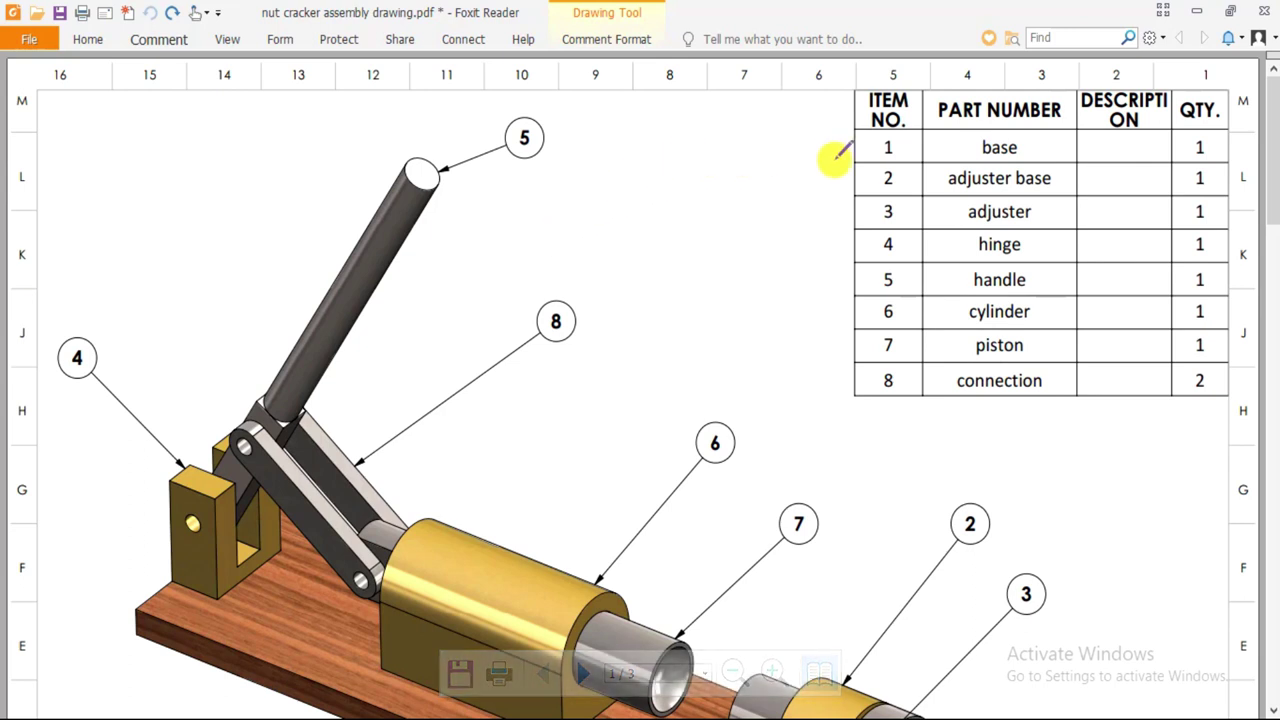
# Circle the item numbers and part names in the nut cracker parts list and draw a freehand line up from the adjuster base.
pyautogui.moveTo(916, 145)
pyautogui.mouseDown()
pyautogui.moveTo(810, 250)
pyautogui.moveTo(839, 388)
pyautogui.moveTo(976, 437)
pyautogui.moveTo(1124, 330)
pyautogui.moveTo(1093, 210)
pyautogui.moveTo(940, 140)
pyautogui.mouseUp()
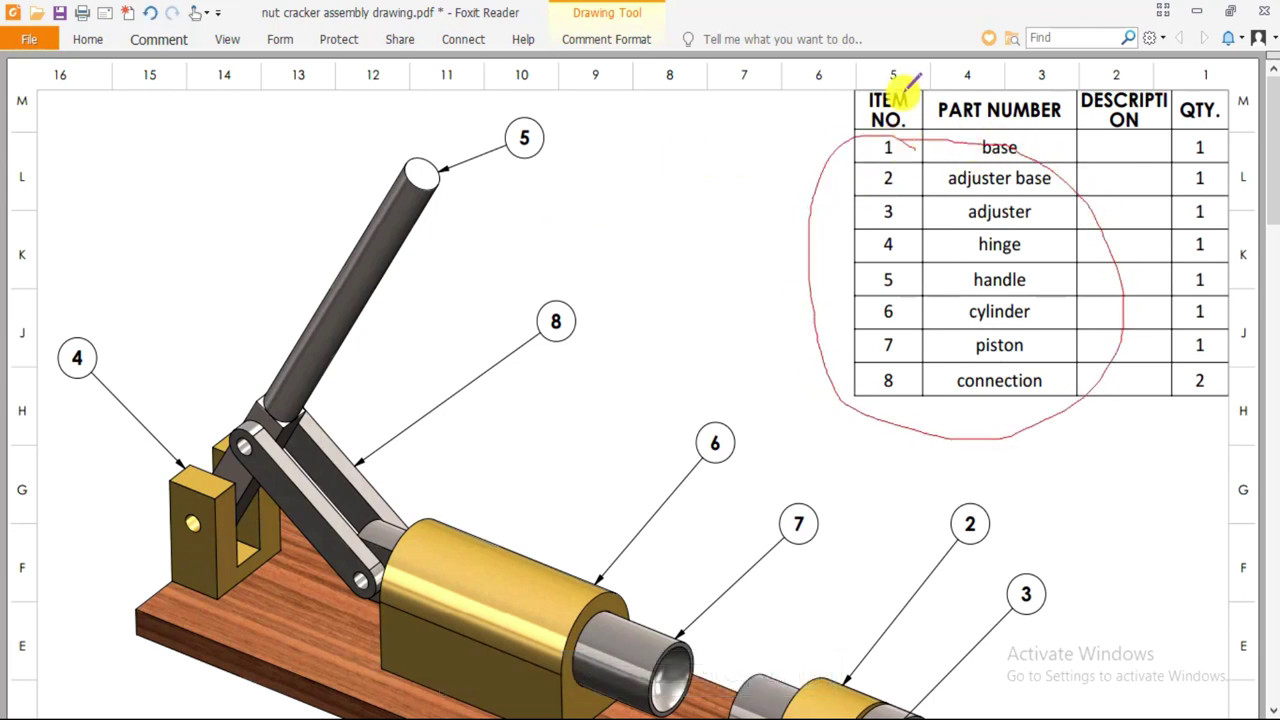
pyautogui.scroll(-5, 894, 320)
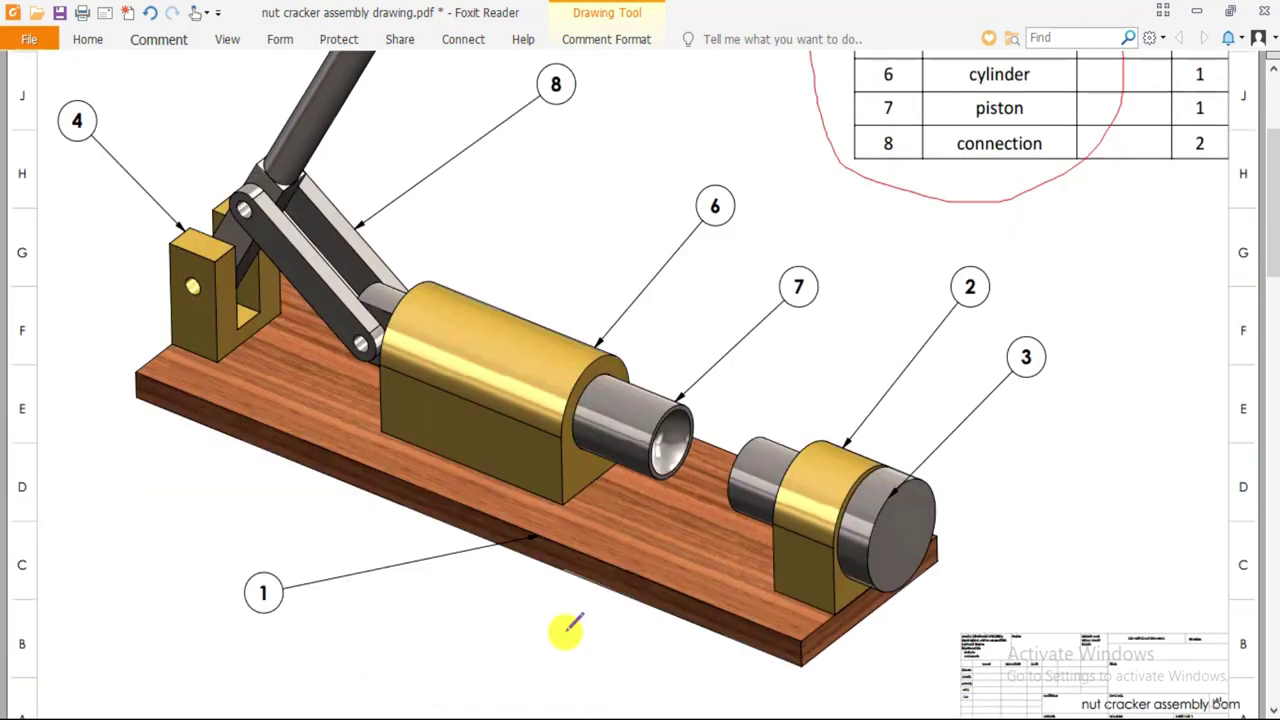
pyautogui.scroll(5, 808, 420)
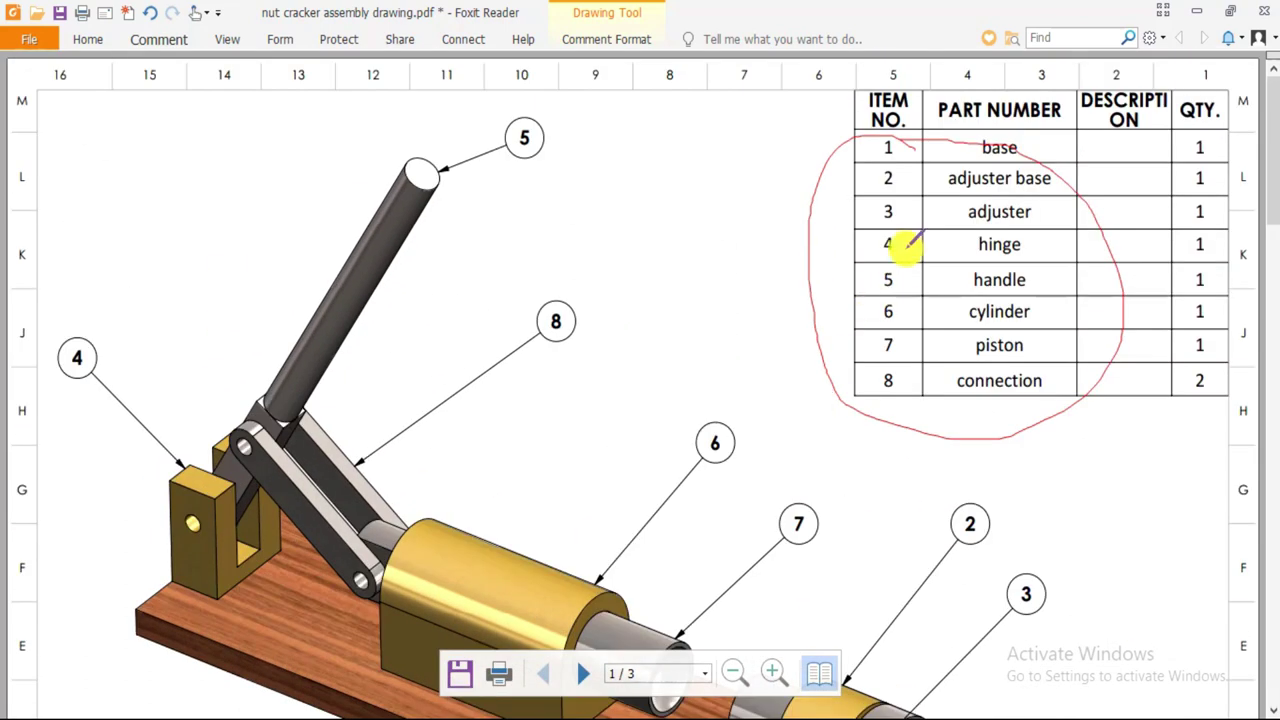
pyautogui.scroll(-1, 699, 325)
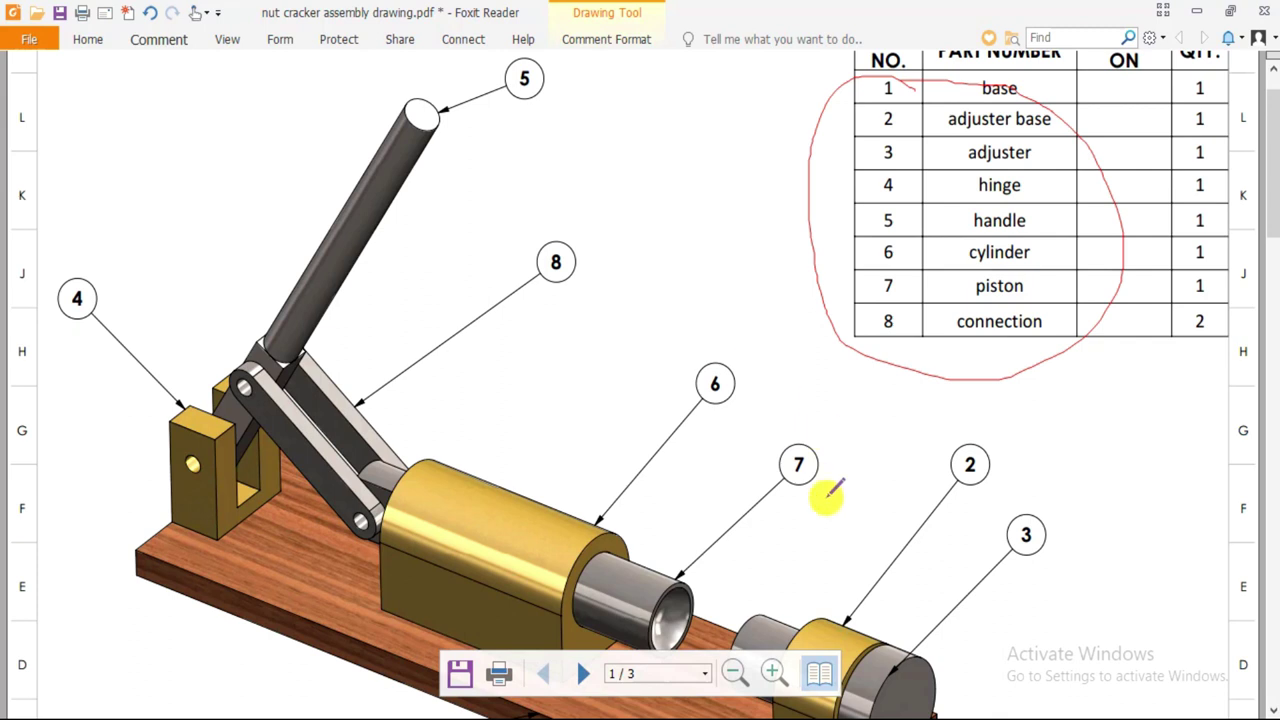
pyautogui.moveTo(850, 642); pyautogui.dragTo(912, 456)
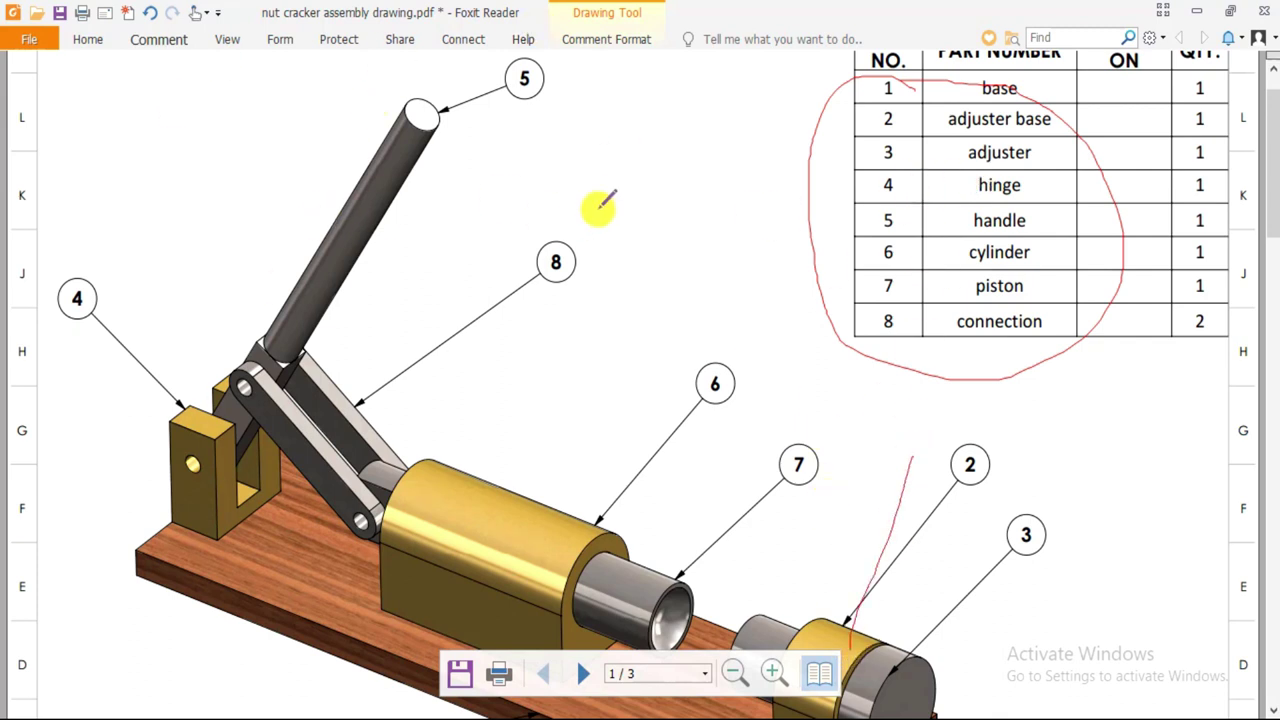
# On the Base drawing, circle the .38 thickness dimension and the plate's upper corner beside the 4X Ø.13 THRU callout.
pyautogui.scroll(-15, 600, 205)
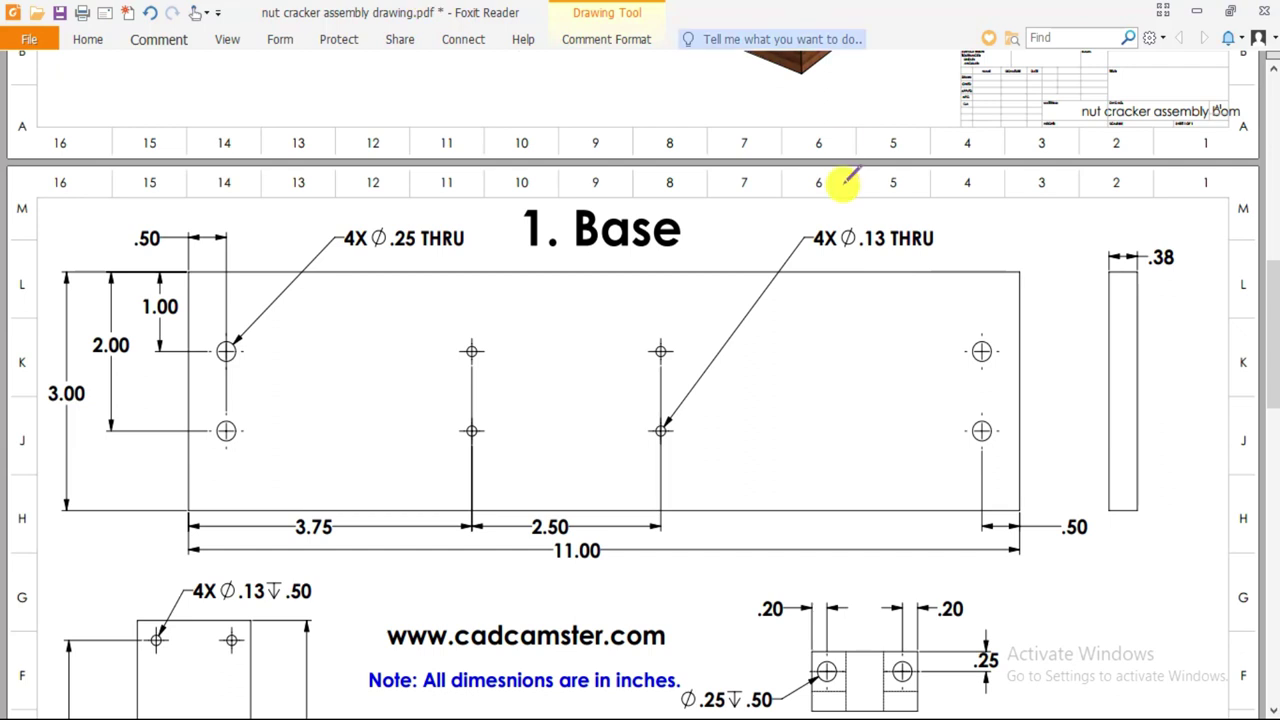
pyautogui.scroll(-3, 638, 320)
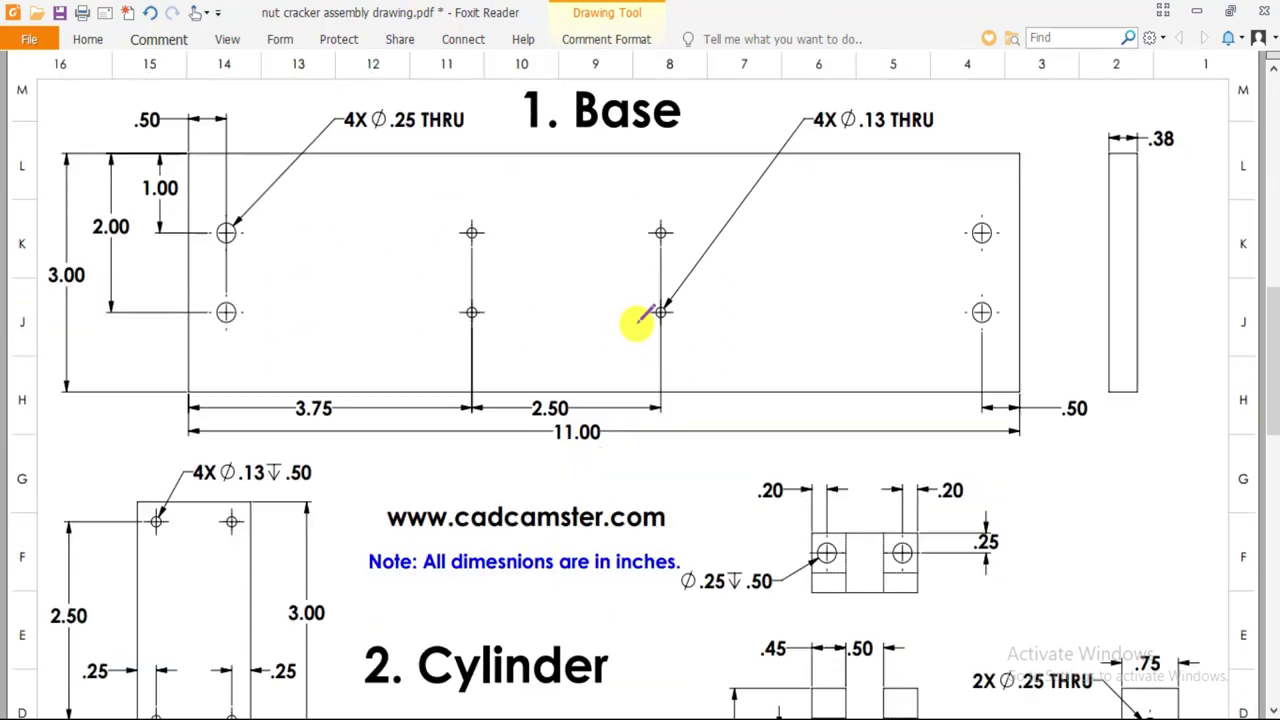
pyautogui.scroll(-1, 642, 323)
pyautogui.scroll(4, 641, 327)
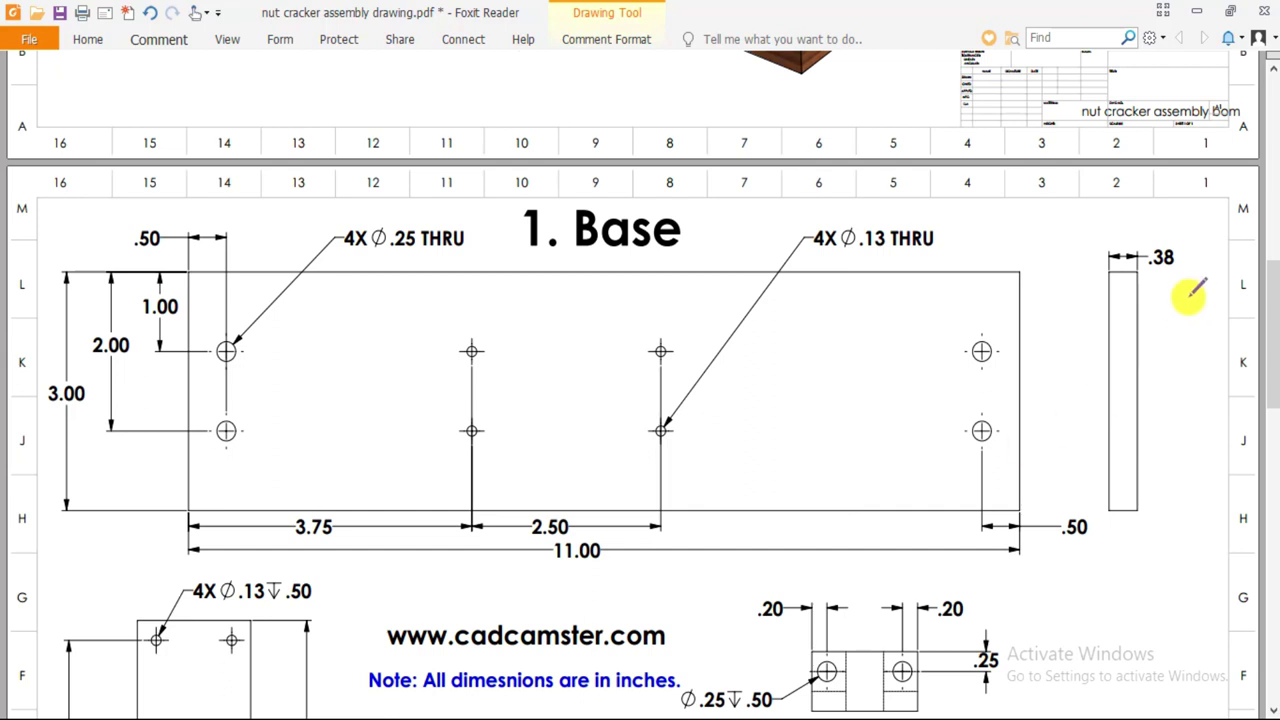
pyautogui.moveTo(1158, 293)
pyautogui.mouseDown()
pyautogui.moveTo(1188, 243)
pyautogui.moveTo(1136, 237)
pyautogui.moveTo(1109, 258)
pyautogui.moveTo(1114, 283)
pyautogui.moveTo(1170, 286)
pyautogui.mouseUp()
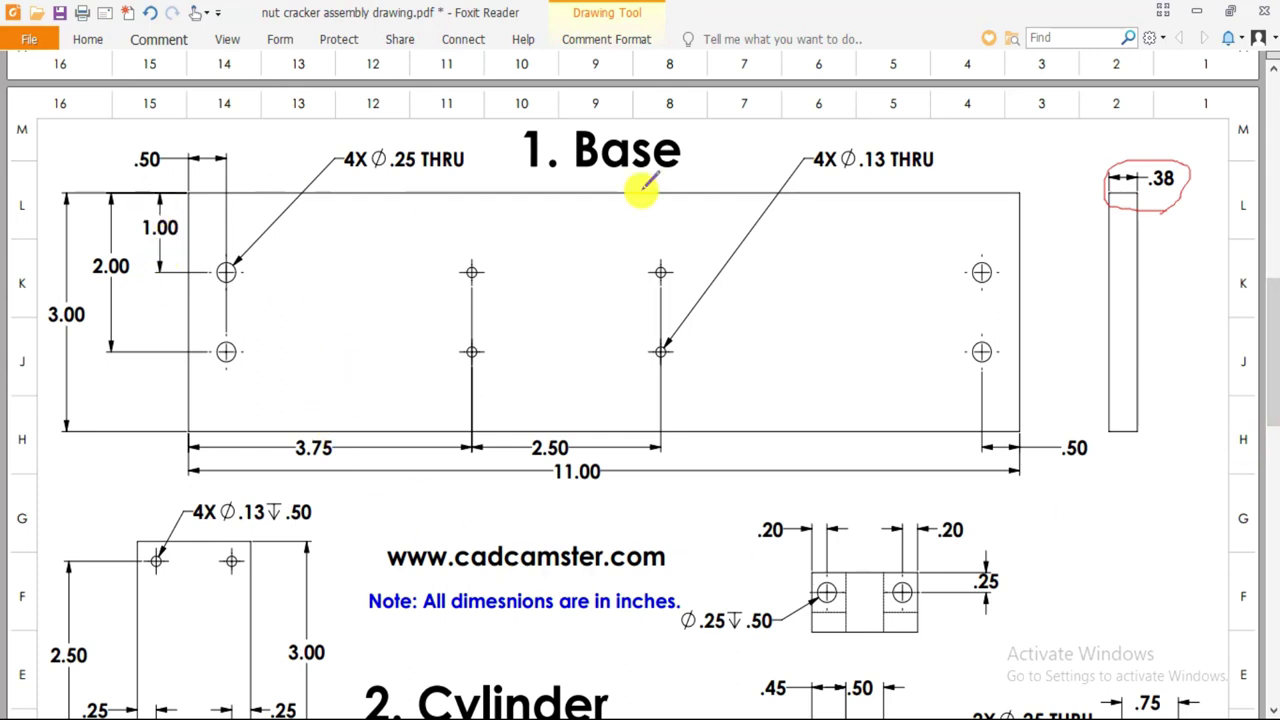
pyautogui.moveTo(974, 137)
pyautogui.mouseDown()
pyautogui.moveTo(1045, 156)
pyautogui.moveTo(950, 161)
pyautogui.moveTo(1030, 156)
pyautogui.mouseUp()
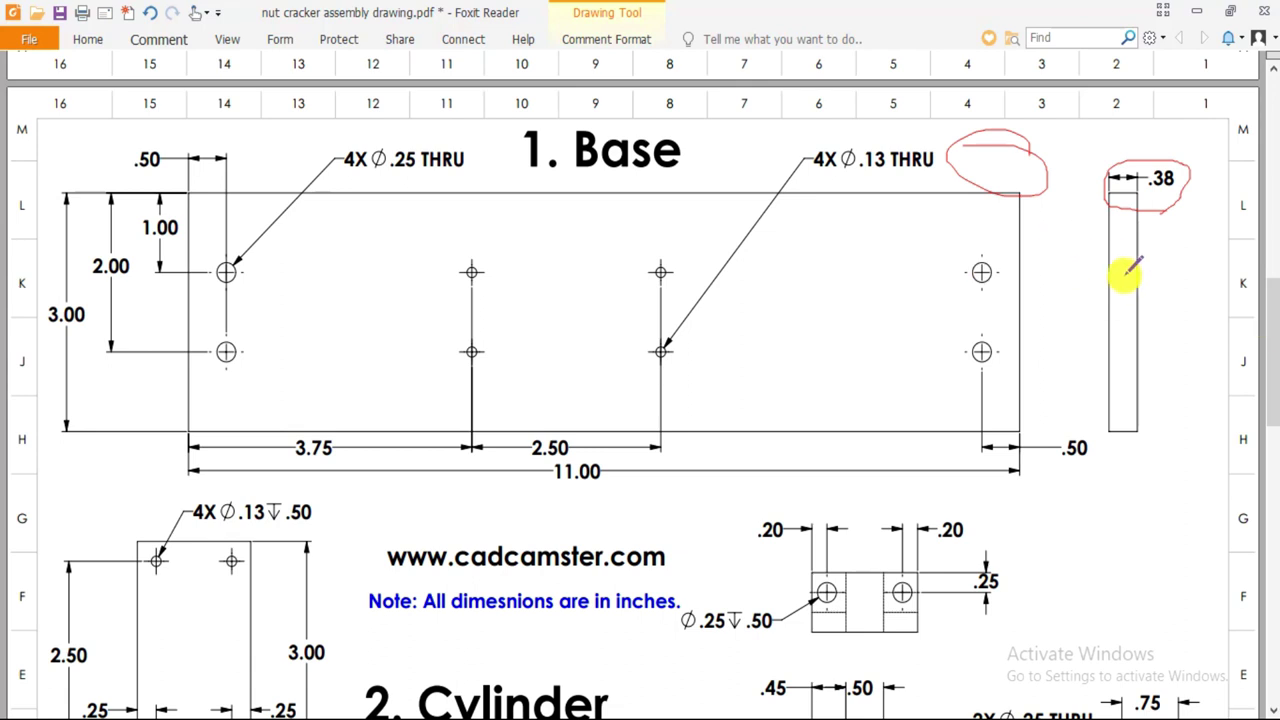
# Switch to SOLIDWORKS and create a new part document.
pyautogui.moveTo(583, 713)
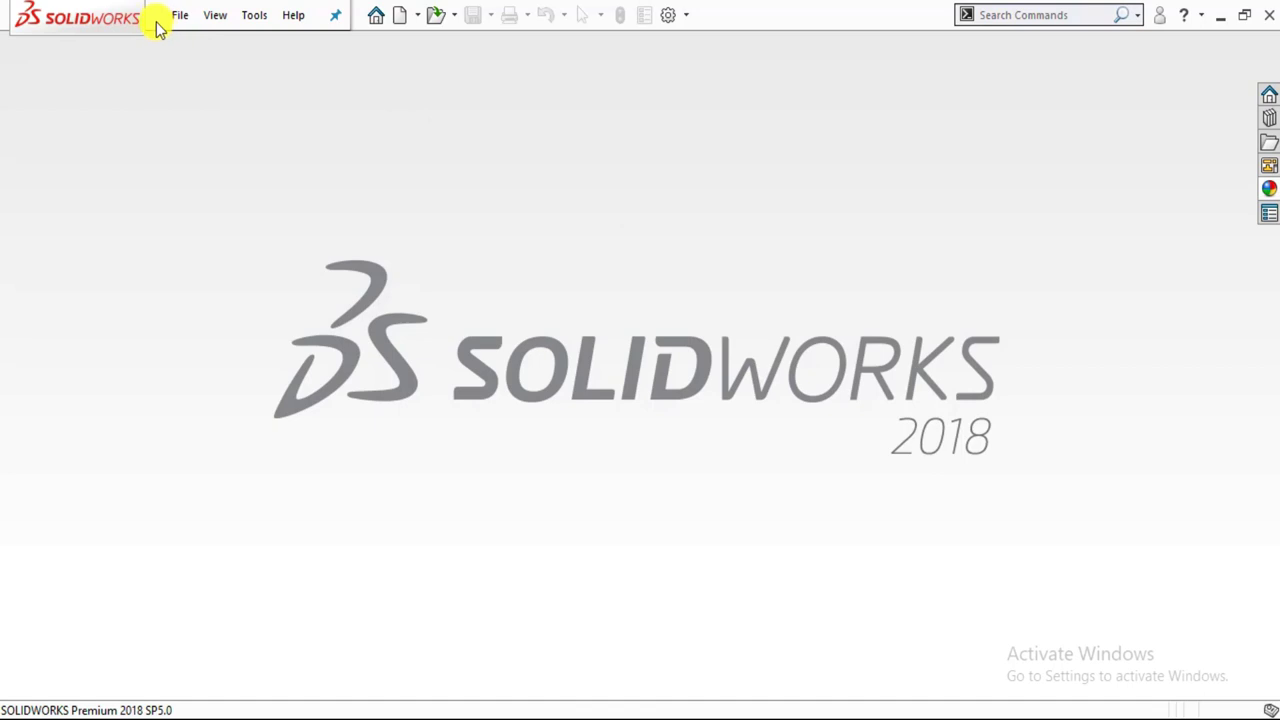
pyautogui.click(175, 15)
pyautogui.click(186, 45)
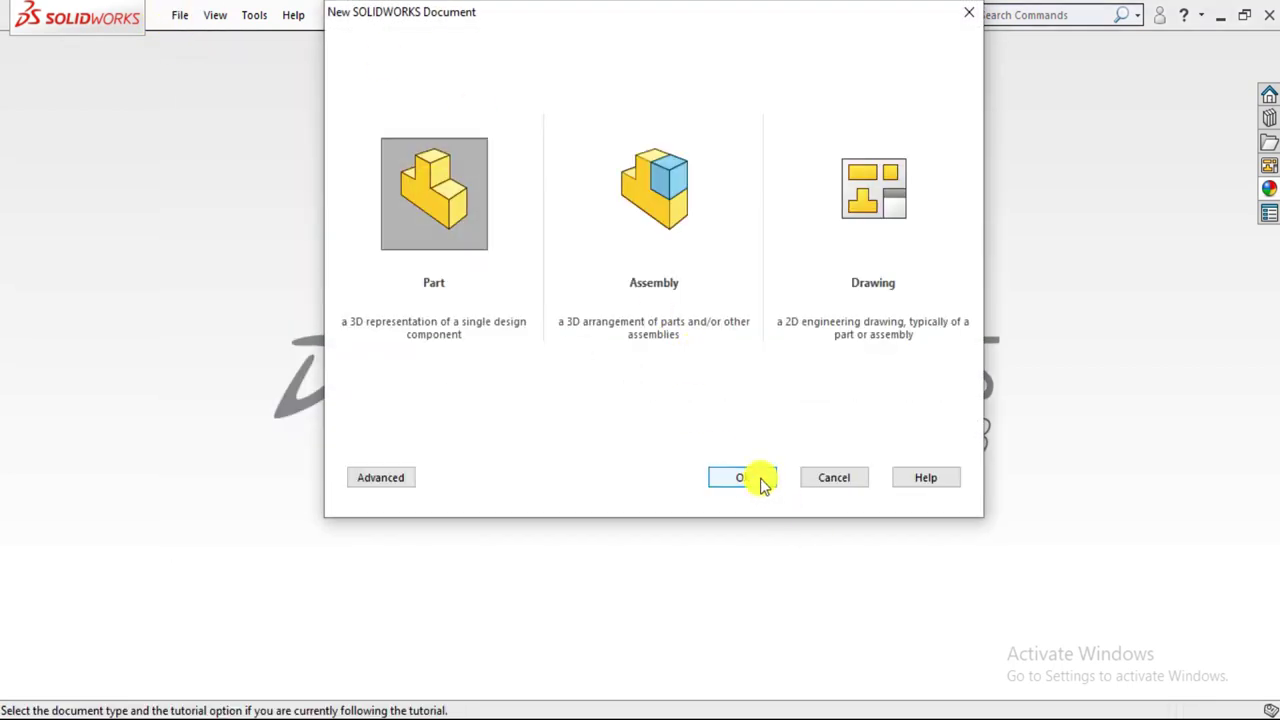
pyautogui.click(758, 478)
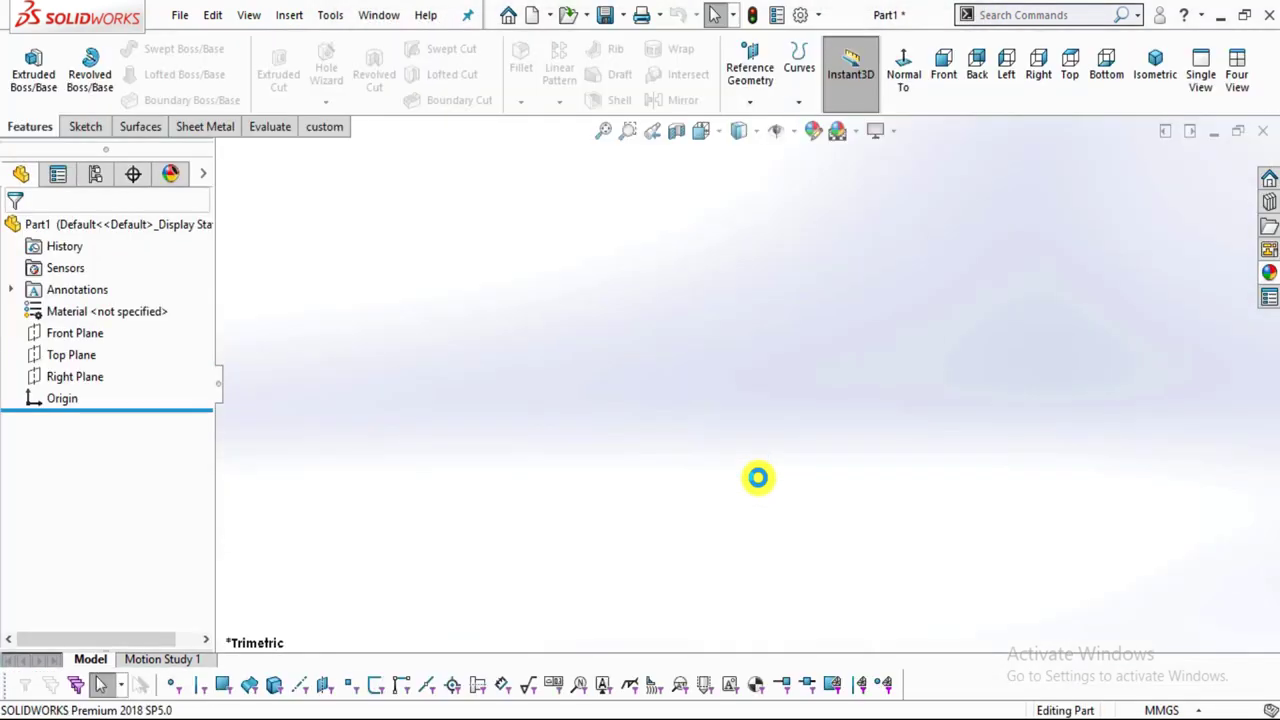
# Apply the Plain White scene and set the document units to IPS (inch, pound, second).
pyautogui.click(856, 131)
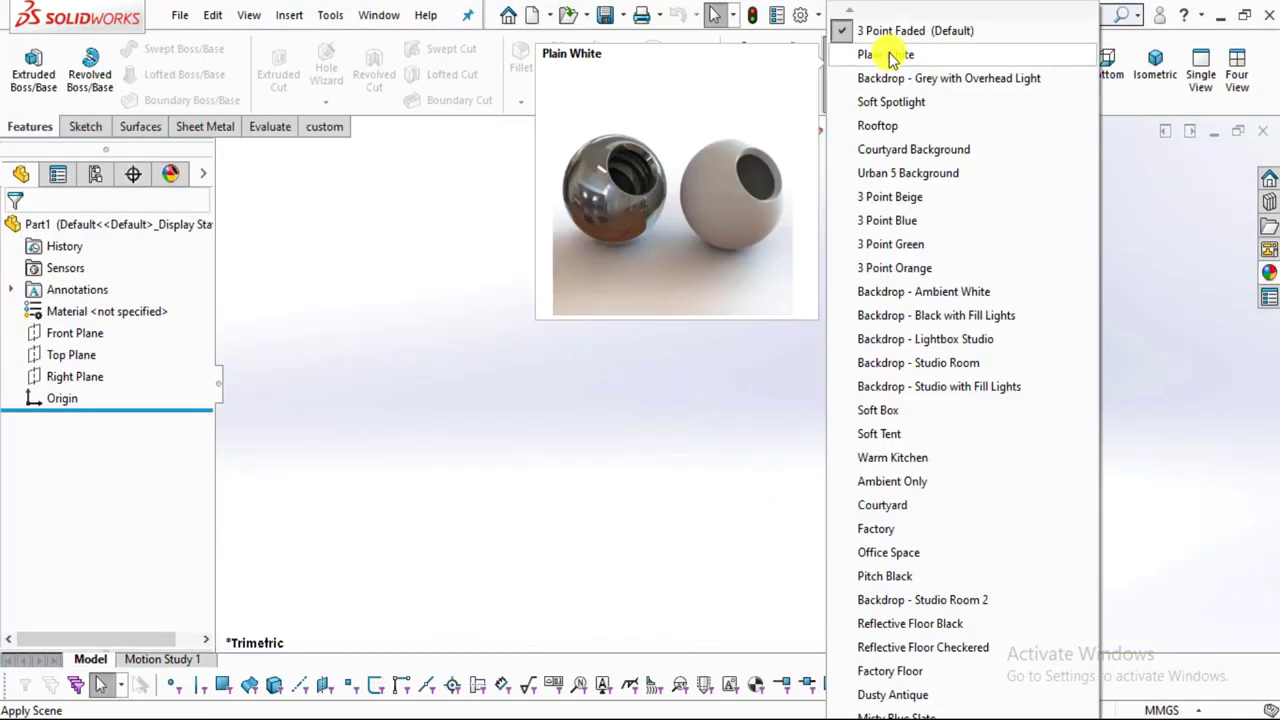
pyautogui.click(892, 55)
pyautogui.click(1163, 710)
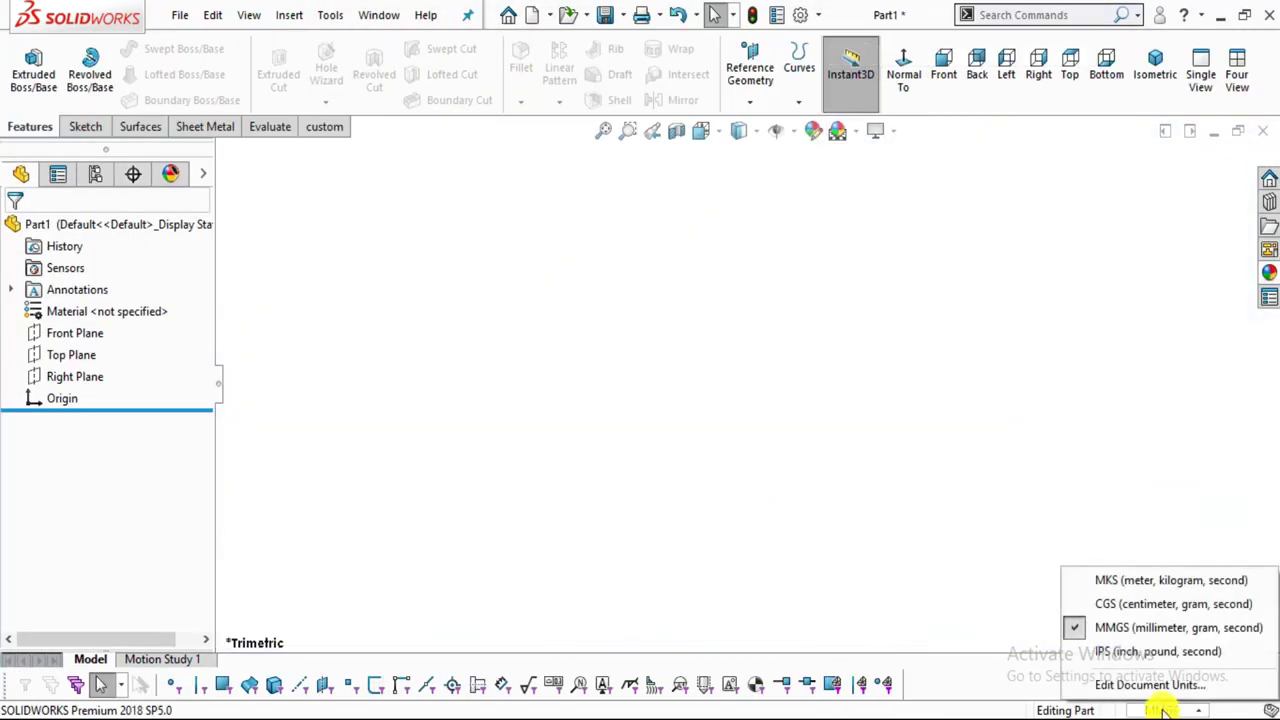
pyautogui.click(1130, 652)
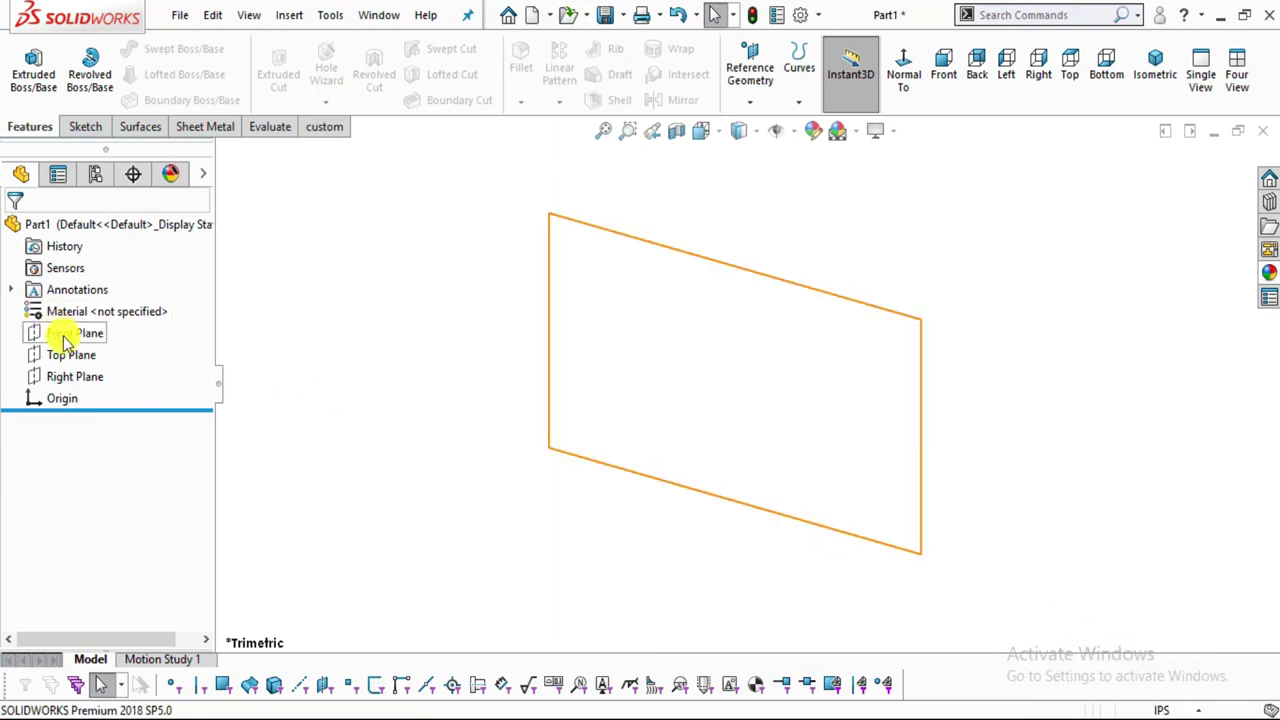
# Sketch a center rectangle about 6.81 in high on the Front Plane, centred on the origin.
pyautogui.click(85, 126)
pyautogui.click(28, 68)
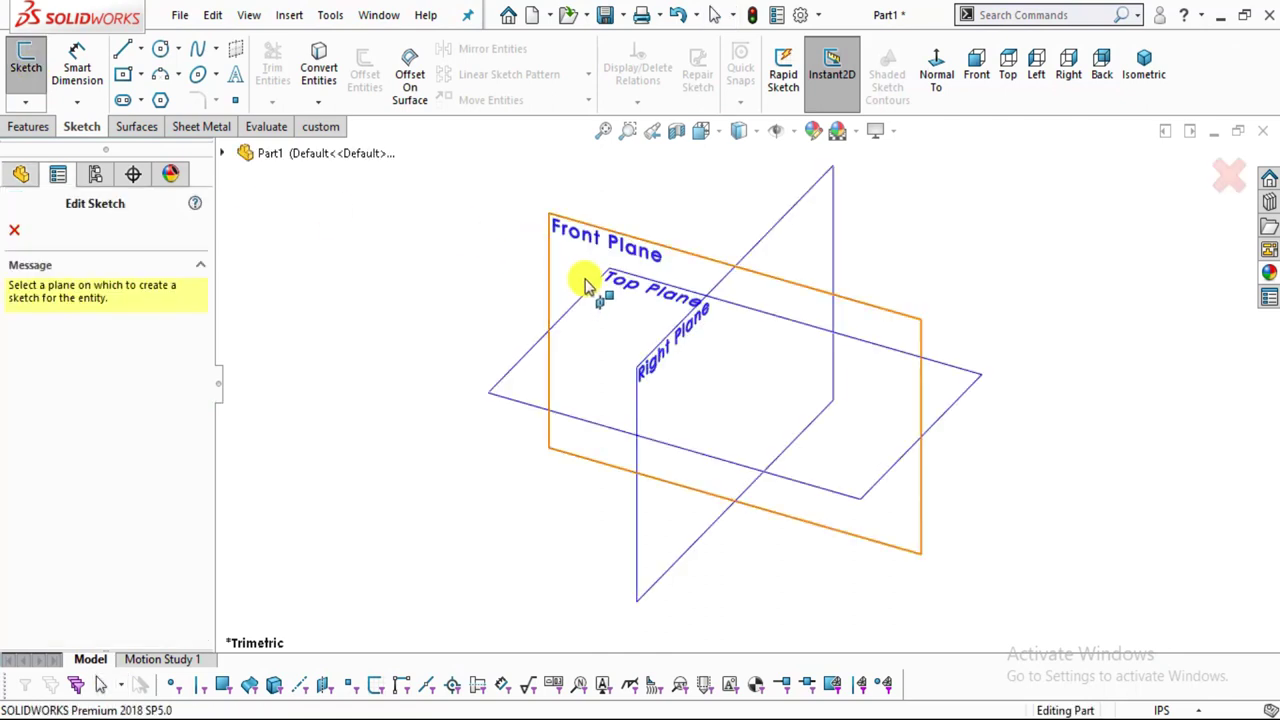
pyautogui.click(585, 243)
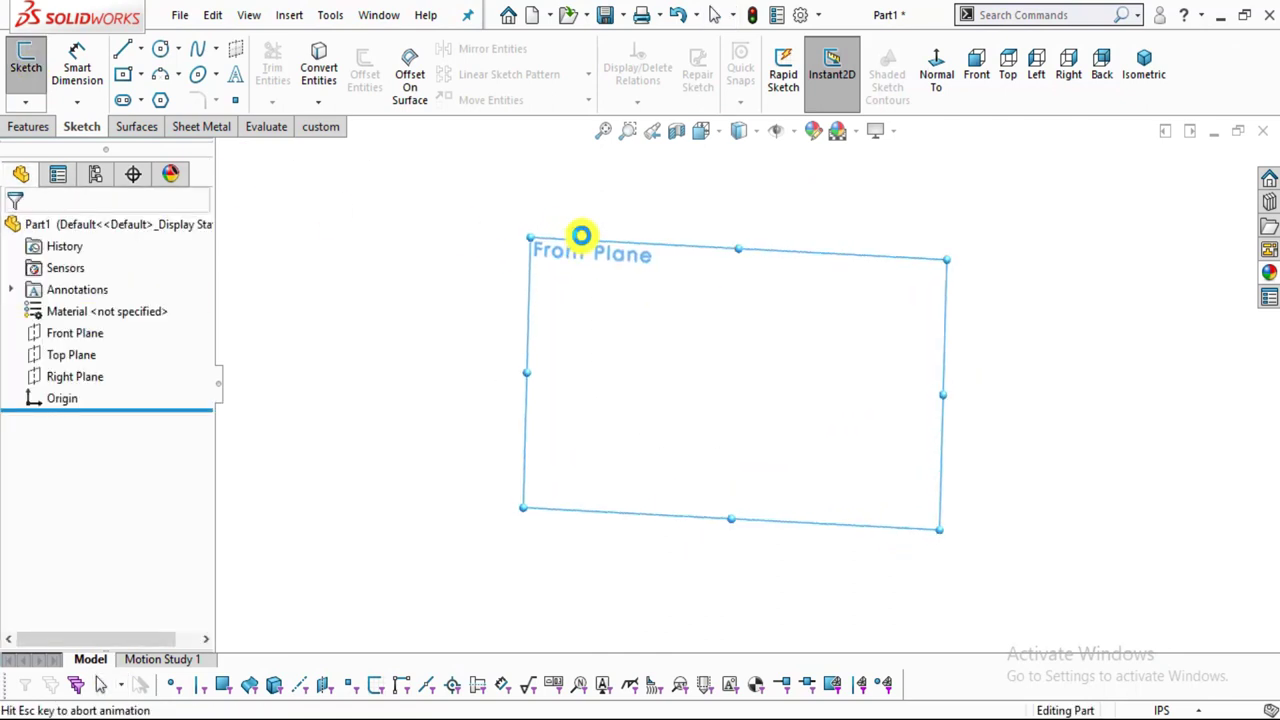
pyautogui.click(122, 74)
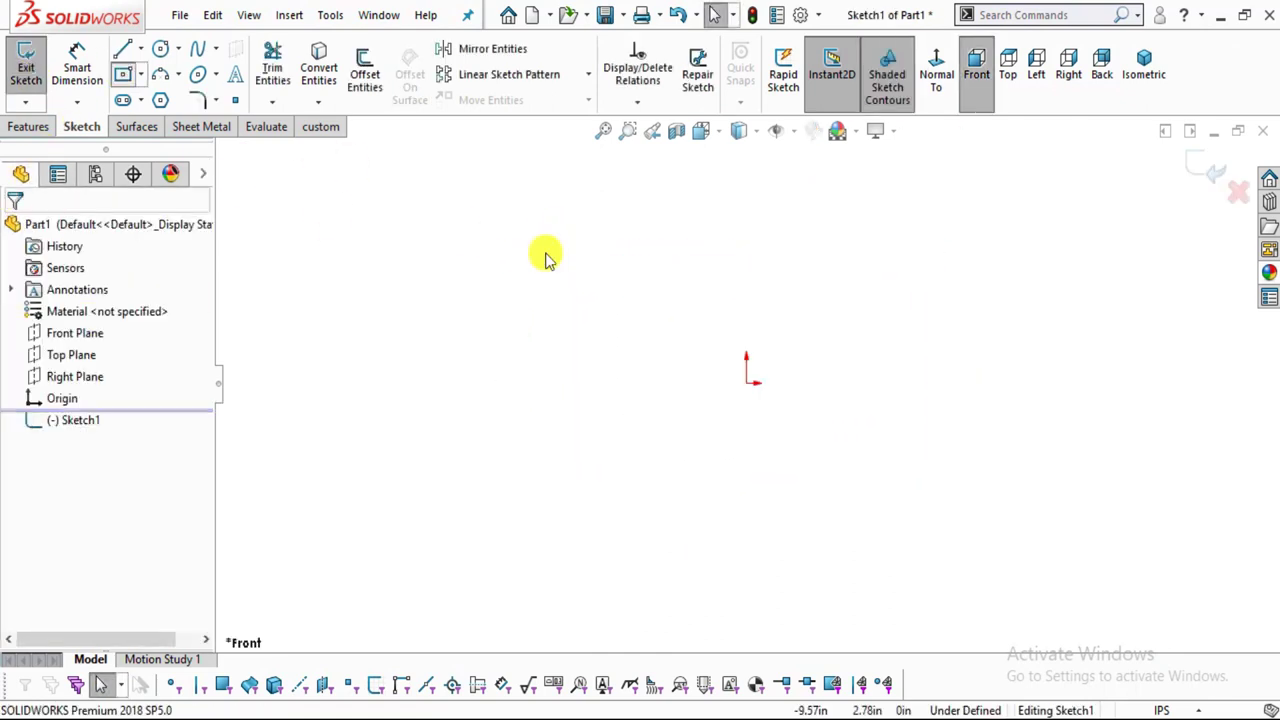
pyautogui.click(746, 381)
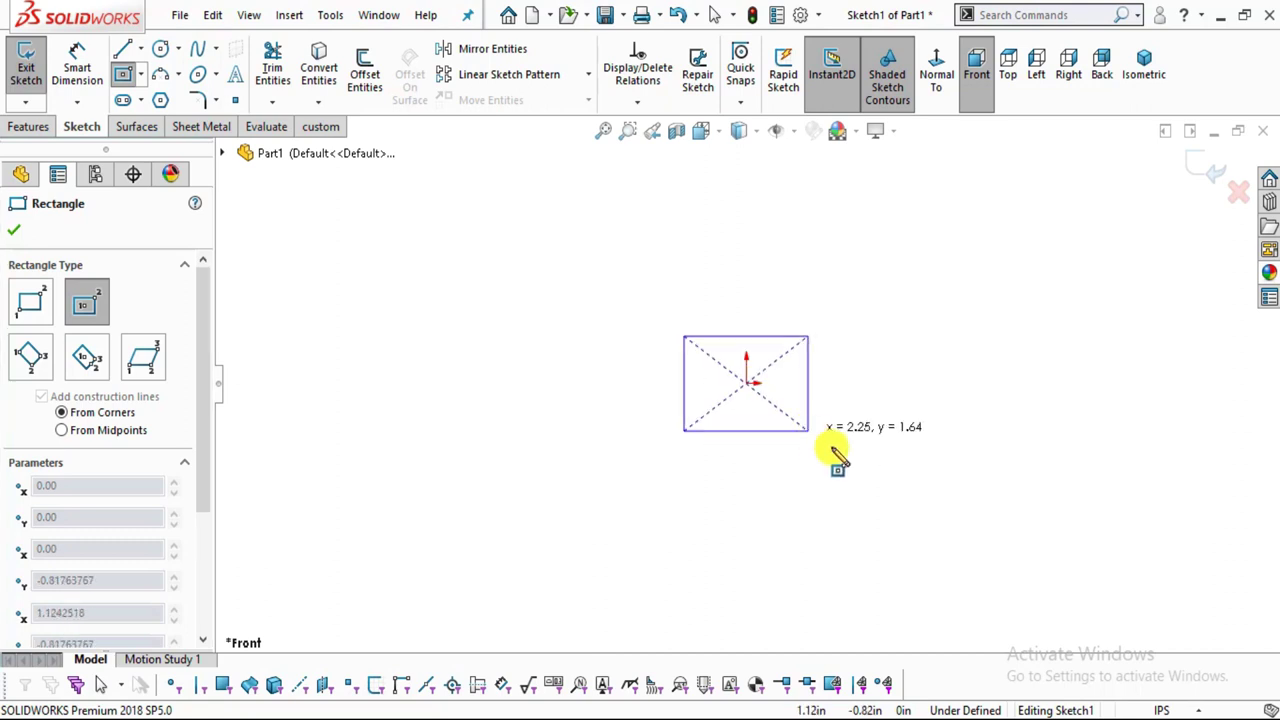
pyautogui.click(1086, 585)
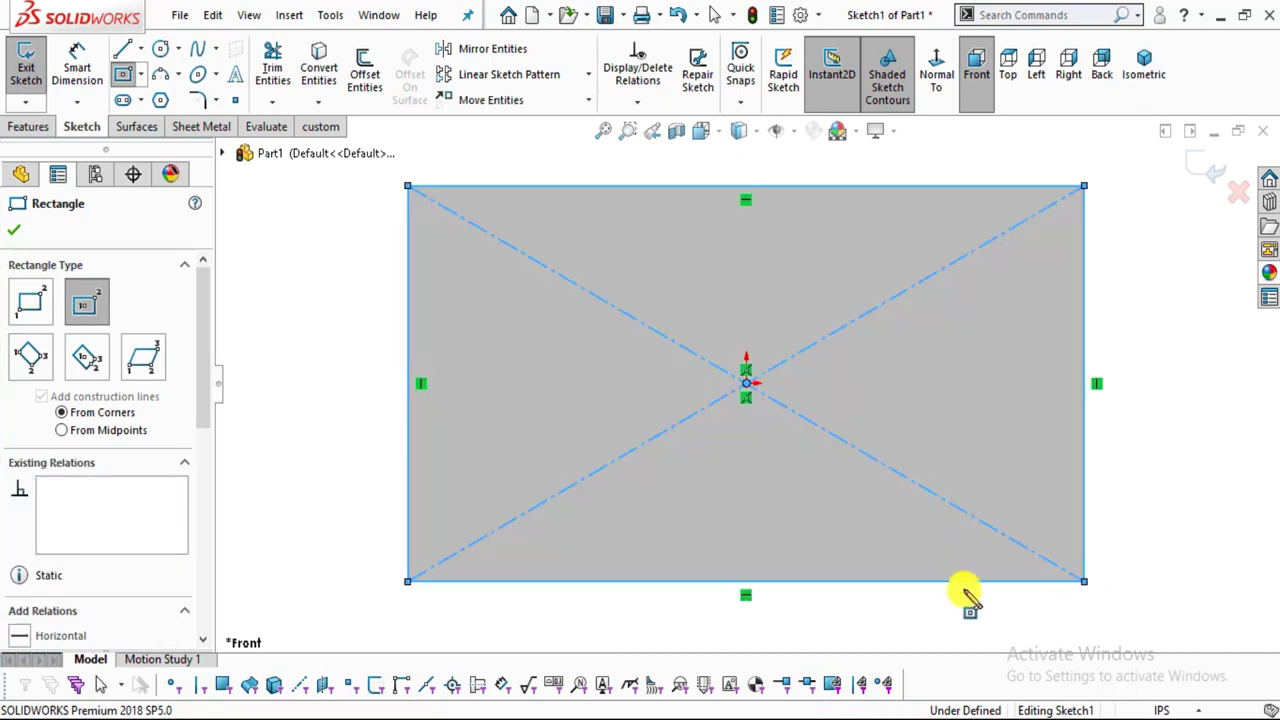
pyautogui.click(15, 229)
# Dimension the rectangle's vertical side to 3 in.
pyautogui.click(77, 66)
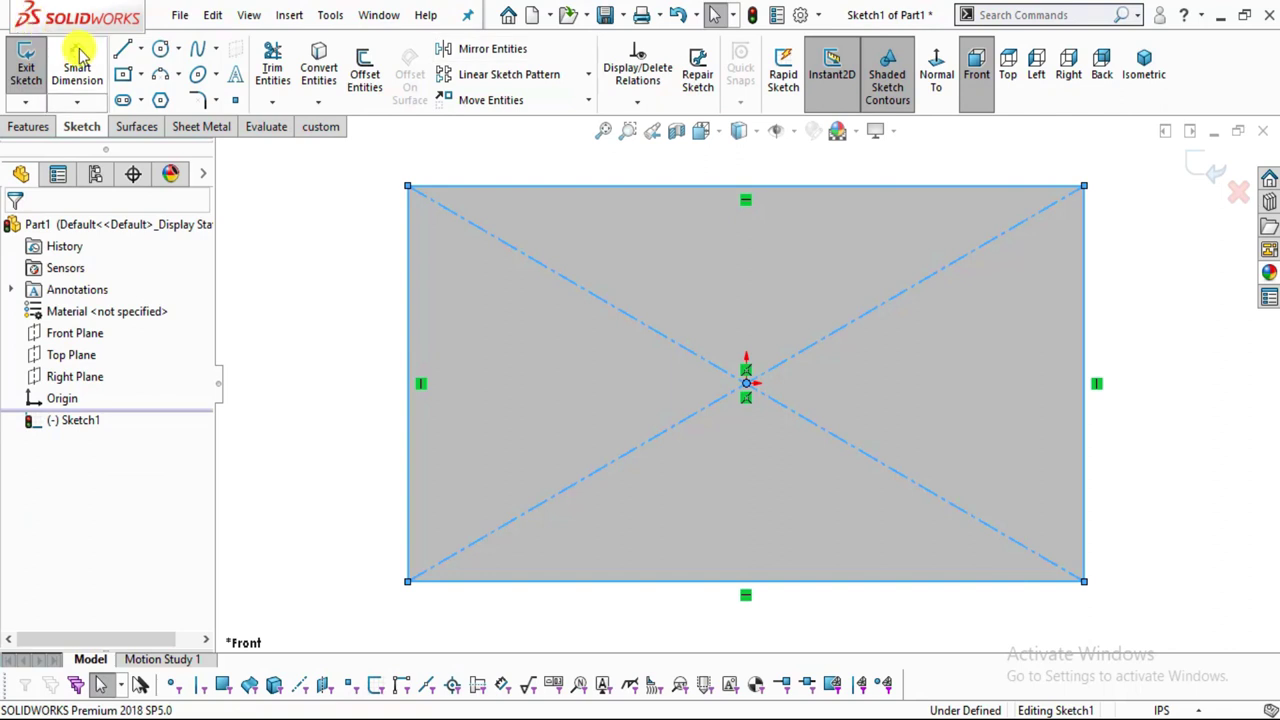
pyautogui.click(407, 330)
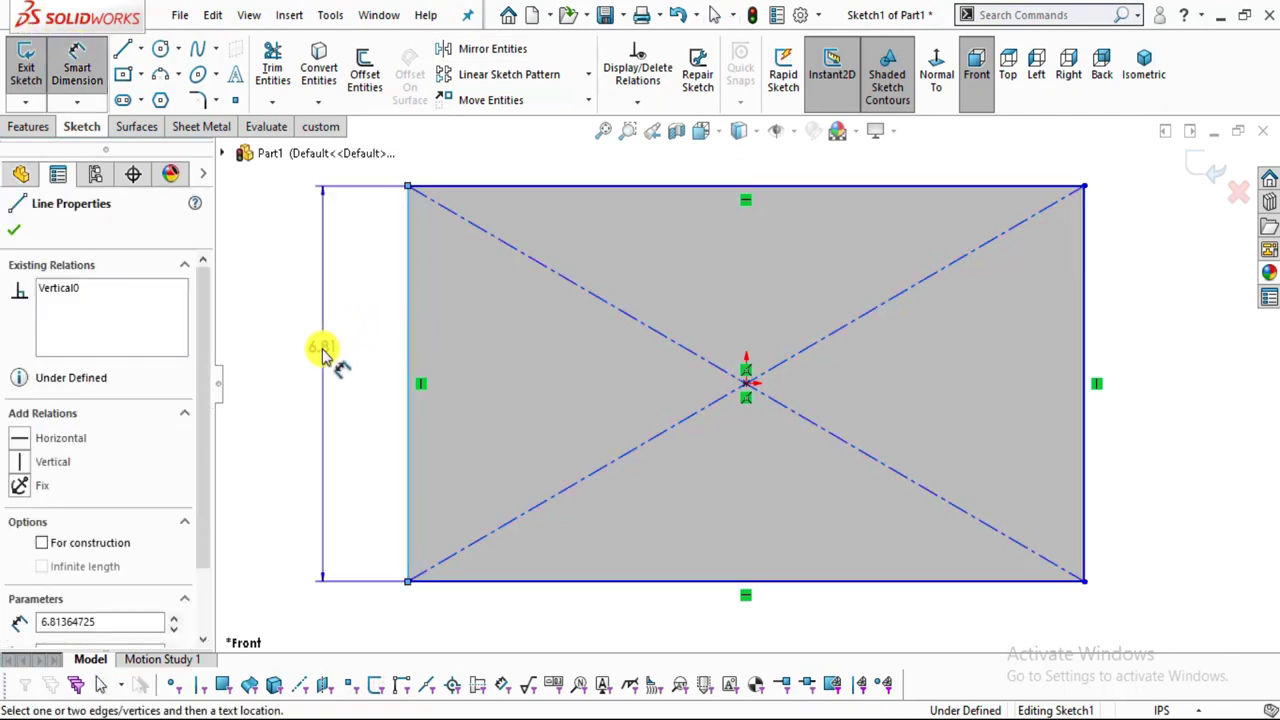
pyautogui.click(313, 383)
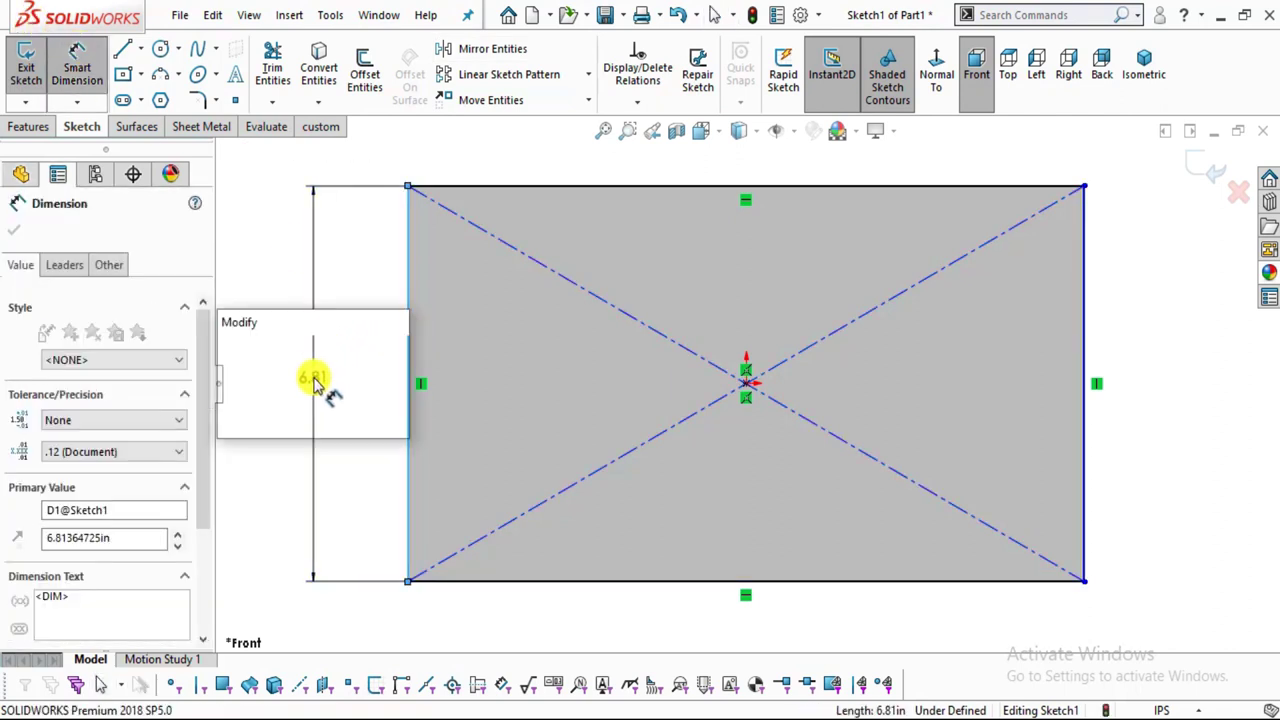
pyautogui.write('3')
pyautogui.press('Return')
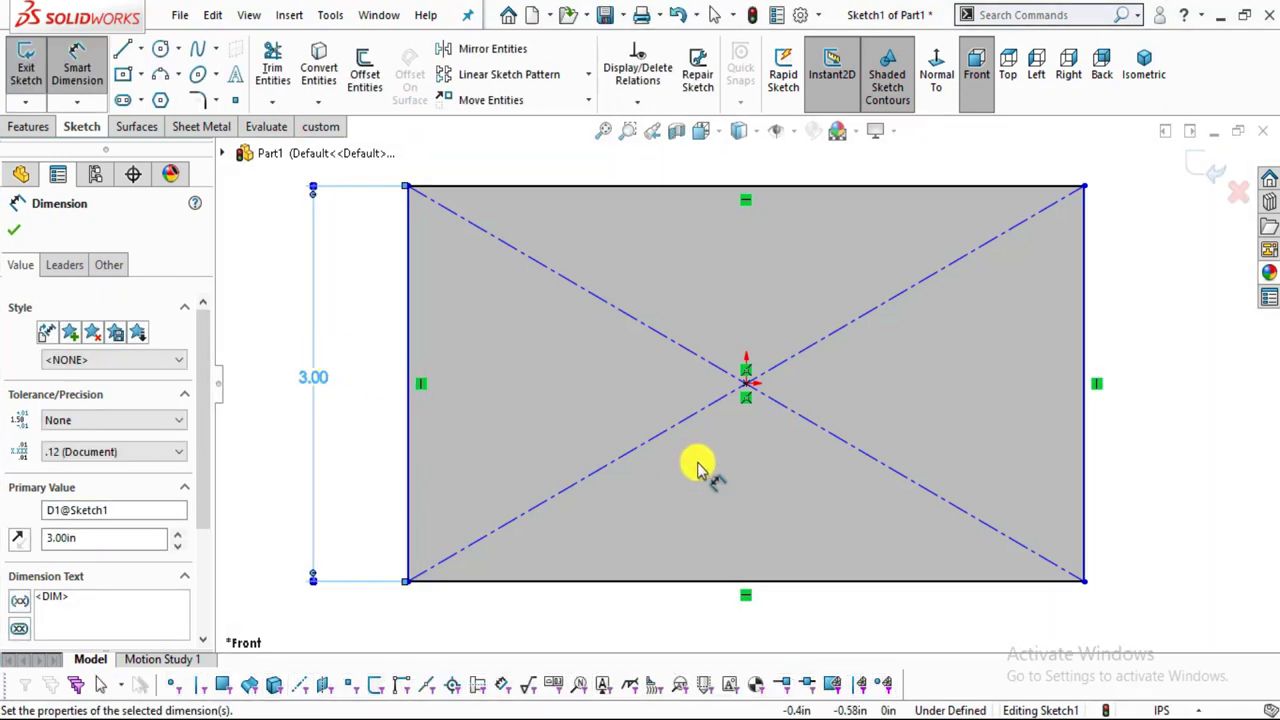
# Dimension the rectangle's lower horizontal side to 11 in and fit the sketch in view.
pyautogui.click(840, 545)
pyautogui.click(841, 524)
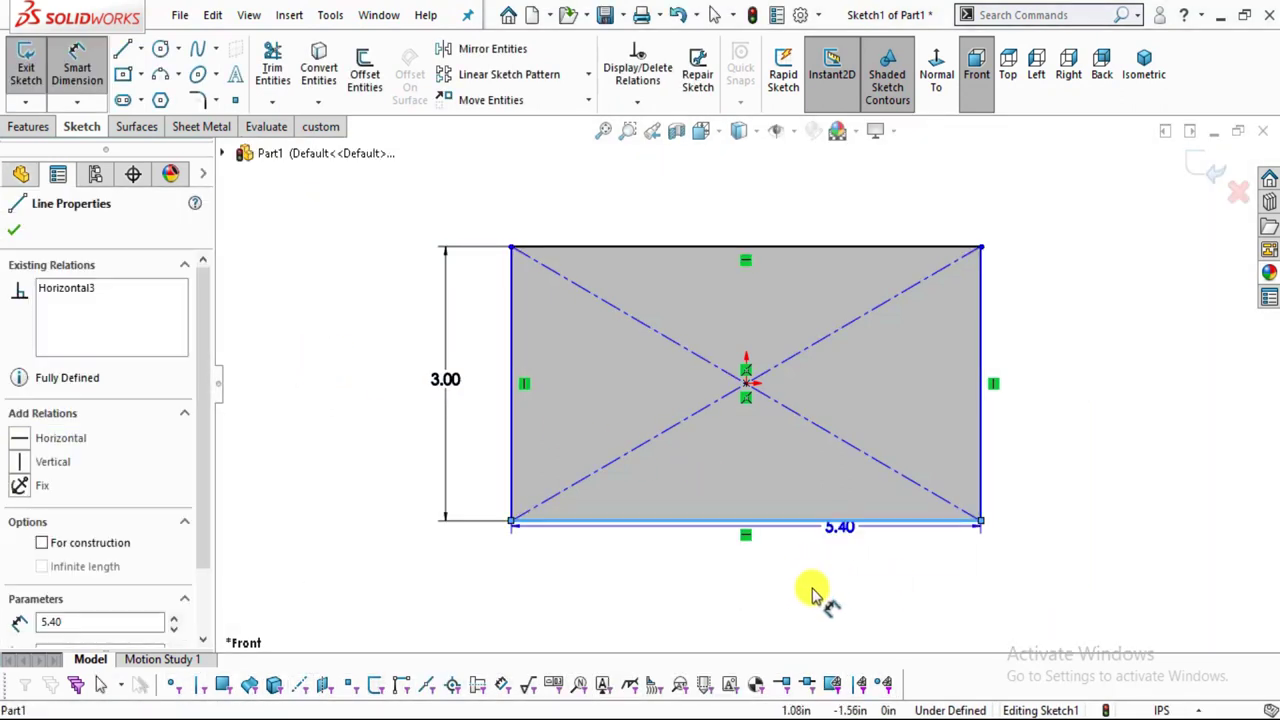
pyautogui.click(810, 595)
pyautogui.write('11')
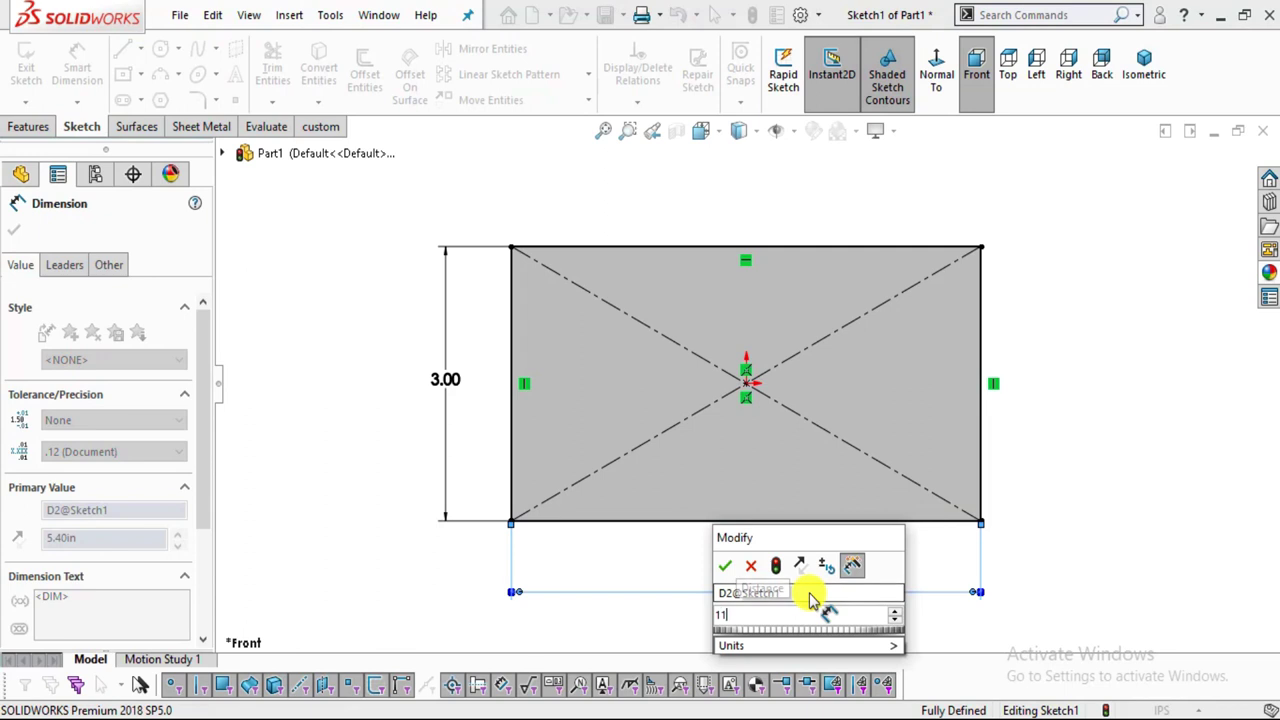
pyautogui.press('Return')
pyautogui.press('f')
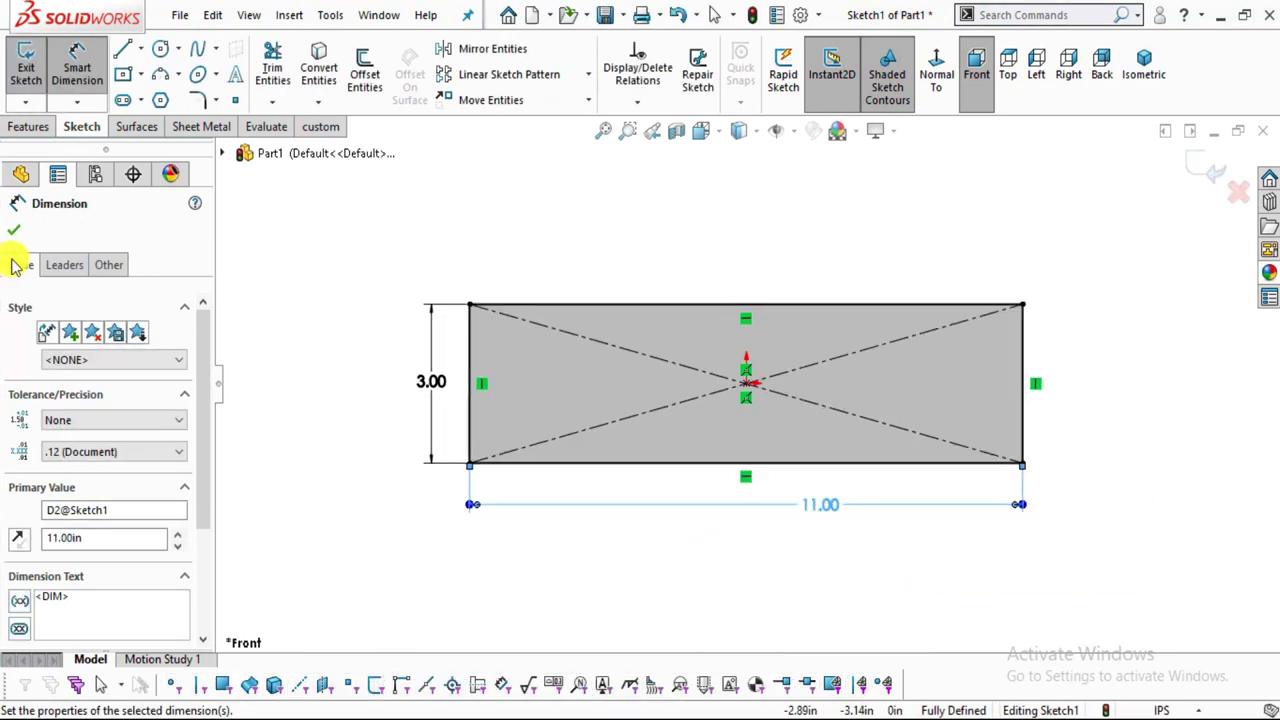
pyautogui.click(14, 230)
# Switch to the drawing PDF in Foxit Reader and circle the base's 3.00 height and 11.00 length dimensions.
pyautogui.click(588, 704)
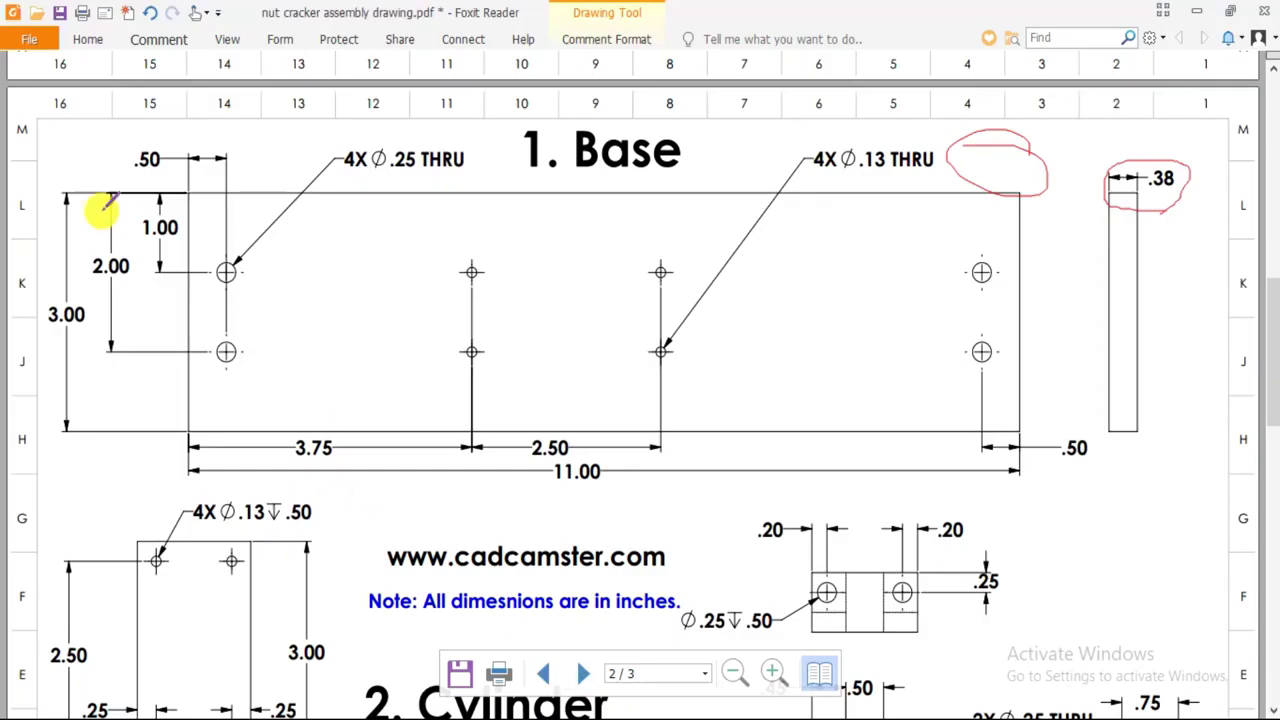
pyautogui.moveTo(85, 368)
pyautogui.mouseDown()
pyautogui.moveTo(82, 303)
pyautogui.moveTo(80, 349)
pyautogui.mouseUp()
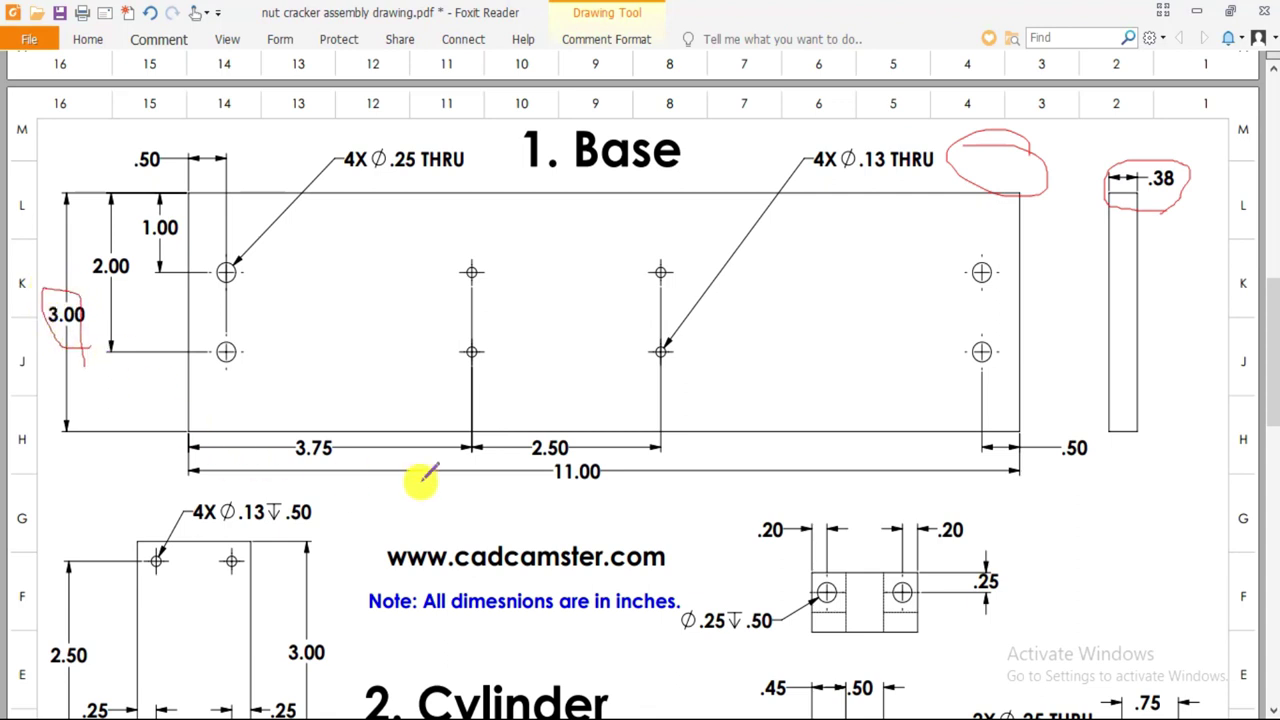
pyautogui.moveTo(565, 503)
pyautogui.mouseDown()
pyautogui.moveTo(600, 496)
pyautogui.moveTo(548, 452)
pyautogui.moveTo(590, 492)
pyautogui.mouseUp()
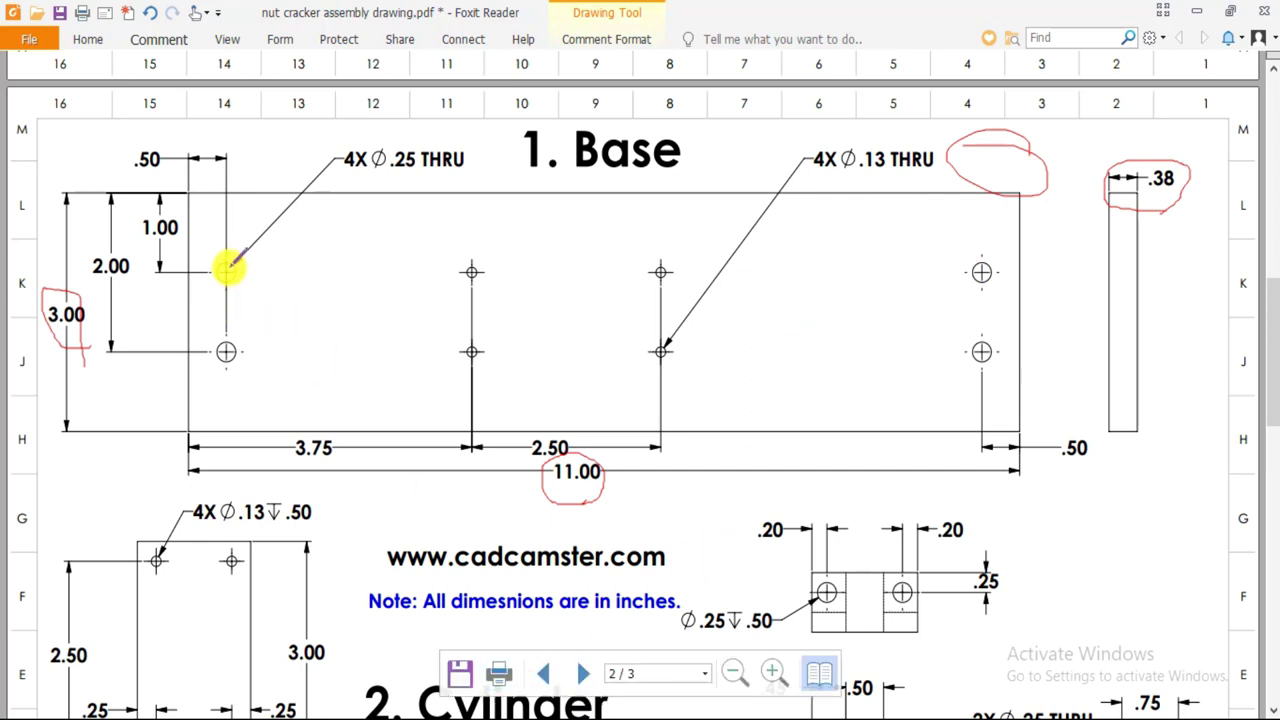
# Circle the hole pairs at both ends of the base, the four middle holes and the 4X Ø.25 THRU callout.
pyautogui.moveTo(258, 285)
pyautogui.mouseDown()
pyautogui.moveTo(230, 256)
pyautogui.moveTo(197, 285)
pyautogui.moveTo(213, 380)
pyautogui.moveTo(283, 308)
pyautogui.mouseUp()
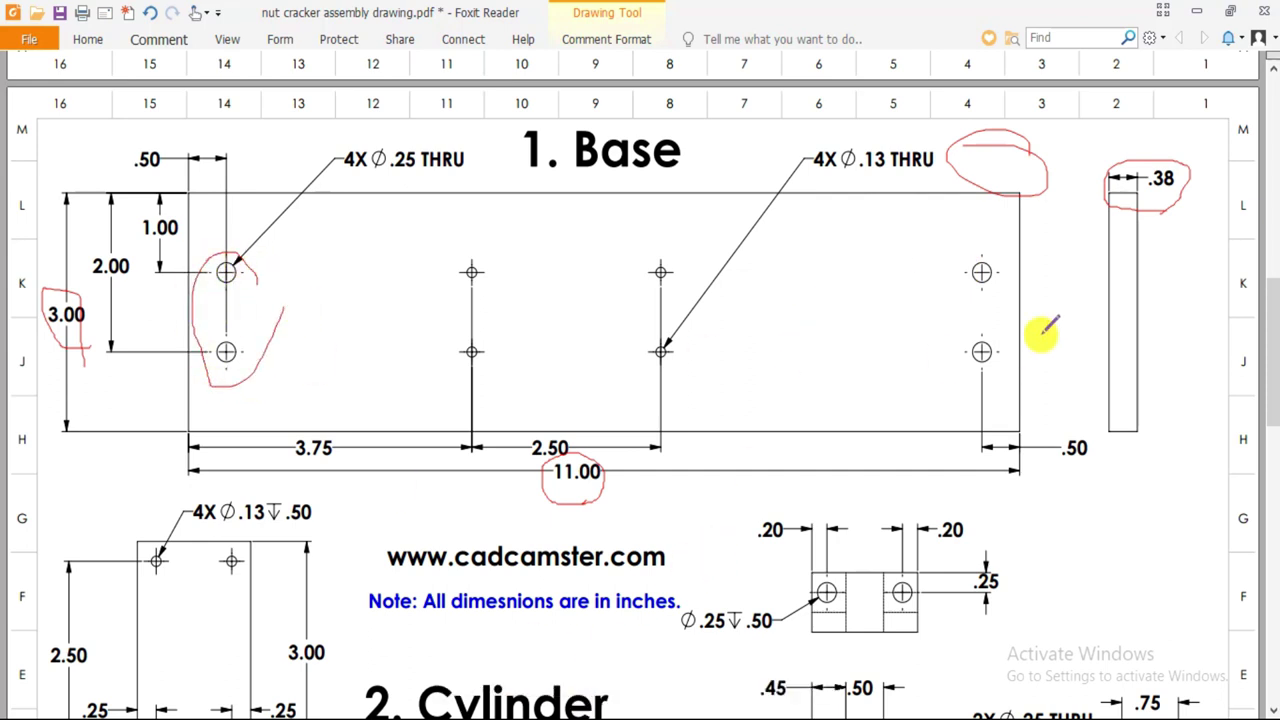
pyautogui.moveTo(943, 360)
pyautogui.mouseDown()
pyautogui.moveTo(1023, 337)
pyautogui.moveTo(1014, 232)
pyautogui.moveTo(973, 228)
pyautogui.moveTo(944, 336)
pyautogui.mouseUp()
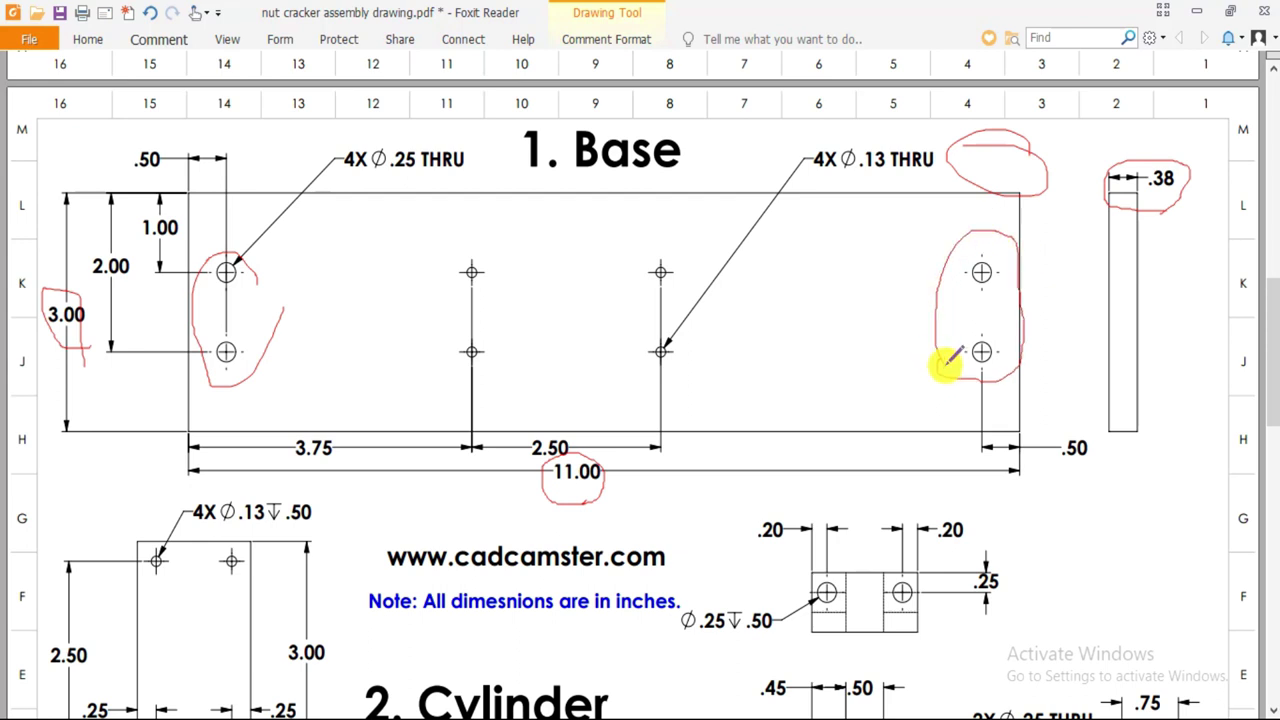
pyautogui.moveTo(380, 182)
pyautogui.mouseDown()
pyautogui.moveTo(481, 172)
pyautogui.moveTo(491, 157)
pyautogui.moveTo(435, 128)
pyautogui.moveTo(338, 163)
pyautogui.mouseUp()
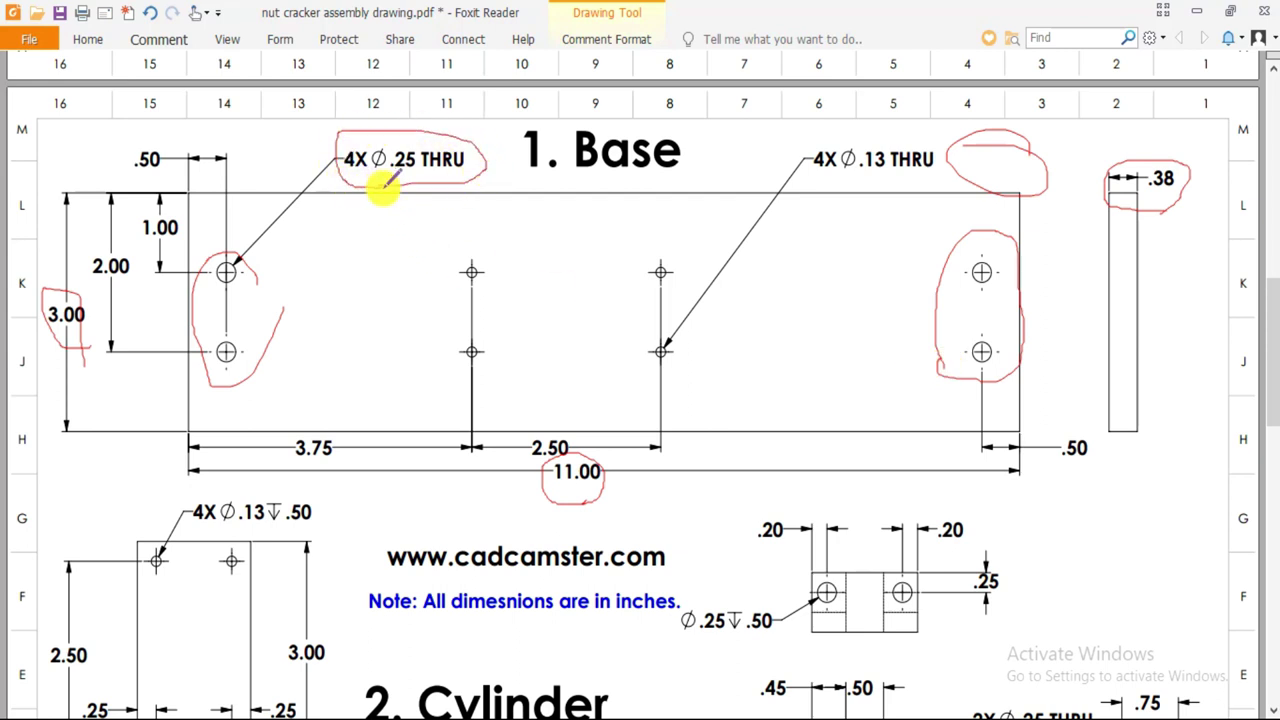
pyautogui.moveTo(741, 296)
pyautogui.mouseDown()
pyautogui.moveTo(677, 245)
pyautogui.moveTo(577, 230)
pyautogui.moveTo(471, 247)
pyautogui.moveTo(433, 296)
pyautogui.moveTo(458, 372)
pyautogui.moveTo(551, 407)
pyautogui.moveTo(680, 345)
pyautogui.mouseUp()
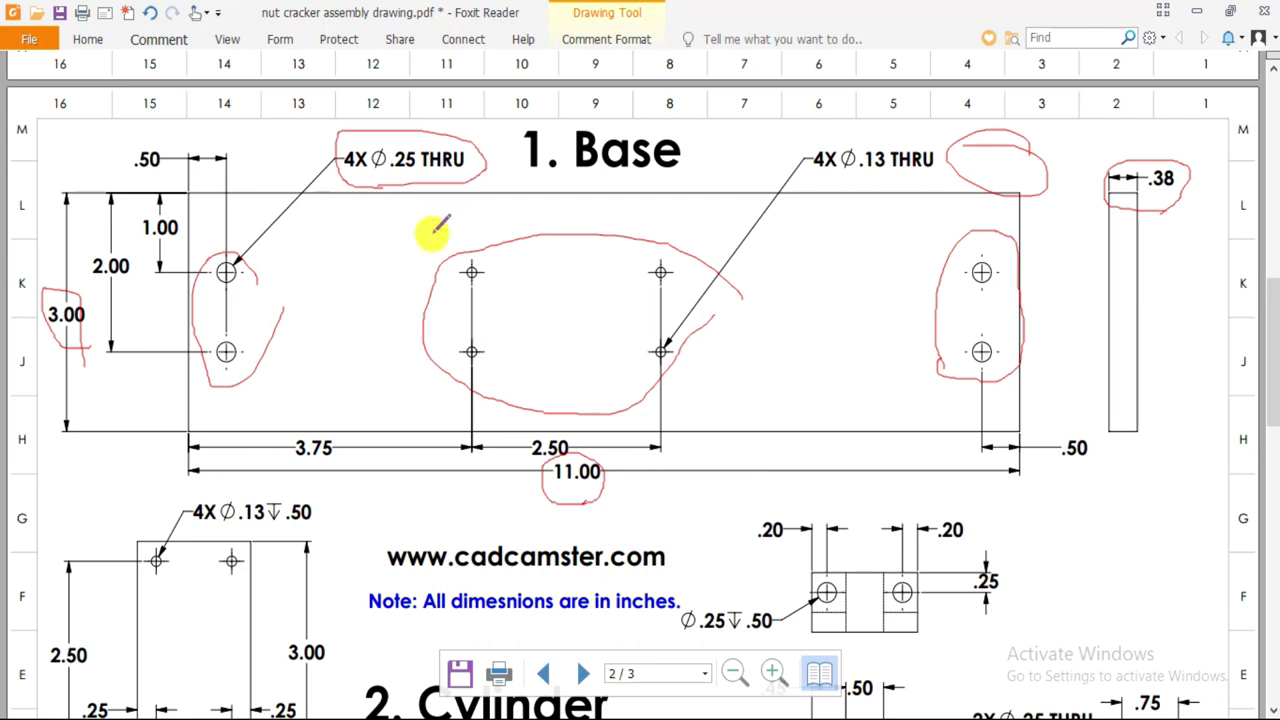
# Circle the four holes in the base's left half and mark the plate's vertical midline on the drawing.
pyautogui.moveTo(500, 400)
pyautogui.mouseDown()
pyautogui.moveTo(515, 350)
pyautogui.moveTo(508, 261)
pyautogui.moveTo(454, 224)
pyautogui.moveTo(312, 213)
pyautogui.moveTo(195, 258)
pyautogui.mouseUp()
pyautogui.moveTo(183, 323)
pyautogui.mouseDown()
pyautogui.moveTo(207, 377)
pyautogui.moveTo(282, 413)
pyautogui.moveTo(418, 406)
pyautogui.moveTo(471, 380)
pyautogui.mouseUp()
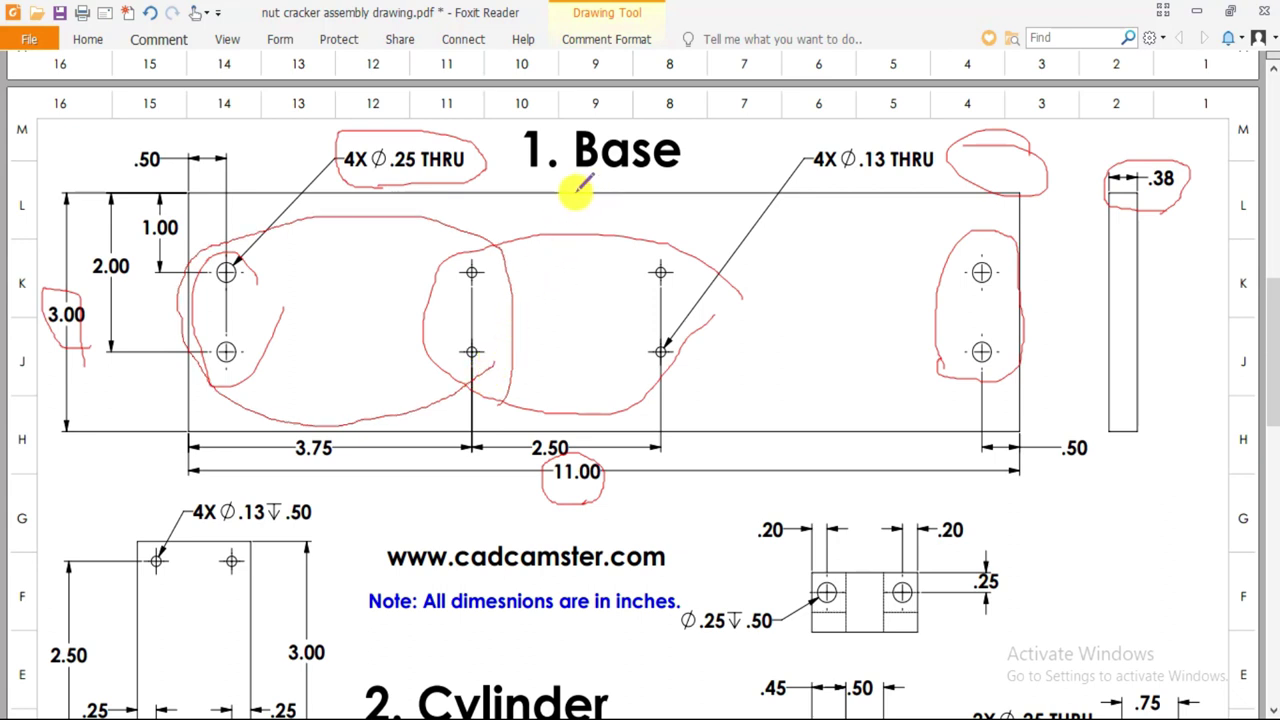
pyautogui.moveTo(577, 190); pyautogui.dragTo(578, 416)
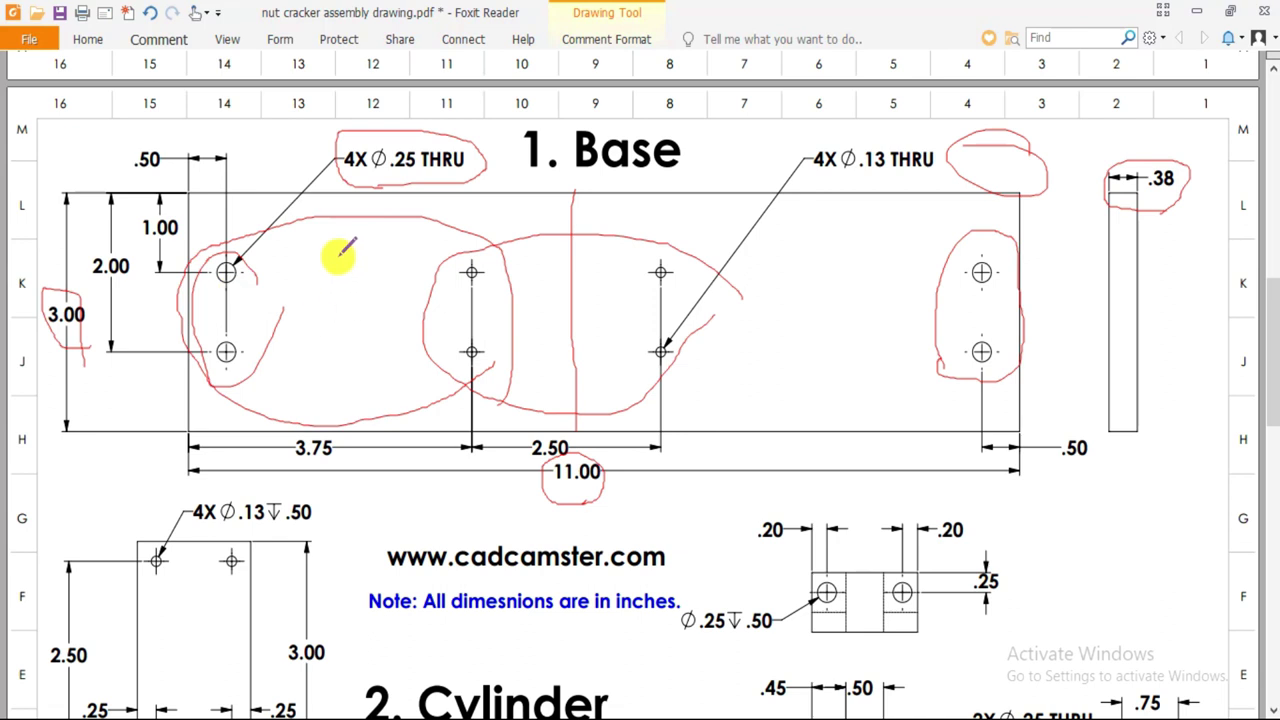
pyautogui.moveTo(513, 265)
pyautogui.mouseDown()
pyautogui.moveTo(370, 224)
pyautogui.moveTo(225, 245)
pyautogui.moveTo(226, 346)
pyautogui.moveTo(311, 384)
pyautogui.moveTo(485, 322)
pyautogui.mouseUp()
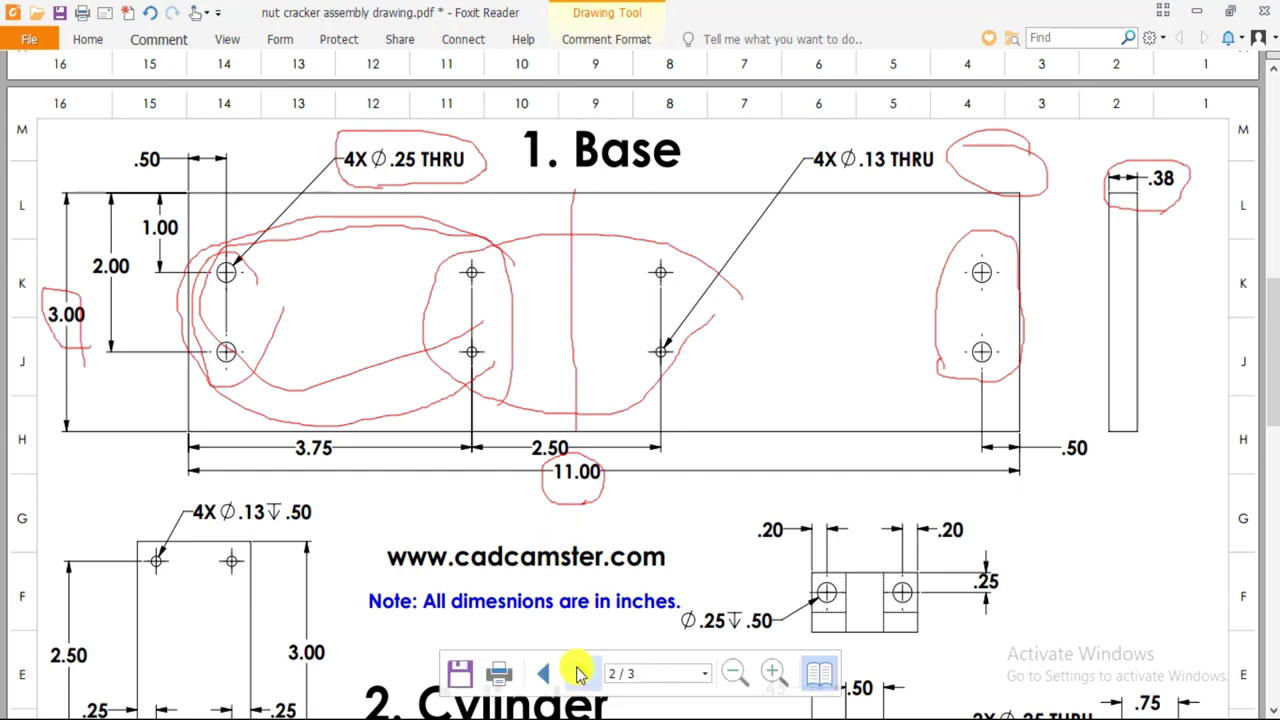
# Undo the pen markings on the base drawing.
pyautogui.hotkey('ctrl', 'z')
pyautogui.hotkey('ctrl', 'z')
pyautogui.hotkey('ctrl', 'z')
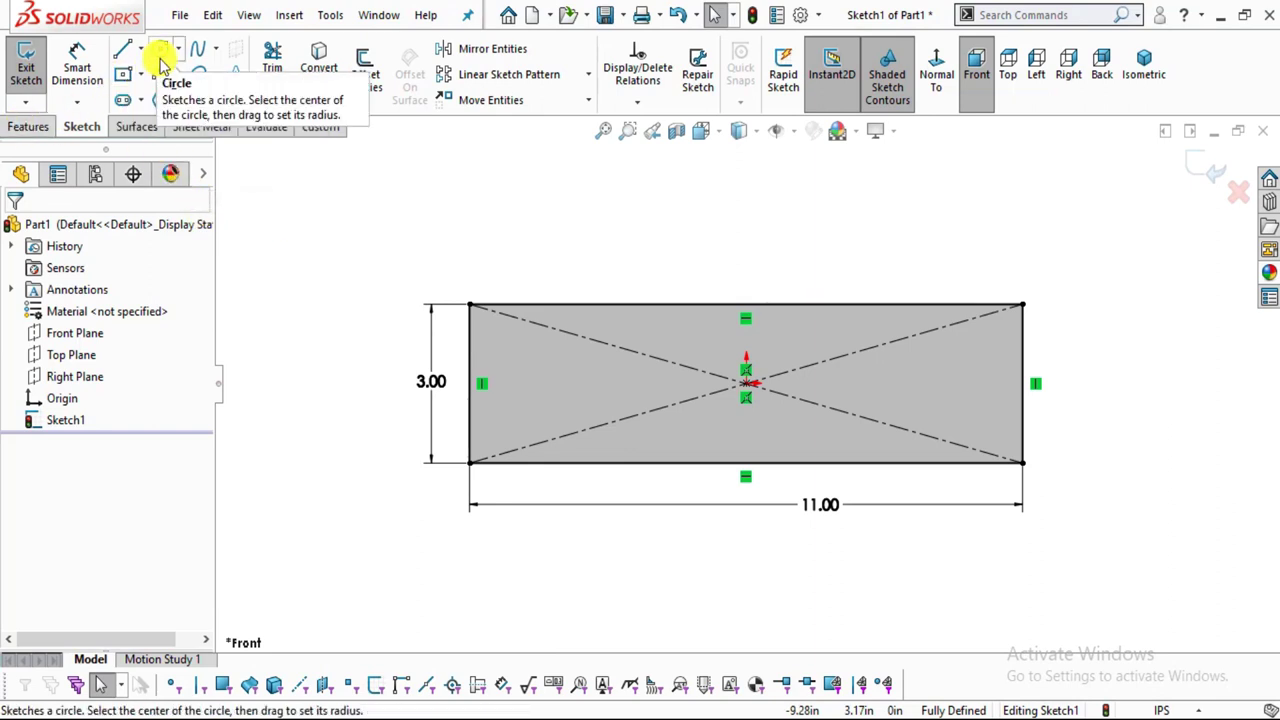
# Switch to SOLIDWORKS and sketch two circles, about 0.64 in and 0.58 in diameter, one above the other near the rectangle's left side.
pyautogui.click(160, 58)
pyautogui.scroll(-3, 643, 409)
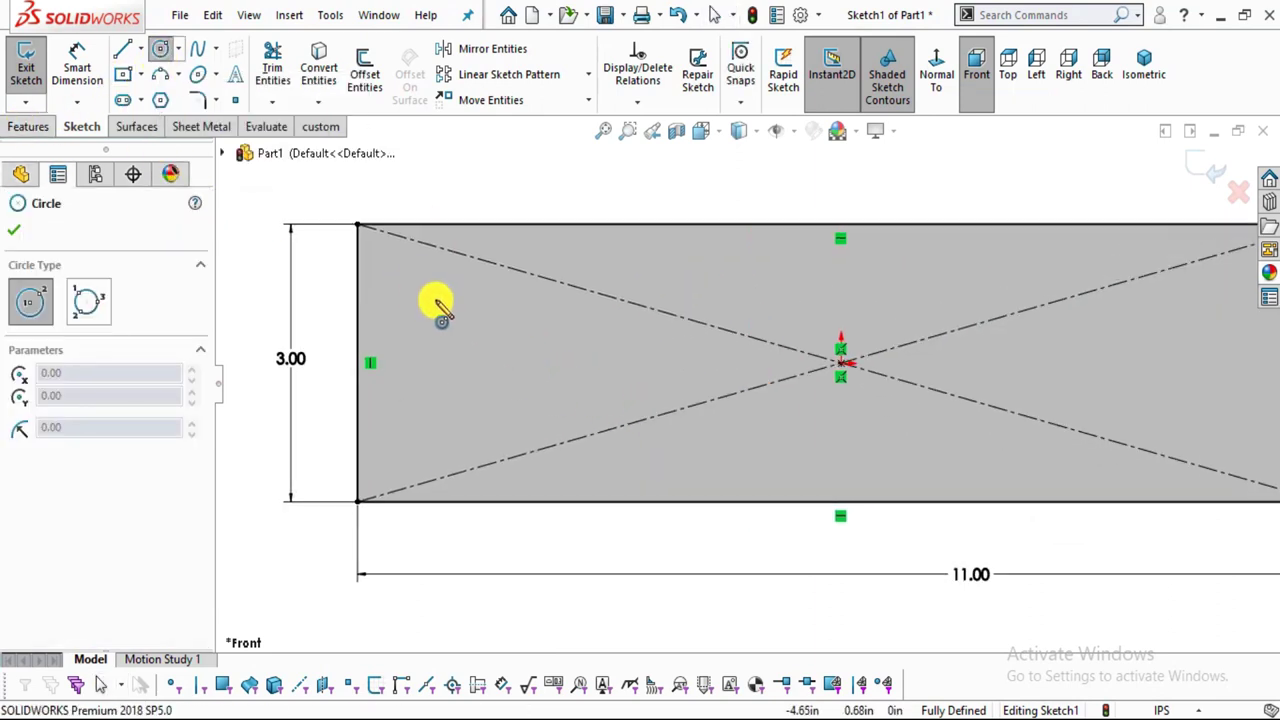
pyautogui.click(436, 298)
pyautogui.click(455, 318)
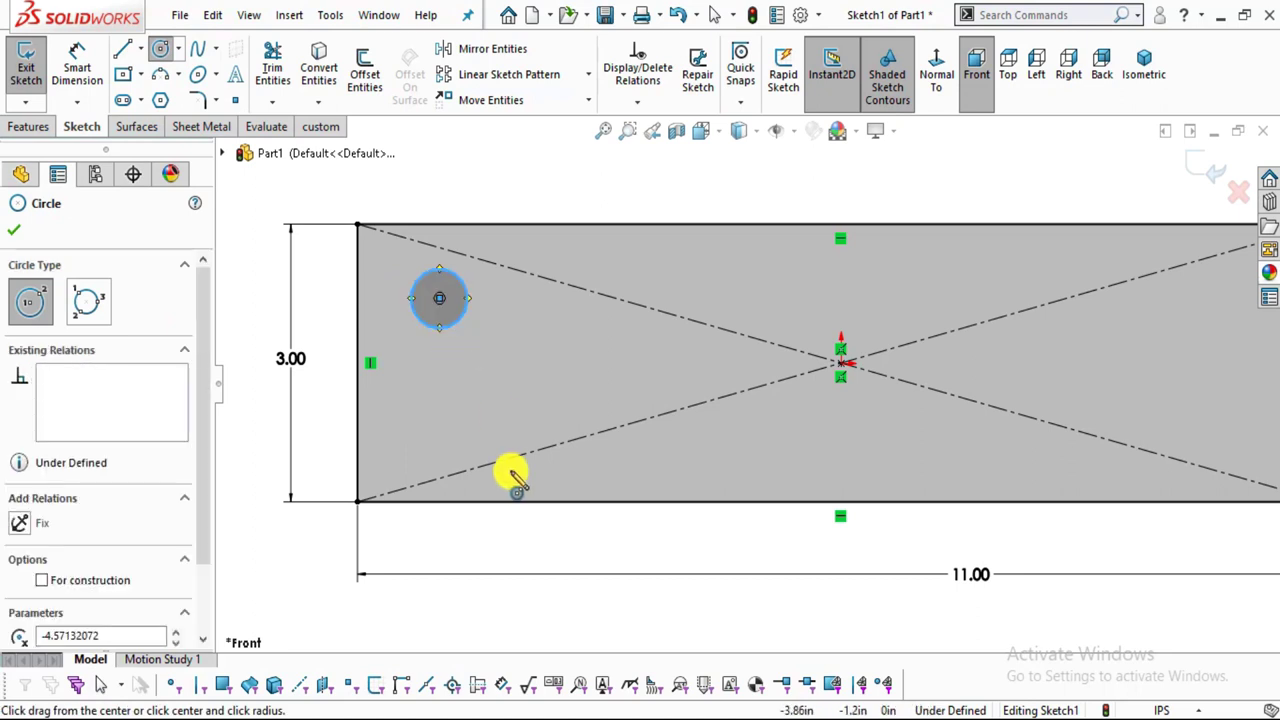
pyautogui.scroll(-2, 447, 460)
pyautogui.click(432, 431)
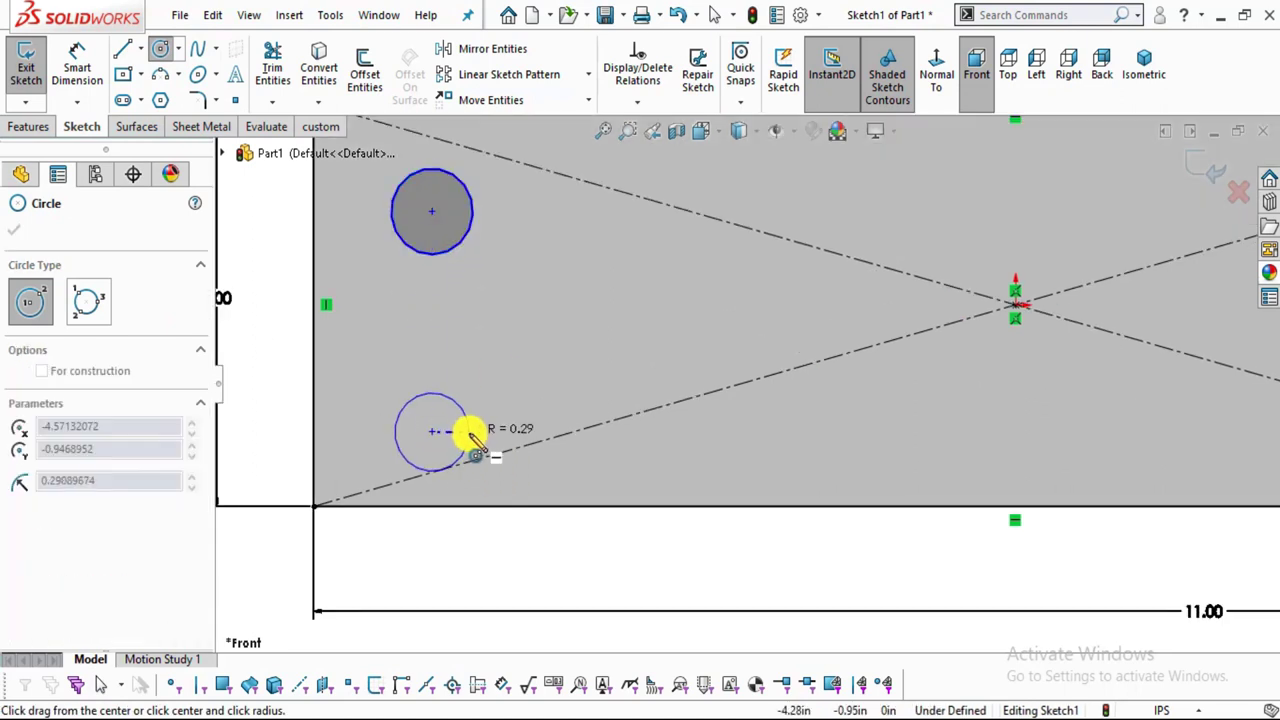
pyautogui.click(469, 431)
# Sketch two smaller circles about 0.46 in diameter, one above the other between the first pair and the origin.
pyautogui.click(802, 212)
pyautogui.click(828, 228)
pyautogui.click(813, 409)
pyautogui.click(811, 437)
pyautogui.press('Escape')
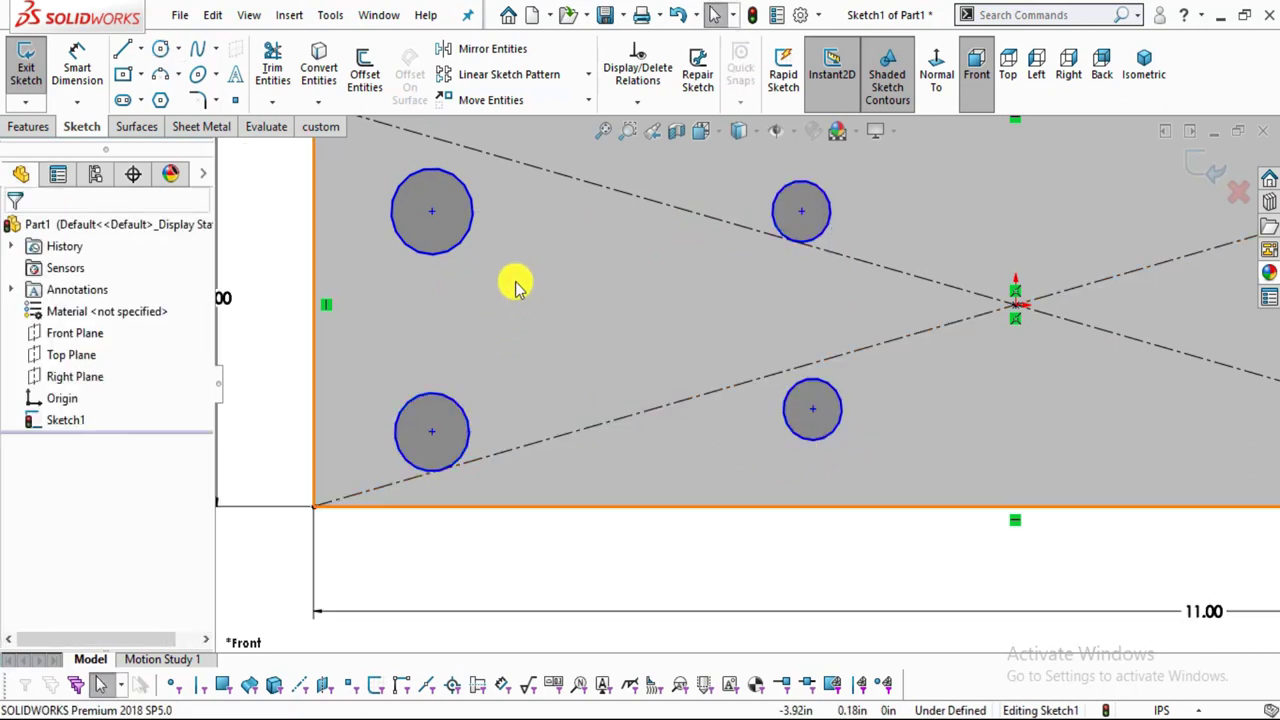
# Add a vertical relation between the centres of the two larger circles near the rectangle's left side.
pyautogui.press('f')
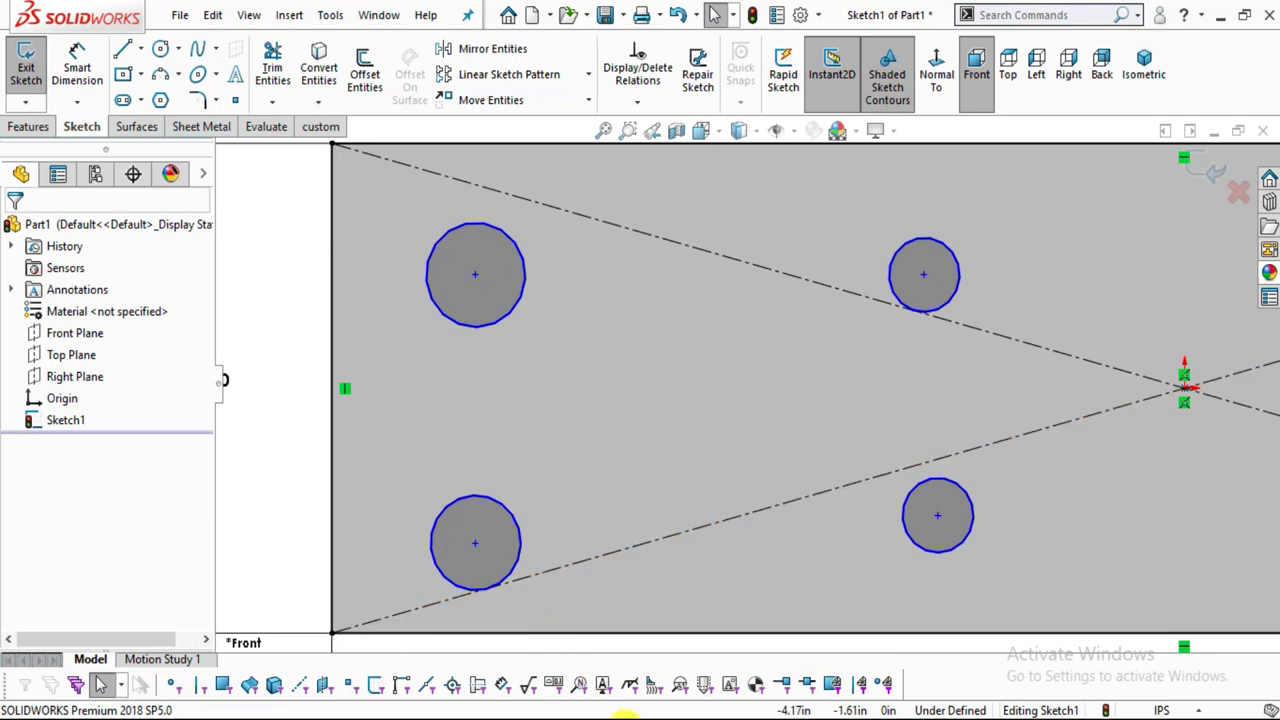
pyautogui.click(623, 714)
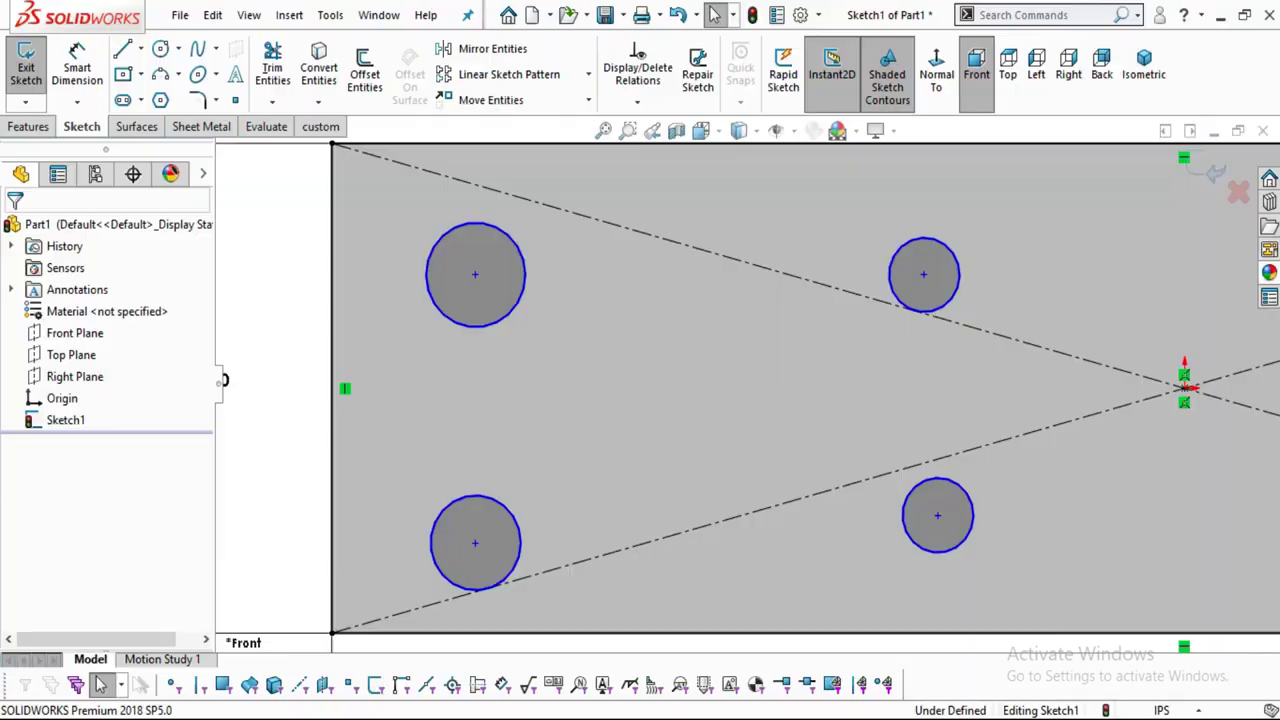
pyautogui.click(476, 277)
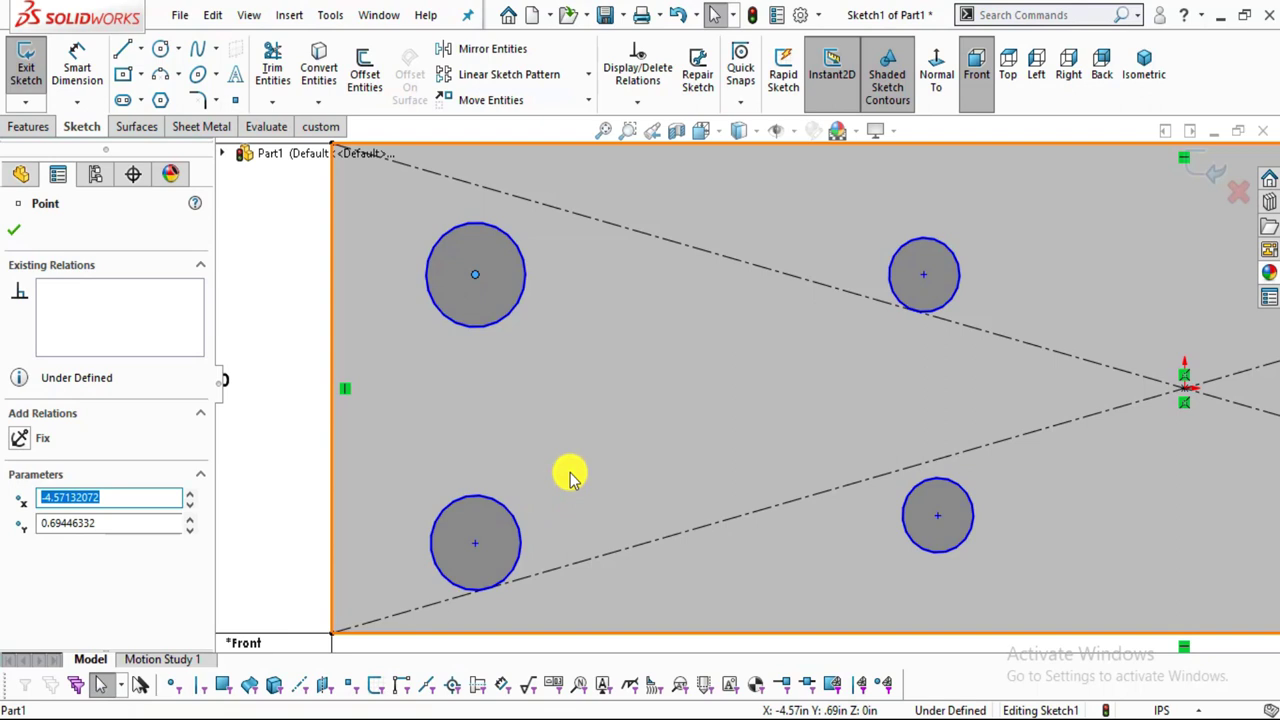
pyautogui.keyDown('ctrl'); pyautogui.click(477, 548); pyautogui.keyUp('ctrl')
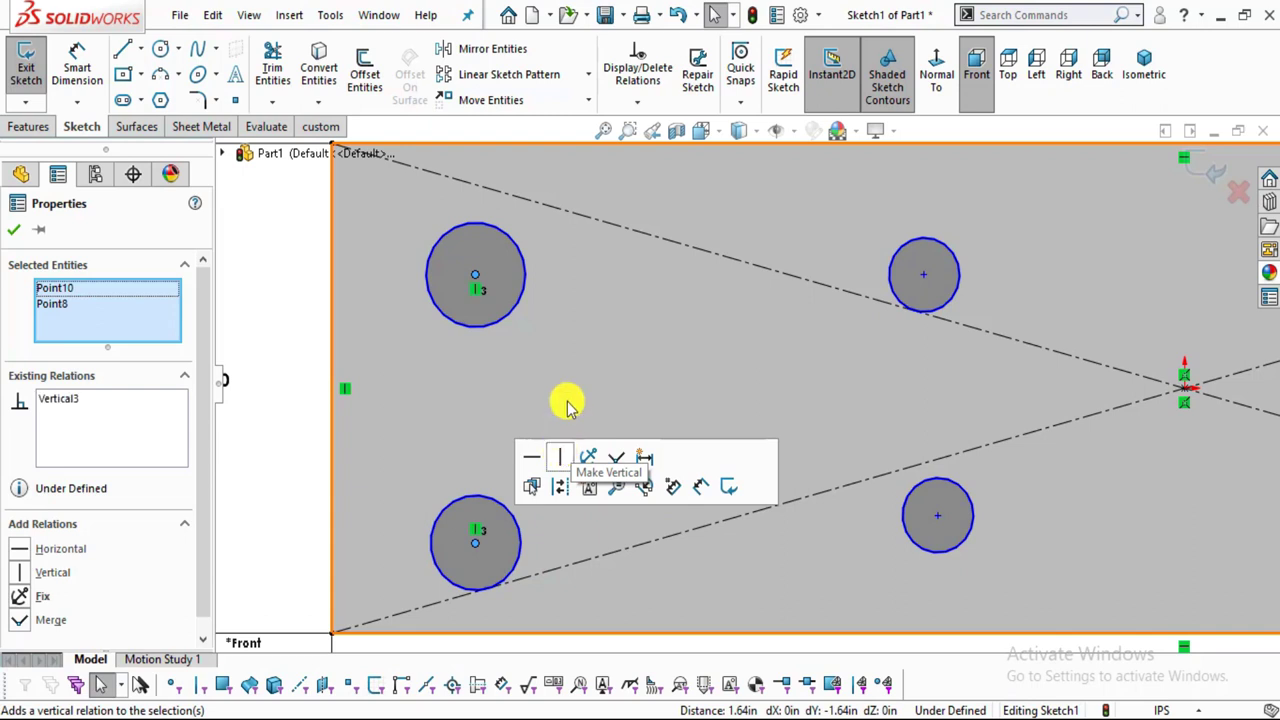
pyautogui.press('f')
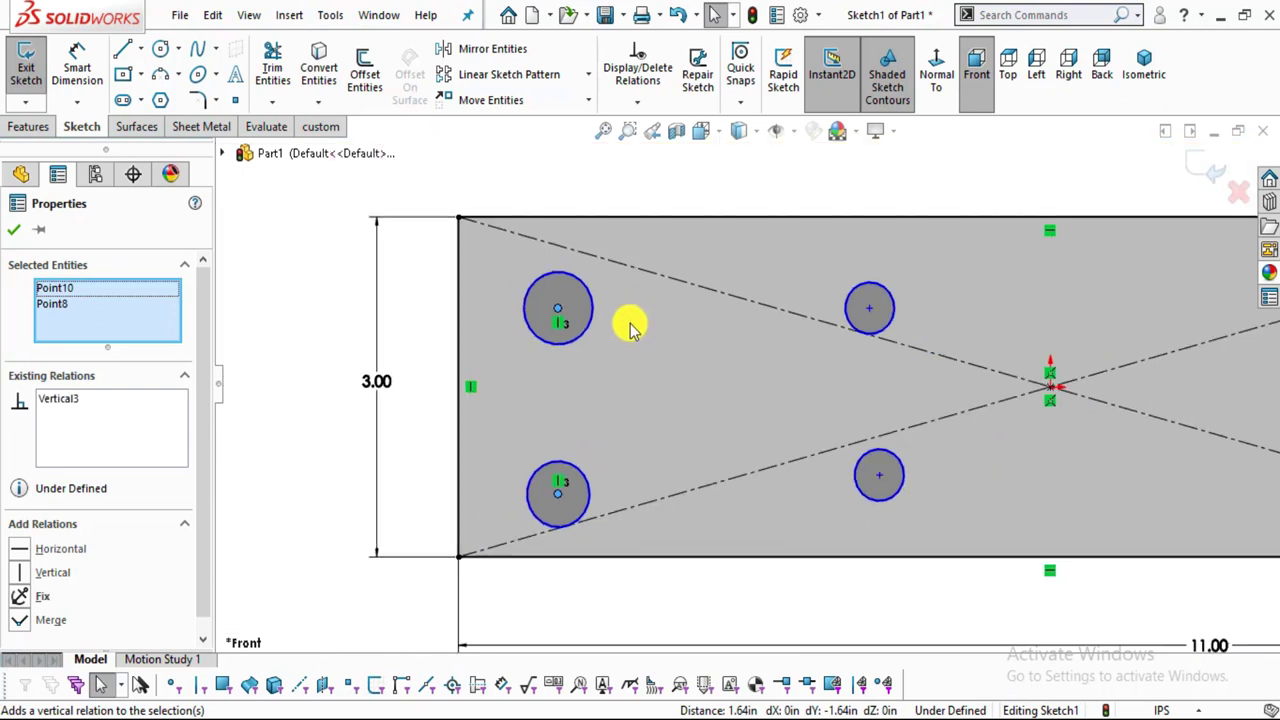
pyautogui.click(720, 430)
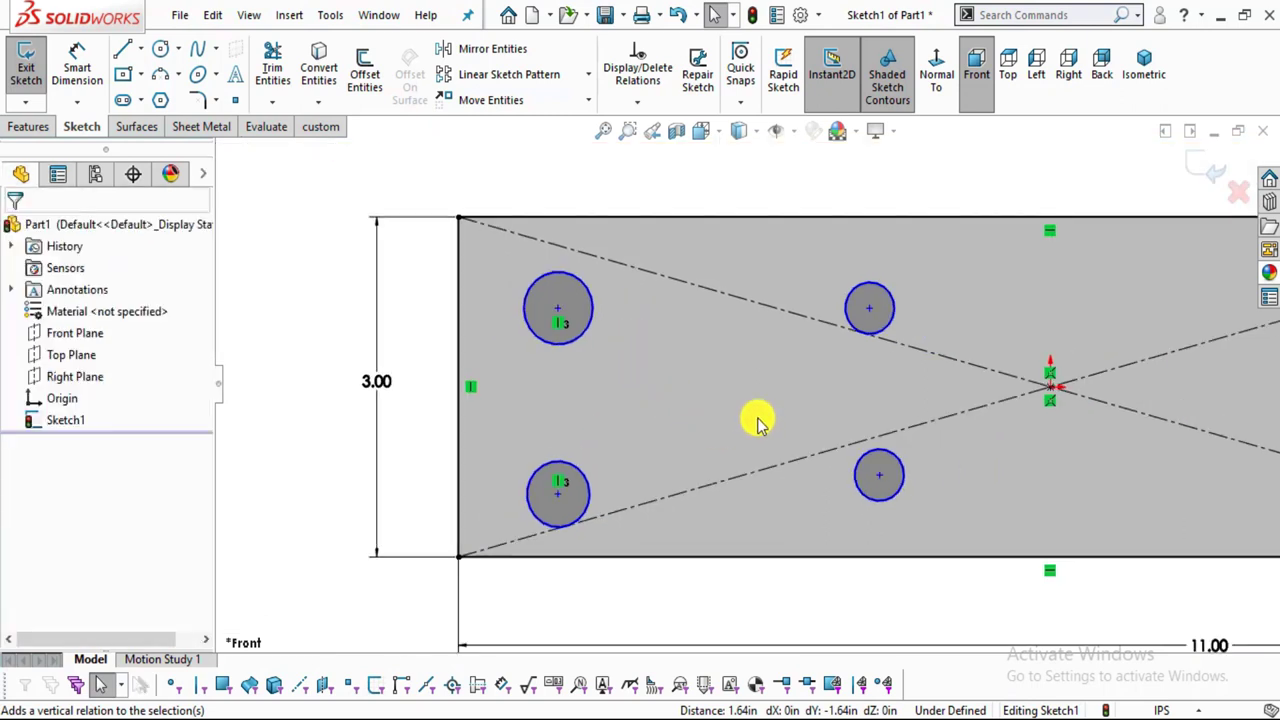
# Add a vertical relation between the centres of the two smaller inner circles.
pyautogui.click(869, 310)
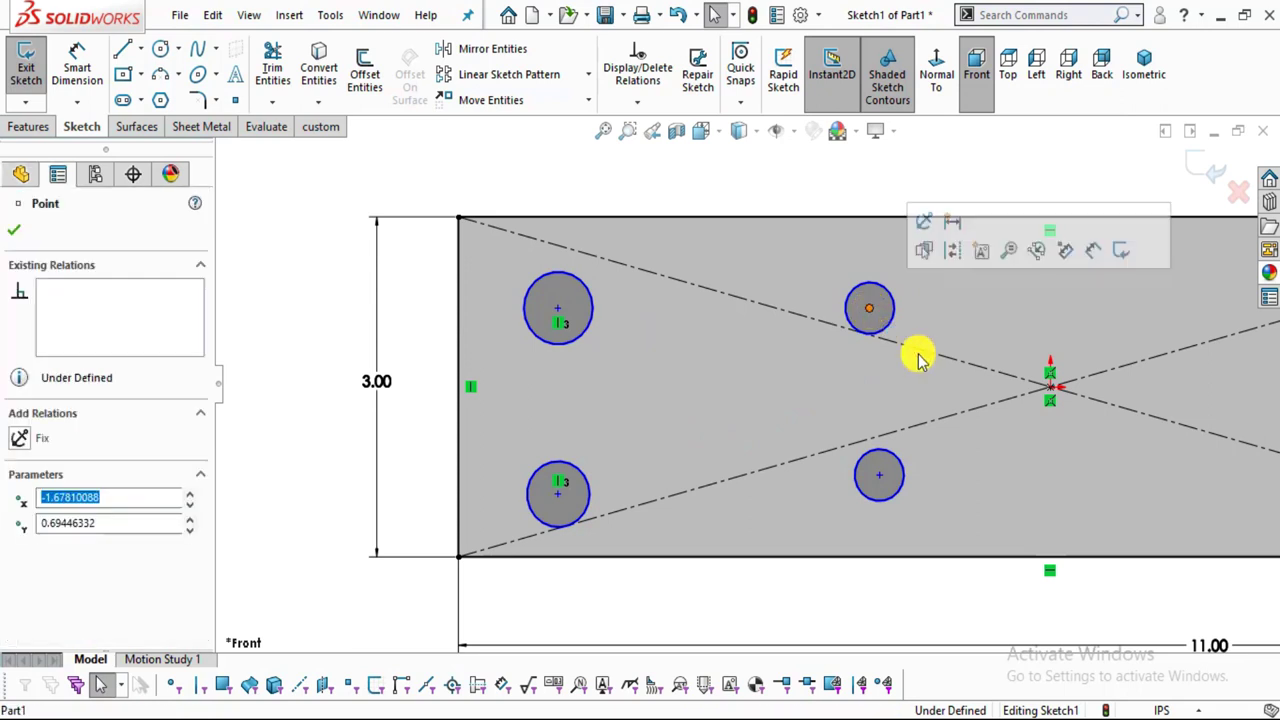
pyautogui.keyDown('ctrl'); pyautogui.click(880, 477); pyautogui.keyUp('ctrl')
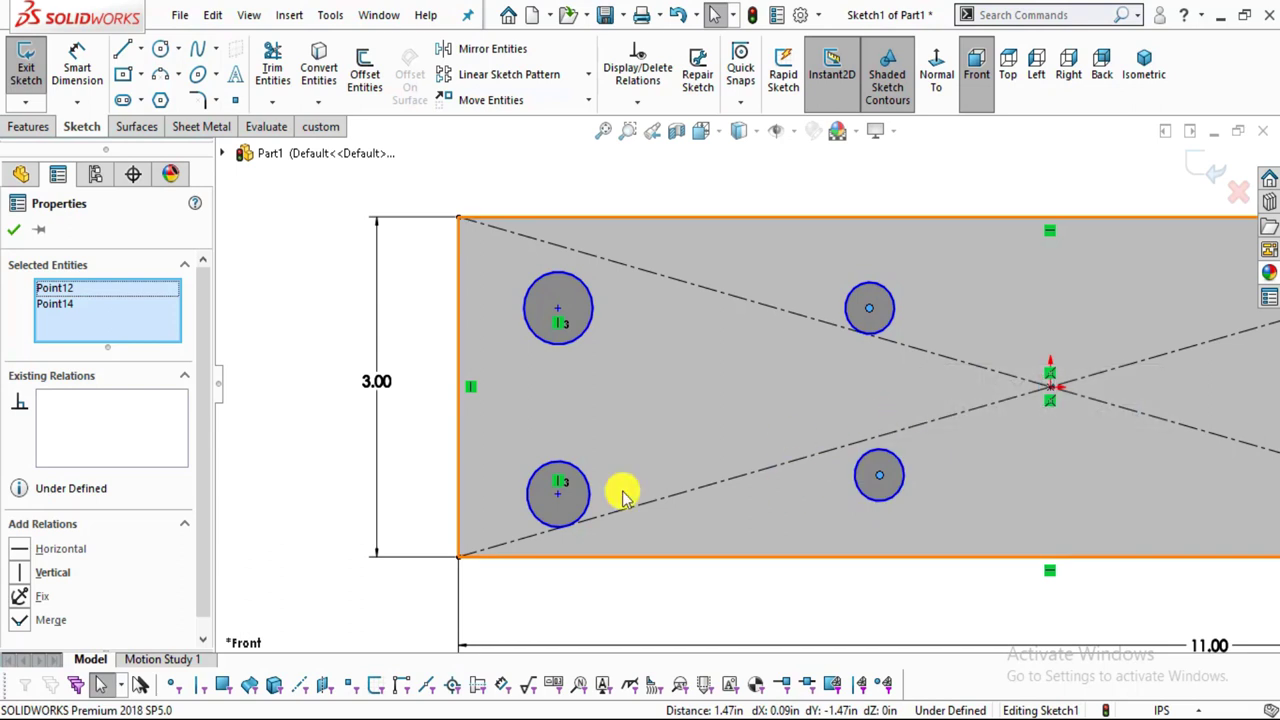
pyautogui.click(30, 573)
pyautogui.click(314, 403)
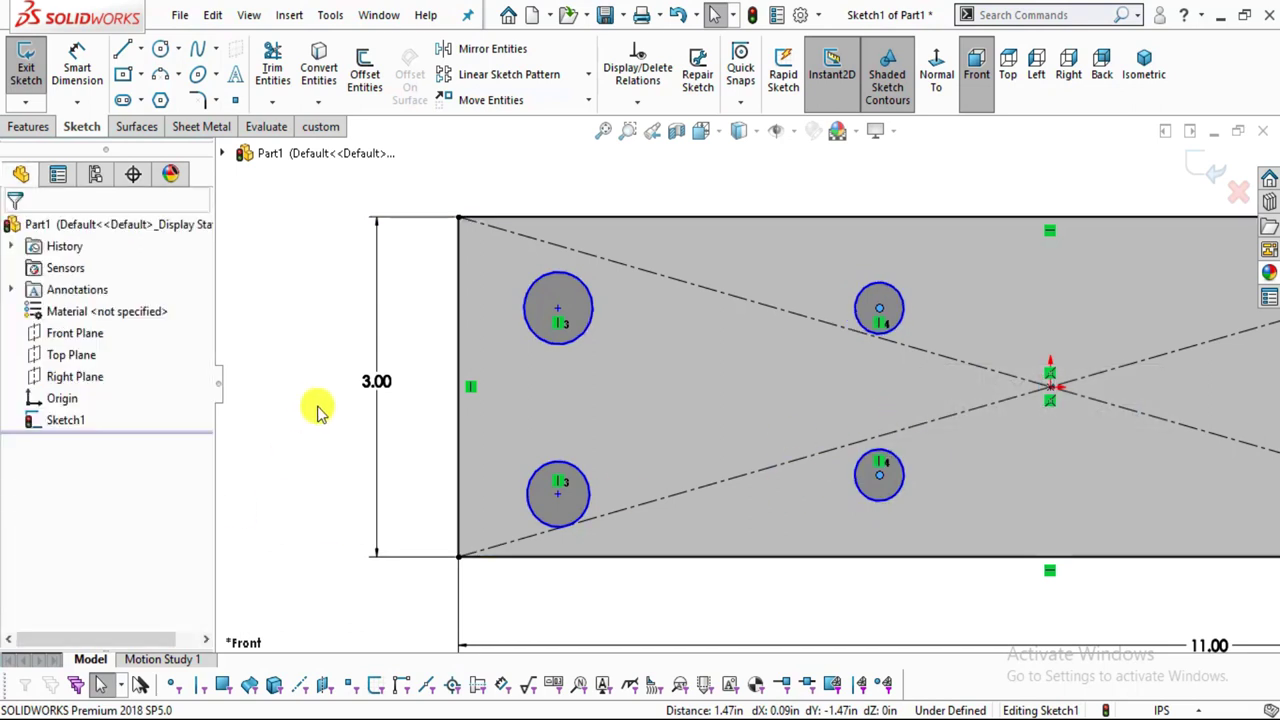
# Add horizontal relations between the centres of the two upper circles and between those of the two lower circles.
pyautogui.click(558, 310)
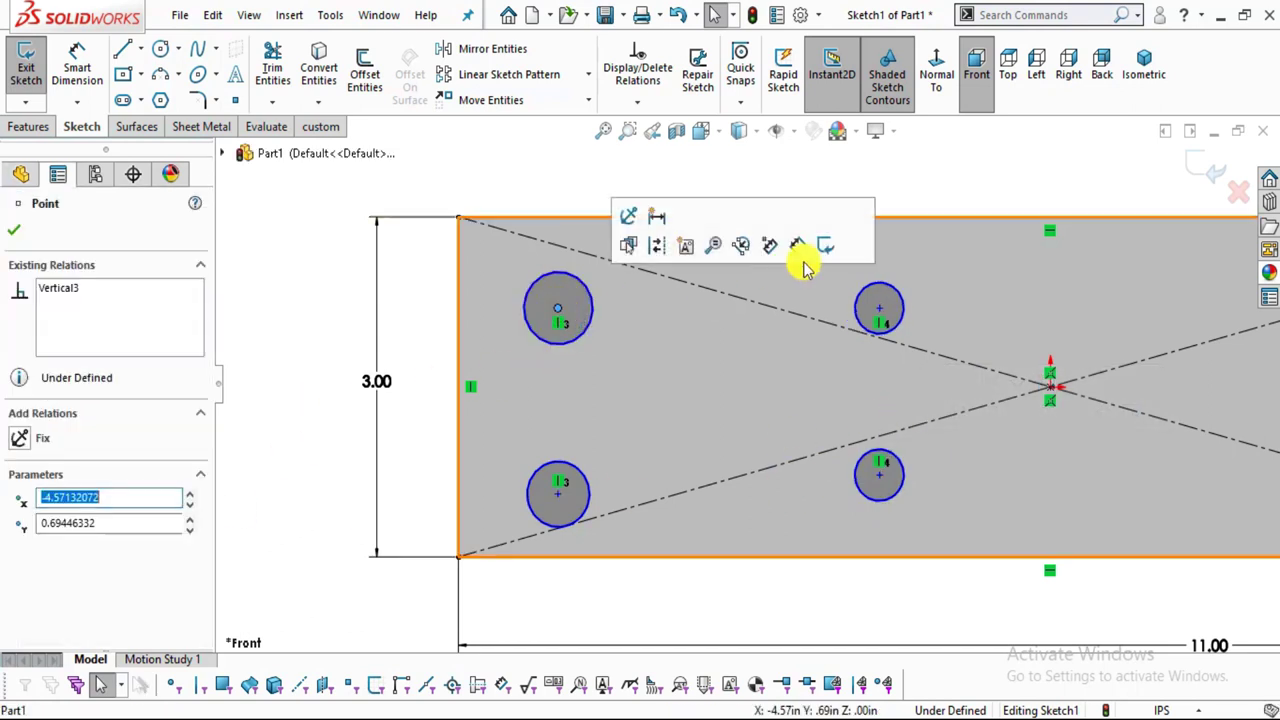
pyautogui.keyDown('ctrl'); pyautogui.click(879, 309); pyautogui.keyUp('ctrl')
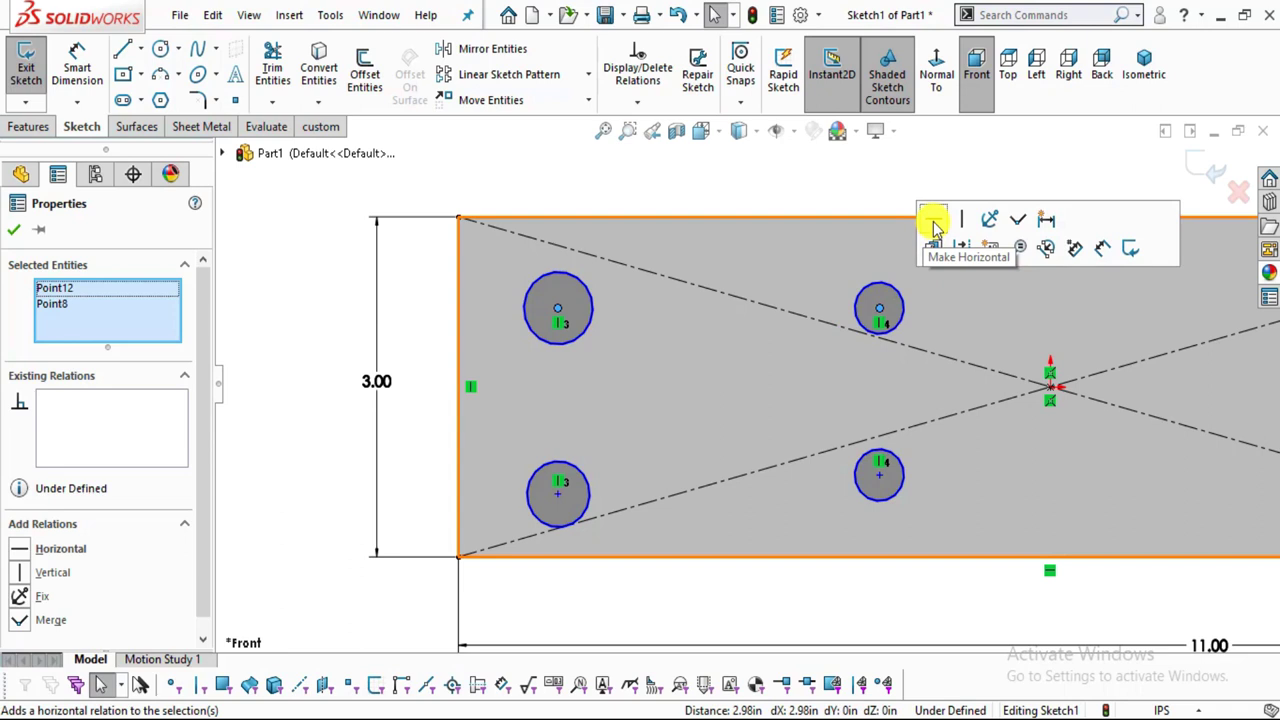
pyautogui.click(558, 493)
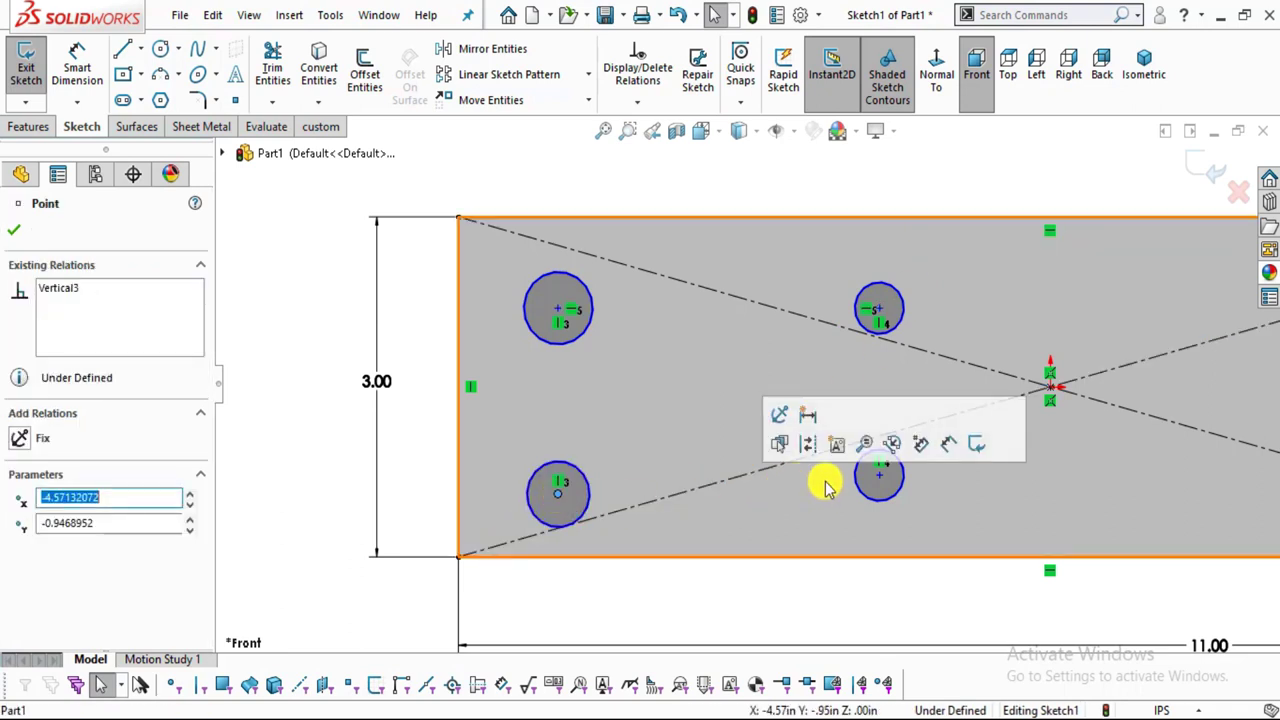
pyautogui.keyDown('ctrl'); pyautogui.click(881, 479); pyautogui.keyUp('ctrl')
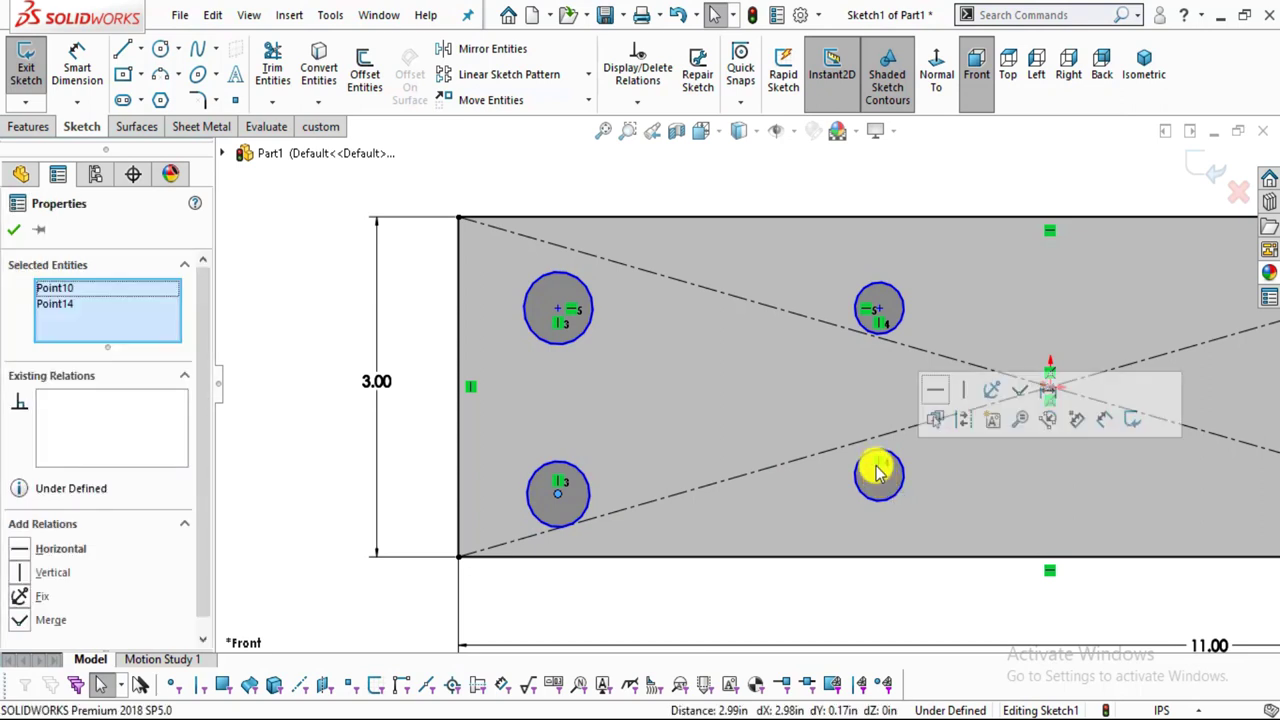
pyautogui.click(938, 398)
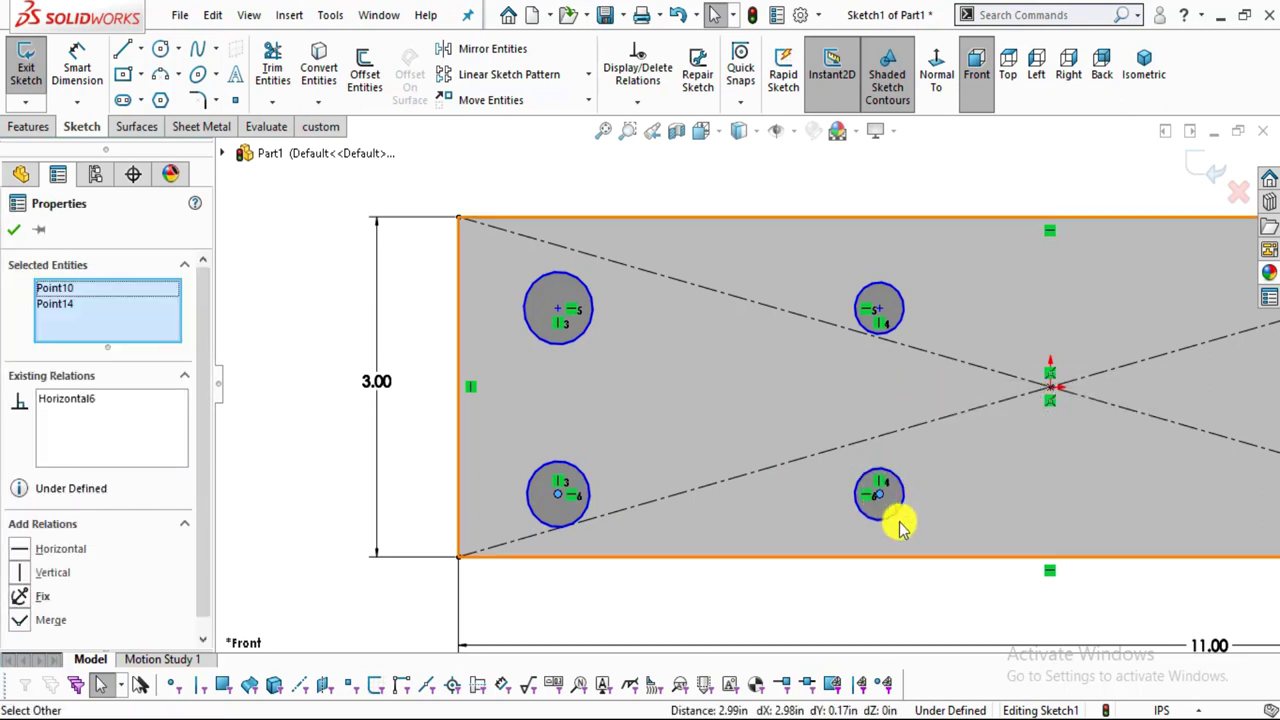
pyautogui.click(903, 514)
# Shift the upper-left and lower inner circle centres slightly to test the alignment relations.
pyautogui.moveTo(557, 322)
pyautogui.mouseDown()
pyautogui.moveTo(625, 322)
pyautogui.moveTo(565, 330)
pyautogui.moveTo(575, 308)
pyautogui.moveTo(563, 303)
pyautogui.mouseUp()
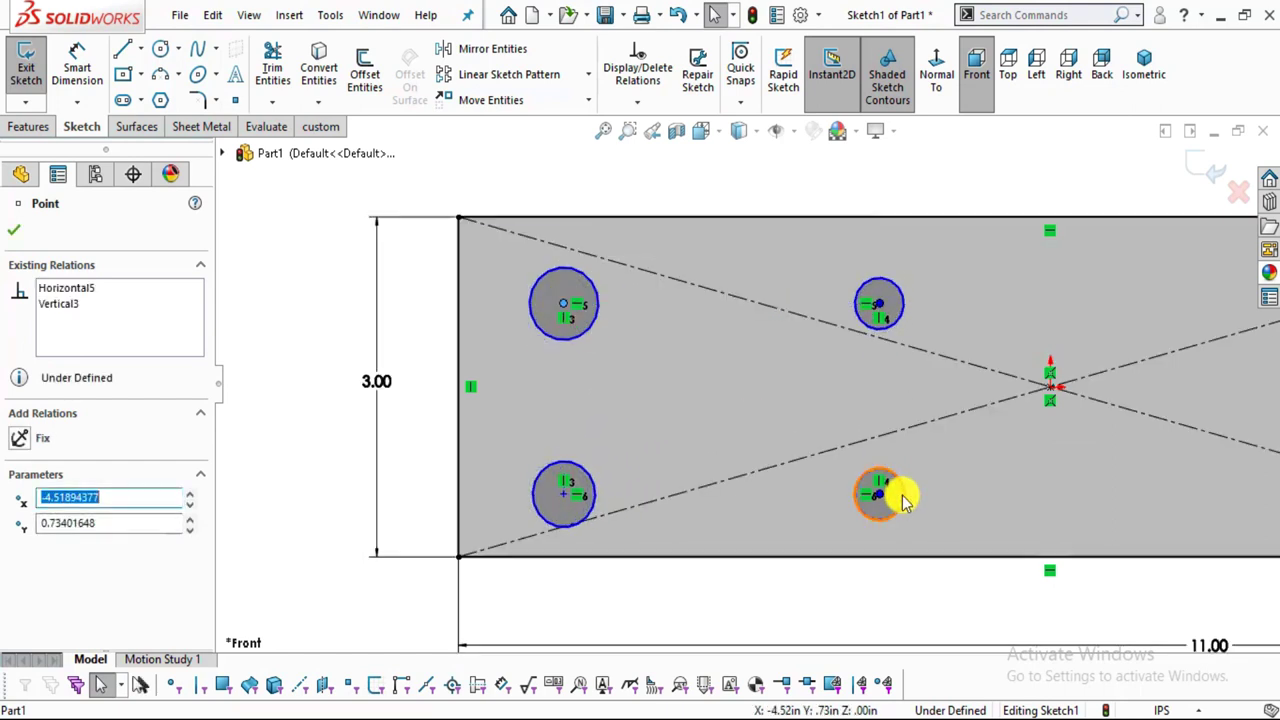
pyautogui.press('Escape')
pyautogui.moveTo(880, 490)
pyautogui.mouseDown()
pyautogui.moveTo(886, 451)
pyautogui.moveTo(874, 509)
pyautogui.moveTo(883, 503)
pyautogui.mouseUp()
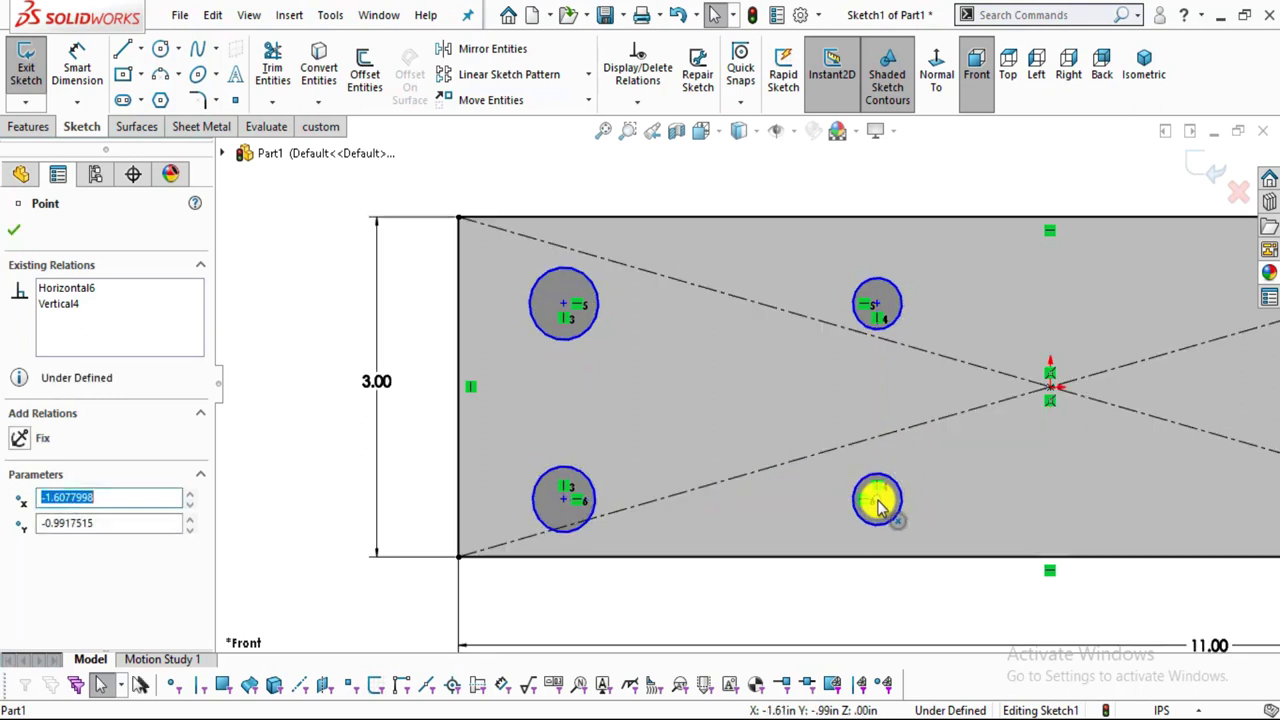
pyautogui.click(620, 357)
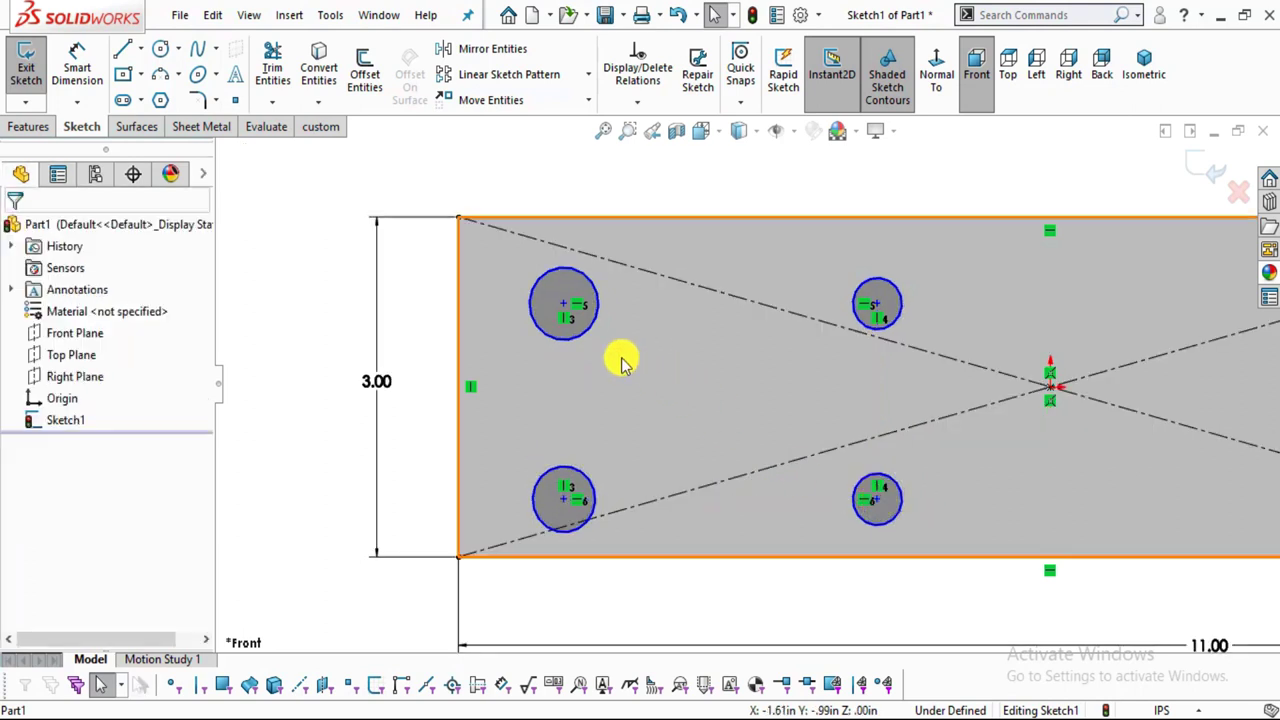
# Add an equal relation between the two larger circles near the rectangle's left side.
pyautogui.click(557, 342)
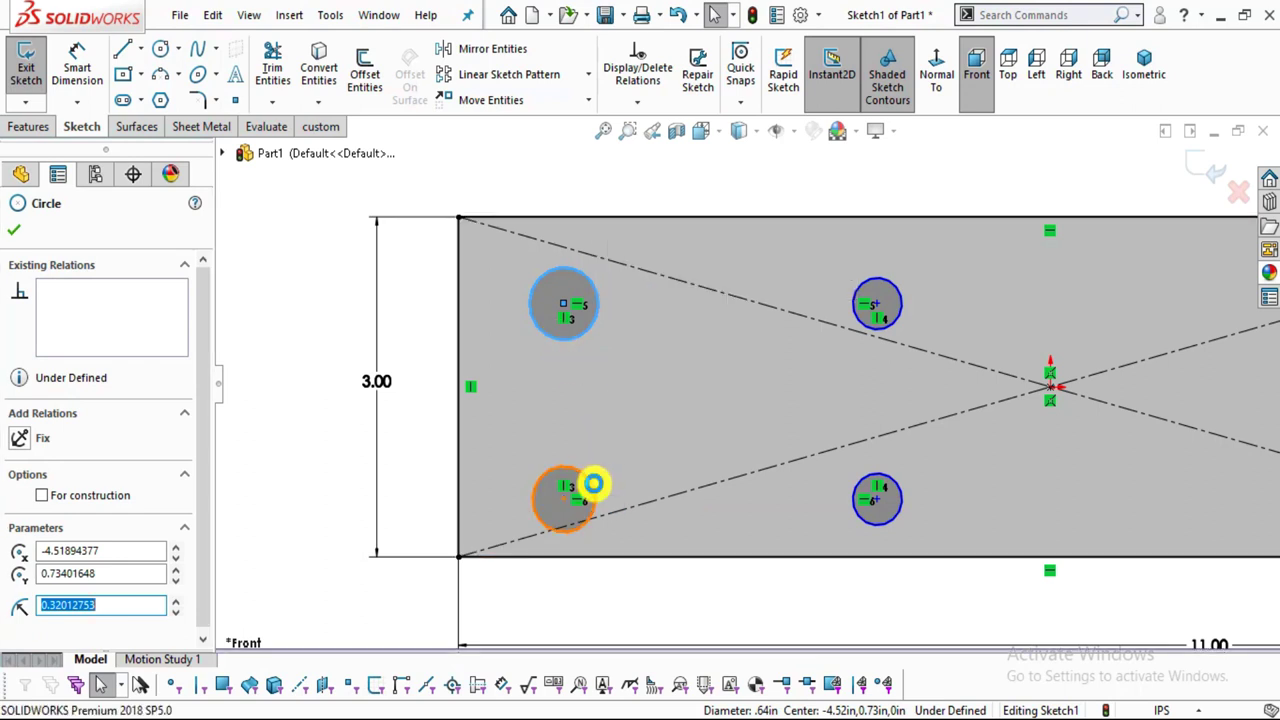
pyautogui.keyDown('ctrl'); pyautogui.click(593, 487); pyautogui.keyUp('ctrl')
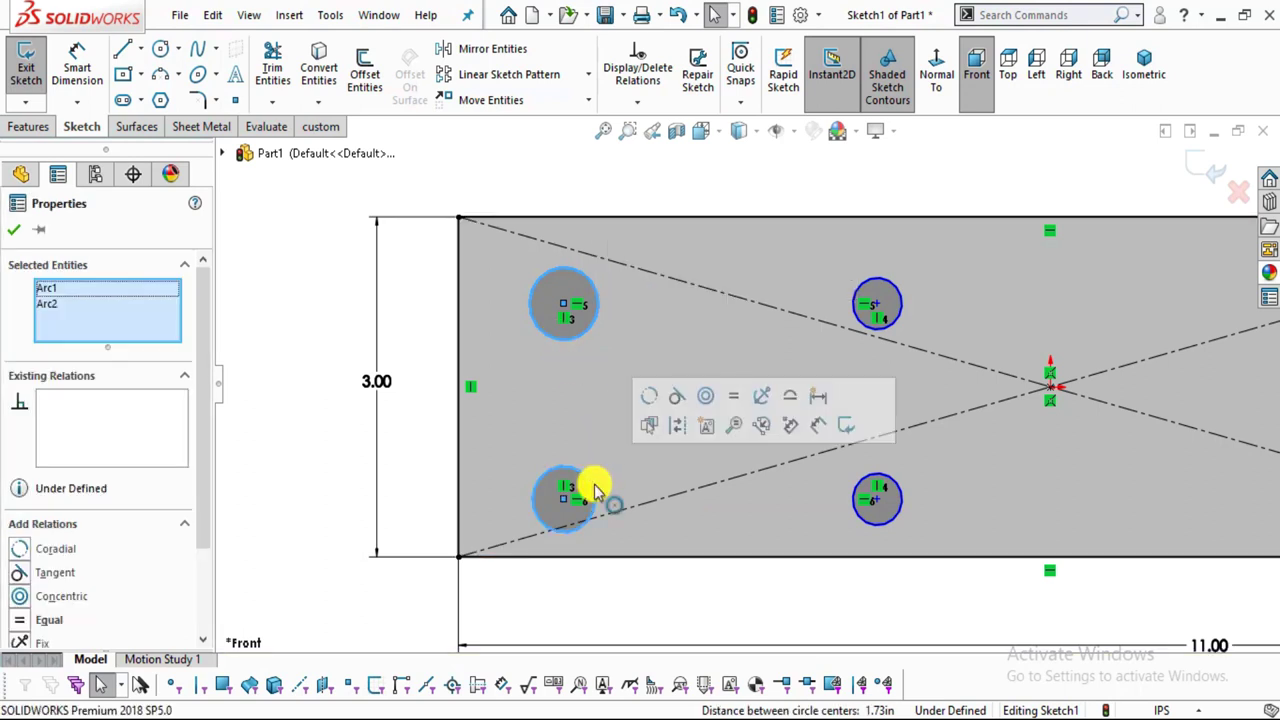
pyautogui.click(733, 398)
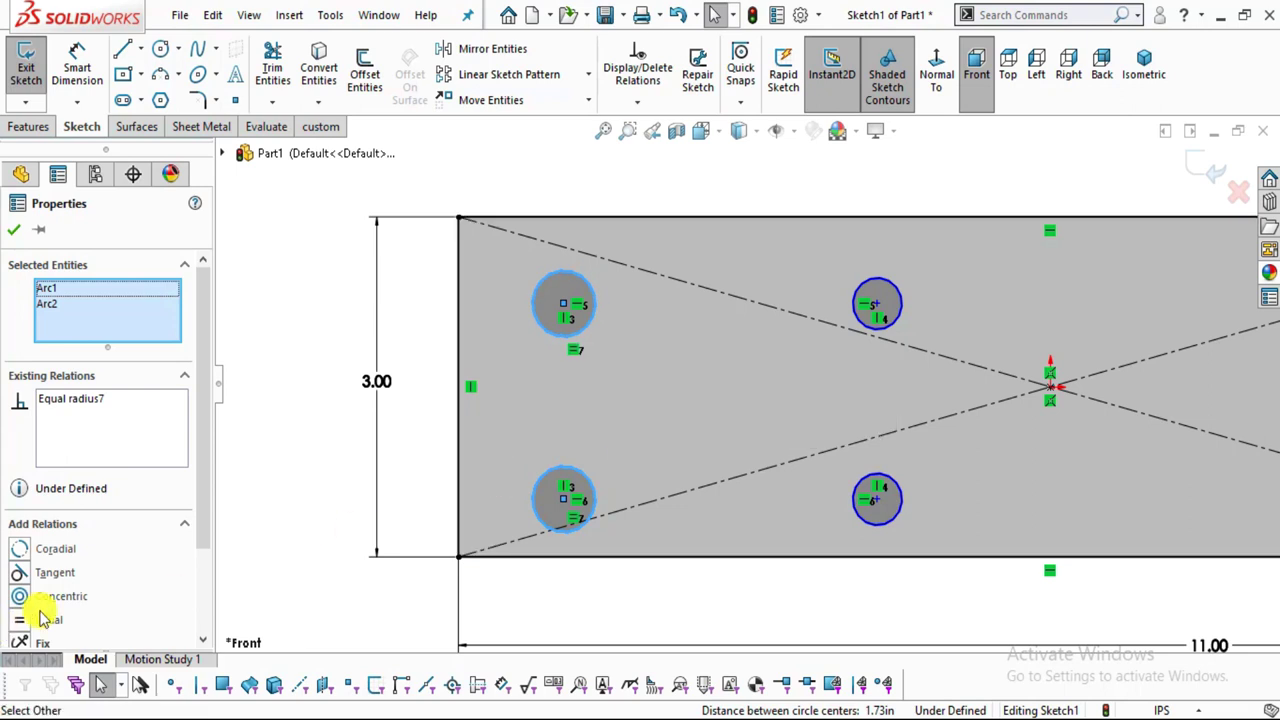
pyautogui.click(14, 232)
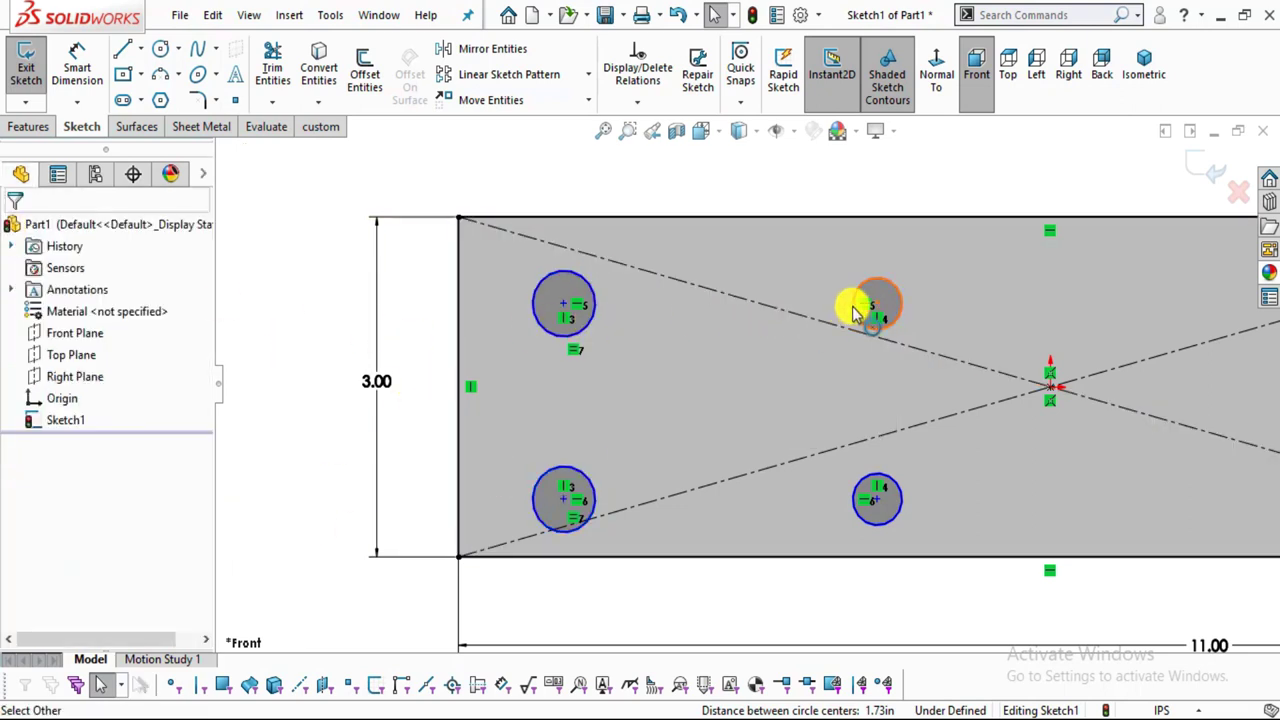
# Add an equal relation between the two smaller inner circles.
pyautogui.click(853, 312)
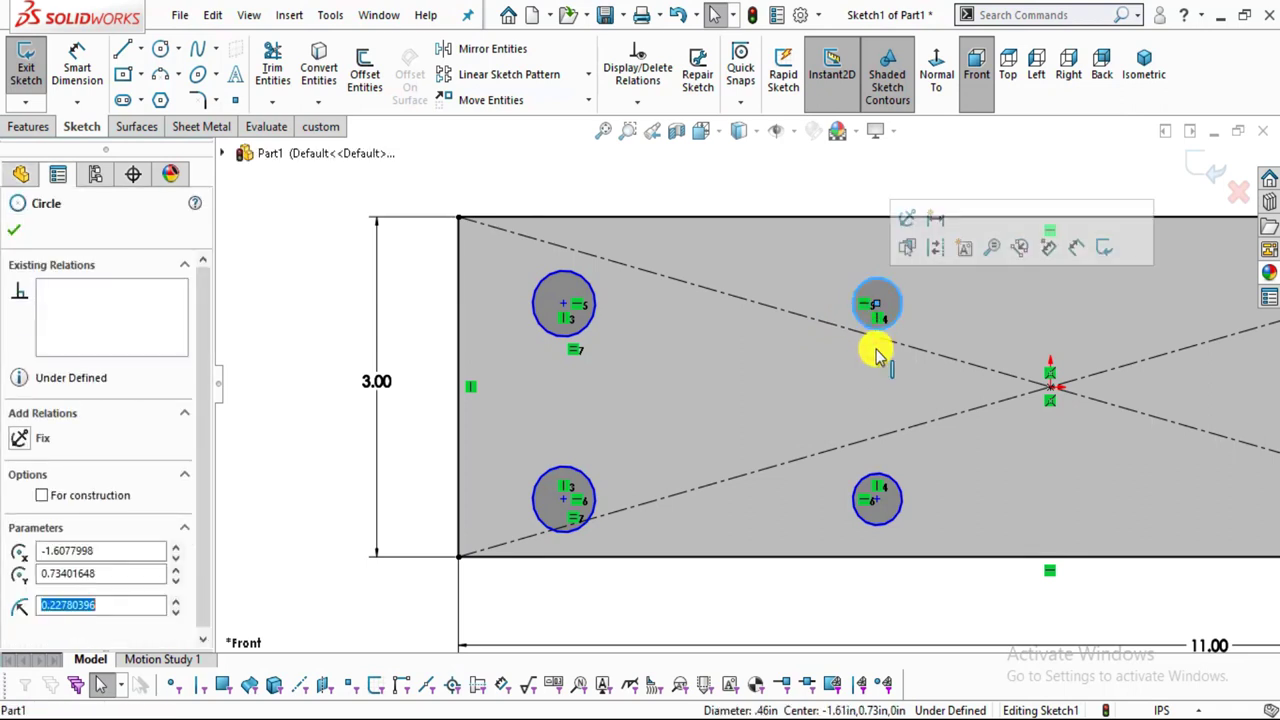
pyautogui.keyDown('ctrl'); pyautogui.click(893, 512); pyautogui.keyUp('ctrl')
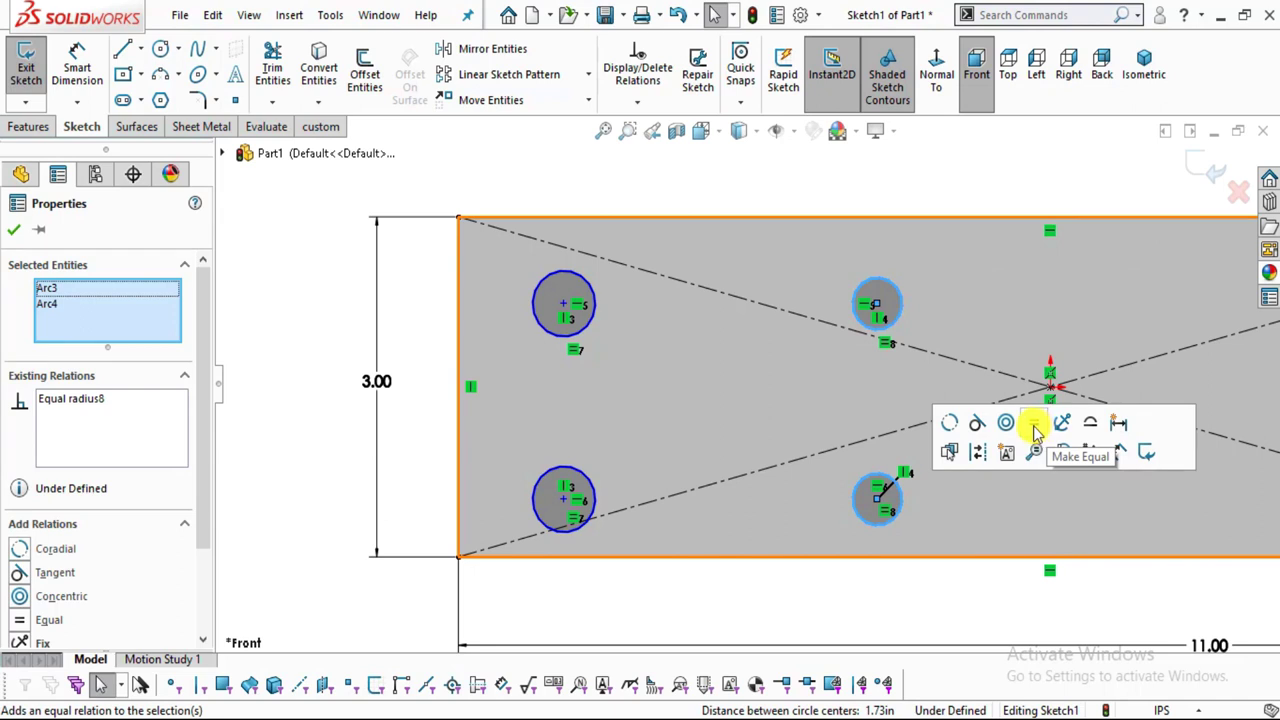
pyautogui.press('Escape')
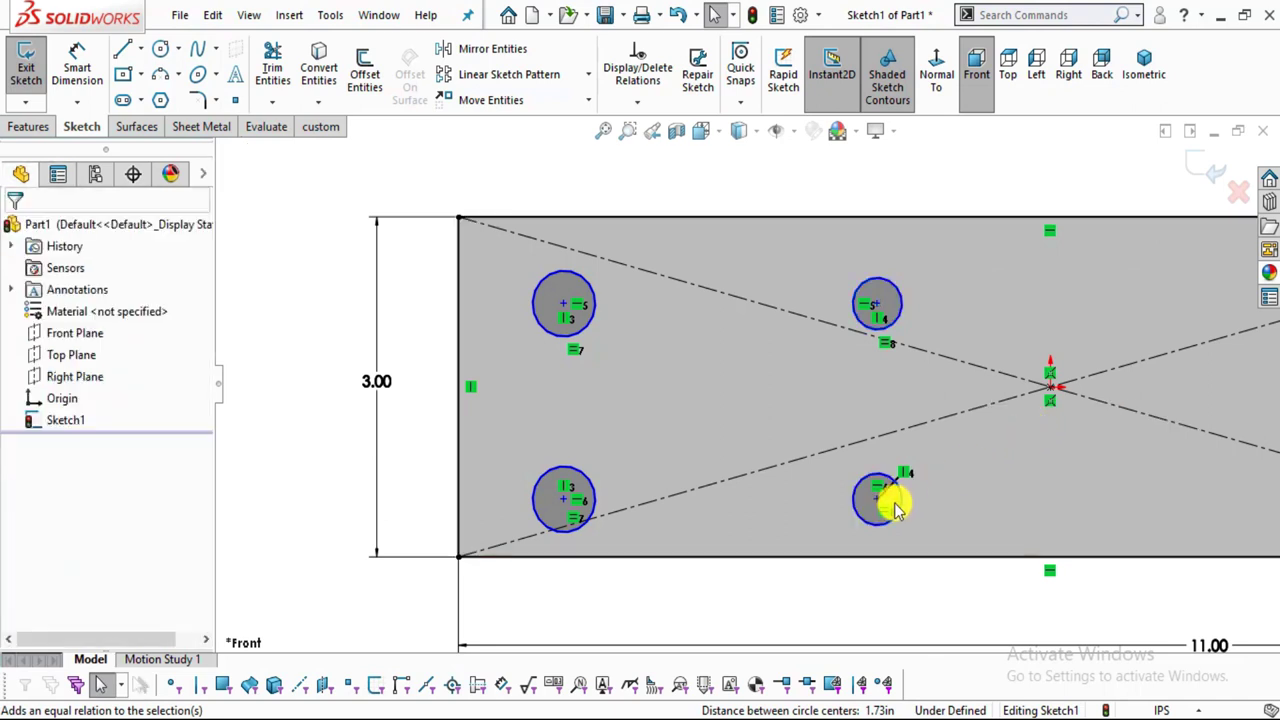
# Check the hole sizes in the PDF drawing and dimension the upper-left circle in SOLIDWORKS with a diameter of 0.25 inch.
pyautogui.click(86, 55)
pyautogui.hotkey('alt', 'Tab')
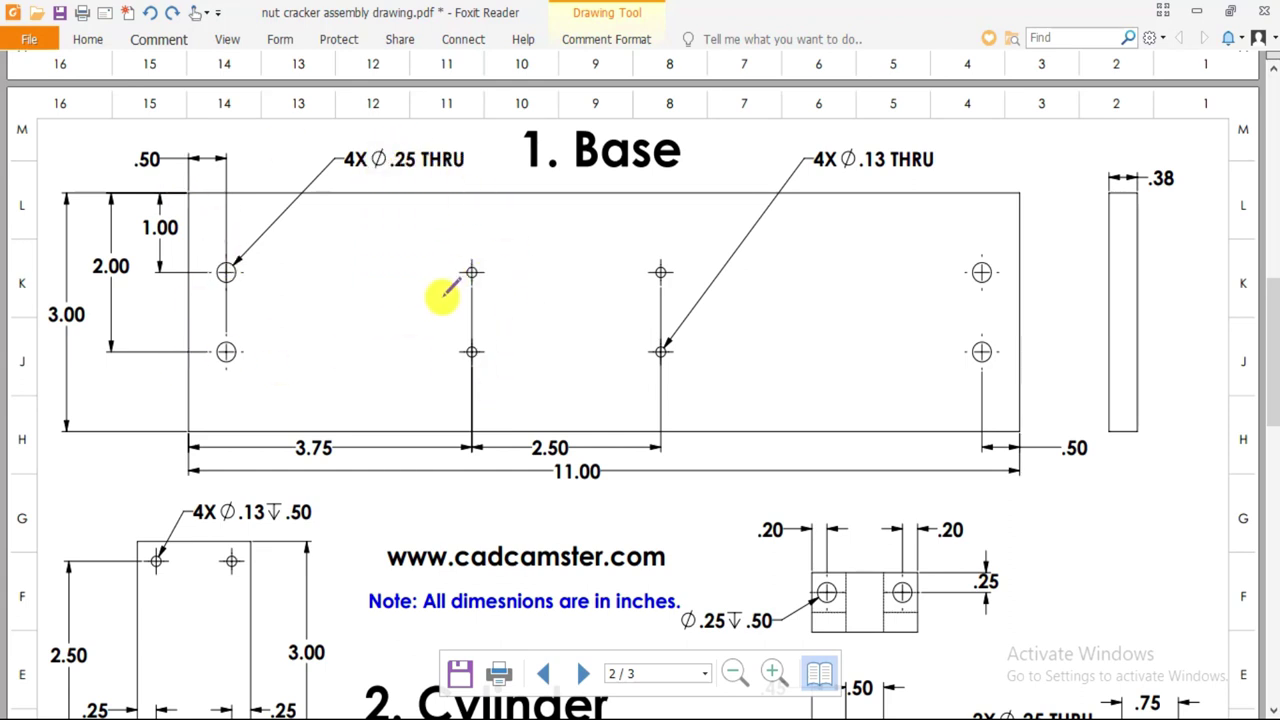
pyautogui.hotkey('alt', 'Tab')
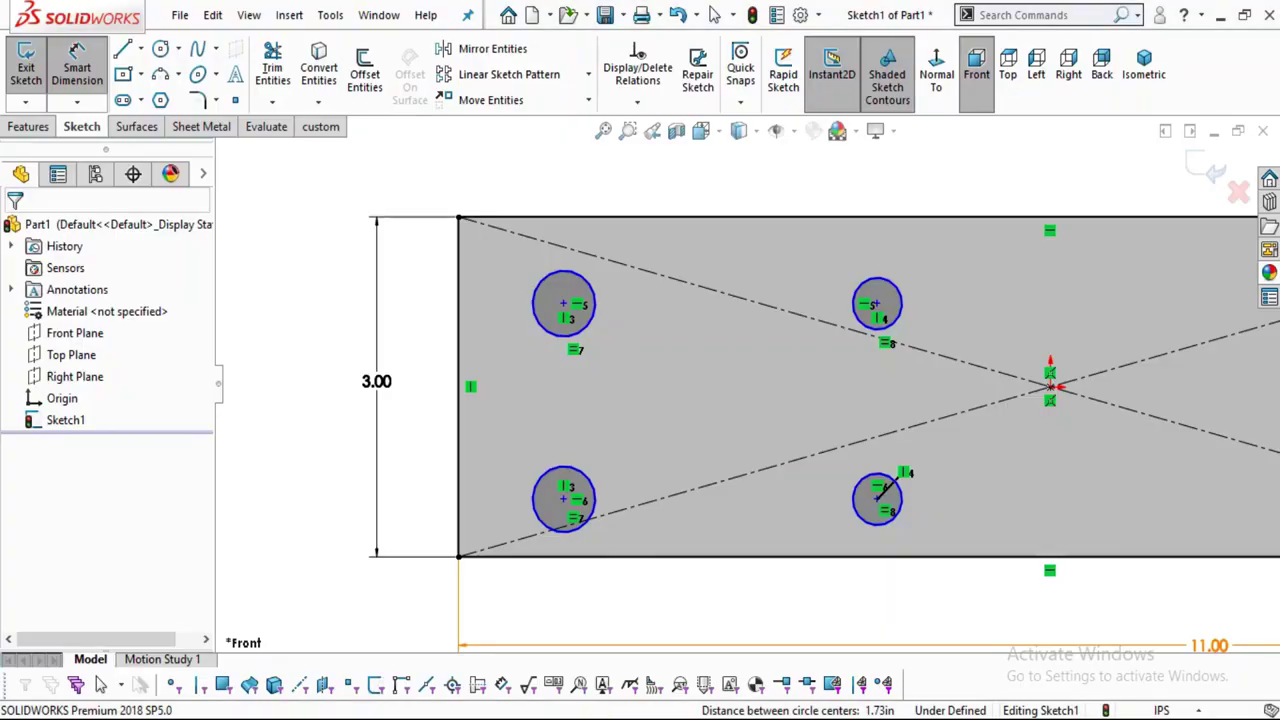
pyautogui.click(573, 280)
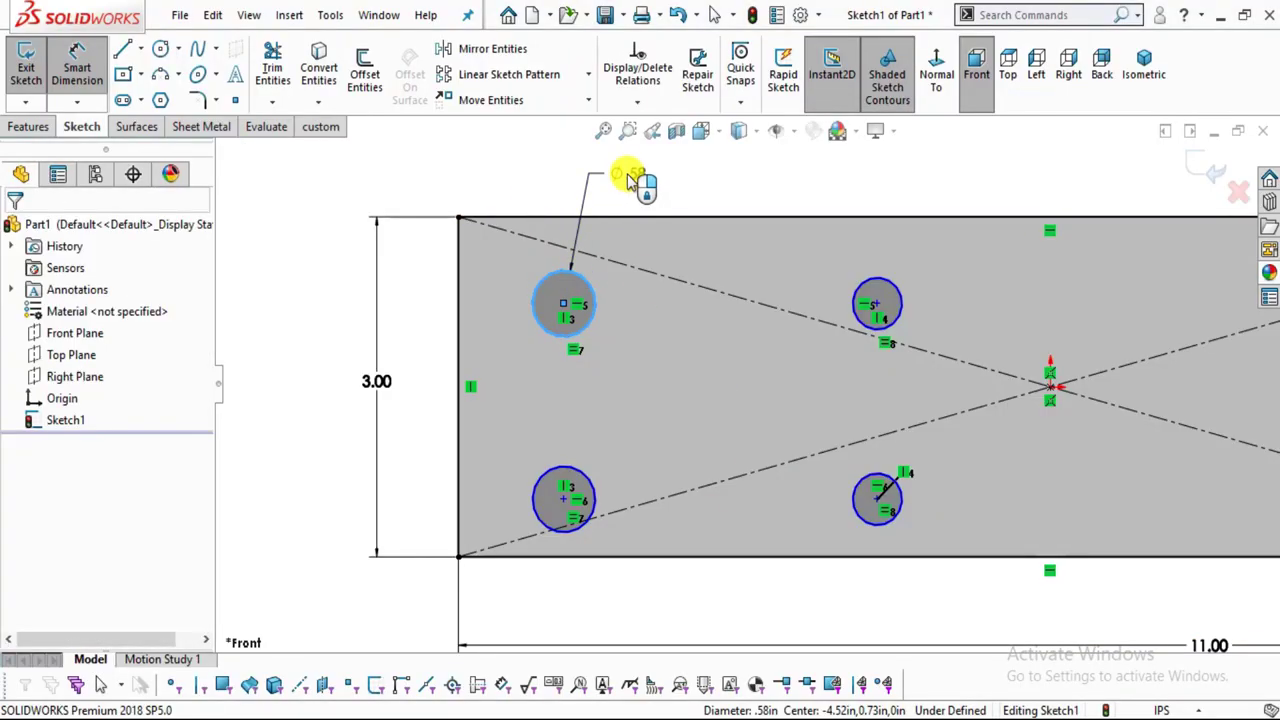
pyautogui.click(630, 178)
pyautogui.write('0.25')
pyautogui.press('Return')
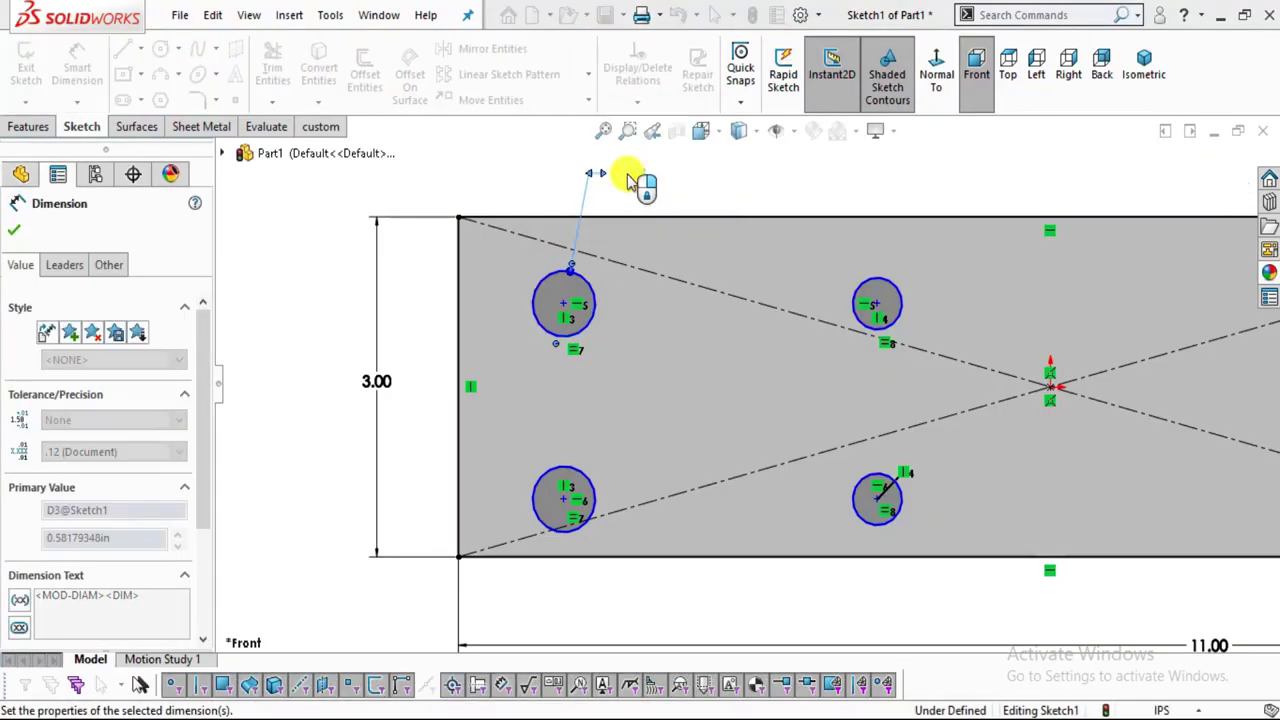
# Dimension the upper inner circle with a diameter of 0.13 inch.
pyautogui.click(892, 293)
pyautogui.click(935, 180)
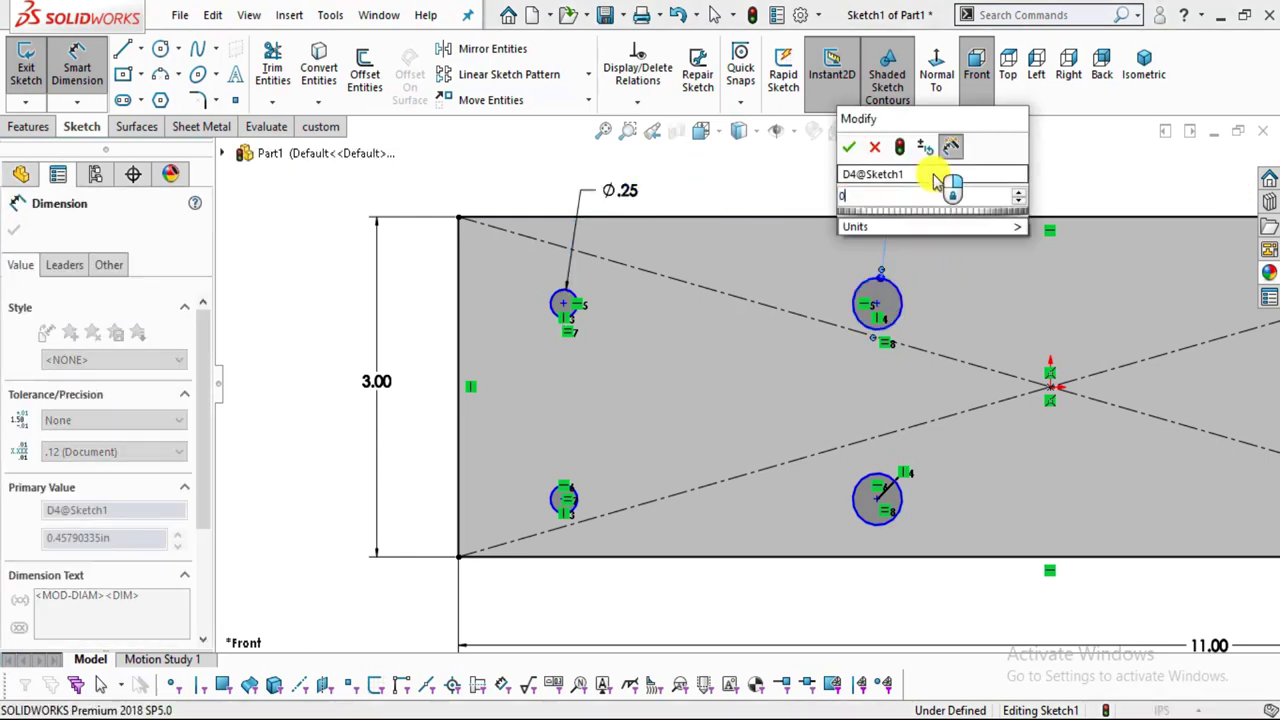
pyautogui.write('0.13')
pyautogui.press('Return')
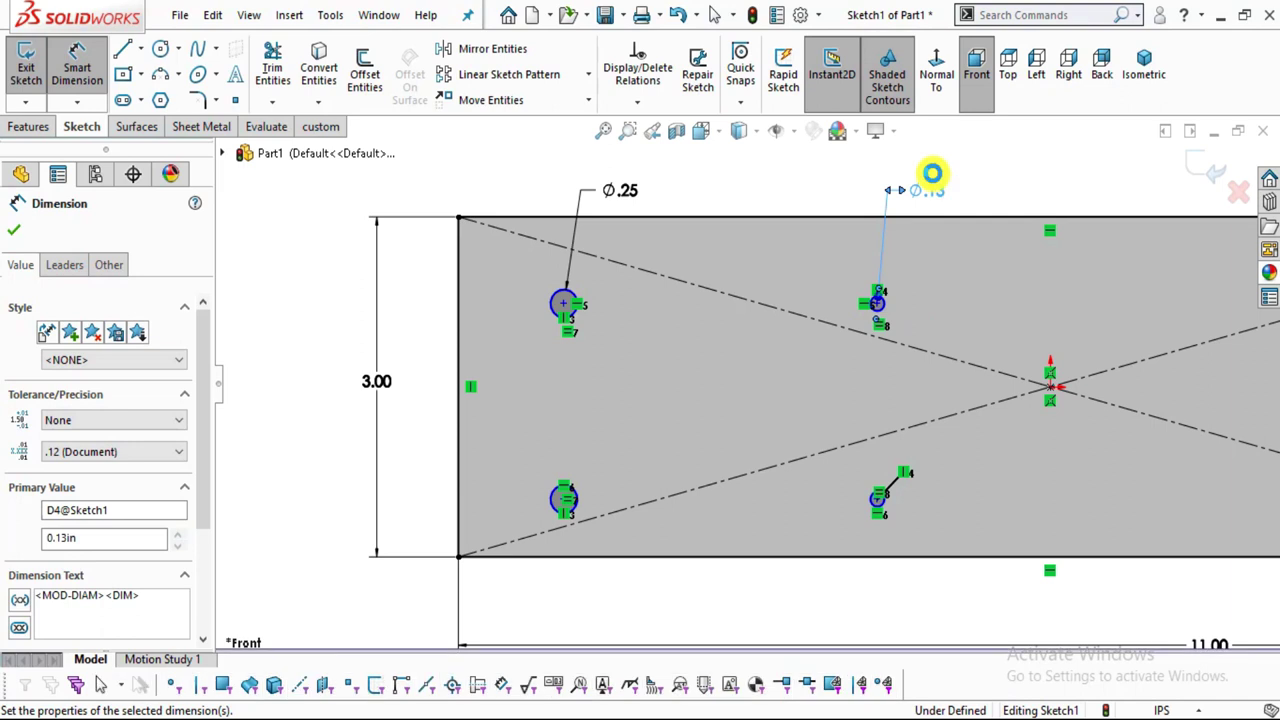
# Switch to the PDF drawing in Foxit Reader and mark the base's top edge and the 1.00 hole offset in red.
pyautogui.scroll(-1, 955, 468)
pyautogui.scroll(2, 955, 468)
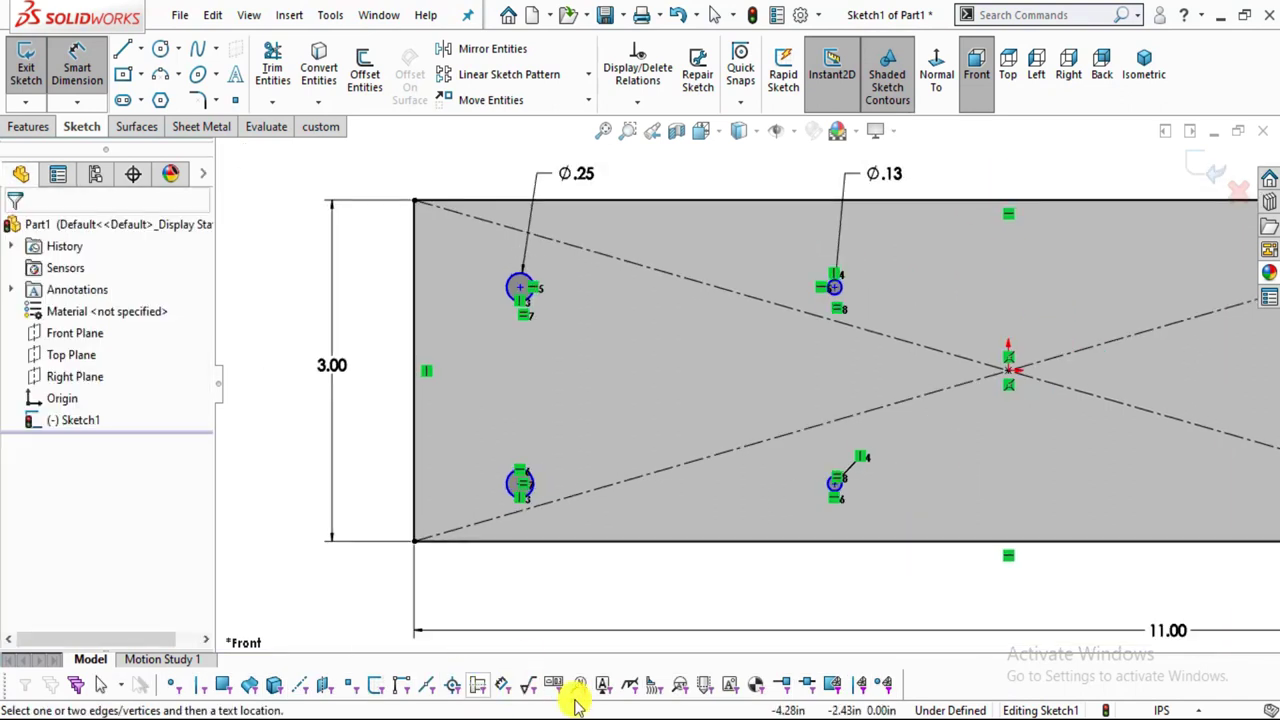
pyautogui.click(575, 708)
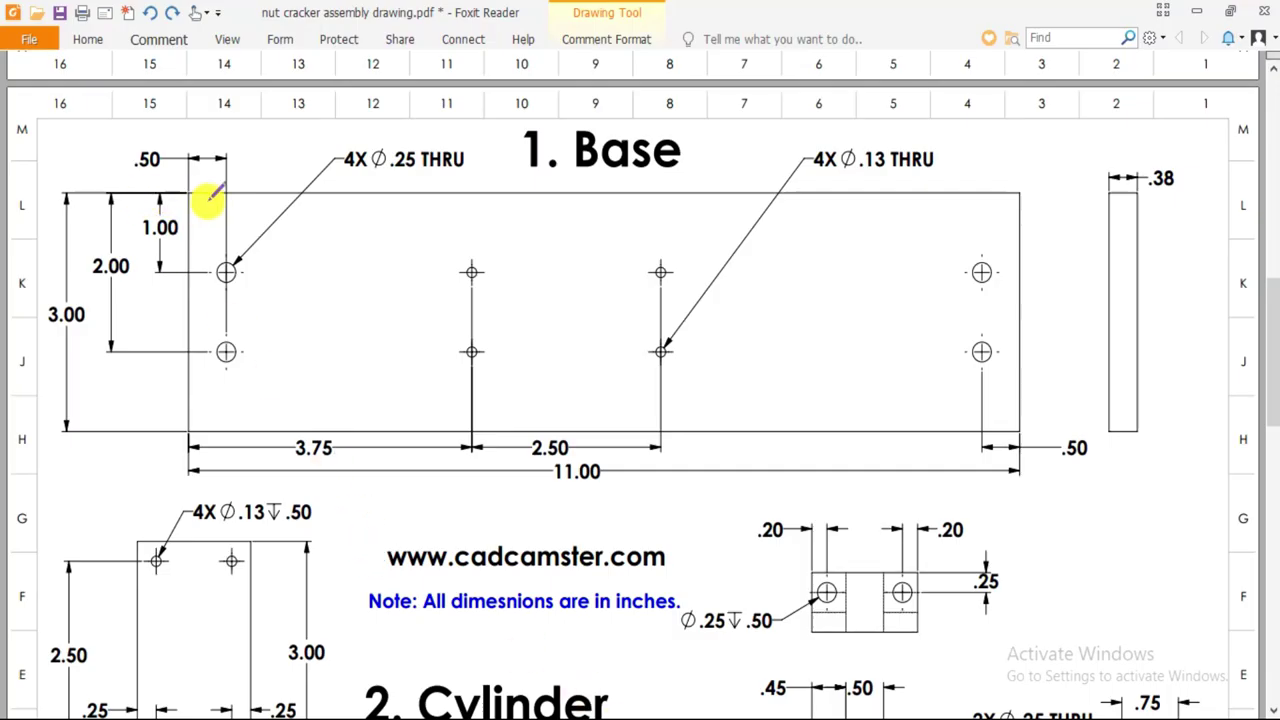
pyautogui.moveTo(209, 187); pyautogui.dragTo(390, 193)
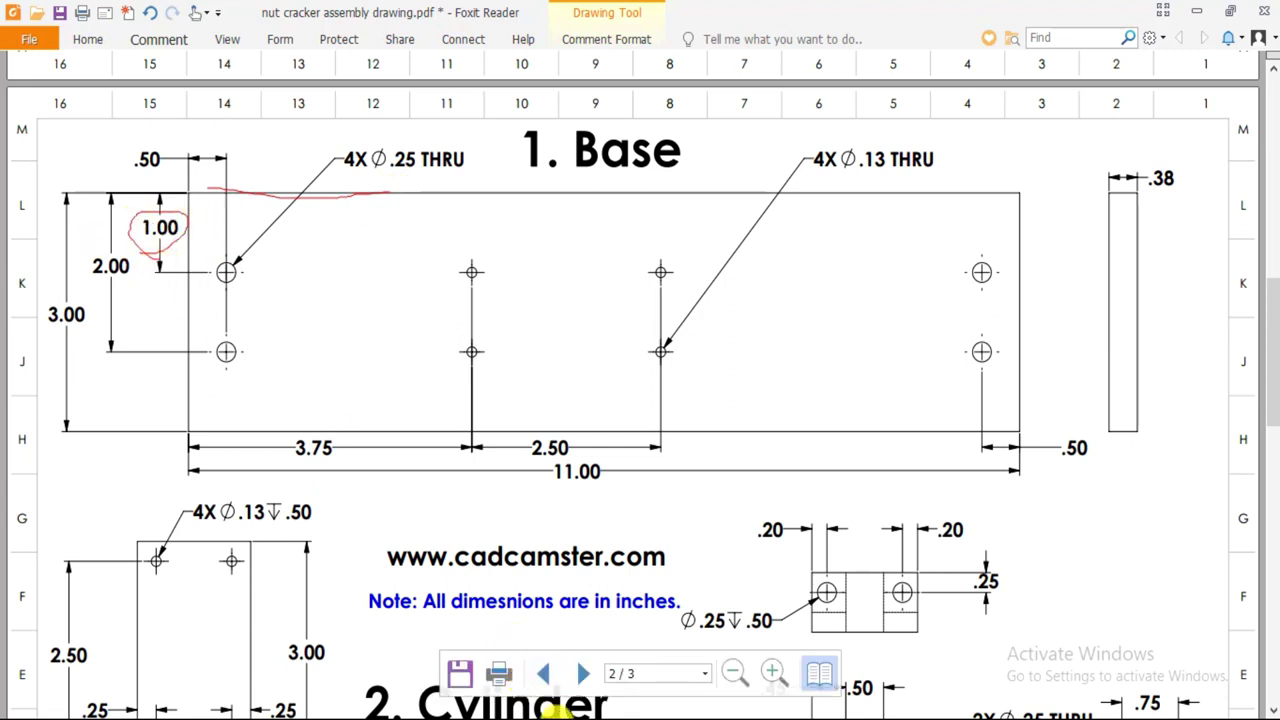
pyautogui.click(550, 710)
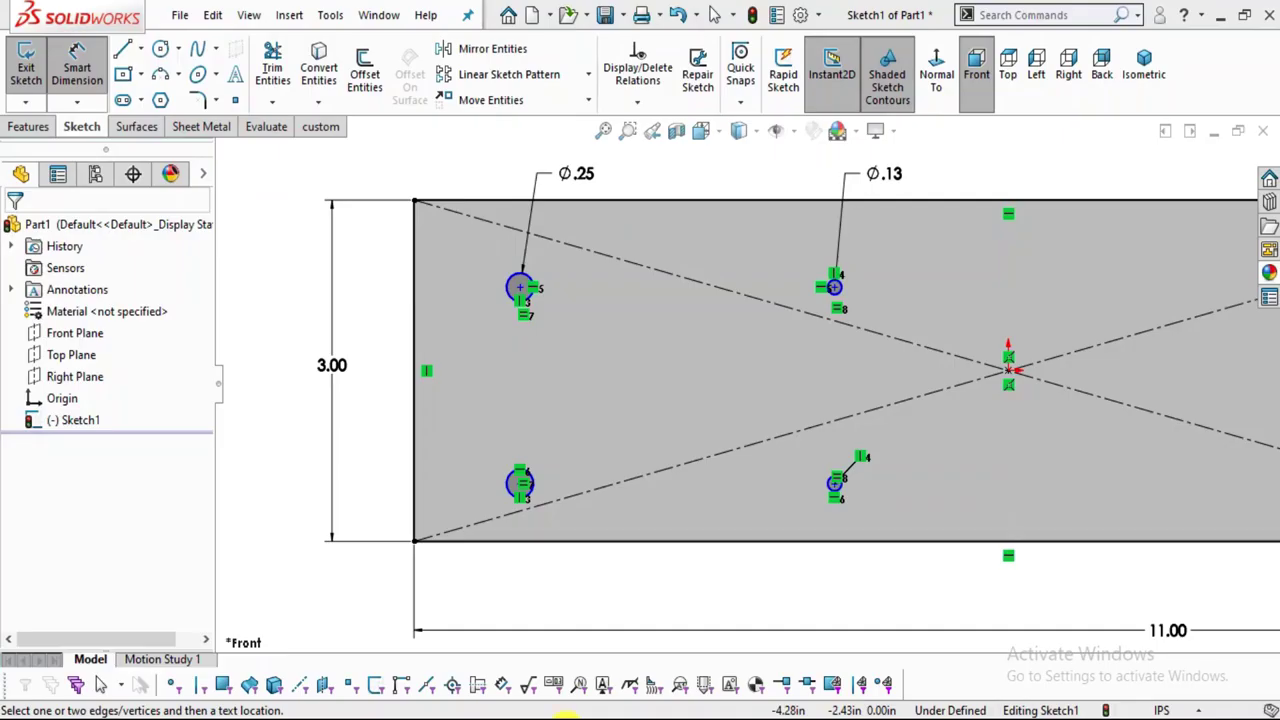
# Dimension the upper-left circle's centre 1 inch below the rectangle's top edge.
pyautogui.click(571, 201)
pyautogui.click(520, 287)
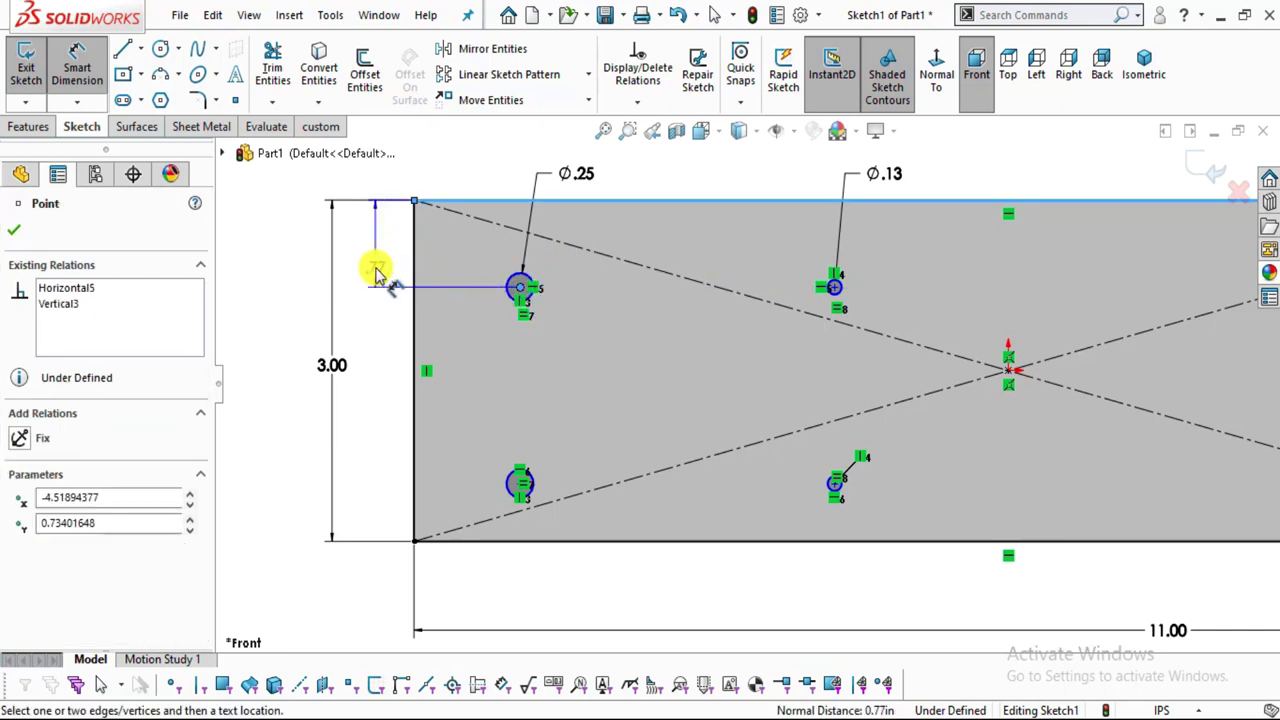
pyautogui.click(374, 266)
pyautogui.write('1')
pyautogui.press('Return')
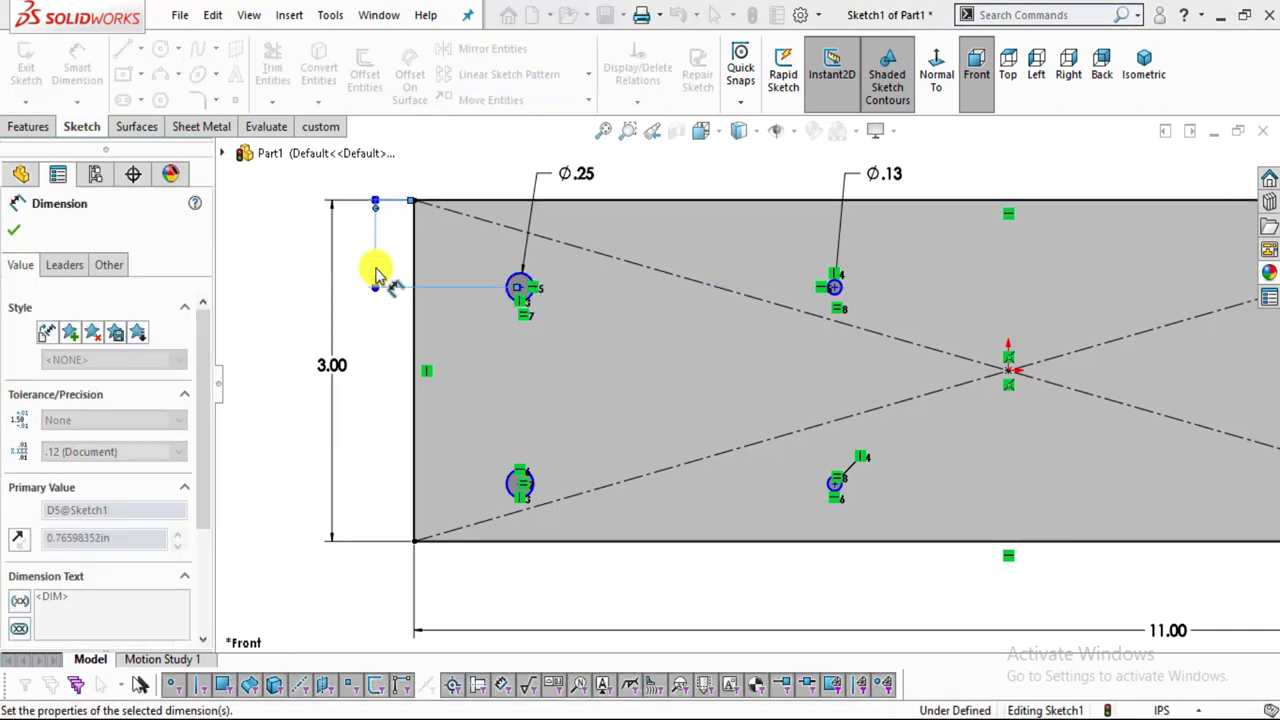
pyautogui.press('Escape')
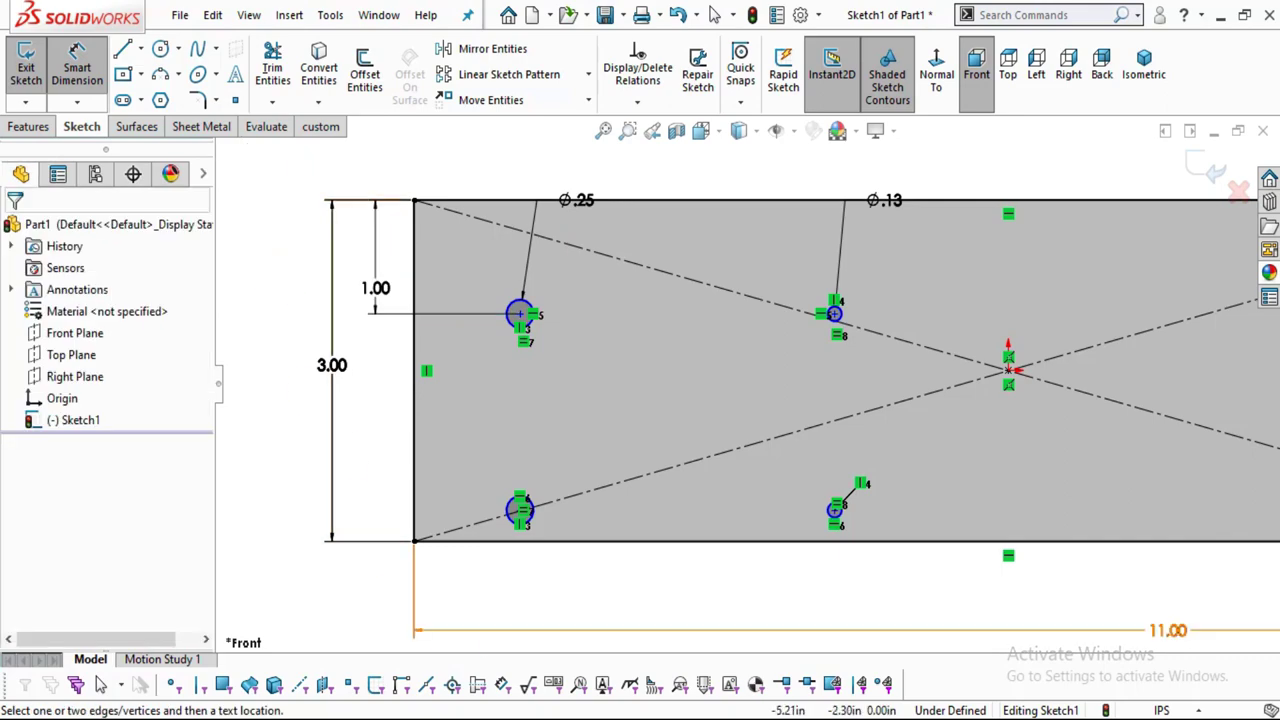
# Check the PDF drawing and dimension the lower-left circle's centre 2 inches below the rectangle's top edge.
pyautogui.hotkey('alt', 'Tab')
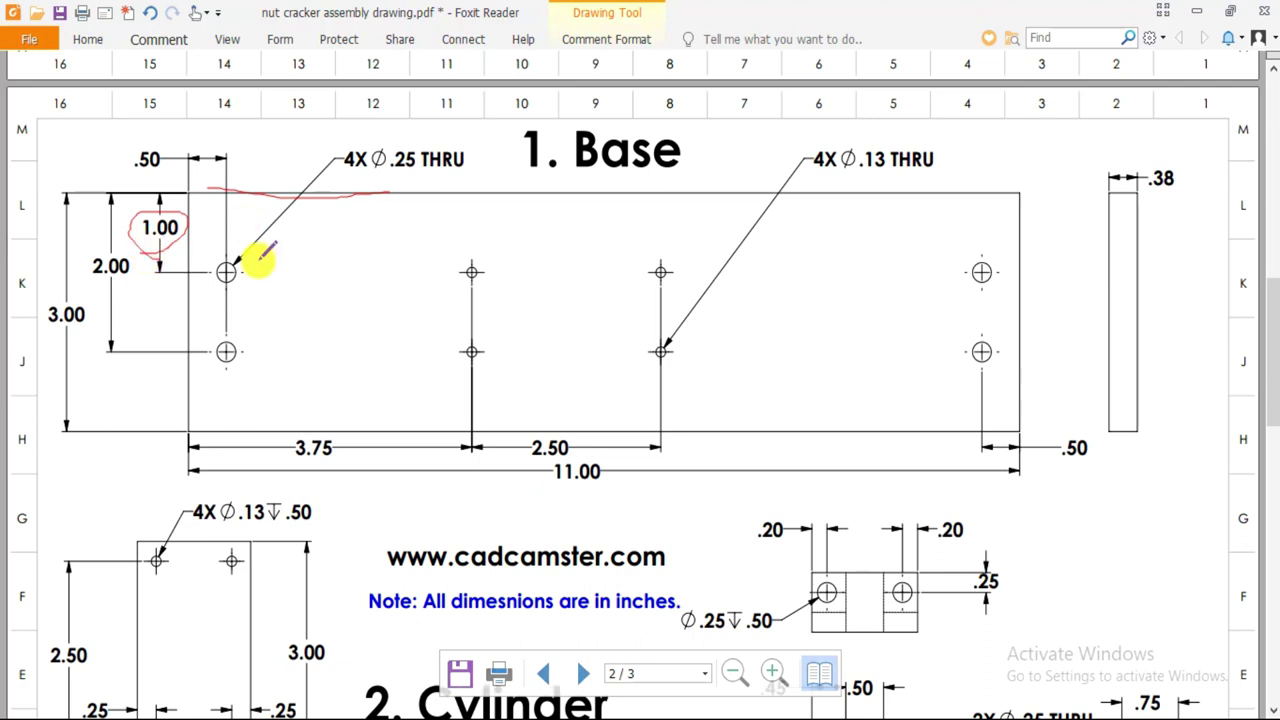
pyautogui.hotkey('alt', 'Tab')
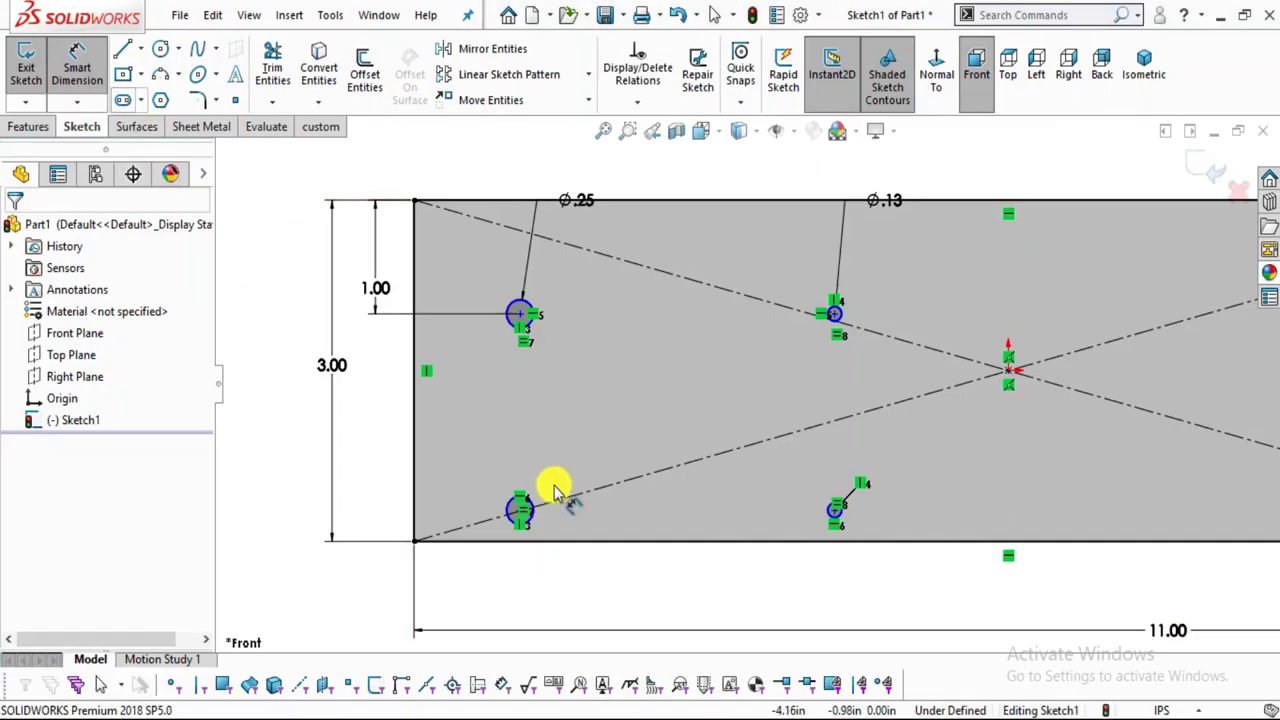
pyautogui.scroll(-1, 760, 488)
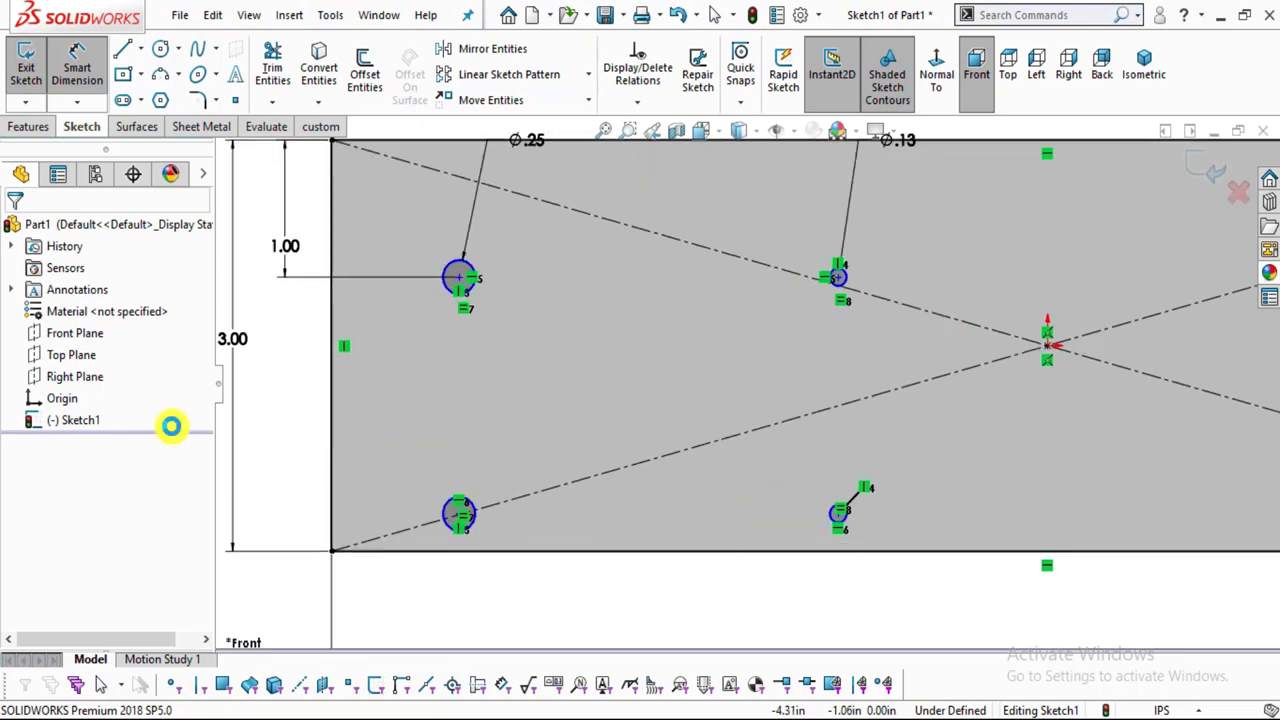
pyautogui.scroll(-3, 495, 515)
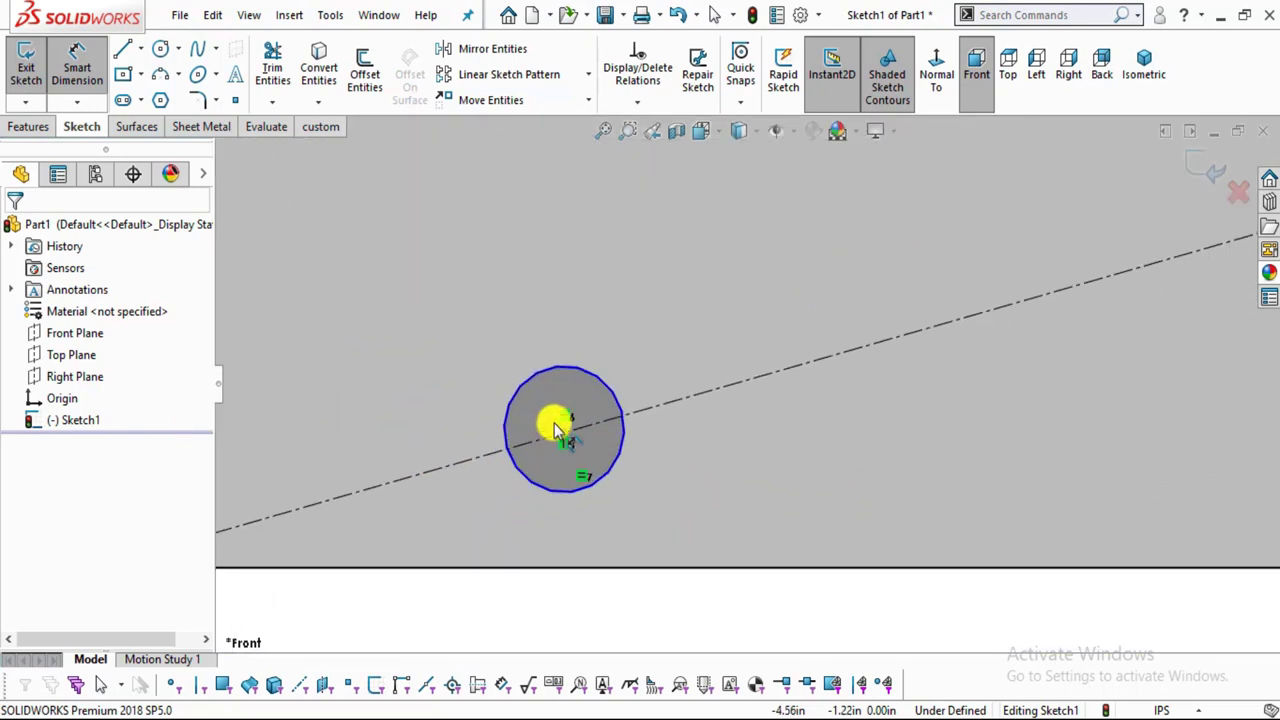
pyautogui.click(567, 433)
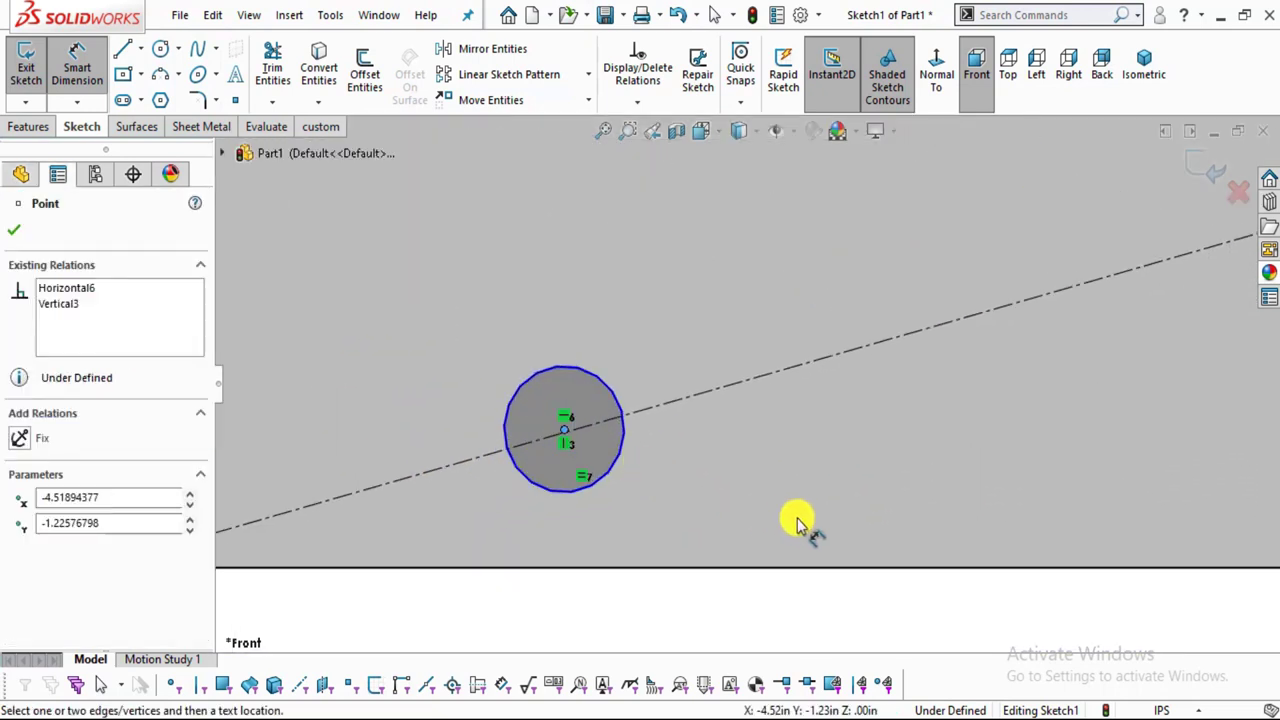
pyautogui.scroll(5, 790, 524)
pyautogui.scroll(1, 787, 297)
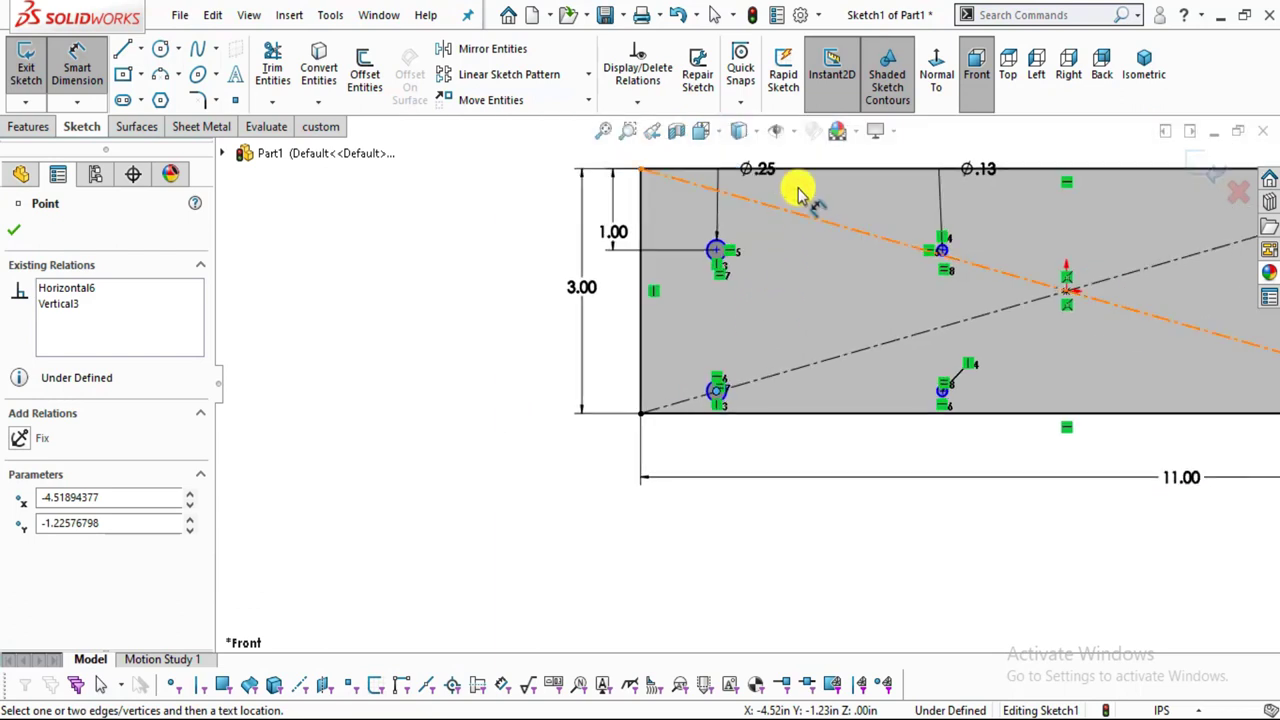
pyautogui.click(808, 168)
pyautogui.click(468, 256)
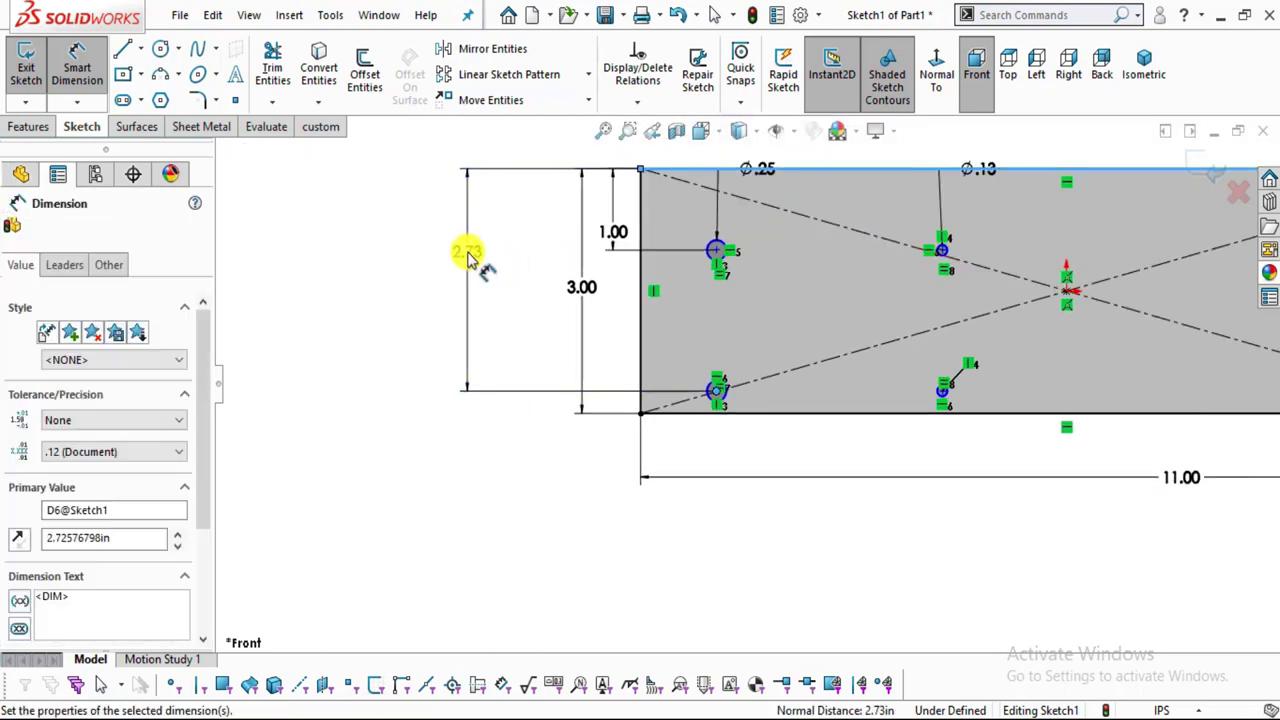
pyautogui.write('2')
pyautogui.press('Return')
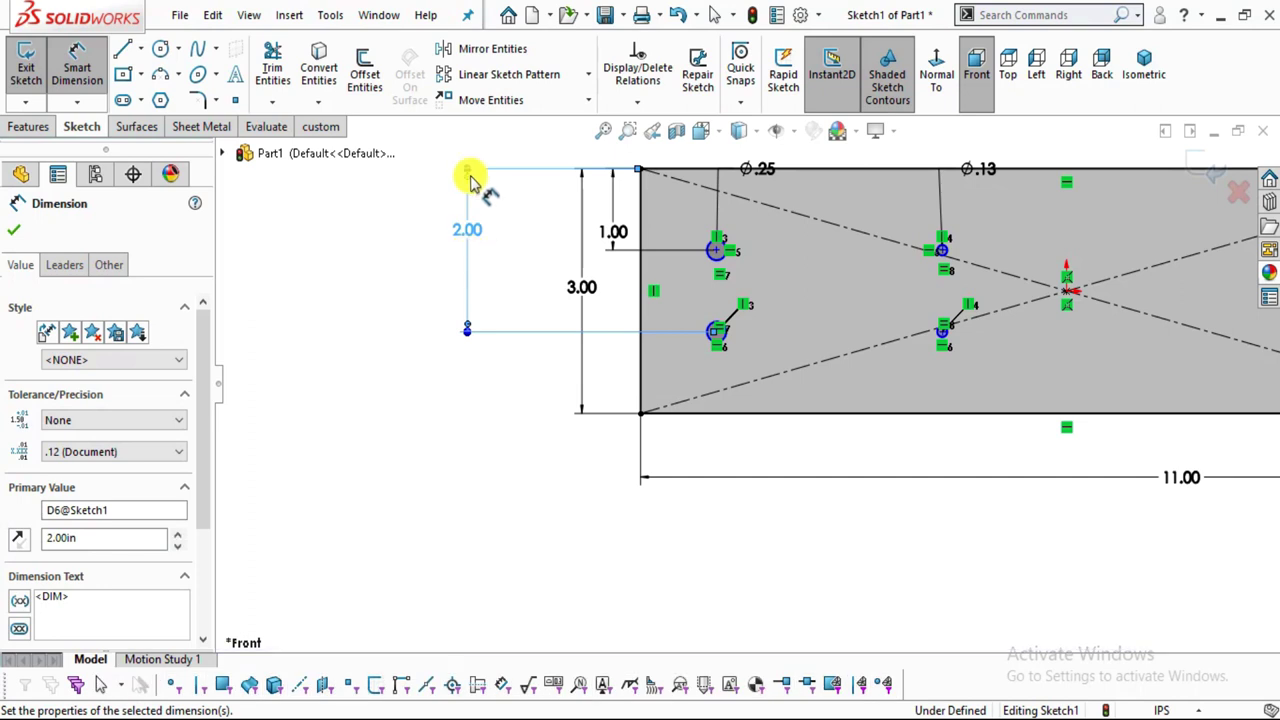
pyautogui.click(805, 550)
# In the PDF drawing in Foxit Reader, mark the .50 offset and the base's left pair of holes with red outlines and an arrow.
pyautogui.scroll(-2, 891, 246)
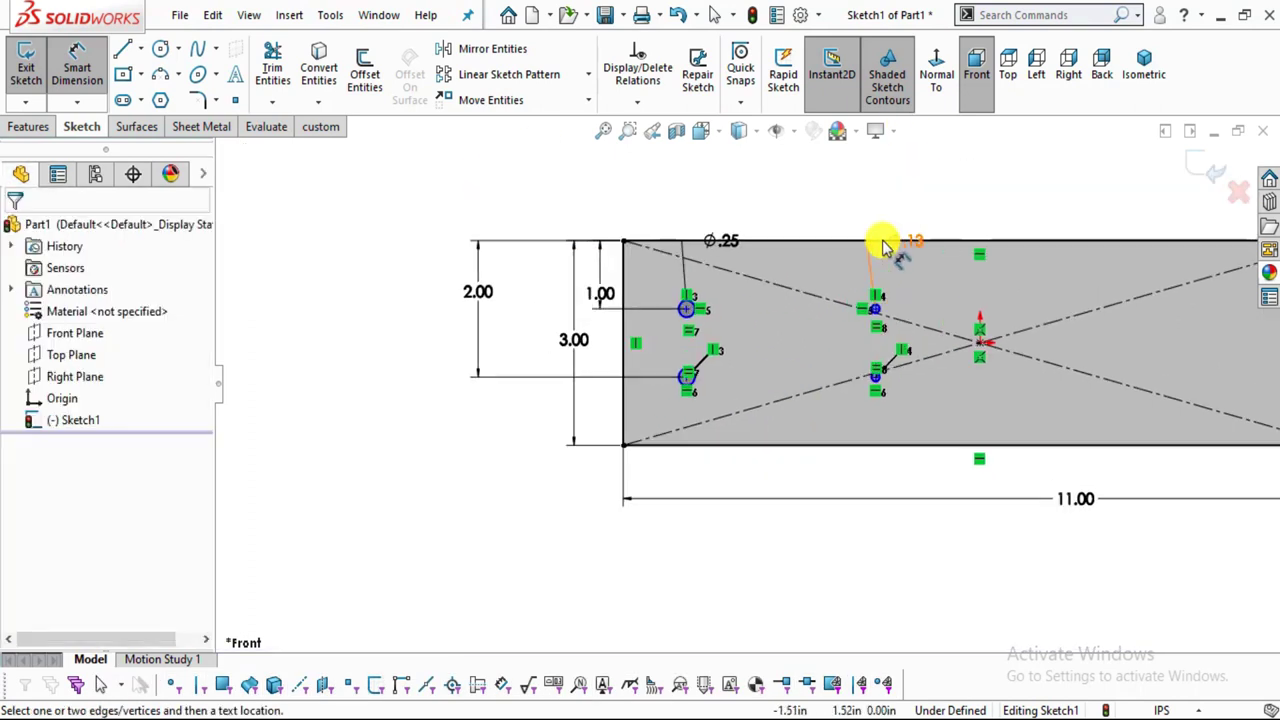
pyautogui.scroll(-1, 891, 371)
pyautogui.scroll(-1, 1014, 391)
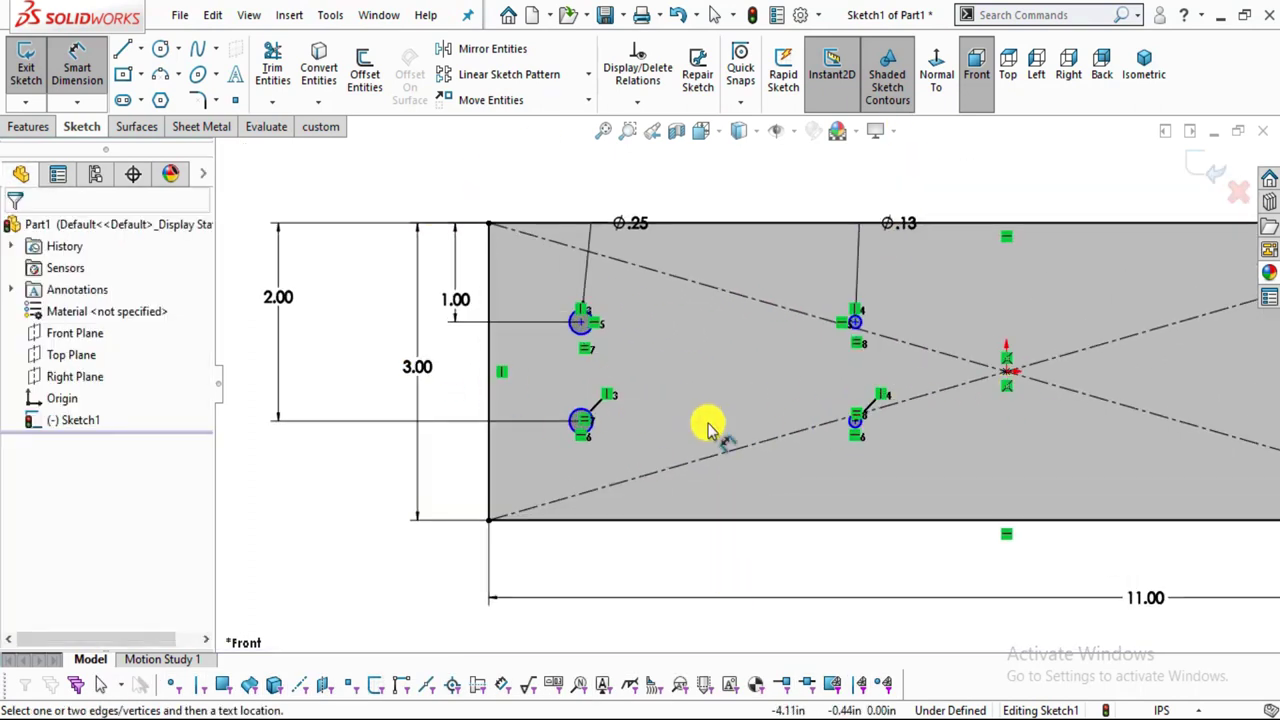
pyautogui.hotkey('alt', 'Tab')
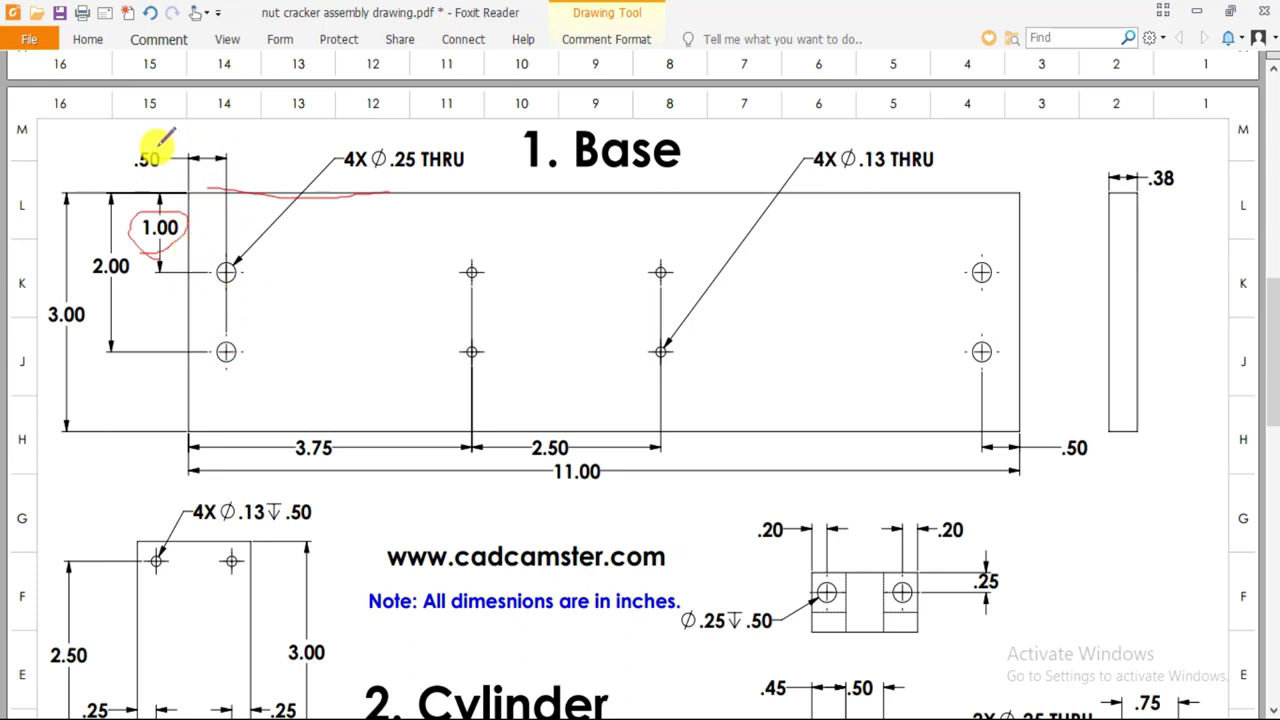
pyautogui.moveTo(260, 378)
pyautogui.mouseDown()
pyautogui.moveTo(275, 255)
pyautogui.moveTo(233, 226)
pyautogui.moveTo(170, 312)
pyautogui.moveTo(212, 386)
pyautogui.mouseUp()
pyautogui.moveTo(118, 415)
pyautogui.mouseDown()
pyautogui.moveTo(175, 392)
pyautogui.moveTo(175, 405)
pyautogui.mouseUp()
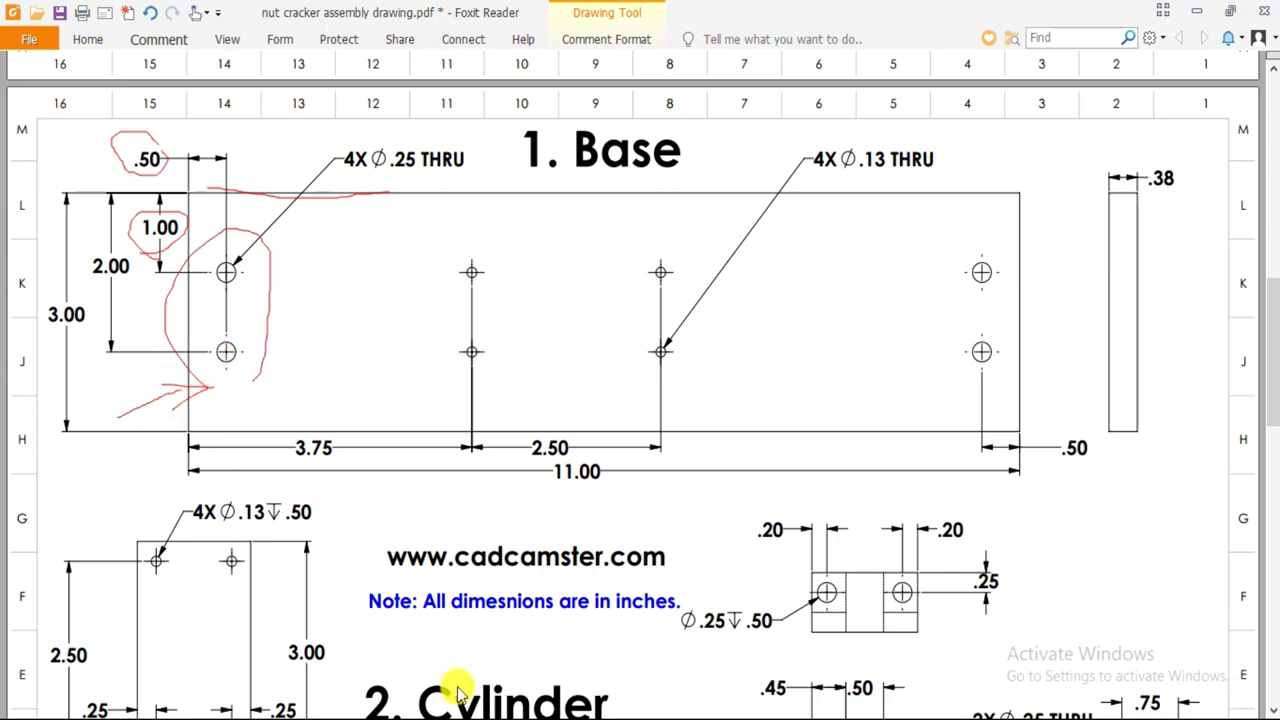
pyautogui.hotkey('alt', 'Tab')
# Dimension the upper-left circle's centre 0.5 inch from the rectangle's left edge.
pyautogui.click(77, 65)
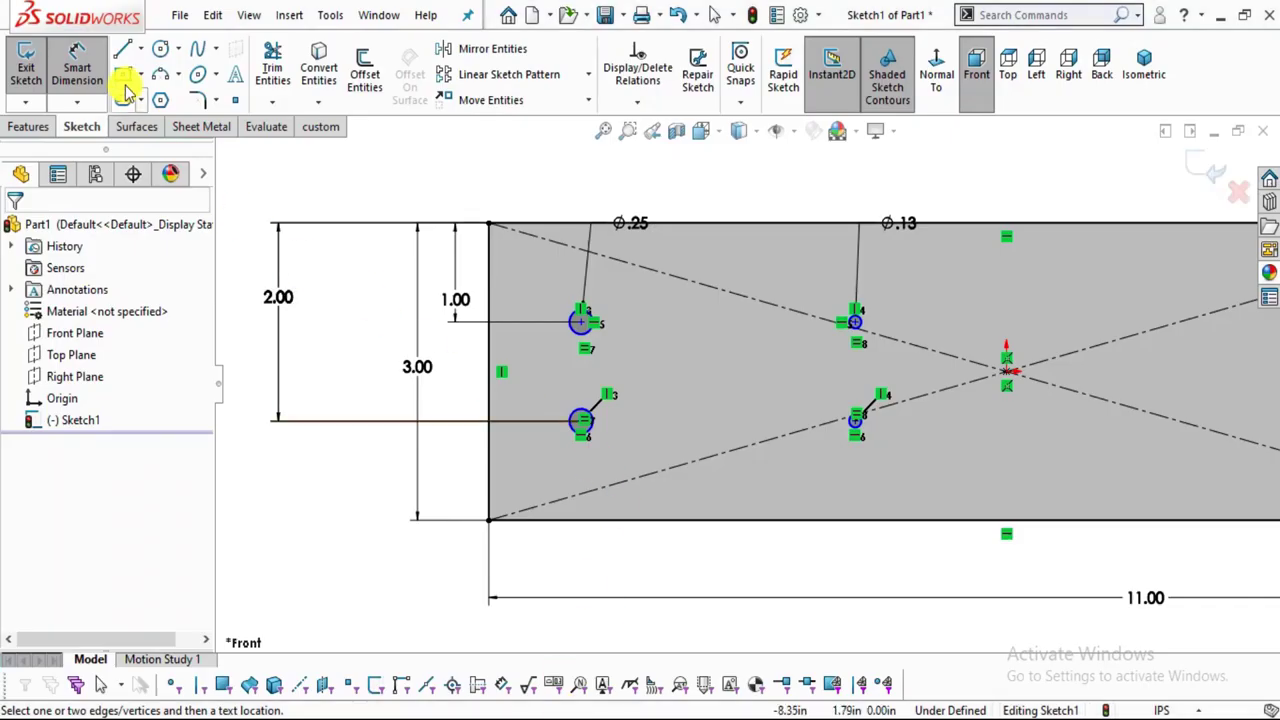
pyautogui.click(582, 325)
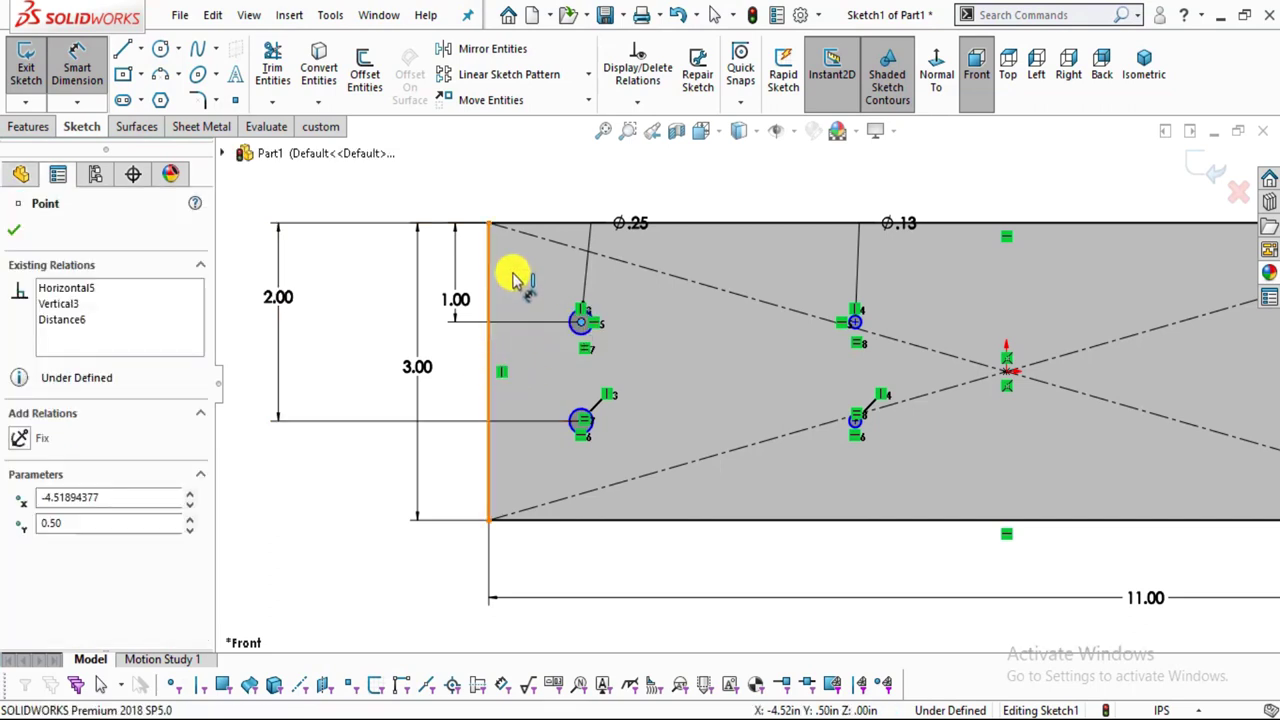
pyautogui.click(489, 250)
pyautogui.click(520, 185)
pyautogui.write('0.5')
pyautogui.press('Return')
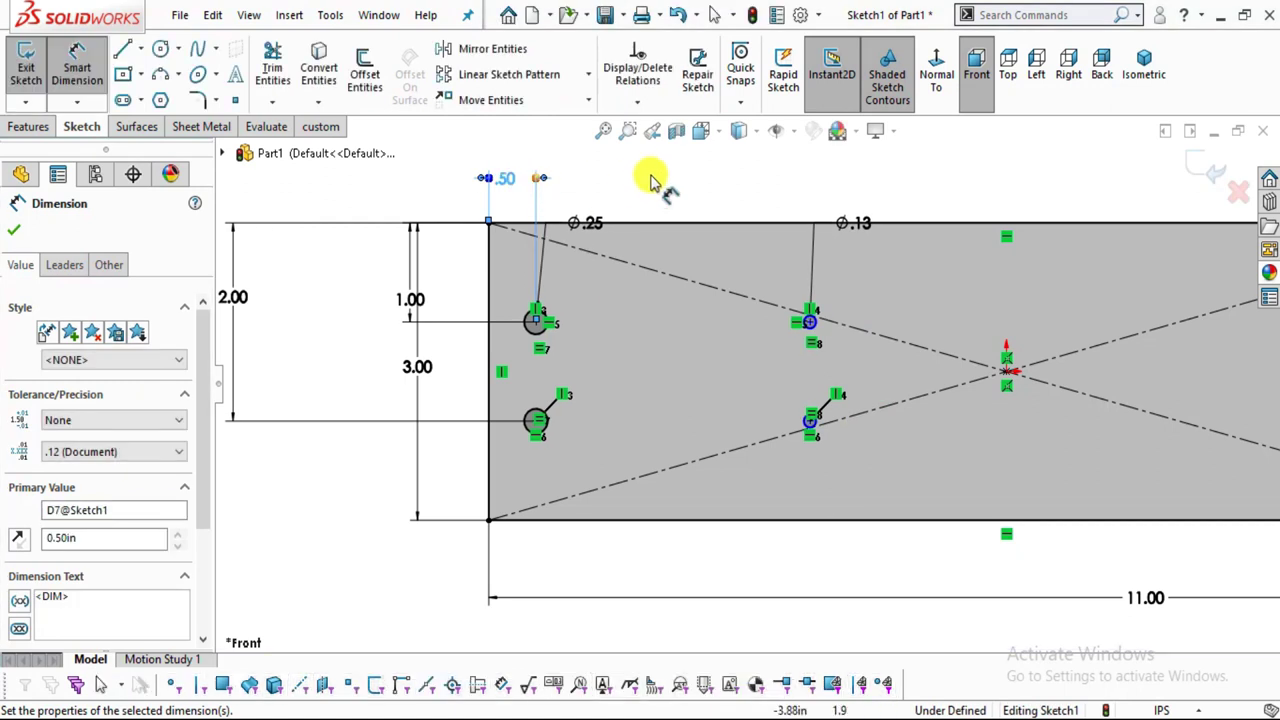
pyautogui.click(650, 180)
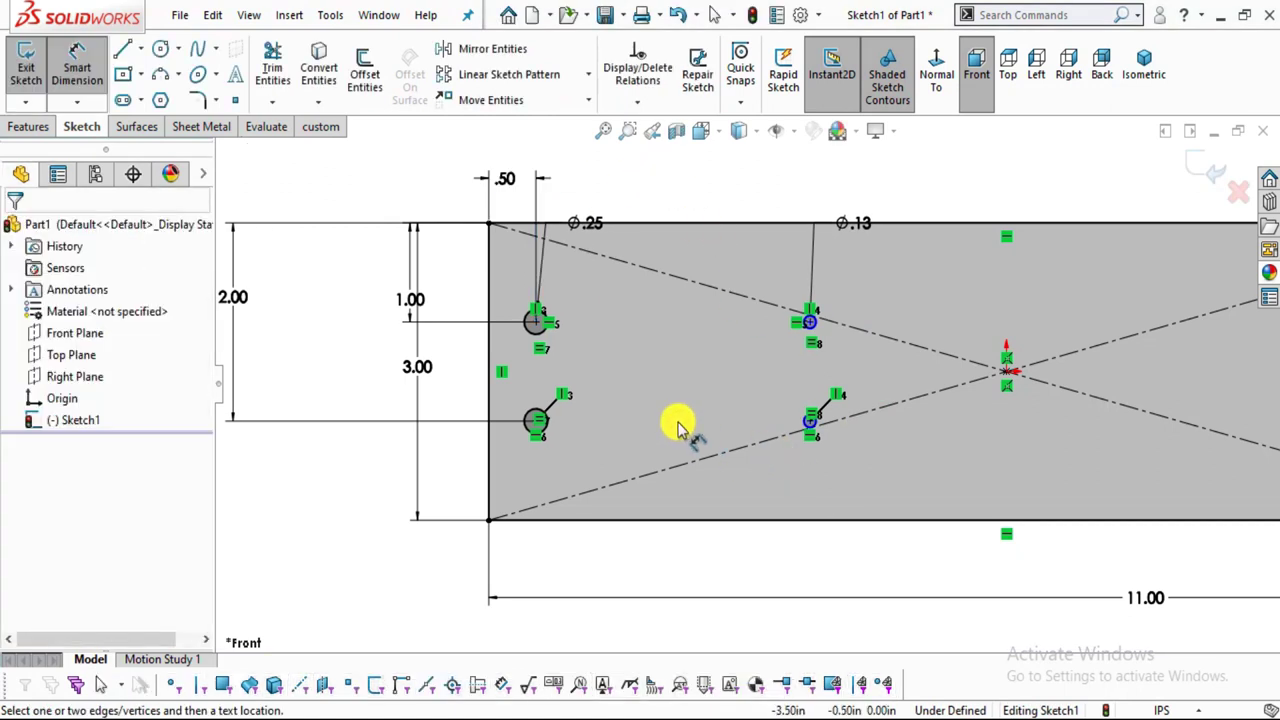
# In the PDF drawing, circle the base's pair of small holes located 3.75 from the left edge and mark that edge's lower end.
pyautogui.hotkey('alt', 'Tab')
pyautogui.moveTo(388, 380)
pyautogui.mouseDown()
pyautogui.moveTo(443, 390)
pyautogui.moveTo(518, 344)
pyautogui.moveTo(500, 267)
pyautogui.moveTo(409, 255)
pyautogui.moveTo(425, 365)
pyautogui.mouseUp()
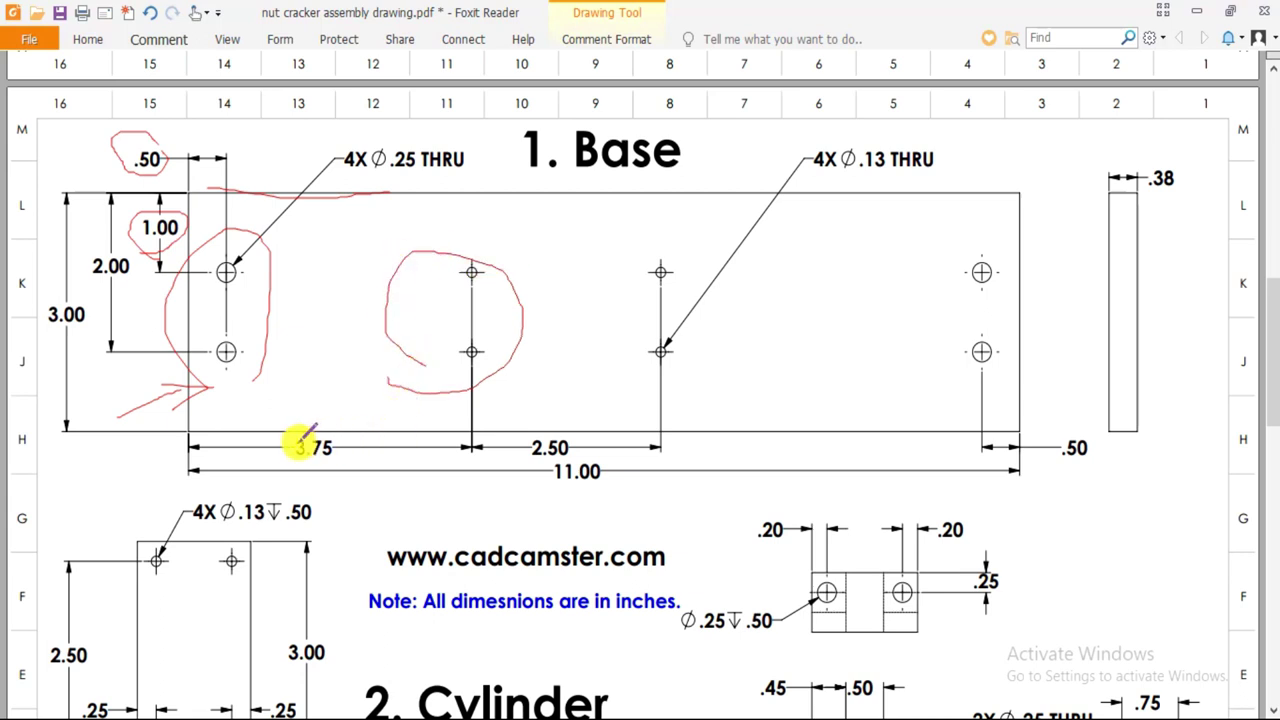
pyautogui.moveTo(184, 418); pyautogui.dragTo(190, 430)
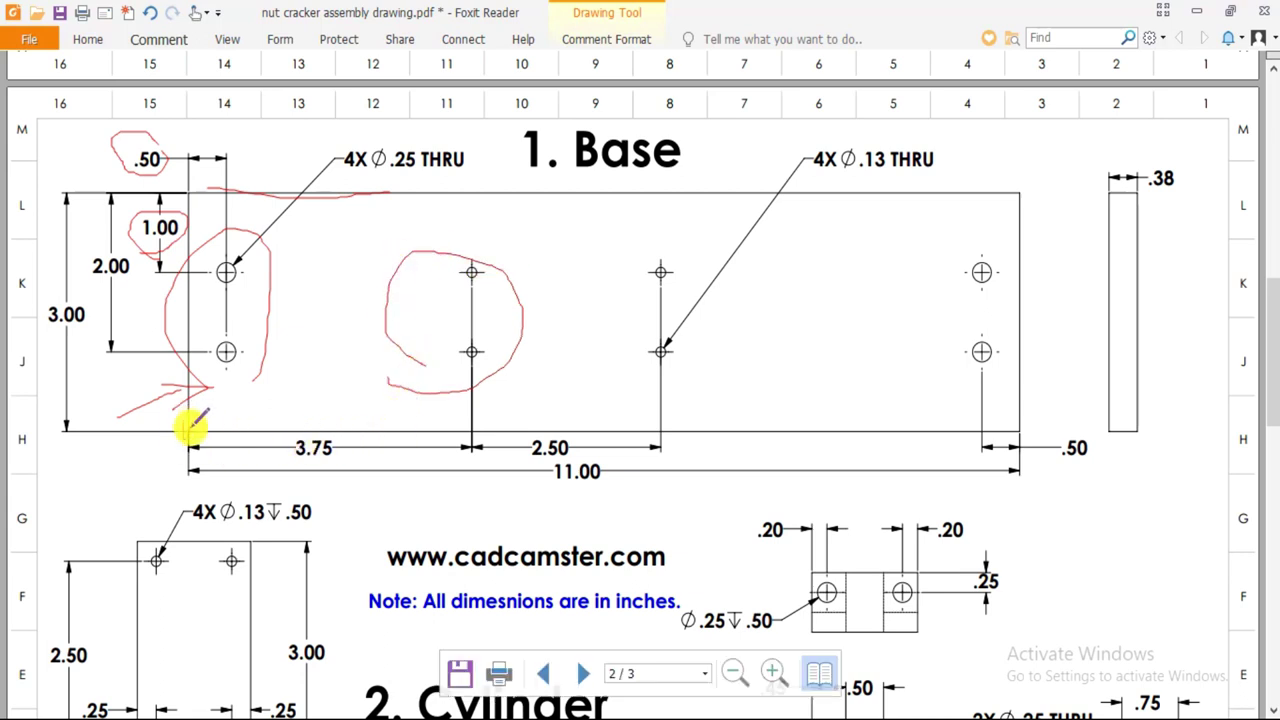
pyautogui.hotkey('alt', 'Tab')
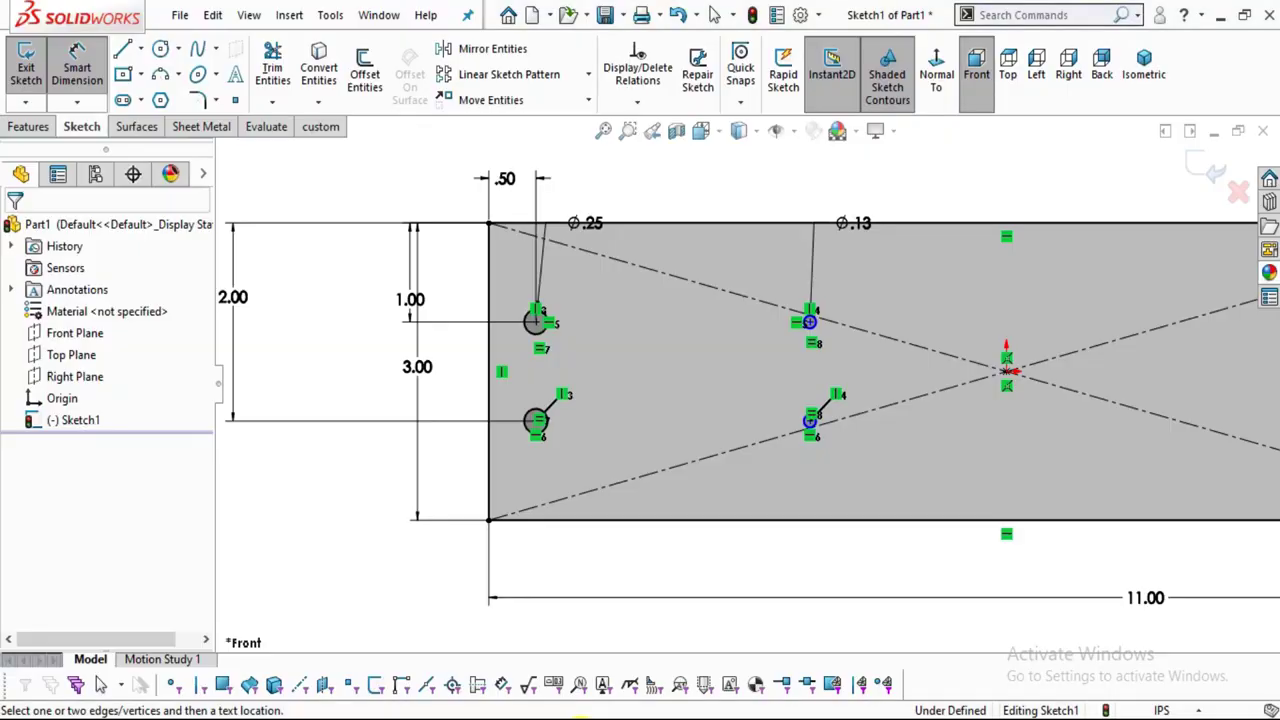
# Dimension the upper small circle's centre 3.75 inches from the rectangle's left edge.
pyautogui.click(811, 323)
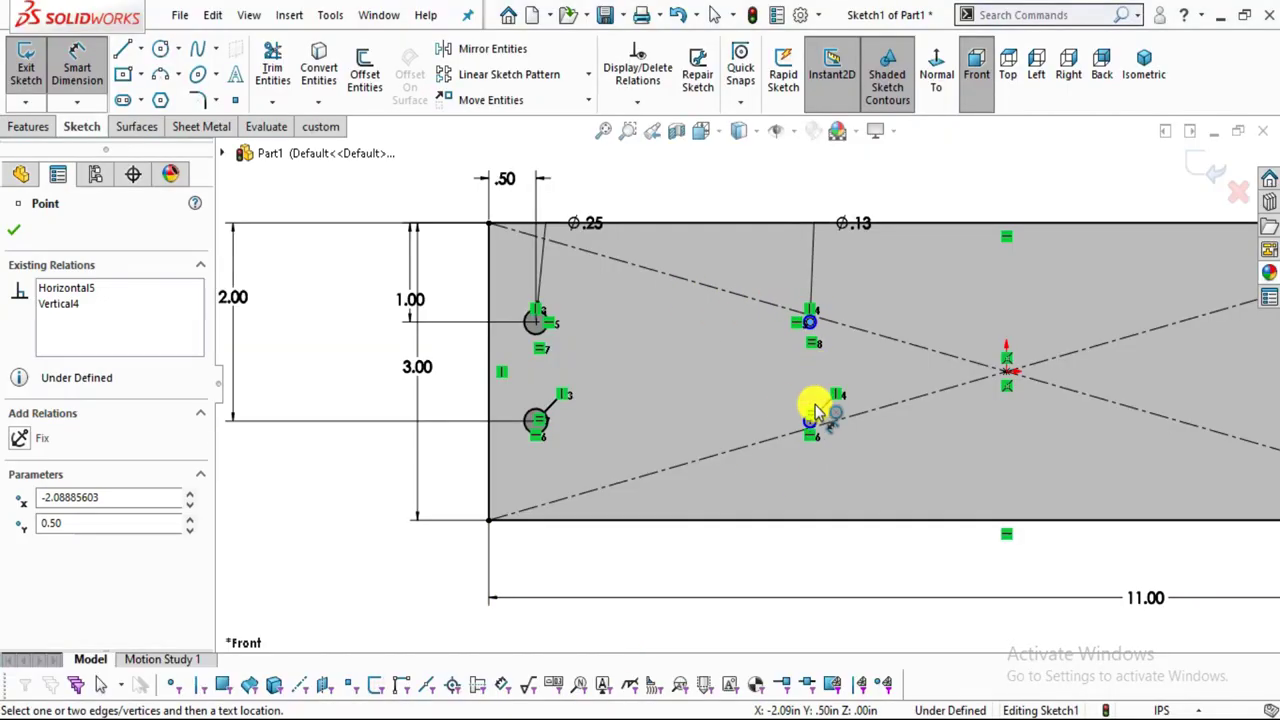
pyautogui.click(491, 277)
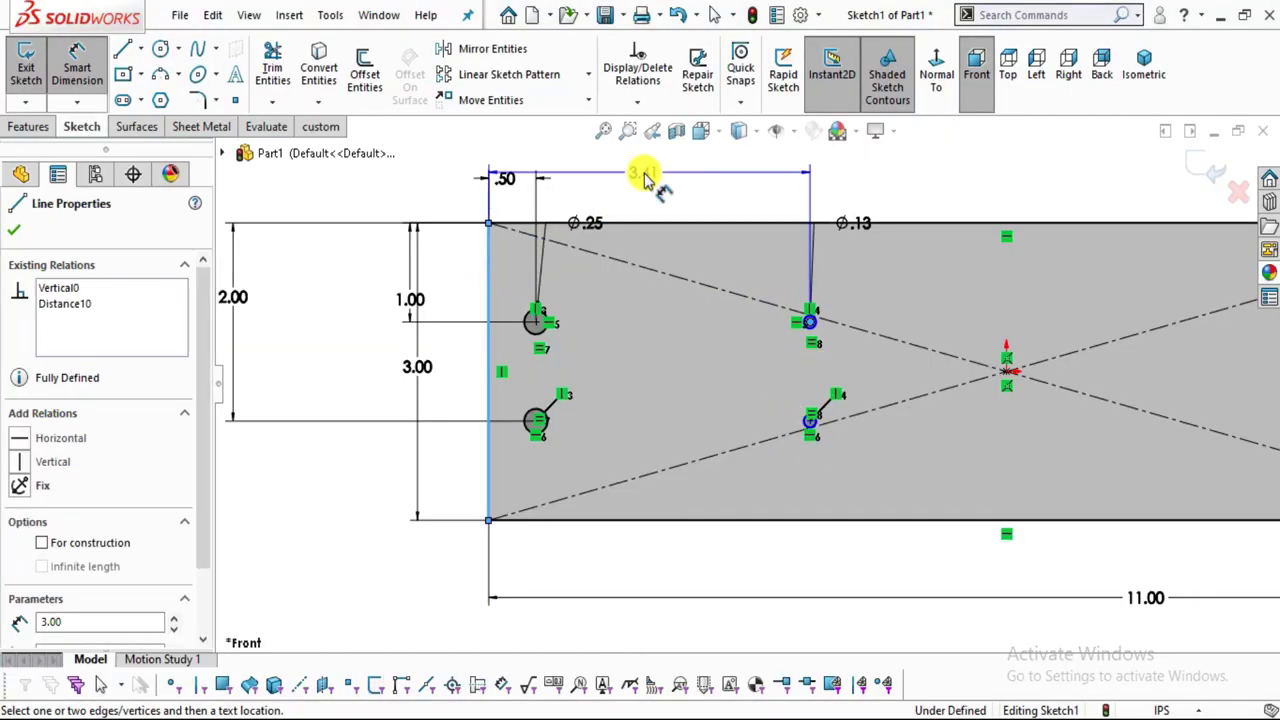
pyautogui.click(667, 183)
pyautogui.write('3.75')
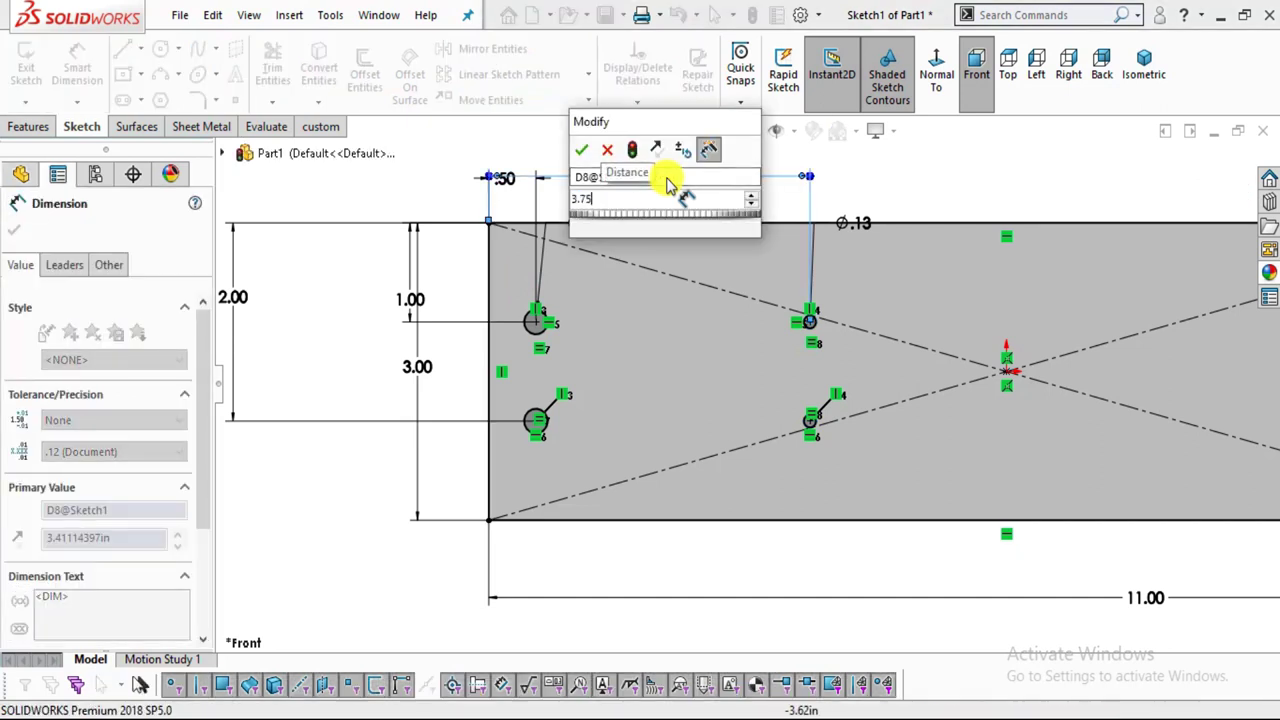
pyautogui.press('Return')
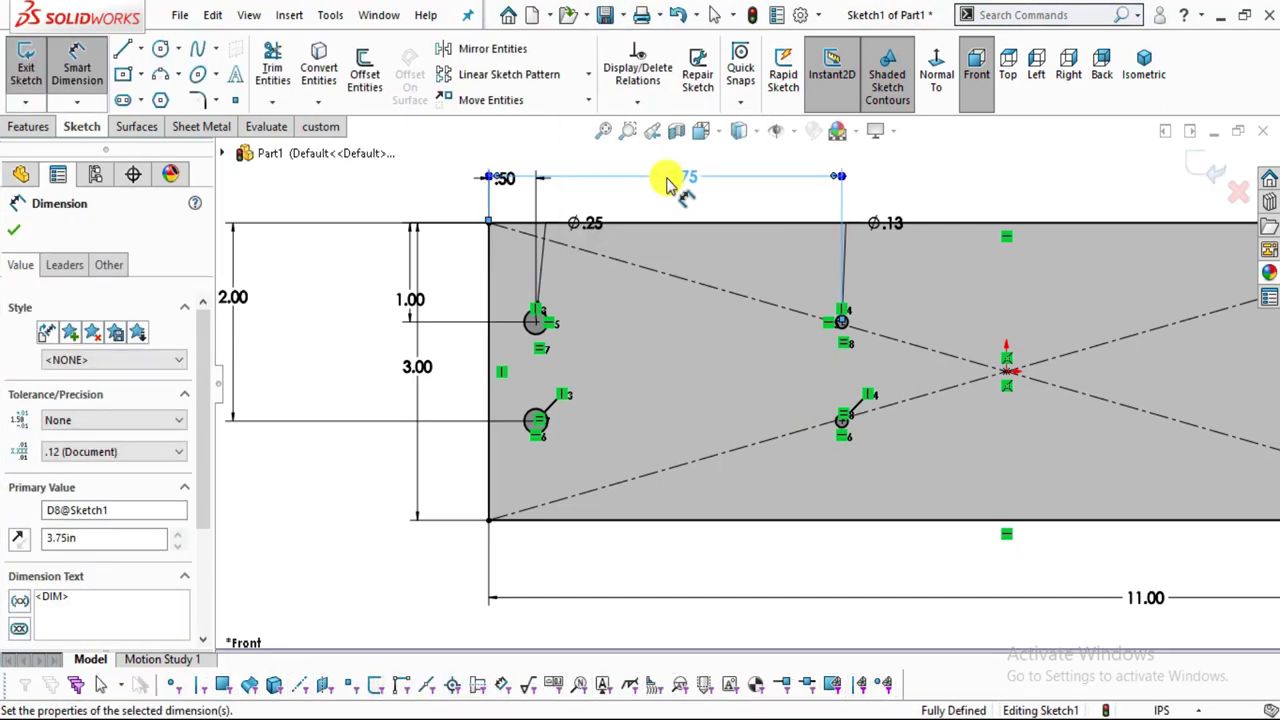
pyautogui.press('Escape')
pyautogui.scroll(1, 814, 363)
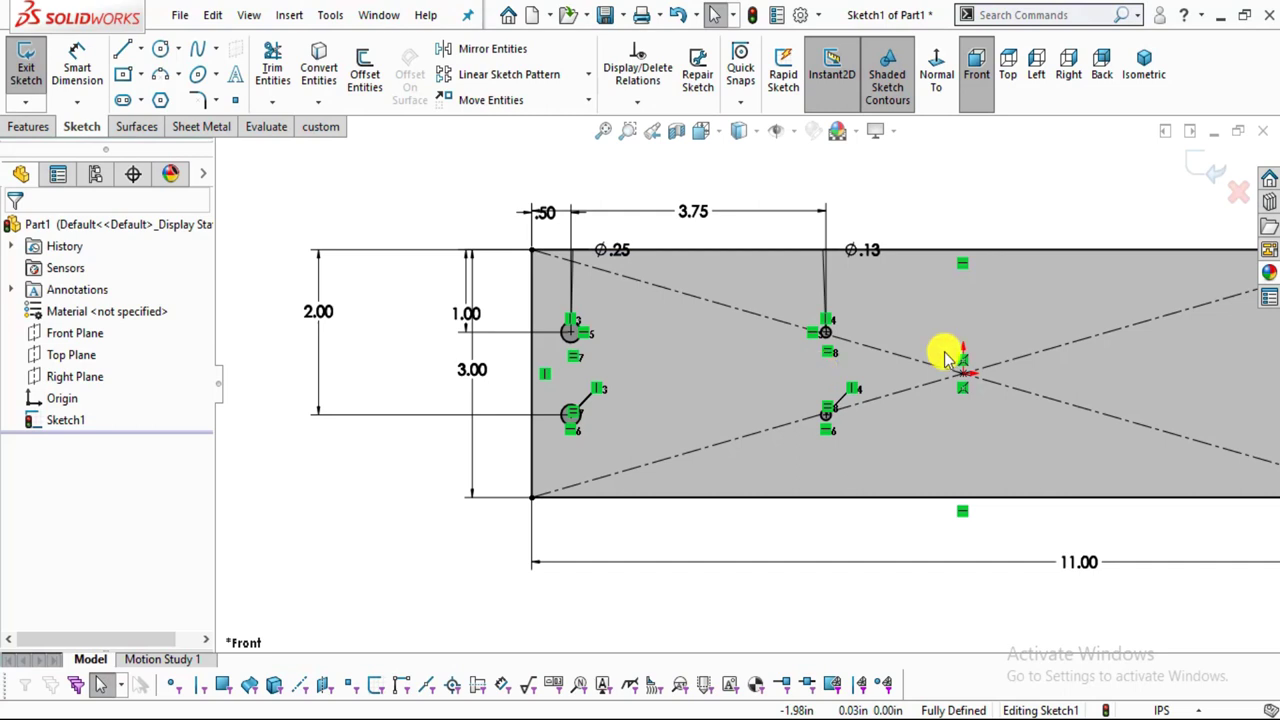
pyautogui.scroll(-1, 991, 334)
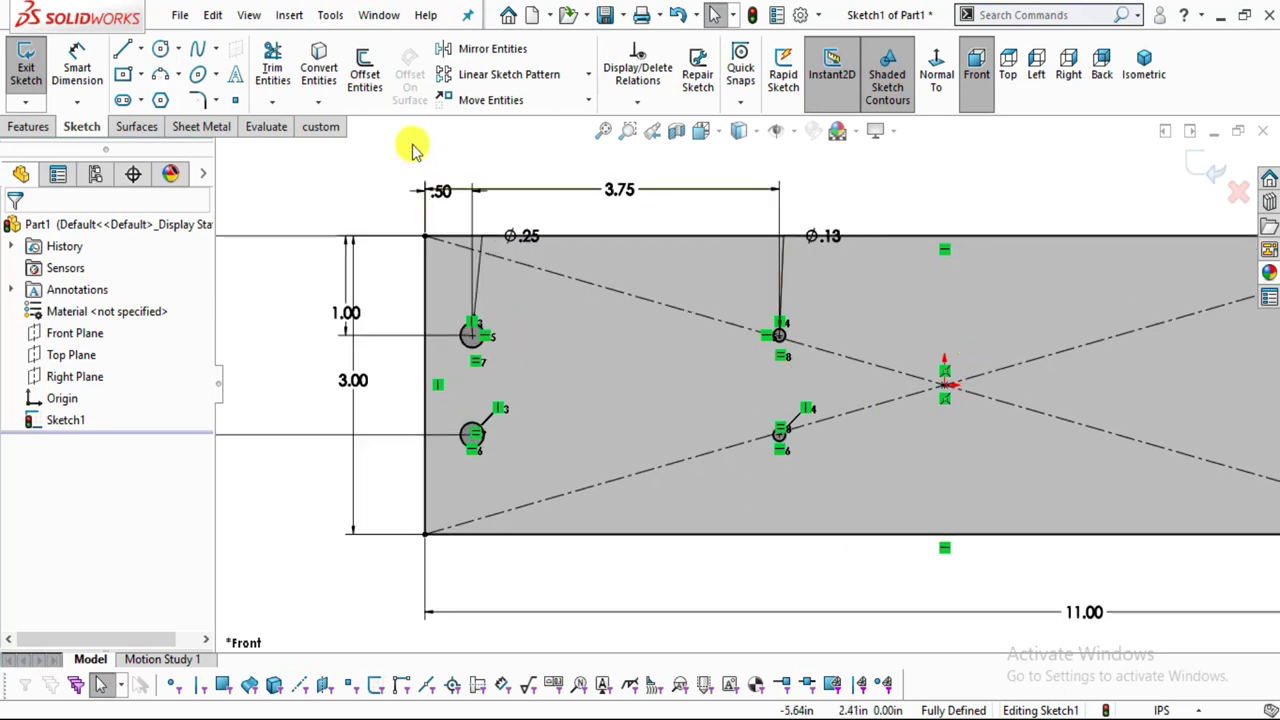
# Draw a vertical centerline from the midpoint of the rectangle's top edge to the midpoint of its bottom edge.
pyautogui.click(152, 52)
pyautogui.click(152, 93)
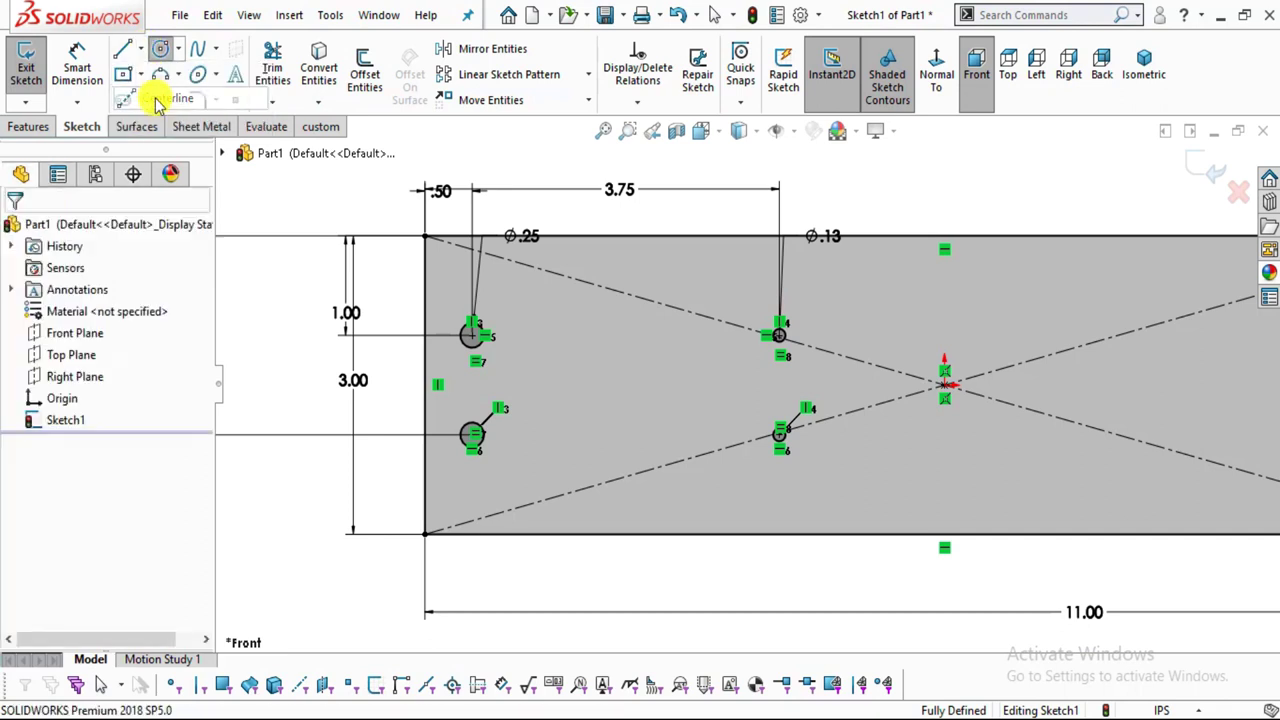
pyautogui.scroll(-3, 929, 357)
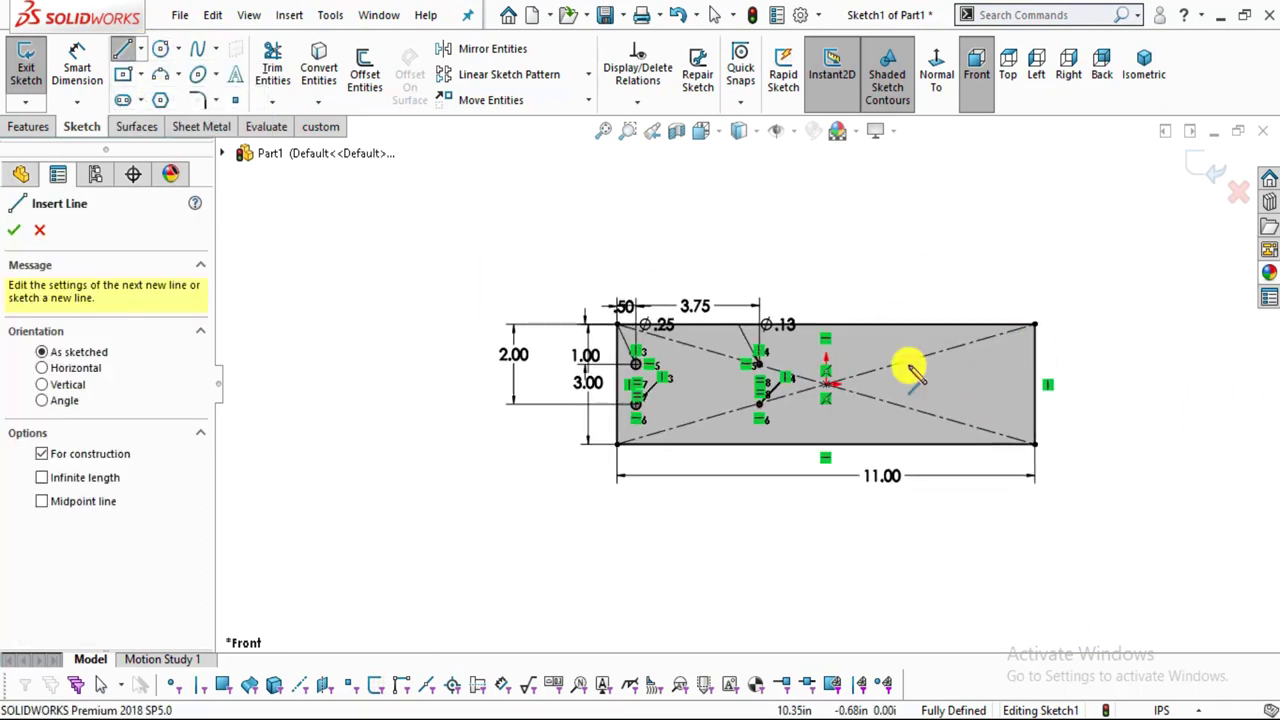
pyautogui.scroll(-3, 800, 345)
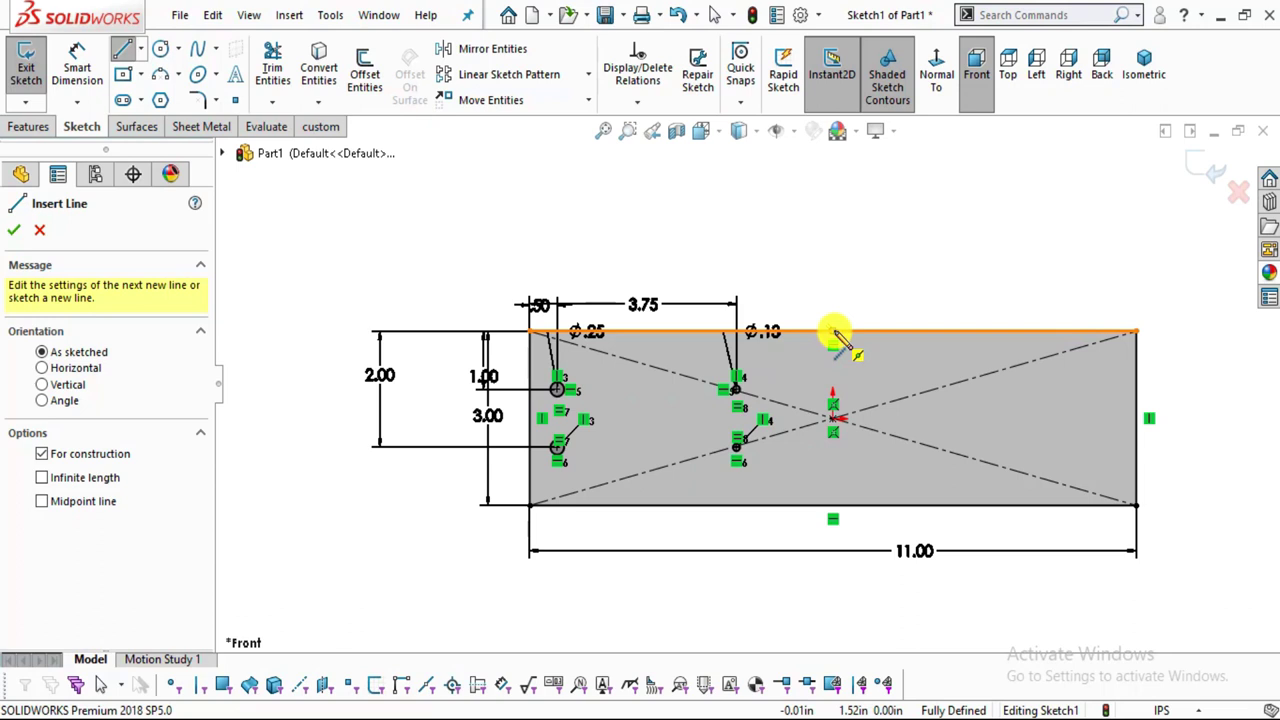
pyautogui.click(831, 332)
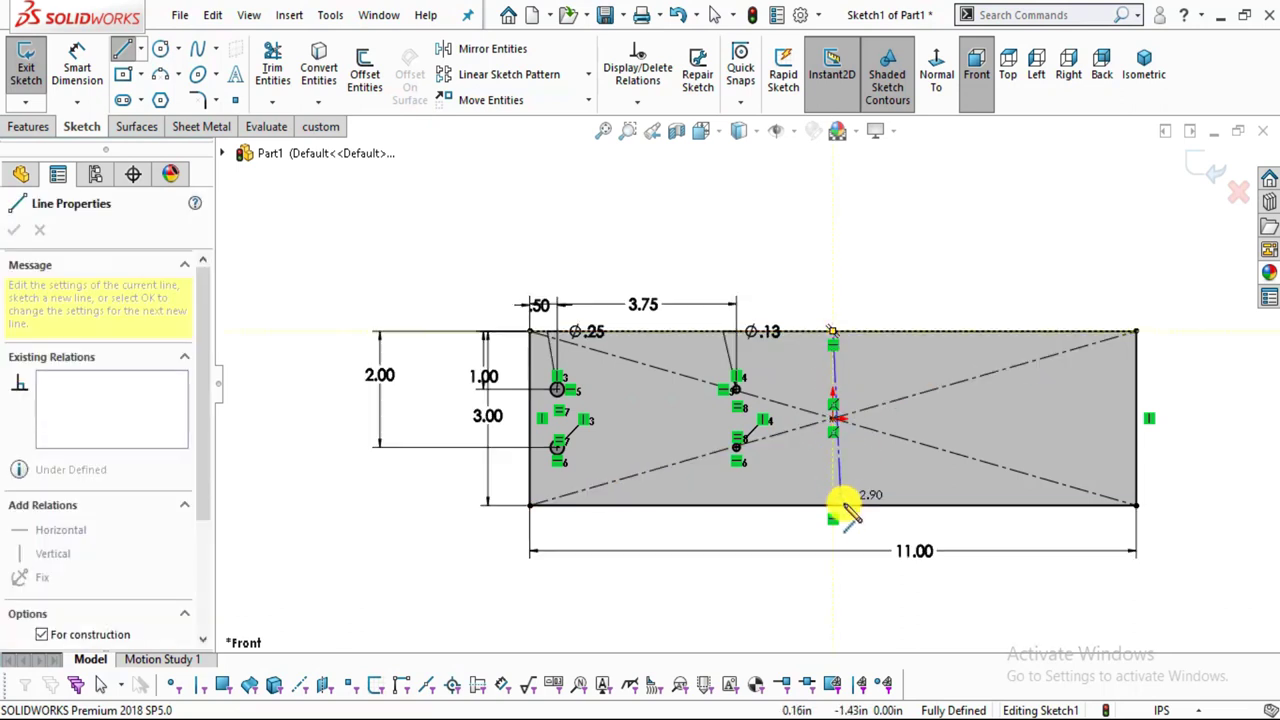
pyautogui.scroll(-3, 837, 506)
pyautogui.click(817, 493)
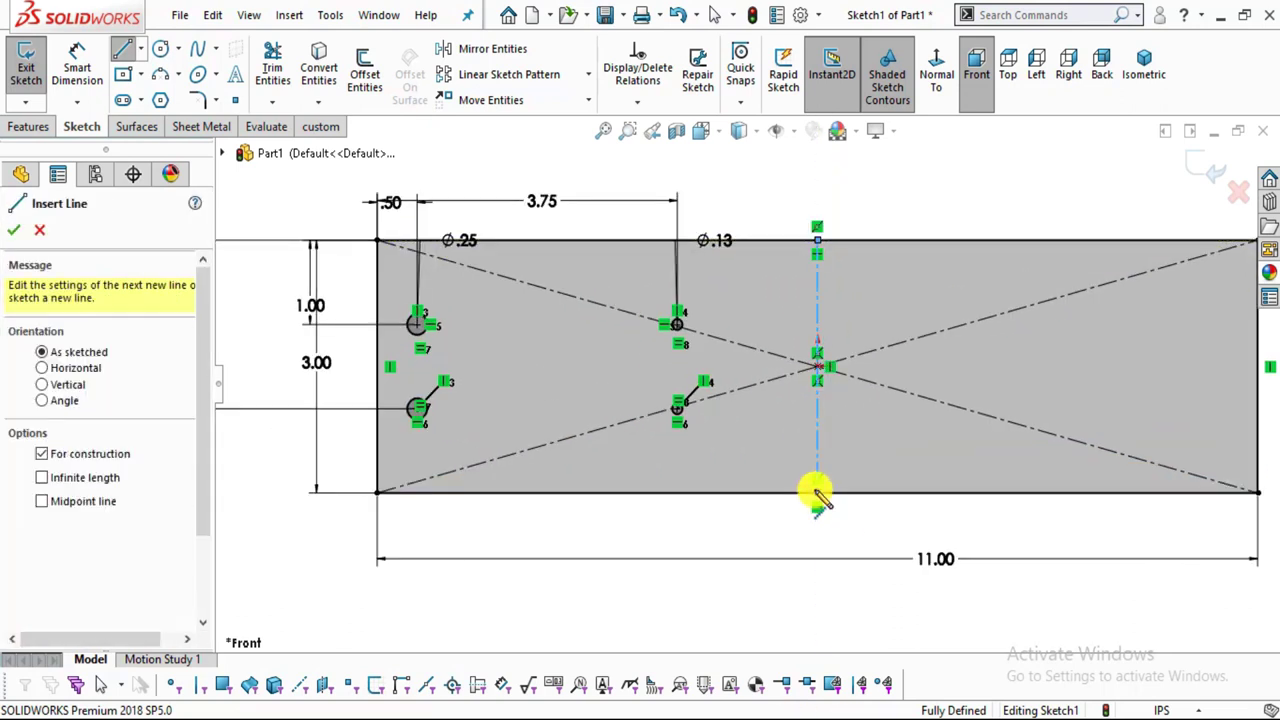
pyautogui.press('Escape')
# Mirror the two large and two small circles about the vertical centerline, keeping the originals.
pyautogui.scroll(-4, 910, 343)
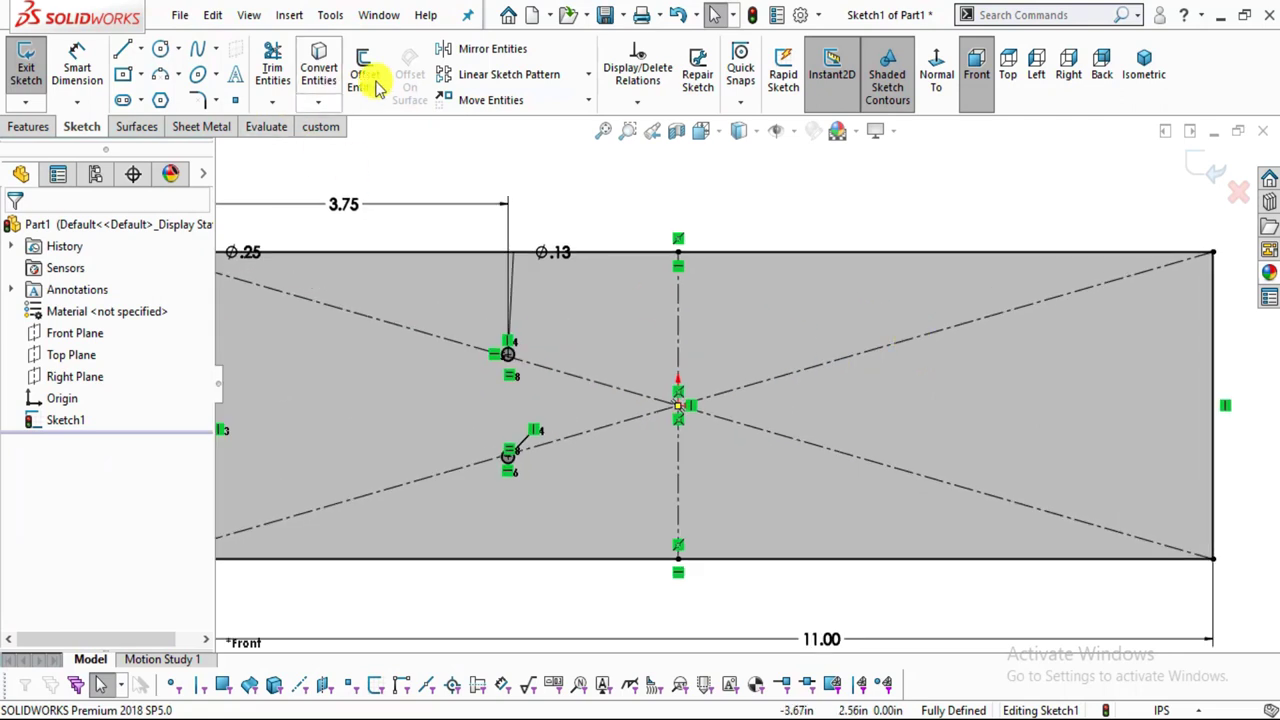
pyautogui.click(497, 50)
pyautogui.scroll(3, 760, 330)
pyautogui.scroll(-2, 370, 372)
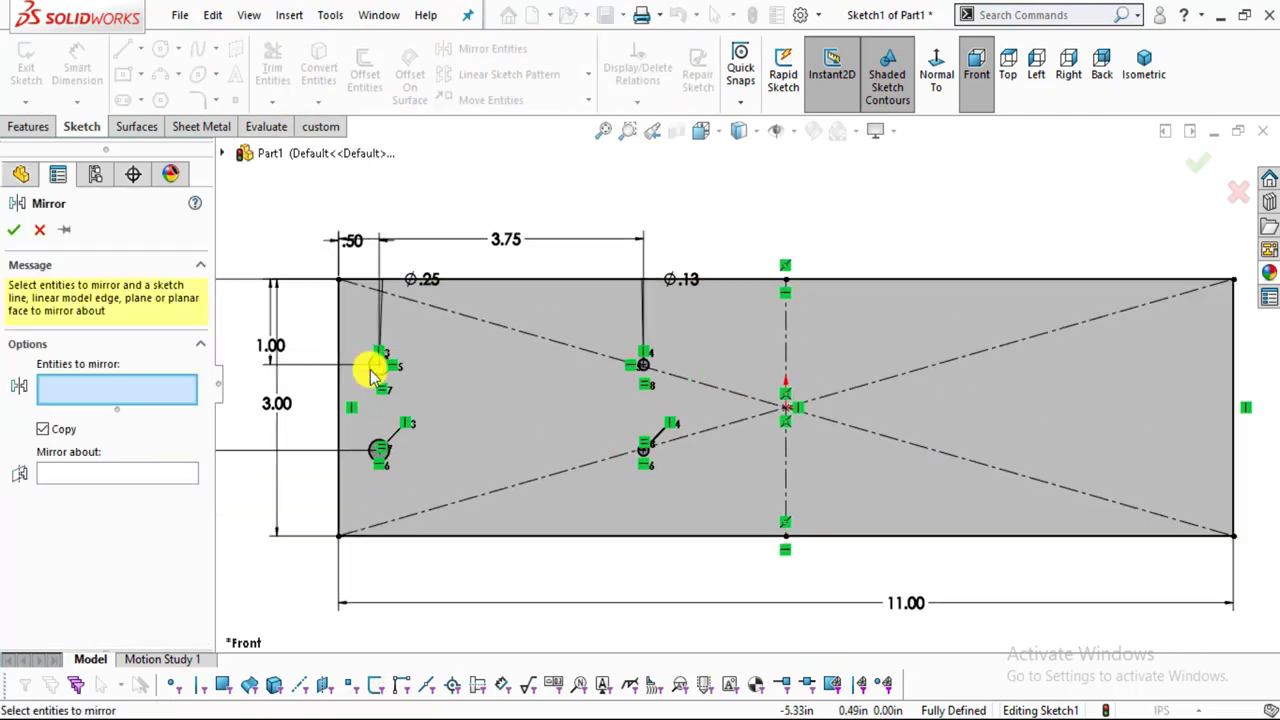
pyautogui.scroll(-2, 370, 372)
pyautogui.click(424, 368)
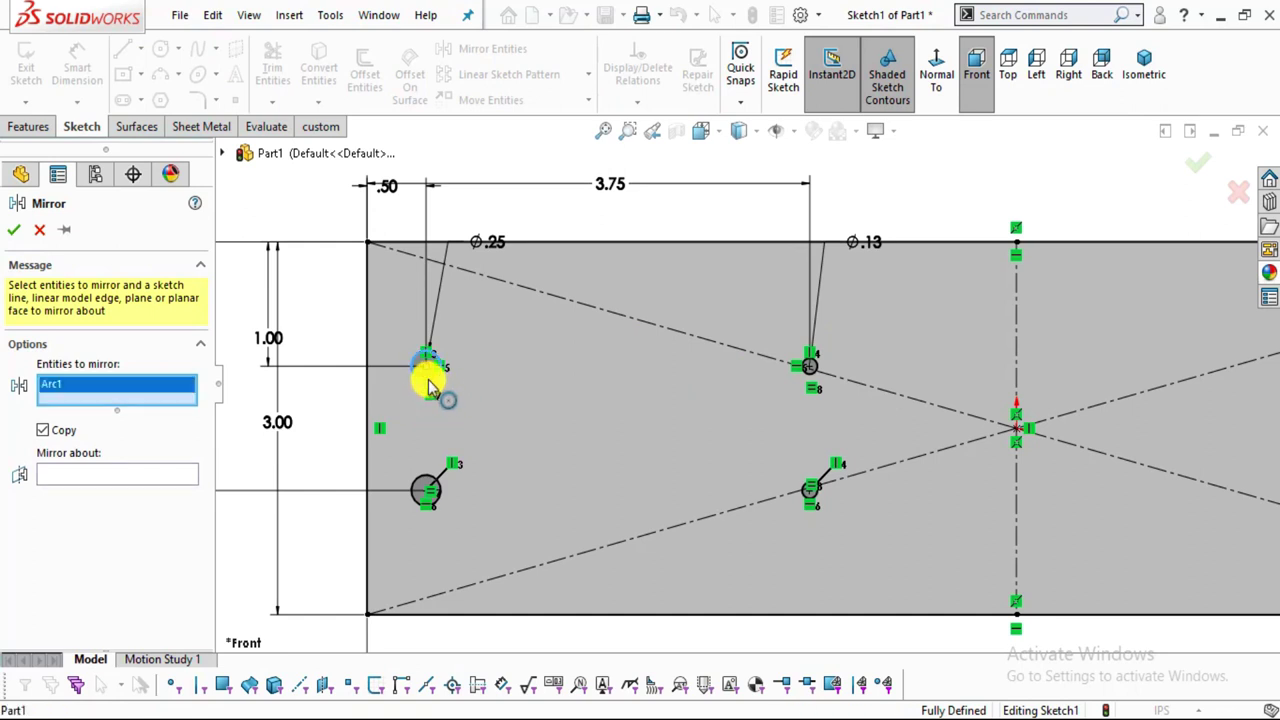
pyautogui.click(432, 482)
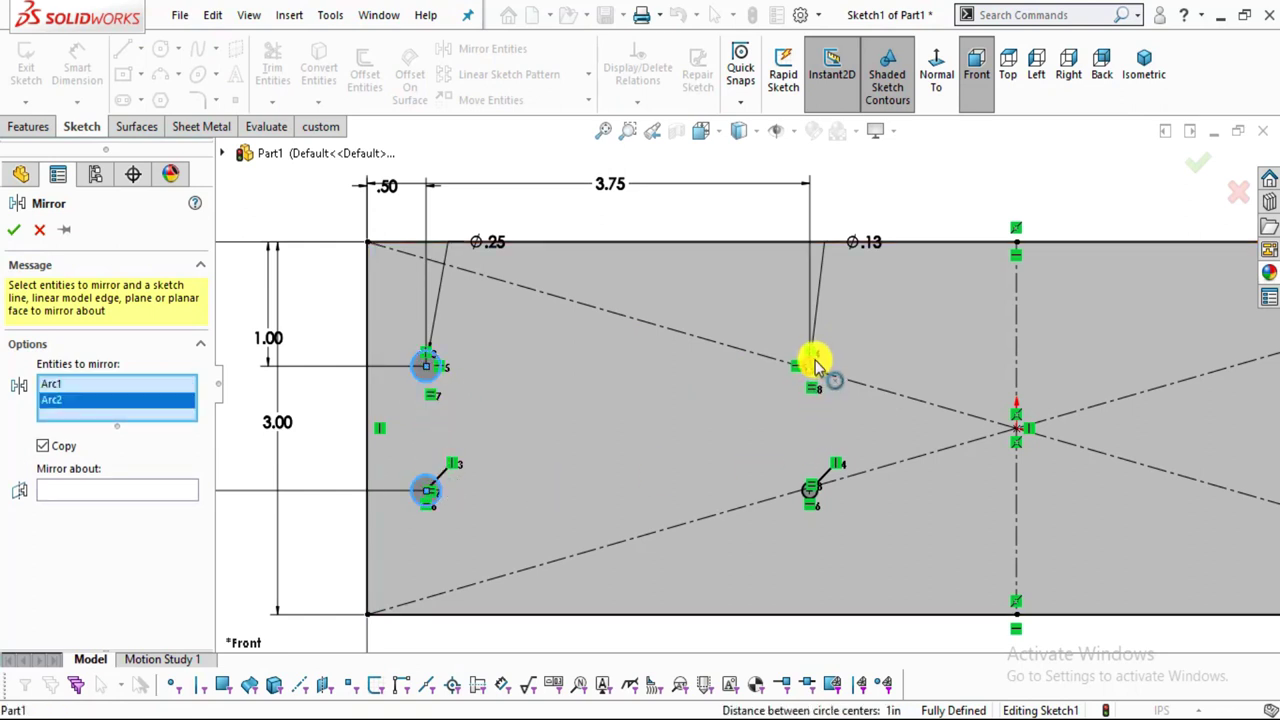
pyautogui.click(811, 366)
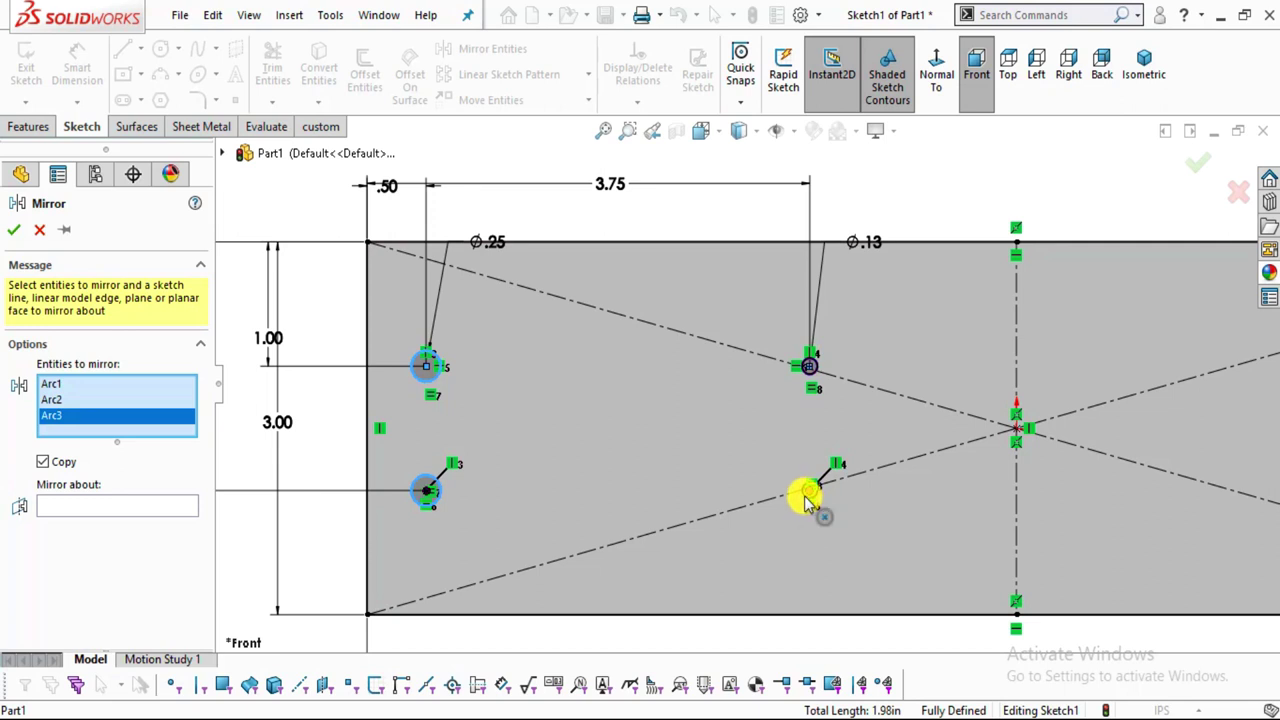
pyautogui.scroll(-2, 810, 495)
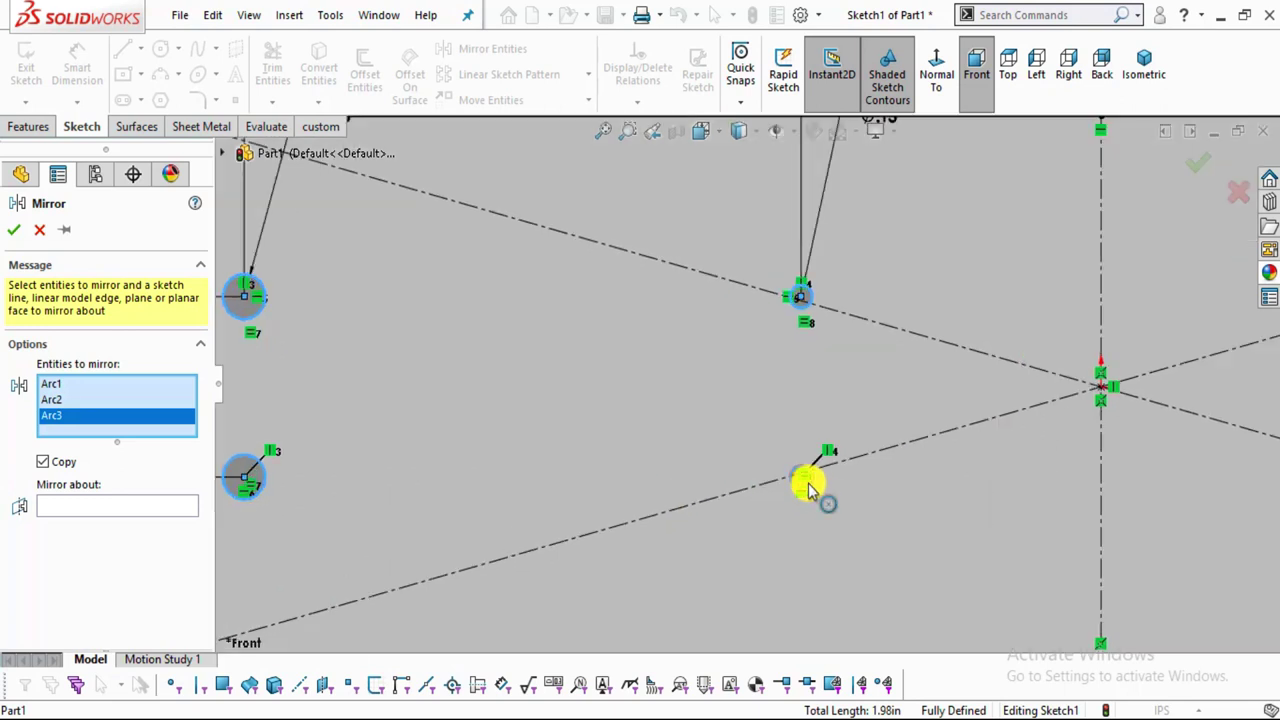
pyautogui.click(806, 482)
pyautogui.scroll(2, 746, 382)
pyautogui.click(130, 521)
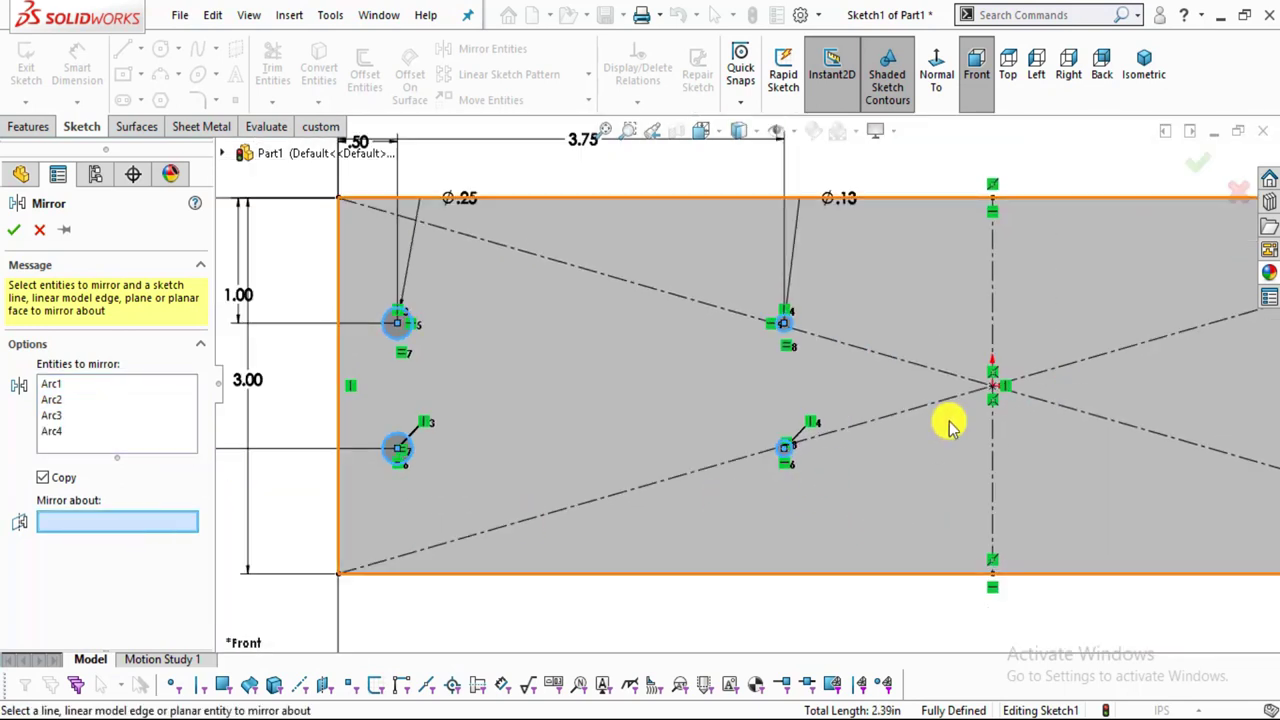
pyautogui.click(992, 310)
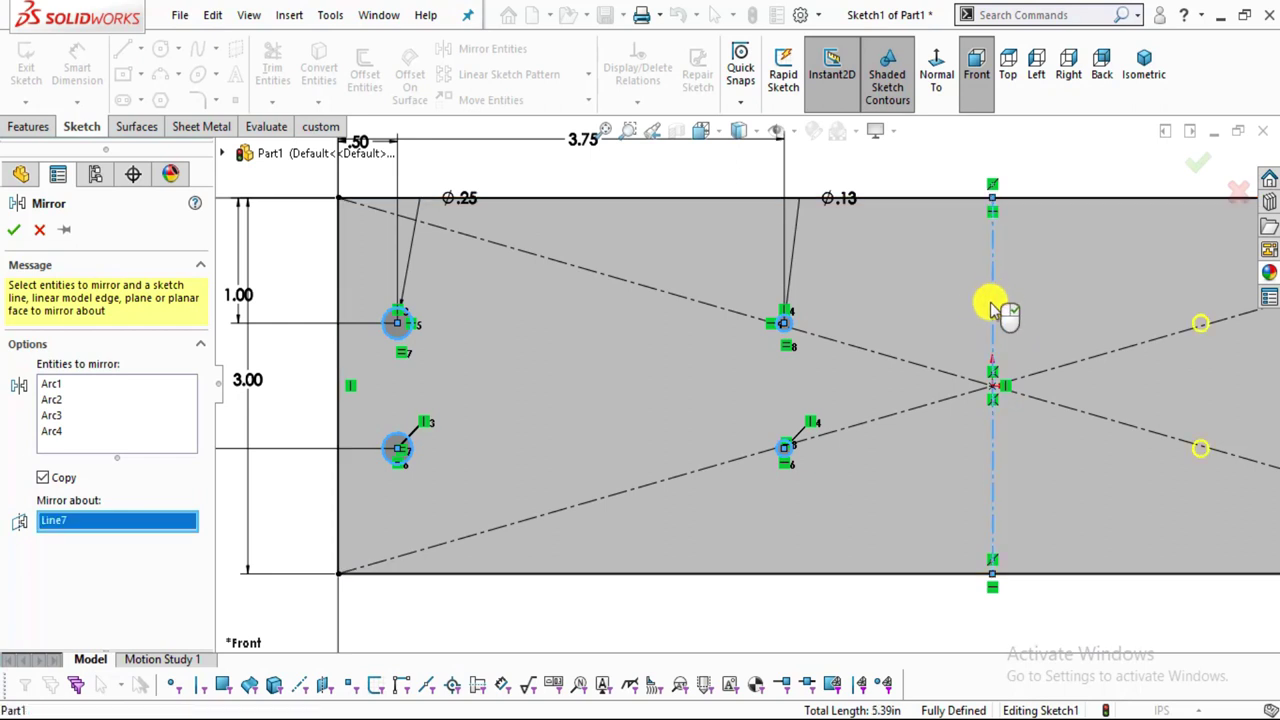
pyautogui.scroll(2, 954, 549)
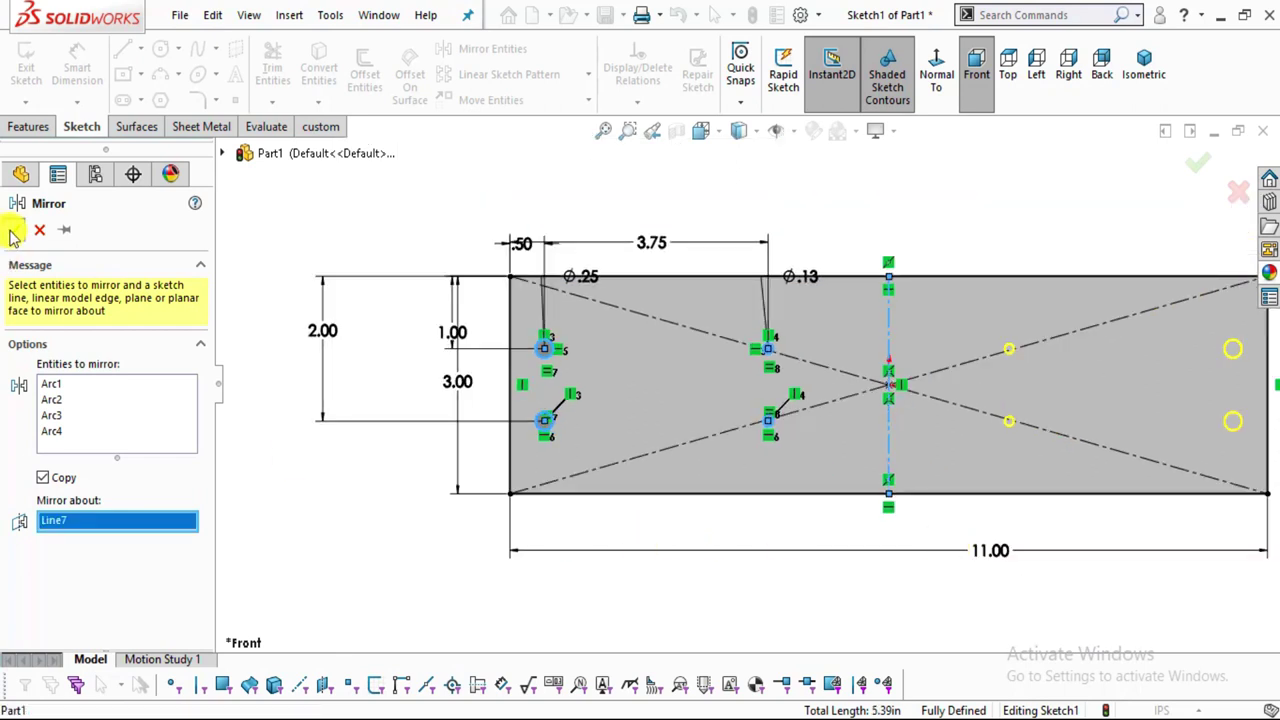
pyautogui.click(16, 230)
# Start a boss extrusion of the plate sketch with the Mid Plane end condition.
pyautogui.click(28, 126)
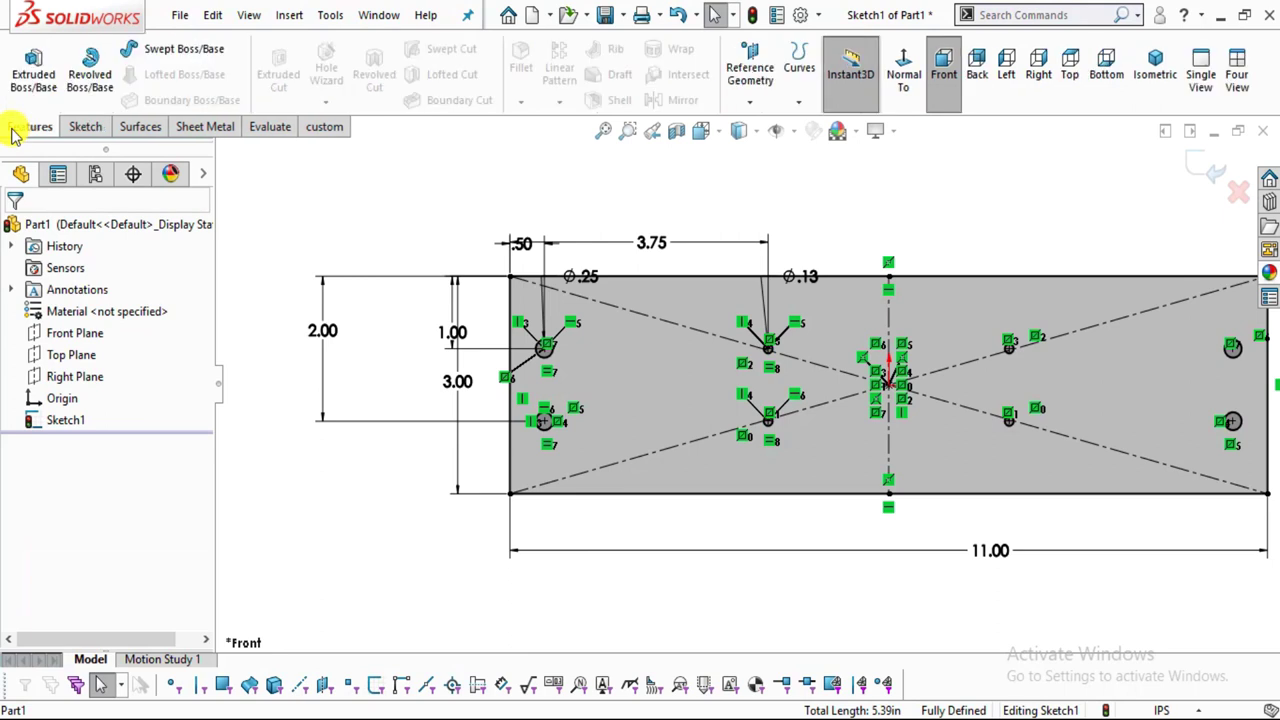
pyautogui.click(38, 85)
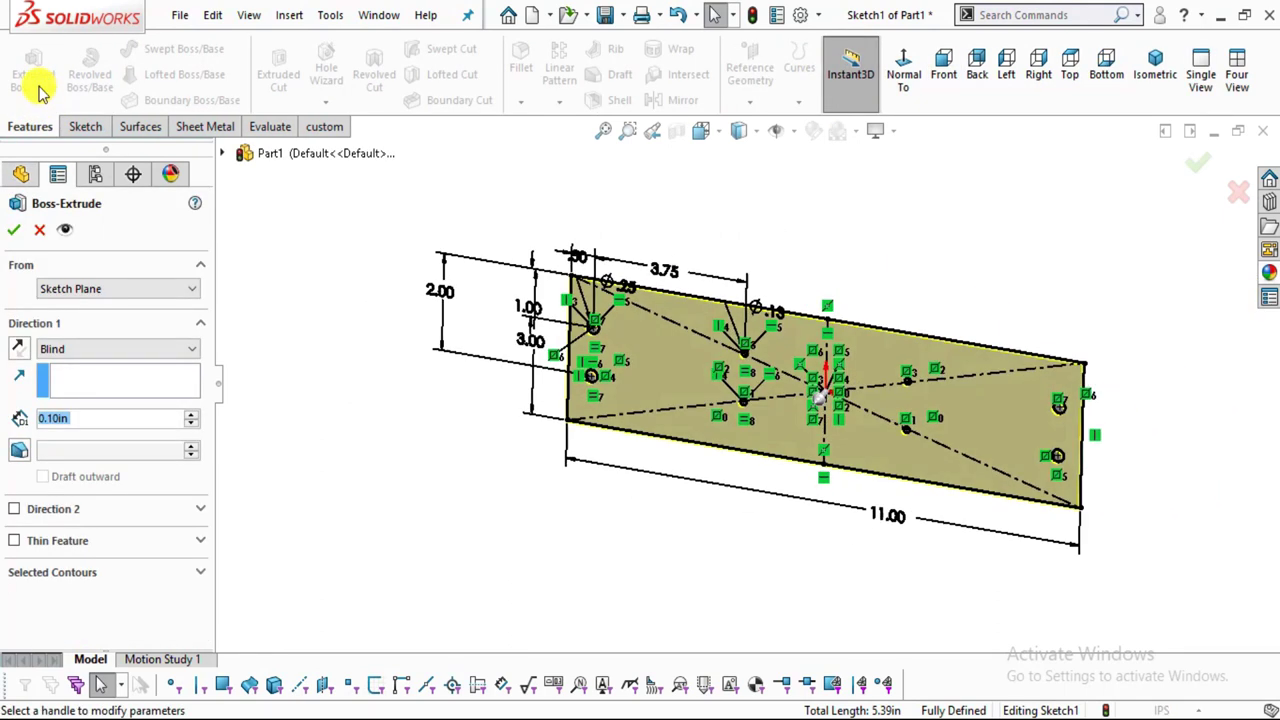
pyautogui.click(112, 356)
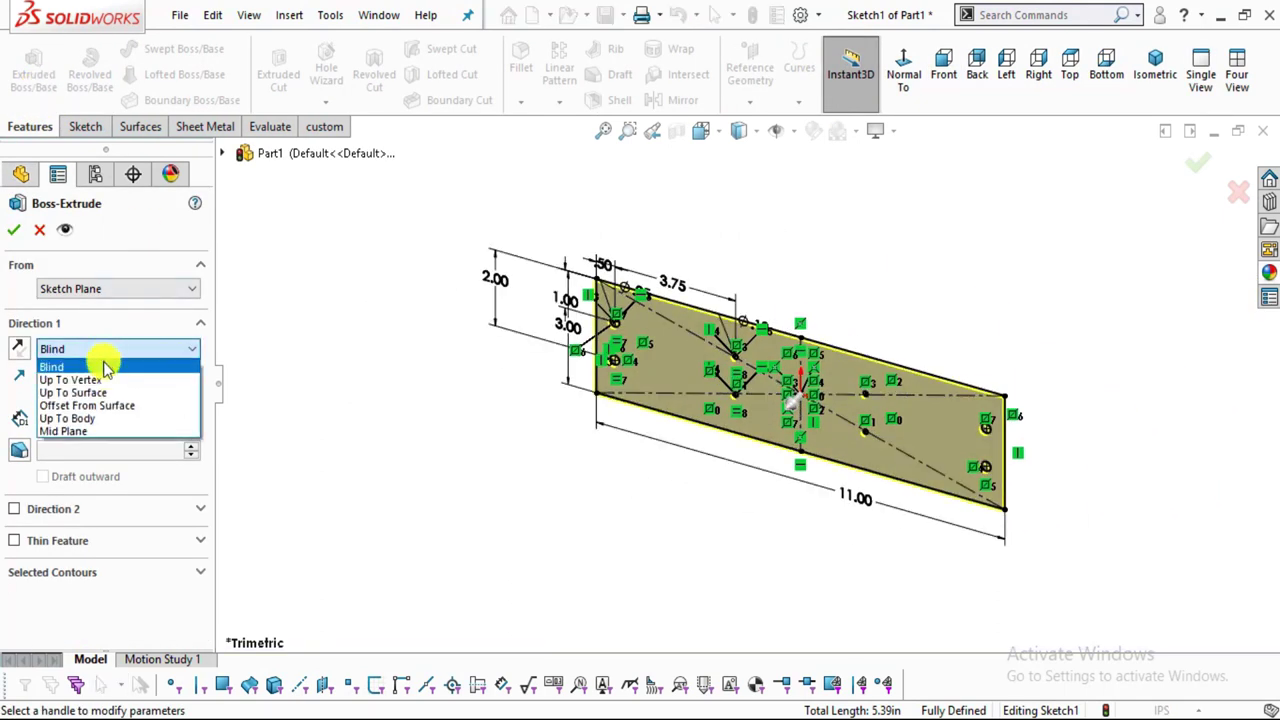
pyautogui.click(100, 433)
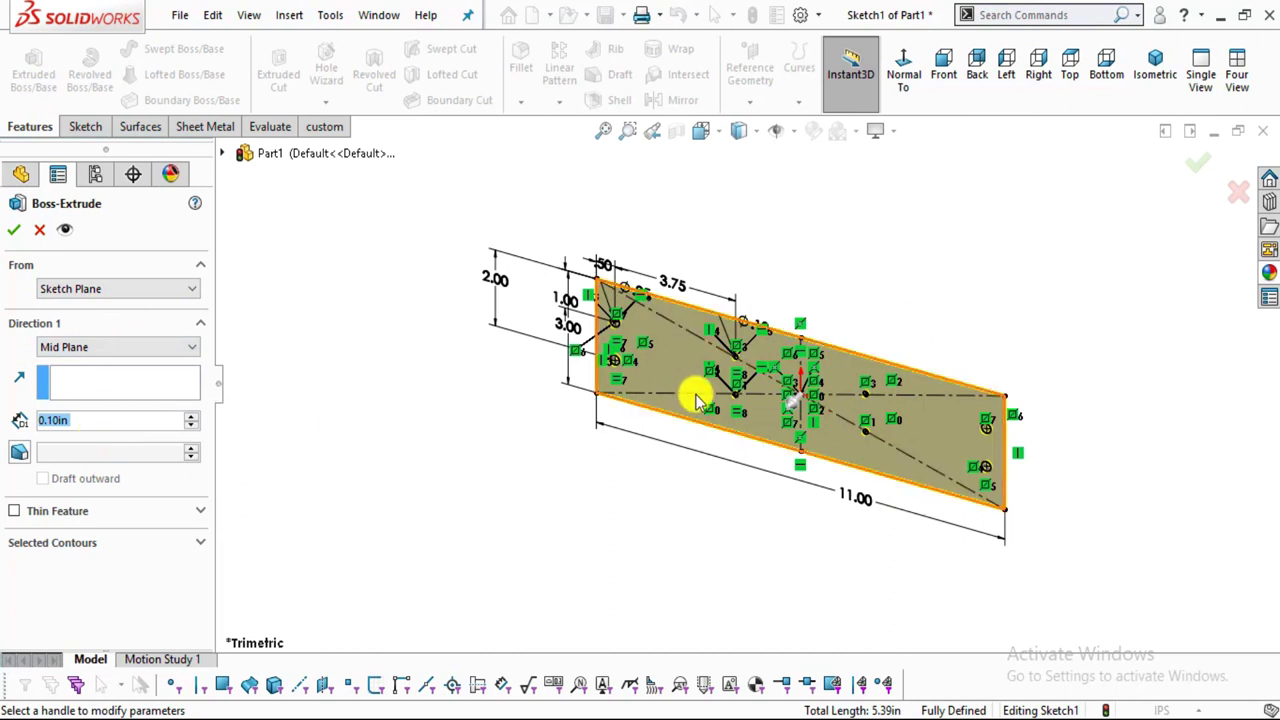
# In the PDF drawing in Foxit Reader, circle the base's .38 thickness dimension in red and return to SOLIDWORKS.
pyautogui.hotkey('alt', 'Tab')
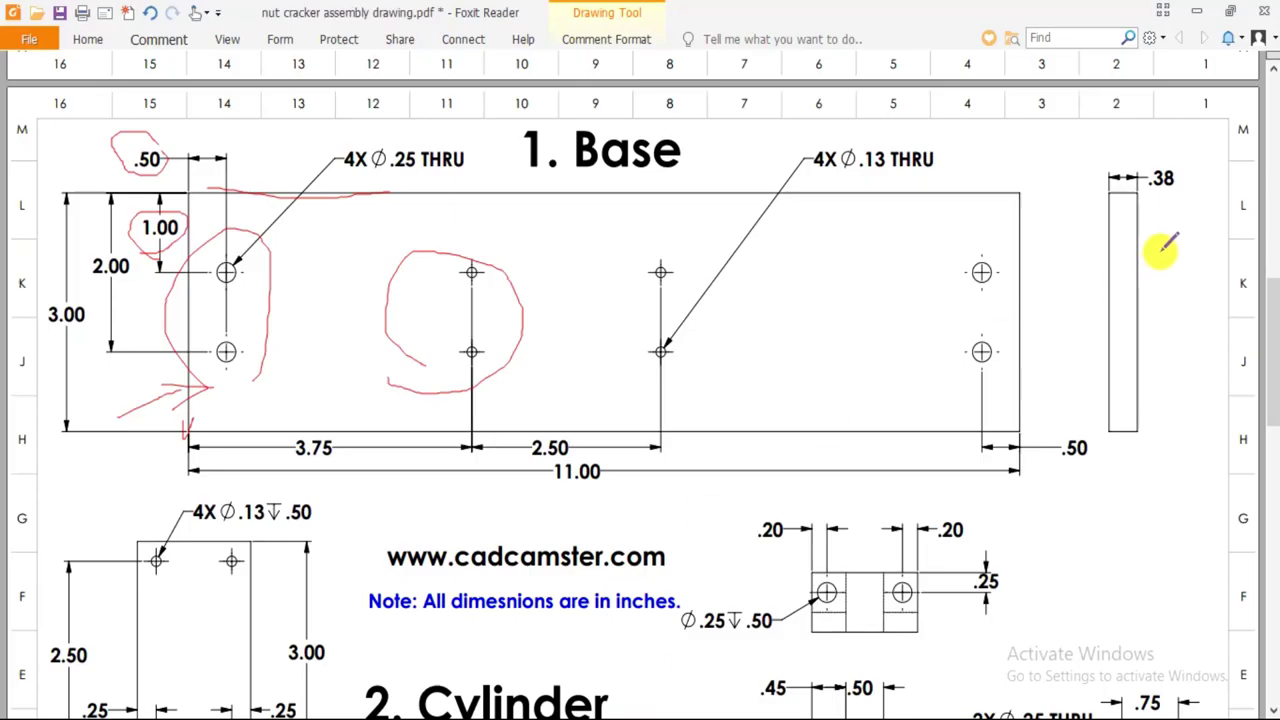
pyautogui.moveTo(1160, 155); pyautogui.dragTo(1180, 223)
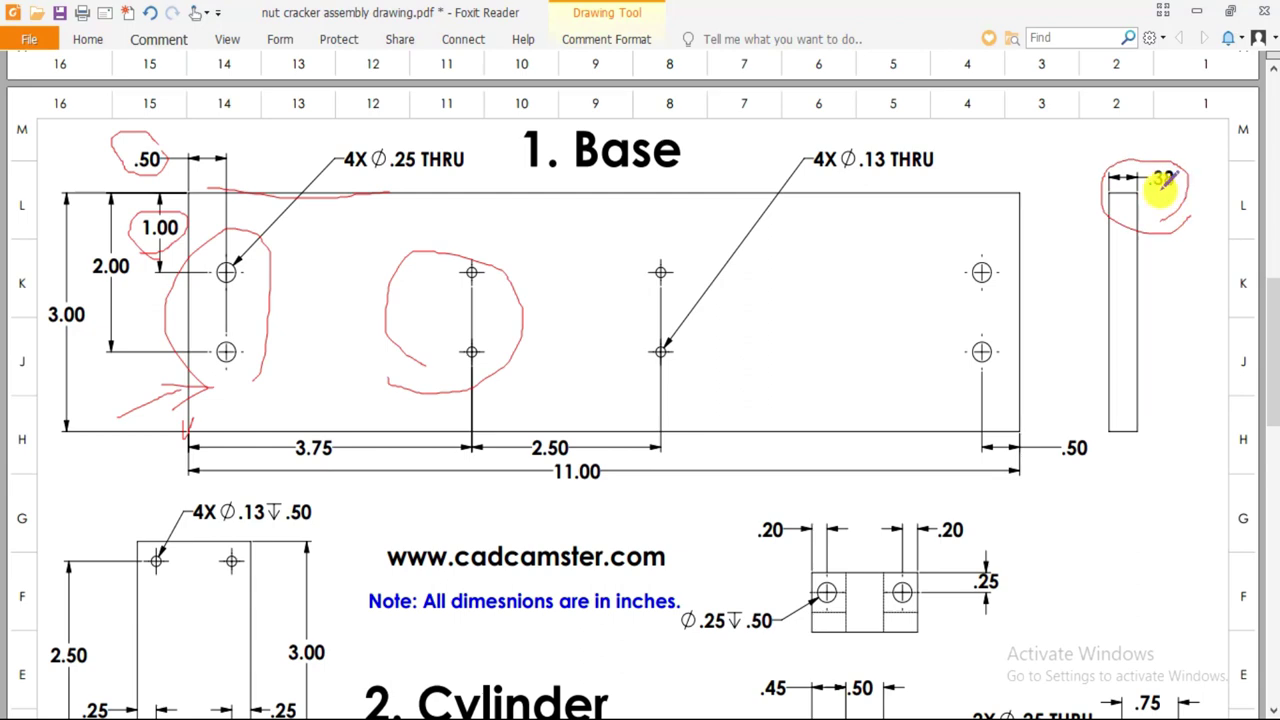
pyautogui.hotkey('alt', 'Tab')
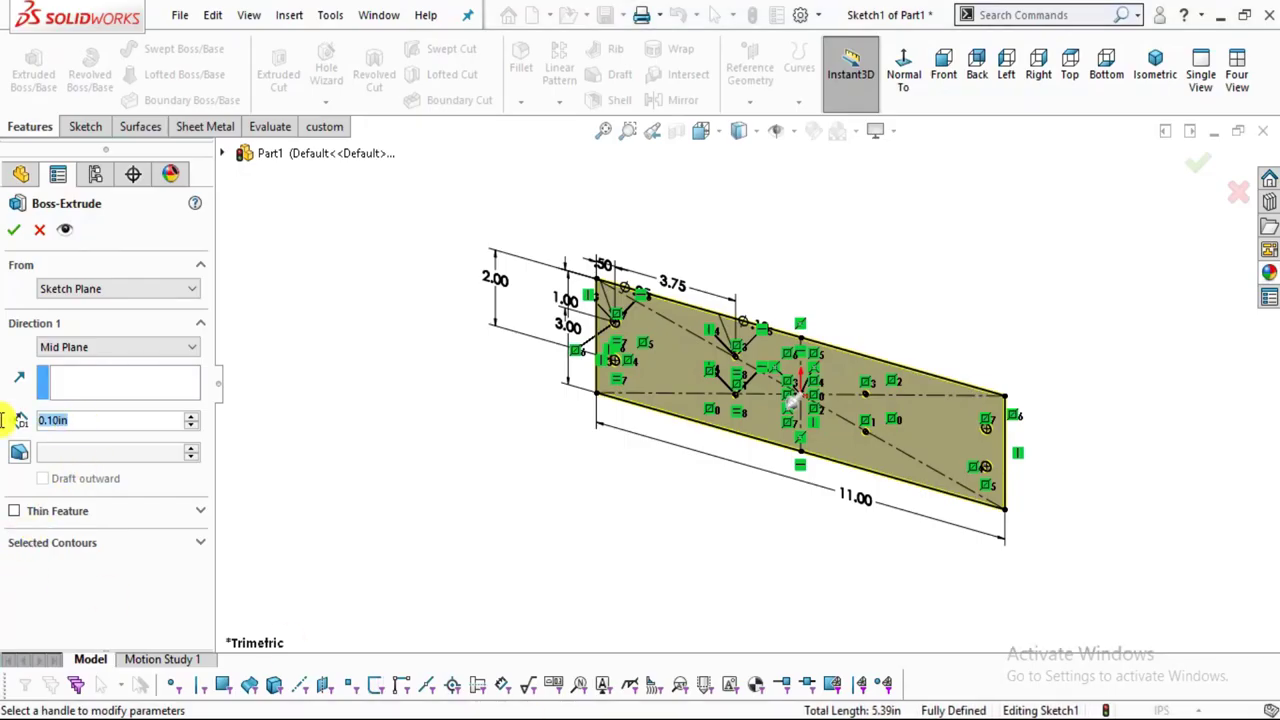
# Set the extrusion depth to 0.38 inch and create the base plate.
pyautogui.write('0.38')
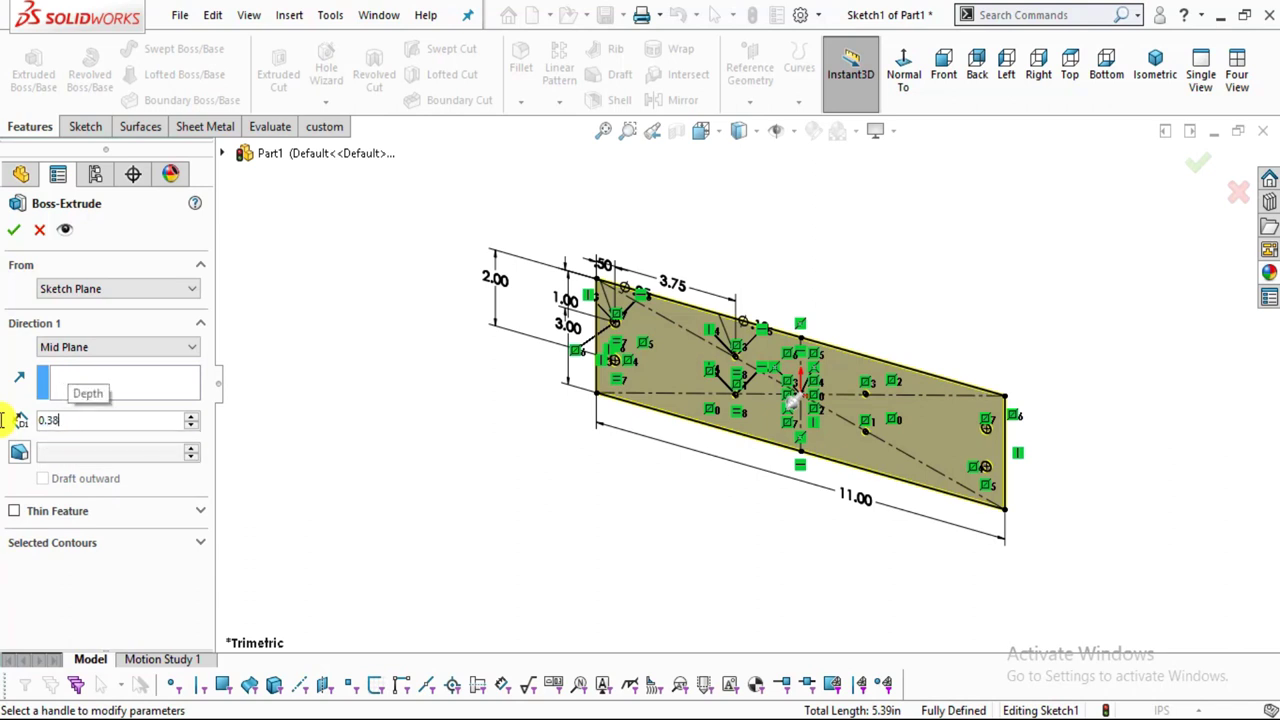
pyautogui.press('Return')
pyautogui.click(13, 236)
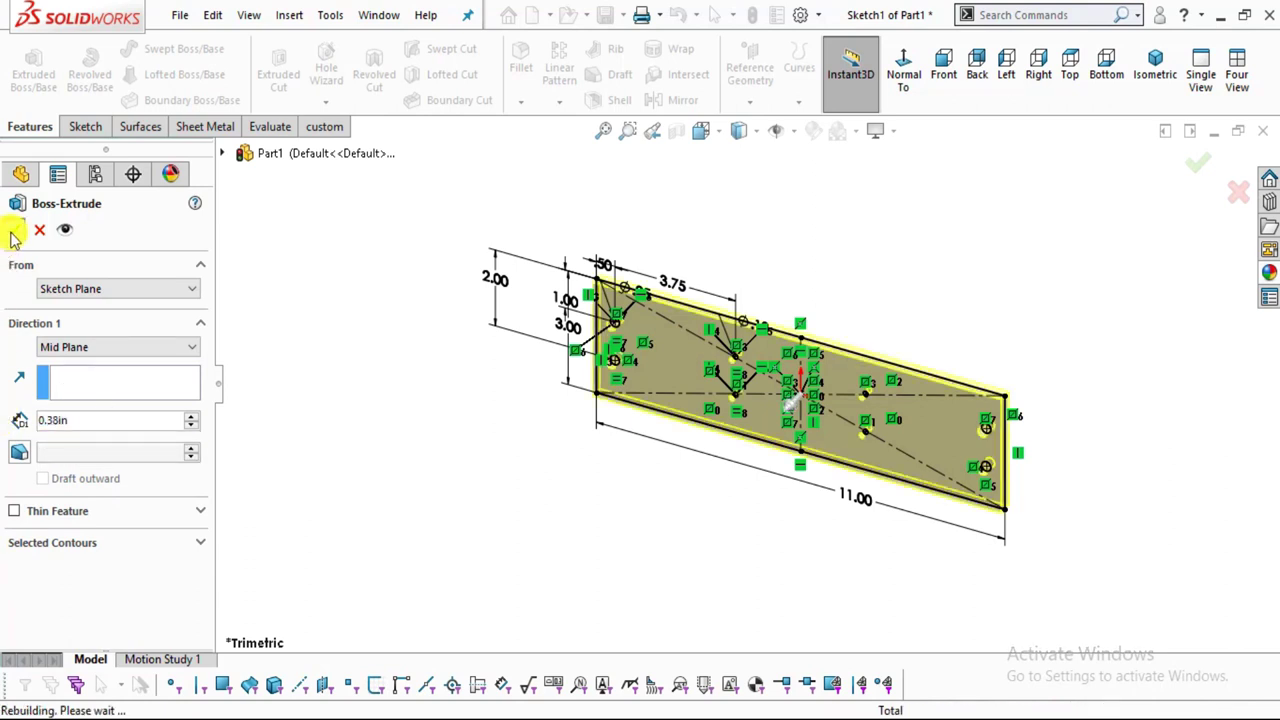
pyautogui.click(990, 316)
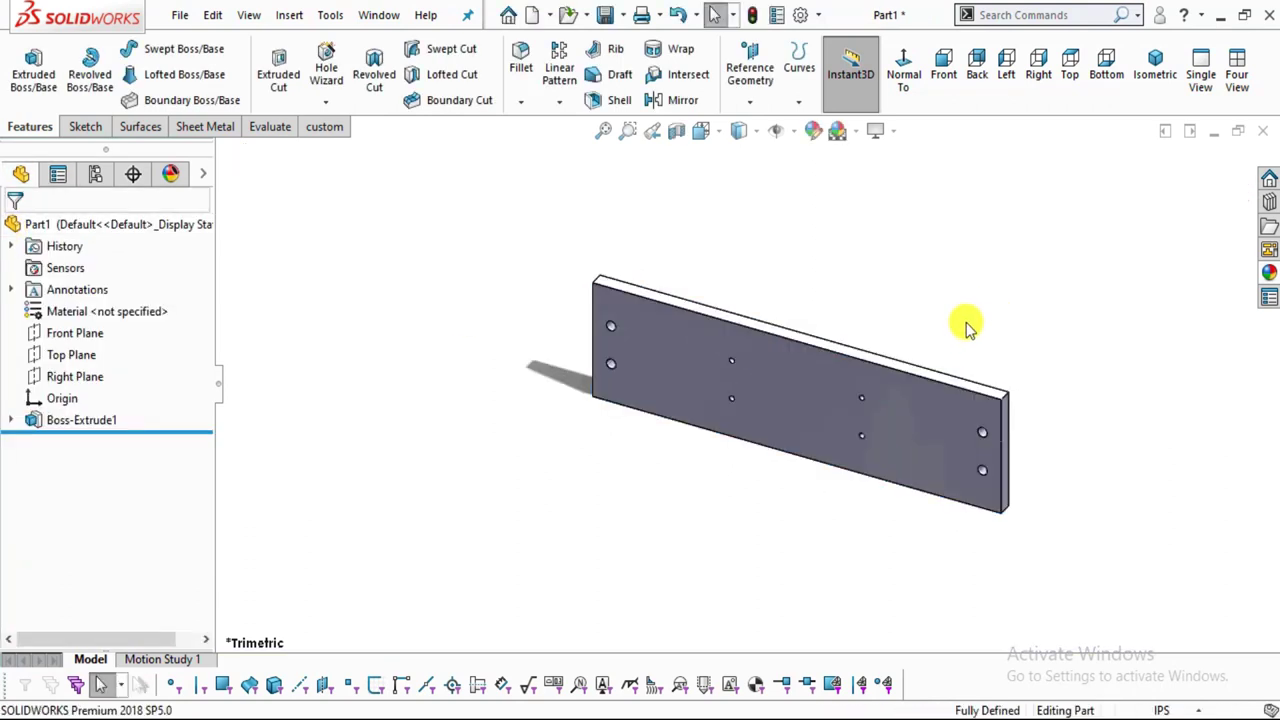
pyautogui.moveTo(766, 491); pyautogui.dragTo(866, 420, button='middle')
pyautogui.moveTo(794, 466)
pyautogui.mouseDown(button='middle')
pyautogui.moveTo(776, 344)
pyautogui.moveTo(711, 371)
pyautogui.moveTo(757, 303)
pyautogui.moveTo(773, 398)
pyautogui.mouseUp(button='middle')
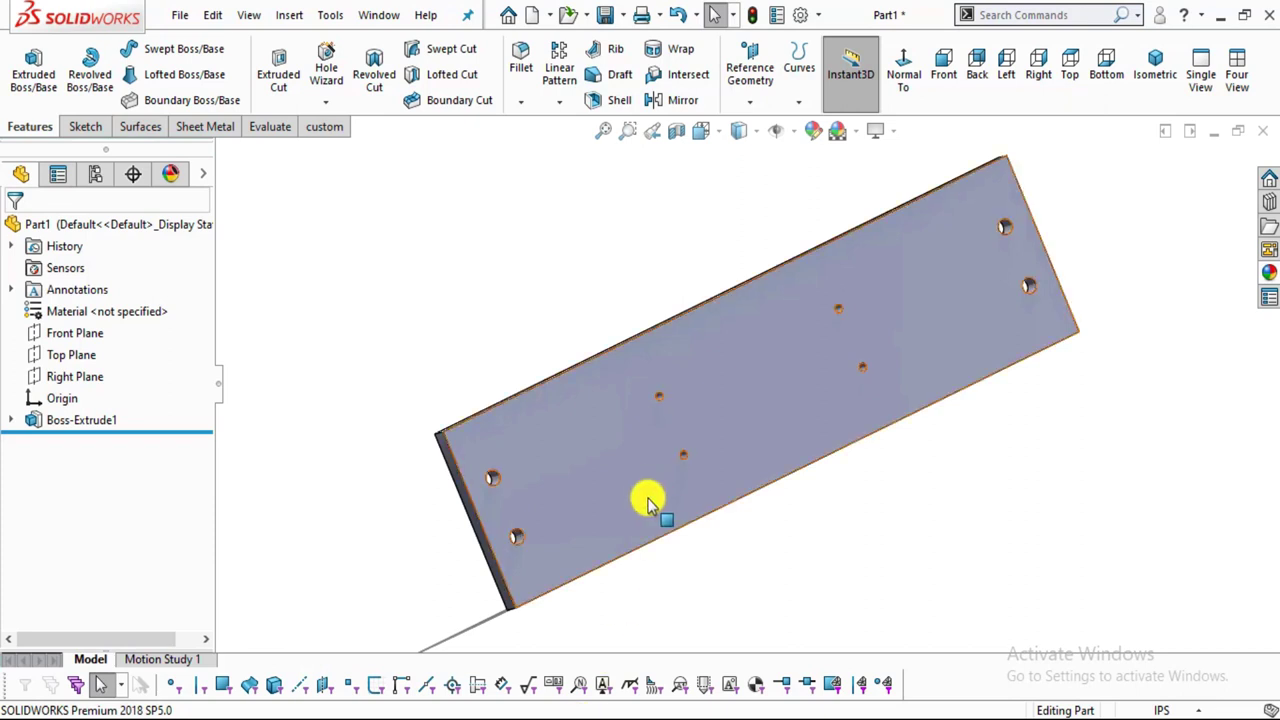
pyautogui.moveTo(651, 500)
pyautogui.mouseDown(button='middle')
pyautogui.moveTo(677, 560)
pyautogui.moveTo(665, 484)
pyautogui.moveTo(757, 526)
pyautogui.moveTo(680, 549)
pyautogui.moveTo(671, 454)
pyautogui.moveTo(728, 508)
pyautogui.mouseUp(button='middle')
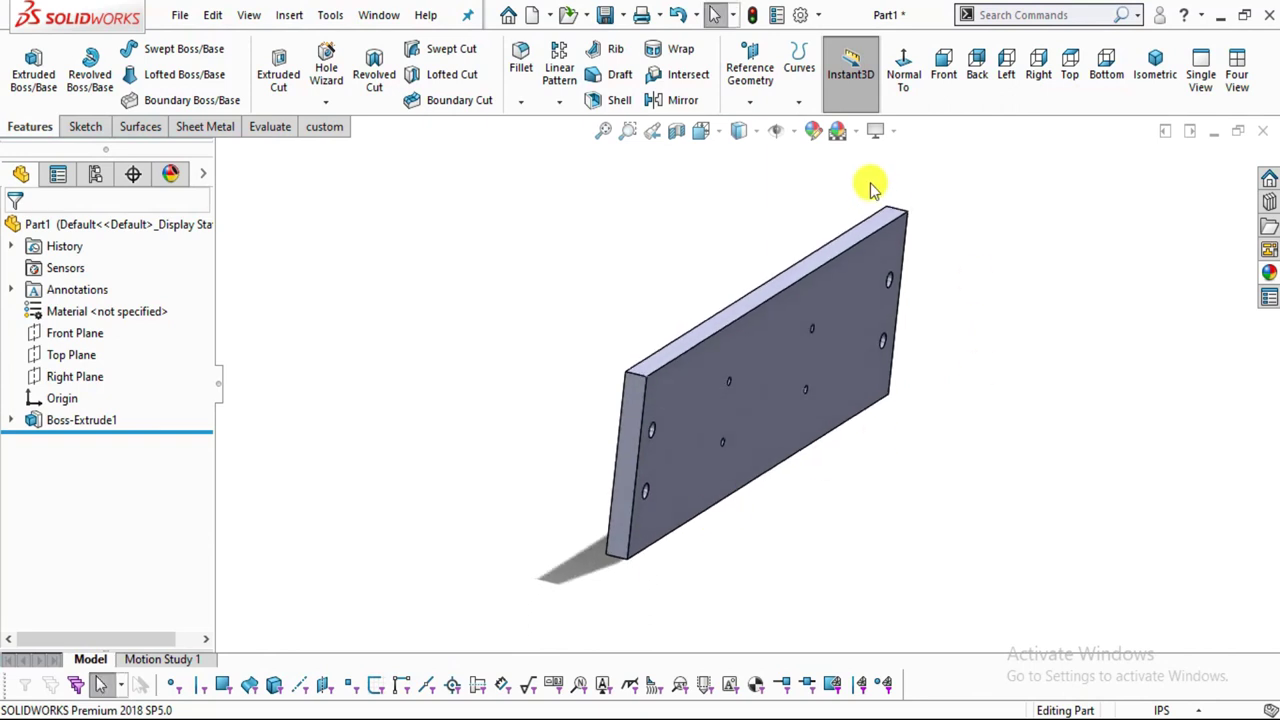
# Apply the polished oak 2d appearance from the organic wood library to the whole base plate.
pyautogui.click(1269, 272)
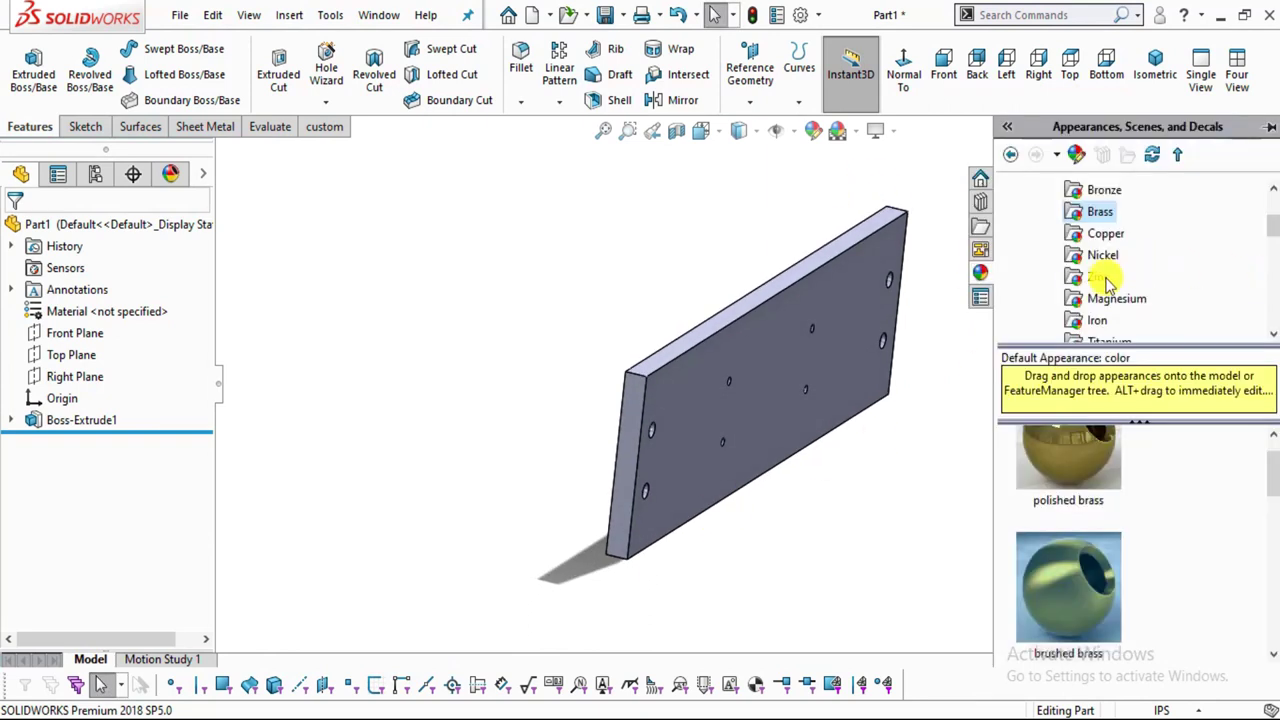
pyautogui.scroll(-10, 1108, 282)
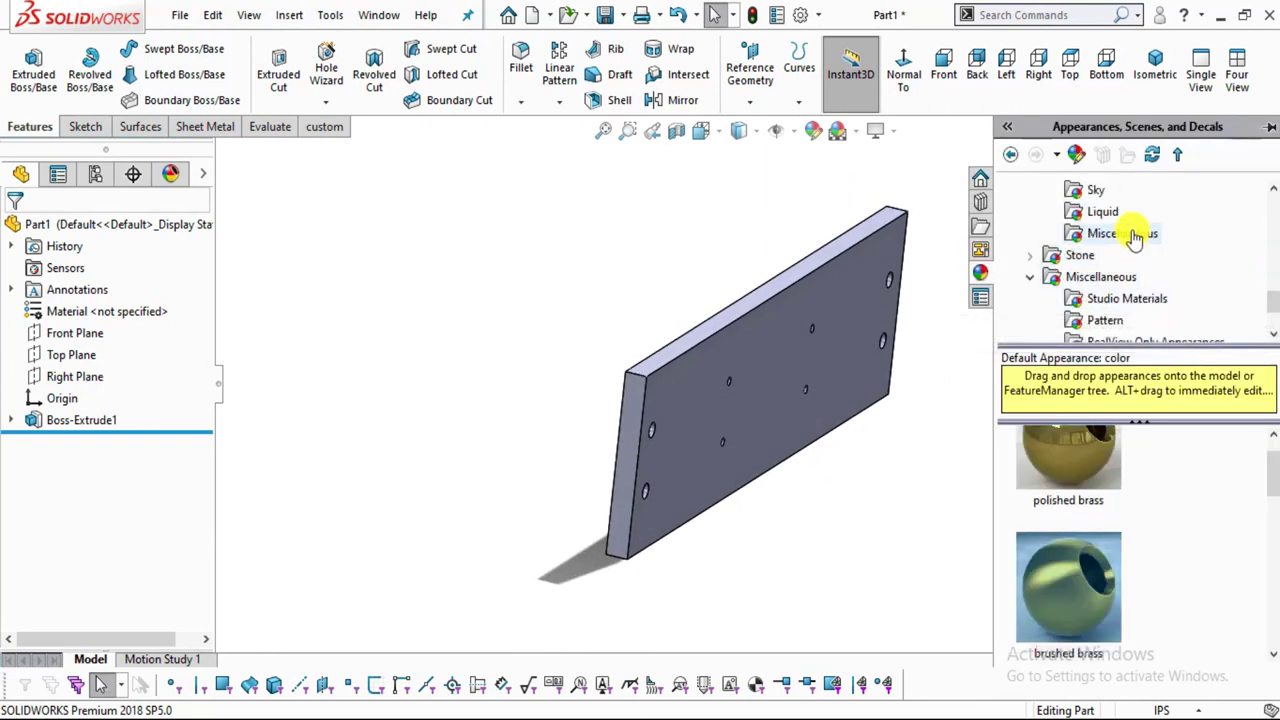
pyautogui.scroll(-2, 1095, 285)
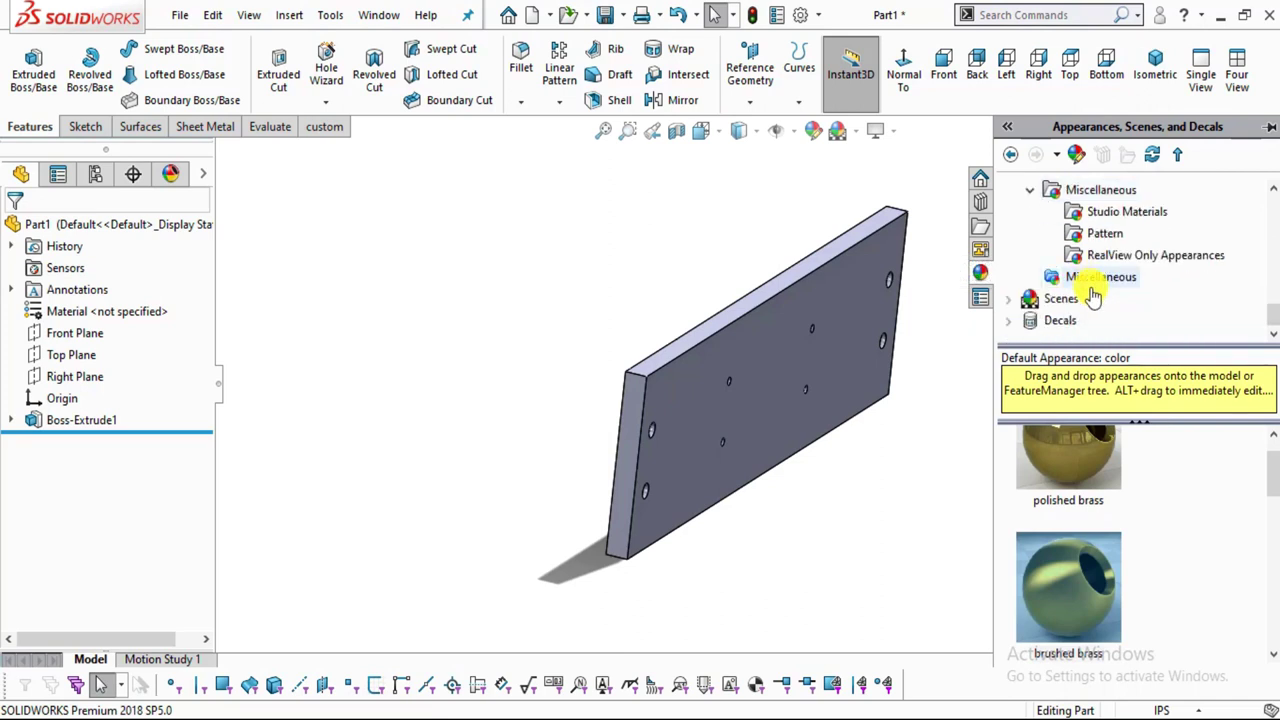
pyautogui.scroll(3, 1090, 285)
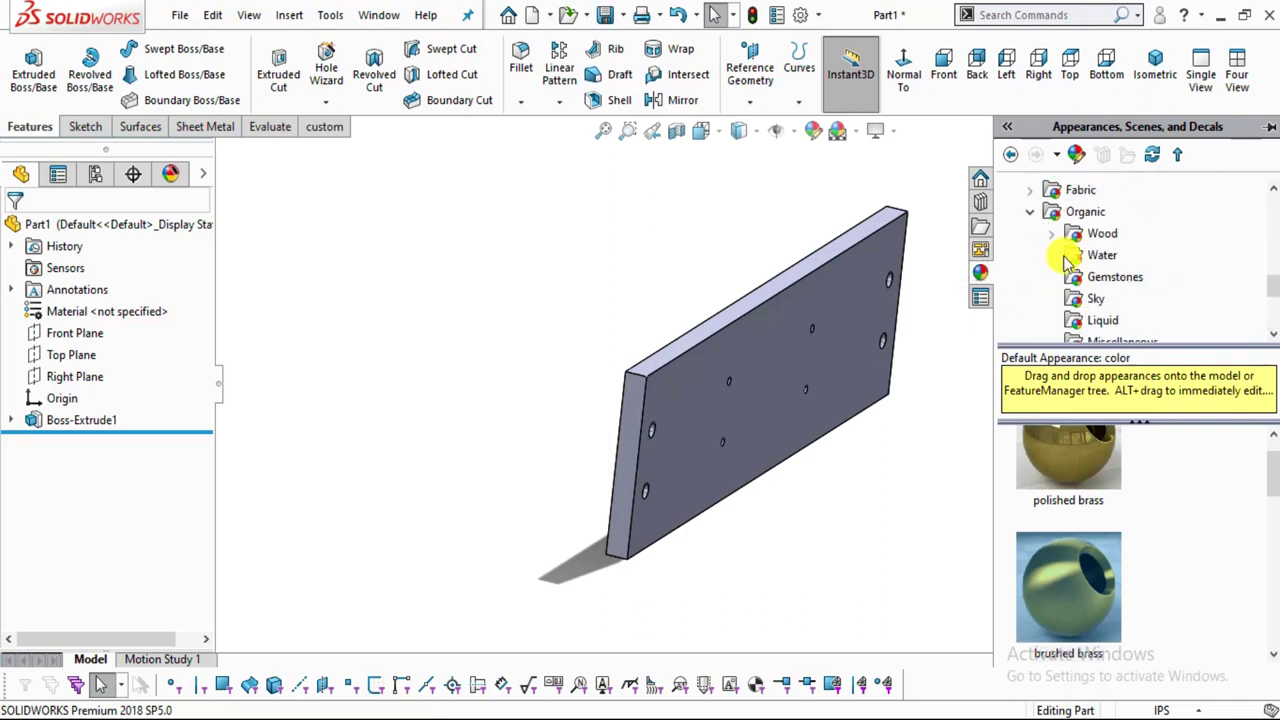
pyautogui.click(1085, 233)
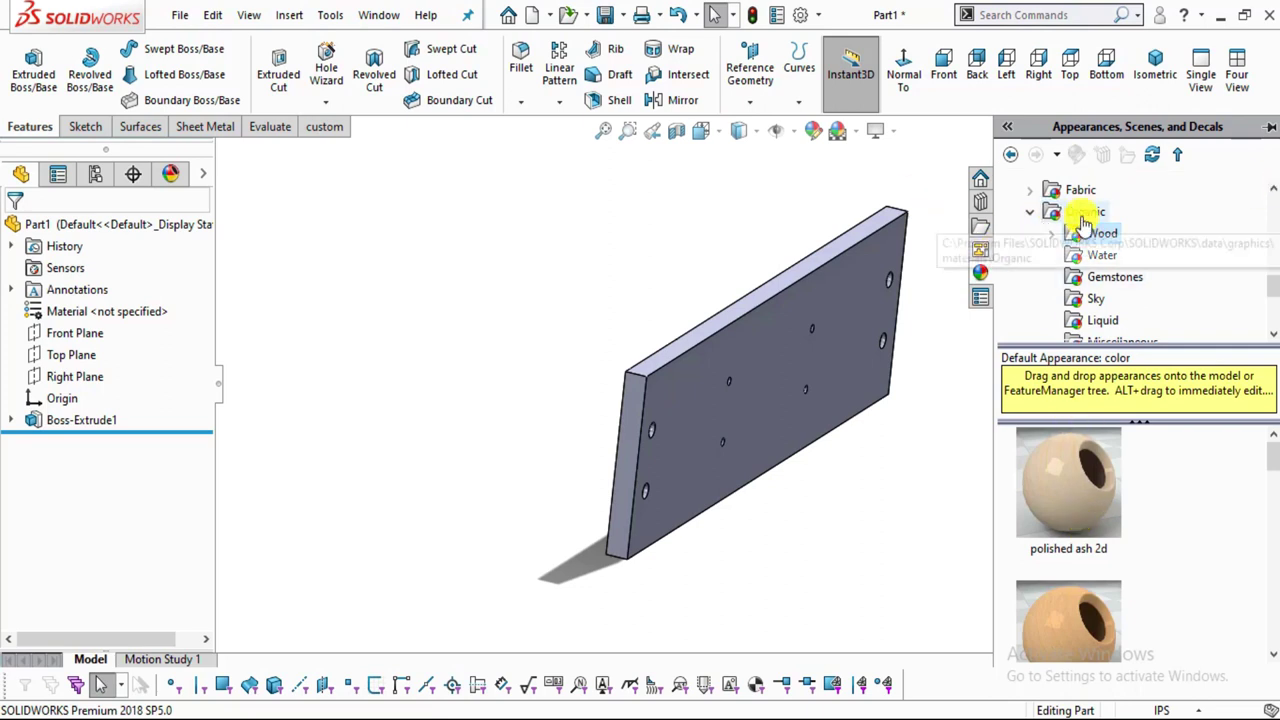
pyautogui.scroll(-2, 1085, 527)
pyautogui.scroll(-1, 1085, 530)
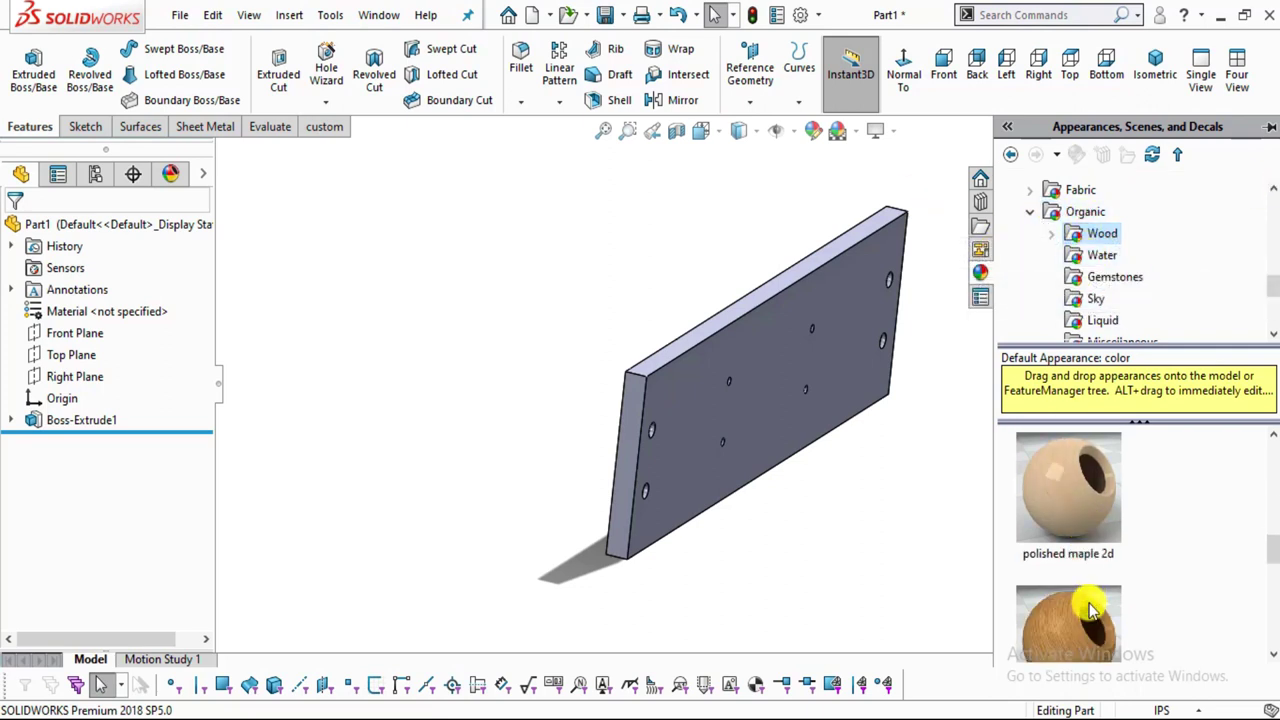
pyautogui.scroll(-1, 1085, 622)
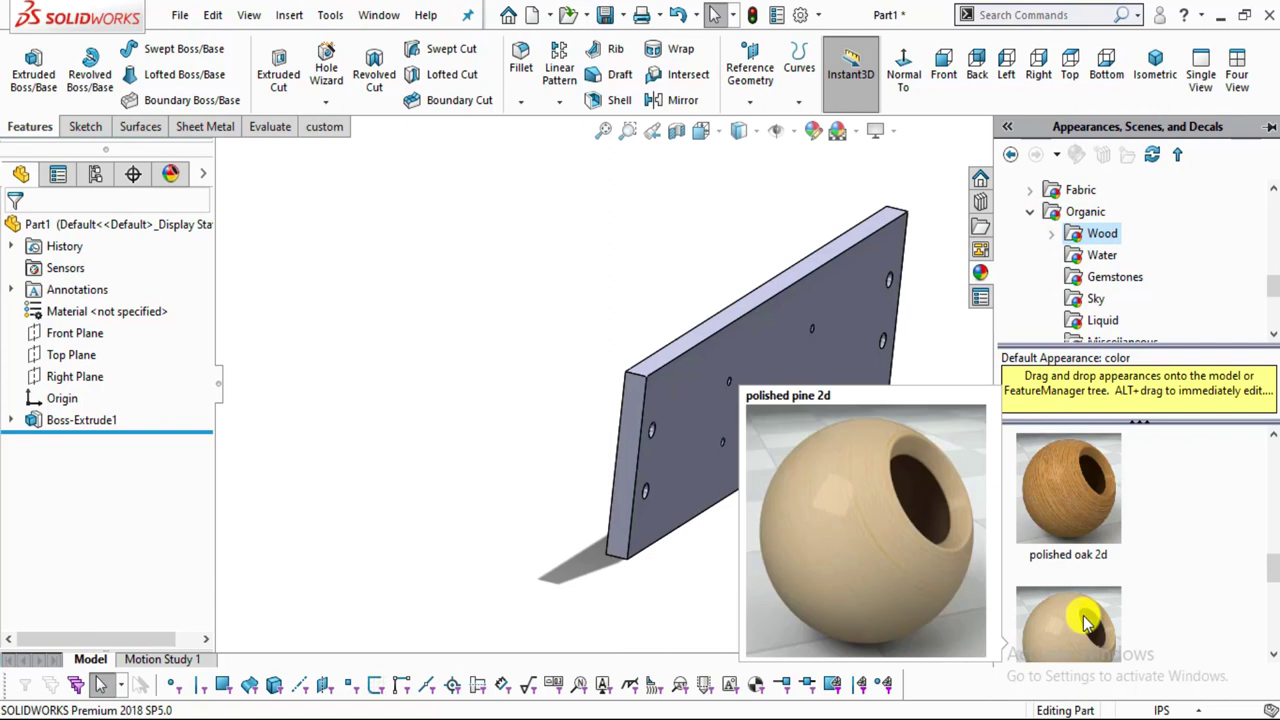
pyautogui.doubleClick(1062, 524)
pyautogui.moveTo(857, 519); pyautogui.dragTo(770, 425, button='middle')
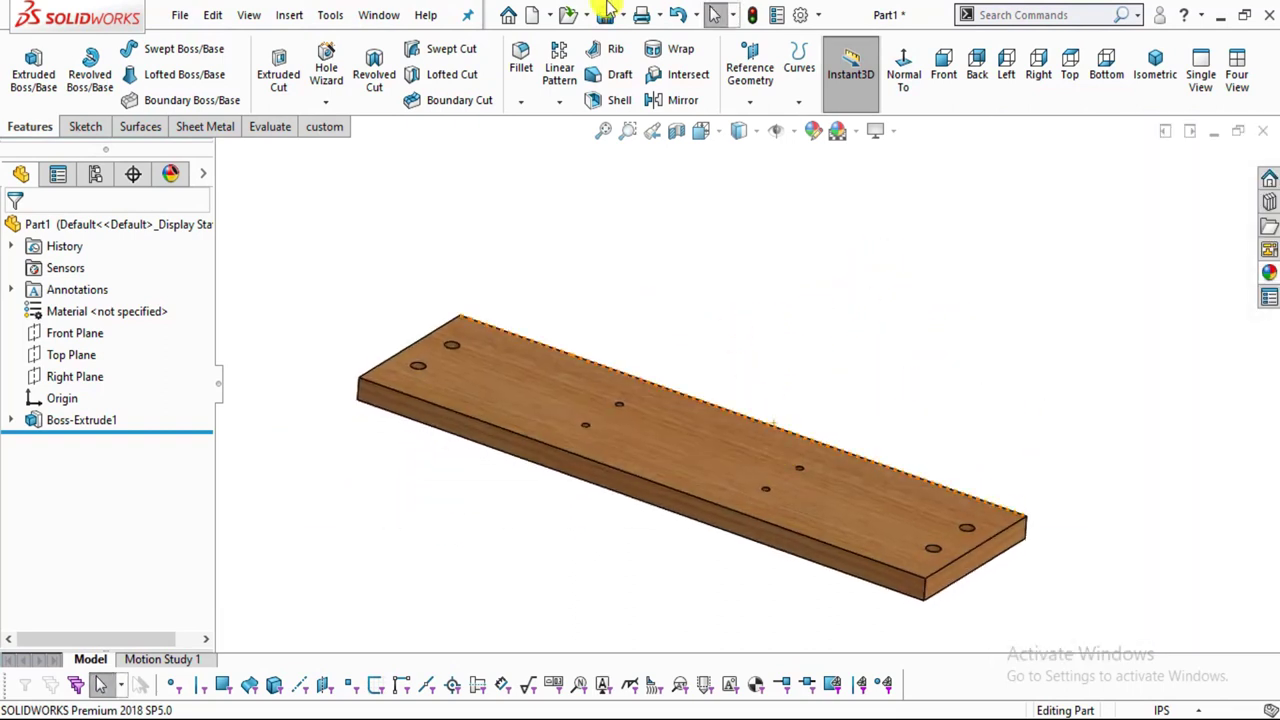
# Save the part as "1. base" in the nut cracker folder on the Desktop.
pyautogui.click(604, 15)
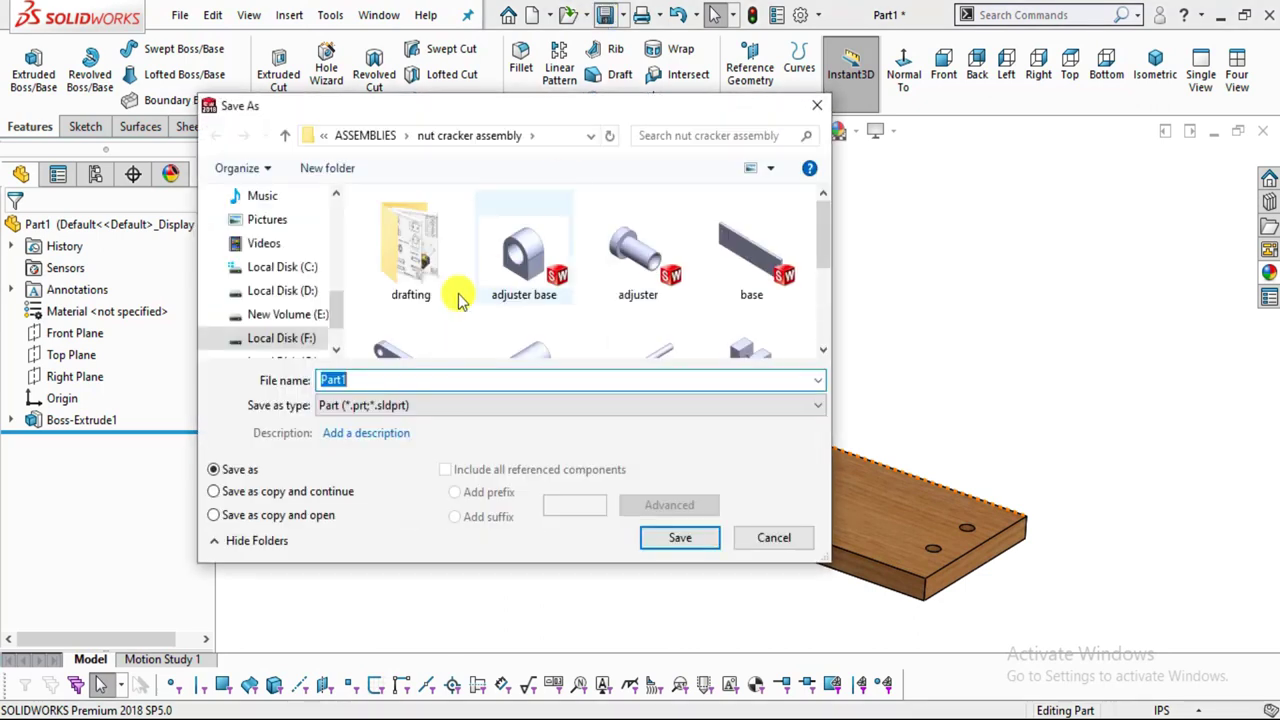
pyautogui.click(262, 219)
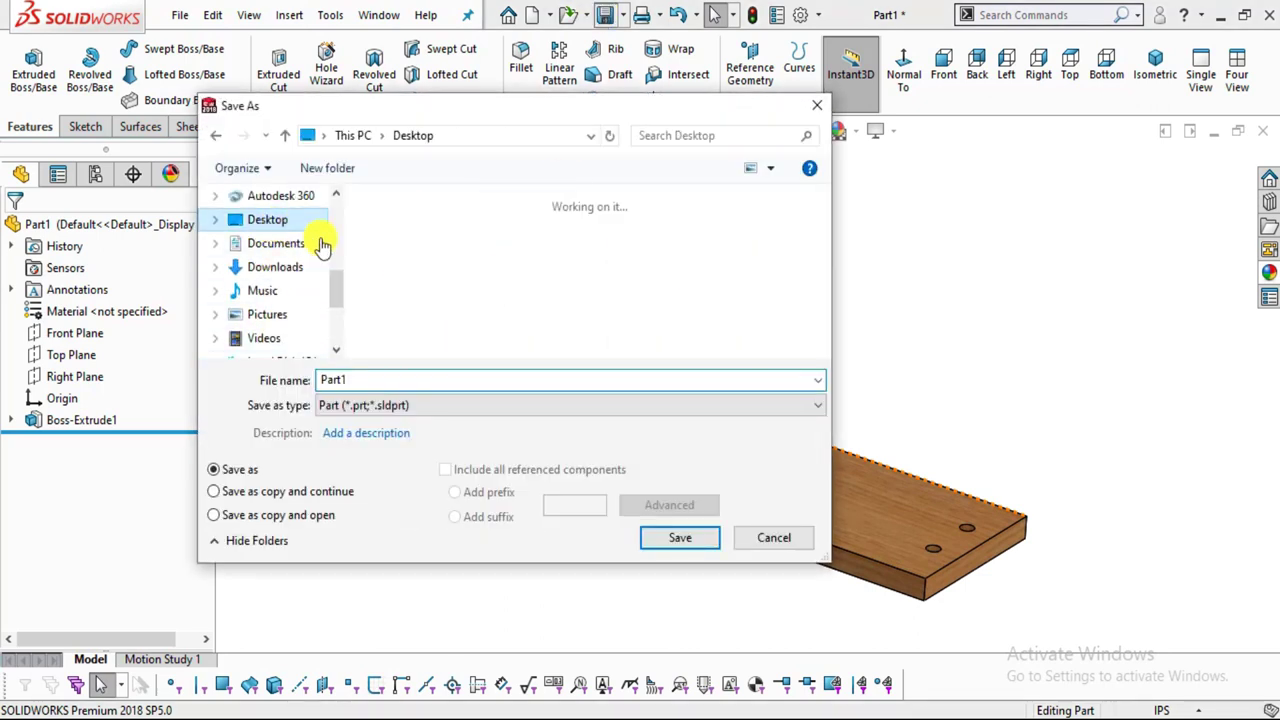
pyautogui.moveTo(818, 232); pyautogui.dragTo(825, 286)
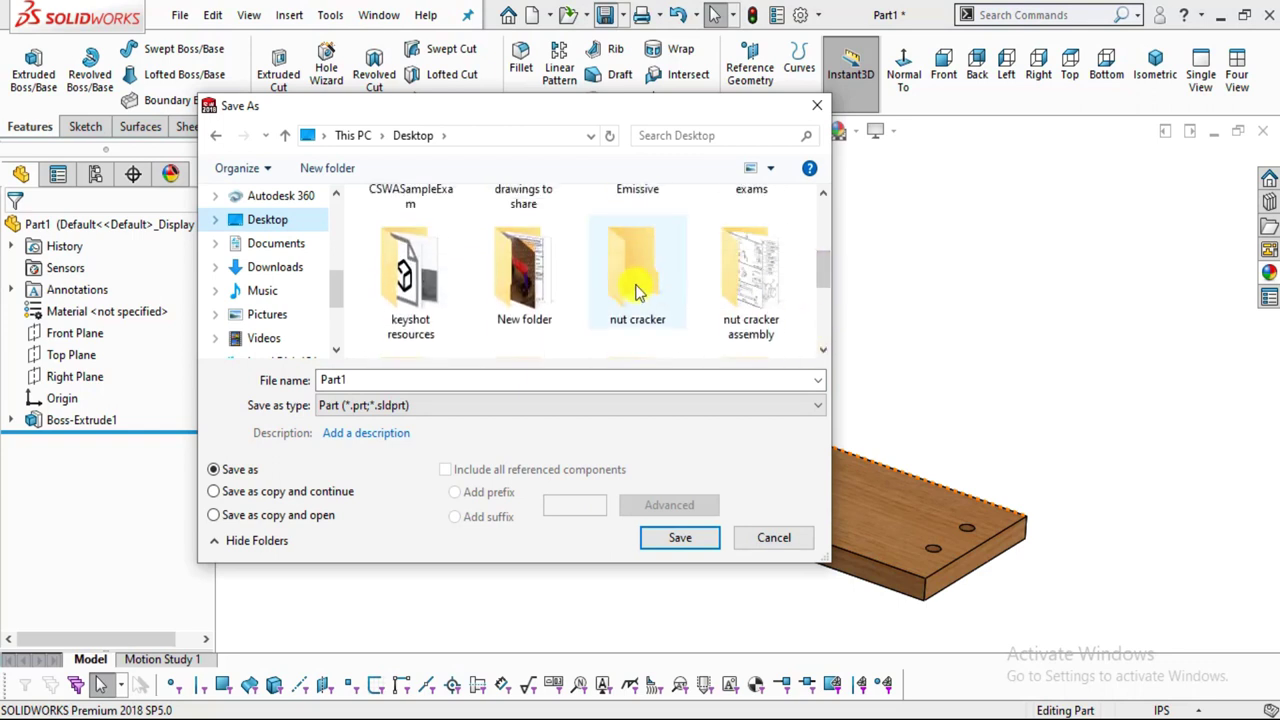
pyautogui.doubleClick(638, 290)
pyautogui.moveTo(371, 374); pyautogui.dragTo(320, 375)
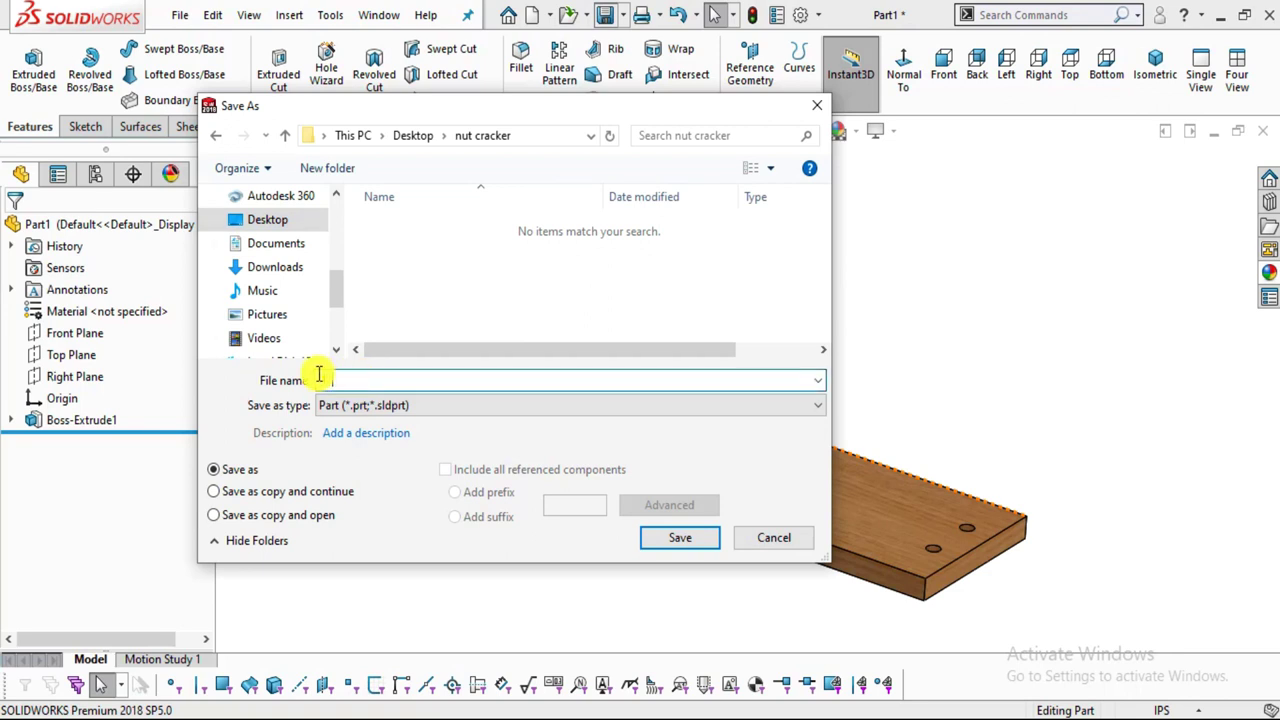
pyautogui.click(678, 537)
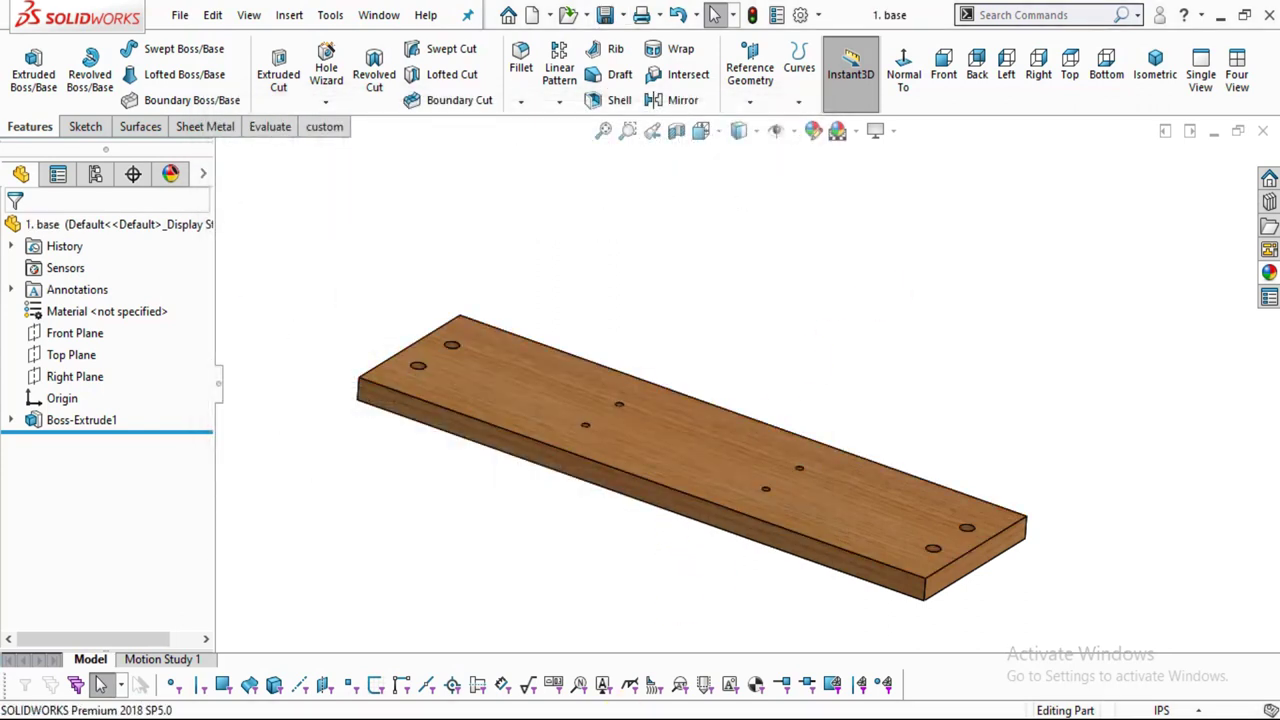
# In the PDF drawing in Foxit Reader, mark the three Cylinder views in red and circle the 3.00 length dimension.
pyautogui.click(622, 716)
pyautogui.scroll(-3, 677, 425)
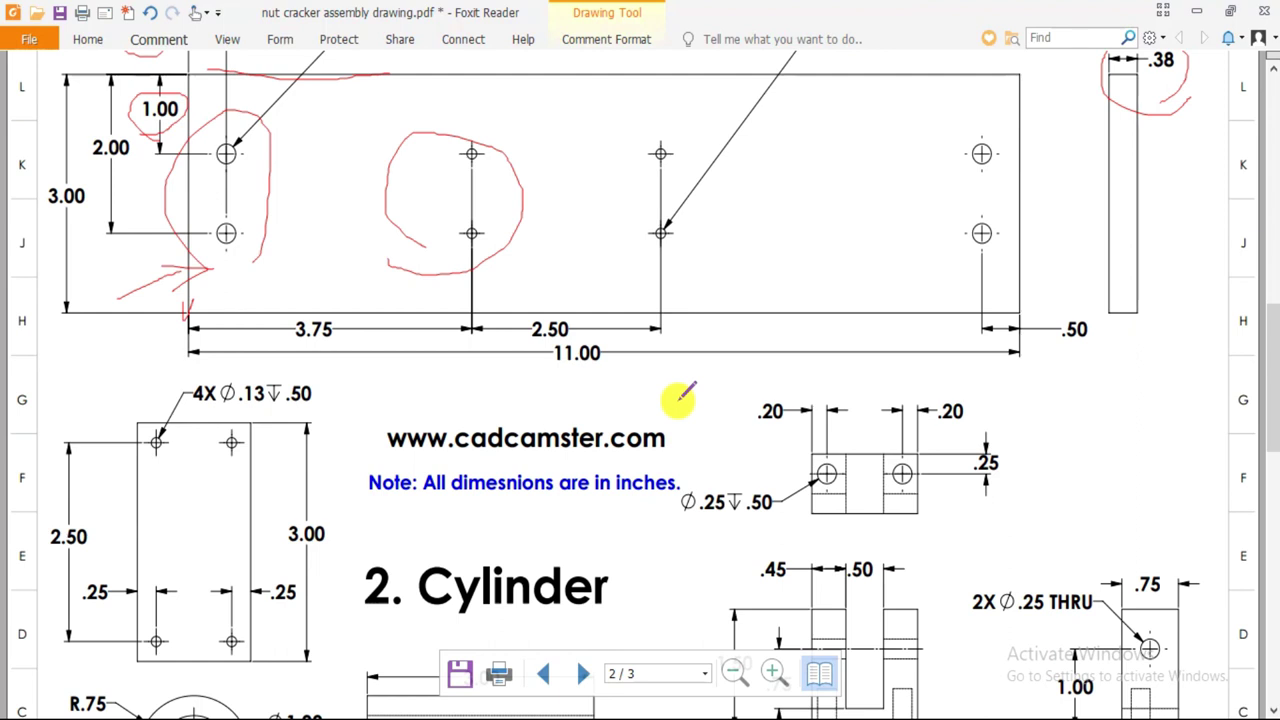
pyautogui.scroll(-3, 679, 399)
pyautogui.scroll(-1, 538, 450)
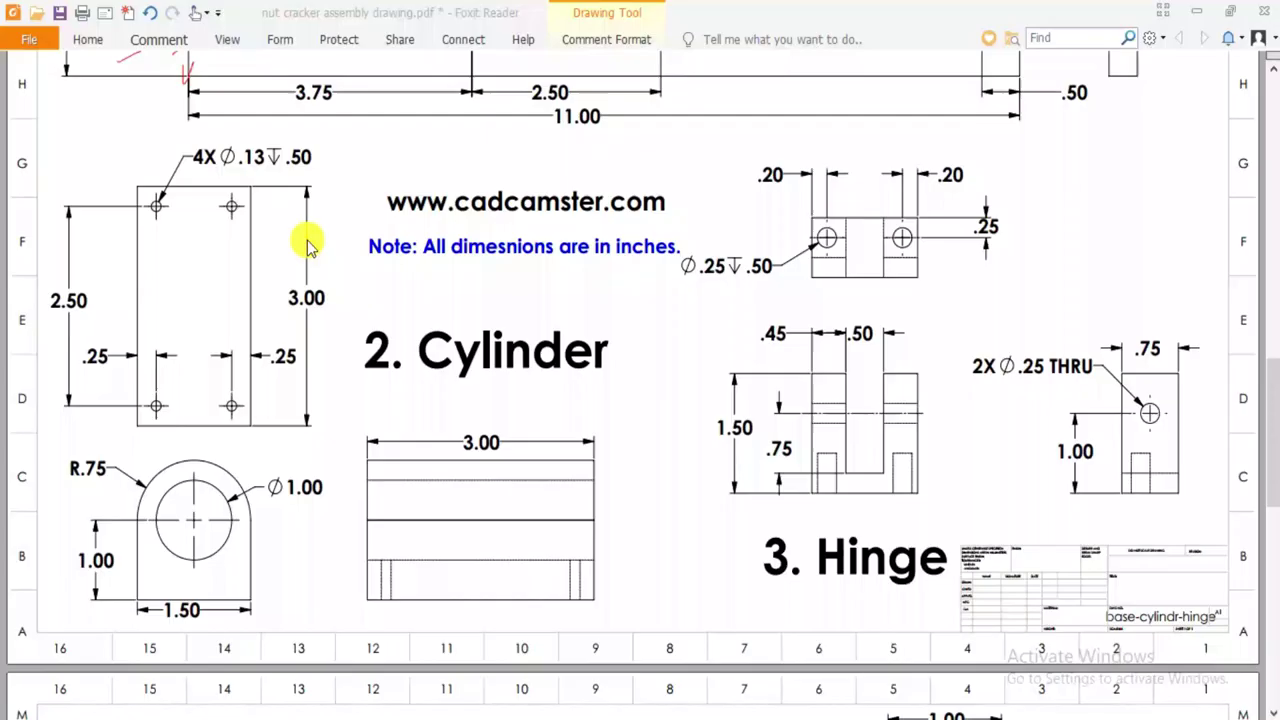
pyautogui.click(308, 246)
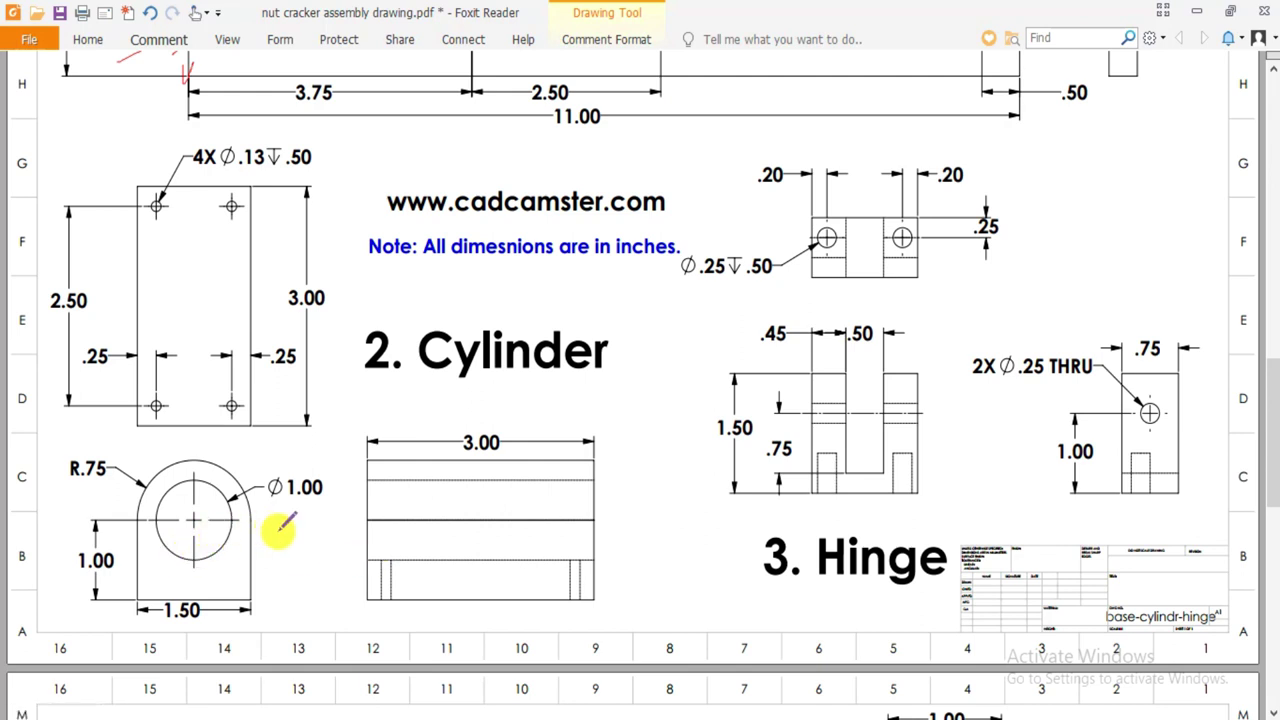
pyautogui.moveTo(276, 531); pyautogui.dragTo(243, 555)
pyautogui.moveTo(348, 508)
pyautogui.mouseDown()
pyautogui.moveTo(375, 468)
pyautogui.moveTo(405, 461)
pyautogui.mouseUp()
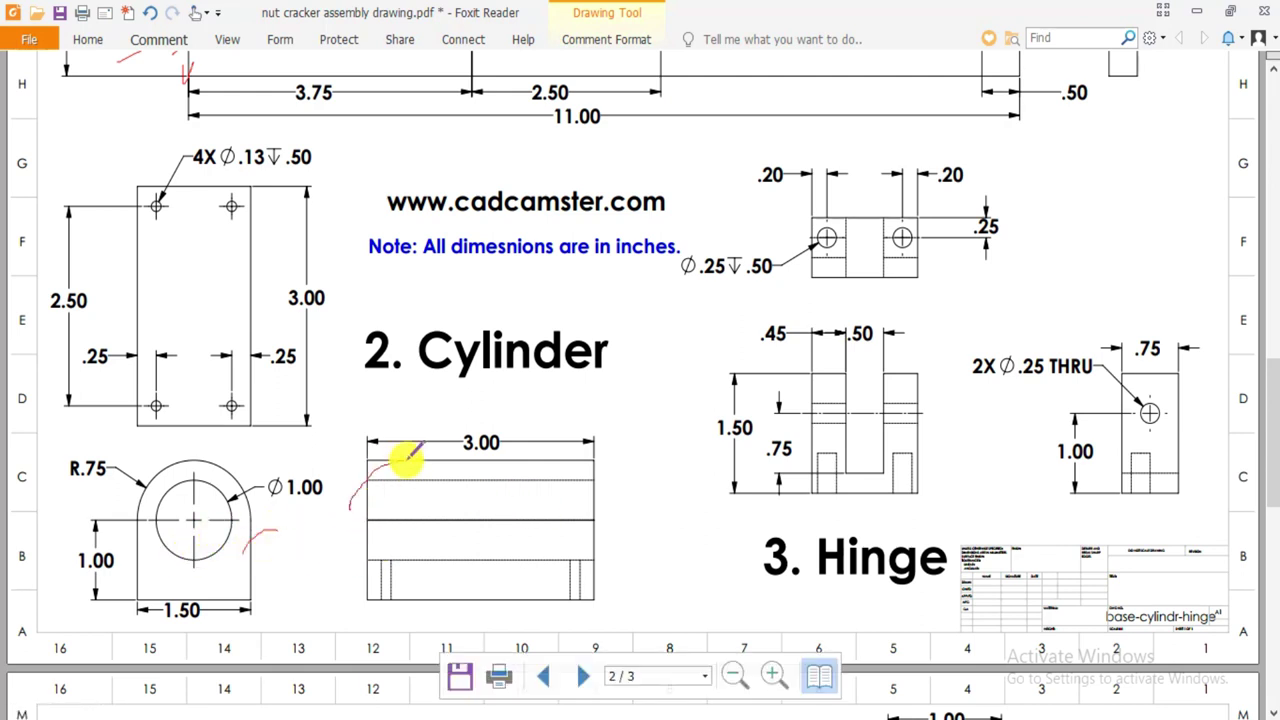
pyautogui.moveTo(341, 193); pyautogui.dragTo(324, 229)
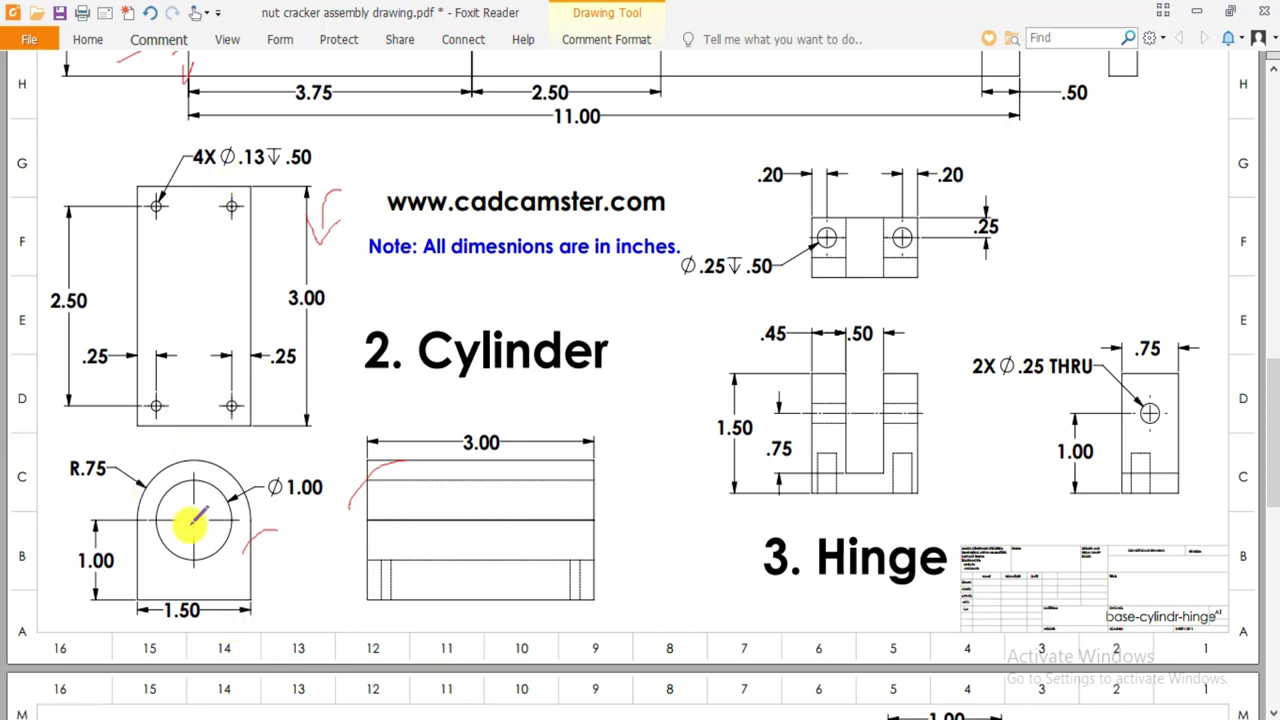
pyautogui.moveTo(520, 440)
pyautogui.mouseDown()
pyautogui.moveTo(456, 396)
pyautogui.moveTo(416, 440)
pyautogui.moveTo(484, 480)
pyautogui.moveTo(527, 452)
pyautogui.mouseUp()
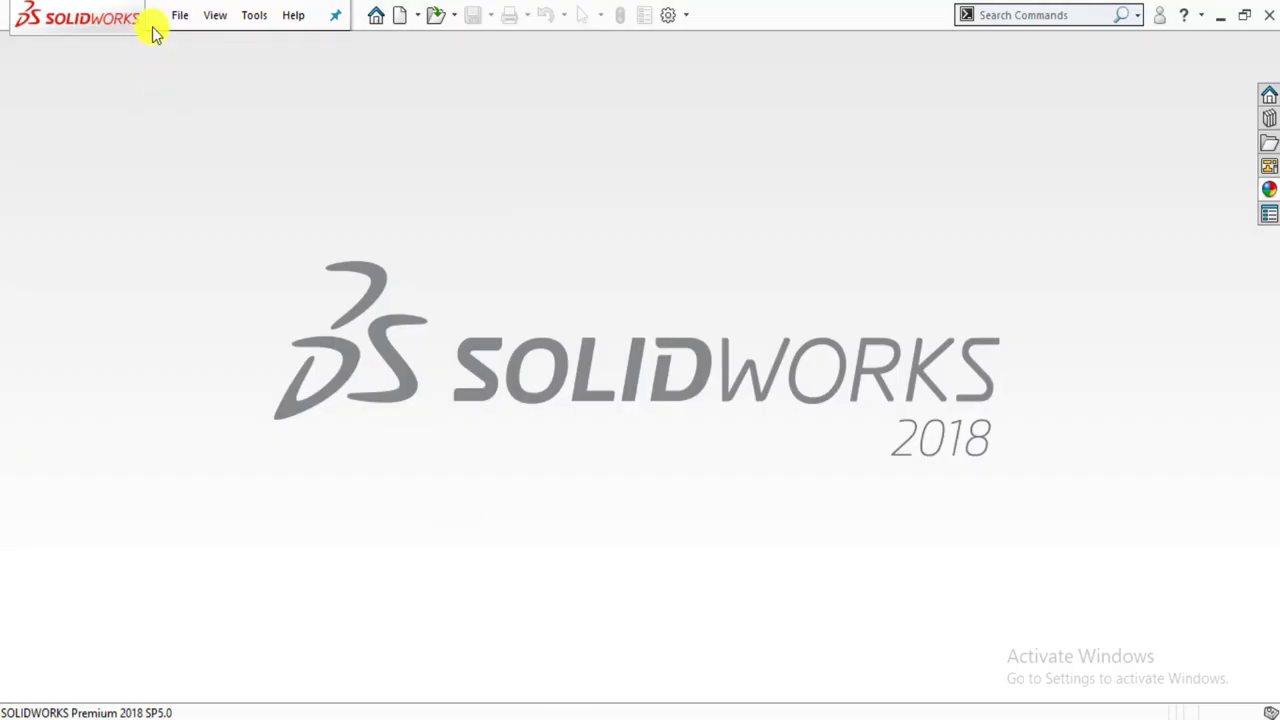
# Create a new part document in SOLIDWORKS.
pyautogui.click(178, 17)
pyautogui.click(190, 46)
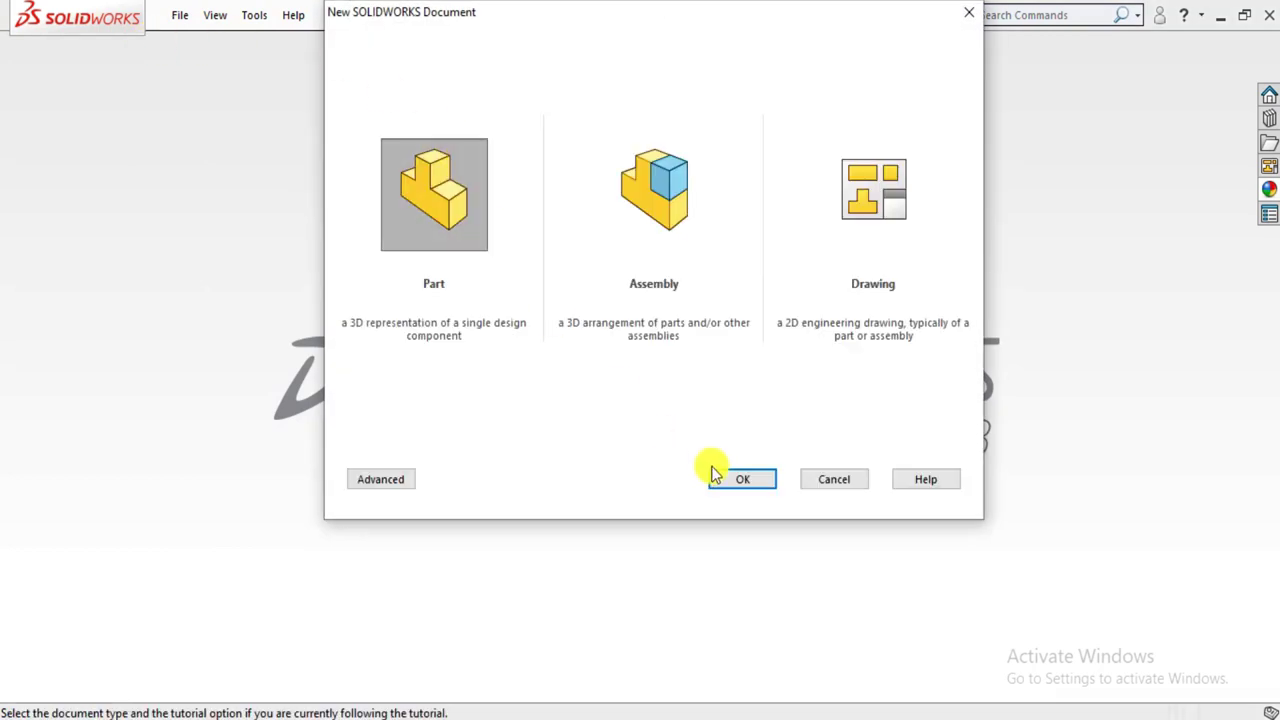
pyautogui.click(742, 480)
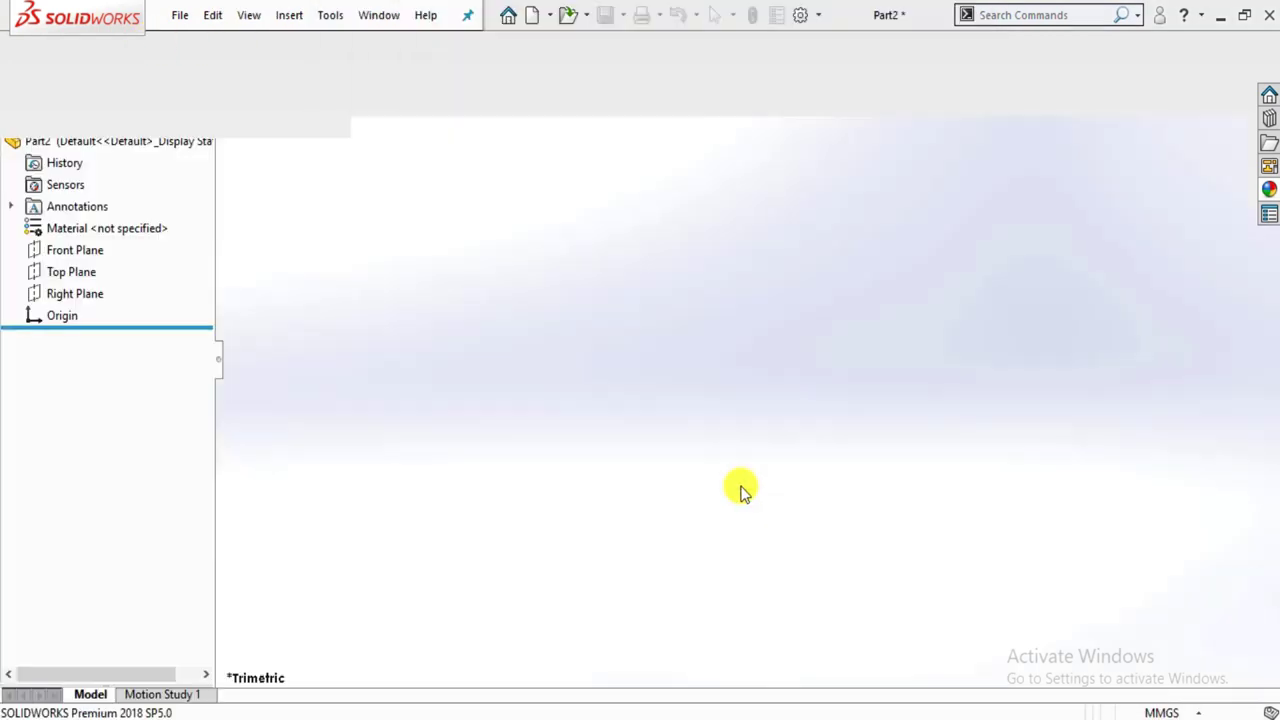
# Set the new part's scene to Plain White and its unit system to IPS (inch, pound, second).
pyautogui.click(872, 133)
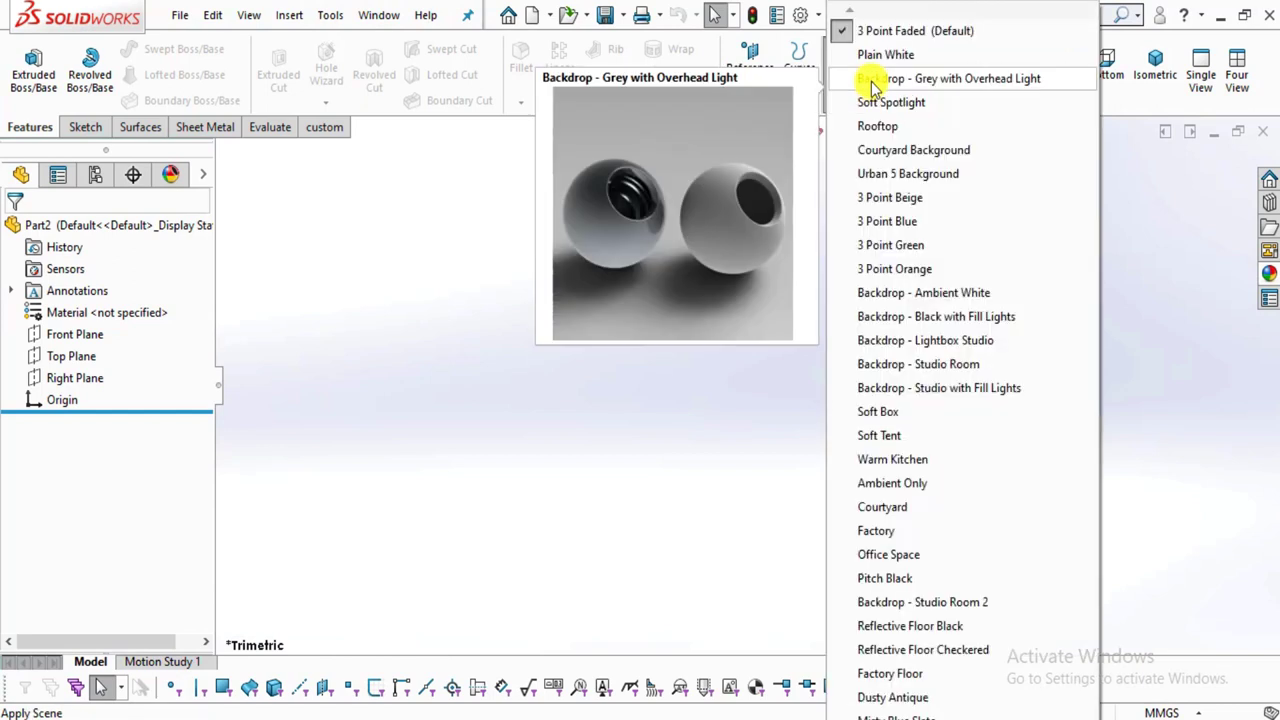
pyautogui.click(872, 54)
pyautogui.click(1146, 710)
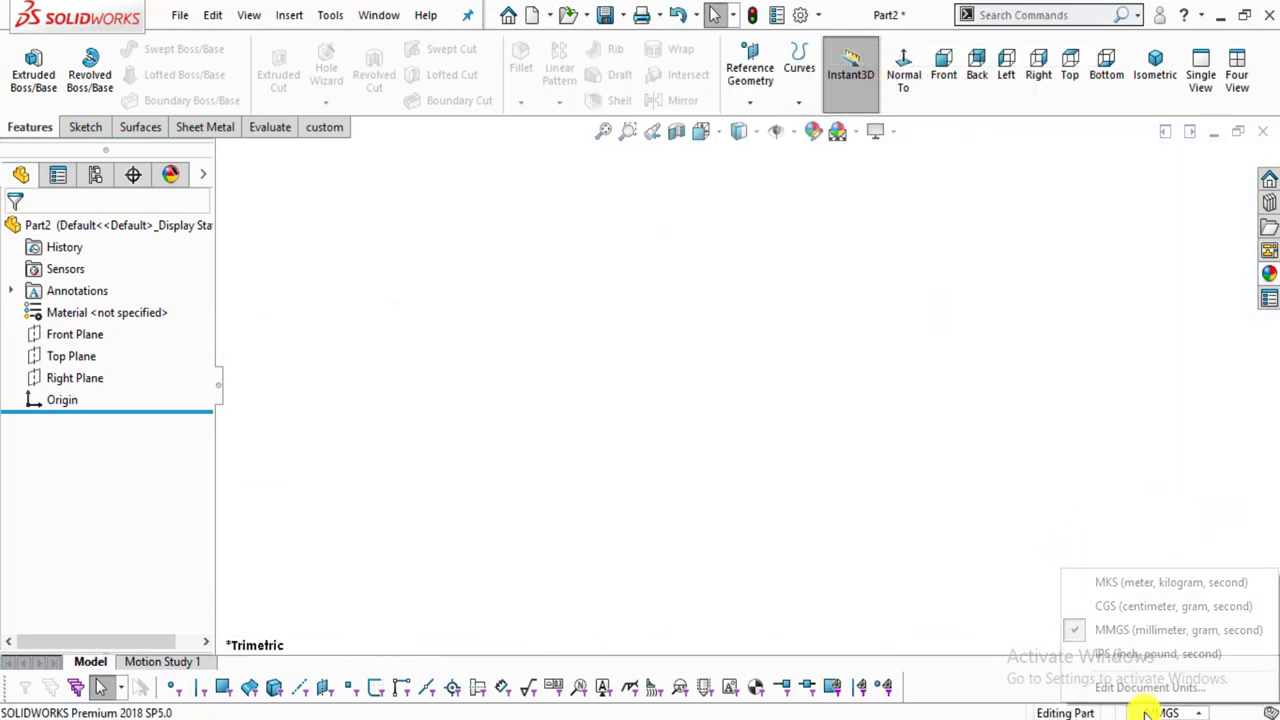
pyautogui.click(1150, 656)
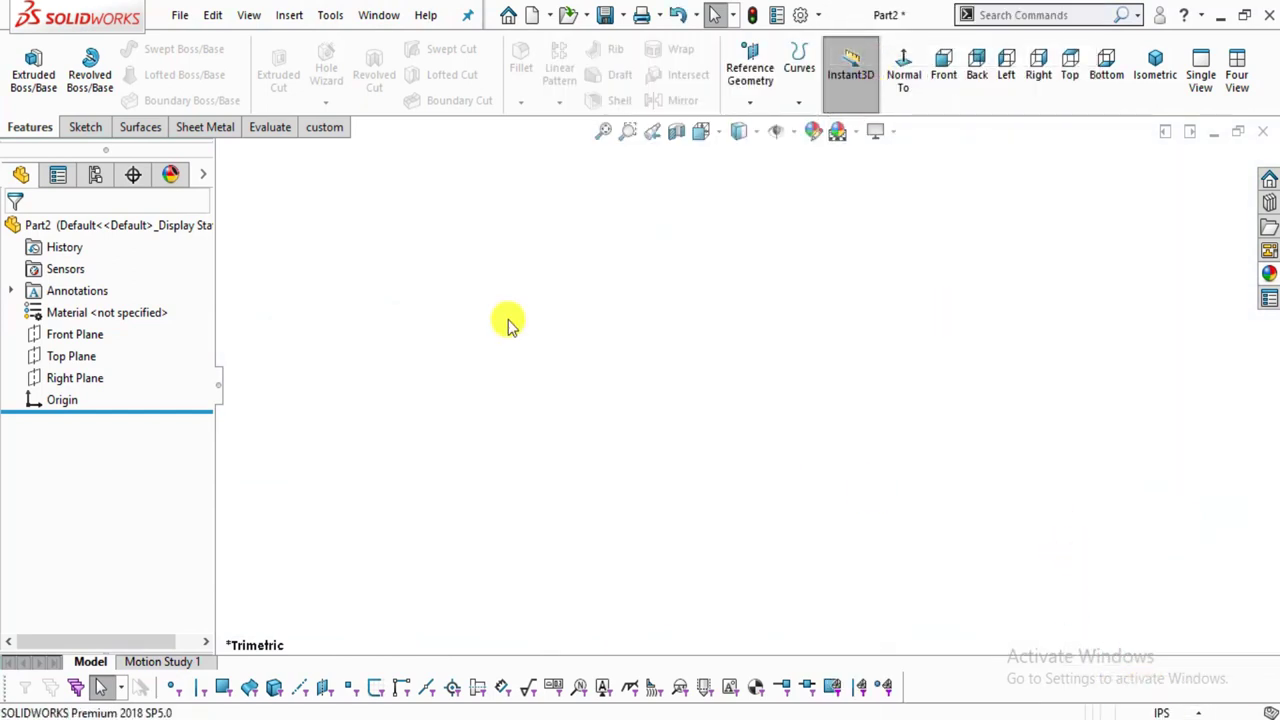
# Start a sketch on the Front Plane and draw two concentric circles at the origin, the outer about 4.77 in diameter.
pyautogui.click(82, 126)
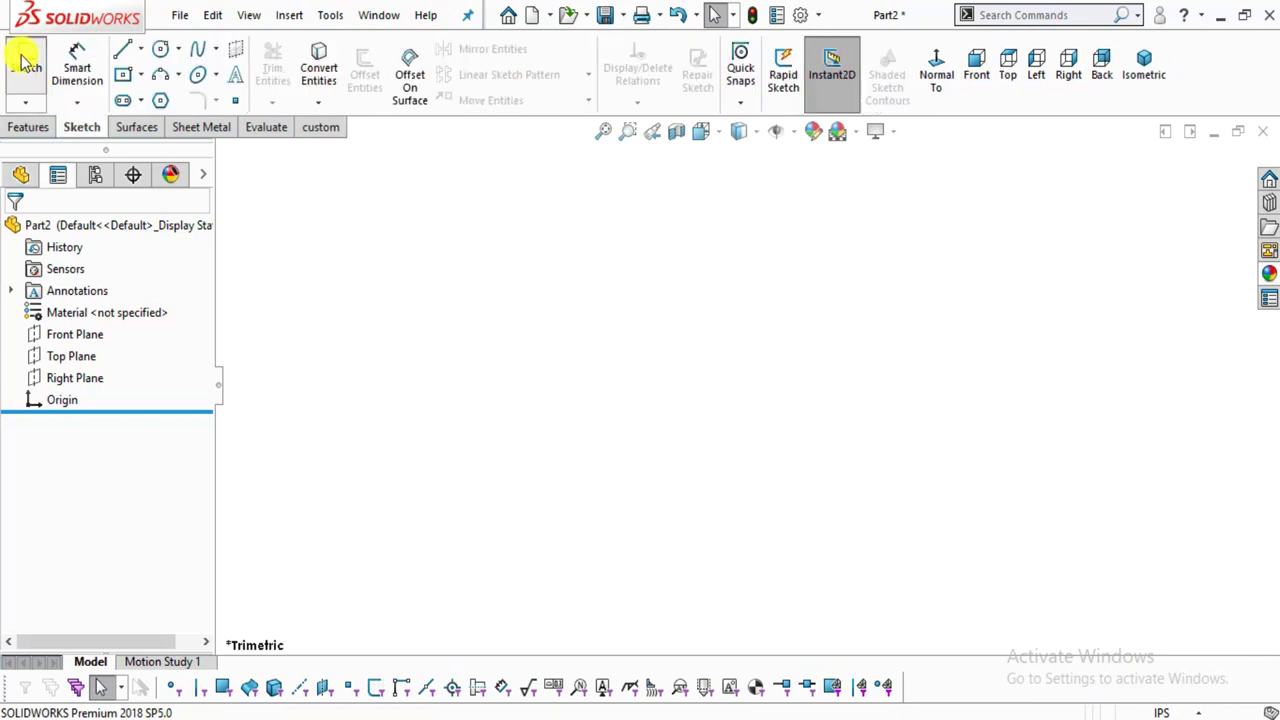
pyautogui.click(28, 66)
pyautogui.click(563, 237)
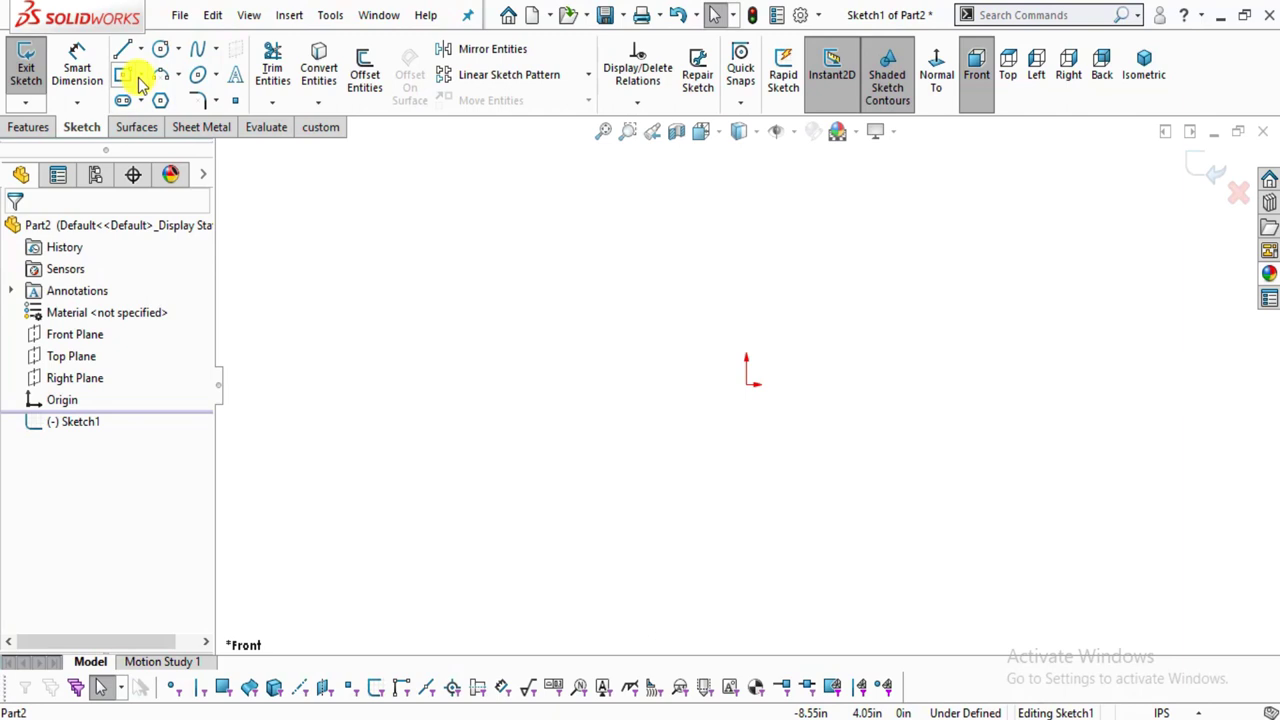
pyautogui.click(160, 49)
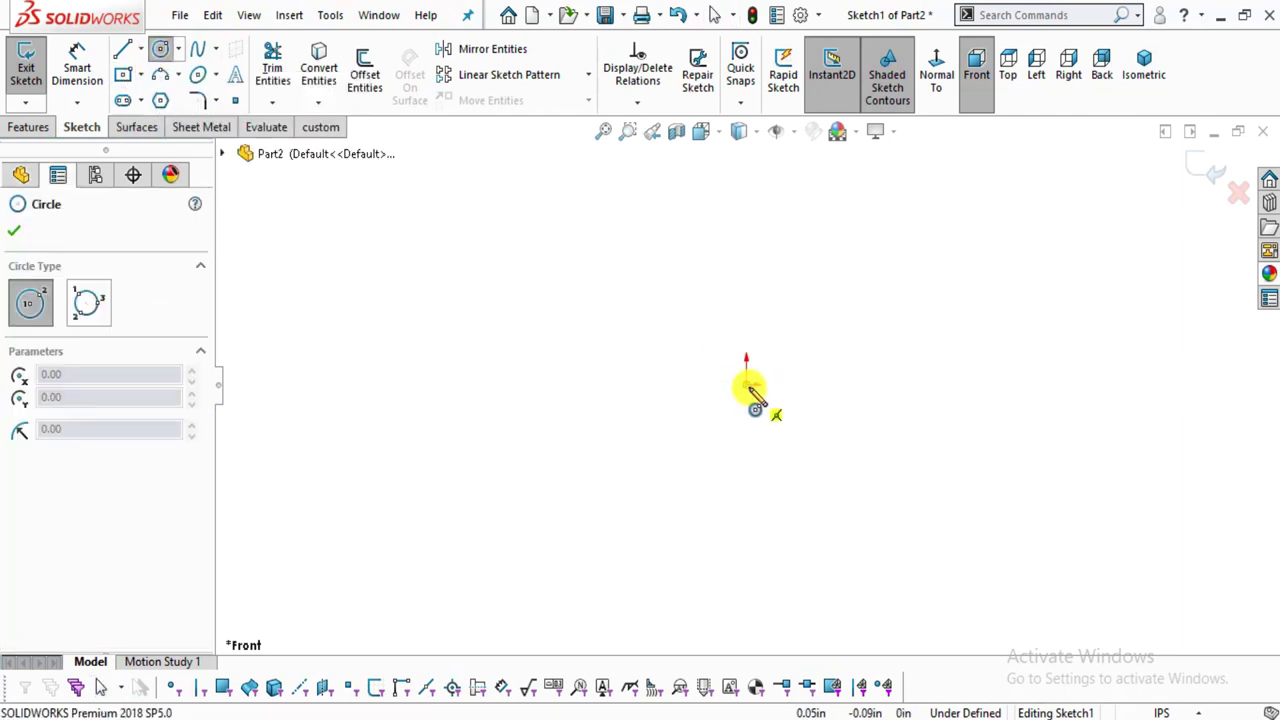
pyautogui.click(746, 385)
pyautogui.click(866, 437)
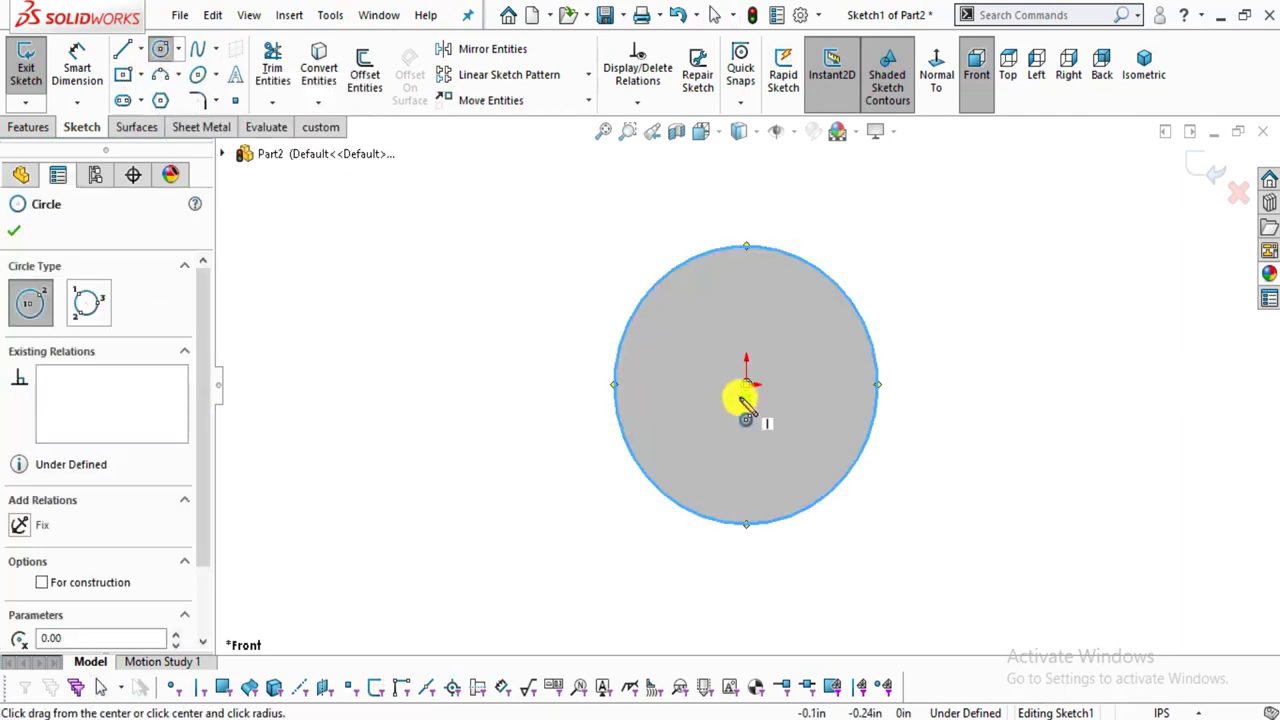
pyautogui.click(746, 386)
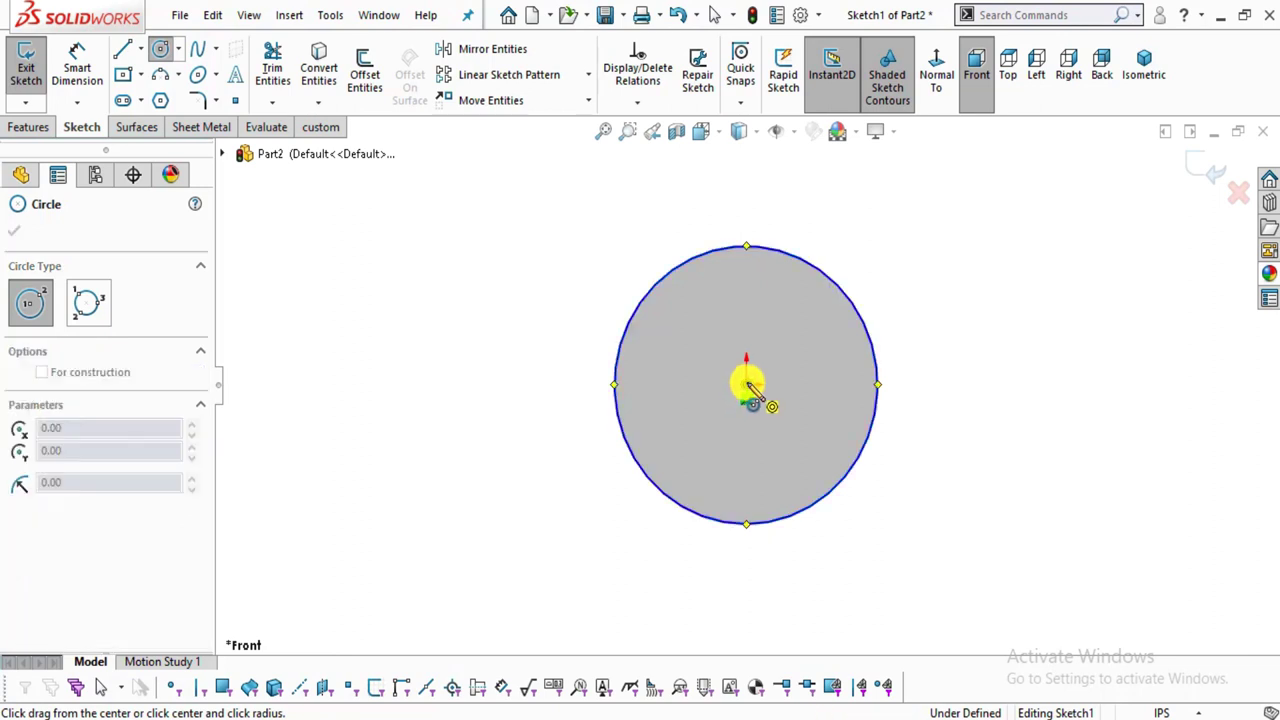
pyautogui.click(835, 425)
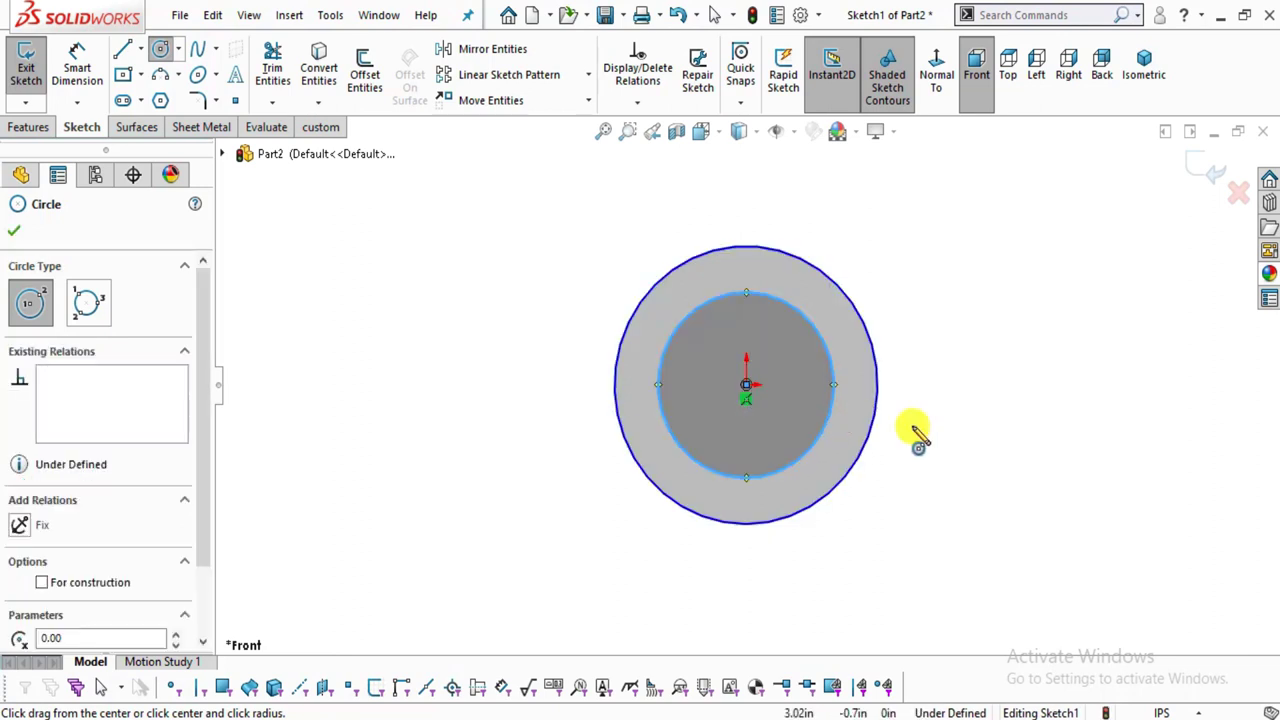
pyautogui.press('Escape')
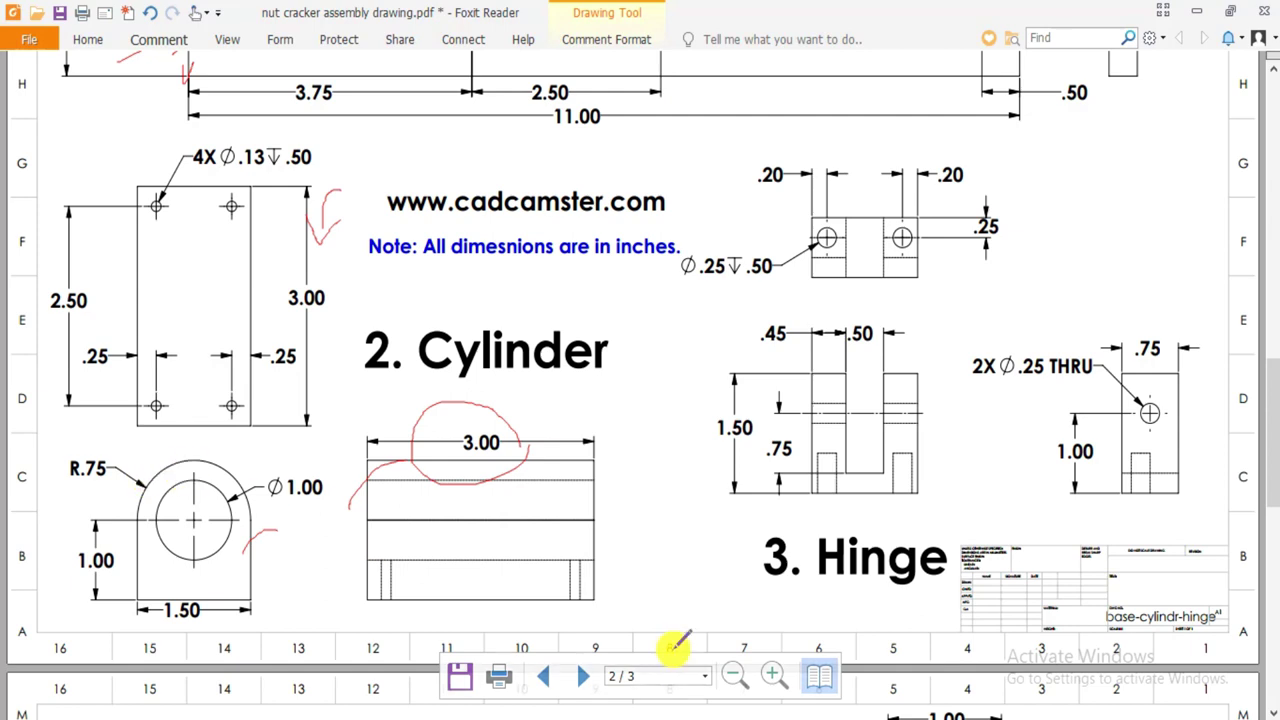
# Back in SOLIDWORKS, dimension the outer circle's diameter as 0.75*2 (1.50 in).
pyautogui.hotkey('alt', 'Tab')
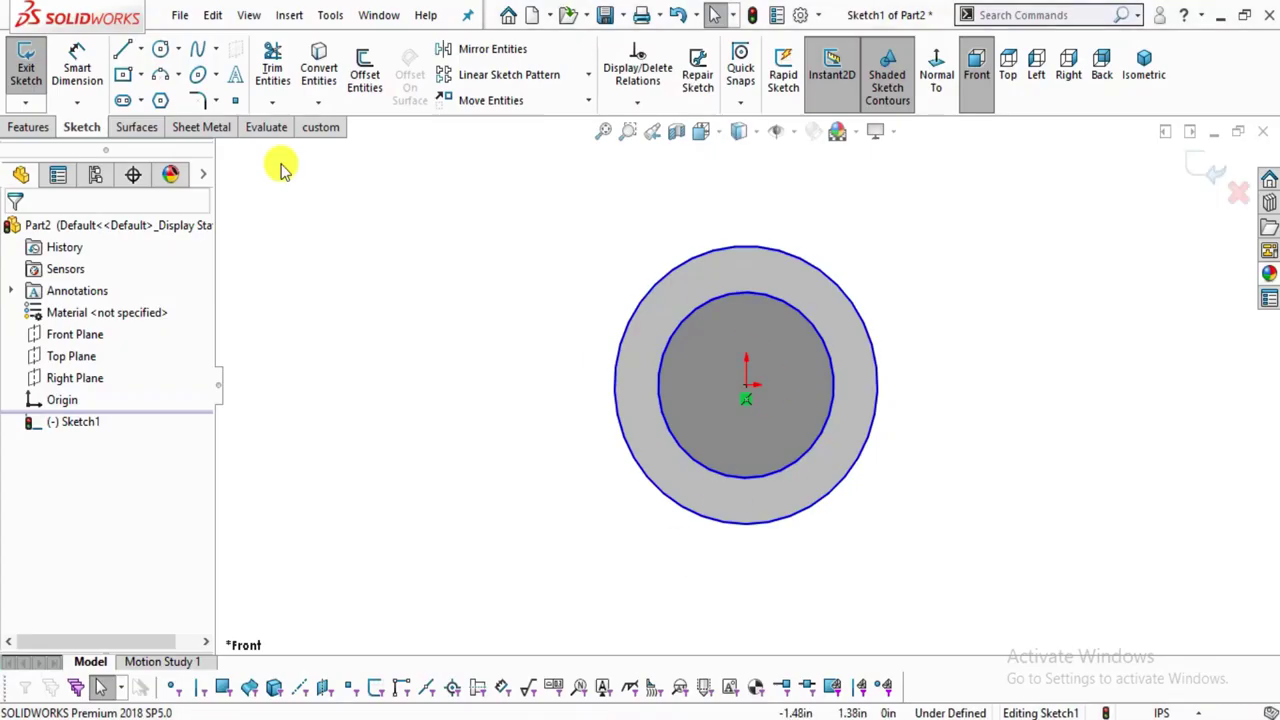
pyautogui.click(77, 68)
pyautogui.click(773, 257)
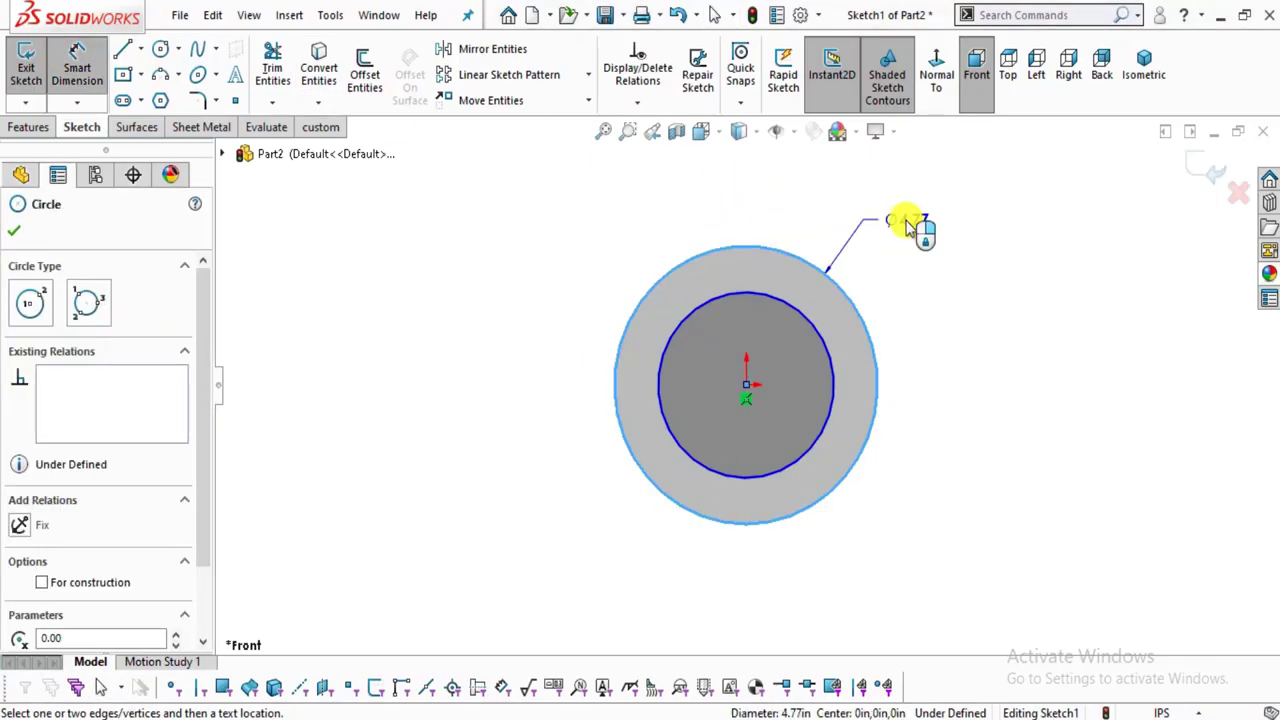
pyautogui.click(908, 229)
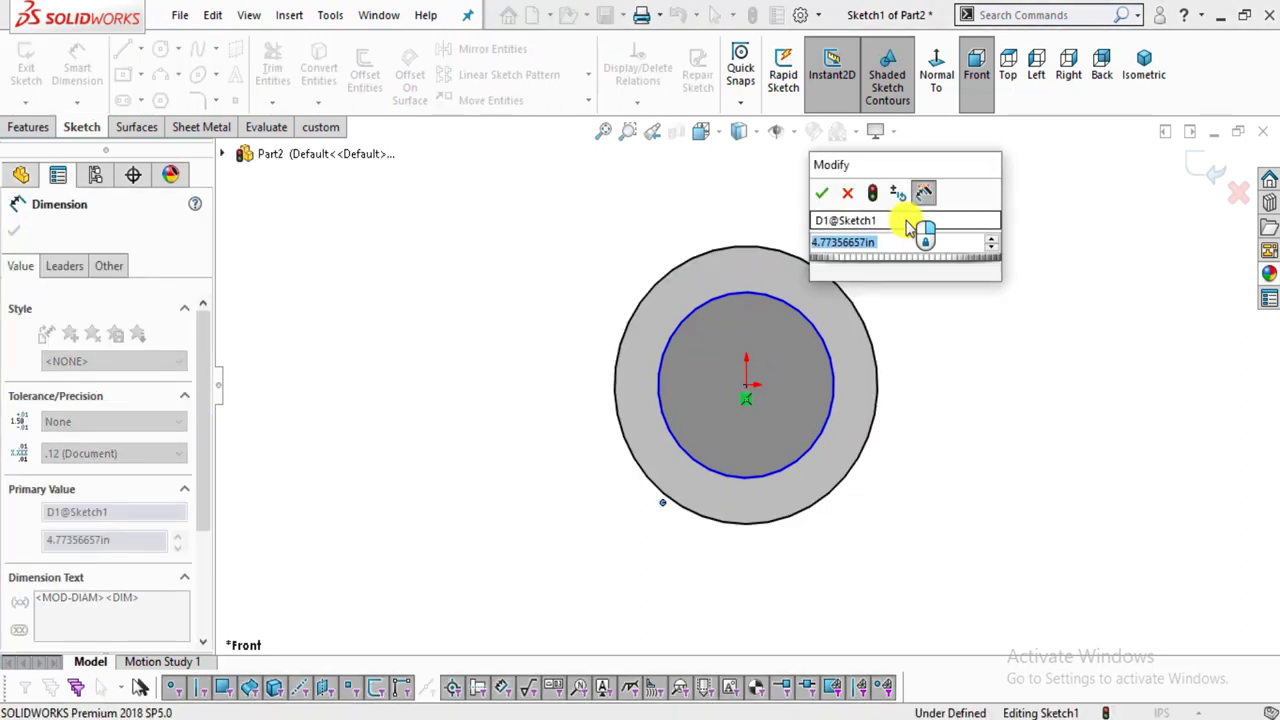
pyautogui.write('0.75*2')
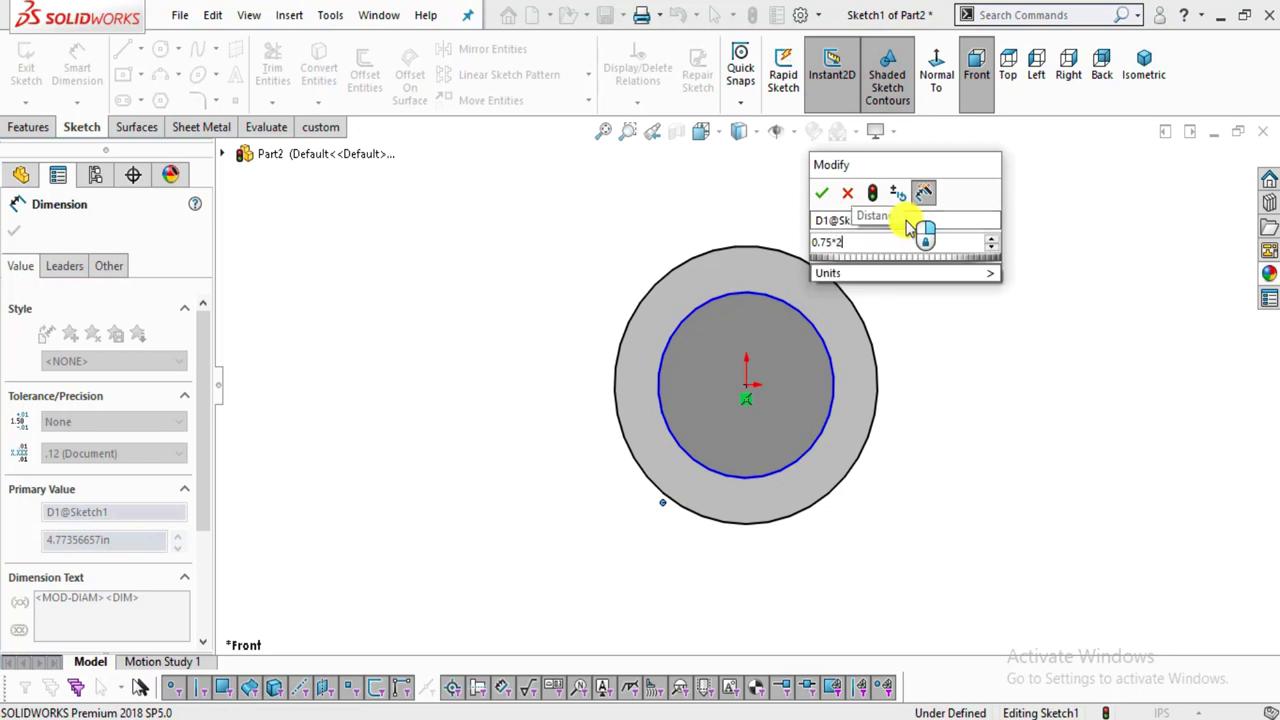
pyautogui.press('Return')
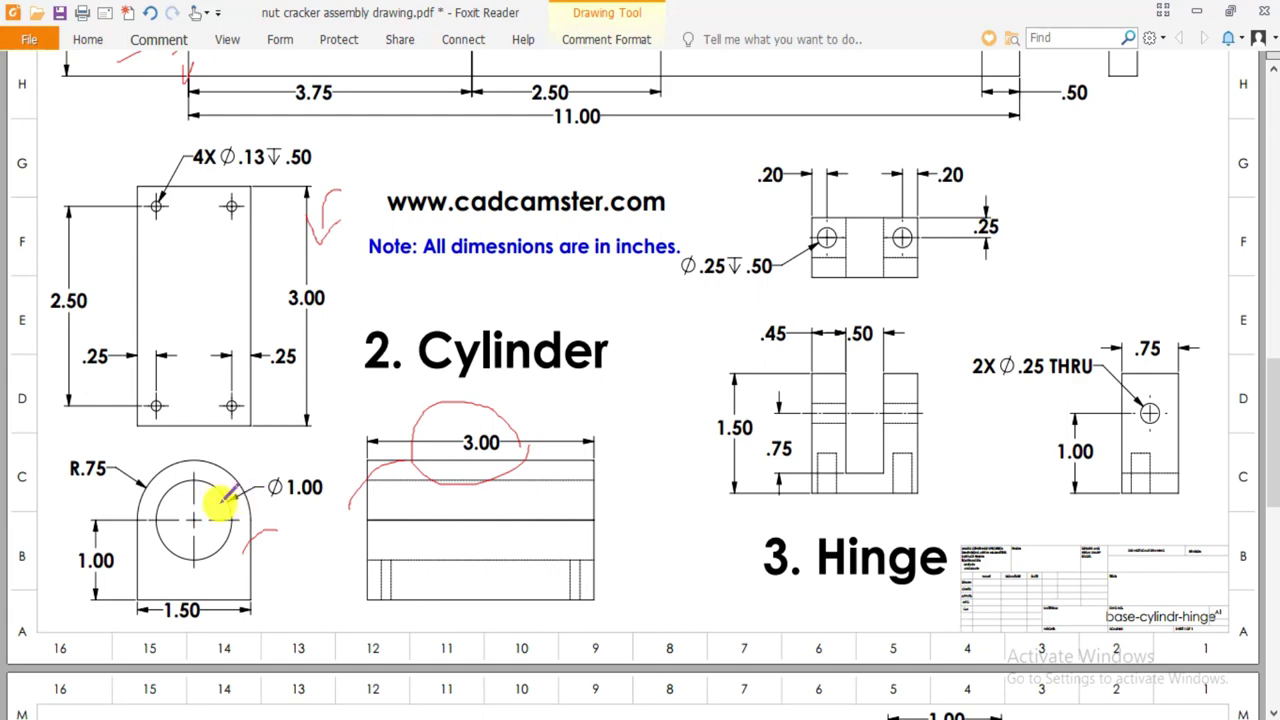
# Dimension the inner circle's diameter as 1 in.
pyautogui.moveTo(652, 706)
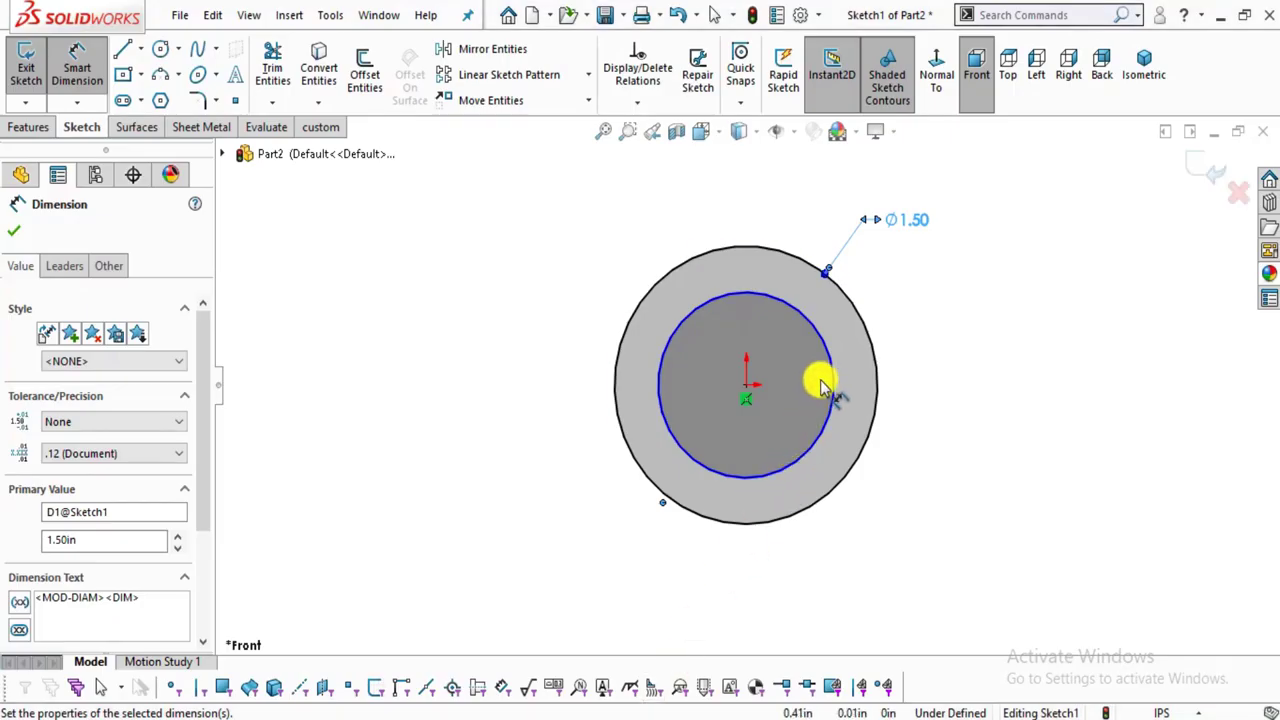
pyautogui.click(829, 372)
pyautogui.click(980, 318)
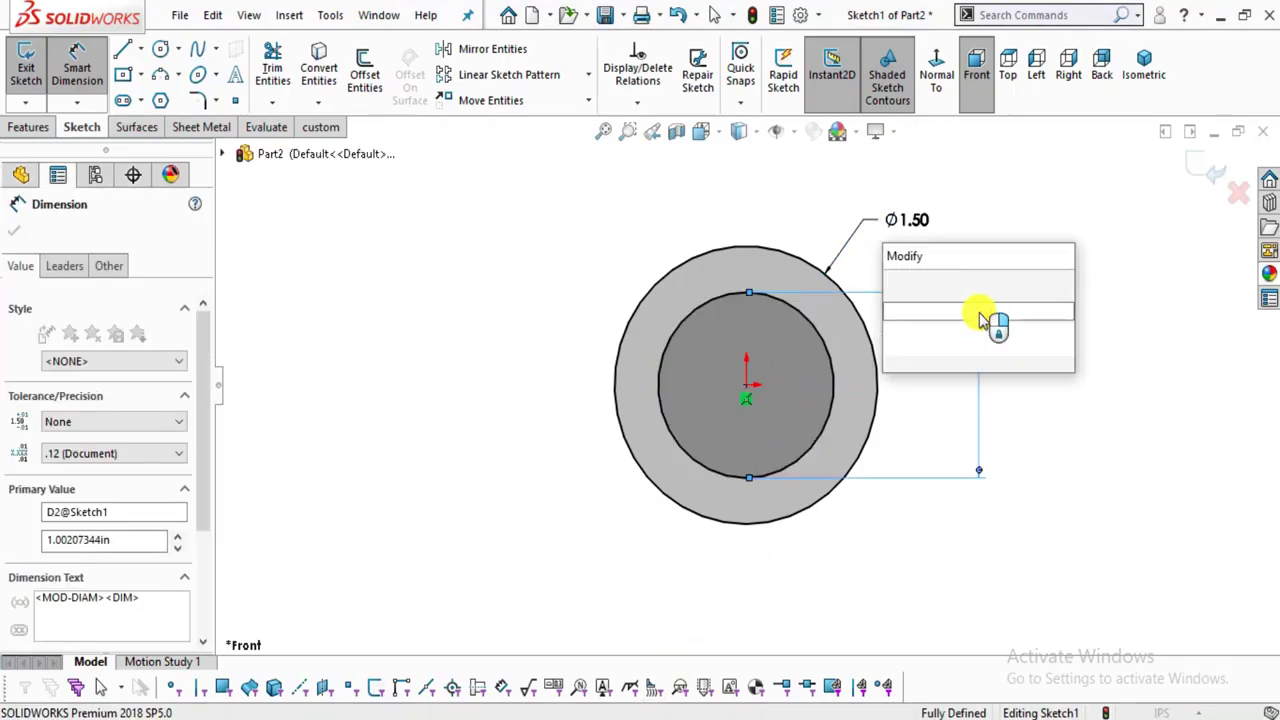
pyautogui.write('1')
pyautogui.press('Return')
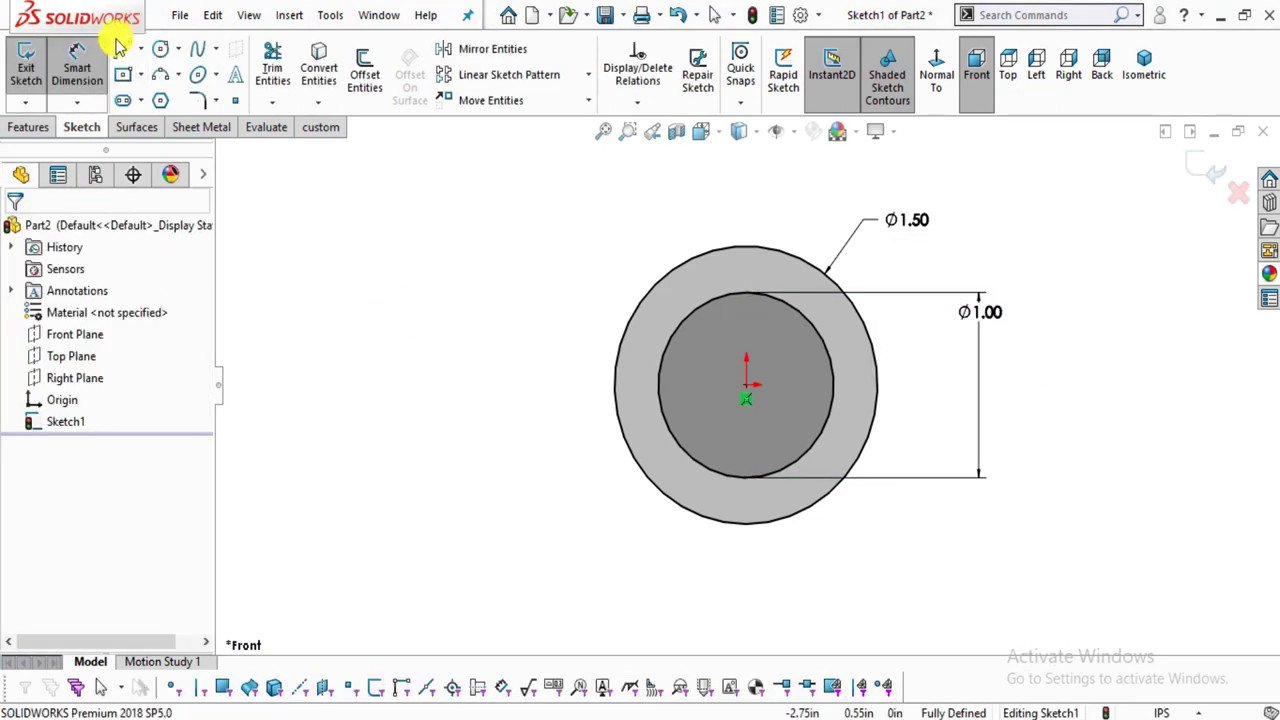
# Draw three connected lines from the outer circle's left quadrant down about 1.39 in, across, and up to its right quadrant.
pyautogui.press('l')
pyautogui.scroll(-3, 780, 505)
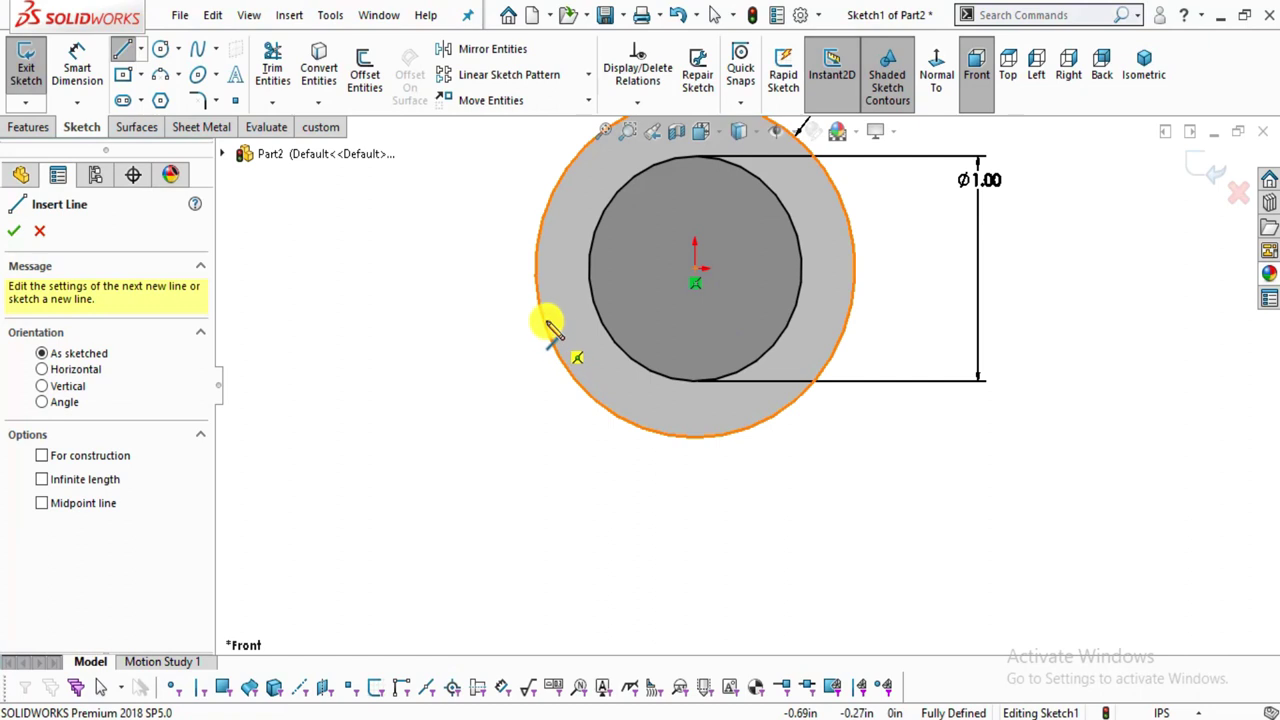
pyautogui.click(535, 268)
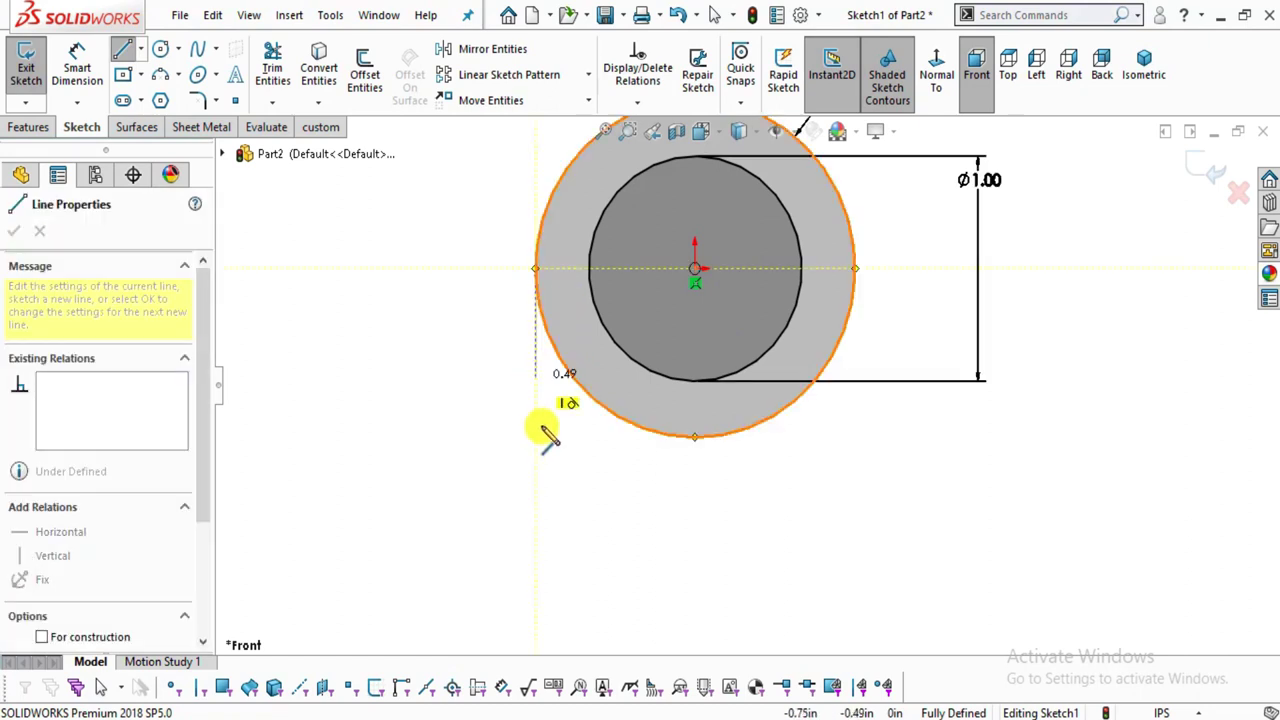
pyautogui.click(535, 582)
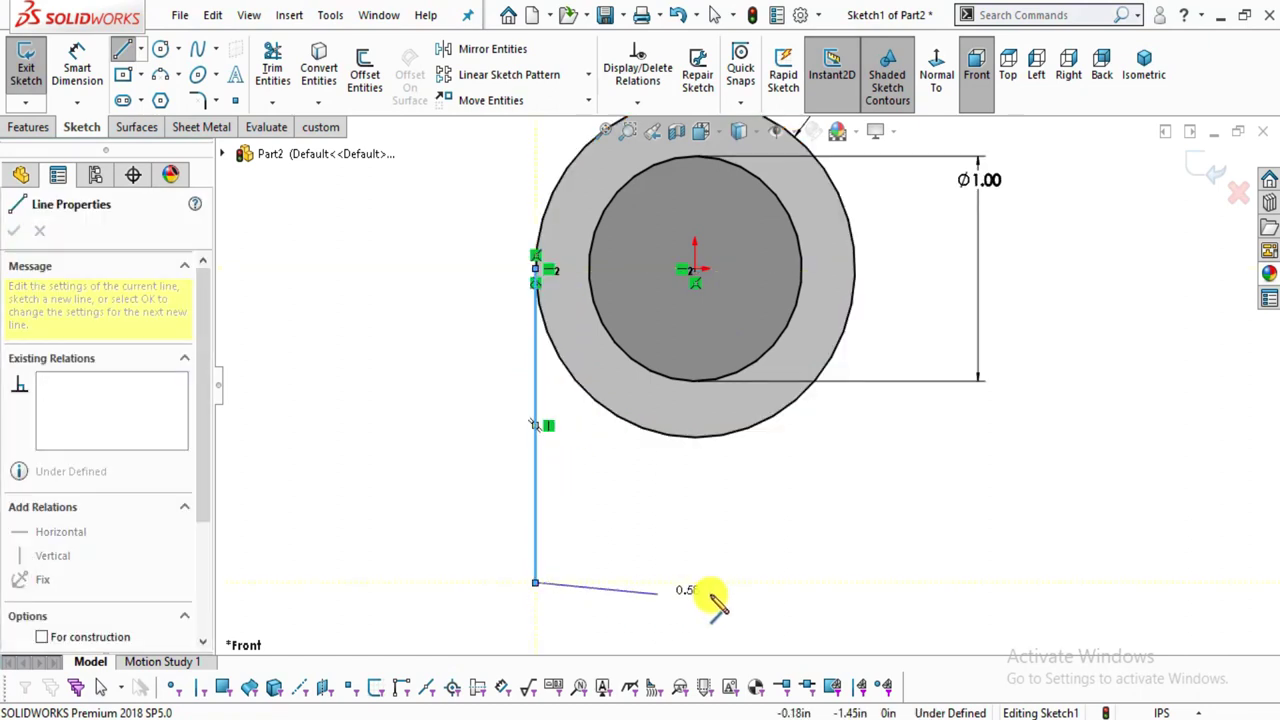
pyautogui.click(855, 582)
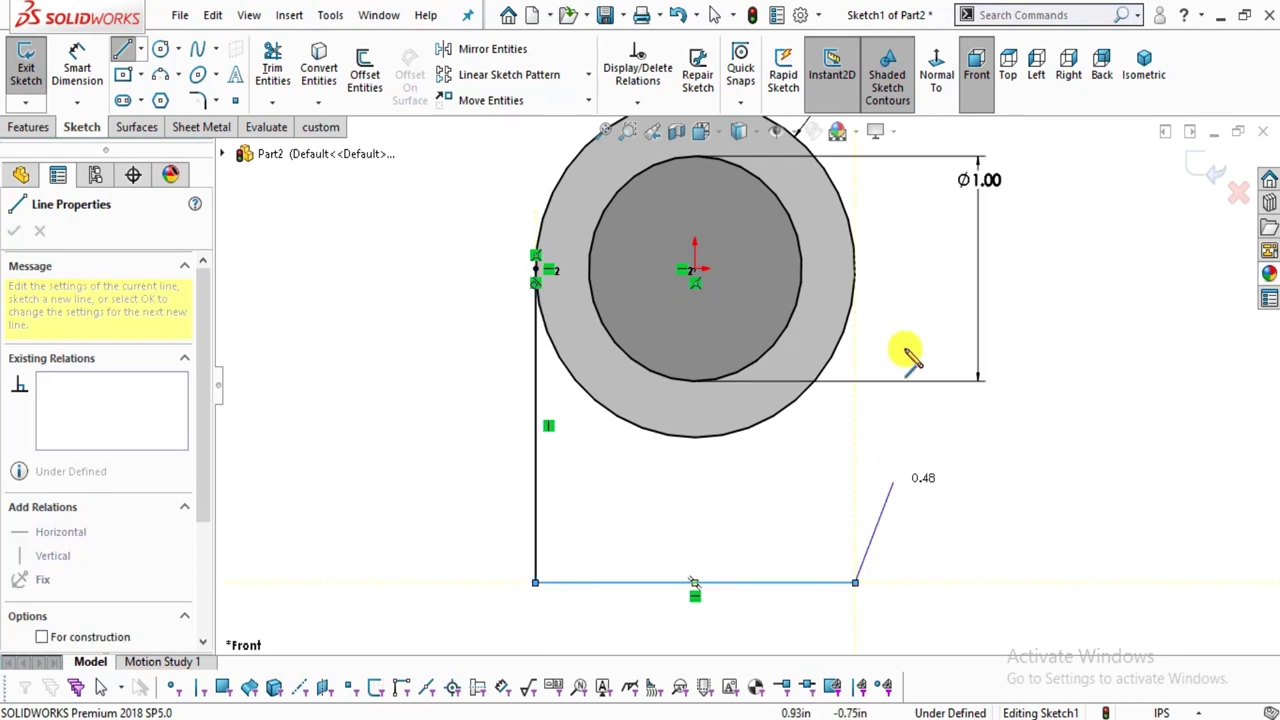
pyautogui.click(855, 270)
pyautogui.press('Escape')
pyautogui.press('f')
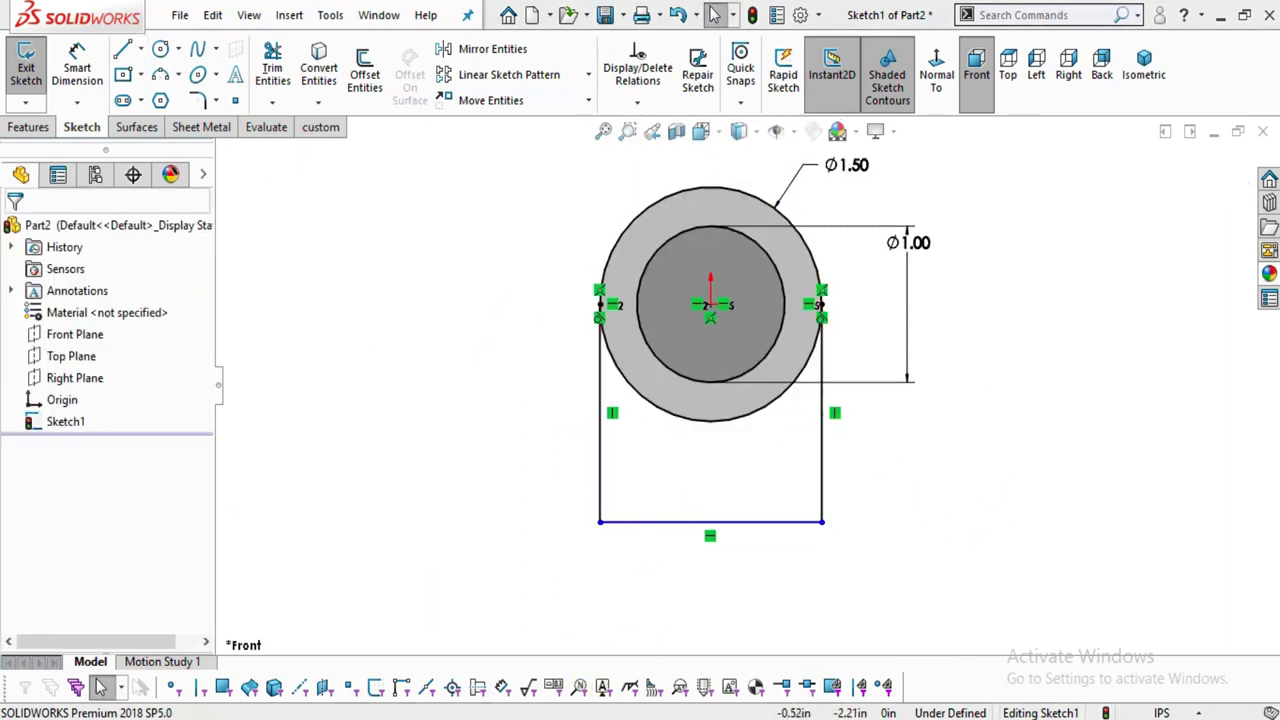
# Switch to the PDF drawing in Foxit Reader and mark the lower part of the Cylinder's front view near its 1.00 height.
pyautogui.hotkey('alt', 'Tab')
pyautogui.moveTo(97, 527)
pyautogui.mouseDown()
pyautogui.moveTo(123, 545)
pyautogui.moveTo(118, 590)
pyautogui.moveTo(178, 632)
pyautogui.mouseUp()
pyautogui.moveTo(190, 585); pyautogui.dragTo(160, 594)
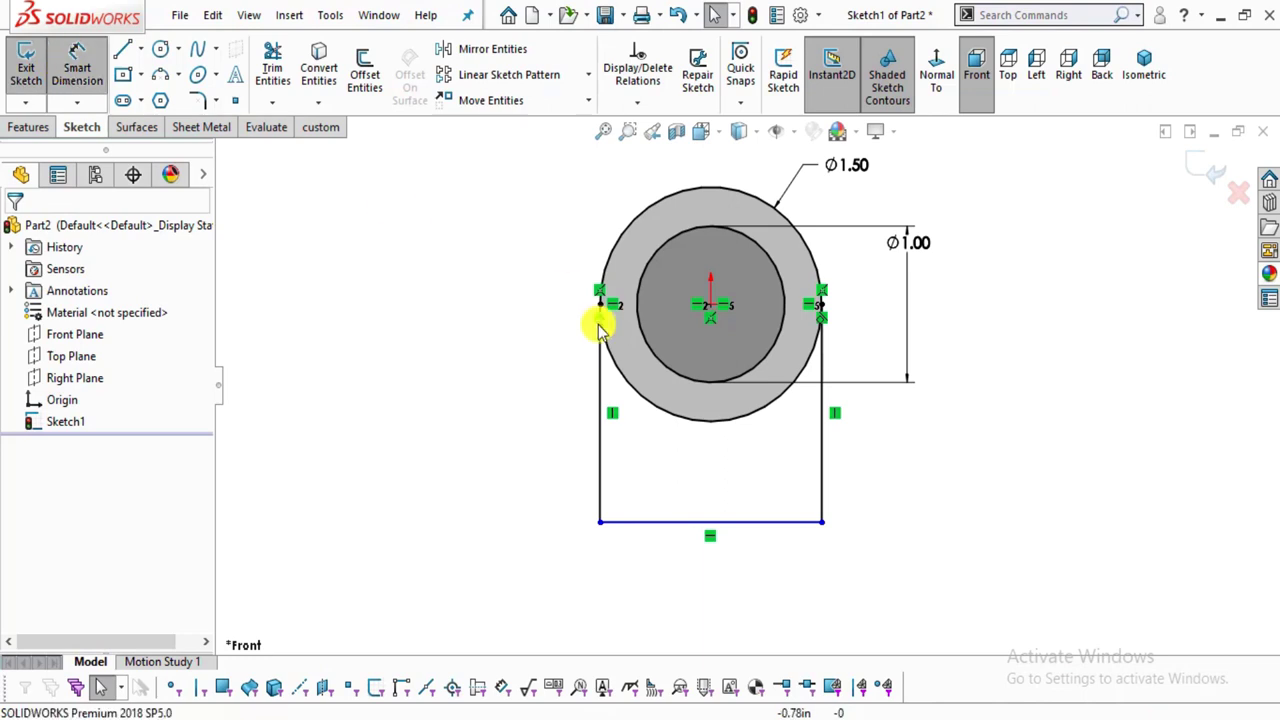
# In the SOLIDWORKS sketch, dimension the left vertical line's length as 1 in.
pyautogui.click(600, 365)
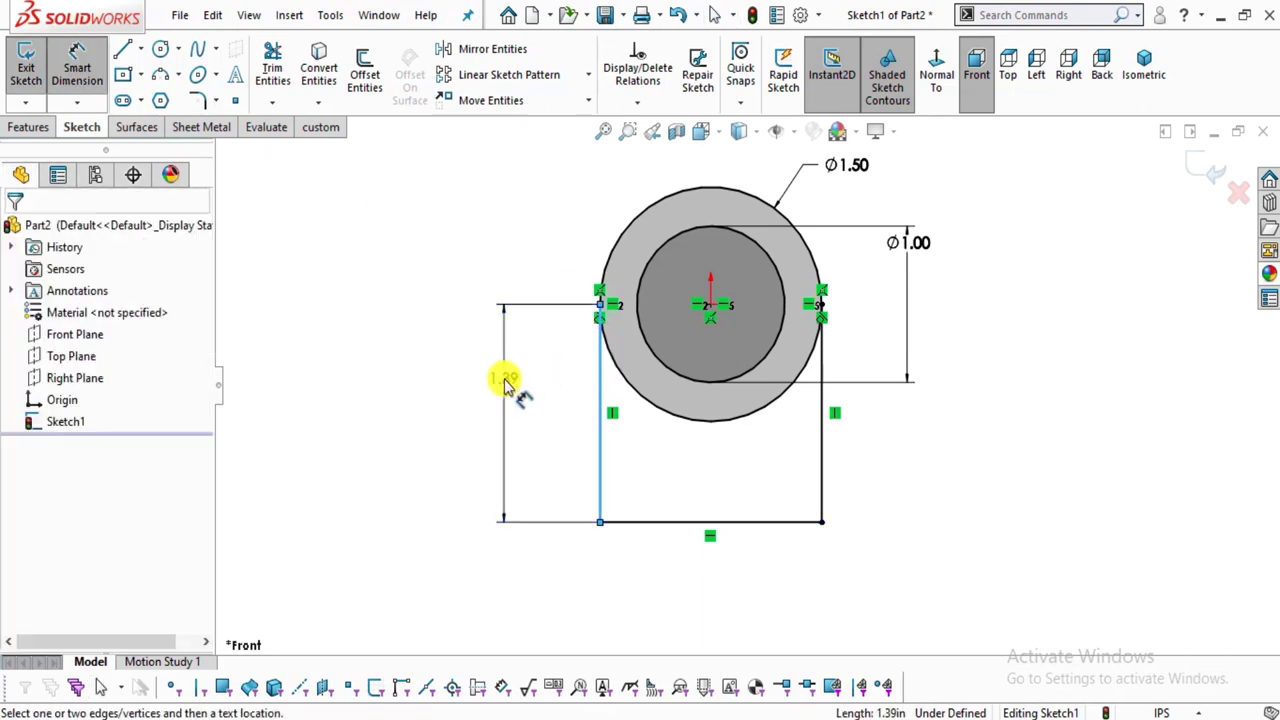
pyautogui.click(503, 375)
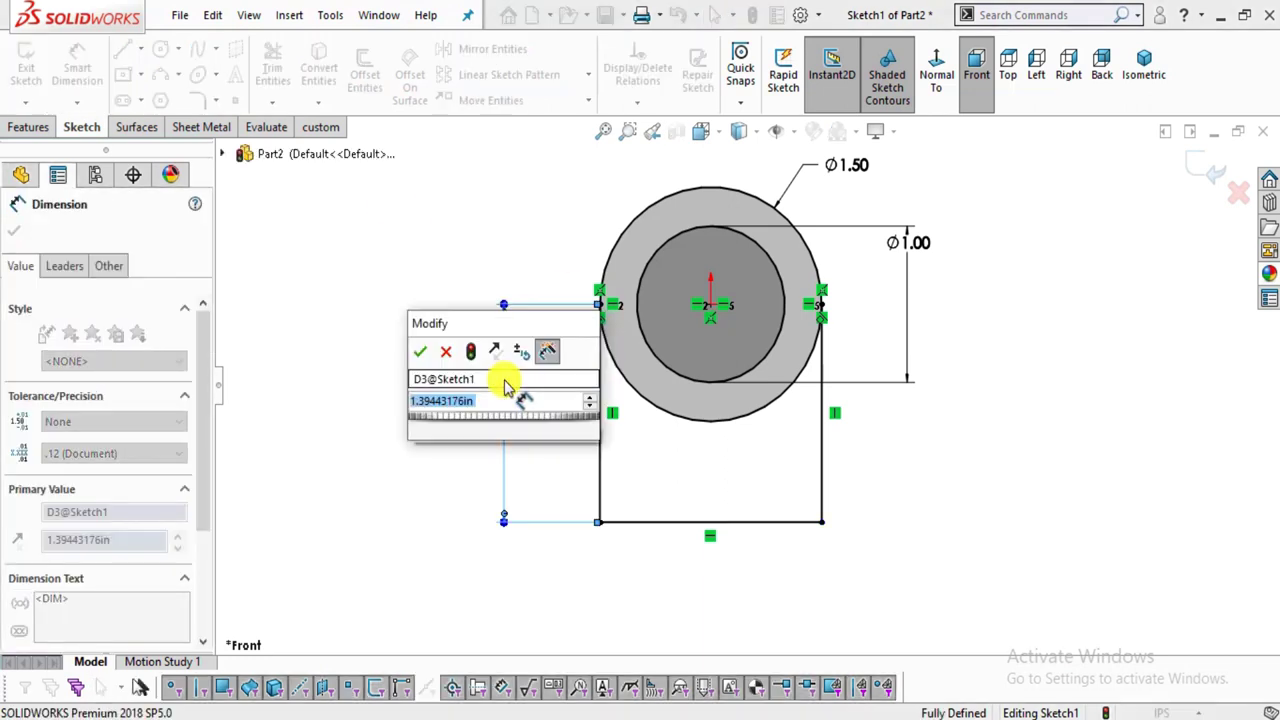
pyautogui.write('1')
pyautogui.press('Return')
pyautogui.click(400, 423)
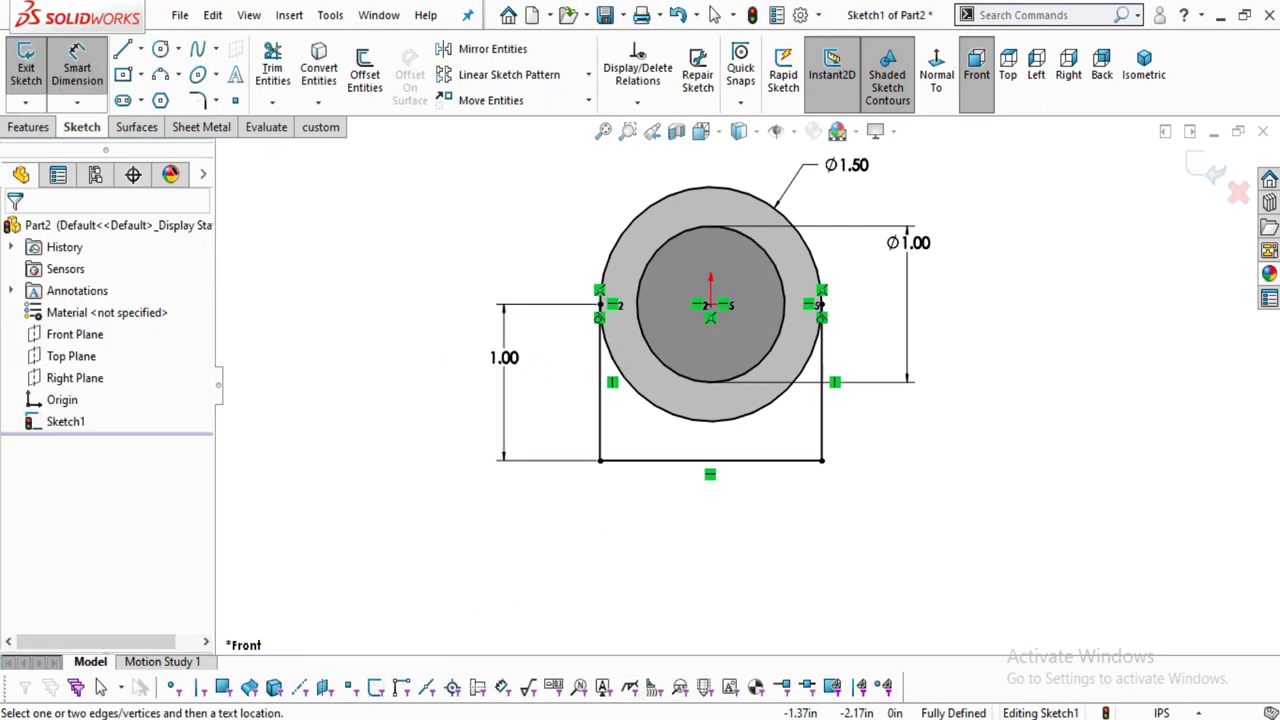
# Trim away the outer circle's lower arc between the two vertical lines, using Power trim.
pyautogui.hotkey('alt', 'Tab')
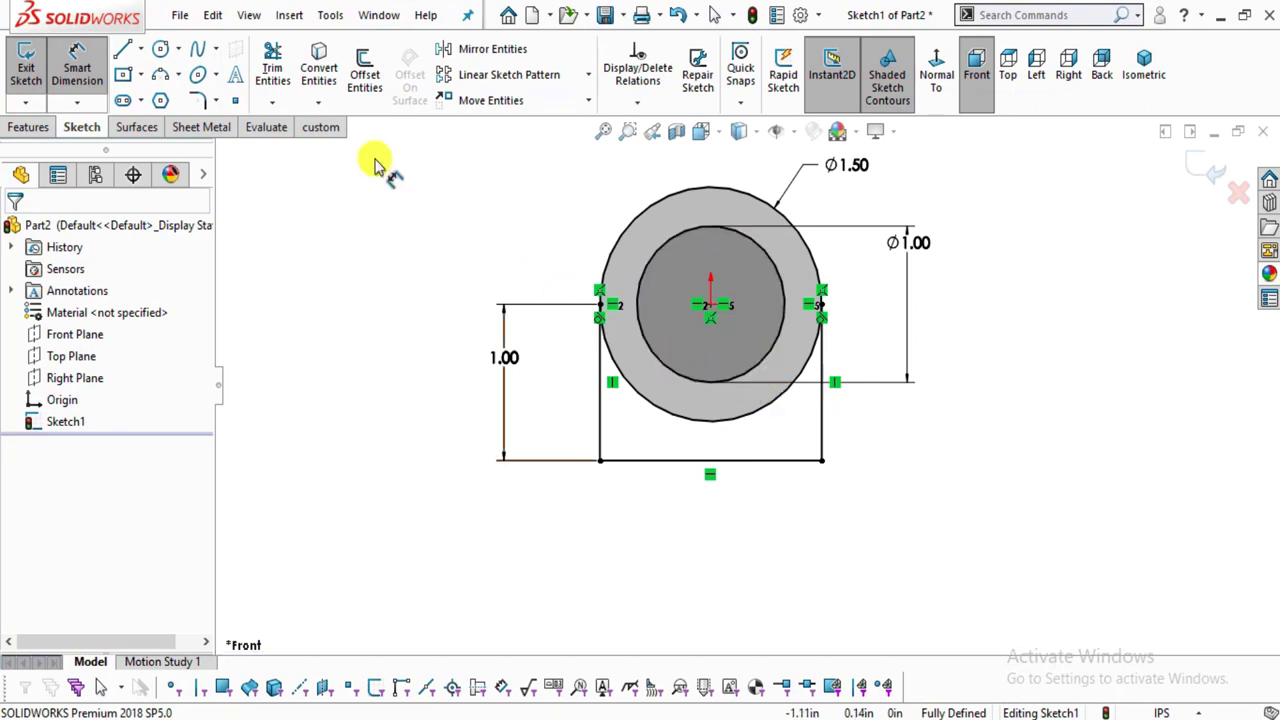
pyautogui.click(275, 68)
pyautogui.scroll(-2, 705, 260)
pyautogui.moveTo(586, 491); pyautogui.dragTo(606, 466)
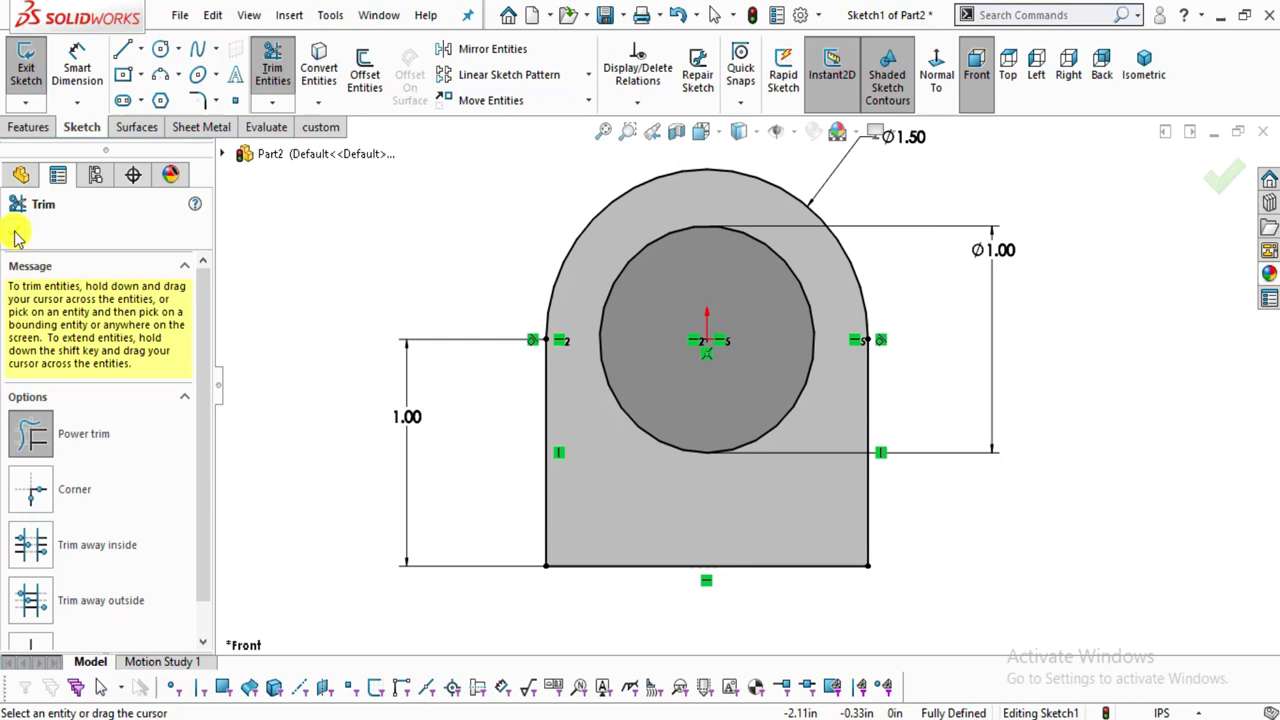
pyautogui.click(15, 235)
# Extrude the arched profile with its hole 3 in as a boss, using the Mid Plane end condition.
pyautogui.click(32, 127)
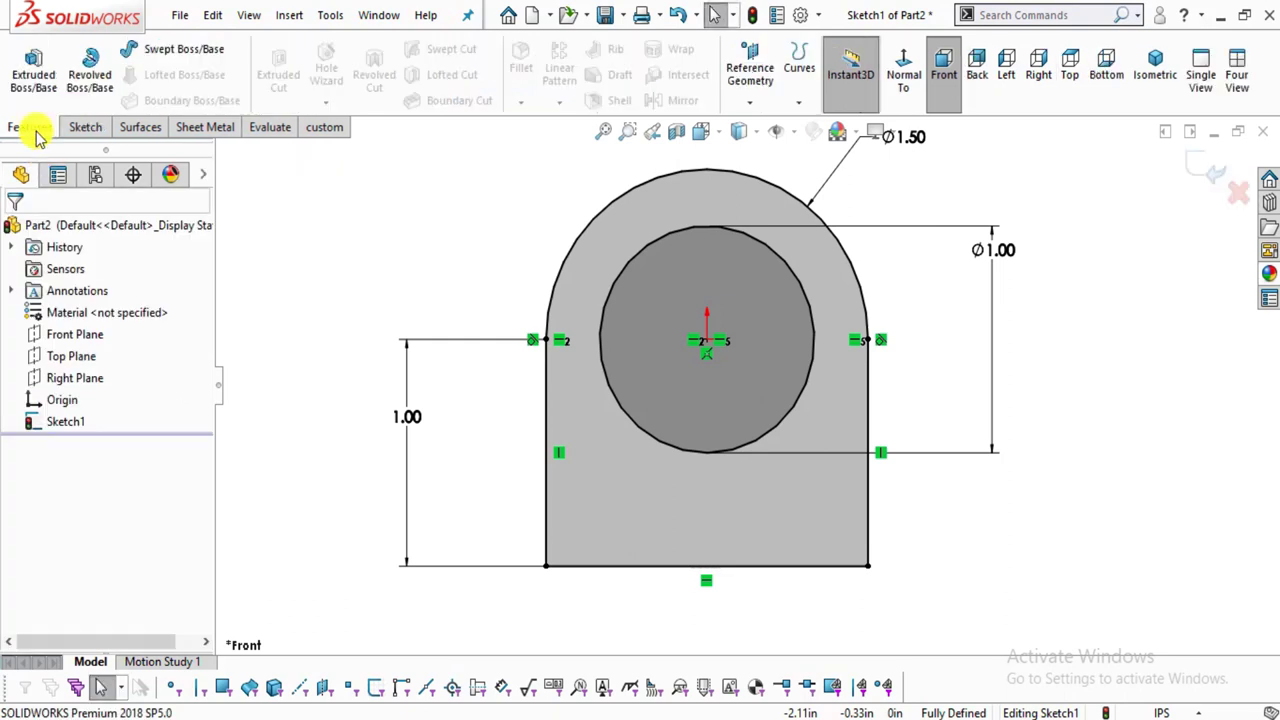
pyautogui.click(52, 71)
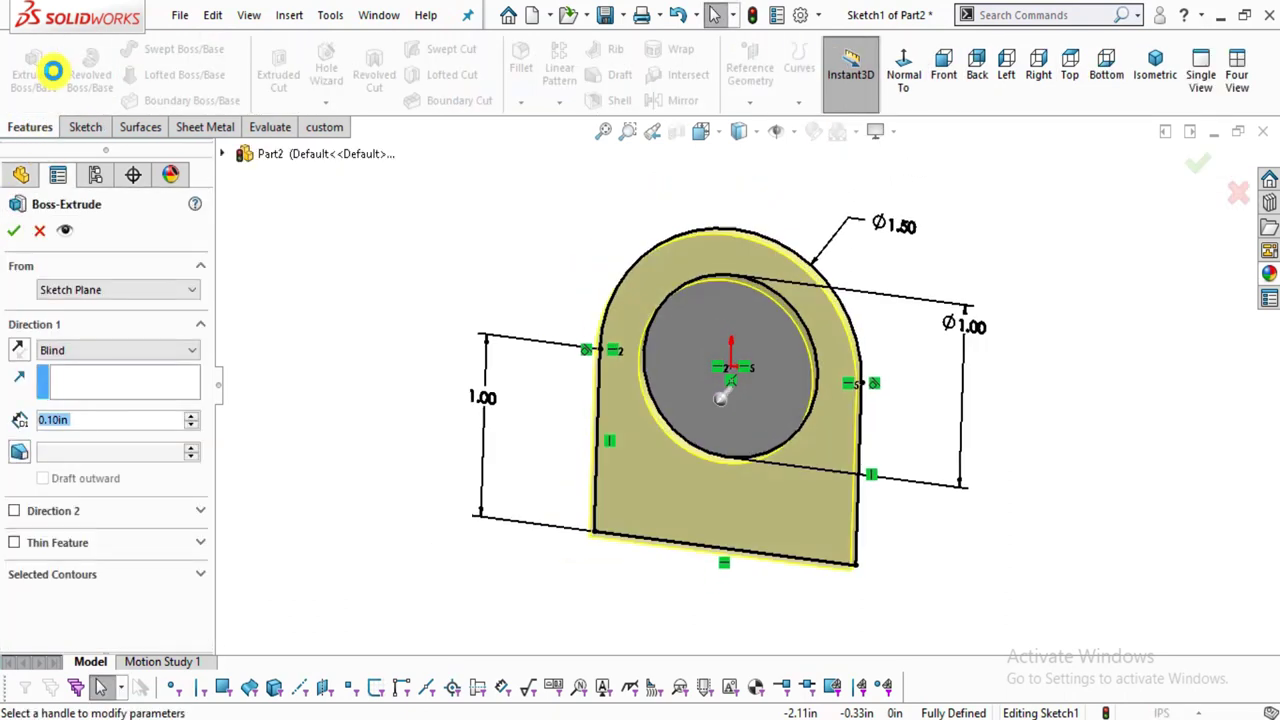
pyautogui.click(100, 350)
pyautogui.click(100, 433)
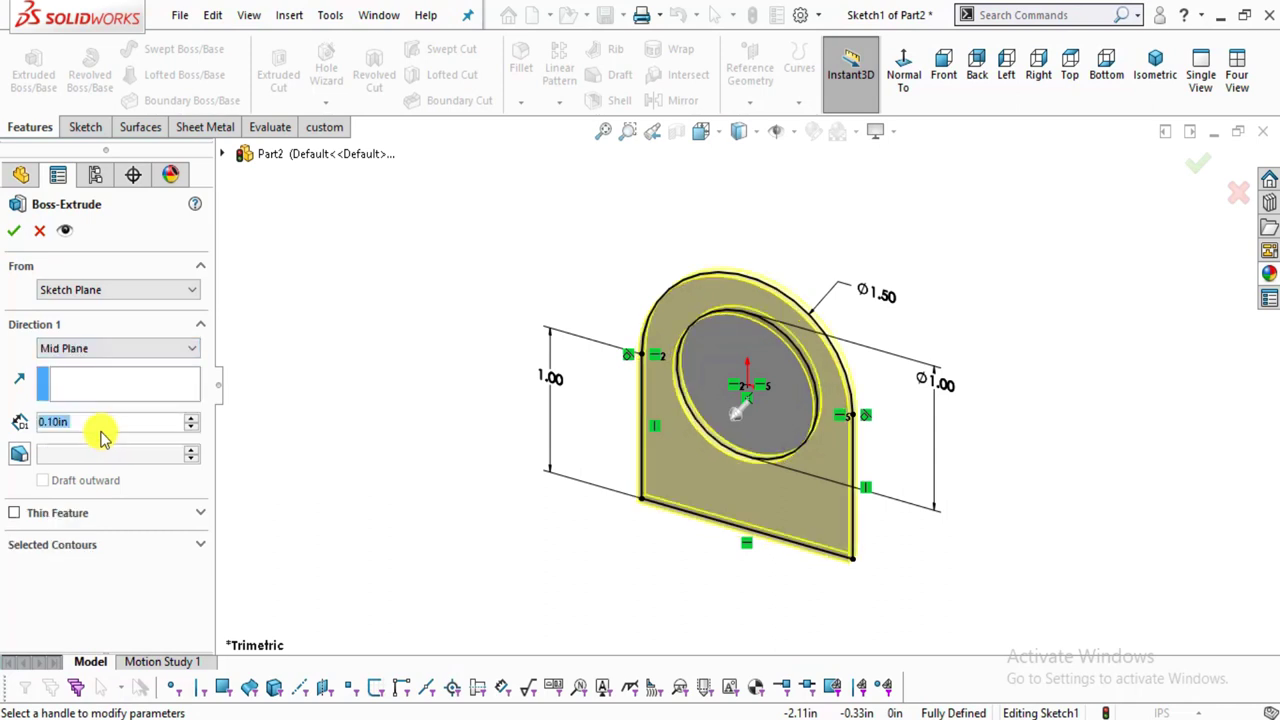
pyautogui.hotkey('alt', 'Tab')
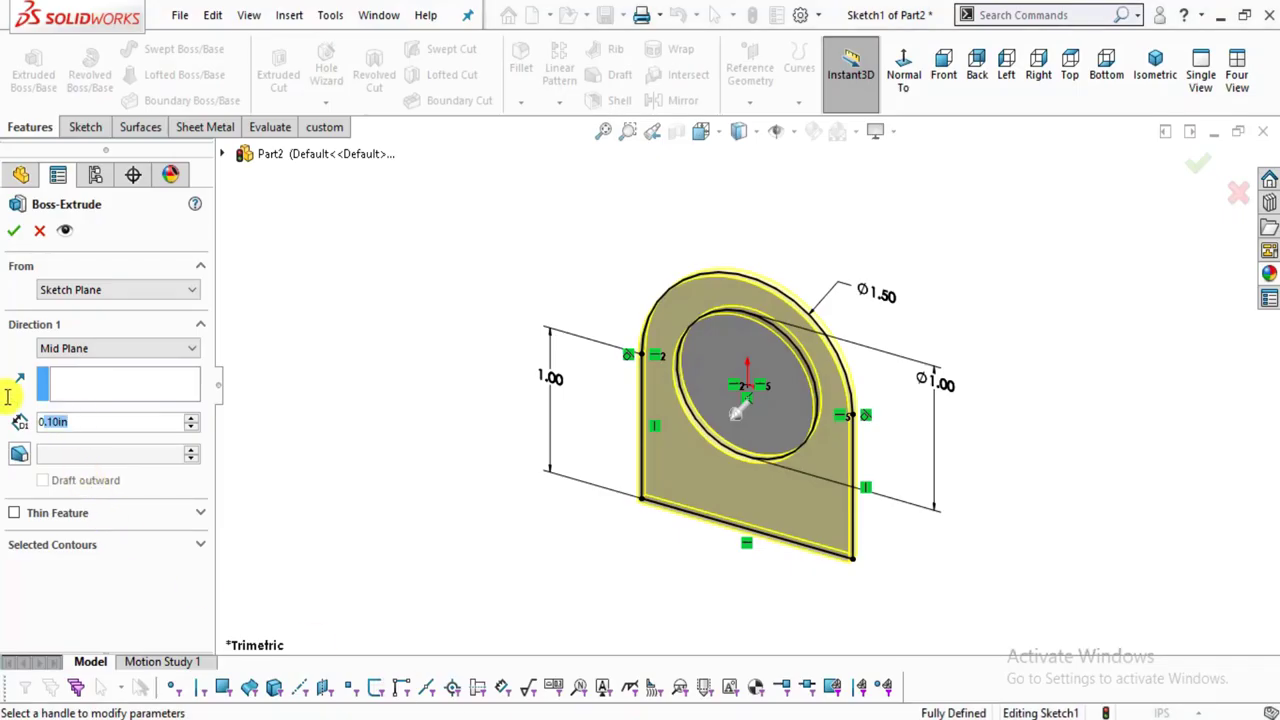
pyautogui.write('3')
pyautogui.press('Return')
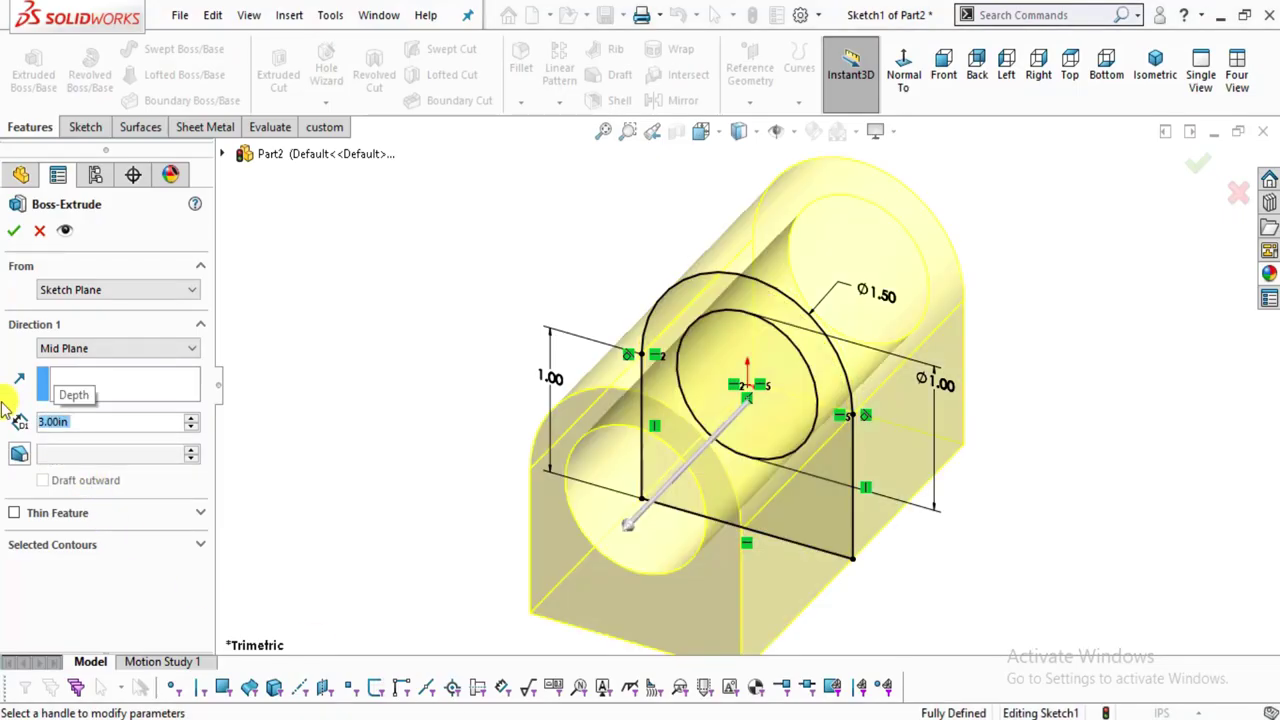
pyautogui.click(16, 236)
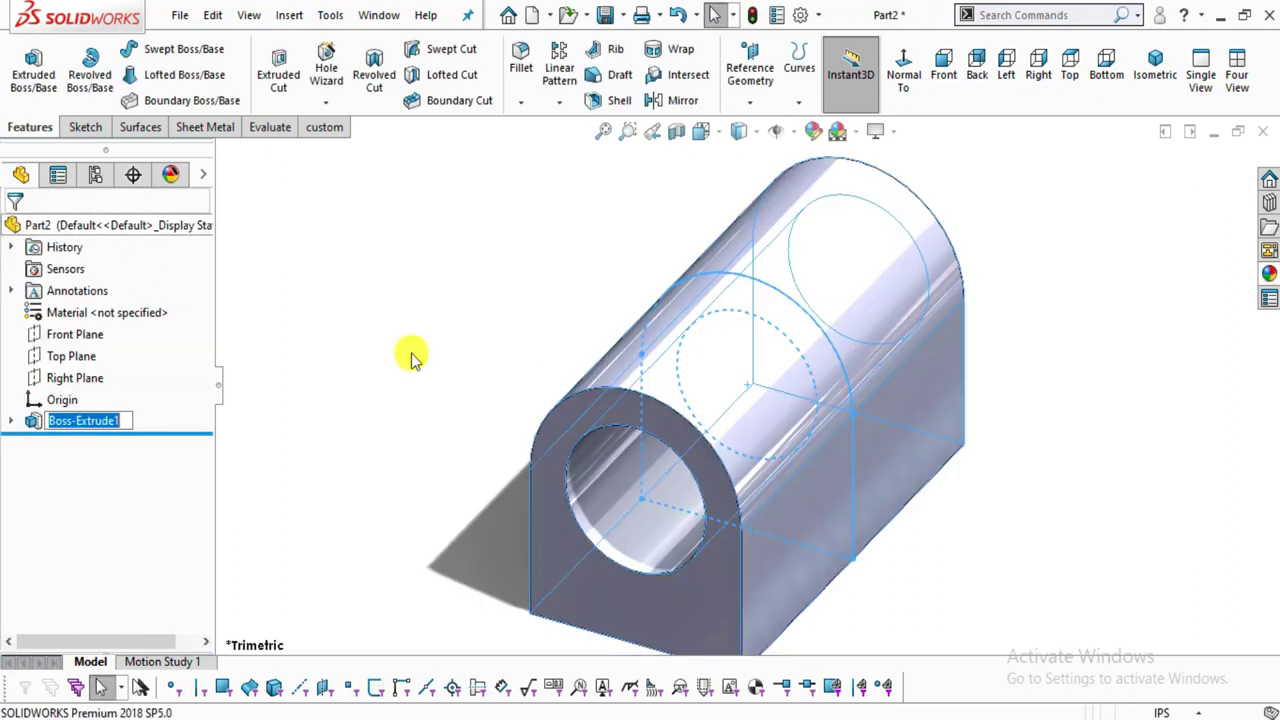
pyautogui.click(411, 340)
# Start a sketch on the flat bottom face of the extruded body.
pyautogui.scroll(-2, 743, 500)
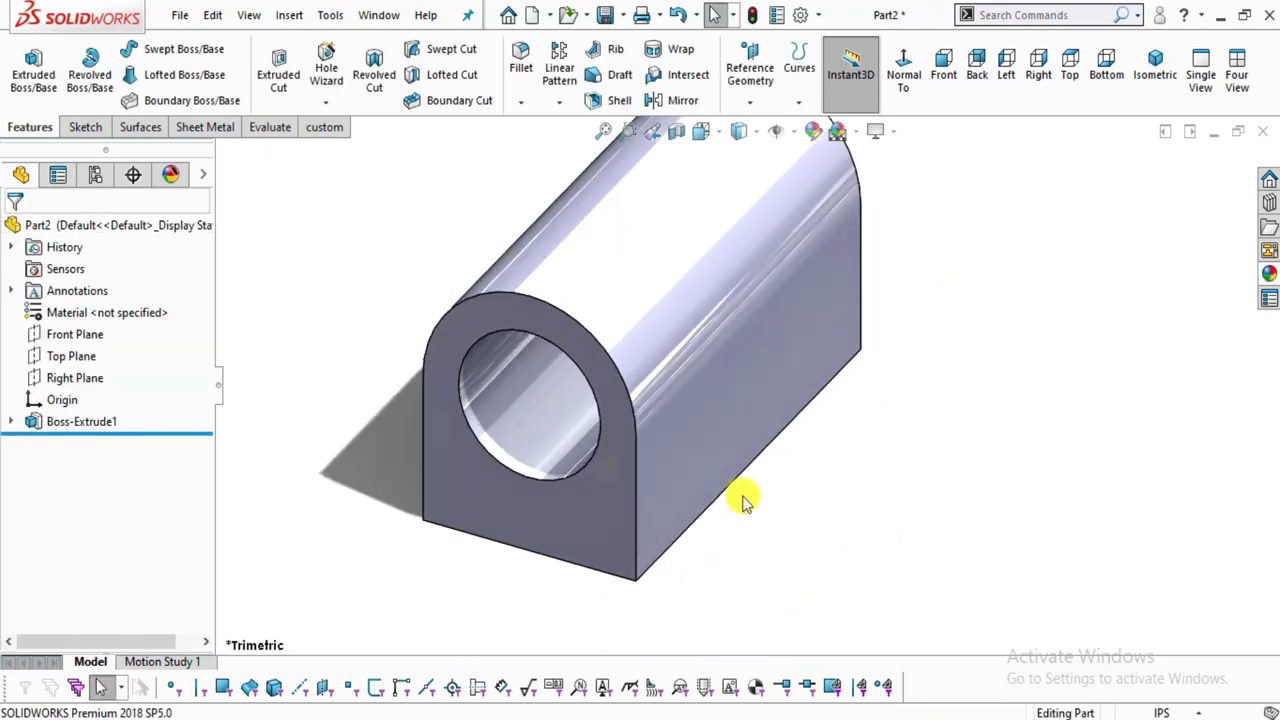
pyautogui.moveTo(709, 543)
pyautogui.mouseDown(button='middle')
pyautogui.moveTo(666, 386)
pyautogui.moveTo(723, 634)
pyautogui.moveTo(723, 609)
pyautogui.mouseUp(button='middle')
pyautogui.click(725, 605)
pyautogui.click(862, 555)
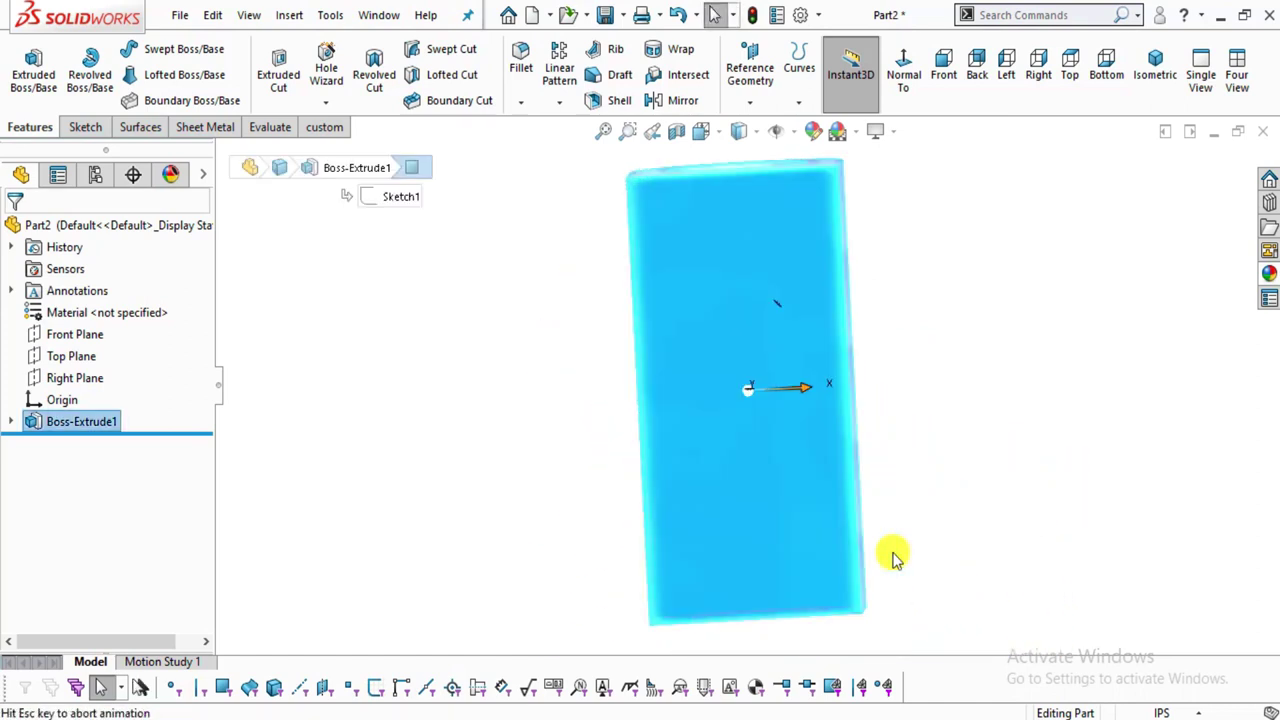
pyautogui.click(85, 127)
pyautogui.click(26, 66)
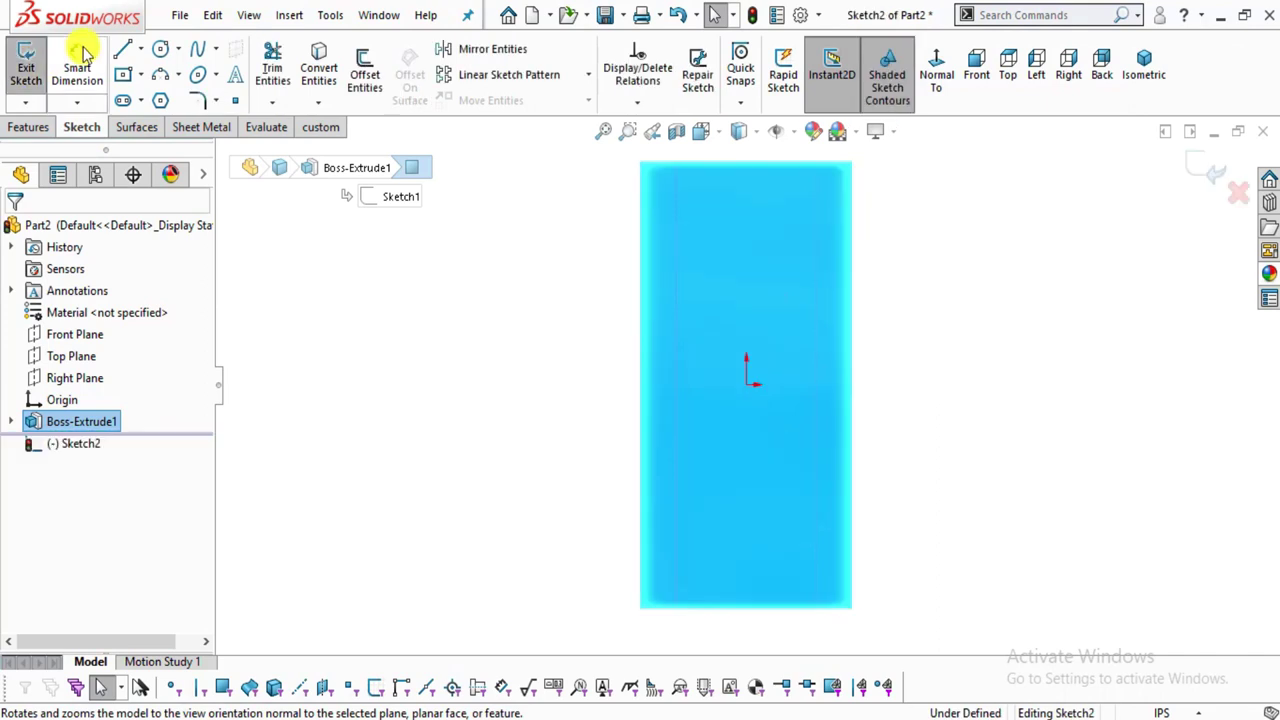
# Sketch two horizontally aligned circles near the bottom face's upper corners, about 0.21 in and 0.25 in diameter, centres about 0.94 in apart.
pyautogui.click(160, 50)
pyautogui.scroll(-3, 800, 214)
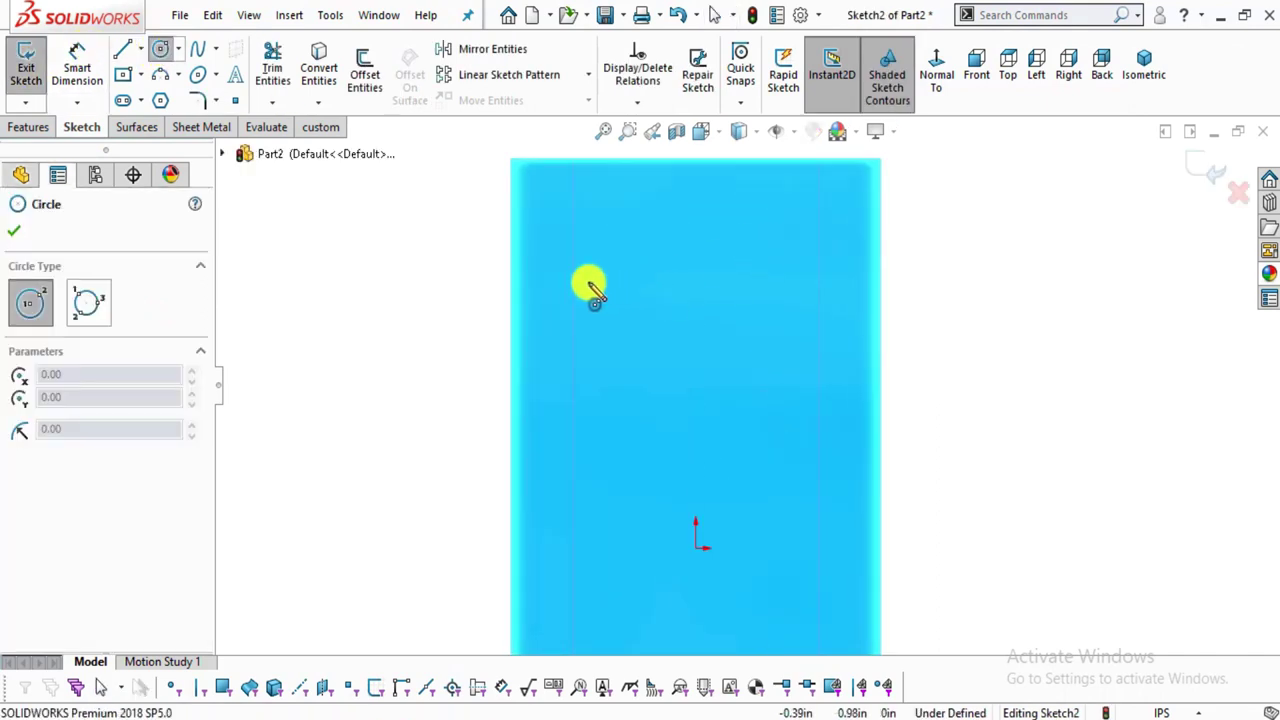
pyautogui.click(569, 251)
pyautogui.click(590, 269)
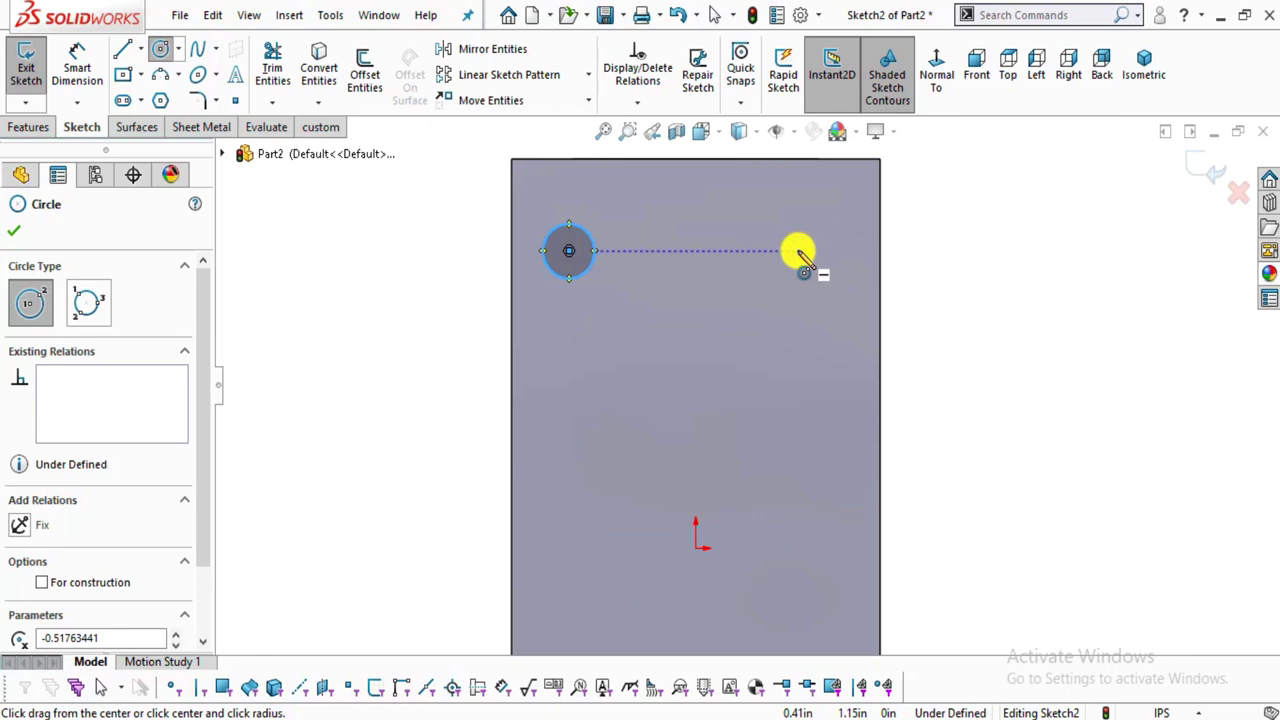
pyautogui.click(800, 250)
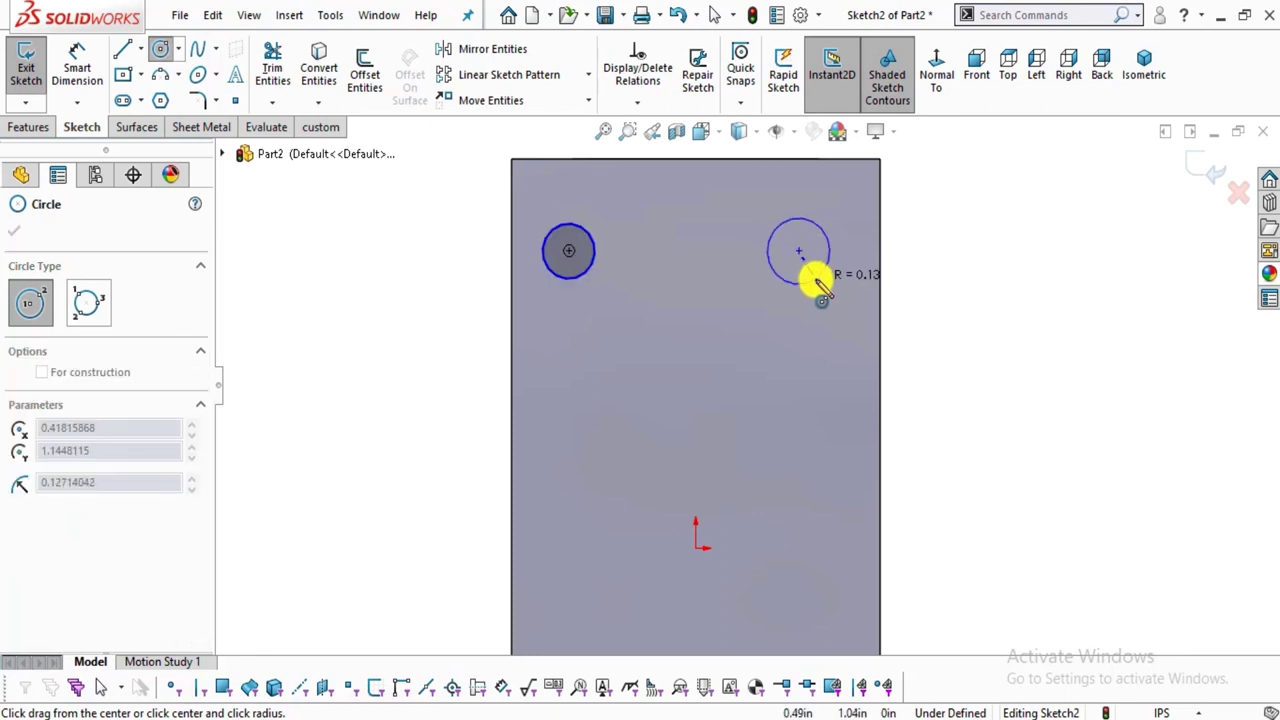
pyautogui.click(815, 281)
pyautogui.press('Escape')
# Make the two hole circles equal in size and align their centres with a horizontal relation.
pyautogui.click(578, 280)
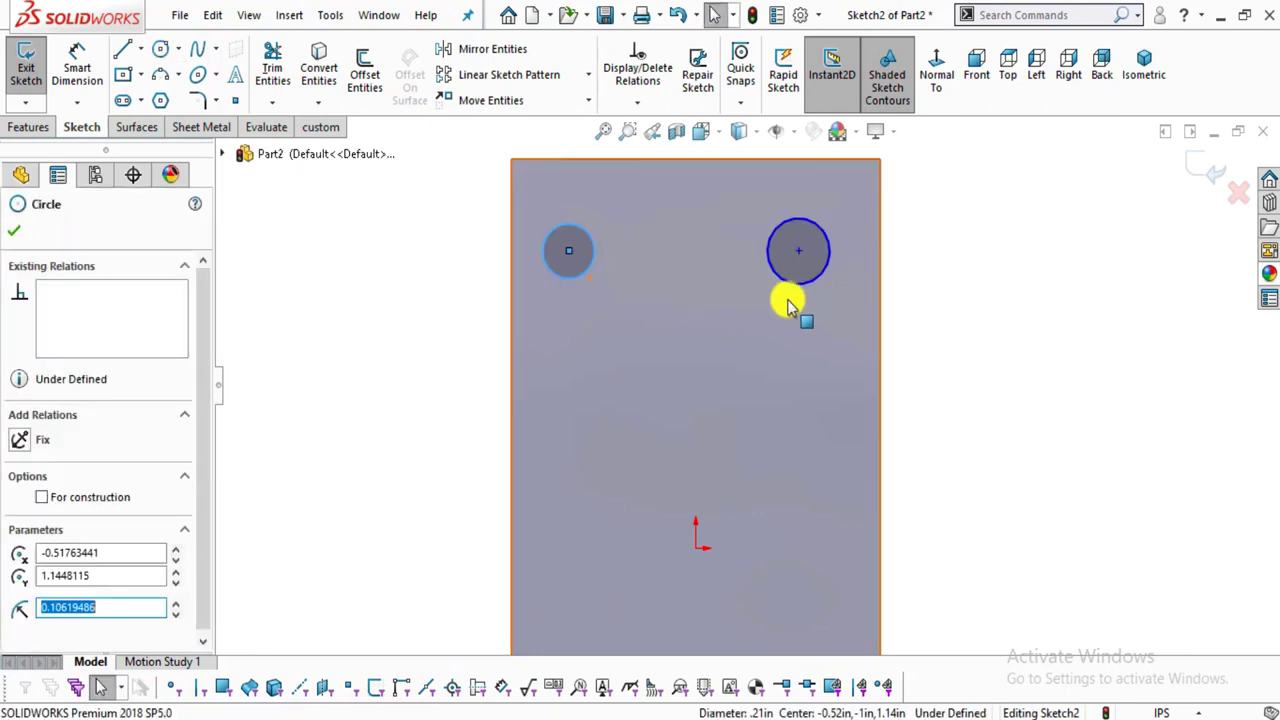
pyautogui.keyDown('ctrl'); pyautogui.click(785, 275); pyautogui.keyUp('ctrl')
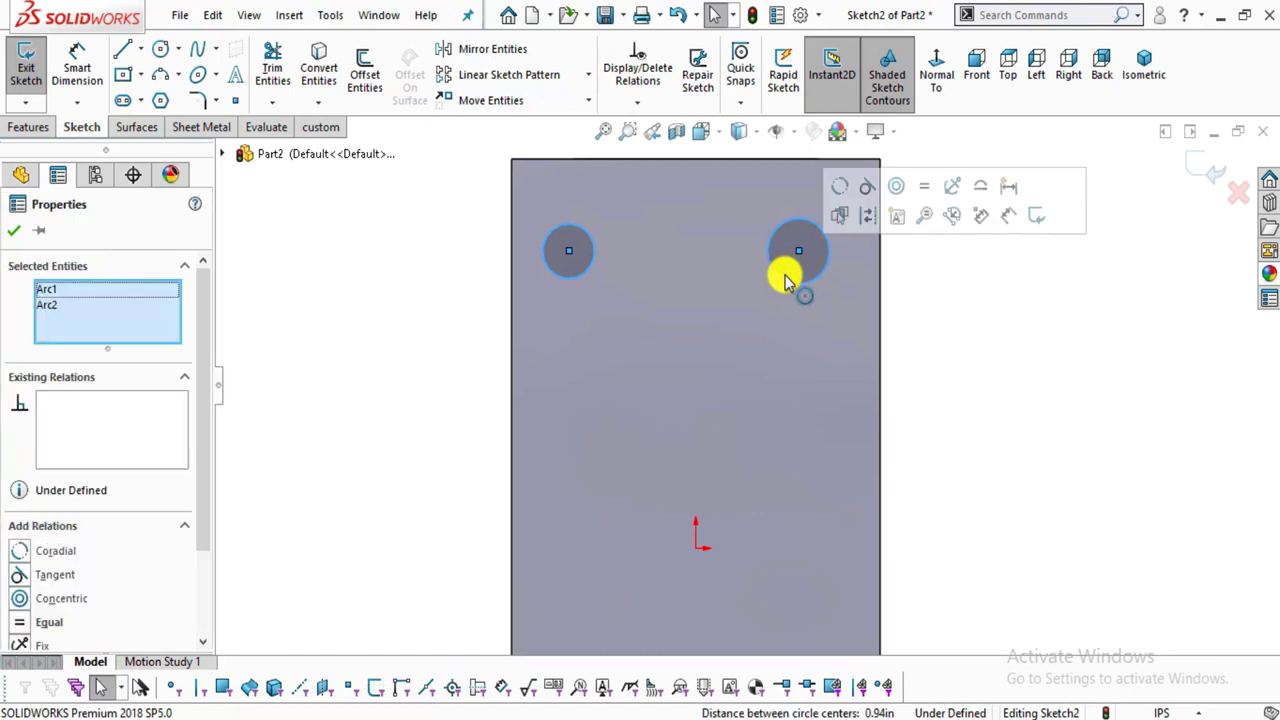
pyautogui.click(924, 186)
pyautogui.click(1005, 287)
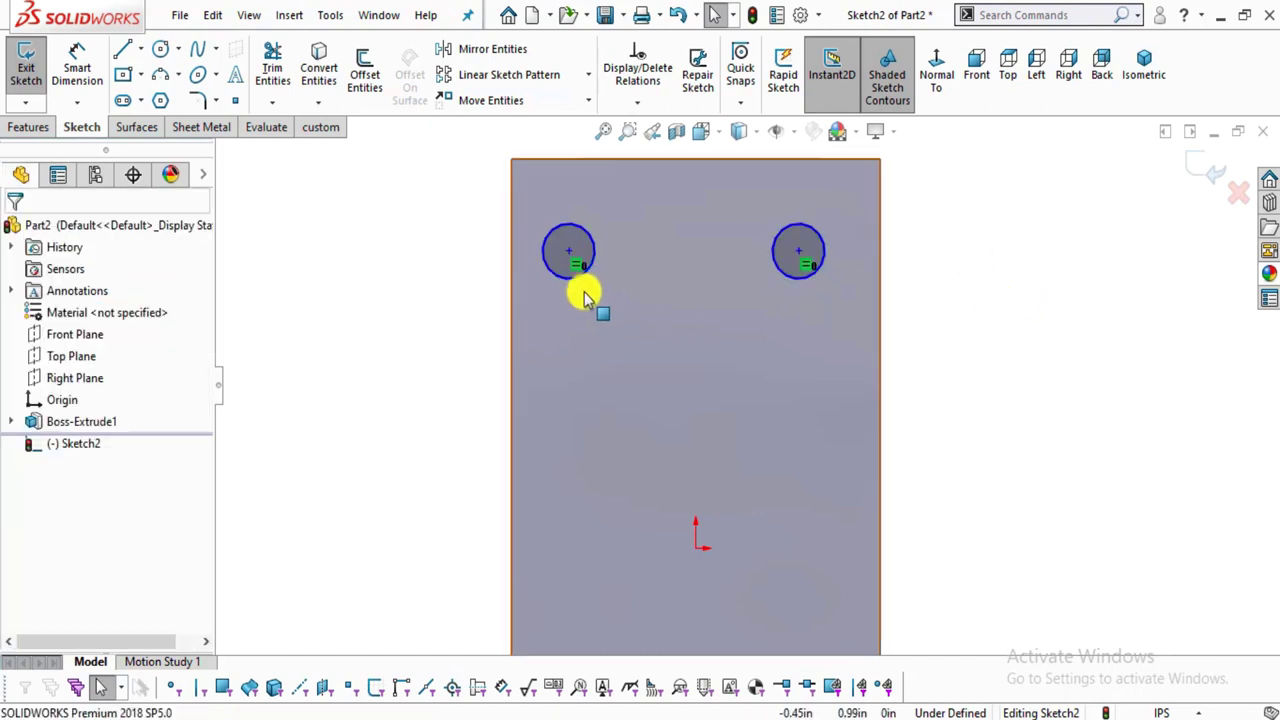
pyautogui.click(568, 251)
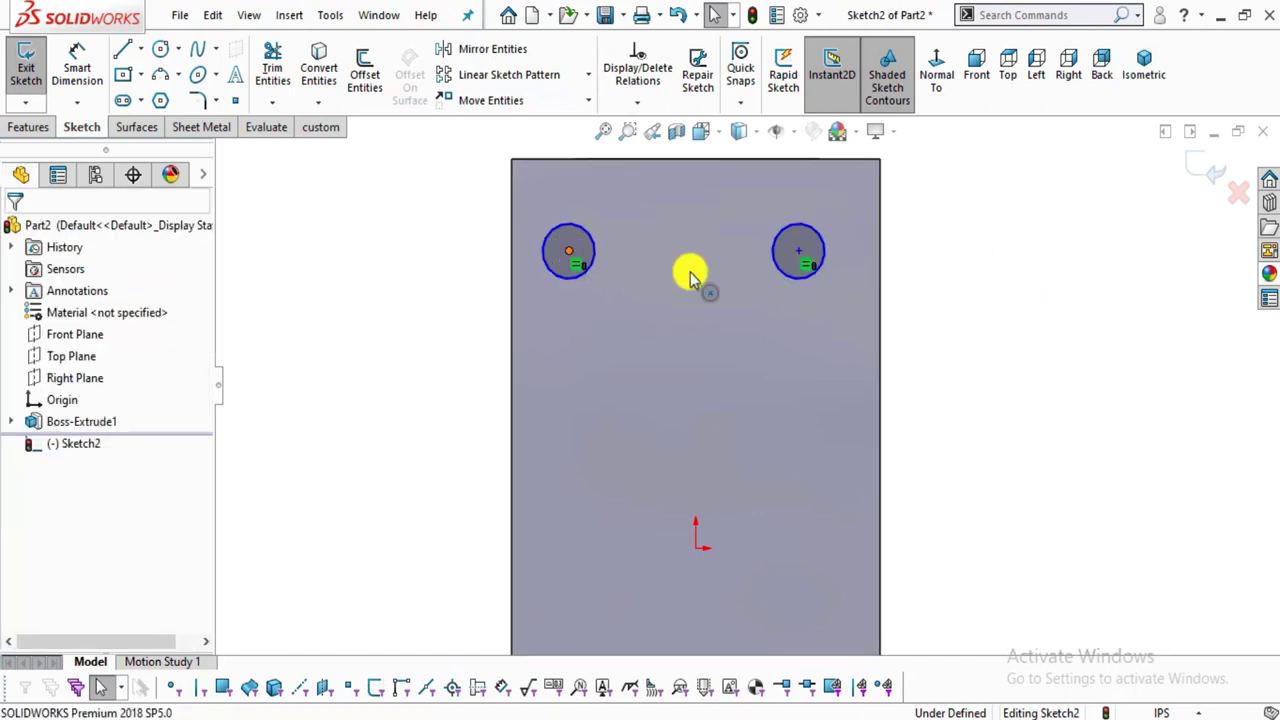
pyautogui.keyDown('ctrl'); pyautogui.click(799, 252); pyautogui.keyUp('ctrl')
pyautogui.click(852, 162)
pyautogui.click(986, 286)
# Dimension the left circle's diameter and set it to 0.13 in.
pyautogui.click(77, 65)
pyautogui.hotkey('alt', 'Tab')
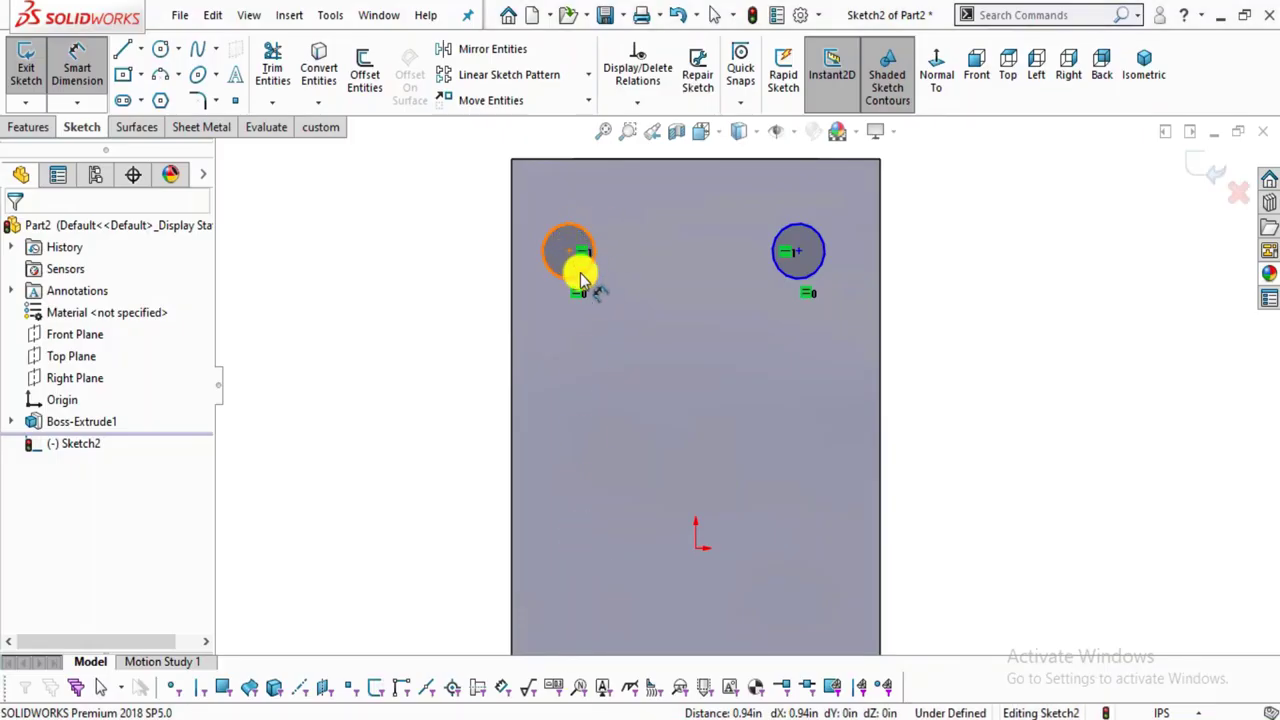
pyautogui.click(580, 280)
pyautogui.click(352, 232)
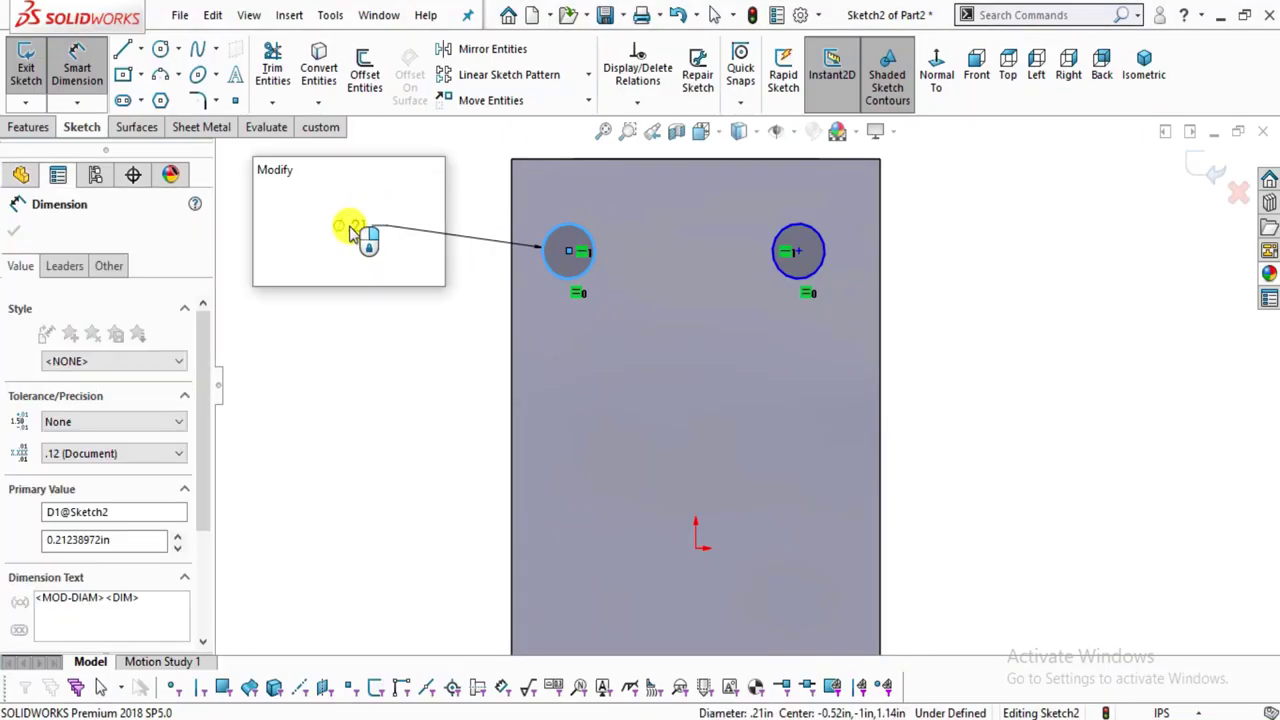
pyautogui.write('0.13')
pyautogui.press('Return')
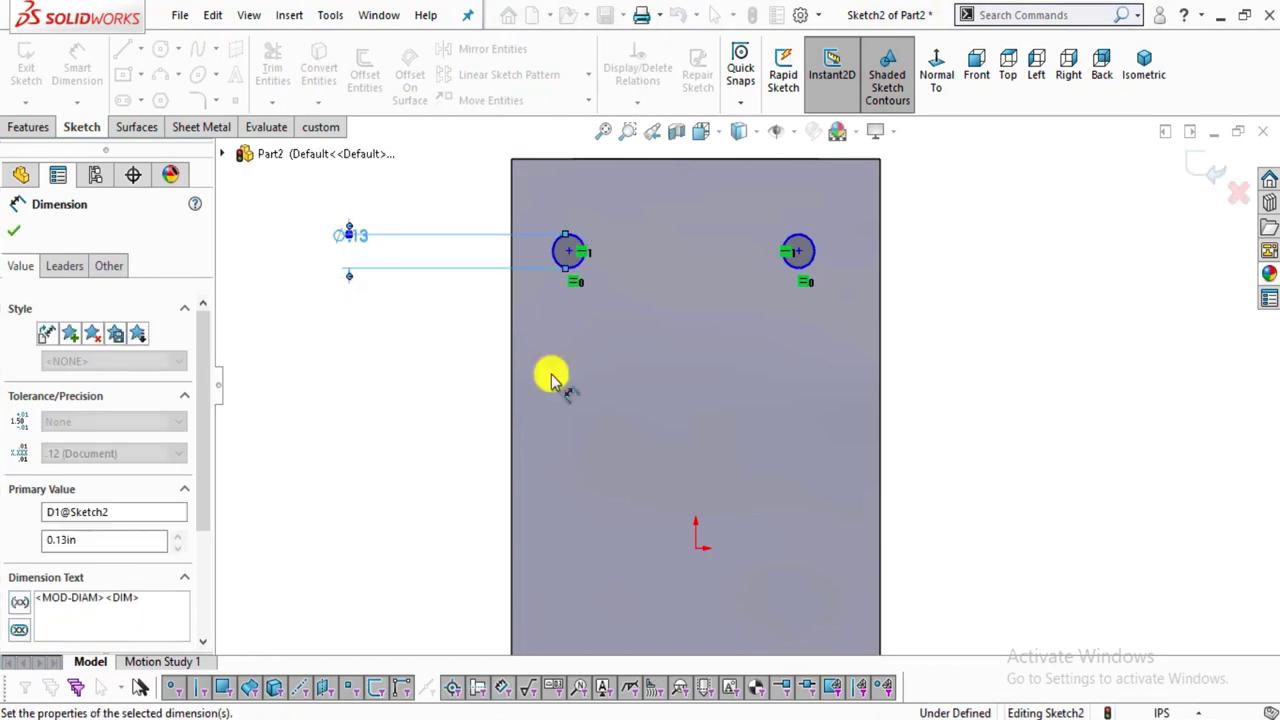
pyautogui.press('Escape')
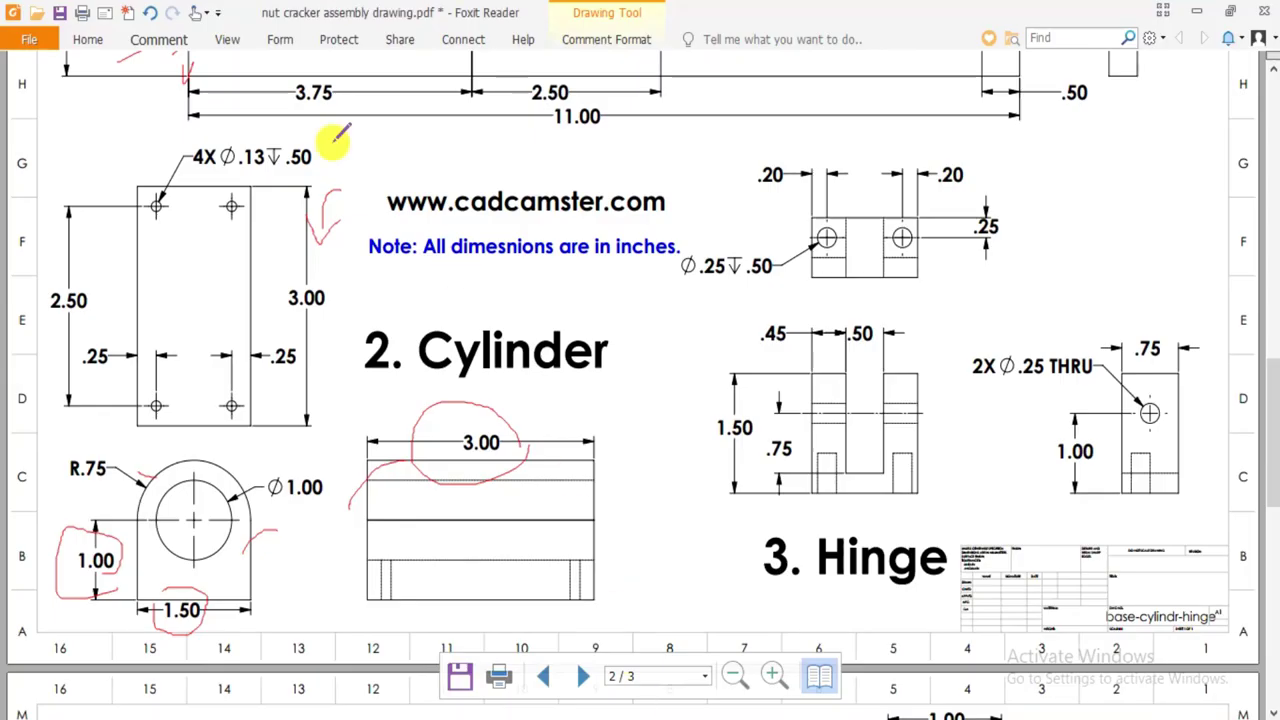
# Mark the .13 hole diameter callout of the Cylinder part in the PDF drawing, and return to SOLIDWORKS.
pyautogui.moveTo(235, 202); pyautogui.dragTo(270, 138)
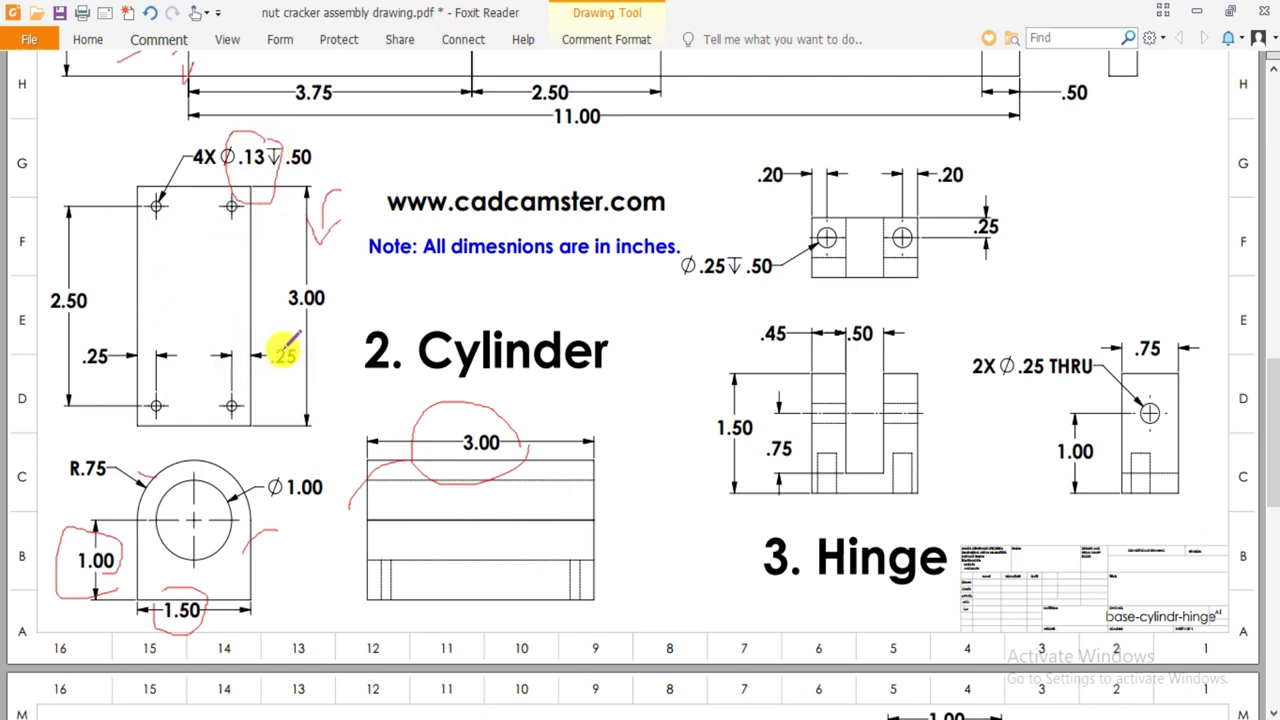
pyautogui.moveTo(628, 704)
pyautogui.hotkey('alt', 'Tab')
# Dimension the right circle's centre 0.25 in from the face's right edge.
pyautogui.click(77, 62)
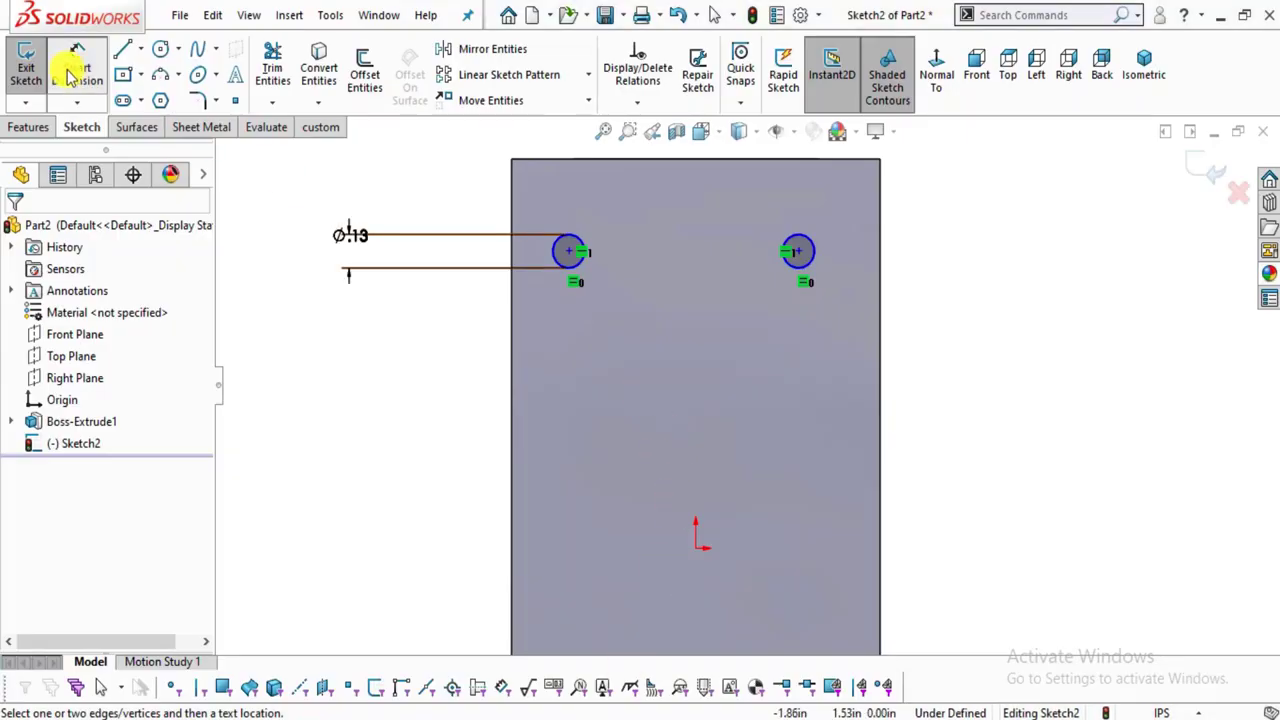
pyautogui.click(800, 253)
pyautogui.click(880, 258)
pyautogui.click(936, 201)
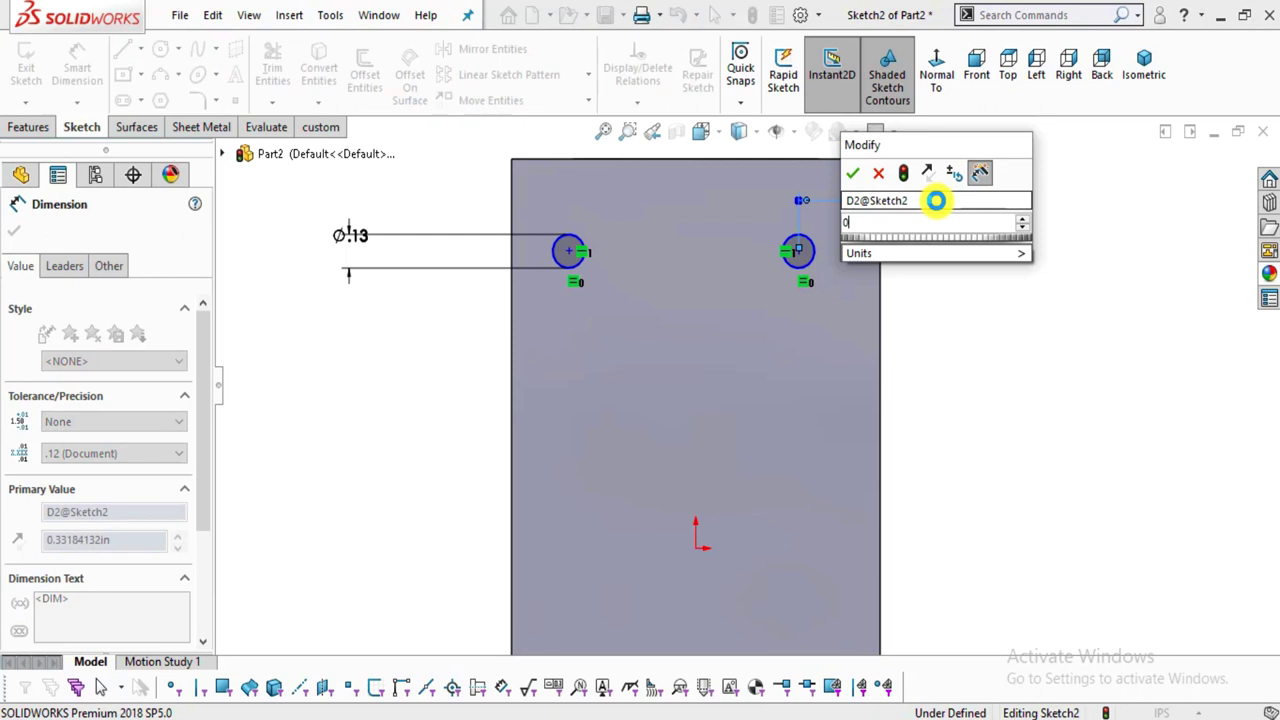
pyautogui.write('.25')
pyautogui.press('Return')
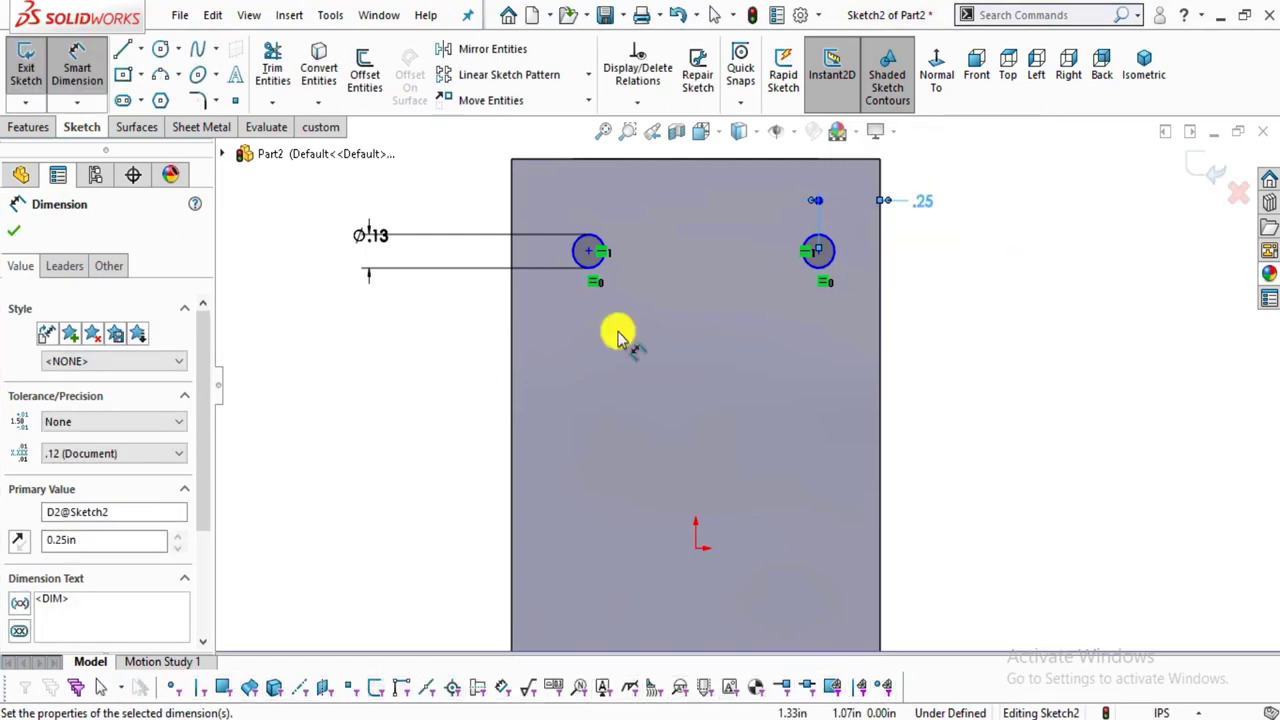
# Dimension the left circle's centre 0.25 in from the face's left edge.
pyautogui.click(620, 334)
pyautogui.click(588, 254)
pyautogui.click(513, 257)
pyautogui.click(440, 151)
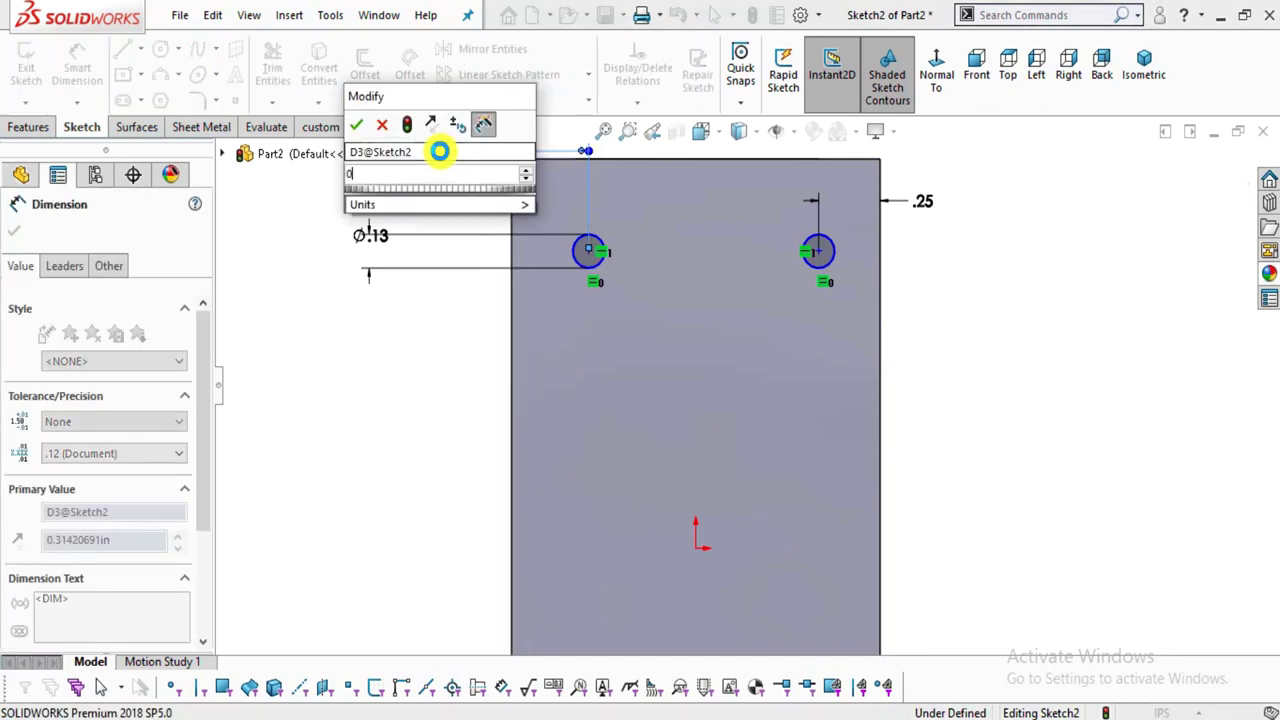
pyautogui.write('.25')
pyautogui.press('Return')
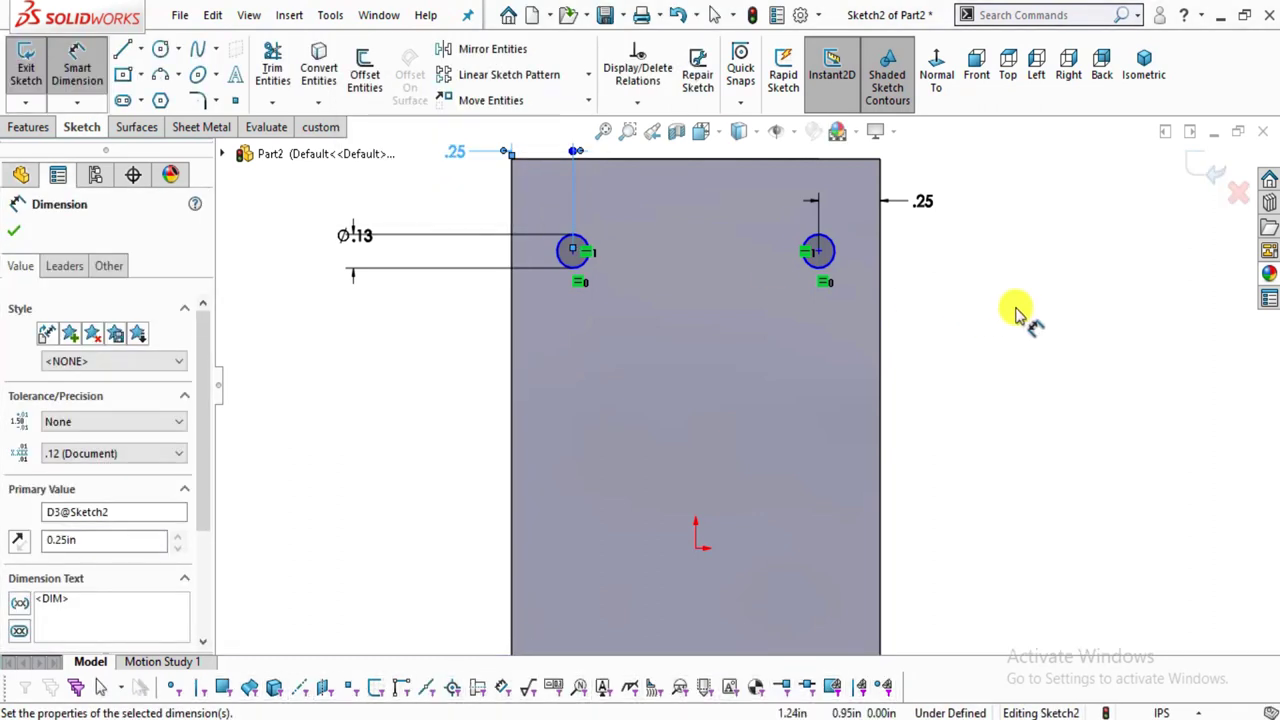
pyautogui.click(605, 322)
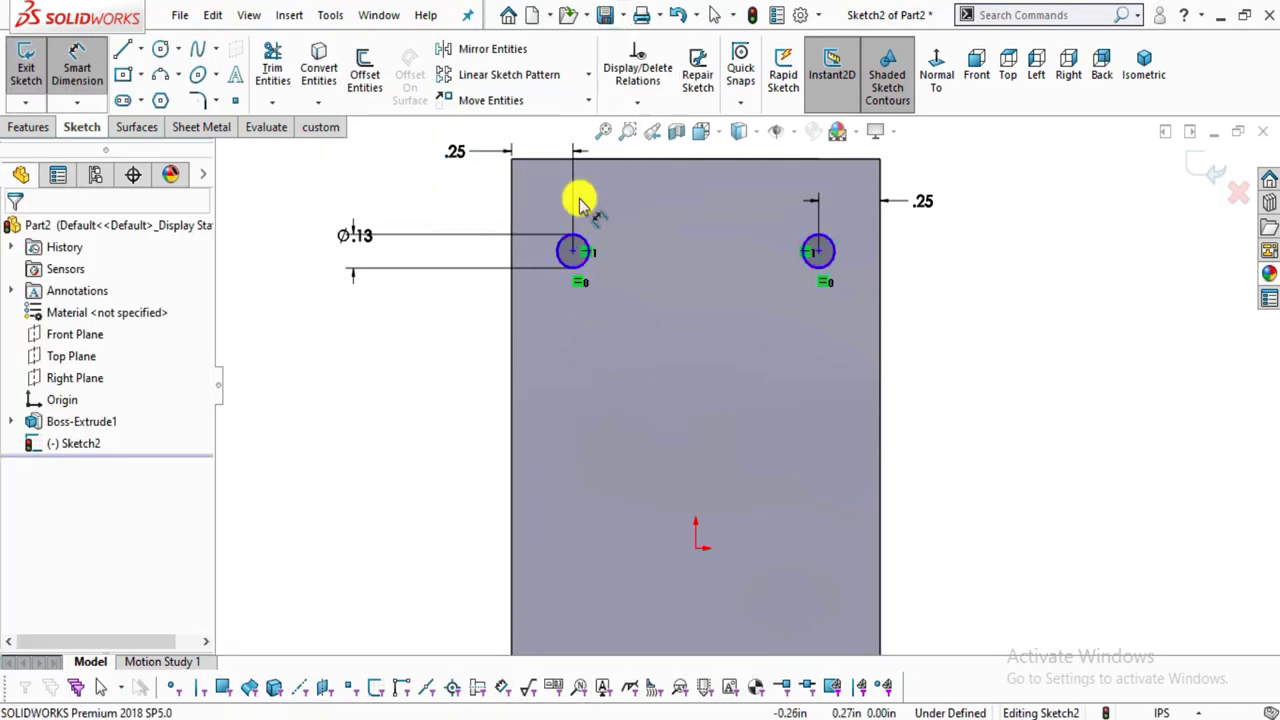
# Switch to the PDF drawing in Foxit Reader, mark the Cylinder's lengthwise hole spacing and end edges, and return to SOLIDWORKS.
pyautogui.press('z')
pyautogui.hotkey('alt', 'Tab')
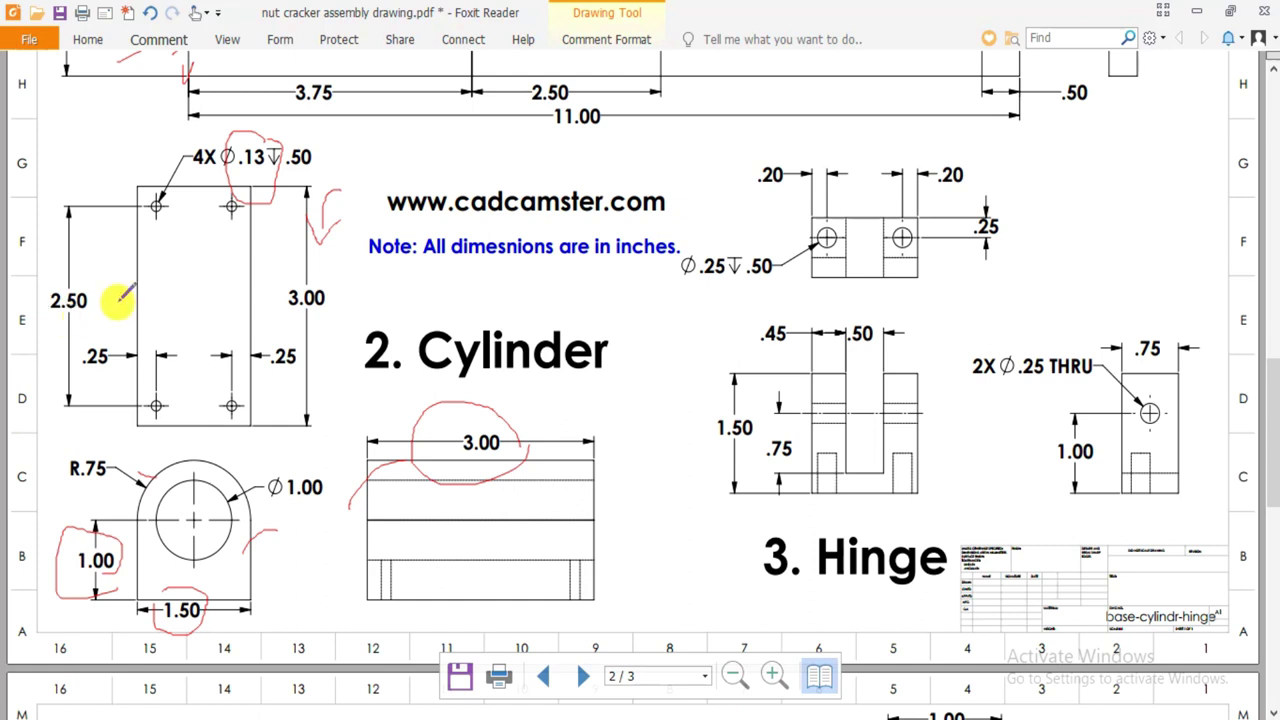
pyautogui.moveTo(180, 210); pyautogui.dragTo(190, 370)
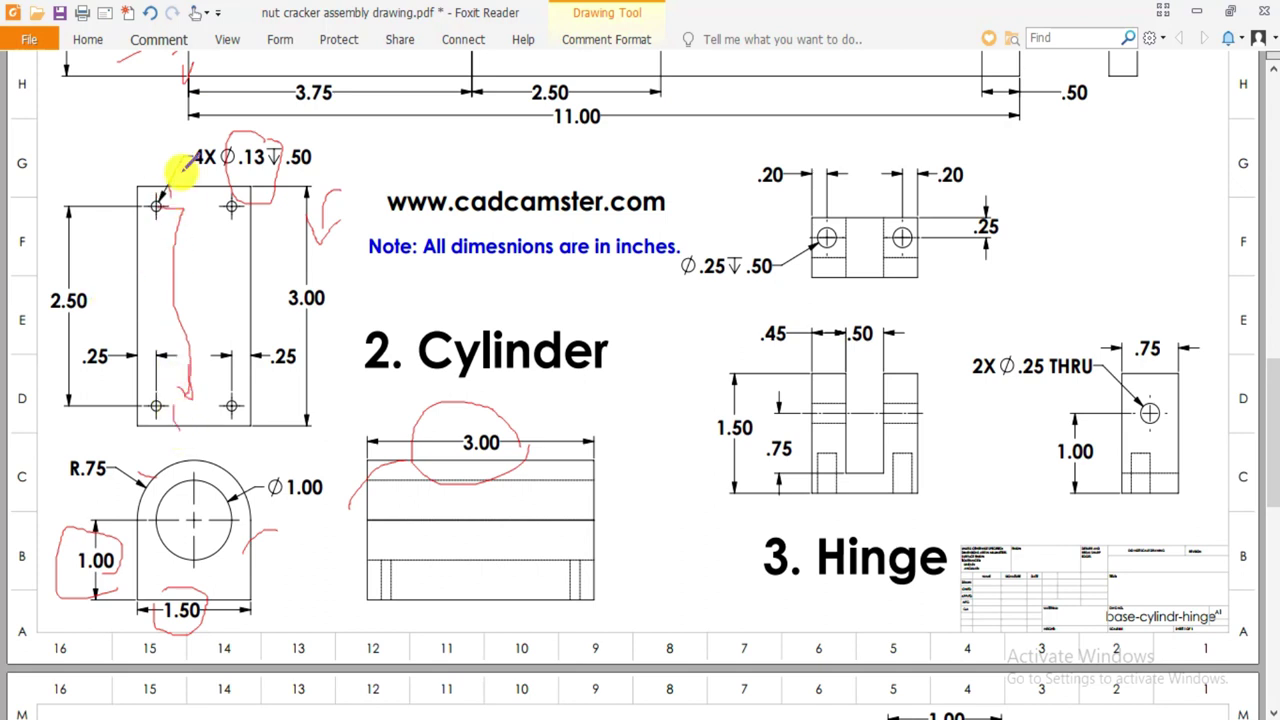
pyautogui.moveTo(180, 430); pyautogui.dragTo(284, 430)
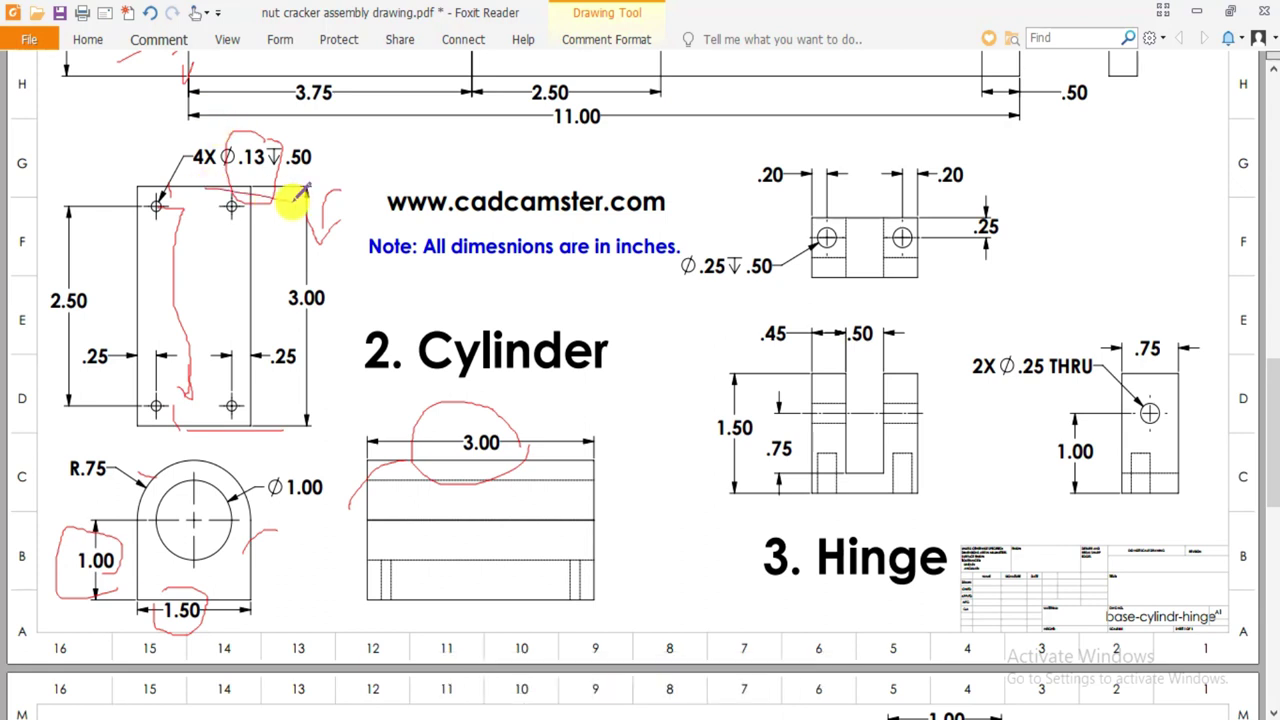
pyautogui.click(595, 712)
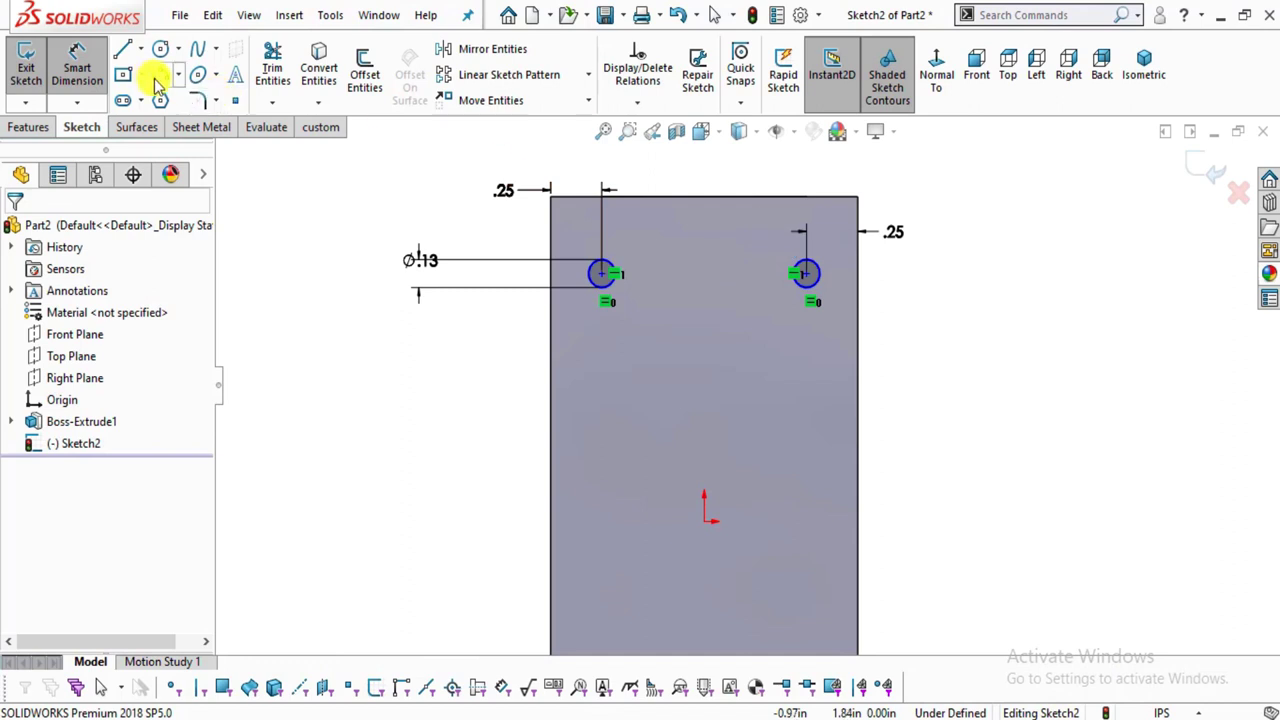
# Dimension the left circle's centre 0.25 in from the face's upper edge.
pyautogui.scroll(-3, 740, 246)
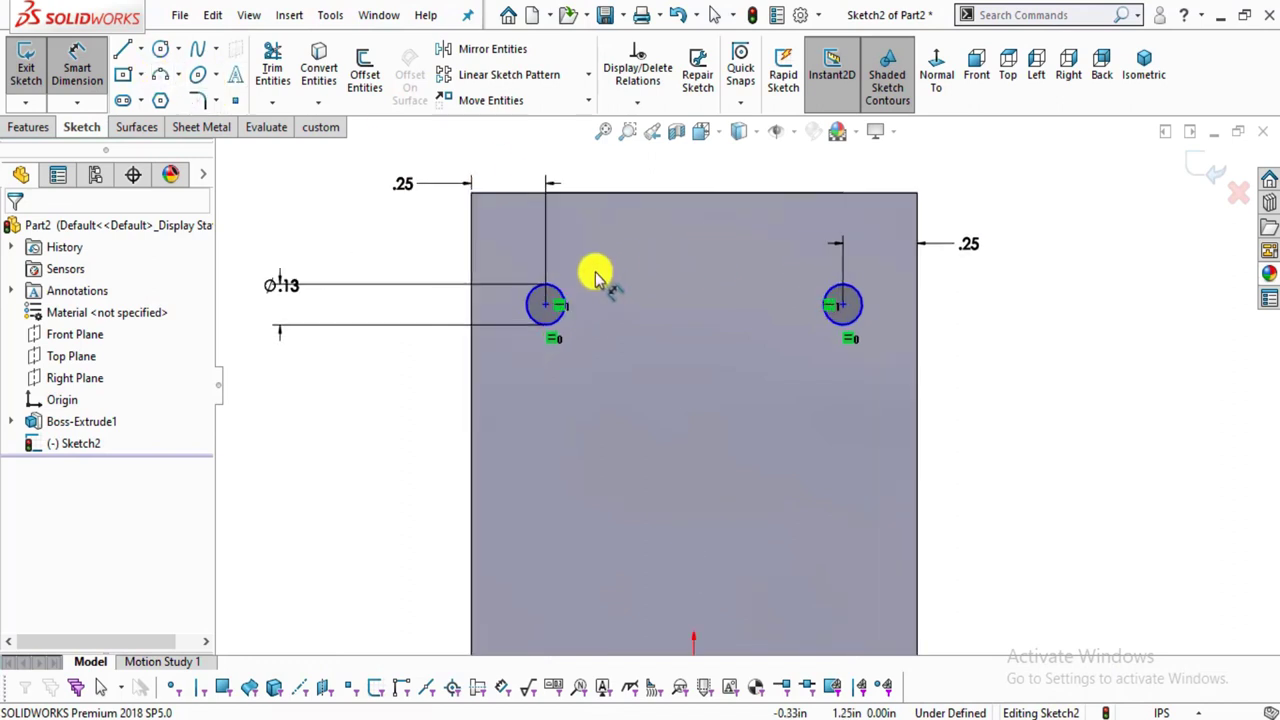
pyautogui.click(546, 304)
pyautogui.click(608, 192)
pyautogui.click(410, 236)
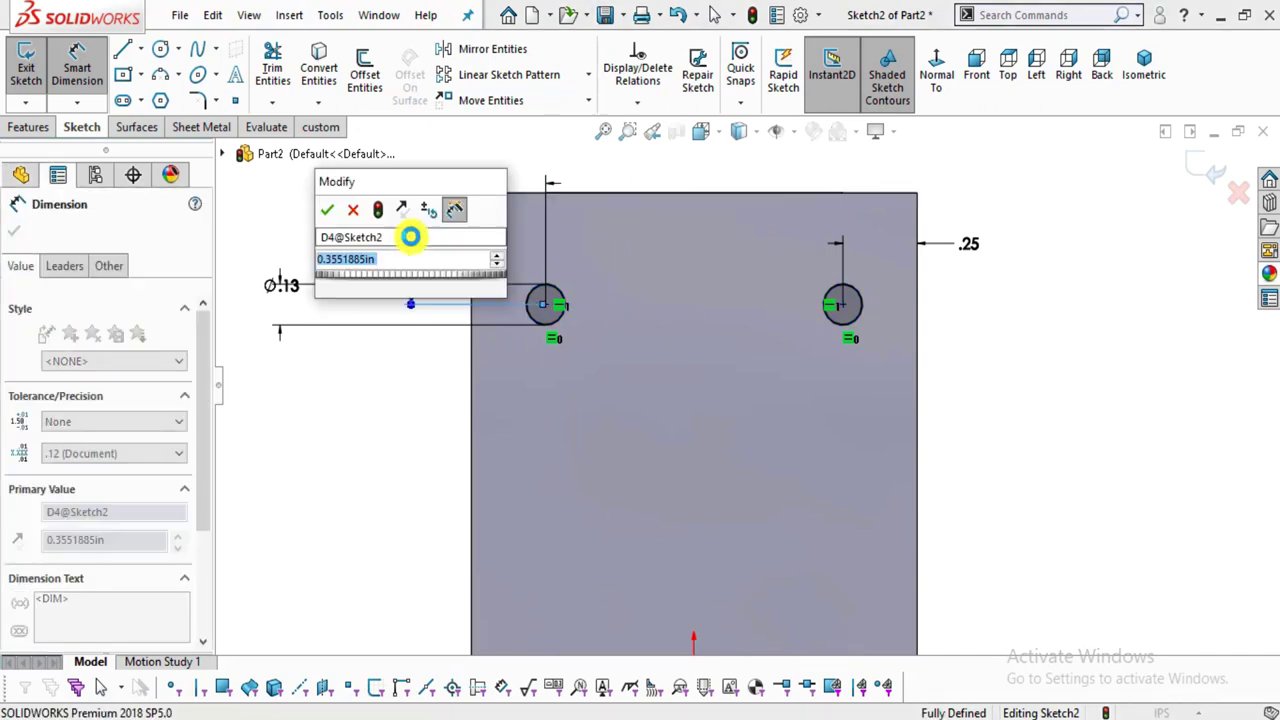
pyautogui.write('0.25')
pyautogui.press('Return')
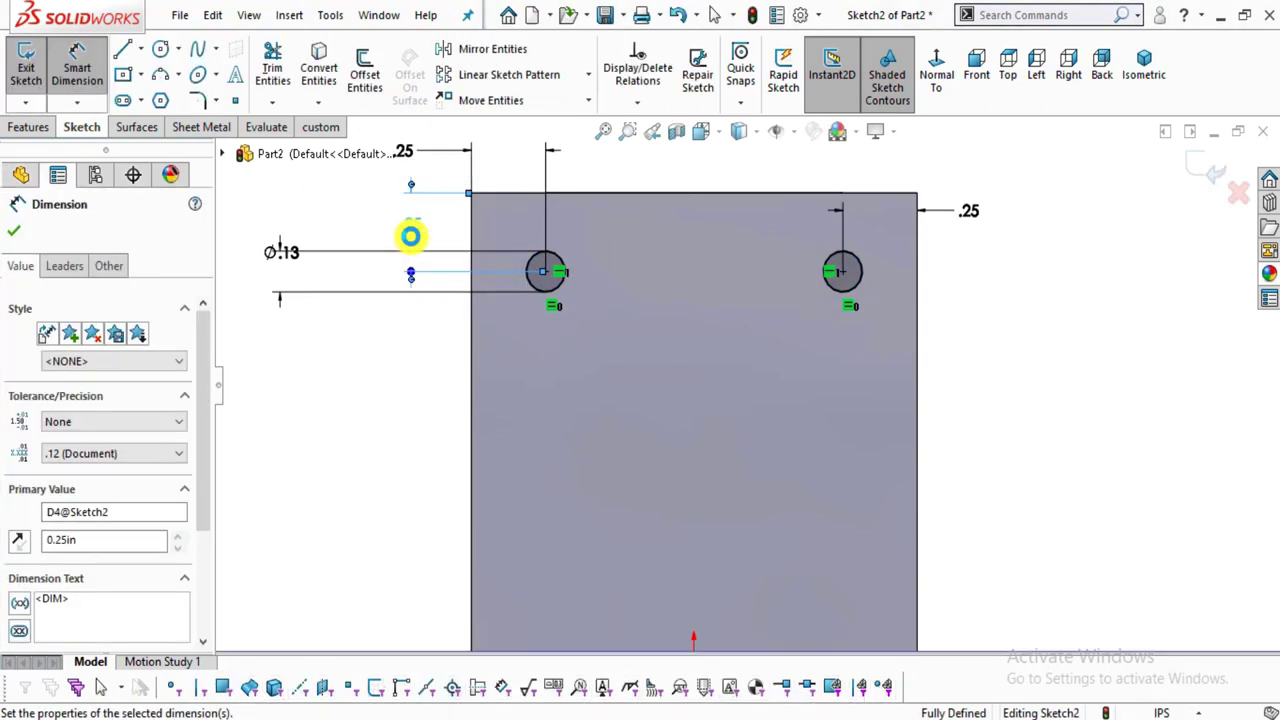
pyautogui.press('Escape')
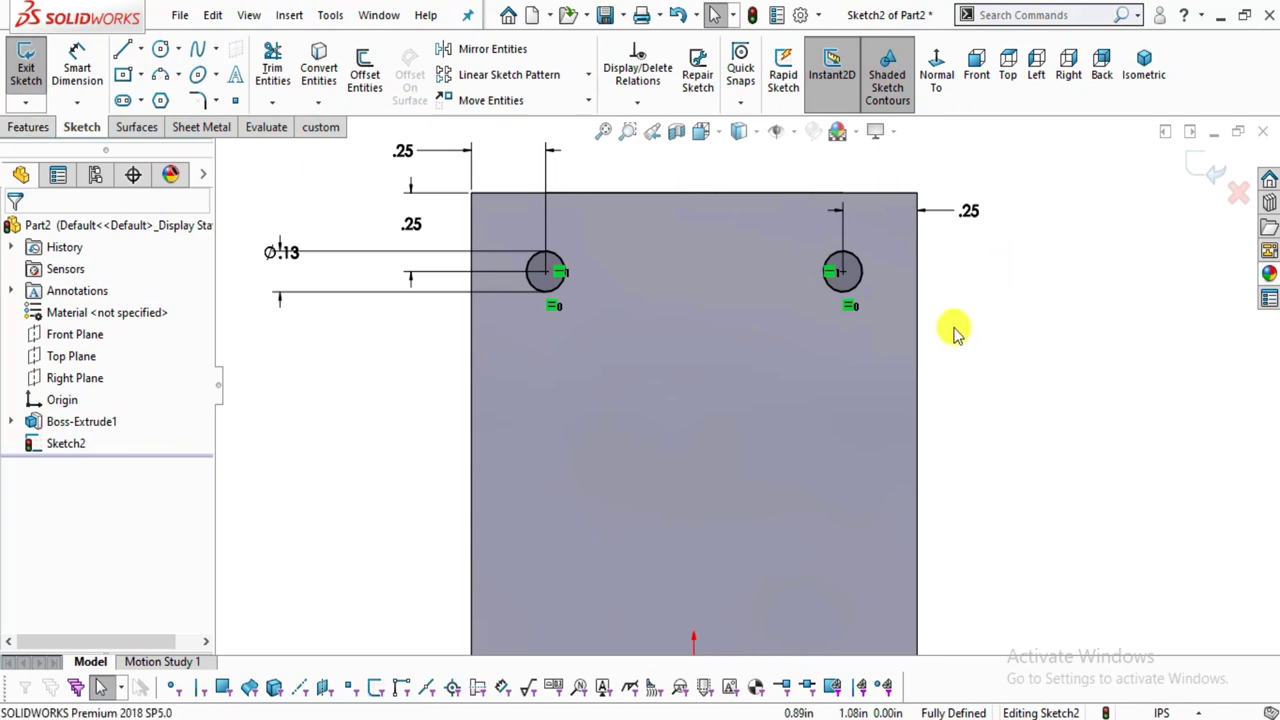
# Draw a horizontal centerline across the face through the origin, from the left edge's midpoint to the right edge.
pyautogui.scroll(4, 957, 331)
pyautogui.click(140, 49)
pyautogui.click(165, 97)
pyautogui.scroll(1, 691, 443)
pyautogui.scroll(-2, 712, 437)
pyautogui.scroll(-1, 712, 437)
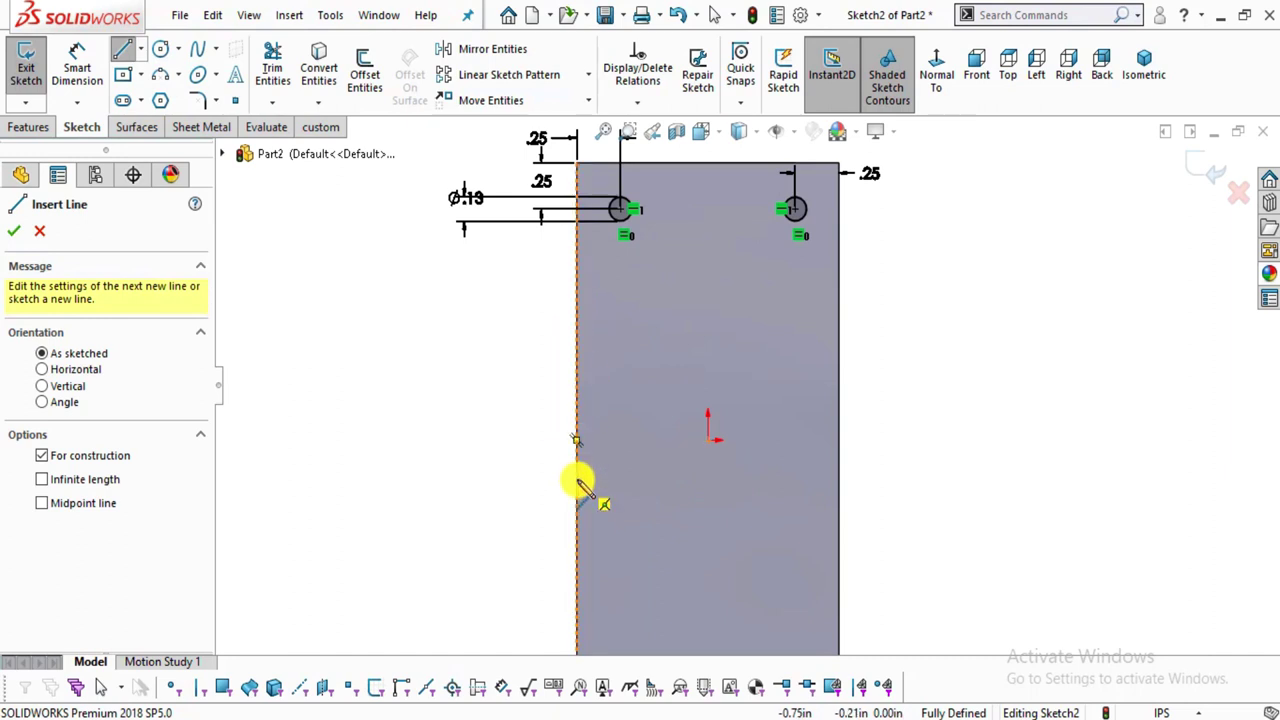
pyautogui.moveTo(577, 440)
pyautogui.mouseDown()
pyautogui.moveTo(749, 460)
pyautogui.moveTo(849, 434)
pyautogui.moveTo(840, 445)
pyautogui.mouseUp()
pyautogui.press('Escape')
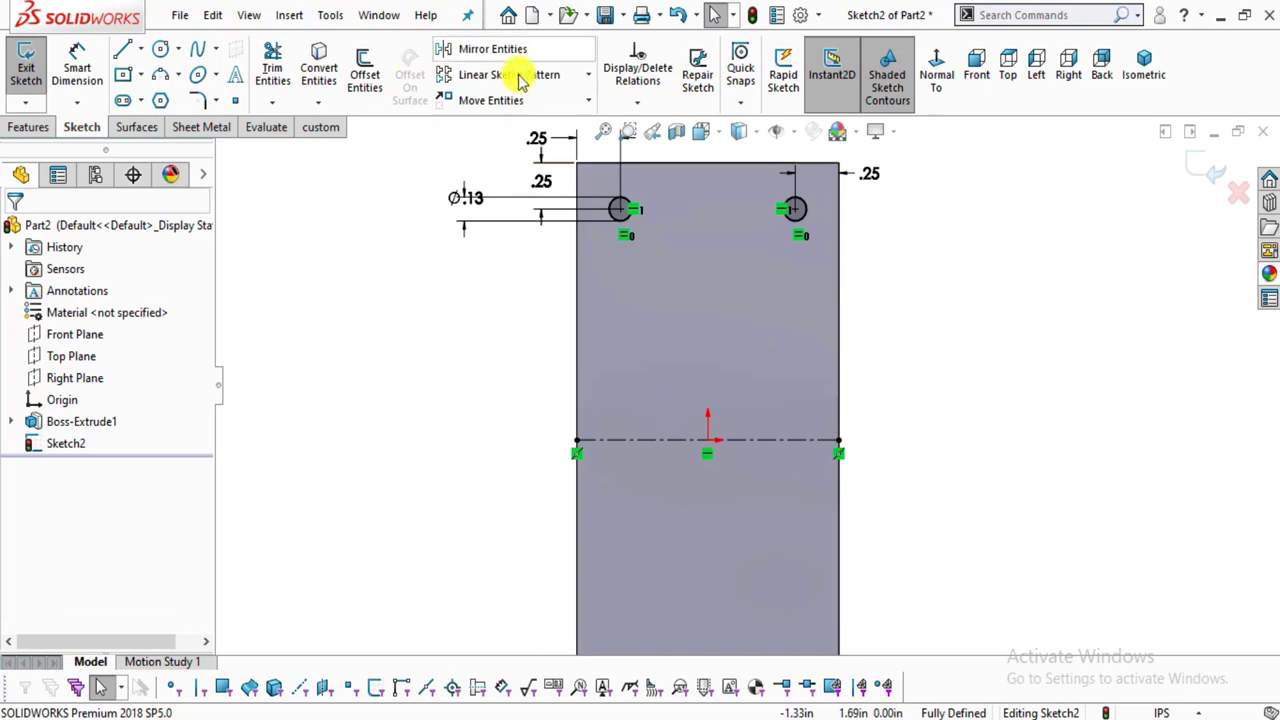
# Mirror both hole circles about the horizontal centerline, keeping the originals.
pyautogui.click(495, 49)
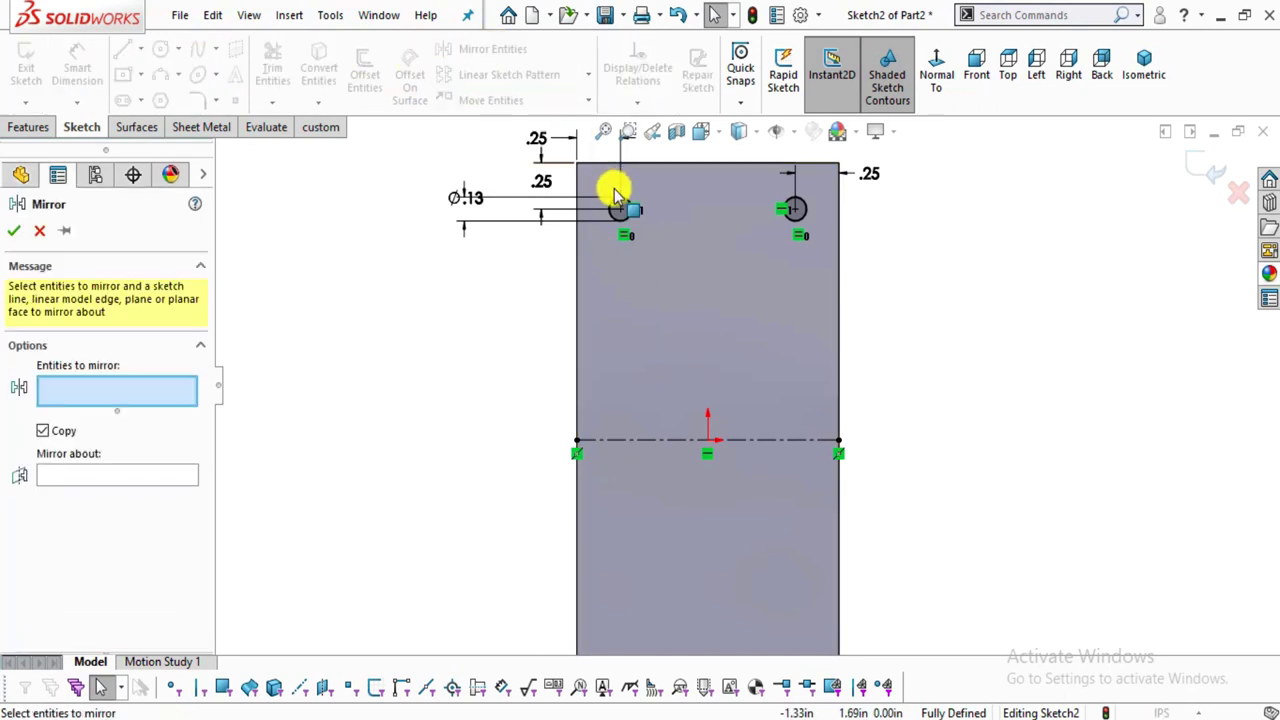
pyautogui.click(613, 215)
pyautogui.click(791, 210)
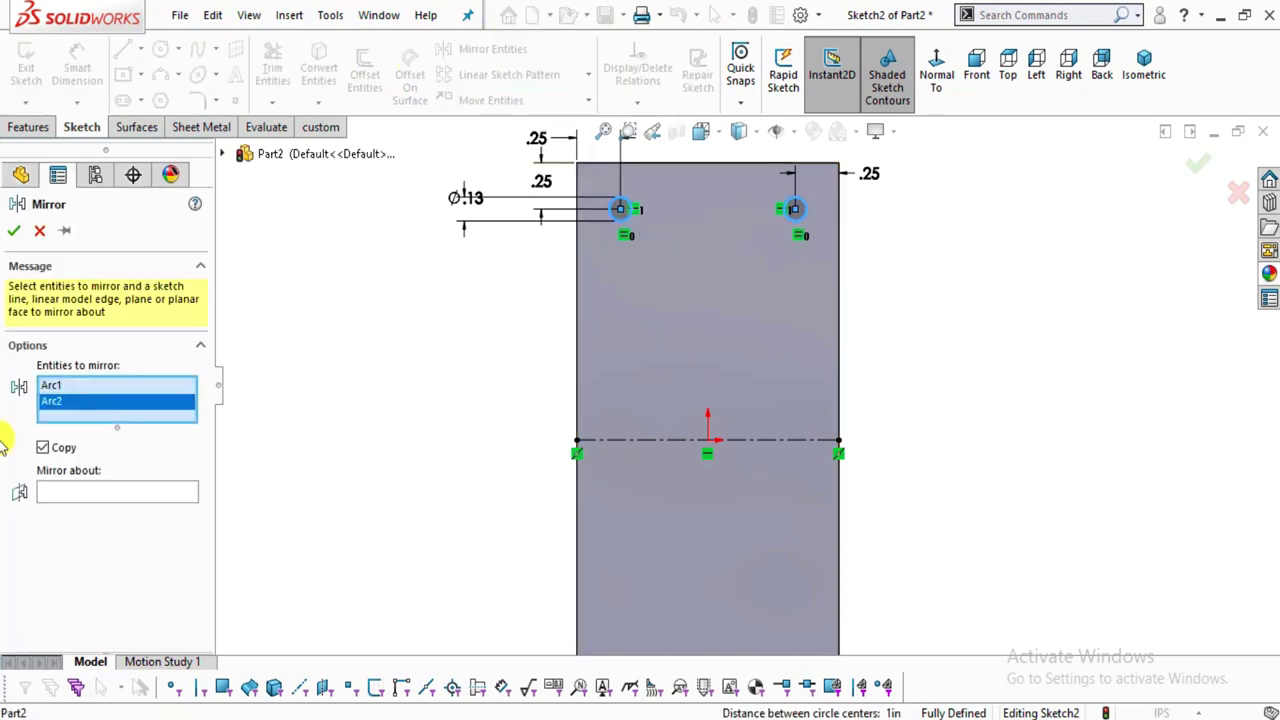
pyautogui.click(83, 494)
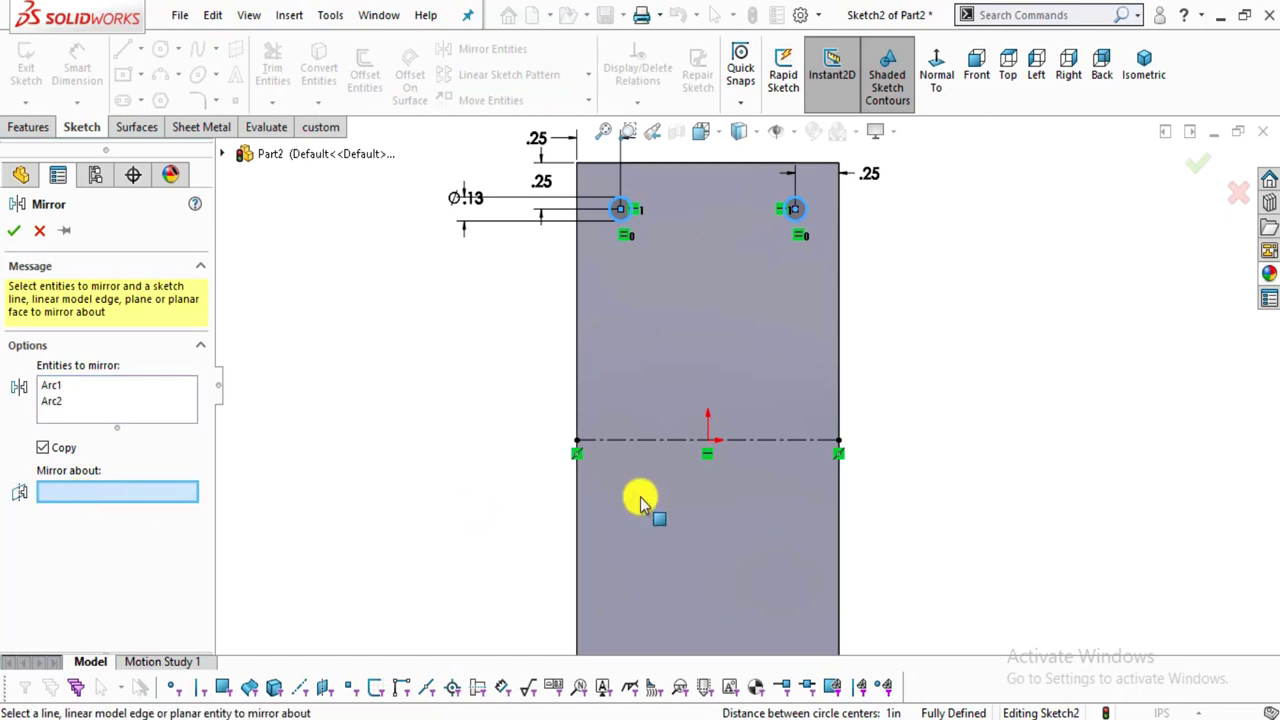
pyautogui.click(636, 441)
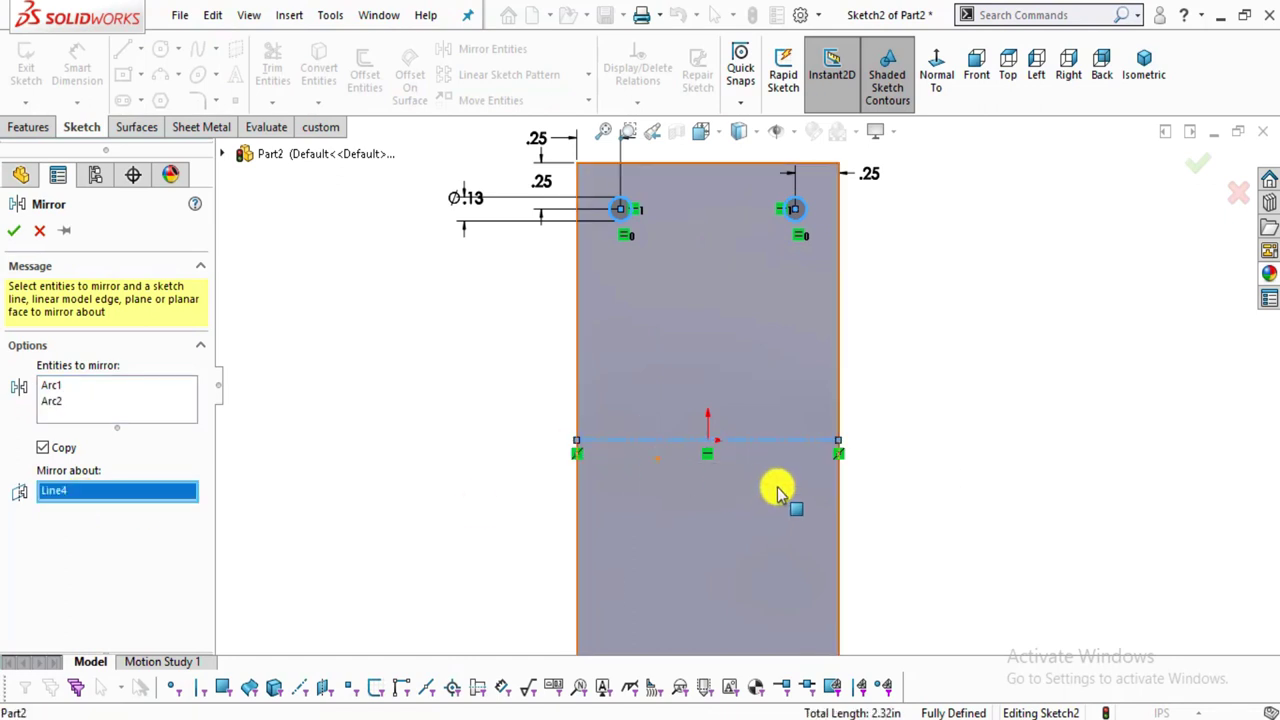
pyautogui.click(17, 232)
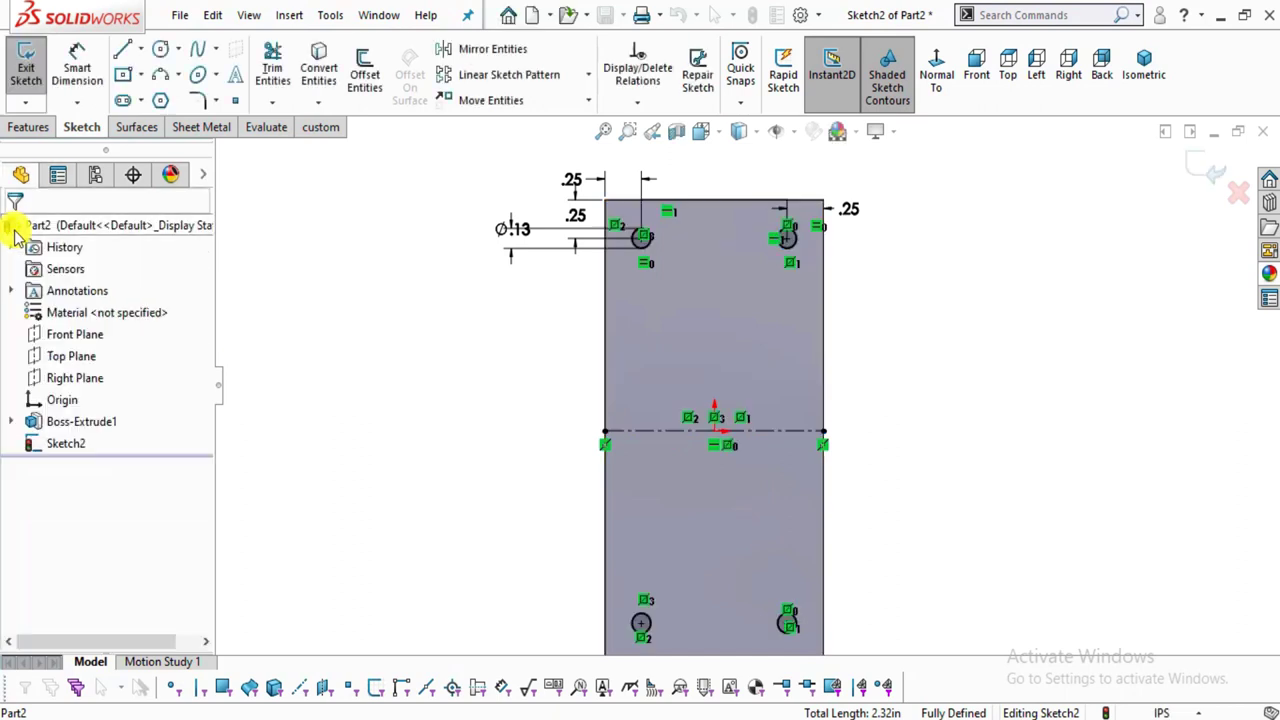
# Start an Extruded Cut from the sketch of the four hole circles on the cylinder body's flat face.
pyautogui.moveTo(893, 485)
pyautogui.mouseDown(button='middle')
pyautogui.moveTo(914, 571)
pyautogui.moveTo(943, 463)
pyautogui.mouseUp(button='middle')
pyautogui.scroll(-3, 943, 463)
pyautogui.click(16, 128)
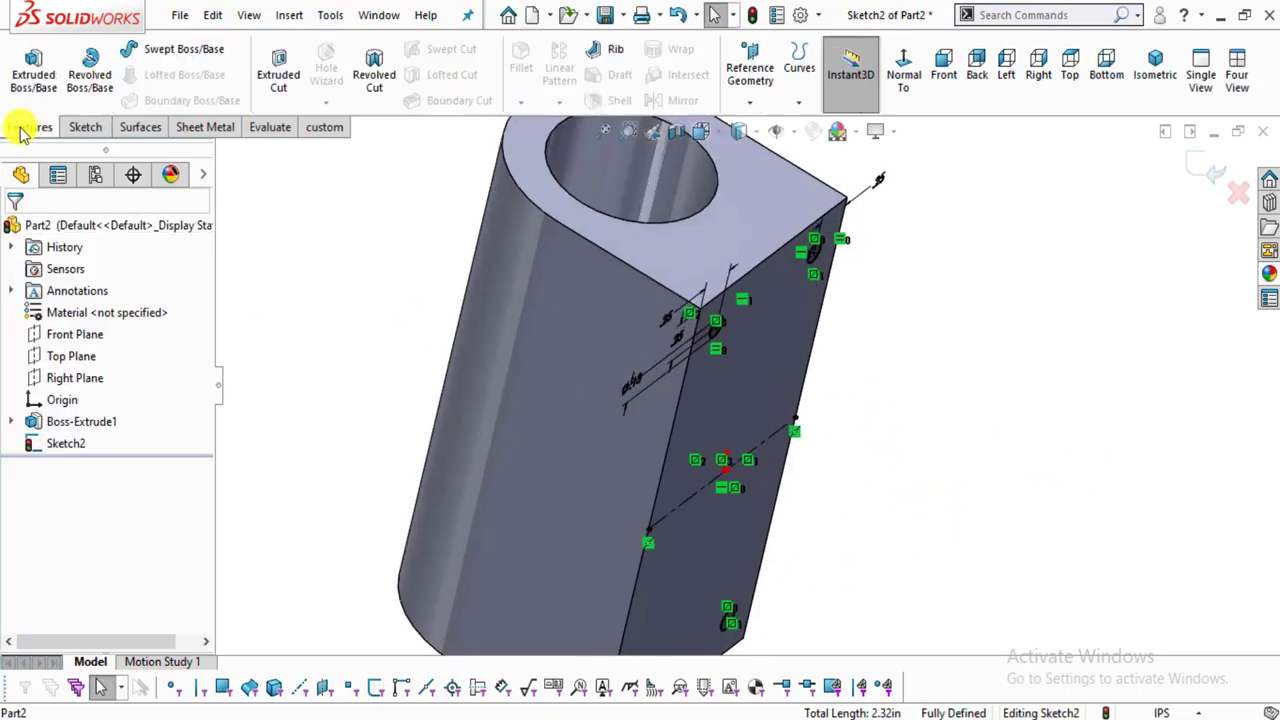
pyautogui.click(280, 72)
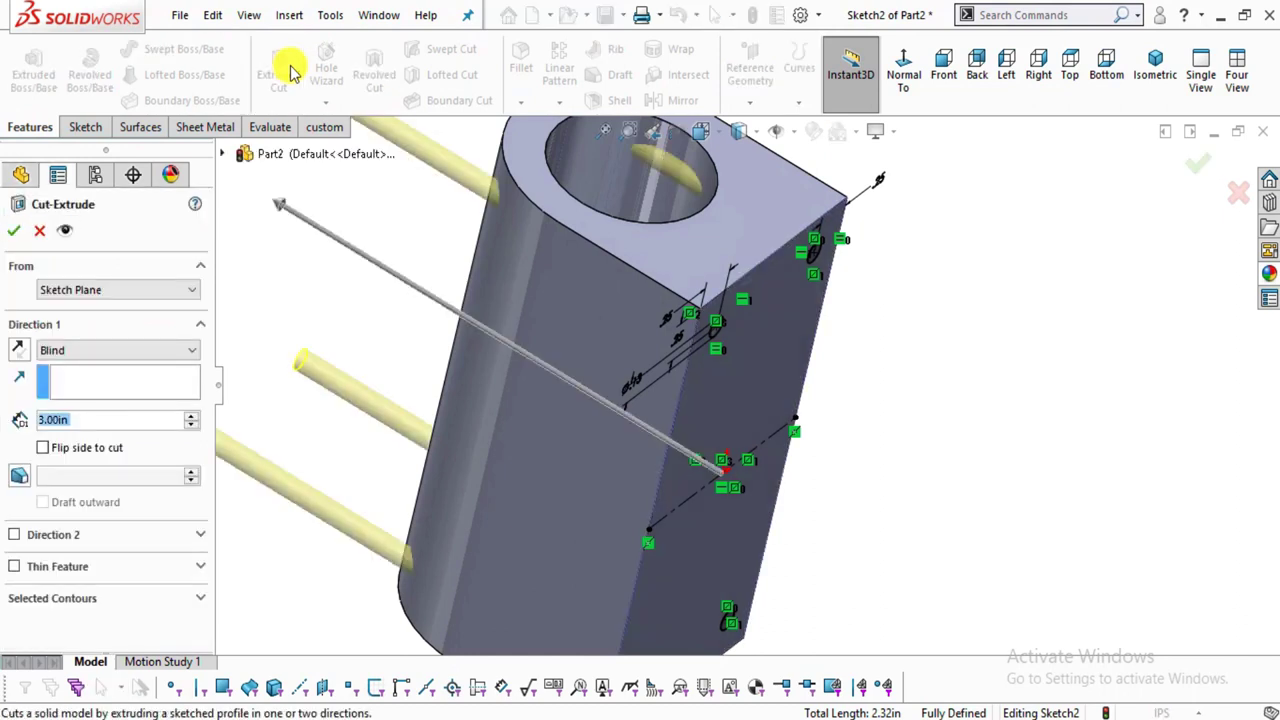
pyautogui.moveTo(903, 443); pyautogui.dragTo(1051, 380, button='middle')
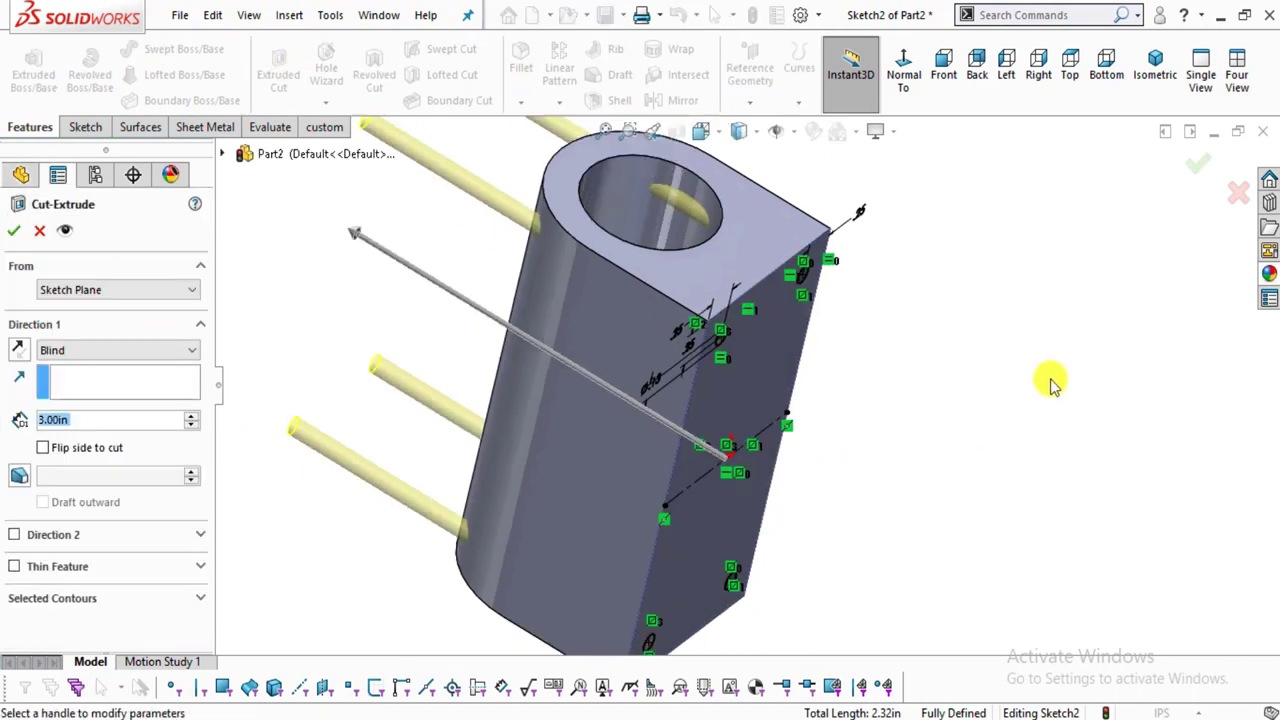
# Switch to the PDF drawing in Foxit Reader, mark the .50 depth of the Cylinder's four holes, and return to SOLIDWORKS.
pyautogui.click(620, 717)
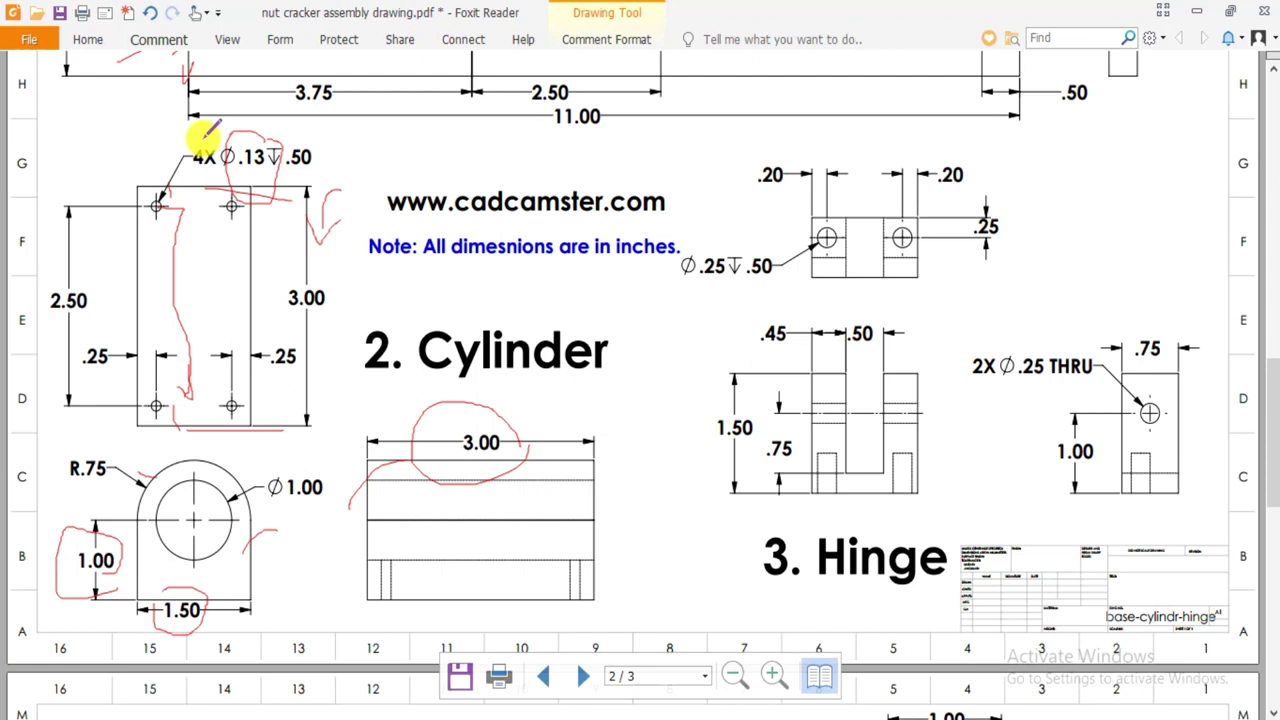
pyautogui.scroll(3, 325, 210)
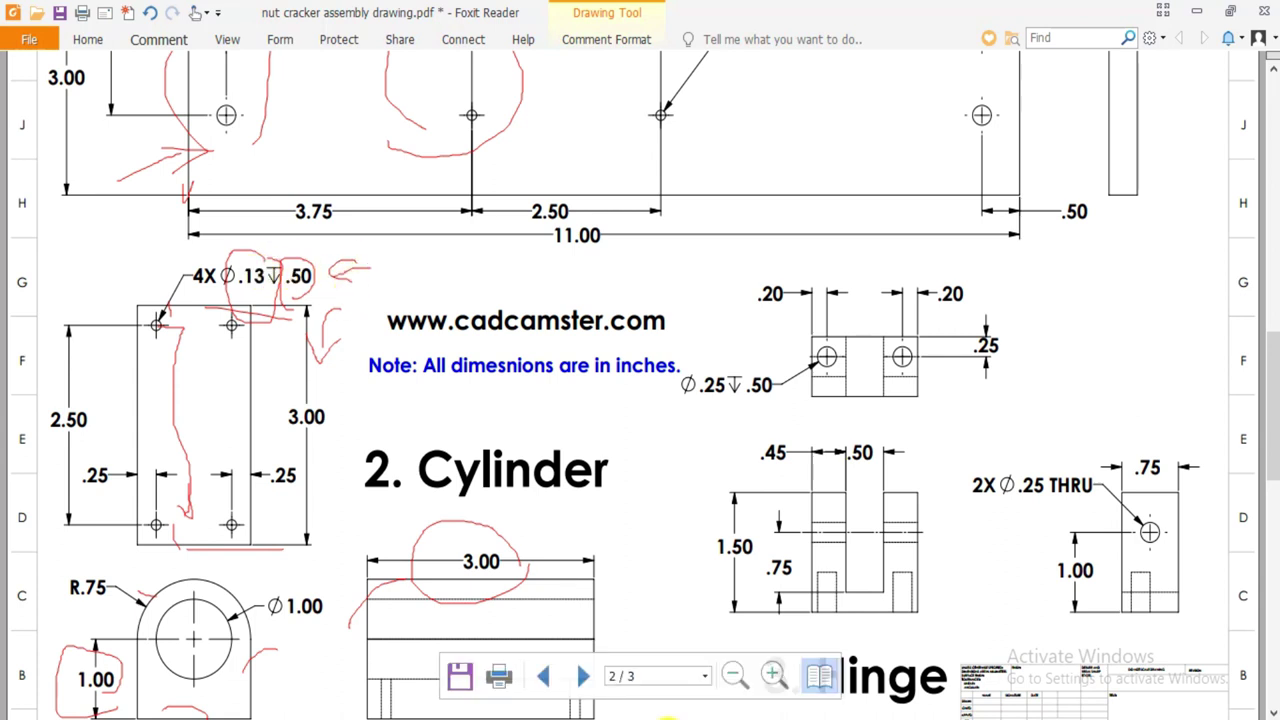
pyautogui.hotkey('alt', 'Tab')
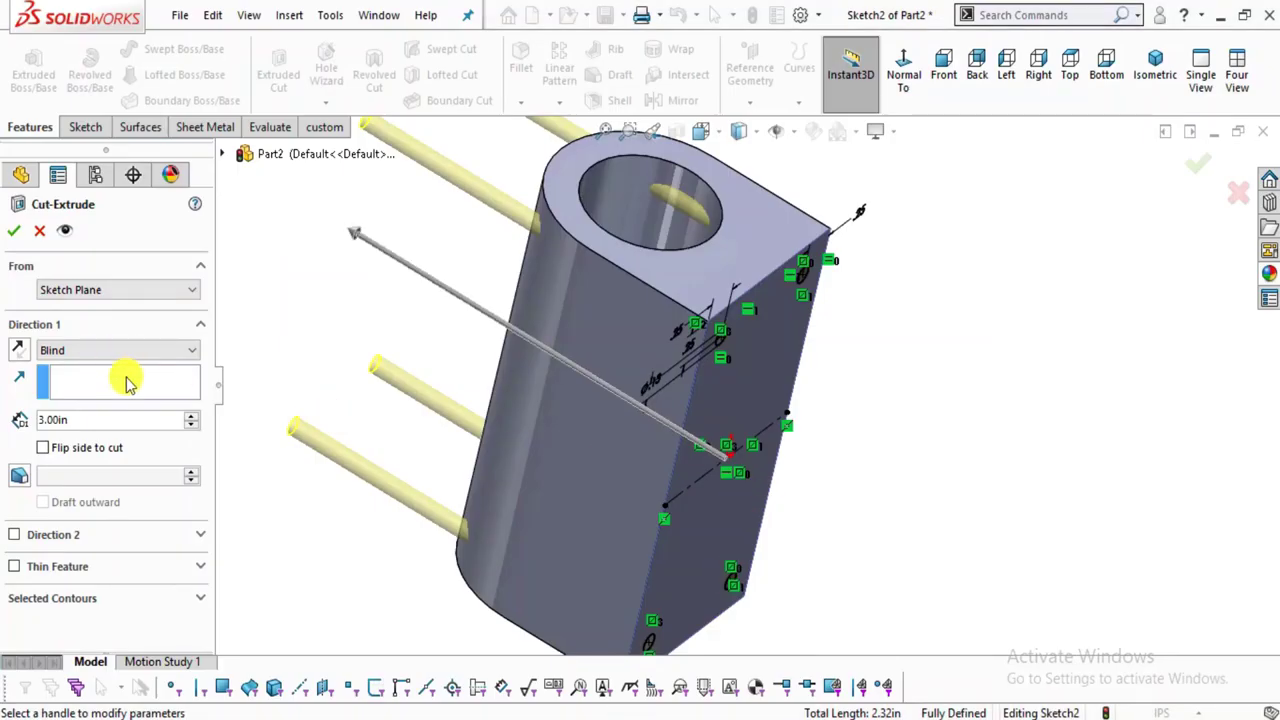
# Cut the four holes into the body with a Blind depth of 0.50 in.
pyautogui.moveTo(75, 420); pyautogui.dragTo(51, 420)
pyautogui.press('BackSpace')
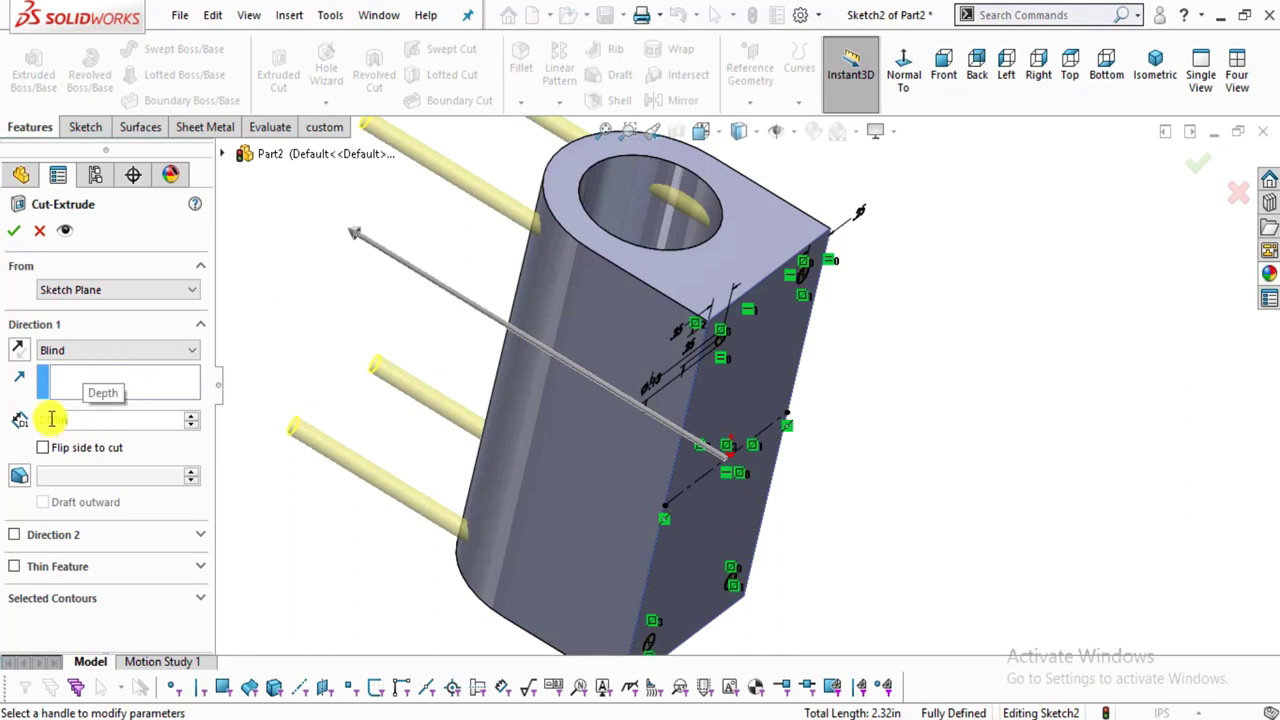
pyautogui.write('0.25')
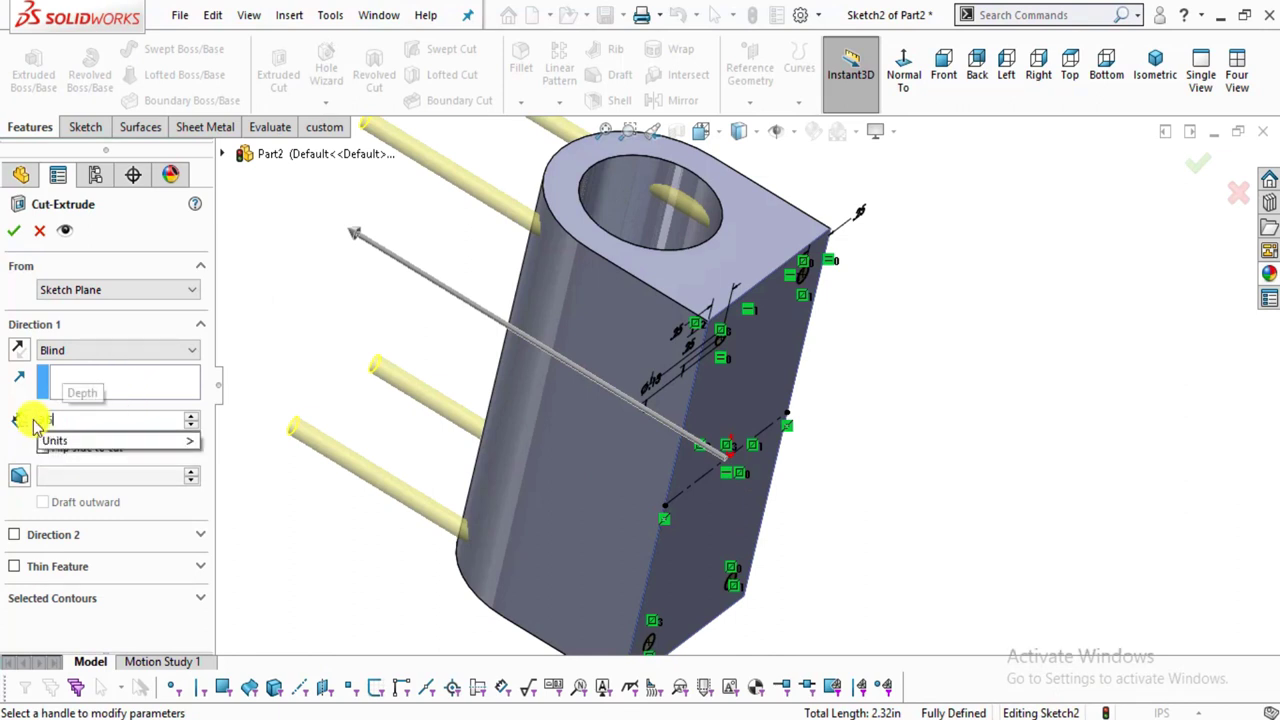
pyautogui.press('Return')
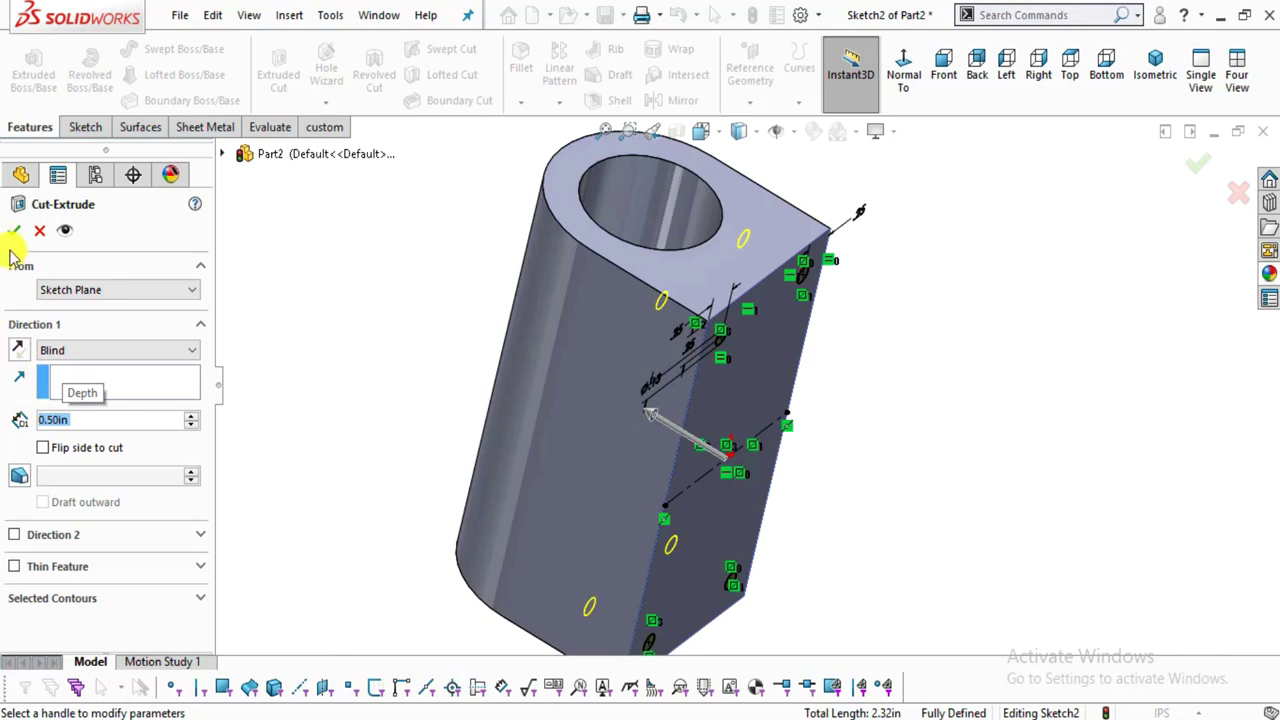
pyautogui.hotkey('alt', 'Tab')
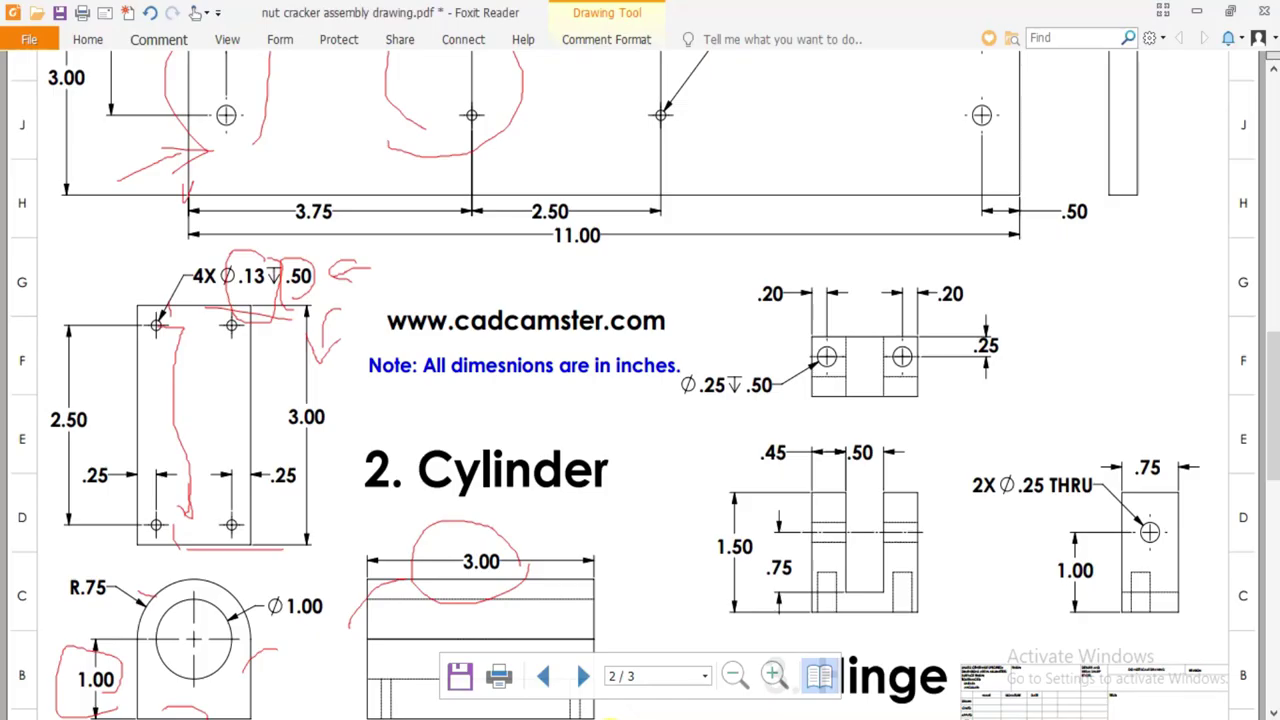
pyautogui.hotkey('alt', 'Tab')
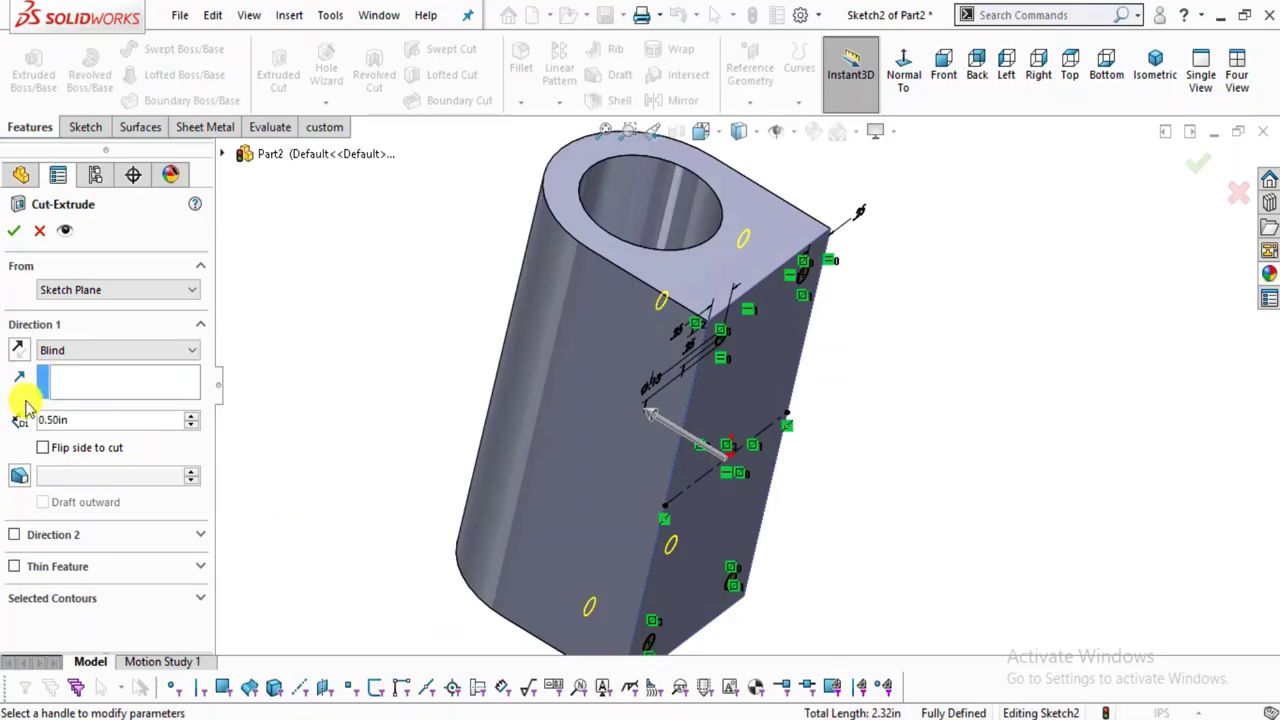
pyautogui.moveTo(783, 374); pyautogui.dragTo(333, 352, button='middle')
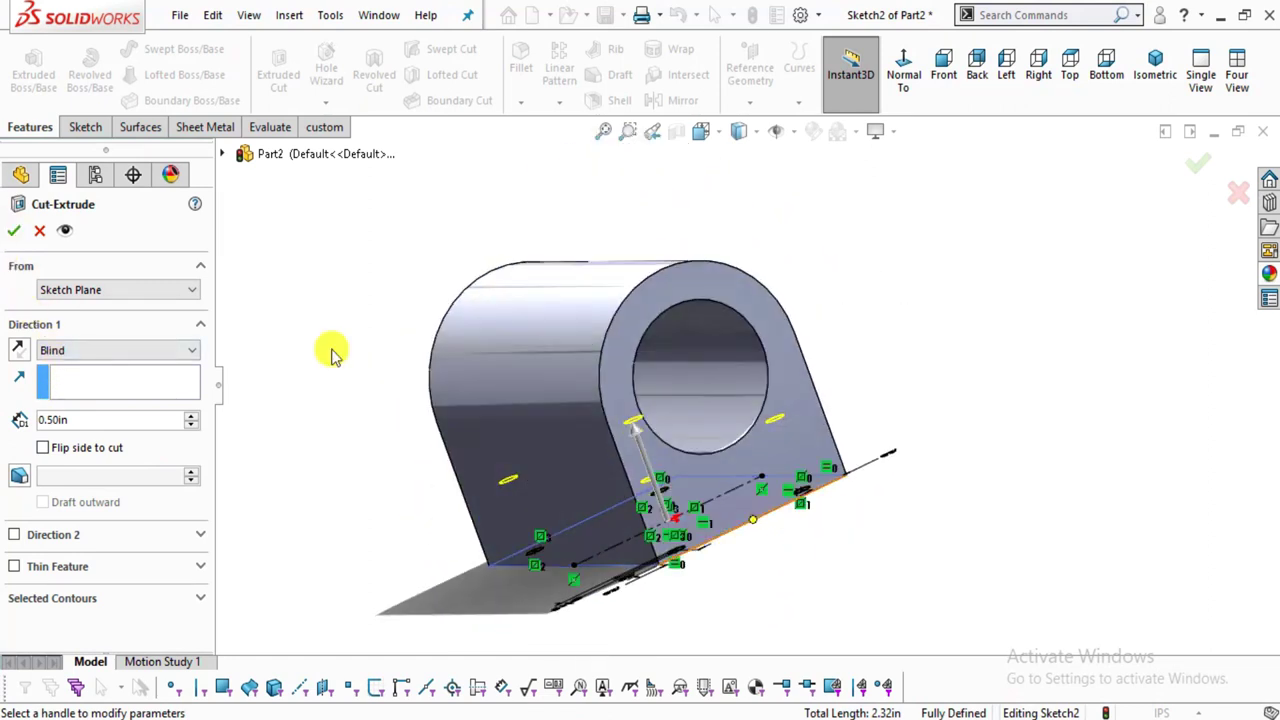
pyautogui.click(12, 230)
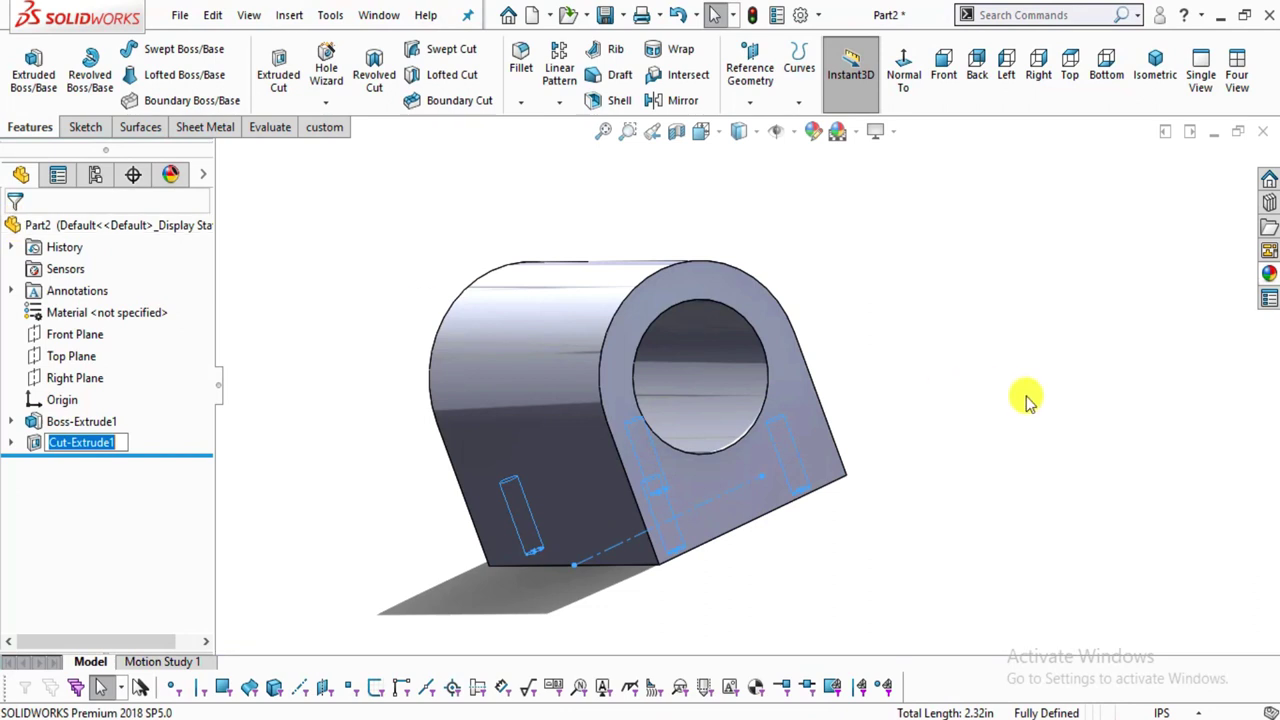
pyautogui.moveTo(737, 529); pyautogui.dragTo(750, 450, button='middle')
pyautogui.click(628, 715)
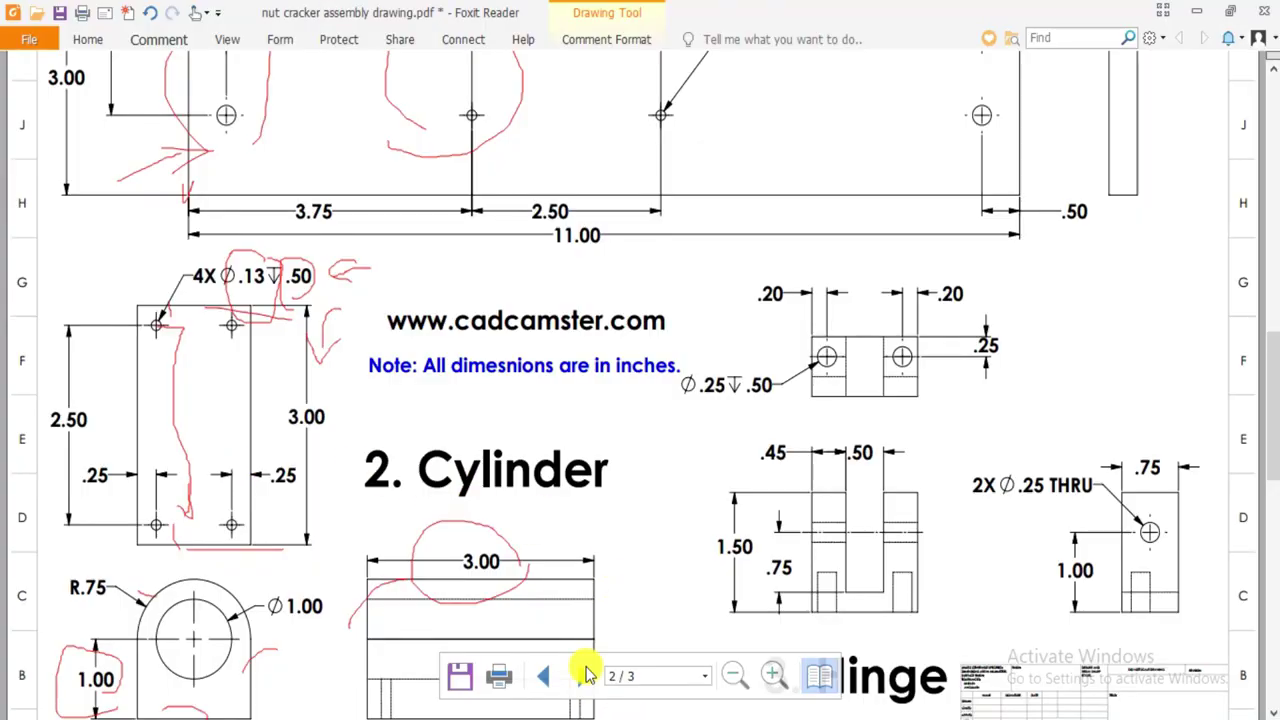
pyautogui.hotkey('alt', 'Tab')
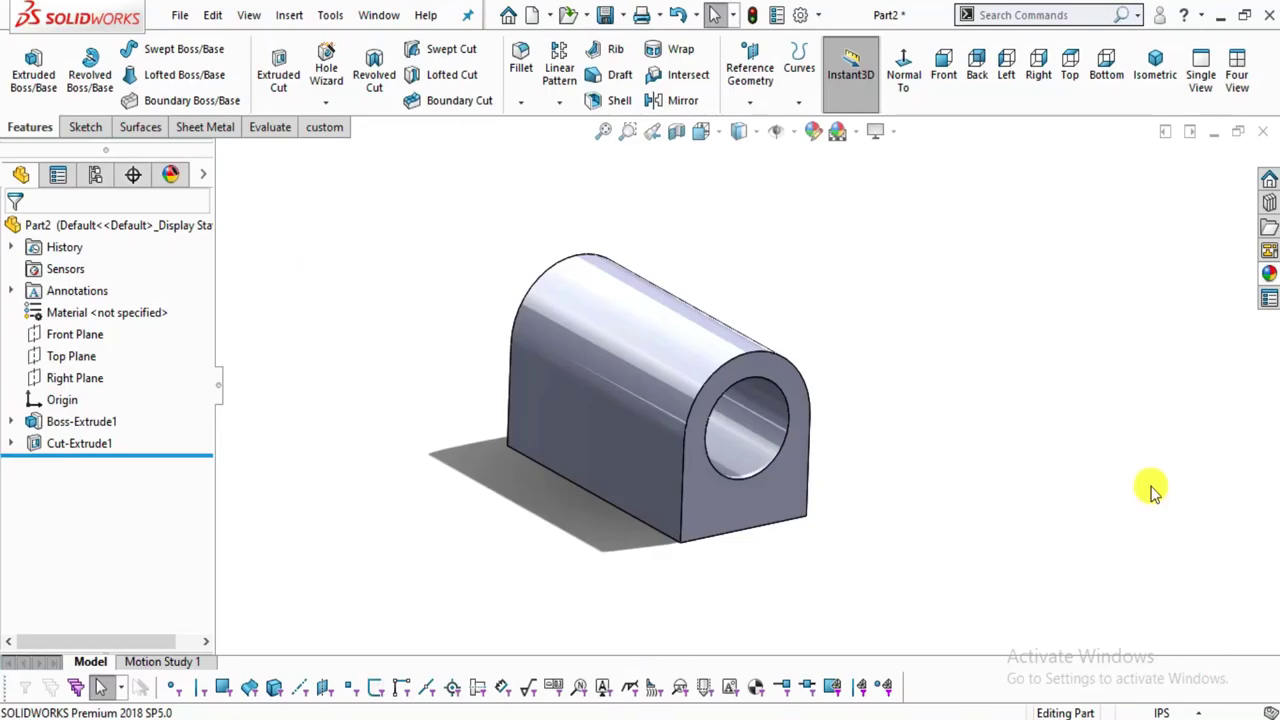
# Apply the brushed brass appearance from the metal appearances to the whole cylinder part.
pyautogui.click(1270, 262)
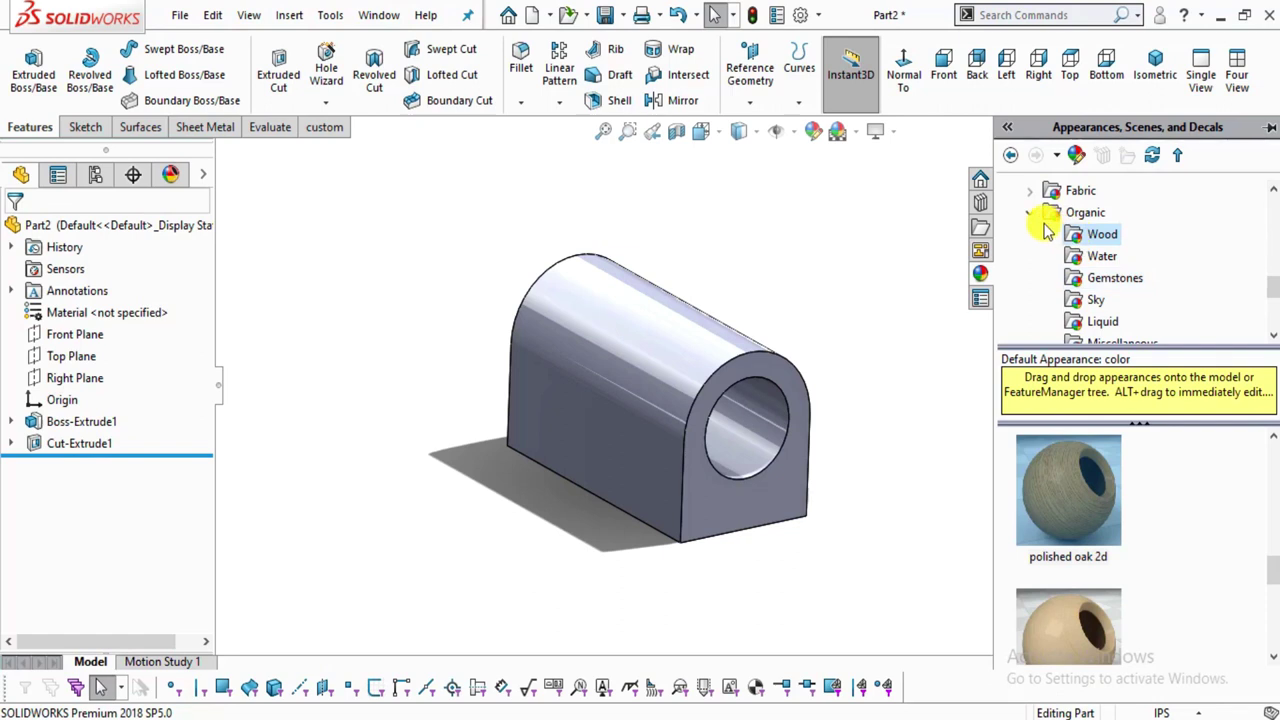
pyautogui.scroll(10, 1040, 230)
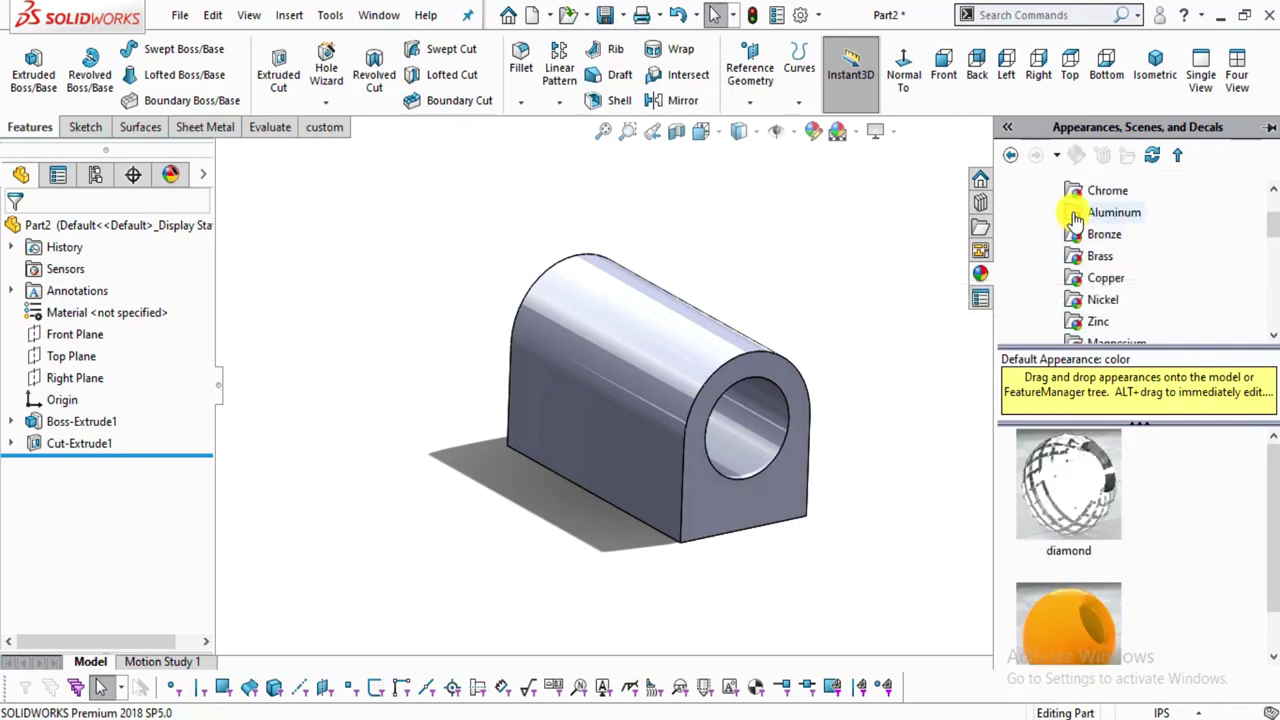
pyautogui.scroll(-5, 1080, 260)
pyautogui.scroll(3, 1095, 240)
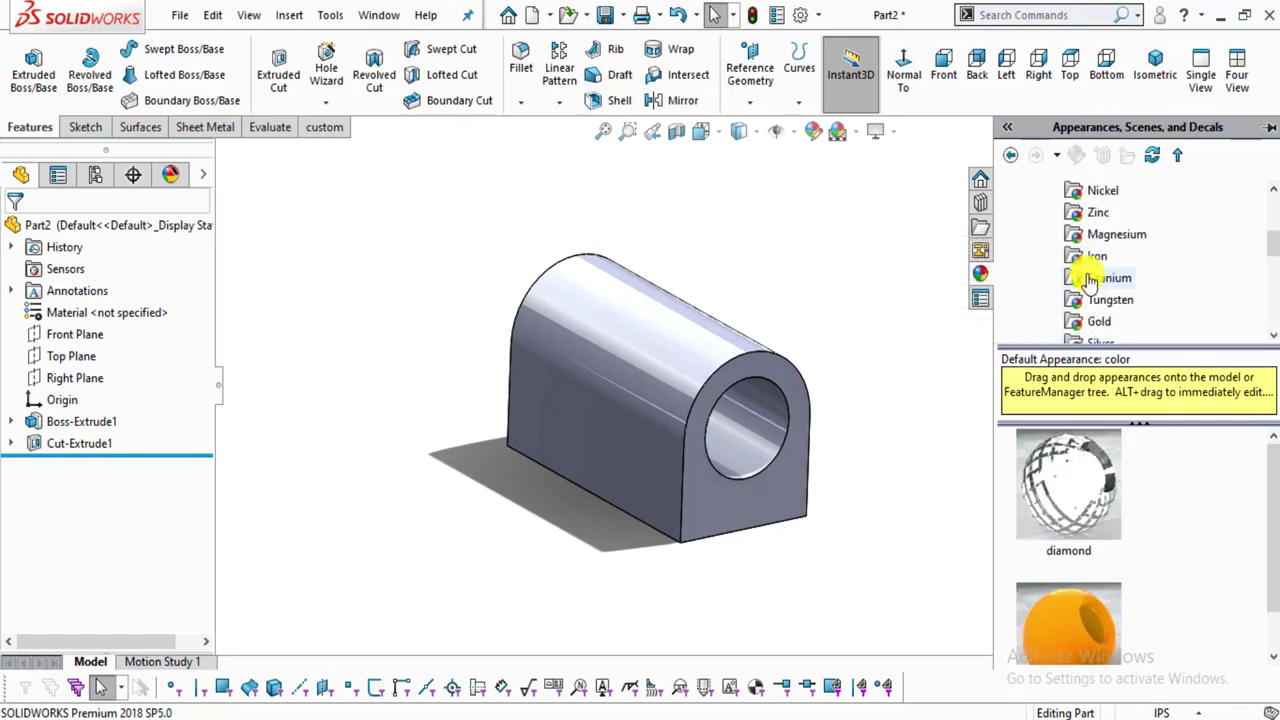
pyautogui.click(1099, 212)
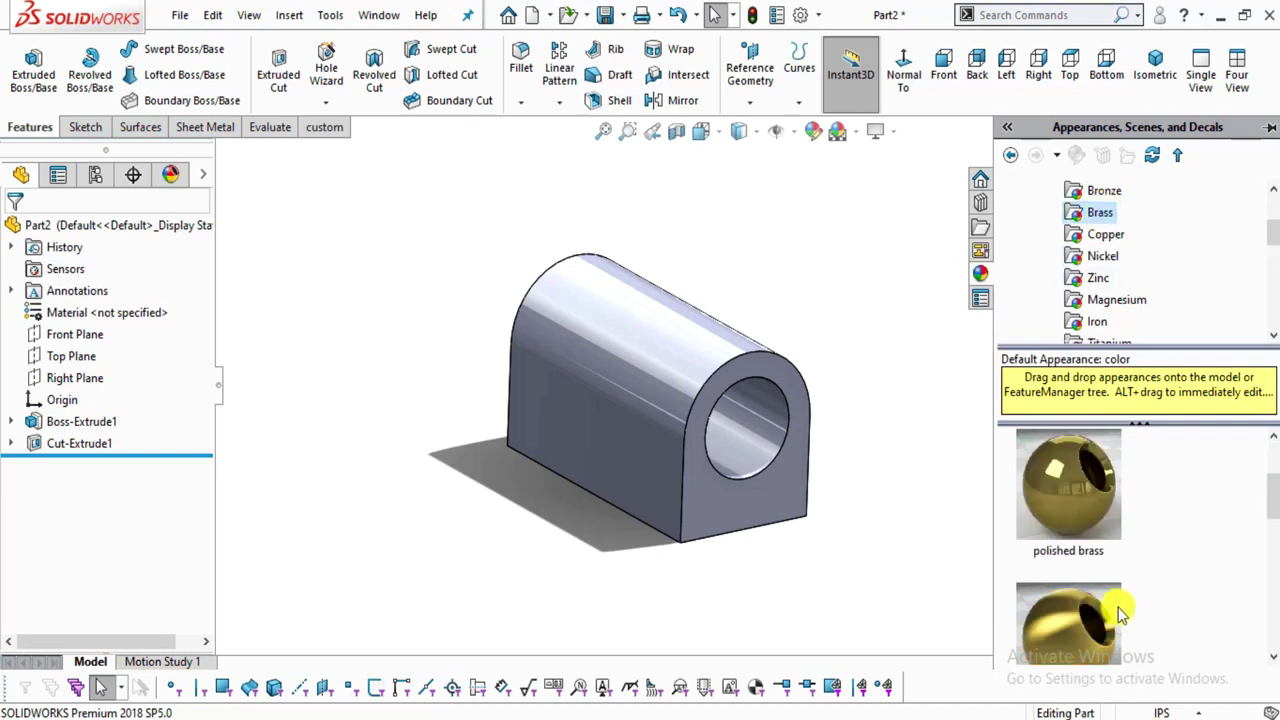
pyautogui.scroll(-1, 1120, 606)
pyautogui.scroll(1, 1080, 570)
pyautogui.click(1077, 537)
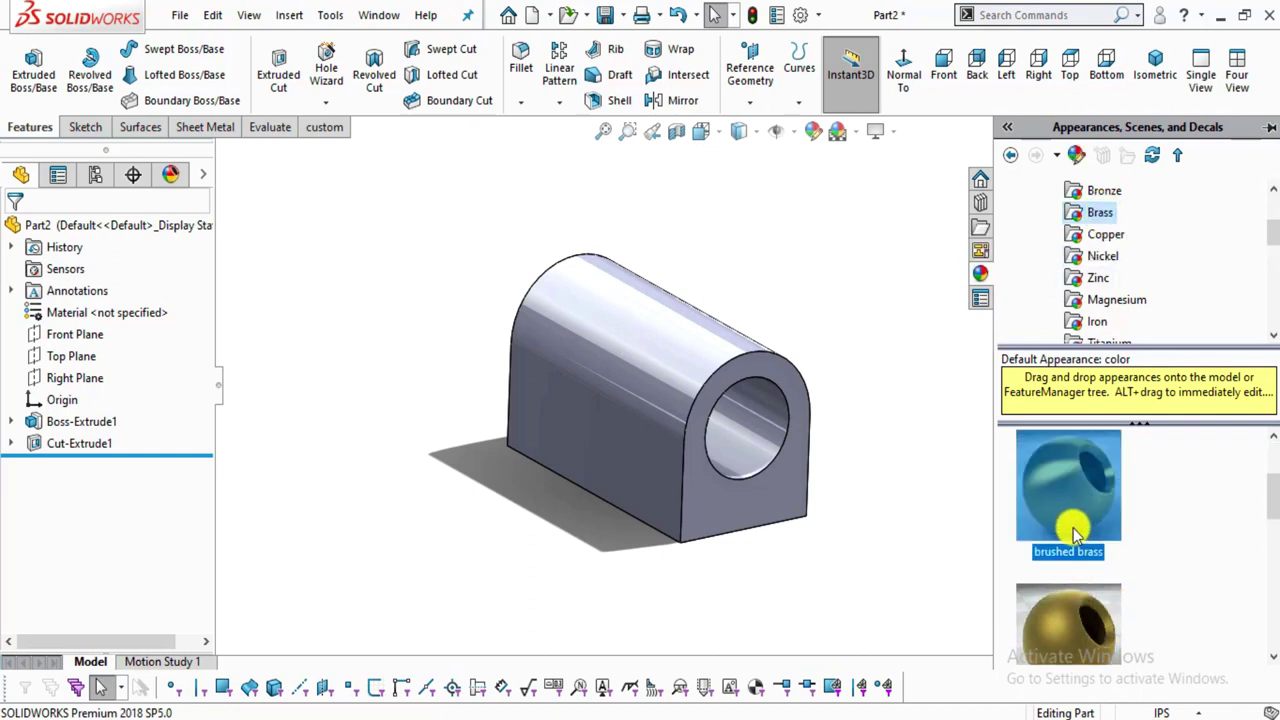
pyautogui.doubleClick(1070, 533)
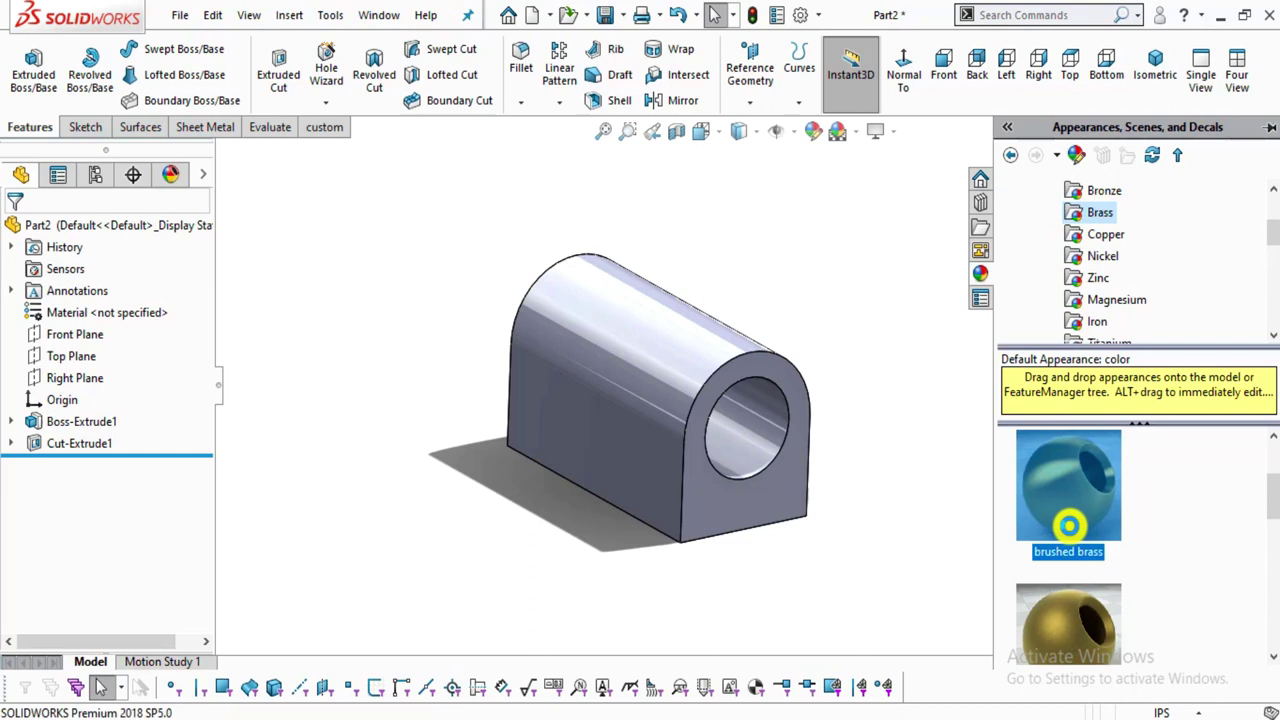
pyautogui.moveTo(865, 437); pyautogui.dragTo(877, 477, button='middle')
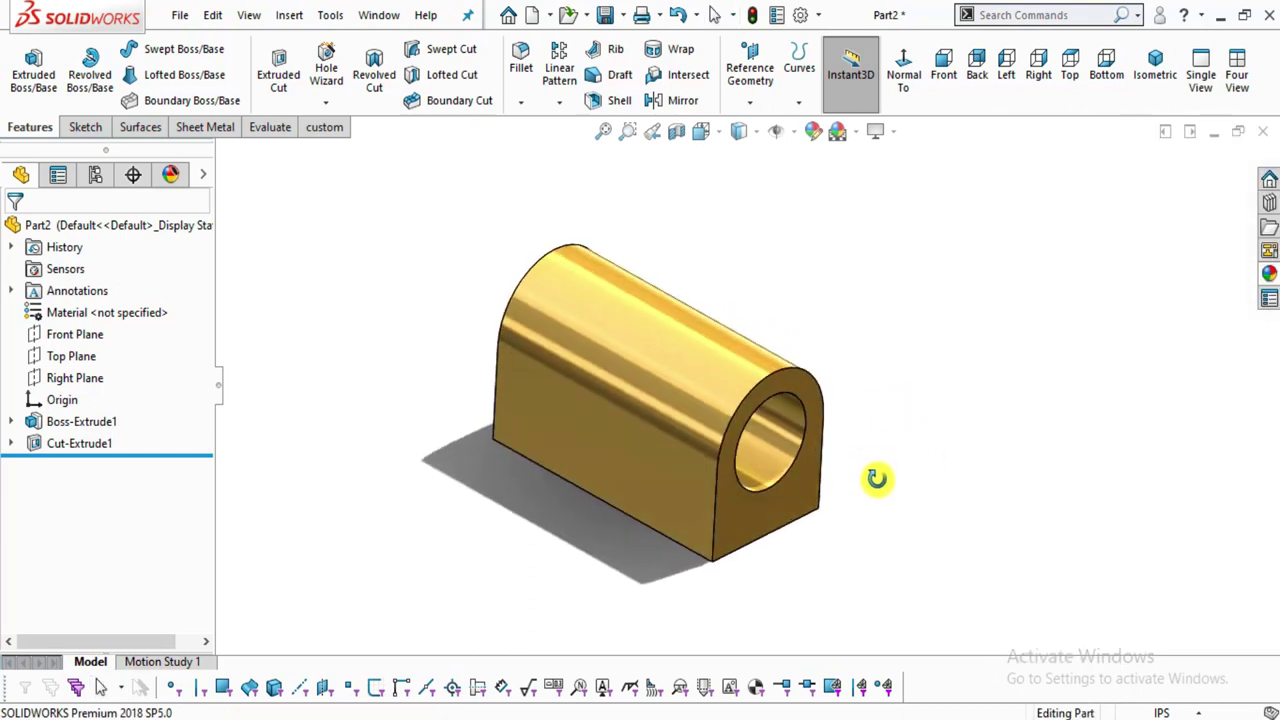
# Save the part as 2.cylinder in the nut cracker folder.
pyautogui.click(606, 15)
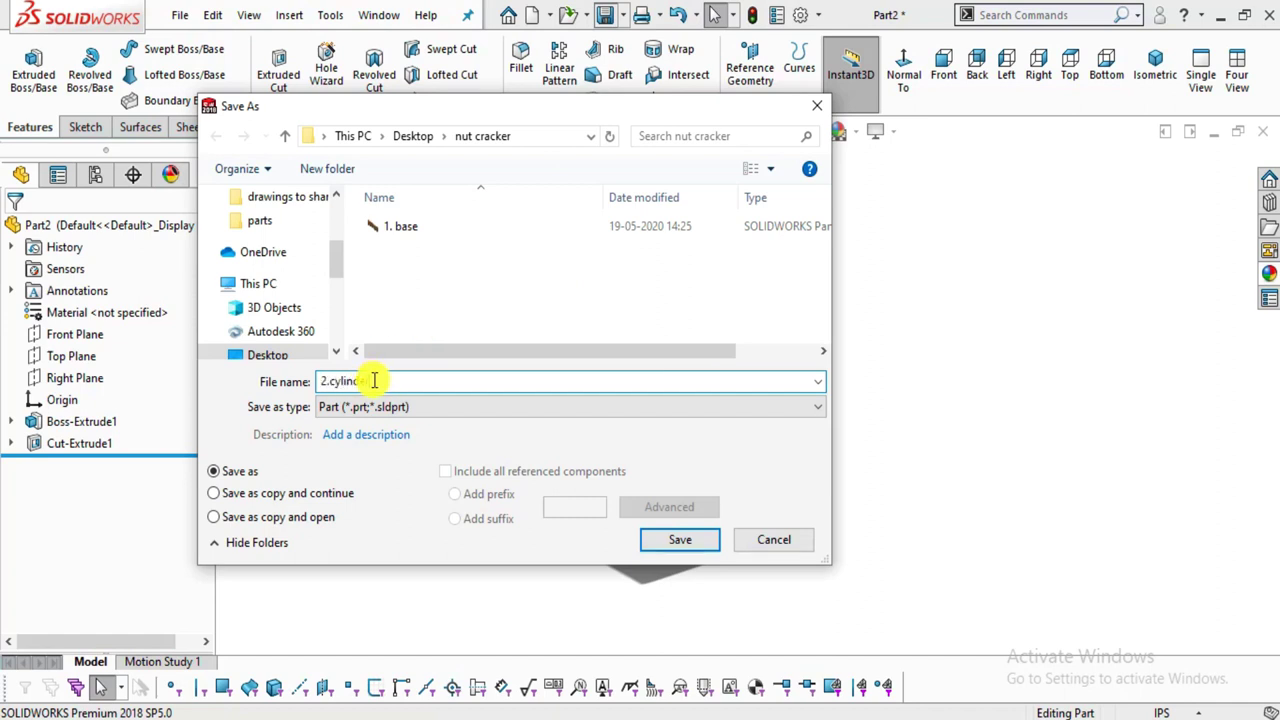
pyautogui.click(680, 539)
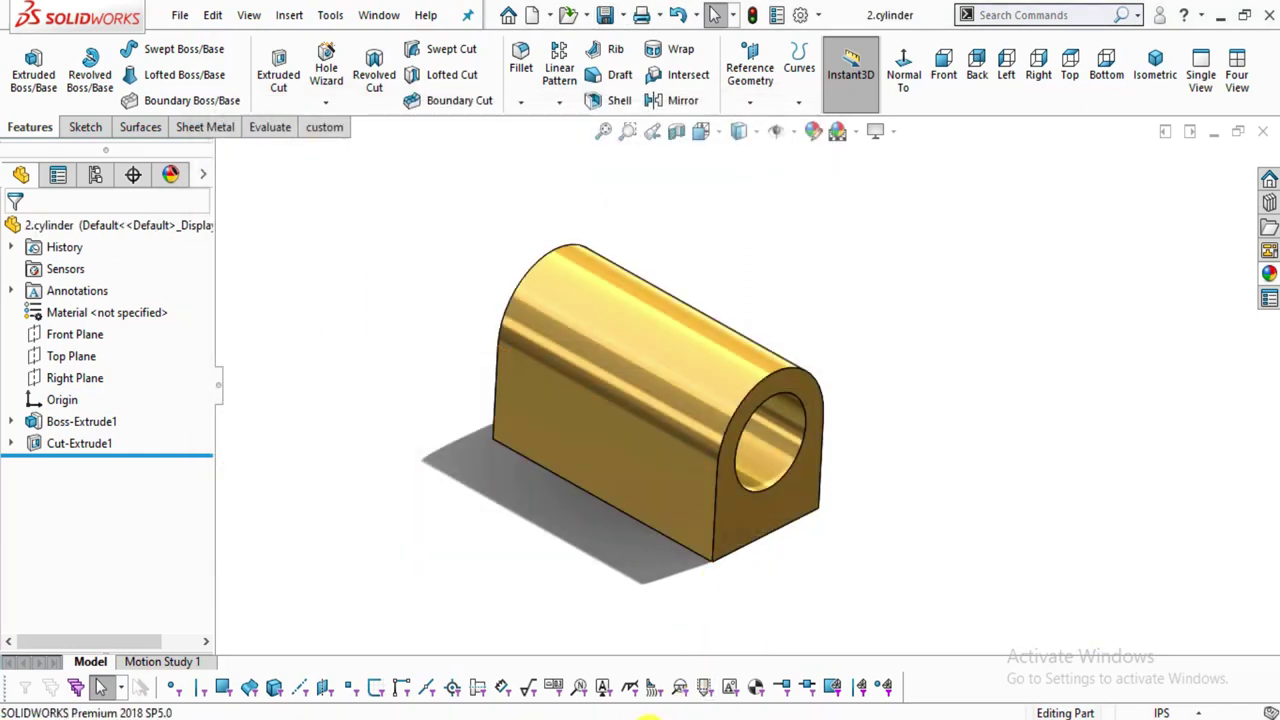
# Switch to the PDF drawing in Foxit Reader and circle the title of part 3, Hinge.
pyautogui.click(650, 717)
pyautogui.scroll(-4, 680, 353)
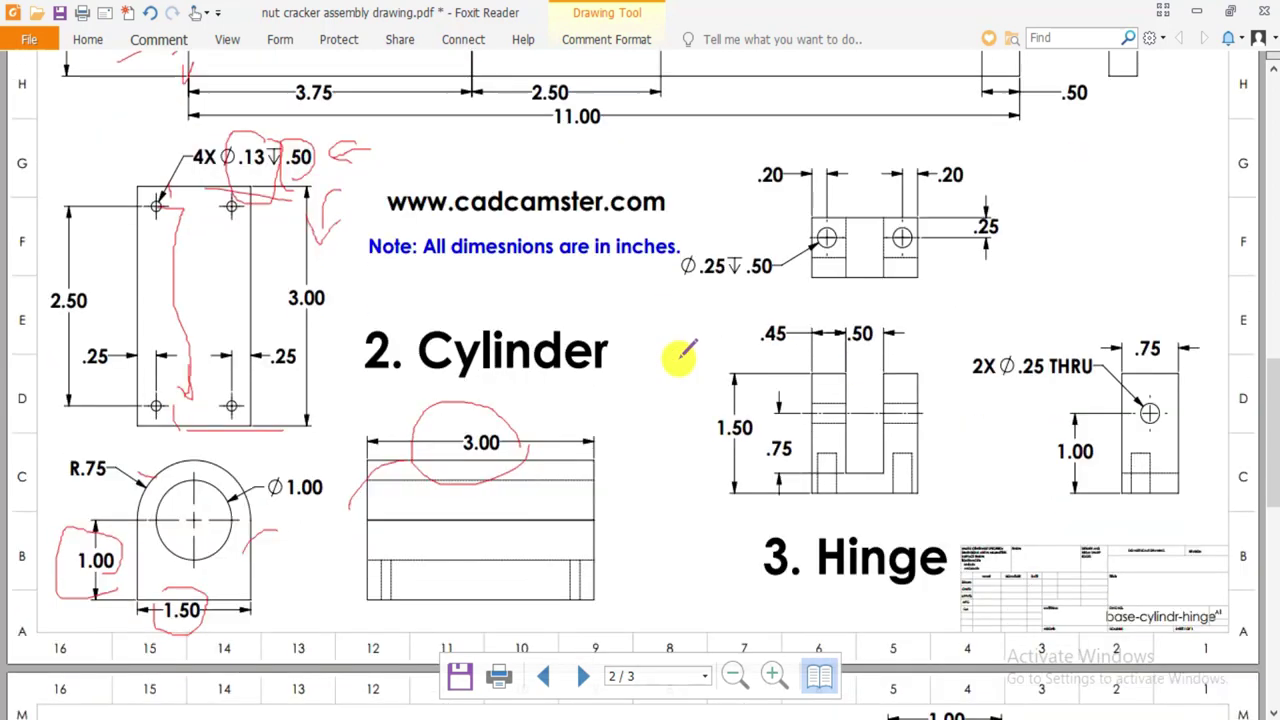
pyautogui.scroll(2, 1012, 413)
pyautogui.moveTo(1002, 578)
pyautogui.mouseDown()
pyautogui.moveTo(986, 551)
pyautogui.moveTo(763, 523)
pyautogui.moveTo(955, 623)
pyautogui.moveTo(972, 572)
pyautogui.mouseUp()
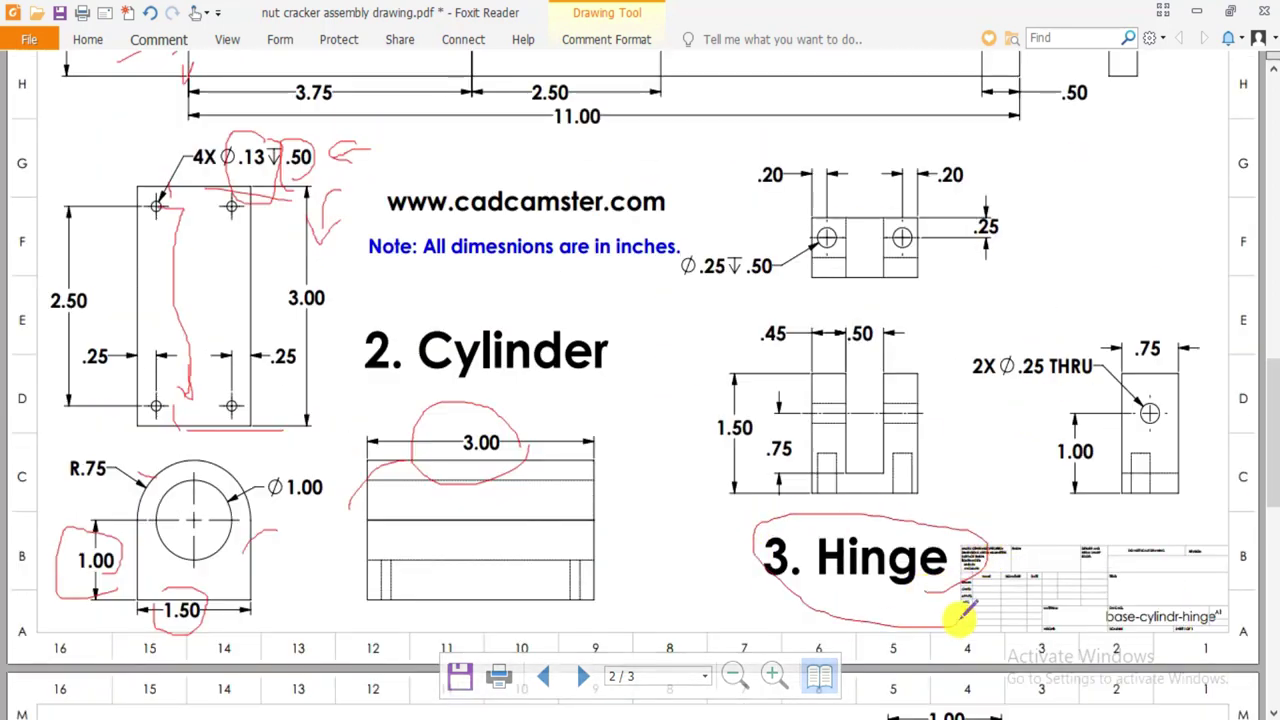
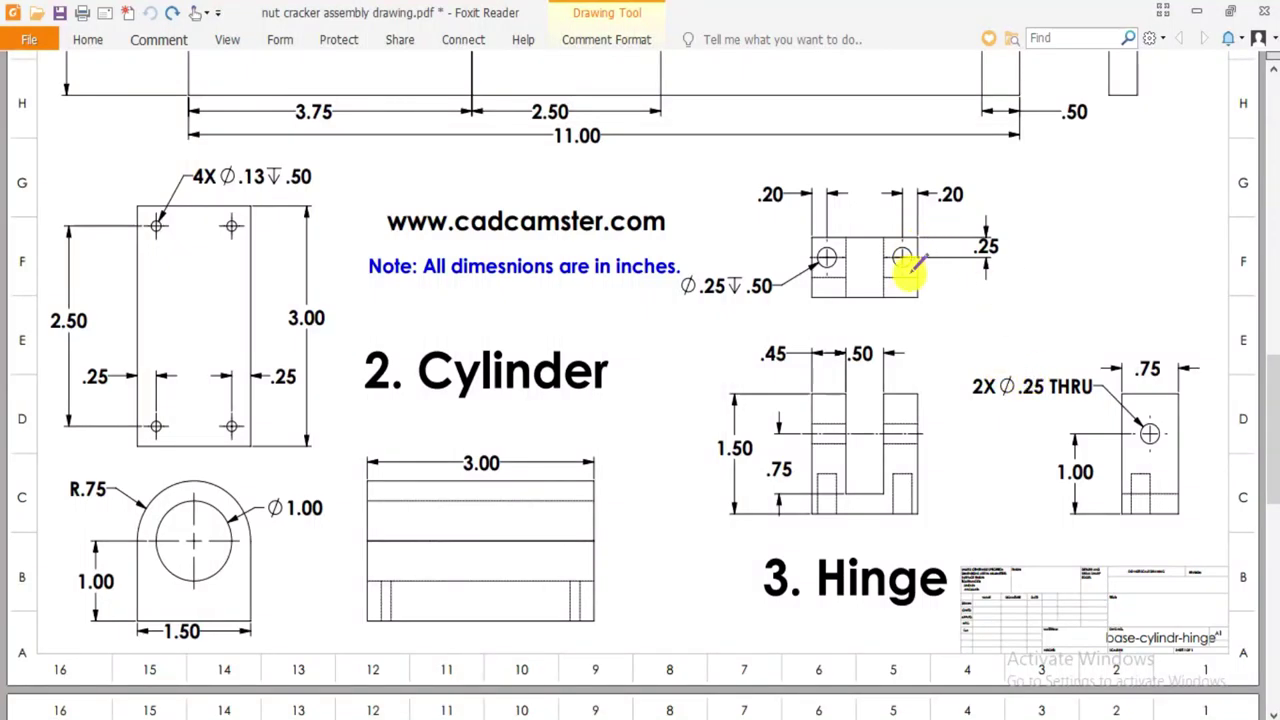
# Mark the Hinge's top, front and side views and circle the side view's .75 width dimension.
pyautogui.moveTo(940, 446); pyautogui.dragTo(924, 451)
pyautogui.moveTo(1124, 322); pyautogui.dragTo(1156, 378)
pyautogui.moveTo(1100, 232)
pyautogui.mouseDown()
pyautogui.moveTo(931, 220)
pyautogui.moveTo(957, 204)
pyautogui.moveTo(945, 204)
pyautogui.moveTo(988, 266)
pyautogui.mouseUp()
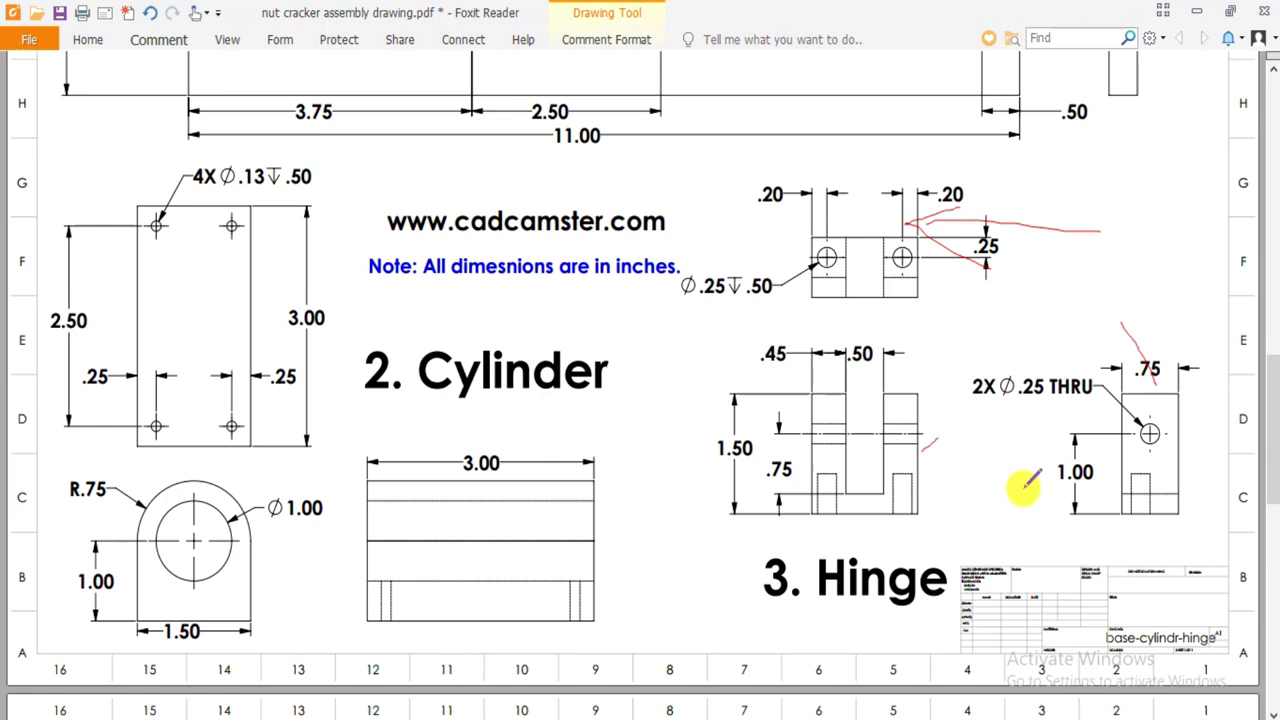
pyautogui.moveTo(955, 549); pyautogui.dragTo(868, 530)
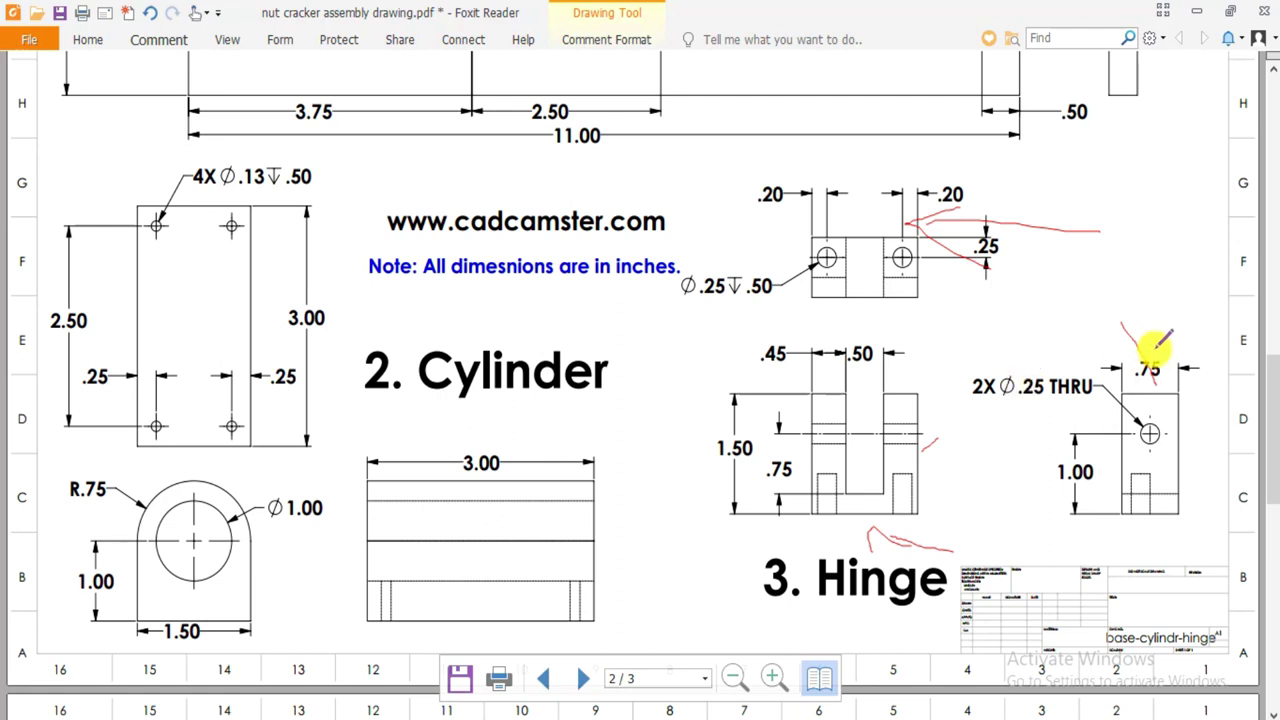
pyautogui.moveTo(1132, 332)
pyautogui.mouseDown()
pyautogui.moveTo(1187, 382)
pyautogui.moveTo(1182, 326)
pyautogui.mouseUp()
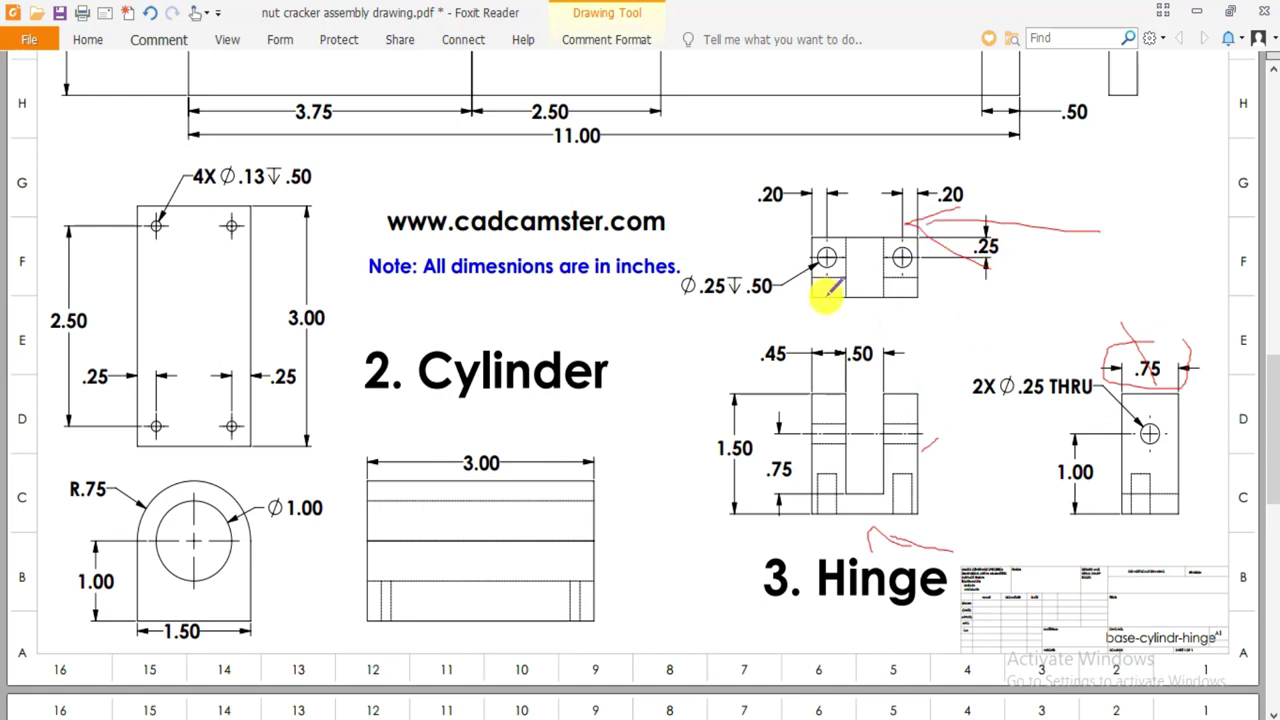
# Undo the pen marks drawn around the Hinge views.
pyautogui.hotkey('ctrl', 'z')
pyautogui.hotkey('ctrl', 'z')
pyautogui.hotkey('ctrl', 'z')
pyautogui.hotkey('ctrl', 'z')
pyautogui.hotkey('ctrl', 'z')
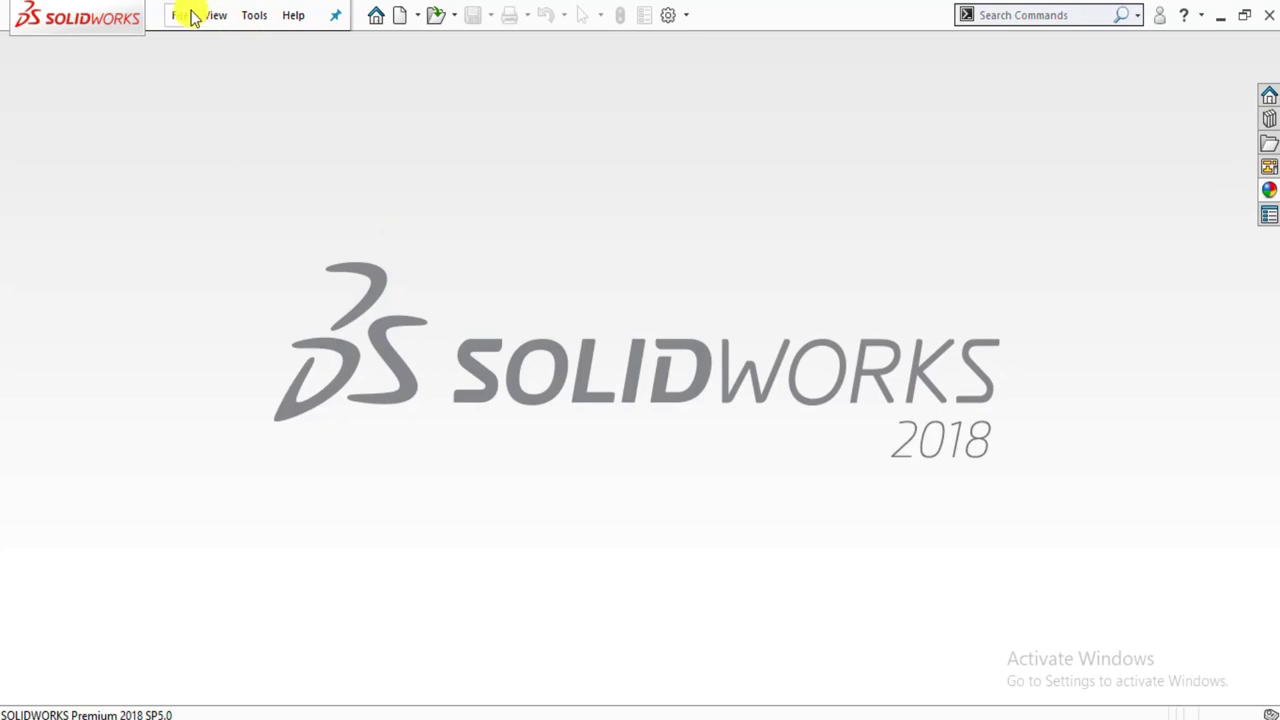
# Switch to SOLIDWORKS and create a new part document.
pyautogui.click(185, 15)
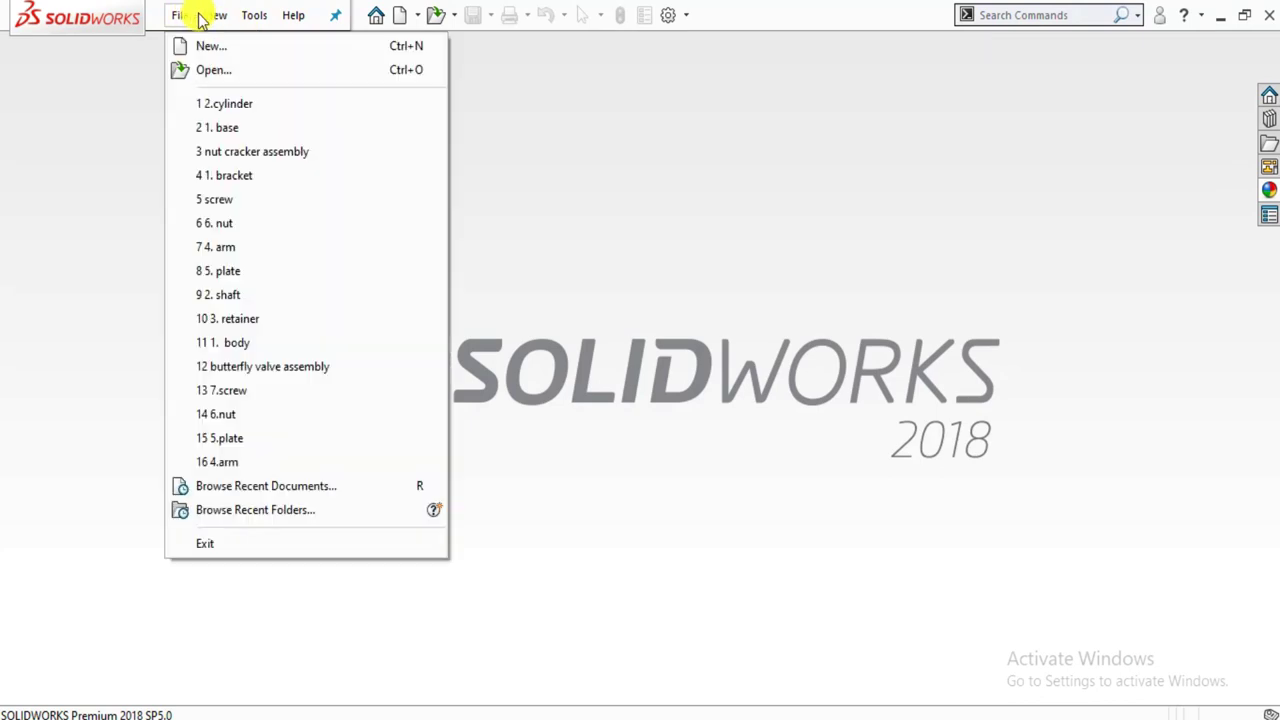
pyautogui.click(195, 45)
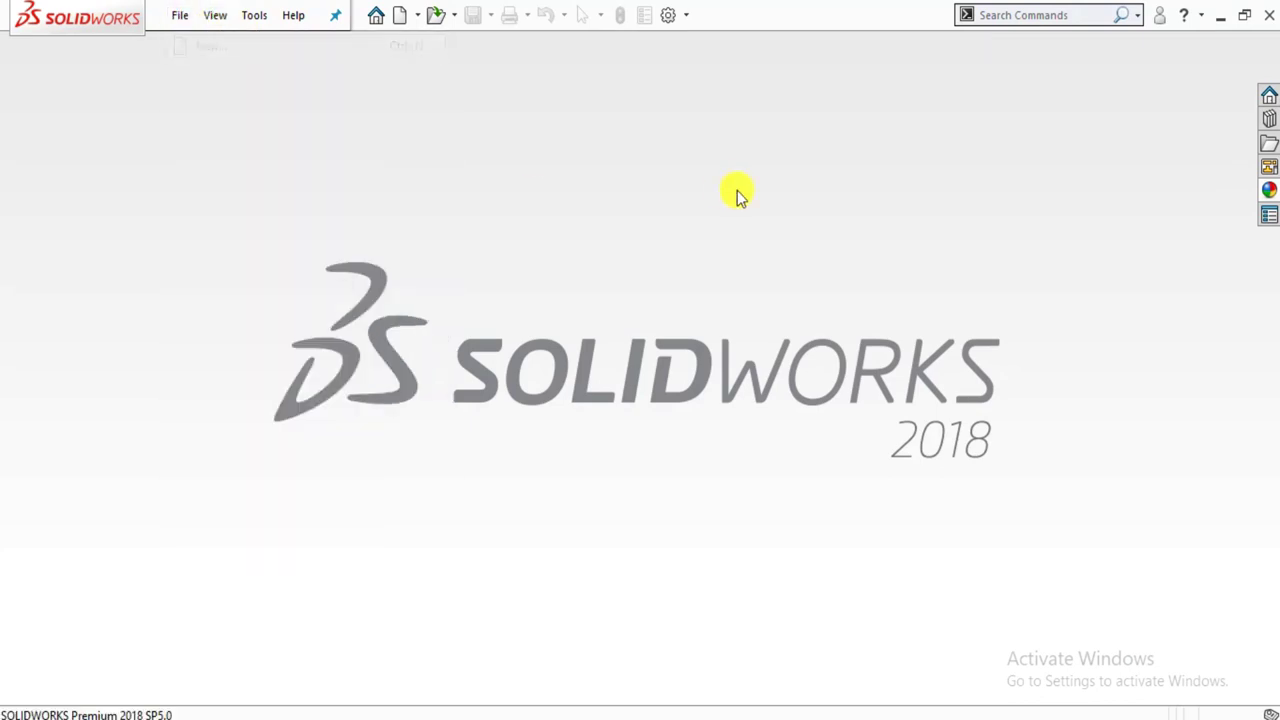
pyautogui.click(769, 477)
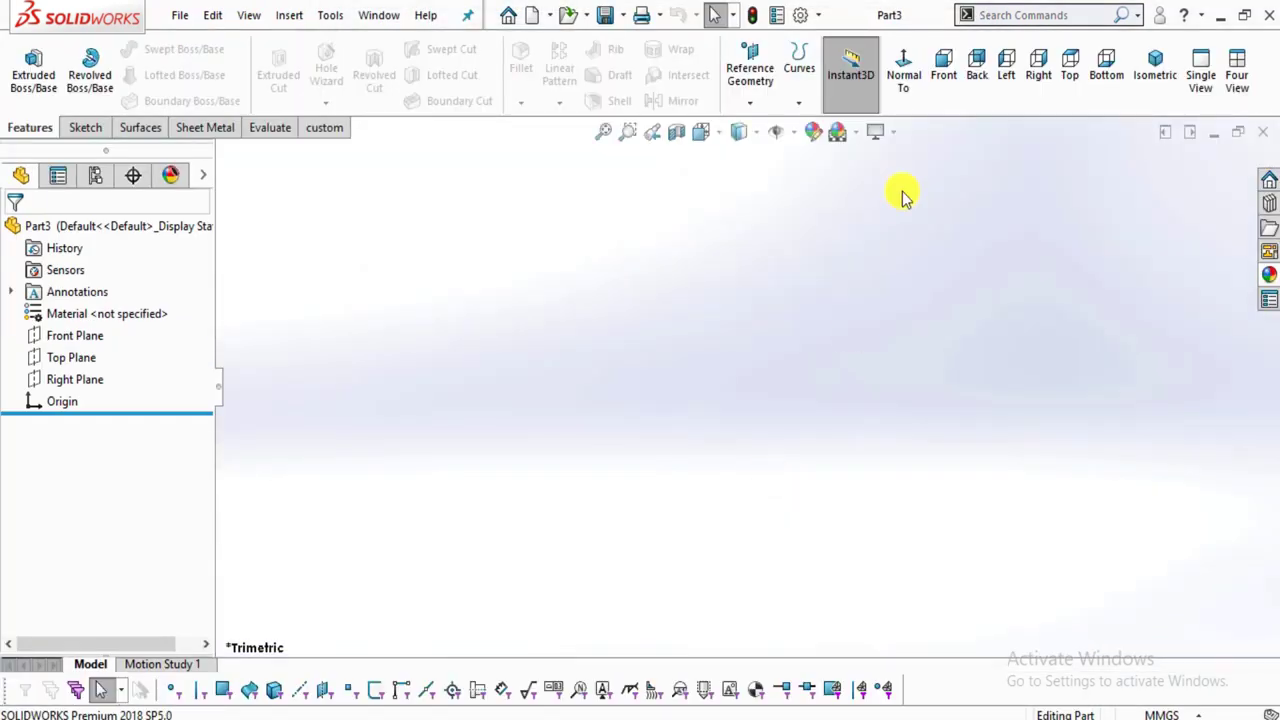
# Apply the Plain White scene and set the document units to IPS (inch, pound, second).
pyautogui.click(860, 133)
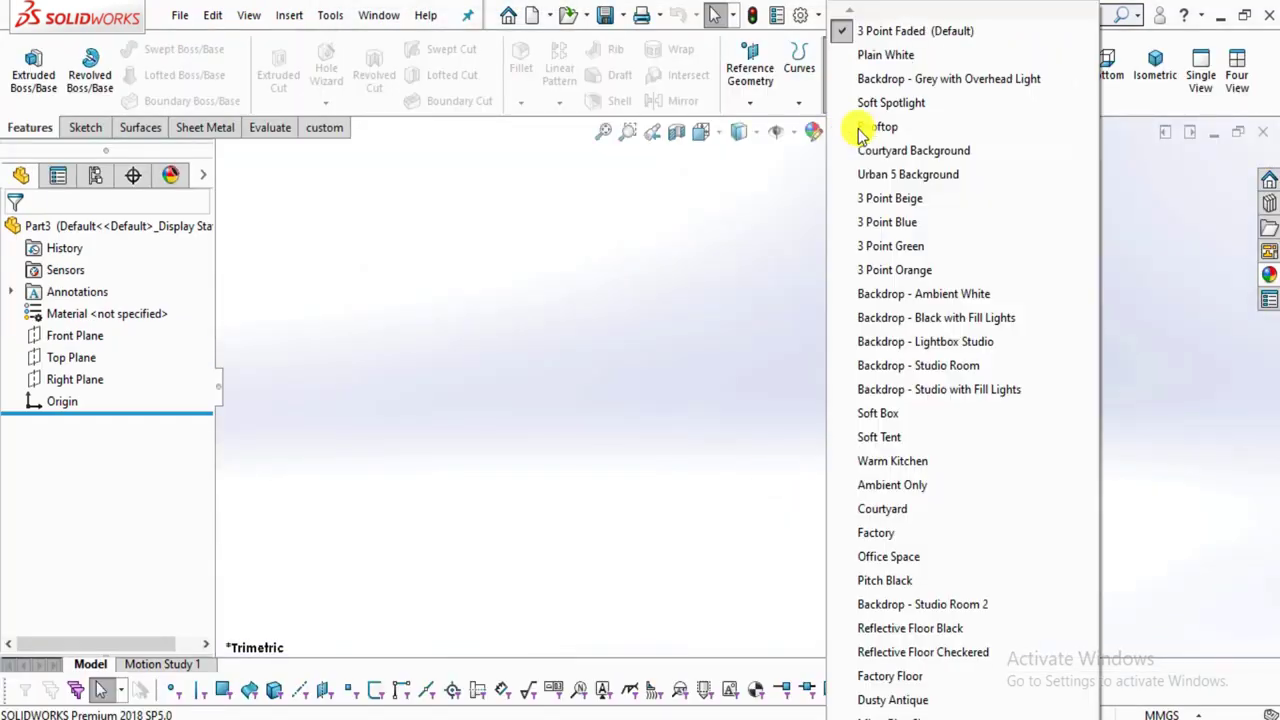
pyautogui.click(889, 60)
pyautogui.click(1160, 714)
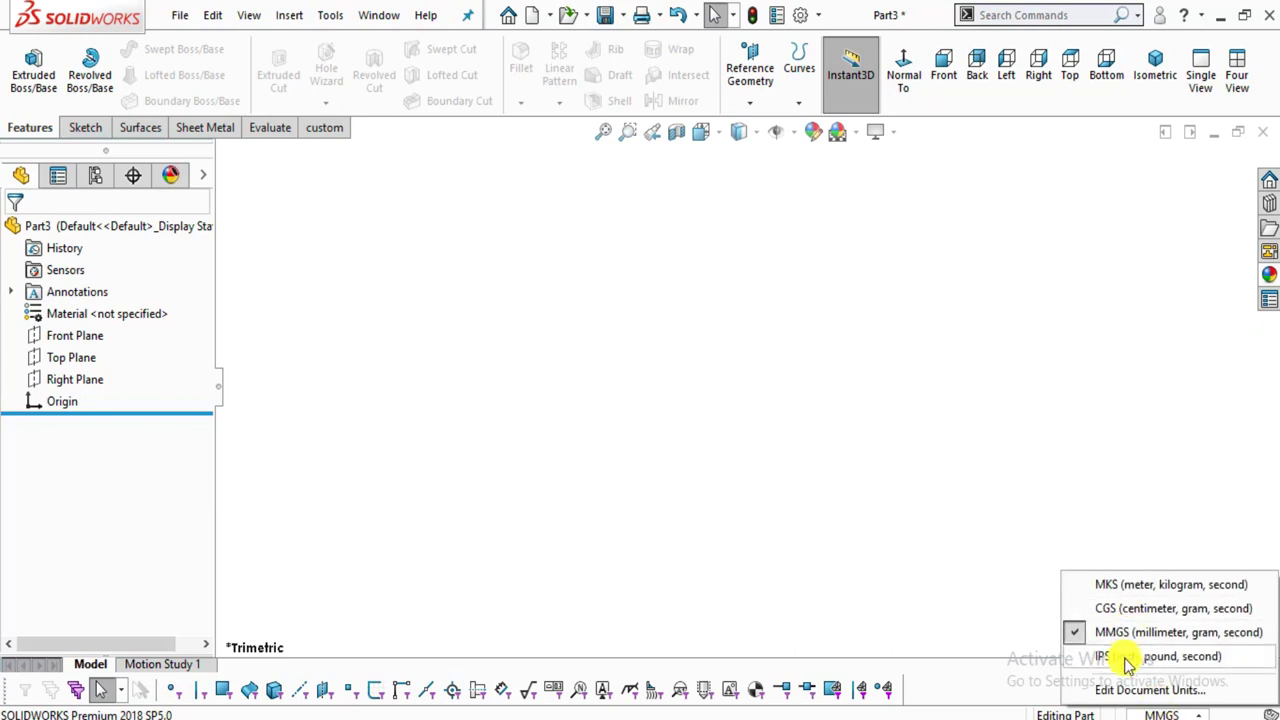
pyautogui.click(1127, 656)
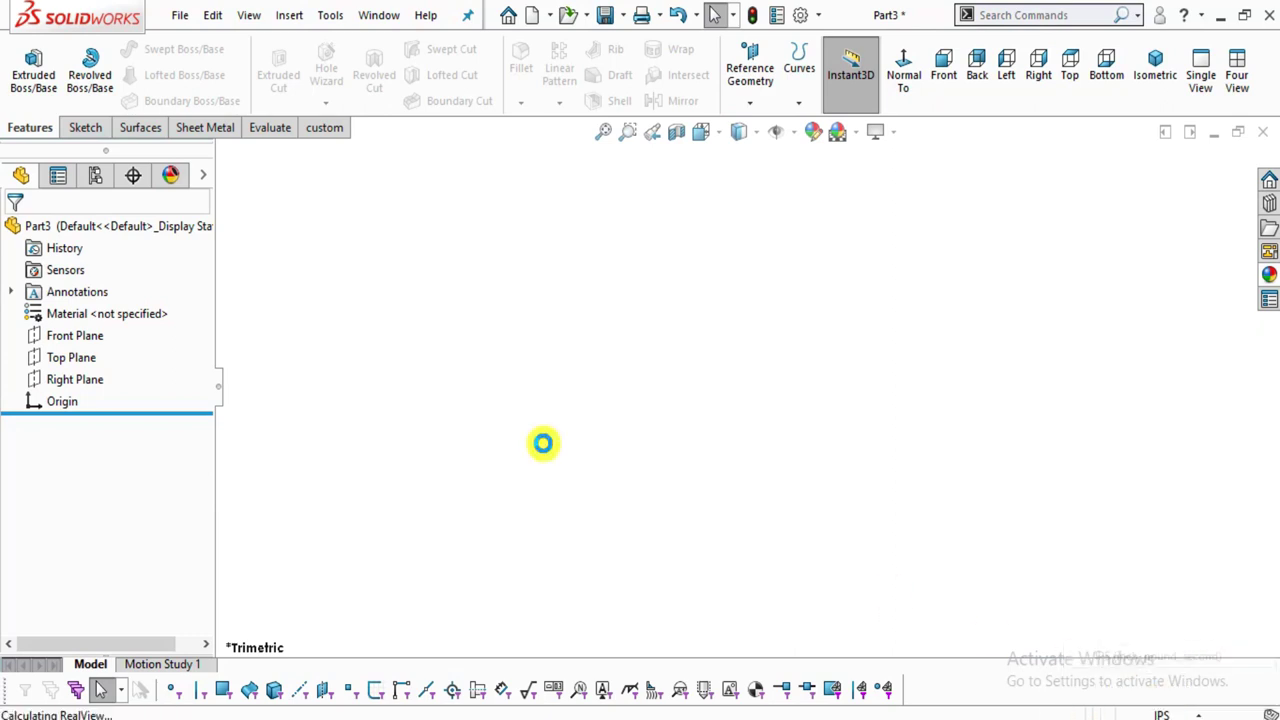
# Start a sketch on the Front Plane and draw a vertical centerline upward from the origin.
pyautogui.click(85, 128)
pyautogui.click(26, 62)
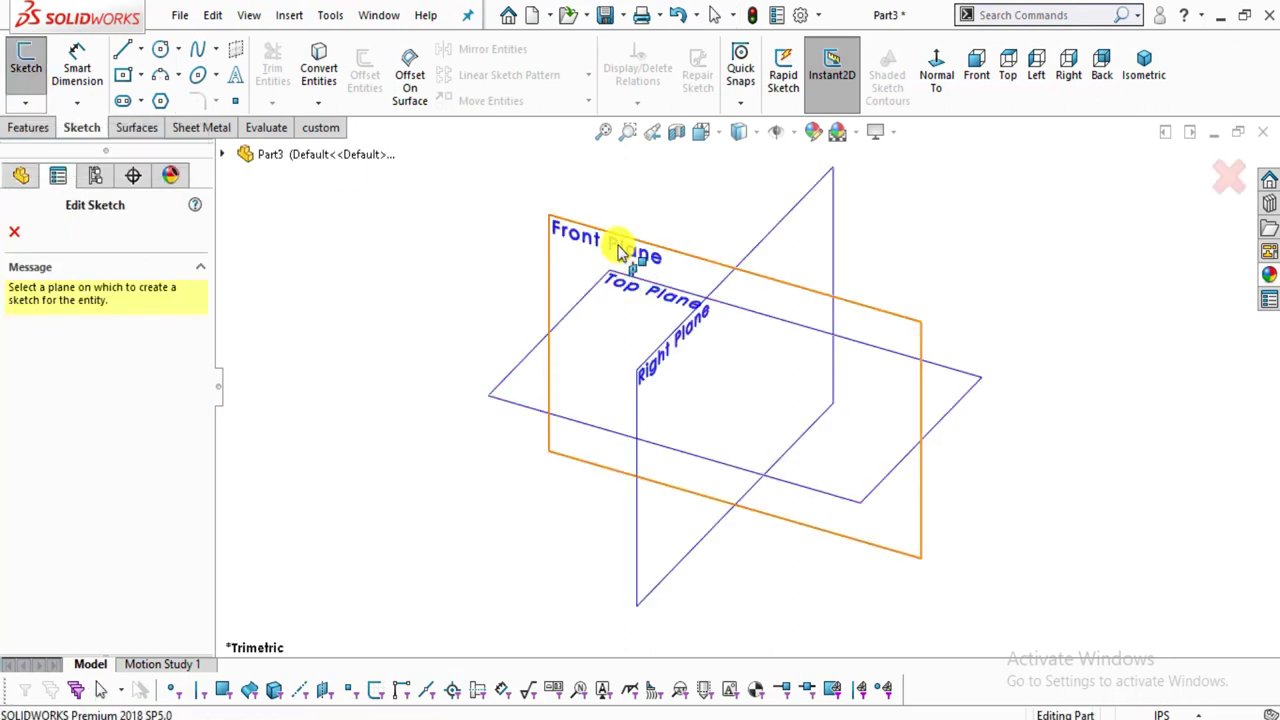
pyautogui.click(620, 252)
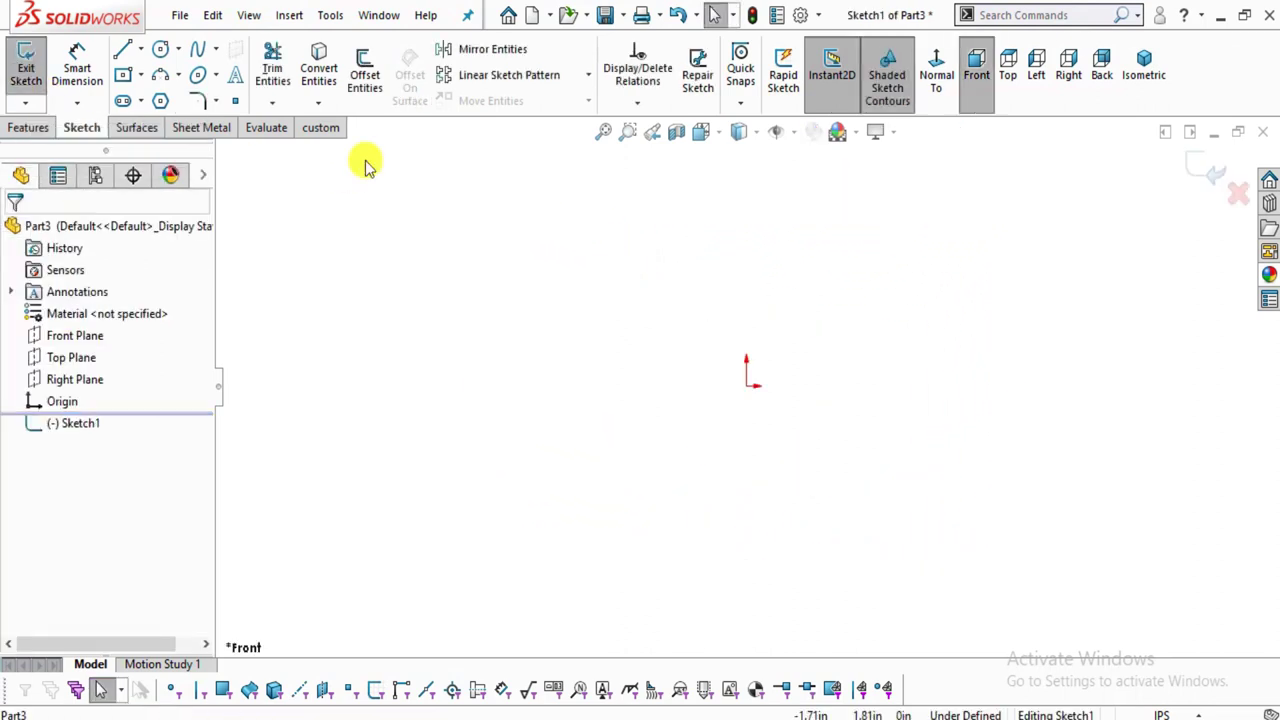
pyautogui.click(142, 50)
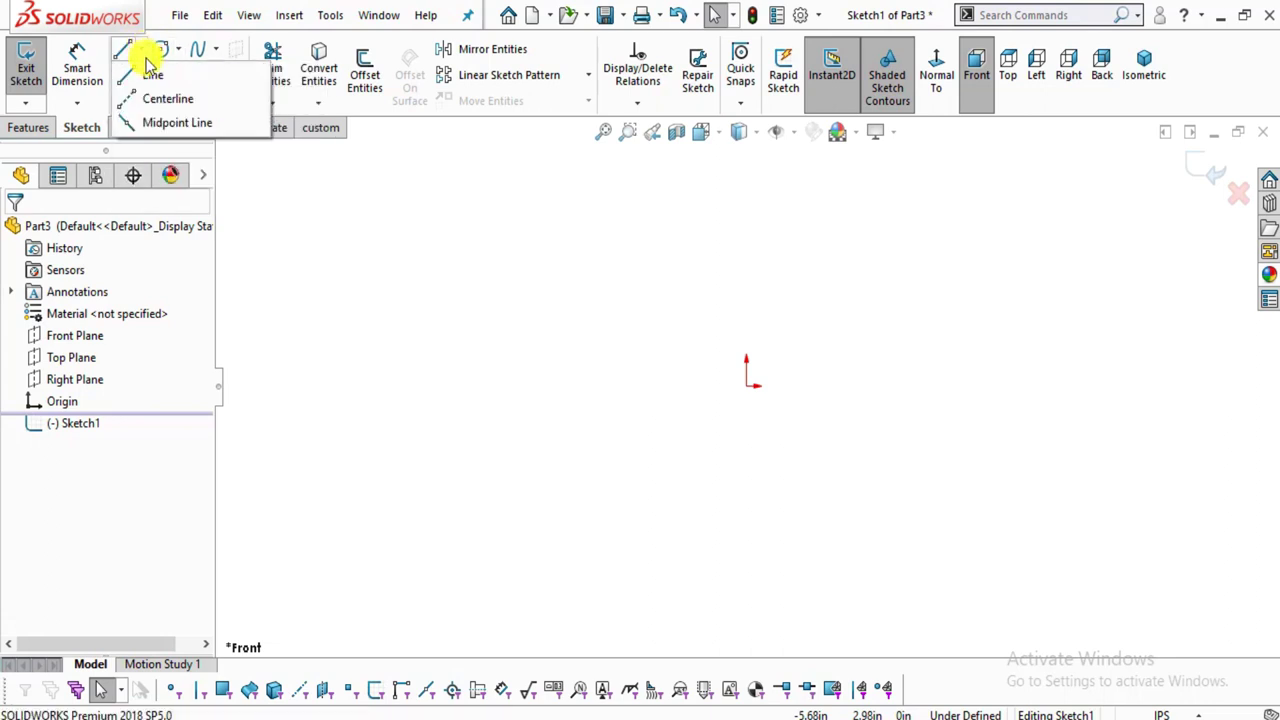
pyautogui.click(170, 98)
pyautogui.click(746, 384)
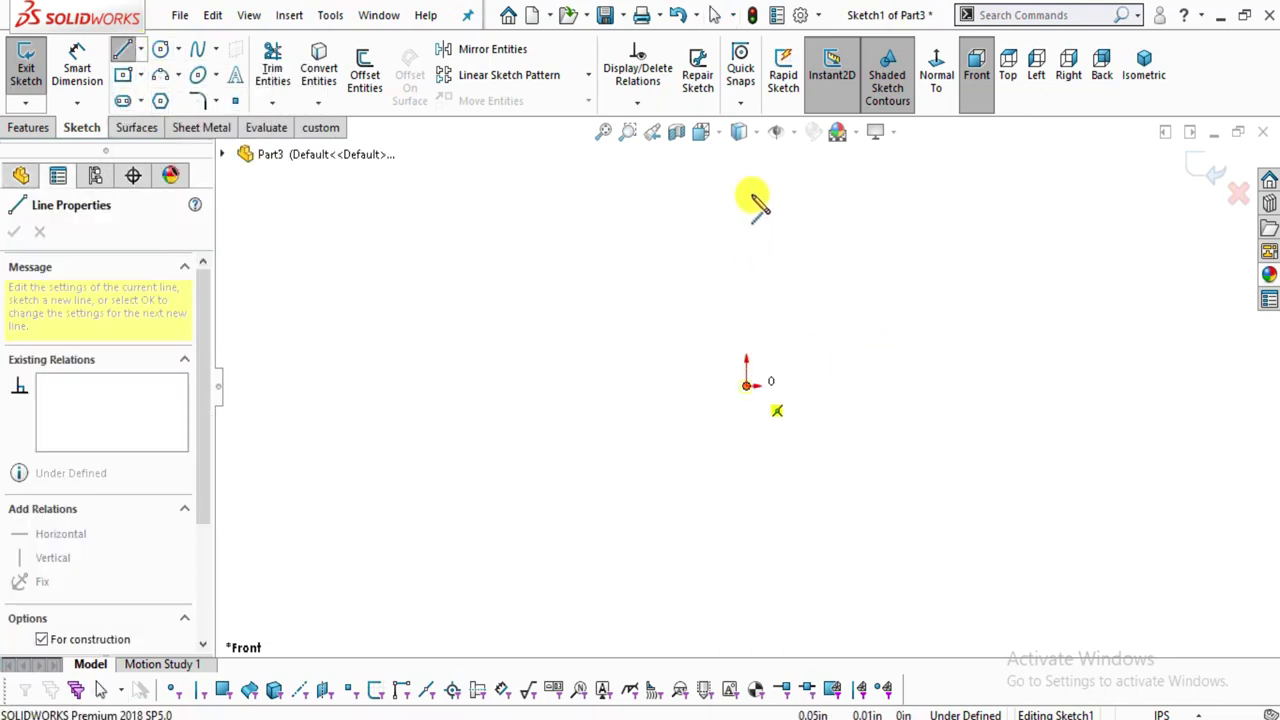
pyautogui.click(746, 190)
pyautogui.press('Escape')
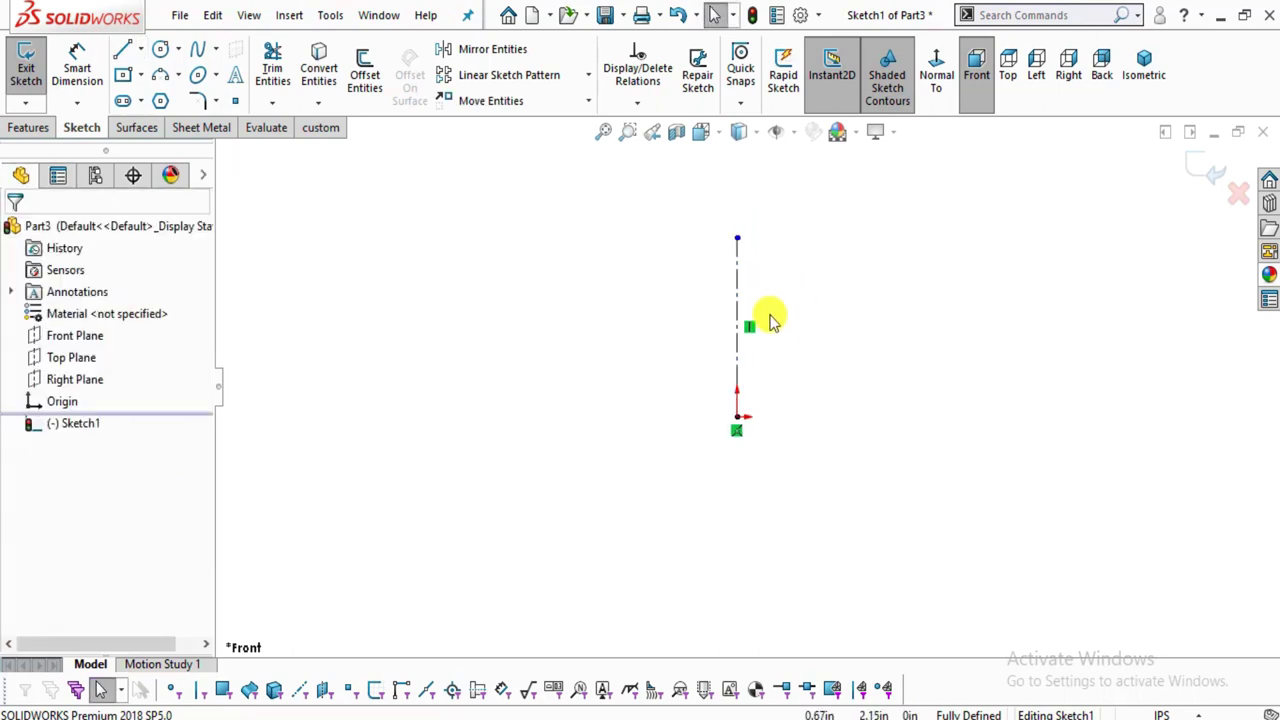
# Check the Hinge's height in the PDF drawing and dimension the centerline's length as 1.5 in.
pyautogui.hotkey('alt', 'Tab')
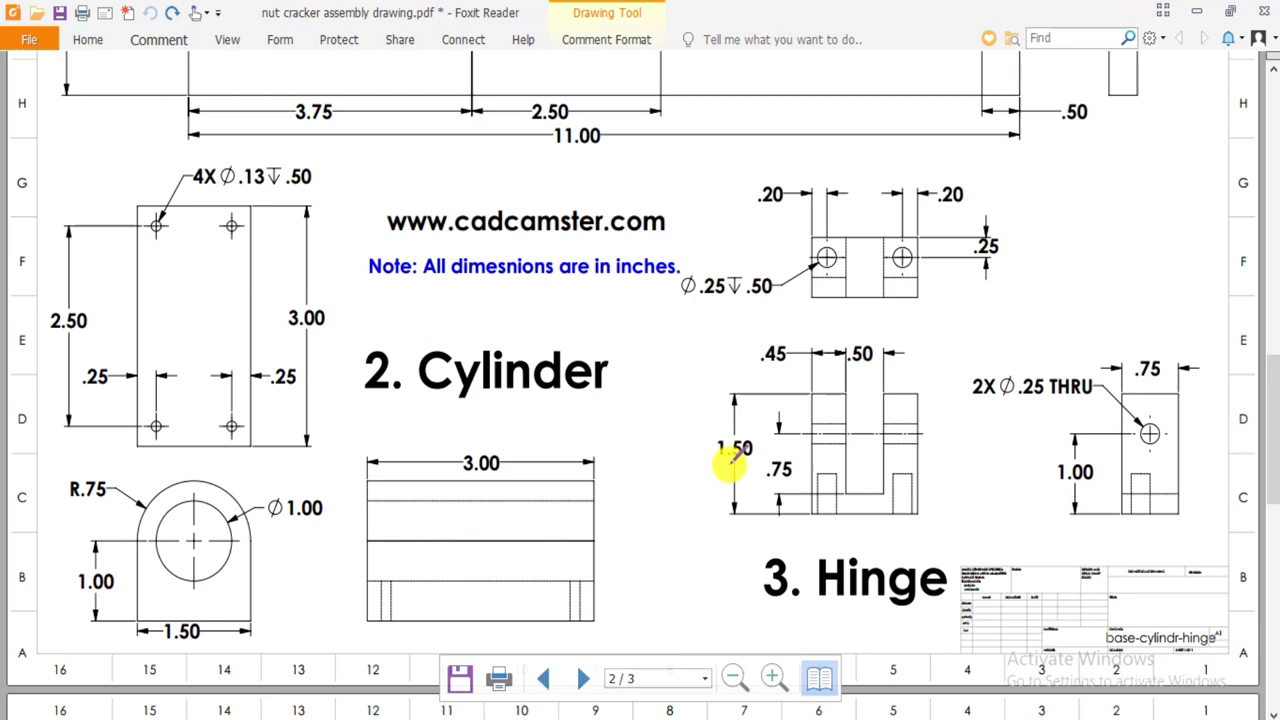
pyautogui.hotkey('alt', 'Tab')
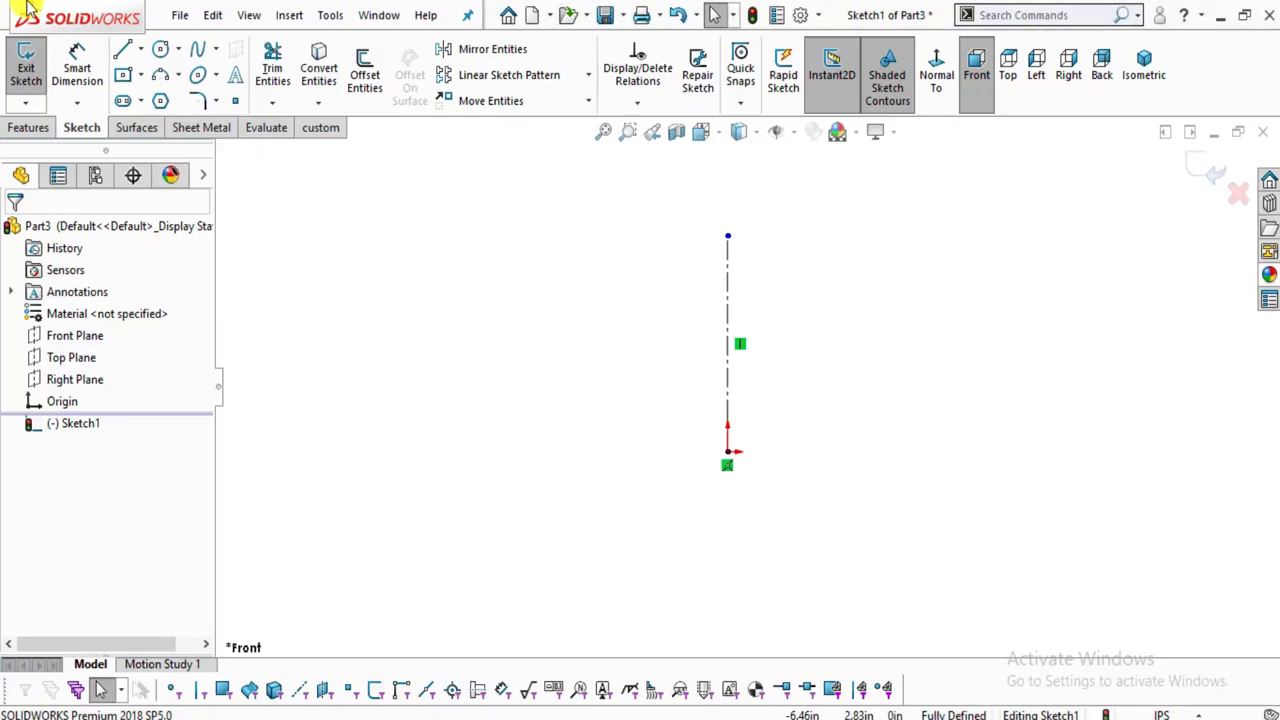
pyautogui.click(77, 68)
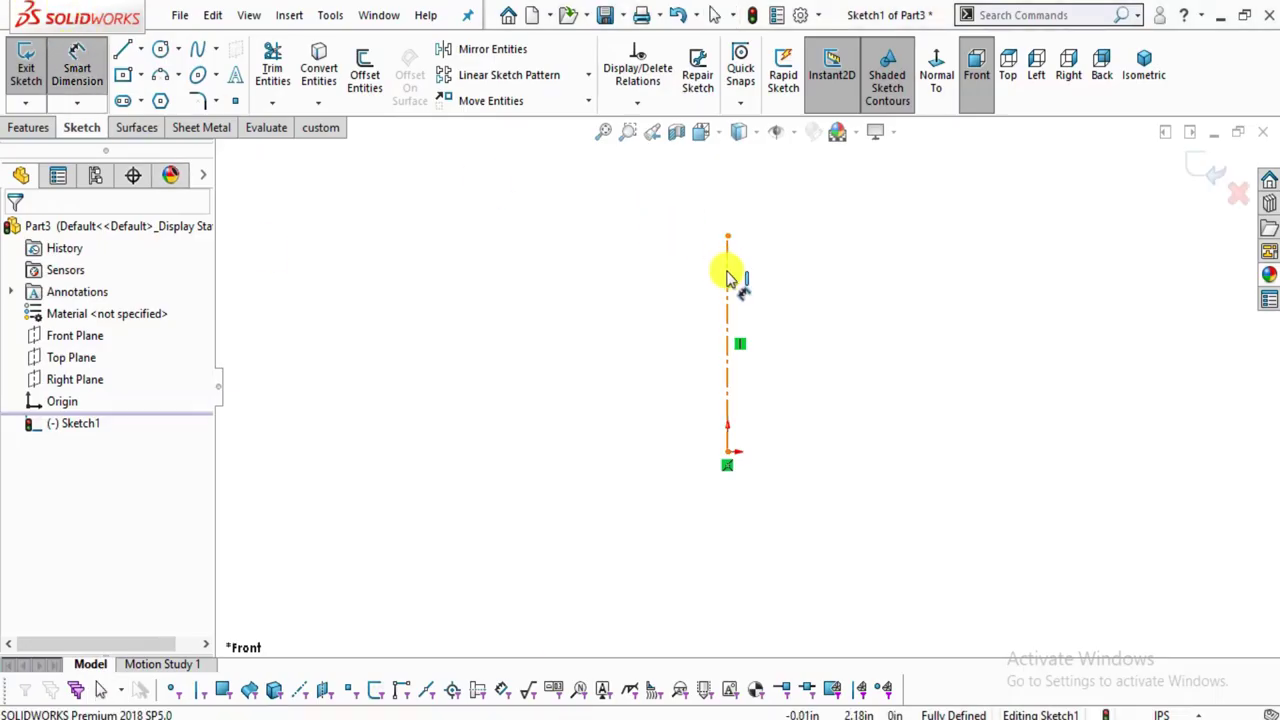
pyautogui.click(728, 278)
pyautogui.click(807, 310)
pyautogui.write('1.5')
pyautogui.press('Return')
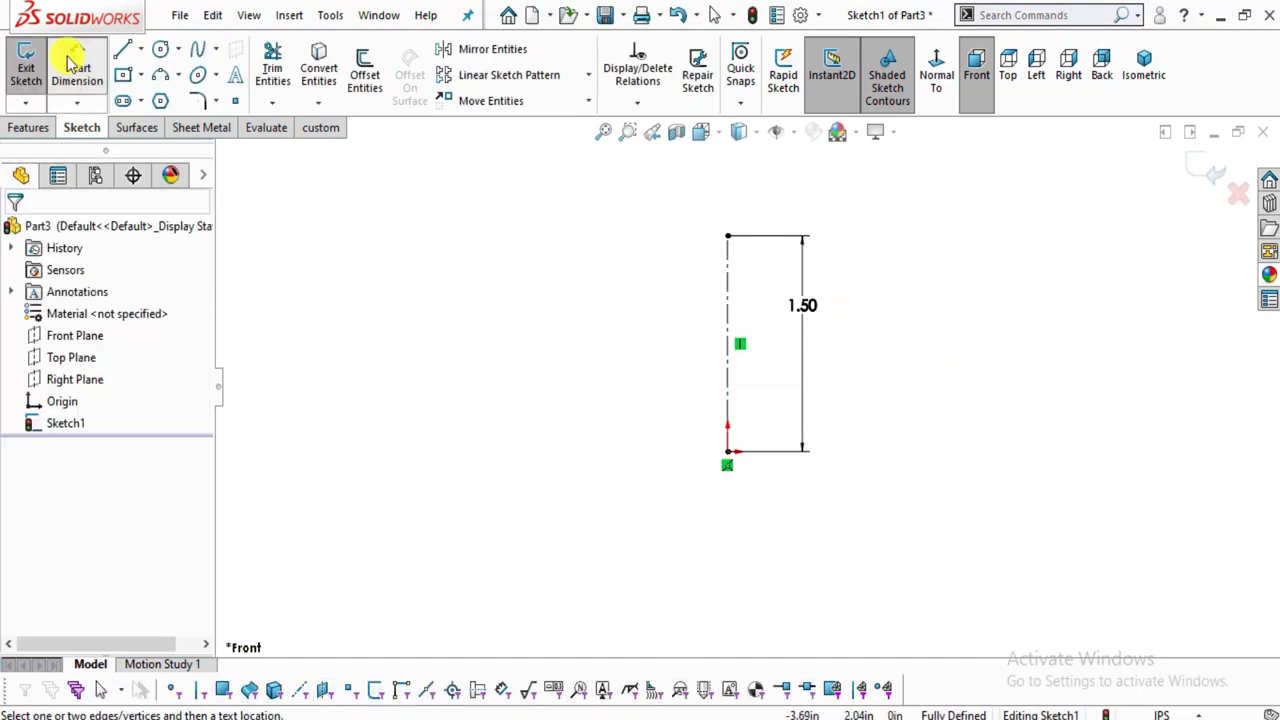
# Sketch the left half of the U-shaped hinge profile with lines from the origin, ending the slot floor on the centerline.
pyautogui.click(121, 50)
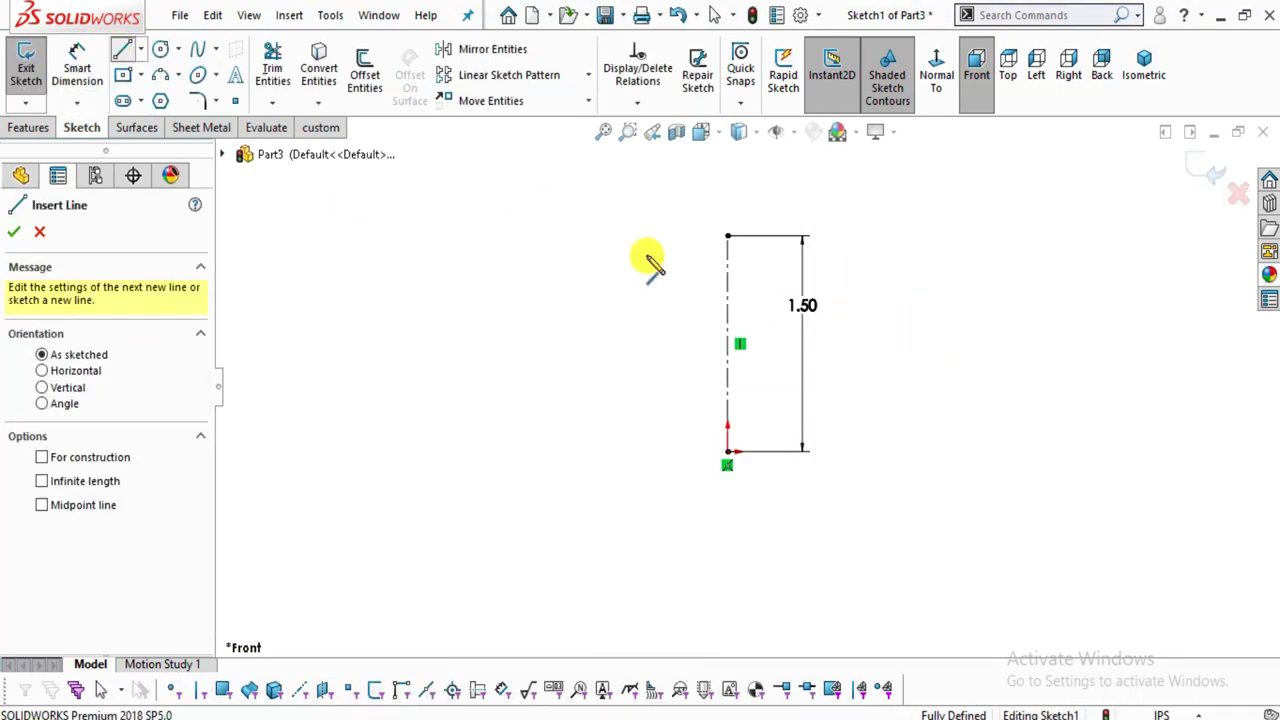
pyautogui.click(728, 452)
pyautogui.click(551, 452)
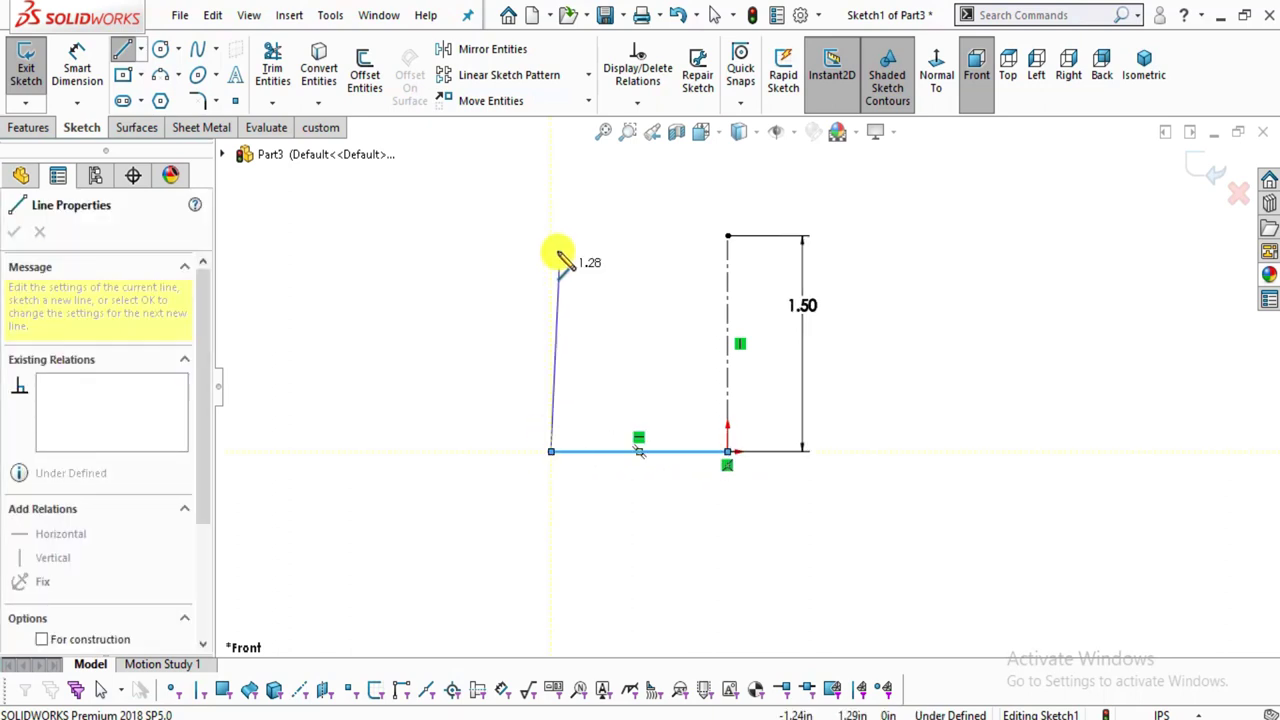
pyautogui.click(551, 224)
pyautogui.click(620, 224)
pyautogui.click(620, 380)
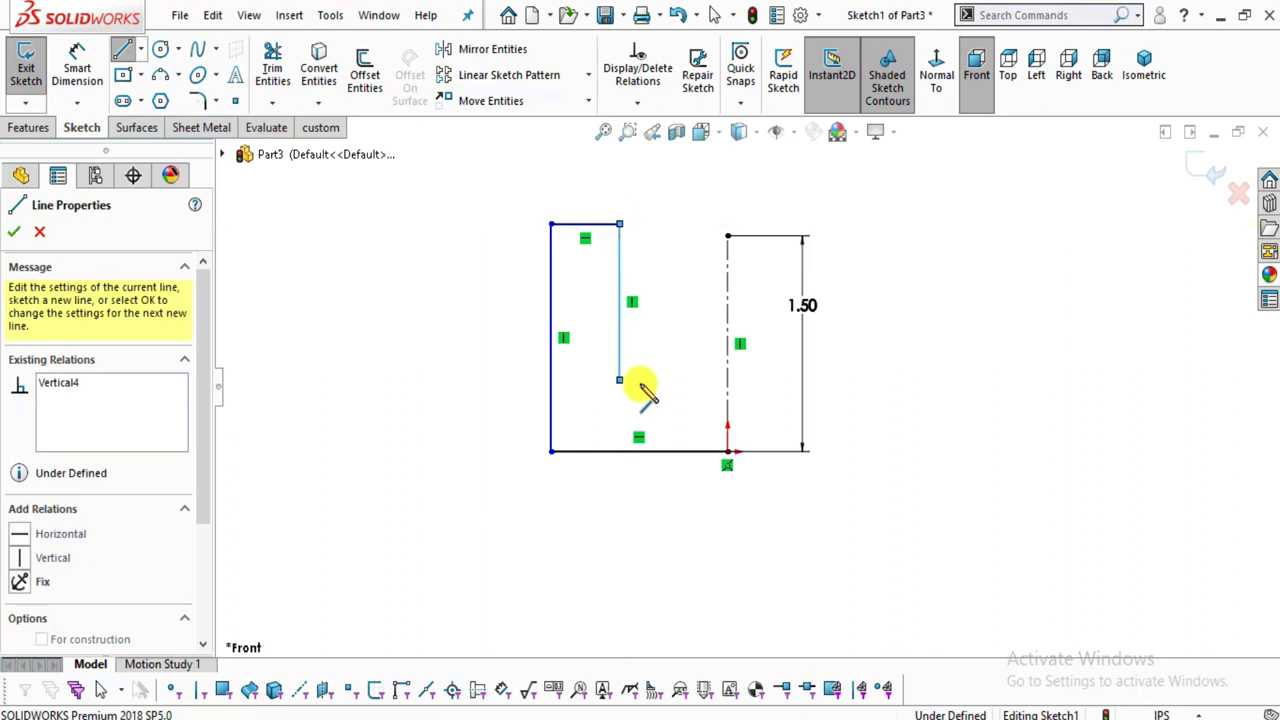
pyautogui.click(727, 380)
pyautogui.press('Escape')
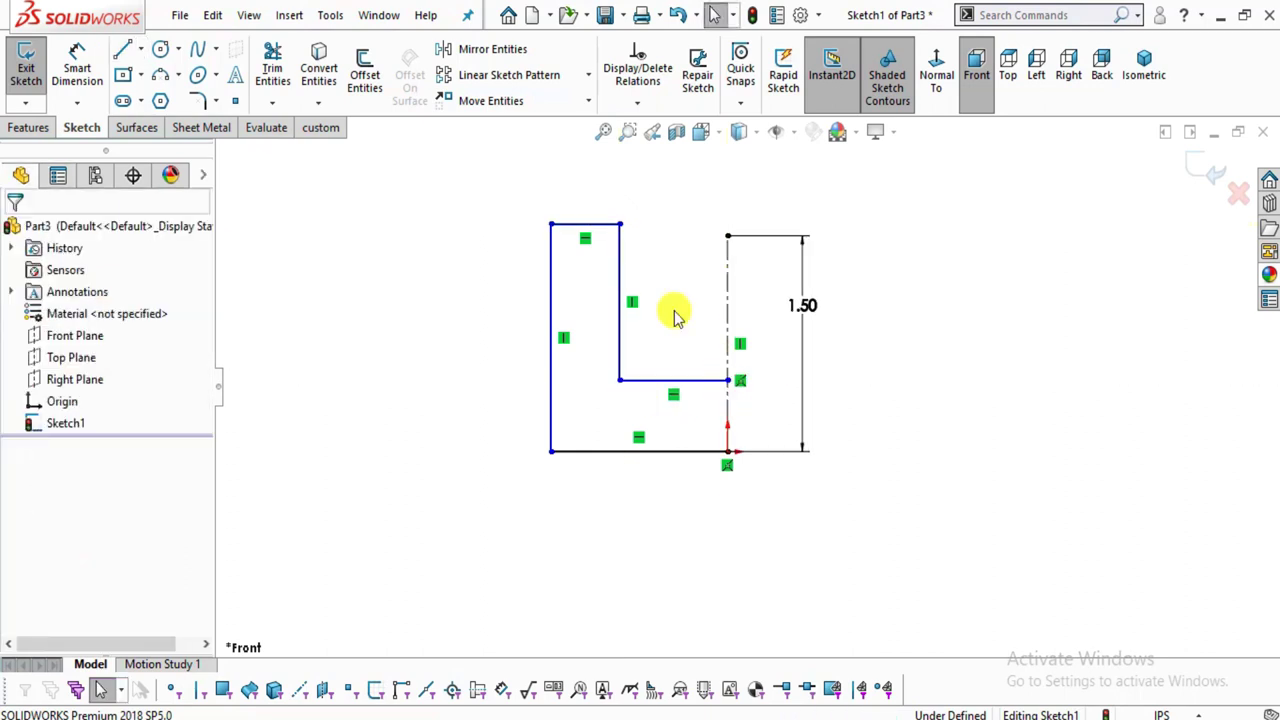
pyautogui.click(593, 230)
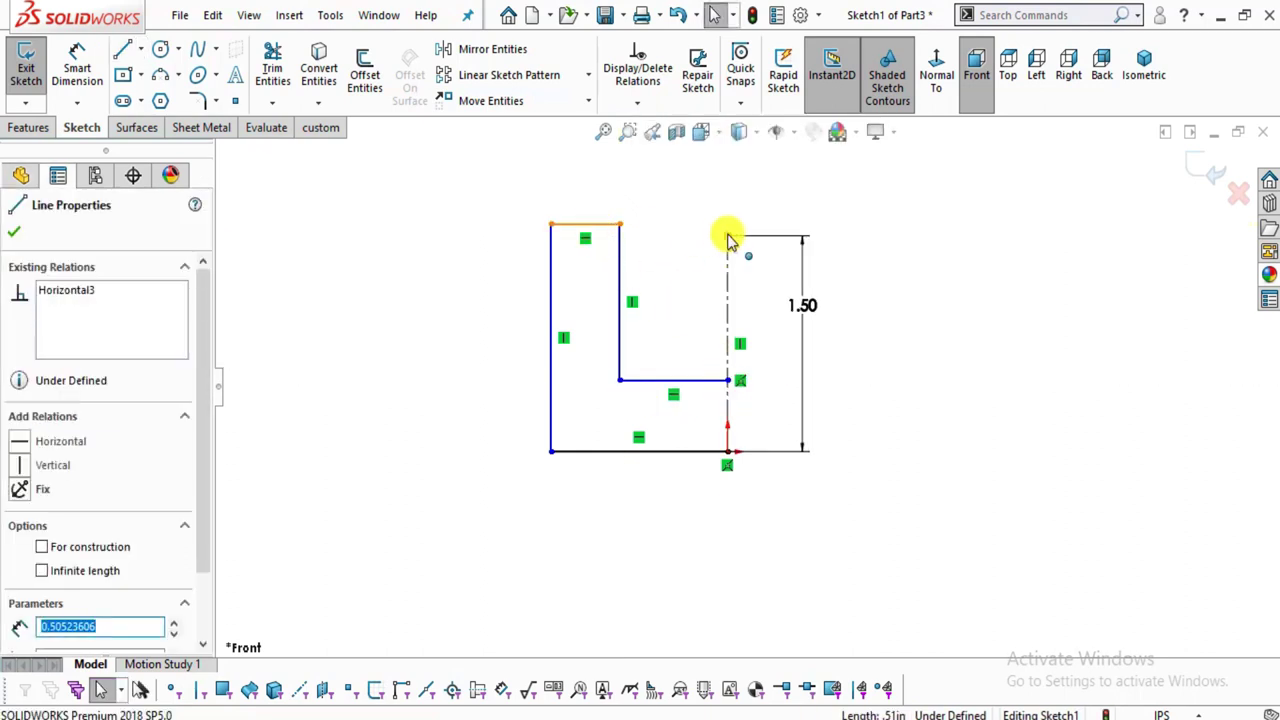
pyautogui.click(727, 238)
pyautogui.keyDown('ctrl'); pyautogui.click(727, 238); pyautogui.keyUp('ctrl')
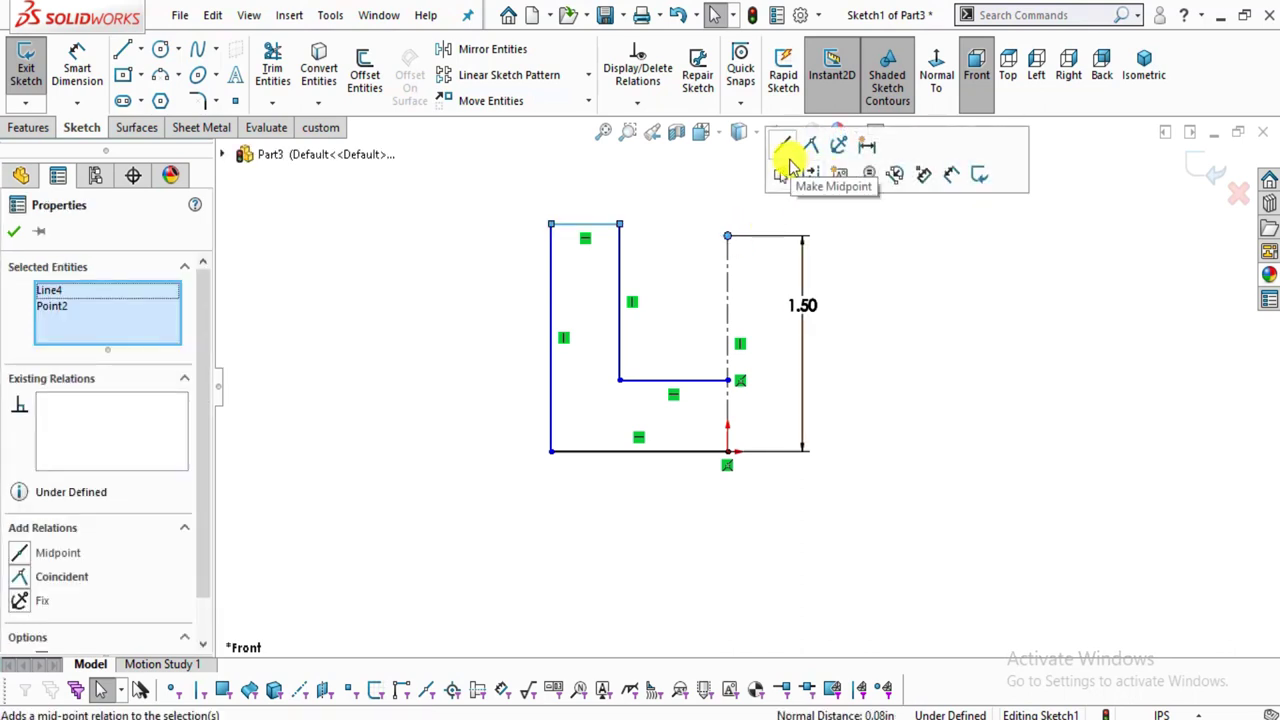
pyautogui.press('Escape')
pyautogui.click(619, 225)
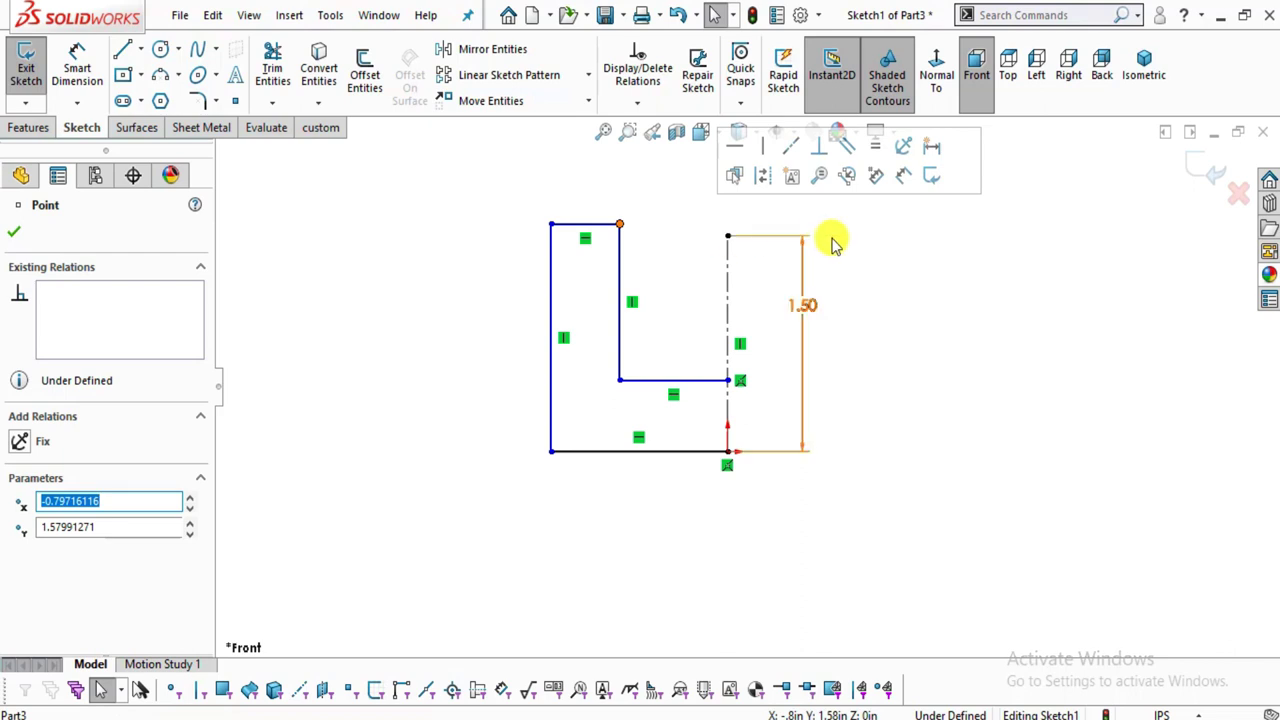
pyautogui.press('Escape')
# Make the inner top corner of the profile horizontal with the centerline's upper endpoint.
pyautogui.click(619, 226)
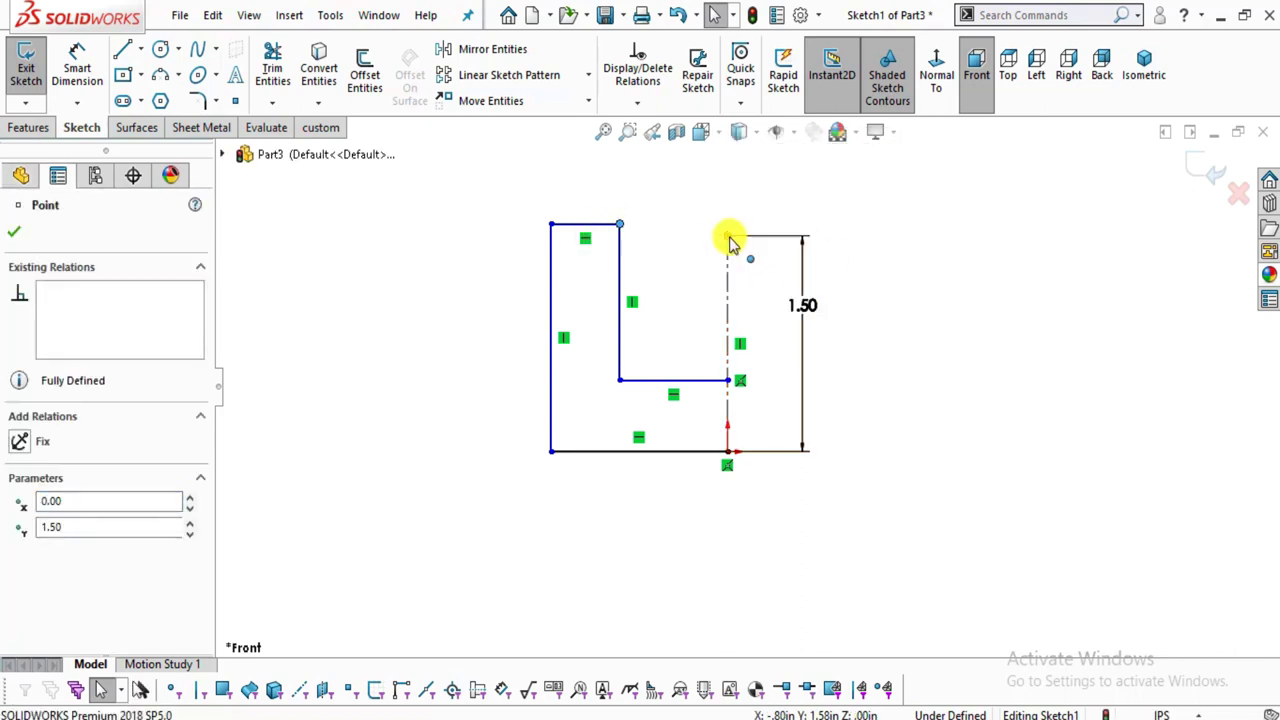
pyautogui.keyDown('ctrl'); pyautogui.click(728, 238); pyautogui.keyUp('ctrl')
pyautogui.click(780, 150)
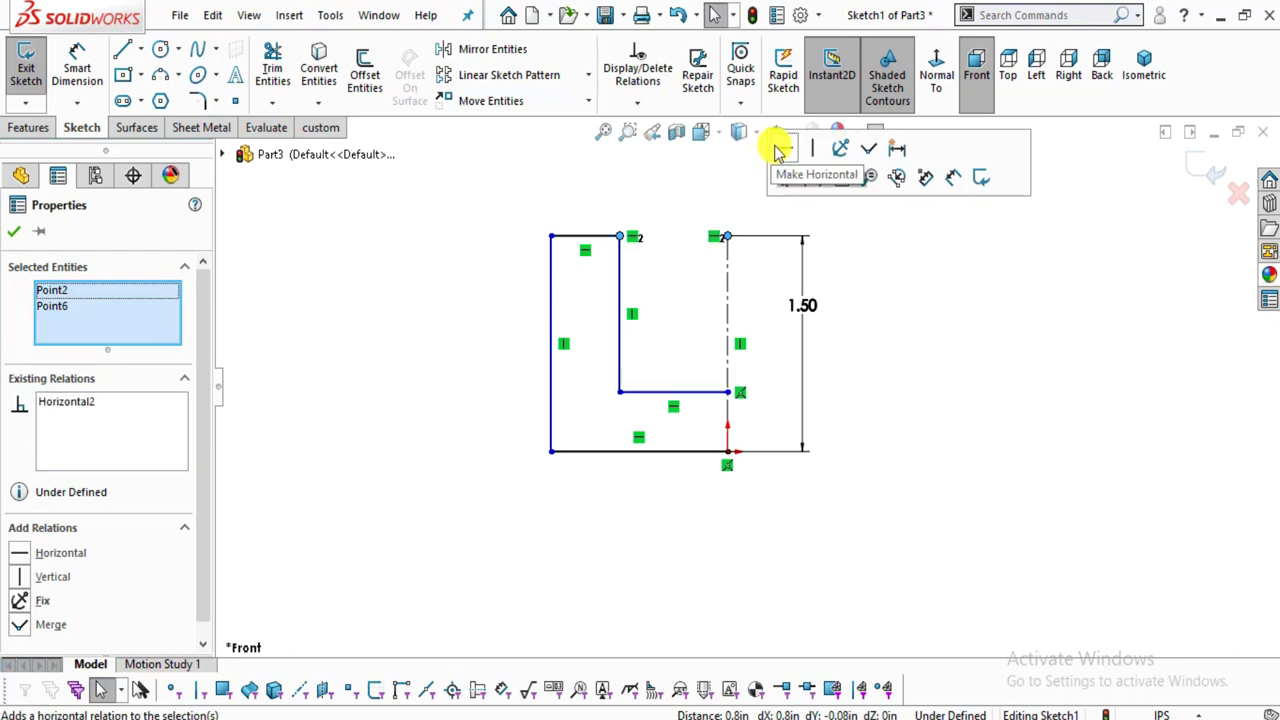
pyautogui.click(957, 443)
# Switch to the Foxit Reader drawing and circle the .45 wall width dimension in the Hinge's front view.
pyautogui.click(79, 78)
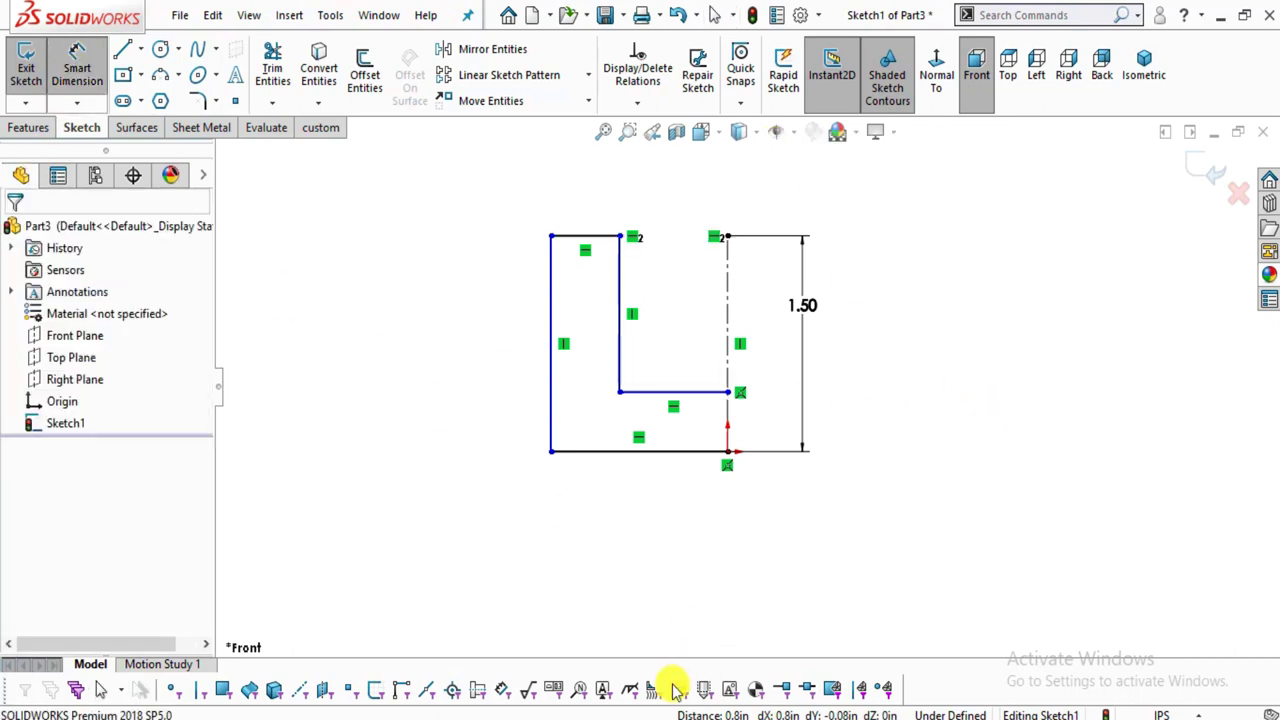
pyautogui.hotkey('alt', 'Tab')
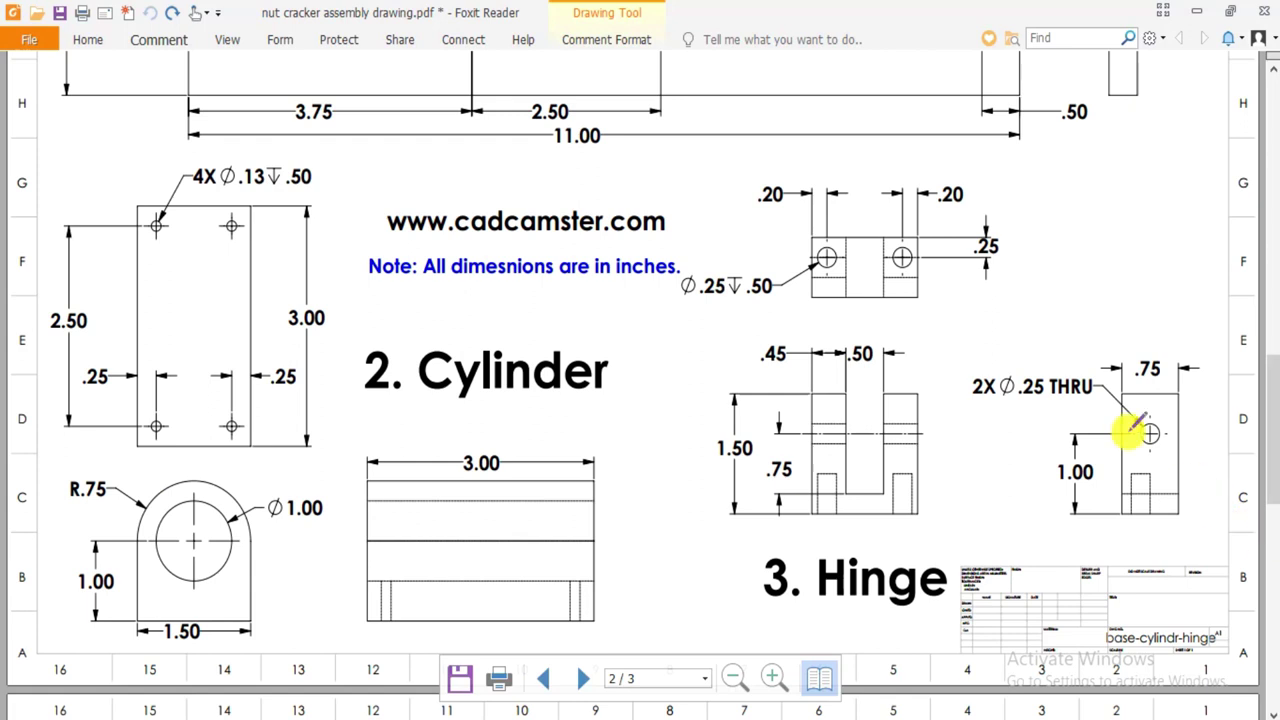
pyautogui.keyDown('ctrl'); pyautogui.scroll(2, 975, 405); pyautogui.keyUp('ctrl')
pyautogui.keyDown('ctrl'); pyautogui.scroll(1, 975, 405); pyautogui.keyUp('ctrl')
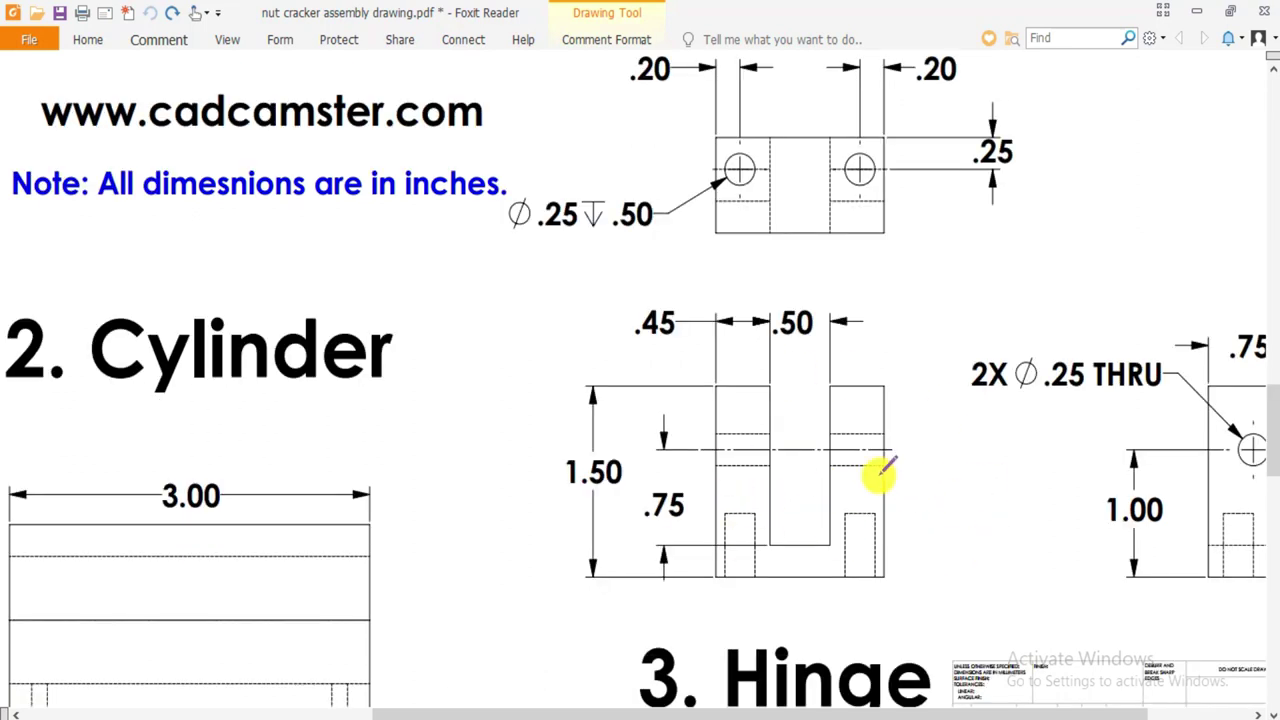
pyautogui.moveTo(700, 360)
pyautogui.mouseDown()
pyautogui.moveTo(696, 301)
pyautogui.moveTo(603, 345)
pyautogui.moveTo(691, 362)
pyautogui.mouseUp()
# Dimension the profile's top edge in SOLIDWORKS as 0.45 in.
pyautogui.click(77, 70)
pyautogui.click(580, 207)
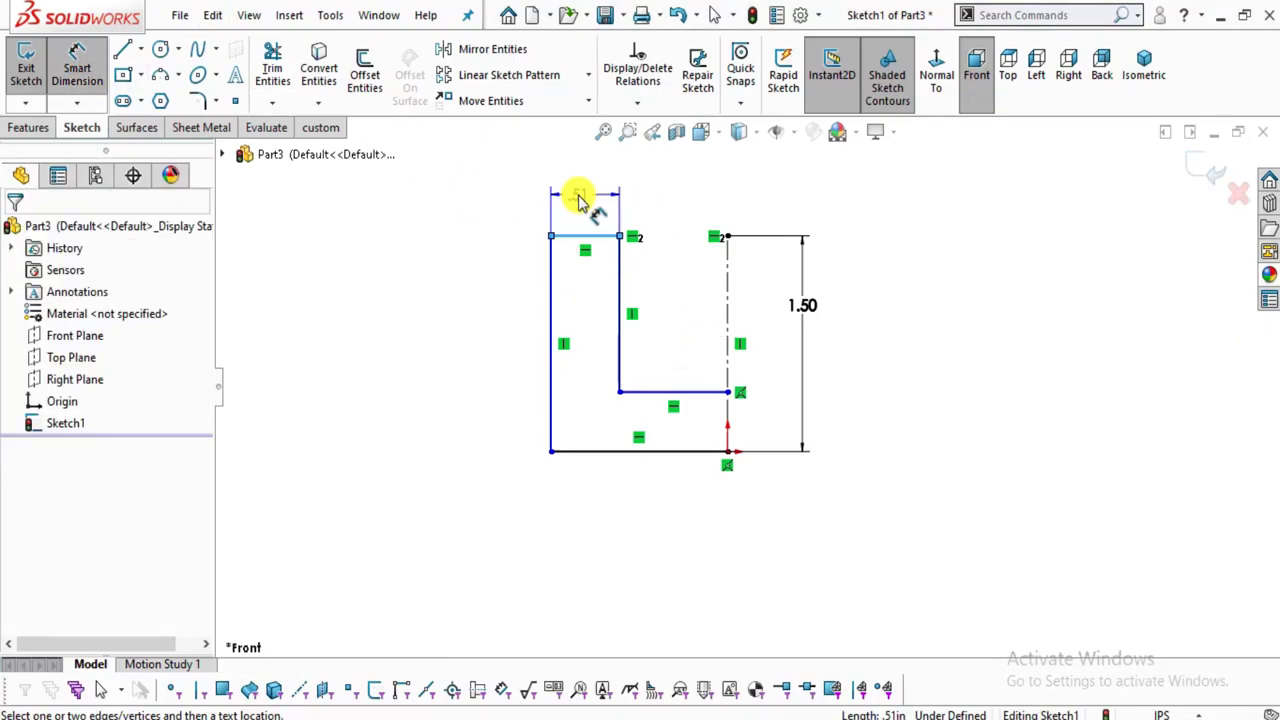
pyautogui.click(579, 198)
pyautogui.write('0.45')
pyautogui.press('Return')
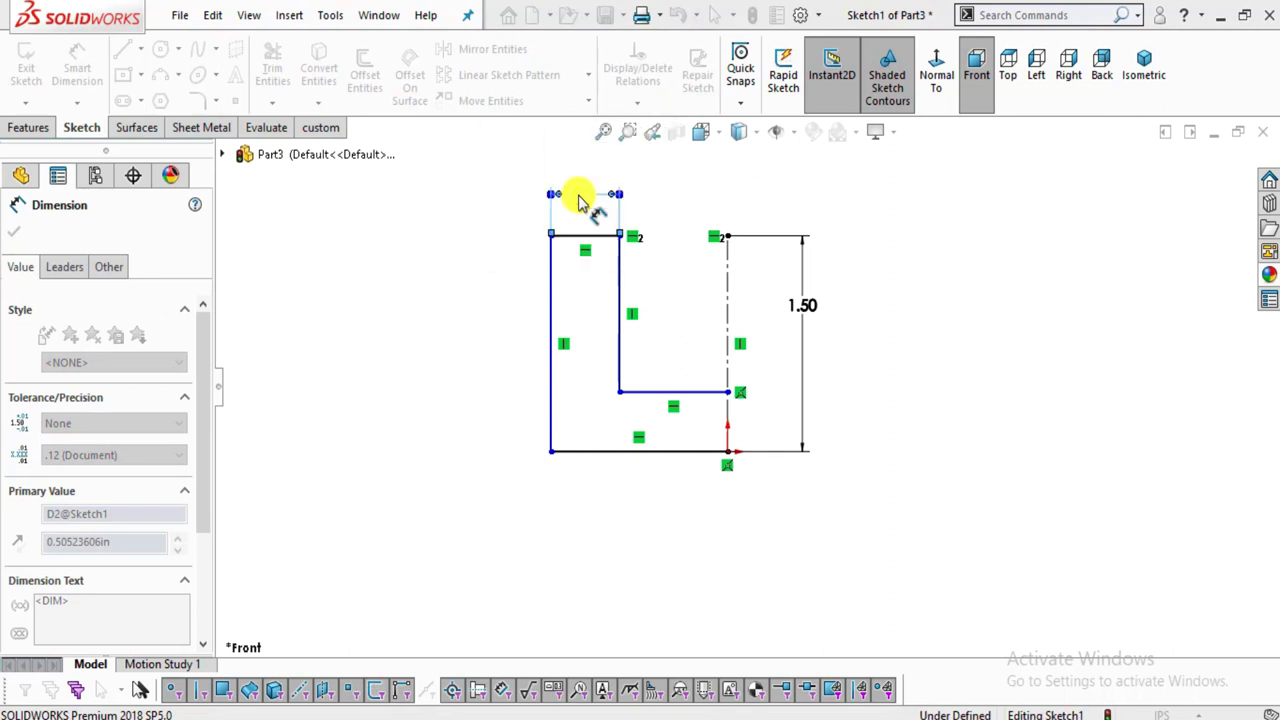
pyautogui.click(1140, 378)
# Return to the Foxit Reader drawing and draw a red line along the bottom edge of the Hinge's side view.
pyautogui.hotkey('alt', 'Tab')
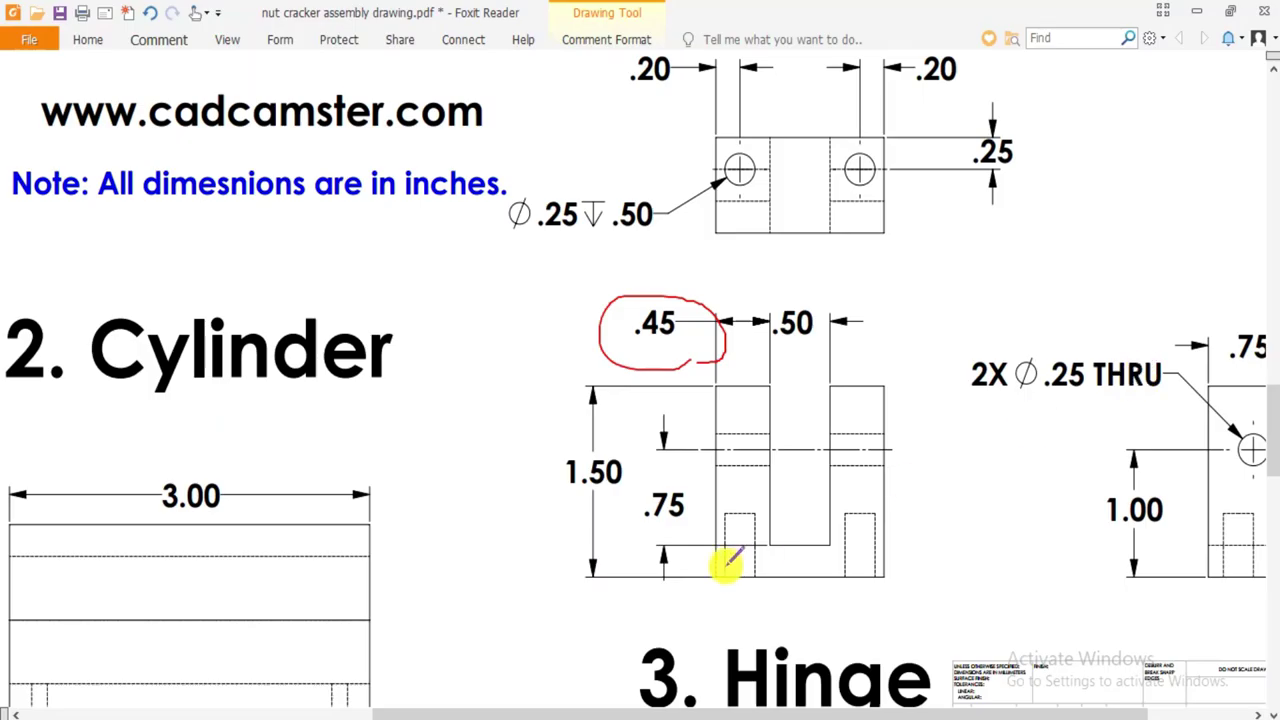
pyautogui.scroll(3, 740, 540)
pyautogui.scroll(-3, 864, 385)
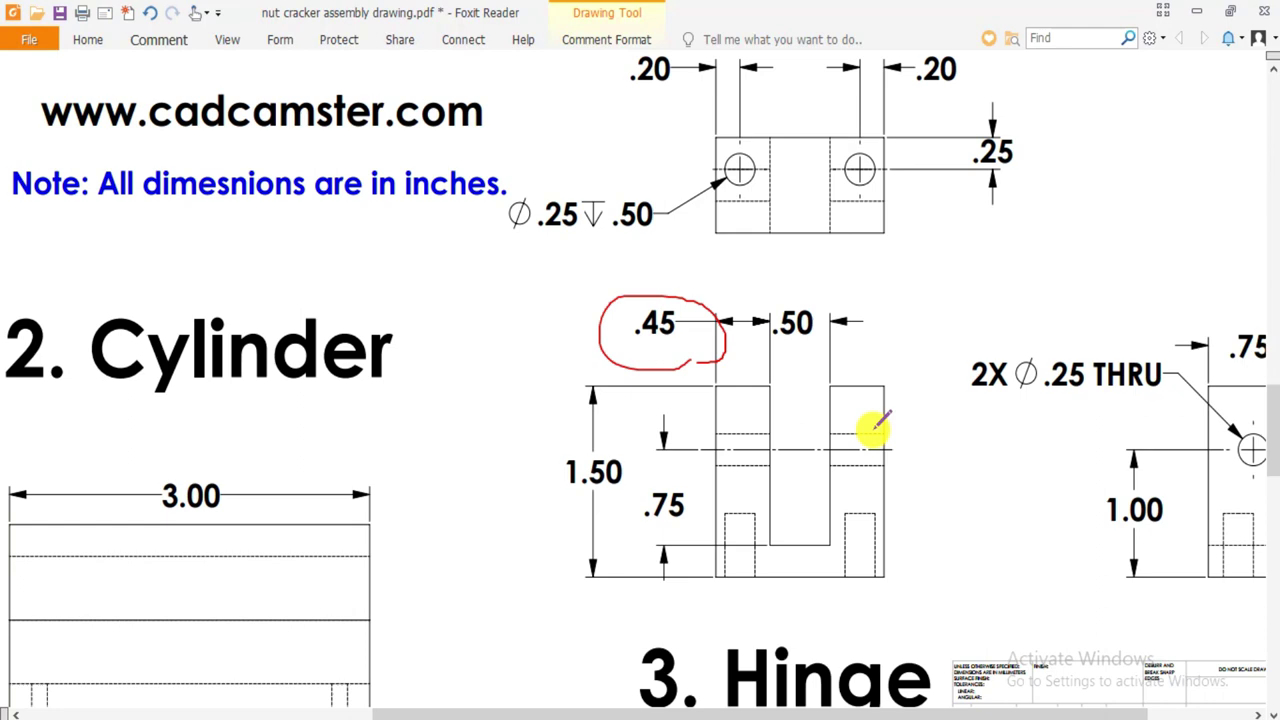
pyautogui.hotkey('alt', 'Tab')
pyautogui.hotkey('alt', 'Tab')
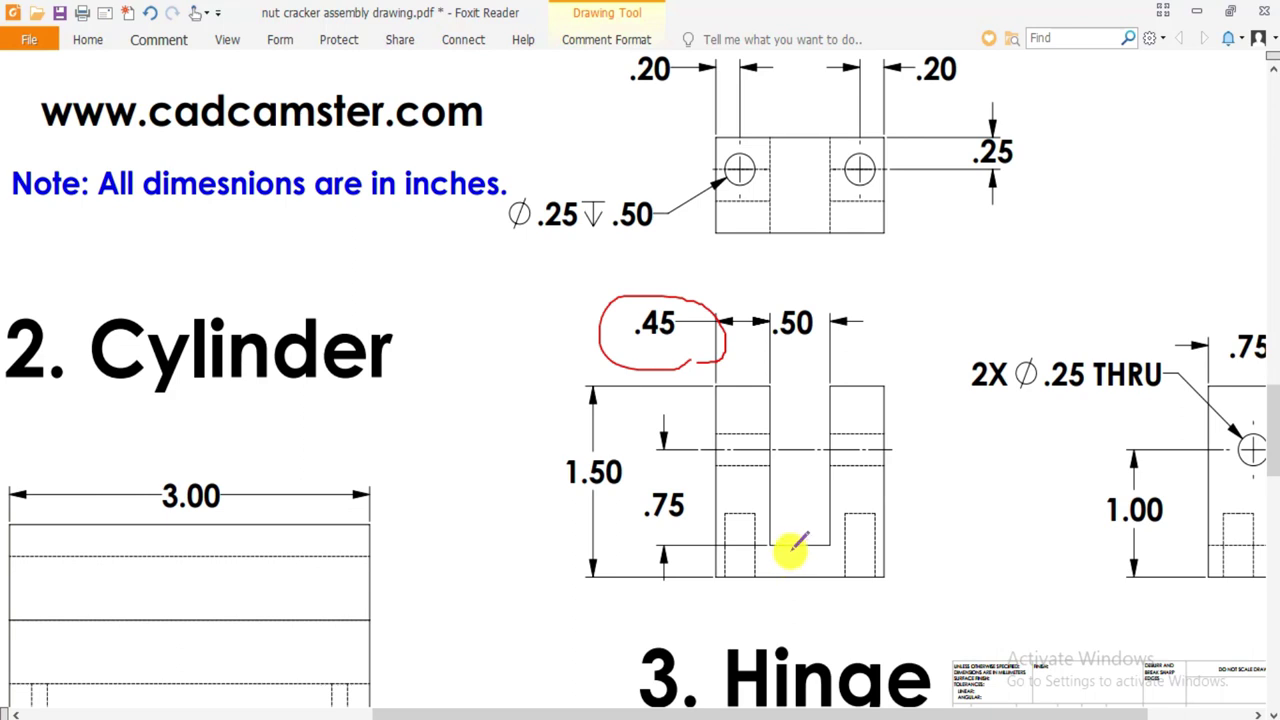
pyautogui.moveTo(546, 712); pyautogui.dragTo(692, 710)
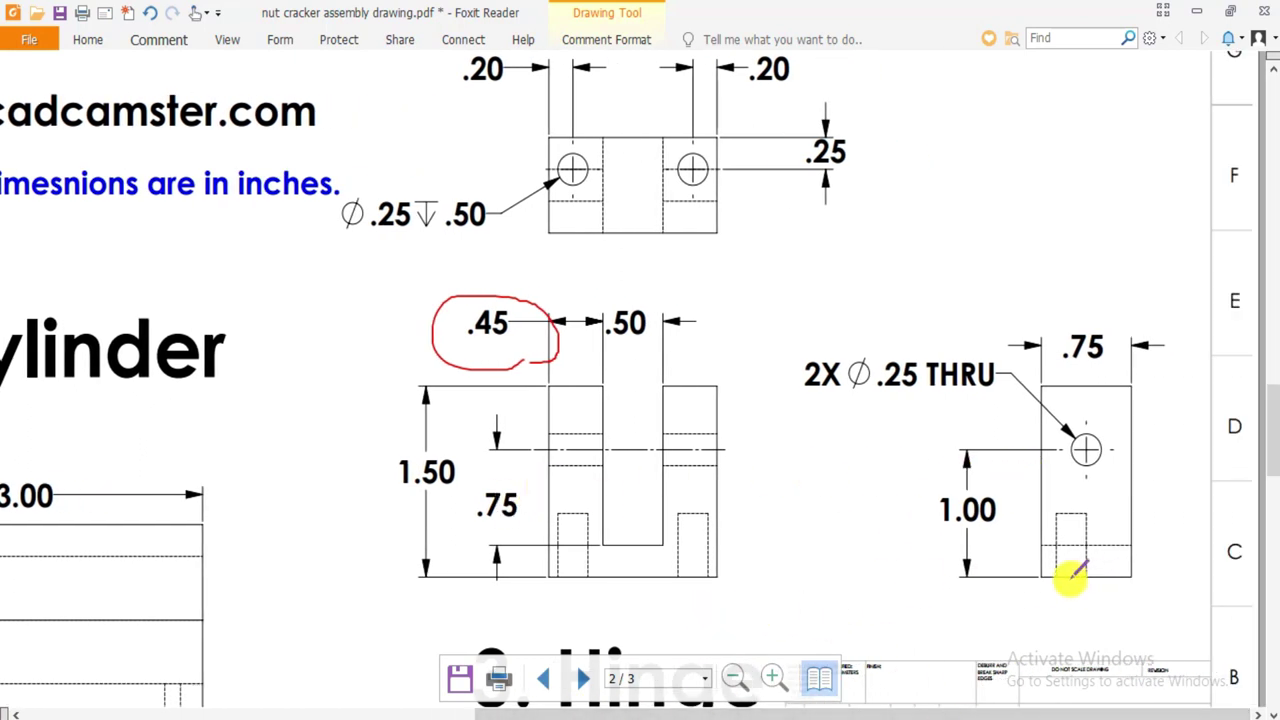
pyautogui.moveTo(1101, 572); pyautogui.dragTo(1178, 572)
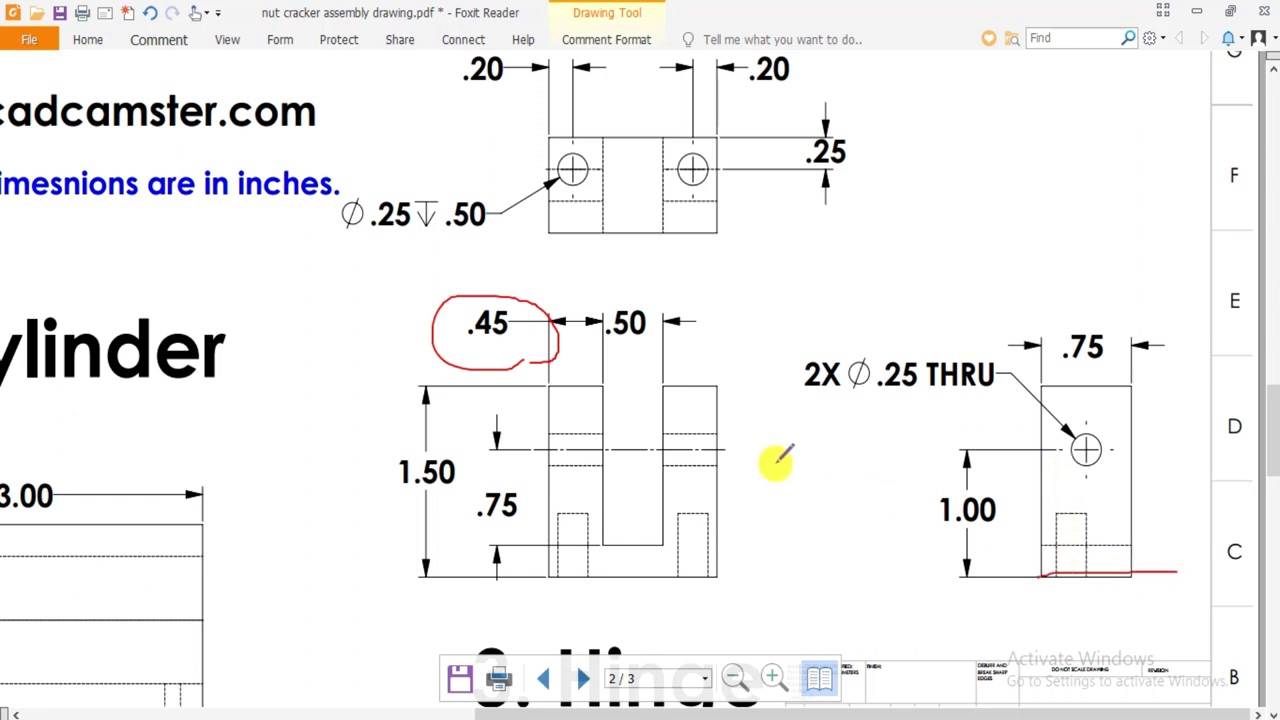
# Mark the height from the base to the hole axis beside the Hinge's front view and label it 1.
pyautogui.moveTo(724, 449); pyautogui.dragTo(788, 449)
pyautogui.moveTo(713, 578); pyautogui.dragTo(833, 580)
pyautogui.moveTo(767, 450); pyautogui.dragTo(768, 525)
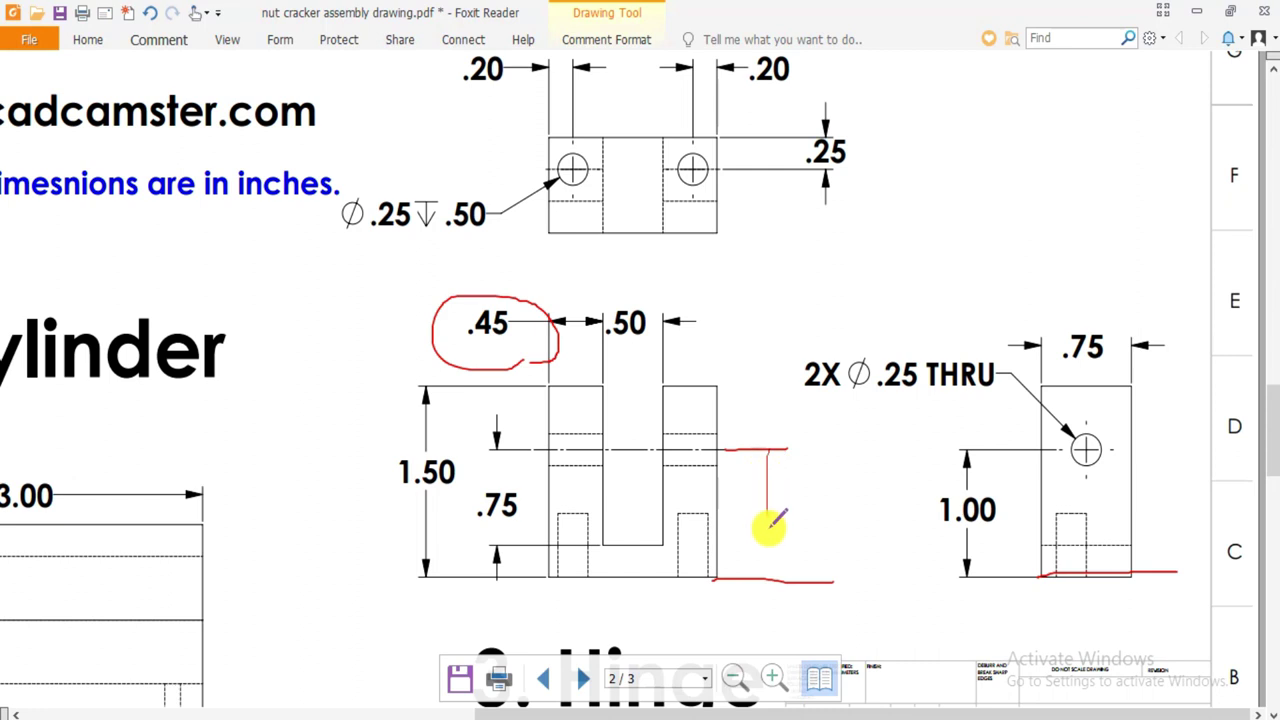
pyautogui.moveTo(775, 583); pyautogui.dragTo(780, 545)
pyautogui.moveTo(815, 500); pyautogui.dragTo(816, 540)
# Mark the limits of the .75 dimension, write 0.25 for the slot floor's thickness, and switch back to SOLIDWORKS.
pyautogui.moveTo(502, 448); pyautogui.dragTo(482, 448)
pyautogui.moveTo(472, 537); pyautogui.dragTo(602, 543)
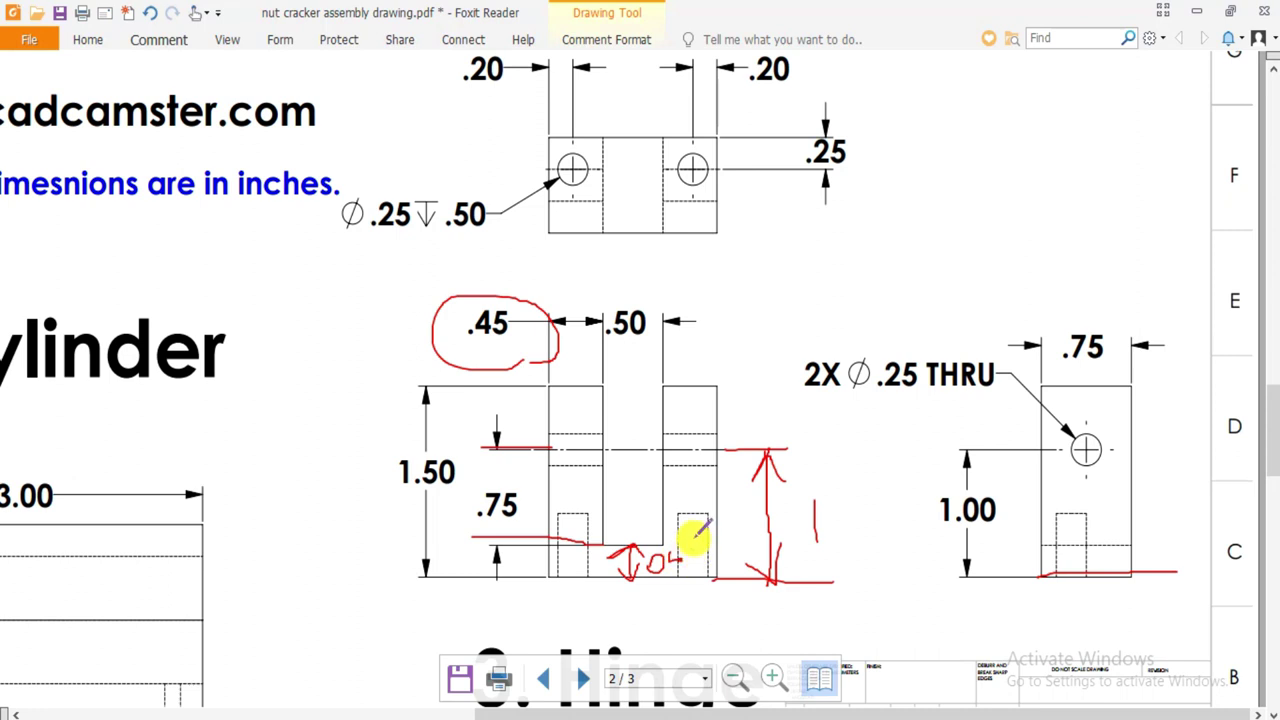
pyautogui.moveTo(714, 557)
pyautogui.mouseDown()
pyautogui.moveTo(718, 525)
pyautogui.moveTo(716, 566)
pyautogui.mouseUp()
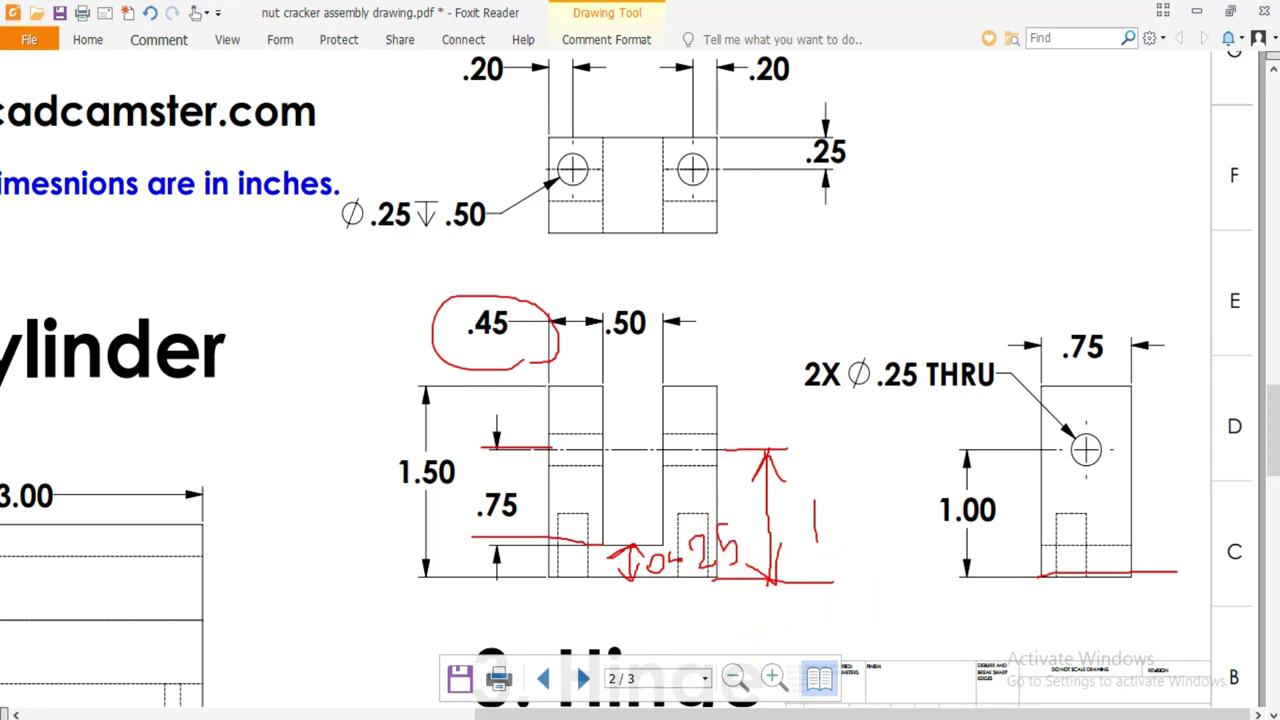
pyautogui.hotkey('alt', 'Tab')
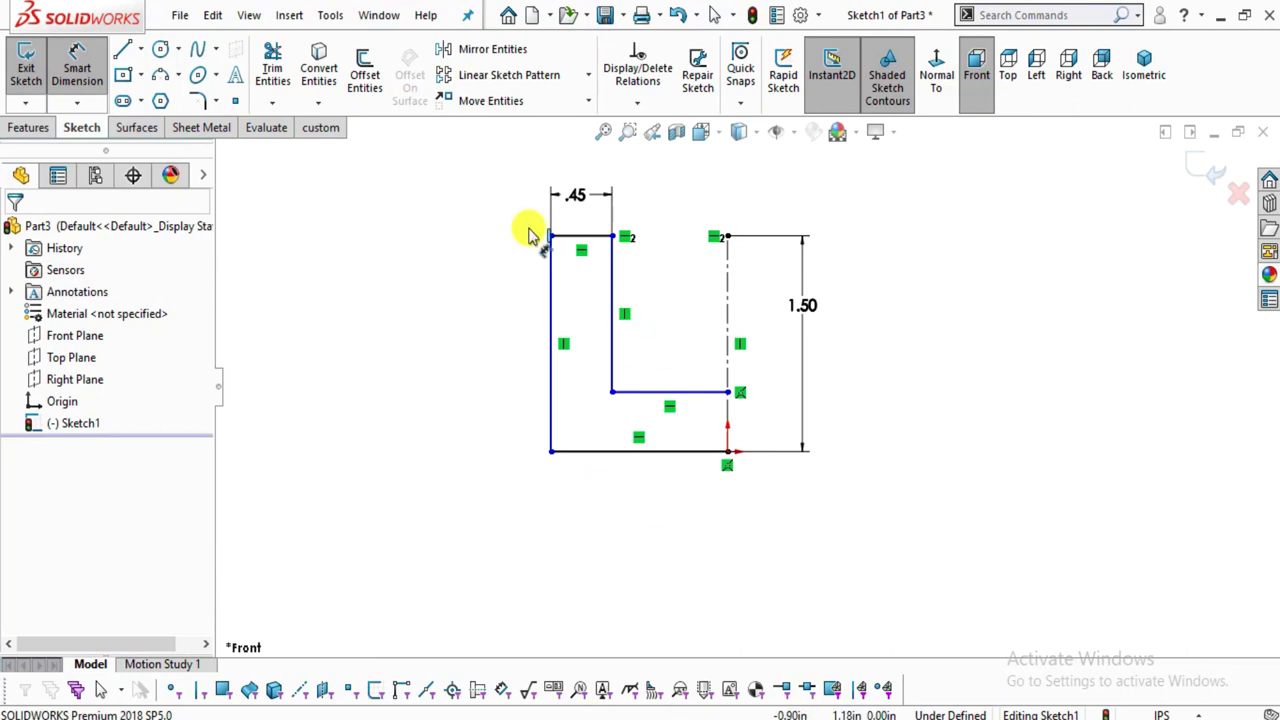
# Dimension the distance between the slot floor line and the profile's bottom edge as 0.25 in.
pyautogui.click(700, 392)
pyautogui.click(706, 450)
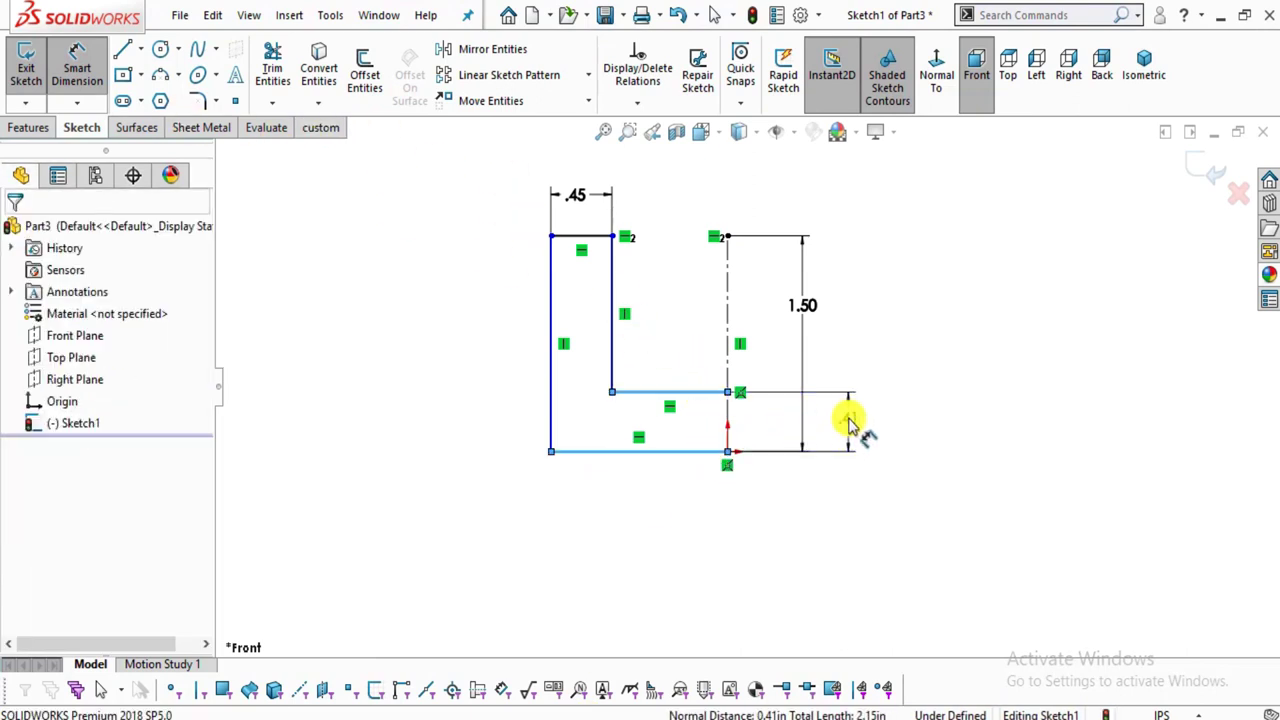
pyautogui.click(848, 422)
pyautogui.write('0.25')
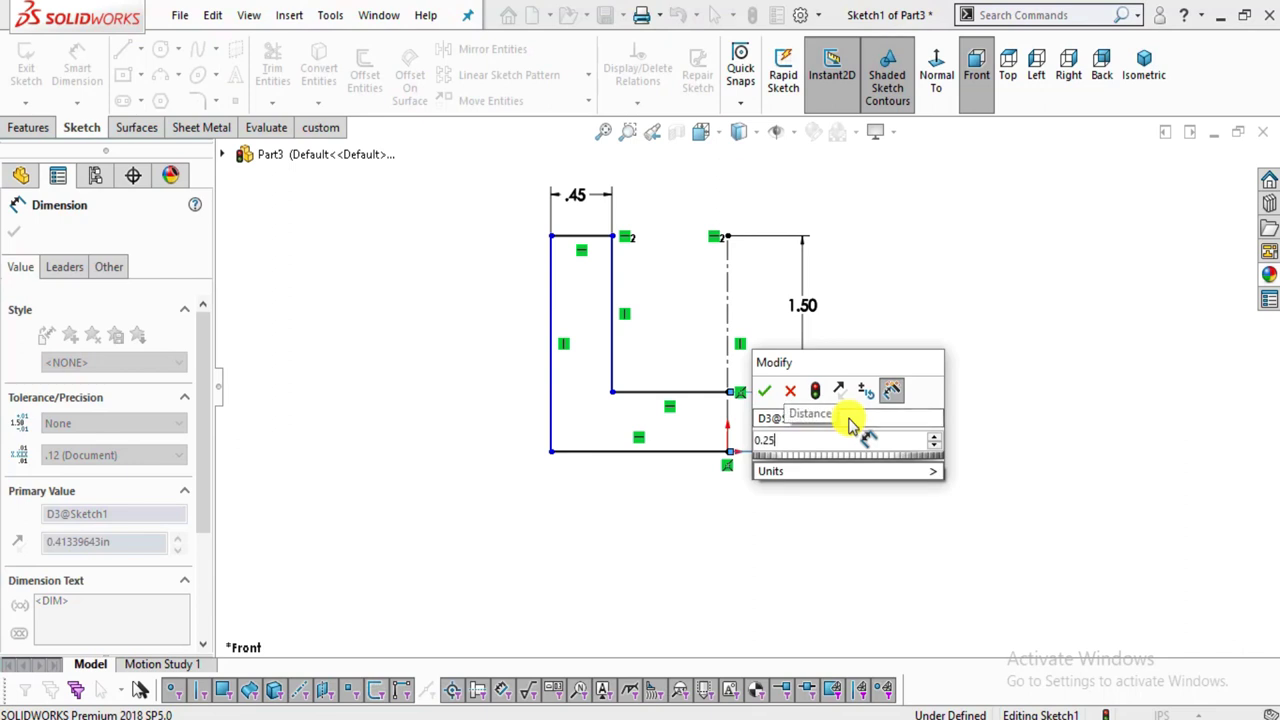
pyautogui.press('Return')
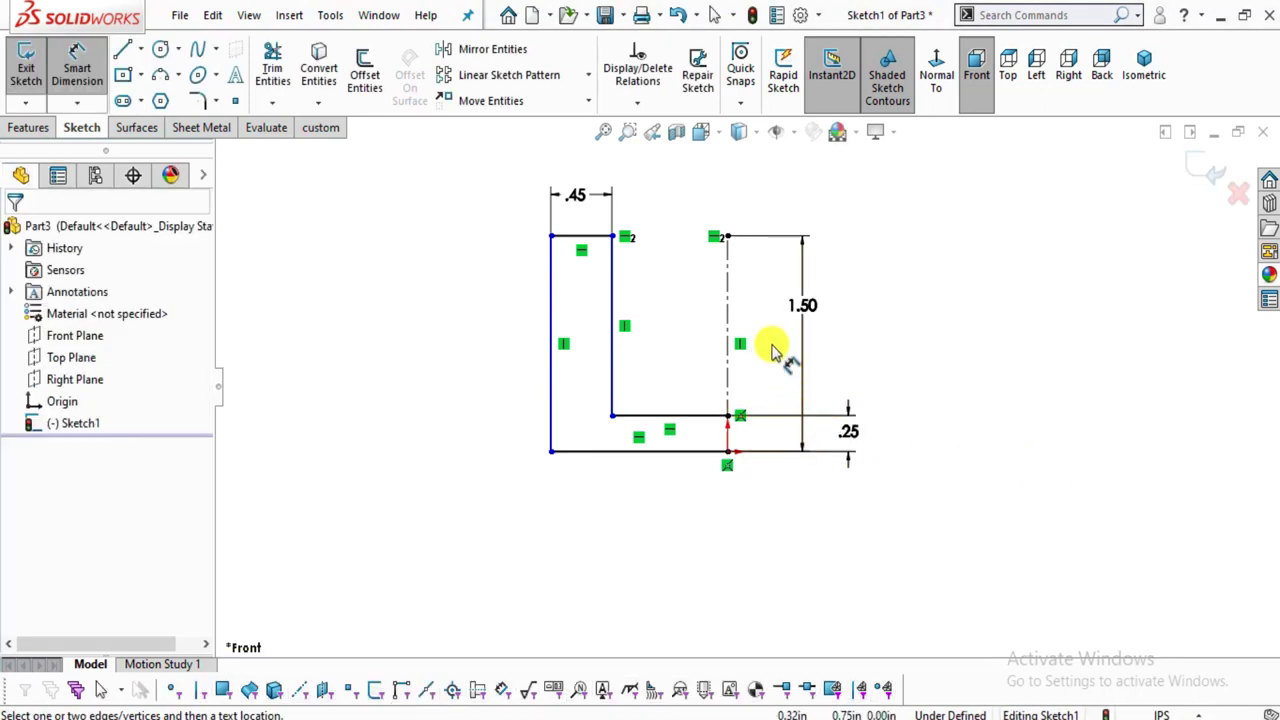
# Check the Hinge drawing in Foxit Reader, and in SOLIDWORKS dimension the inner vertical line's distance from the centerline as 0.25 in.
pyautogui.scroll(-1, 772, 350)
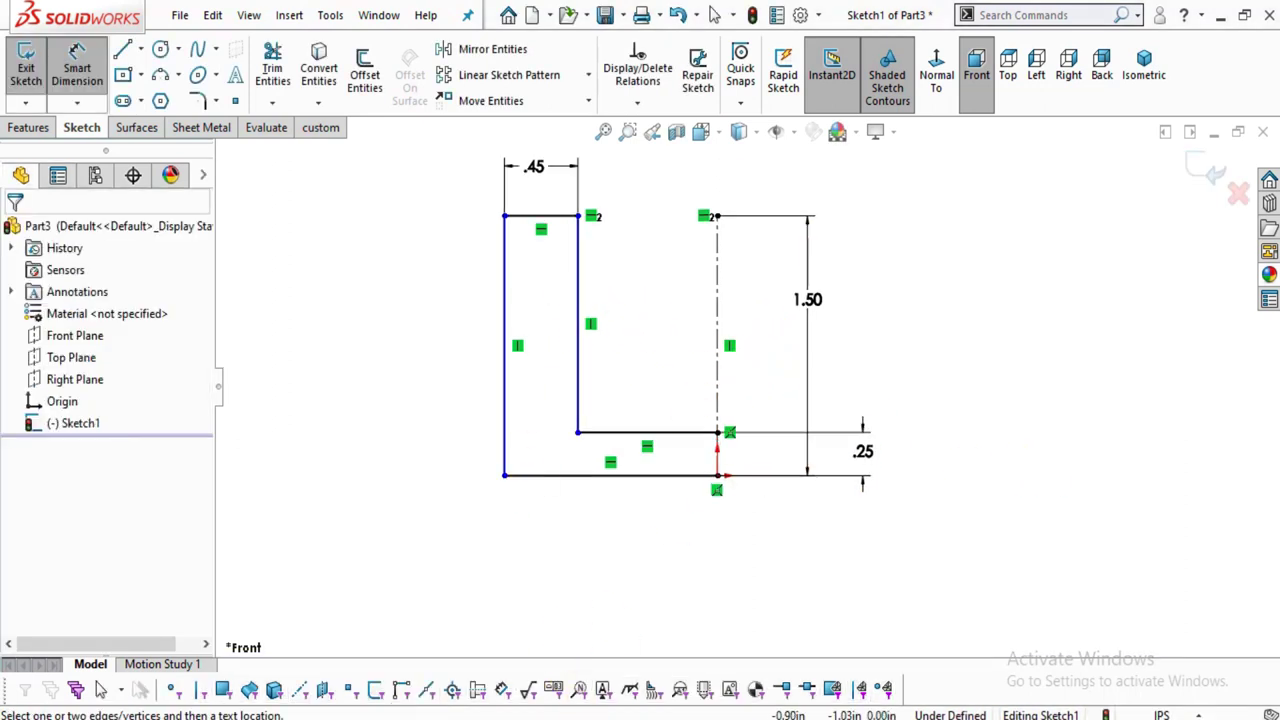
pyautogui.hotkey('alt', 'Tab')
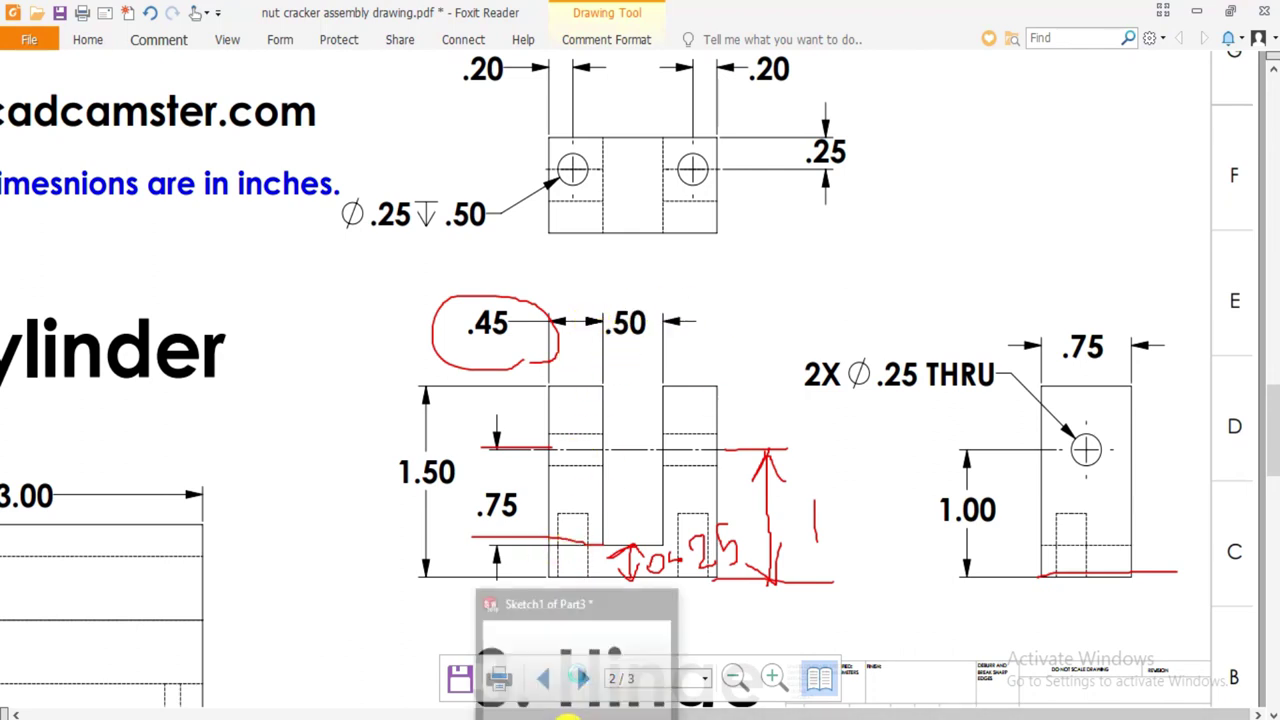
pyautogui.click(588, 712)
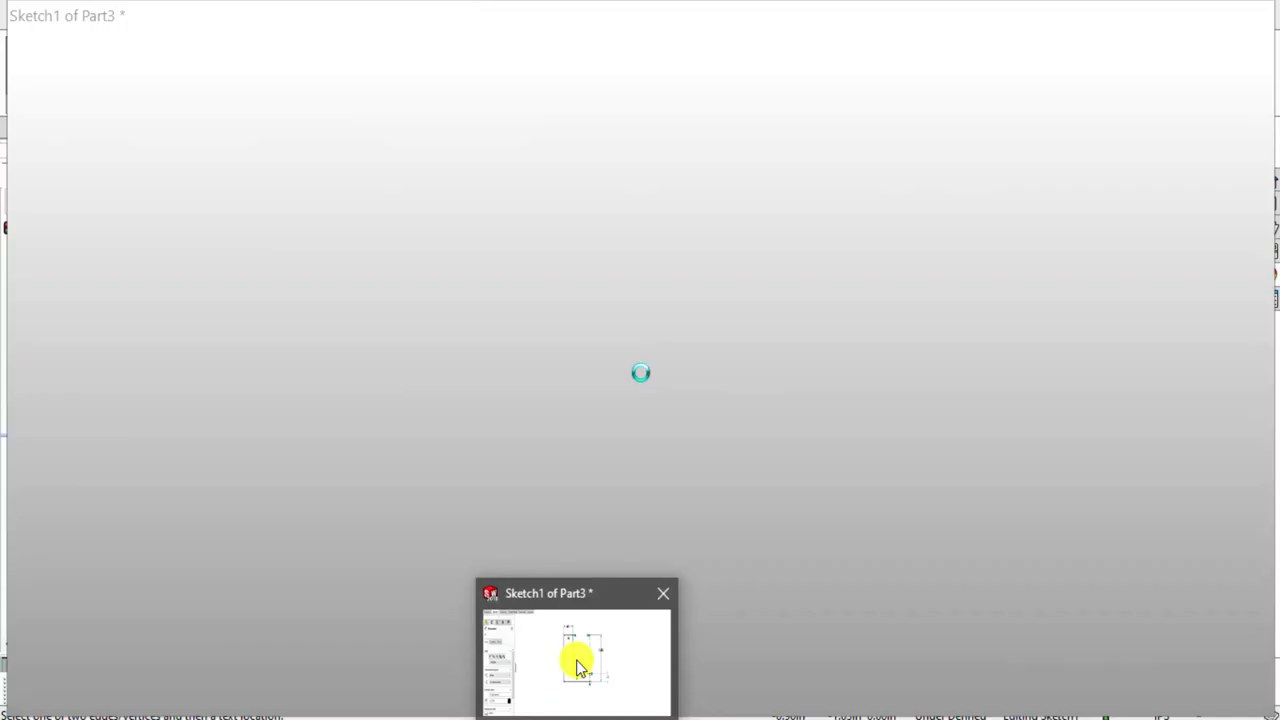
pyautogui.click(571, 663)
pyautogui.click(578, 330)
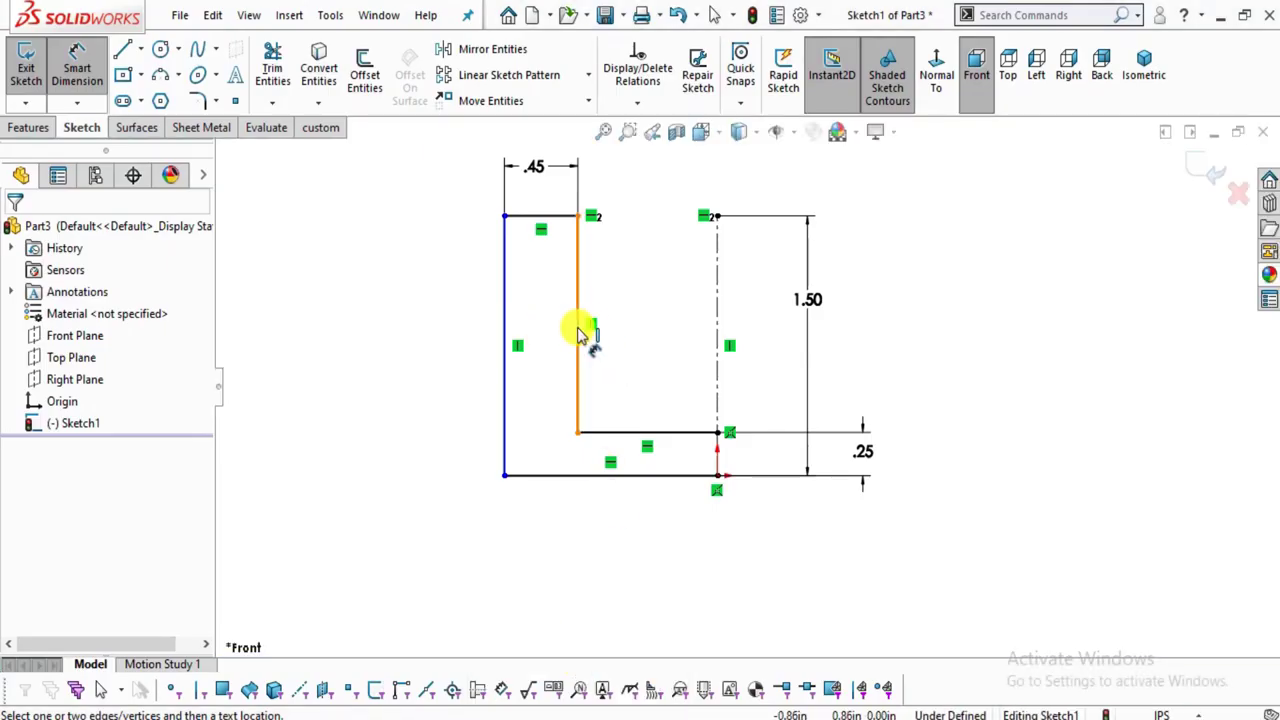
pyautogui.click(716, 308)
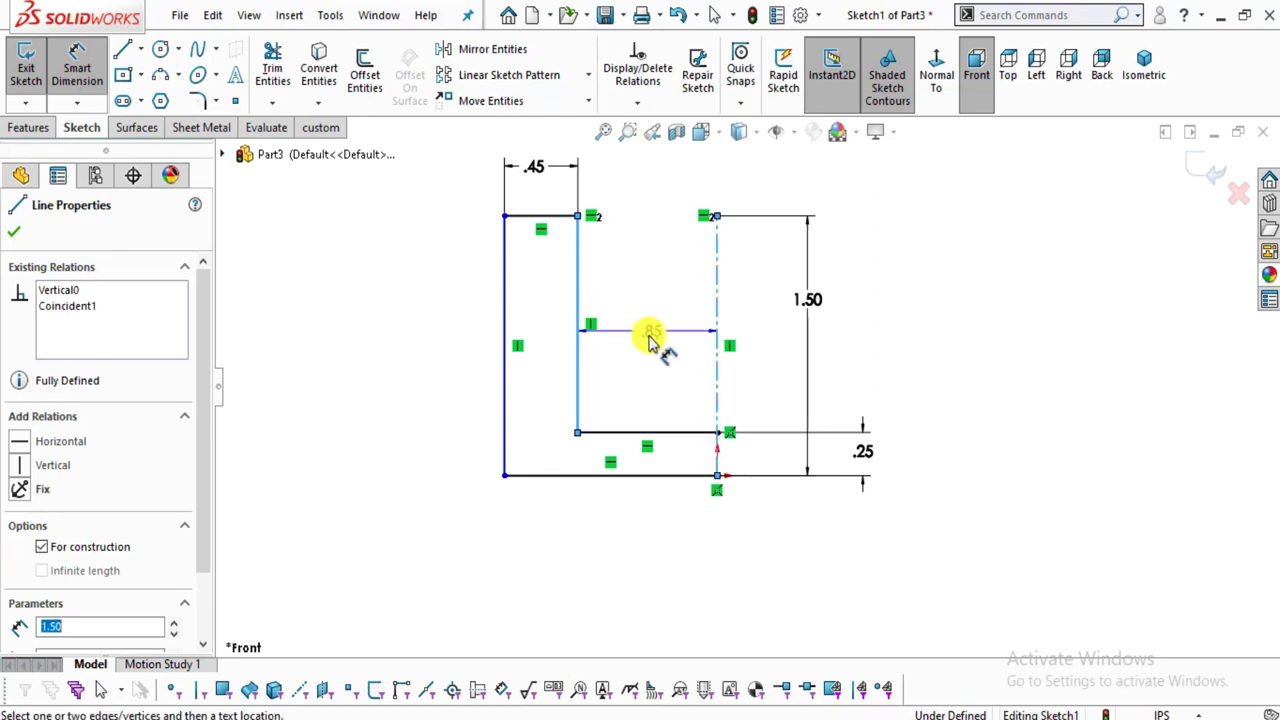
pyautogui.click(651, 336)
pyautogui.write('0.25')
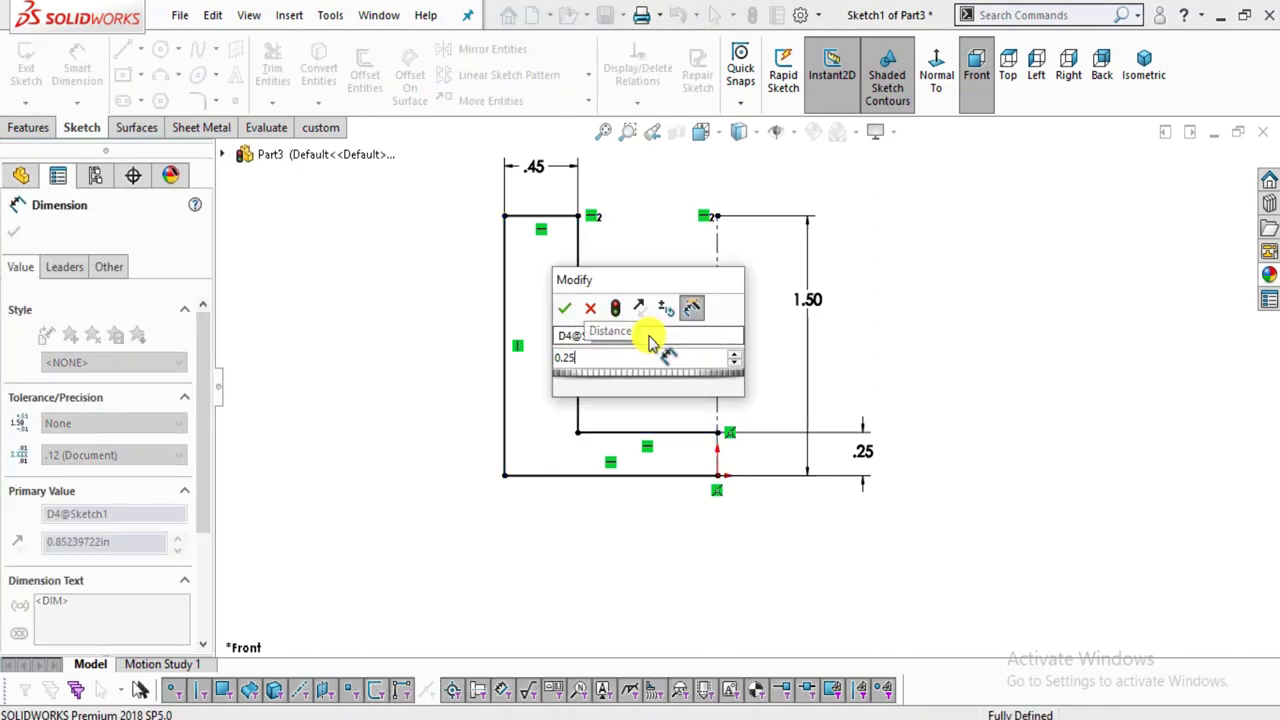
pyautogui.press('Return')
pyautogui.click(765, 342)
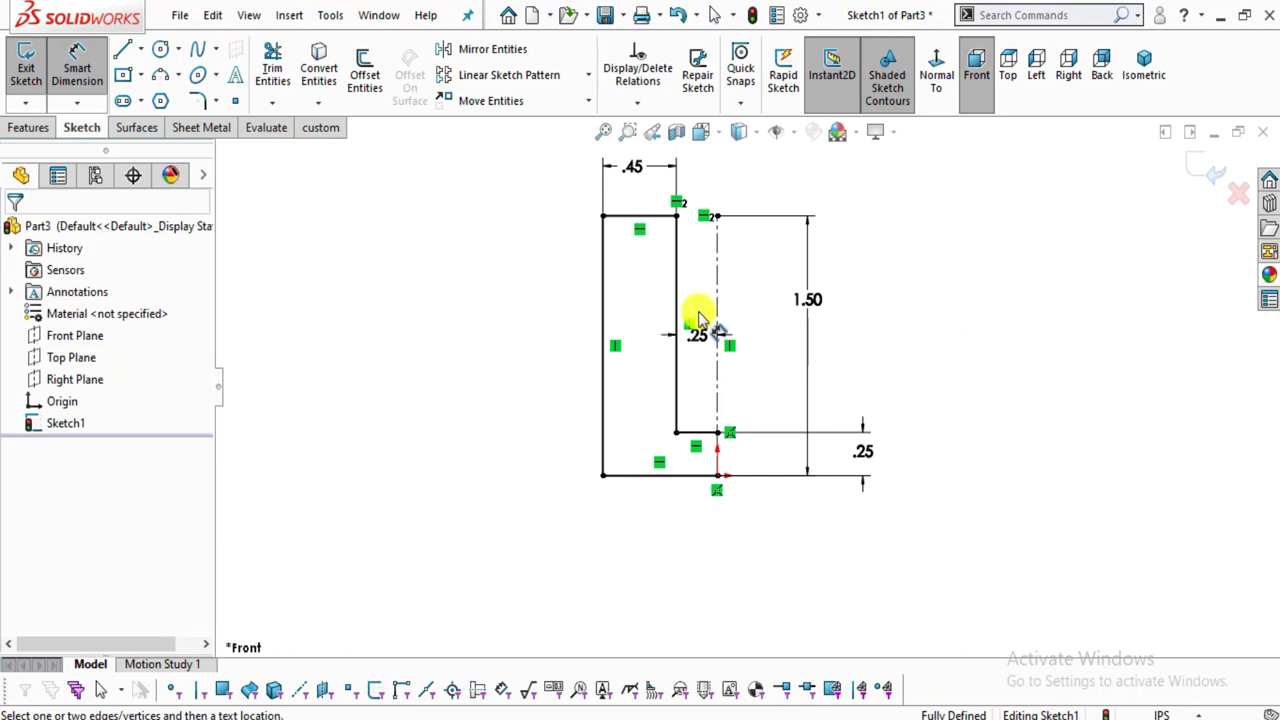
# Mirror the five profile lines about the vertical centerline to complete the closed U-profile.
pyautogui.scroll(-2, 787, 300)
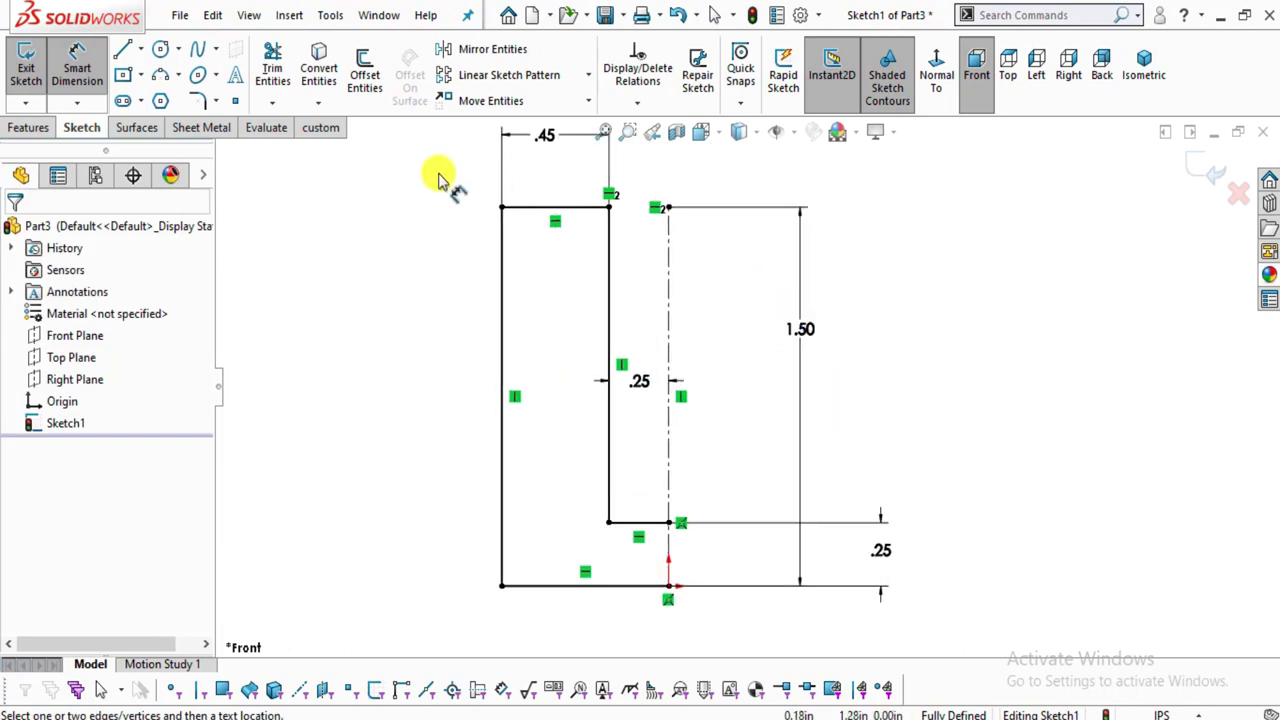
pyautogui.click(480, 50)
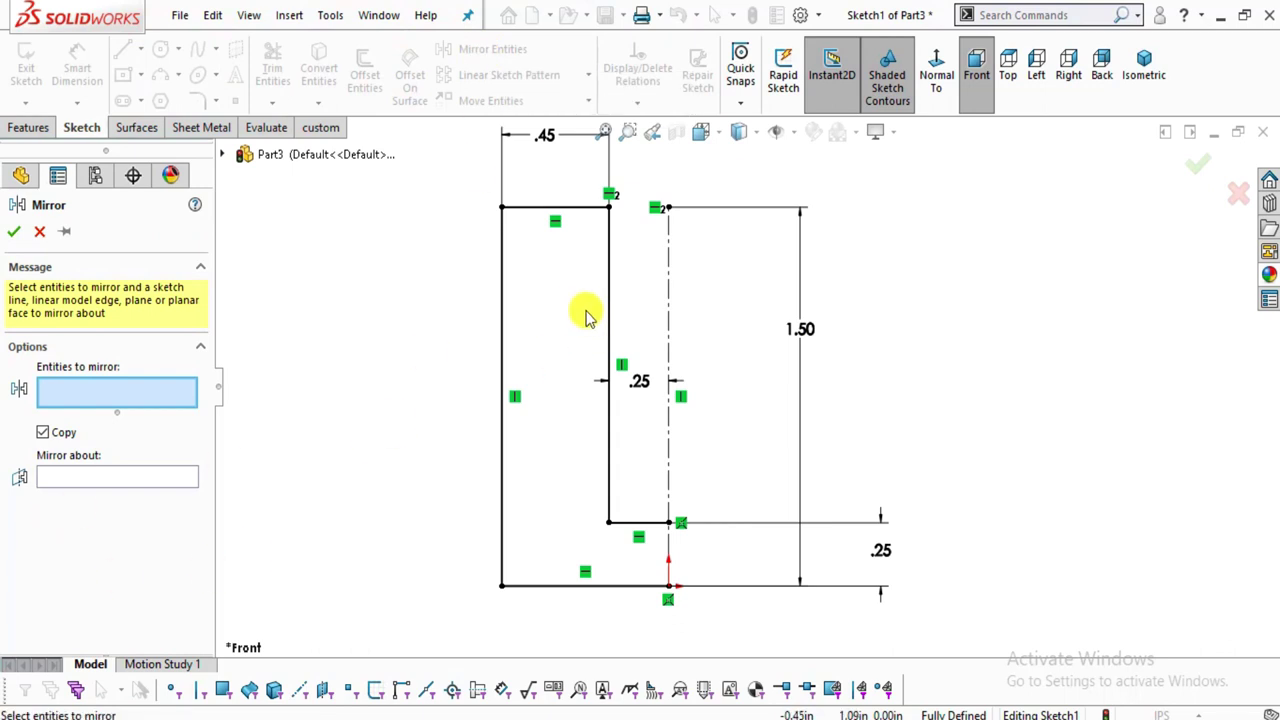
pyautogui.scroll(1, 602, 552)
pyautogui.moveTo(673, 615); pyautogui.dragTo(367, 207)
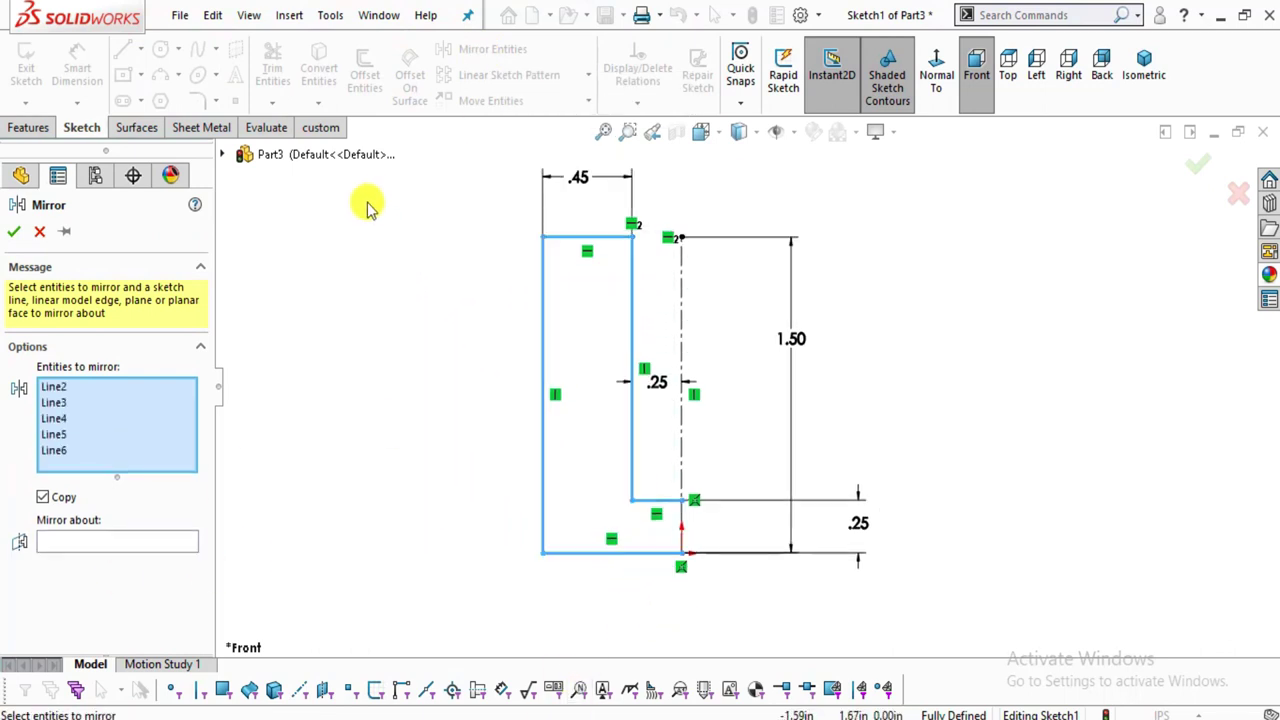
pyautogui.click(82, 545)
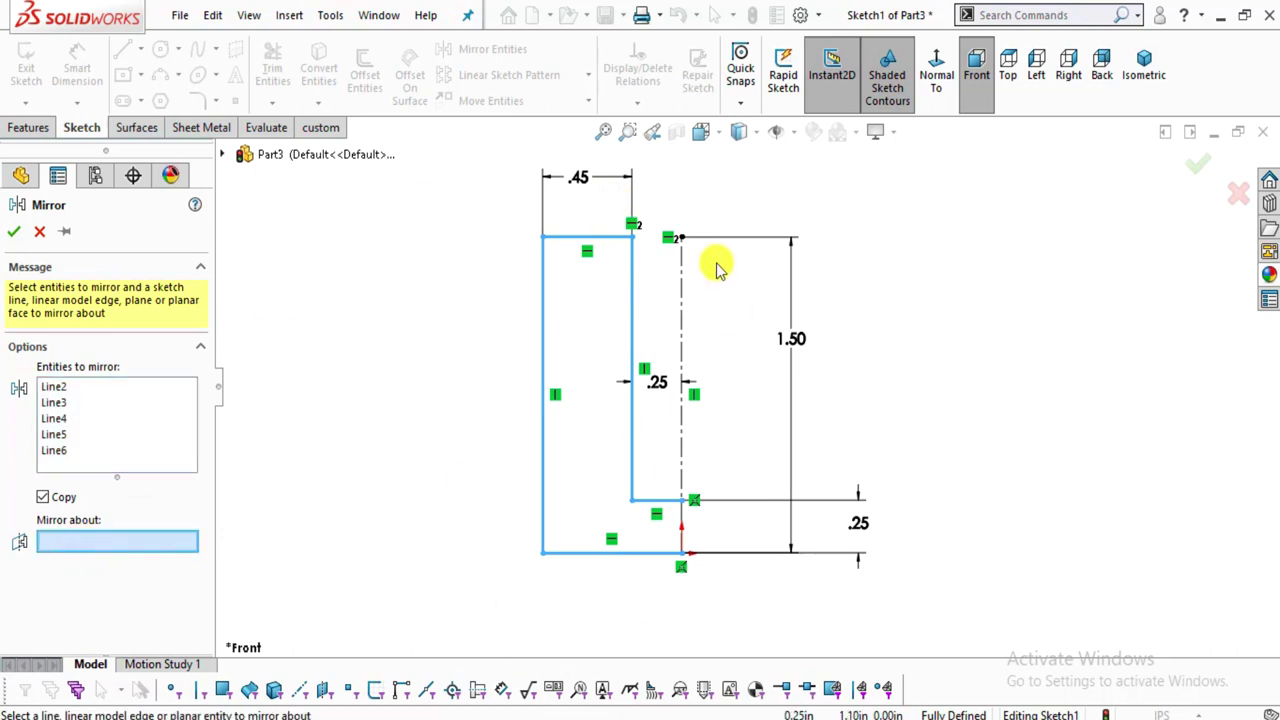
pyautogui.click(684, 305)
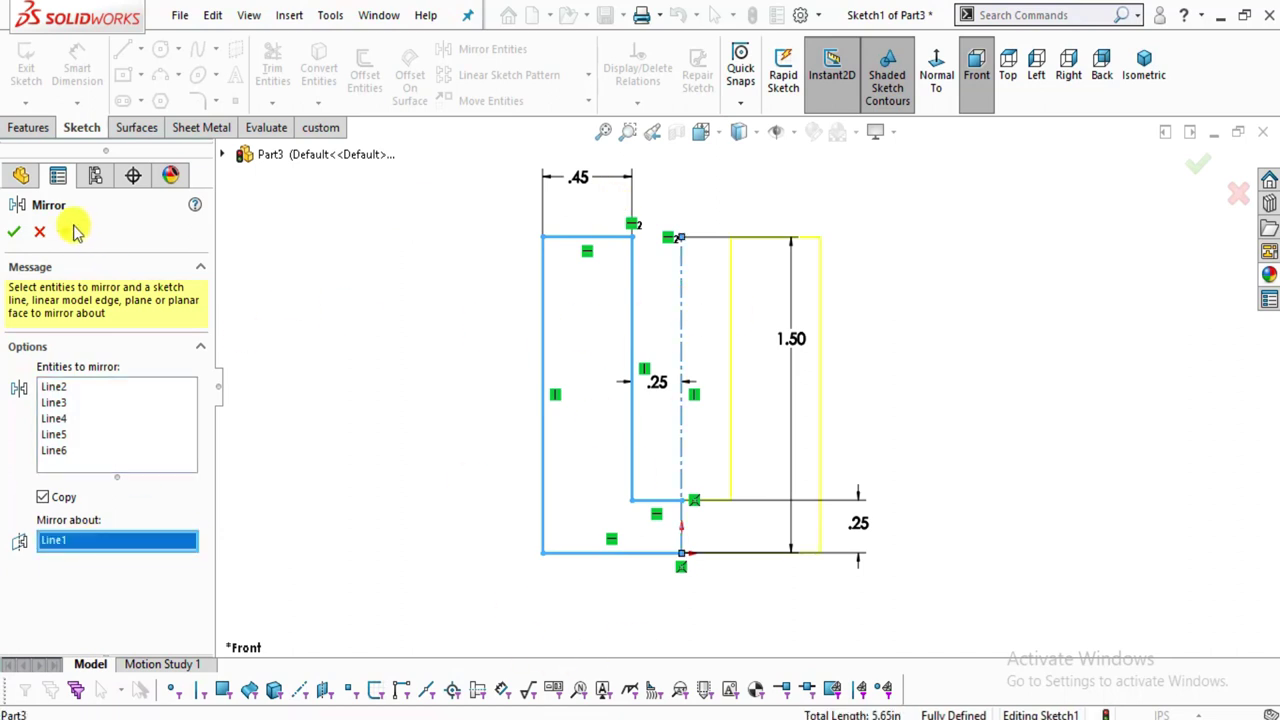
pyautogui.click(19, 235)
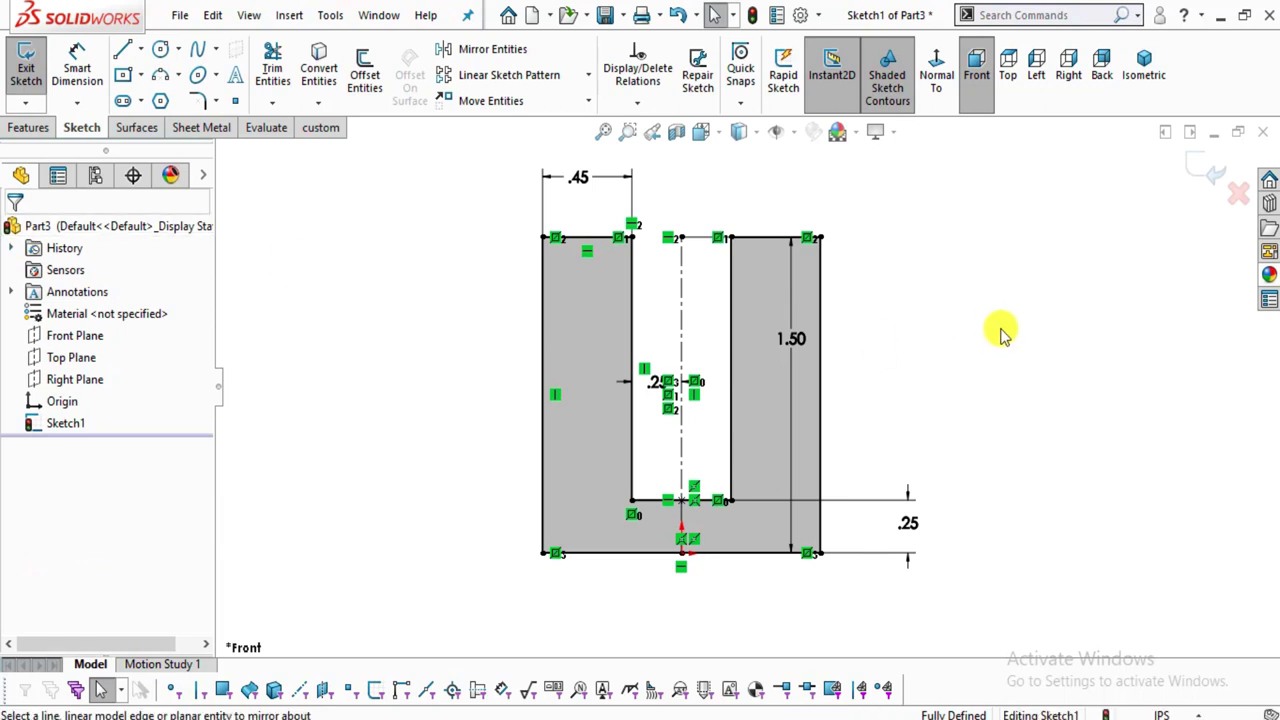
# Circle the .75 dimension above the Hinge's side view in Foxit Reader, and return to SOLIDWORKS.
pyautogui.hotkey('alt', 'Tab')
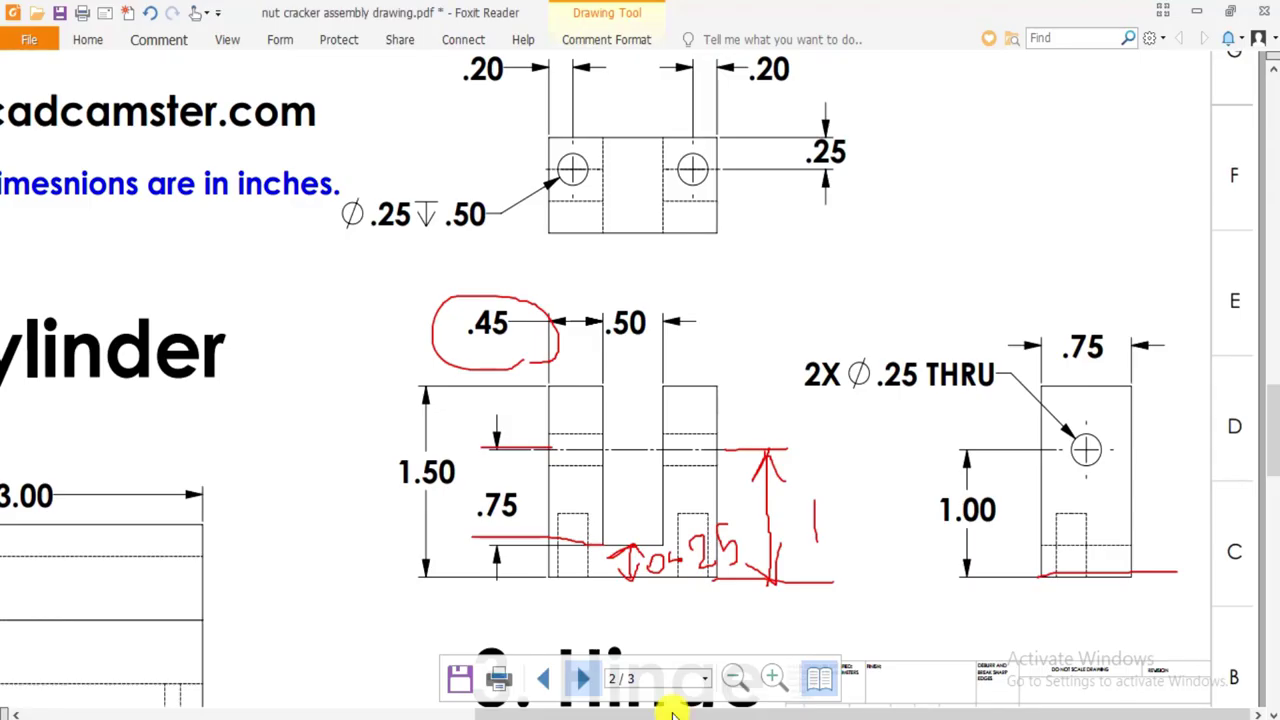
pyautogui.moveTo(1090, 378)
pyautogui.mouseDown()
pyautogui.moveTo(1145, 351)
pyautogui.moveTo(1060, 285)
pyautogui.moveTo(1145, 392)
pyautogui.mouseUp()
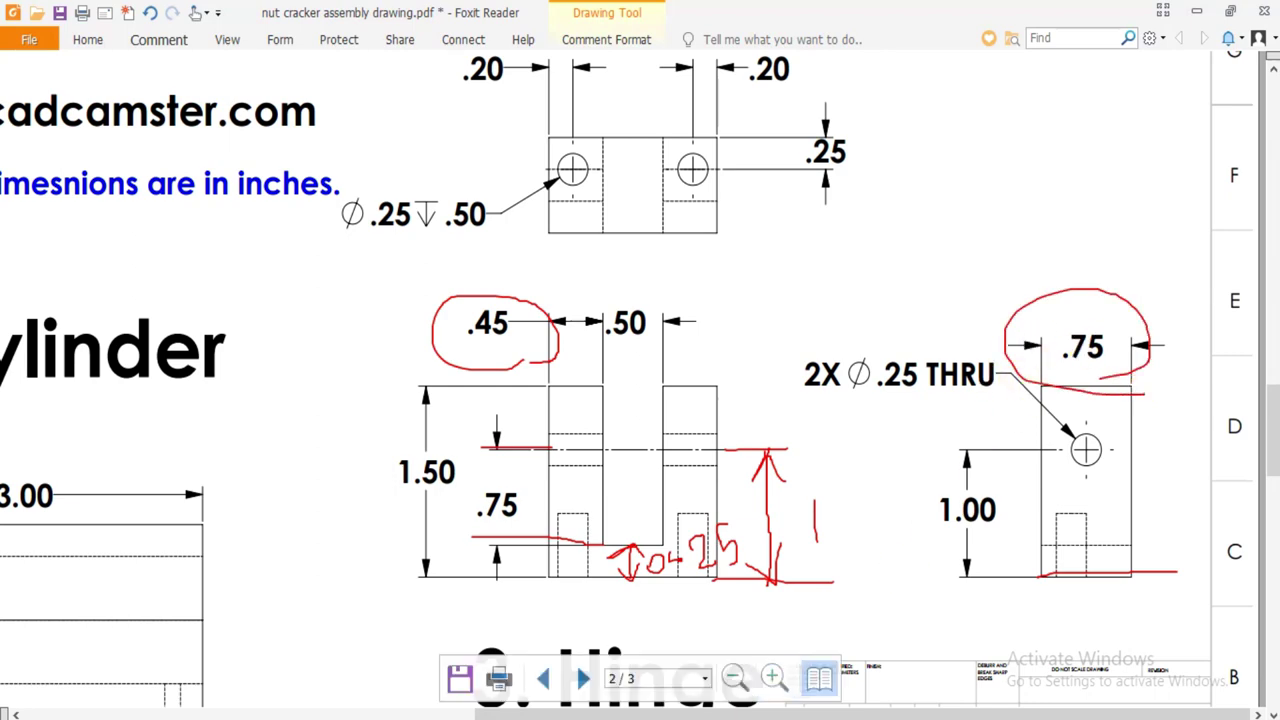
pyautogui.hotkey('alt', 'Tab')
# Extrude the U-profile as a boss using Mid Plane with a depth of 0.75 in.
pyautogui.click(48, 127)
pyautogui.click(45, 60)
pyautogui.click(60, 351)
pyautogui.click(84, 437)
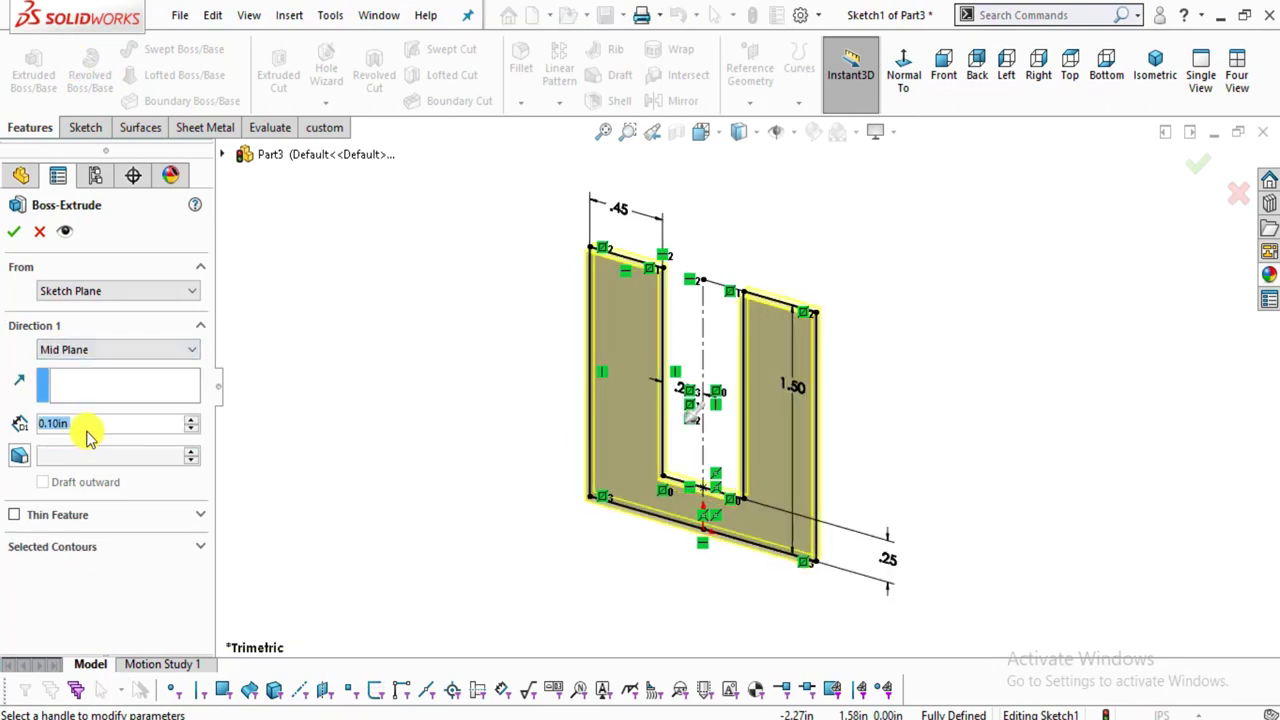
pyautogui.write('0.75')
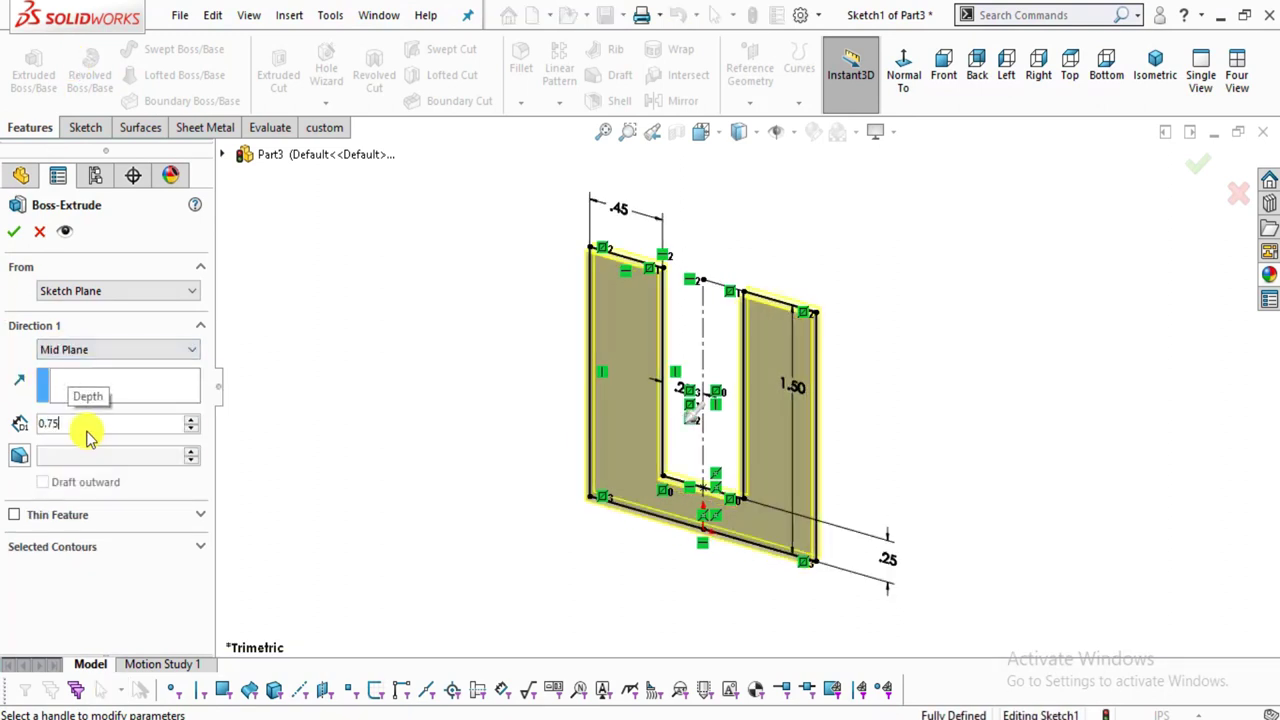
pyautogui.press('Return')
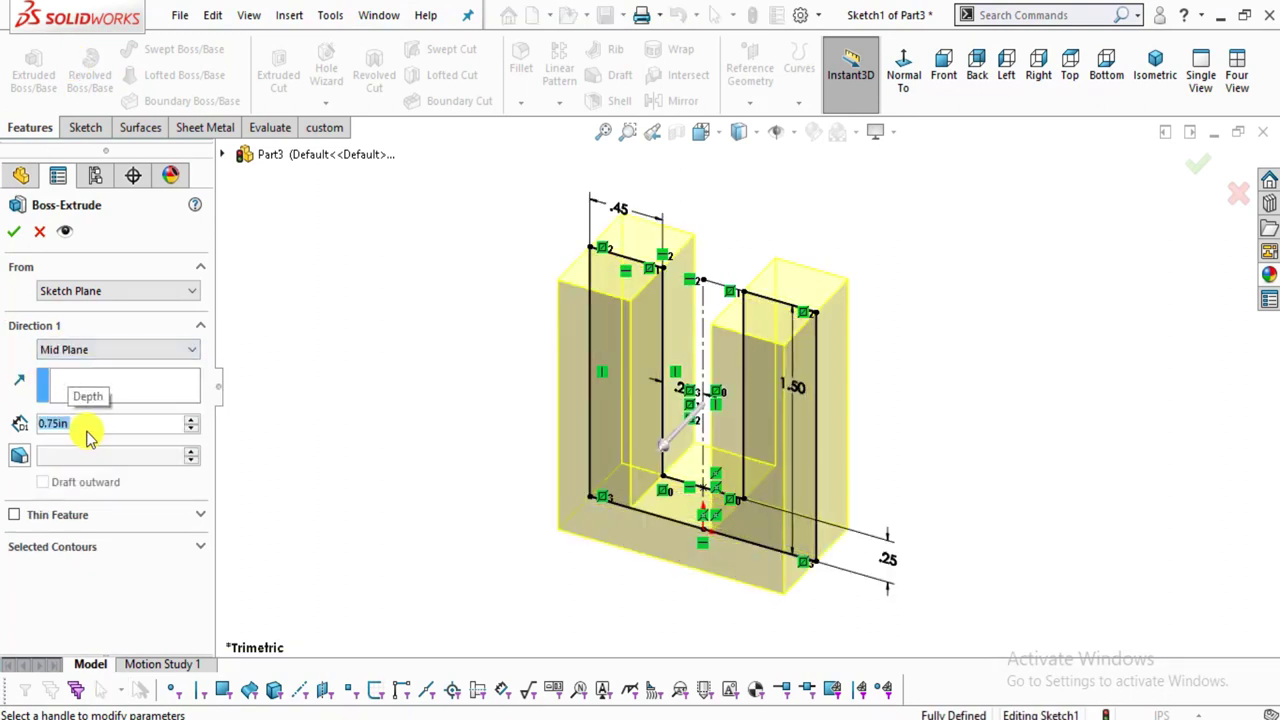
pyautogui.click(20, 232)
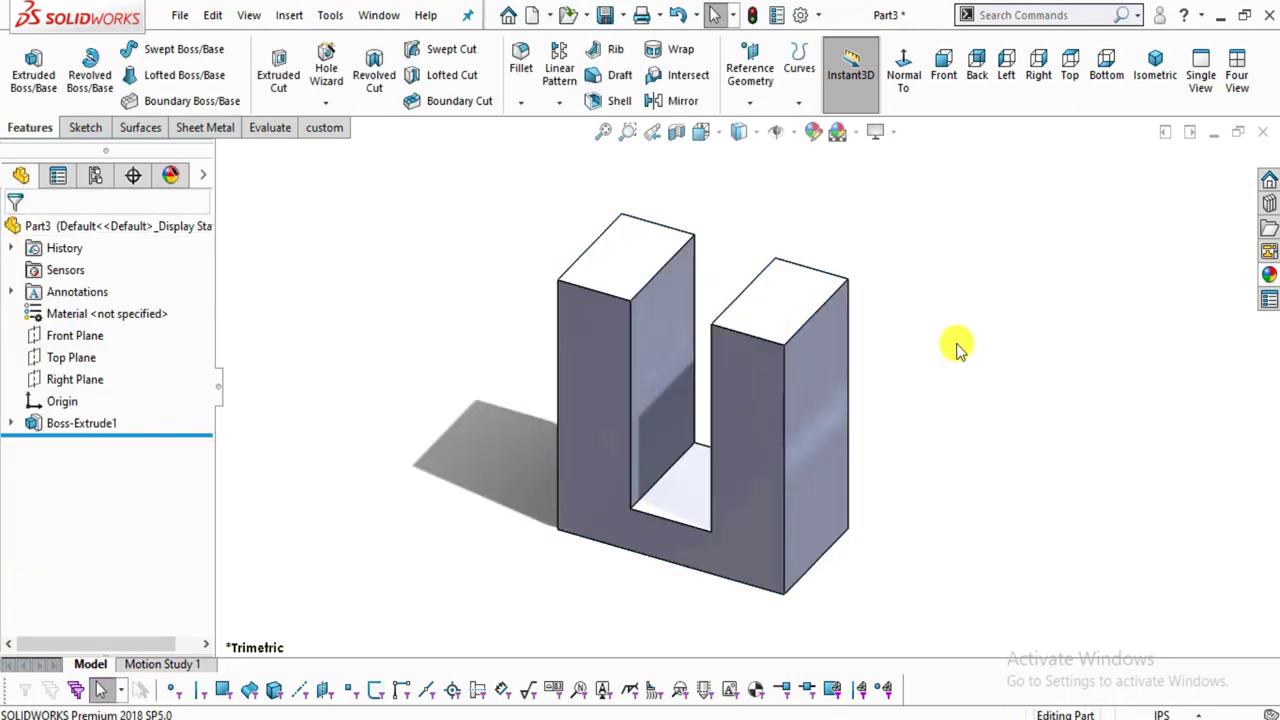
# In Foxit Reader, outline the hidden through hole and the hidden bottom hole on the Hinge's front view in red.
pyautogui.hotkey('alt', 'Tab')
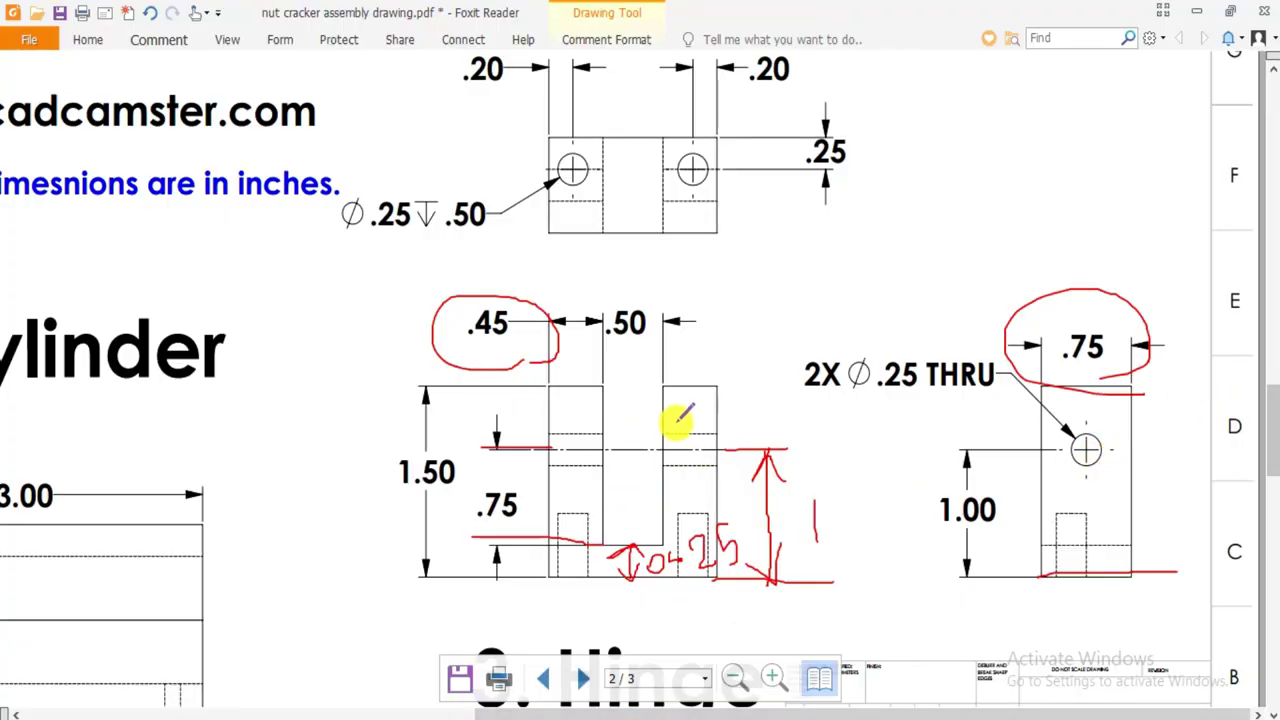
pyautogui.moveTo(748, 432)
pyautogui.mouseDown()
pyautogui.moveTo(694, 480)
pyautogui.moveTo(785, 478)
pyautogui.mouseUp()
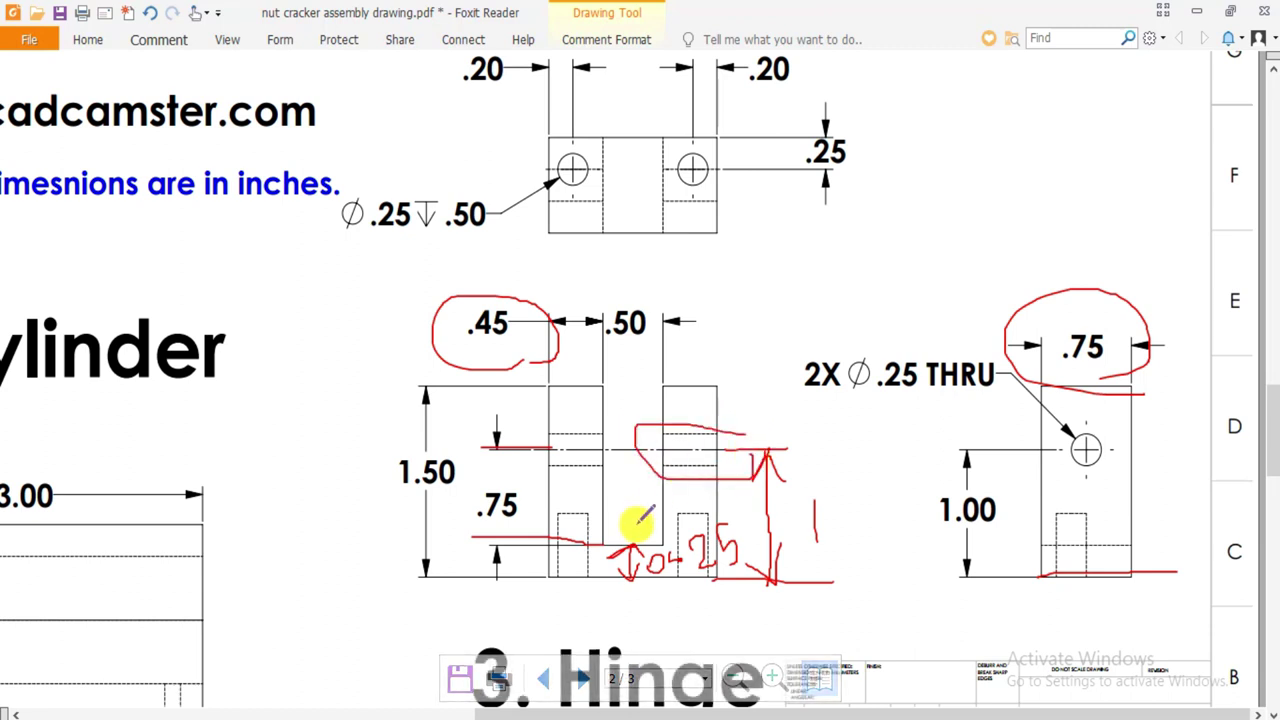
pyautogui.moveTo(598, 543)
pyautogui.mouseDown()
pyautogui.moveTo(580, 504)
pyautogui.moveTo(536, 556)
pyautogui.moveTo(586, 604)
pyautogui.moveTo(600, 525)
pyautogui.mouseUp()
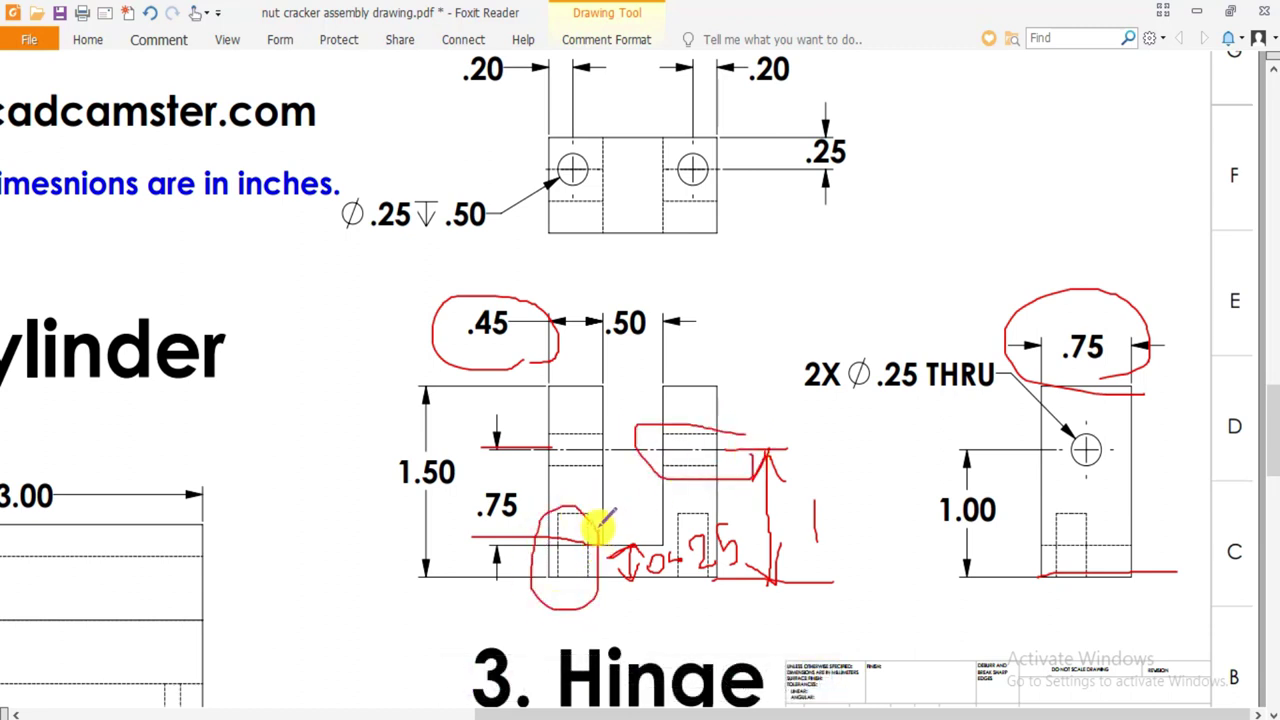
# Undo all red markups around the Hinge views, circle the hole in the side view, and switch back to SOLIDWORKS.
pyautogui.hotkey('ctrl', 'z')
pyautogui.hotkey('ctrl', 'z')
pyautogui.hotkey('ctrl', 'z')
pyautogui.hotkey('ctrl', 'z')
pyautogui.hotkey('ctrl', 'z')
pyautogui.hotkey('ctrl', 'z')
pyautogui.hotkey('ctrl', 'z')
pyautogui.hotkey('ctrl', 'z')
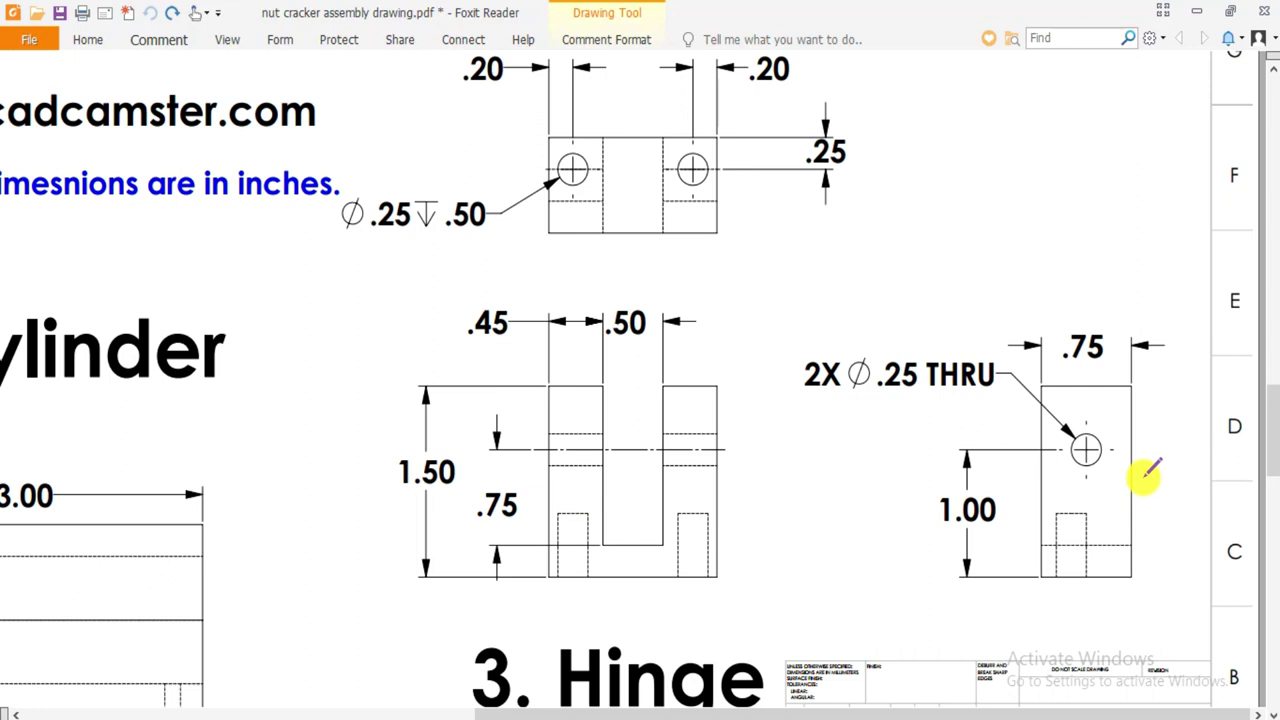
pyautogui.moveTo(1097, 455)
pyautogui.mouseDown()
pyautogui.moveTo(1081, 428)
pyautogui.moveTo(1052, 454)
pyautogui.moveTo(1072, 483)
pyautogui.mouseUp()
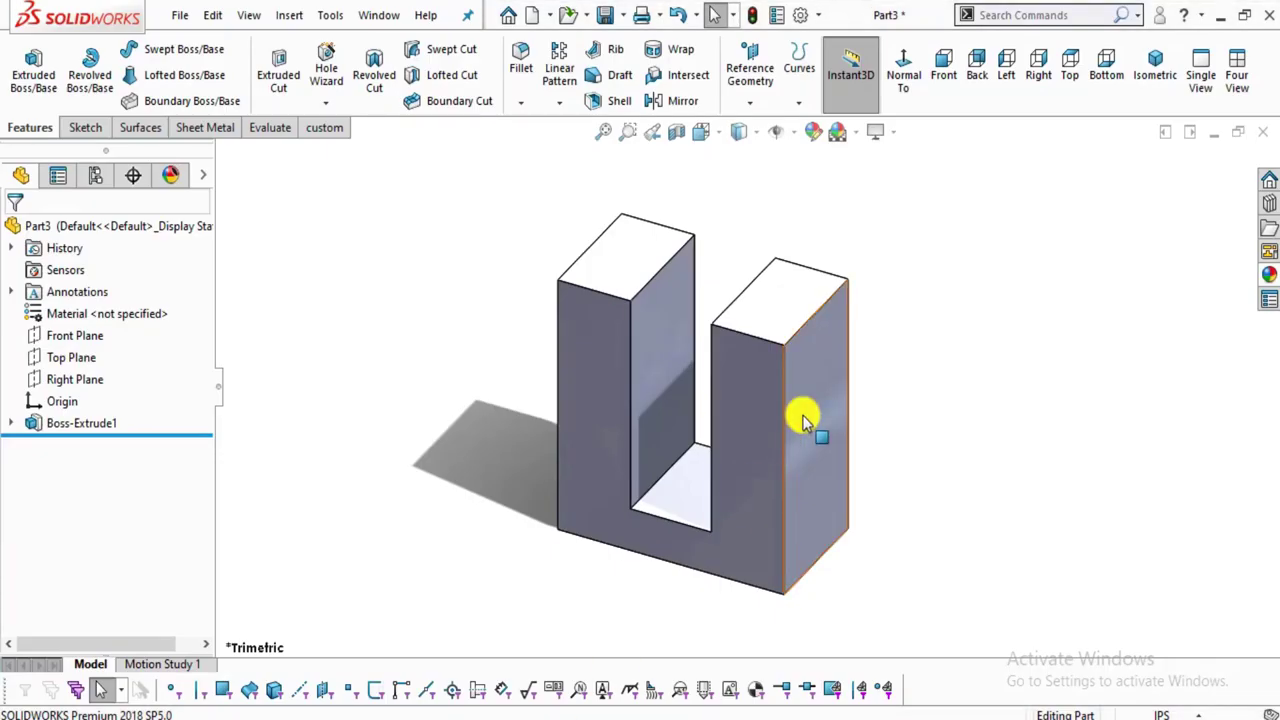
# Start a sketch on the right arm's outer side face and draw a circle centred above the origin near the upper end.
pyautogui.click(808, 423)
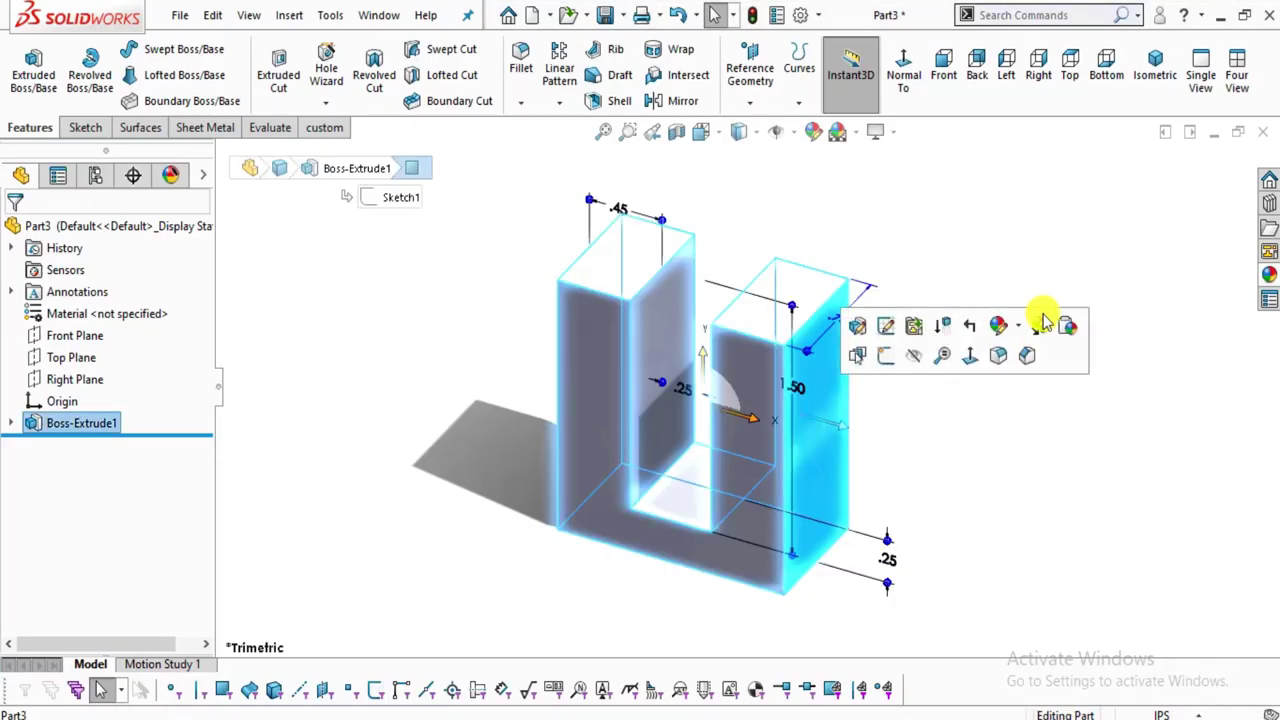
pyautogui.click(975, 362)
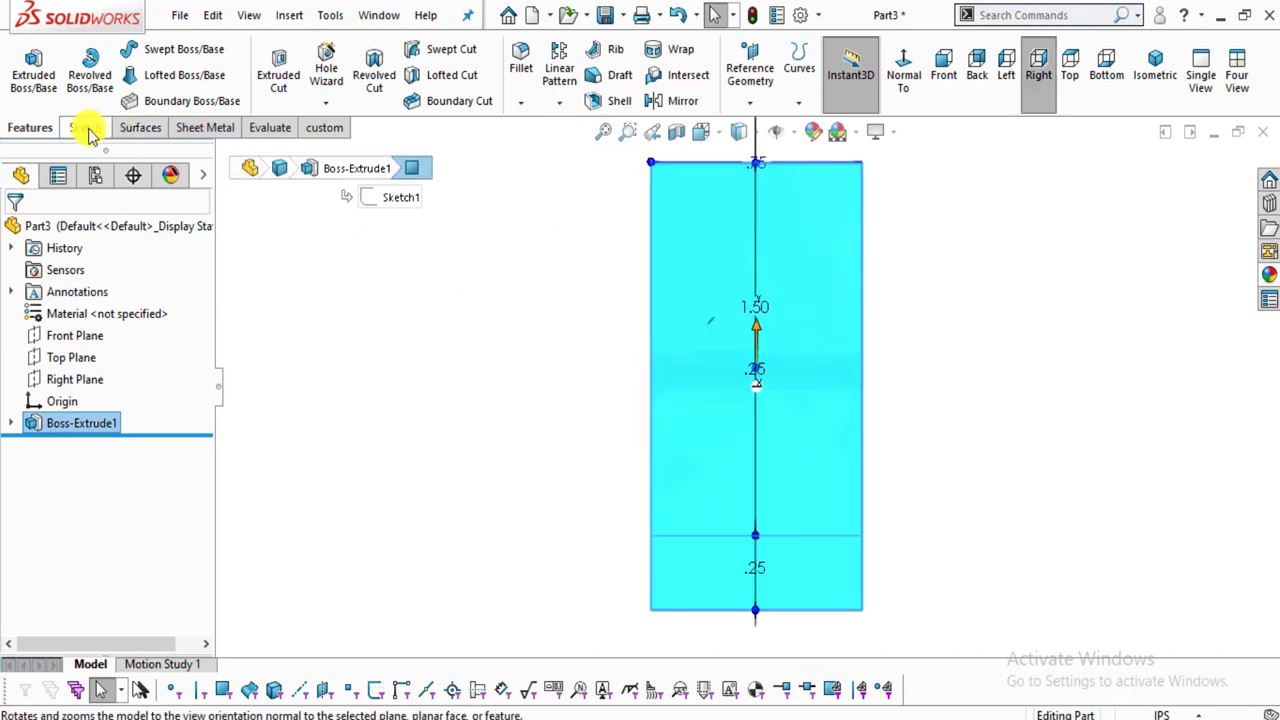
pyautogui.click(85, 127)
pyautogui.click(27, 68)
pyautogui.click(159, 48)
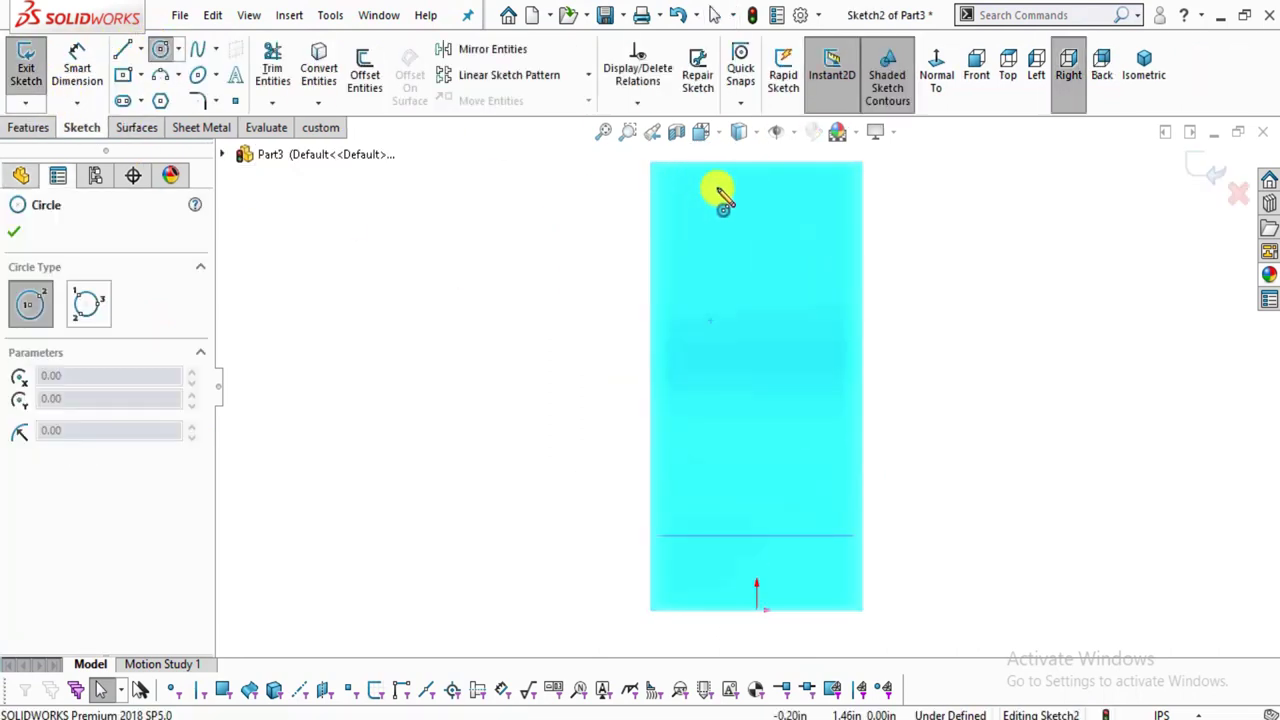
pyautogui.click(756, 251)
pyautogui.click(773, 295)
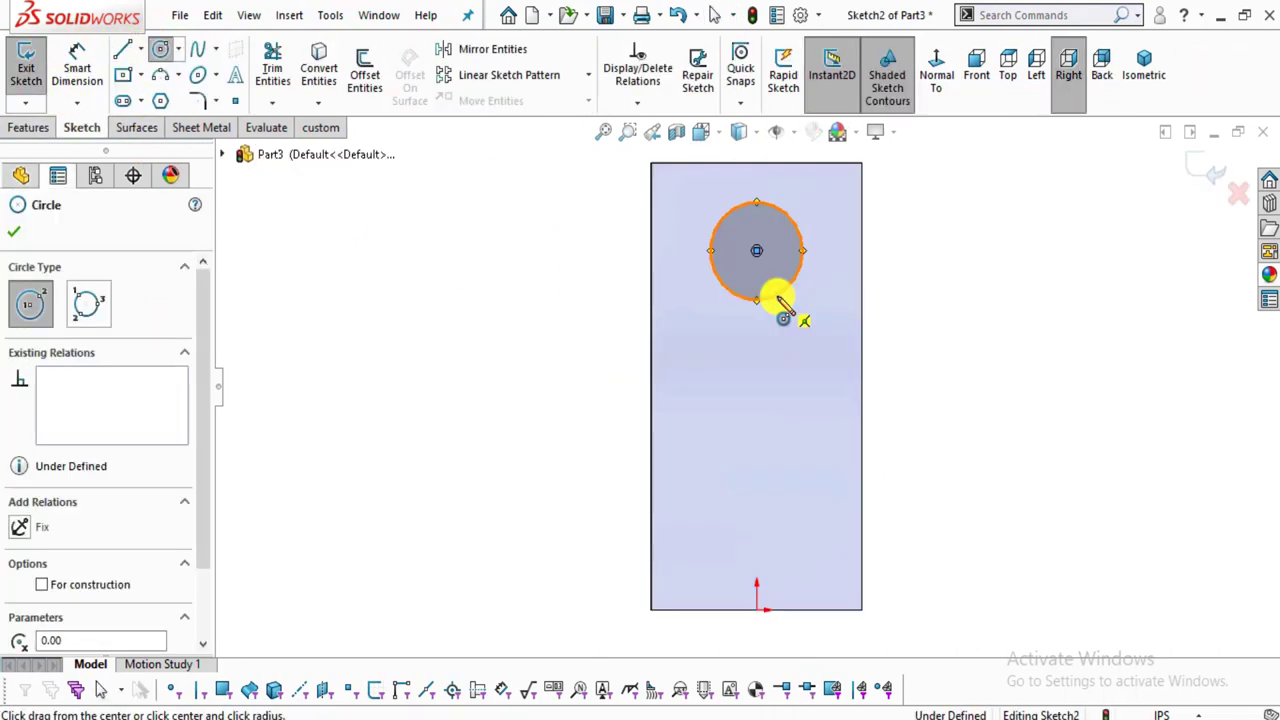
pyautogui.press('Escape')
# Add a Vertical relation between the circle's centre and the origin.
pyautogui.click(758, 254)
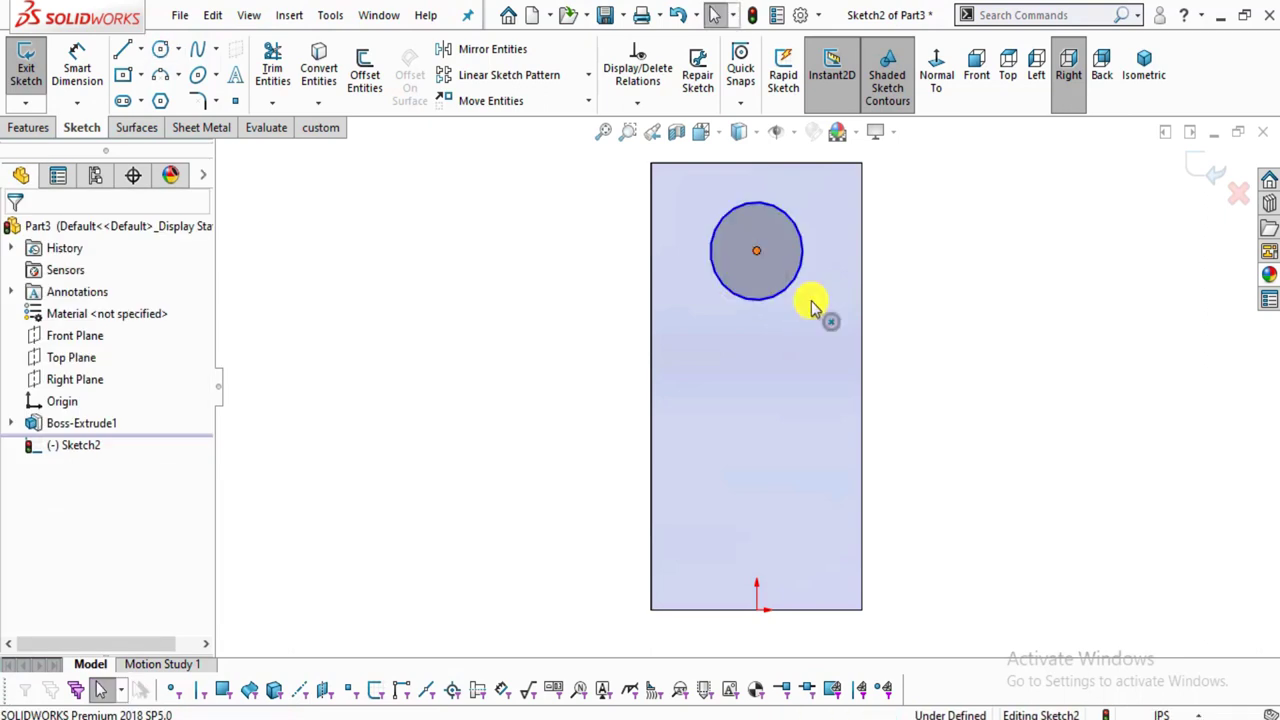
pyautogui.keyDown('ctrl'); pyautogui.click(757, 608); pyautogui.keyUp('ctrl')
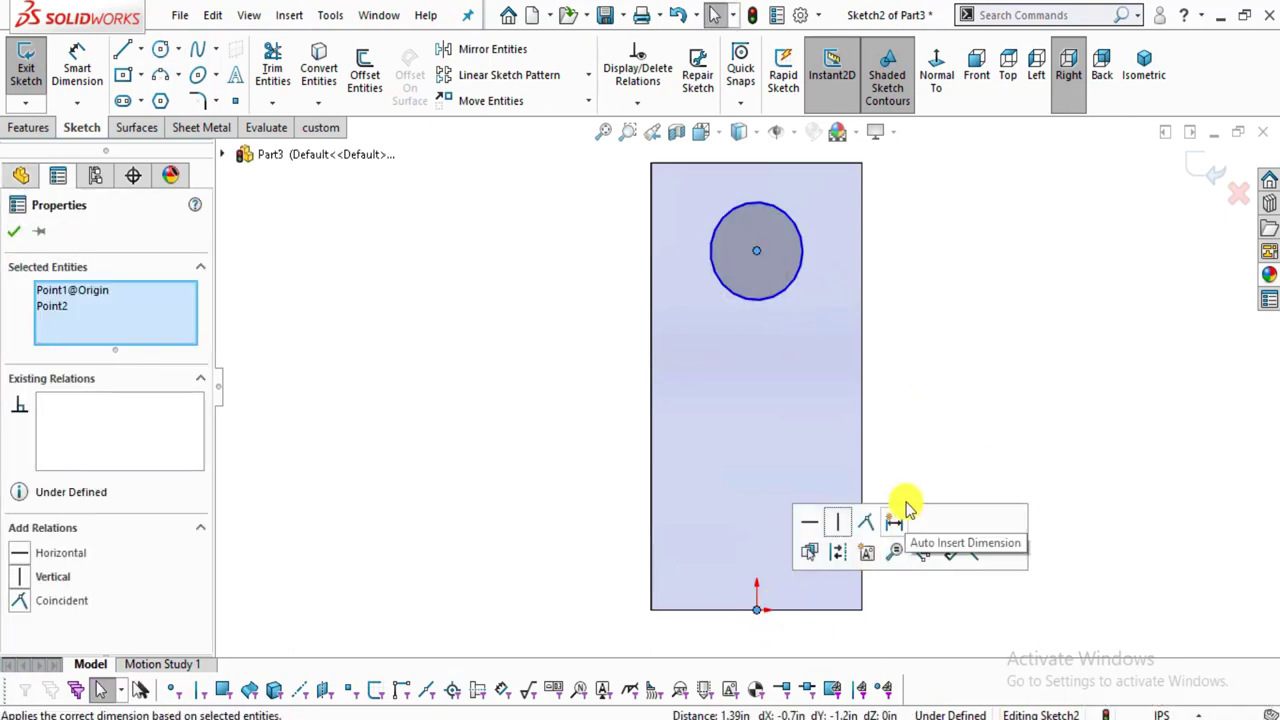
pyautogui.click(840, 527)
# Circle the Ø.25 THRU callout in the Foxit Reader drawing and, back in SOLIDWORKS, dimension the circle's diameter as 0.25 in.
pyautogui.click(78, 66)
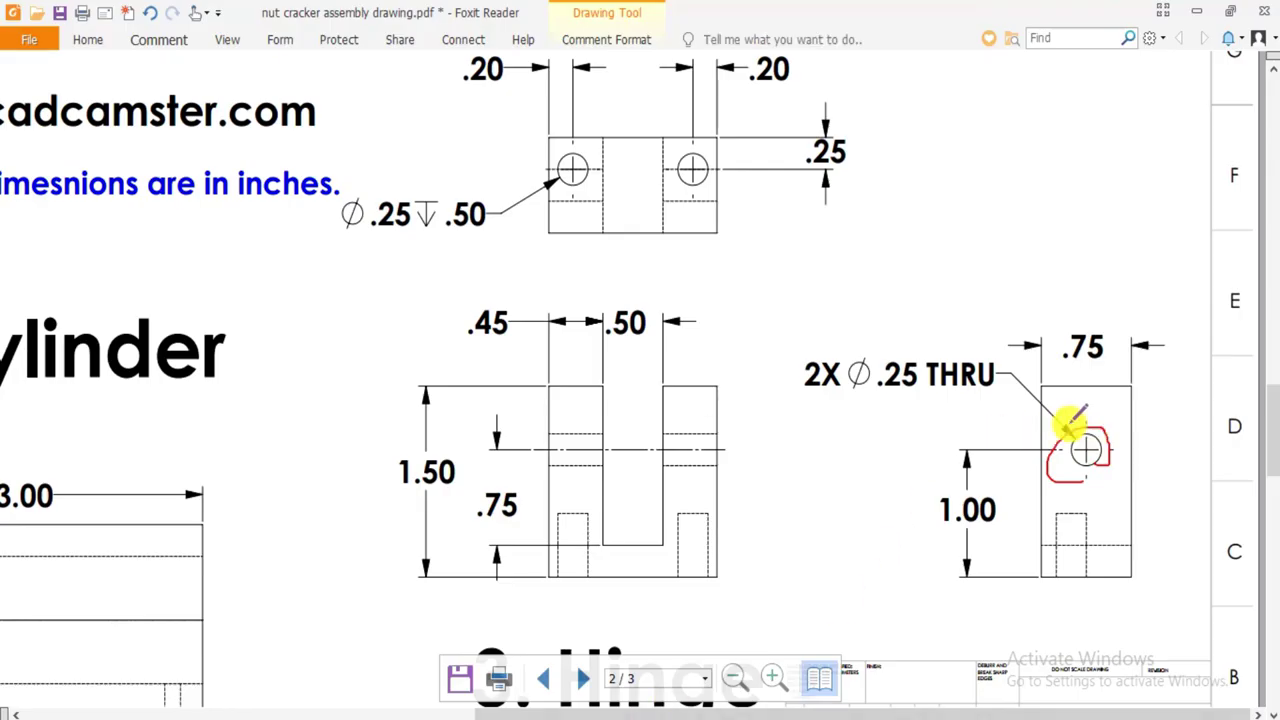
pyautogui.moveTo(895, 415)
pyautogui.mouseDown()
pyautogui.moveTo(909, 360)
pyautogui.moveTo(878, 442)
pyautogui.moveTo(931, 449)
pyautogui.mouseUp()
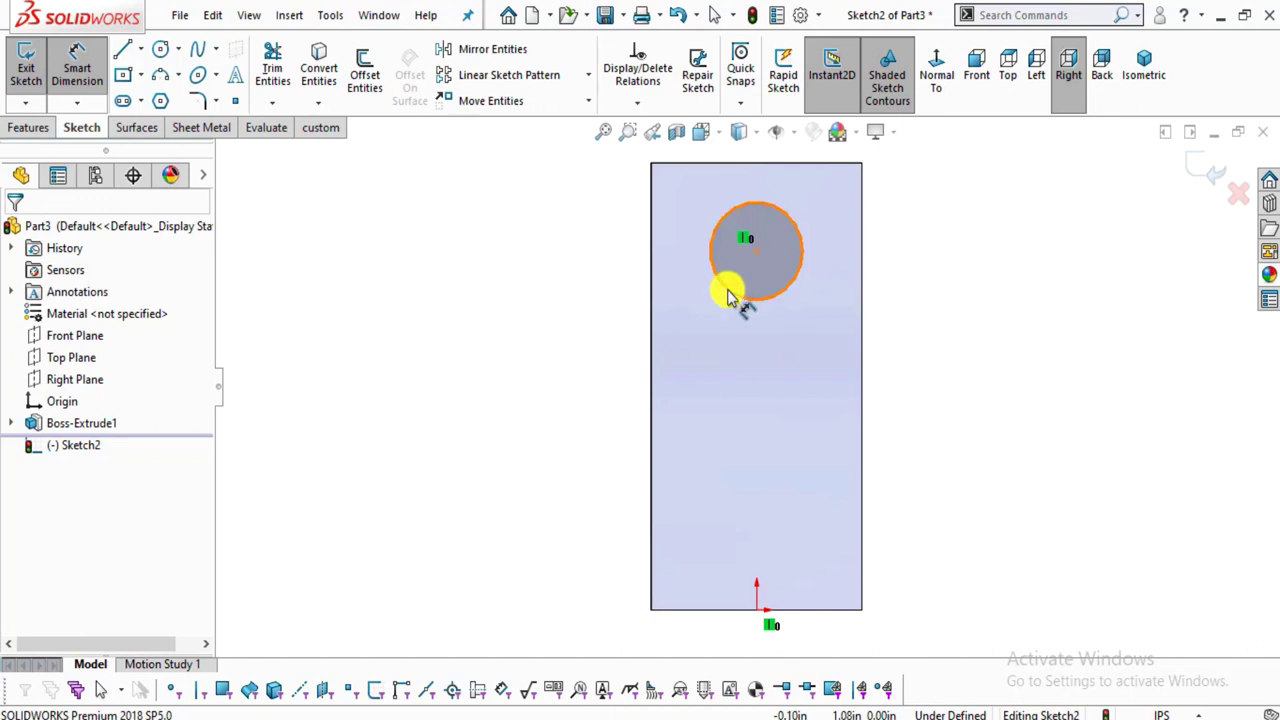
pyautogui.click(729, 289)
pyautogui.click(531, 300)
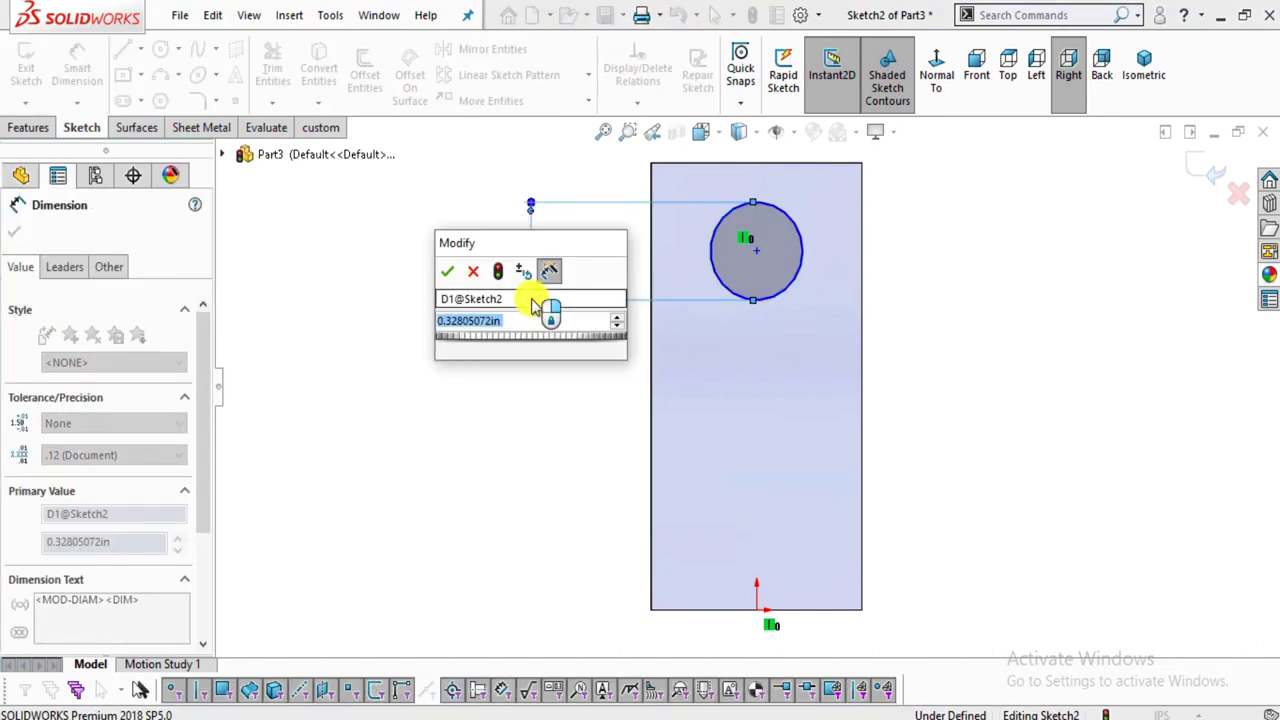
pyautogui.write('0.25')
pyautogui.press('Return')
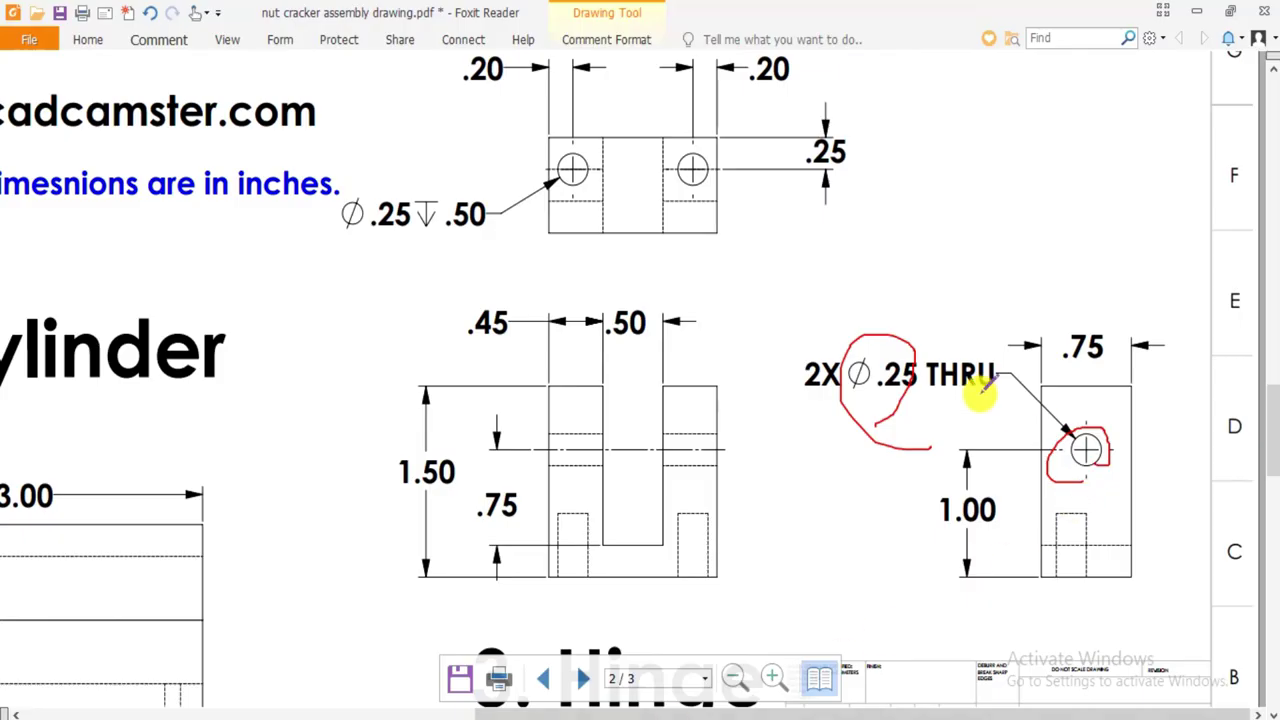
# Mark the side view's bottom edge in the Foxit Reader drawing and, back in SOLIDWORKS, dimension the circle's centre 1 in above the face's bottom edge.
pyautogui.moveTo(1130, 578); pyautogui.dragTo(1180, 575)
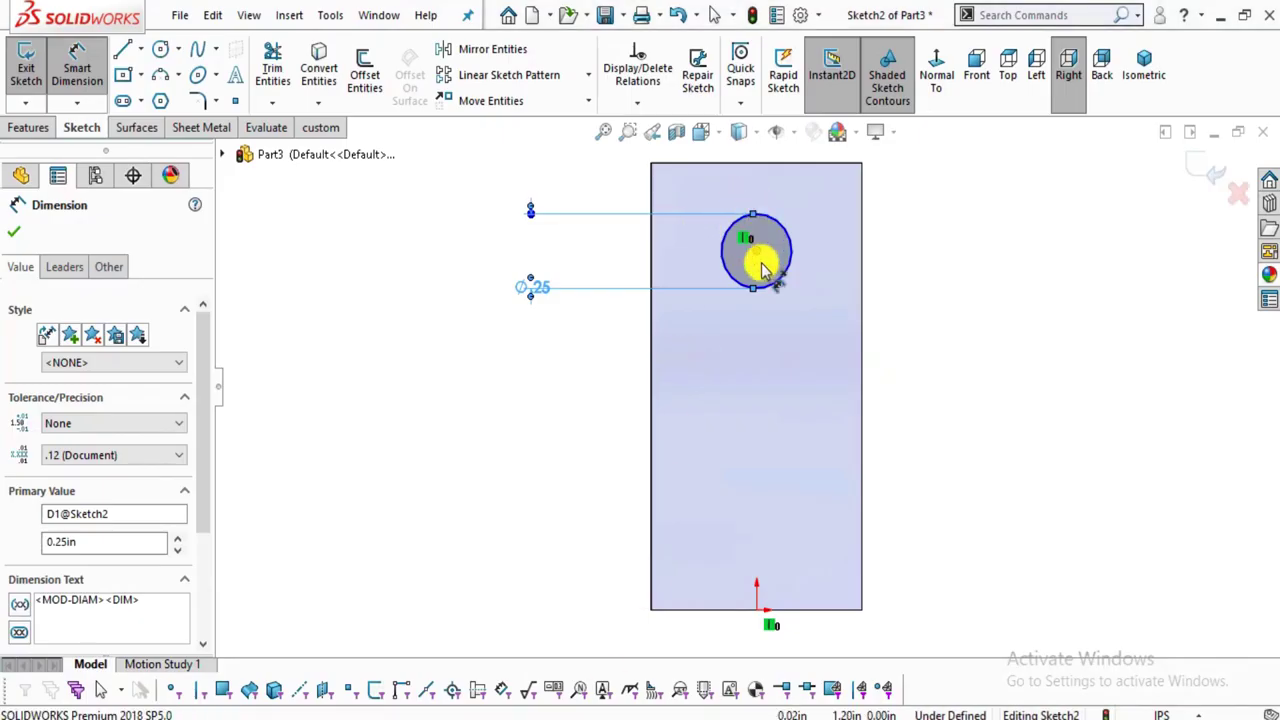
pyautogui.click(756, 250)
pyautogui.click(835, 610)
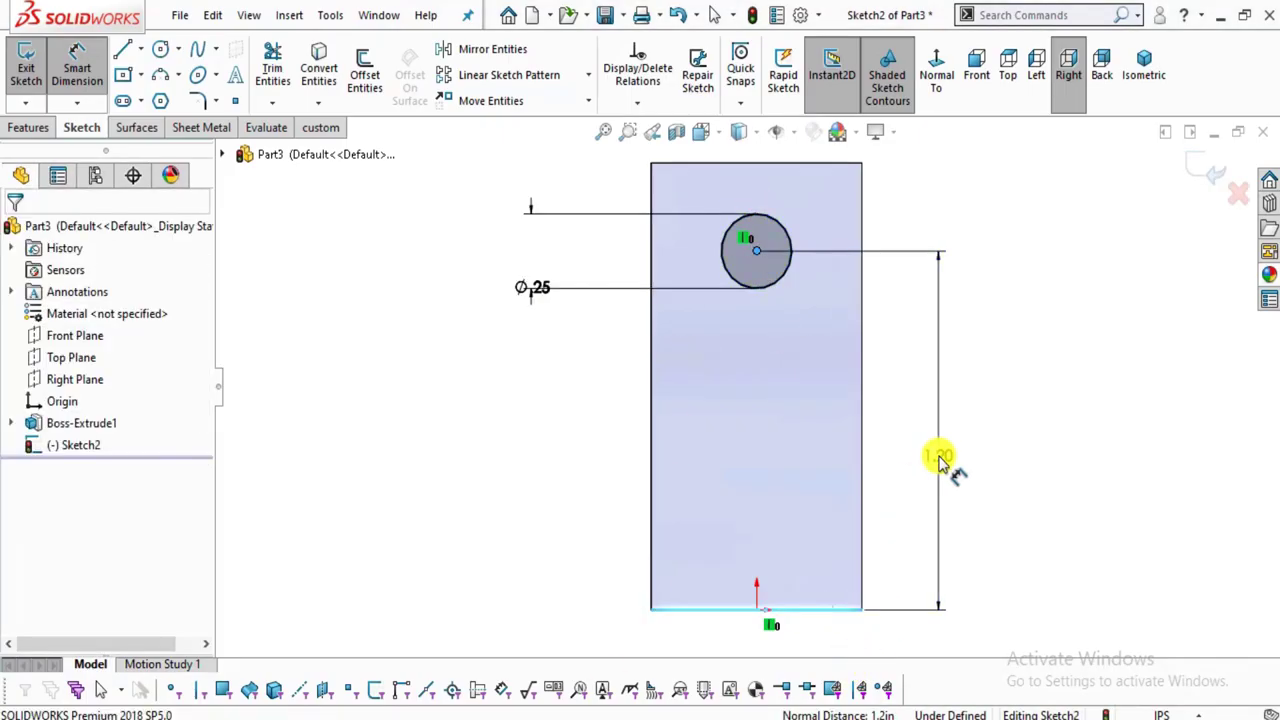
pyautogui.click(943, 457)
pyautogui.write('1')
pyautogui.press('Return')
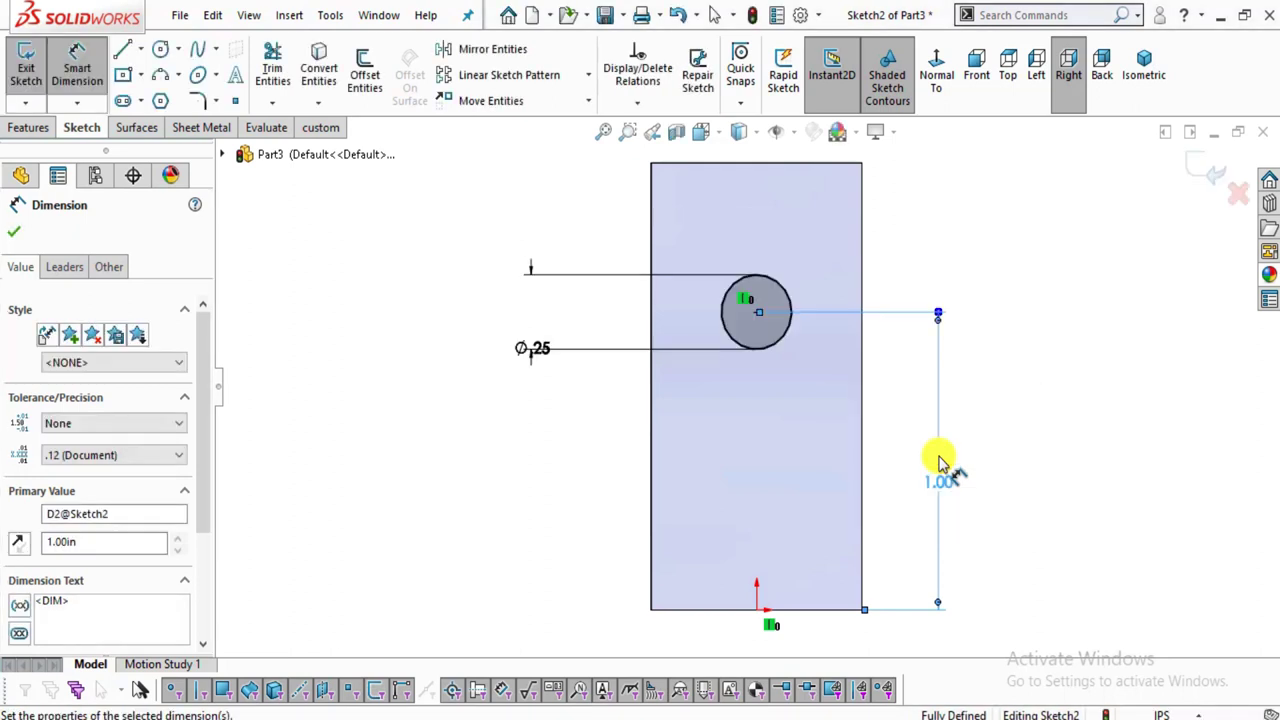
pyautogui.press('Escape')
# Extrude-cut the circle through both hinge arms with the Through All - Both end condition.
pyautogui.moveTo(756, 535); pyautogui.dragTo(823, 600, button='middle')
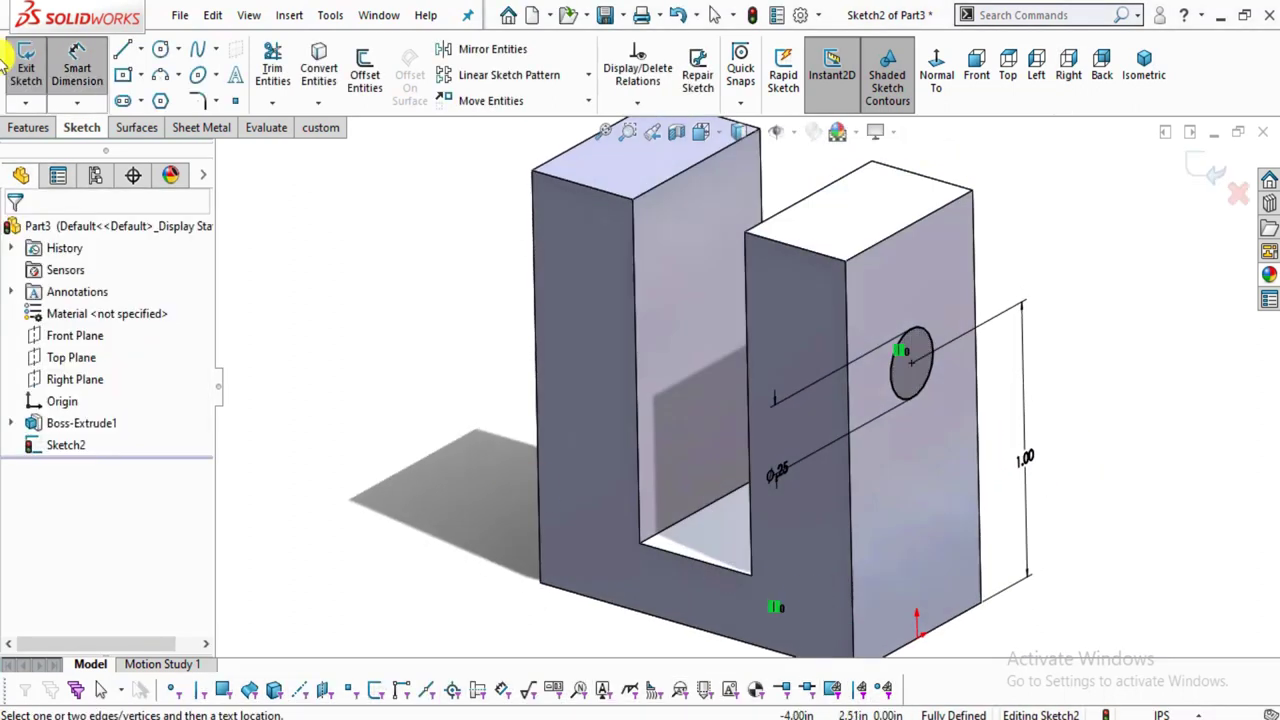
pyautogui.click(28, 127)
pyautogui.click(279, 72)
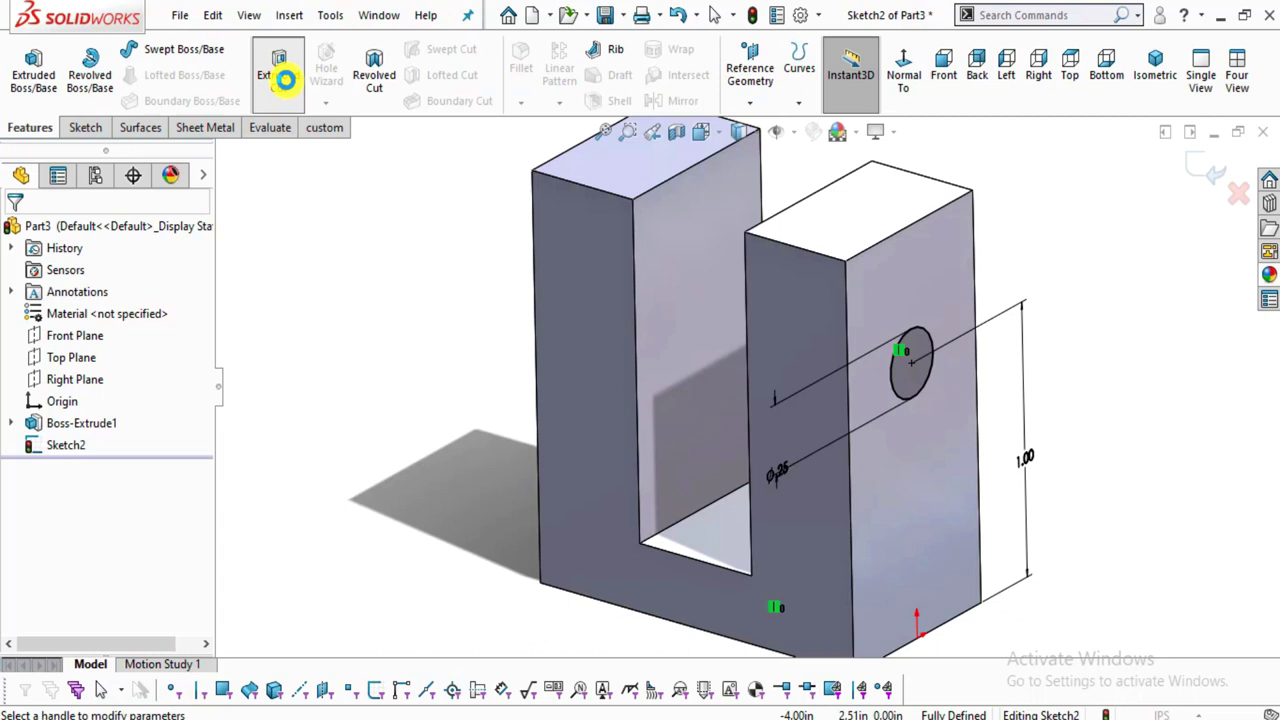
pyautogui.click(142, 352)
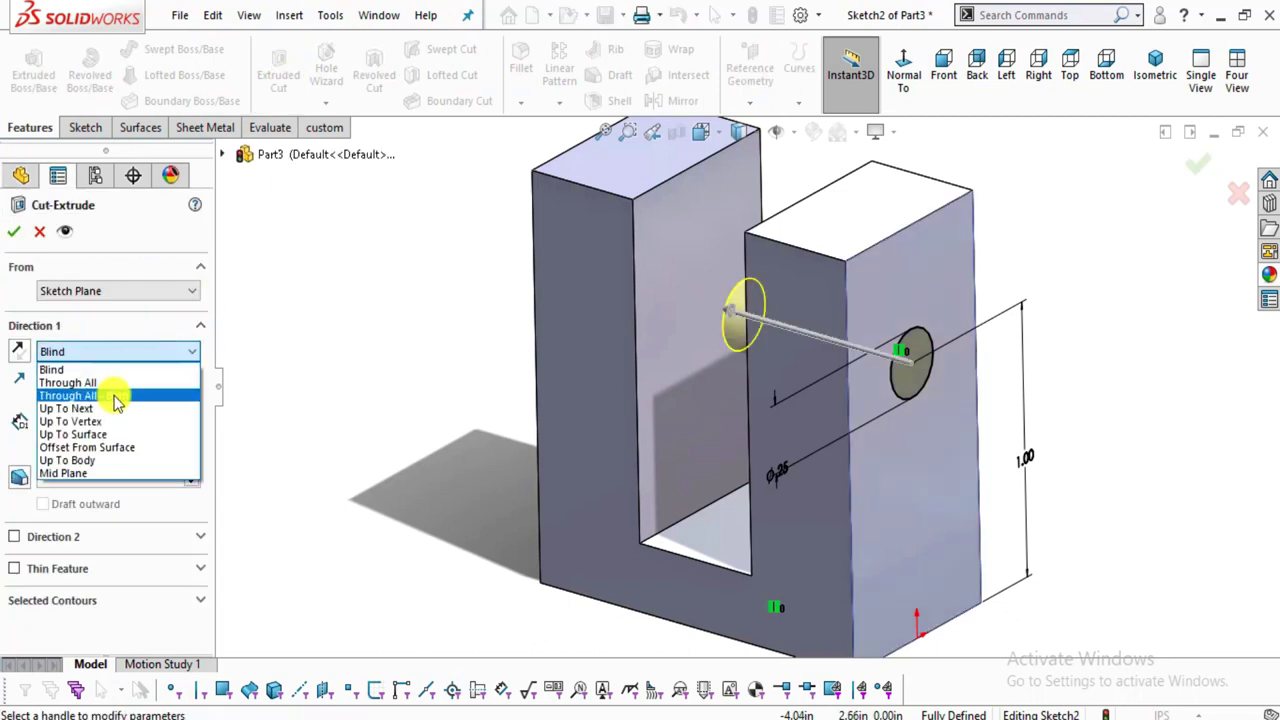
pyautogui.click(115, 391)
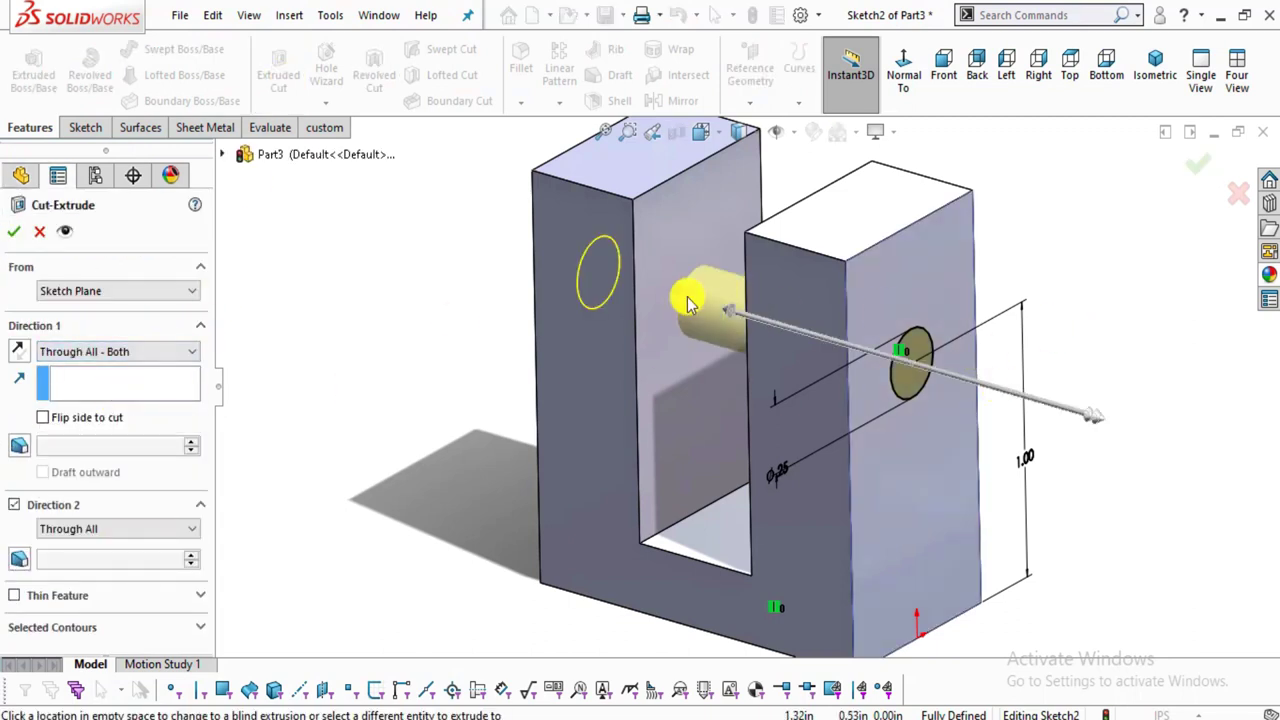
pyautogui.moveTo(729, 400); pyautogui.dragTo(771, 417, button='middle')
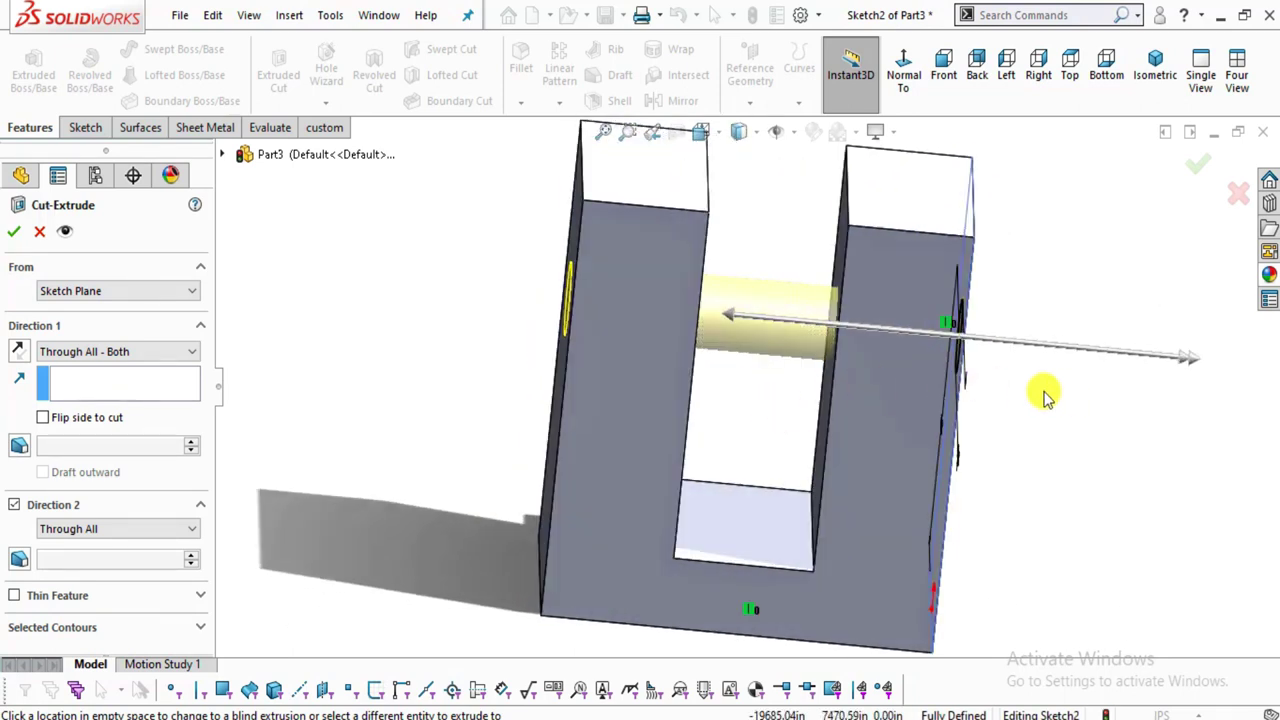
pyautogui.moveTo(753, 328); pyautogui.dragTo(929, 326, button='middle')
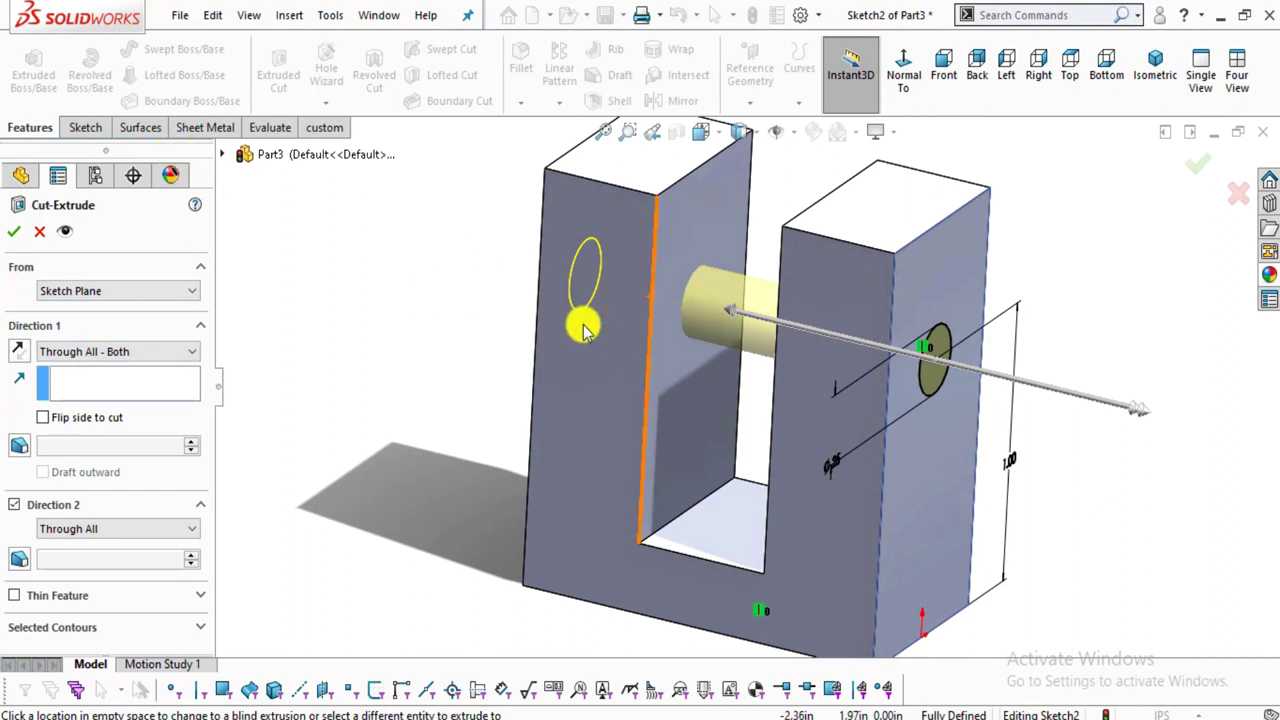
pyautogui.click(14, 233)
# Check the Hinge views in Foxit Reader and start a SOLIDWORKS sketch on the hinge's bottom face, viewed normal to it.
pyautogui.moveTo(700, 290); pyautogui.dragTo(897, 283, button='middle')
pyautogui.moveTo(677, 529); pyautogui.dragTo(808, 408, button='middle')
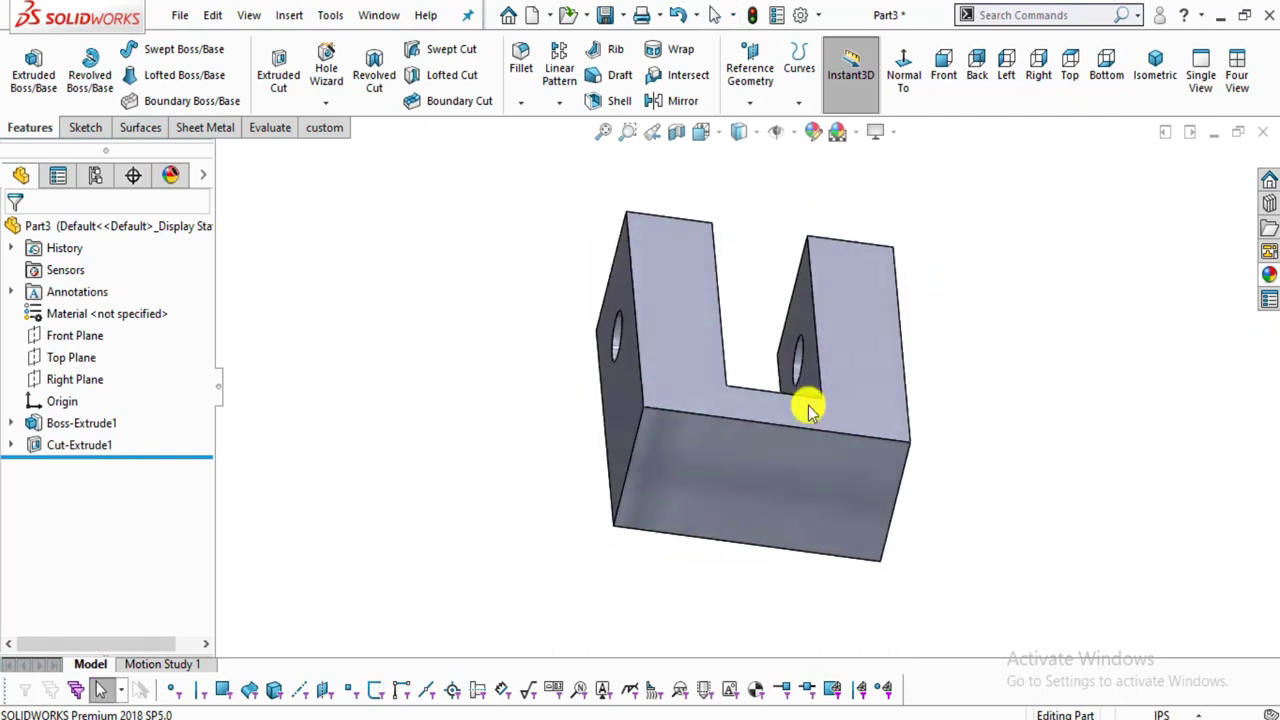
pyautogui.click(808, 463)
pyautogui.click(975, 410)
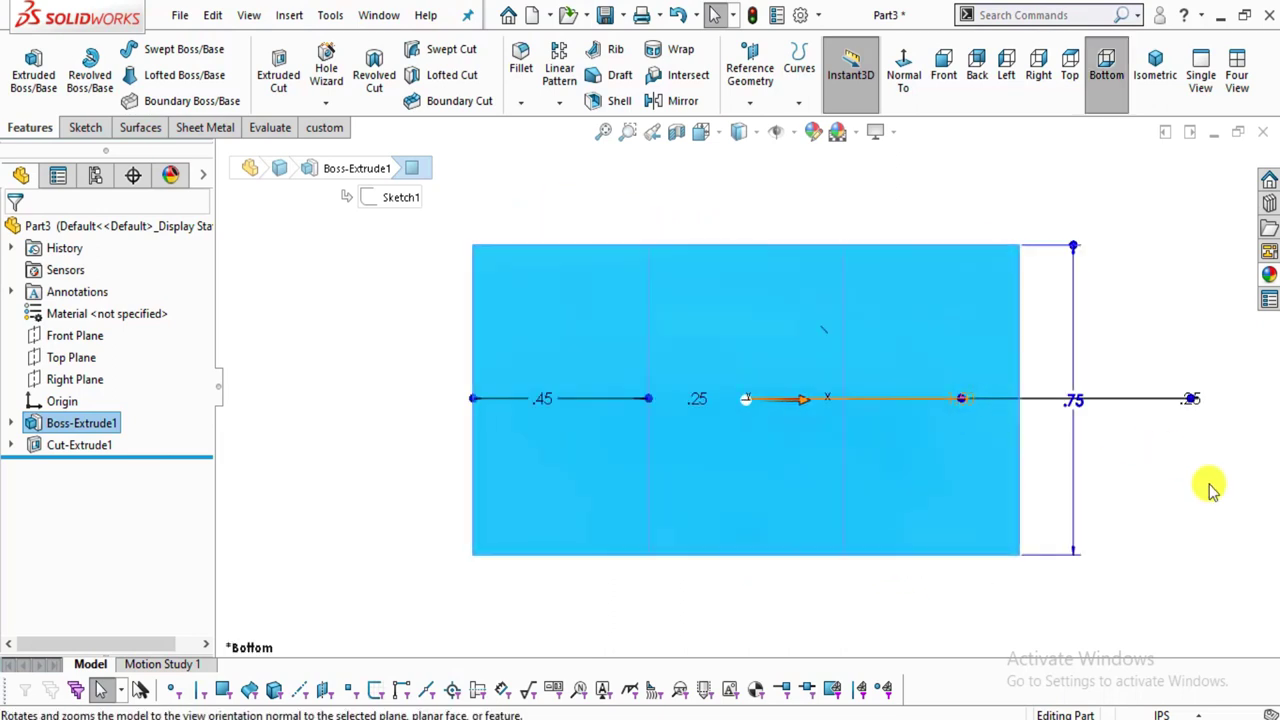
pyautogui.click(1192, 522)
pyautogui.hotkey('alt', 'Tab')
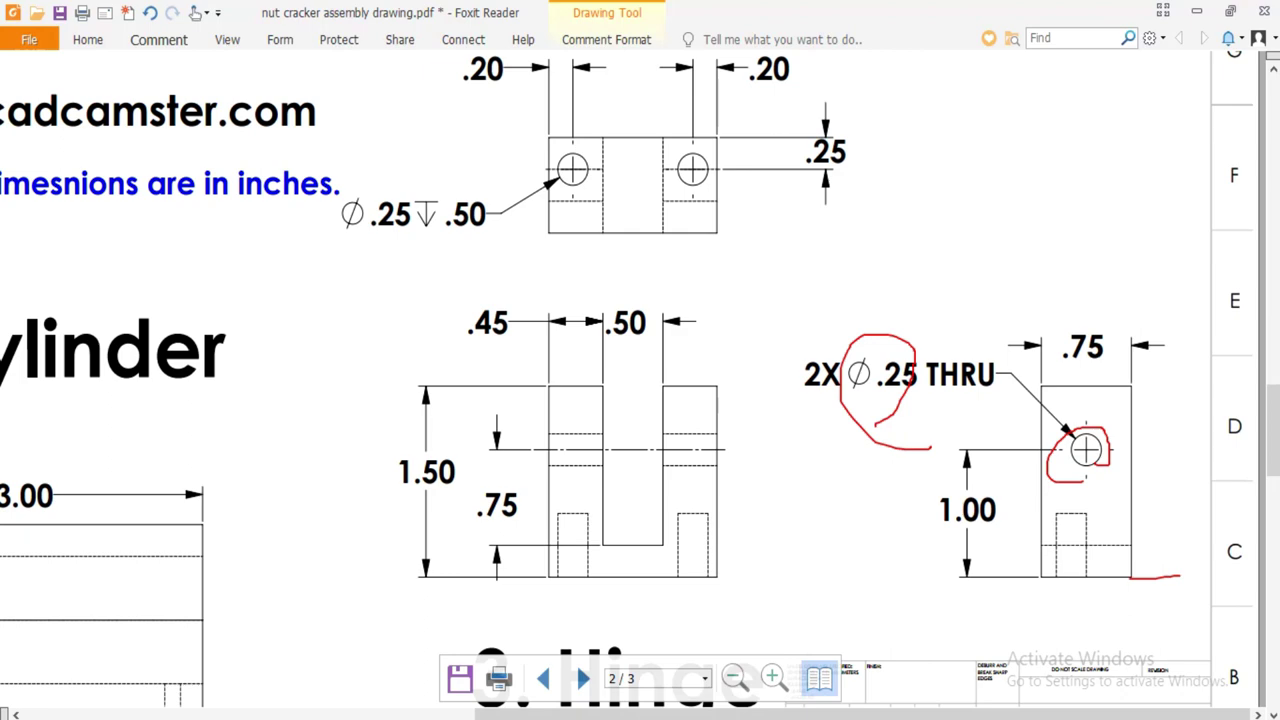
pyautogui.moveTo(760, 420); pyautogui.dragTo(760, 540, button='middle')
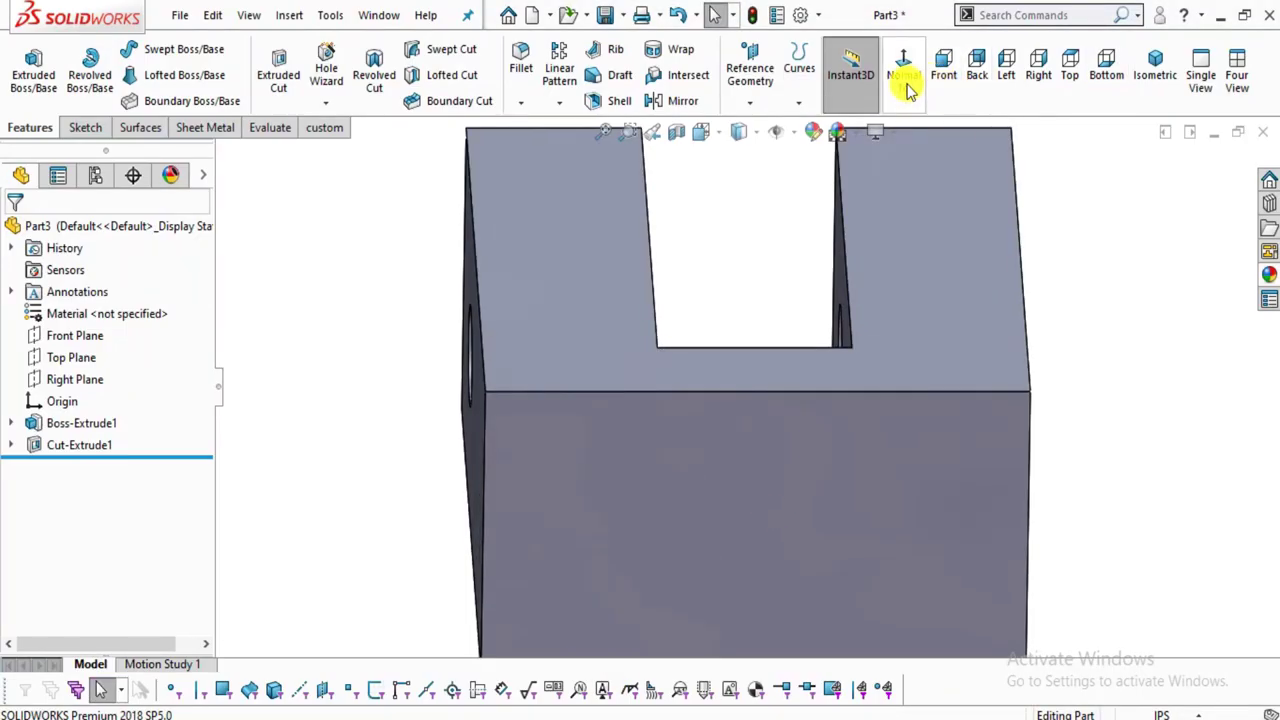
pyautogui.click(905, 85)
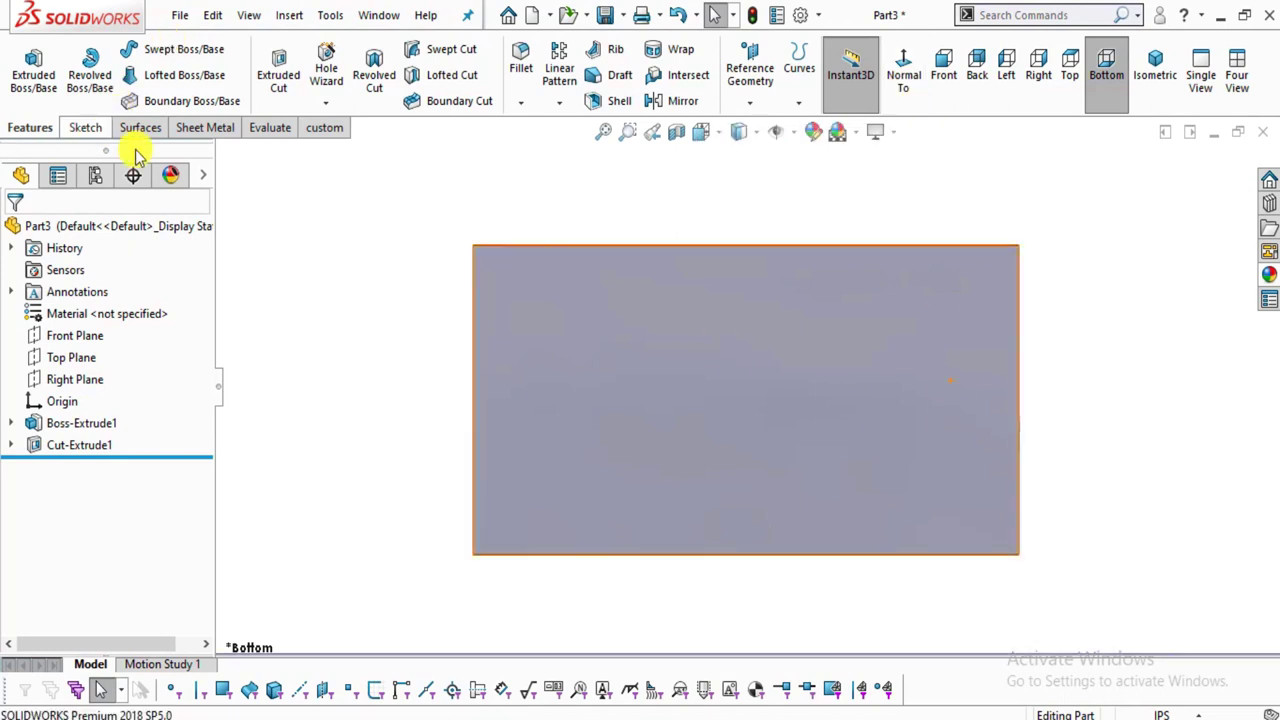
pyautogui.click(603, 372)
pyautogui.click(720, 309)
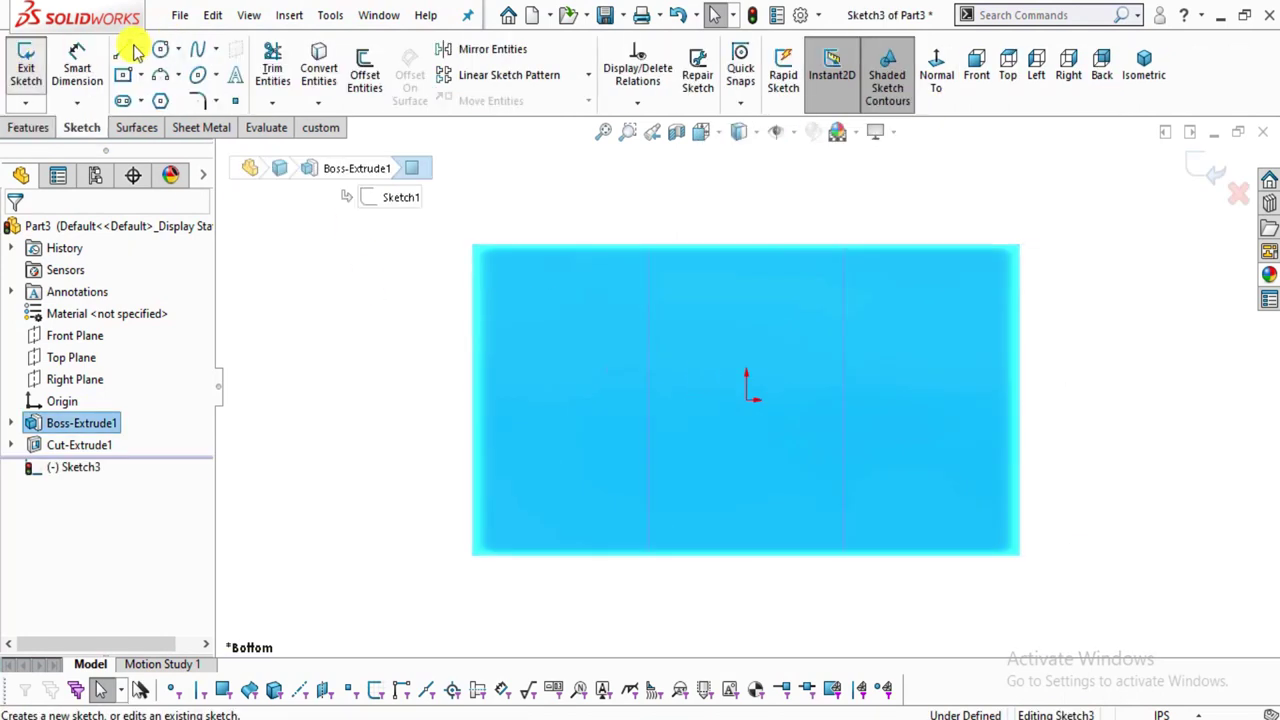
# Consult the Hinge's top view in the PDF and sketch two circles on either side of the origin, the left one about 0.28 in in diameter.
pyautogui.click(160, 49)
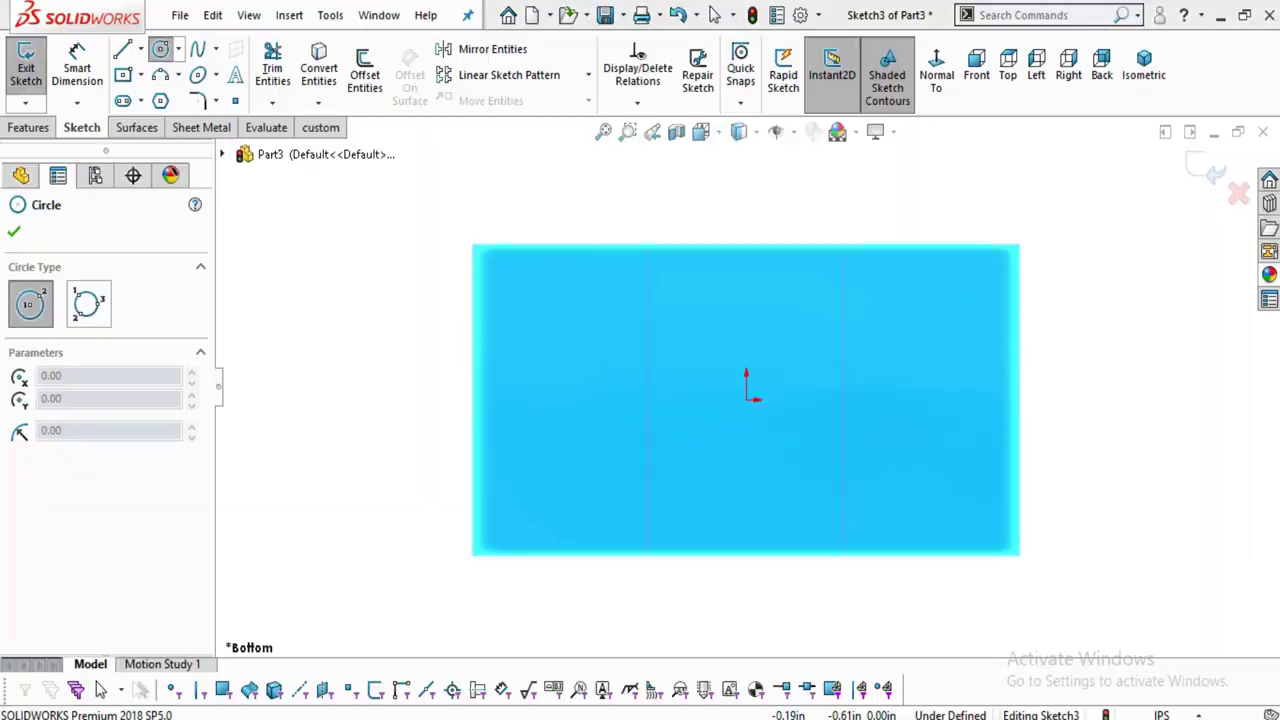
pyautogui.hotkey('alt', 'Tab')
pyautogui.scroll(1, 755, 285)
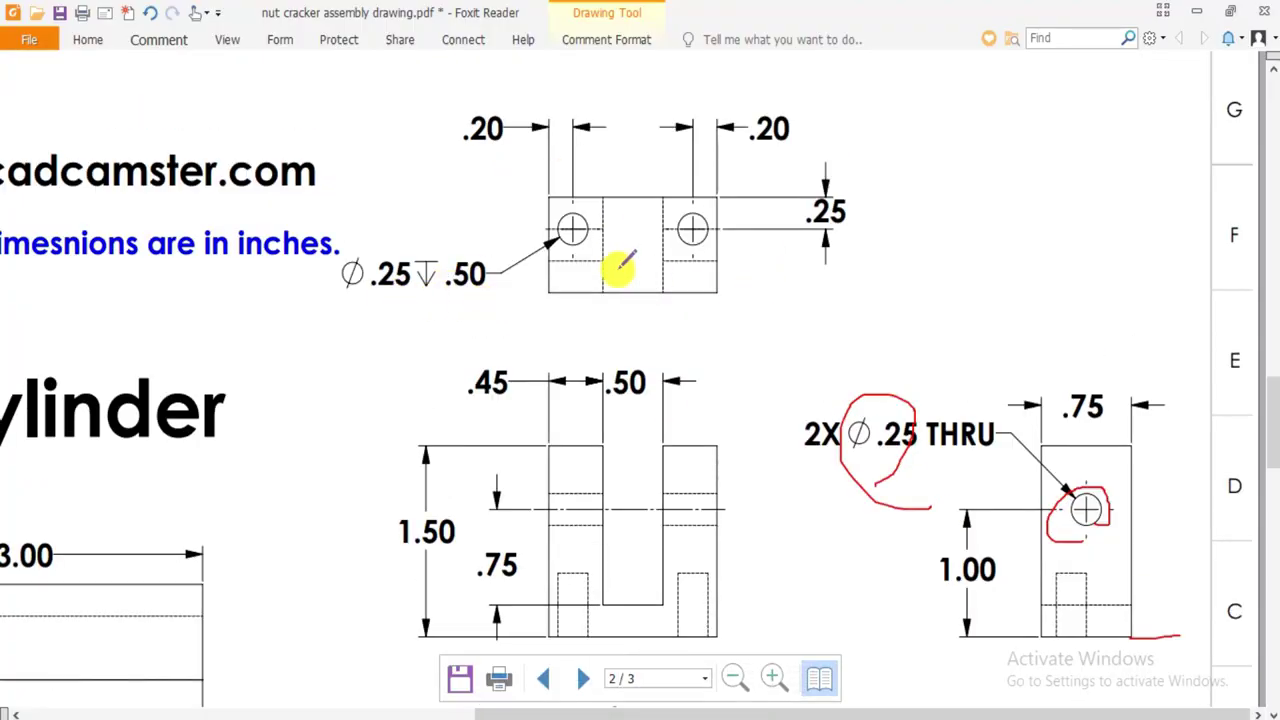
pyautogui.hotkey('alt', 'Tab')
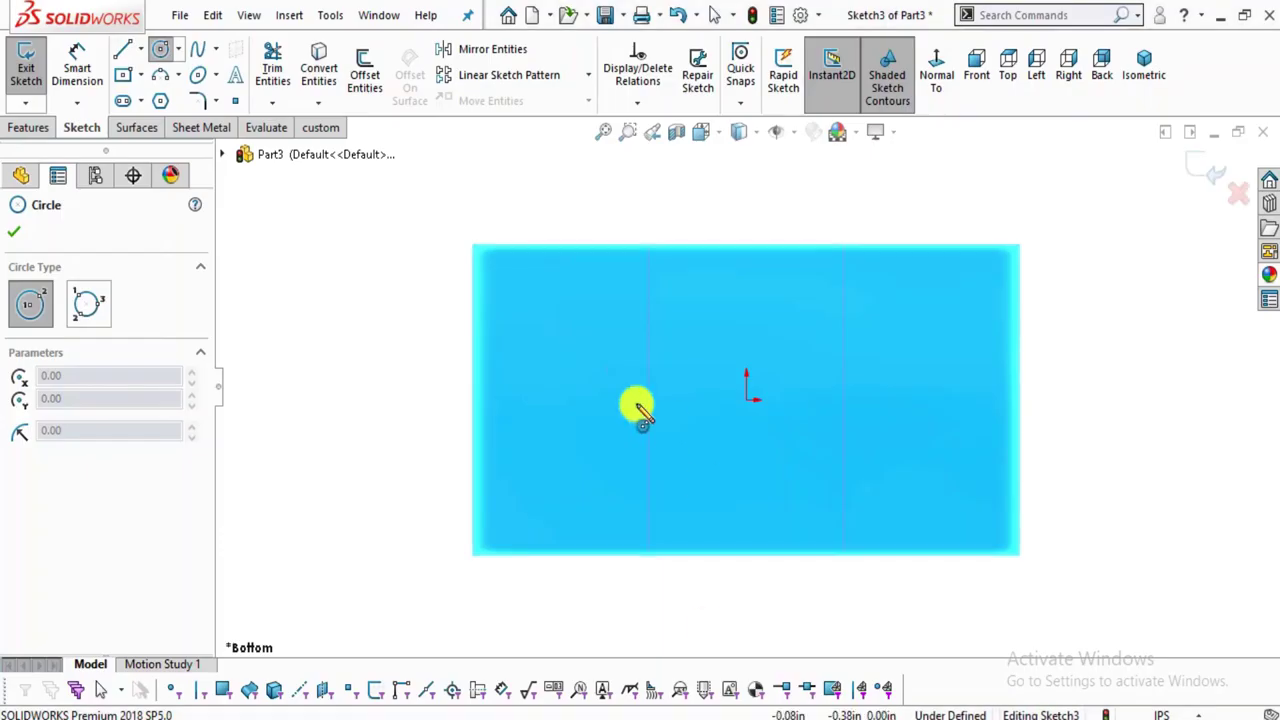
pyautogui.click(585, 393)
pyautogui.click(630, 422)
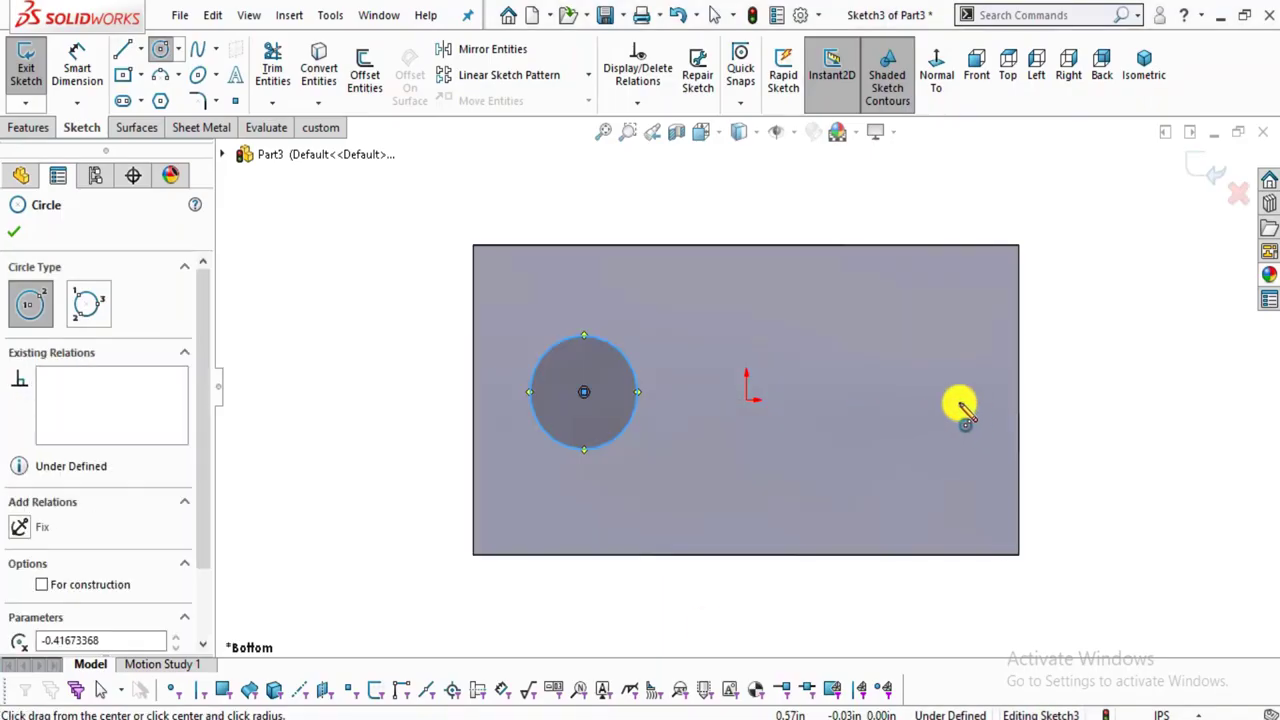
pyautogui.click(899, 392)
pyautogui.click(943, 432)
pyautogui.press('Escape')
pyautogui.press('Escape')
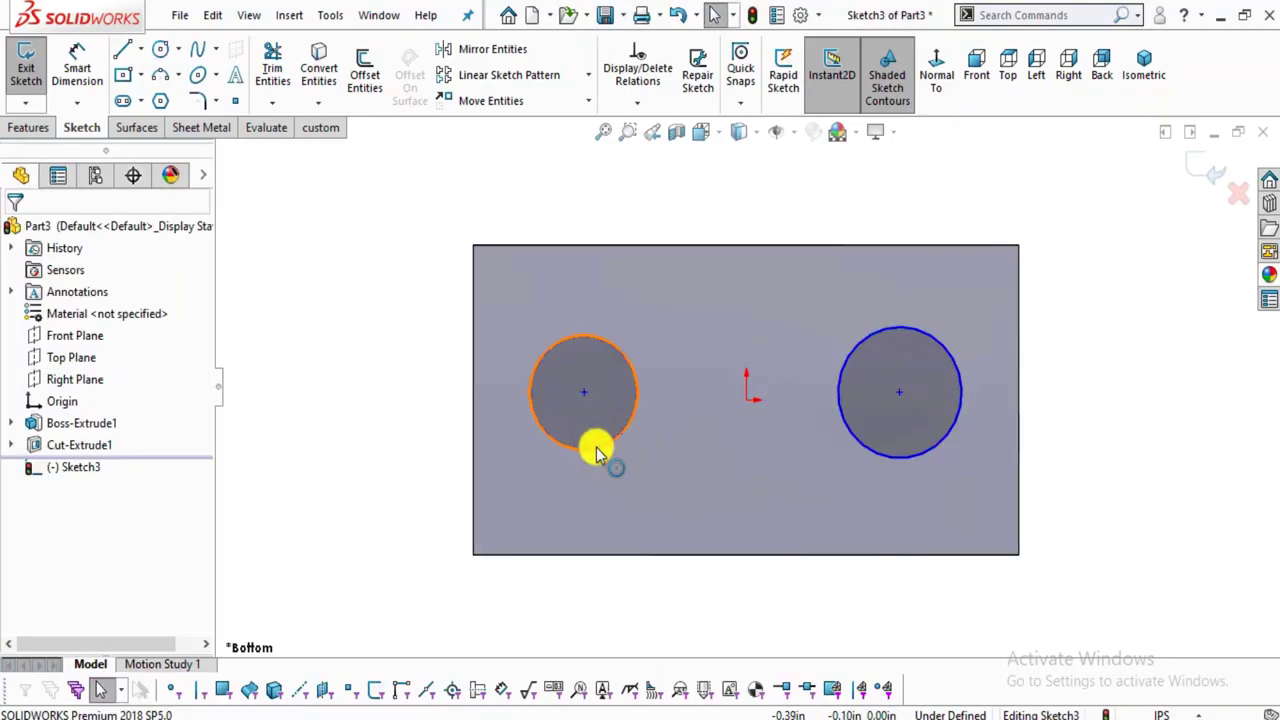
# Add an Equal relation between the two circles on the bottom face.
pyautogui.click(597, 453)
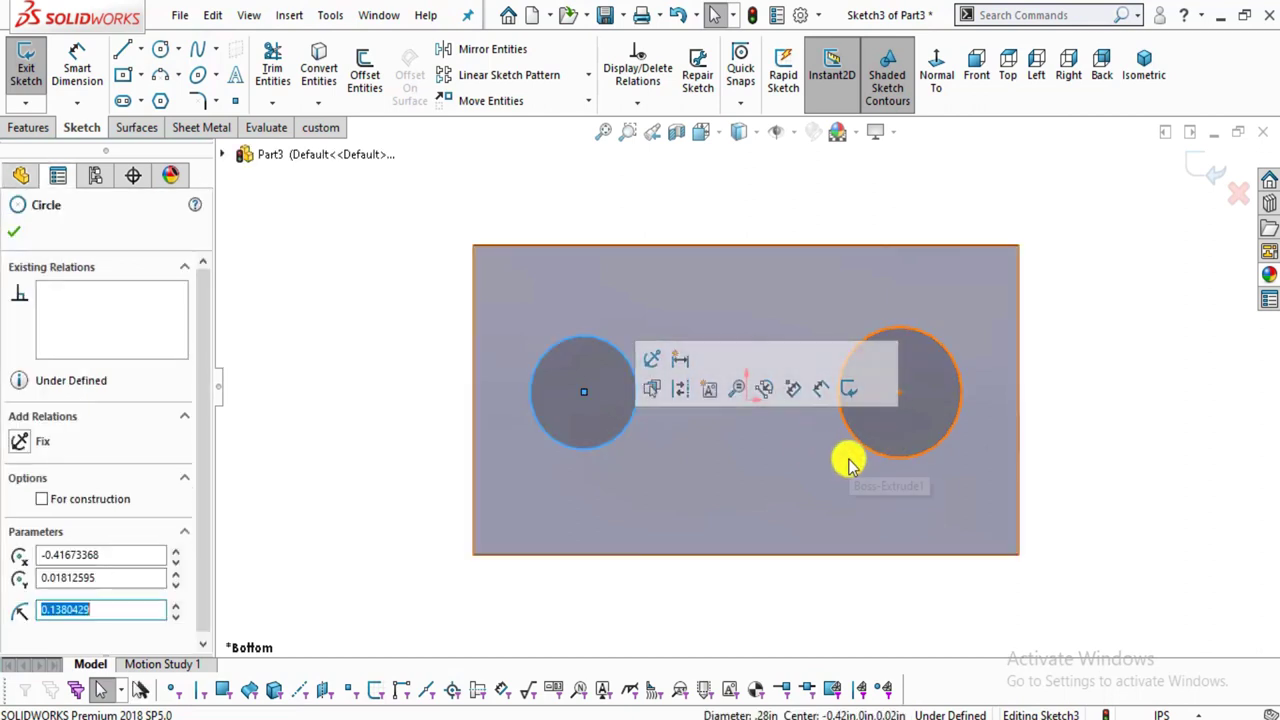
pyautogui.keyDown('ctrl'); pyautogui.click(855, 437); pyautogui.keyUp('ctrl')
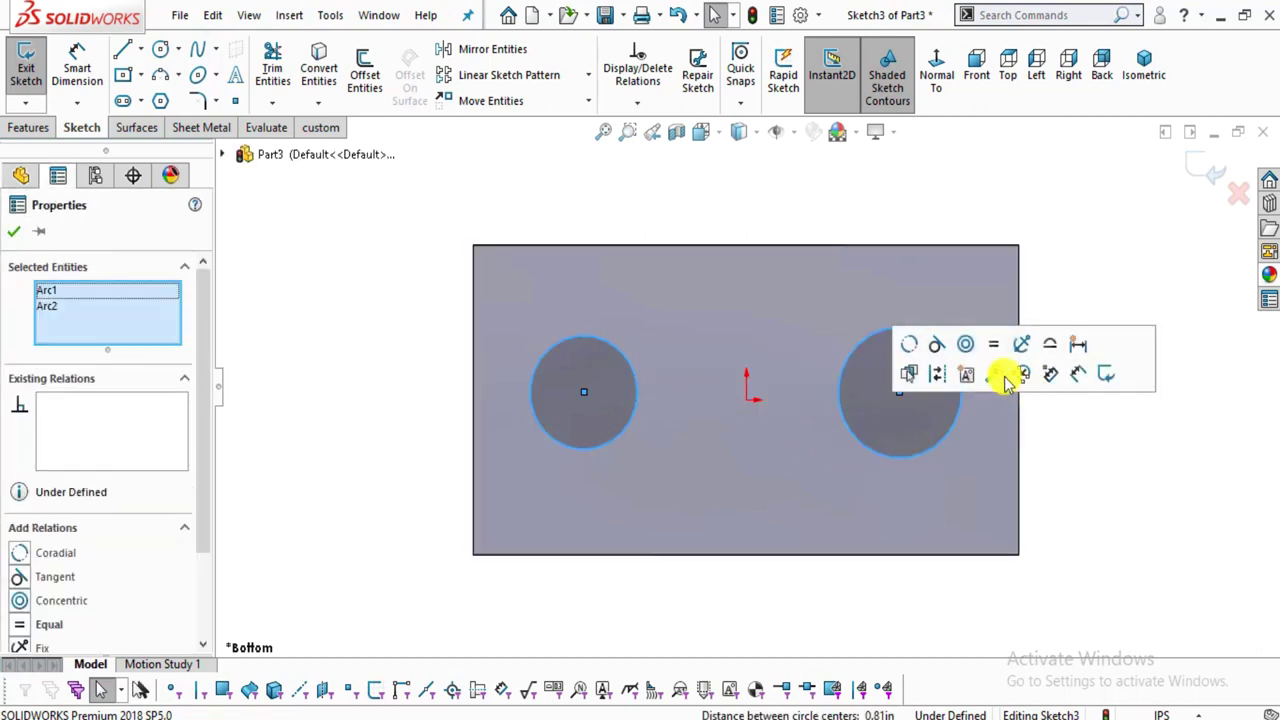
pyautogui.click(993, 344)
pyautogui.click(806, 420)
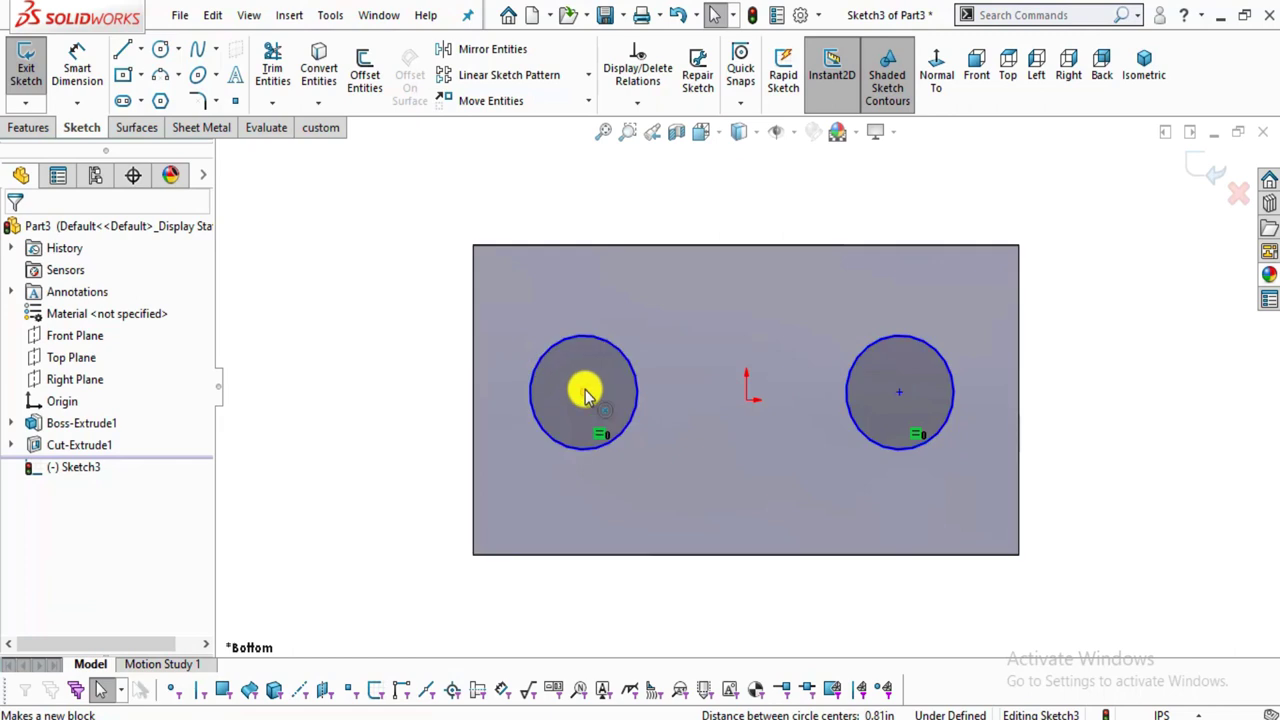
# Add a Horizontal relation between the two circles' centres and switch to the drawing in Foxit Reader.
pyautogui.click(584, 391)
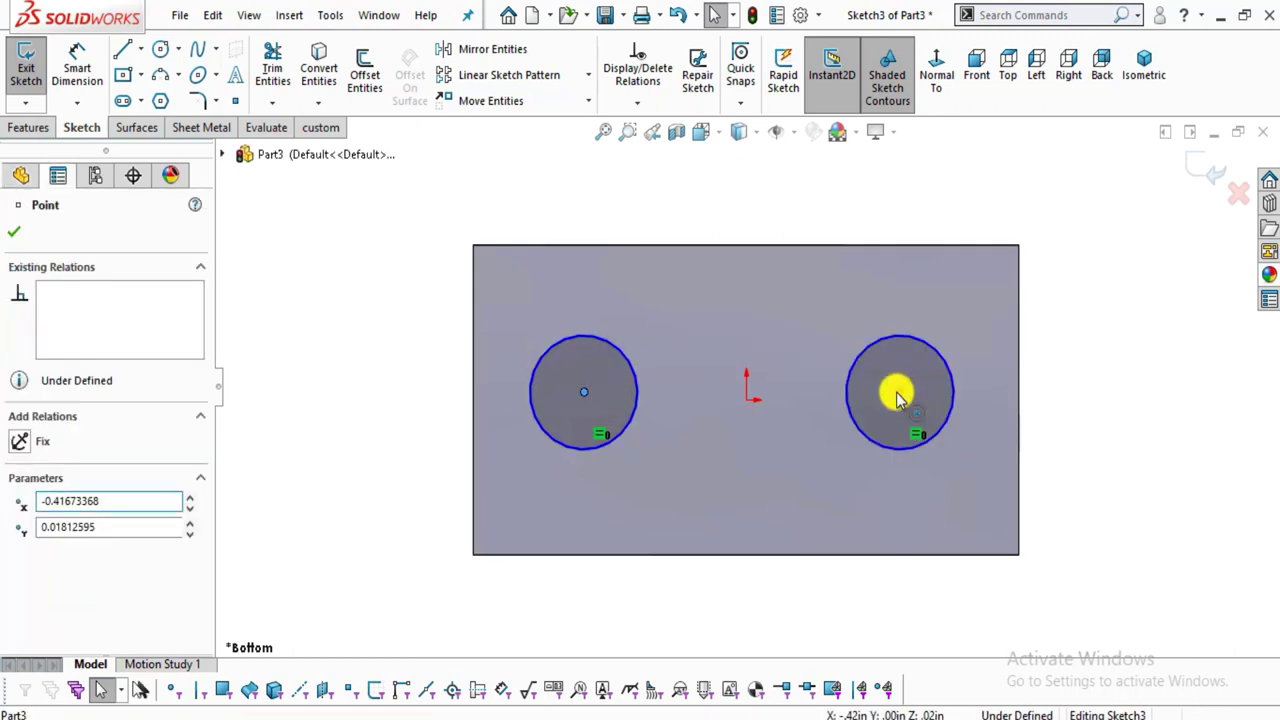
pyautogui.keyDown('ctrl'); pyautogui.click(899, 391); pyautogui.keyUp('ctrl')
pyautogui.click(957, 311)
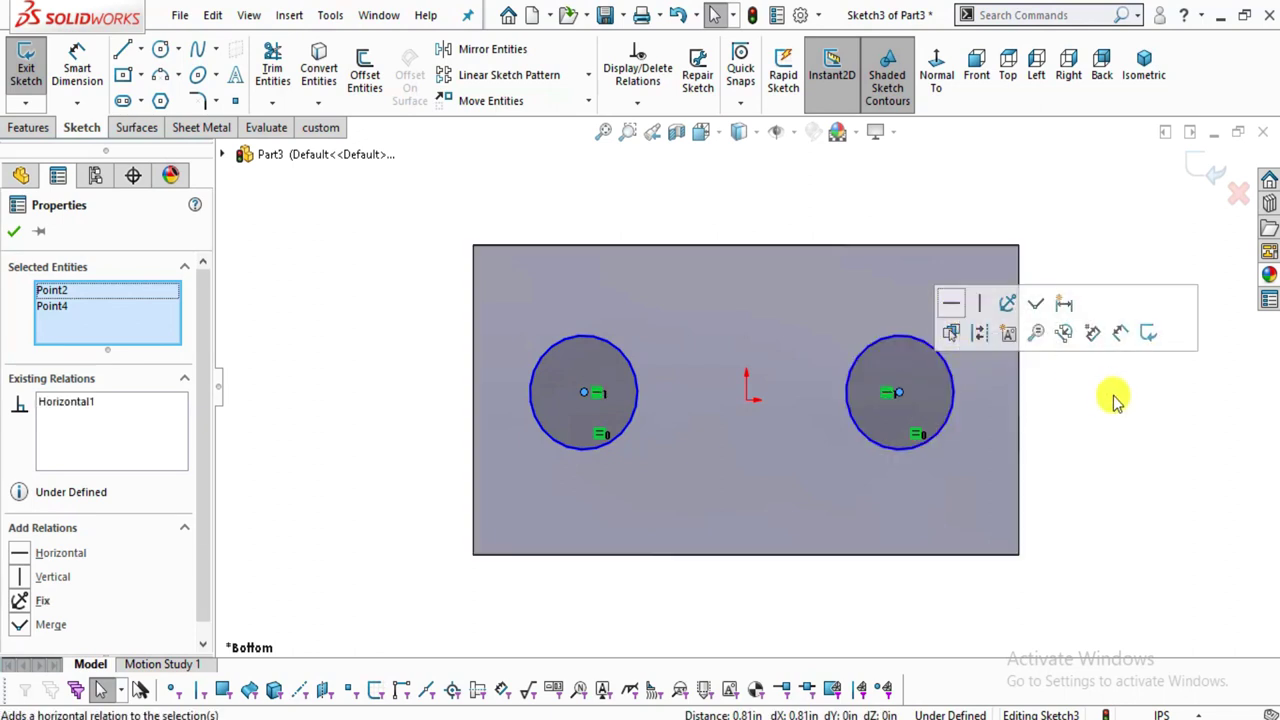
pyautogui.click(1117, 400)
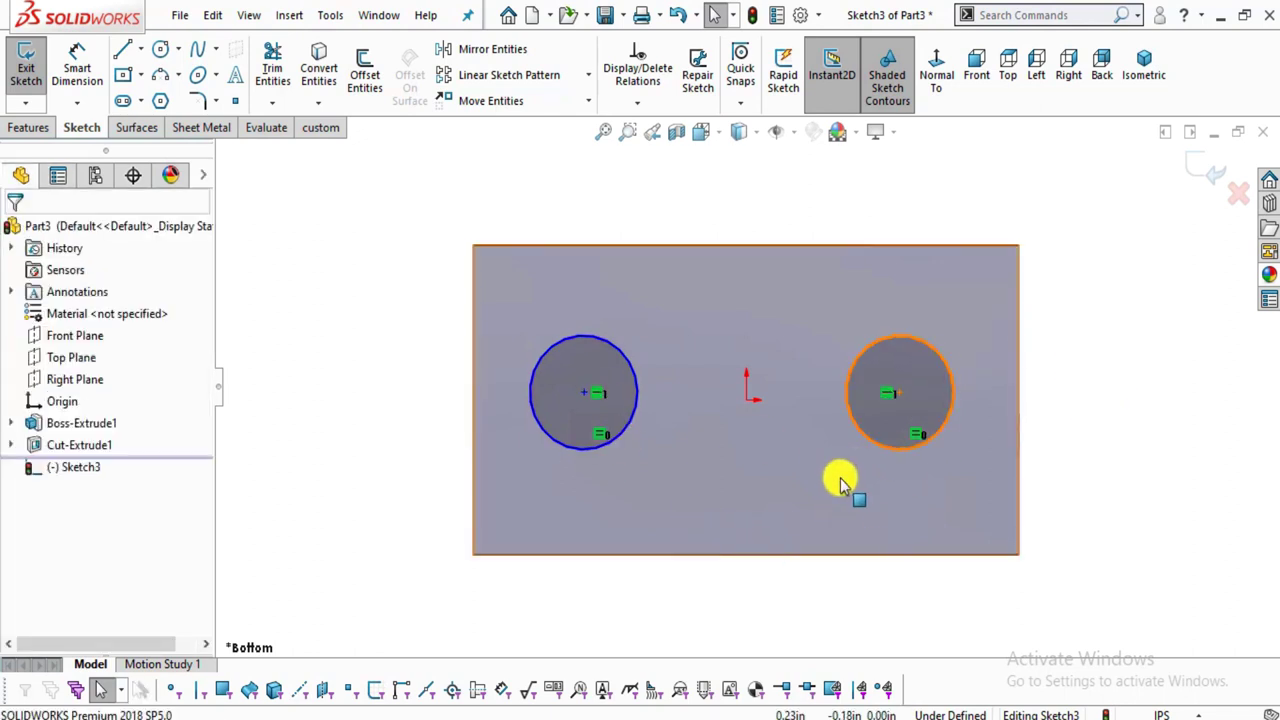
pyautogui.hotkey('alt', 'Tab')
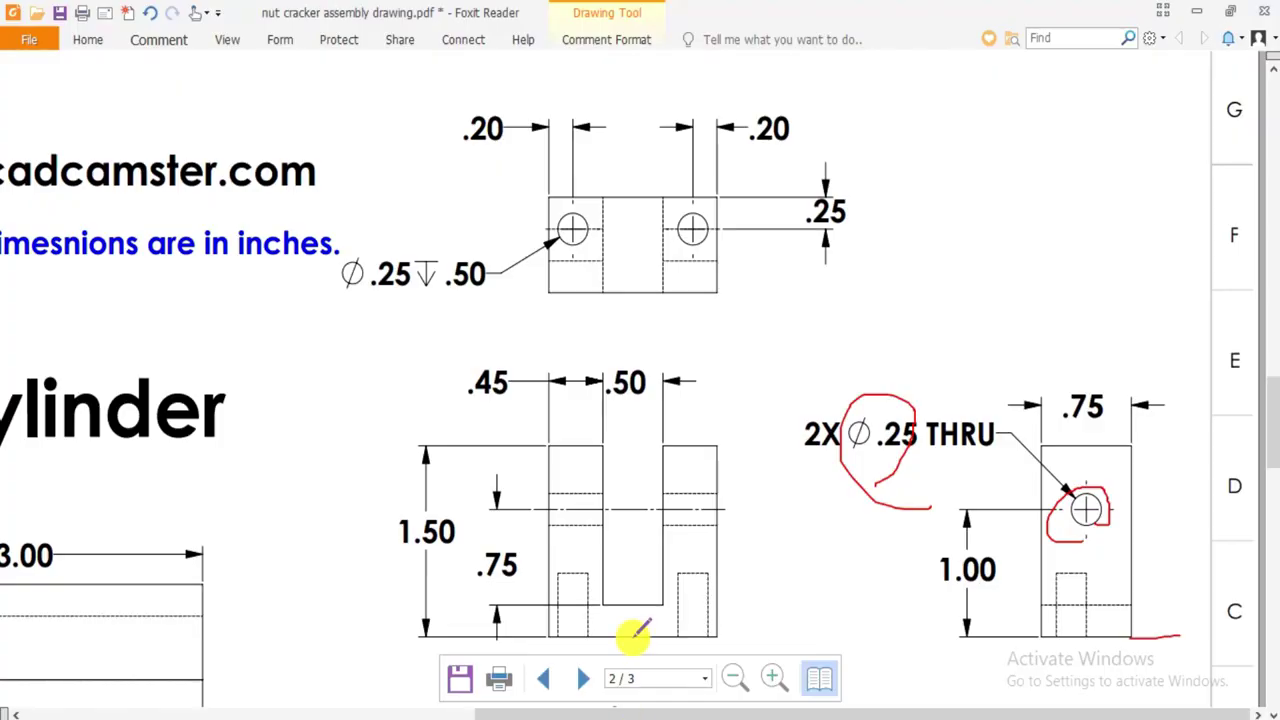
# Circle the Ø.25 callout in the PDF drawing, and in SOLIDWORKS dimension the left circle's diameter at 0.25 in.
pyautogui.moveTo(420, 297)
pyautogui.mouseDown()
pyautogui.moveTo(362, 226)
pyautogui.moveTo(346, 295)
pyautogui.moveTo(415, 318)
pyautogui.mouseUp()
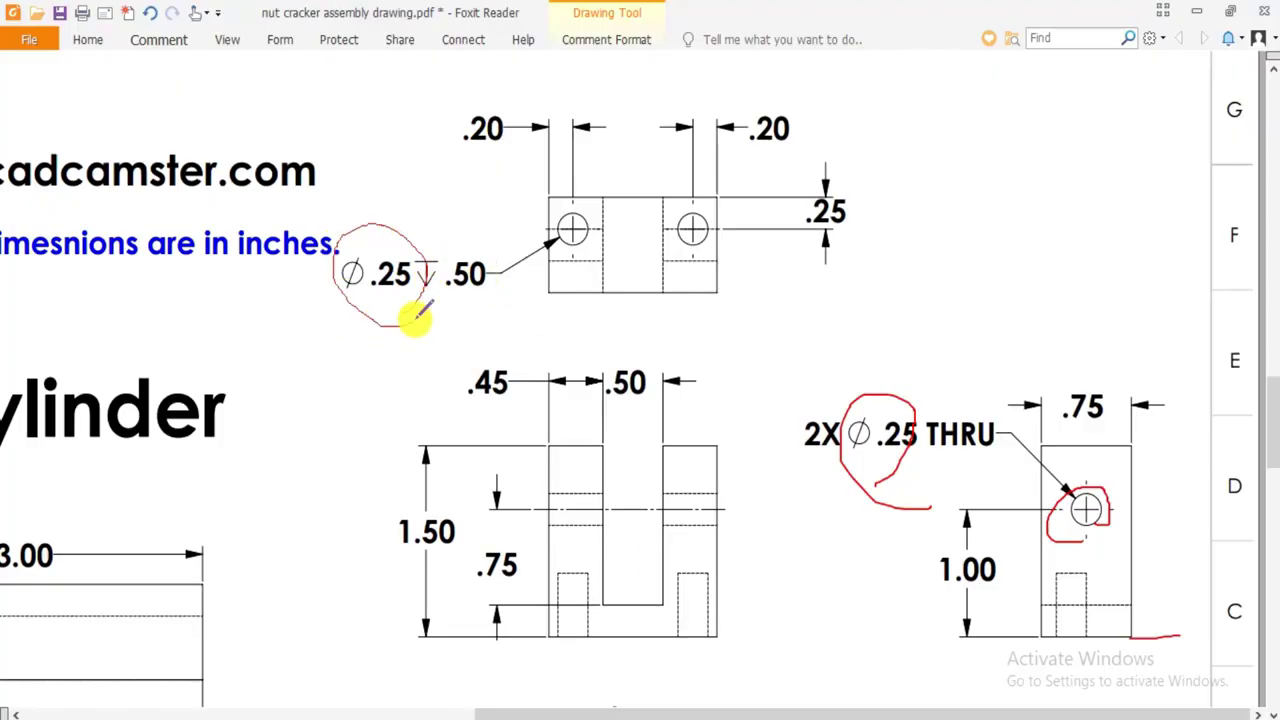
pyautogui.hotkey('alt', 'Tab')
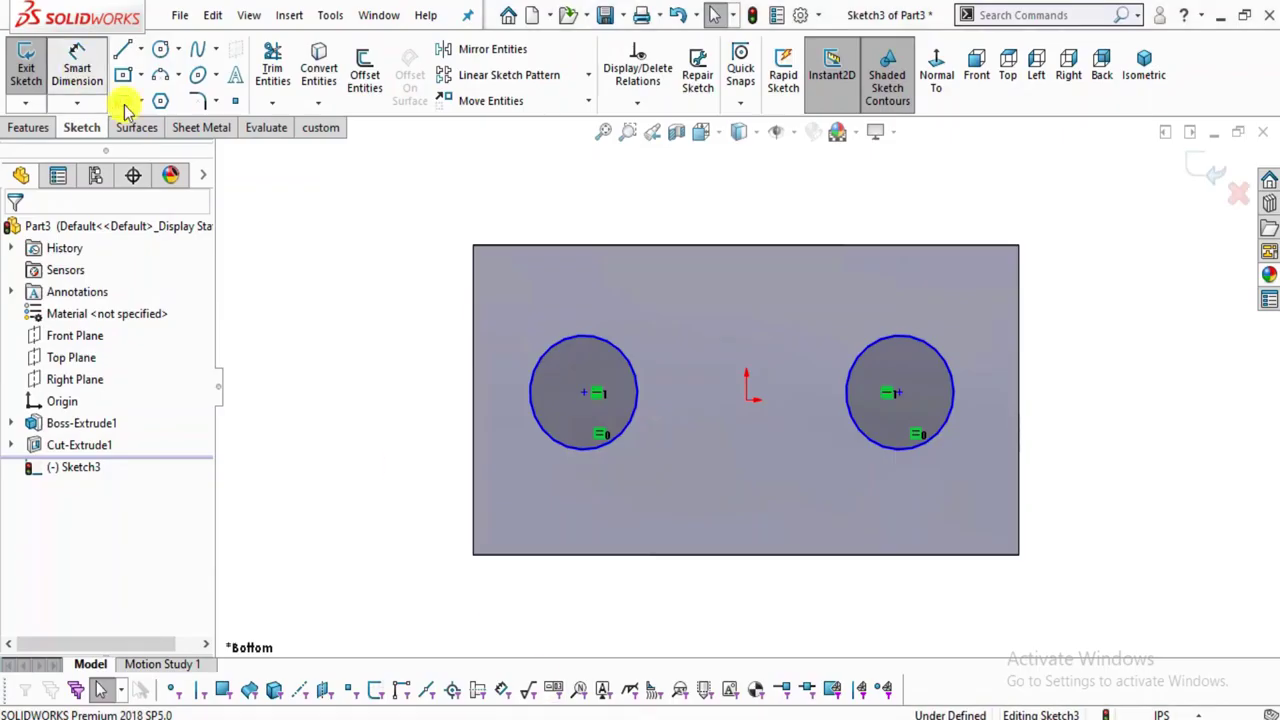
pyautogui.click(541, 362)
pyautogui.click(371, 271)
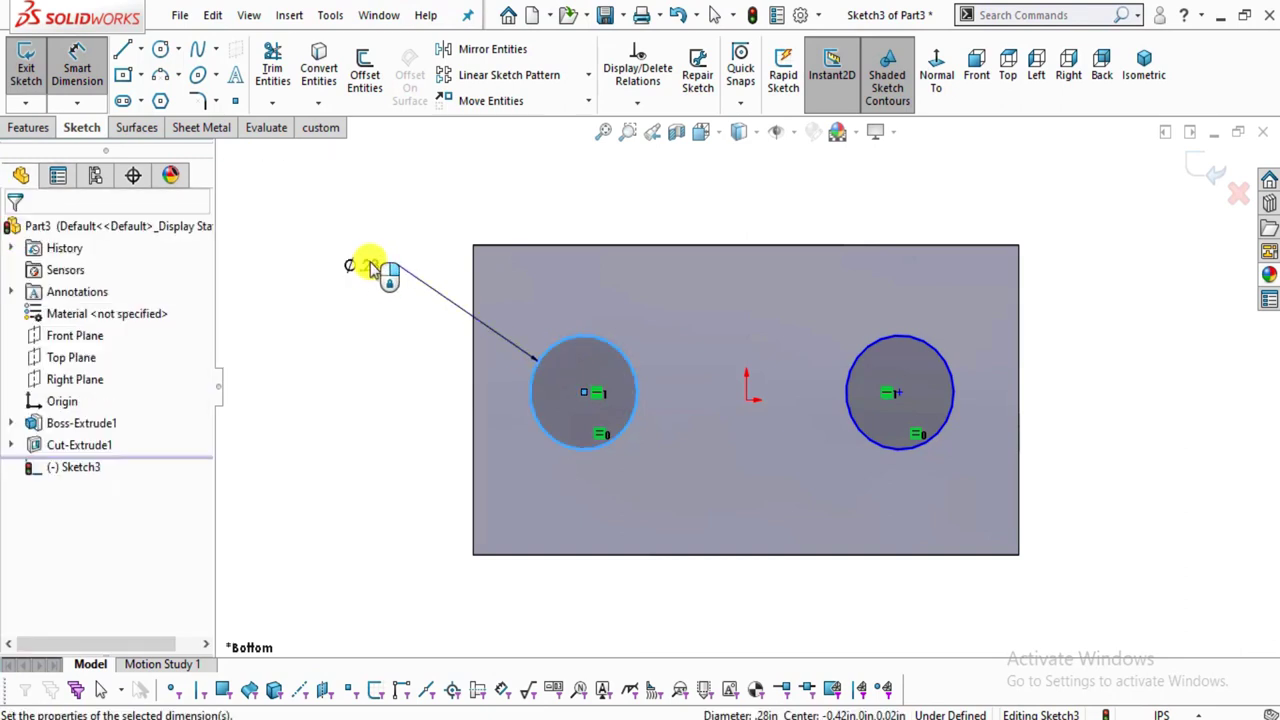
pyautogui.write('0.25')
pyautogui.press('Return')
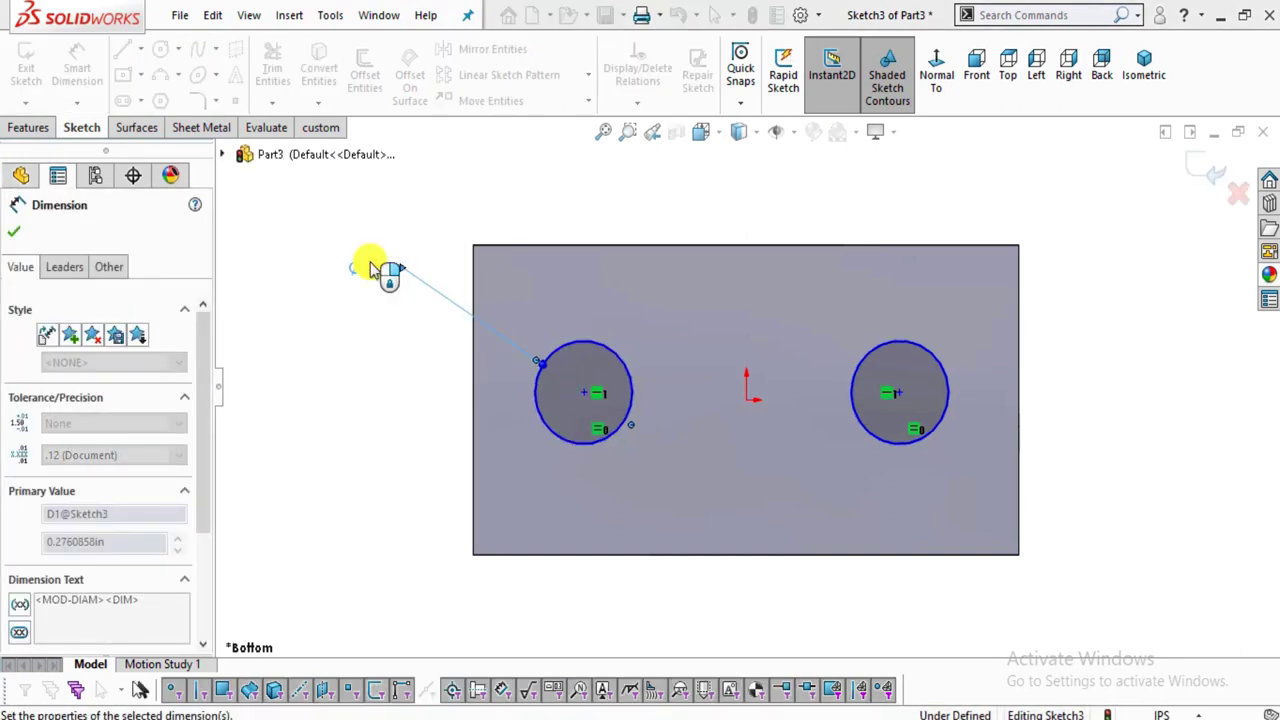
pyautogui.click(1245, 336)
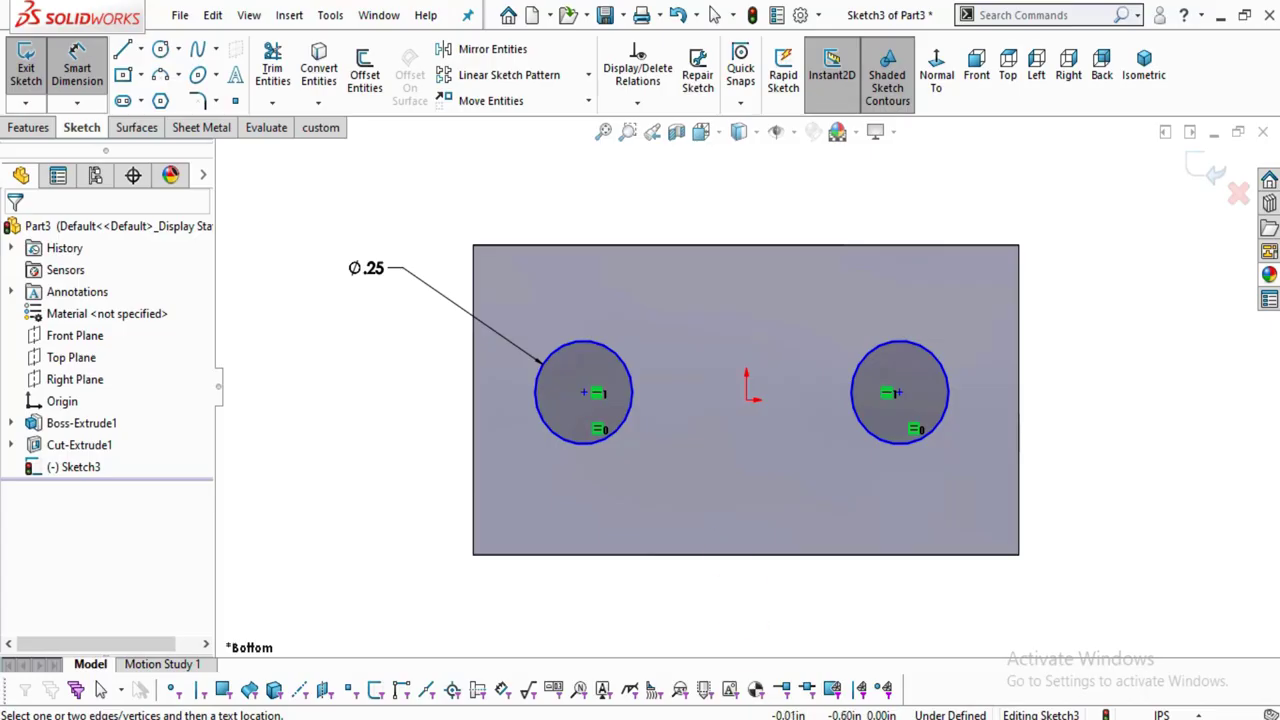
# Check the PDF drawing and dimension the left circle's centre 0.25 in from the upper edge of the bottom face.
pyautogui.hotkey('alt', 'Tab')
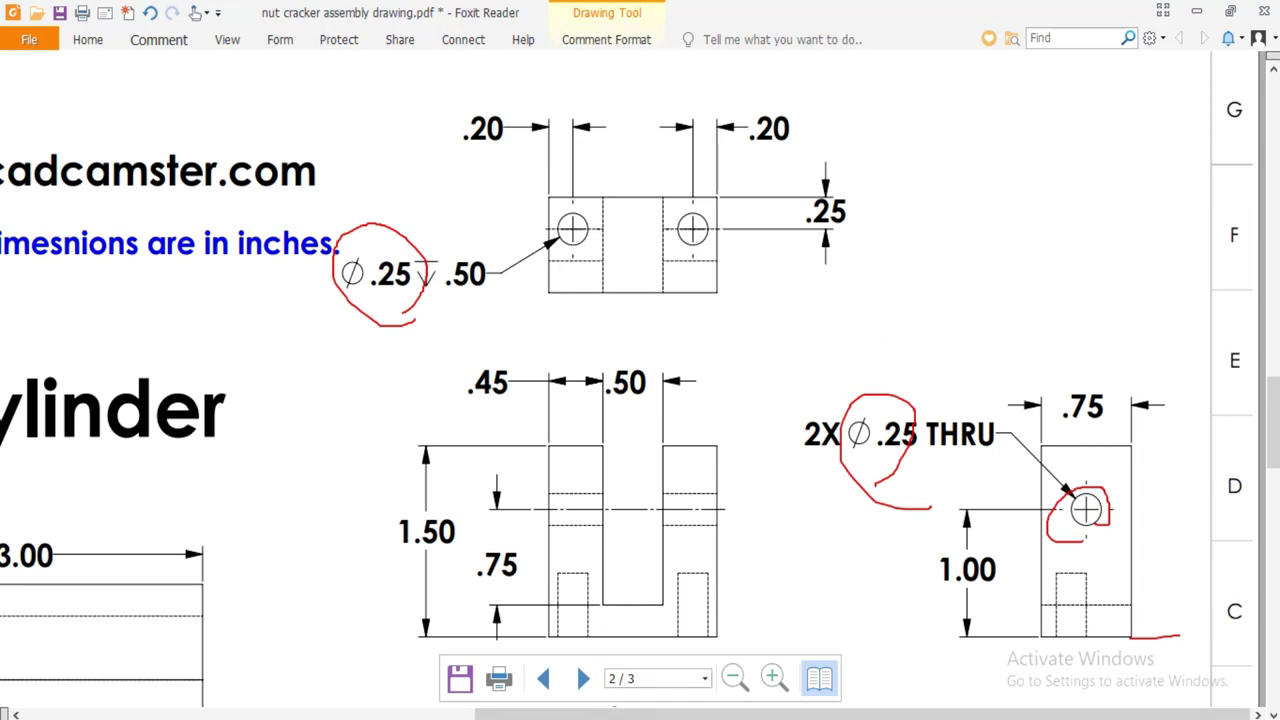
pyautogui.hotkey('alt', 'Tab')
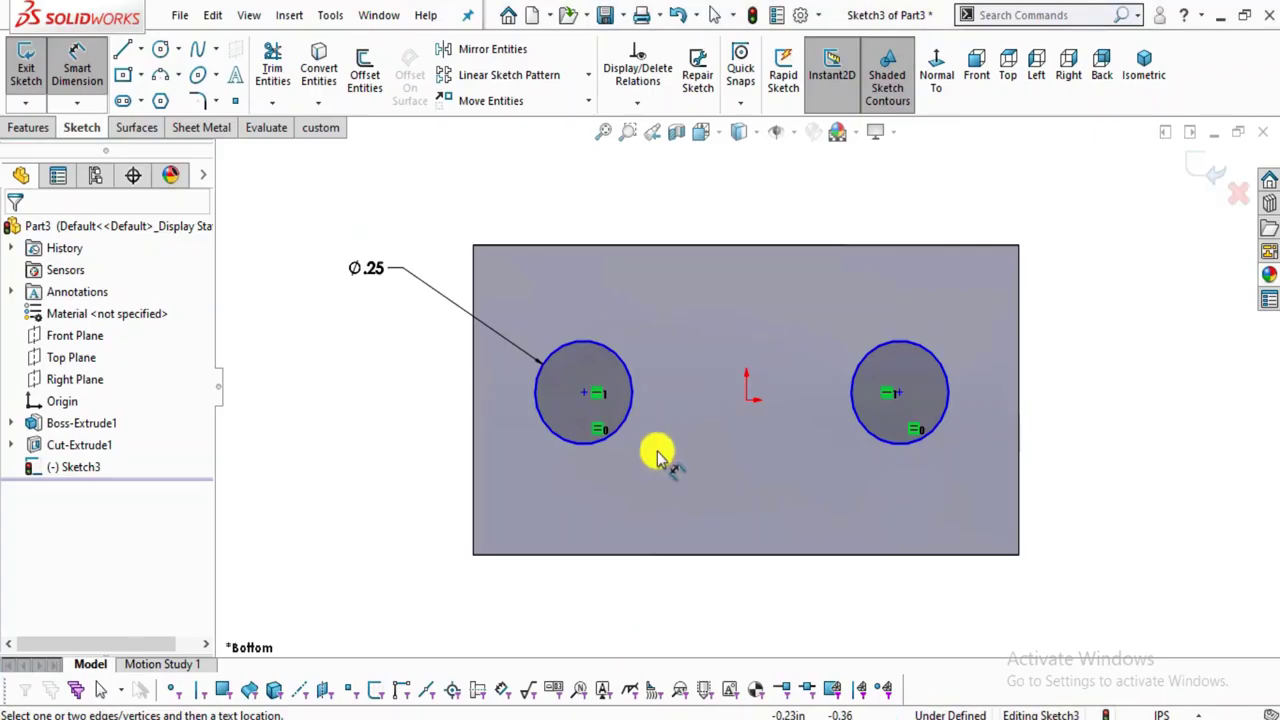
pyautogui.click(607, 253)
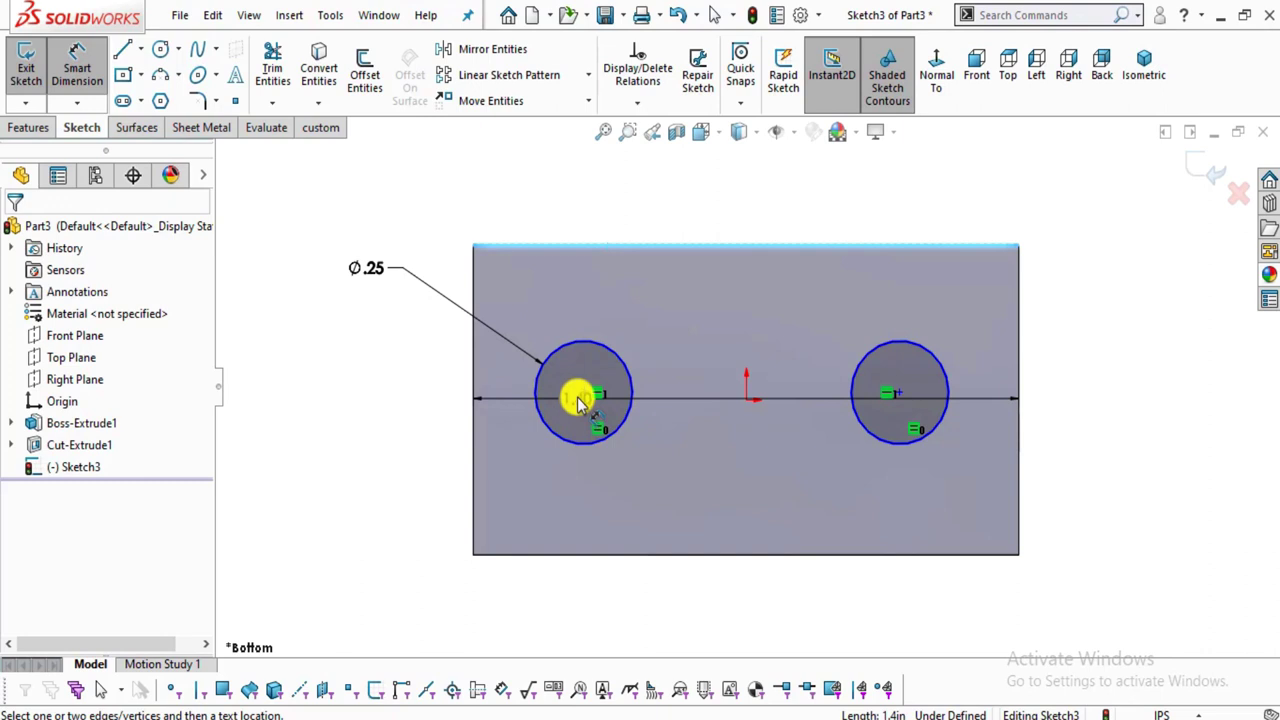
pyautogui.click(587, 396)
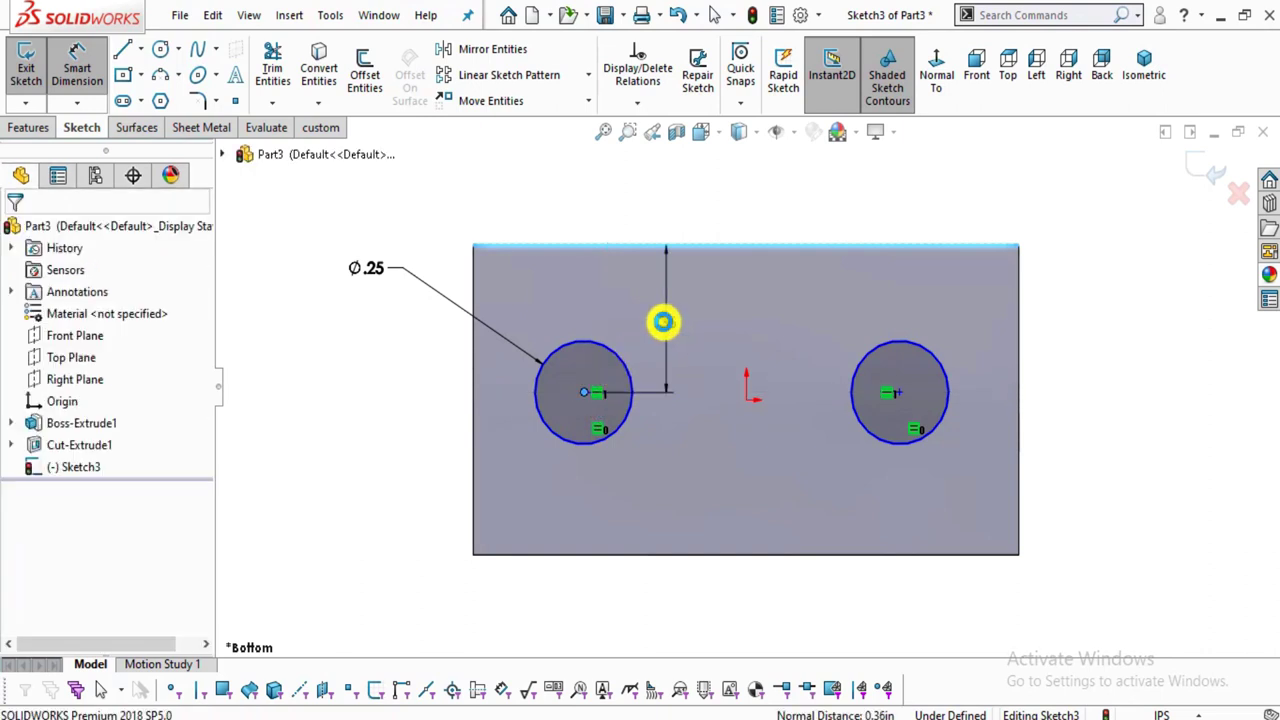
pyautogui.click(666, 320)
pyautogui.write('0.25')
pyautogui.press('Return')
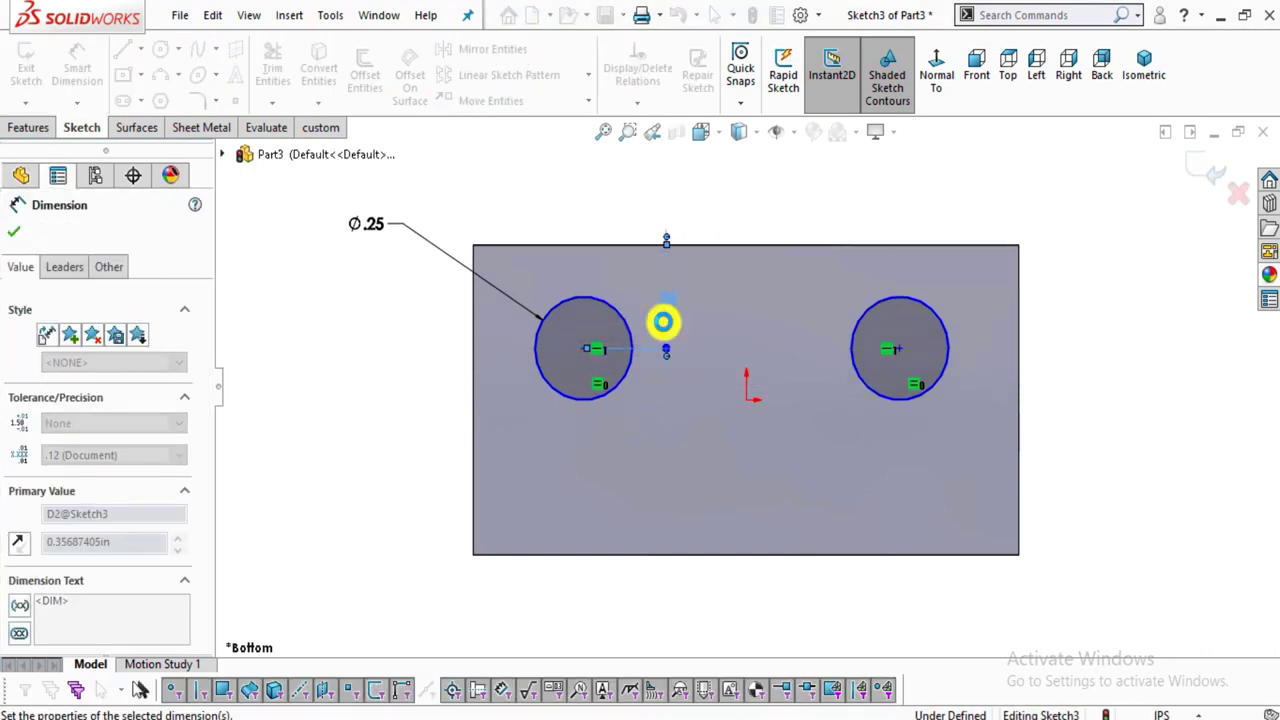
pyautogui.press('Escape')
# Circle both .20 dimensions in the PDF drawing, and in SOLIDWORKS dimension the left circle's centre 0.20 in from the left edge.
pyautogui.click(728, 690)
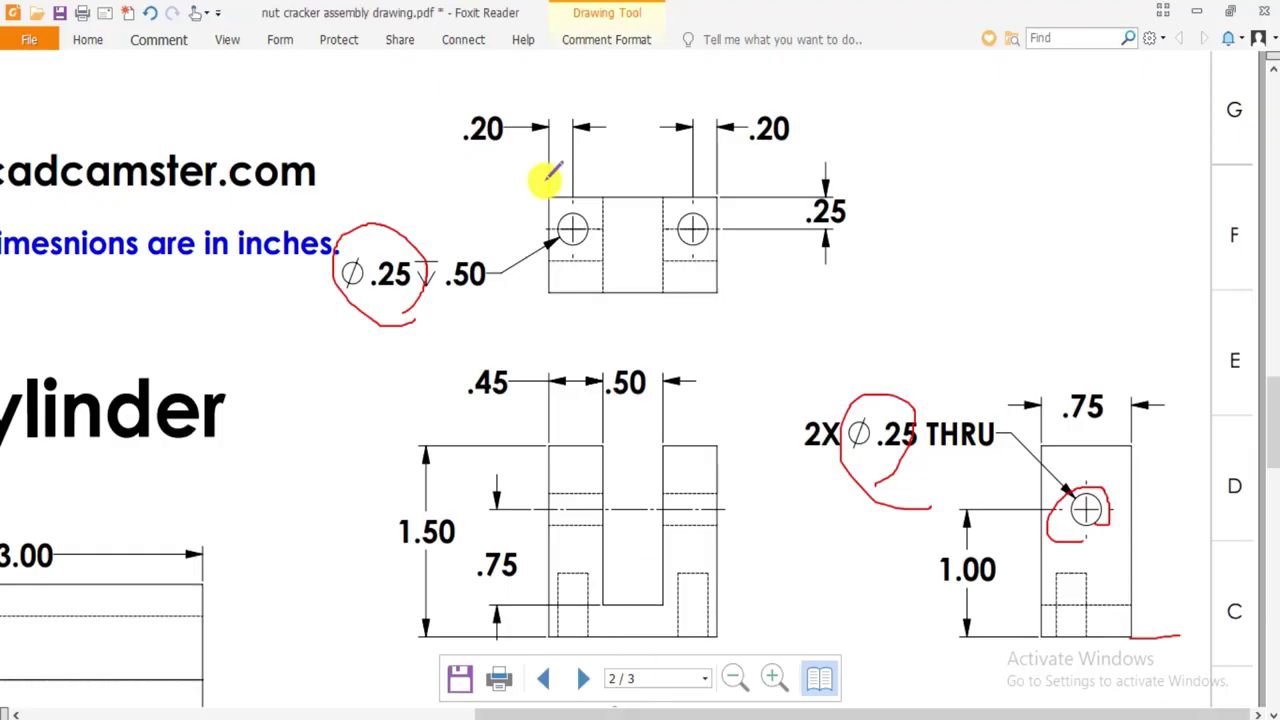
pyautogui.moveTo(752, 168)
pyautogui.mouseDown()
pyautogui.moveTo(809, 122)
pyautogui.moveTo(773, 90)
pyautogui.moveTo(751, 163)
pyautogui.mouseUp()
pyautogui.moveTo(549, 157)
pyautogui.mouseDown()
pyautogui.moveTo(561, 107)
pyautogui.moveTo(458, 97)
pyautogui.mouseUp()
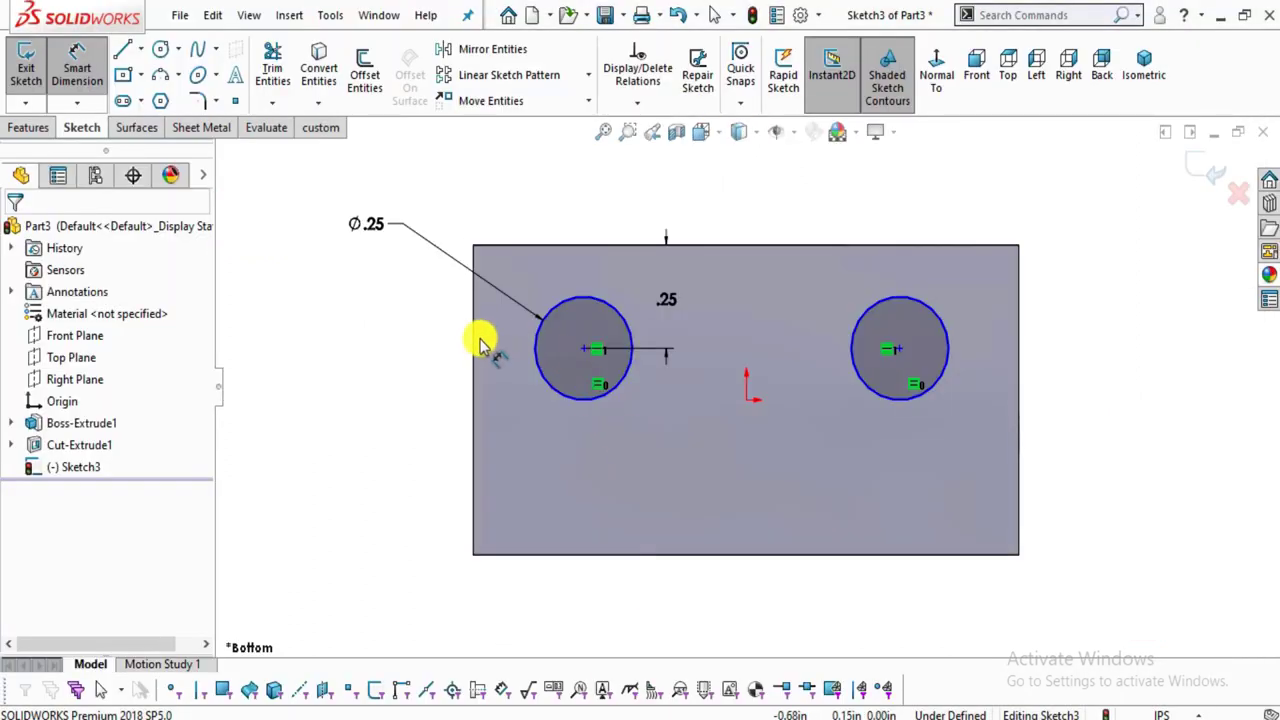
pyautogui.click(473, 343)
pyautogui.click(584, 348)
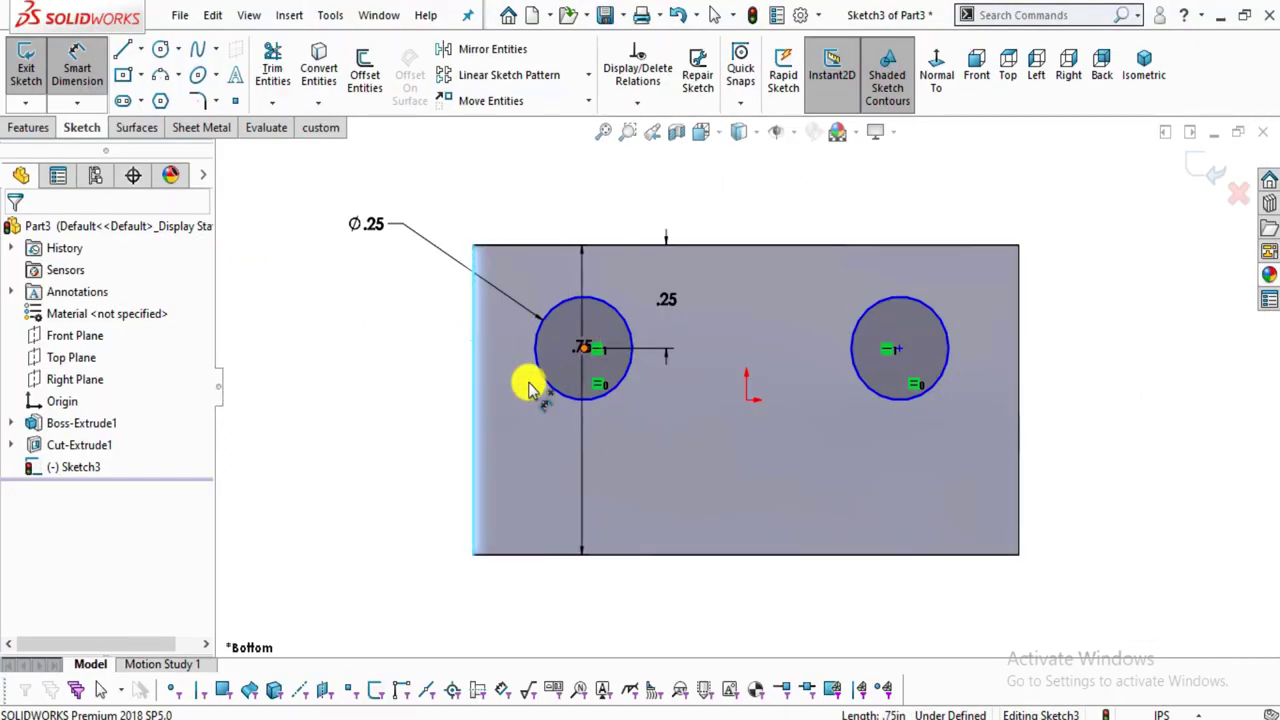
pyautogui.click(510, 428)
pyautogui.write('0.25')
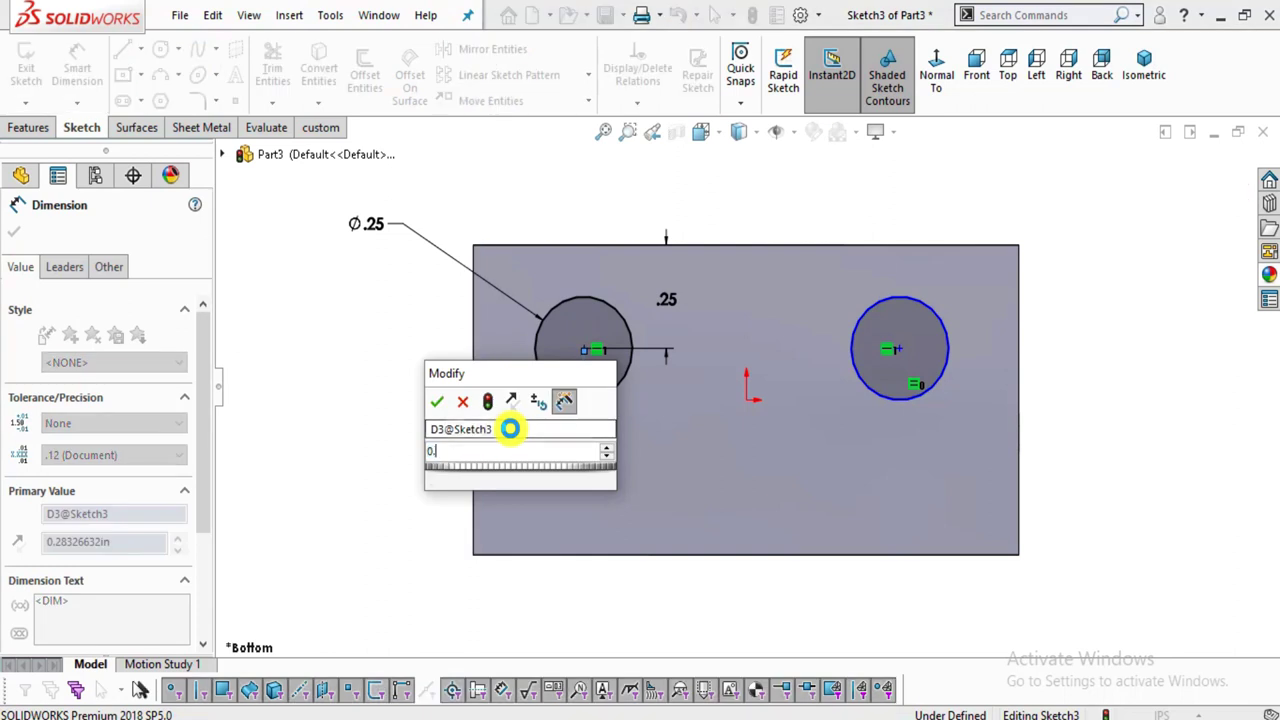
pyautogui.press('Return')
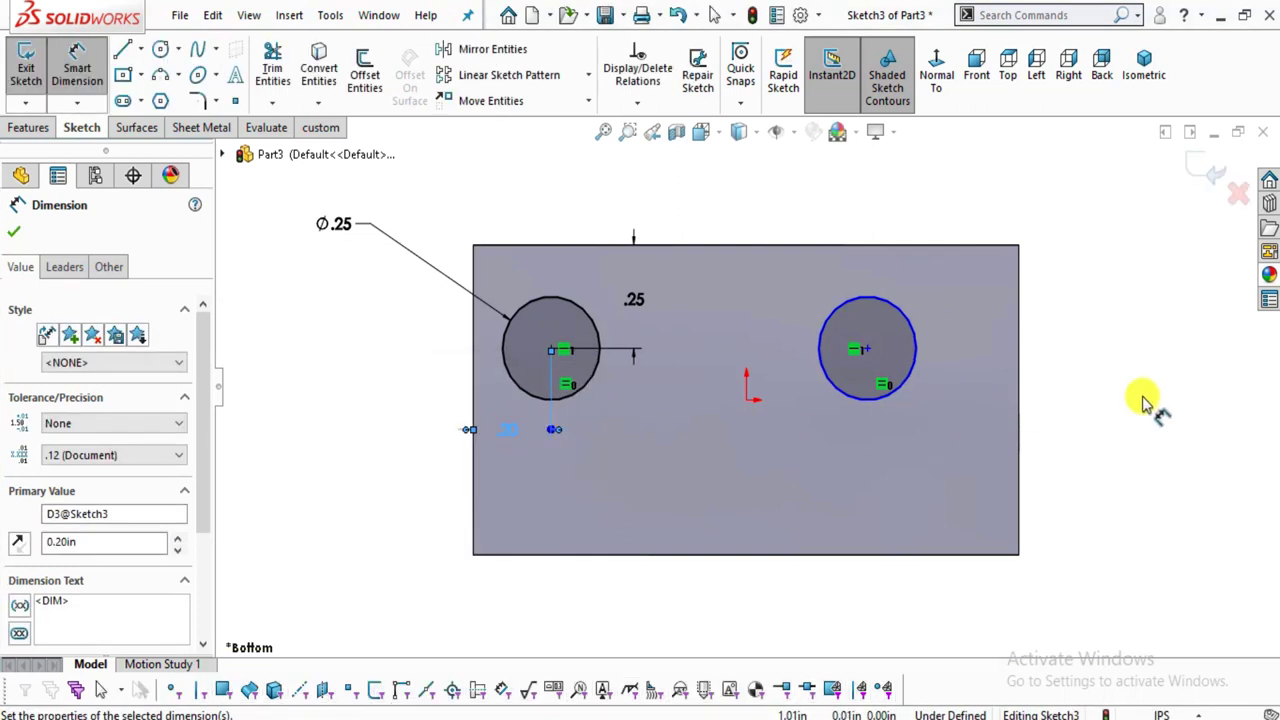
pyautogui.press('Escape')
# Dimension the right circle's centre 0.20 in from the face's right edge and finish dimensioning.
pyautogui.click(868, 349)
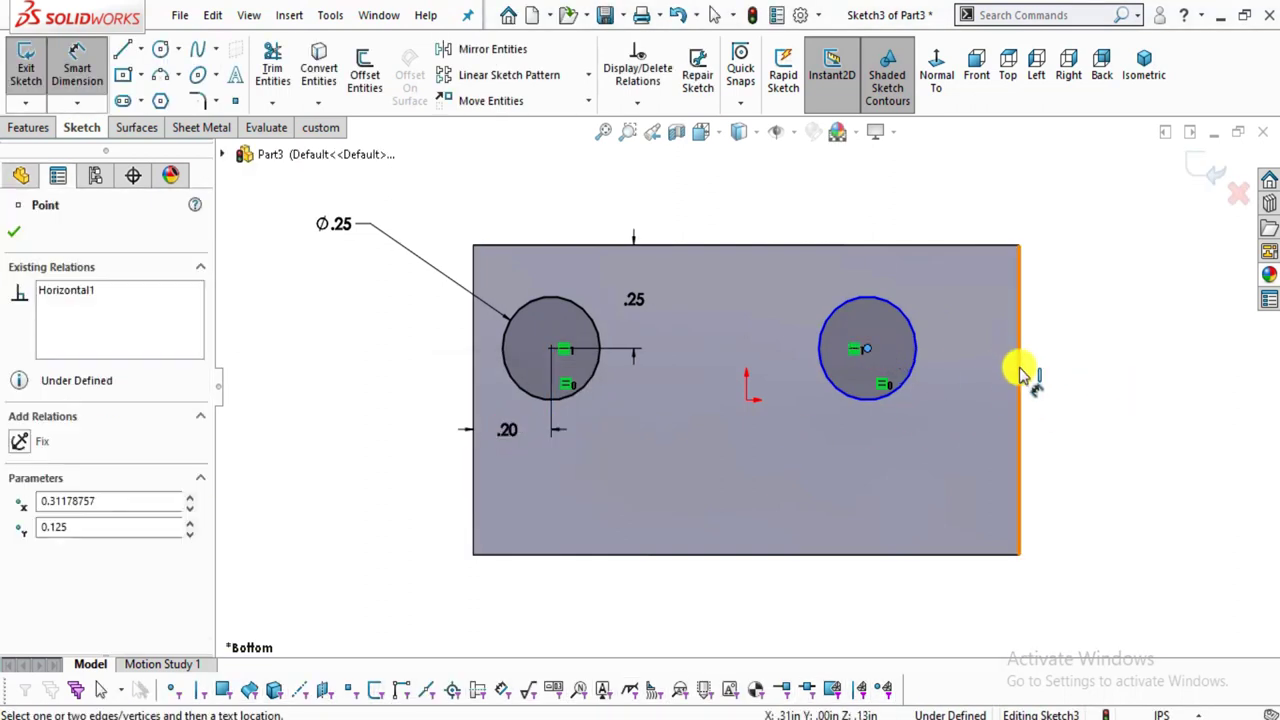
pyautogui.click(1020, 375)
pyautogui.click(951, 208)
pyautogui.write('0.2')
pyautogui.press('Return')
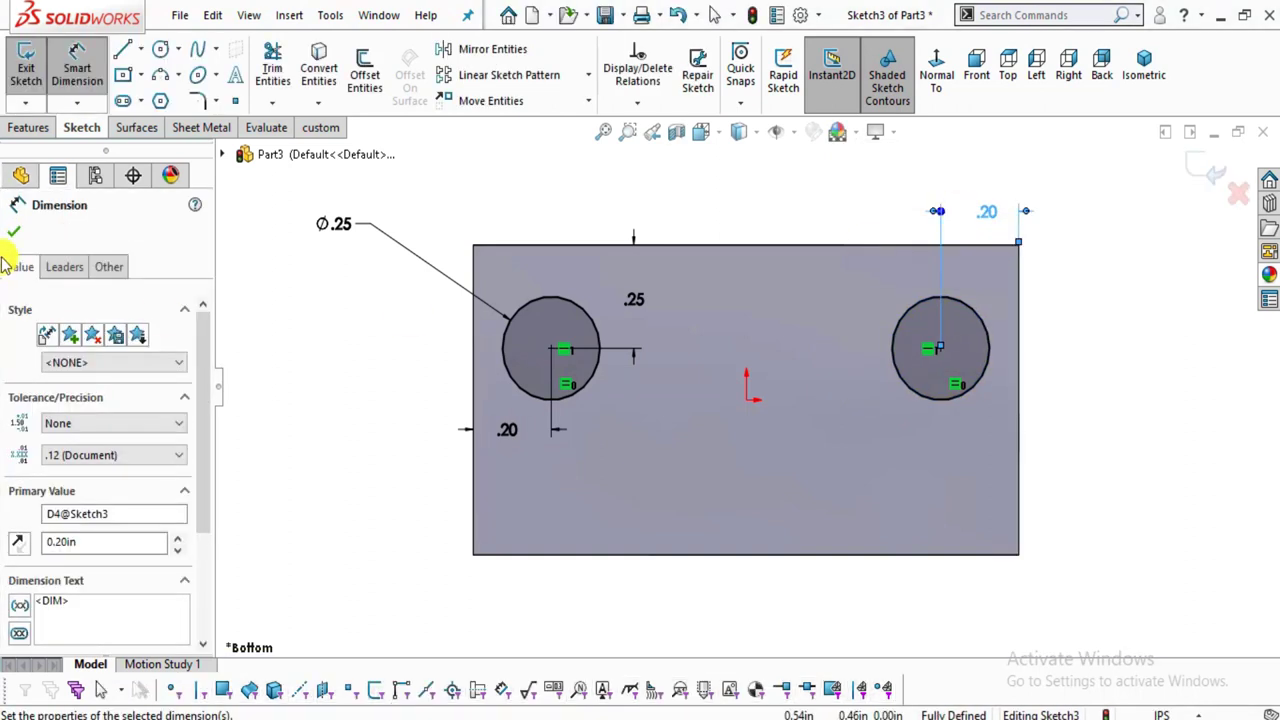
pyautogui.click(14, 231)
# Circle the .50 hole depth in the PDF drawing, and in SOLIDWORKS cut-extrude both circles to a blind depth of 0.50 in.
pyautogui.hotkey('alt', 'Tab')
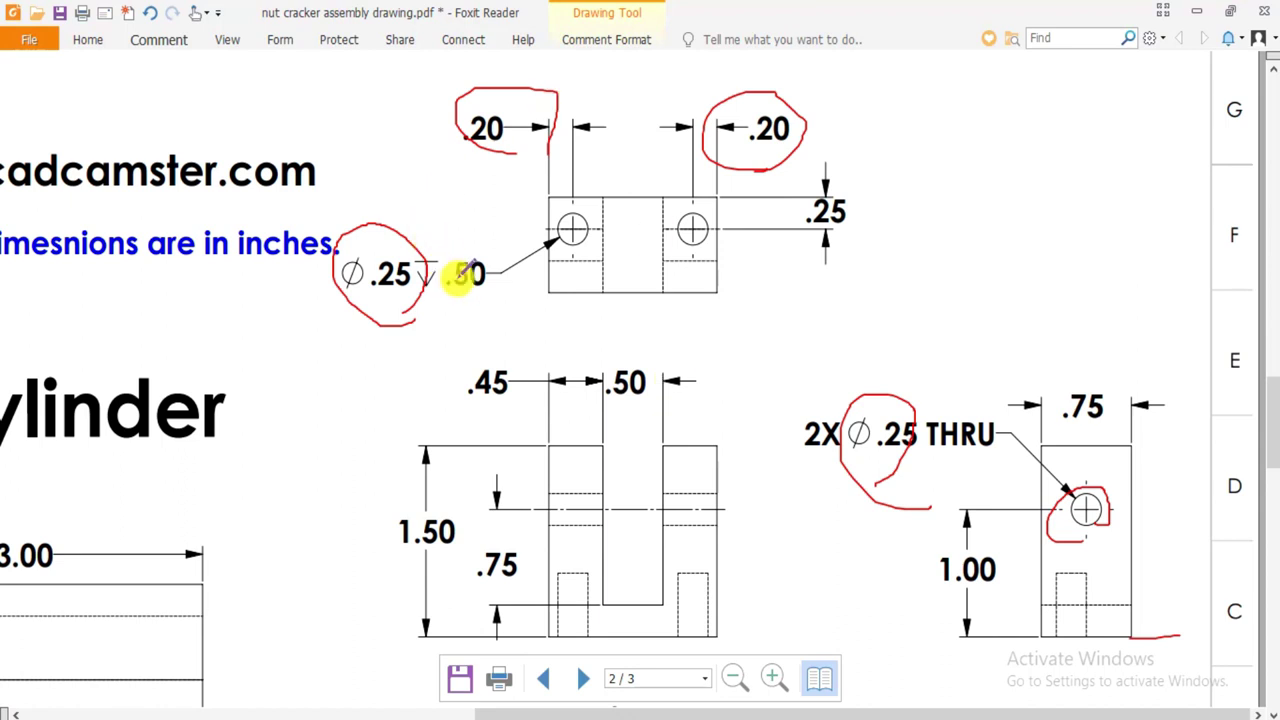
pyautogui.moveTo(443, 316); pyautogui.dragTo(478, 312)
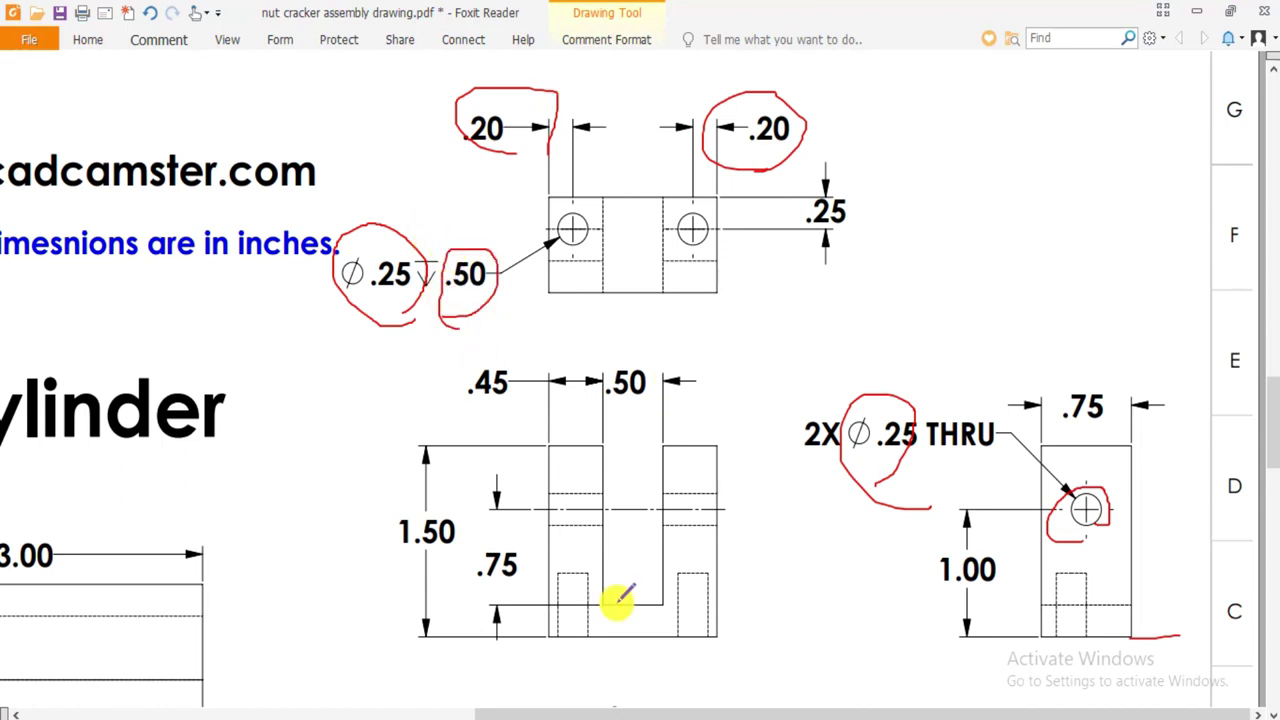
pyautogui.hotkey('alt', 'Tab')
pyautogui.click(28, 128)
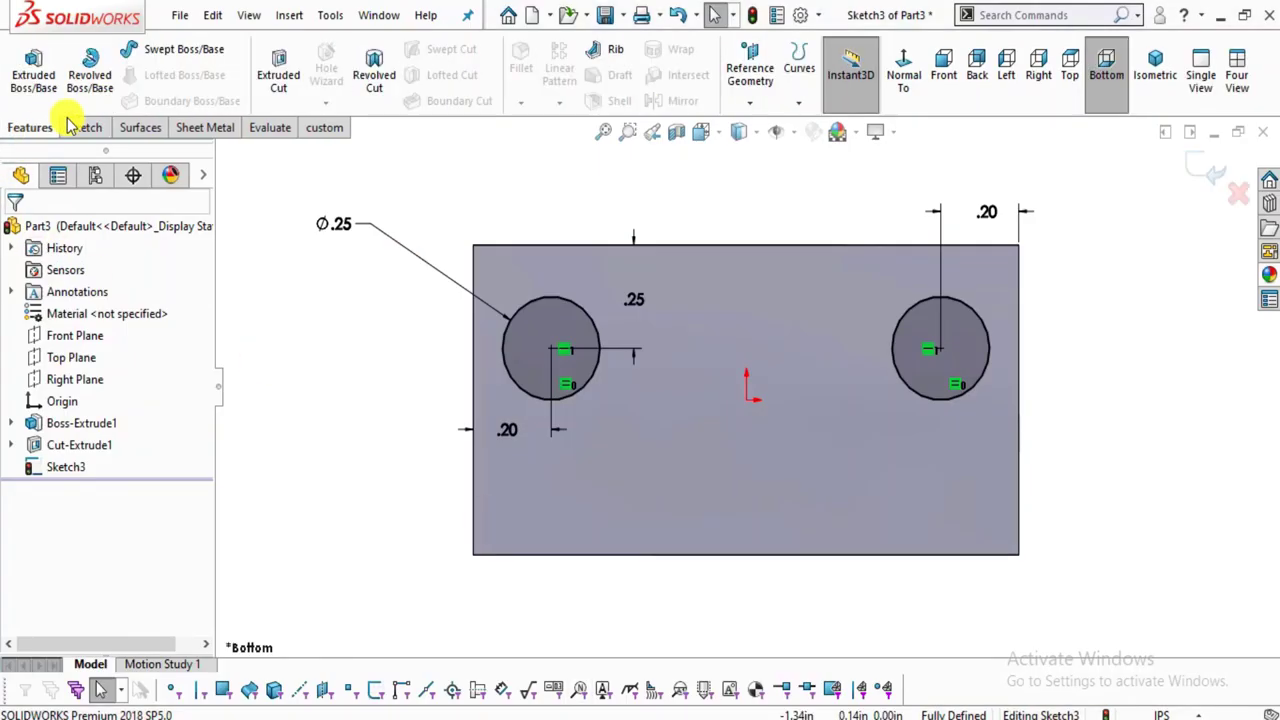
pyautogui.click(277, 70)
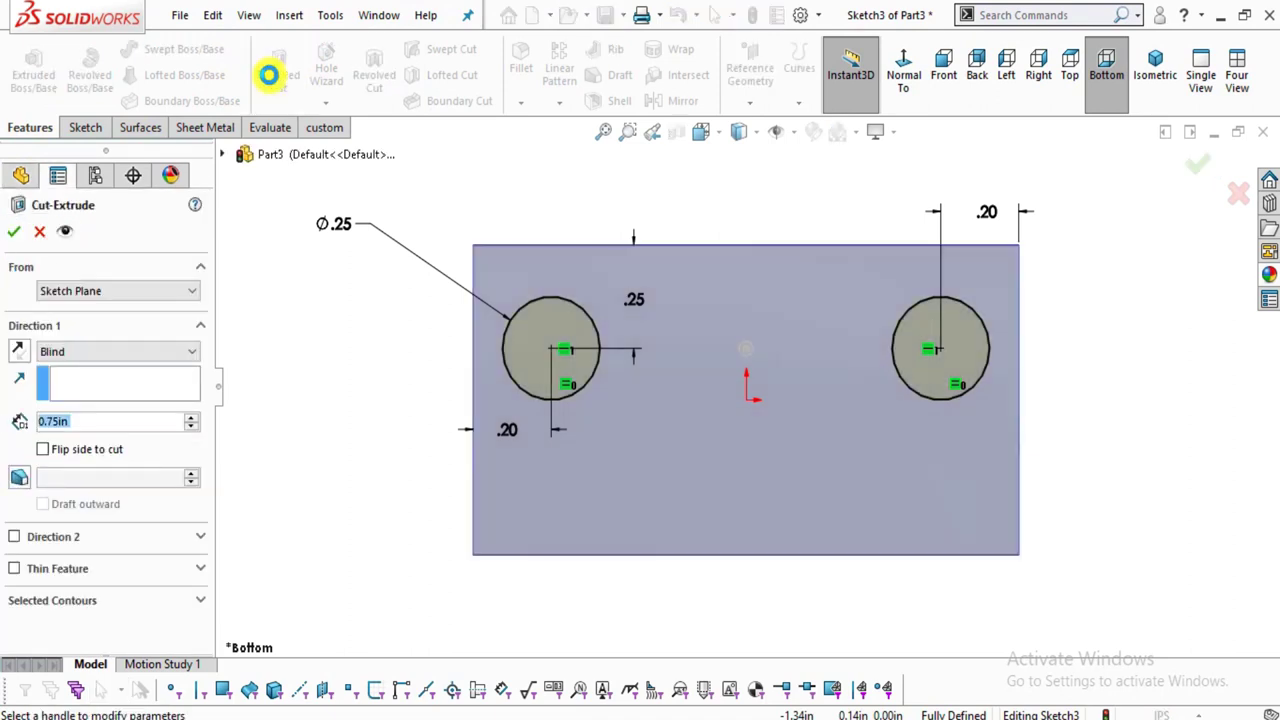
pyautogui.write('0.5')
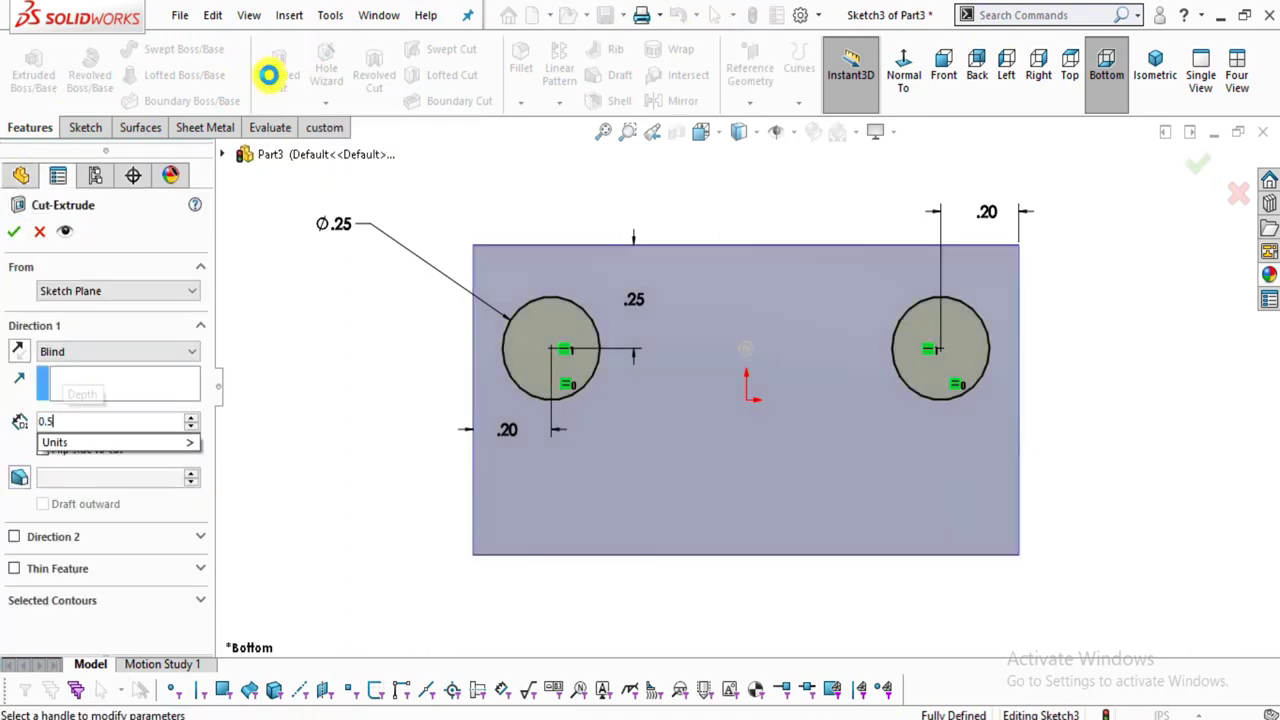
pyautogui.press('Return')
pyautogui.moveTo(471, 194); pyautogui.dragTo(966, 563, button='middle')
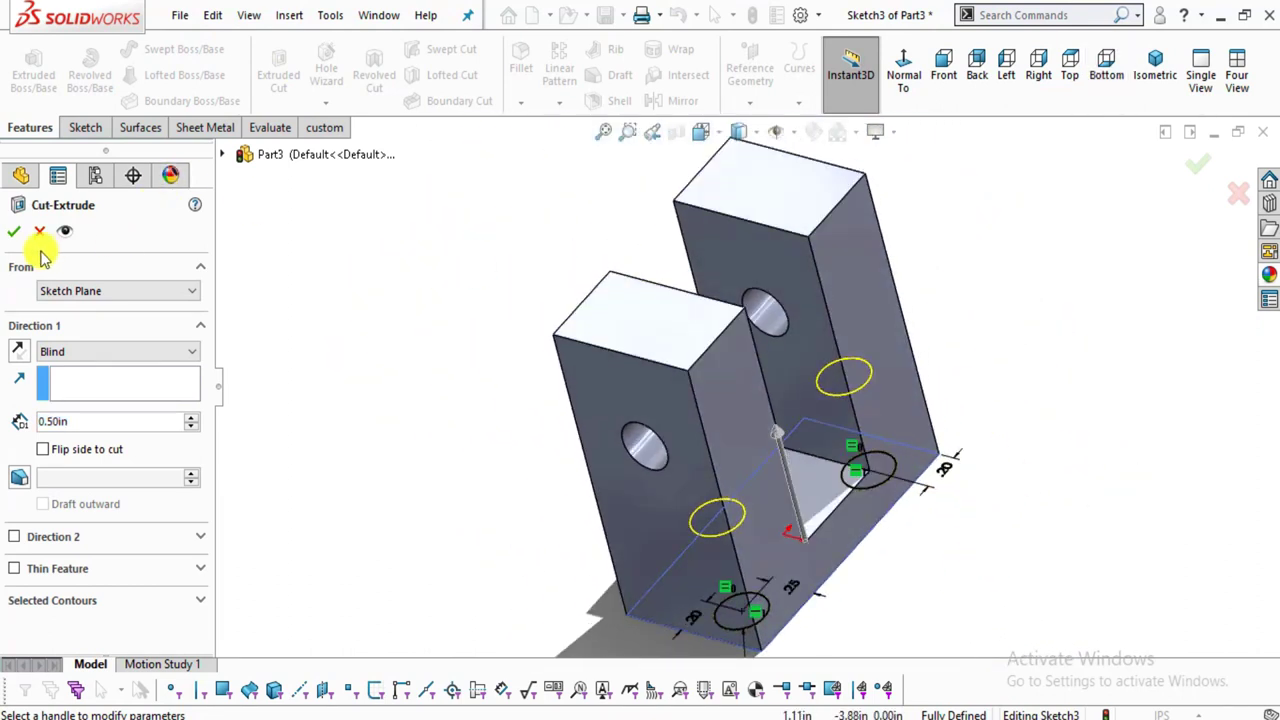
pyautogui.click(14, 232)
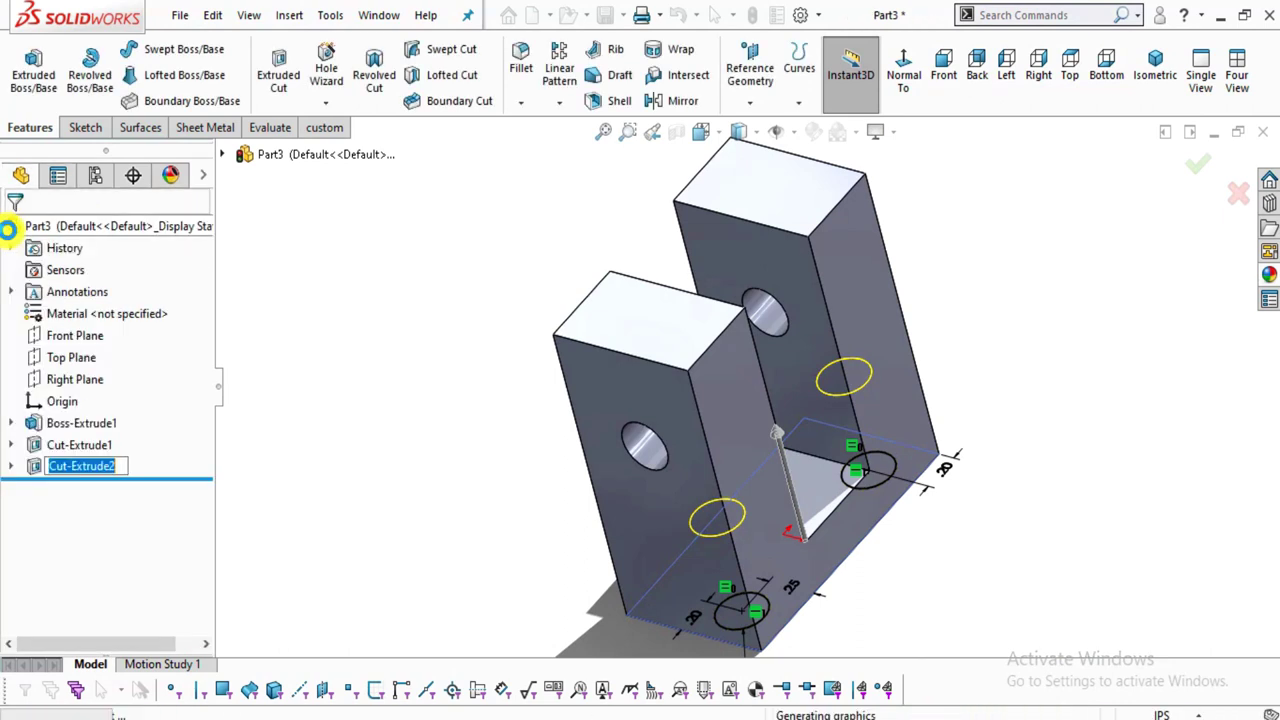
# Apply the brushed brass appearance to the whole part.
pyautogui.moveTo(866, 517); pyautogui.dragTo(818, 150, button='middle')
pyautogui.click(672, 695)
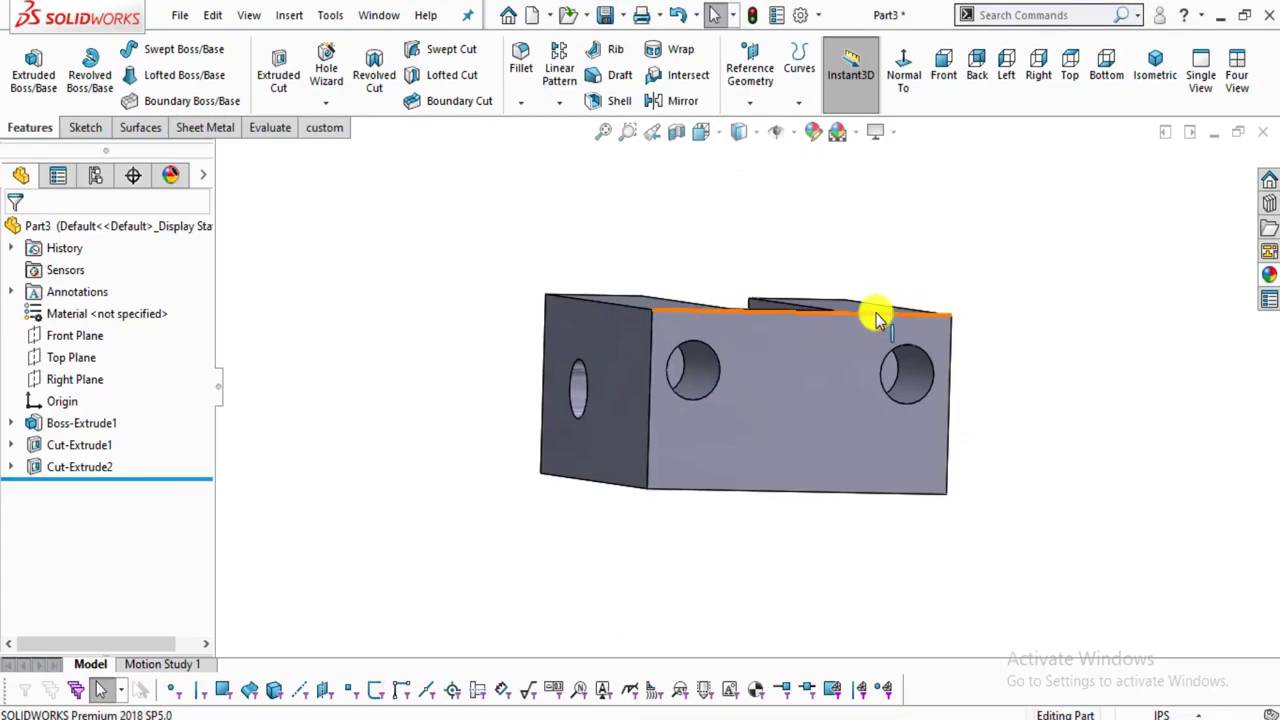
pyautogui.moveTo(871, 309)
pyautogui.mouseDown(button='middle')
pyautogui.moveTo(846, 246)
pyautogui.moveTo(877, 436)
pyautogui.moveTo(926, 578)
pyautogui.moveTo(869, 523)
pyautogui.moveTo(850, 662)
pyautogui.moveTo(829, 314)
pyautogui.moveTo(828, 586)
pyautogui.mouseUp(button='middle')
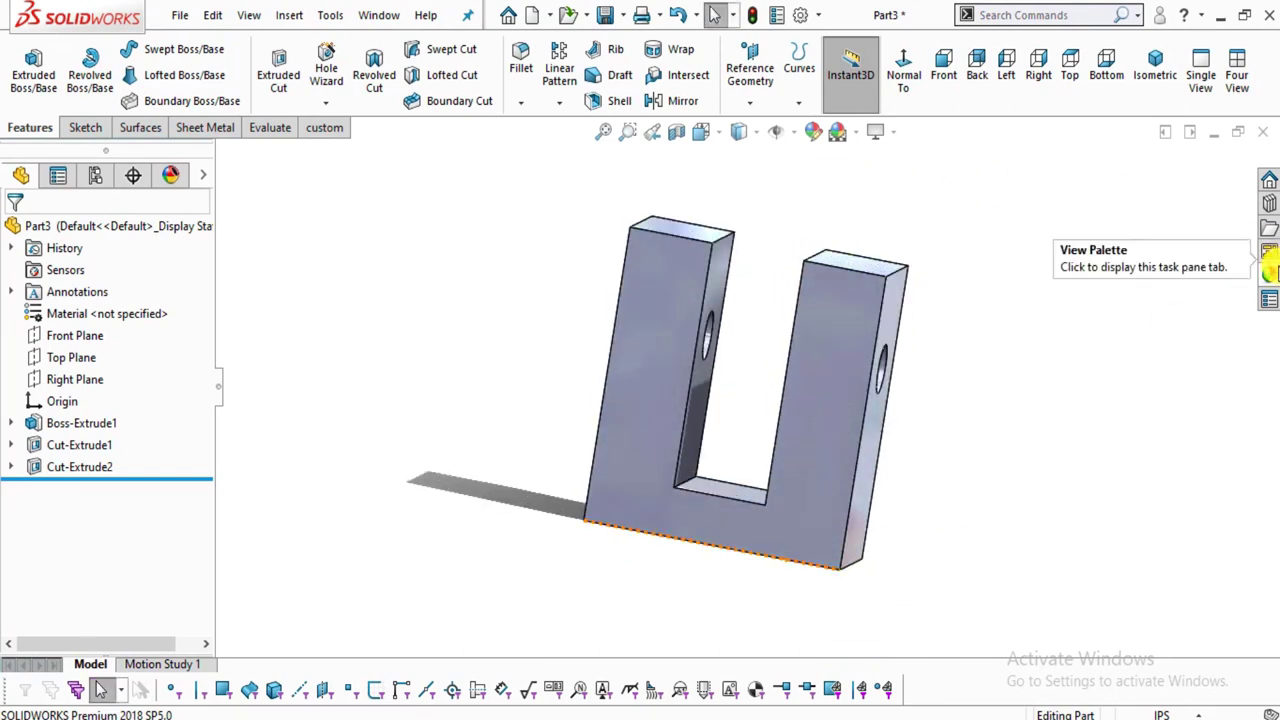
pyautogui.click(1269, 274)
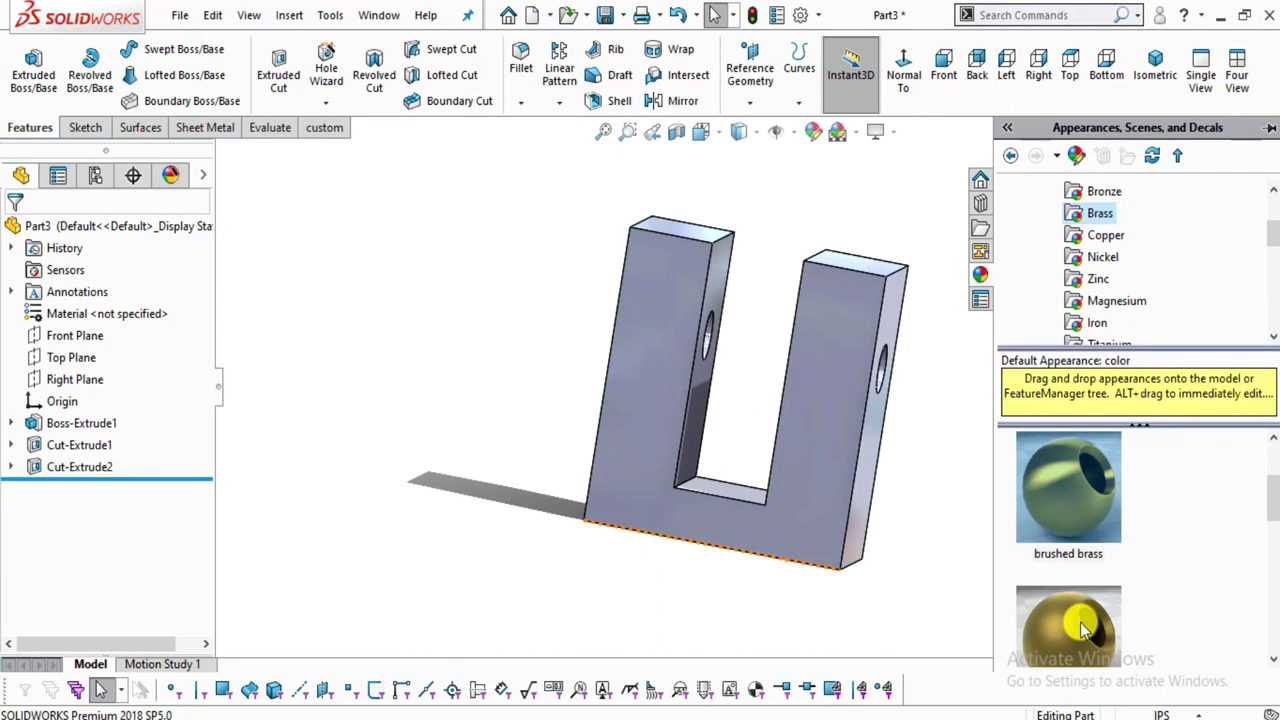
pyautogui.doubleClick(1080, 519)
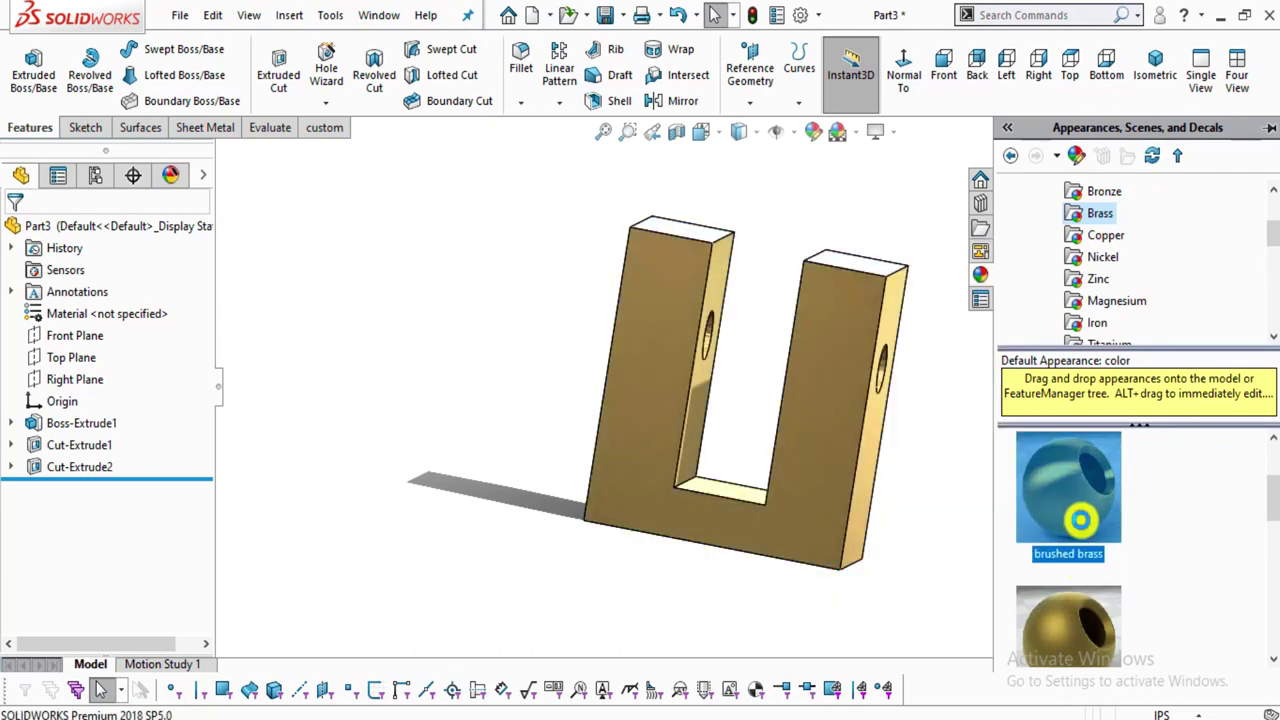
pyautogui.moveTo(920, 518); pyautogui.dragTo(848, 345, button='middle')
pyautogui.click(930, 378)
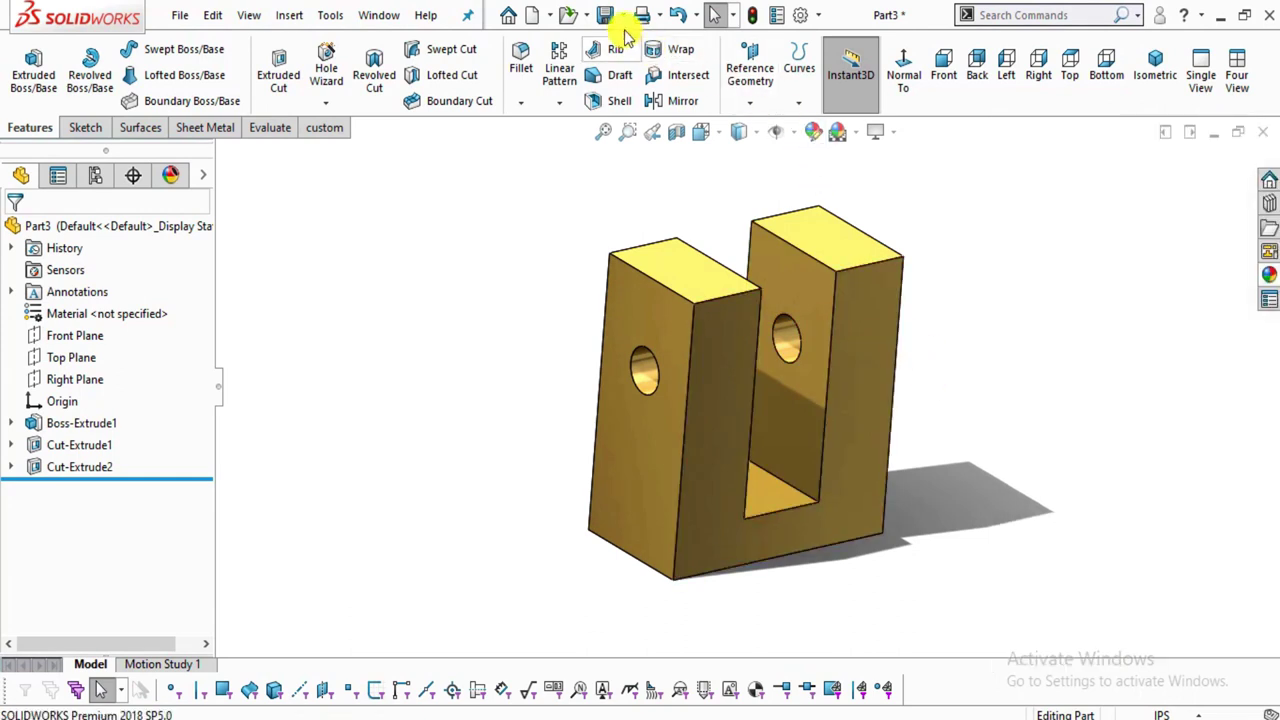
# Check the part's title in the PDF drawing and save the part as 3.hinge in the nut cracker folder.
pyautogui.hotkey('alt', 'Tab')
pyautogui.scroll(-3, 705, 555)
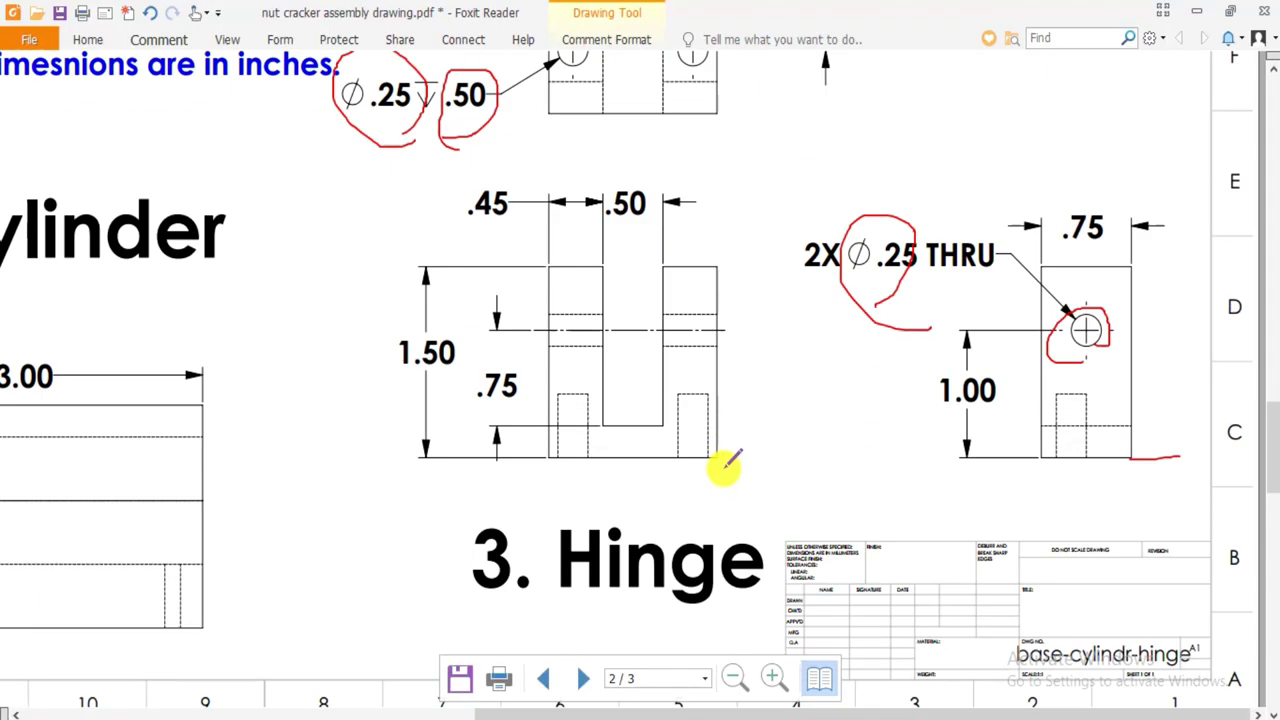
pyautogui.hotkey('alt', 'Tab')
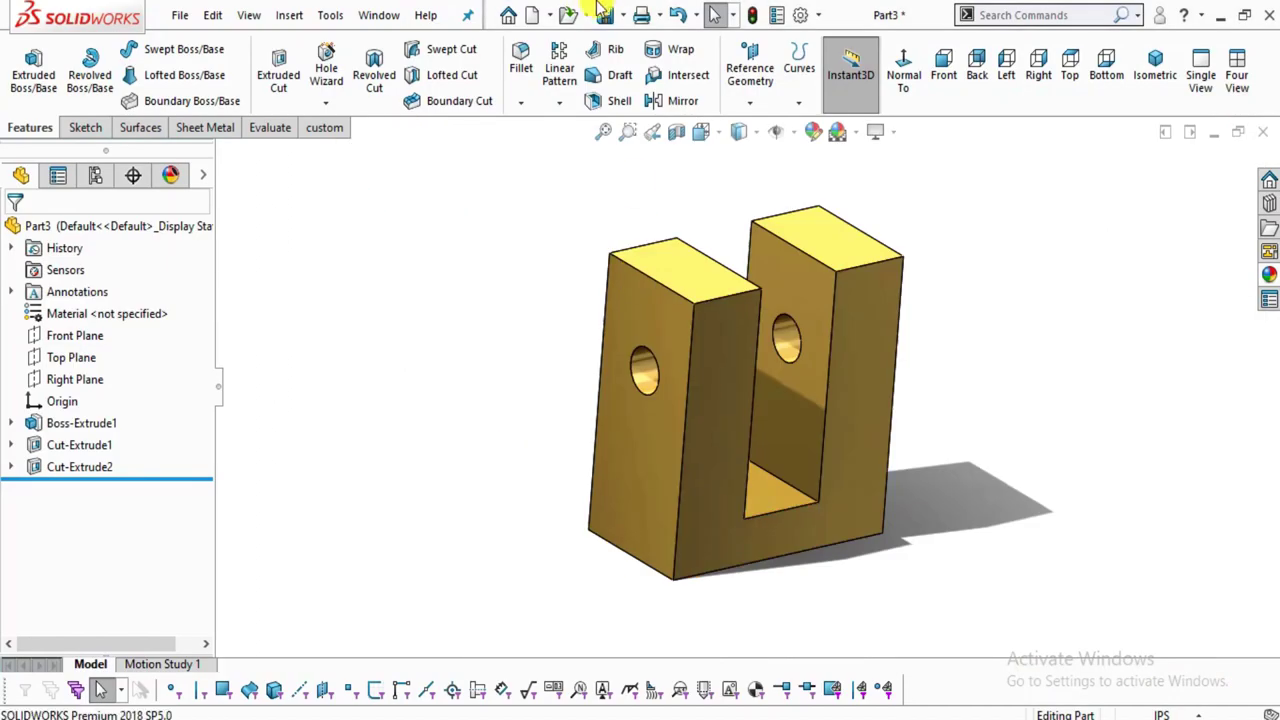
pyautogui.click(607, 15)
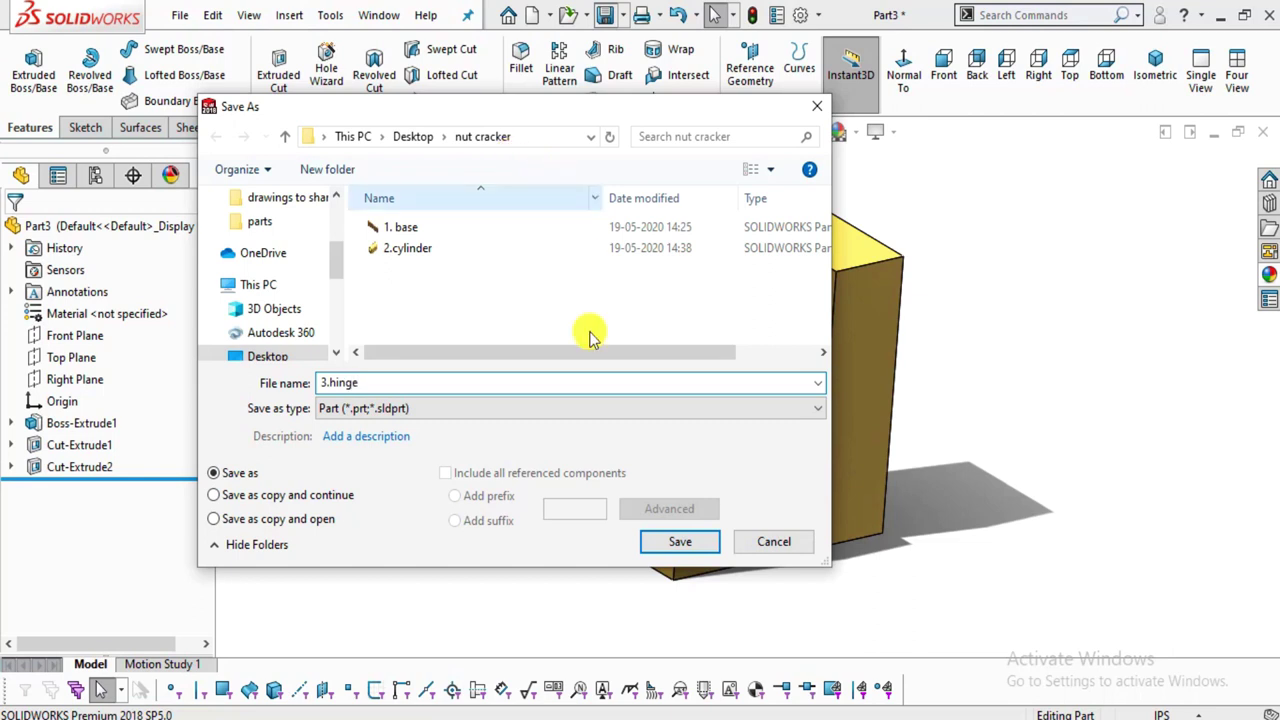
pyautogui.click(676, 544)
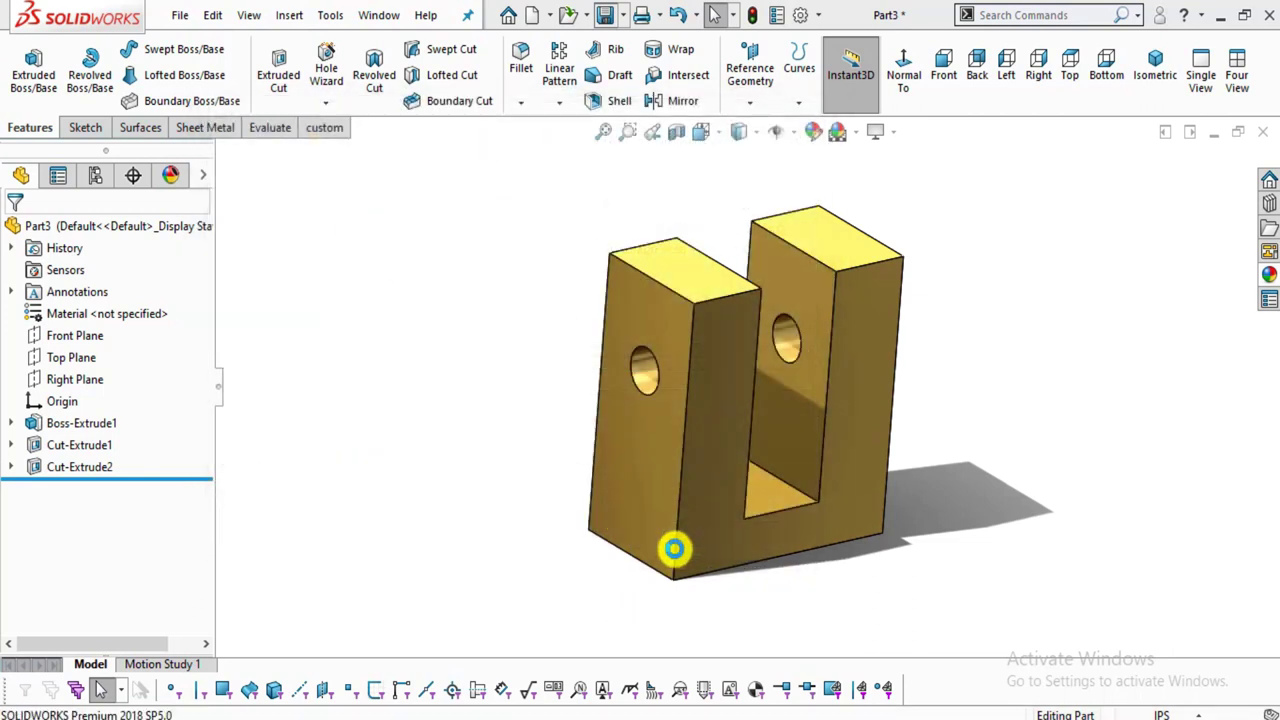
# Switch to the PDF in Foxit Reader and examine the dimensions of the piston drawing on page 3.
pyautogui.hotkey('alt', 'Tab')
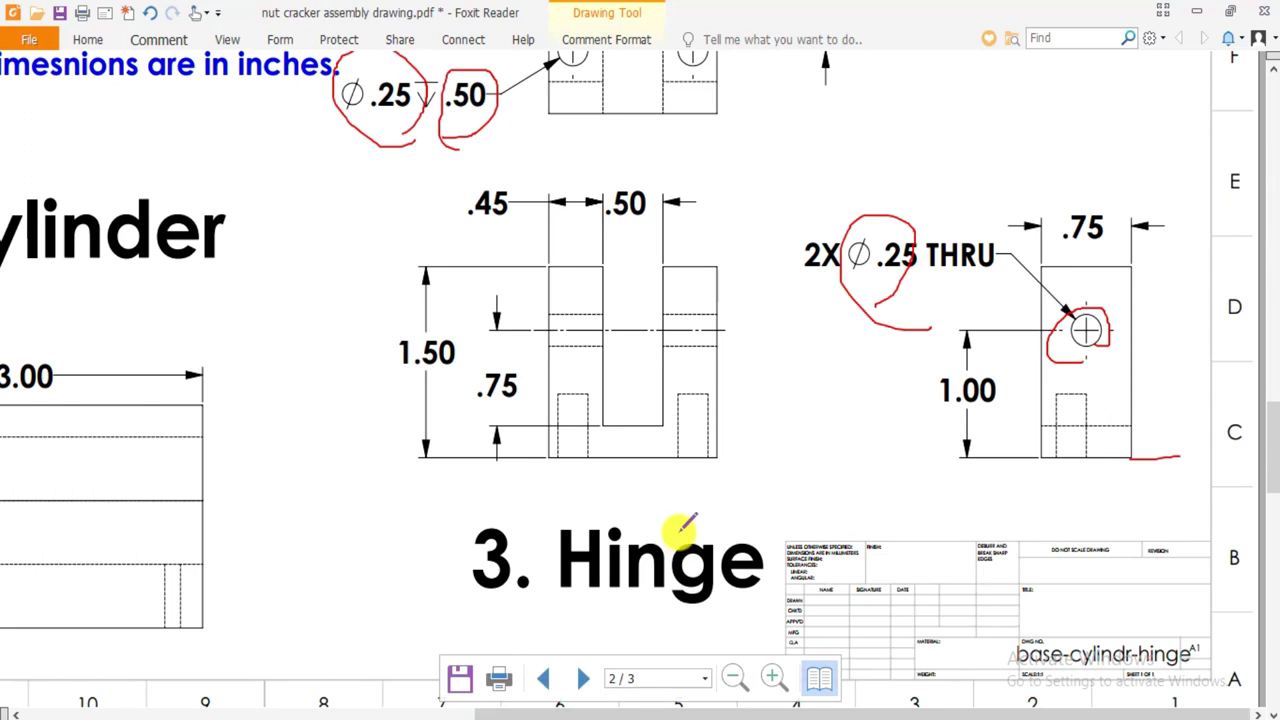
pyautogui.keyDown('ctrl'); pyautogui.scroll(-2, 666, 461); pyautogui.keyUp('ctrl')
pyautogui.keyDown('ctrl'); pyautogui.scroll(-2, 540, 462); pyautogui.keyUp('ctrl')
pyautogui.scroll(-6, 533, 466)
pyautogui.keyDown('ctrl'); pyautogui.scroll(2, 586, 460); pyautogui.keyUp('ctrl')
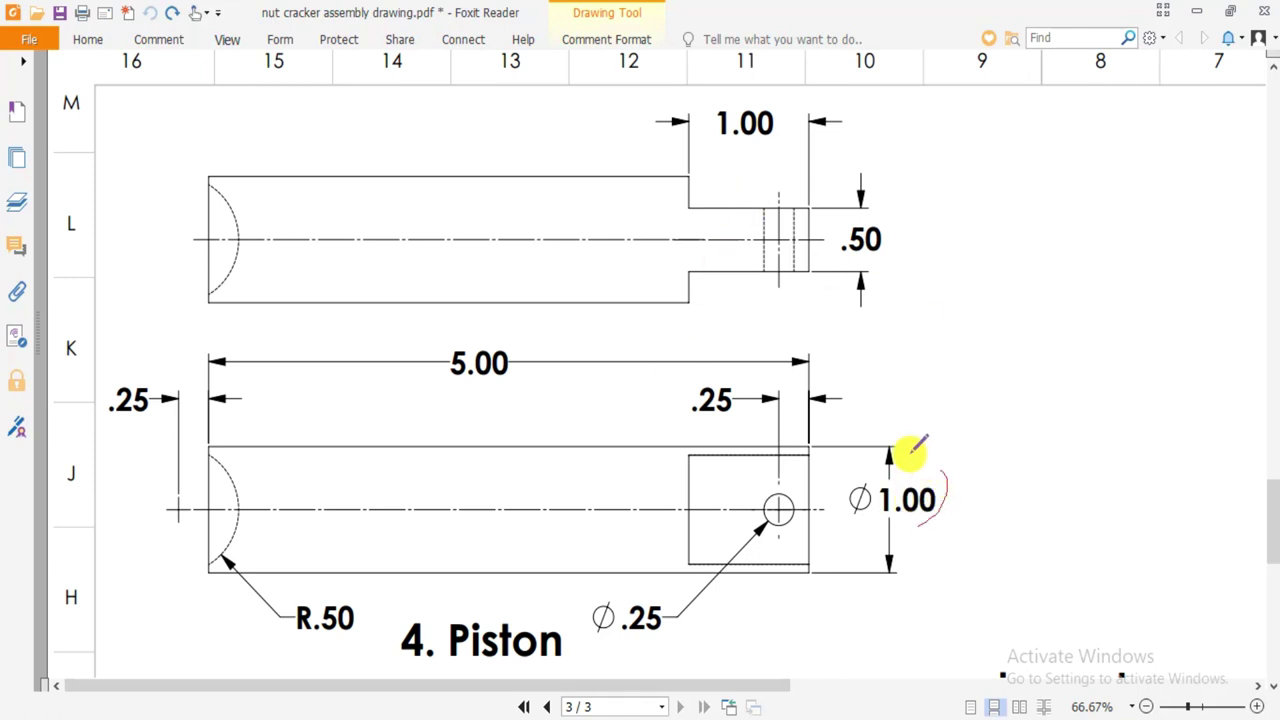
# Circle the piston's Ø1.00 diameter, 5.00 length, concave end and stepped end with the hole in the PDF drawing.
pyautogui.moveTo(853, 515); pyautogui.dragTo(905, 528)
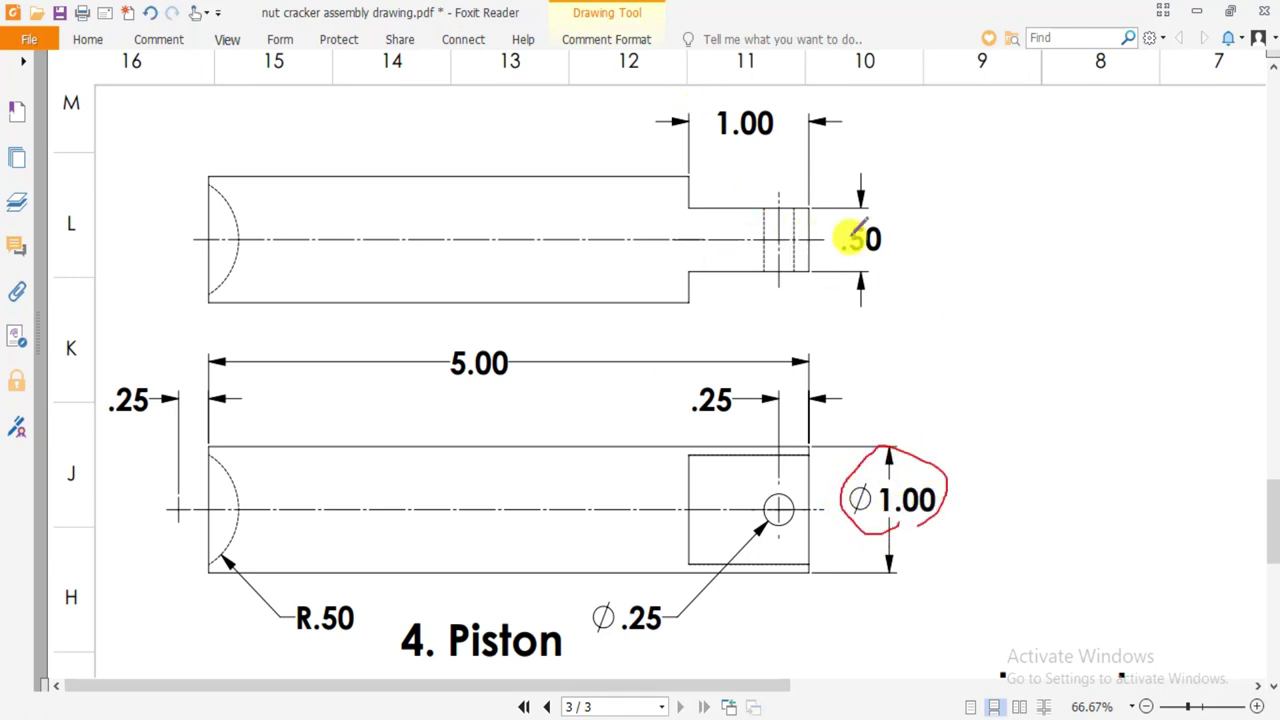
pyautogui.moveTo(497, 390)
pyautogui.mouseDown()
pyautogui.moveTo(479, 326)
pyautogui.moveTo(424, 369)
pyautogui.moveTo(496, 396)
pyautogui.mouseUp()
pyautogui.moveTo(185, 281)
pyautogui.mouseDown()
pyautogui.moveTo(287, 182)
pyautogui.moveTo(186, 150)
pyautogui.moveTo(168, 245)
pyautogui.moveTo(229, 264)
pyautogui.mouseUp()
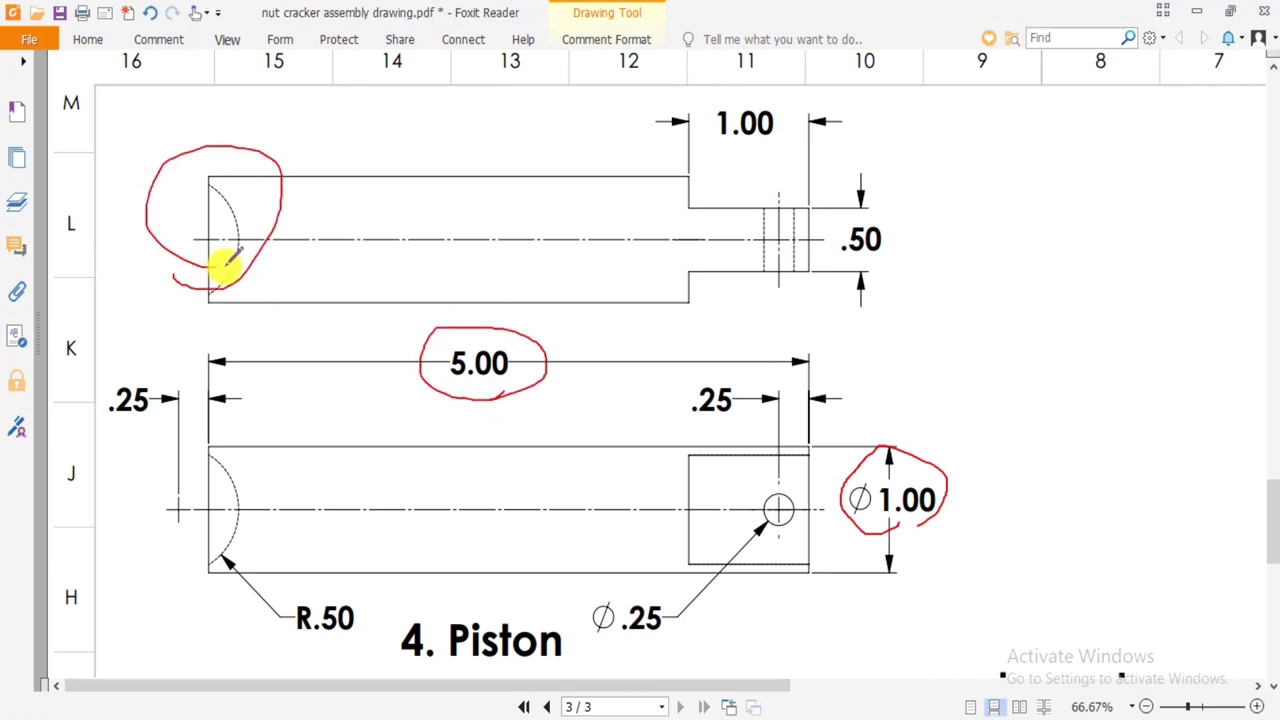
pyautogui.moveTo(722, 163)
pyautogui.mouseDown()
pyautogui.moveTo(829, 214)
pyautogui.moveTo(763, 226)
pyautogui.mouseUp()
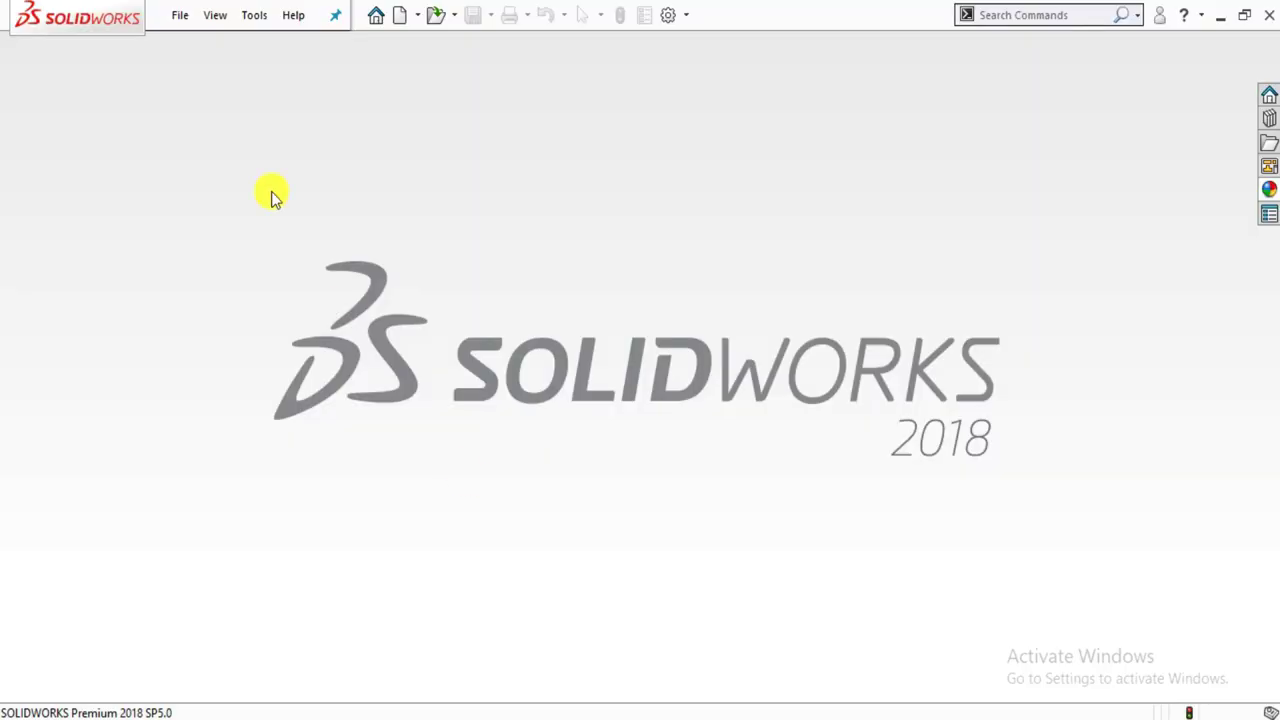
# Switch to SOLIDWORKS and create a new part document.
pyautogui.click(176, 16)
pyautogui.click(205, 46)
pyautogui.click(426, 195)
pyautogui.click(755, 481)
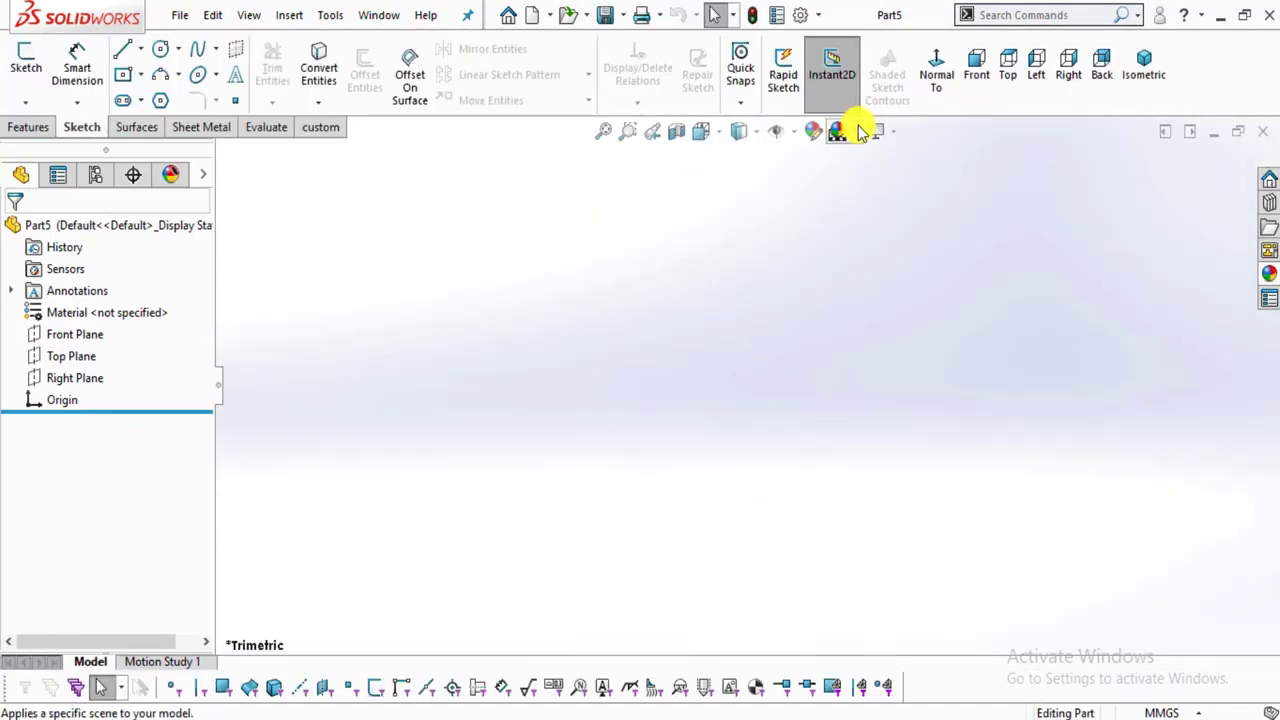
# Apply a plain white background scene and set the document's unit system to IPS.
pyautogui.click(860, 135)
pyautogui.click(876, 53)
pyautogui.click(1163, 712)
pyautogui.click(1150, 653)
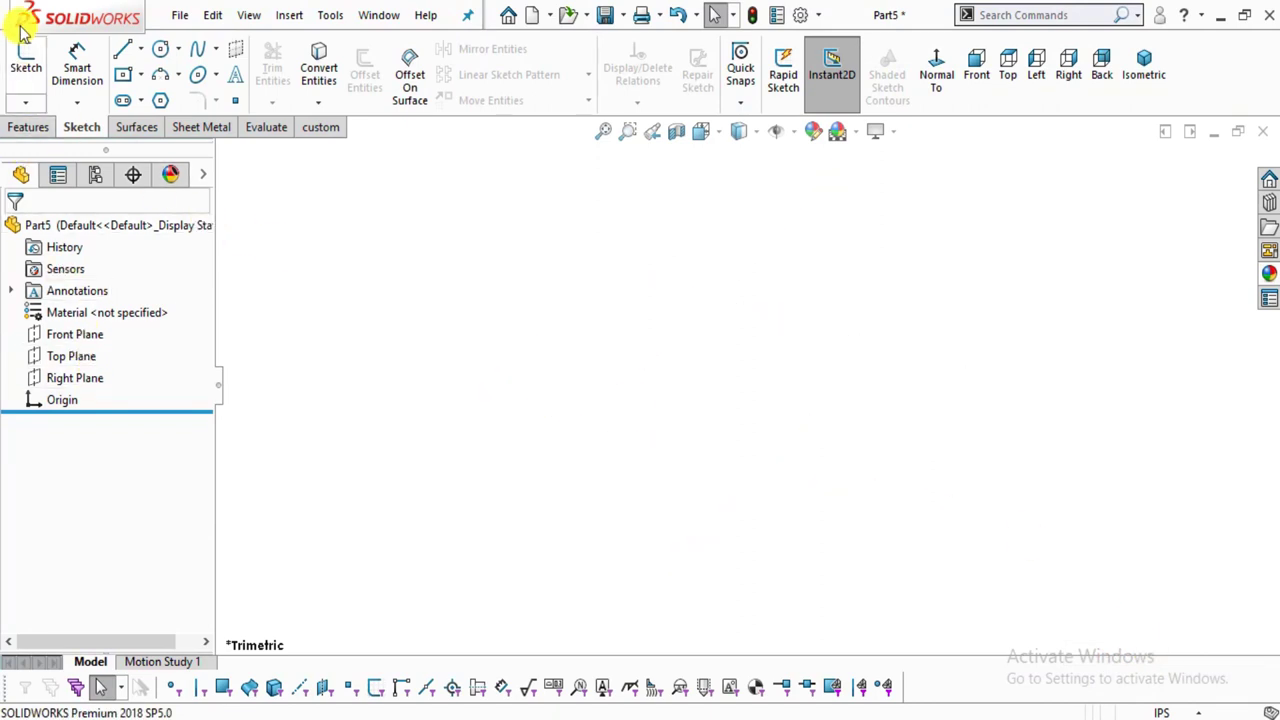
# Sketch a circle of about 2.91 in radius on the Front Plane, centred on the origin.
pyautogui.click(27, 58)
pyautogui.click(657, 249)
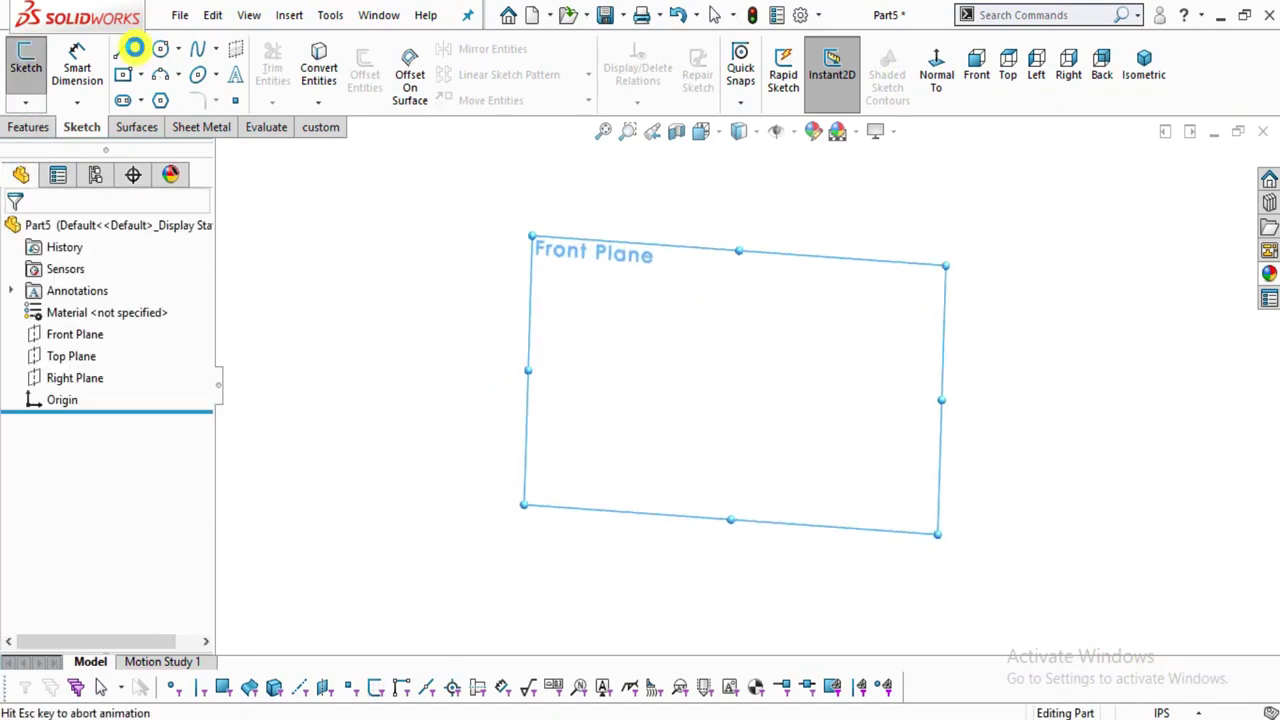
pyautogui.click(160, 48)
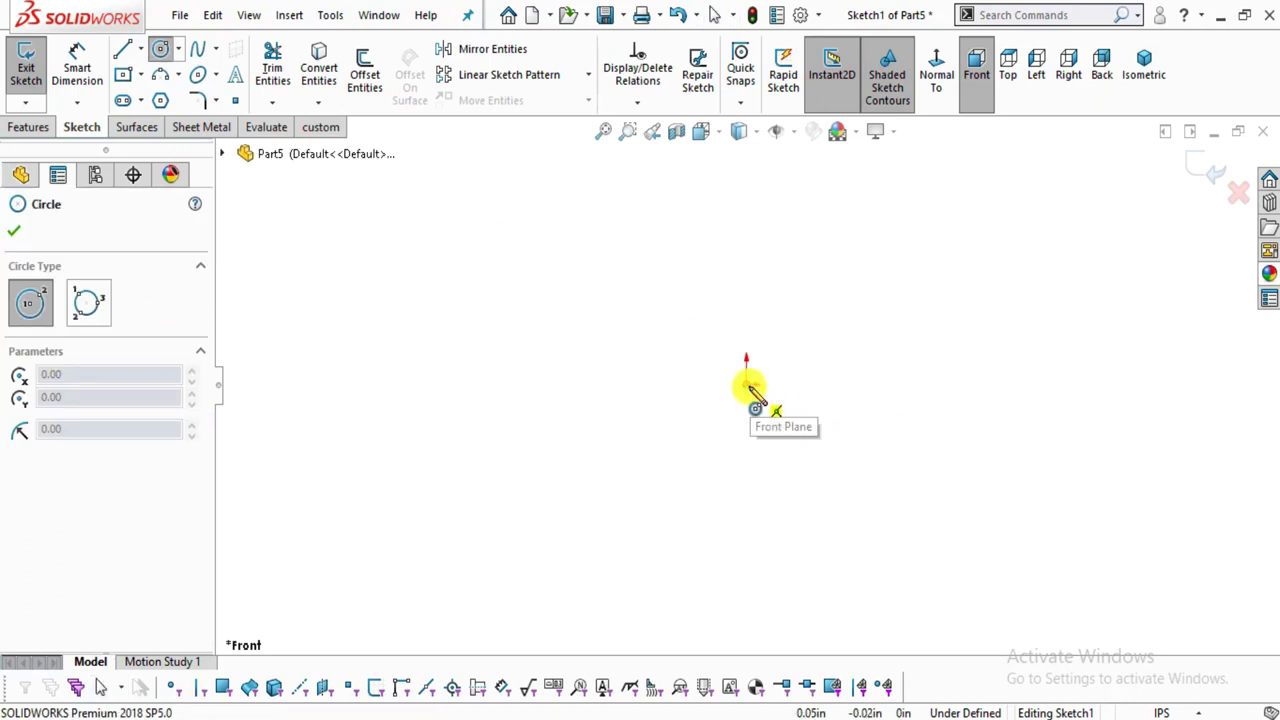
pyautogui.click(746, 385)
pyautogui.click(893, 476)
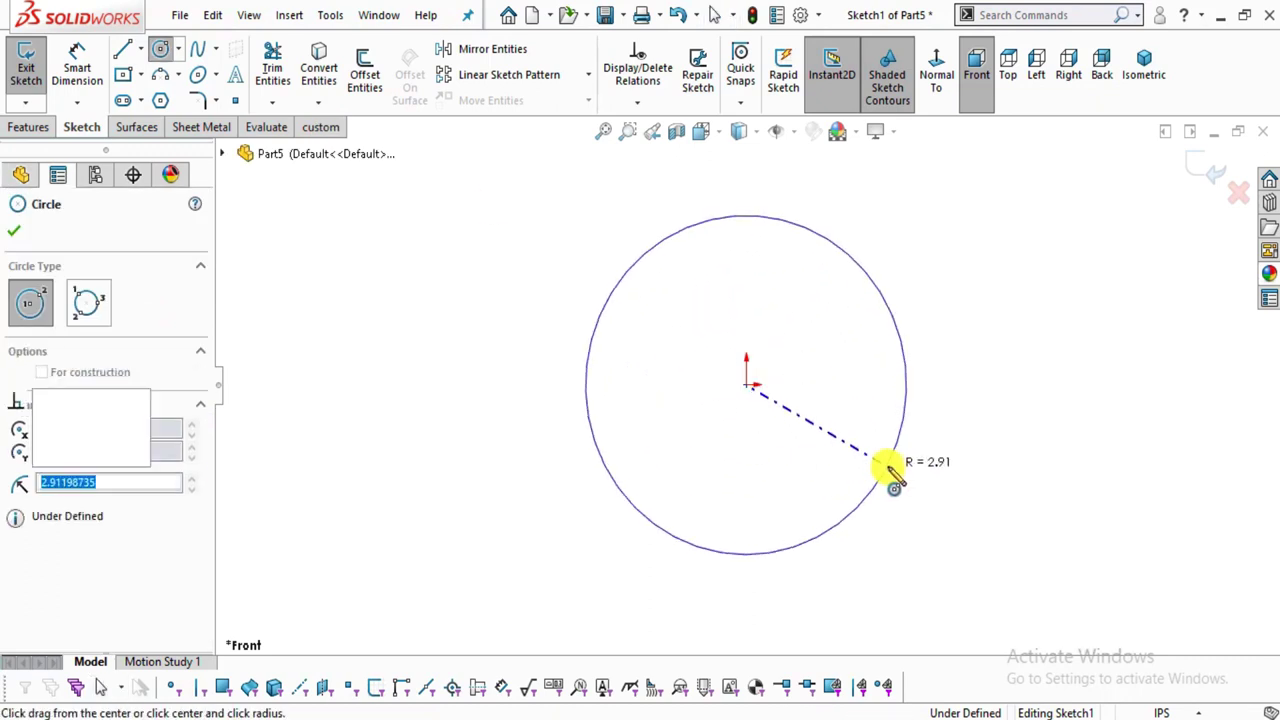
pyautogui.click(12, 233)
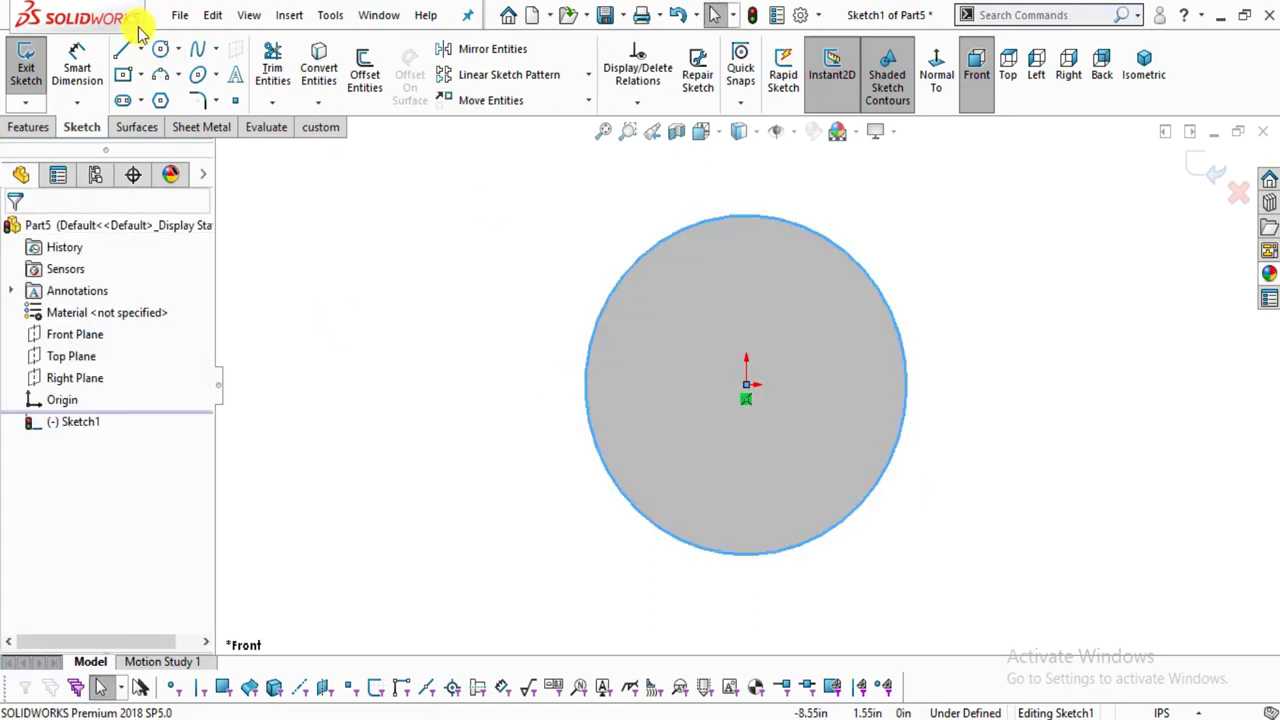
# Dimension the circle's diameter and set it to 1.00 in.
pyautogui.click(62, 62)
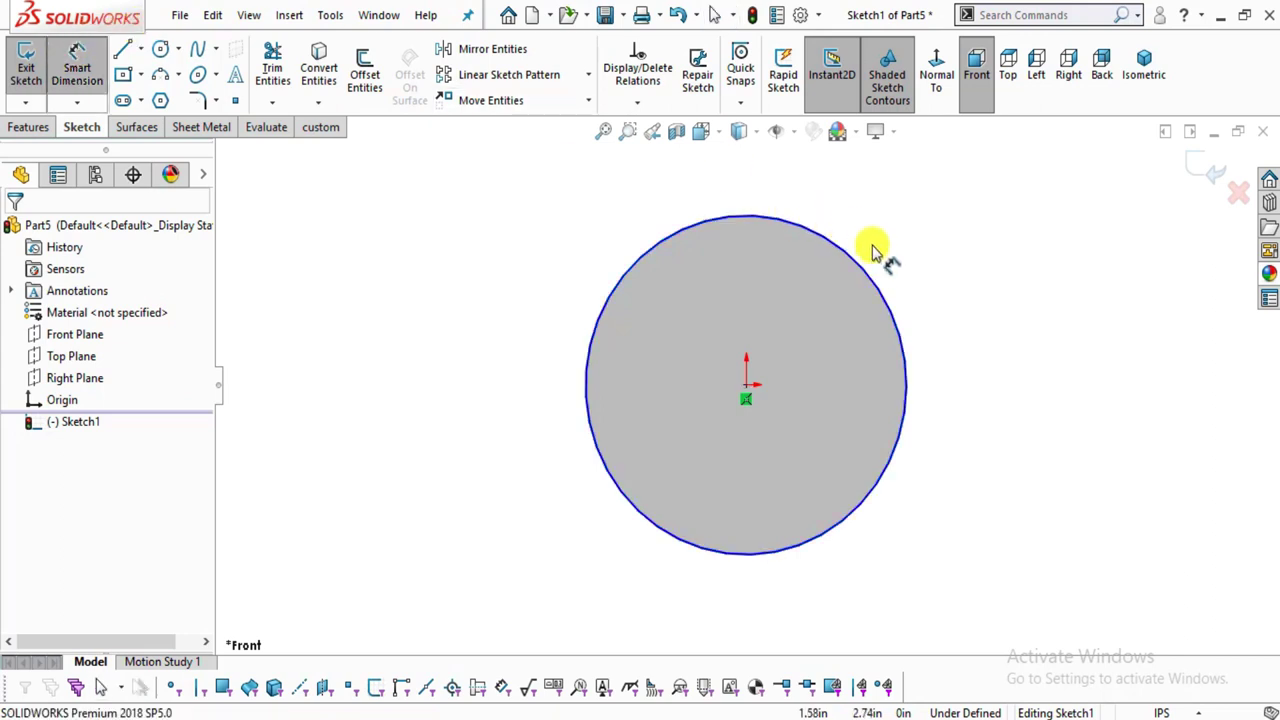
pyautogui.click(897, 273)
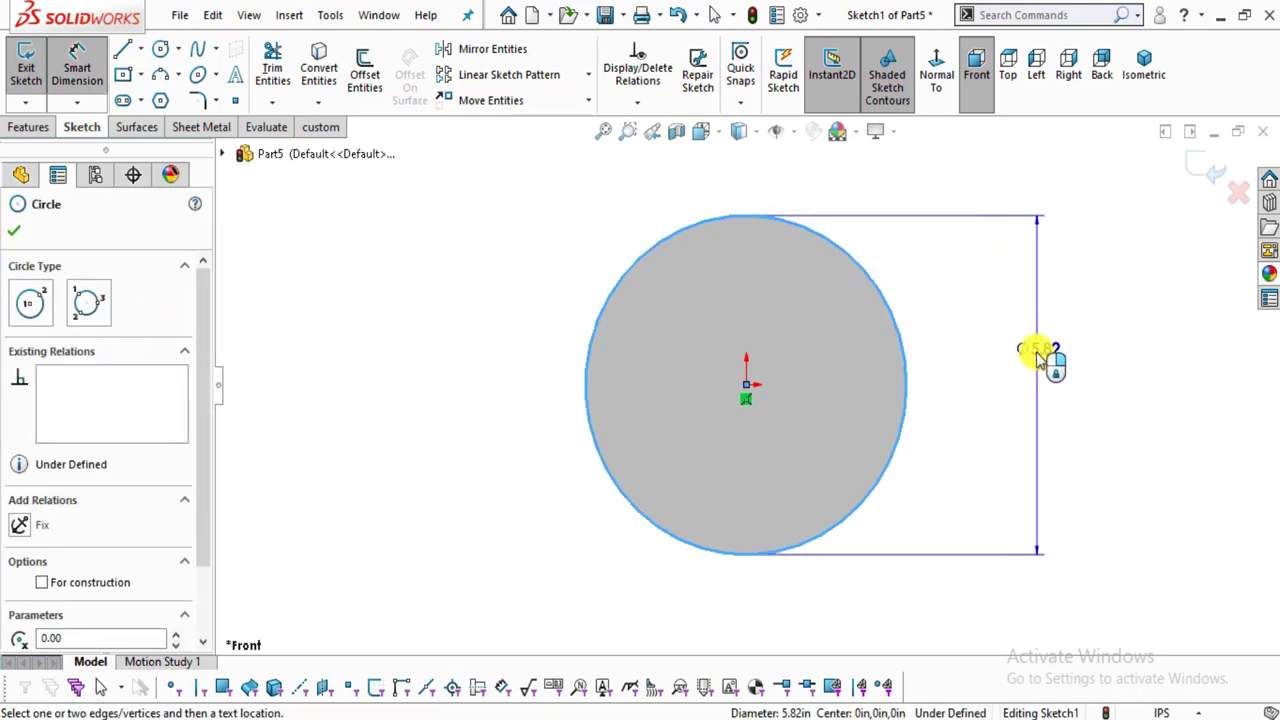
pyautogui.click(1036, 352)
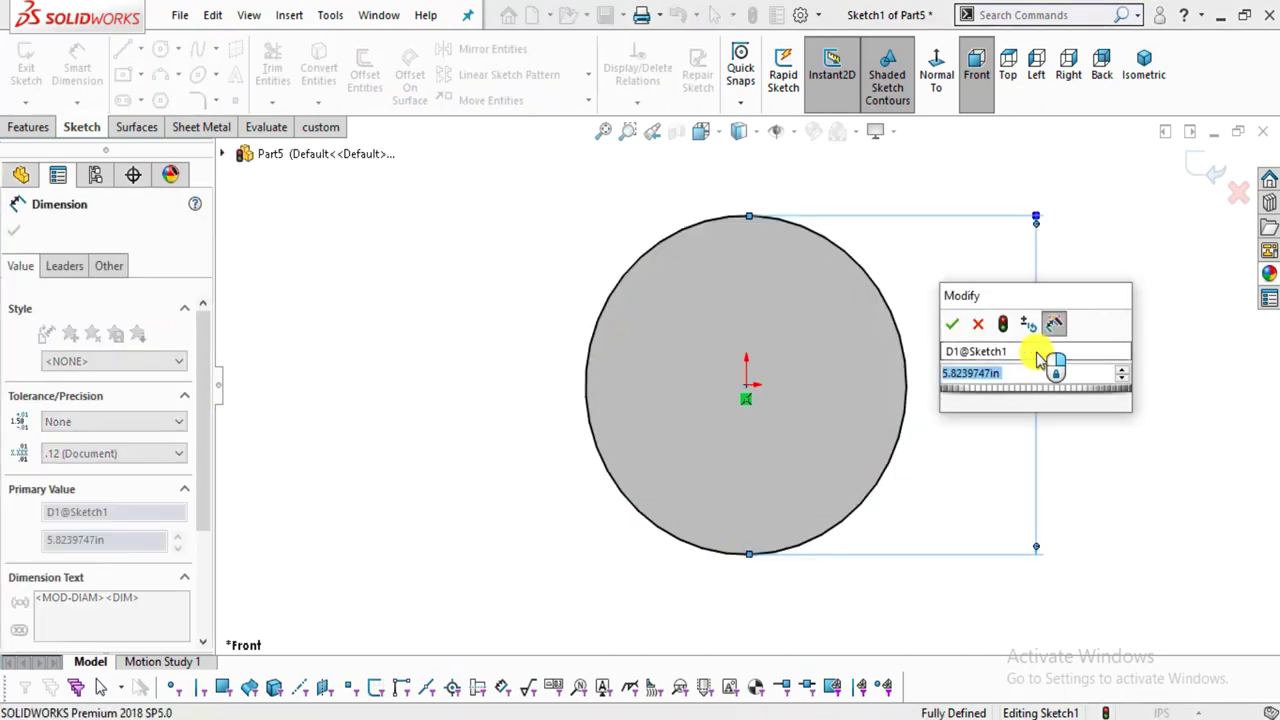
pyautogui.write('1.00in')
pyautogui.click(1040, 358)
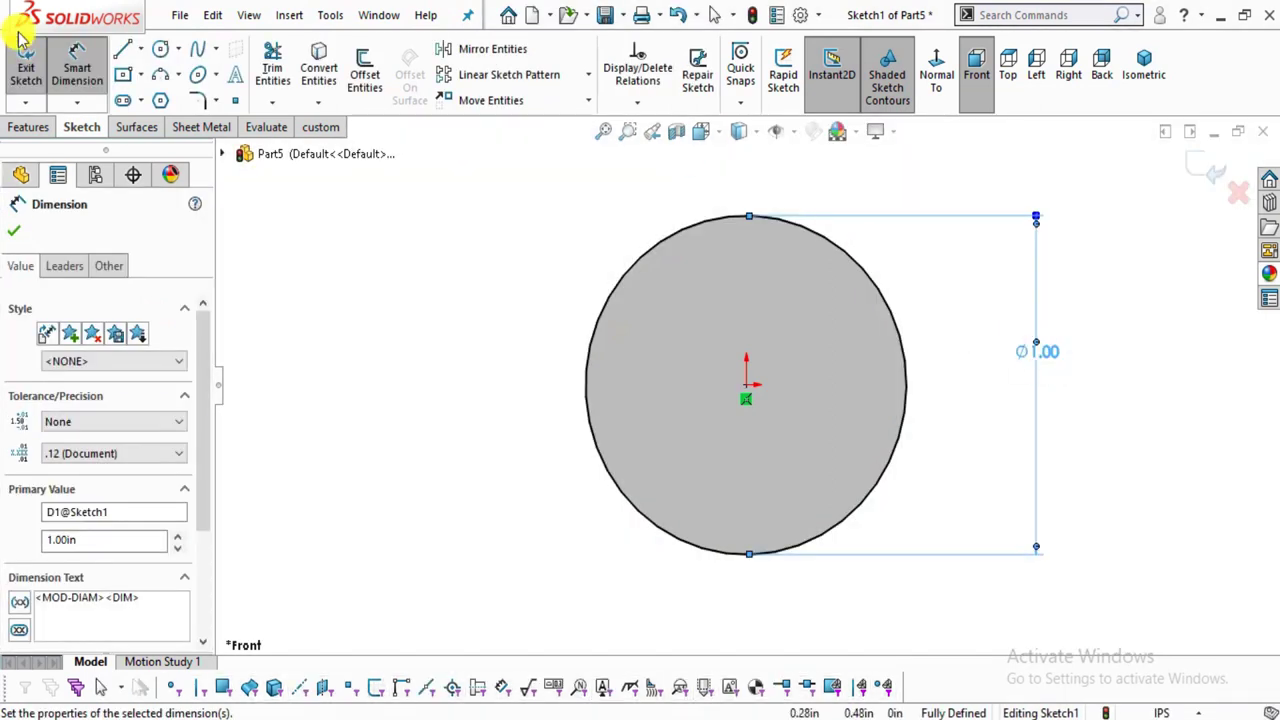
# Extrude the circle as a Mid Plane boss with a depth of 5.00 in, checking the length against the PDF drawing.
pyautogui.click(22, 127)
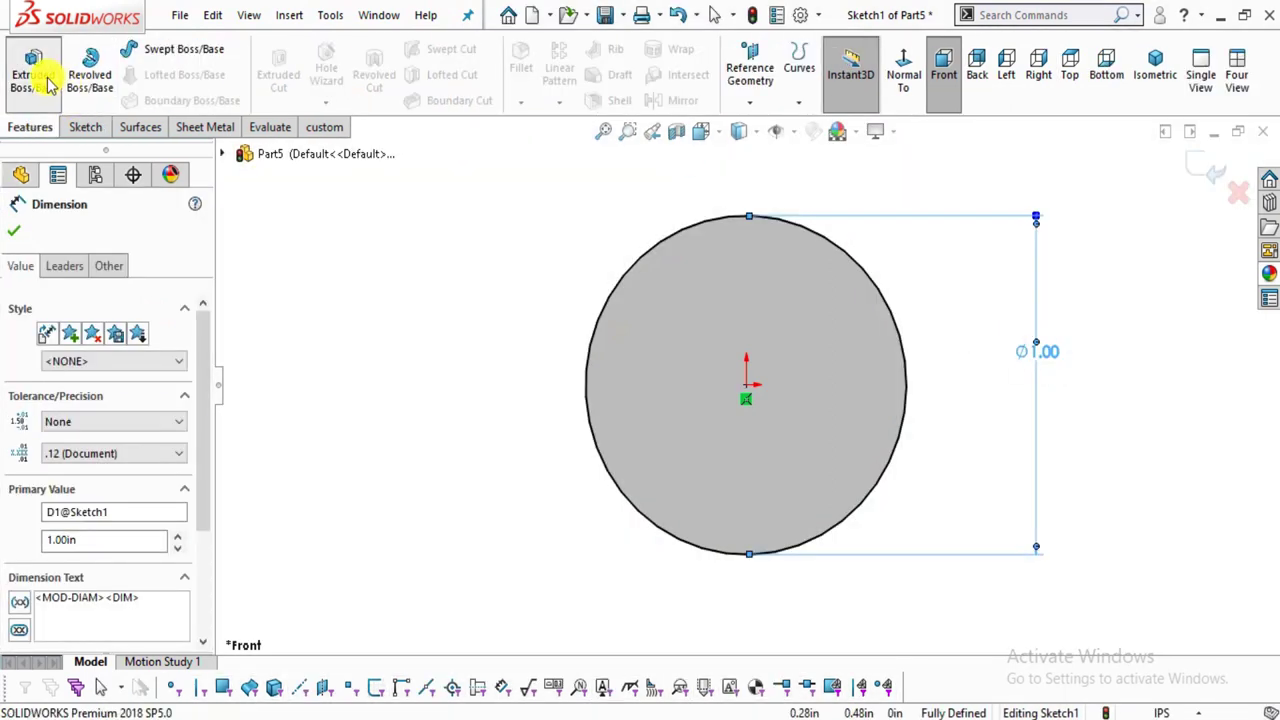
pyautogui.click(47, 85)
pyautogui.click(70, 351)
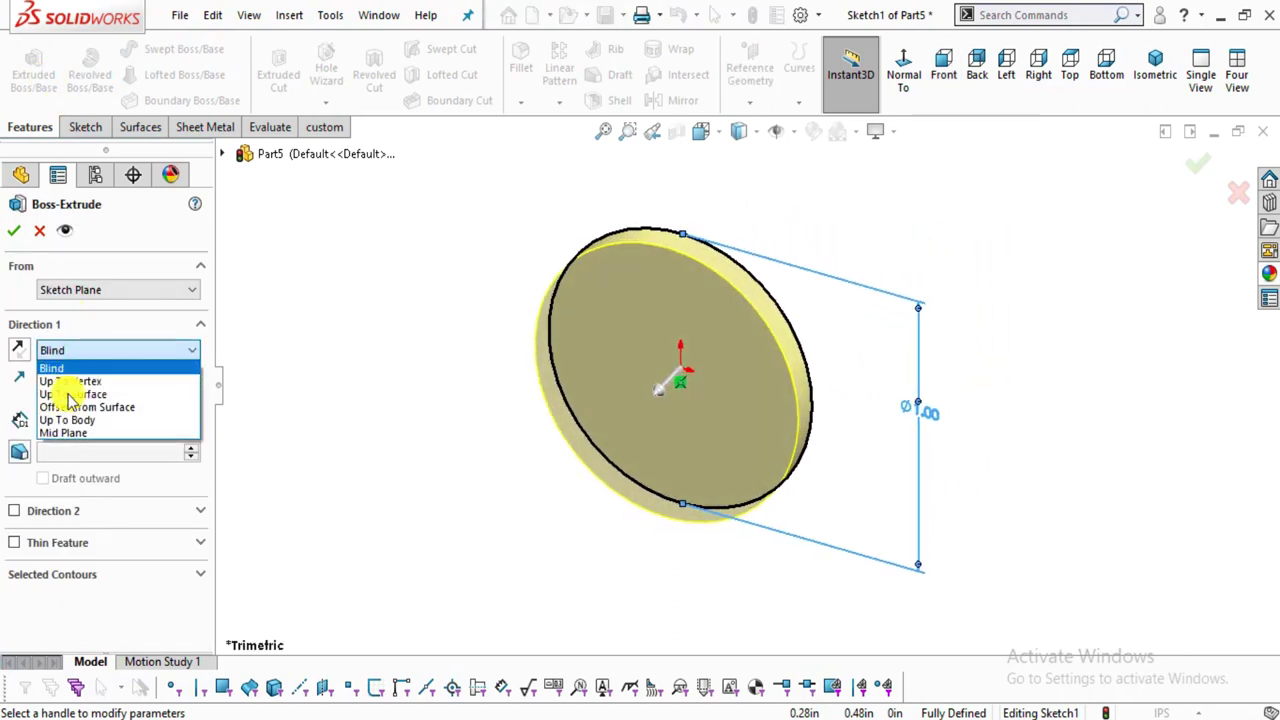
pyautogui.click(70, 433)
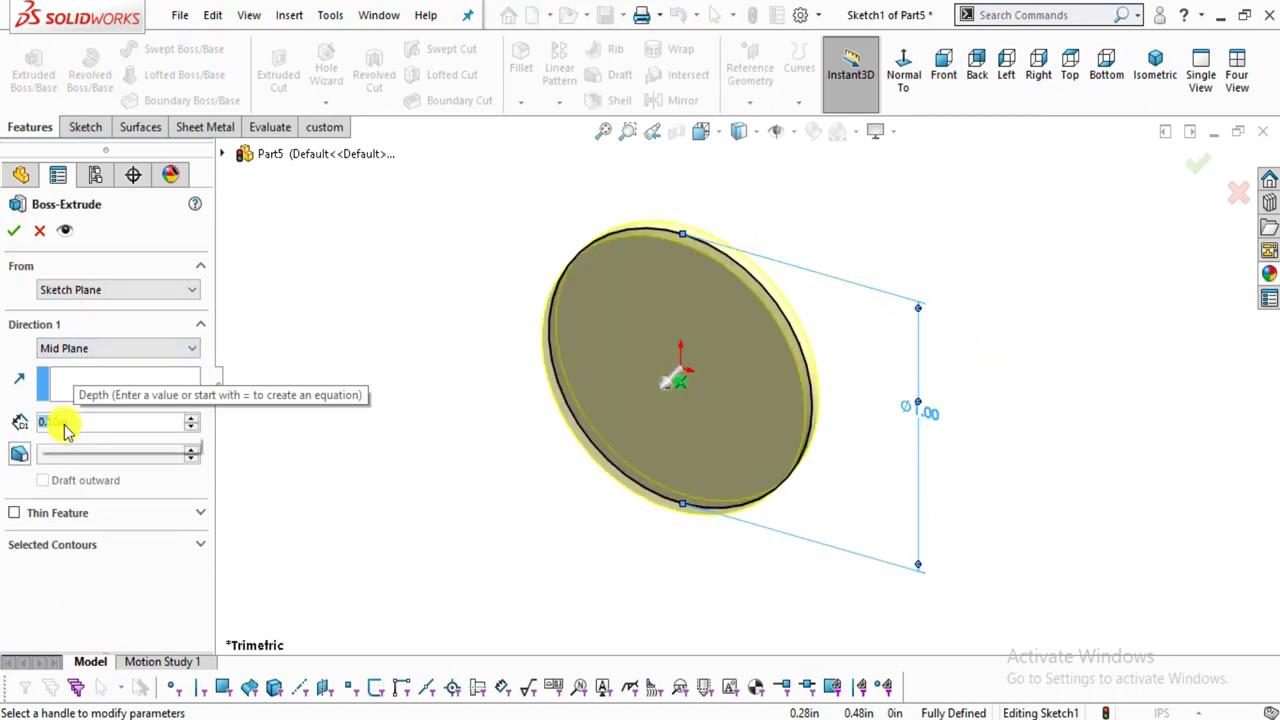
pyautogui.write('5.00in')
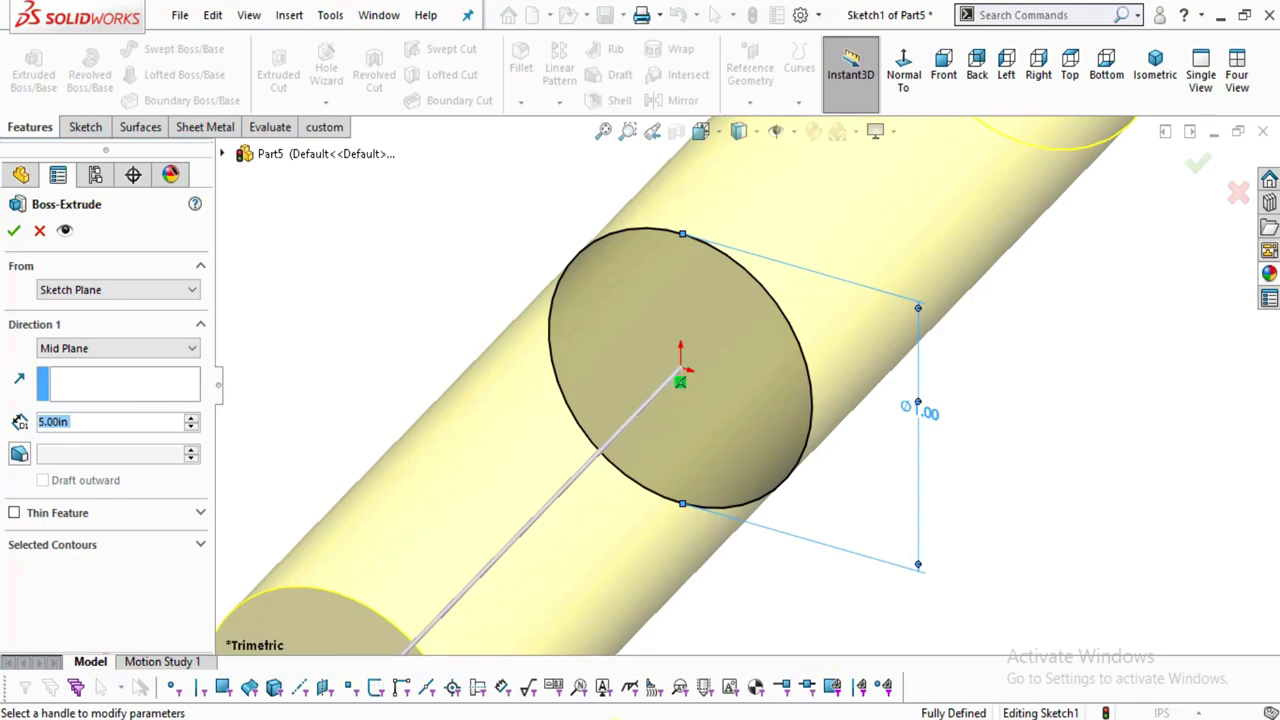
pyautogui.hotkey('alt', 'Tab')
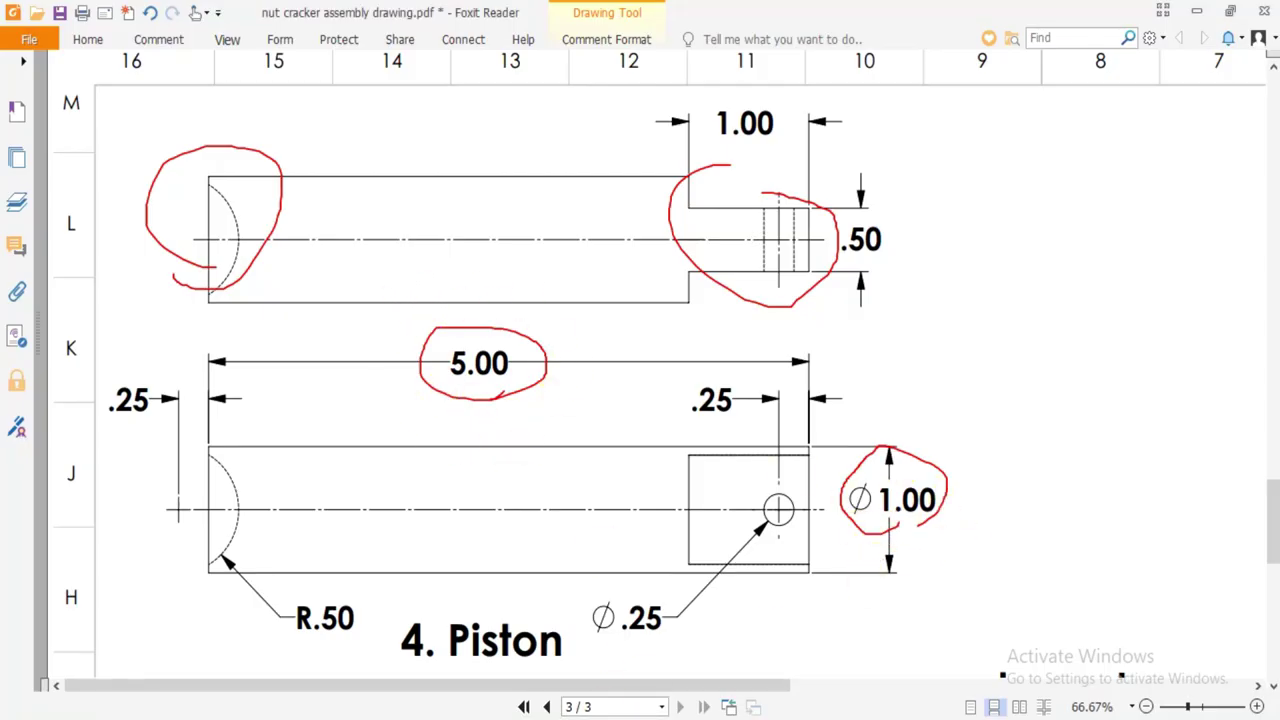
pyautogui.hotkey('alt', 'Tab')
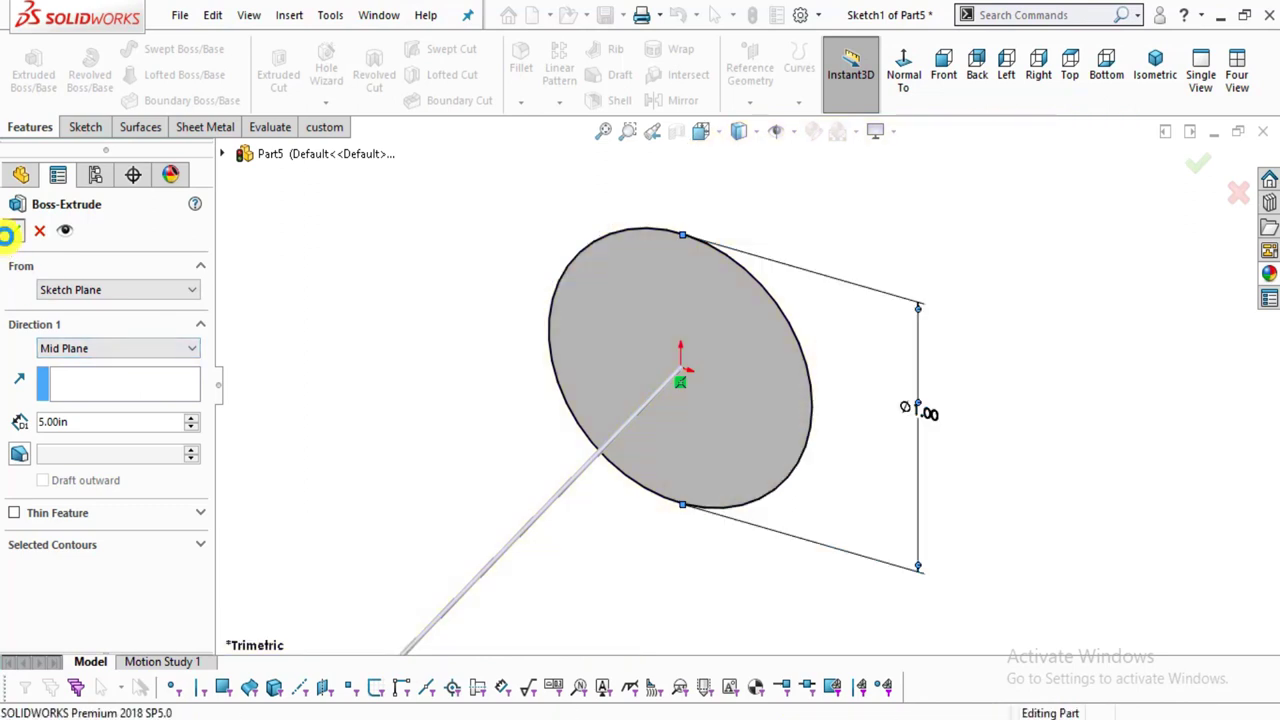
pyautogui.click(13, 231)
pyautogui.press('f')
pyautogui.scroll(-3, 1000, 423)
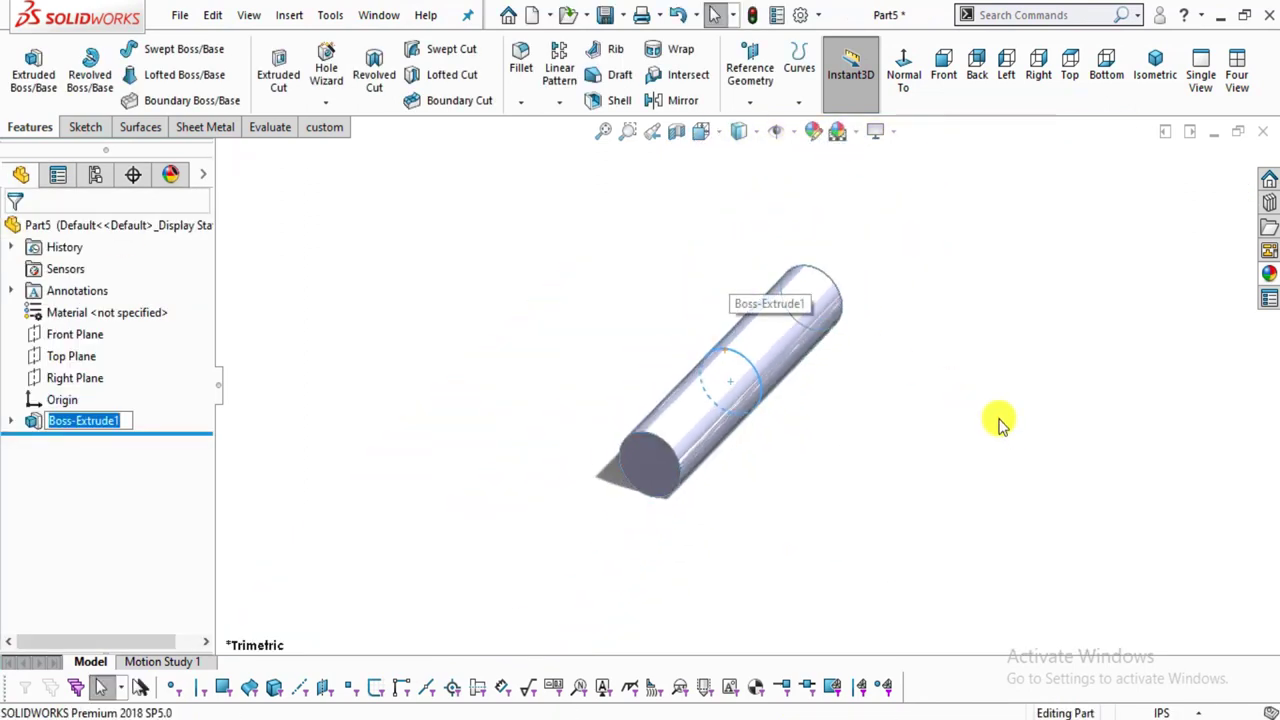
# Start a new sketch on the Right Plane, viewed normal to the plane.
pyautogui.scroll(3, 697, 425)
pyautogui.moveTo(697, 493); pyautogui.dragTo(677, 443, button='middle')
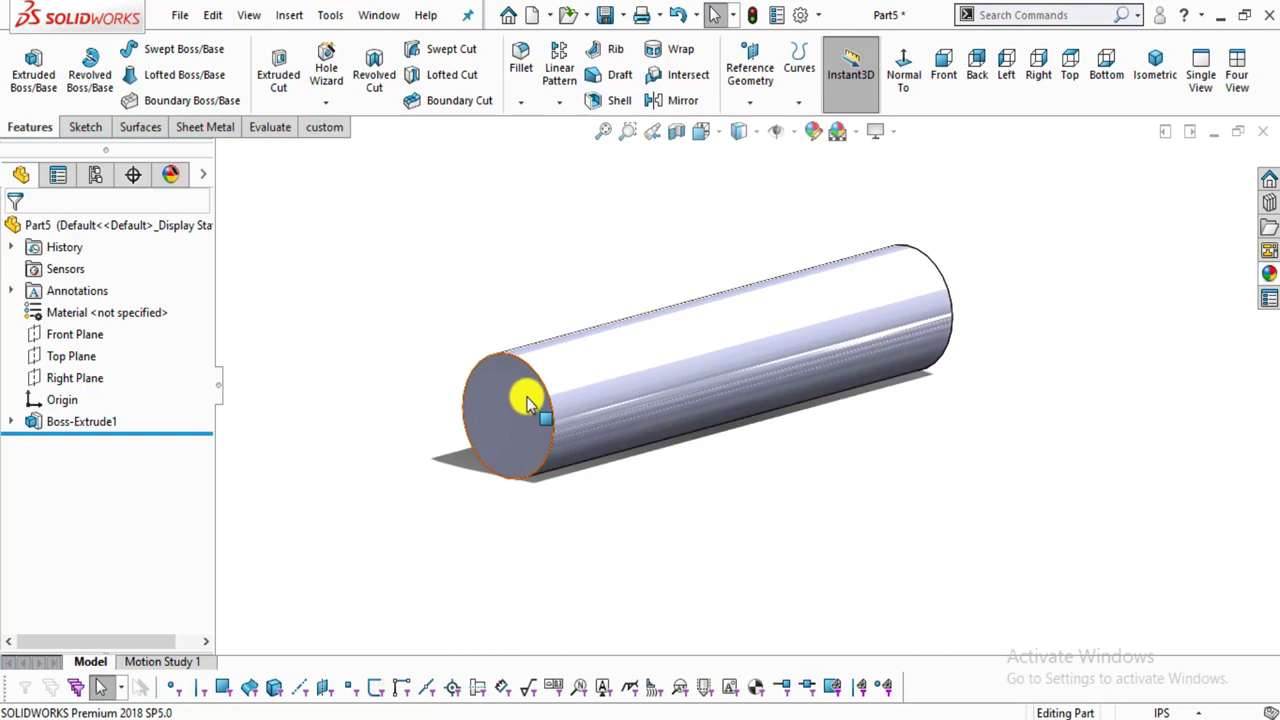
pyautogui.click(72, 377)
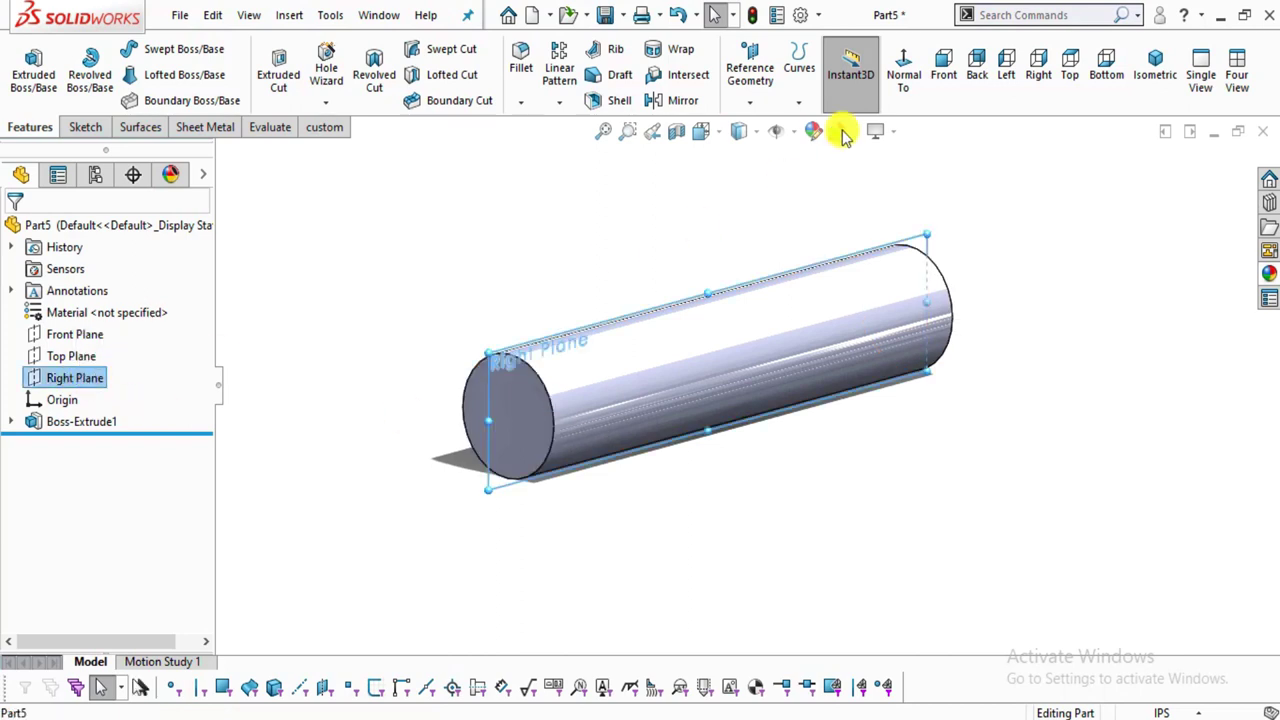
pyautogui.click(906, 74)
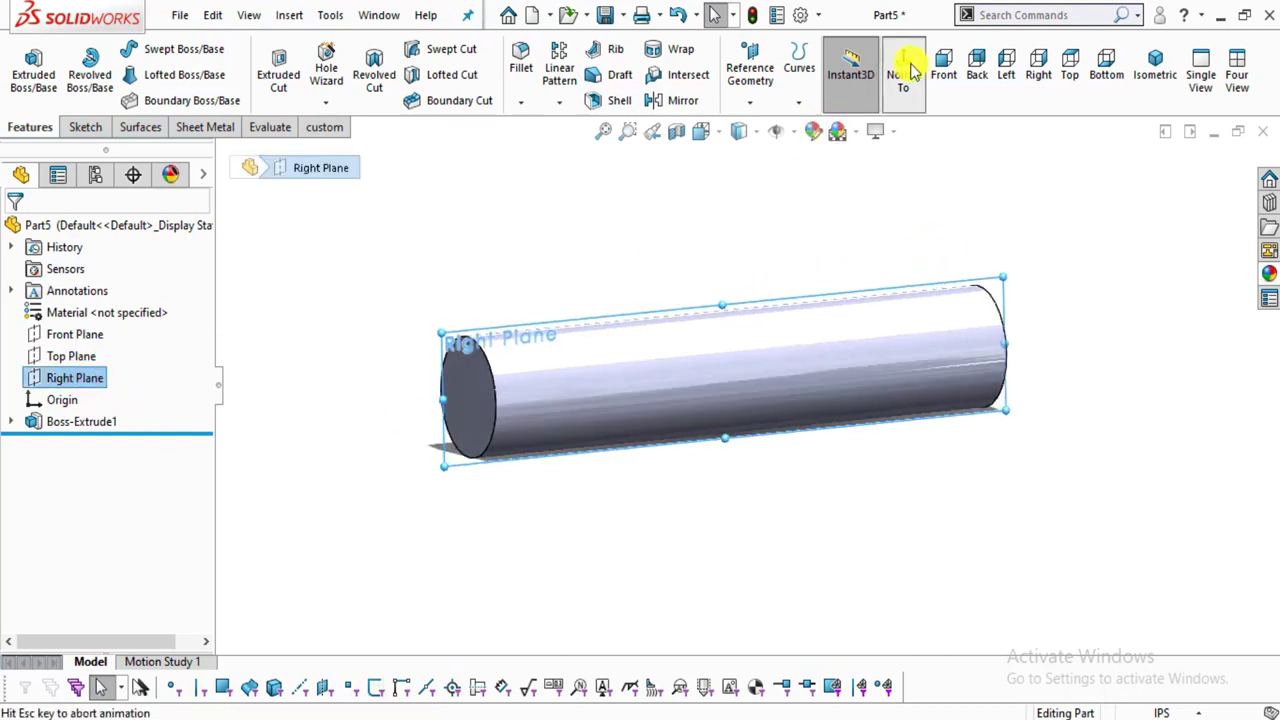
pyautogui.click(80, 128)
pyautogui.click(29, 71)
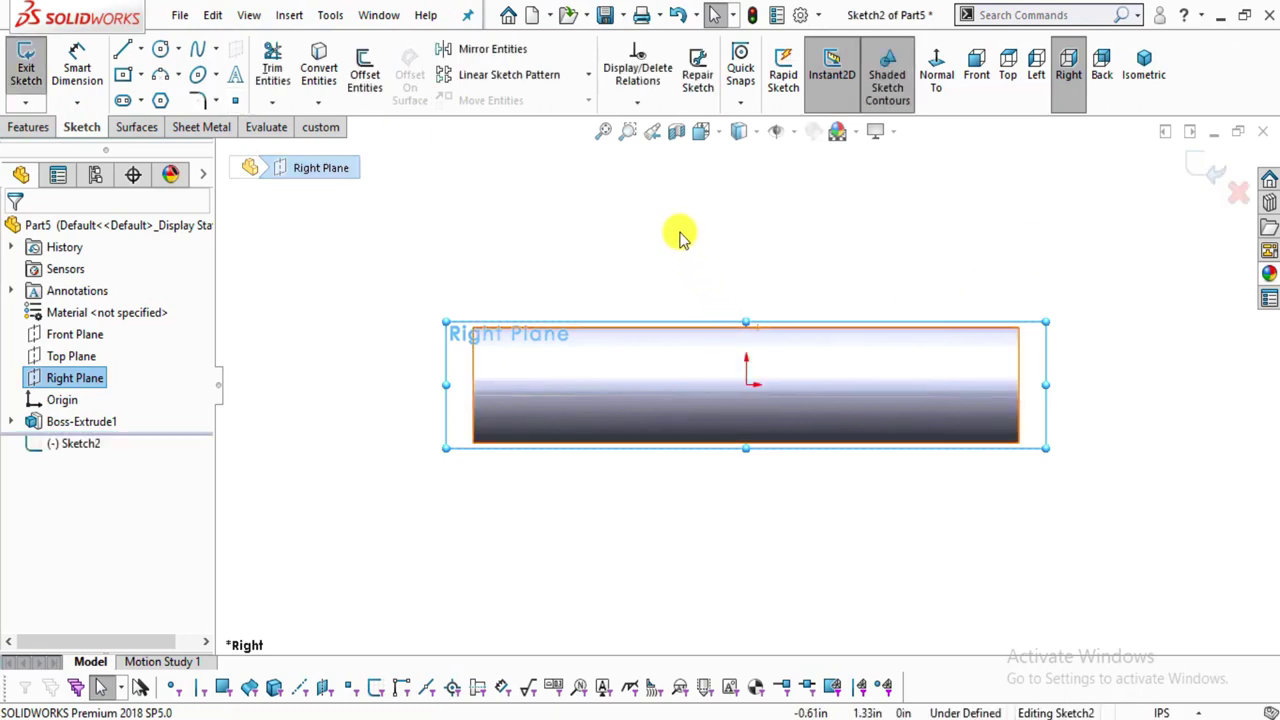
# Sketch a three-point arc of about 0.37 in radius bulging into the cylinder's left end, with its centre outside the end face.
pyautogui.scroll(-2, 680, 237)
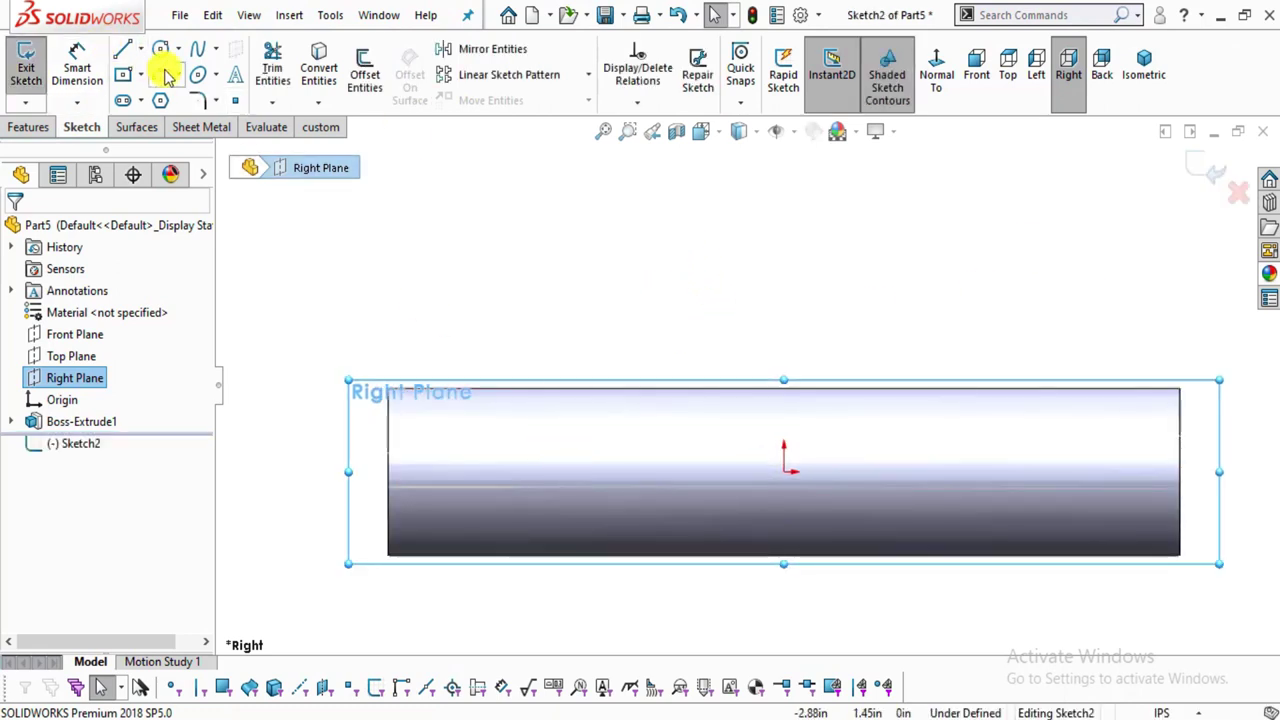
pyautogui.scroll(-2, 430, 470)
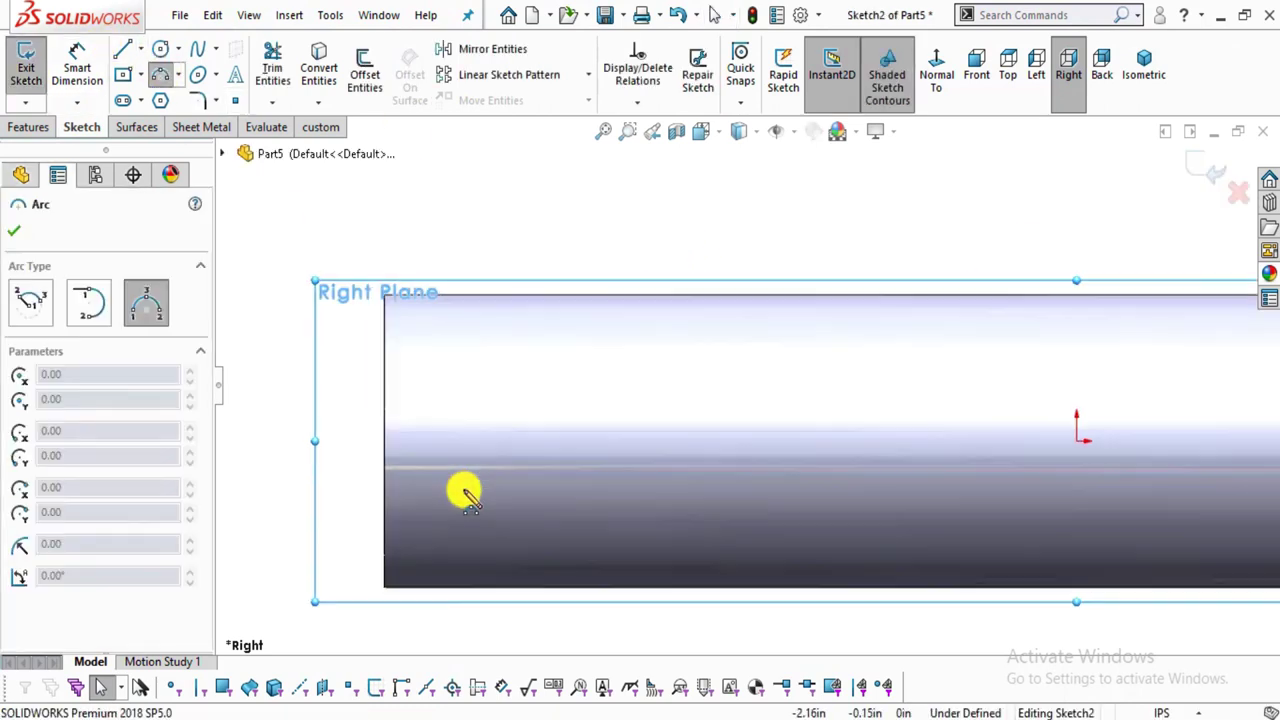
pyautogui.click(348, 323)
pyautogui.click(339, 540)
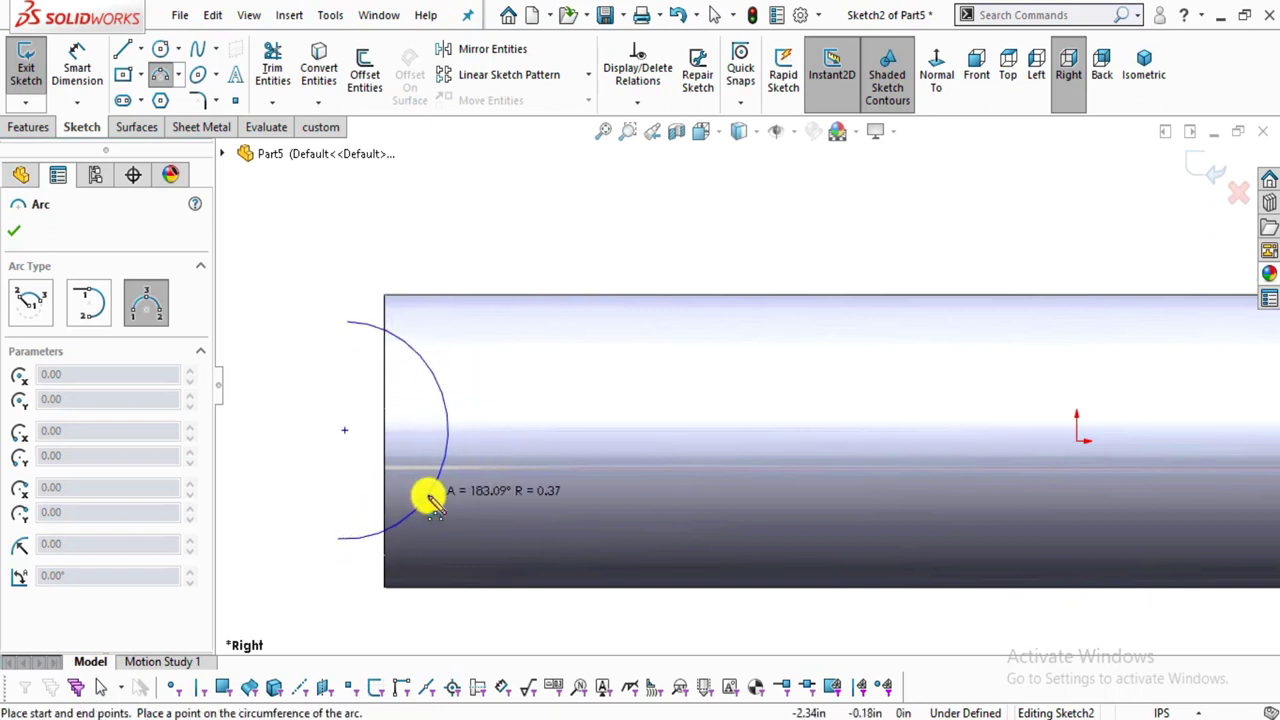
pyautogui.click(431, 498)
pyautogui.press('Escape')
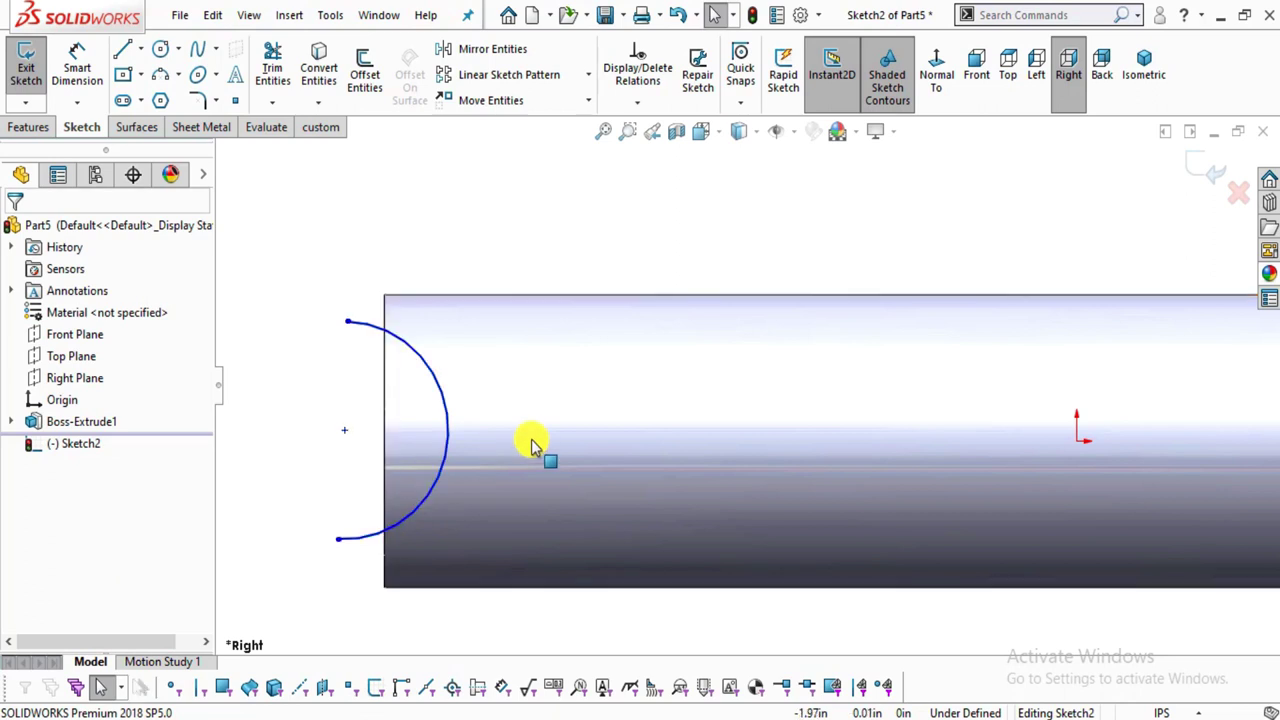
# Dimension the vertical distance from the arc's centre to the cylinder's upper edge and set it to 0.50 in.
pyautogui.click(82, 82)
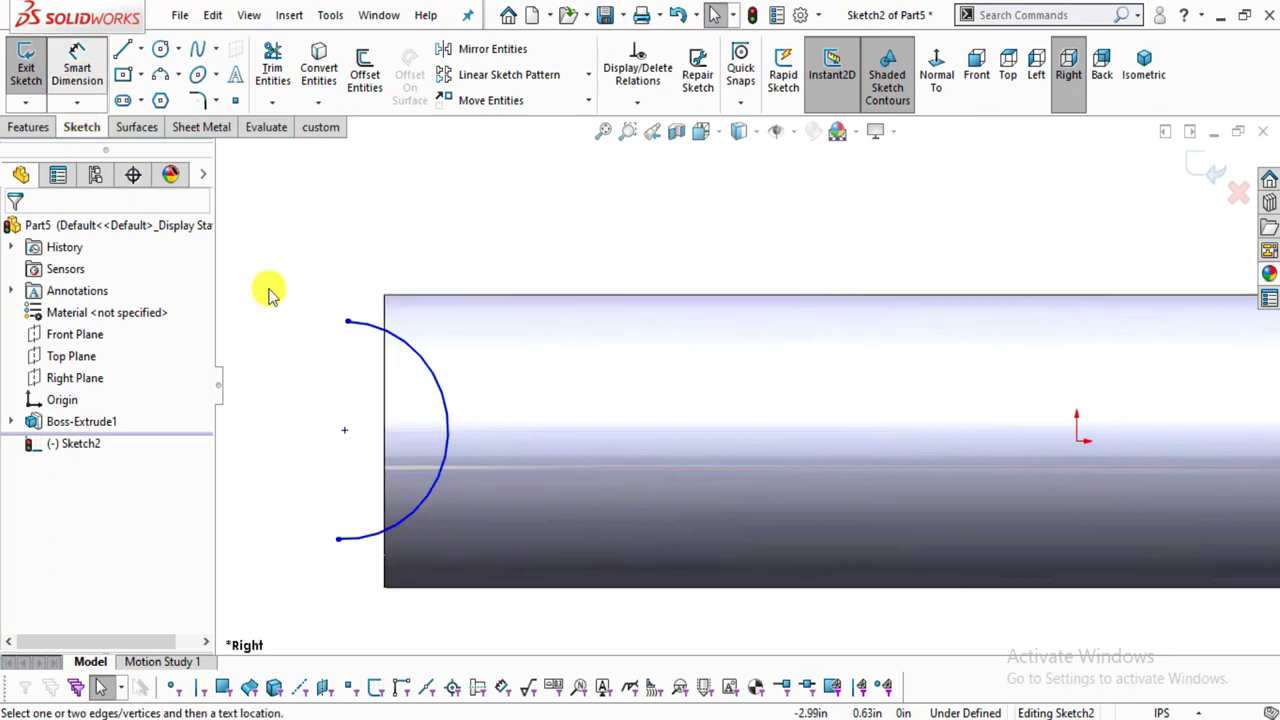
pyautogui.click(345, 431)
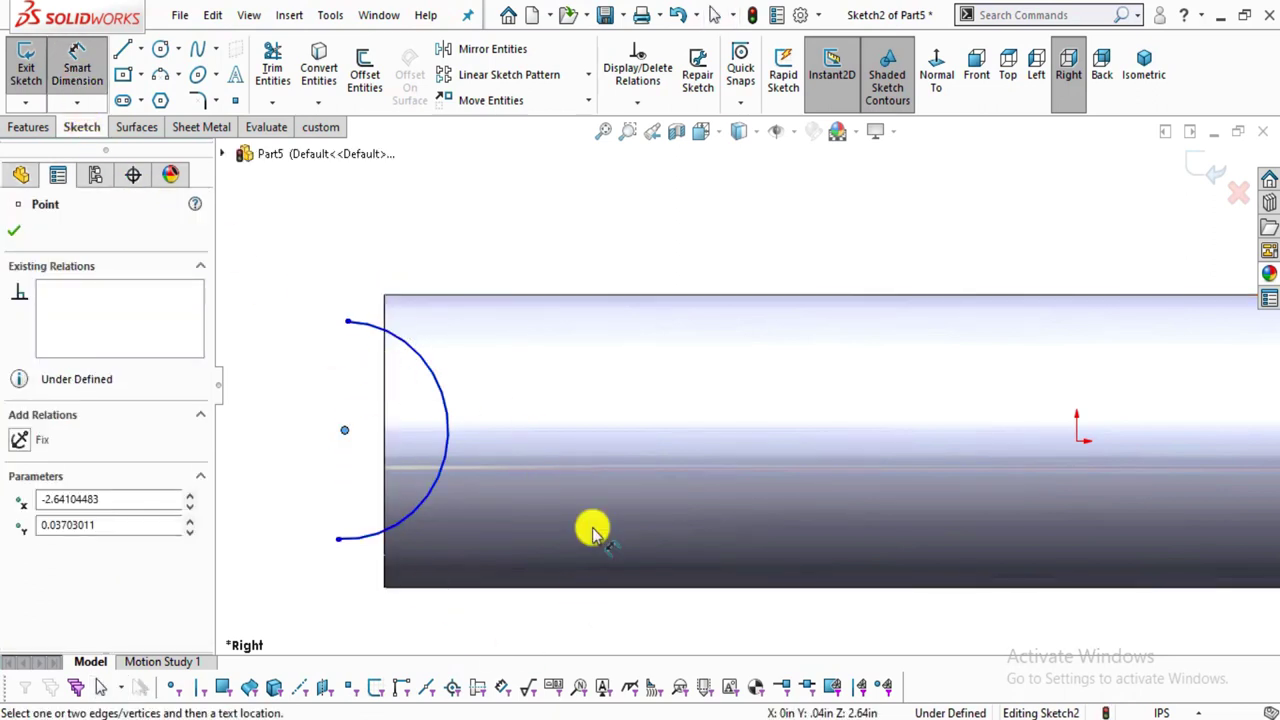
pyautogui.click(408, 300)
pyautogui.click(263, 360)
pyautogui.write('0.')
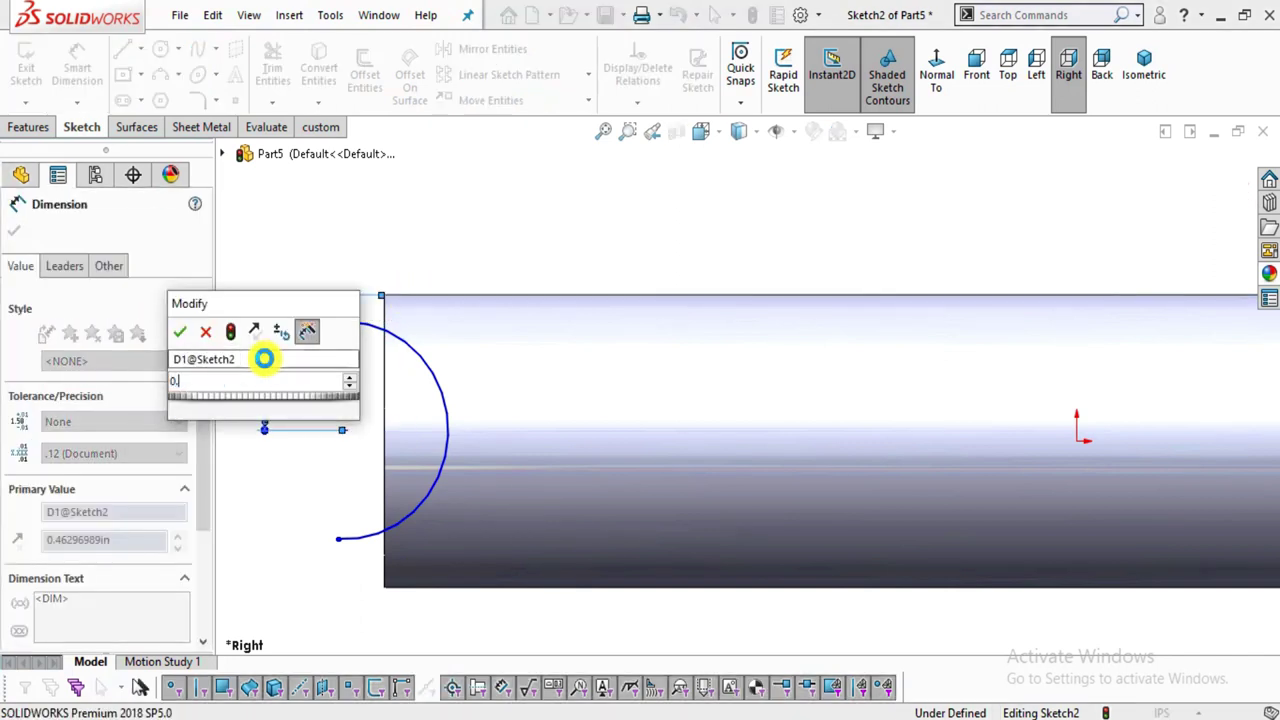
pyautogui.write('5')
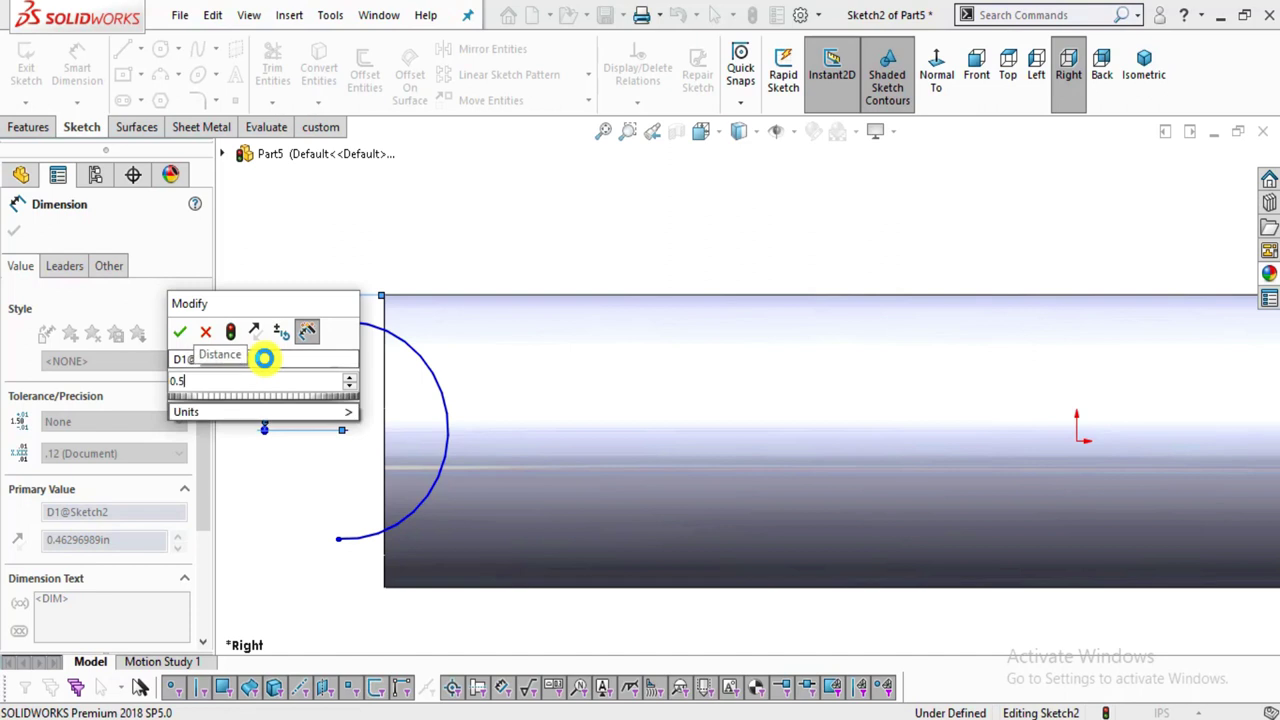
pyautogui.press('Return')
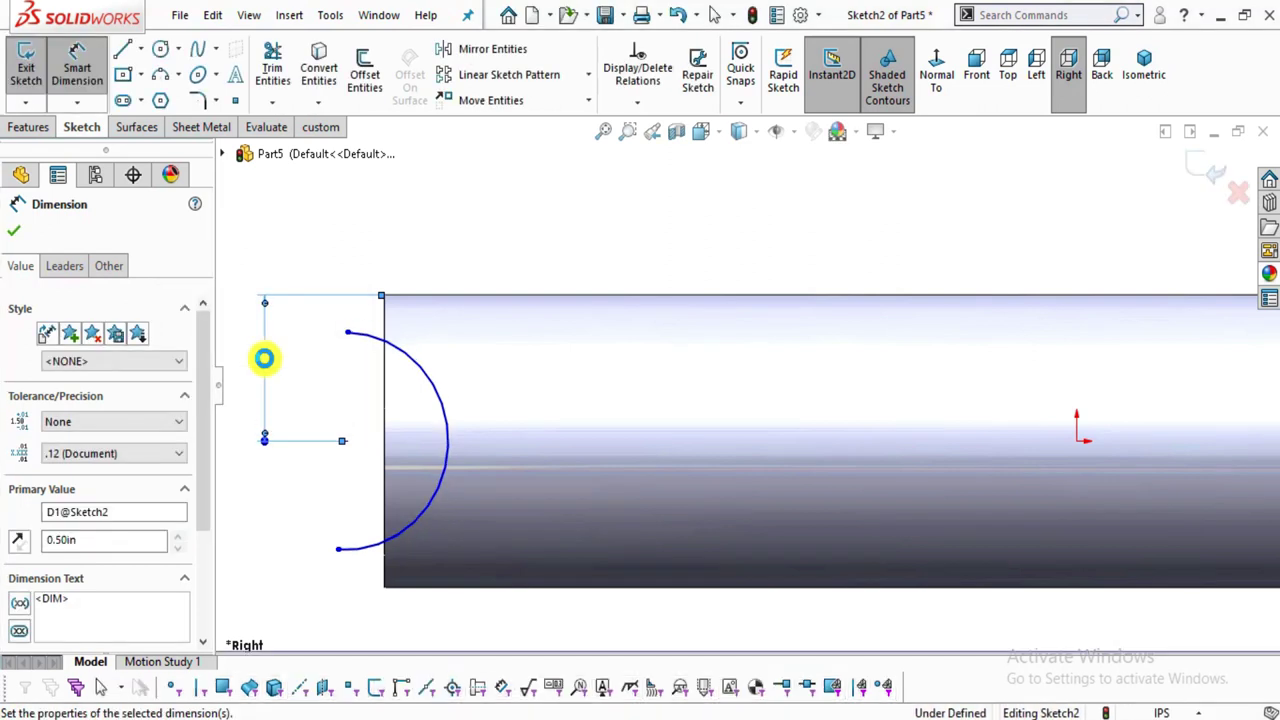
pyautogui.click(434, 229)
# Switch to the PDF in Foxit Reader and circle the .25 offset of the arc's centre from the piston's end.
pyautogui.hotkey('alt', 'Tab')
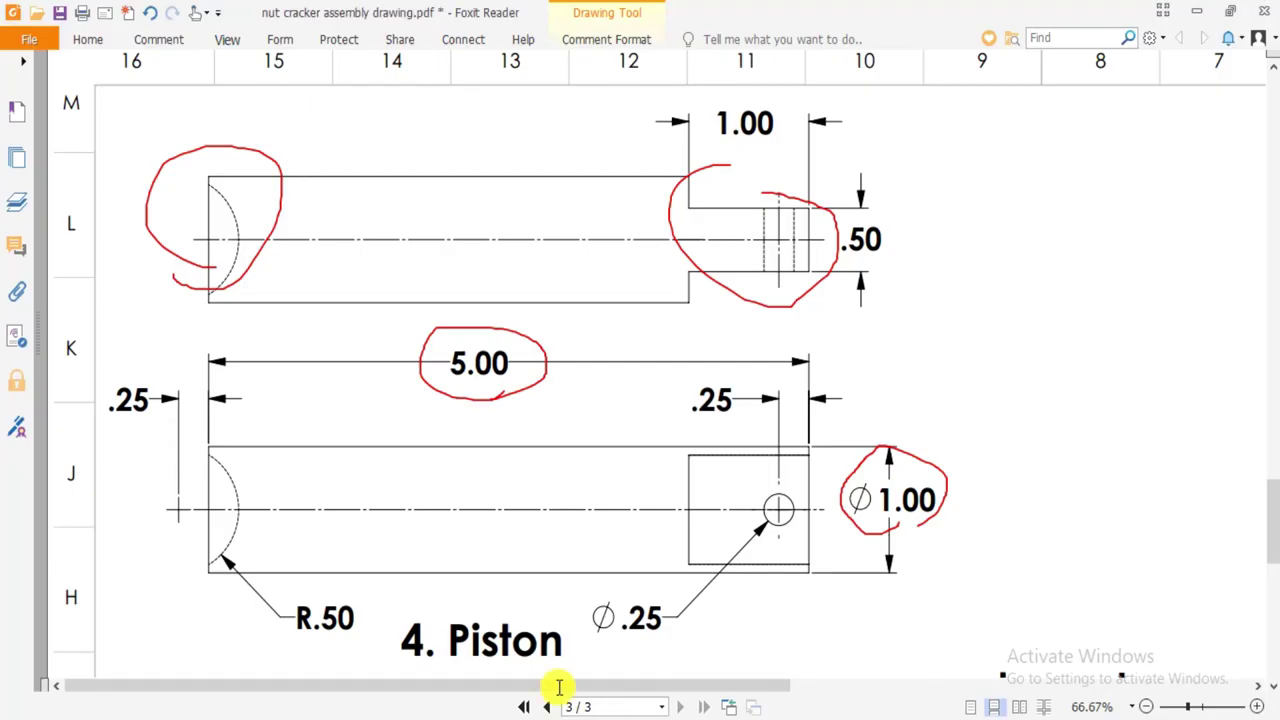
pyautogui.moveTo(104, 436); pyautogui.dragTo(106, 433)
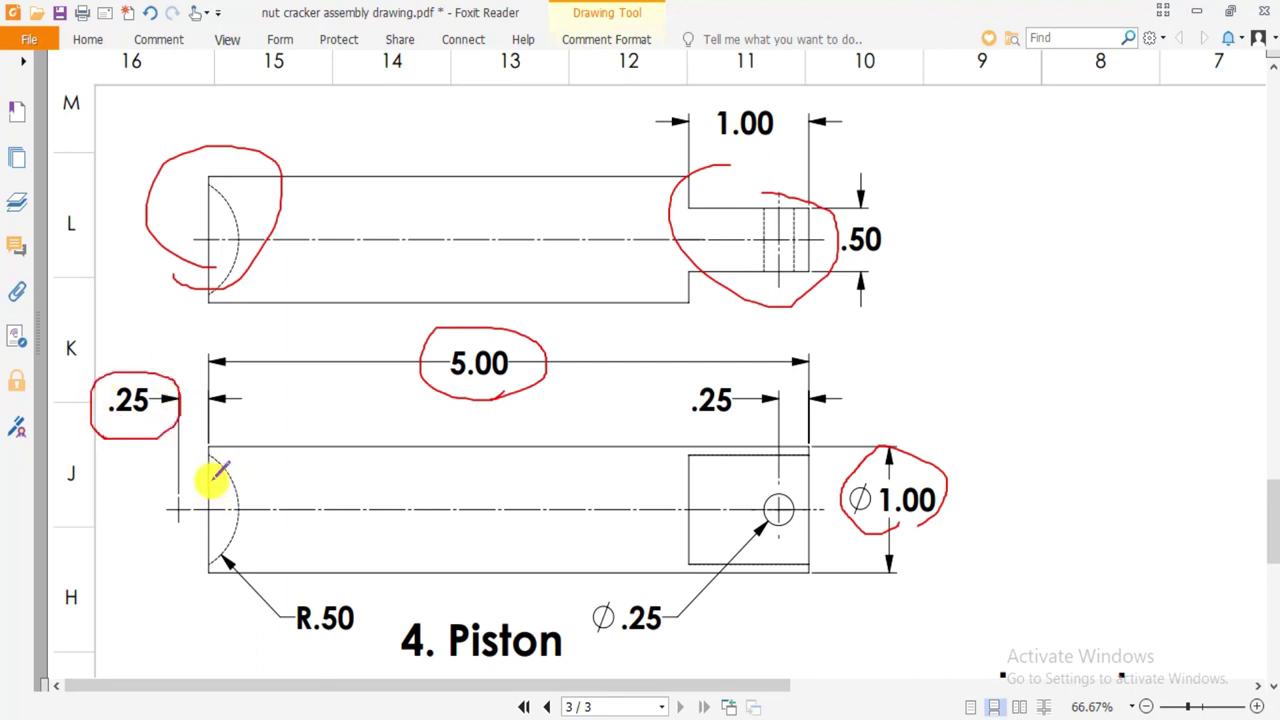
# Mark the piston's end edge in the PDF, return to SOLIDWORKS, and dimension the arc centre 0.25 in horizontally from the cylinder's end edge.
pyautogui.moveTo(212, 553); pyautogui.dragTo(211, 561)
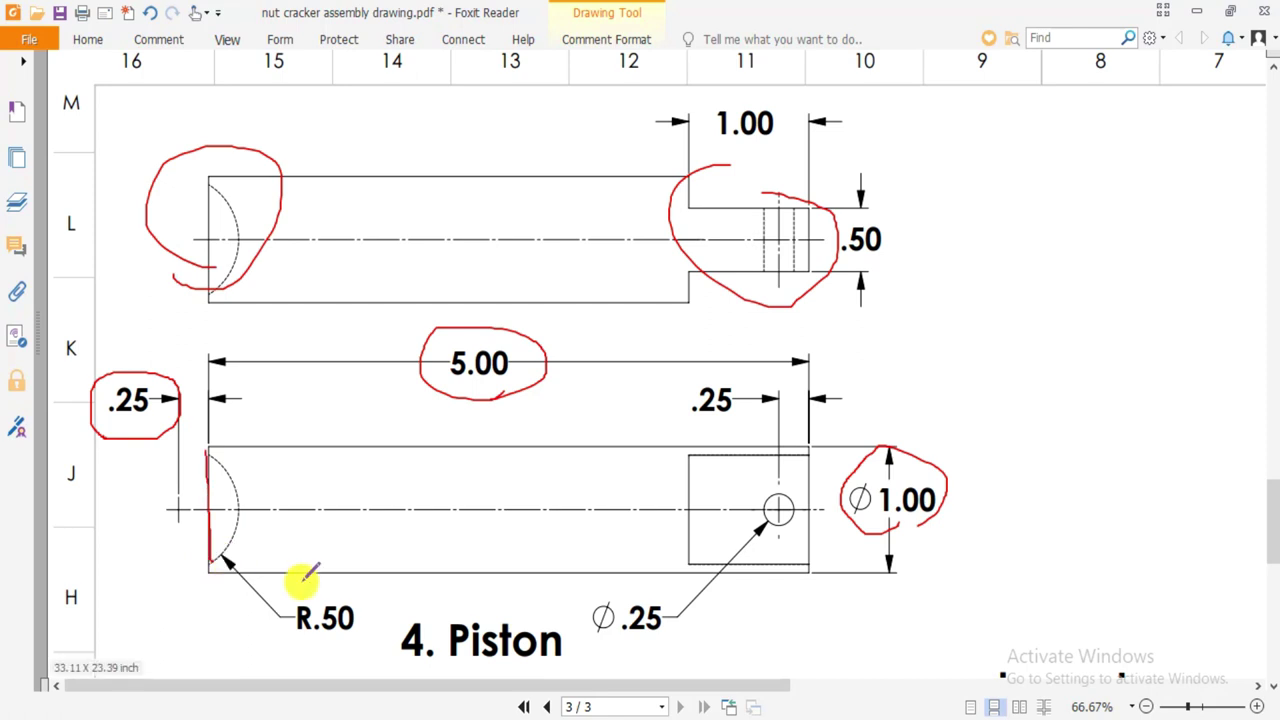
pyautogui.hotkey('alt', 'Tab')
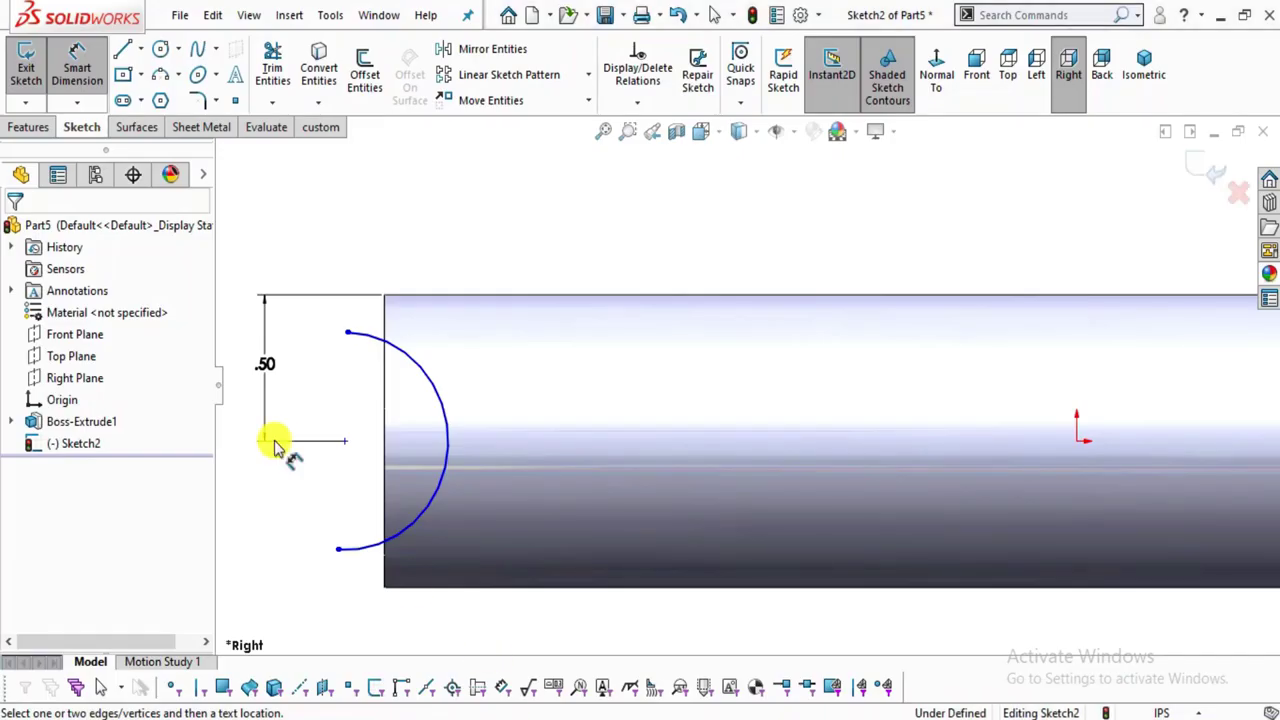
pyautogui.click(347, 442)
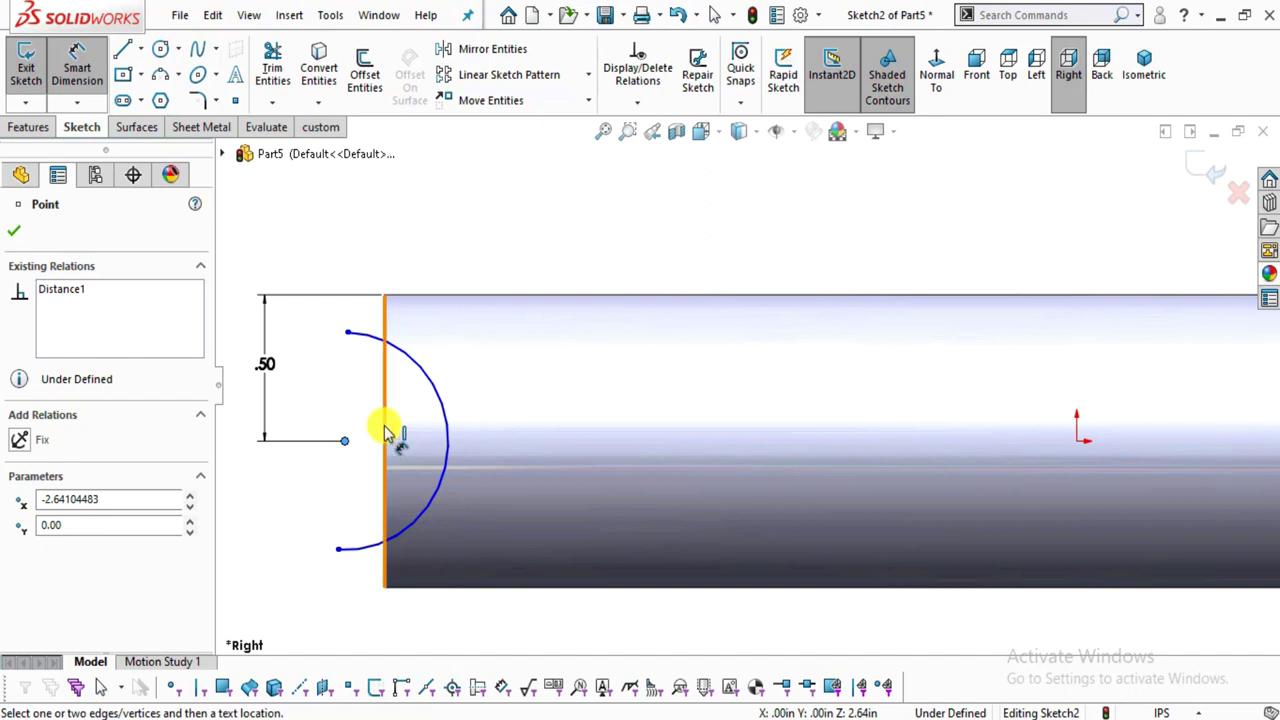
pyautogui.click(386, 432)
pyautogui.click(357, 234)
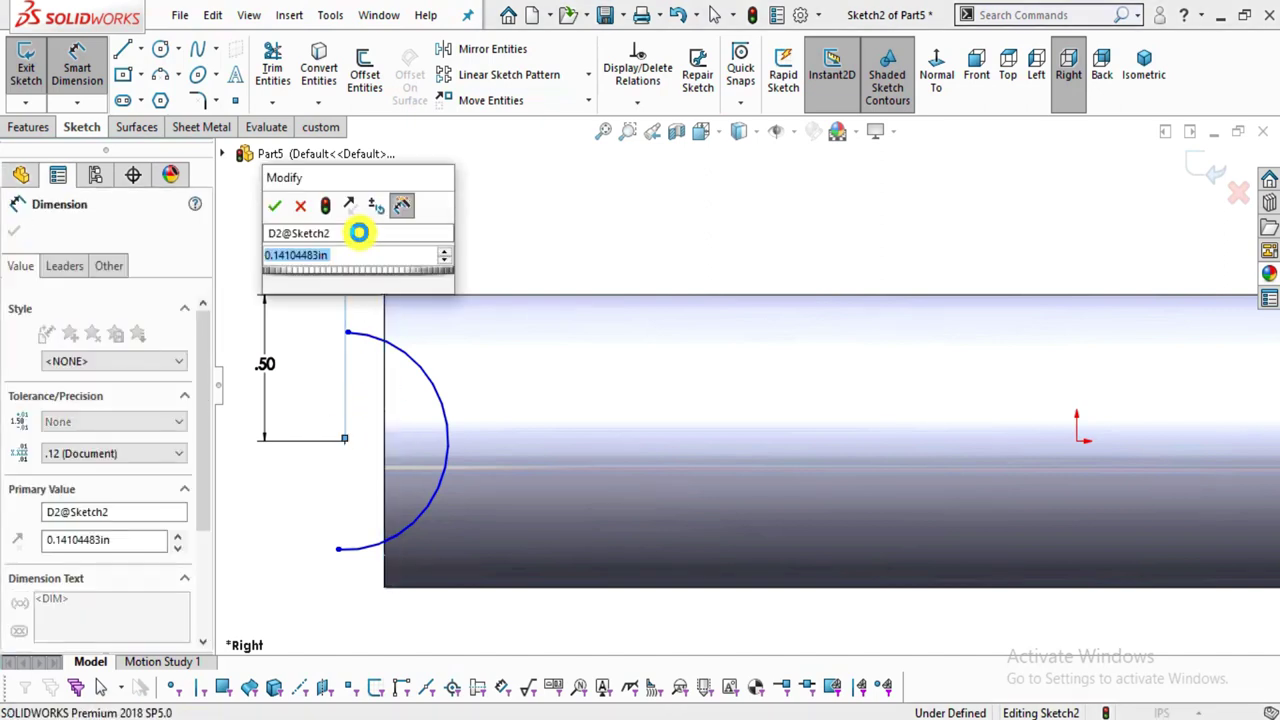
pyautogui.write('0.25')
pyautogui.press('Return')
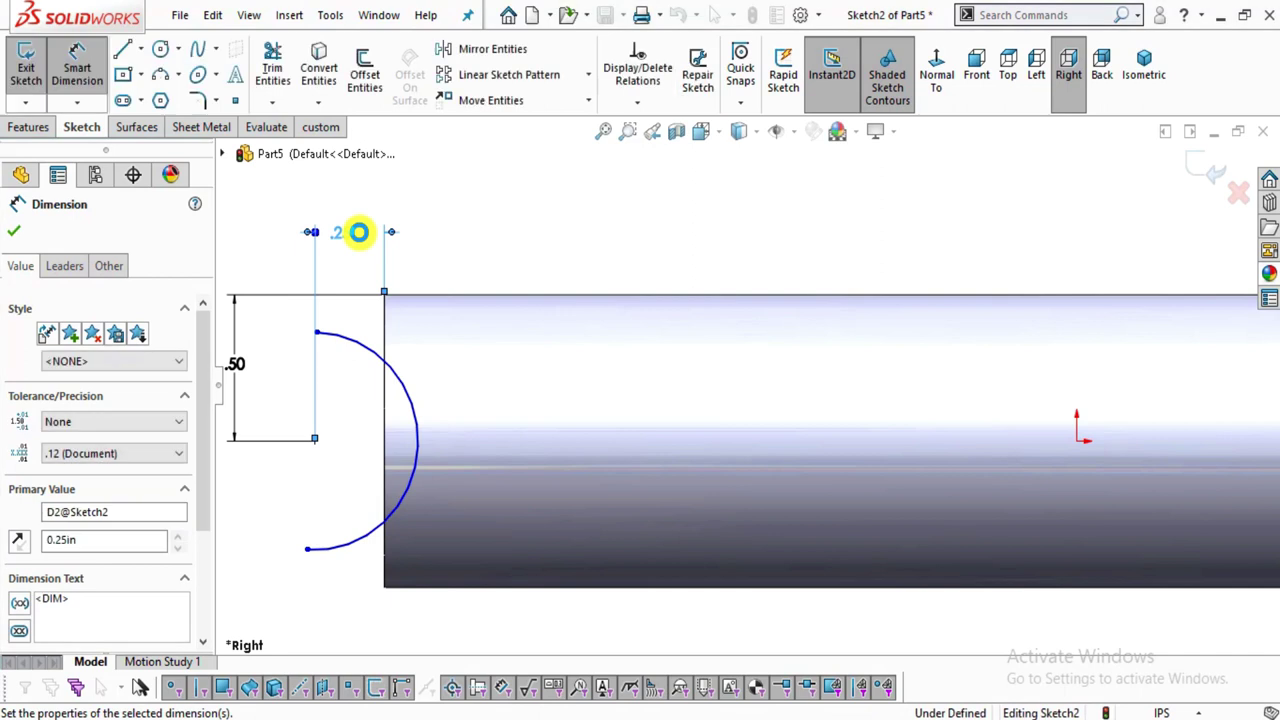
# Dimension the arc's radius and set it to 0.50 in.
pyautogui.click(414, 402)
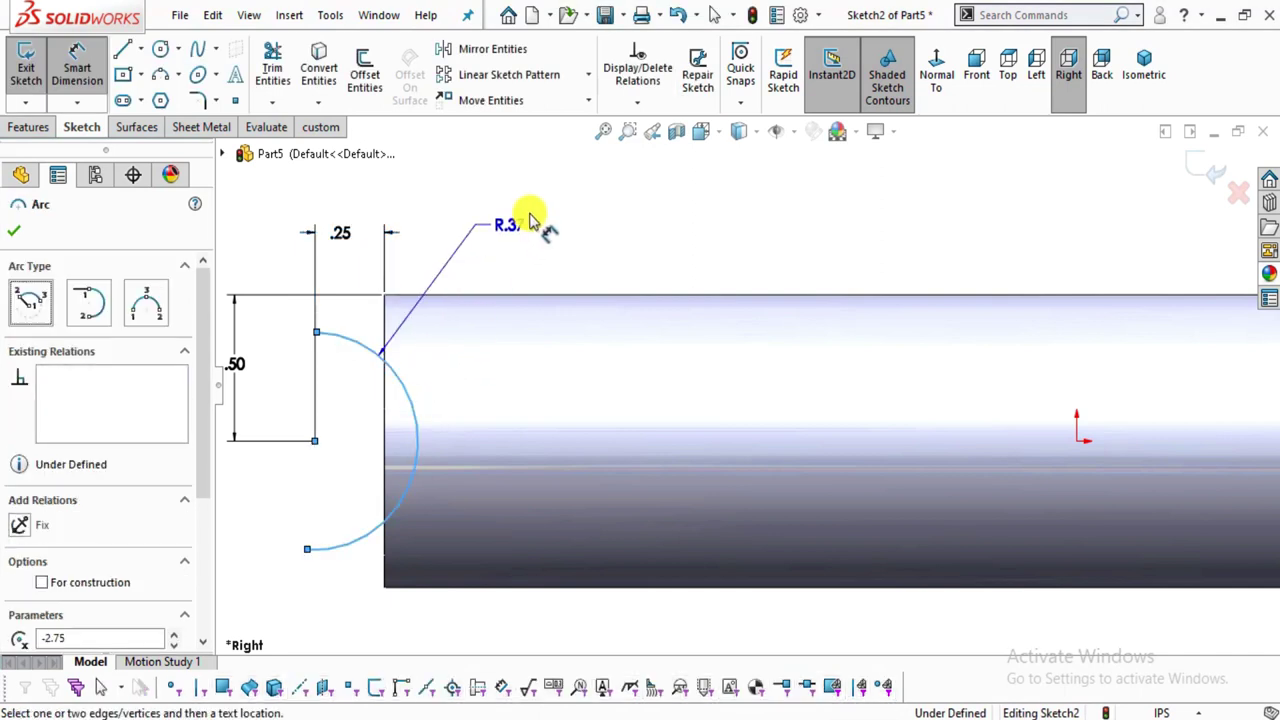
pyautogui.click(573, 213)
pyautogui.write('0')
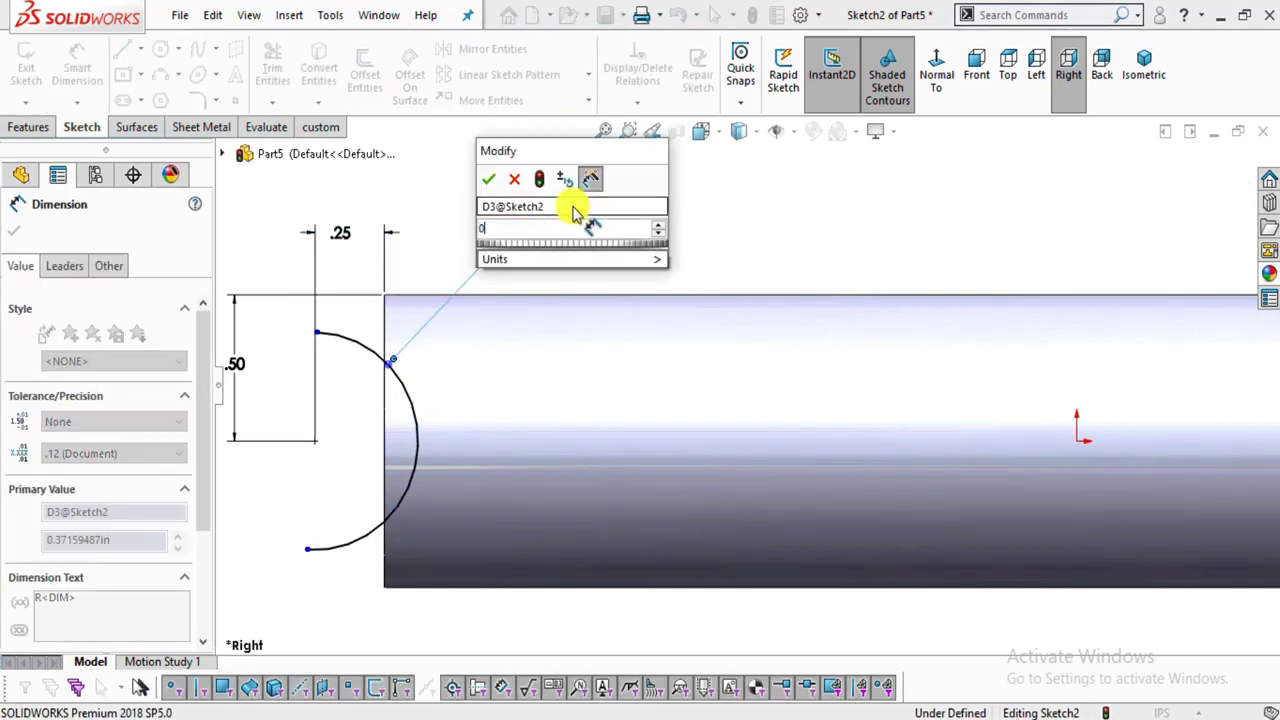
pyautogui.write('.50')
pyautogui.press('Return')
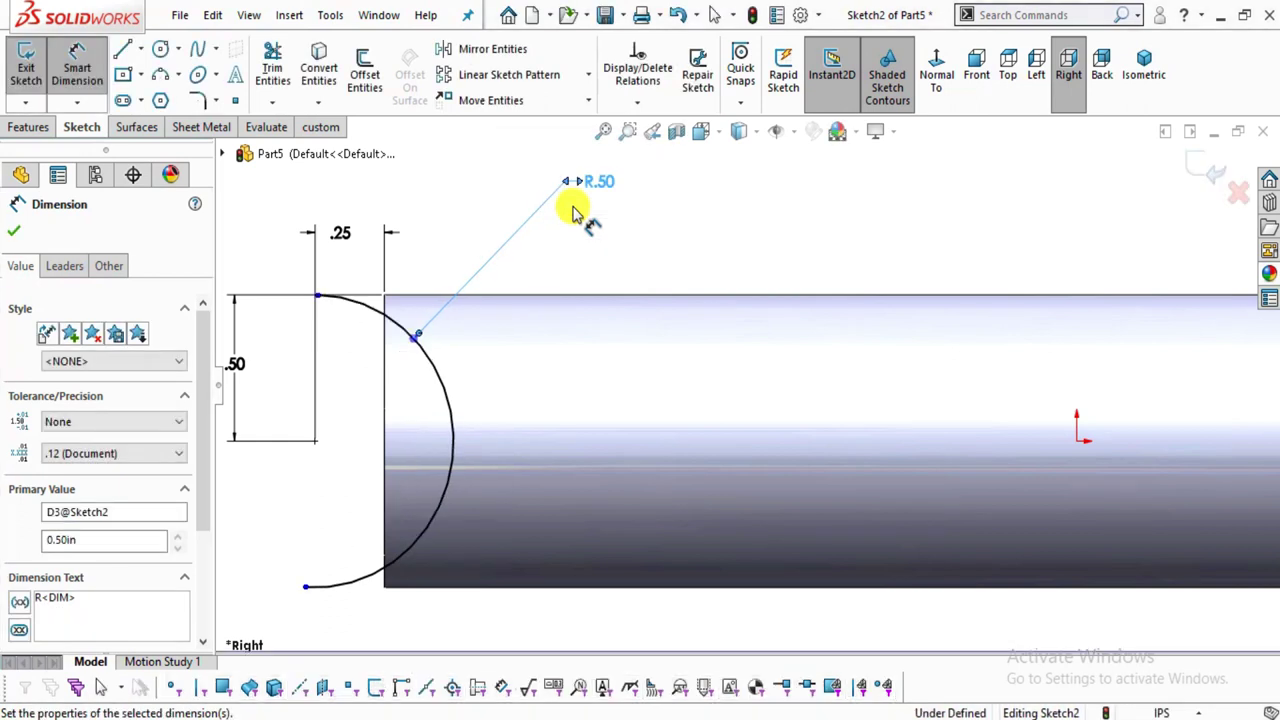
pyautogui.click(646, 209)
# Sketch a vertical line about 0.38 in long straight down from the arc's centre point.
pyautogui.click(123, 48)
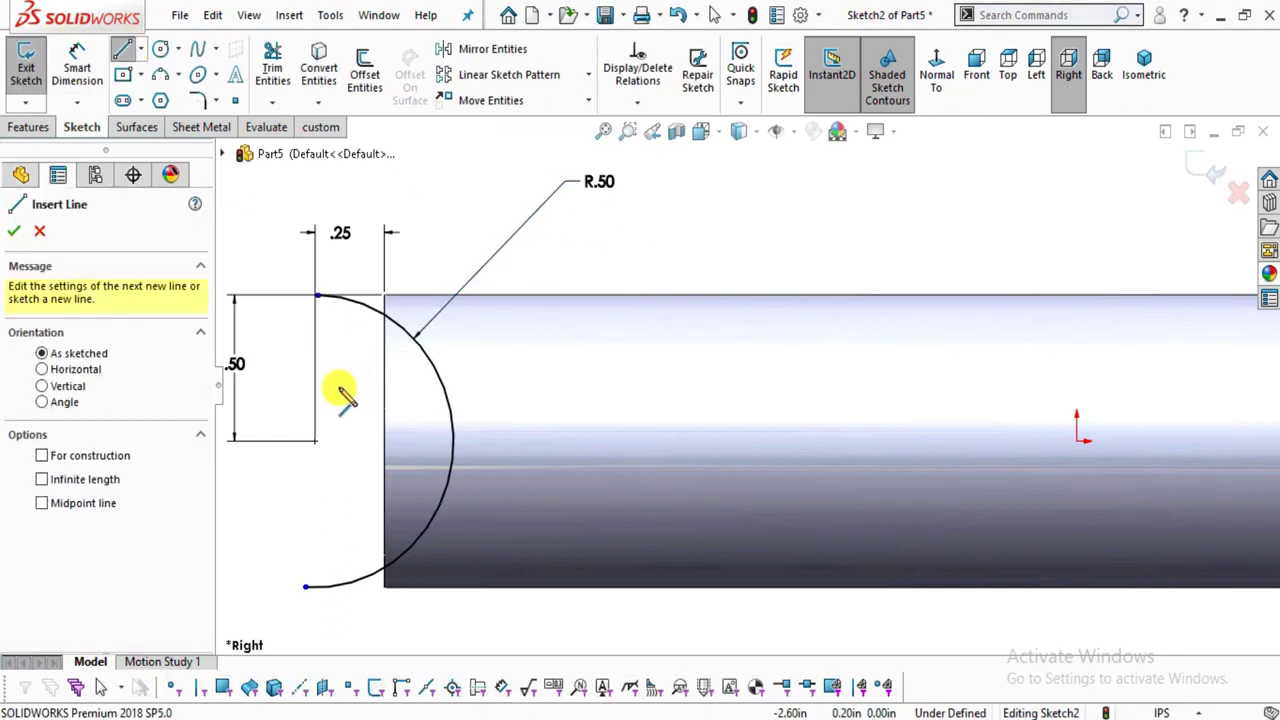
pyautogui.click(316, 440)
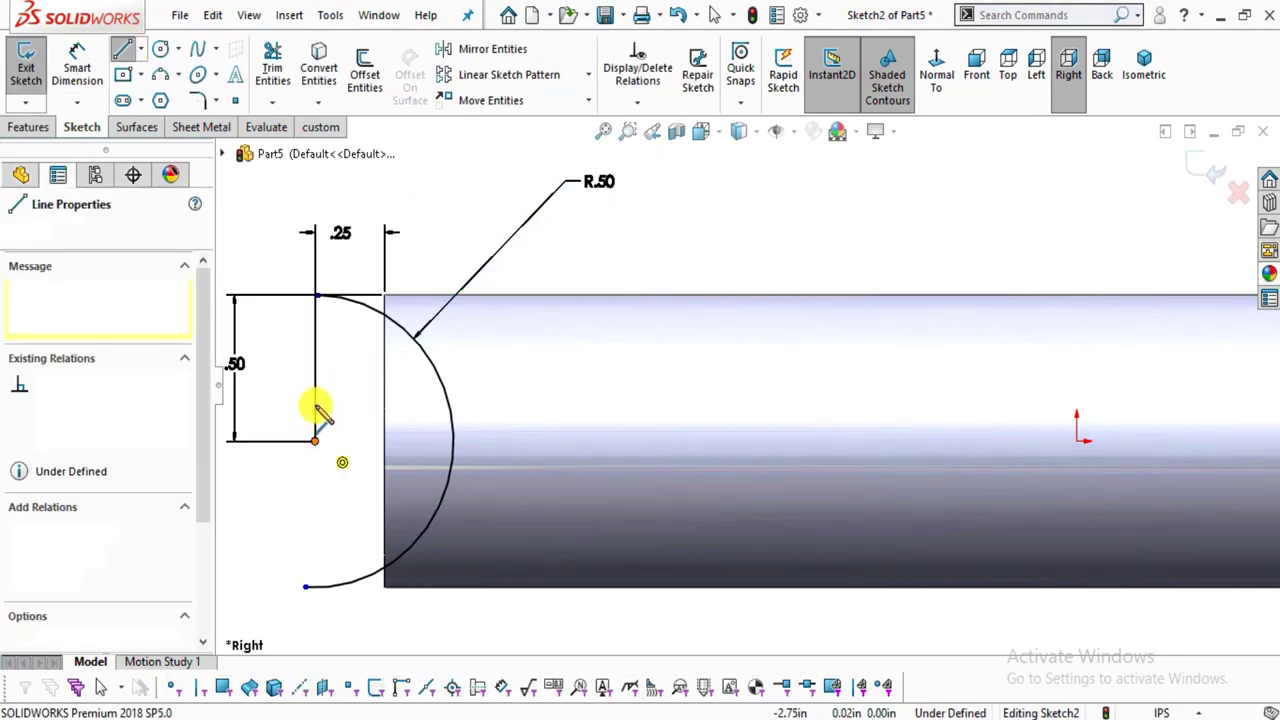
pyautogui.click(315, 552)
pyautogui.press('Escape')
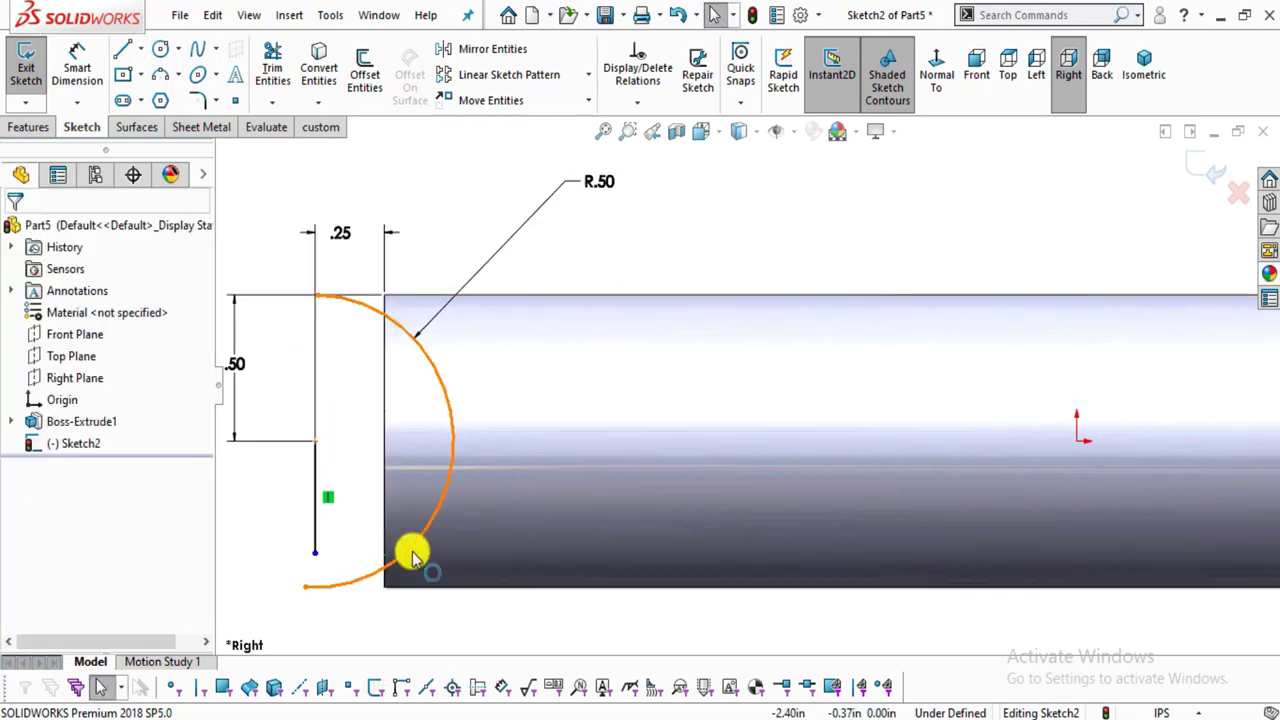
pyautogui.scroll(-2, 425, 405)
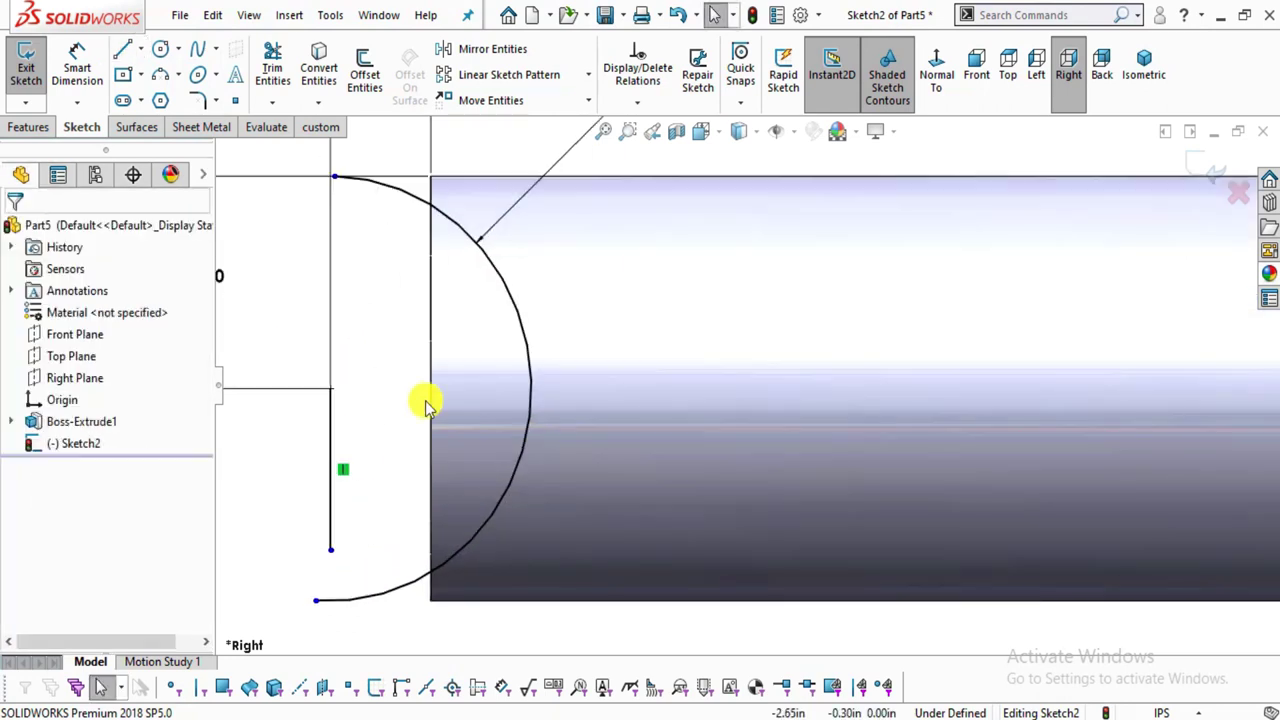
pyautogui.click(30, 128)
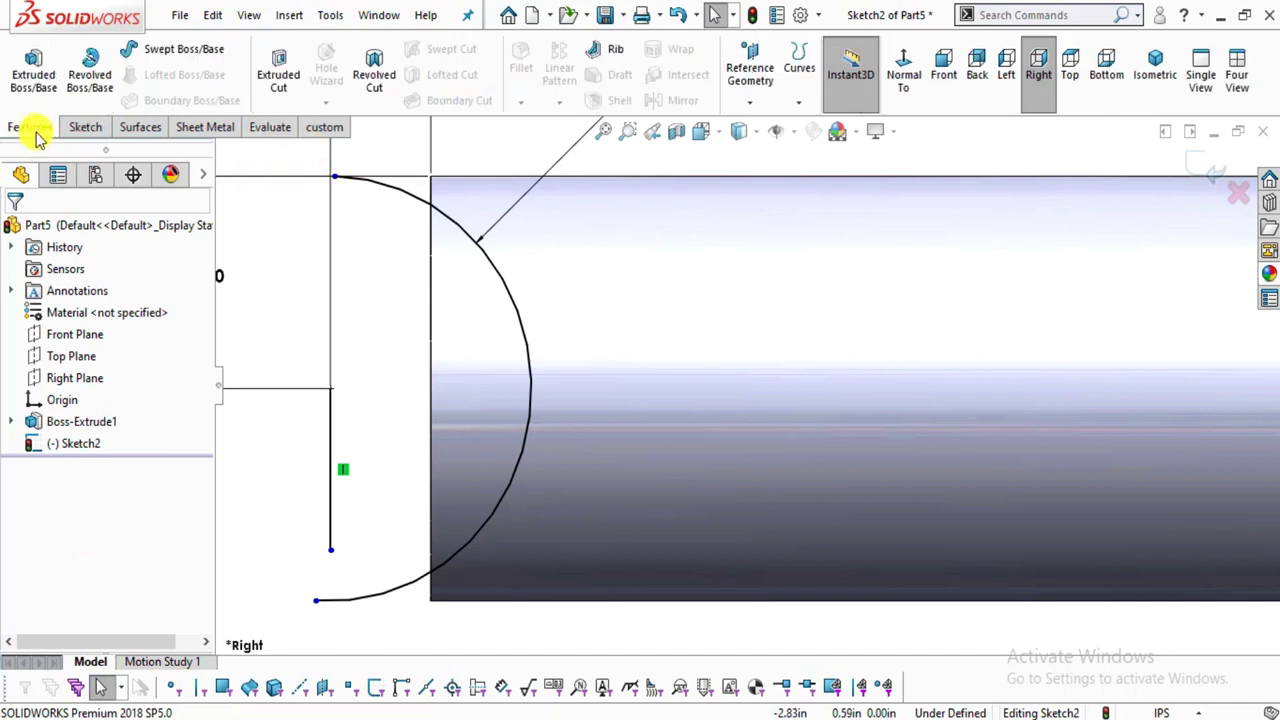
pyautogui.click(373, 80)
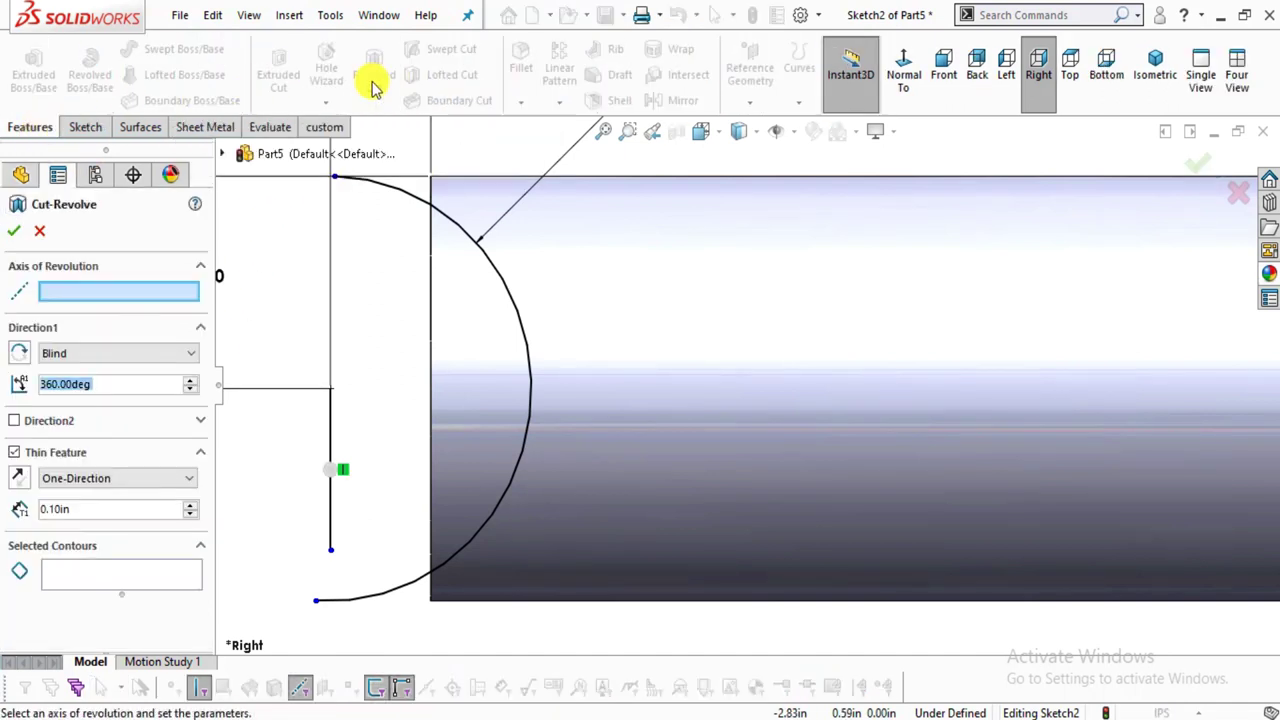
pyautogui.click(334, 437)
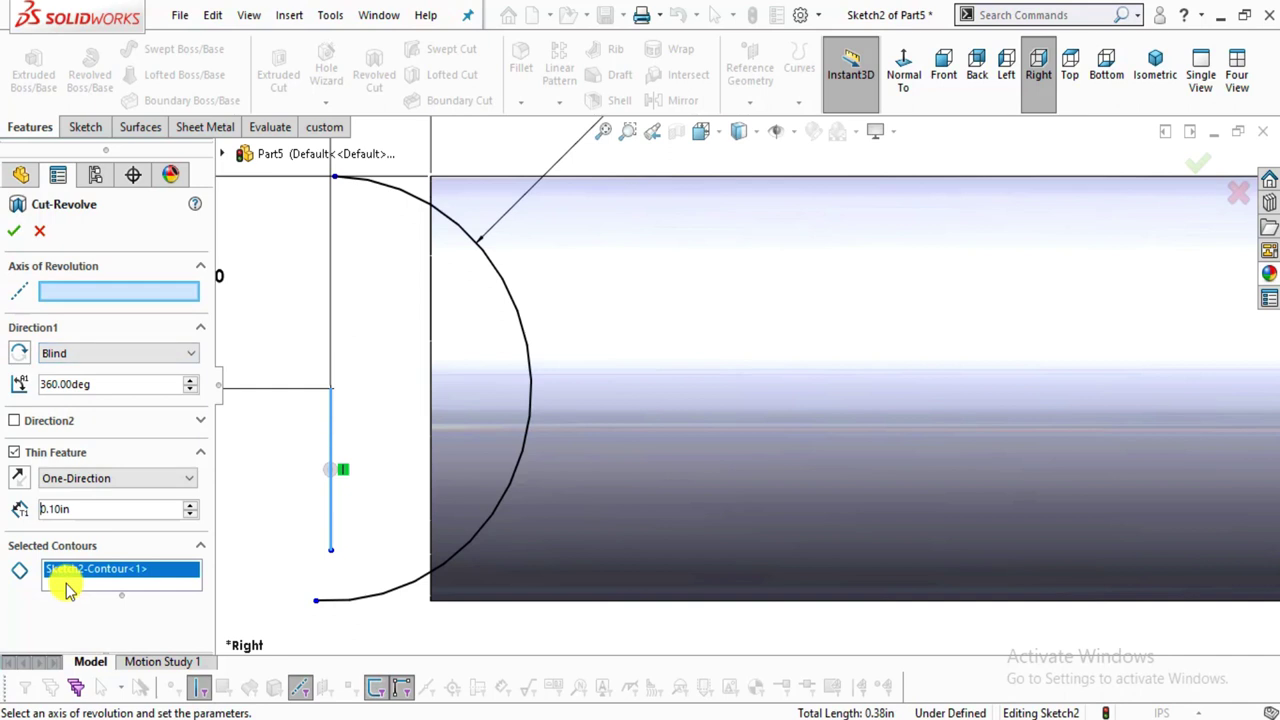
pyautogui.rightClick(155, 570)
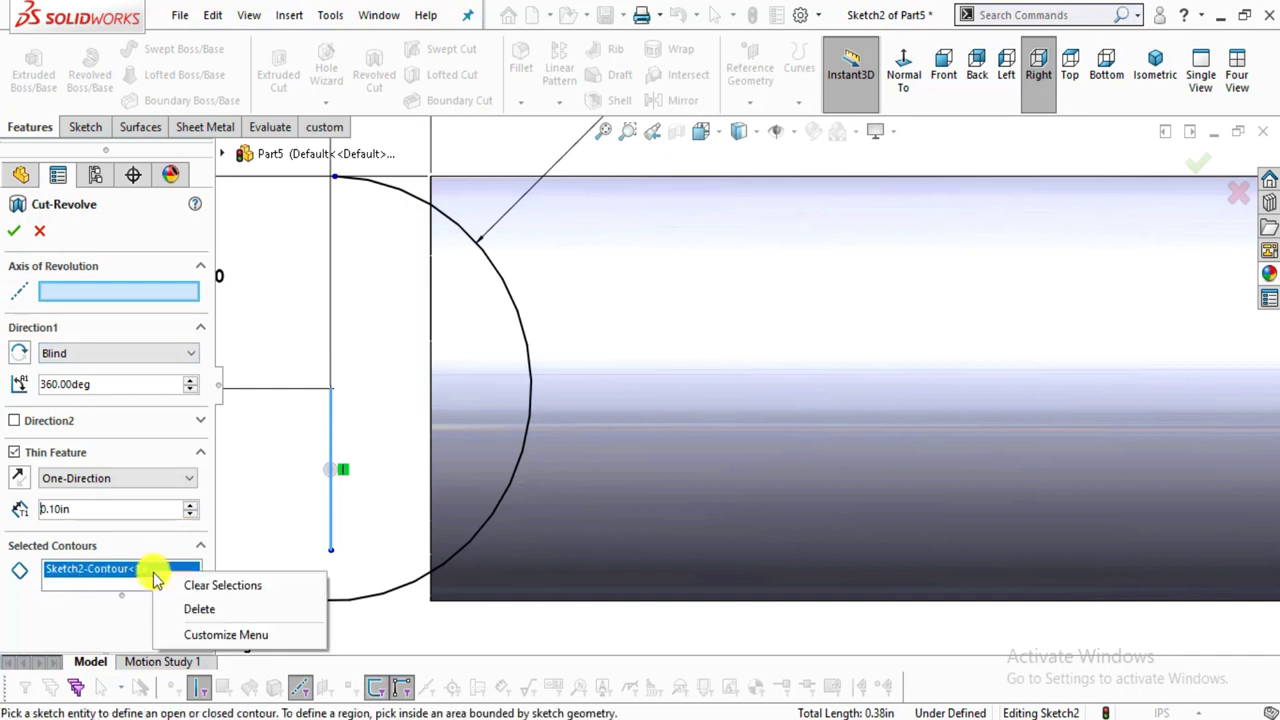
pyautogui.click(200, 582)
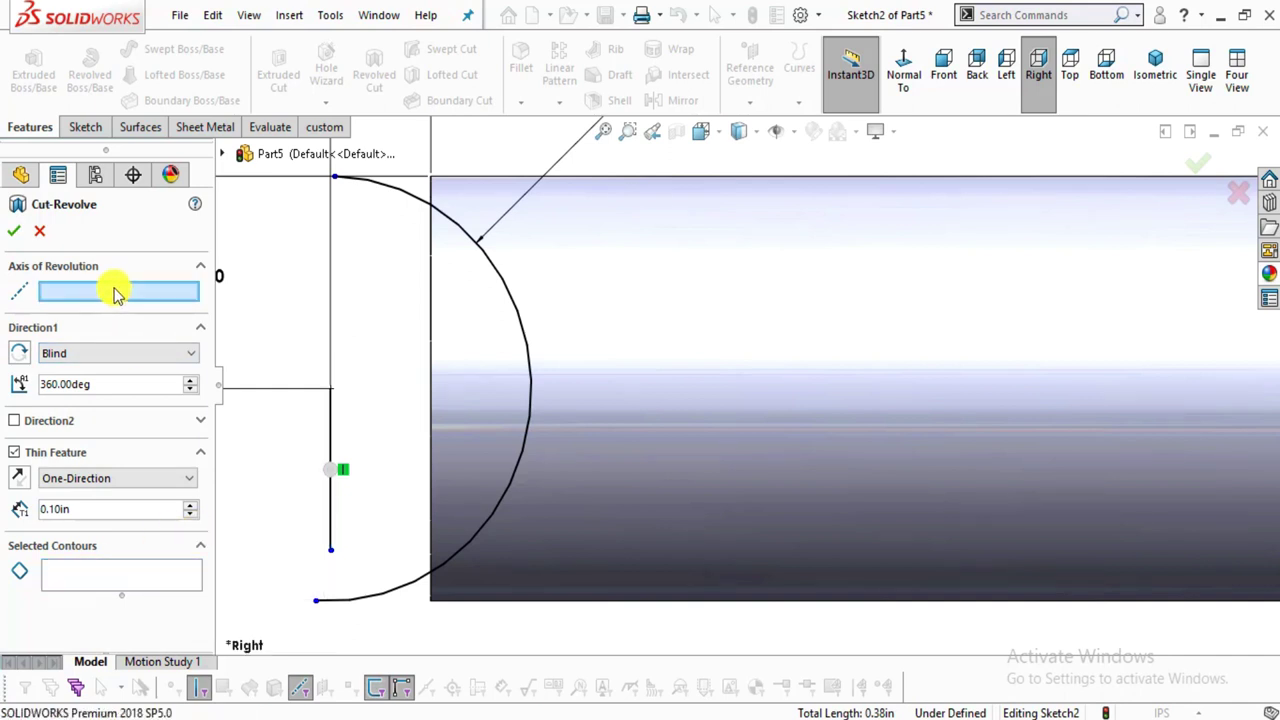
pyautogui.click(334, 412)
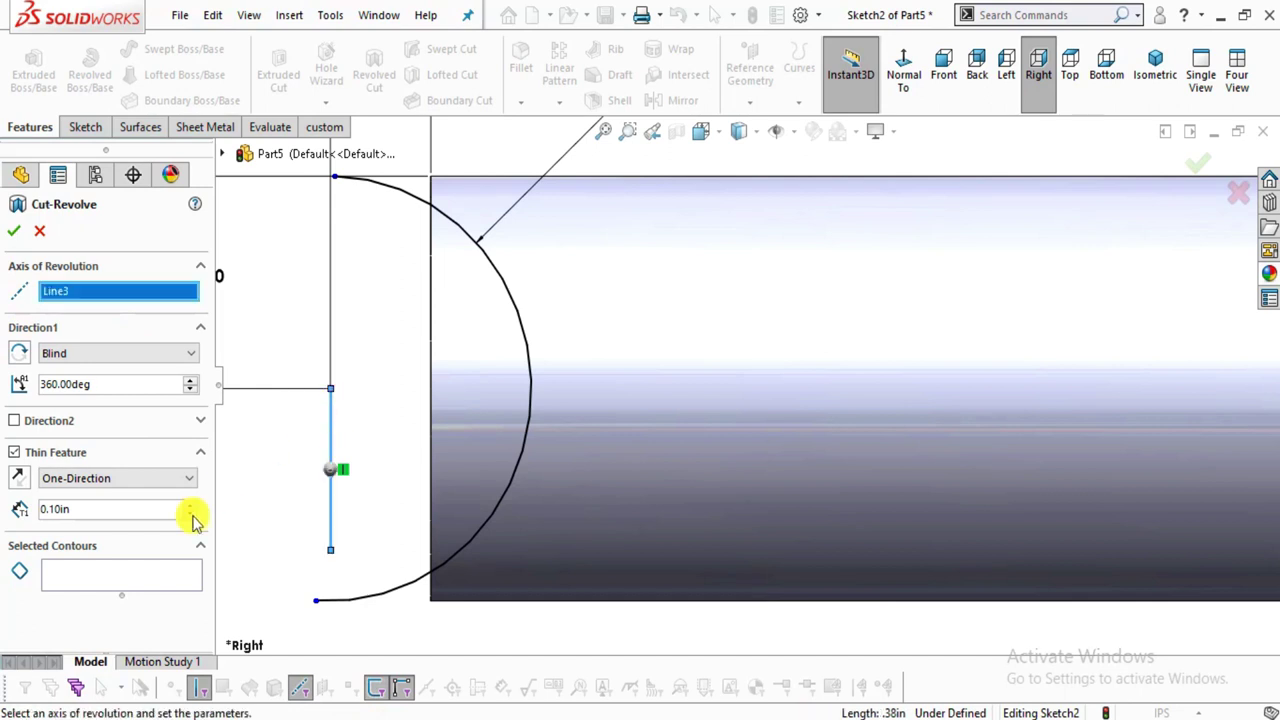
pyautogui.click(158, 580)
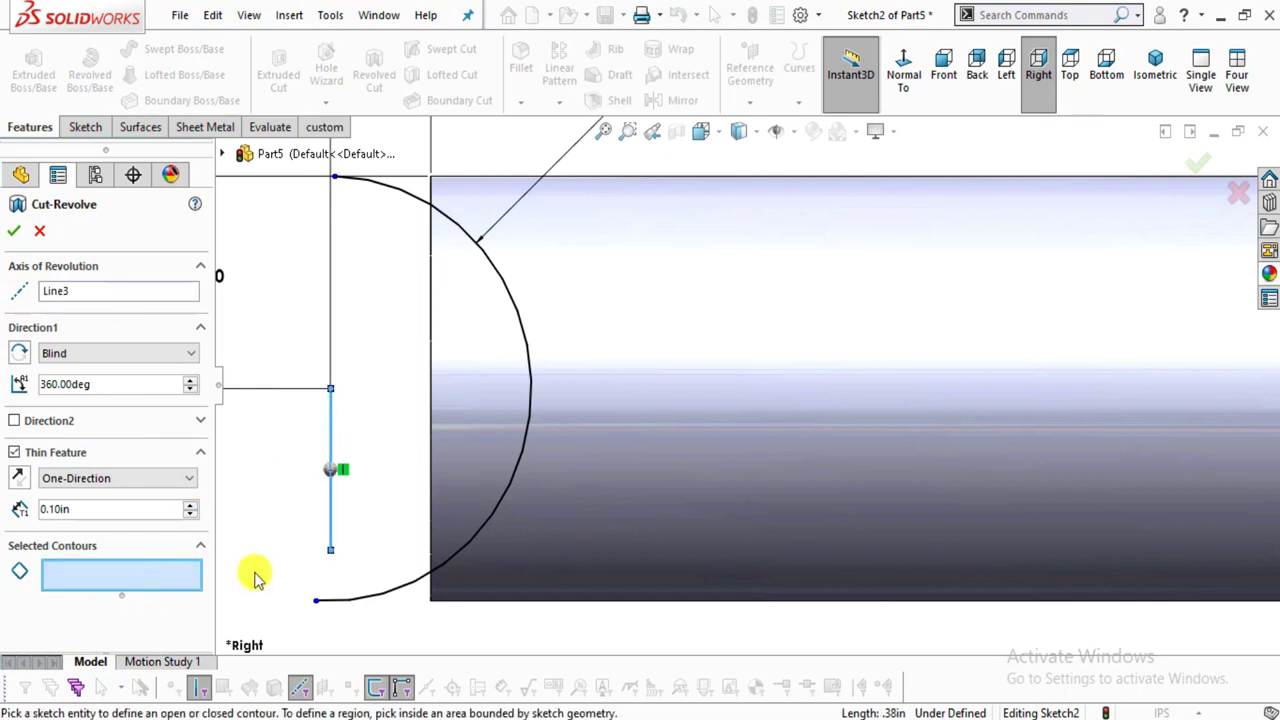
pyautogui.click(528, 349)
pyautogui.scroll(3, 579, 417)
pyautogui.moveTo(577, 455)
pyautogui.mouseDown(button='middle')
pyautogui.moveTo(606, 449)
pyautogui.moveTo(571, 500)
pyautogui.moveTo(586, 494)
pyautogui.mouseUp(button='middle')
pyautogui.rightClick(124, 578)
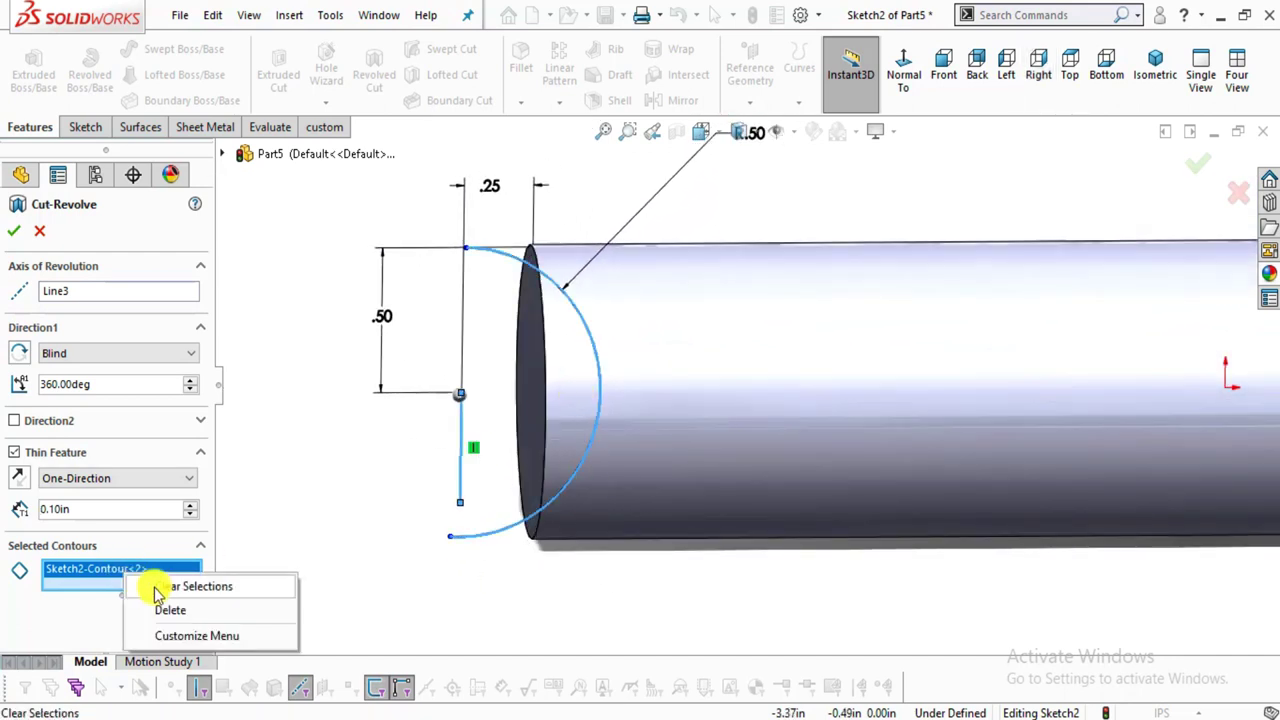
pyautogui.click(160, 588)
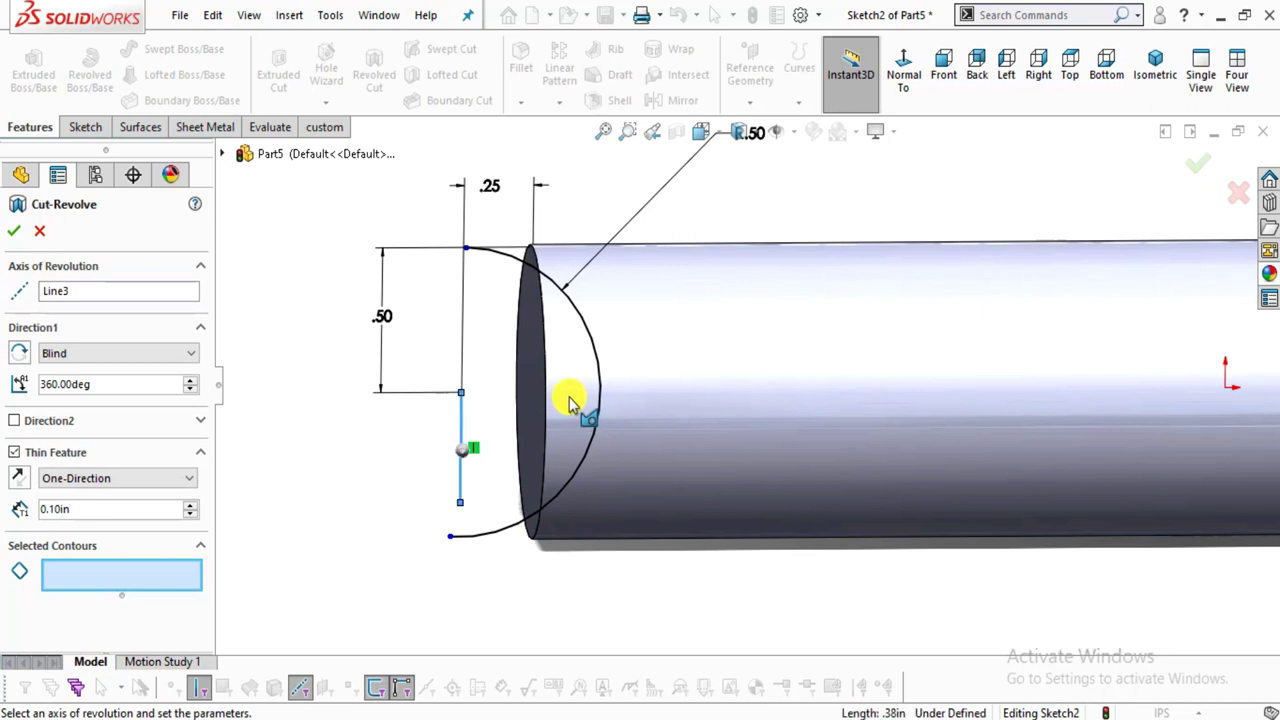
pyautogui.click(600, 400)
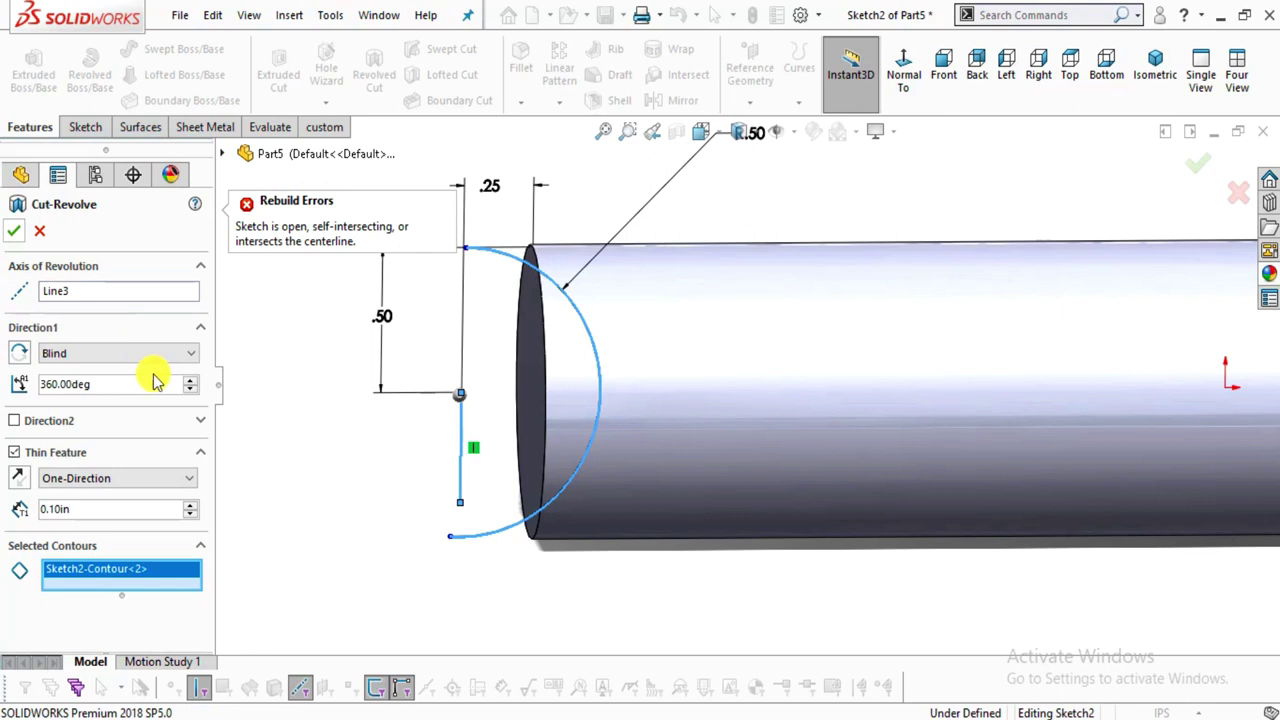
pyautogui.press('Escape')
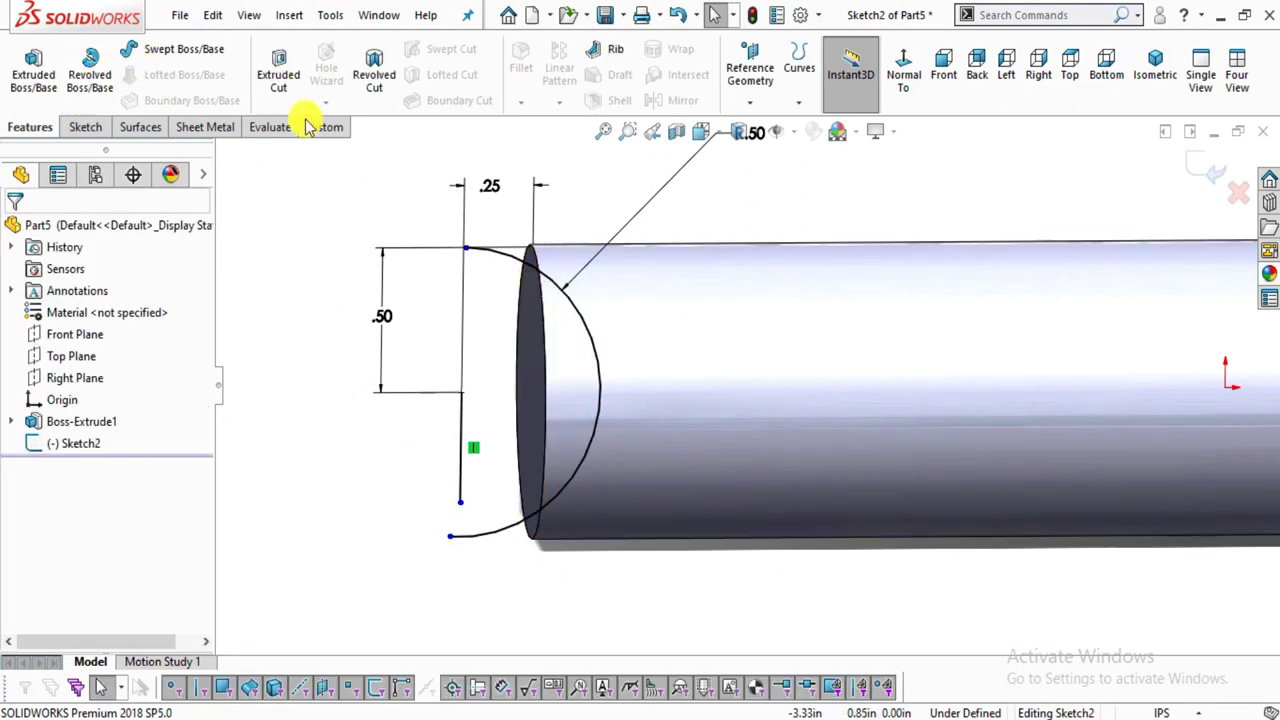
# Join the arc's lower endpoint to the lower end of the vertical line.
pyautogui.scroll(-2, 466, 452)
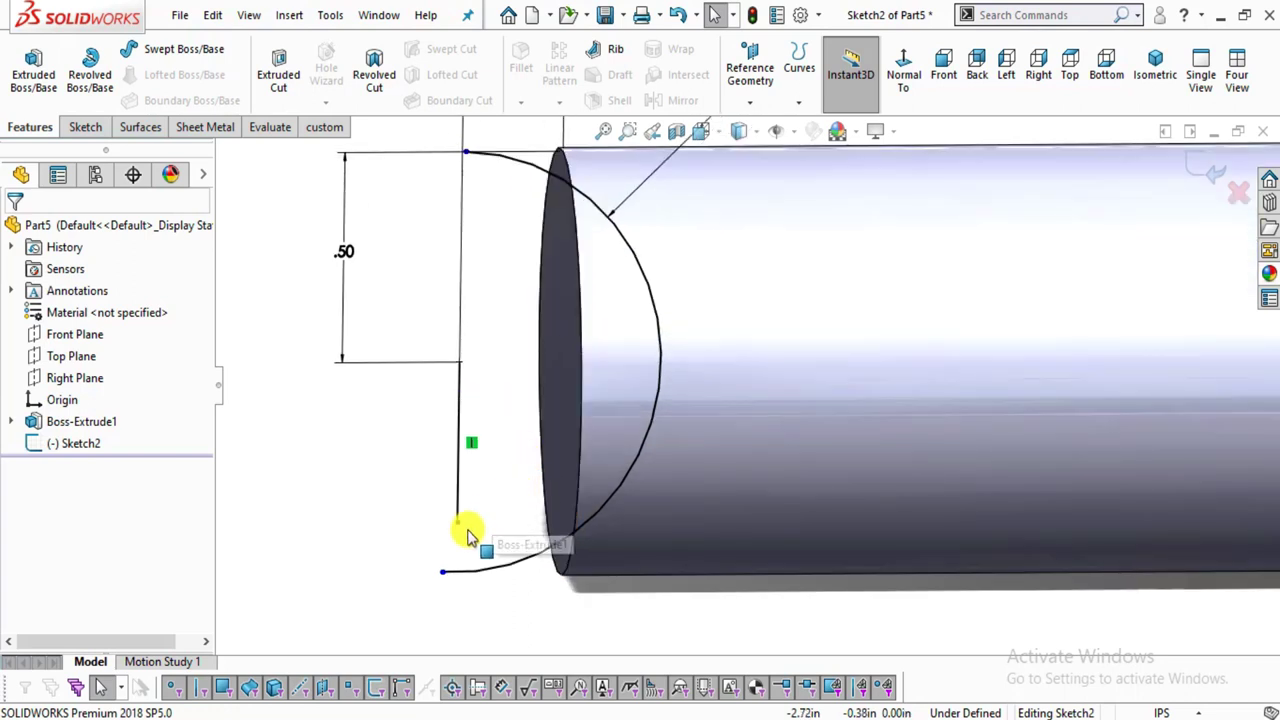
pyautogui.click(450, 571)
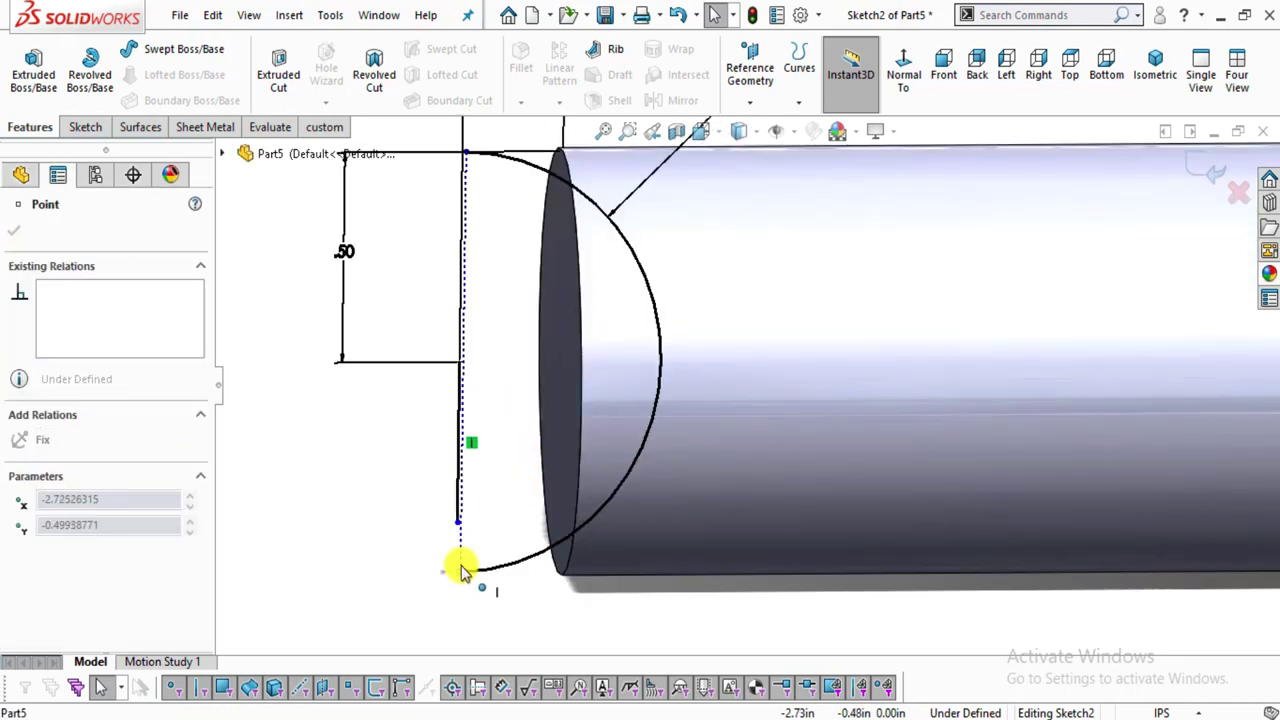
pyautogui.press('Escape')
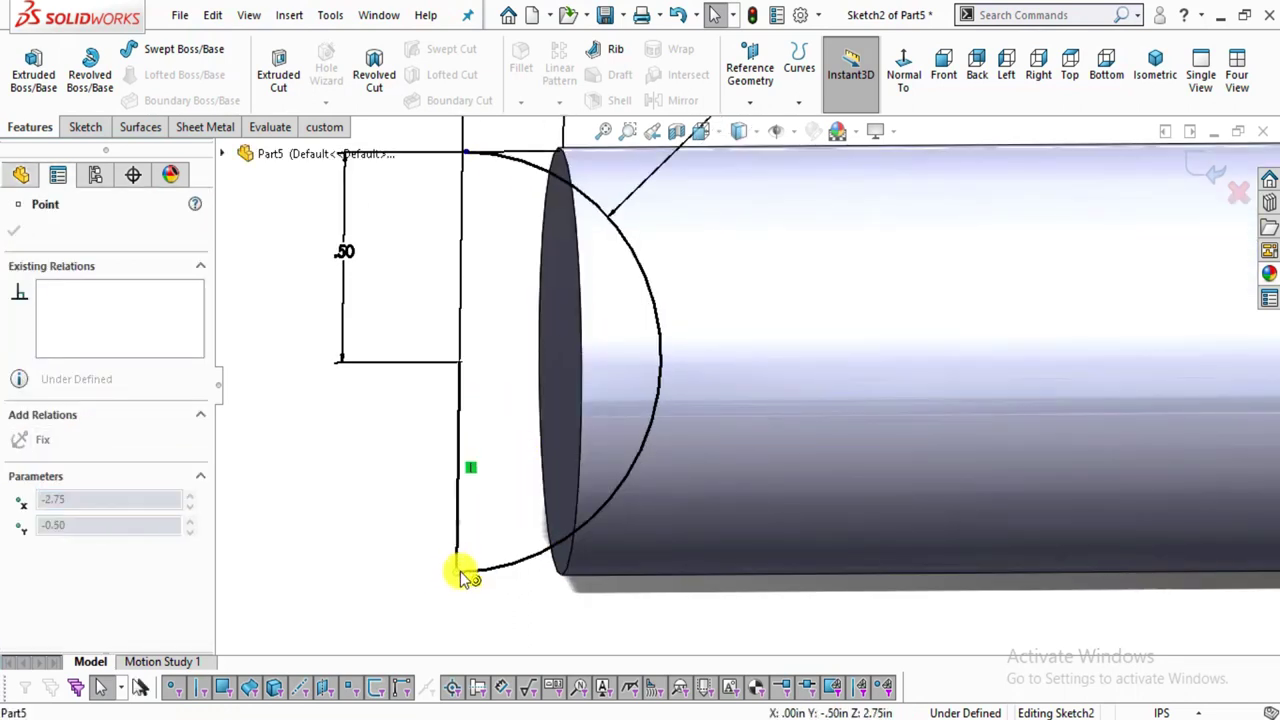
# Sketch a second vertical line 0.50 in long from the arc's centre up to the height of the arc's upper end.
pyautogui.click(88, 127)
pyautogui.click(122, 49)
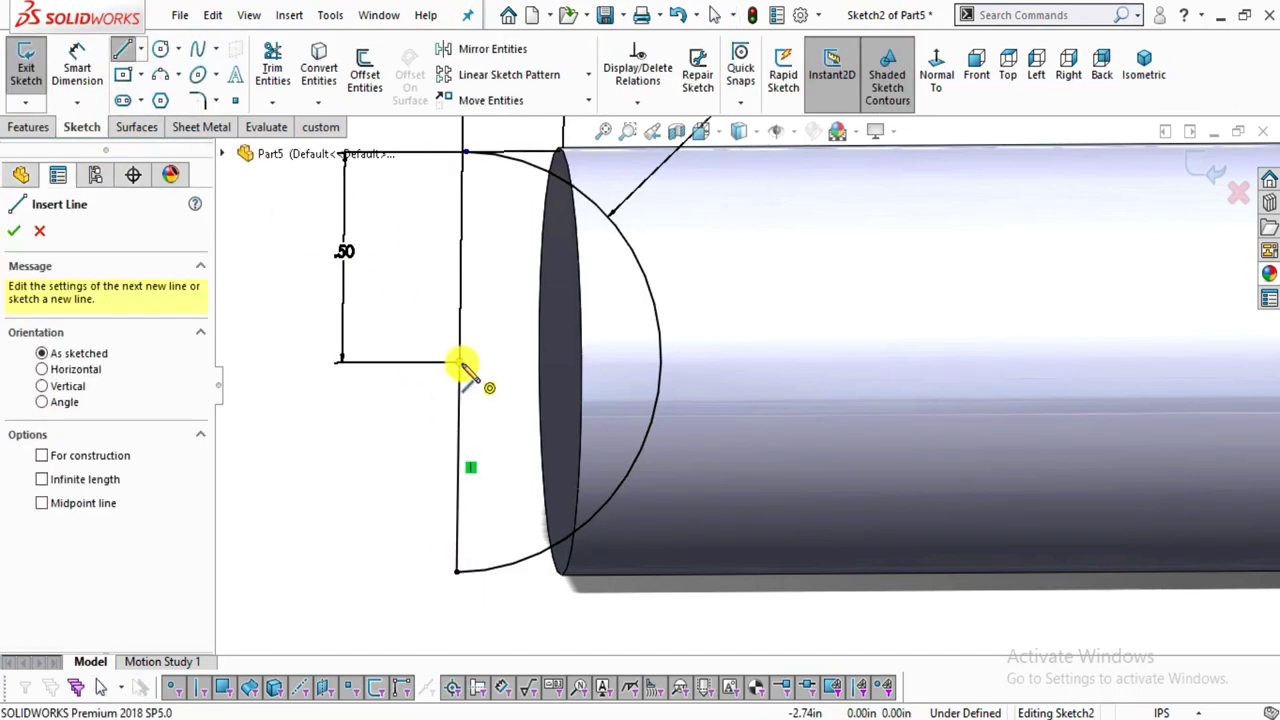
pyautogui.click(460, 362)
pyautogui.scroll(-5, 491, 171)
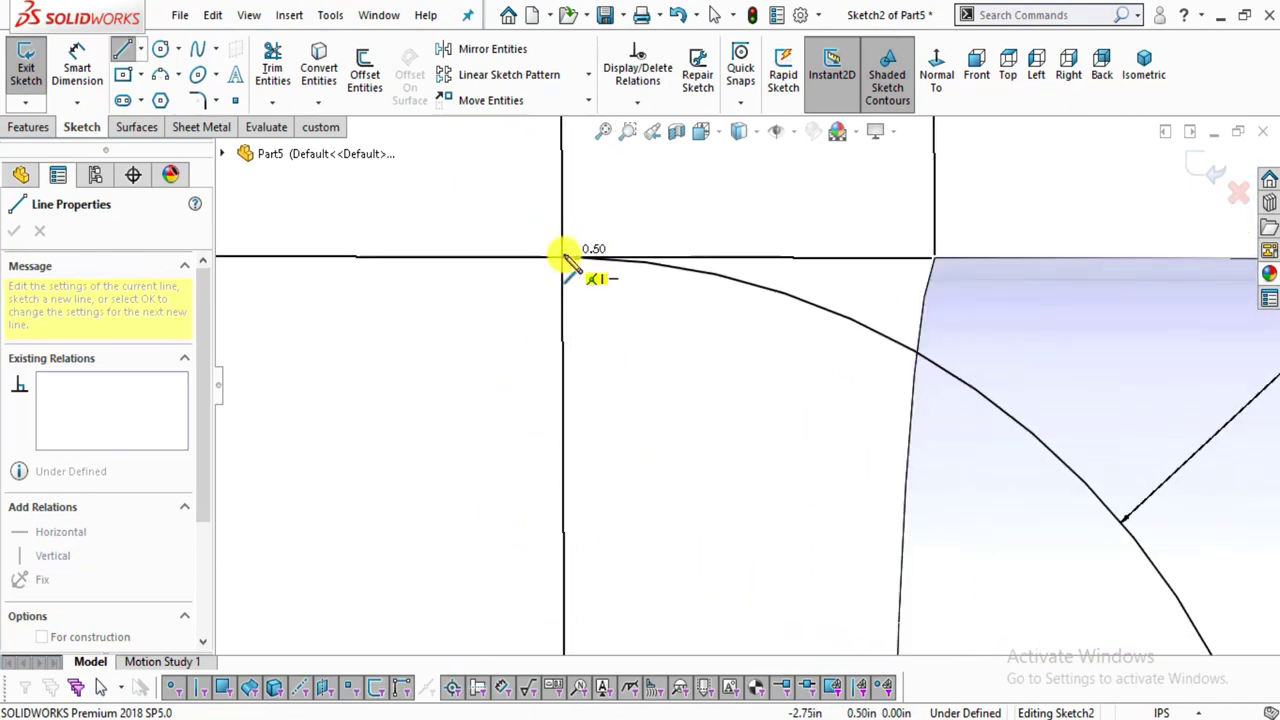
pyautogui.click(565, 258)
pyautogui.press('Escape')
# Try to merge the arc's upper endpoint with the upper end of the vertical line.
pyautogui.scroll(-3, 640, 300)
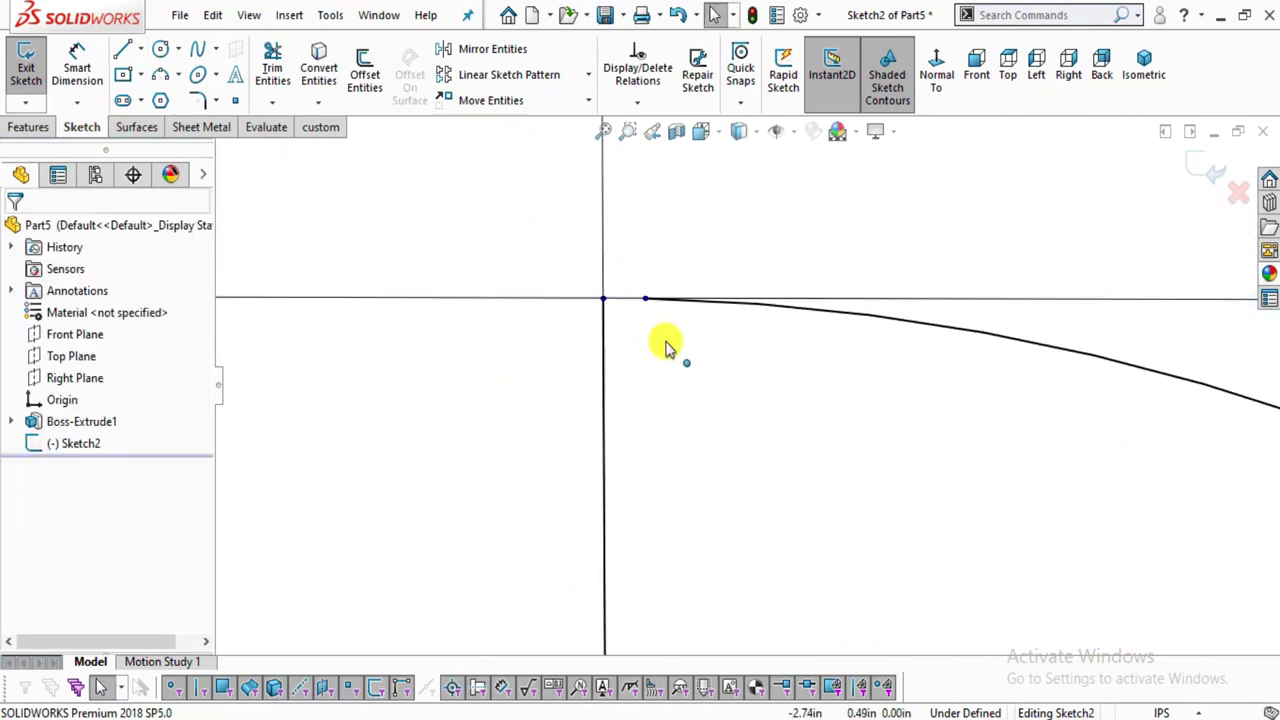
pyautogui.click(574, 273)
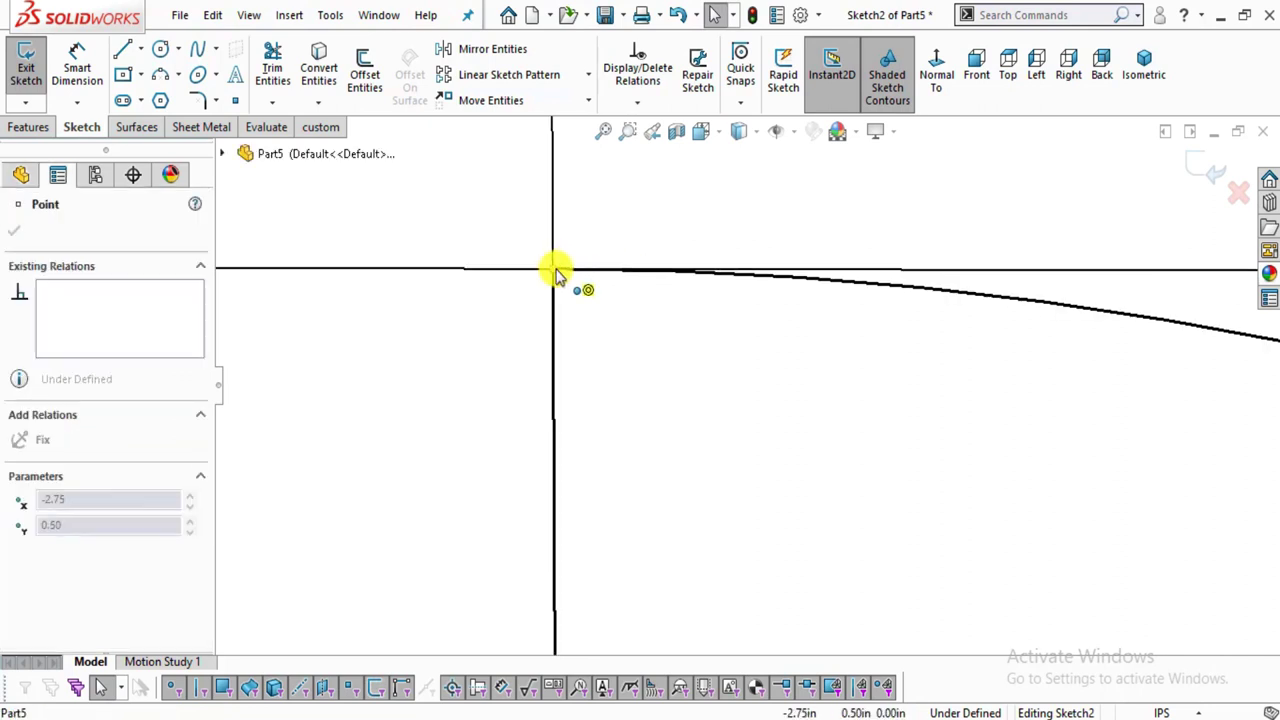
pyautogui.moveTo(557, 273); pyautogui.dragTo(557, 271)
pyautogui.scroll(2, 720, 335)
pyautogui.press('Escape')
pyautogui.moveTo(672, 330); pyautogui.dragTo(640, 323)
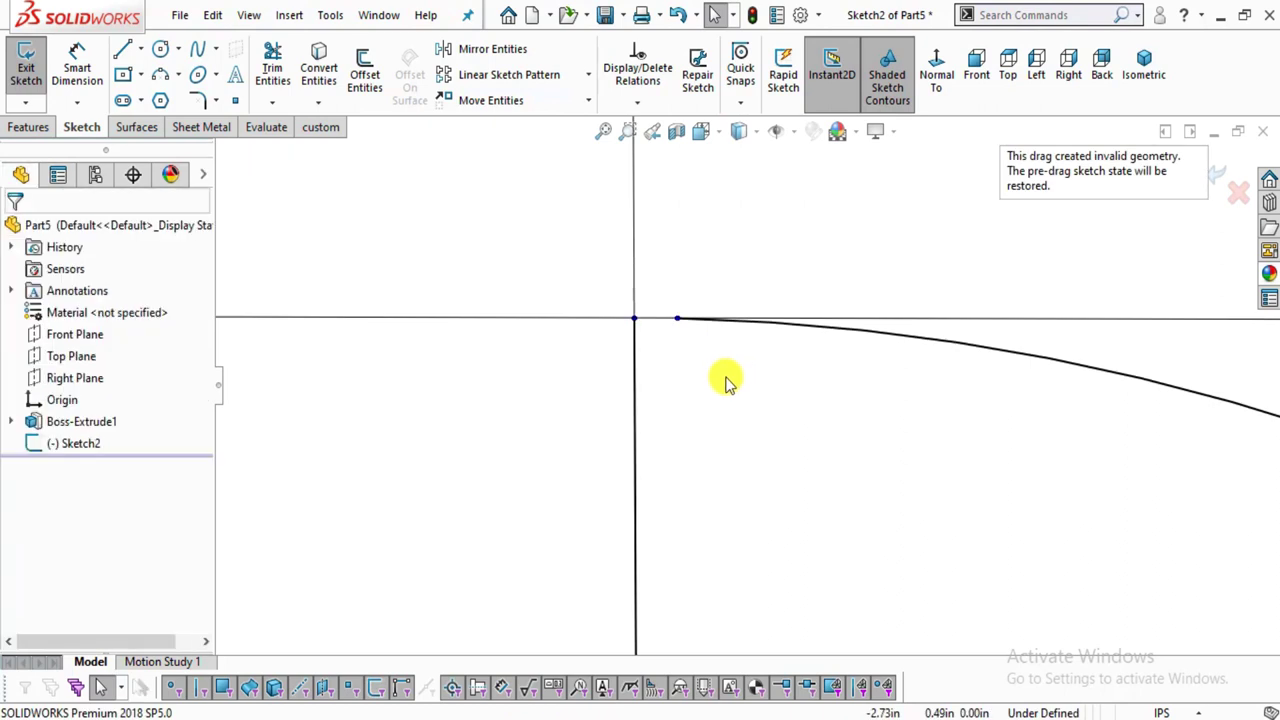
# Stretch the arc's upper end past the vertical line and extend the line's upper end above the arc so they cross.
pyautogui.moveTo(591, 317); pyautogui.dragTo(423, 337)
pyautogui.press('Escape')
pyautogui.moveTo(551, 320); pyautogui.dragTo(550, 250)
pyautogui.press('Escape')
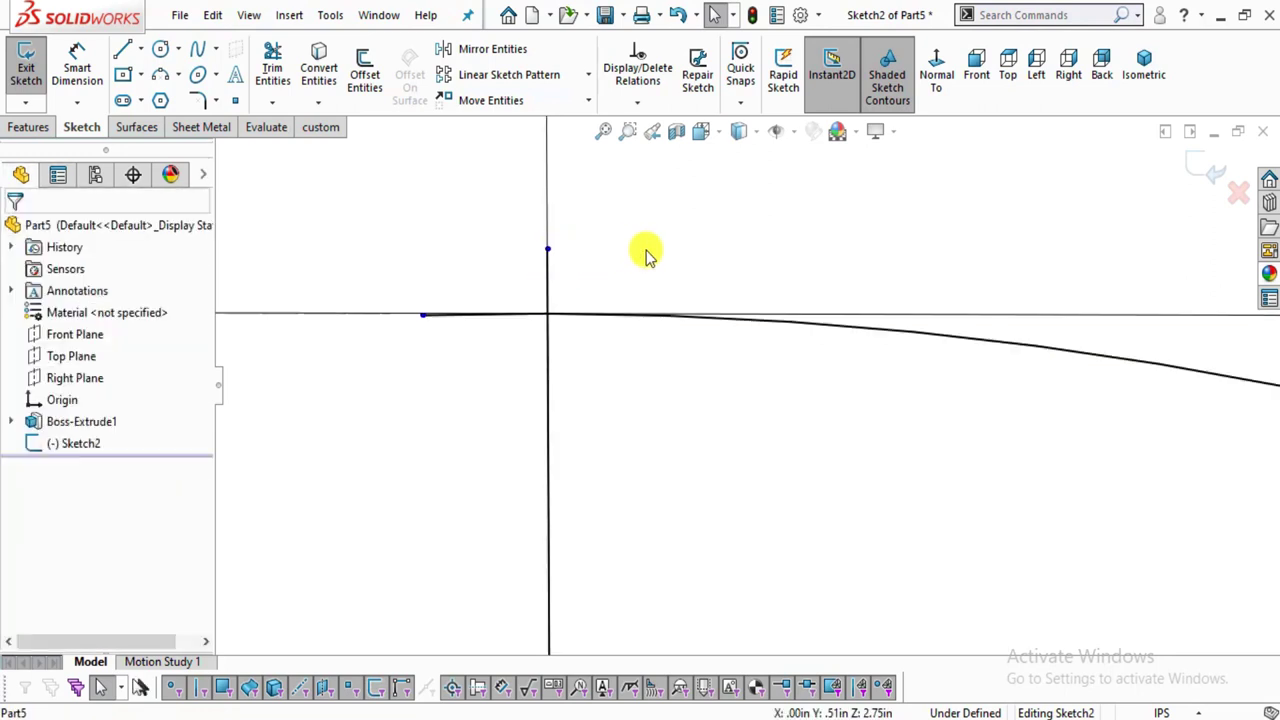
# Power-trim the overhanging ends of the arc and vertical line at their upper crossing to close the profile.
pyautogui.click(272, 68)
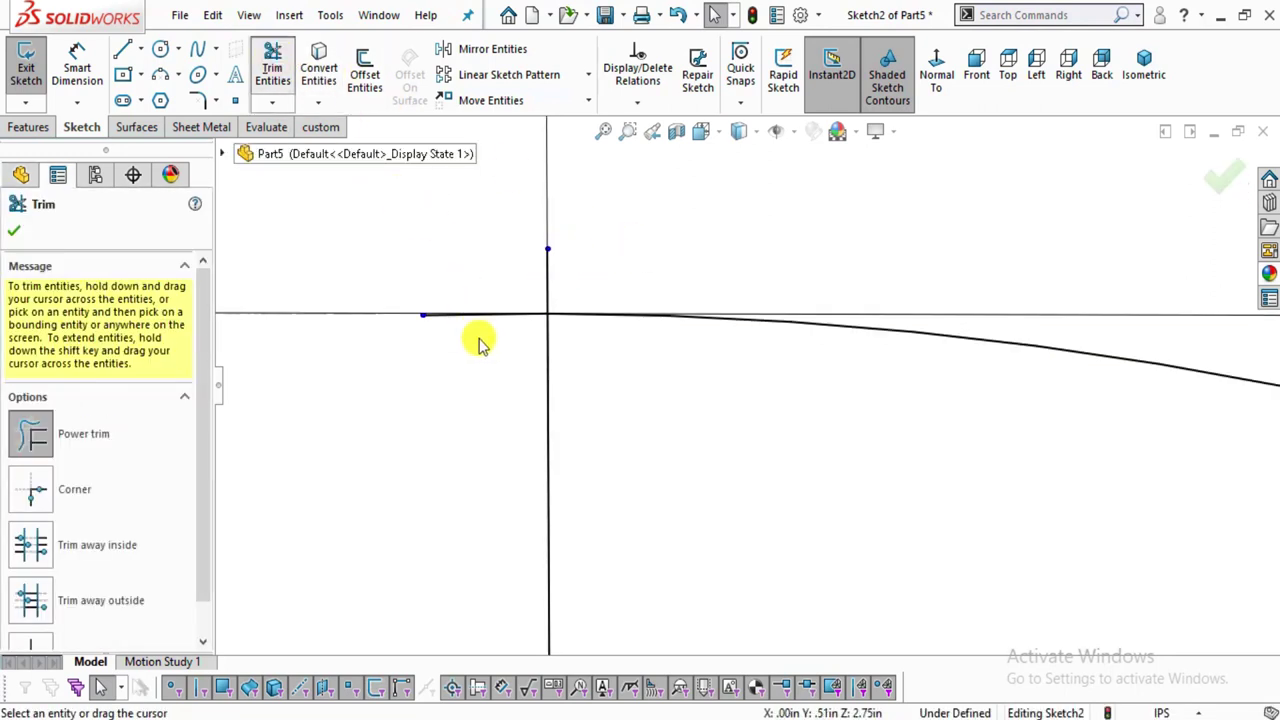
pyautogui.moveTo(488, 288); pyautogui.dragTo(501, 352)
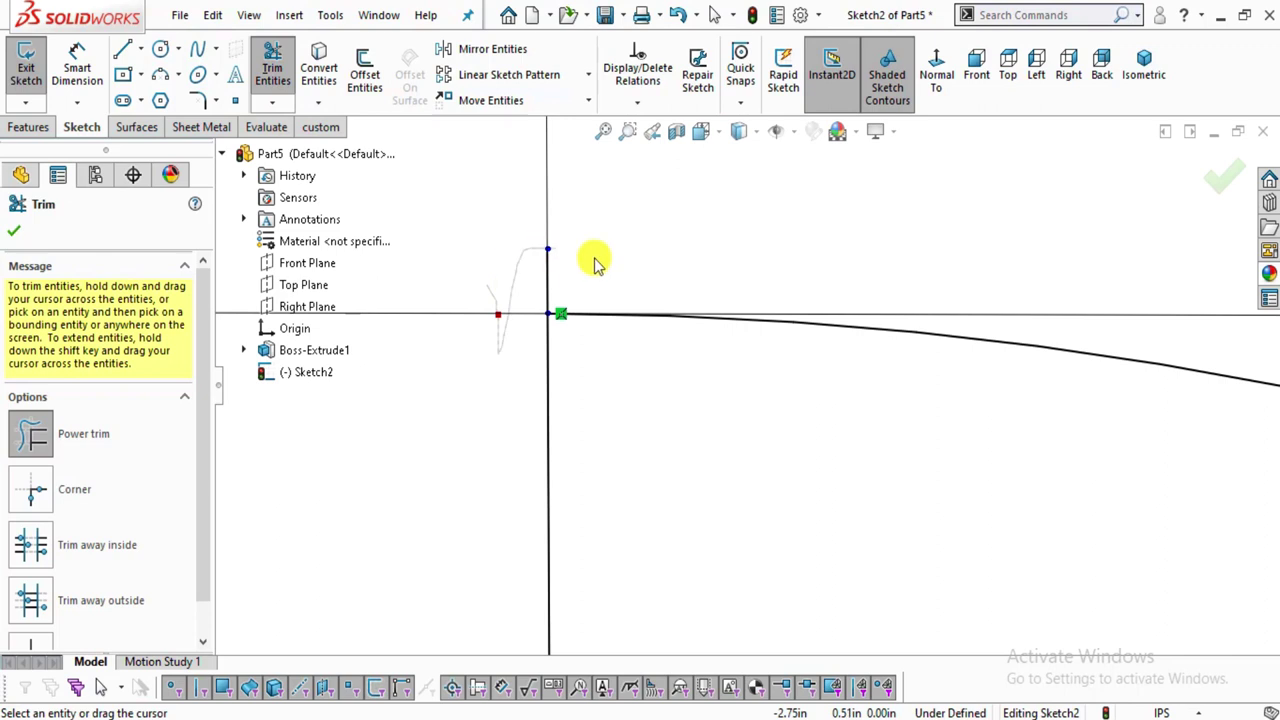
pyautogui.scroll(-10, 590, 275)
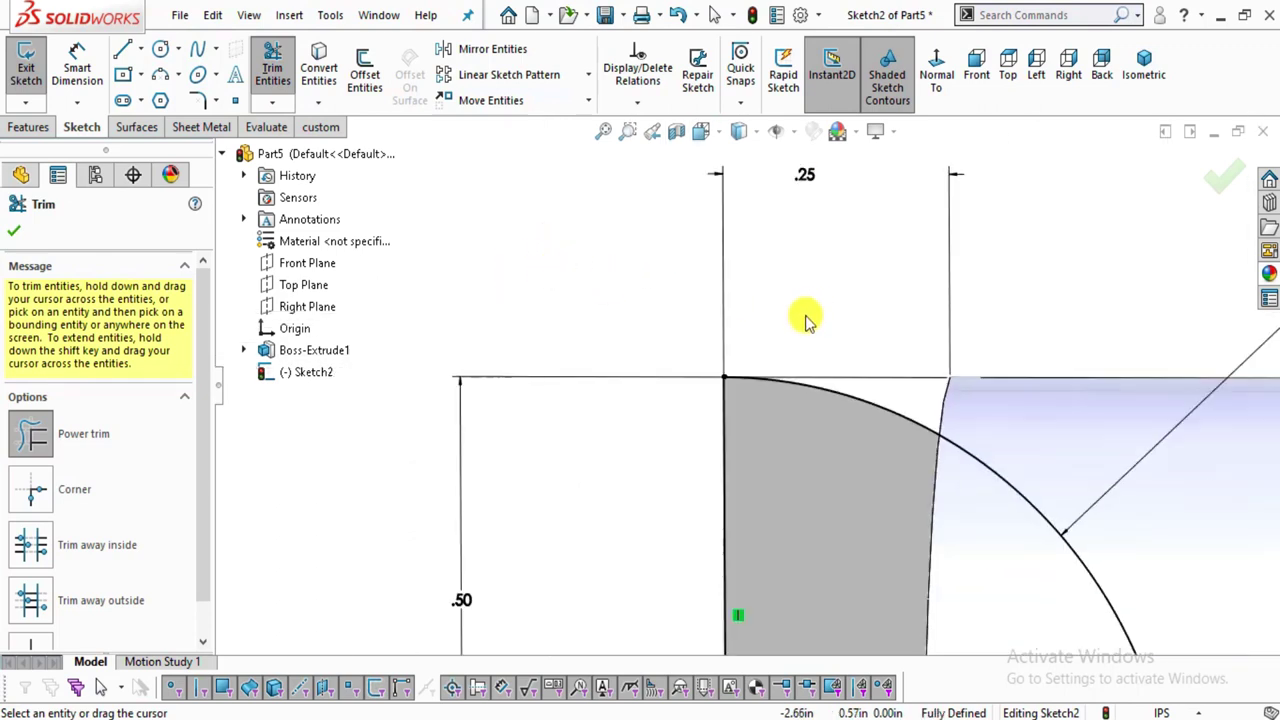
# Revolve-cut the closed arc profile 360° about its straight vertical edge to form the concave recess in the piston's end.
pyautogui.scroll(10, 808, 320)
pyautogui.press('Escape')
pyautogui.moveTo(834, 537)
pyautogui.mouseDown(button='middle')
pyautogui.moveTo(848, 452)
pyautogui.moveTo(823, 531)
pyautogui.moveTo(737, 360)
pyautogui.mouseUp(button='middle')
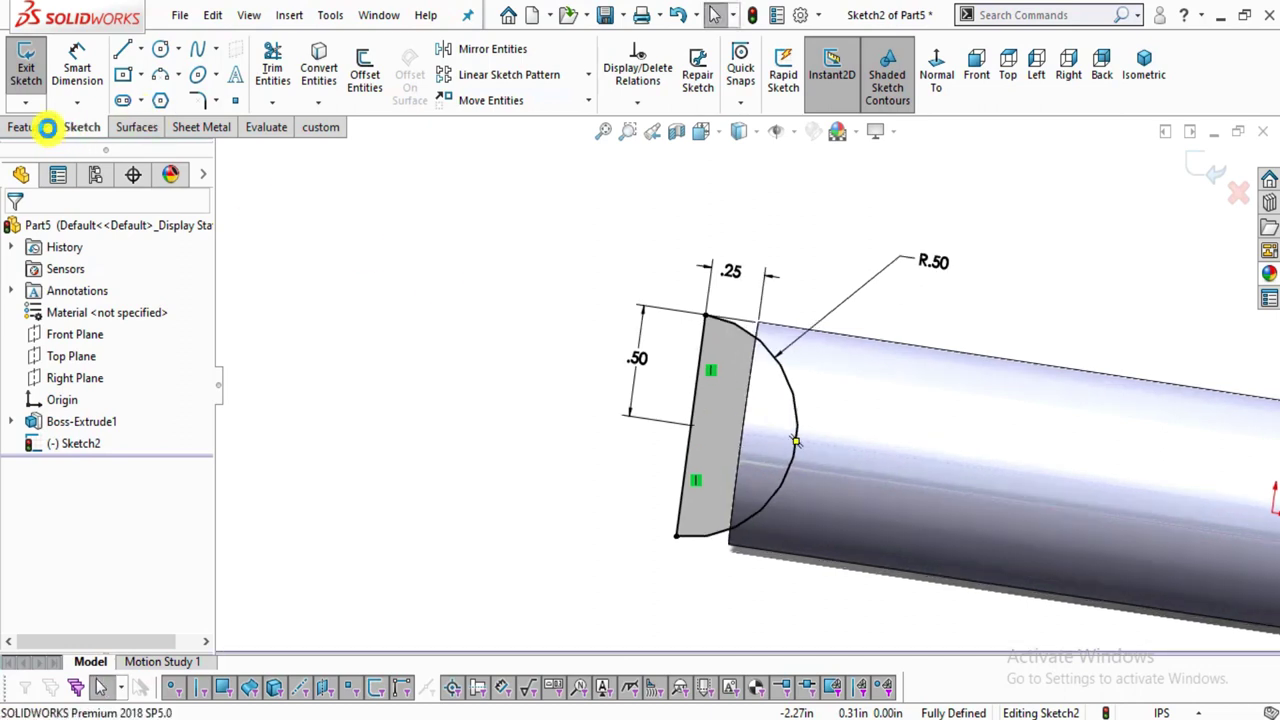
pyautogui.click(47, 127)
pyautogui.click(374, 75)
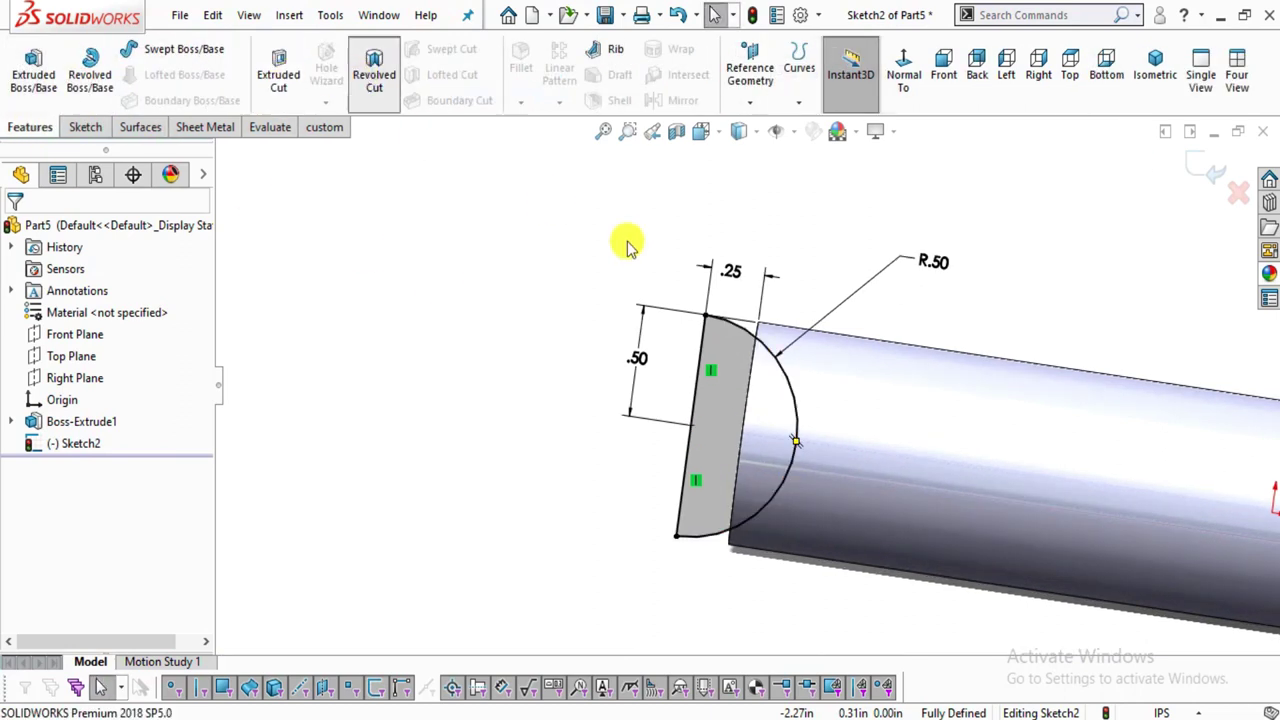
pyautogui.click(696, 401)
pyautogui.moveTo(634, 371)
pyautogui.mouseDown(button='middle')
pyautogui.moveTo(694, 405)
pyautogui.moveTo(640, 410)
pyautogui.mouseUp(button='middle')
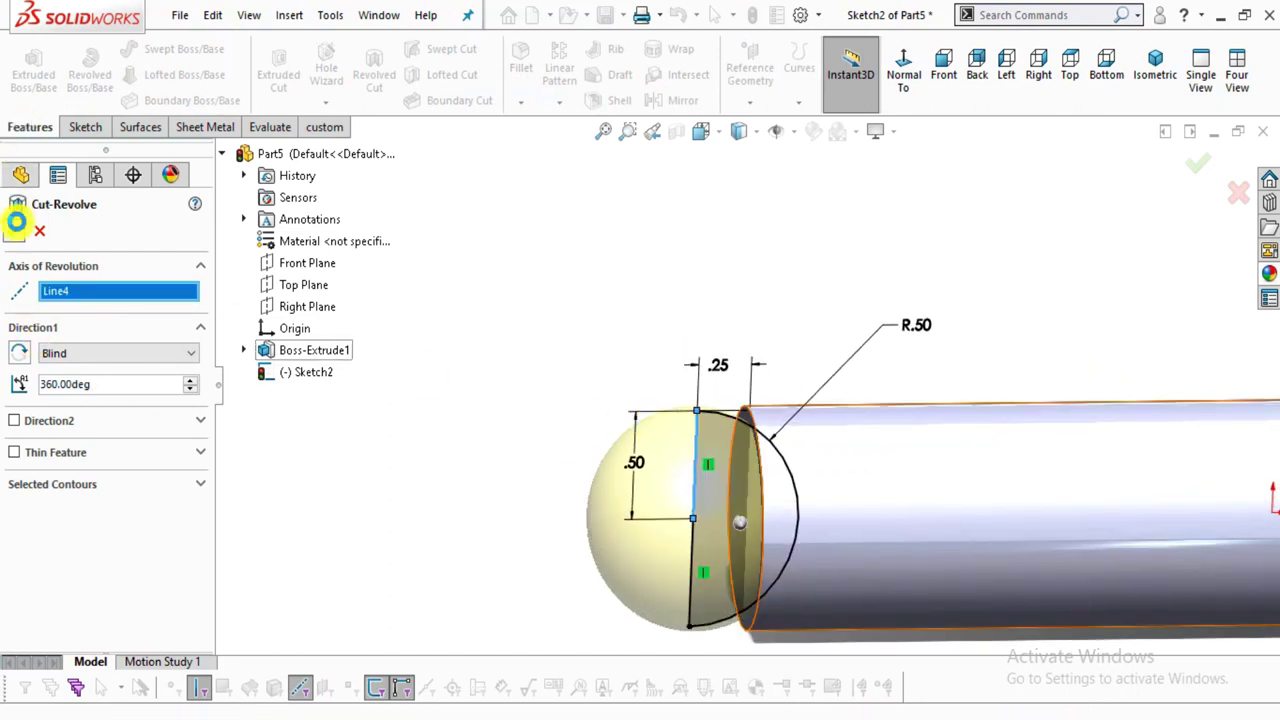
pyautogui.click(20, 231)
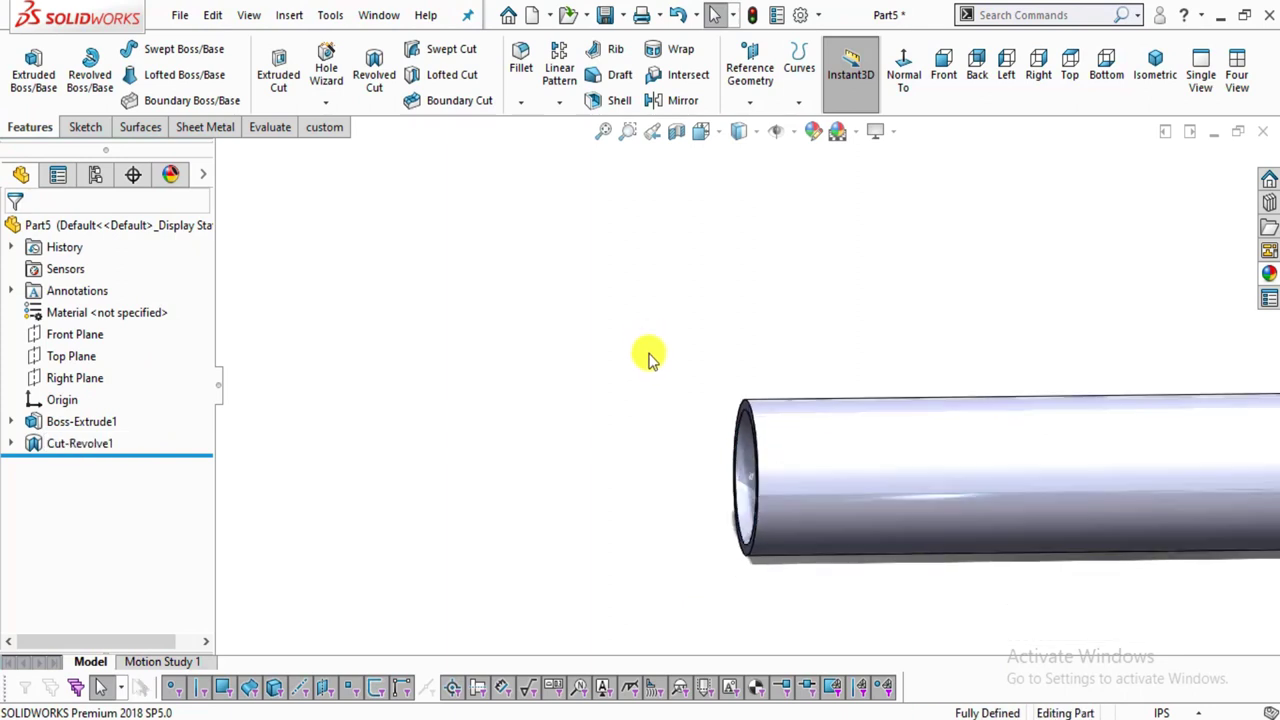
pyautogui.moveTo(1063, 480); pyautogui.dragTo(920, 480, button='middle')
pyautogui.scroll(-3, 949, 343)
pyautogui.scroll(5, 920, 480)
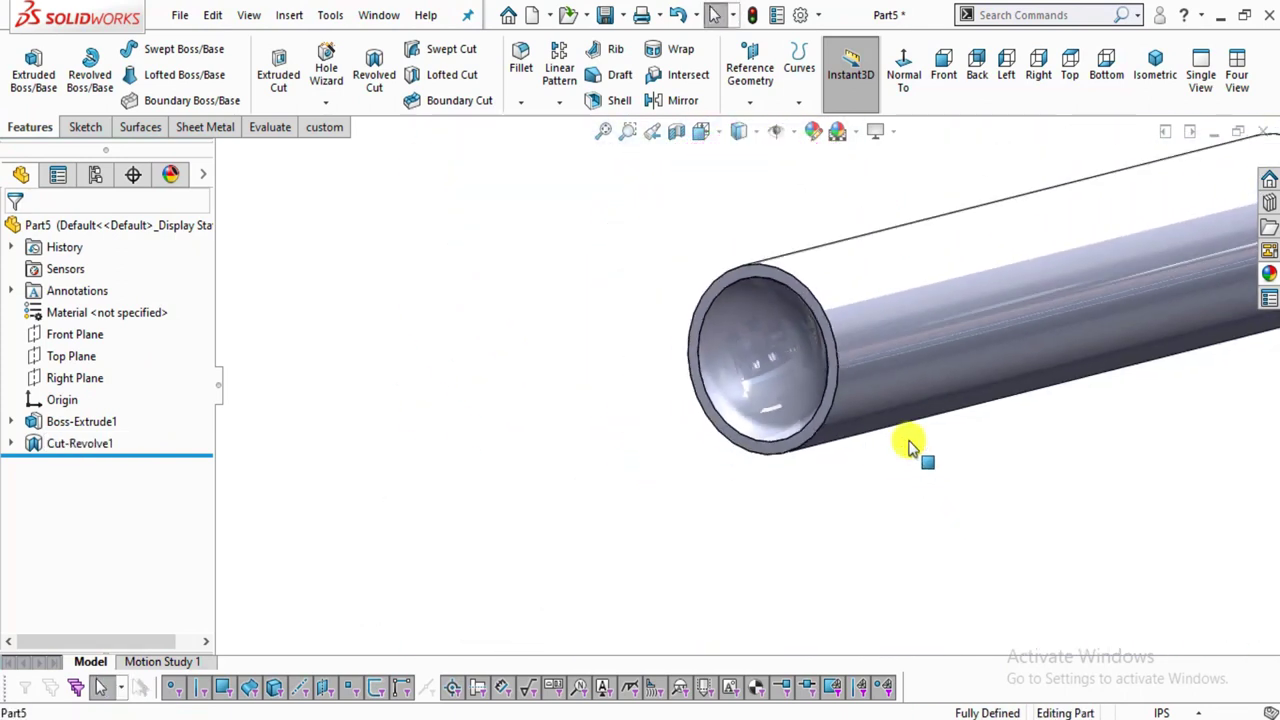
# Start a sketch on the Right Plane, viewed normal to it, and check the flat-cut details in the PDF piston drawing.
pyautogui.click(59, 380)
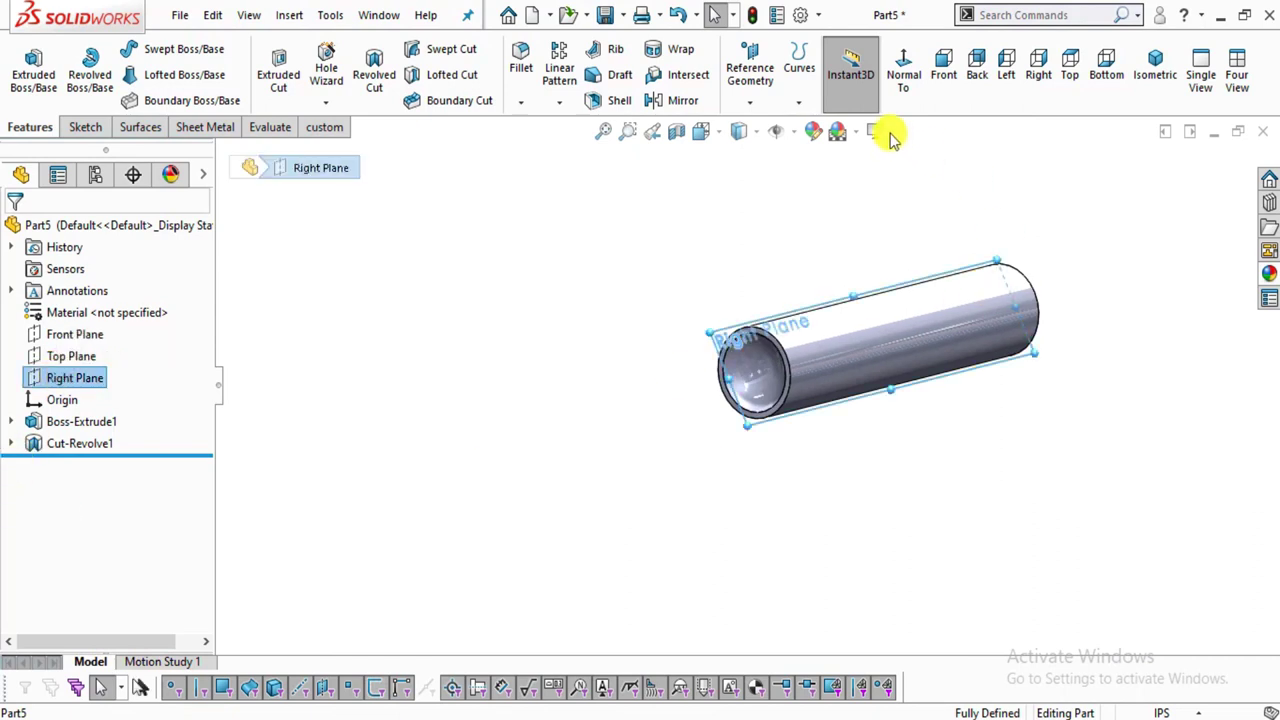
pyautogui.click(906, 75)
pyautogui.click(80, 127)
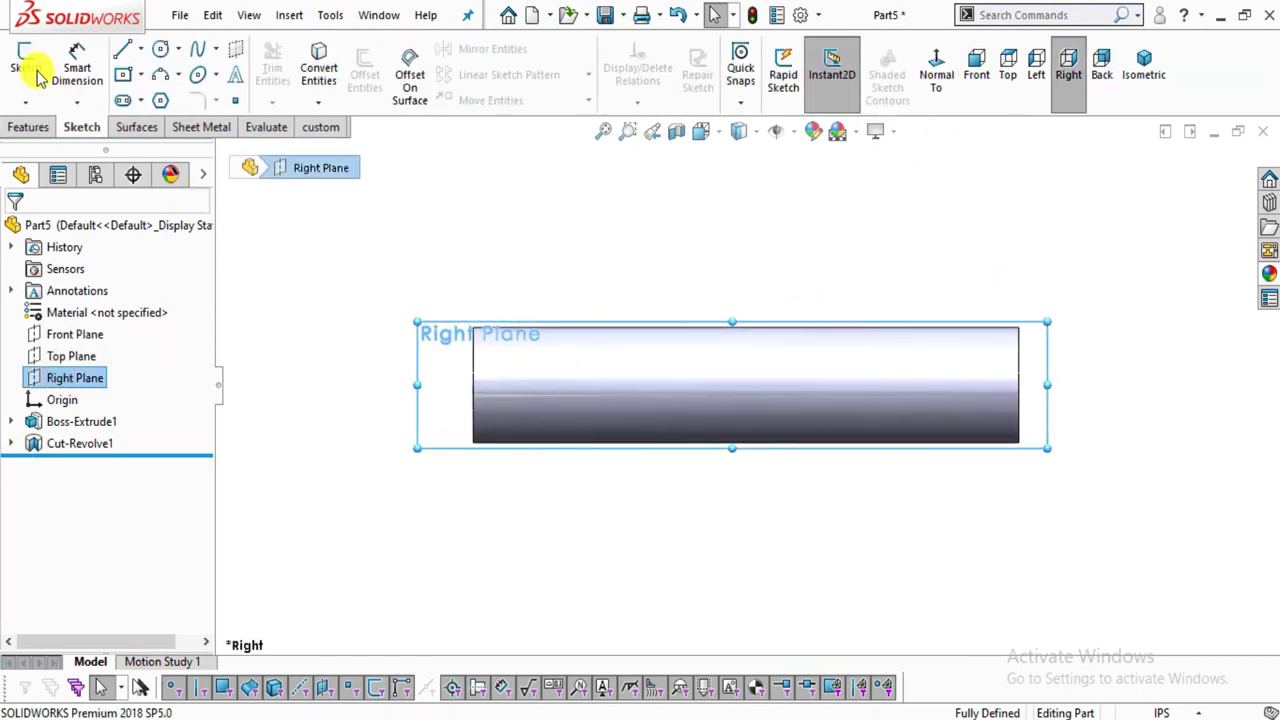
pyautogui.click(26, 60)
pyautogui.hotkey('alt', 'Tab')
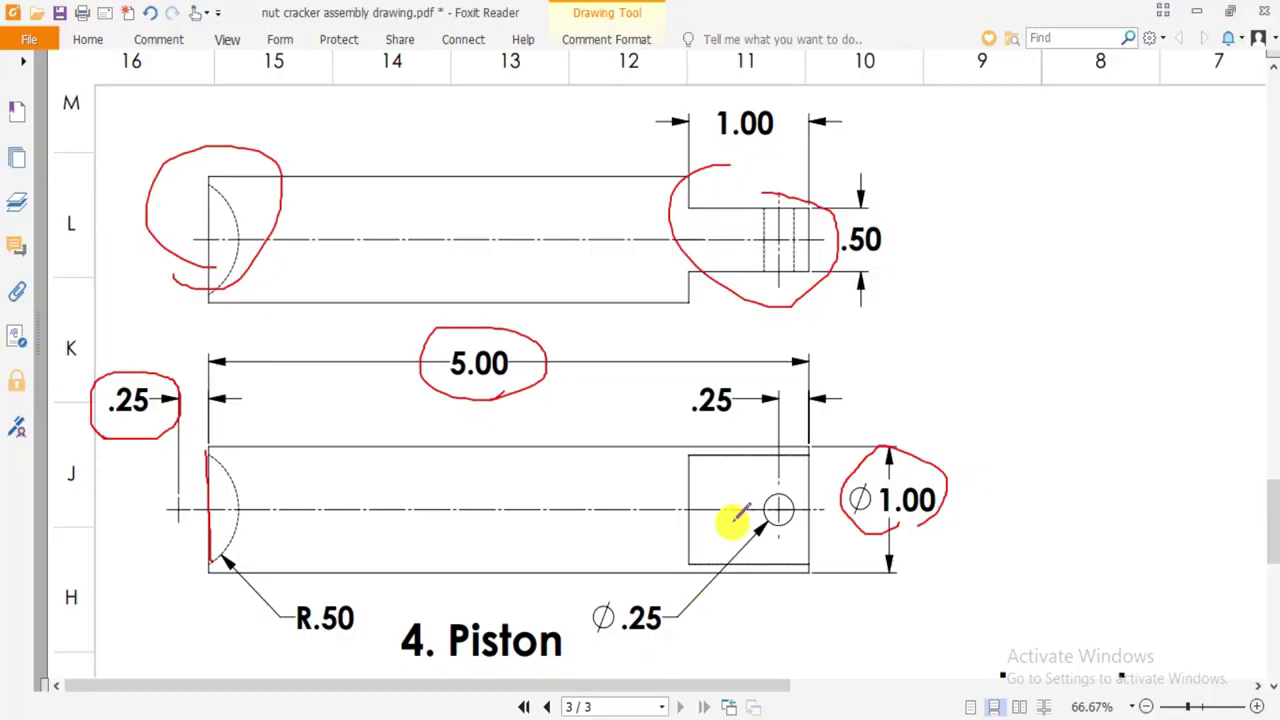
pyautogui.moveTo(577, 715)
pyautogui.click(577, 660)
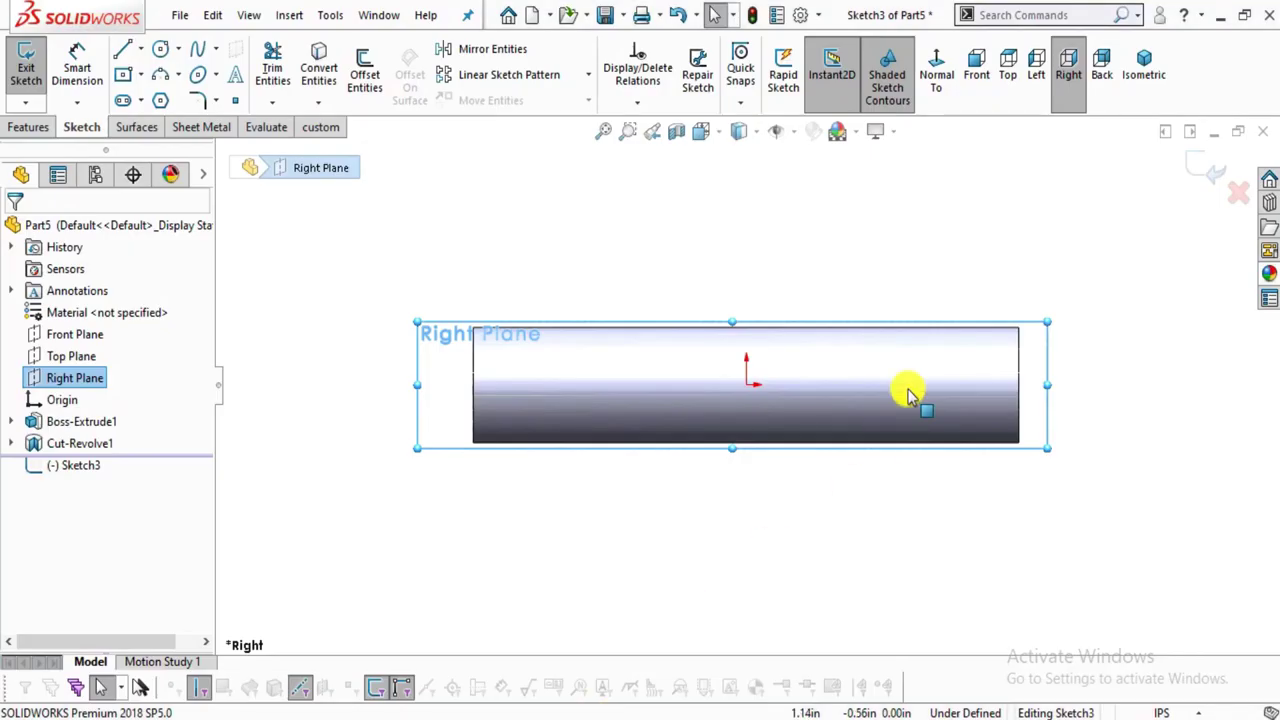
# Sketch a closed four-line profile about 1.06 in long and 0.25 in high at the upper corner of the piston's solid end.
pyautogui.scroll(-2, 1004, 320)
pyautogui.click(123, 58)
pyautogui.scroll(-2, 909, 466)
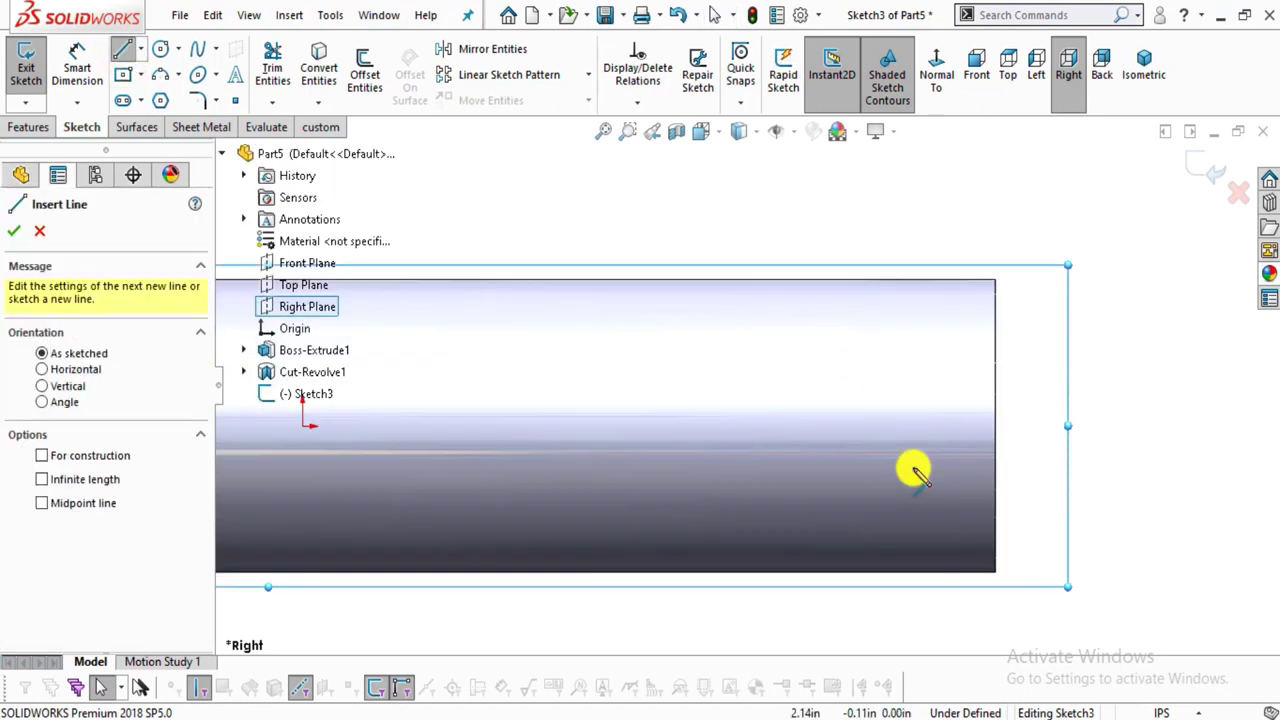
pyautogui.click(703, 281)
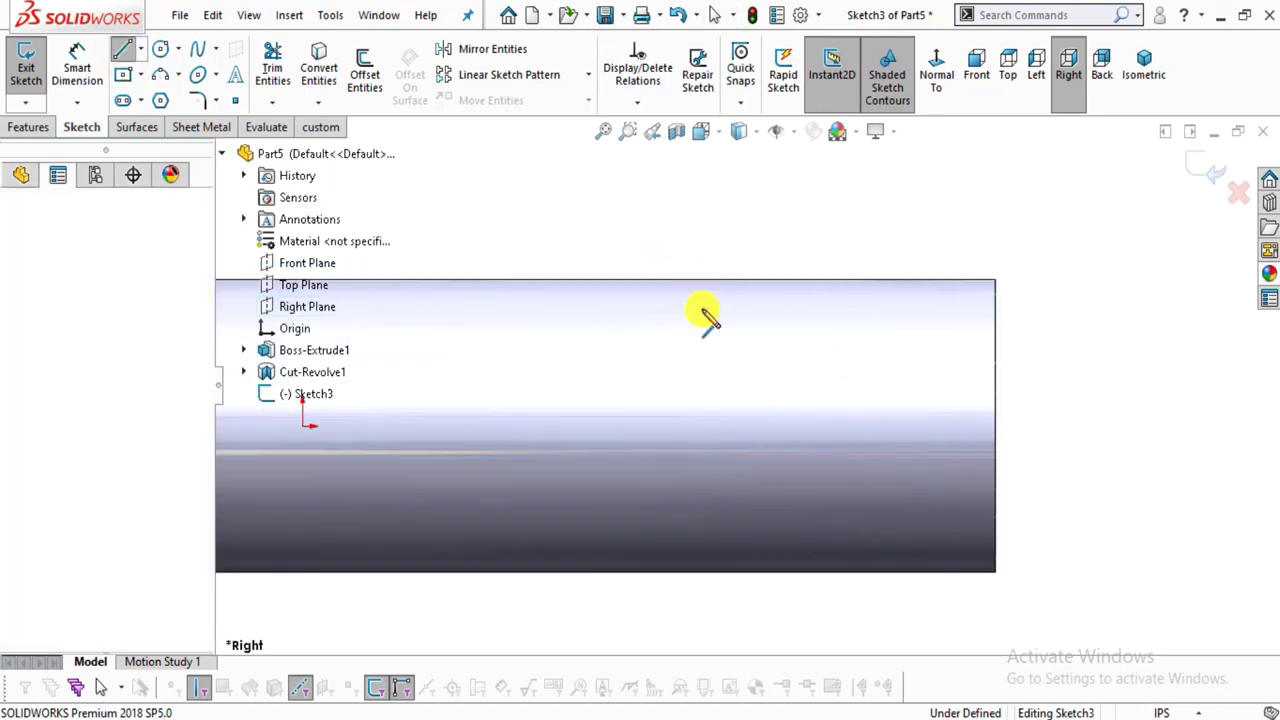
pyautogui.click(703, 352)
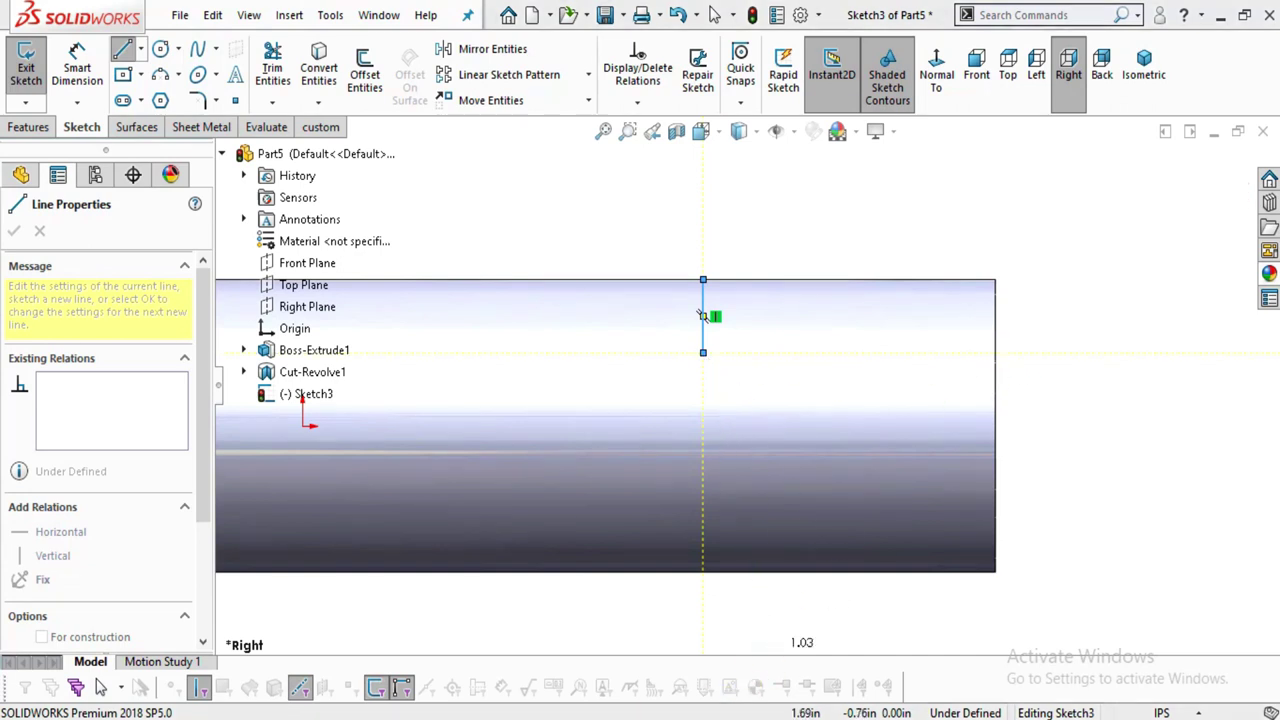
pyautogui.click(652, 712)
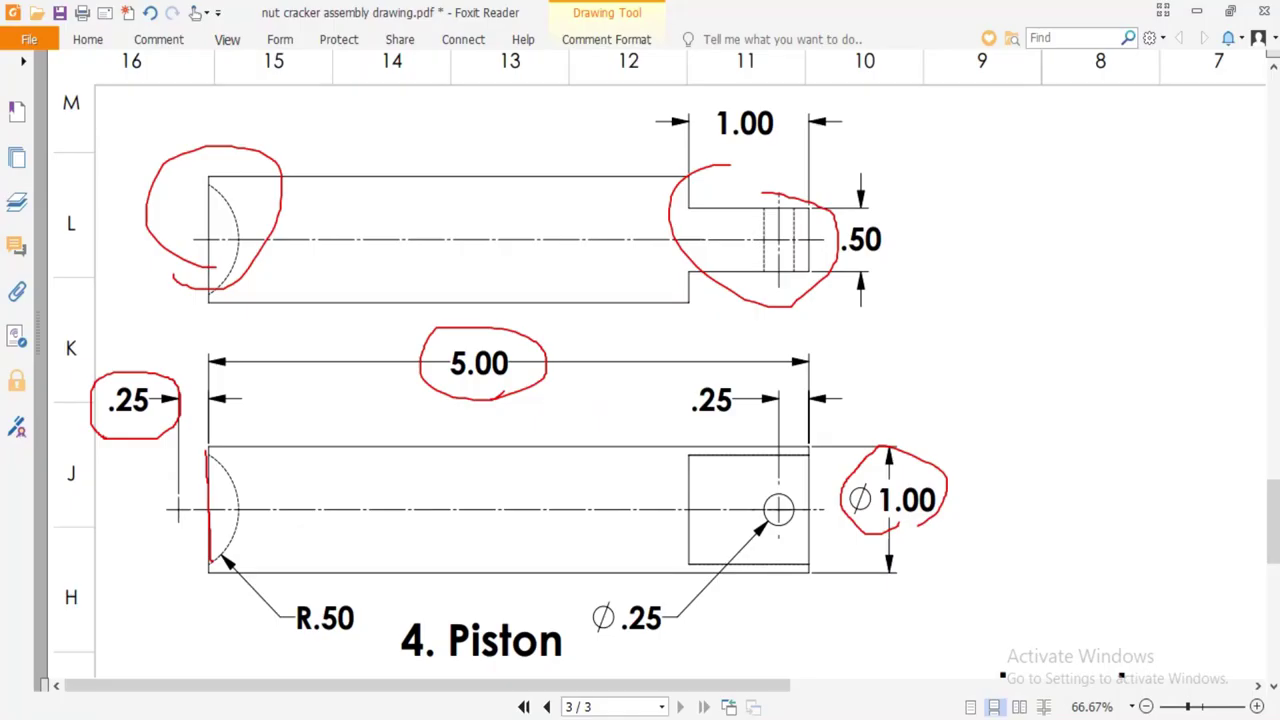
pyautogui.hotkey('alt', 'Tab')
pyautogui.click(997, 349)
pyautogui.click(995, 279)
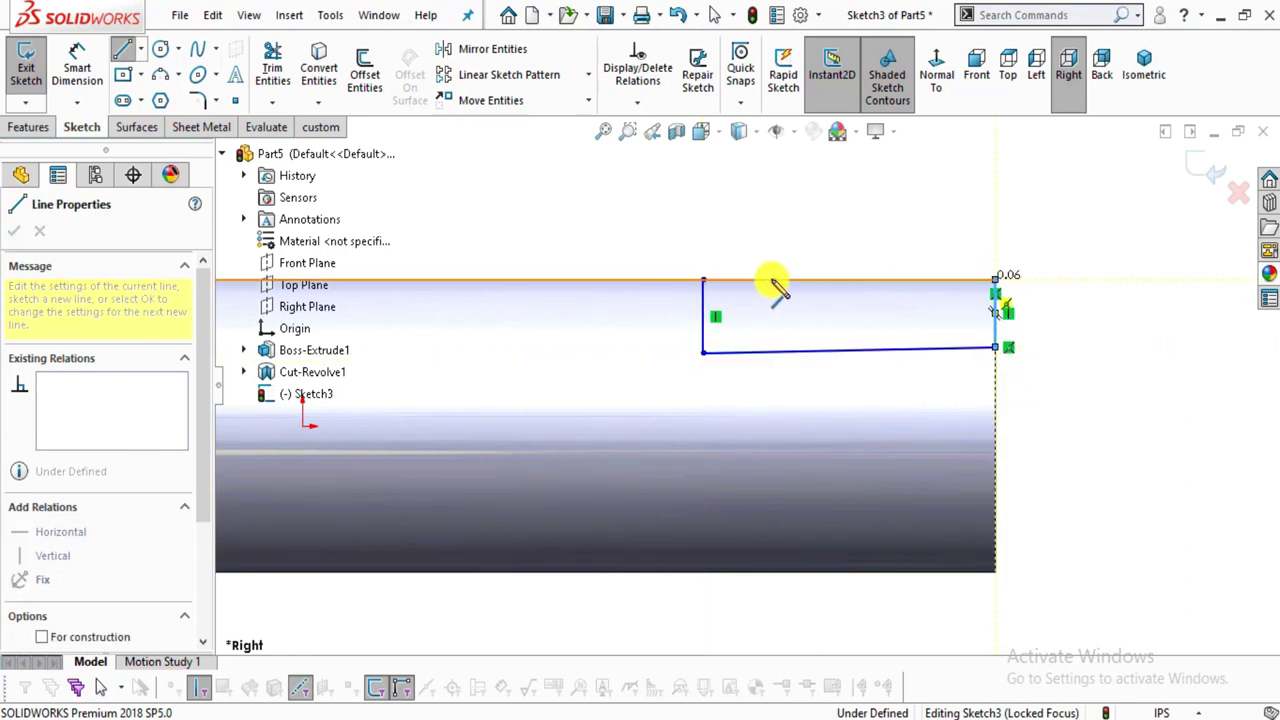
pyautogui.click(703, 280)
pyautogui.press('Escape')
pyautogui.press('Escape')
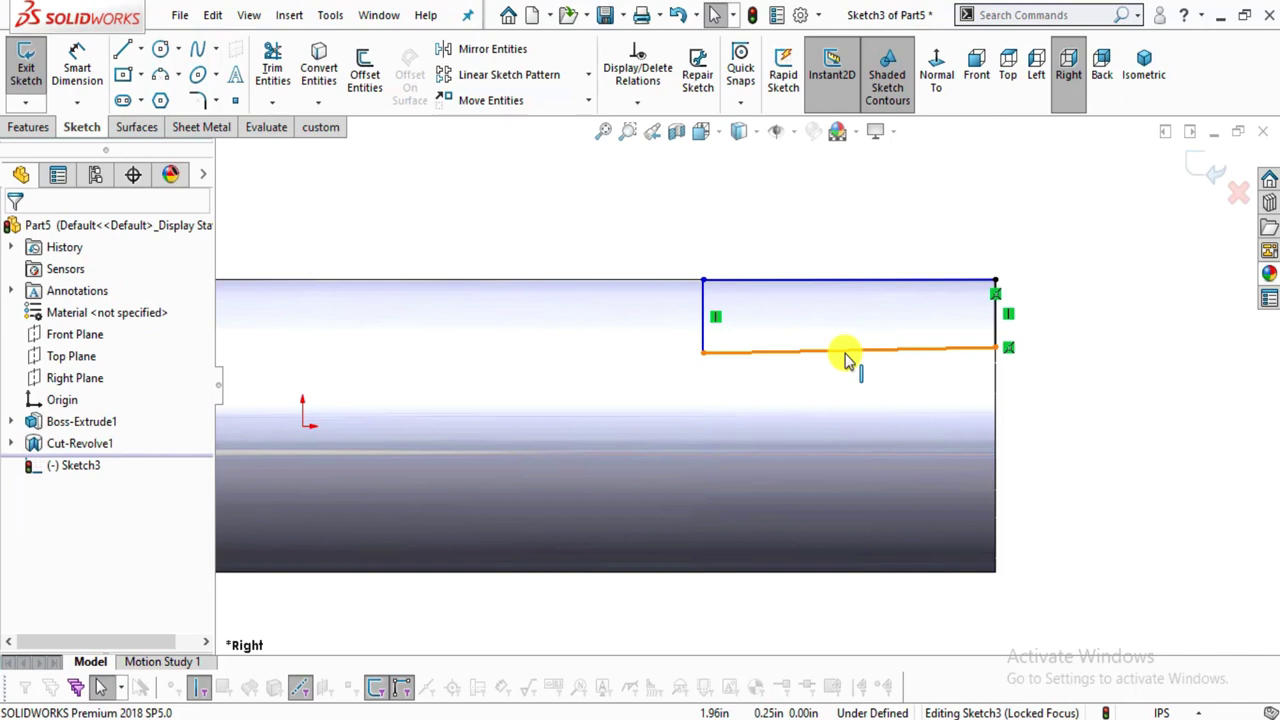
# Make the profile's lower and upper lines horizontal.
pyautogui.click(845, 353)
pyautogui.click(902, 263)
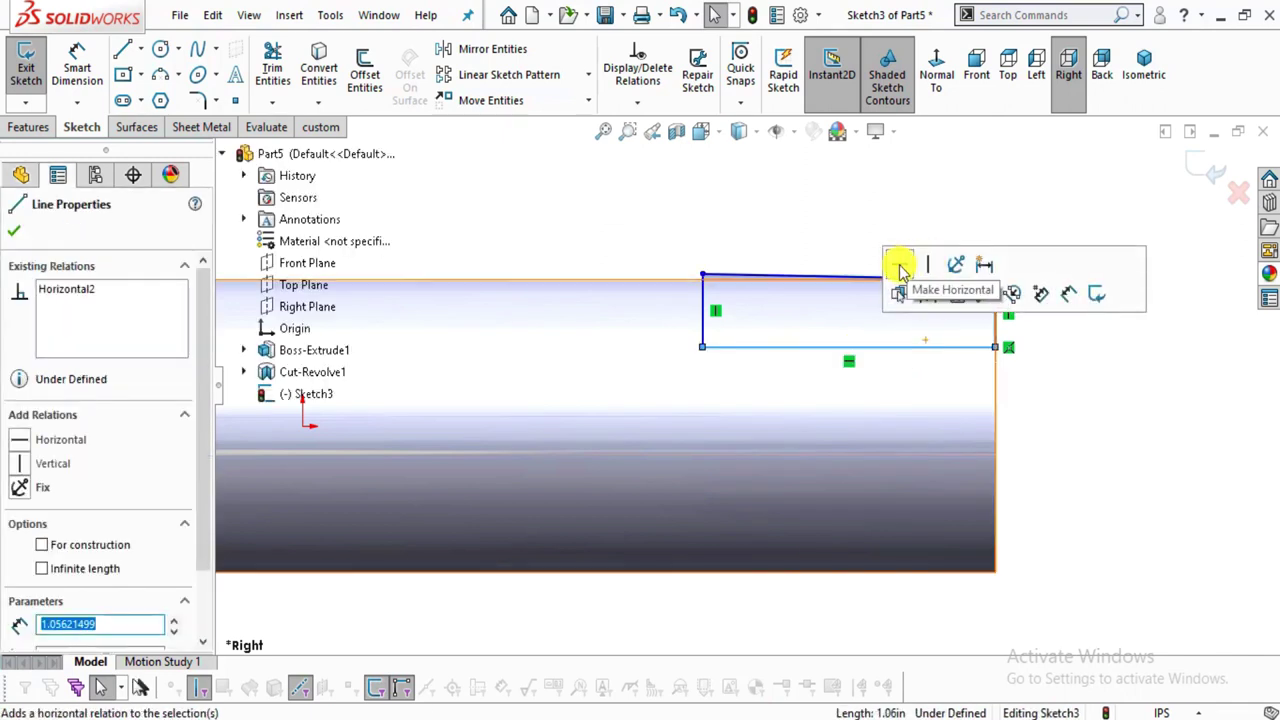
pyautogui.click(1115, 403)
pyautogui.scroll(-2, 925, 365)
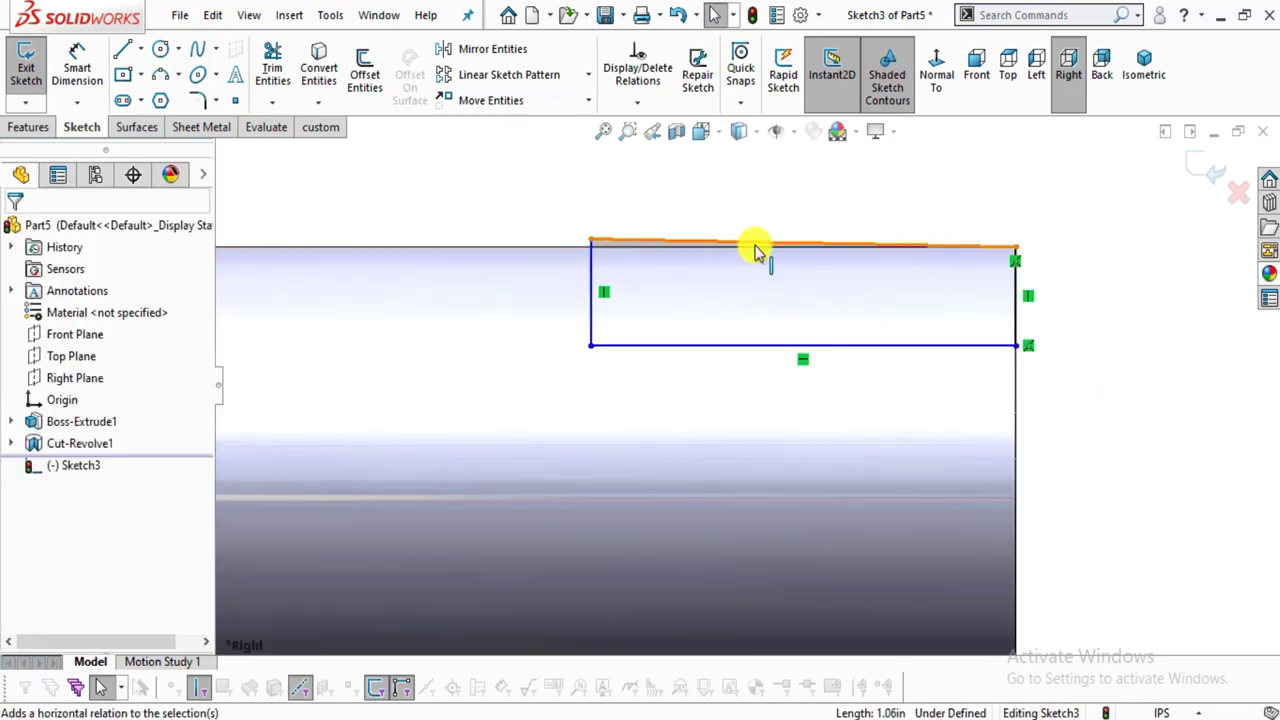
pyautogui.click(632, 242)
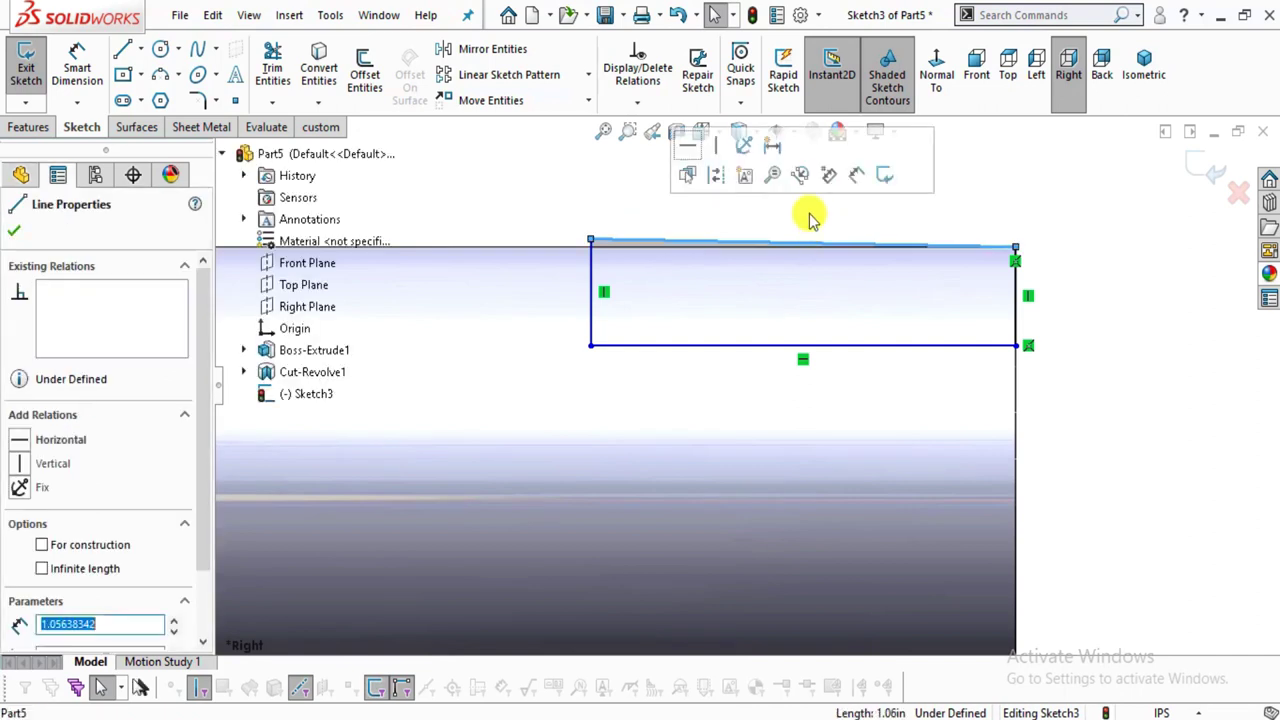
pyautogui.click(694, 160)
pyautogui.scroll(5, 1075, 380)
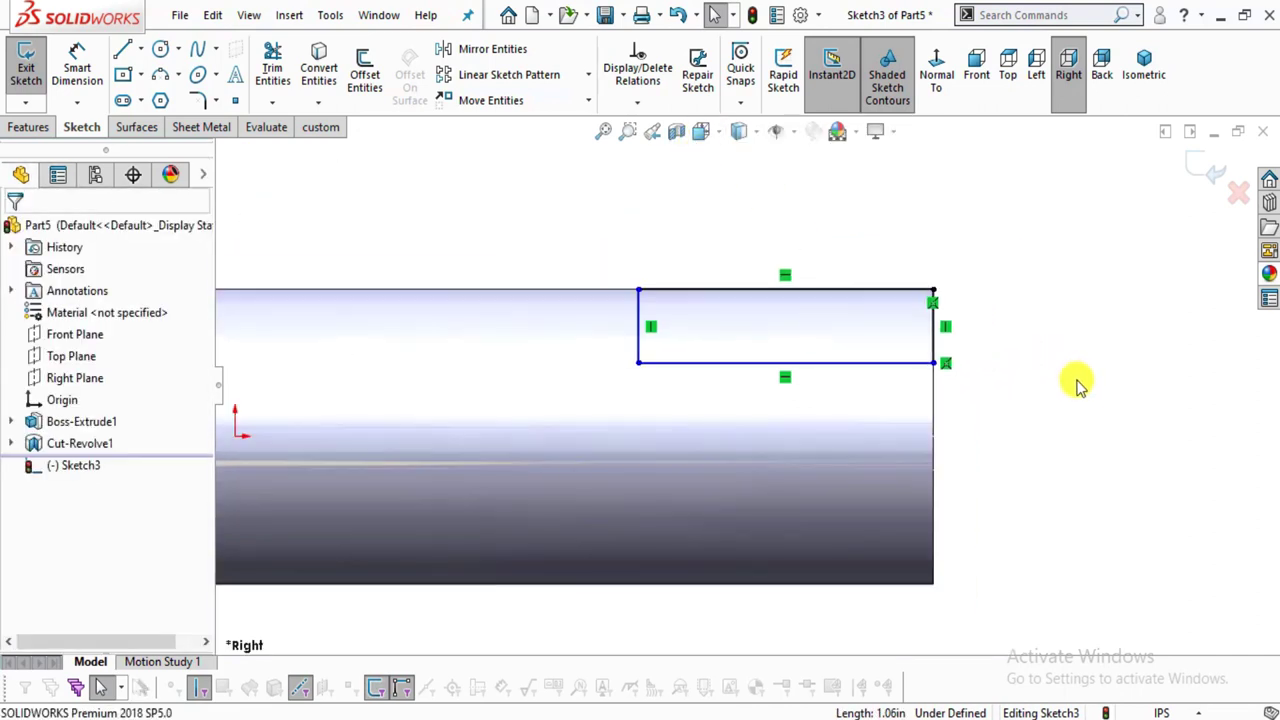
# Consult the PDF piston drawing and dimension the profile's upper line to 1 in.
pyautogui.hotkey('alt', 'Tab')
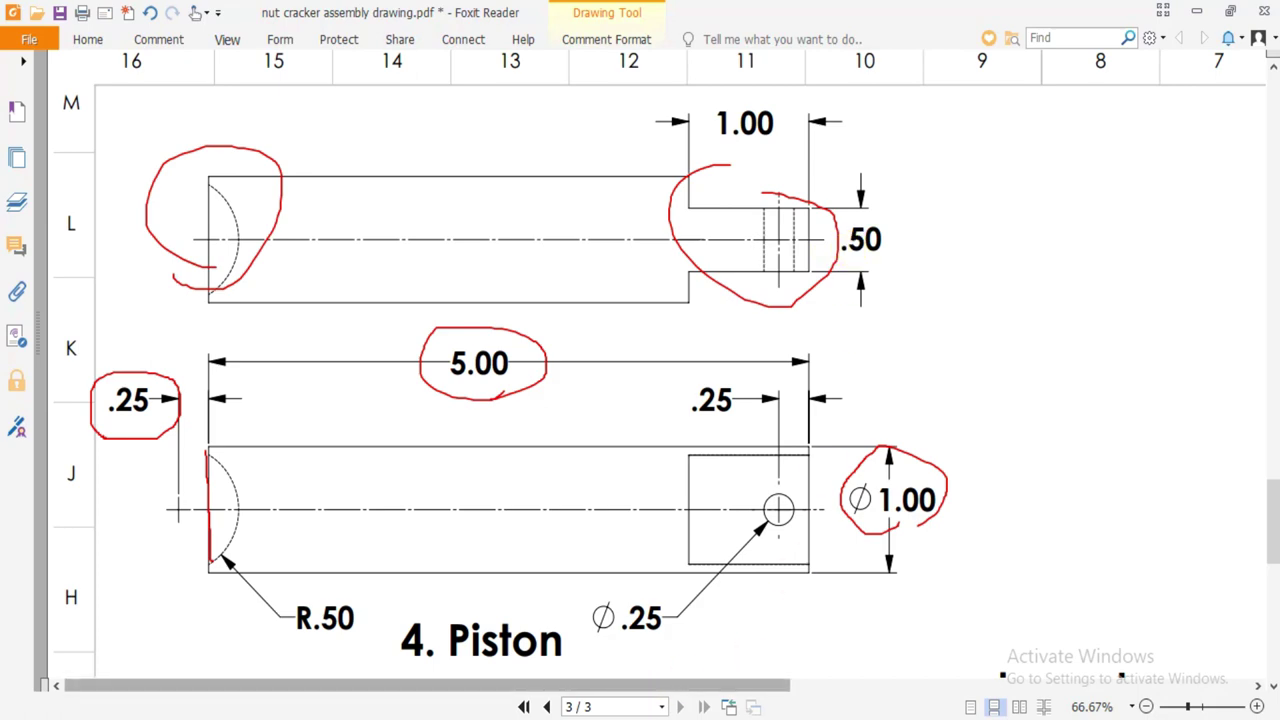
pyautogui.hotkey('alt', 'Tab')
pyautogui.click(88, 70)
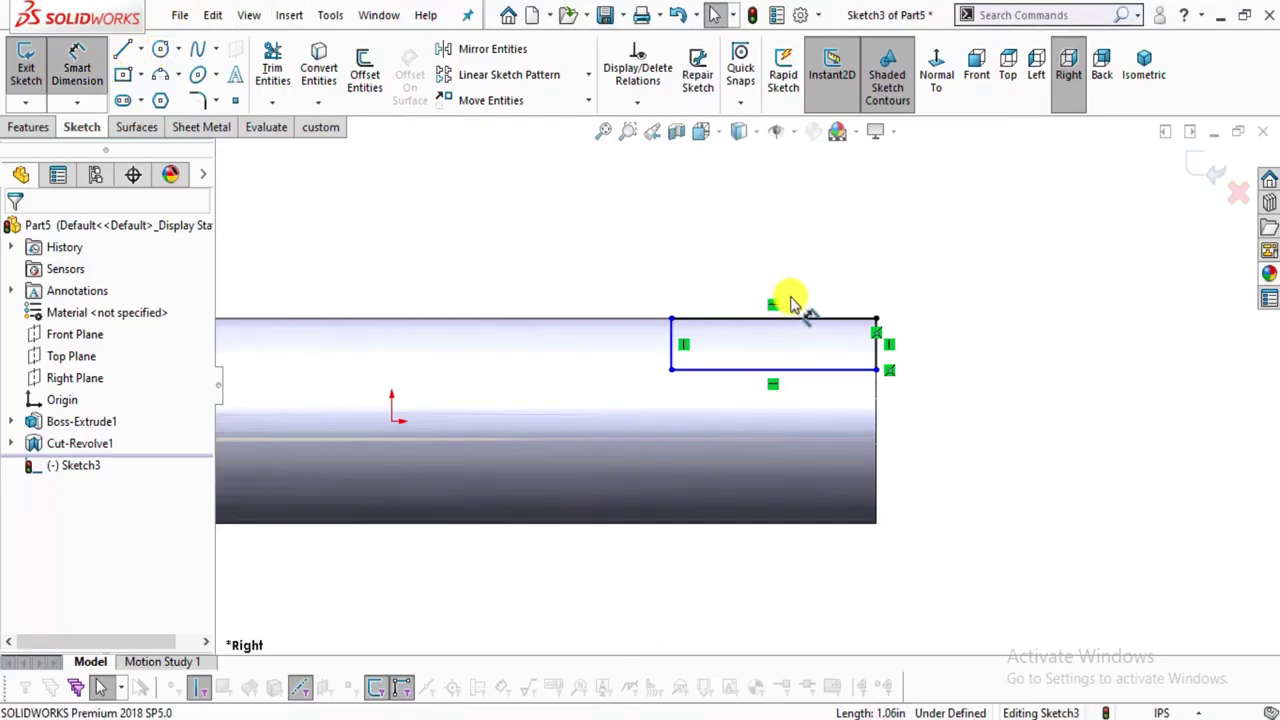
pyautogui.click(782, 320)
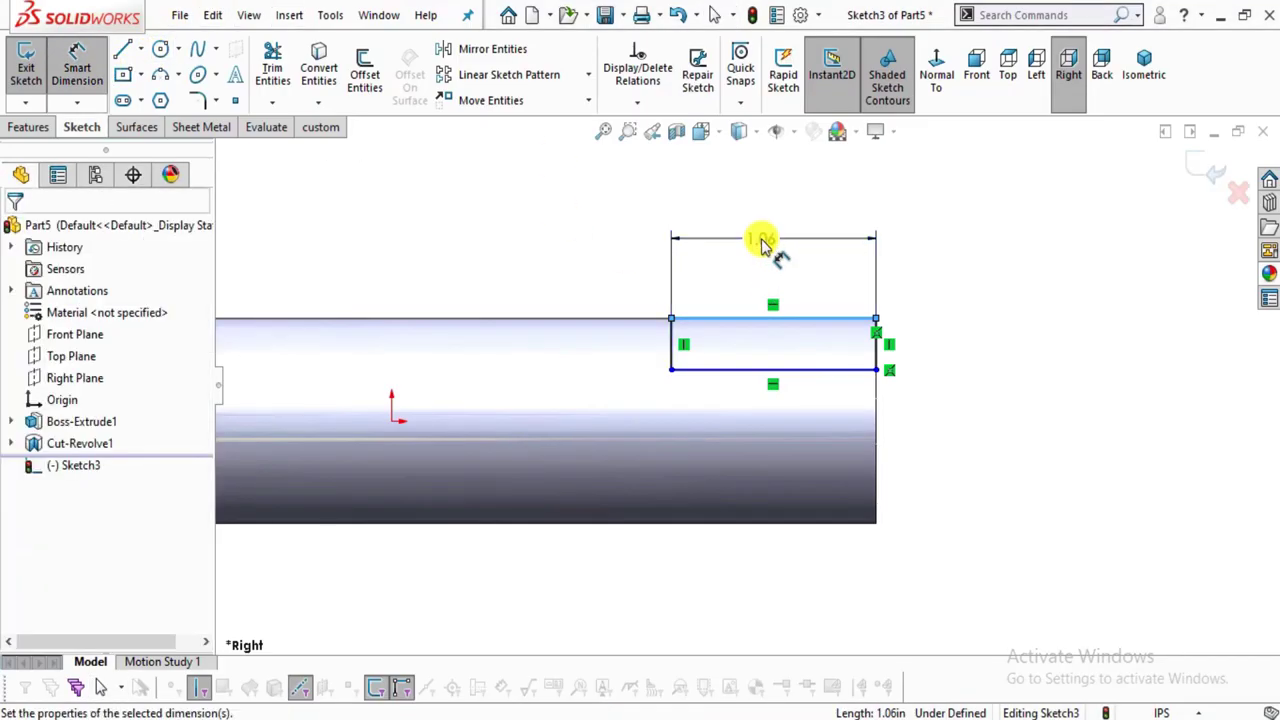
pyautogui.click(766, 242)
pyautogui.write('1')
pyautogui.press('Return')
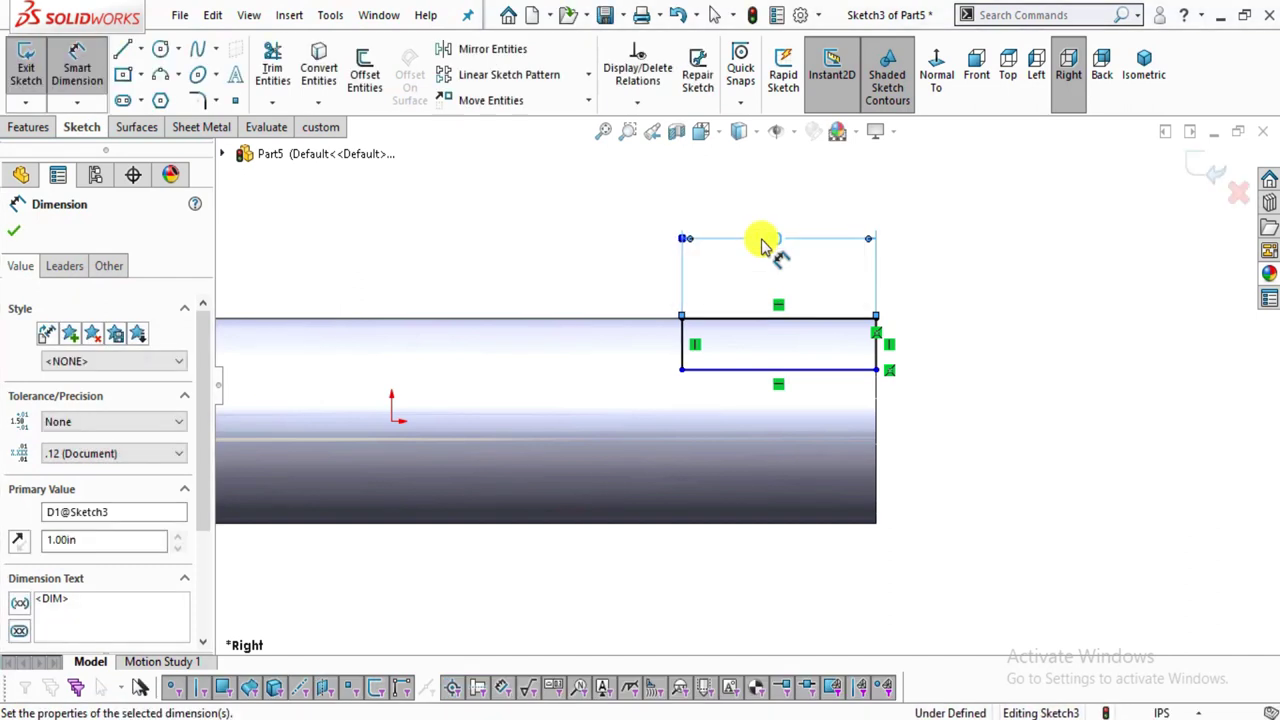
# Dimension the vertical distance from the origin to the profile's lower line as 0.25 in.
pyautogui.scroll(1, 745, 400)
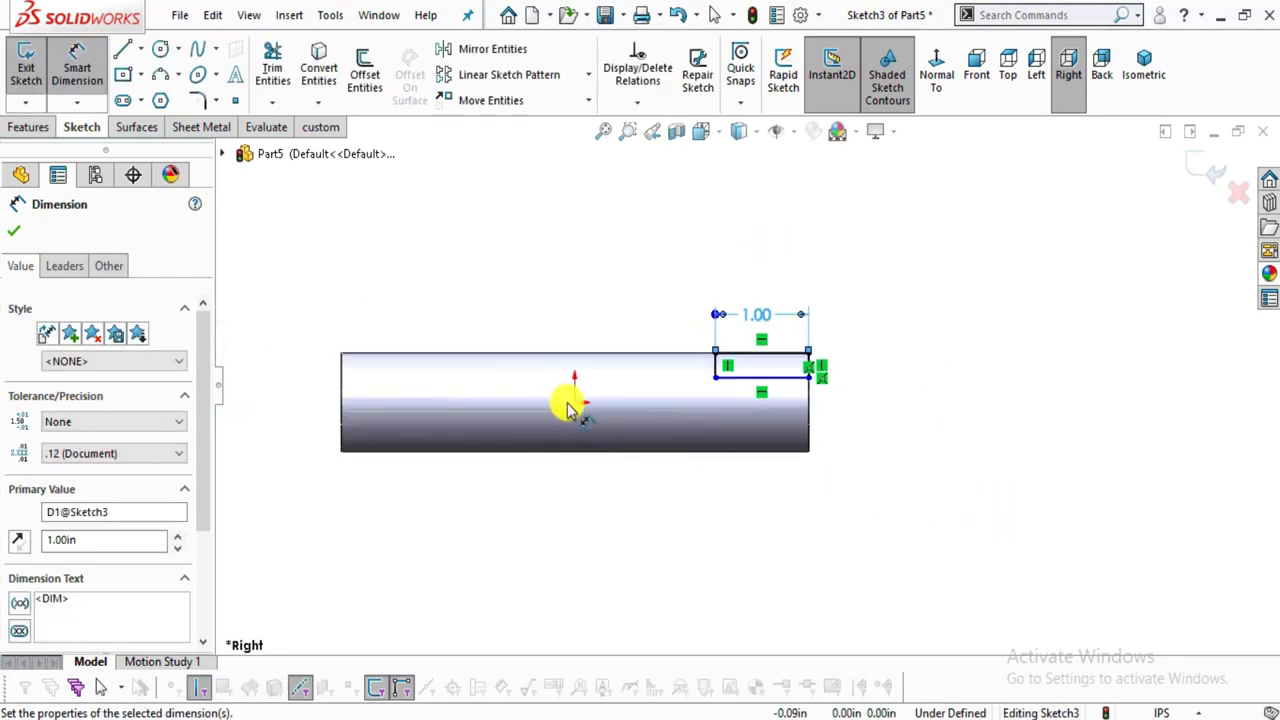
pyautogui.click(575, 395)
pyautogui.scroll(-2, 780, 408)
pyautogui.click(722, 360)
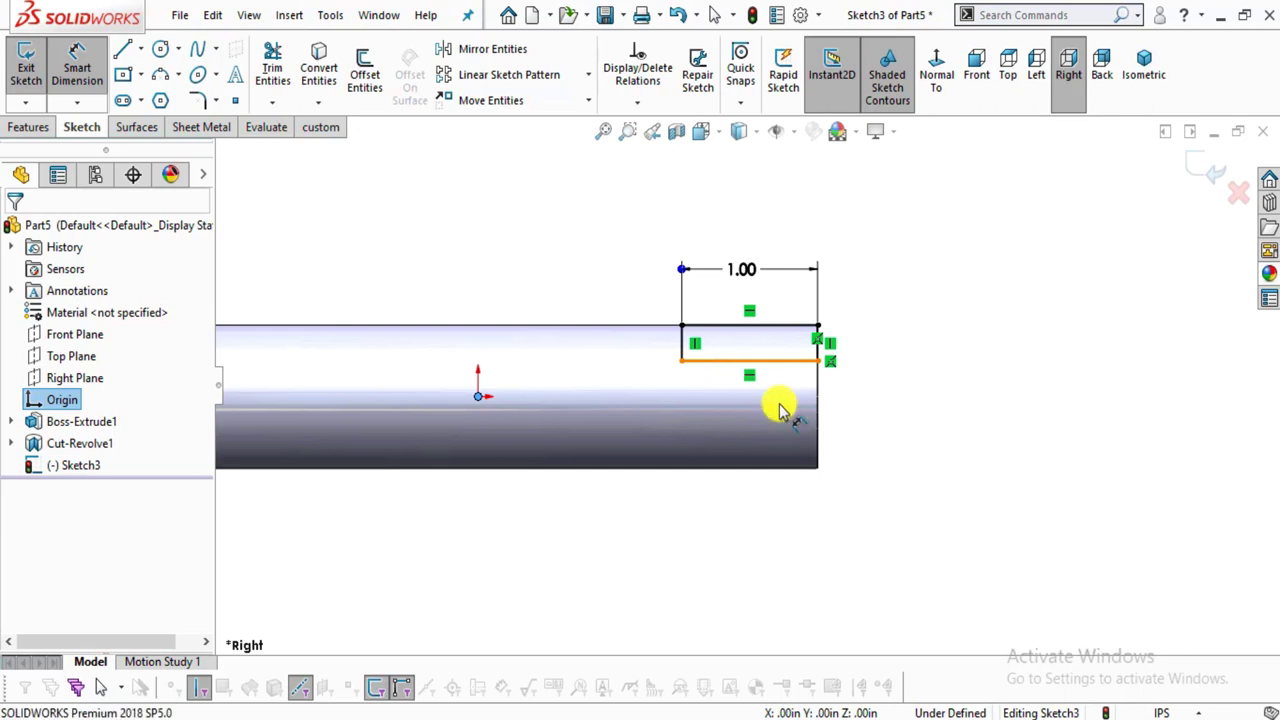
pyautogui.click(849, 393)
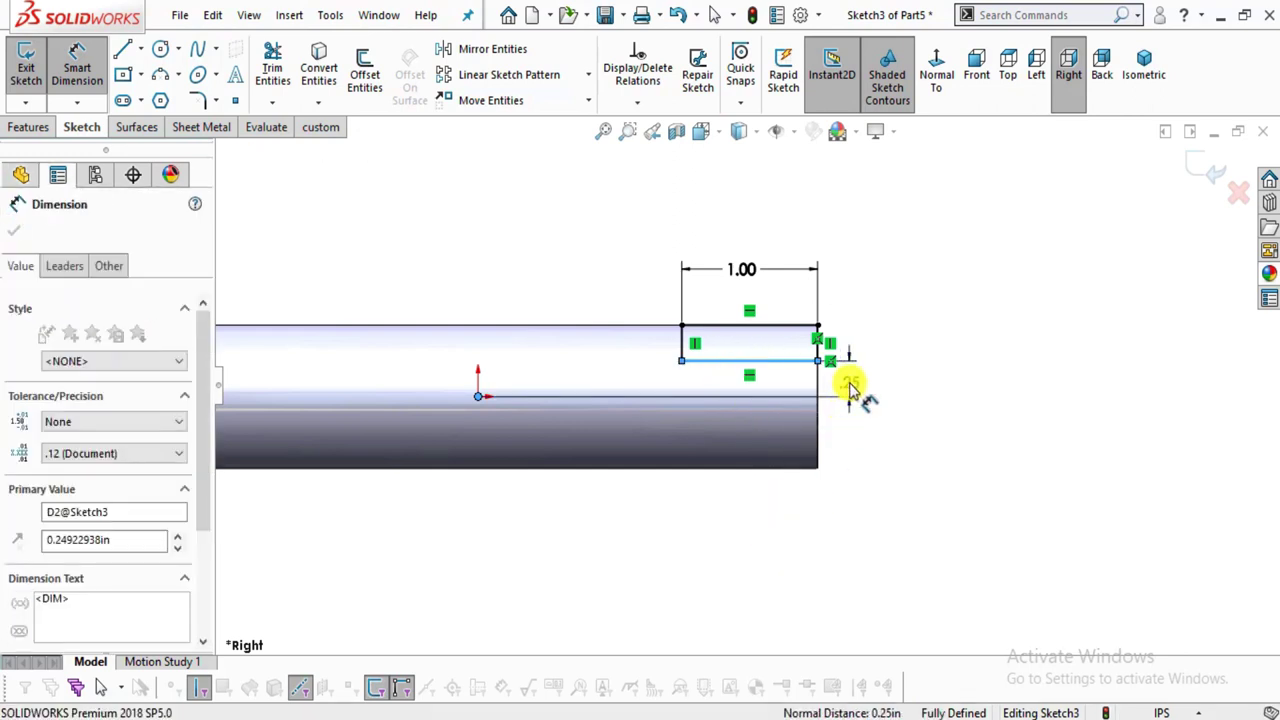
pyautogui.write('0.25')
pyautogui.press('Return')
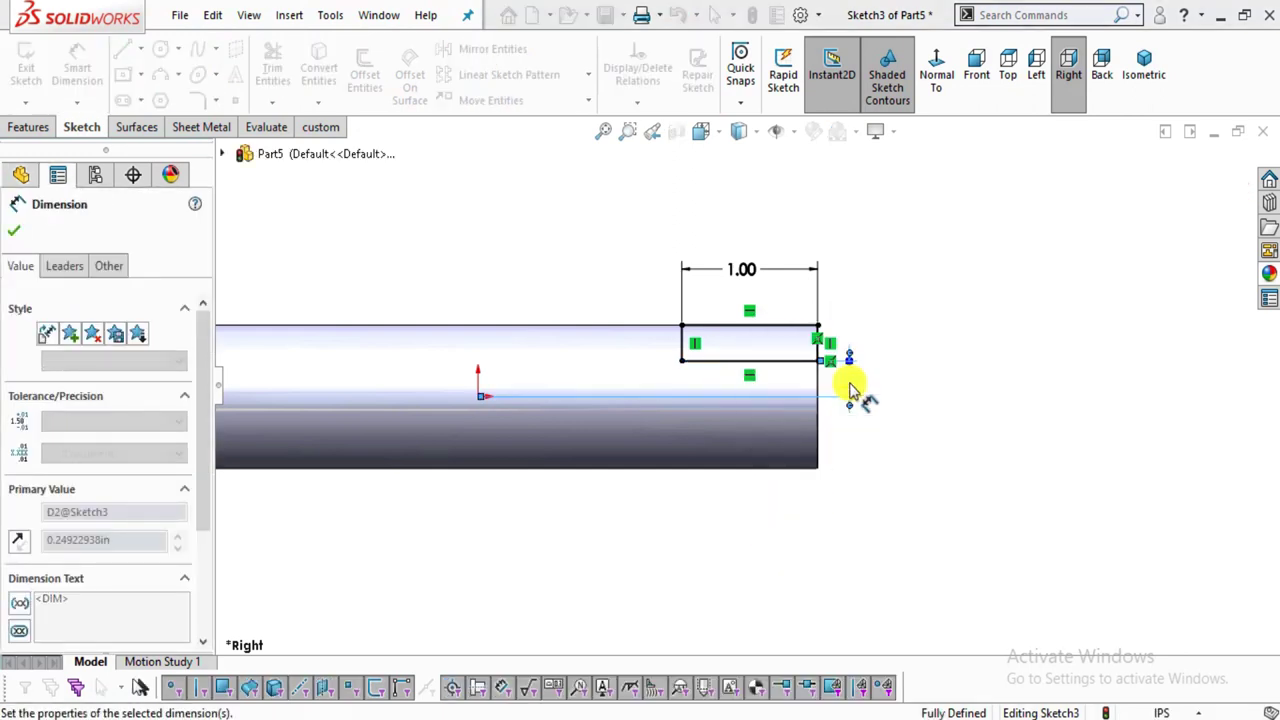
pyautogui.click(1006, 420)
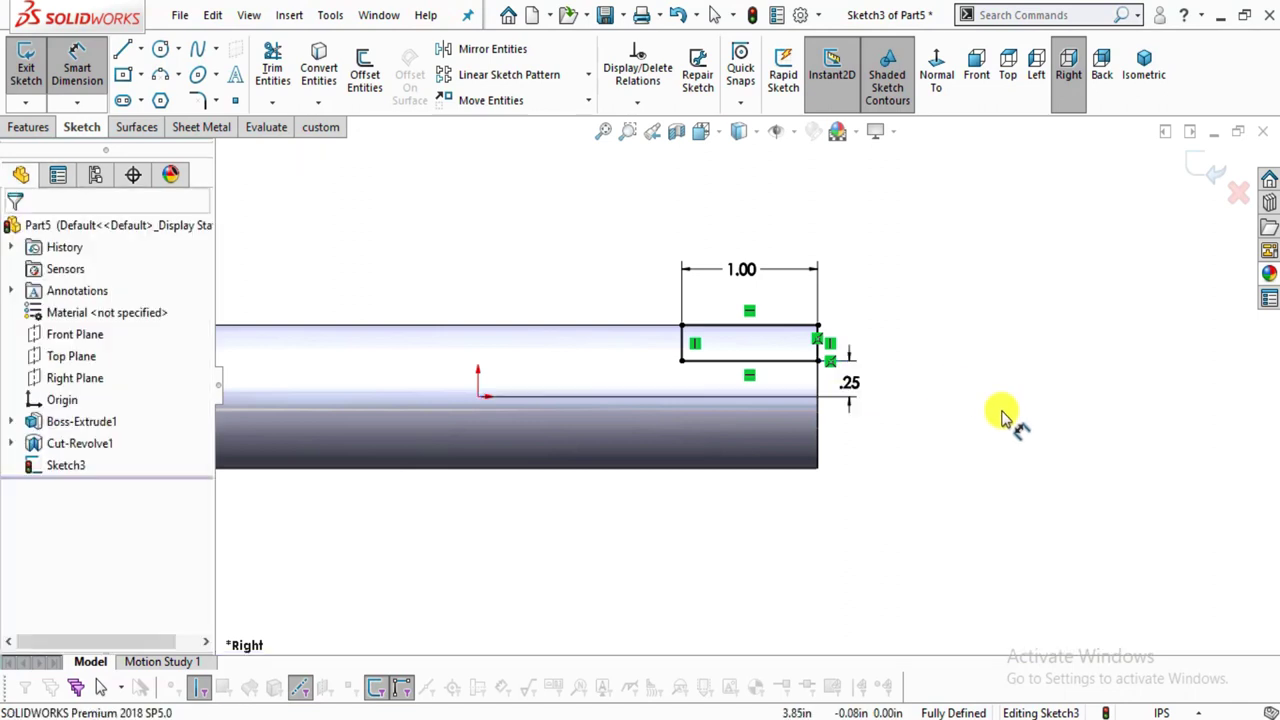
# Extrude-cut the rectangular profile with the Through All - Both end condition to form the upper flat on the piston's end.
pyautogui.click(44, 130)
pyautogui.click(284, 74)
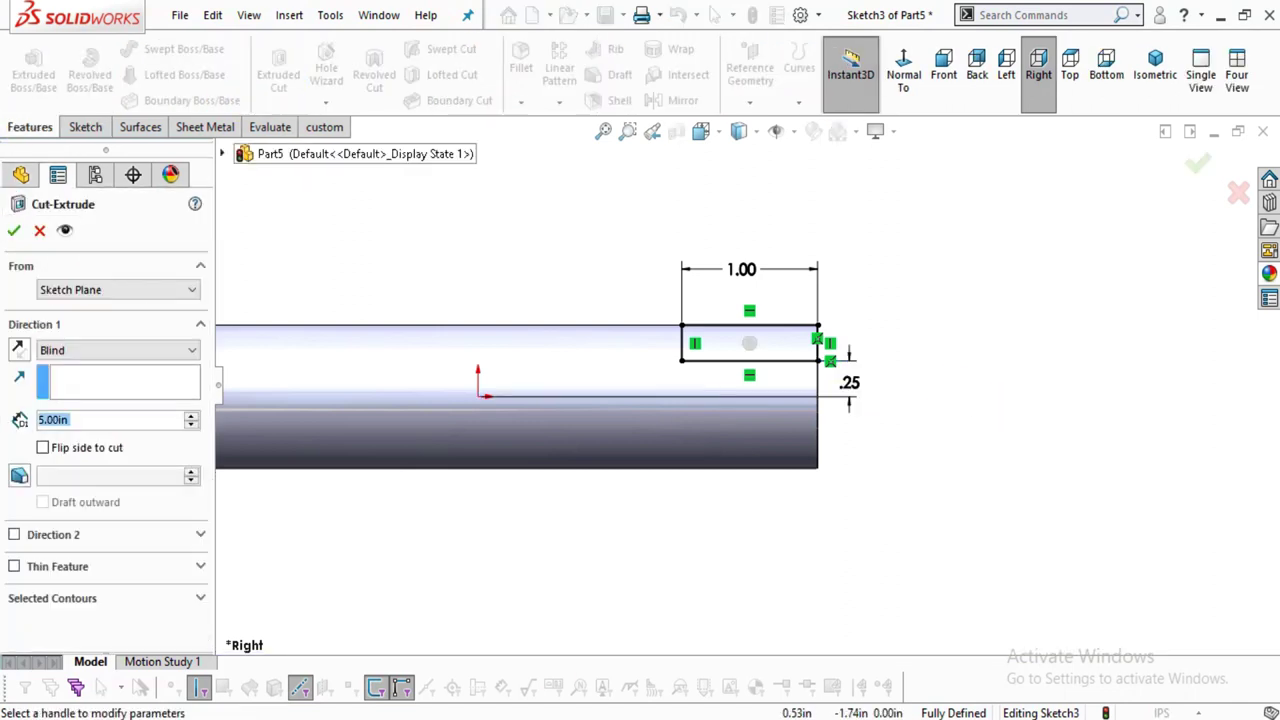
pyautogui.click(622, 710)
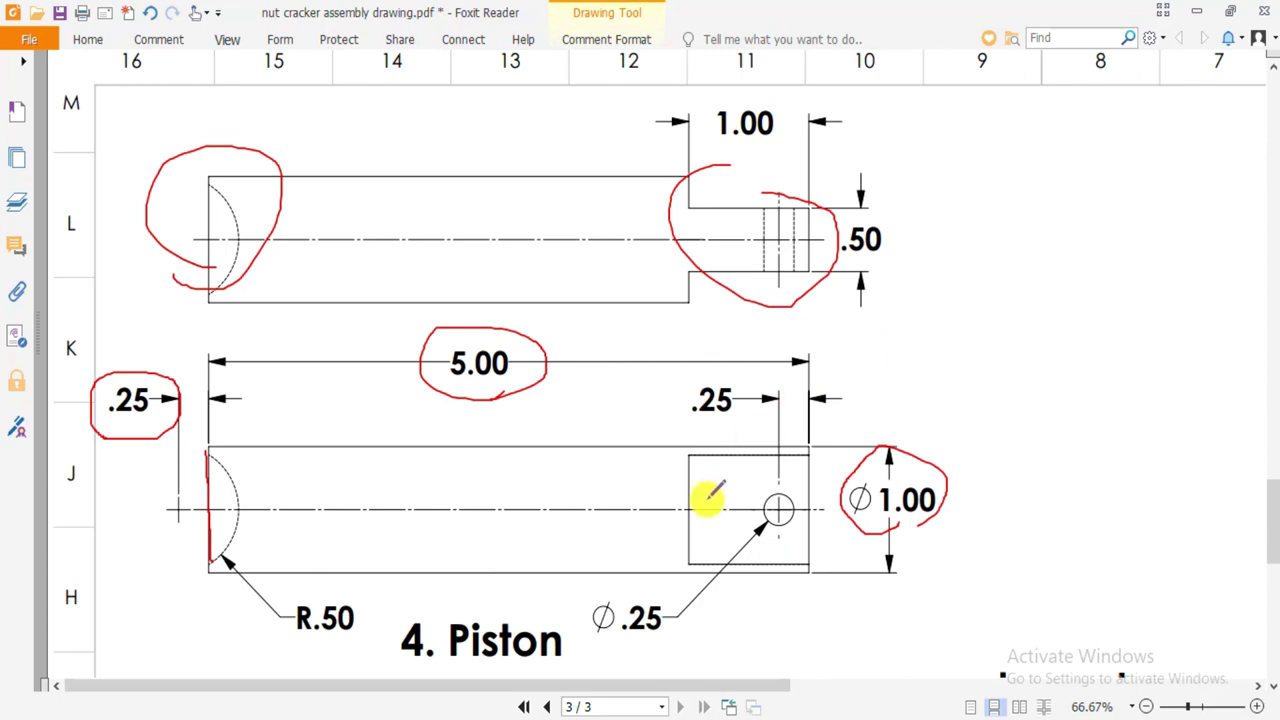
pyautogui.click(449, 710)
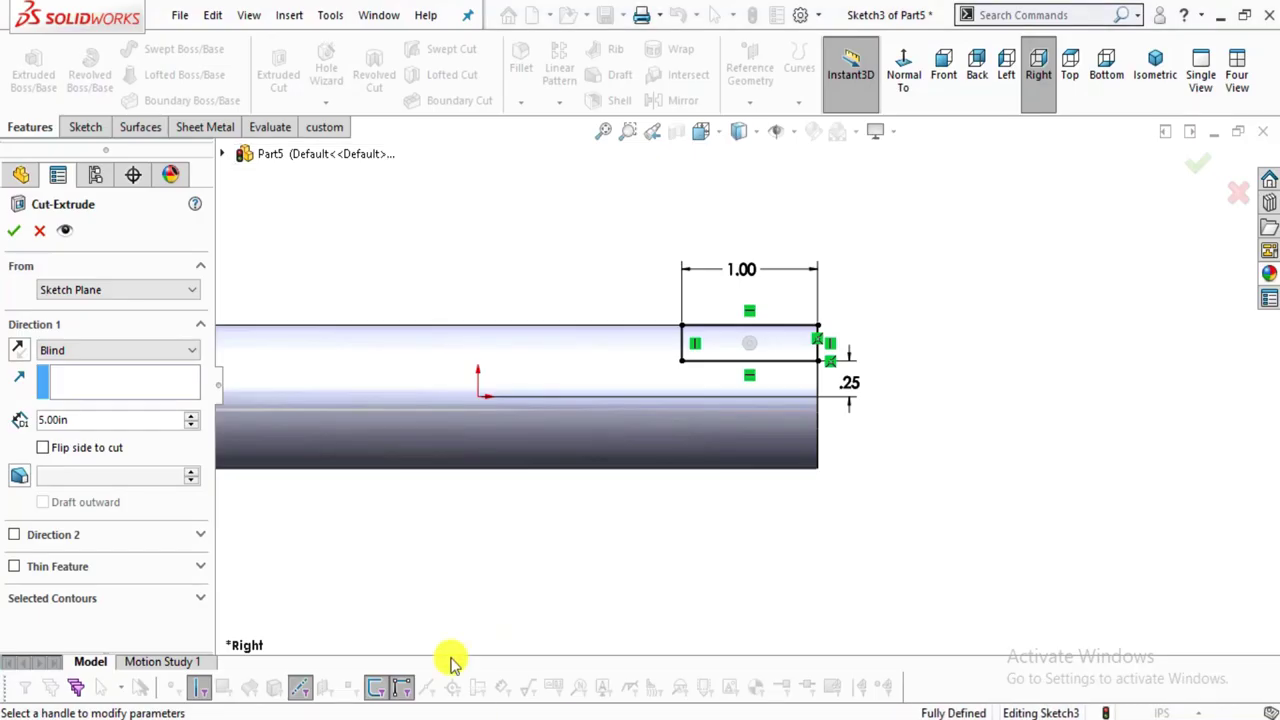
pyautogui.click(110, 355)
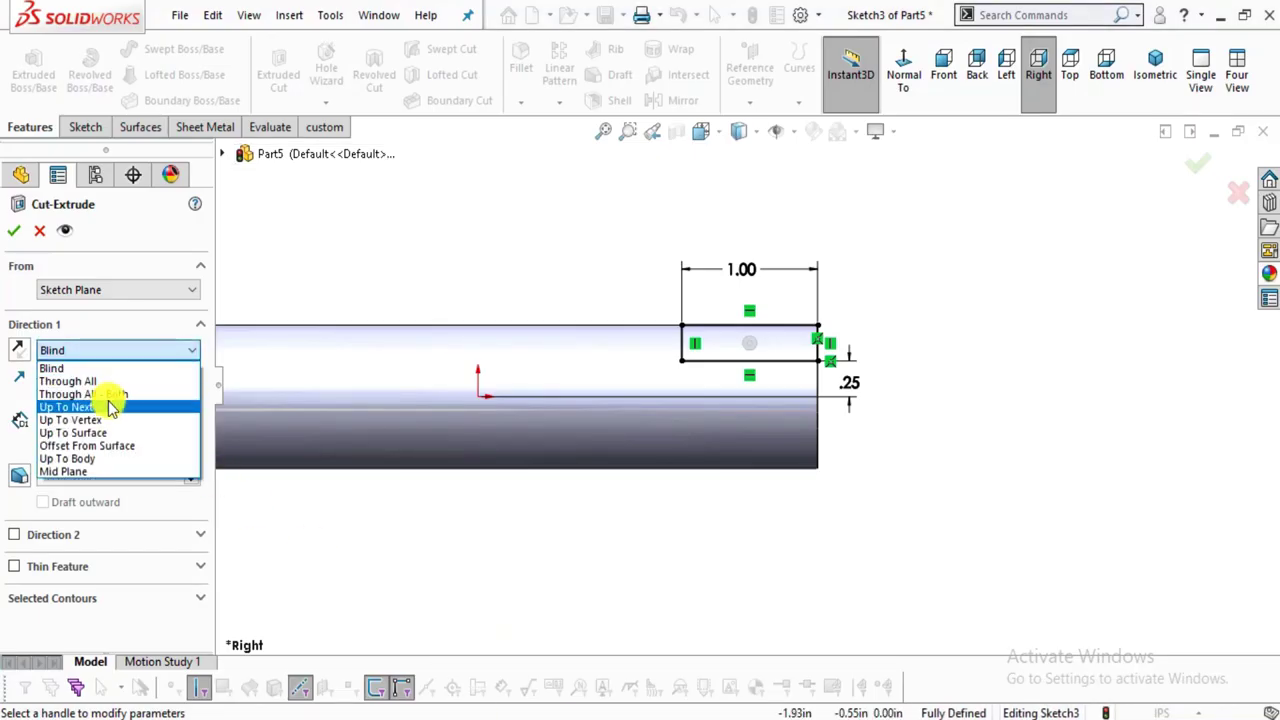
pyautogui.click(75, 403)
pyautogui.click(112, 352)
pyautogui.click(125, 389)
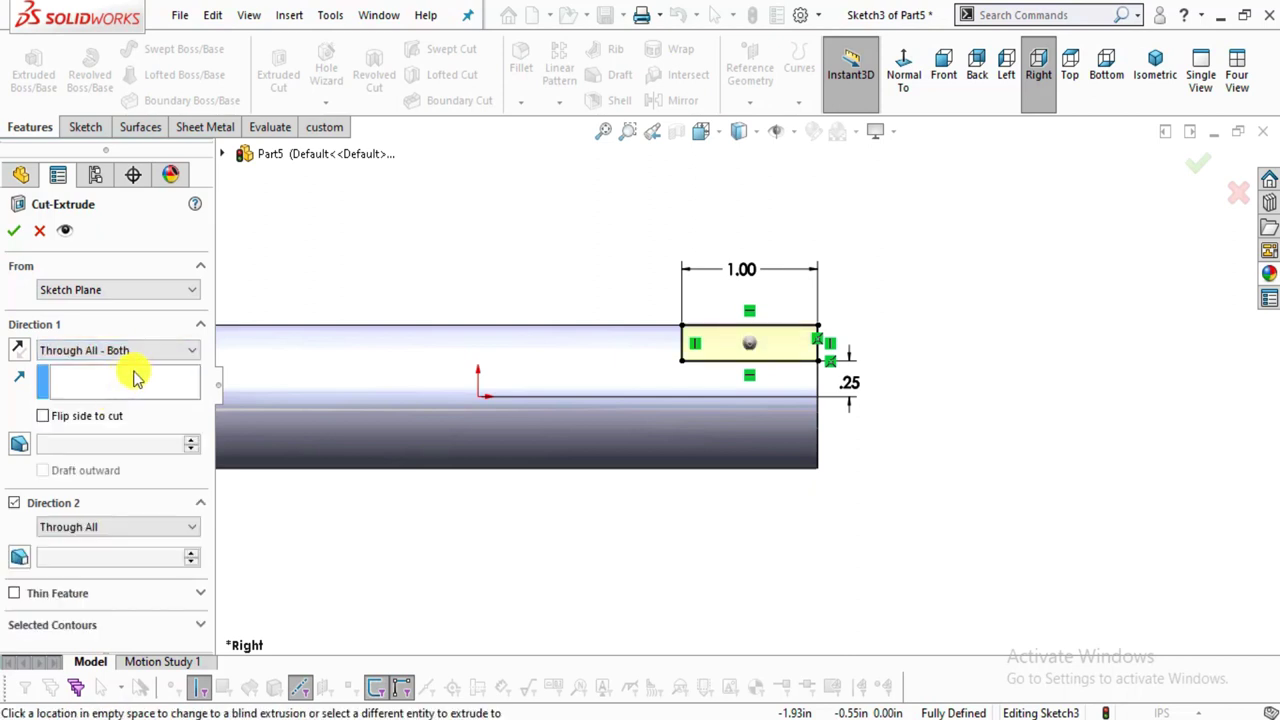
pyautogui.moveTo(845, 425); pyautogui.dragTo(814, 491, button='middle')
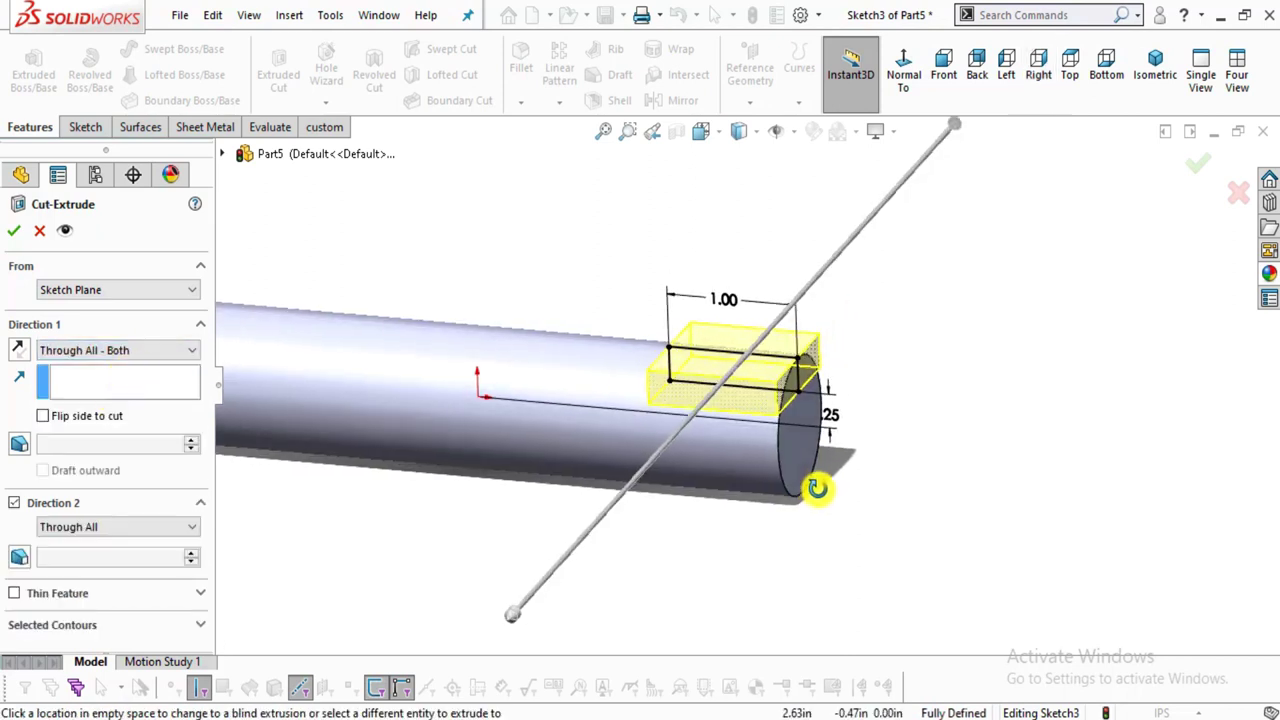
pyautogui.click(21, 232)
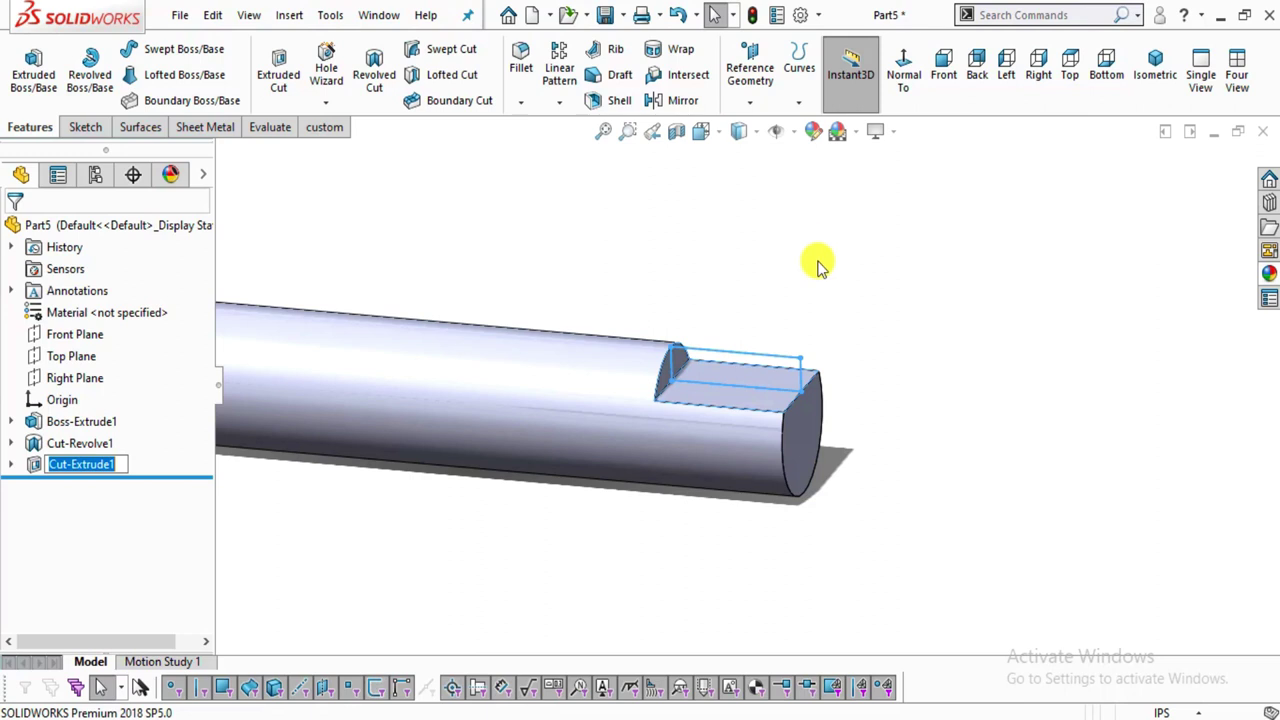
# Check the PDF piston drawing and mirror the flat cut about the Top Plane to form the lower flat on the piston's end.
pyautogui.click(828, 622)
pyautogui.hotkey('alt', 'Tab')
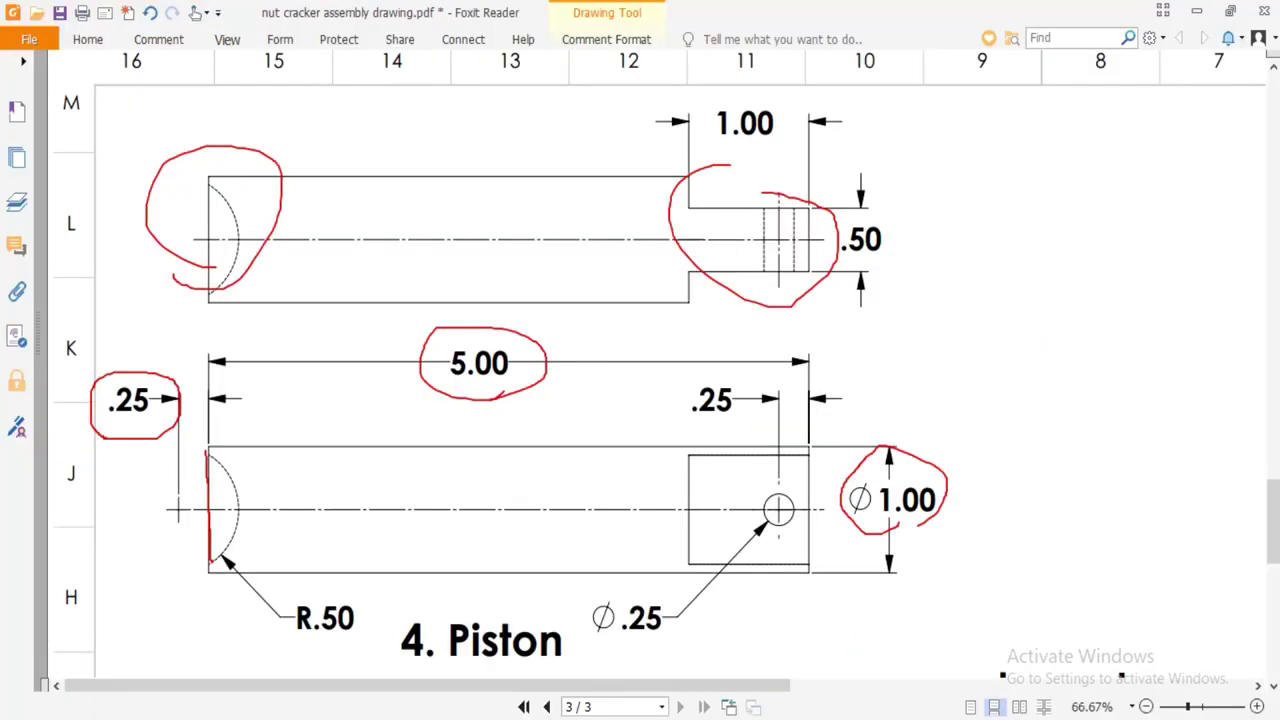
pyautogui.hotkey('alt', 'Tab')
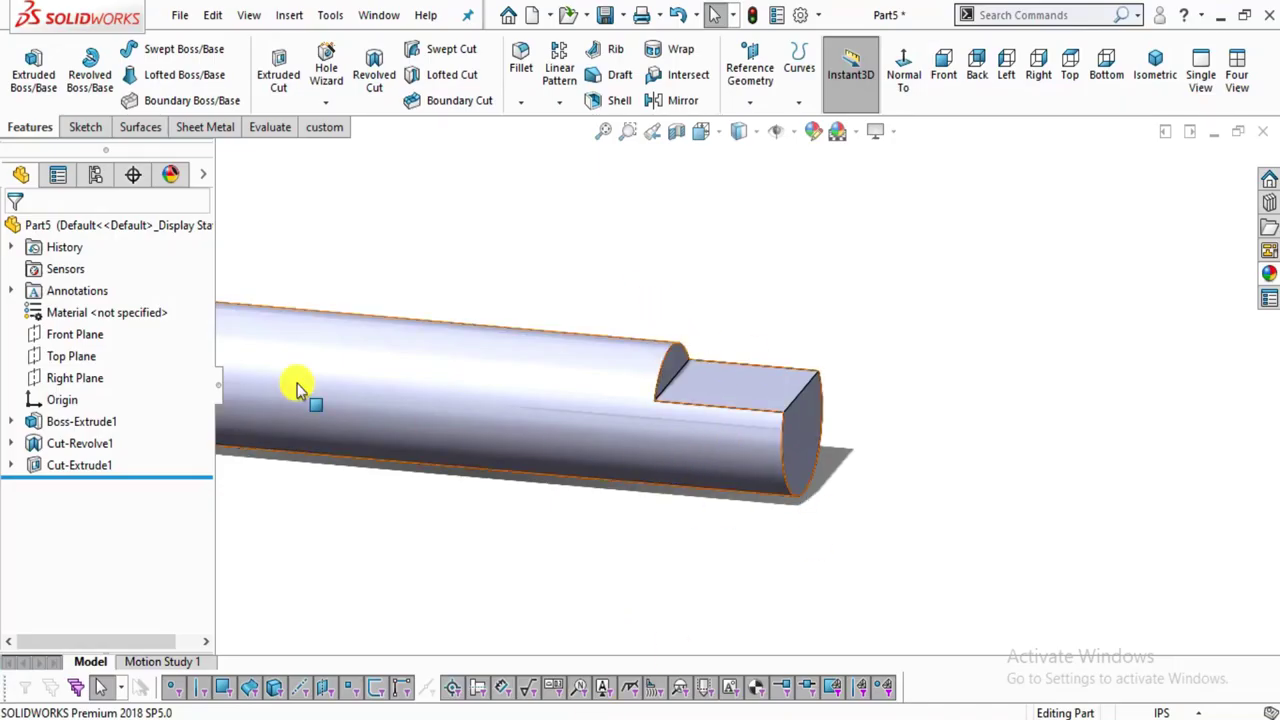
pyautogui.click(680, 100)
pyautogui.click(222, 154)
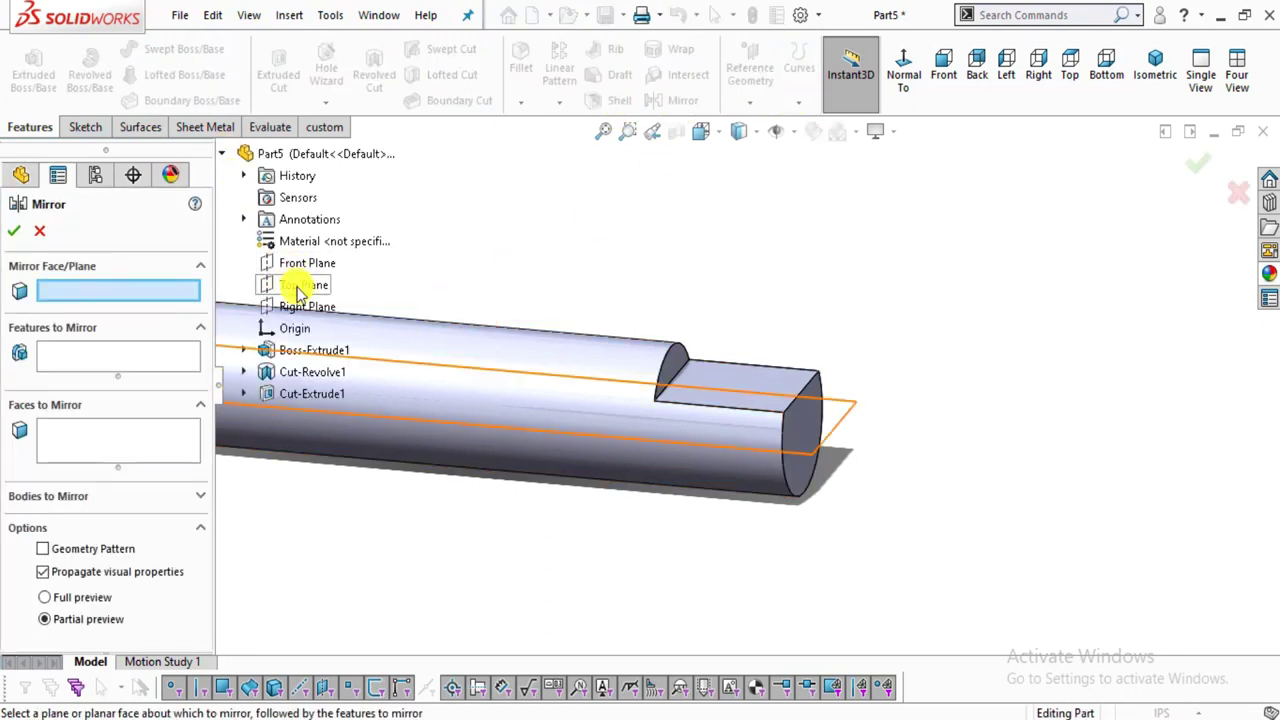
pyautogui.click(298, 290)
pyautogui.moveTo(963, 571); pyautogui.dragTo(944, 438, button='middle')
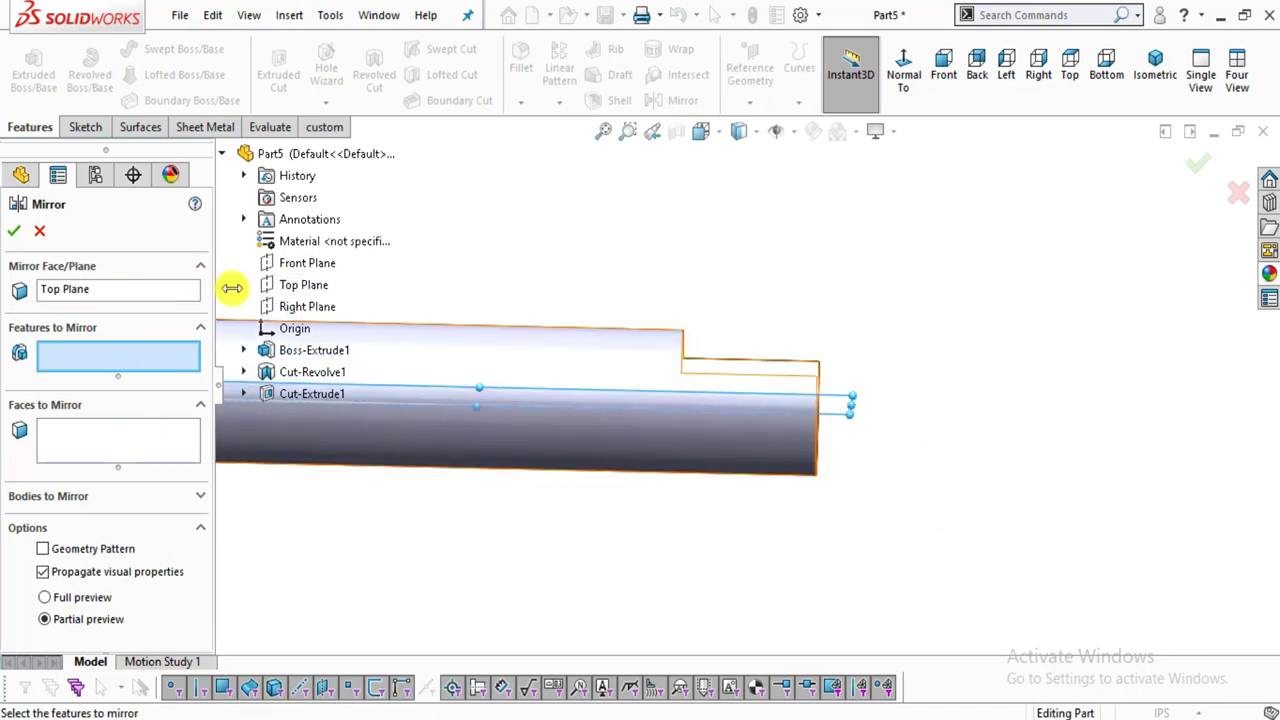
pyautogui.click(298, 396)
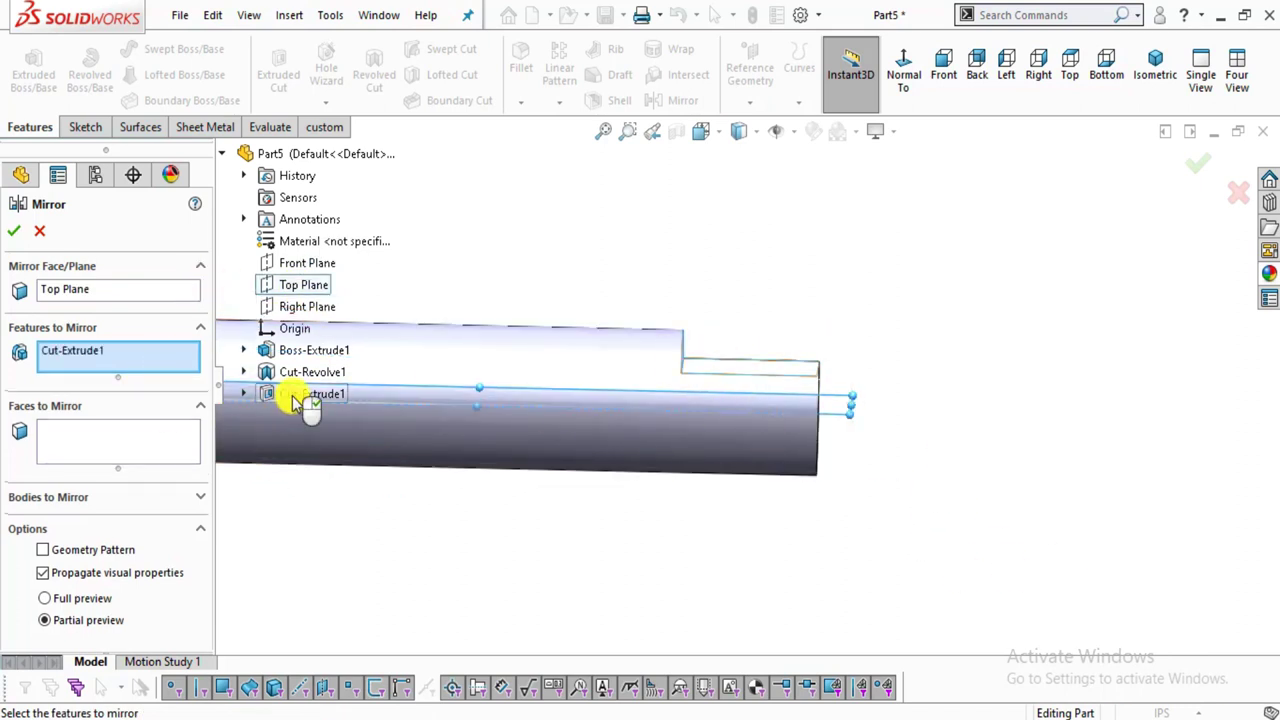
pyautogui.click(20, 232)
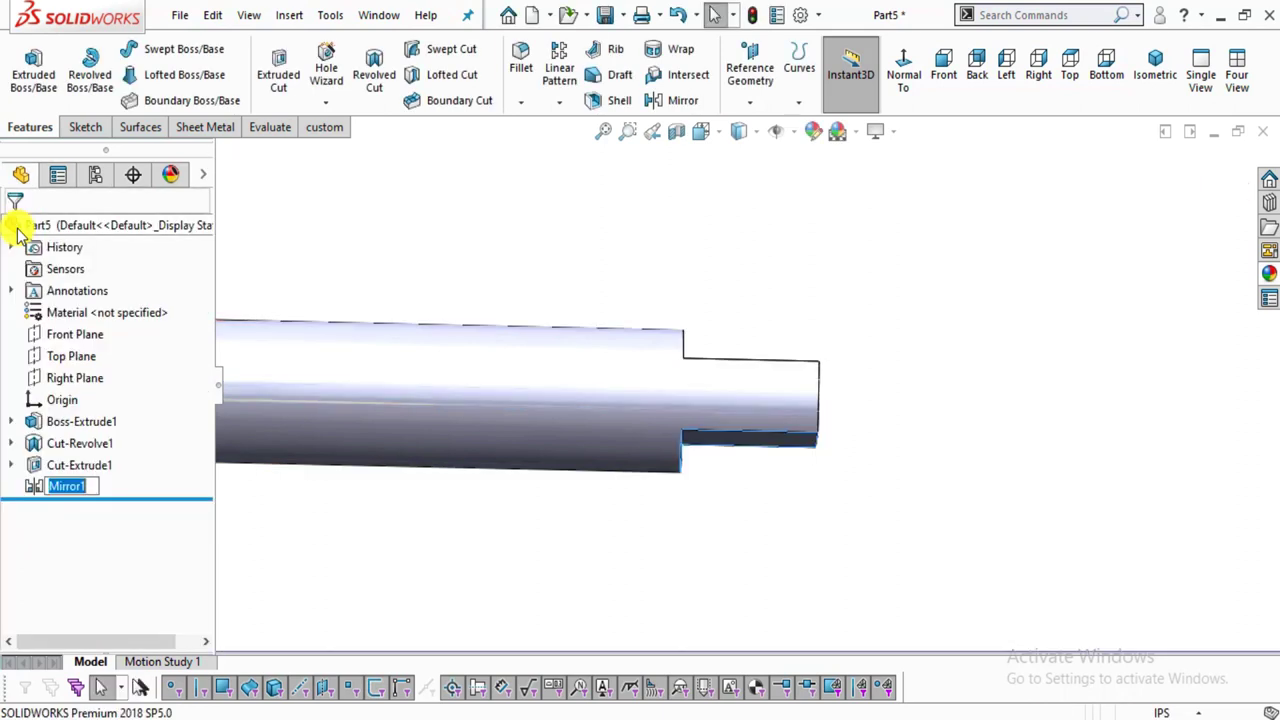
pyautogui.moveTo(740, 463)
pyautogui.mouseDown(button='middle')
pyautogui.moveTo(806, 137)
pyautogui.moveTo(789, 420)
pyautogui.moveTo(873, 467)
pyautogui.moveTo(677, 474)
pyautogui.moveTo(700, 589)
pyautogui.moveTo(586, 363)
pyautogui.moveTo(623, 214)
pyautogui.moveTo(623, 489)
pyautogui.mouseUp(button='middle')
pyautogui.scroll(-2, 552, 398)
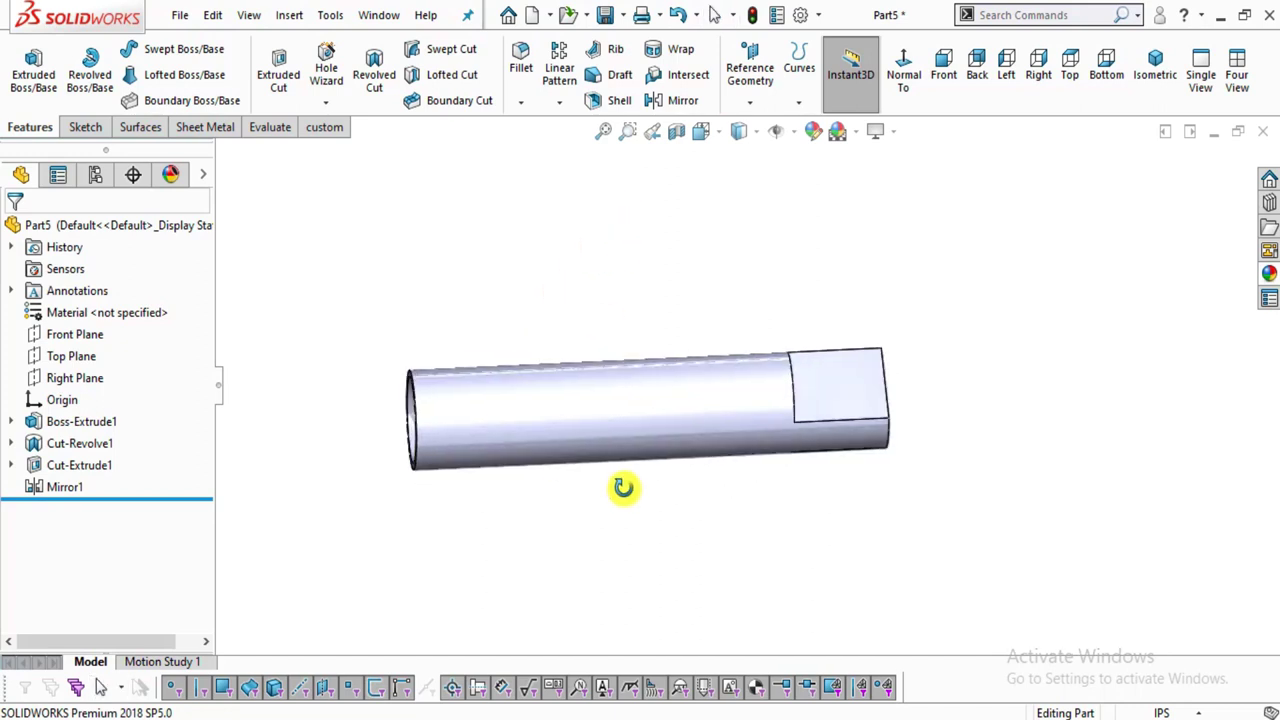
# Consult the hole in the PDF piston drawing and start a sketch on the upper flat face of the piston's end.
pyautogui.click(620, 712)
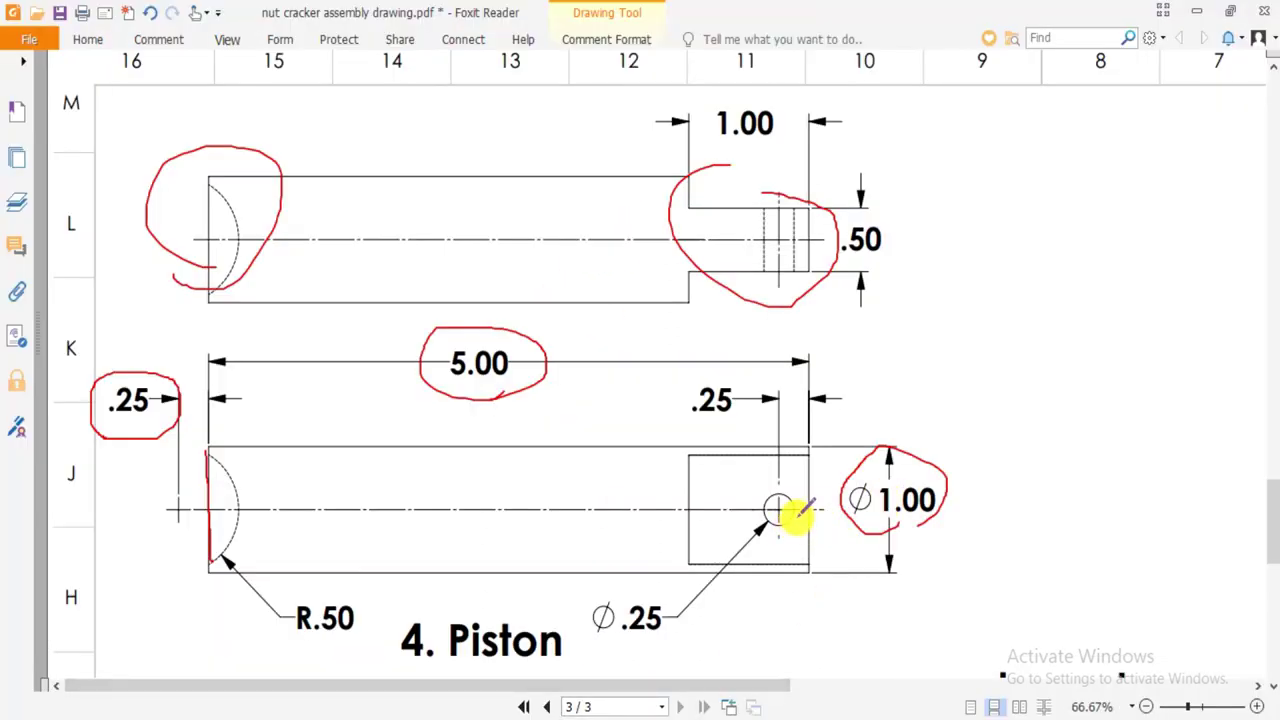
pyautogui.hotkey('alt', 'Tab')
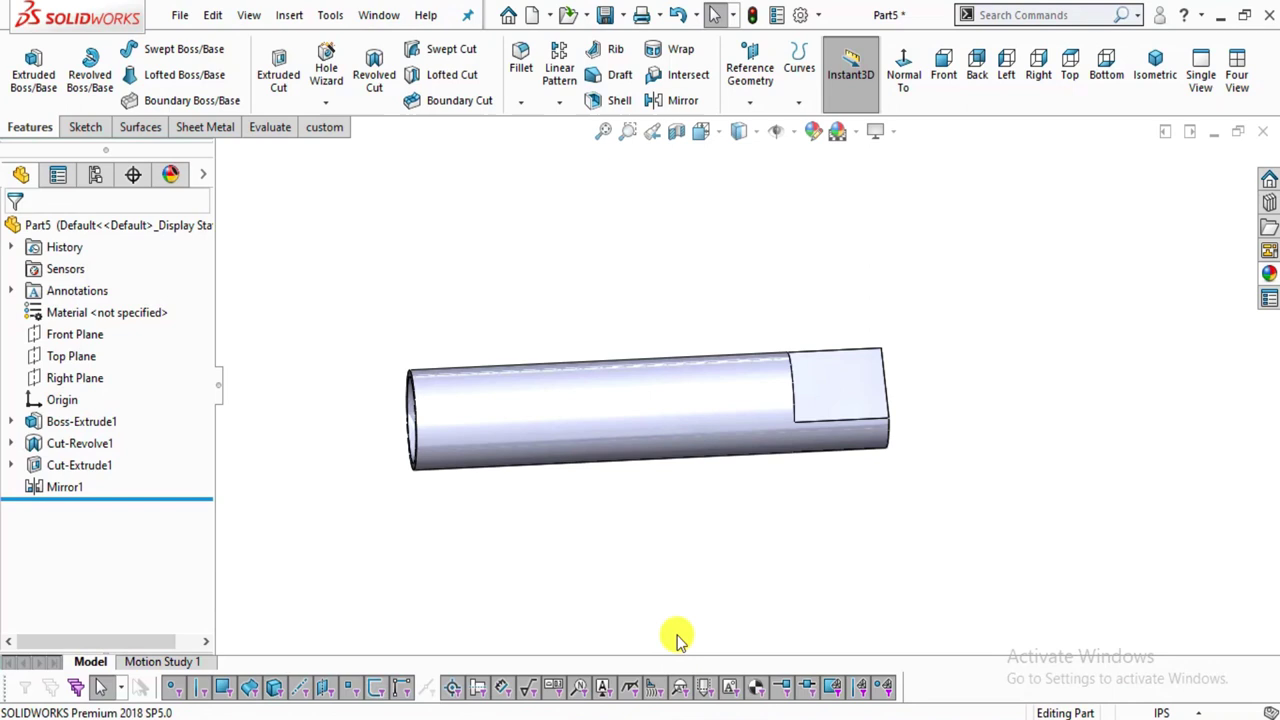
pyautogui.click(857, 390)
pyautogui.click(1027, 331)
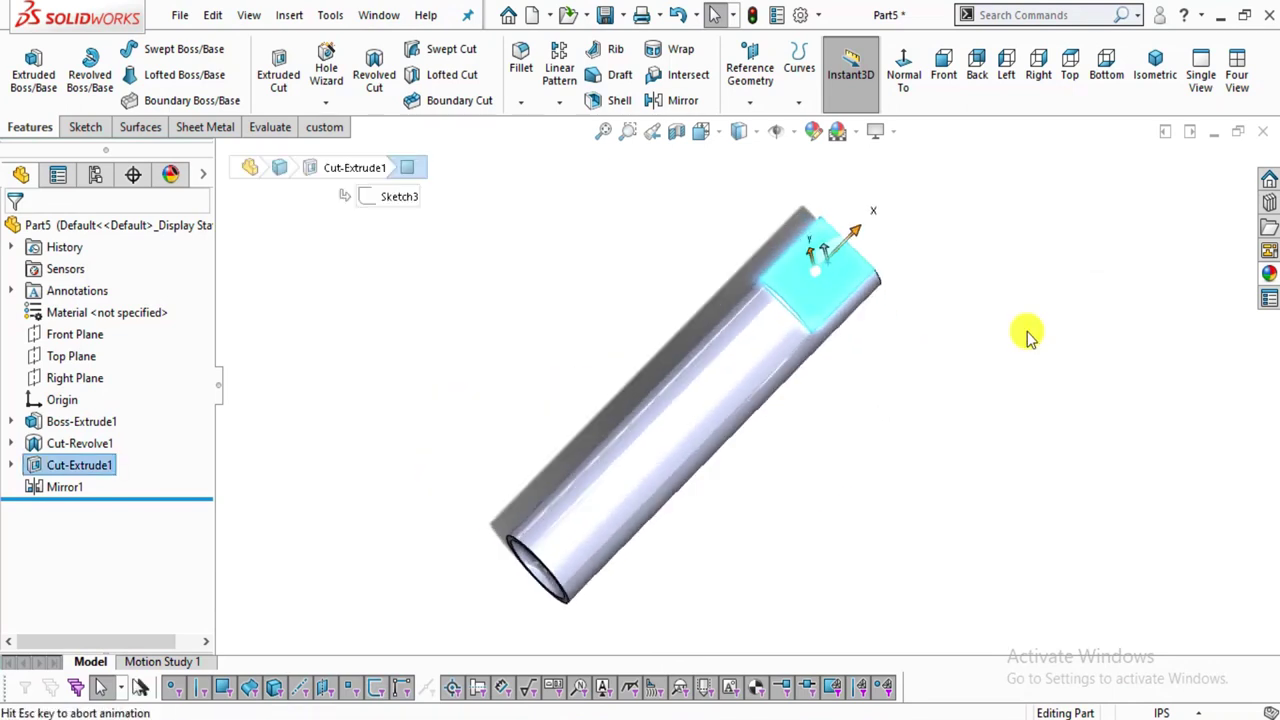
pyautogui.moveTo(843, 452); pyautogui.dragTo(811, 394, button='middle')
pyautogui.moveTo(818, 345); pyautogui.dragTo(771, 443, button='middle')
pyautogui.click(1190, 451)
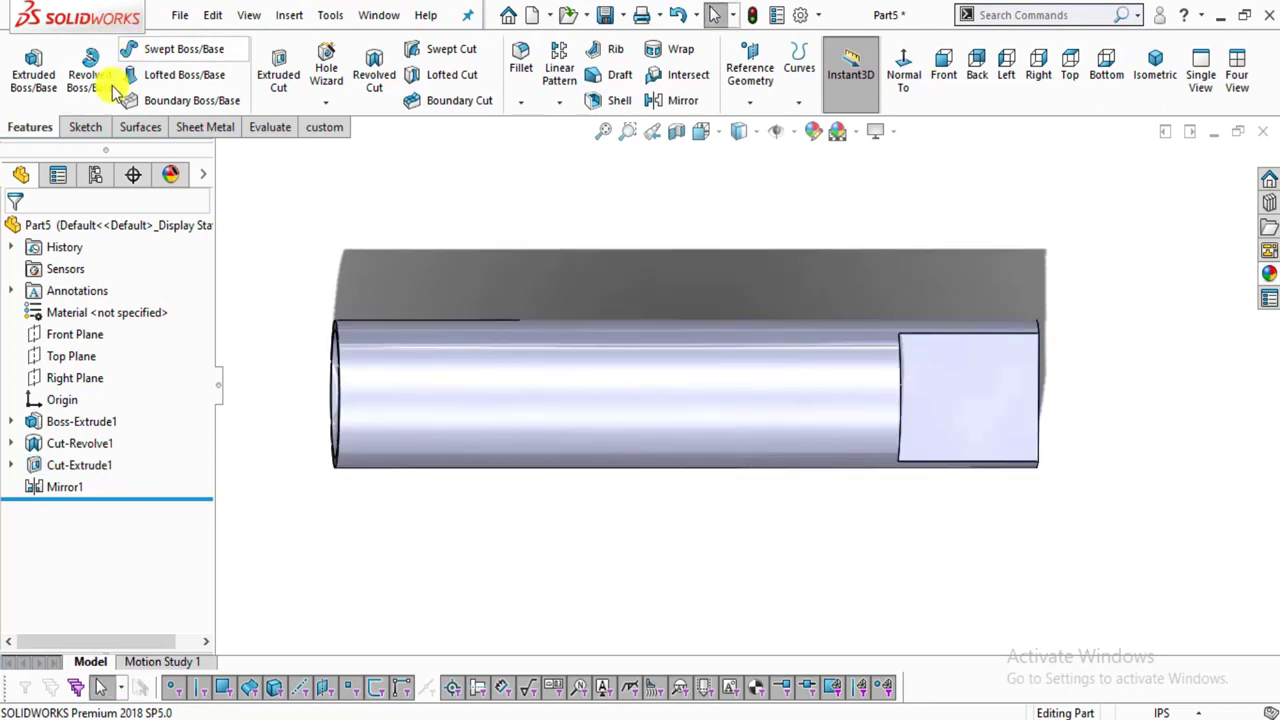
pyautogui.click(927, 359)
pyautogui.click(1006, 301)
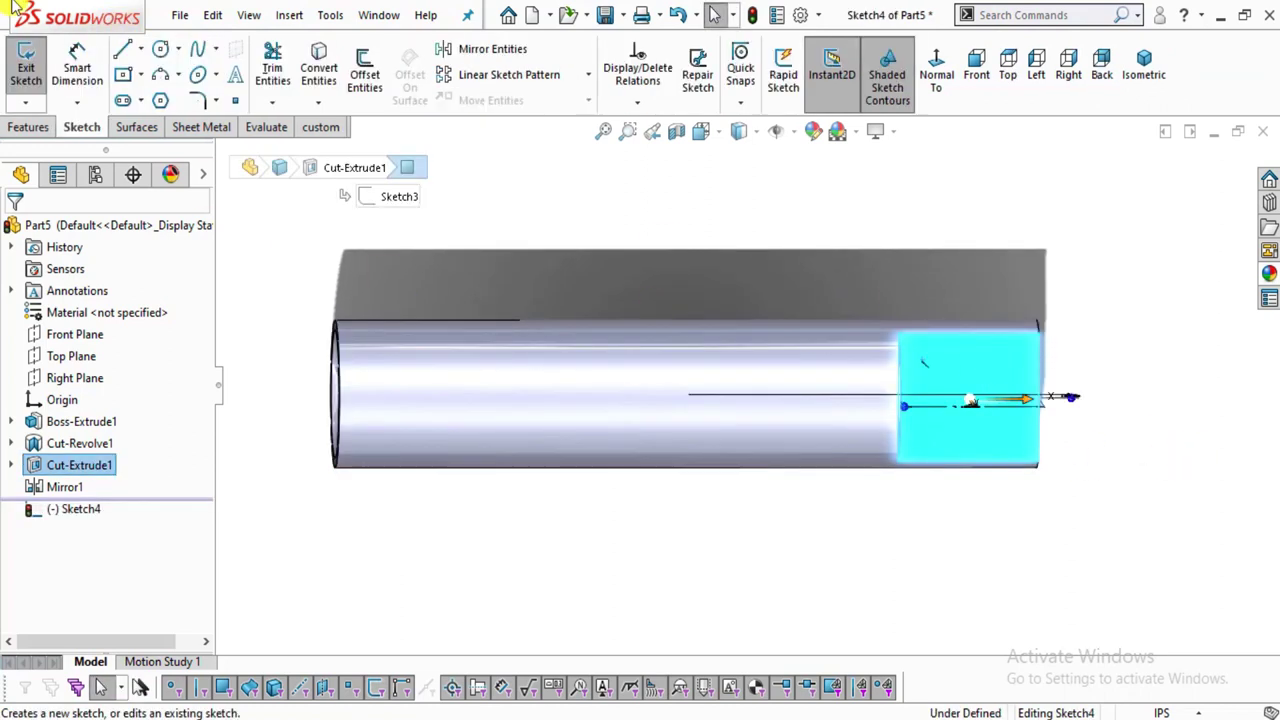
# Sketch a circle about 0.34 in in diameter on the flat face, with its centre aligned with the origin along the piston's axis.
pyautogui.click(160, 49)
pyautogui.scroll(-3, 935, 415)
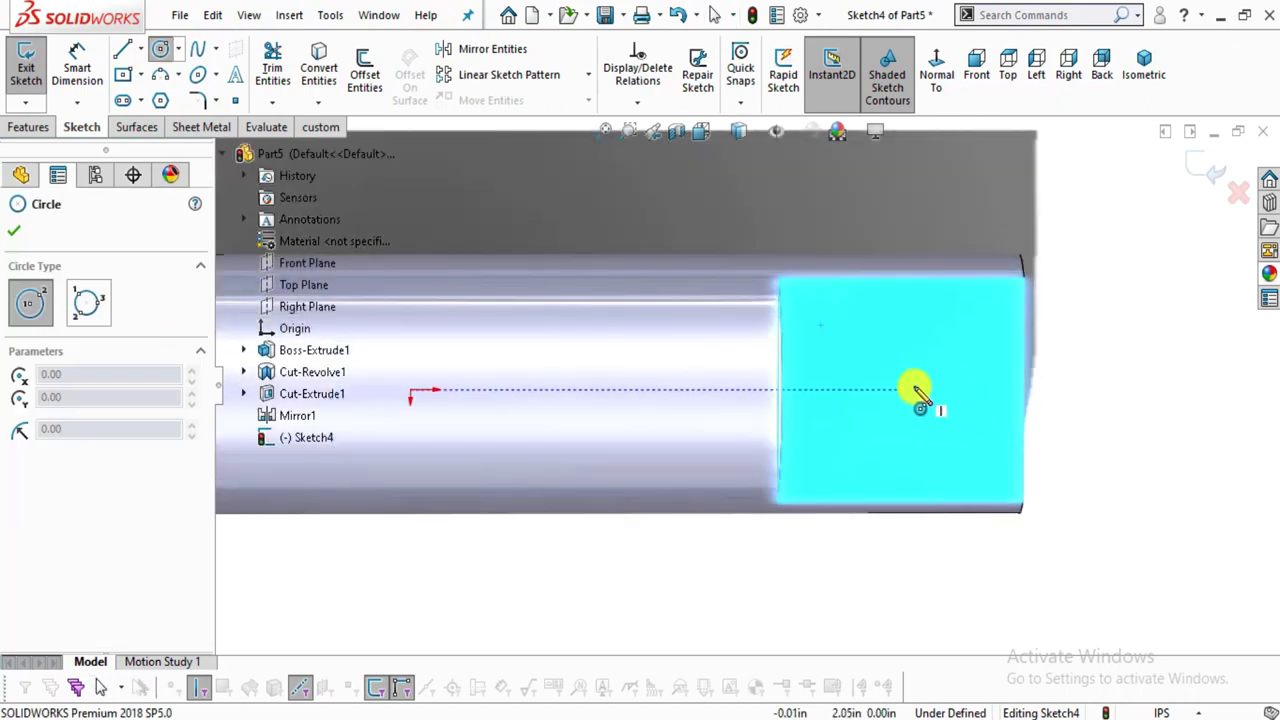
pyautogui.click(913, 389)
pyautogui.click(943, 421)
pyautogui.press('Escape')
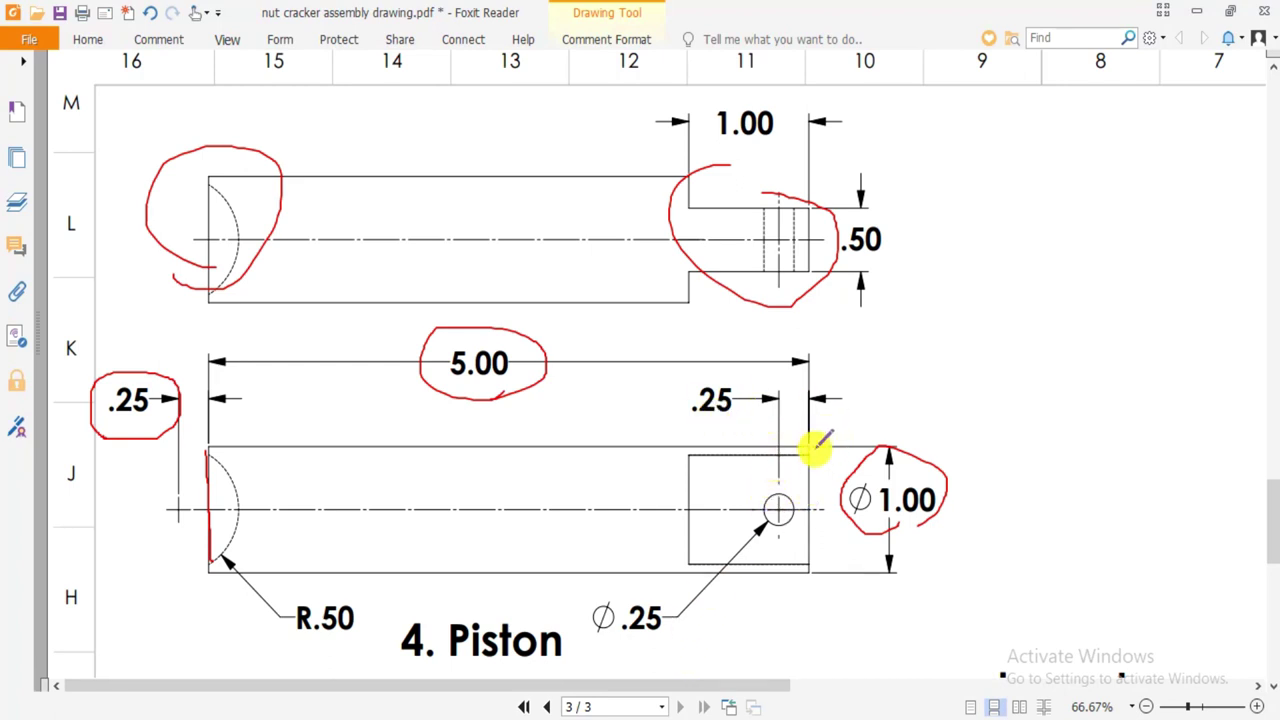
# Following the PDF drawing, dimension the distance from the circle's centre to the piston's end edge as 0.25 in.
pyautogui.moveTo(820, 588); pyautogui.dragTo(821, 590)
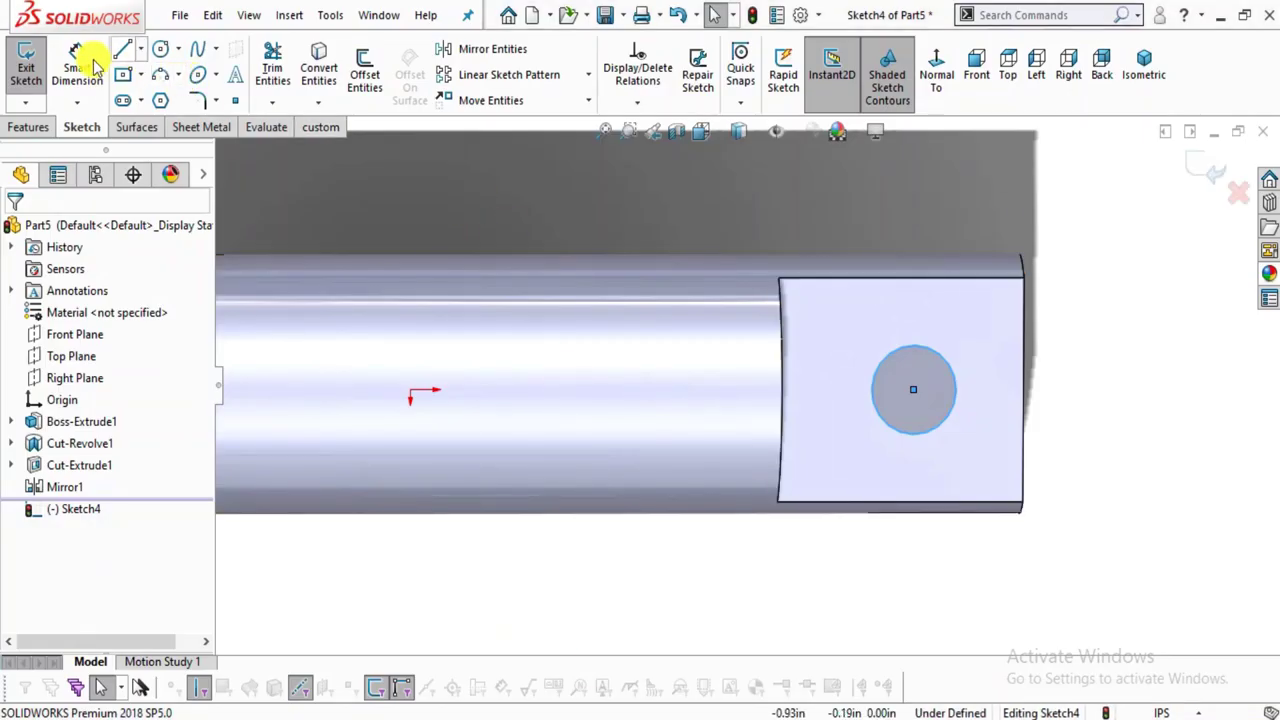
pyautogui.click(77, 66)
pyautogui.click(988, 393)
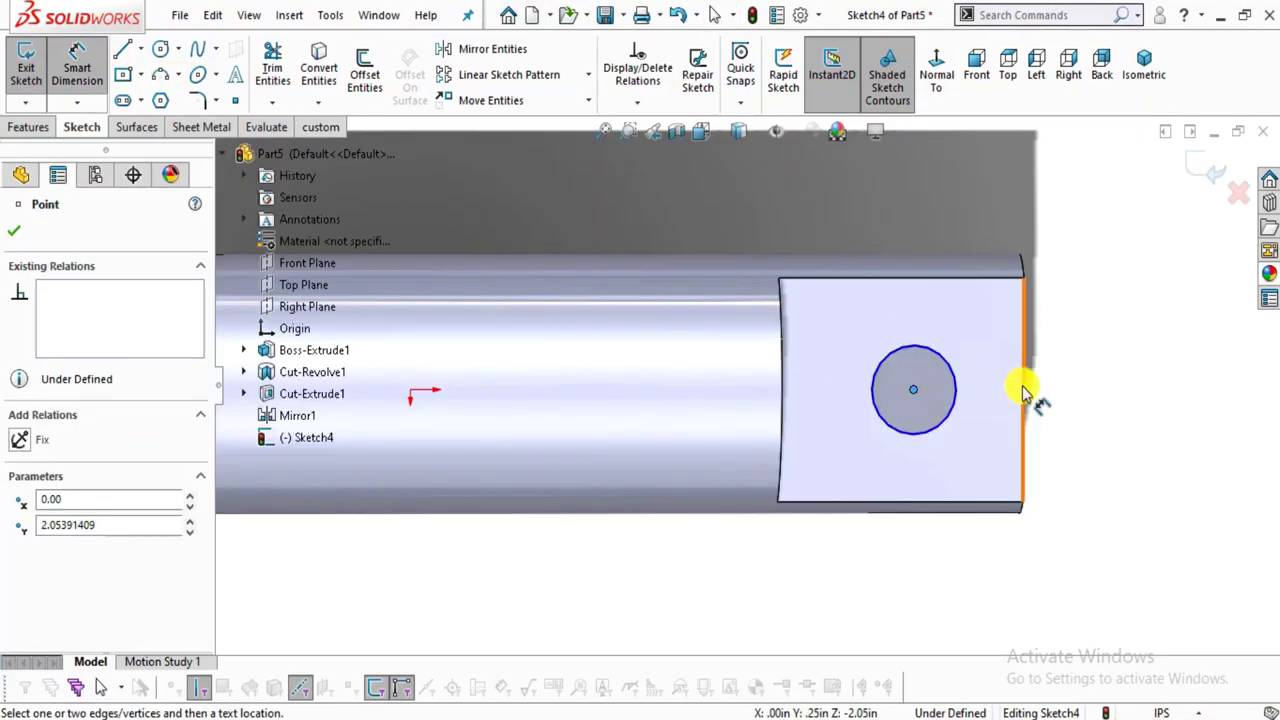
pyautogui.click(1022, 400)
pyautogui.click(990, 437)
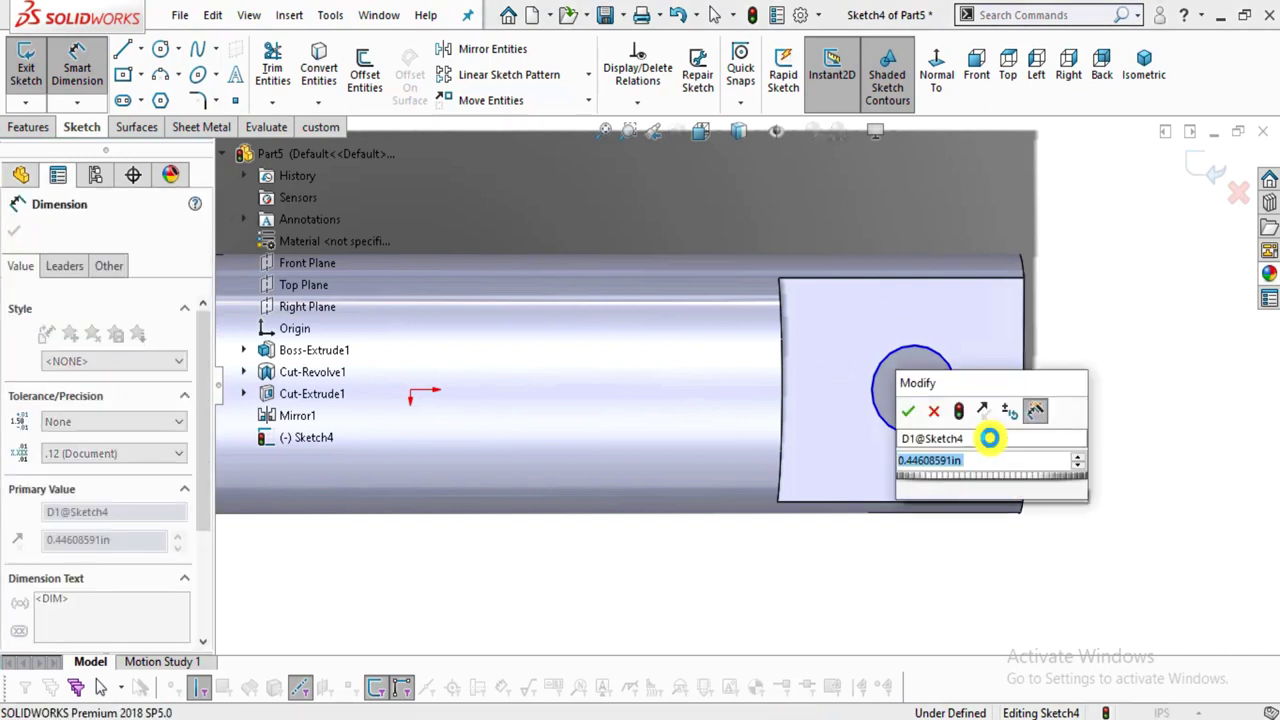
pyautogui.write('0.5')
pyautogui.press('Return')
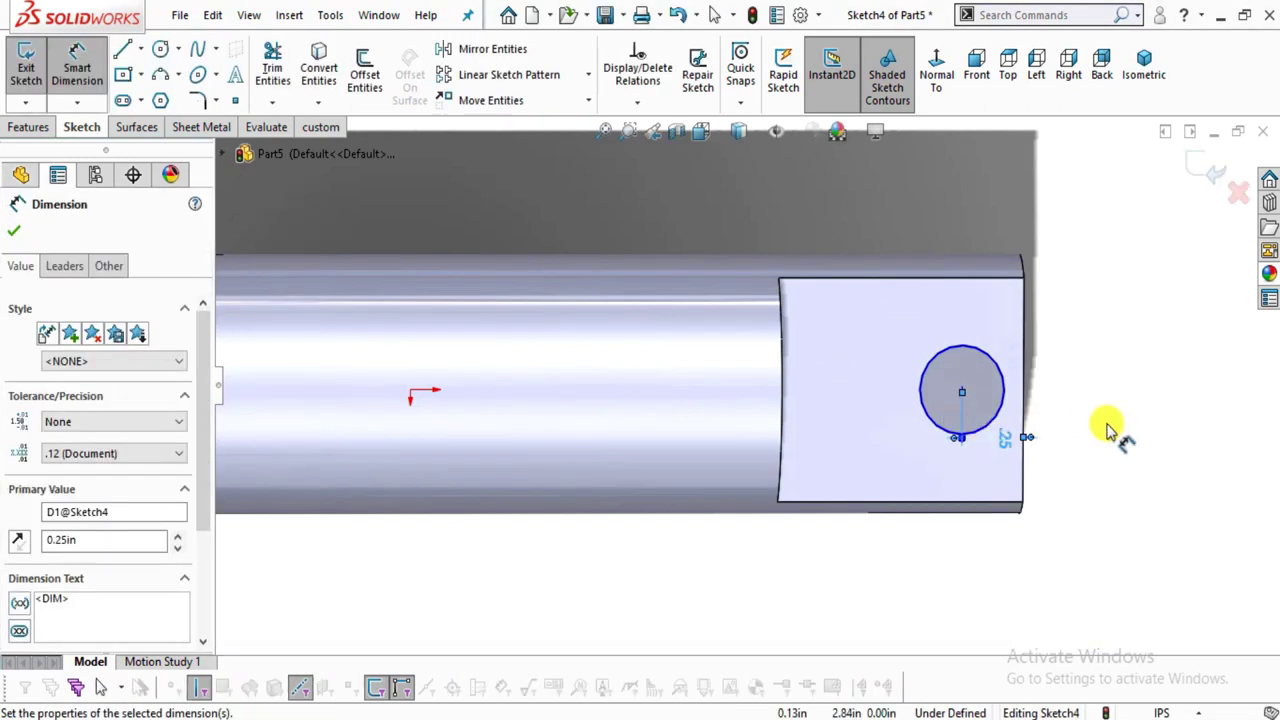
pyautogui.click(1114, 434)
# Dimension the circle's diameter as 0.25 in.
pyautogui.click(997, 366)
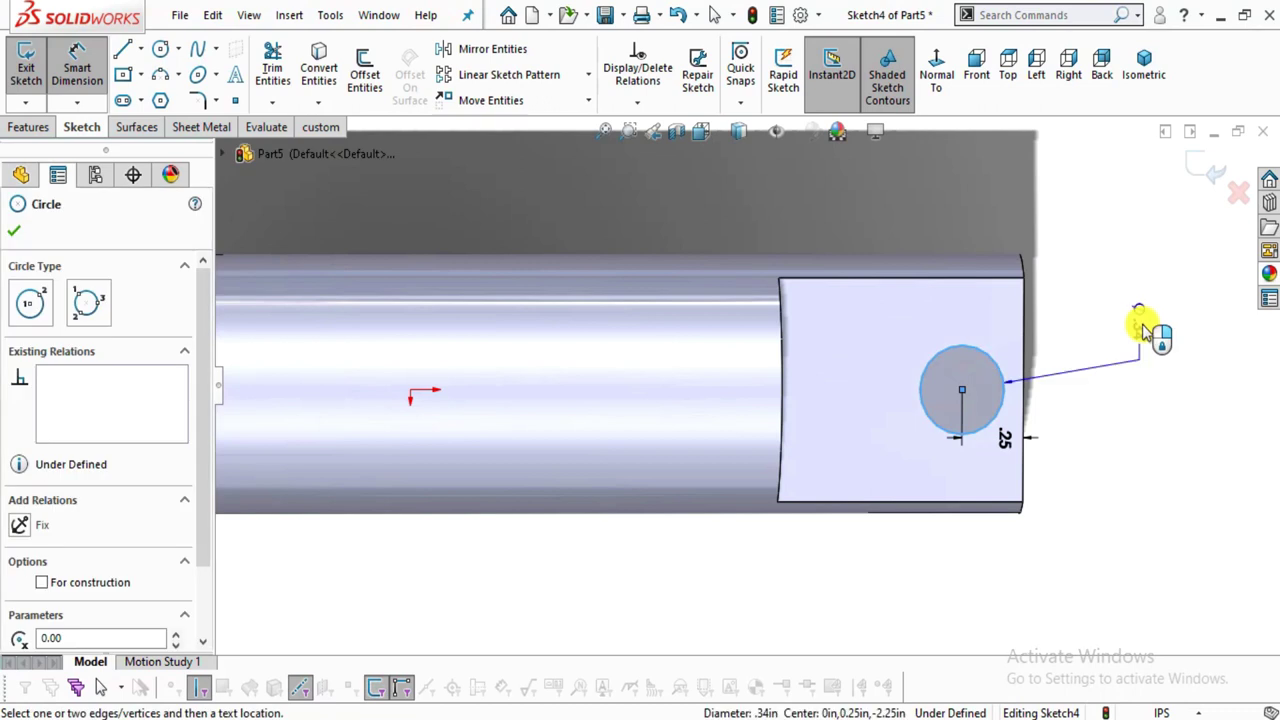
pyautogui.click(1143, 330)
pyautogui.write('0.25')
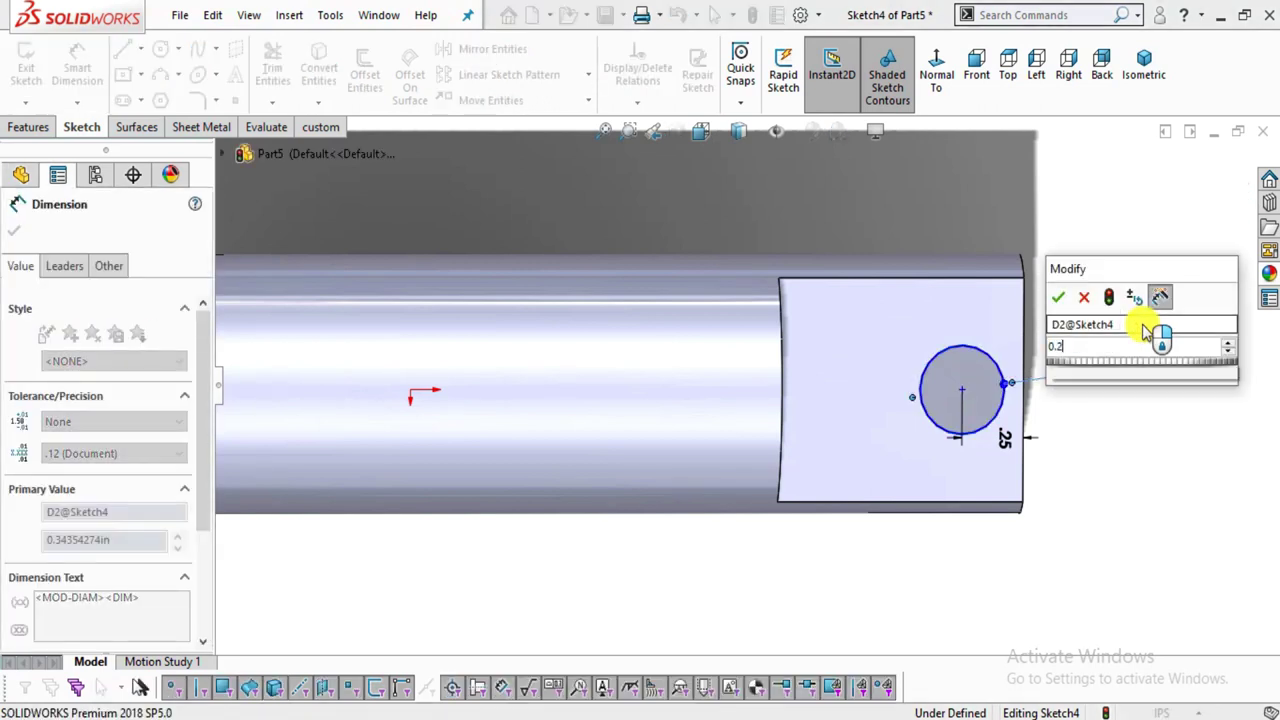
pyautogui.press('Return')
pyautogui.click(1177, 491)
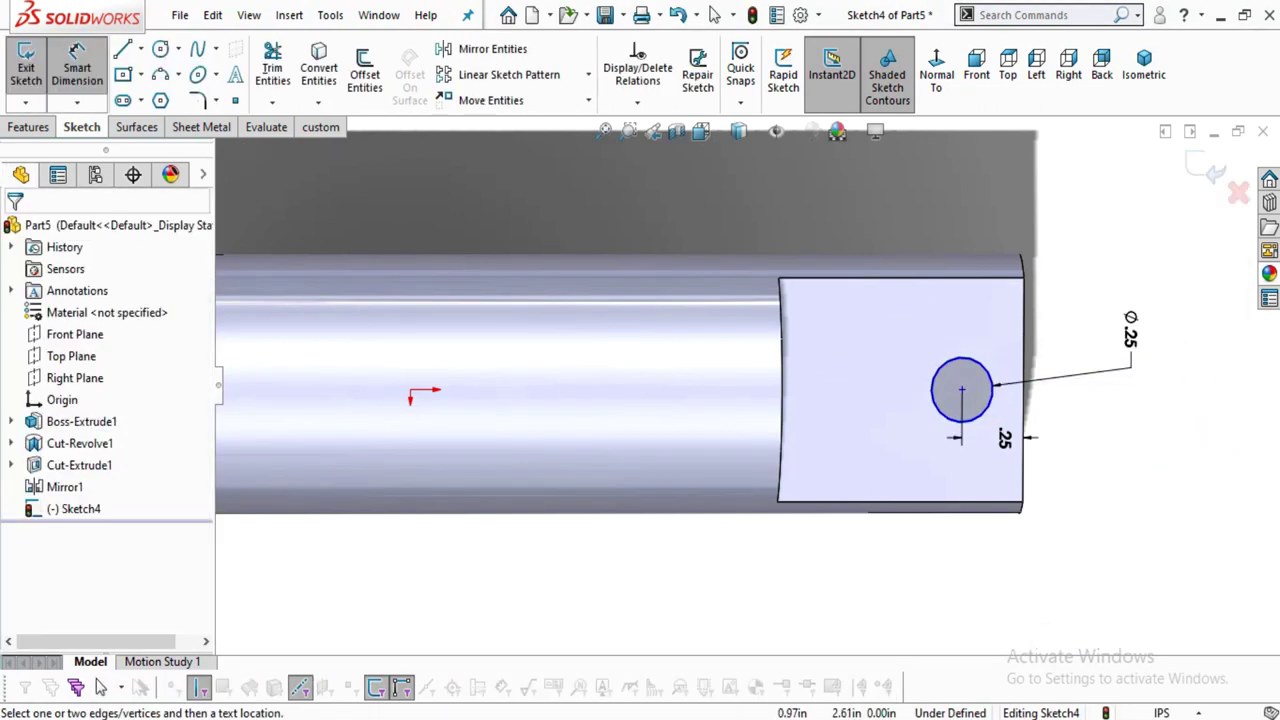
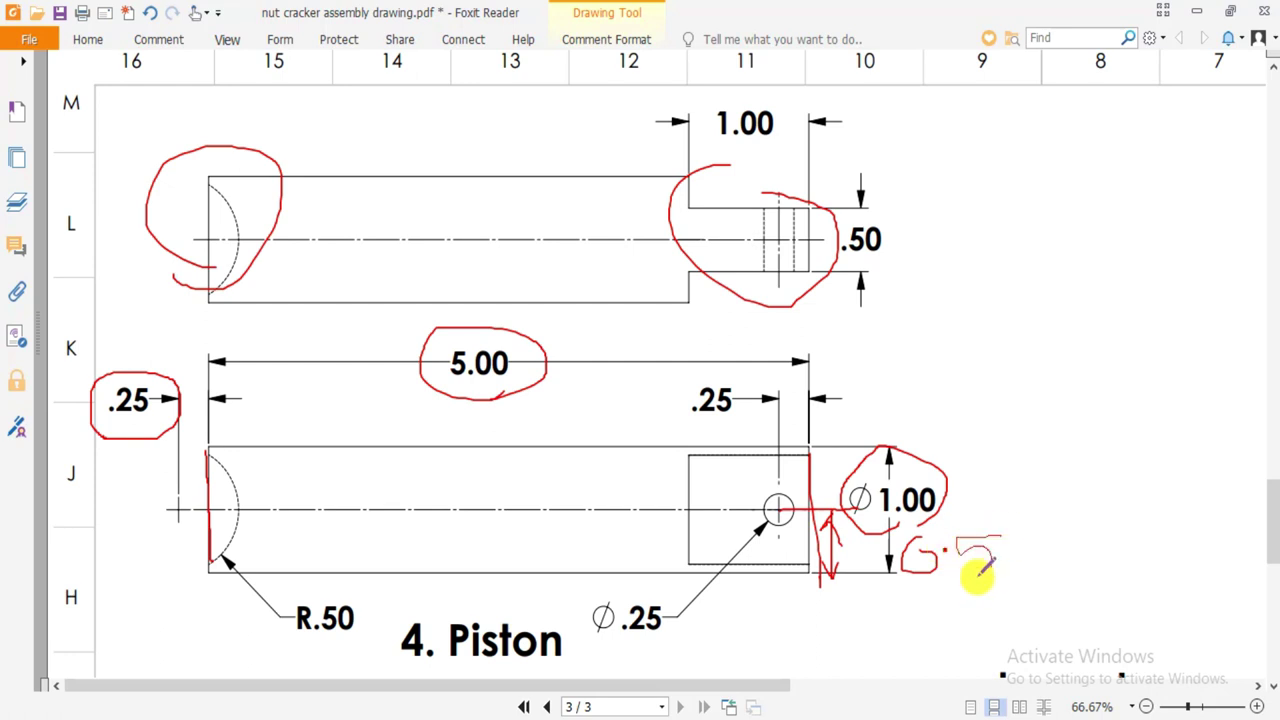
# Dimension the distance from the circle's centre to the piston's outer side edge as 0.50 in.
pyautogui.hotkey('alt', 'Tab')
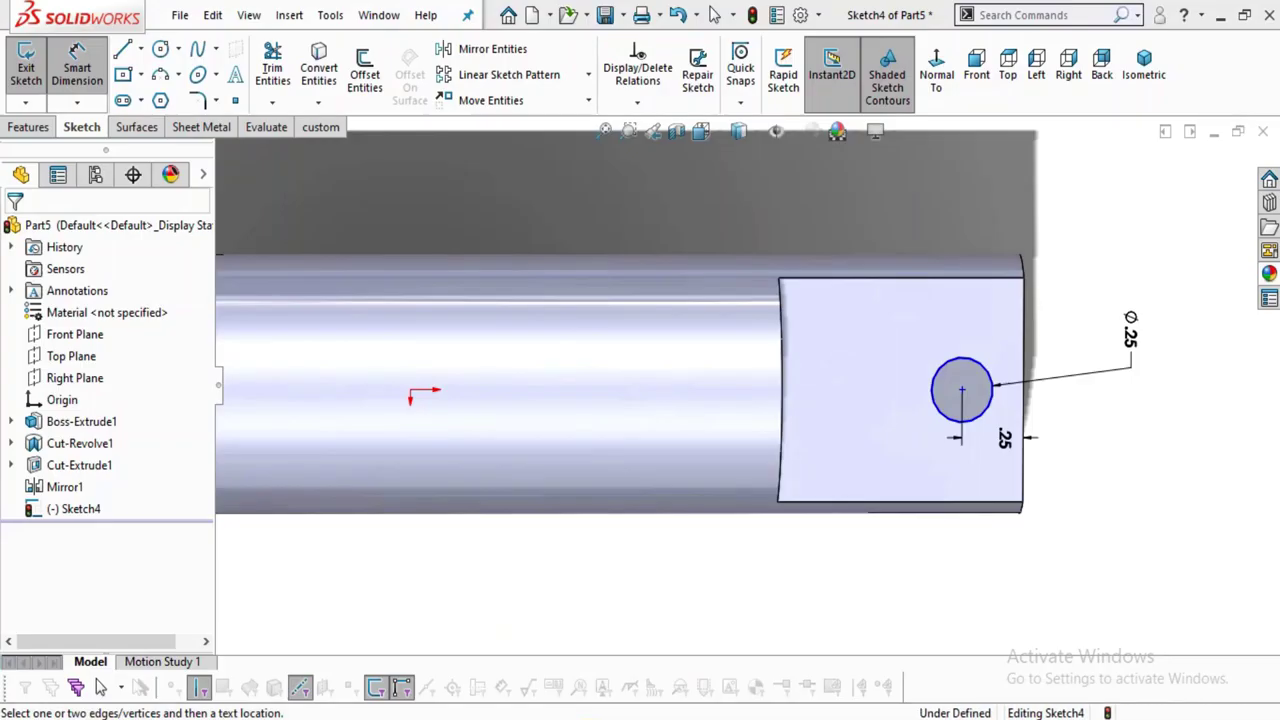
pyautogui.click(961, 390)
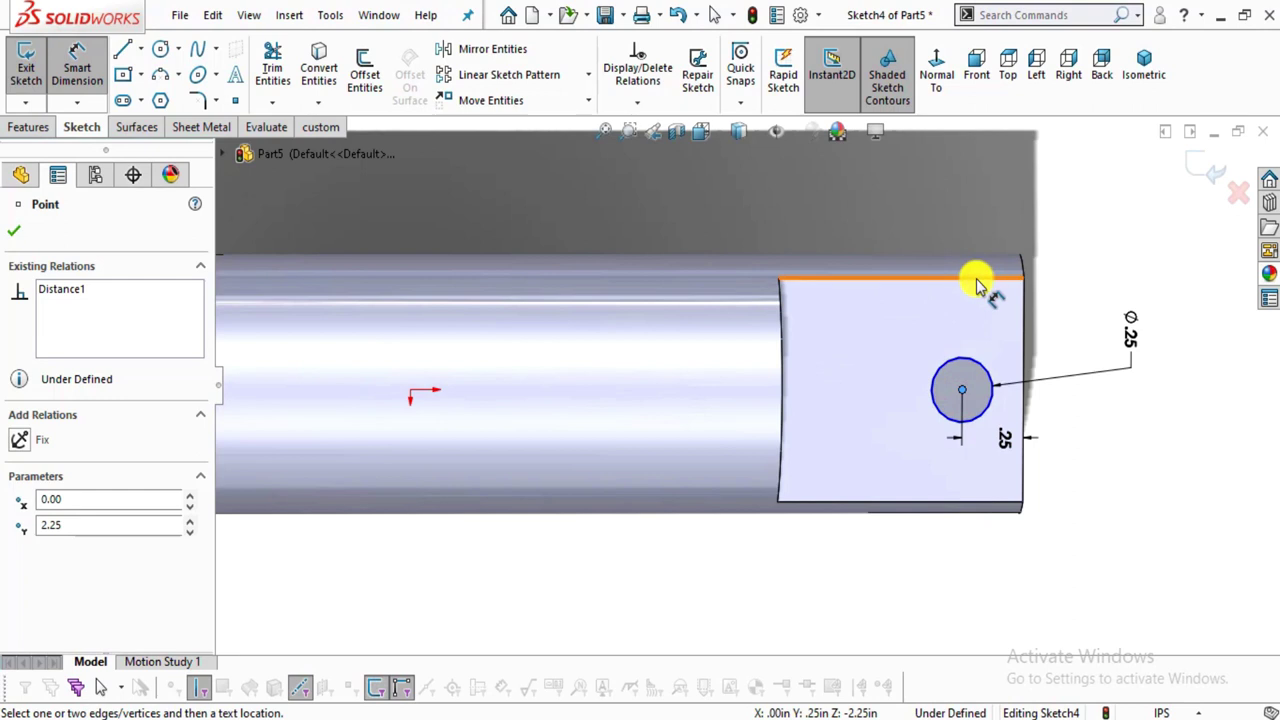
pyautogui.moveTo(909, 343)
pyautogui.mouseDown(button='middle')
pyautogui.moveTo(915, 240)
pyautogui.moveTo(877, 177)
pyautogui.moveTo(854, 206)
pyautogui.moveTo(920, 285)
pyautogui.mouseUp(button='middle')
pyautogui.moveTo(1014, 343); pyautogui.dragTo(940, 451, button='middle')
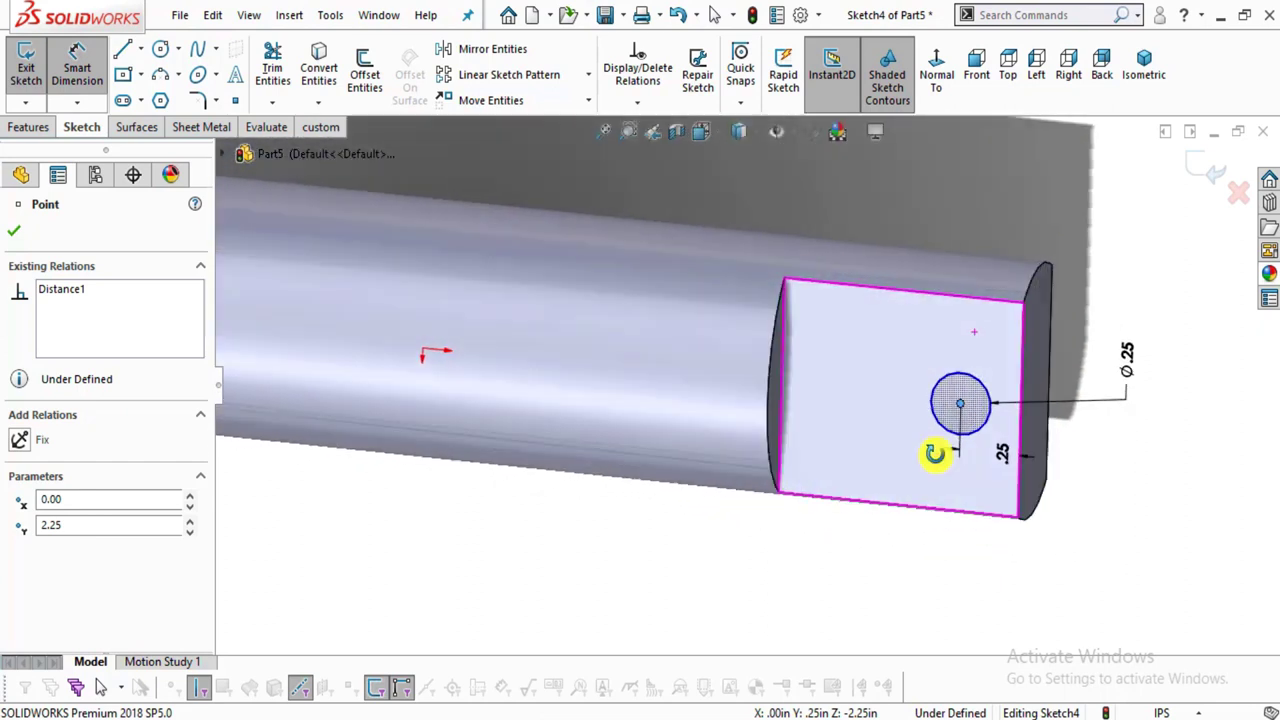
pyautogui.click(937, 78)
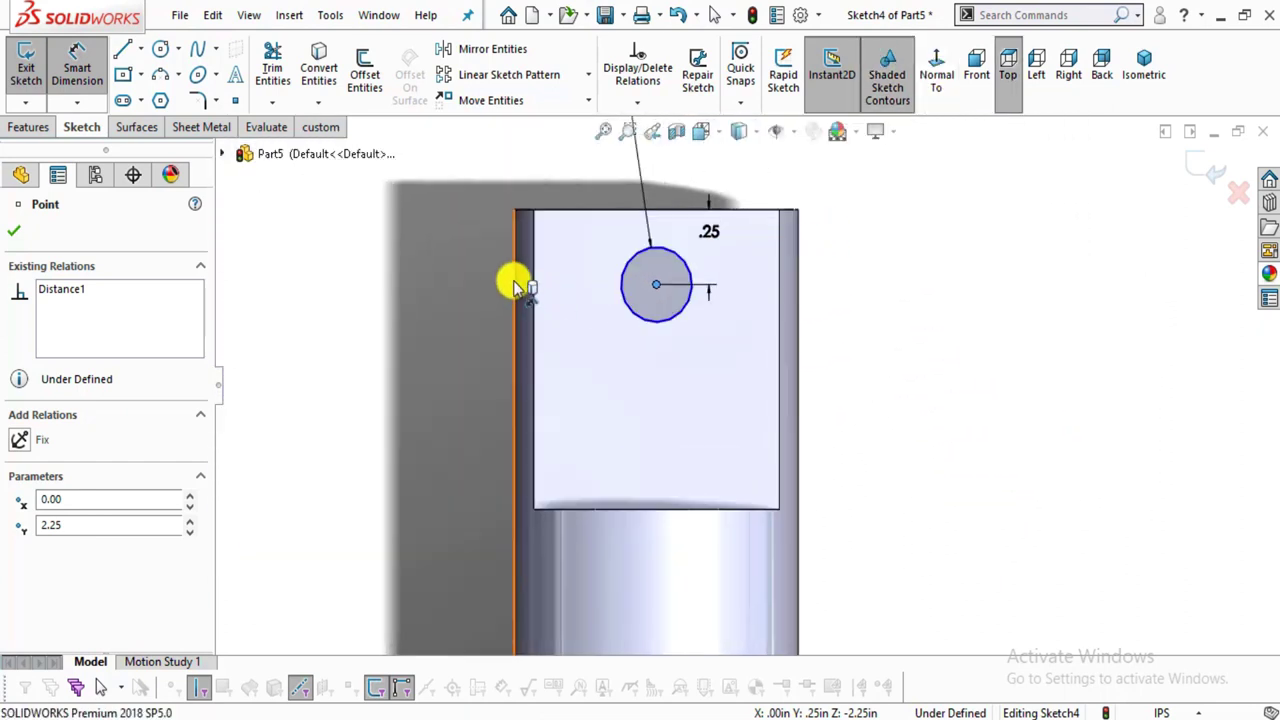
pyautogui.click(516, 279)
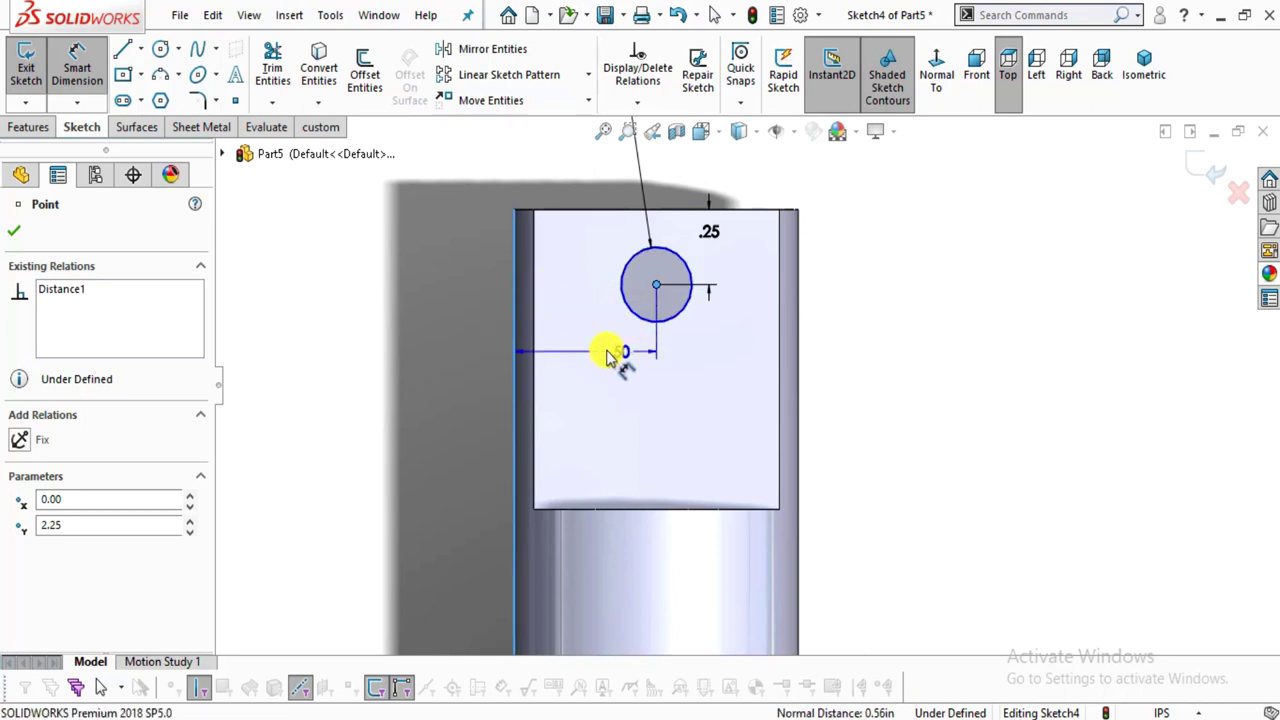
pyautogui.click(590, 347)
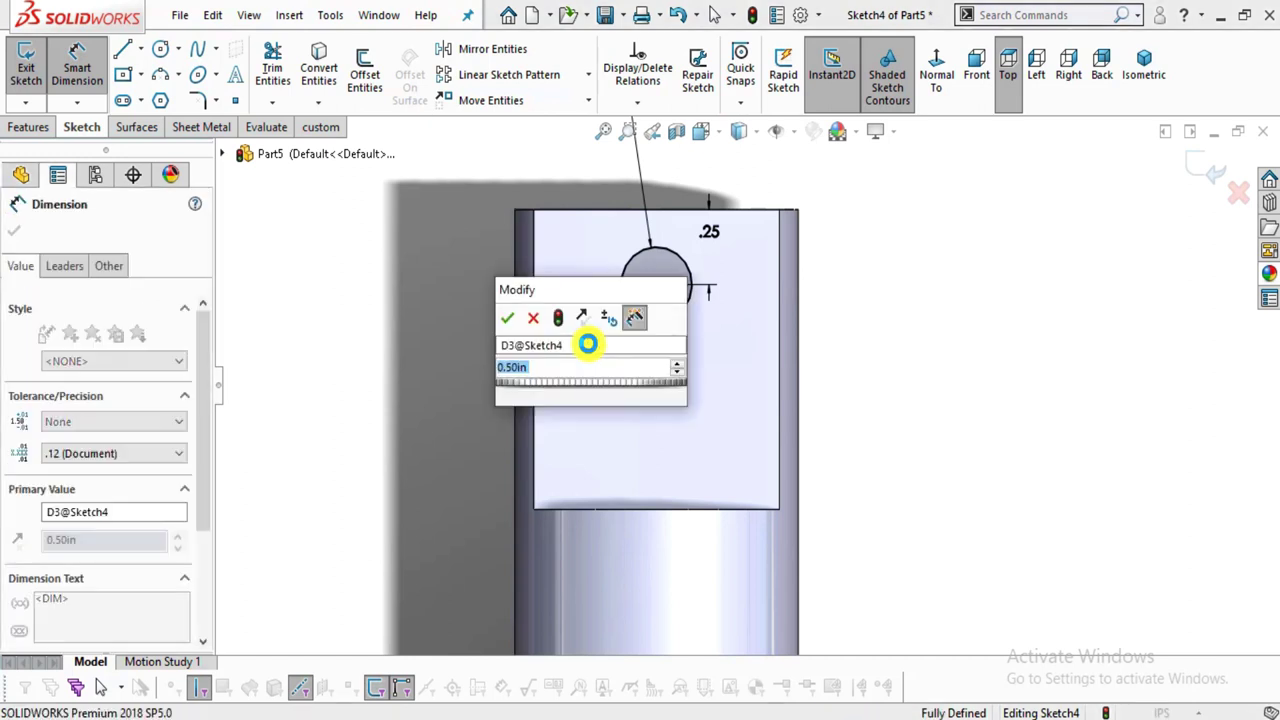
pyautogui.write('0.50')
pyautogui.press('Return')
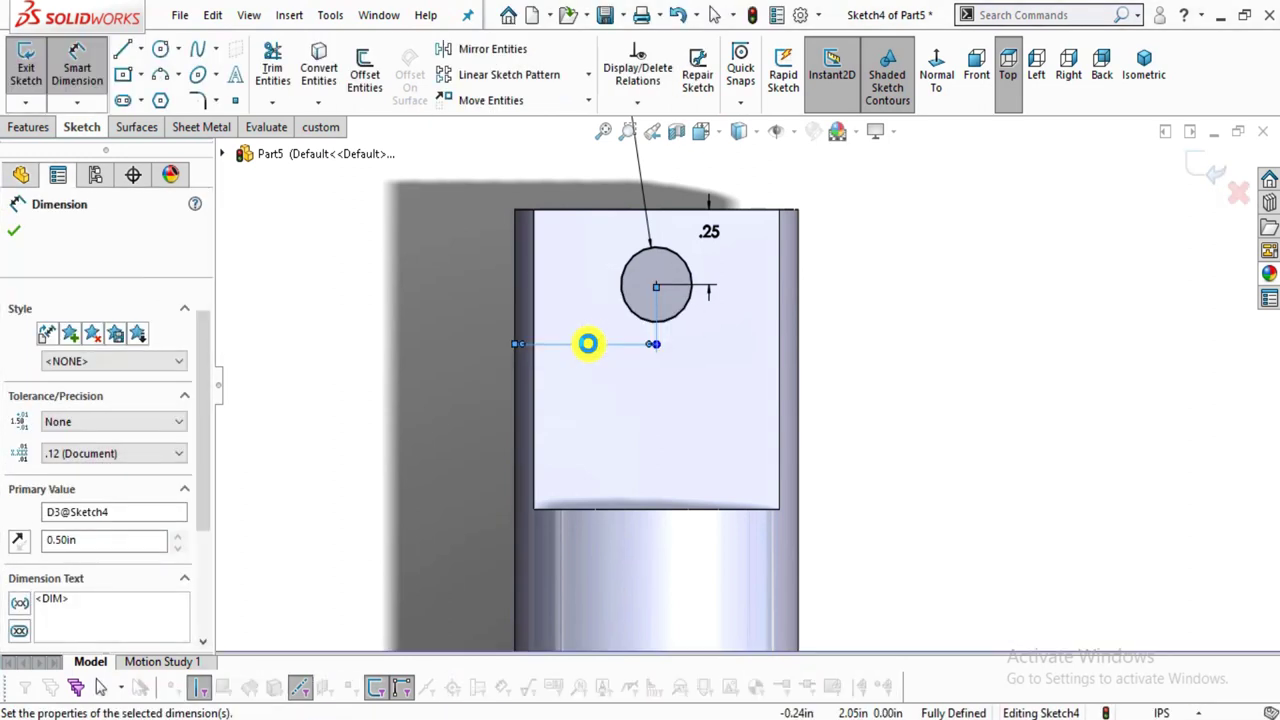
pyautogui.click(893, 362)
# Extrude-cut the circle with the Through All - Both end condition to form the pin hole, and compare the piston with the PDF drawing.
pyautogui.moveTo(757, 497)
pyautogui.mouseDown(button='middle')
pyautogui.moveTo(706, 289)
pyautogui.moveTo(657, 397)
pyautogui.moveTo(703, 320)
pyautogui.moveTo(670, 369)
pyautogui.mouseUp(button='middle')
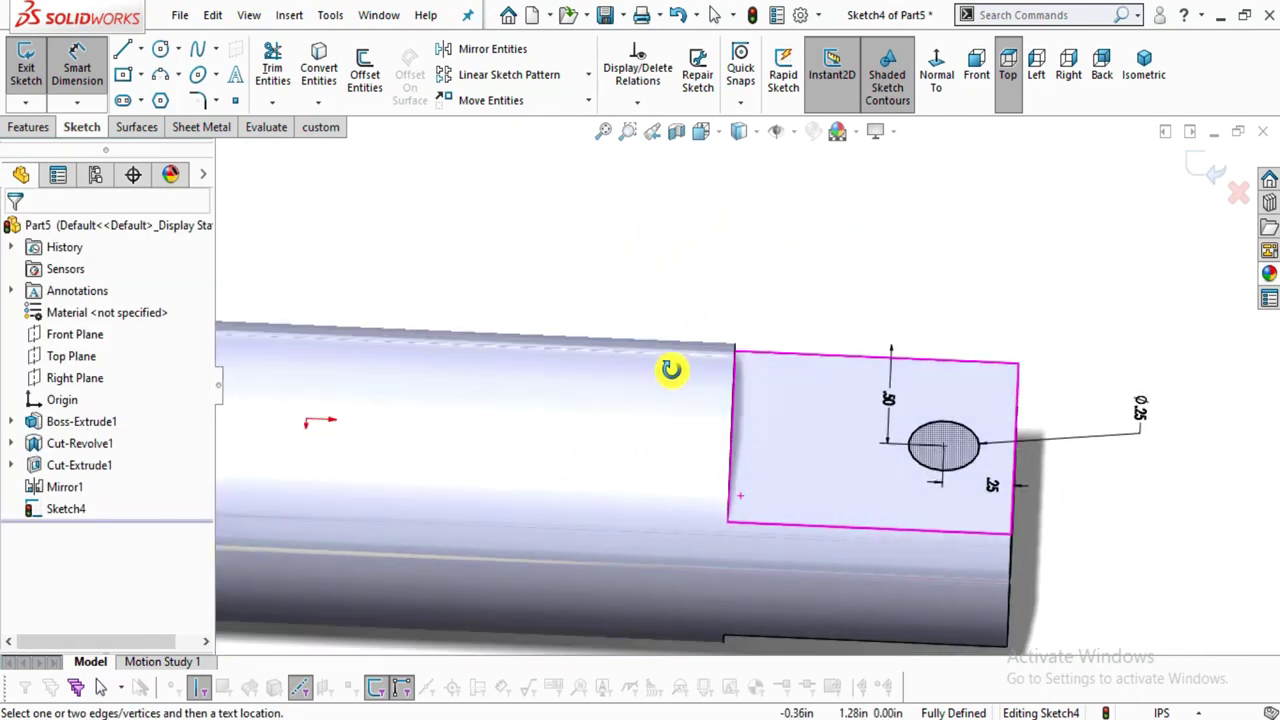
pyautogui.scroll(2, 735, 394)
pyautogui.moveTo(765, 440); pyautogui.dragTo(655, 382, button='middle')
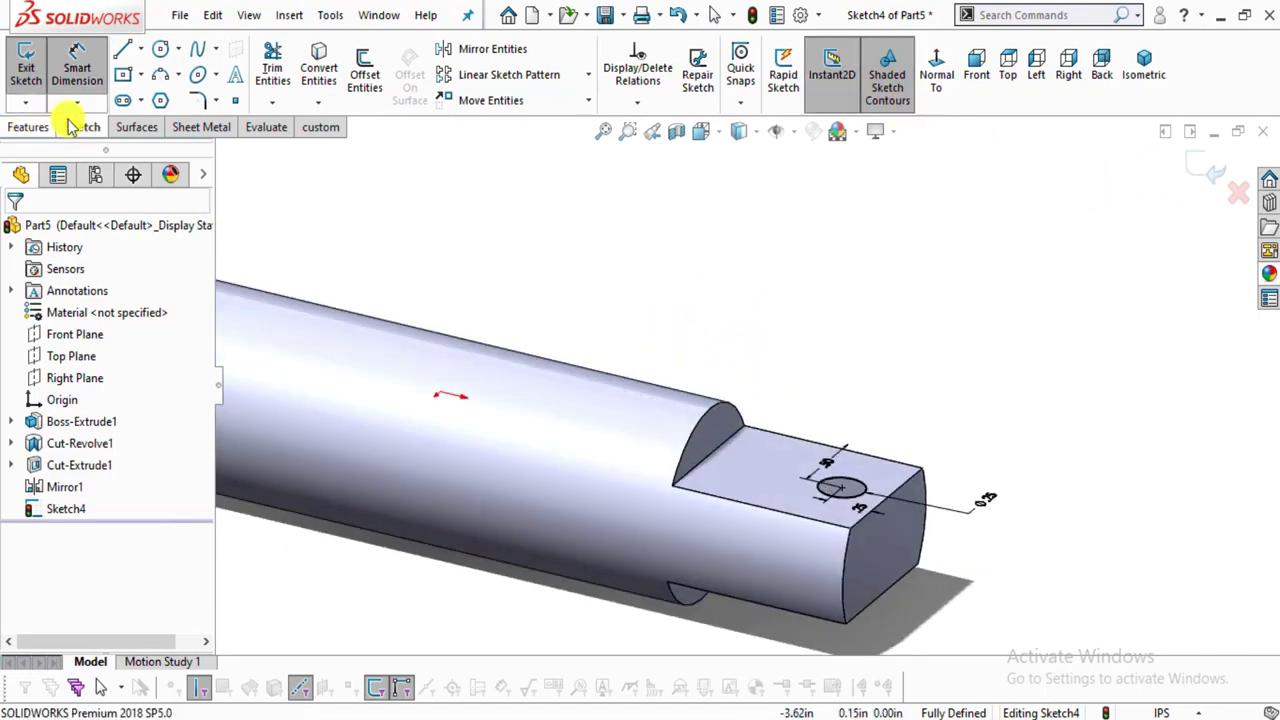
pyautogui.click(28, 127)
pyautogui.click(279, 72)
pyautogui.click(45, 349)
pyautogui.click(90, 391)
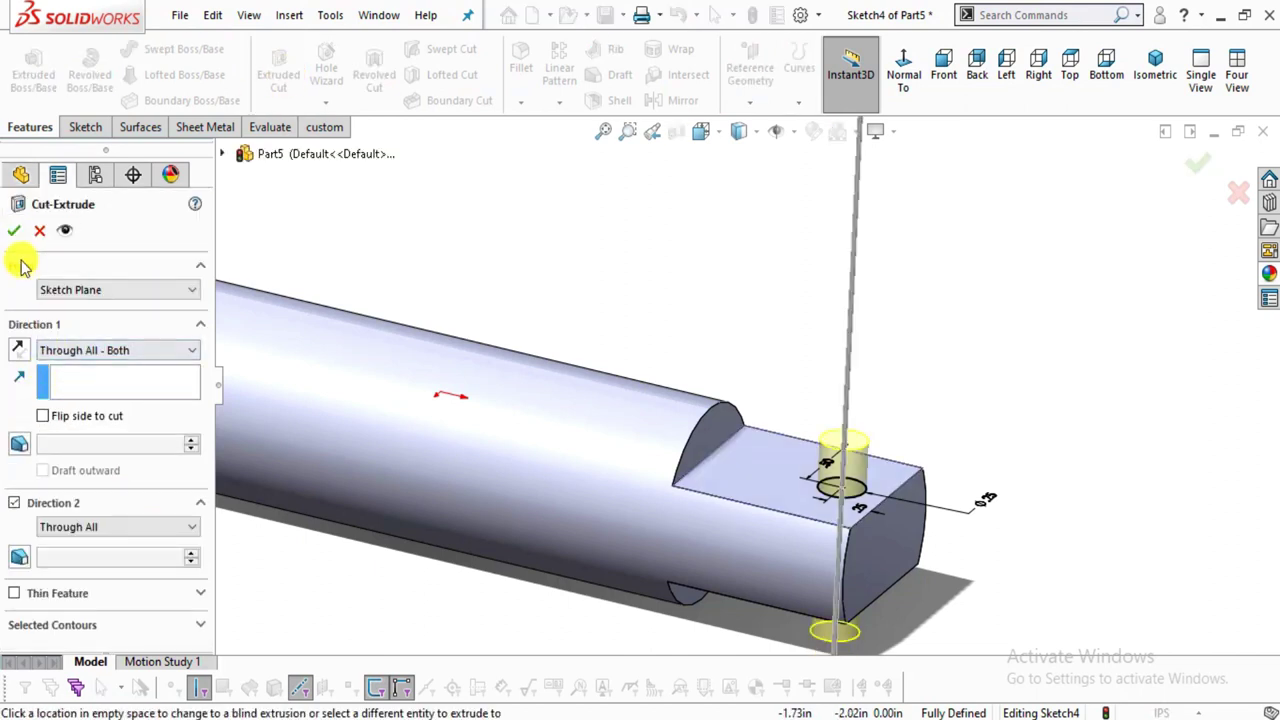
pyautogui.click(16, 232)
pyautogui.moveTo(991, 343); pyautogui.dragTo(826, 388, button='middle')
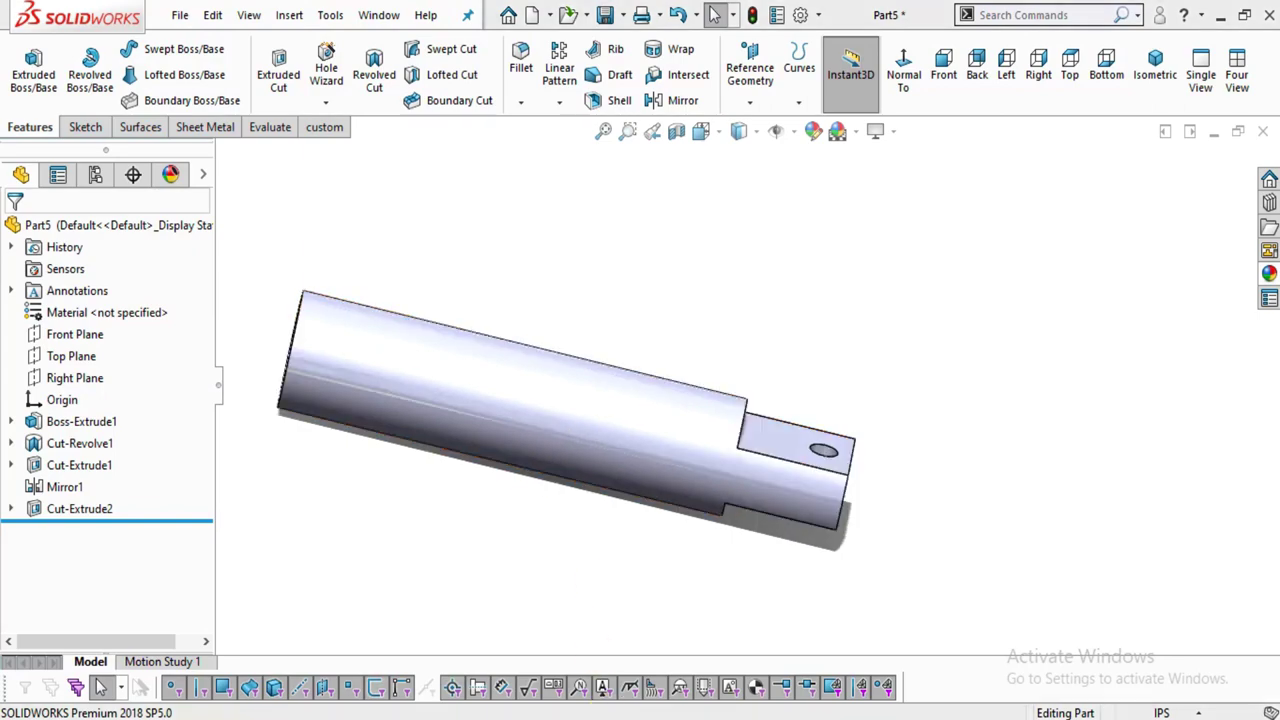
pyautogui.click(606, 708)
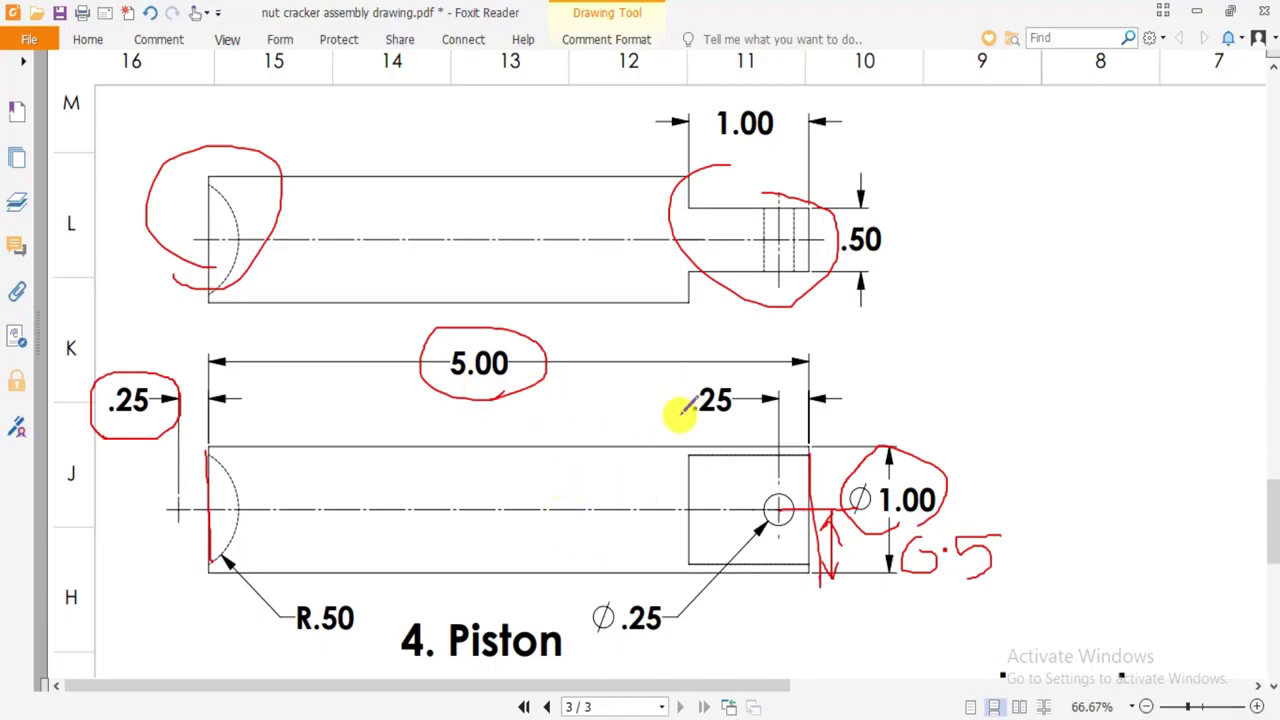
pyautogui.click(588, 710)
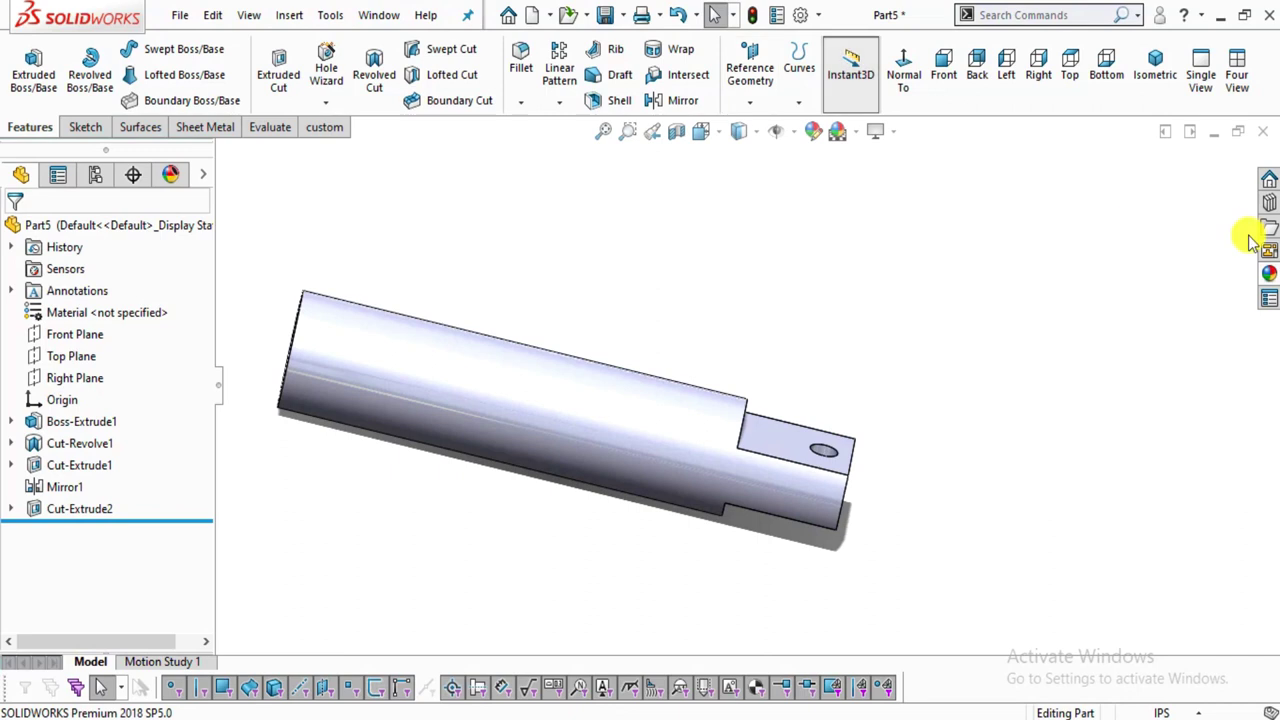
# Apply a steel appearance from the Metal appearances library to the piston.
pyautogui.click(1270, 270)
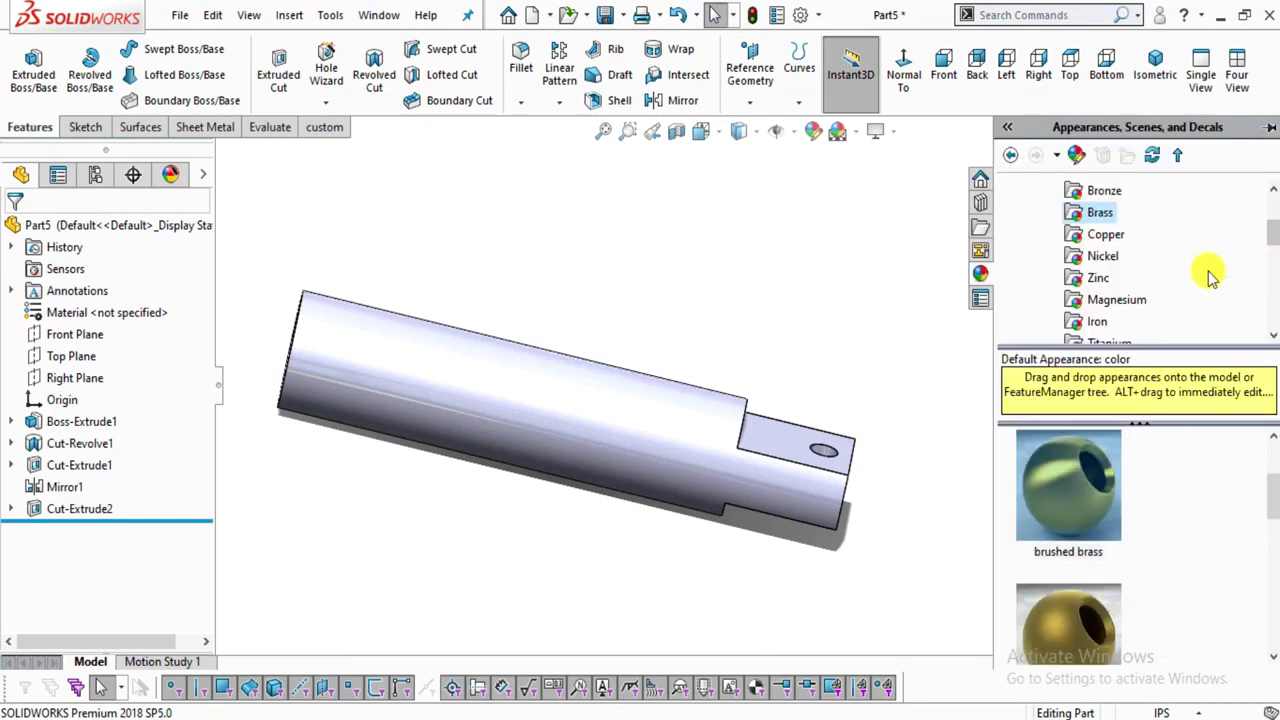
pyautogui.scroll(2, 1094, 245)
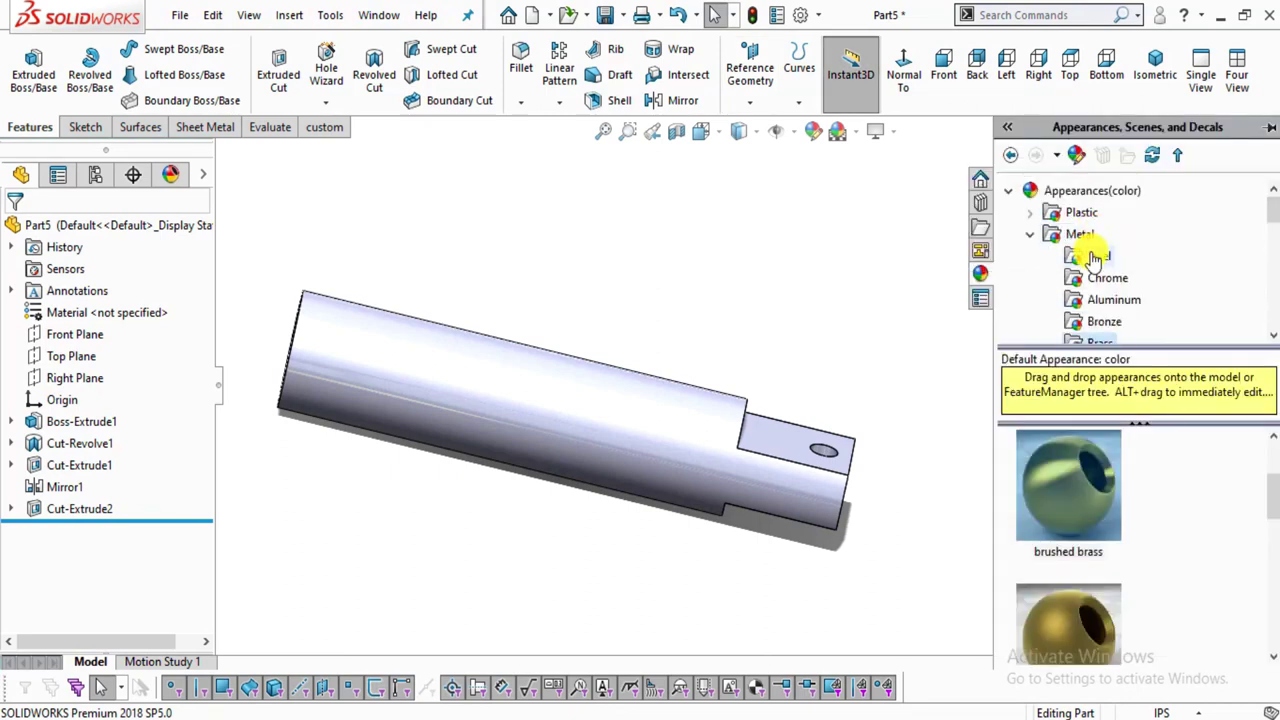
pyautogui.click(1094, 256)
pyautogui.click(1068, 630)
pyautogui.moveTo(1068, 637)
pyautogui.mouseDown()
pyautogui.moveTo(871, 323)
pyautogui.moveTo(623, 371)
pyautogui.moveTo(640, 376)
pyautogui.mouseUp()
pyautogui.moveTo(640, 376)
pyautogui.mouseDown(button='middle')
pyautogui.moveTo(706, 395)
pyautogui.moveTo(654, 531)
pyautogui.mouseUp(button='middle')
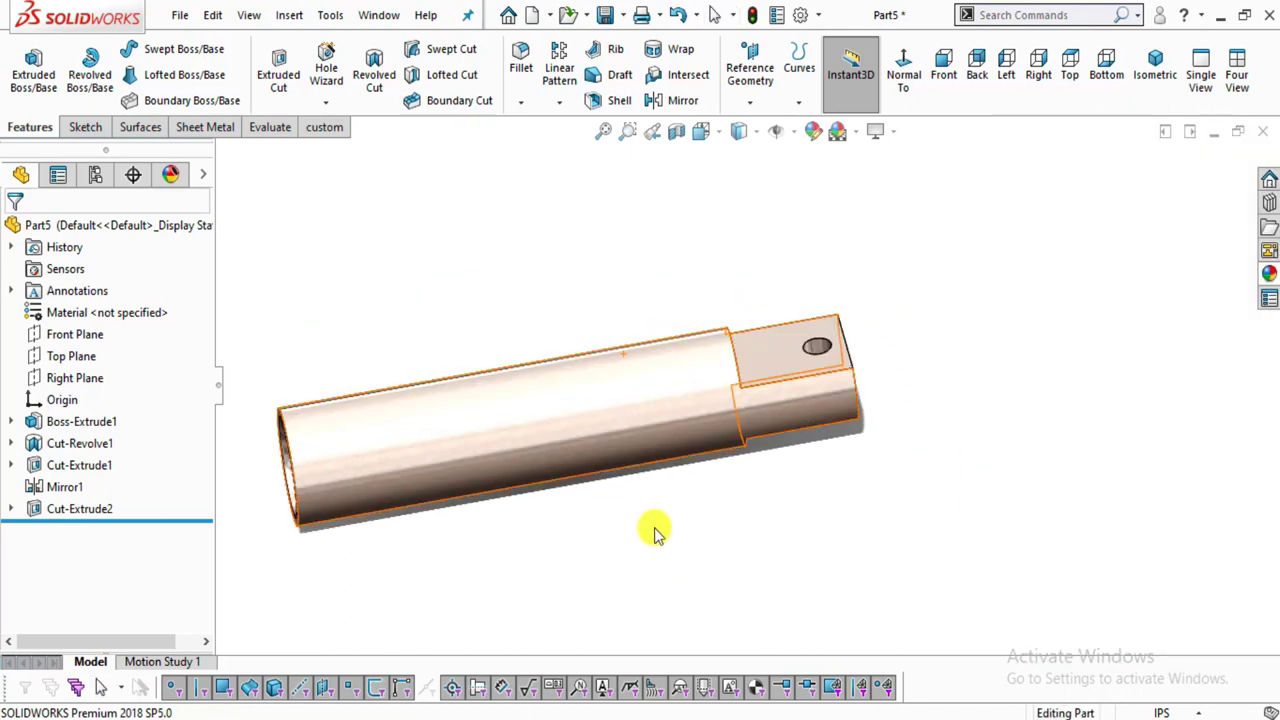
pyautogui.click(603, 15)
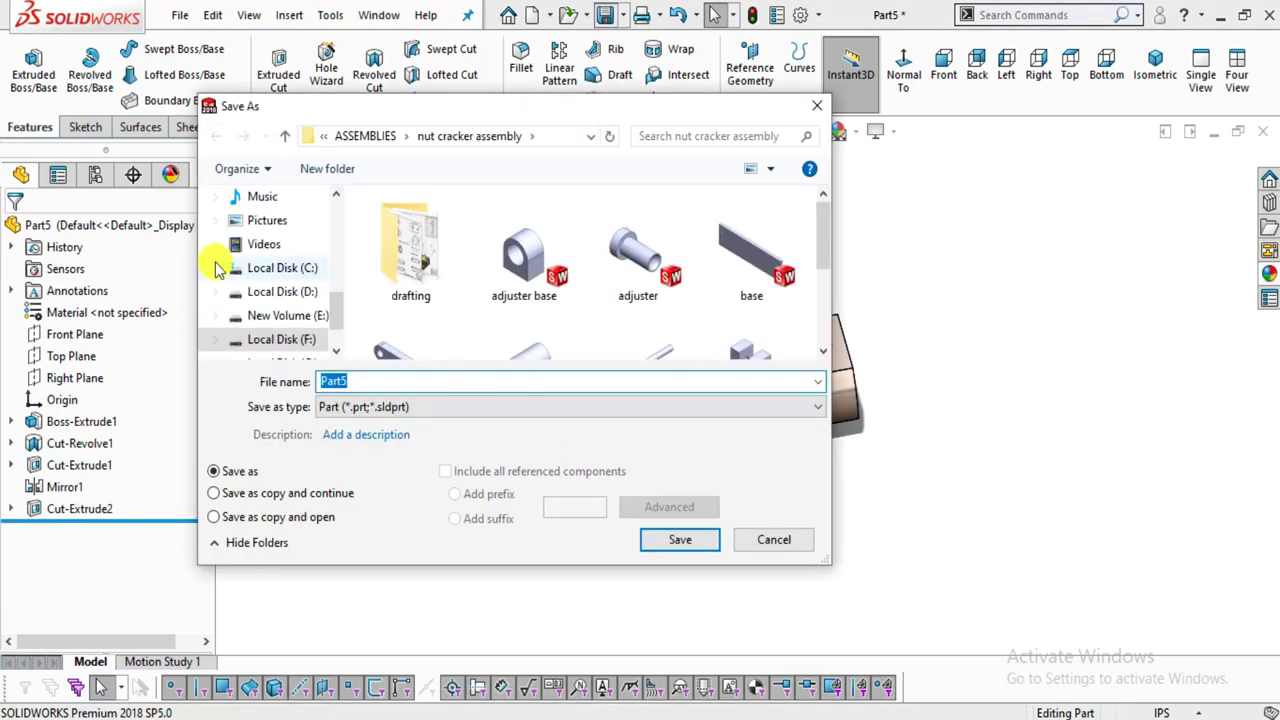
pyautogui.scroll(2, 258, 268)
pyautogui.click(258, 220)
pyautogui.scroll(-3, 523, 275)
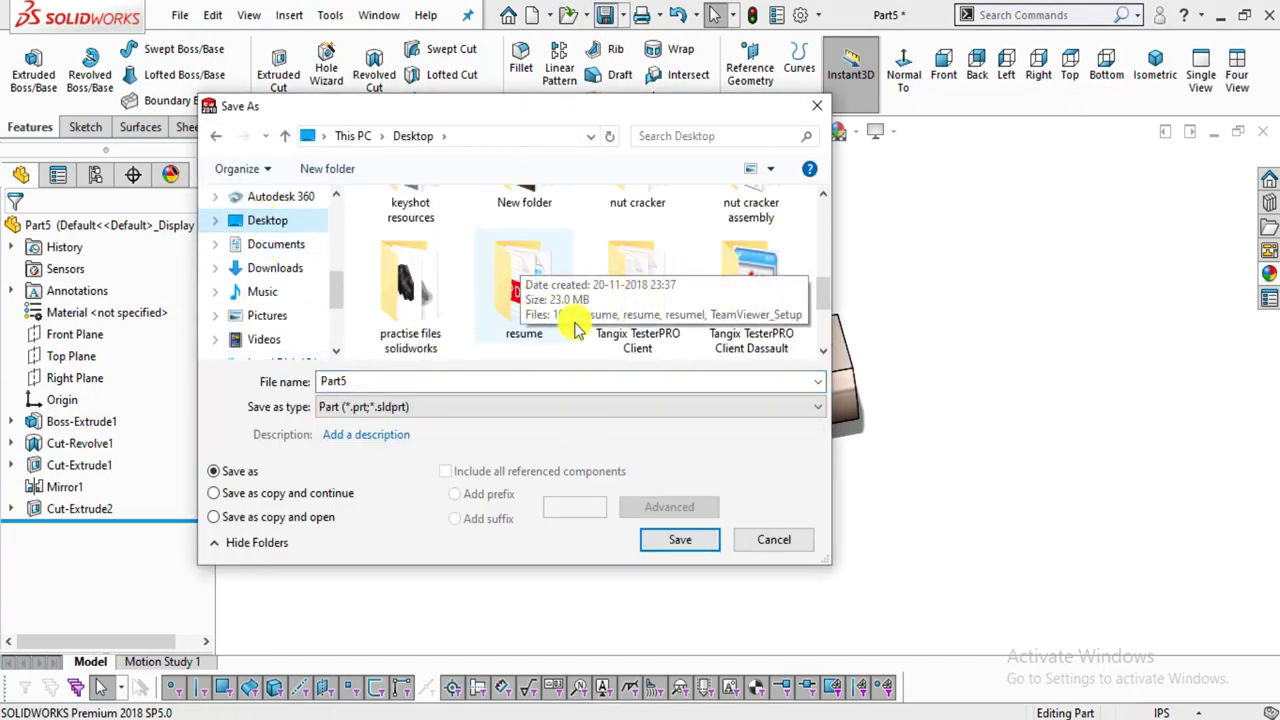
pyautogui.doubleClick(752, 205)
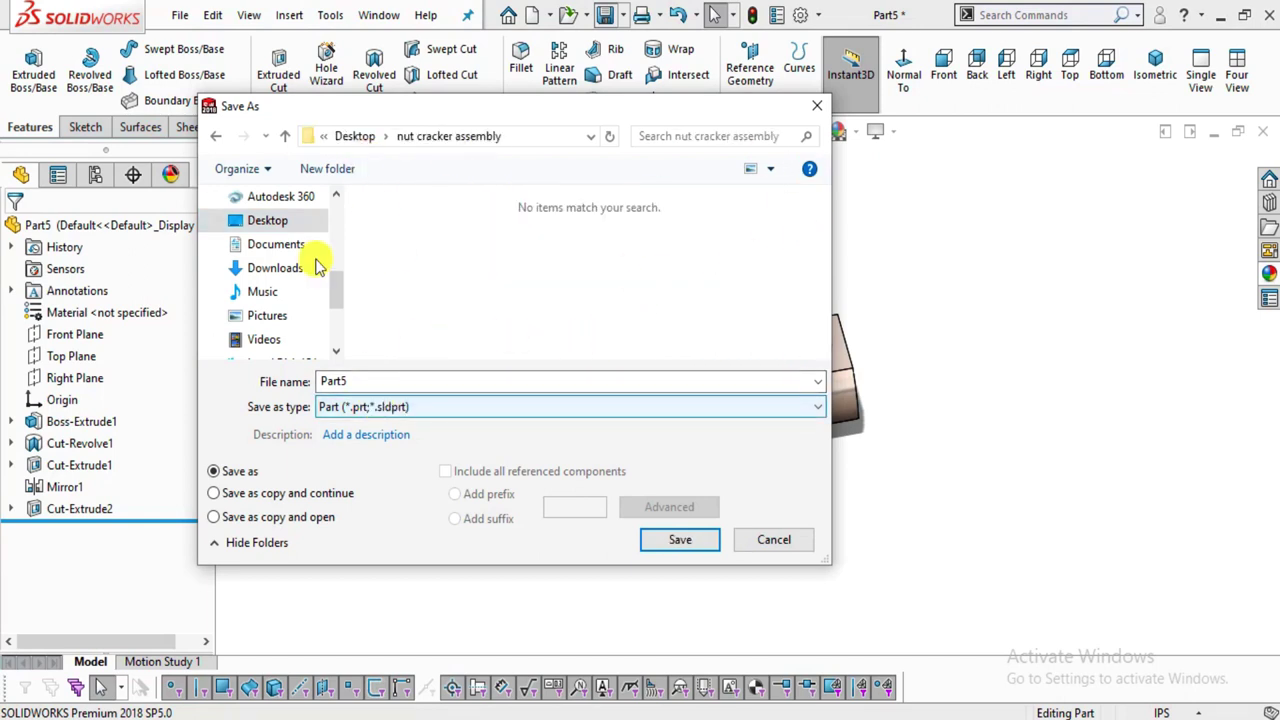
pyautogui.click(400, 406)
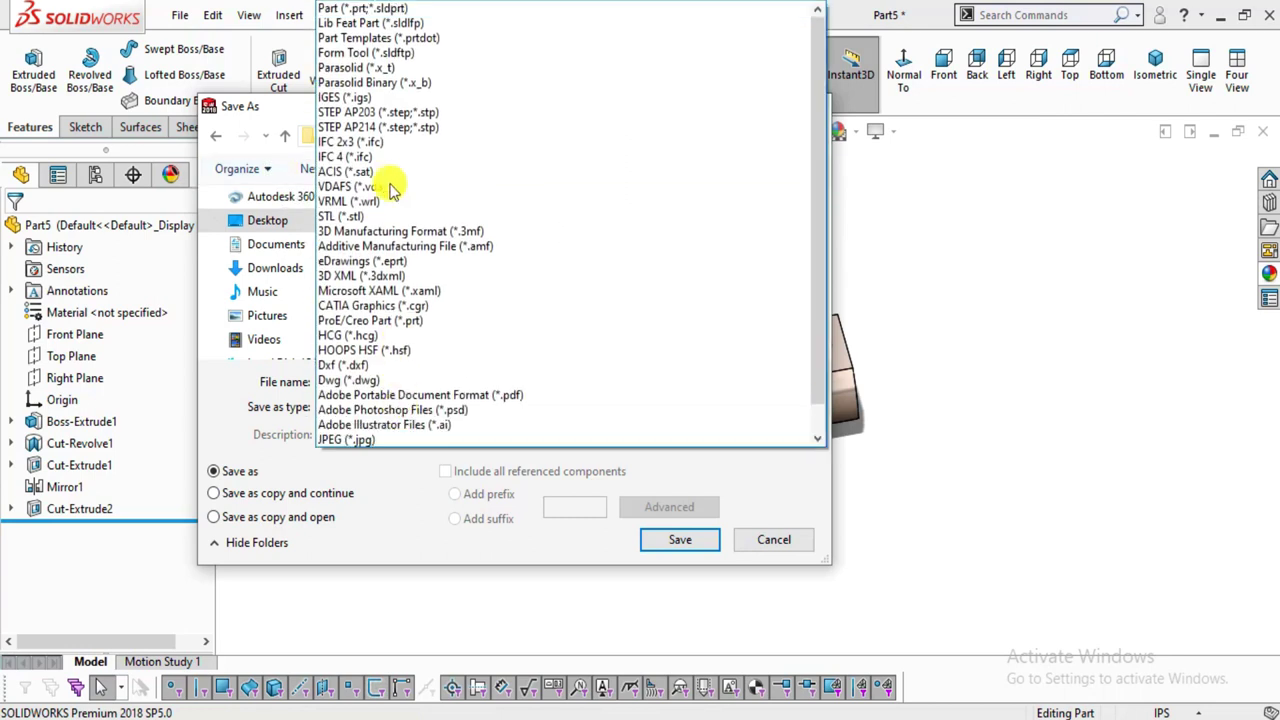
pyautogui.click(366, 8)
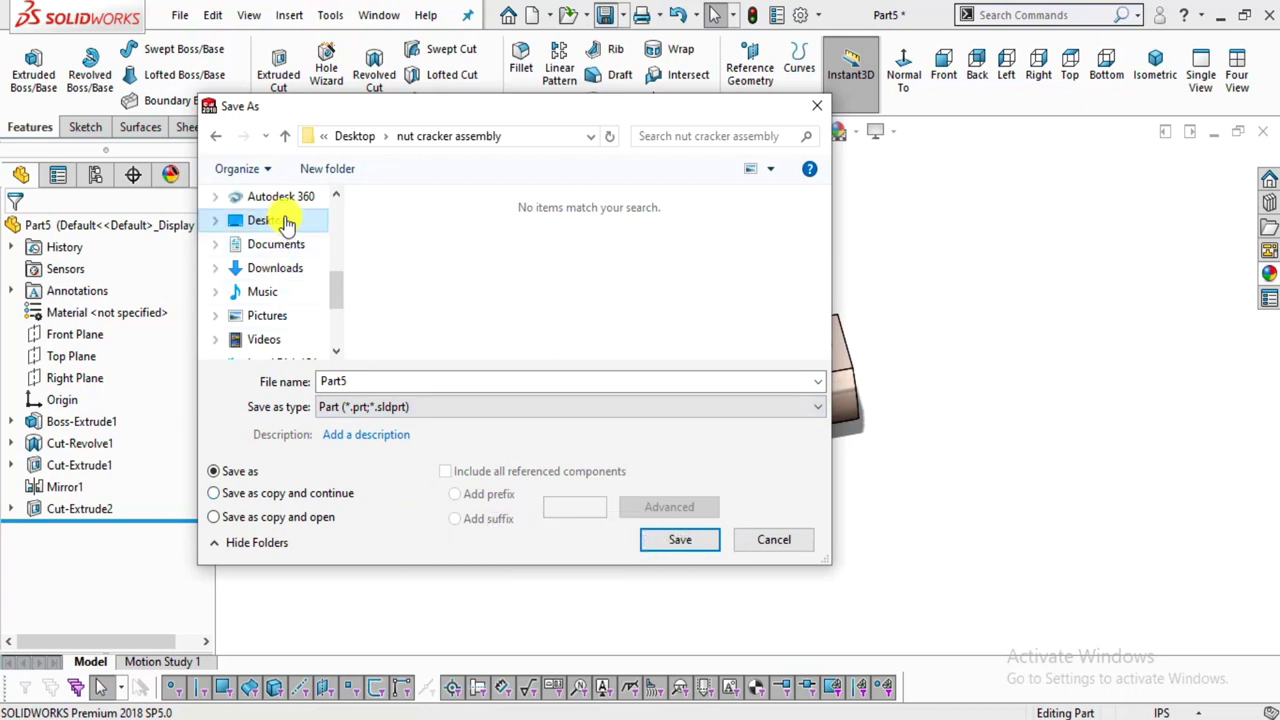
pyautogui.click(358, 381)
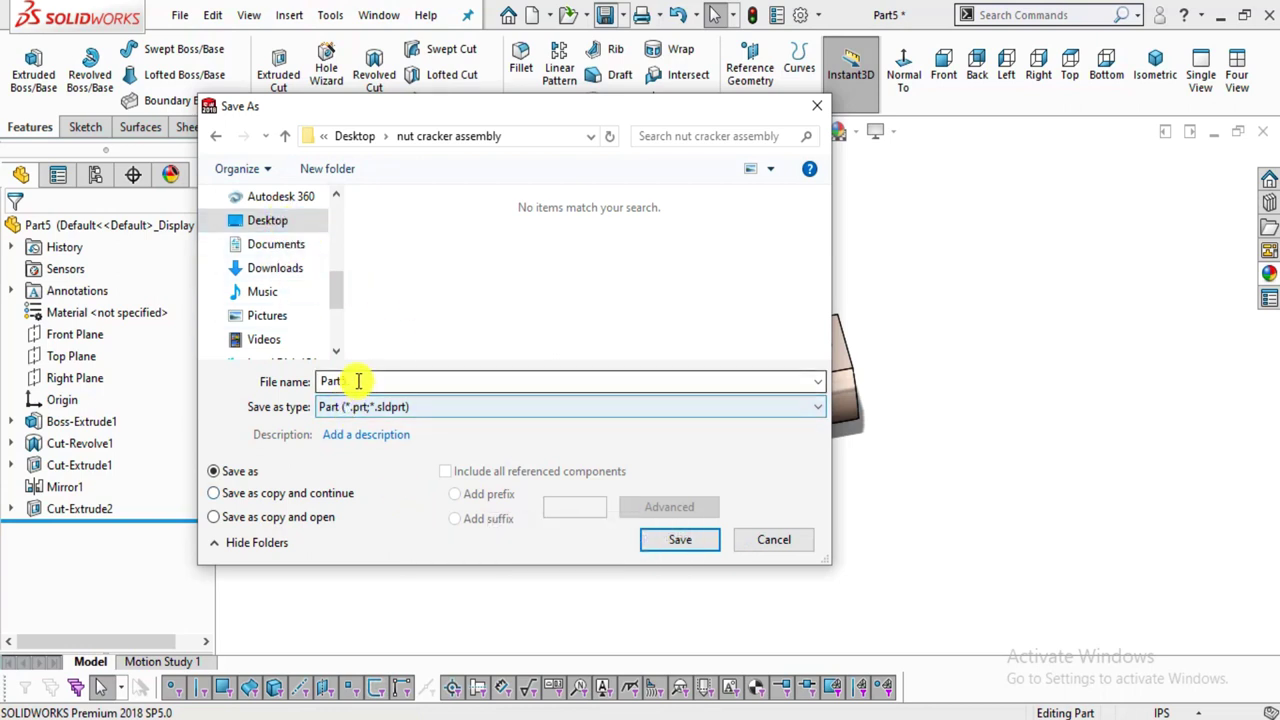
pyautogui.click(817, 105)
# Save the part as "4.piston" in the "nut cracker assembly" folder on the Desktop, following the part name in the PDF drawing.
pyautogui.click(179, 16)
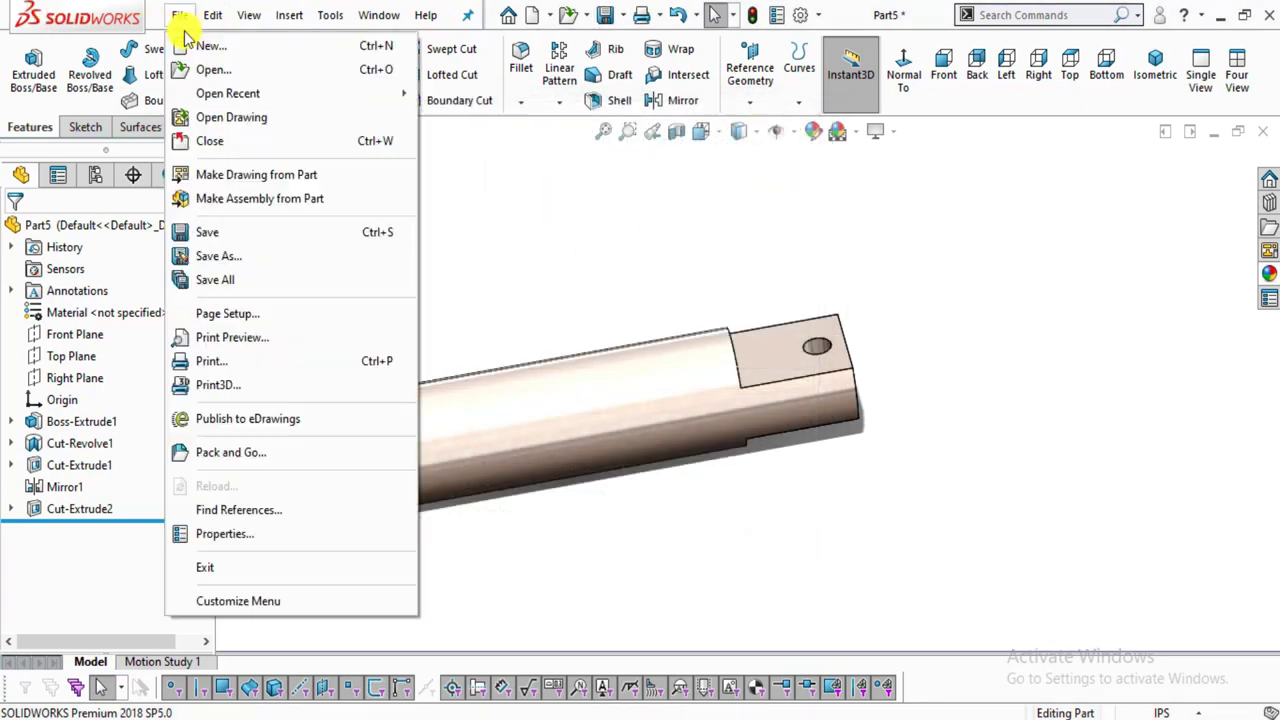
pyautogui.click(213, 234)
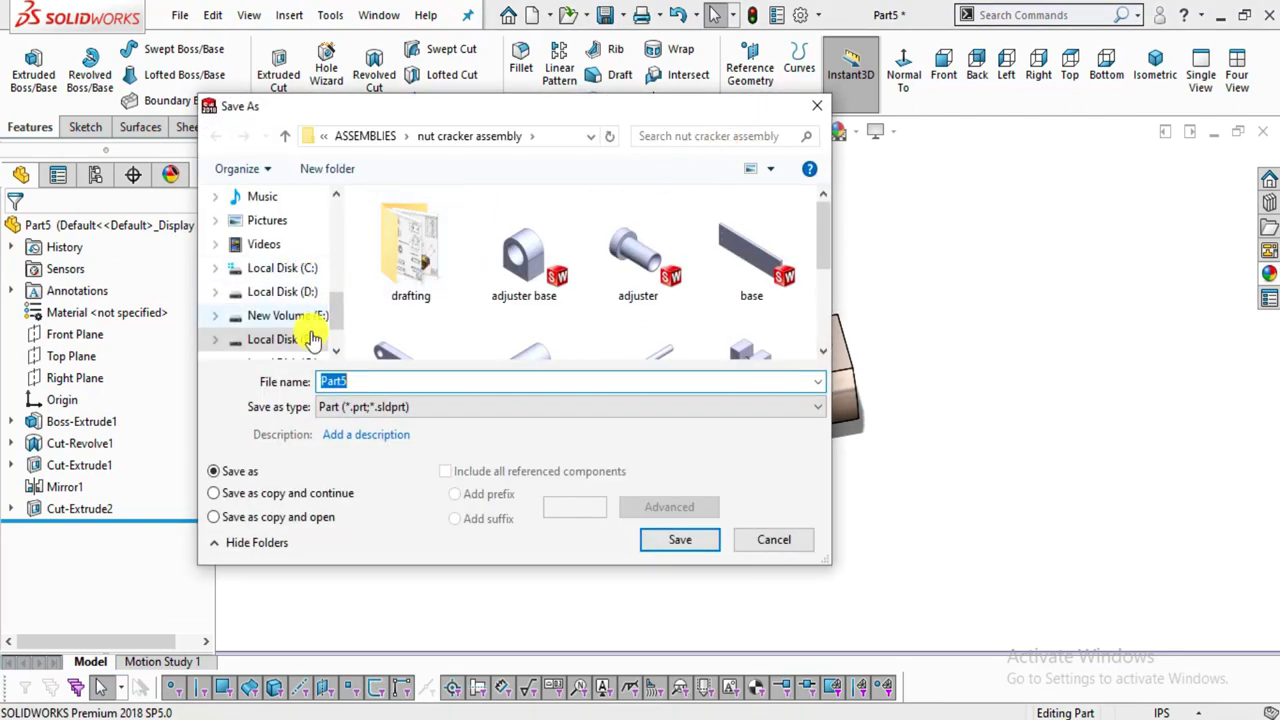
pyautogui.scroll(1, 280, 300)
pyautogui.scroll(1, 272, 226)
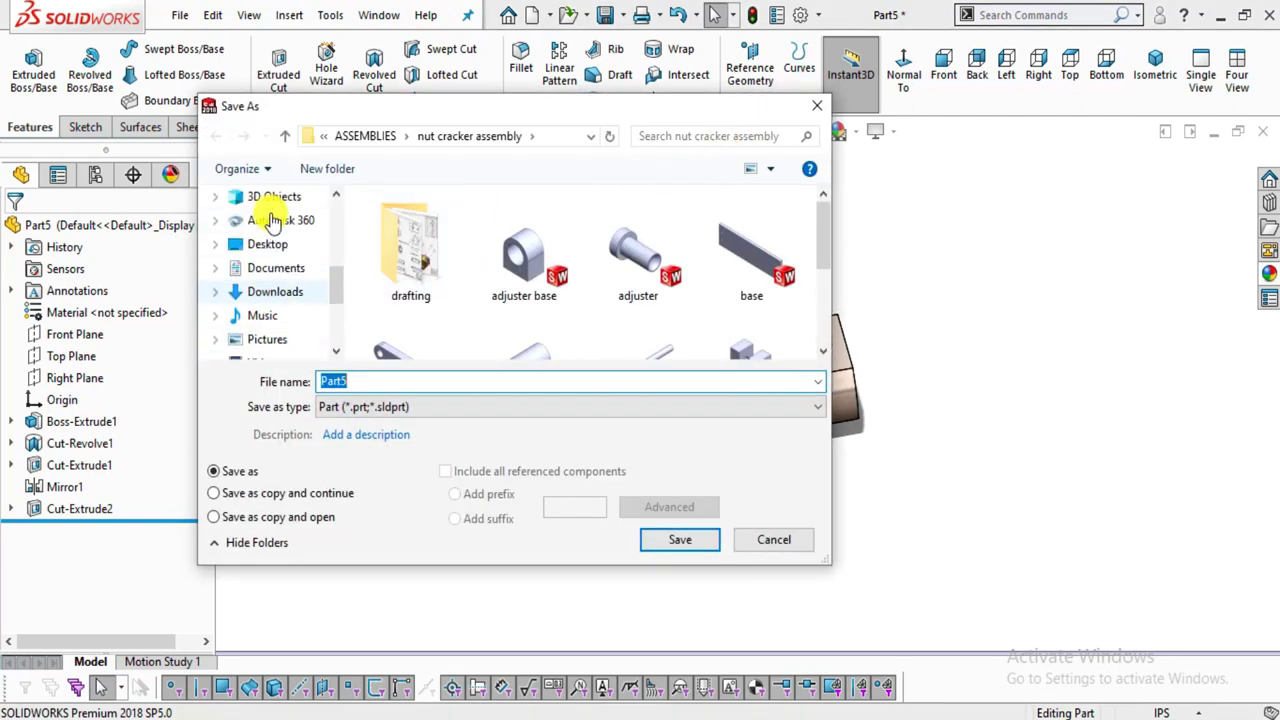
pyautogui.click(268, 244)
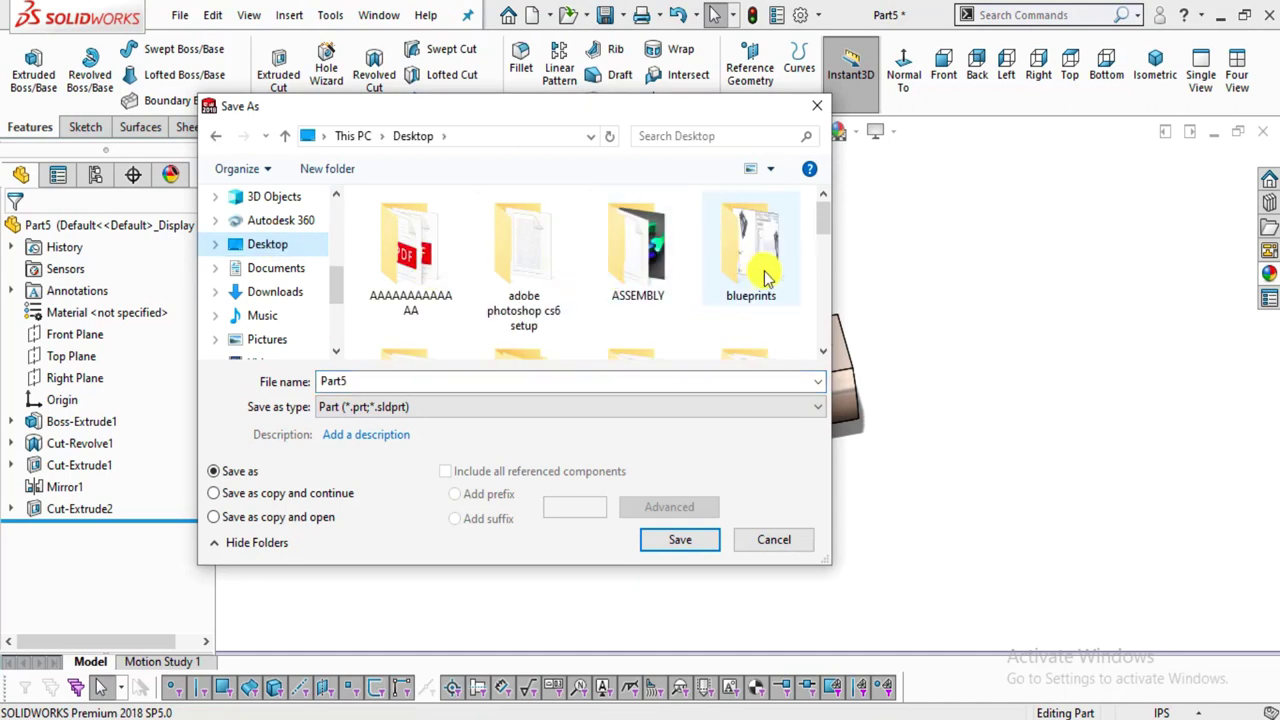
pyautogui.moveTo(823, 229); pyautogui.dragTo(818, 275)
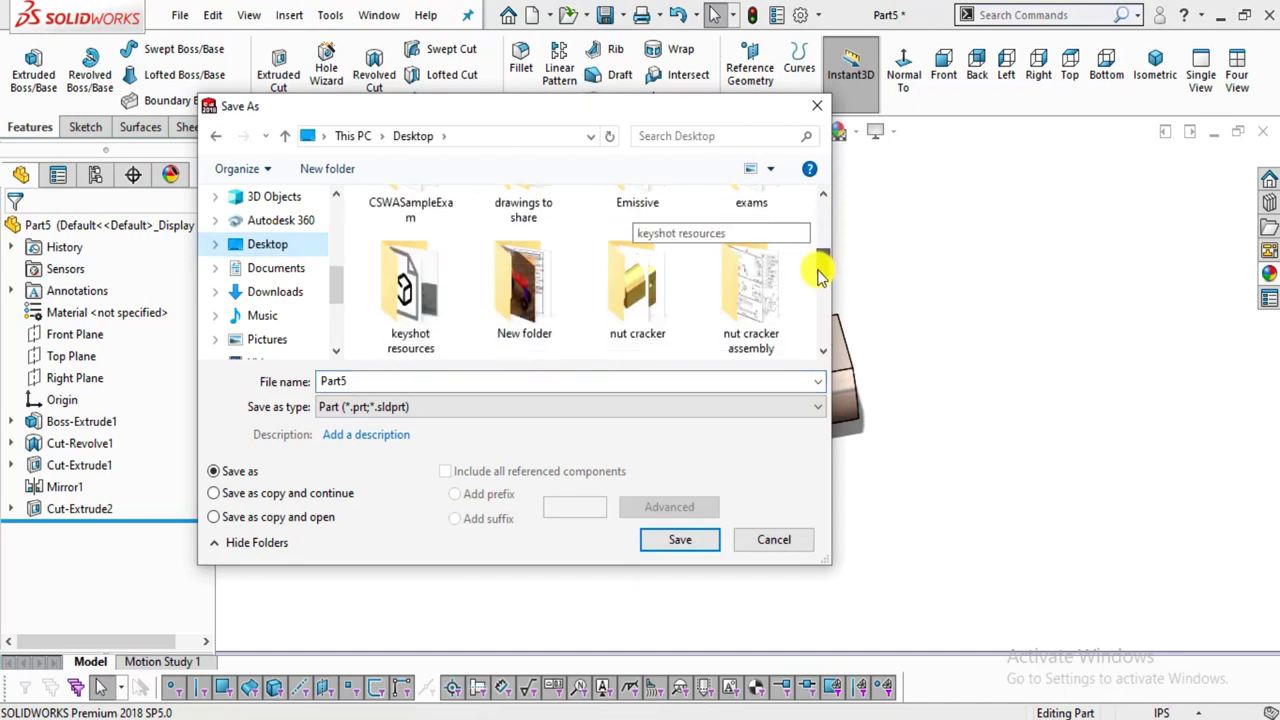
pyautogui.doubleClick(730, 292)
pyautogui.doubleClick(353, 377)
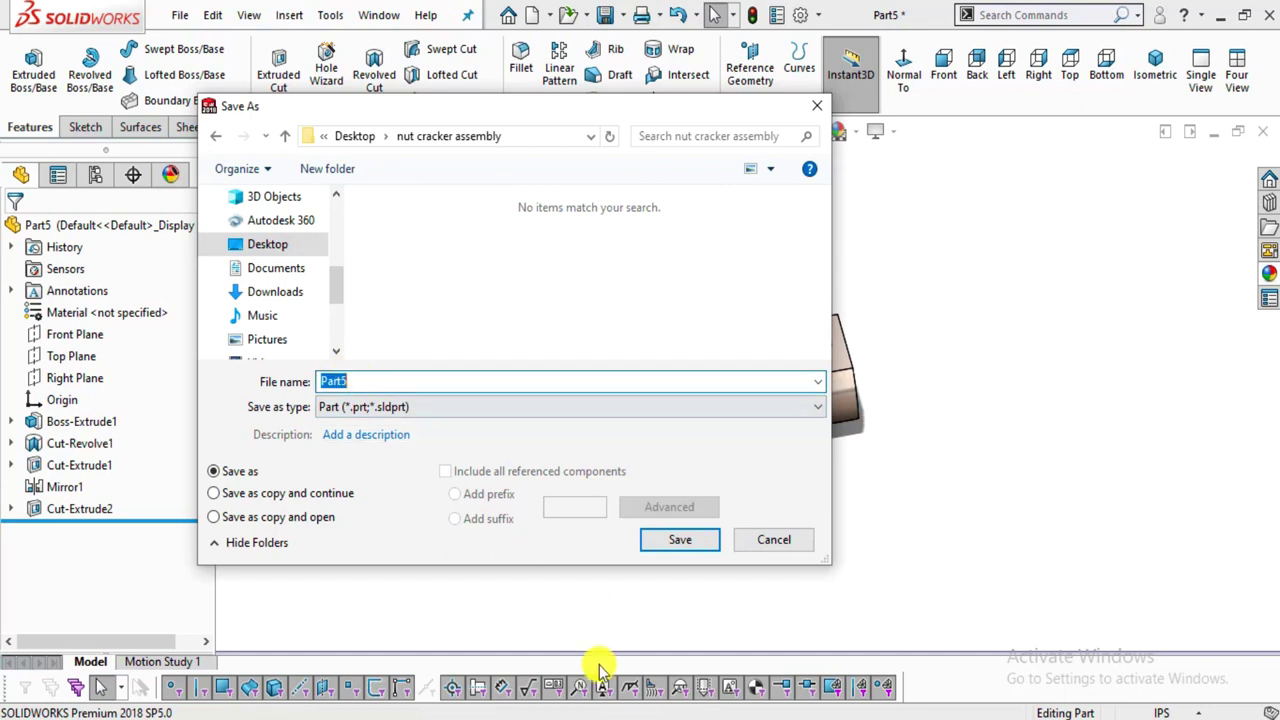
pyautogui.hotkey('alt', 'Tab')
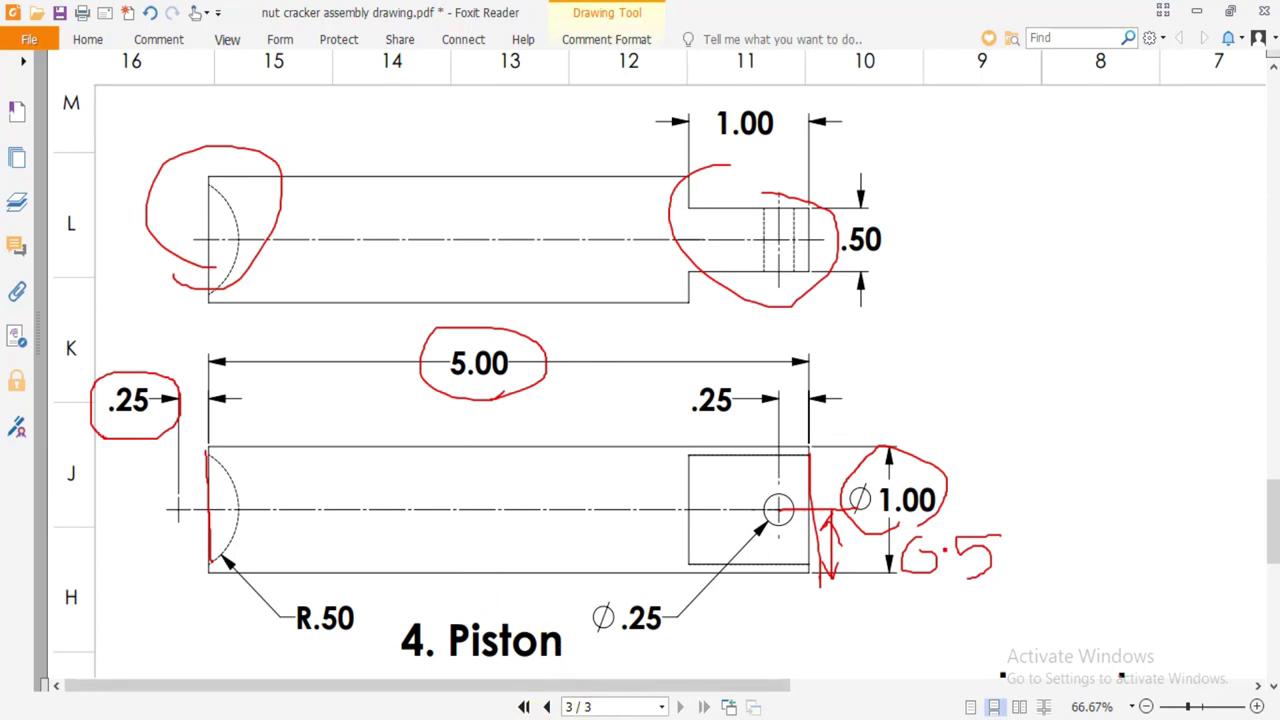
pyautogui.hotkey('alt', 'Tab')
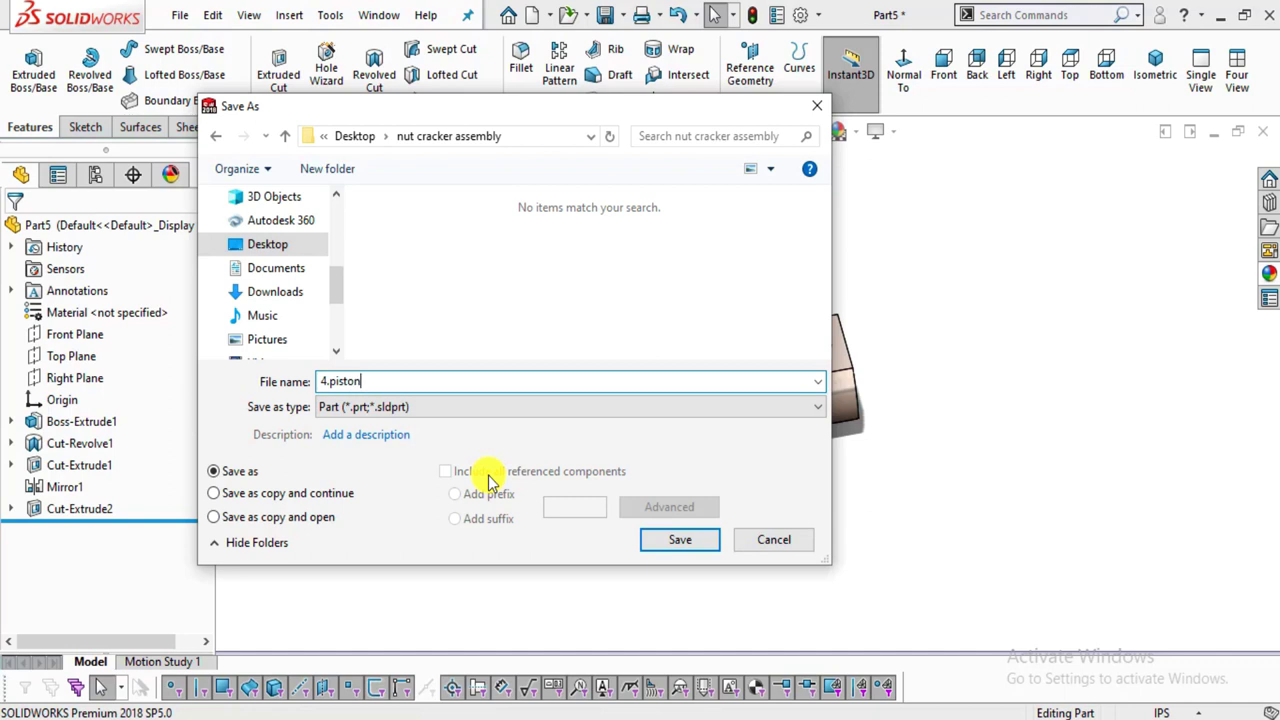
pyautogui.click(680, 540)
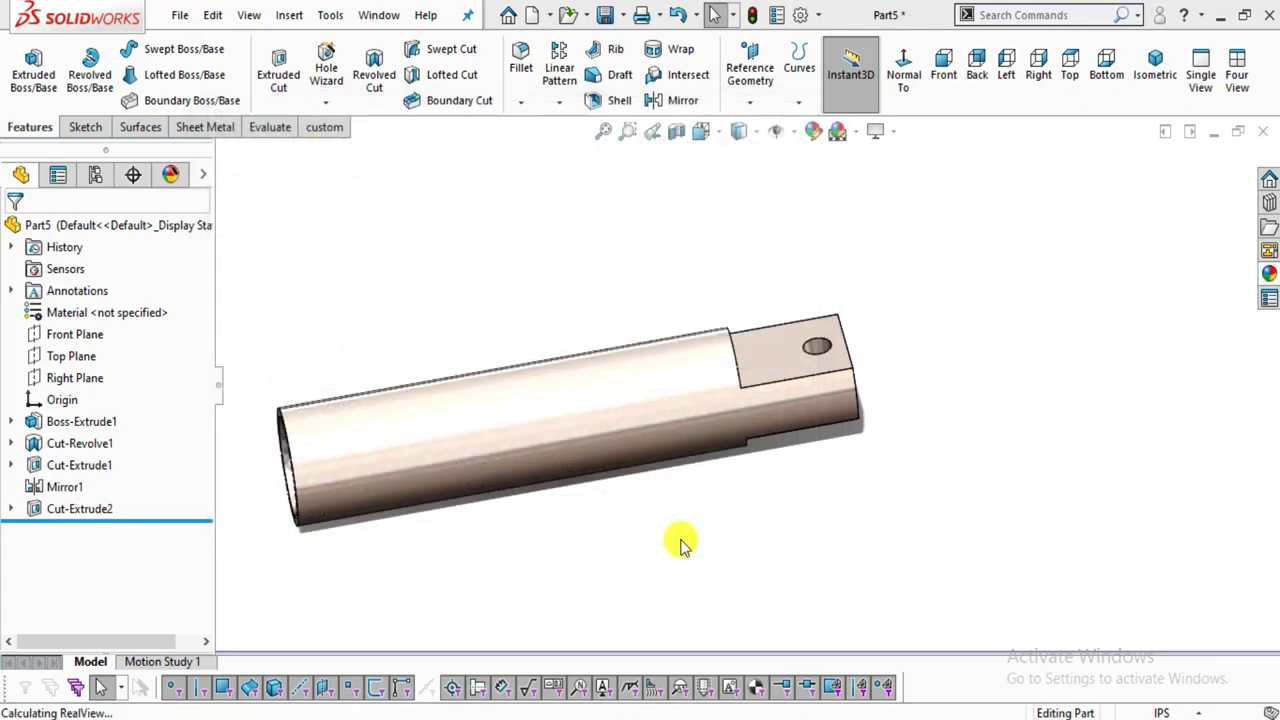
# Switch to the PDF in Foxit Reader and examine the 5. Adjuster views, temporarily marking its title, circular view and concave end.
pyautogui.click(601, 697)
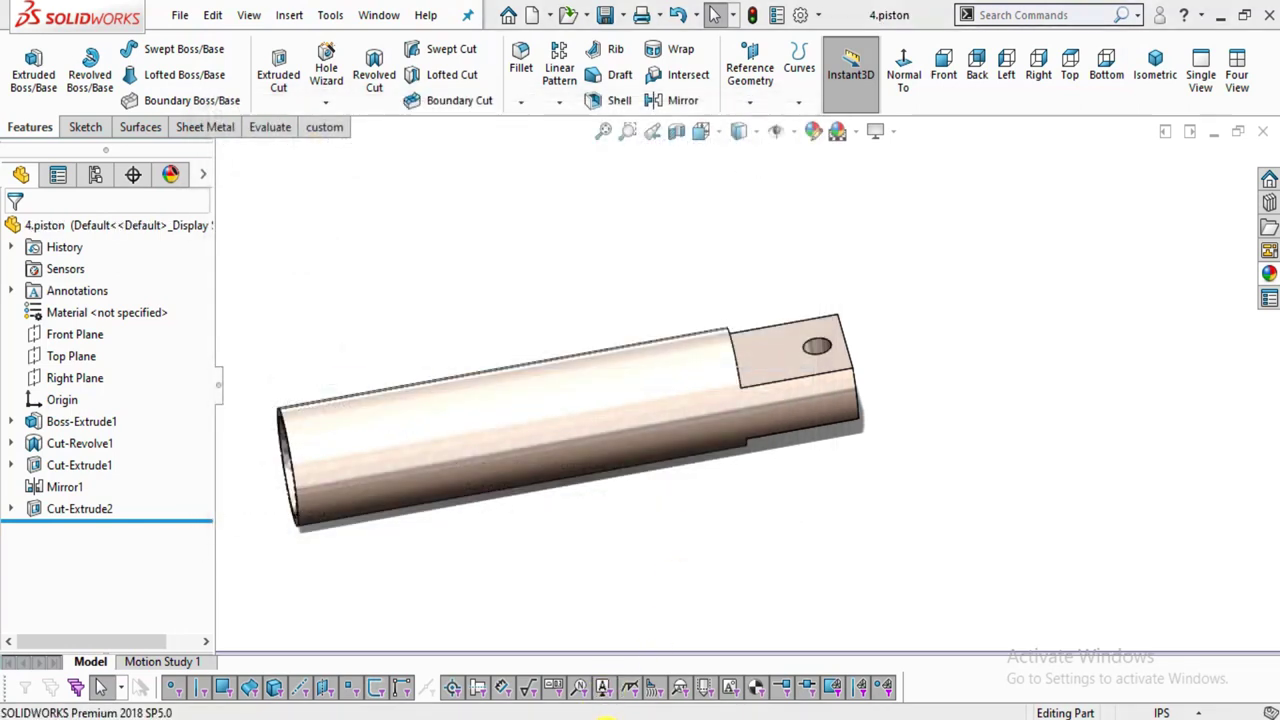
pyautogui.scroll(-5, 672, 440)
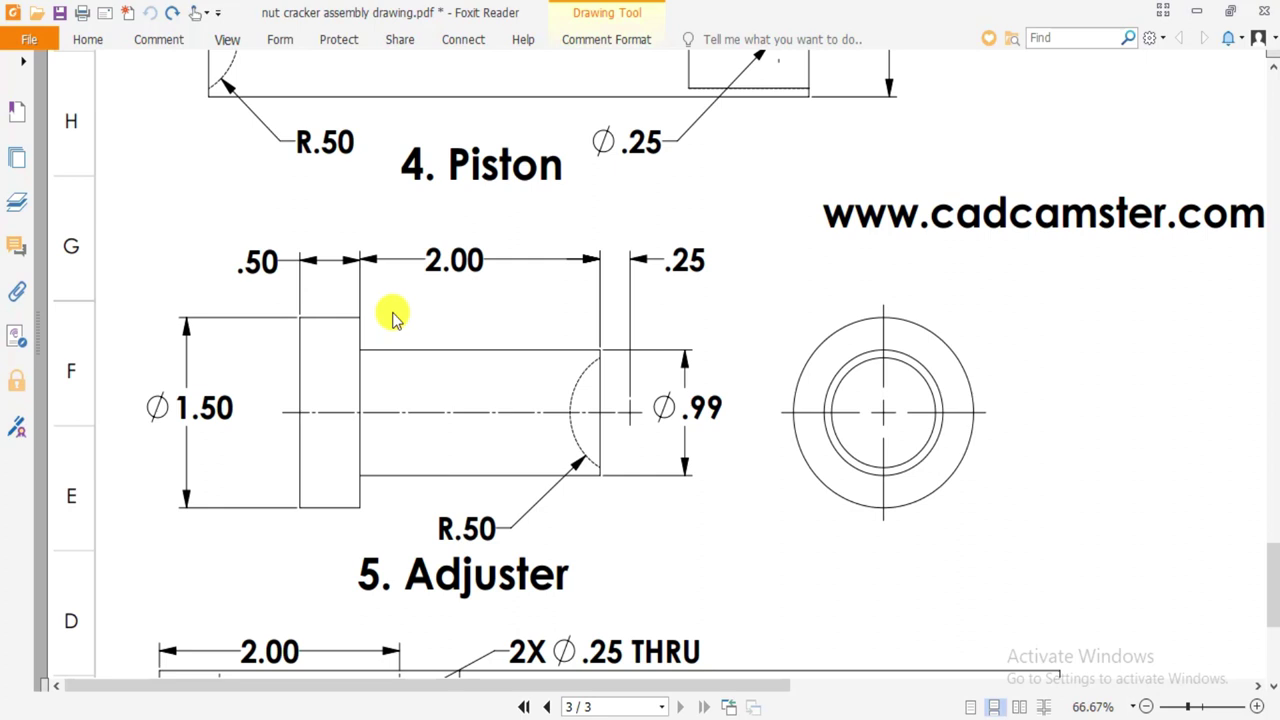
pyautogui.moveTo(598, 583)
pyautogui.mouseDown()
pyautogui.moveTo(414, 514)
pyautogui.moveTo(345, 590)
pyautogui.mouseUp()
pyautogui.moveTo(431, 620); pyautogui.dragTo(594, 575)
pyautogui.moveTo(716, 564)
pyautogui.mouseDown()
pyautogui.moveTo(797, 471)
pyautogui.moveTo(804, 530)
pyautogui.mouseUp()
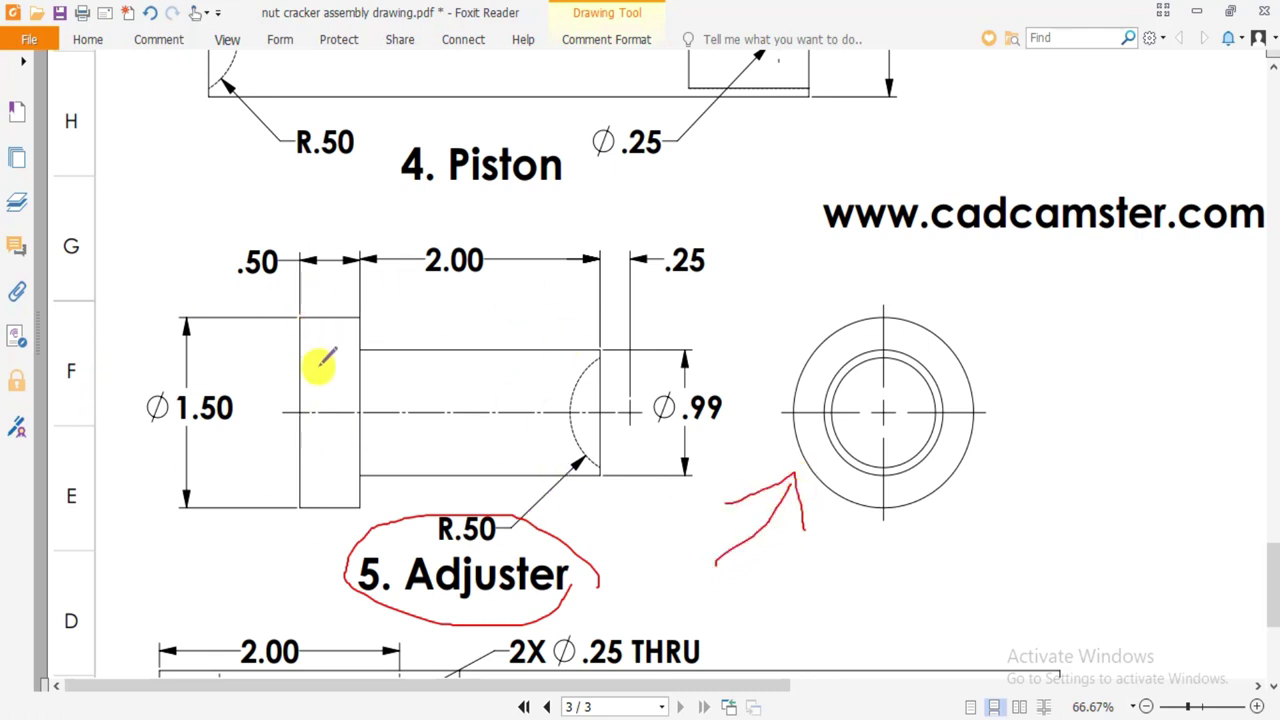
pyautogui.moveTo(630, 378)
pyautogui.mouseDown()
pyautogui.moveTo(603, 354)
pyautogui.moveTo(556, 375)
pyautogui.moveTo(540, 455)
pyautogui.moveTo(619, 435)
pyautogui.moveTo(635, 383)
pyautogui.mouseUp()
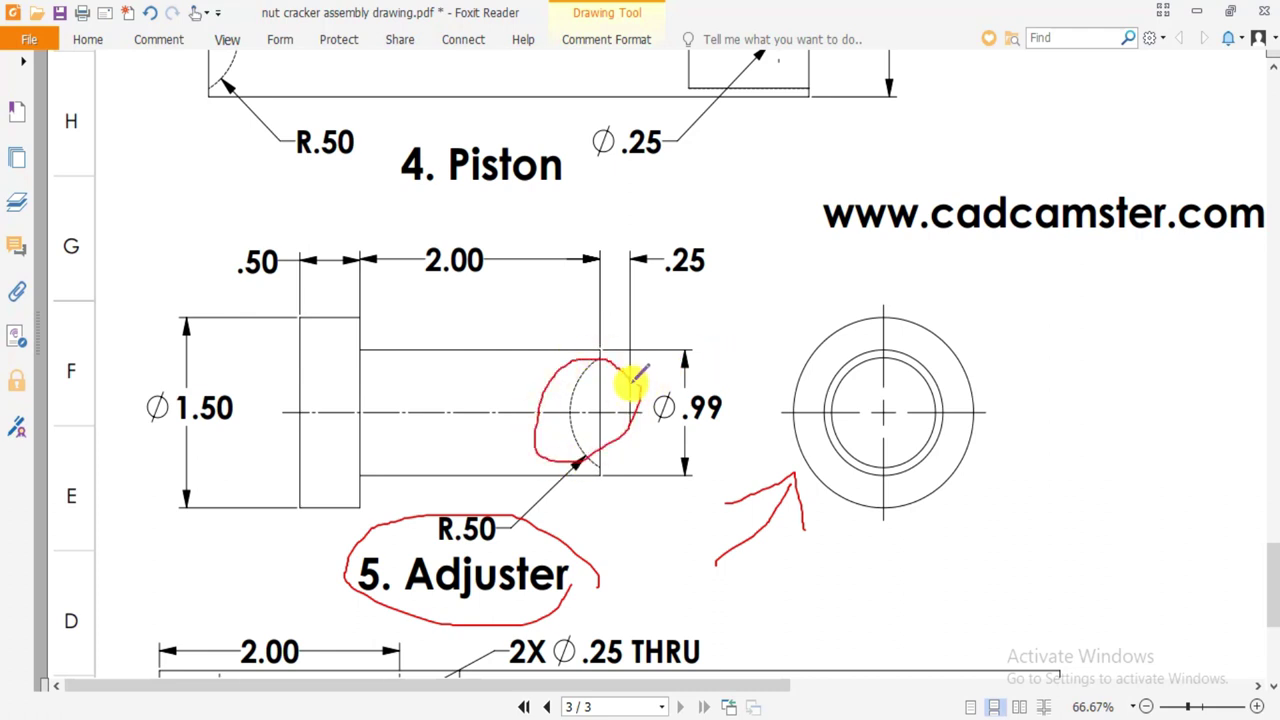
pyautogui.hotkey('ctrl', 'z')
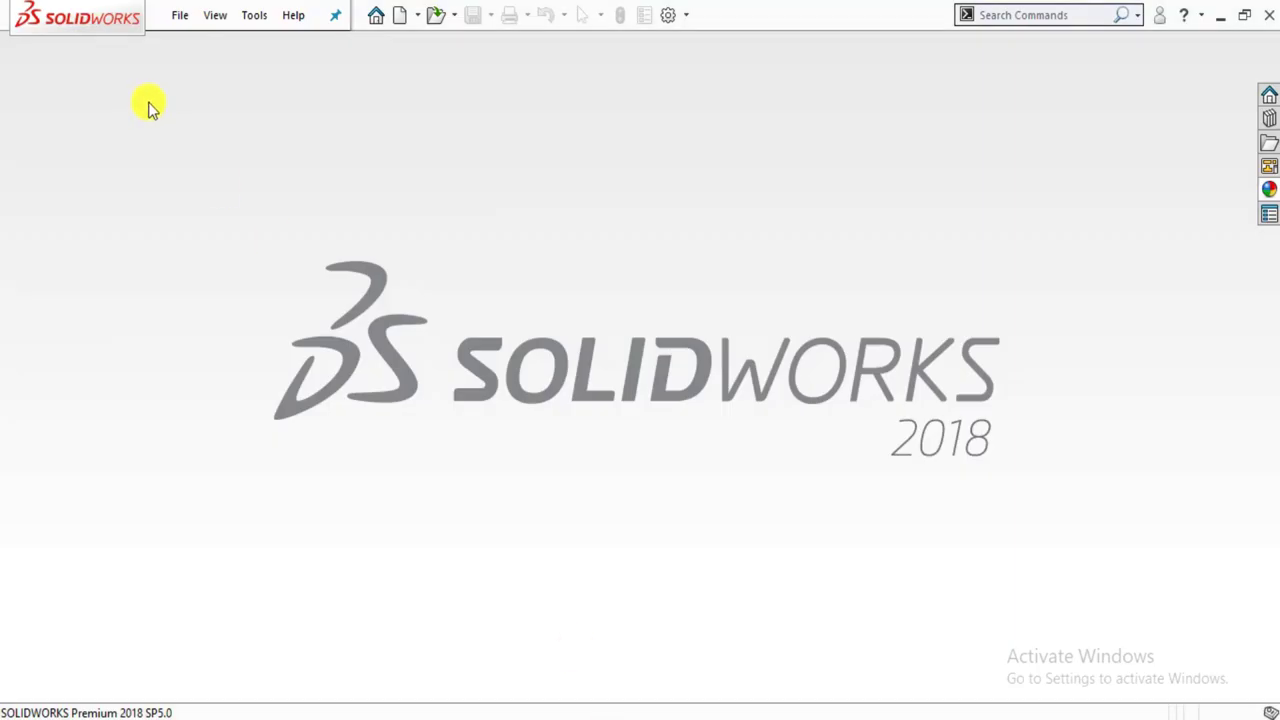
# Create a new part document with a plain white background scene and IPS (inch, pound, second) units.
pyautogui.click(178, 12)
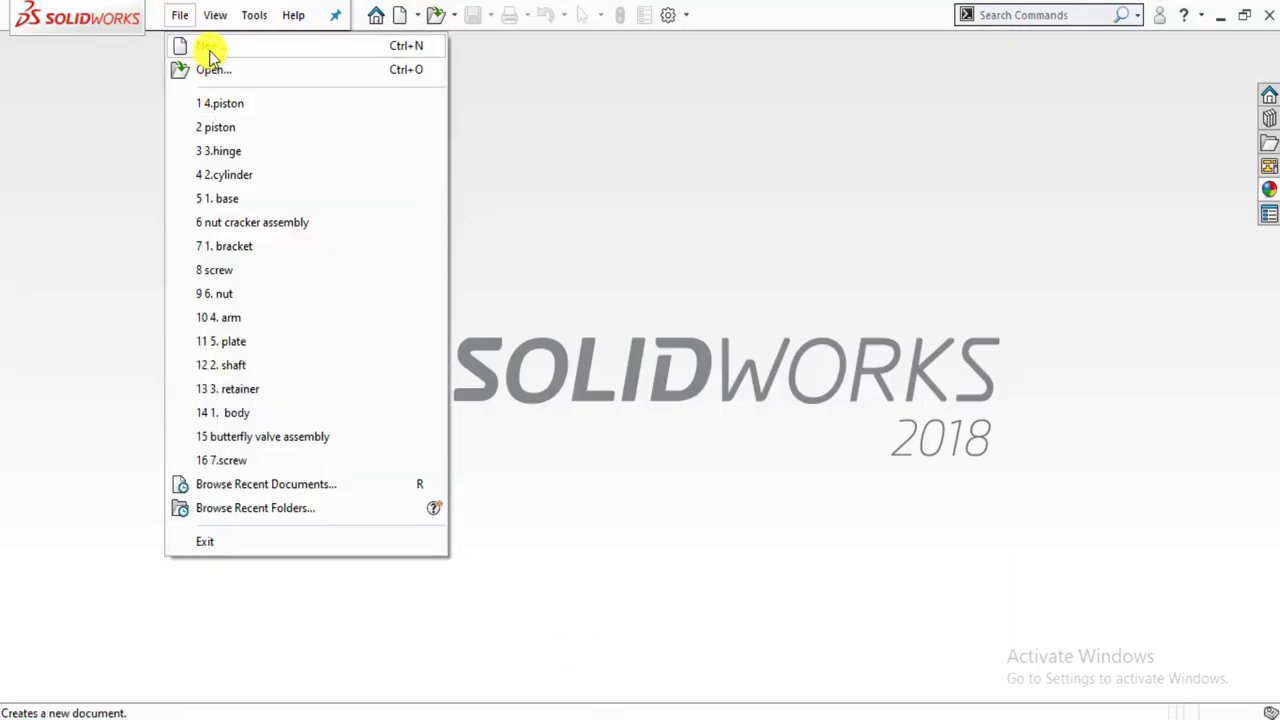
pyautogui.click(207, 47)
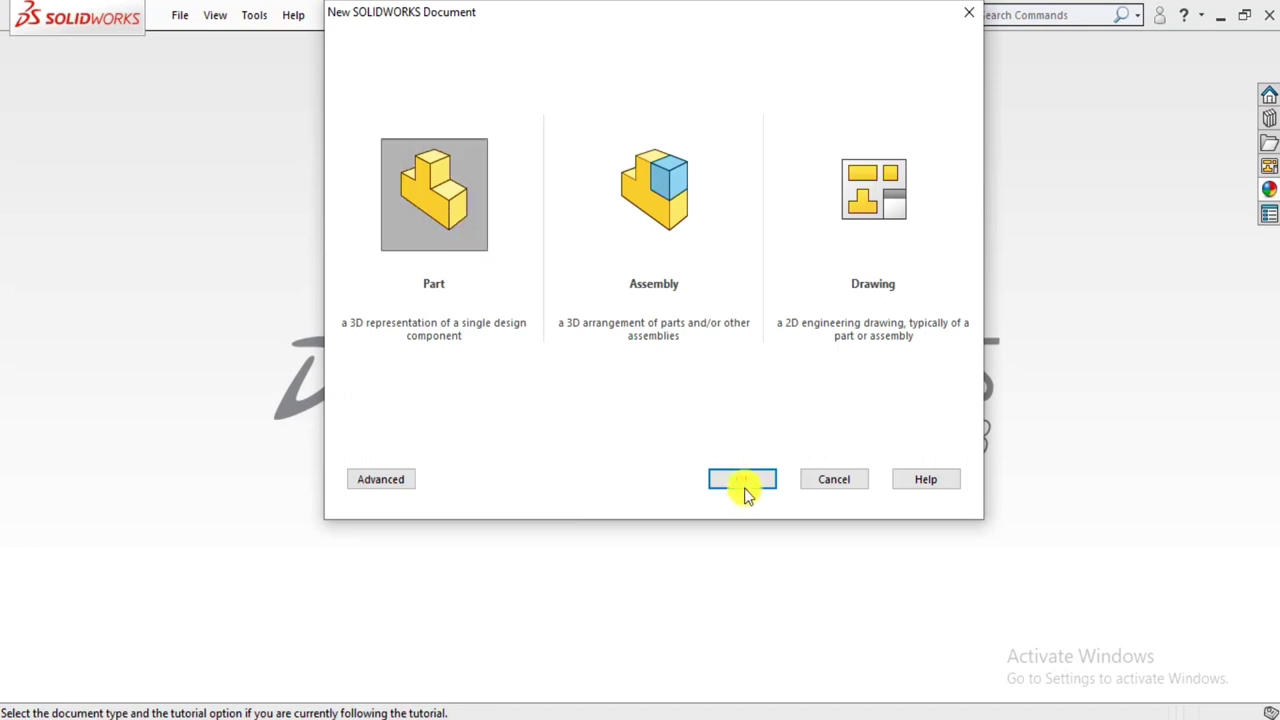
pyautogui.click(735, 478)
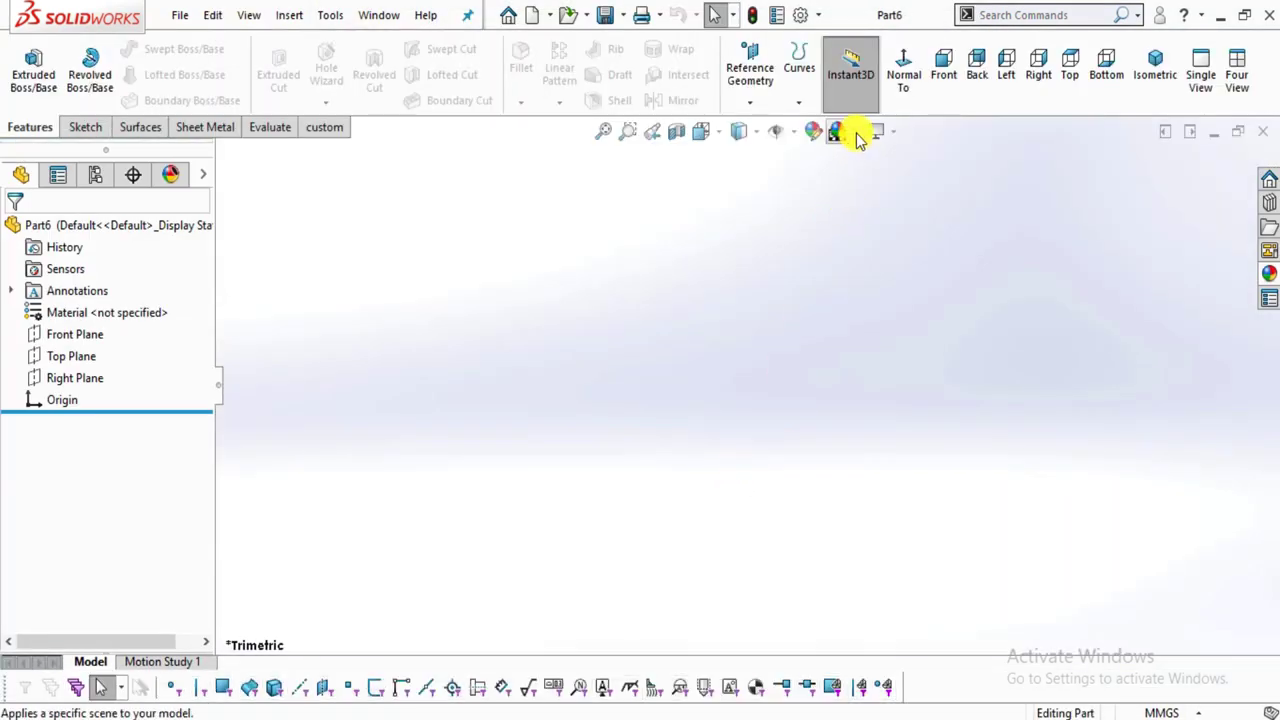
pyautogui.click(855, 133)
pyautogui.click(897, 58)
pyautogui.click(1162, 712)
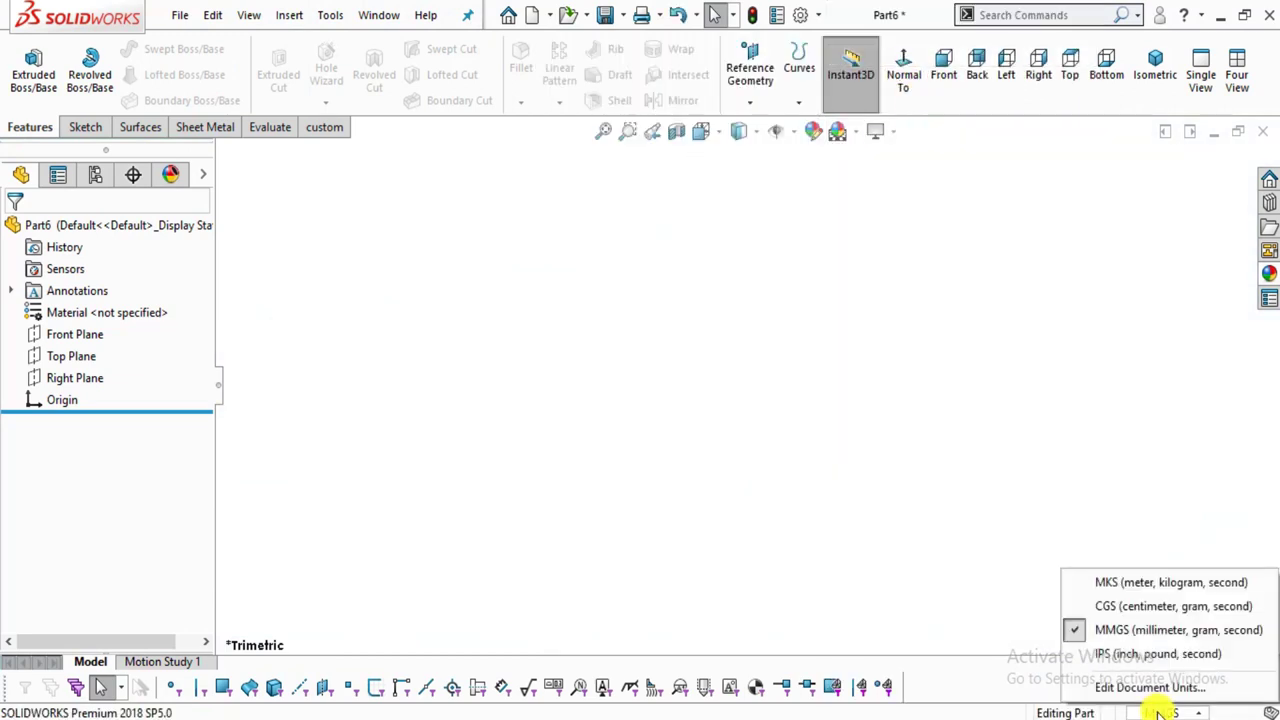
pyautogui.click(1152, 655)
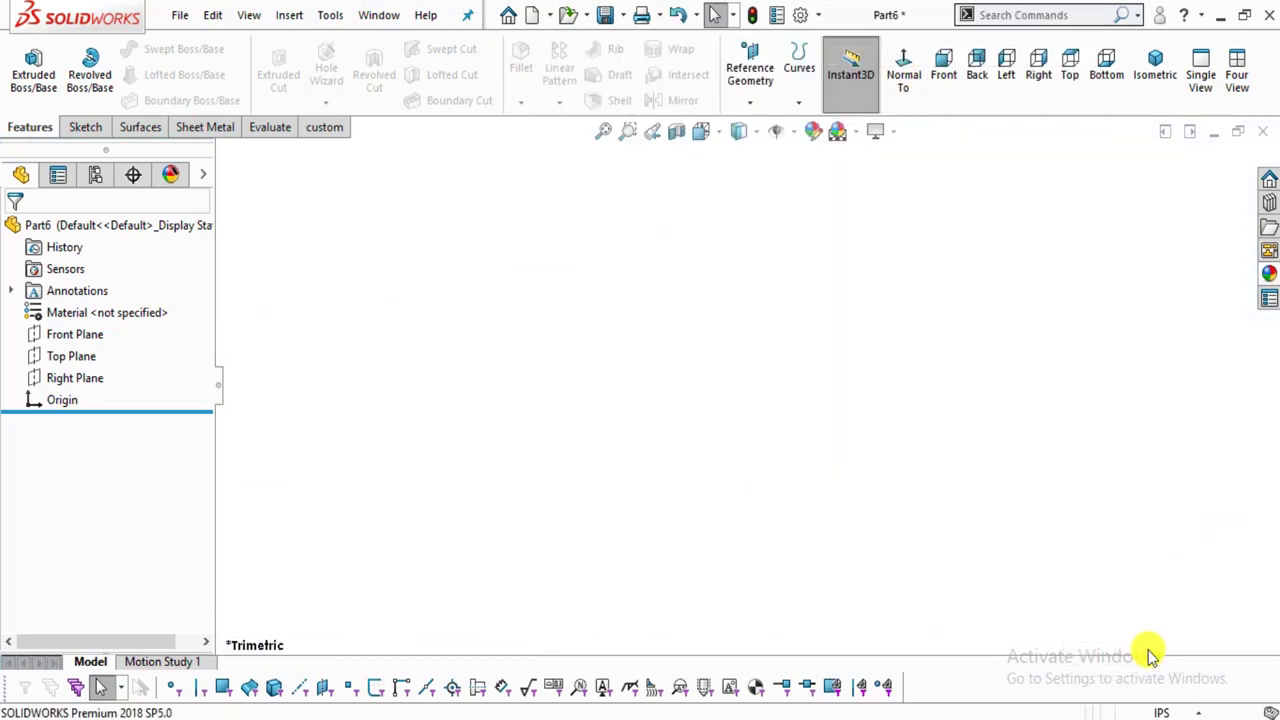
# Start a sketch on the Front Plane and draw a circle centred on the origin for the adjuster's head.
pyautogui.click(80, 127)
pyautogui.click(26, 65)
pyautogui.click(603, 244)
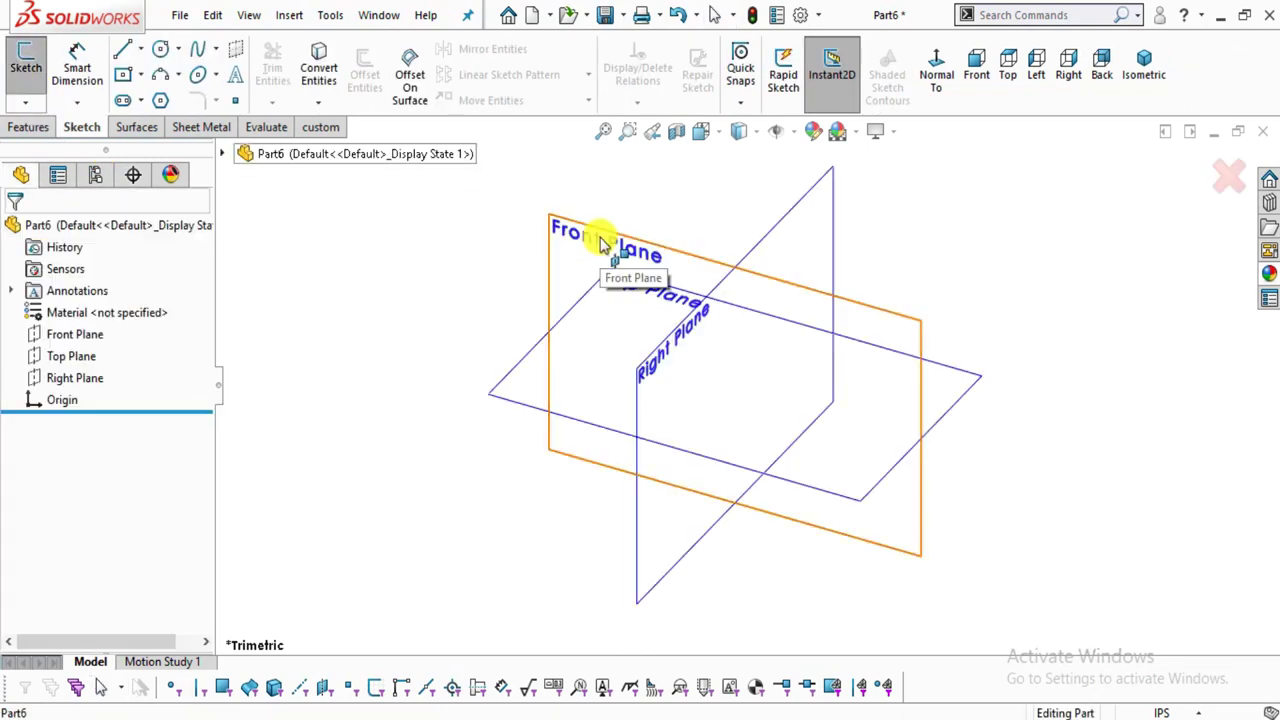
pyautogui.click(166, 48)
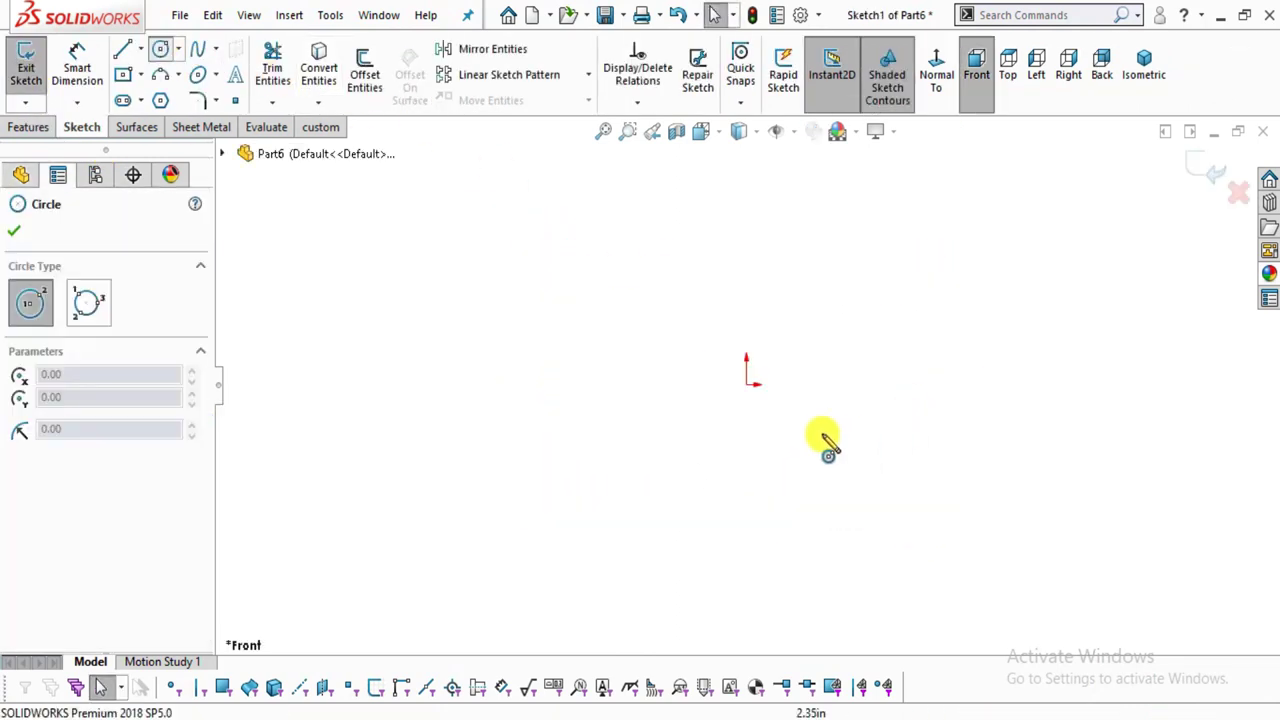
pyautogui.click(750, 384)
pyautogui.click(903, 483)
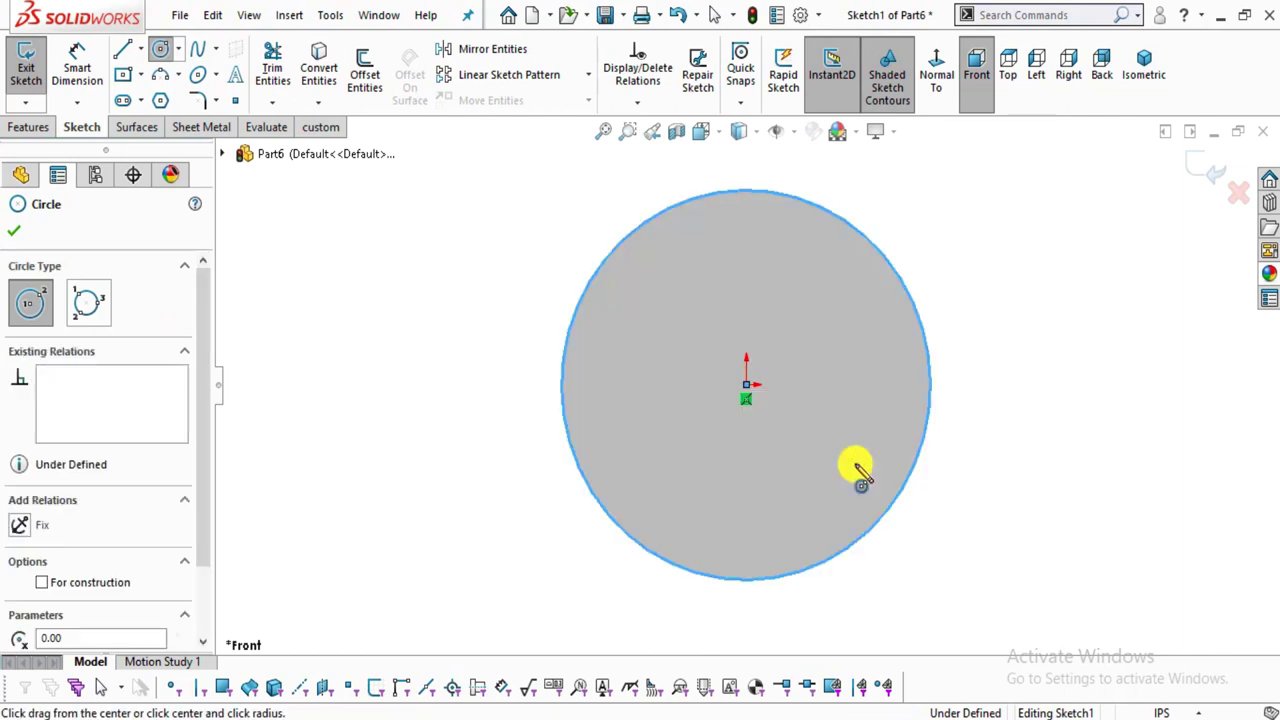
pyautogui.click(18, 232)
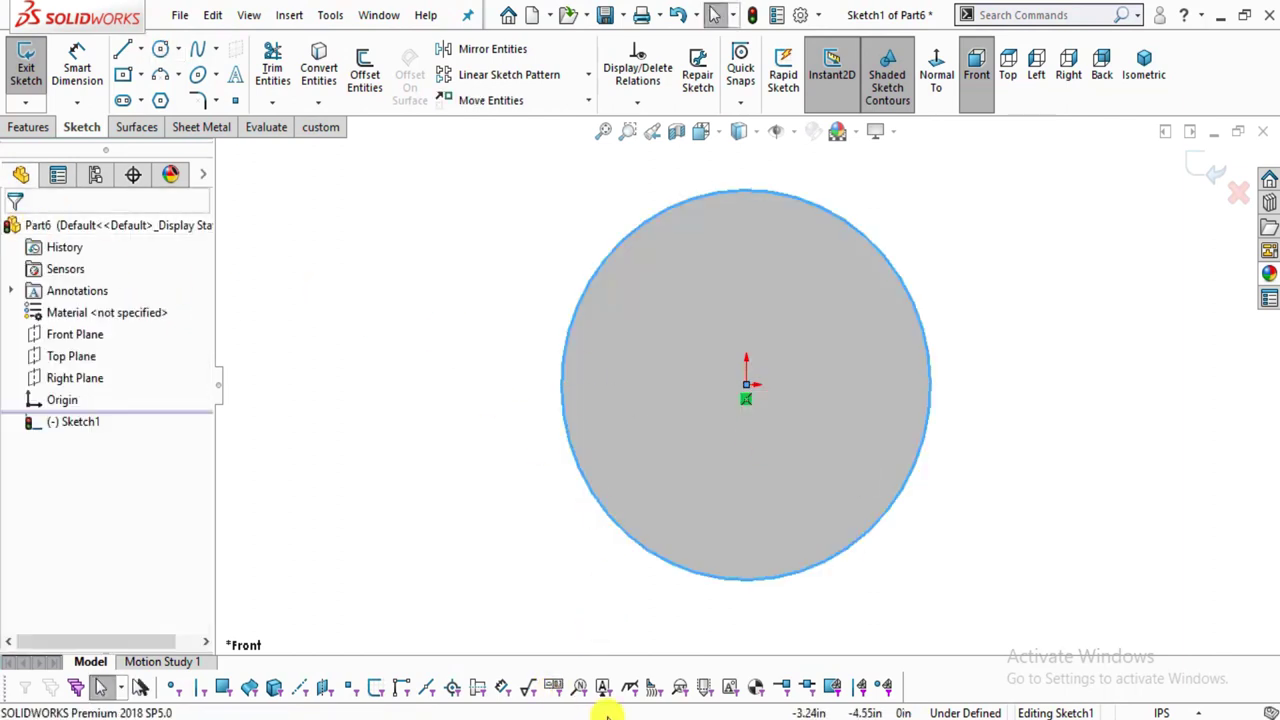
# Following the PDF drawing, dimension the circle's diameter as 1.5 in.
pyautogui.hotkey('alt', 'Tab')
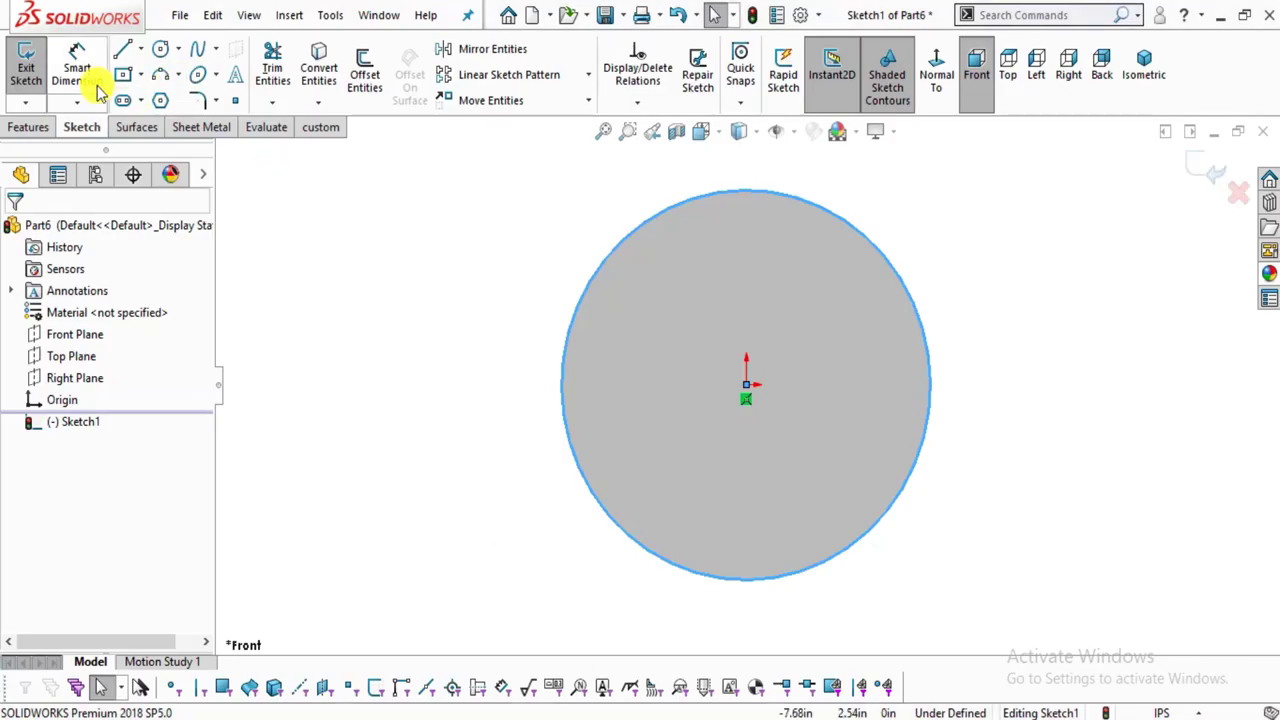
pyautogui.click(77, 68)
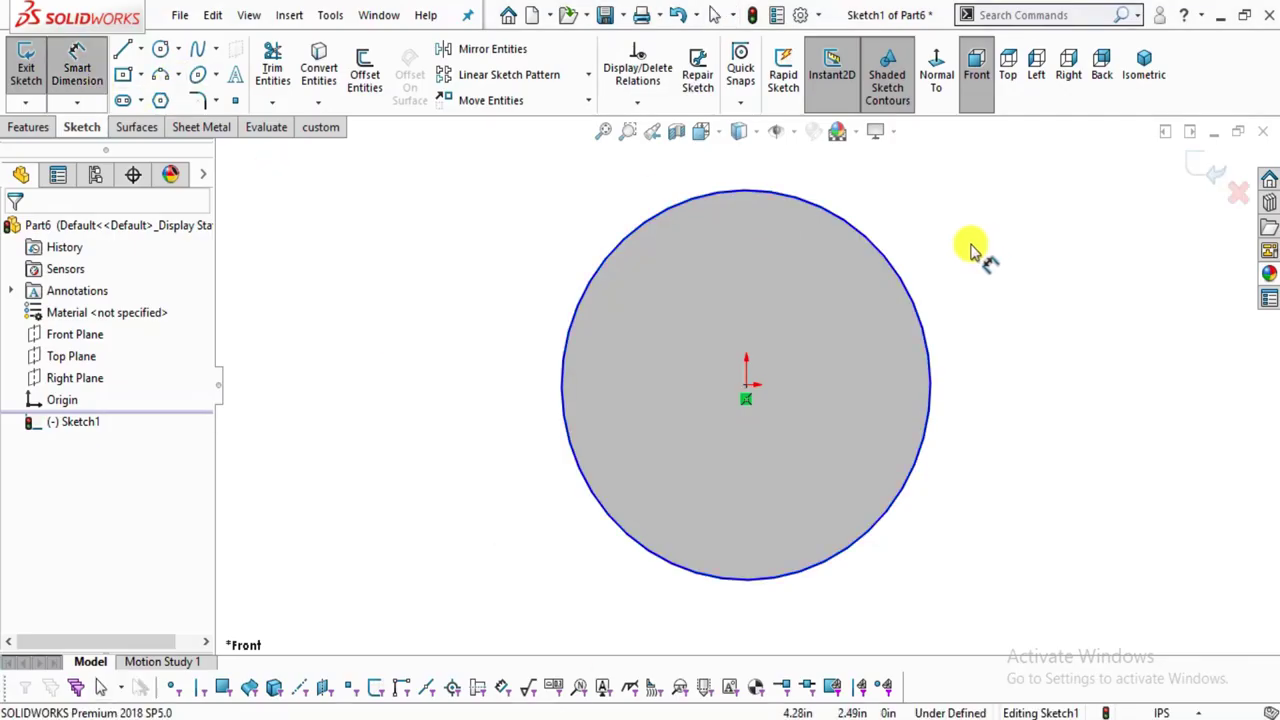
pyautogui.click(907, 292)
pyautogui.click(1005, 258)
pyautogui.write('1.5')
pyautogui.press('Return')
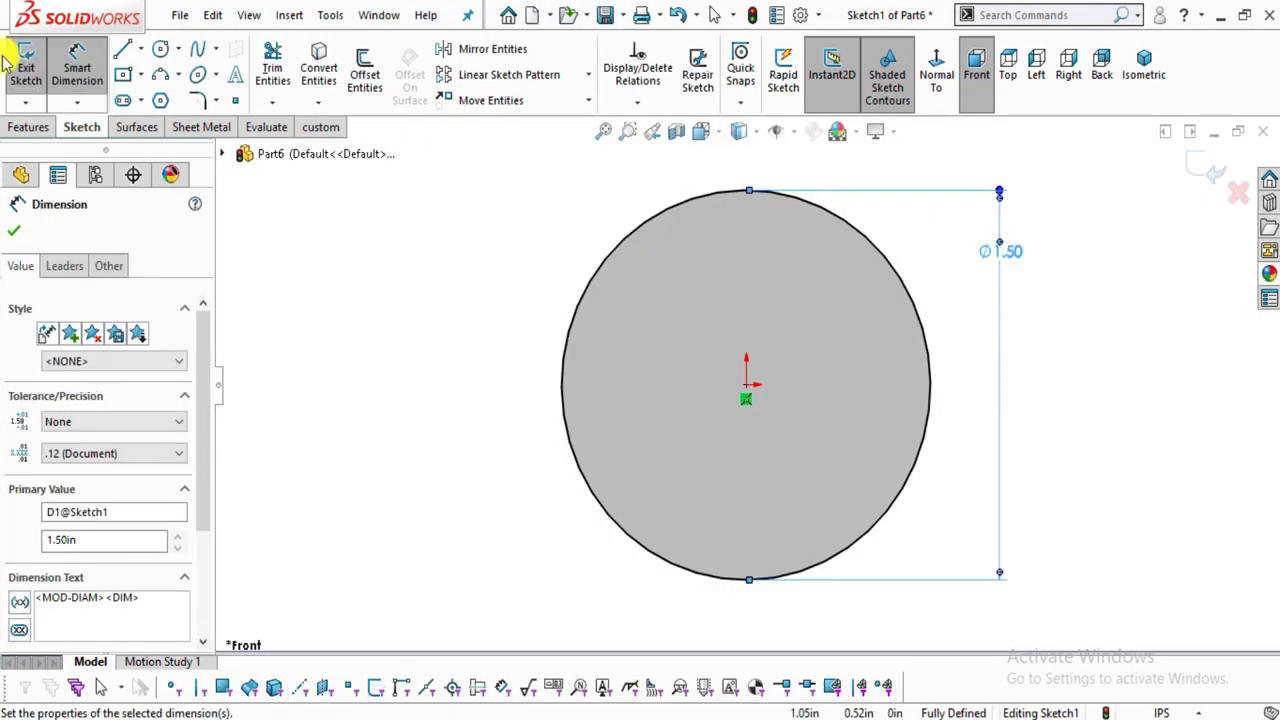
# Extrude the 1.5 in circle 0.50 in with a Mid Plane end condition, marking that thickness in the PDF drawing.
pyautogui.click(28, 127)
pyautogui.click(38, 75)
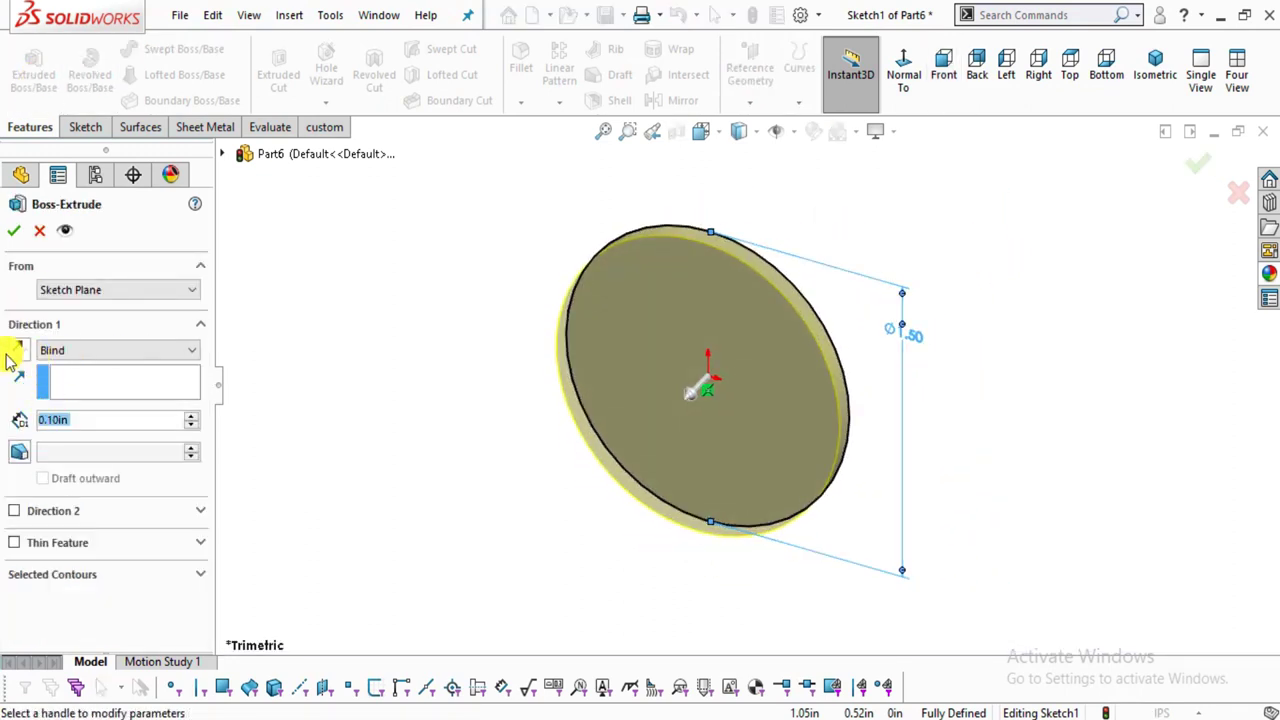
pyautogui.click(38, 350)
pyautogui.click(48, 438)
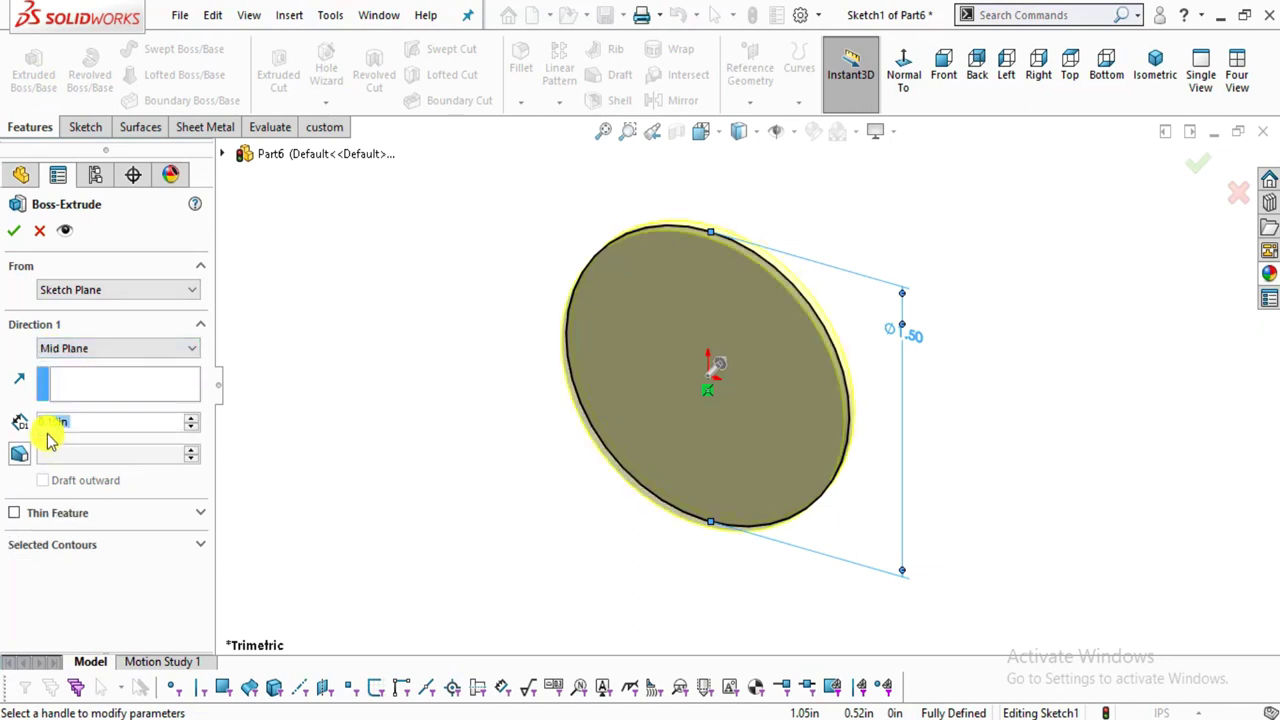
pyautogui.scroll(2, 50, 440)
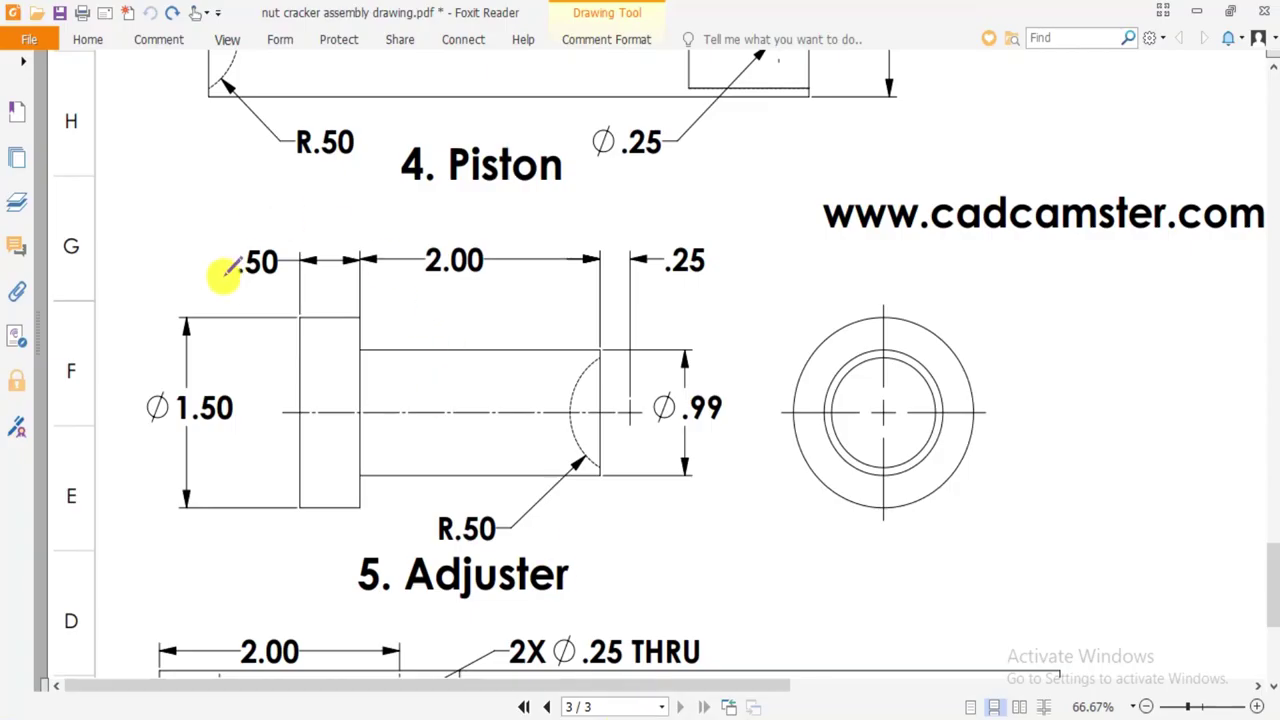
pyautogui.moveTo(223, 280)
pyautogui.mouseDown()
pyautogui.moveTo(310, 298)
pyautogui.moveTo(311, 208)
pyautogui.moveTo(224, 226)
pyautogui.moveTo(258, 317)
pyautogui.mouseUp()
pyautogui.moveTo(175, 463)
pyautogui.mouseDown()
pyautogui.moveTo(185, 370)
pyautogui.moveTo(160, 452)
pyautogui.mouseUp()
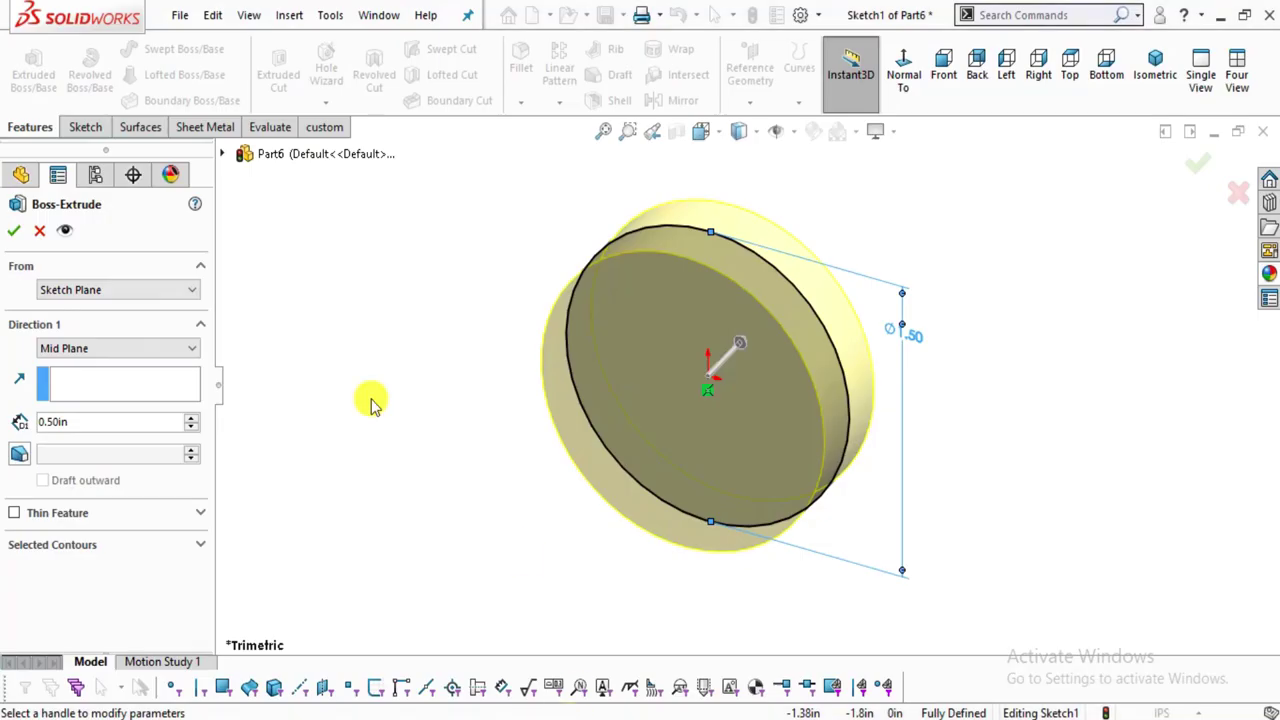
pyautogui.click(17, 231)
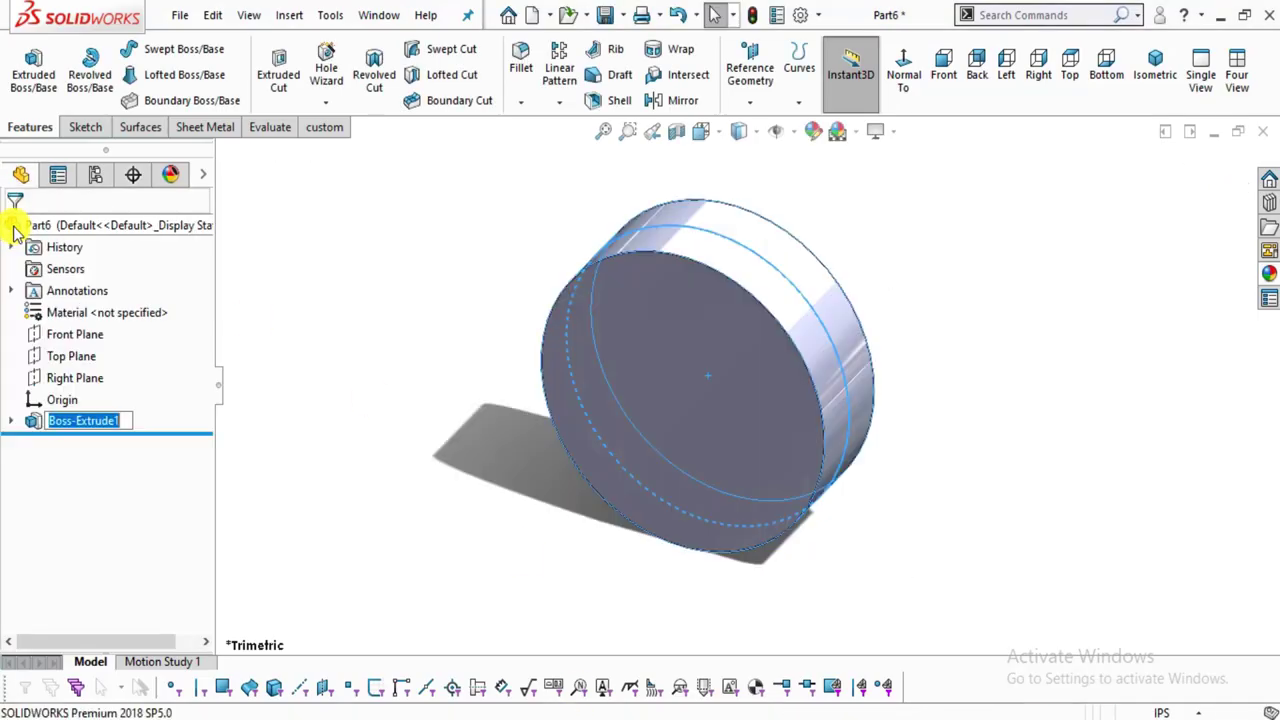
# Start a sketch on the back flat face of the adjuster's head and draw a smaller circle centred on the origin.
pyautogui.moveTo(886, 491); pyautogui.dragTo(754, 371, button='middle')
pyautogui.click(814, 357)
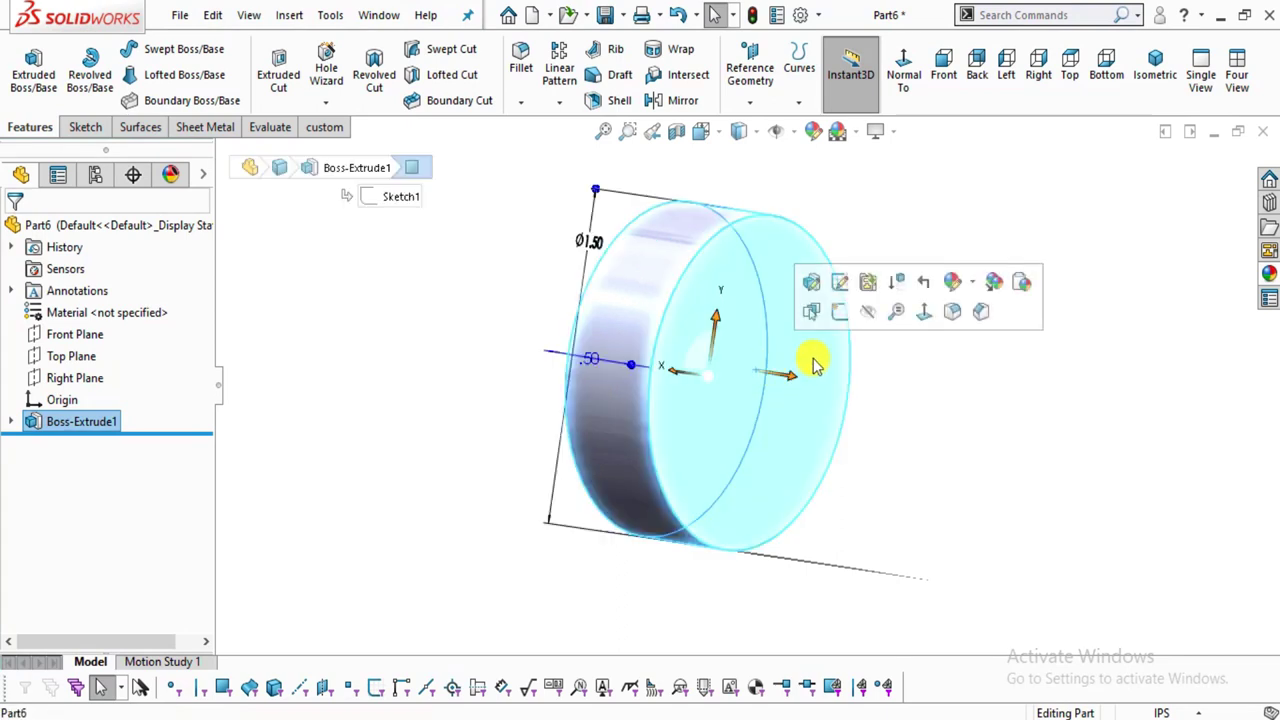
pyautogui.click(923, 312)
pyautogui.click(85, 127)
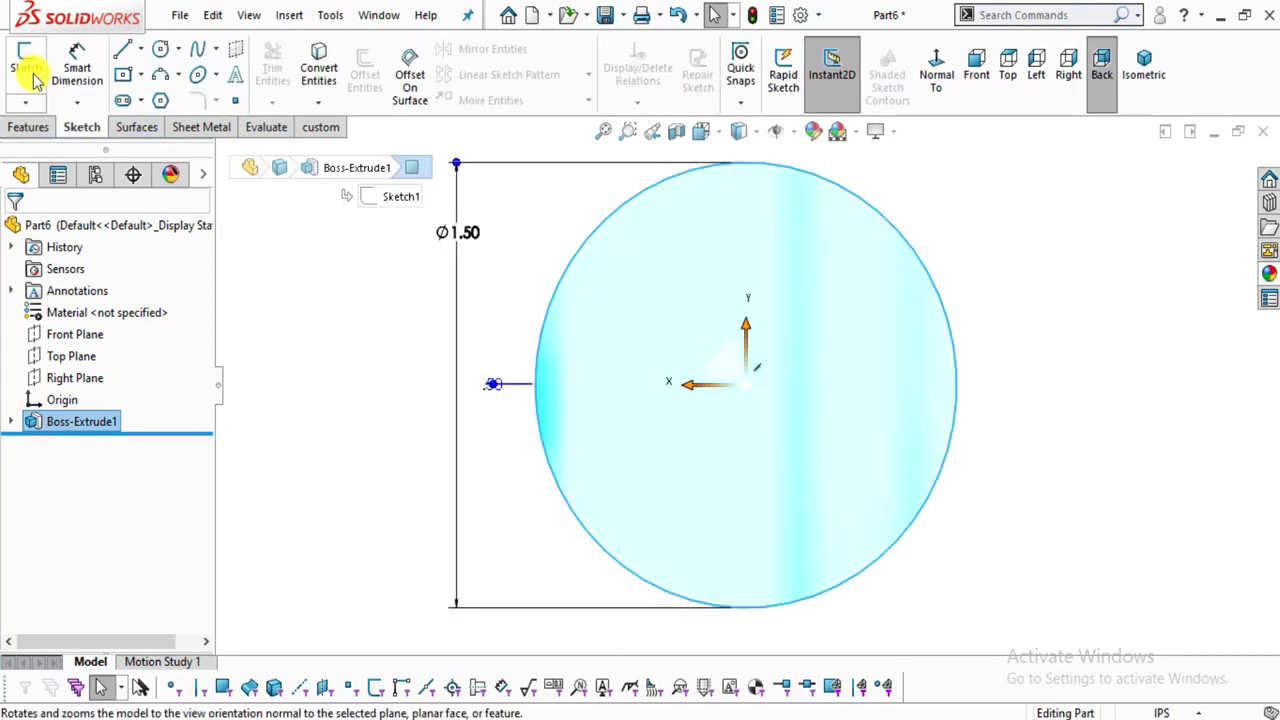
pyautogui.click(27, 70)
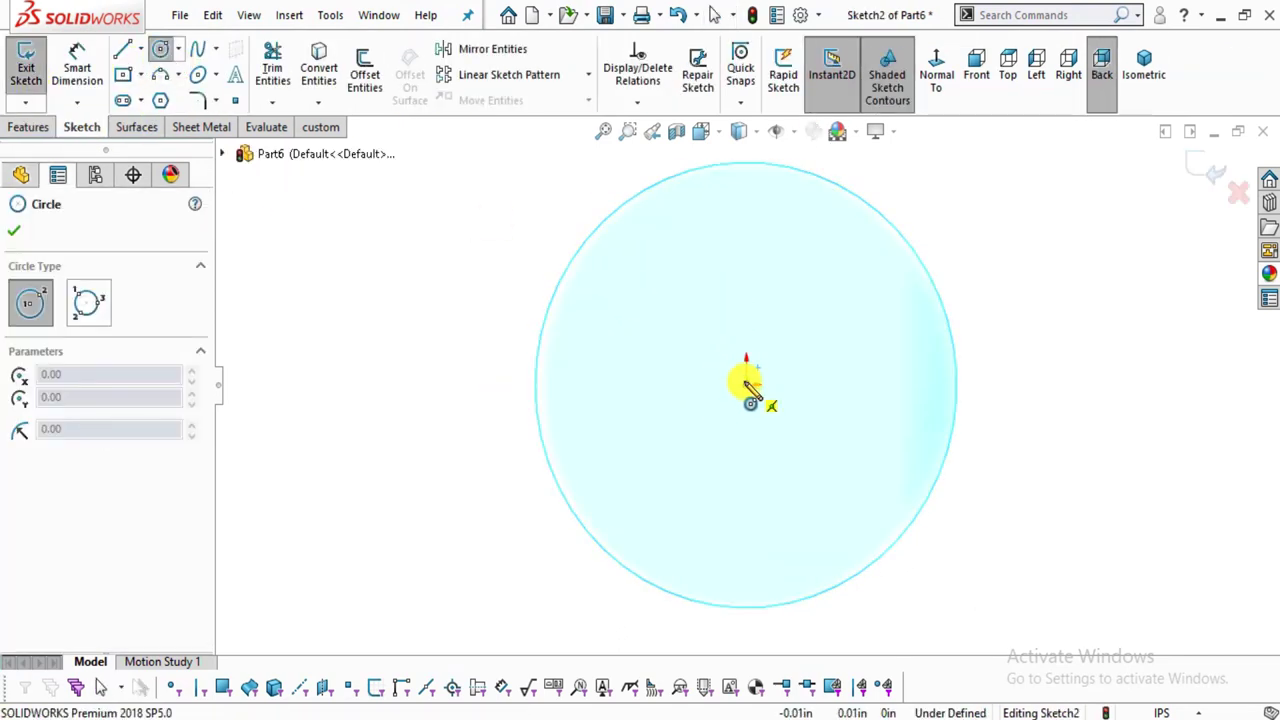
pyautogui.click(746, 385)
pyautogui.click(830, 478)
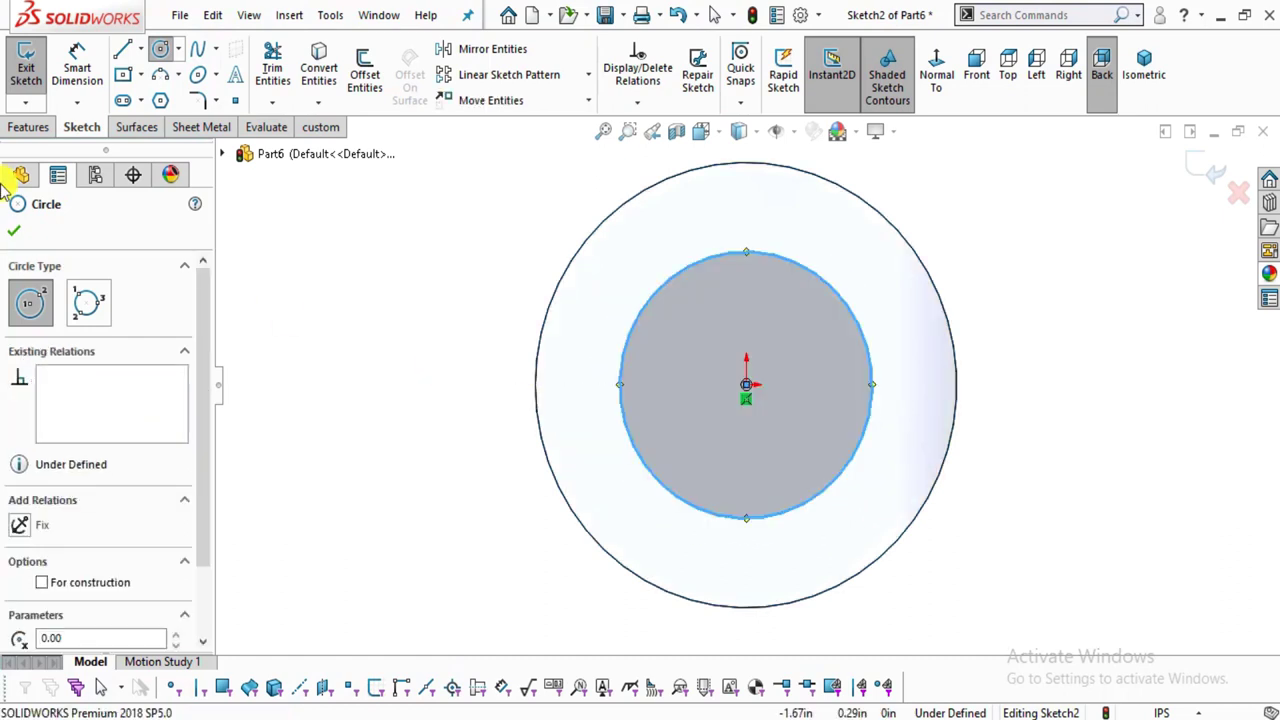
pyautogui.click(17, 233)
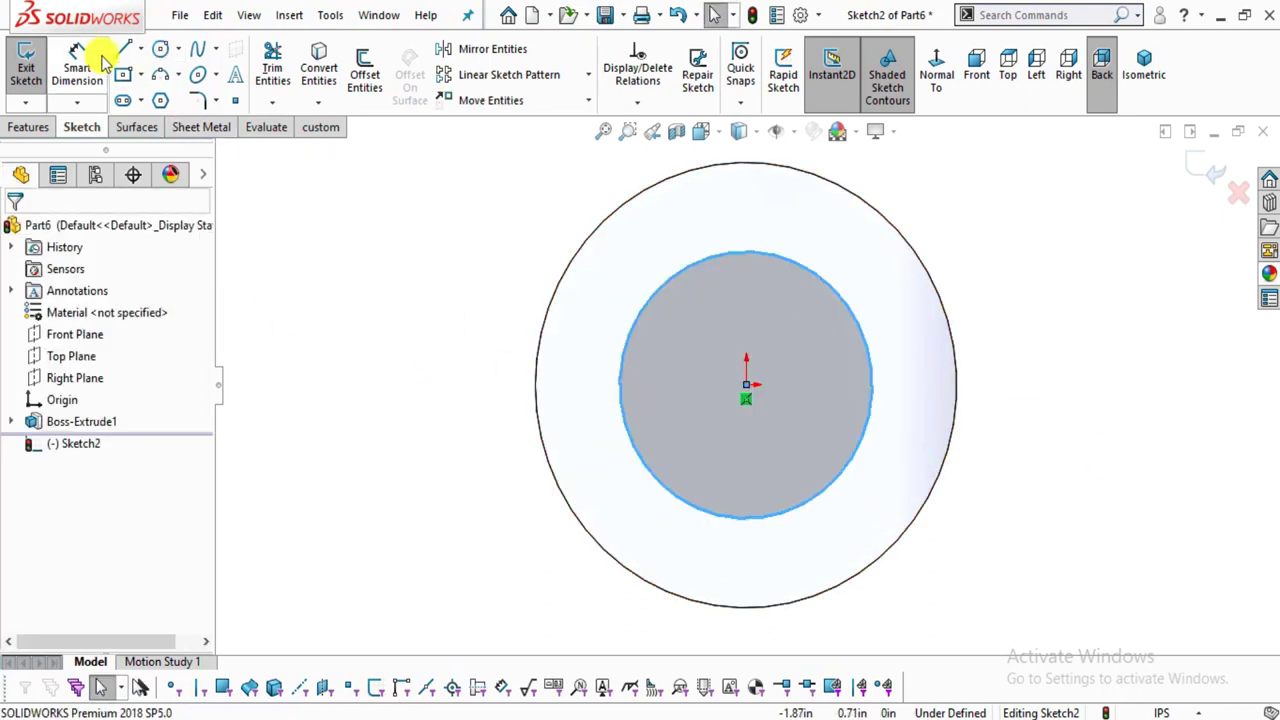
# Mark the shaft's diameter in the PDF drawing and dimension the inner circle's diameter as 0.99 in.
pyautogui.hotkey('alt', 'Tab')
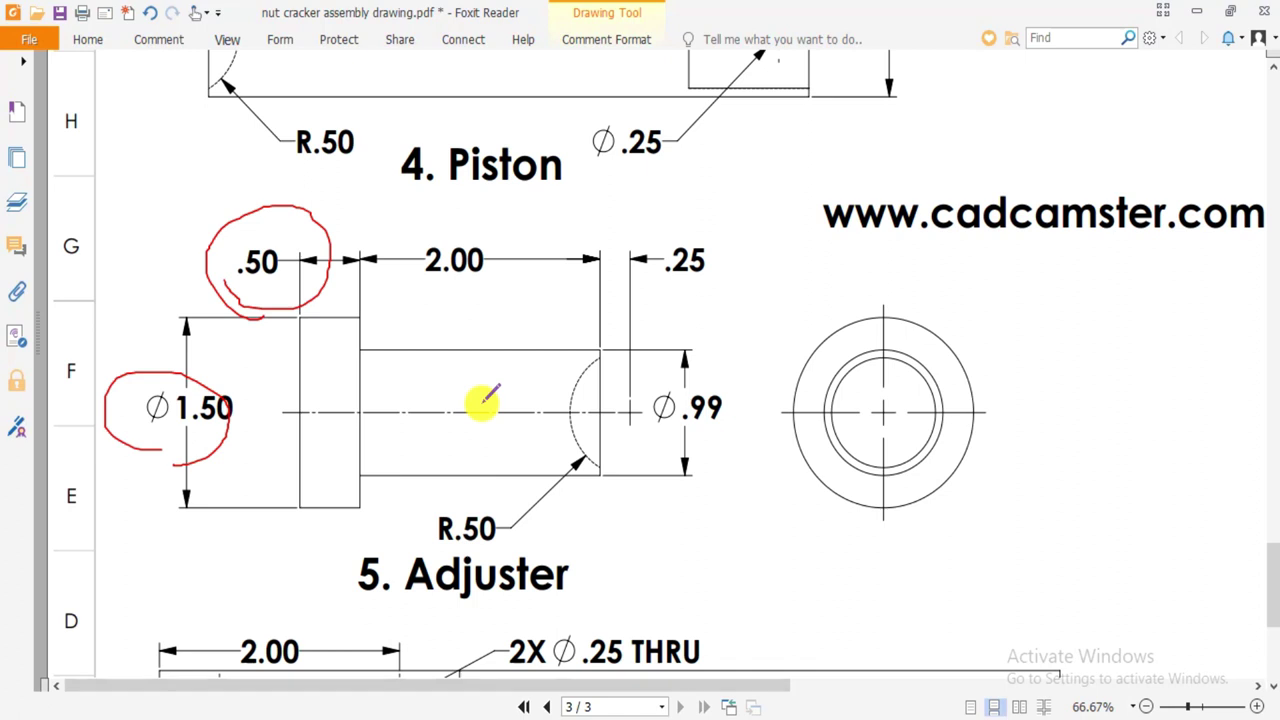
pyautogui.moveTo(455, 340)
pyautogui.mouseDown()
pyautogui.moveTo(467, 425)
pyautogui.moveTo(455, 486)
pyautogui.mouseUp()
pyautogui.moveTo(440, 377); pyautogui.dragTo(494, 394)
pyautogui.moveTo(634, 429)
pyautogui.mouseDown()
pyautogui.moveTo(736, 448)
pyautogui.moveTo(749, 391)
pyautogui.moveTo(667, 369)
pyautogui.moveTo(642, 440)
pyautogui.mouseUp()
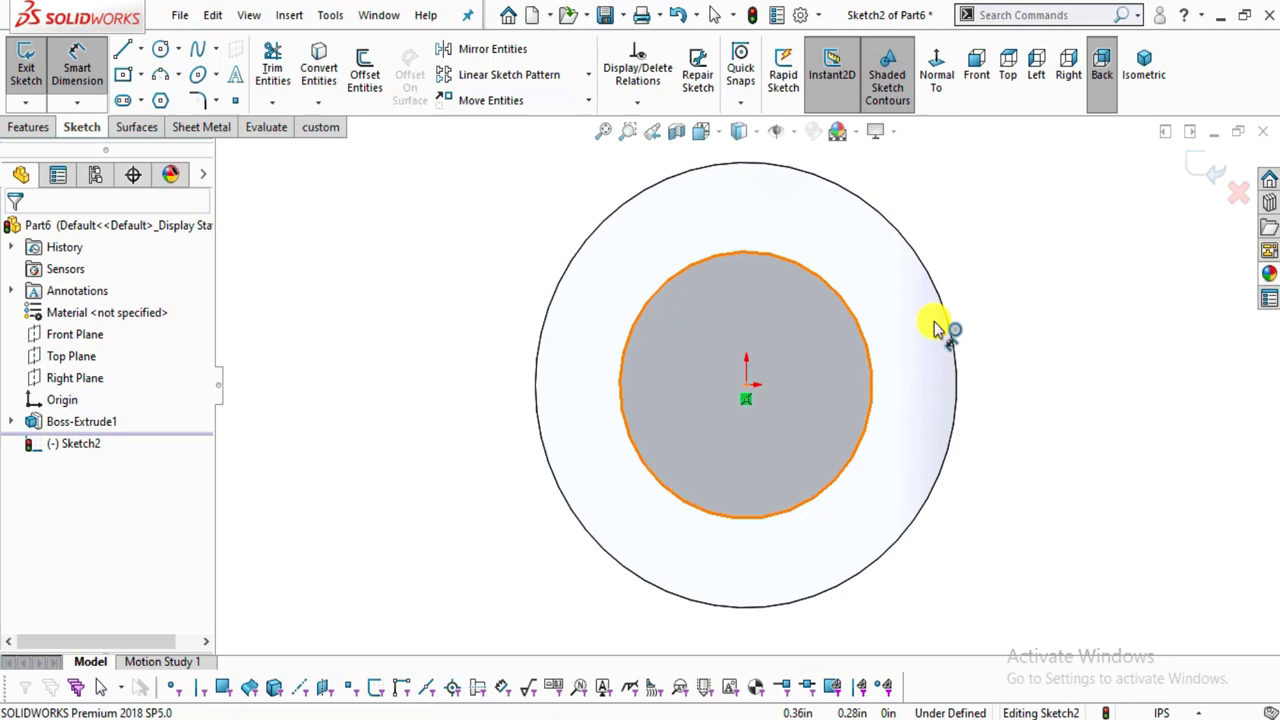
pyautogui.click(937, 330)
pyautogui.click(1014, 337)
pyautogui.write('0.99')
pyautogui.press('Return')
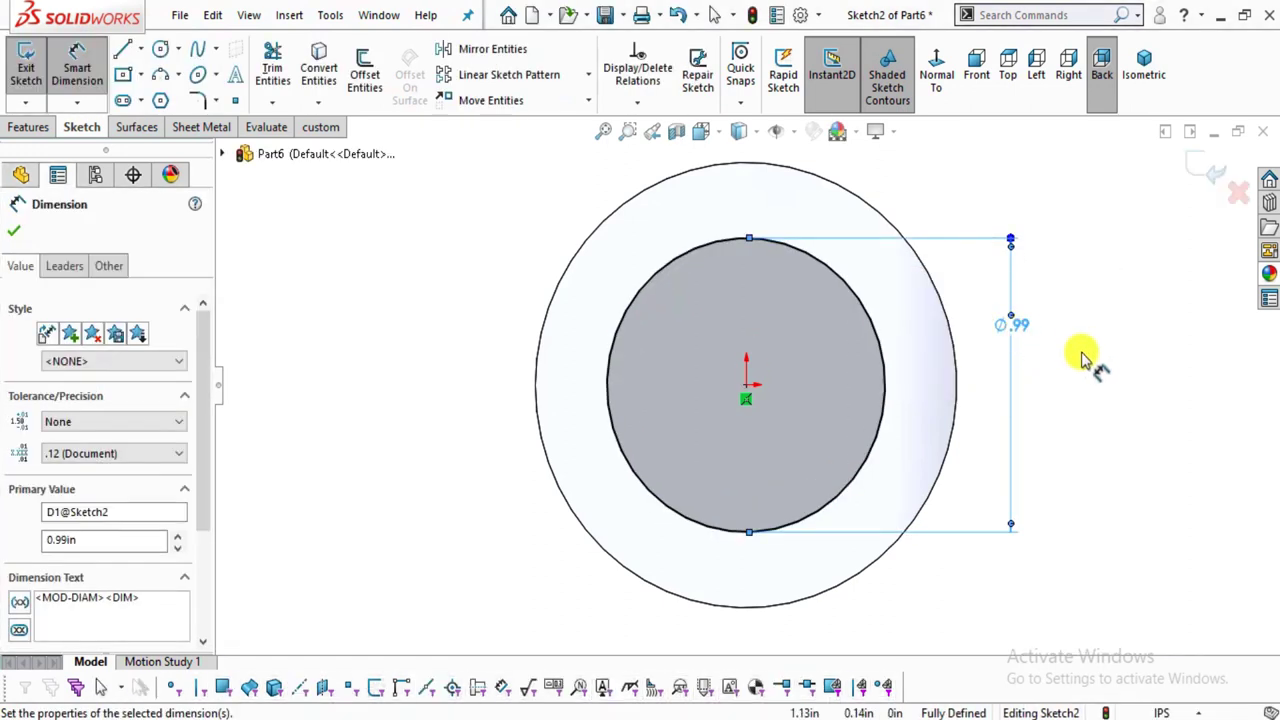
pyautogui.click(1078, 360)
# Extrude the 0.99 in circle as a 2.00 in Blind boss away from the head, marking that length in the PDF drawing.
pyautogui.click(26, 127)
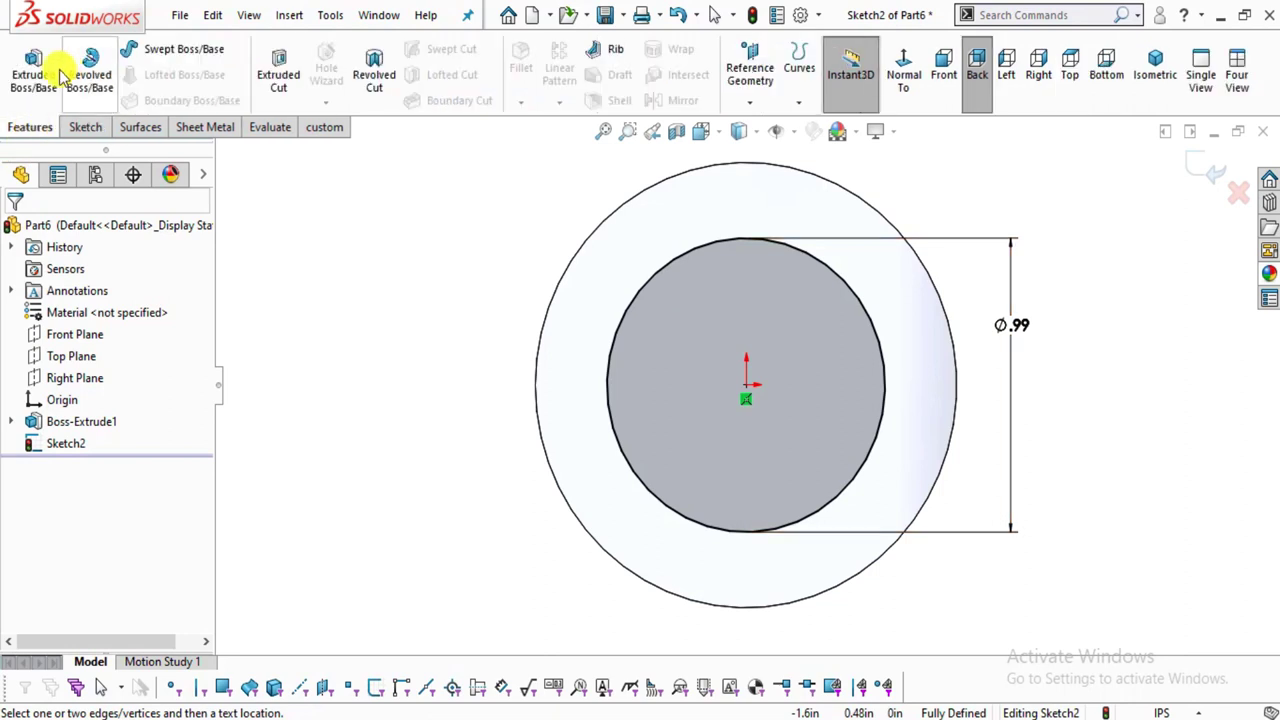
pyautogui.click(45, 68)
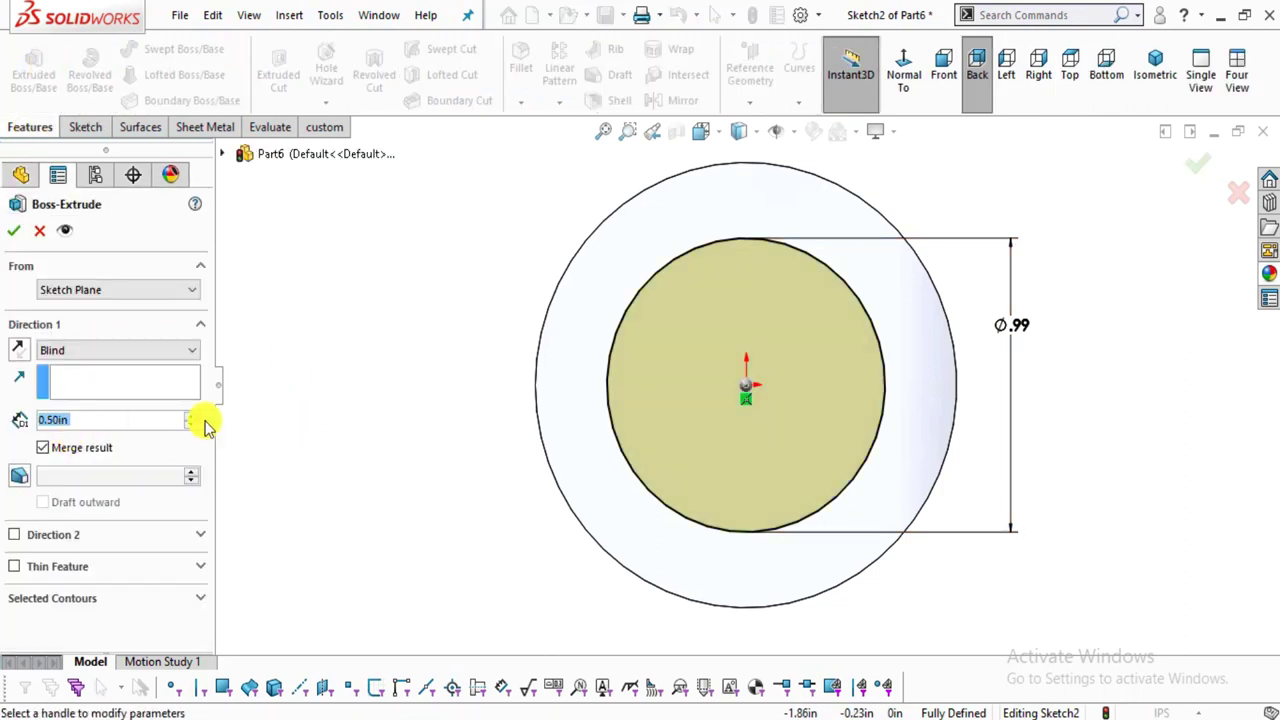
pyautogui.moveTo(950, 365); pyautogui.dragTo(807, 452, button='middle')
pyautogui.scroll(3, 810, 457)
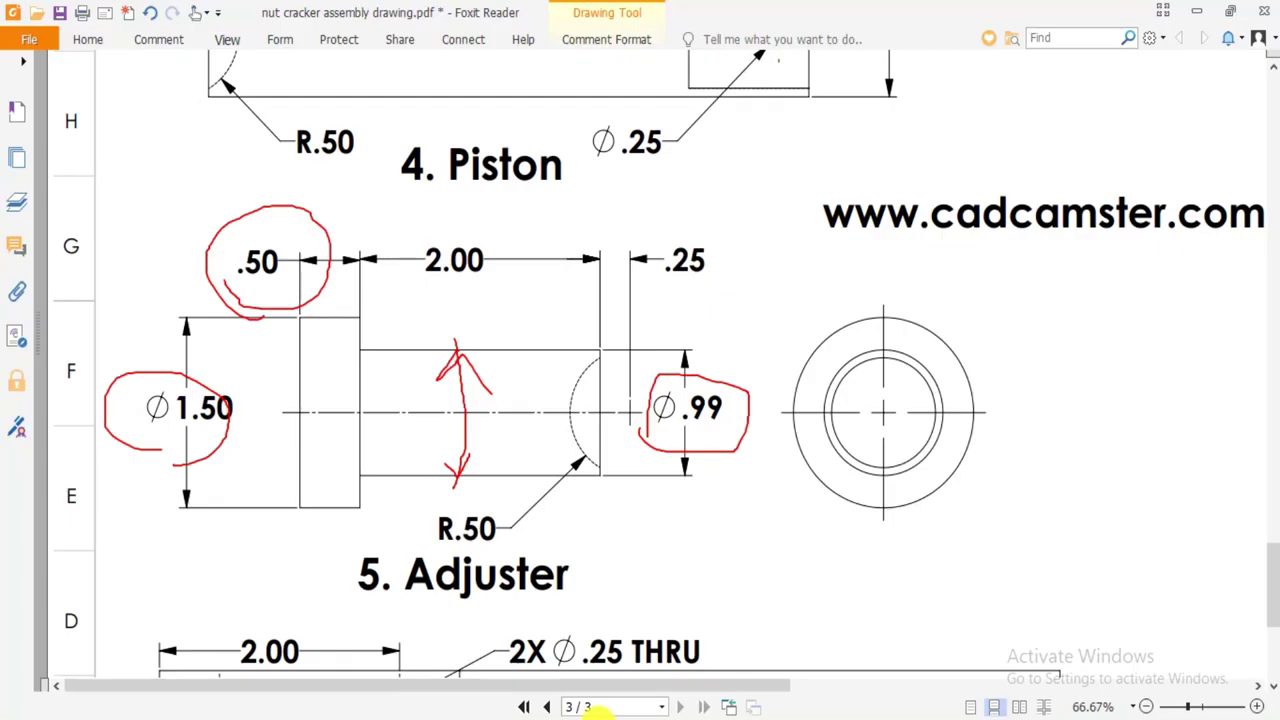
pyautogui.moveTo(411, 270)
pyautogui.mouseDown()
pyautogui.moveTo(524, 280)
pyautogui.moveTo(474, 210)
pyautogui.moveTo(418, 282)
pyautogui.mouseUp()
pyautogui.moveTo(360, 345)
pyautogui.mouseDown()
pyautogui.moveTo(600, 328)
pyautogui.moveTo(570, 341)
pyautogui.mouseUp()
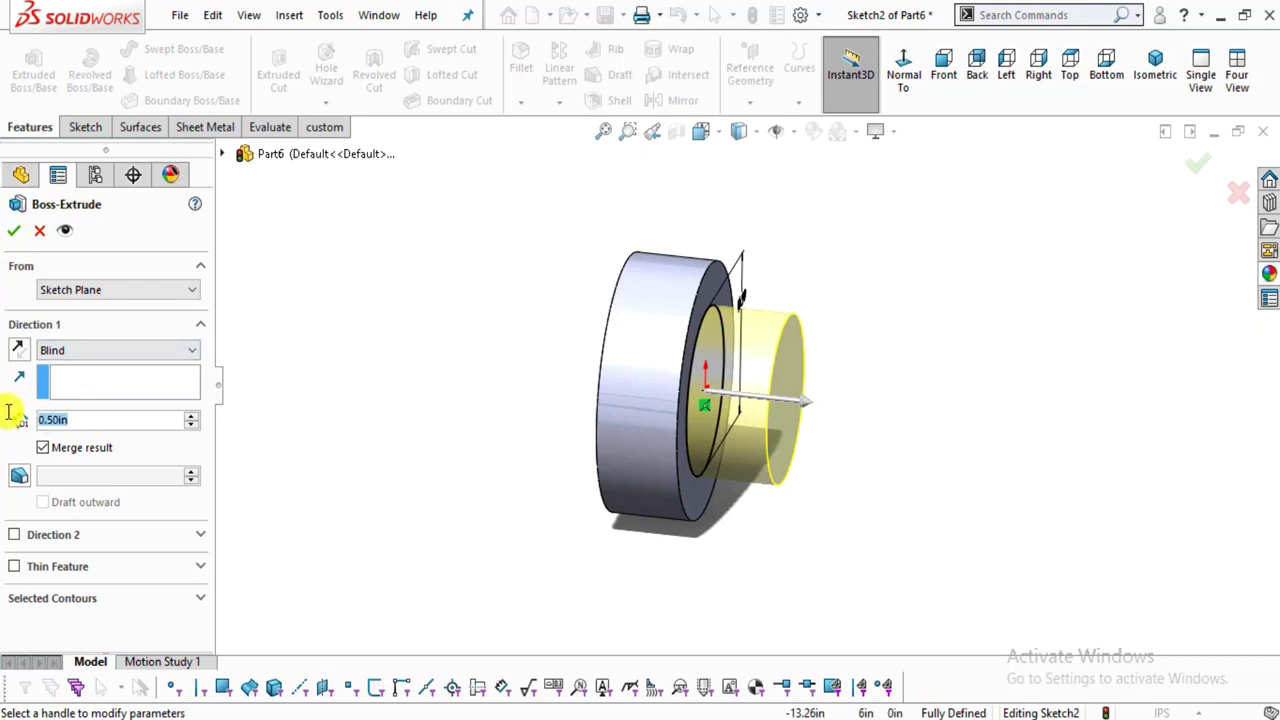
pyautogui.press('Return')
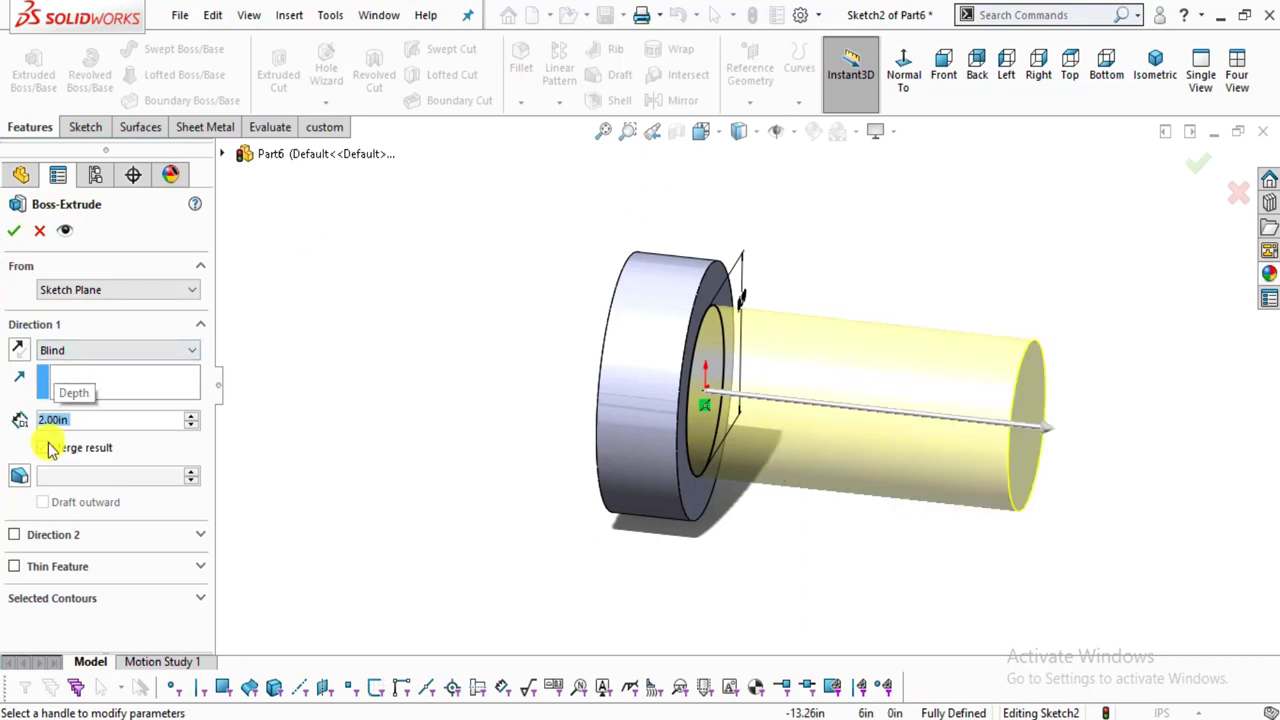
pyautogui.click(14, 231)
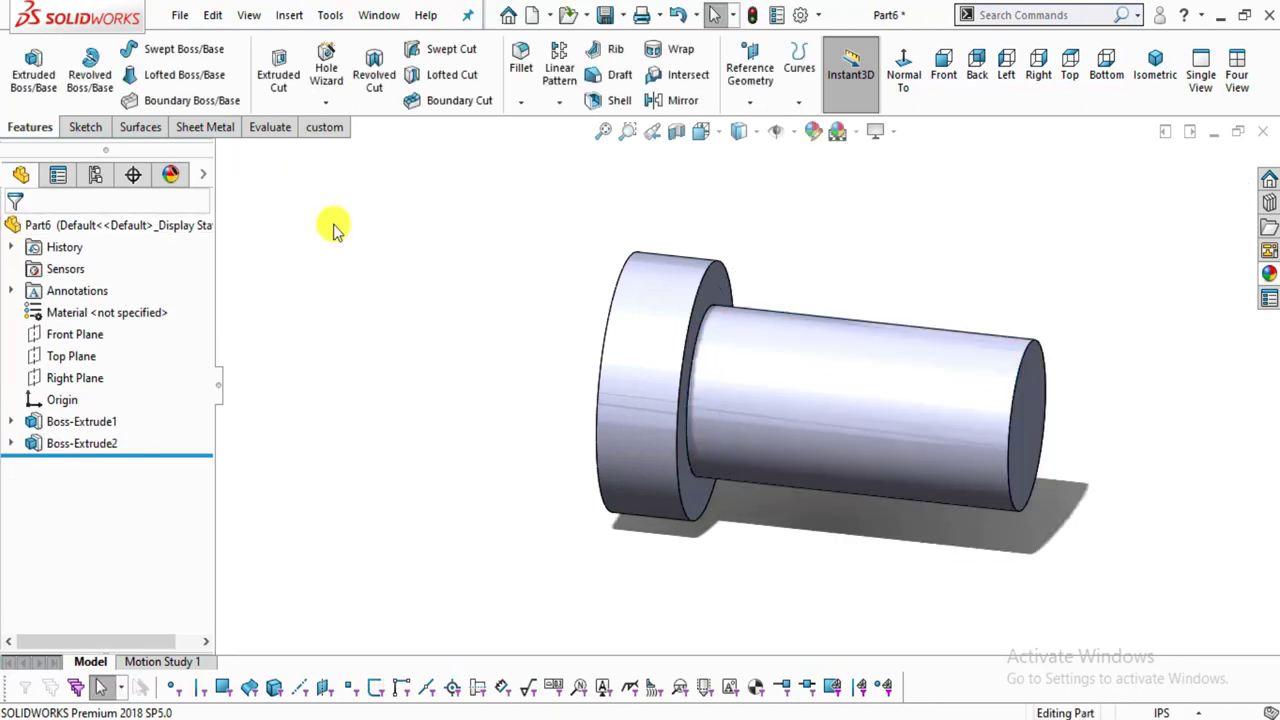
# Start a sketch on the Right Plane and draw a three-point arc of about 0.36 in radius bulging into the shaft's free end.
pyautogui.click(84, 380)
pyautogui.moveTo(680, 329); pyautogui.dragTo(771, 137, button='middle')
pyautogui.click(903, 74)
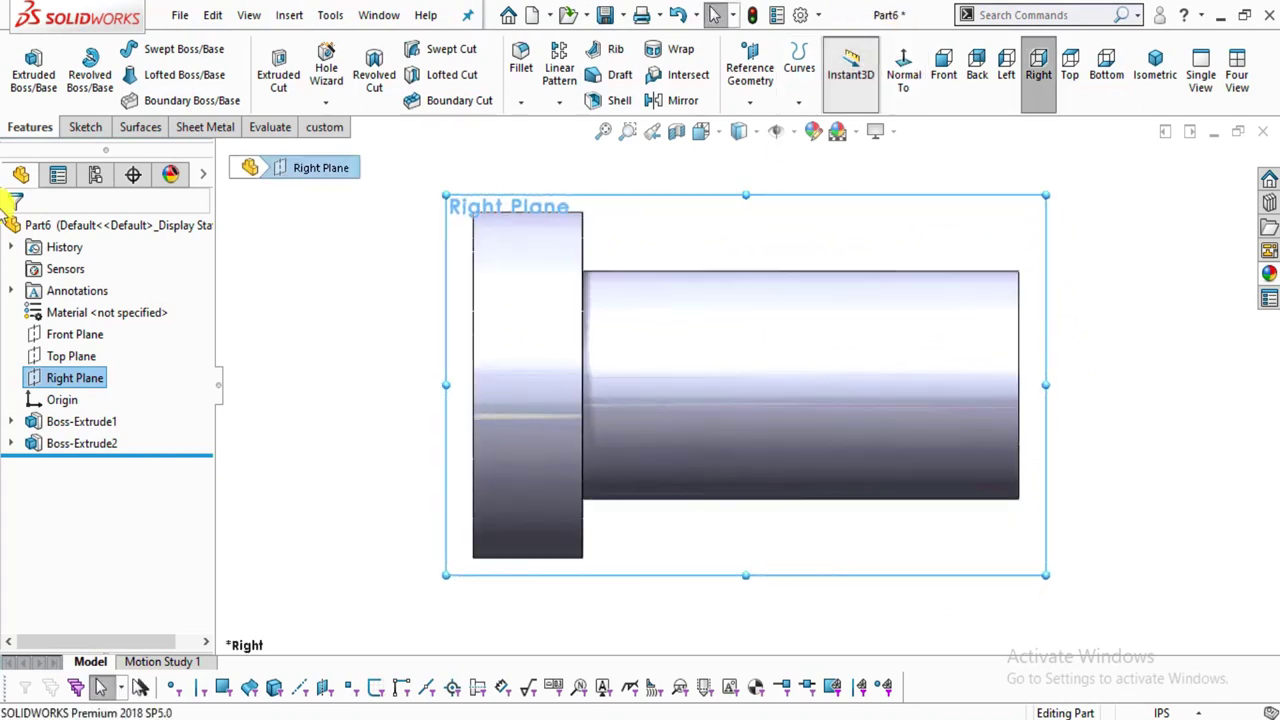
pyautogui.click(84, 128)
pyautogui.click(22, 66)
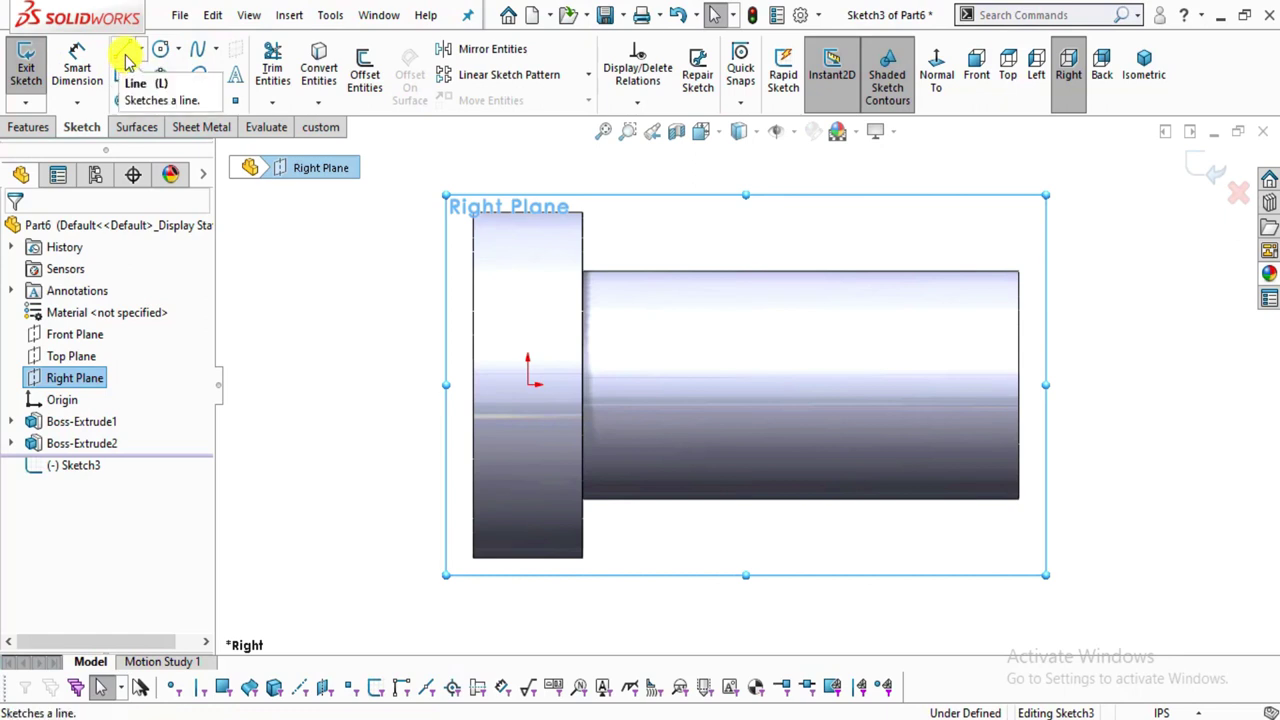
pyautogui.click(160, 74)
pyautogui.scroll(-3, 1035, 440)
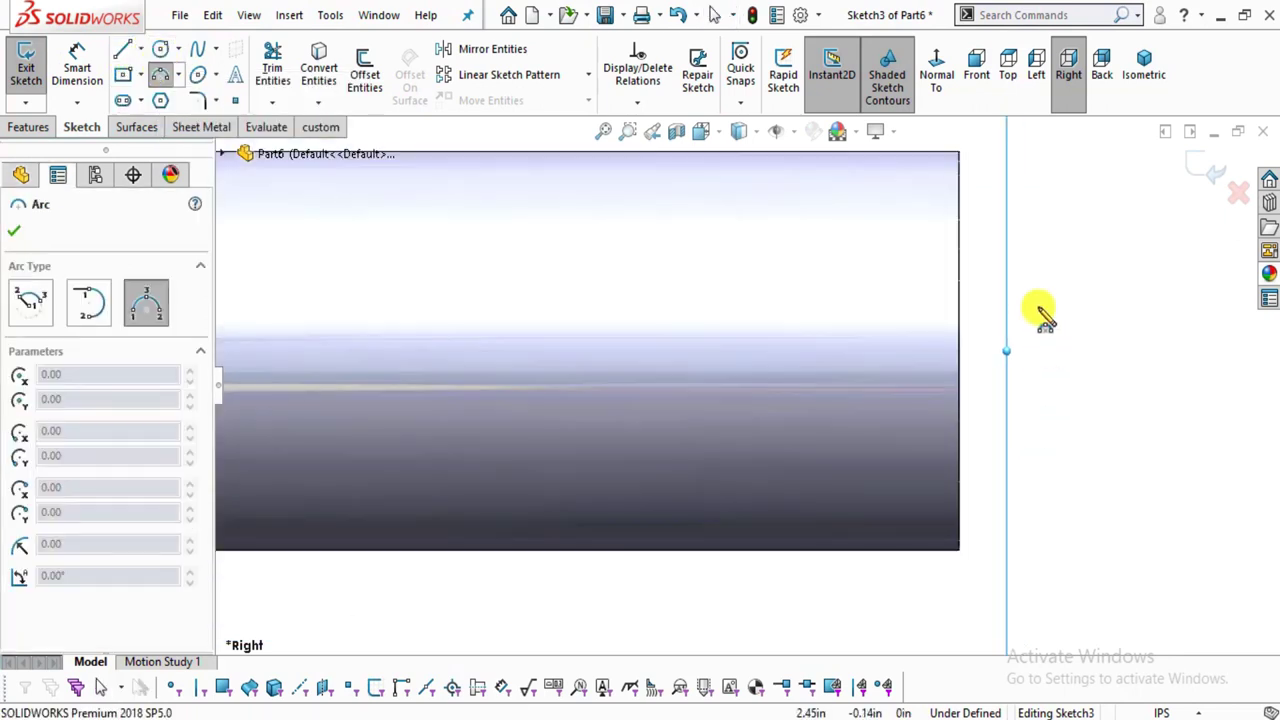
pyautogui.click(1045, 193)
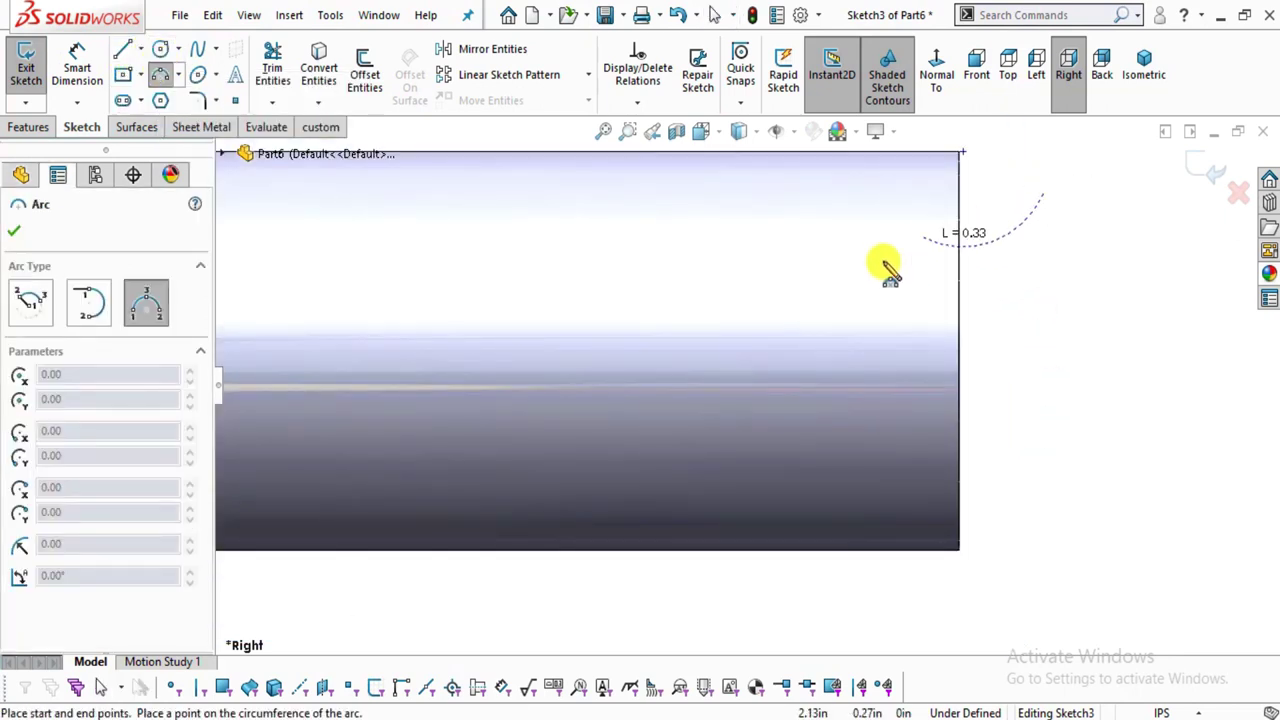
pyautogui.click(1045, 477)
pyautogui.click(880, 336)
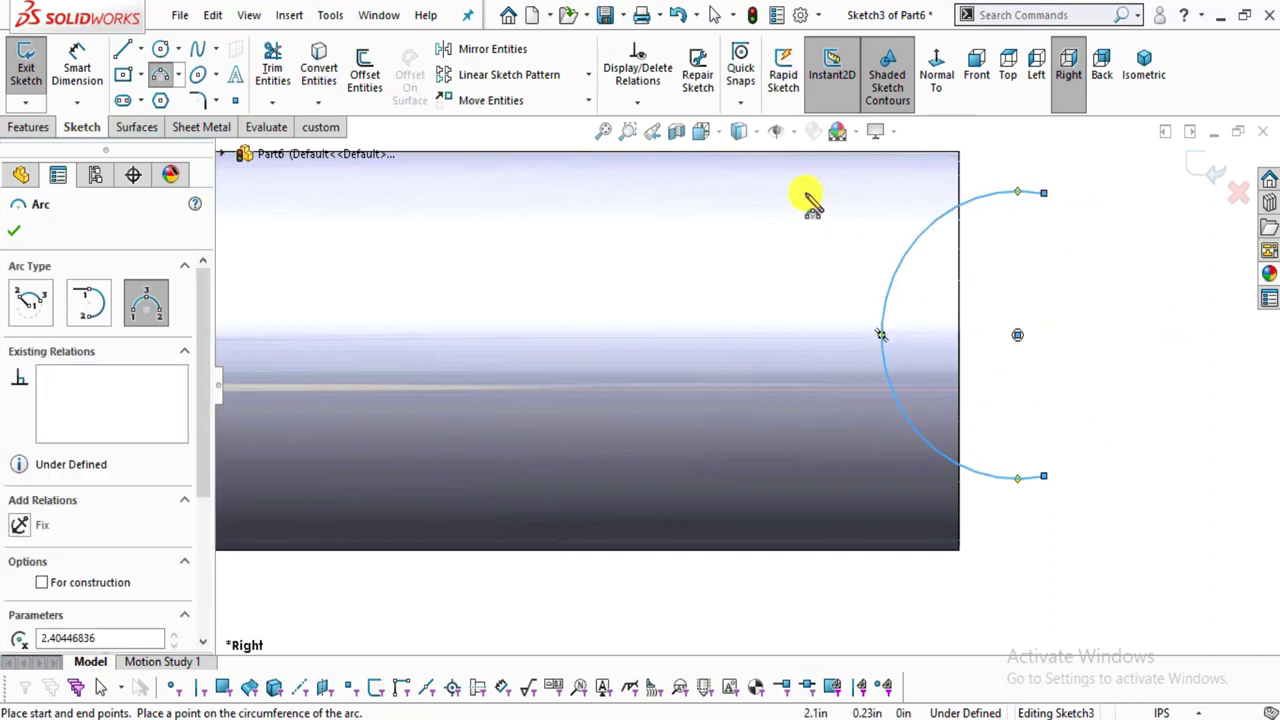
pyautogui.press('Escape')
# Close the arc profile with a vertical line joining its two endpoints outside the shaft.
pyautogui.click(122, 52)
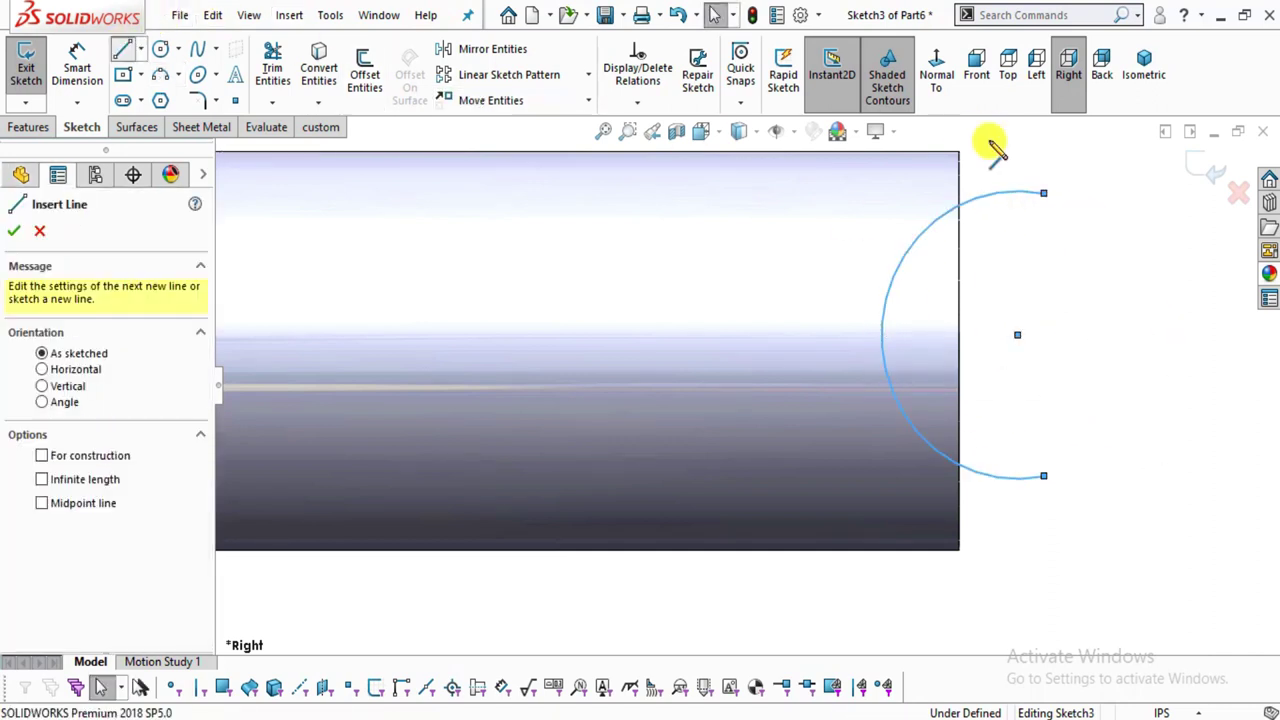
pyautogui.press('Escape')
pyautogui.click(125, 49)
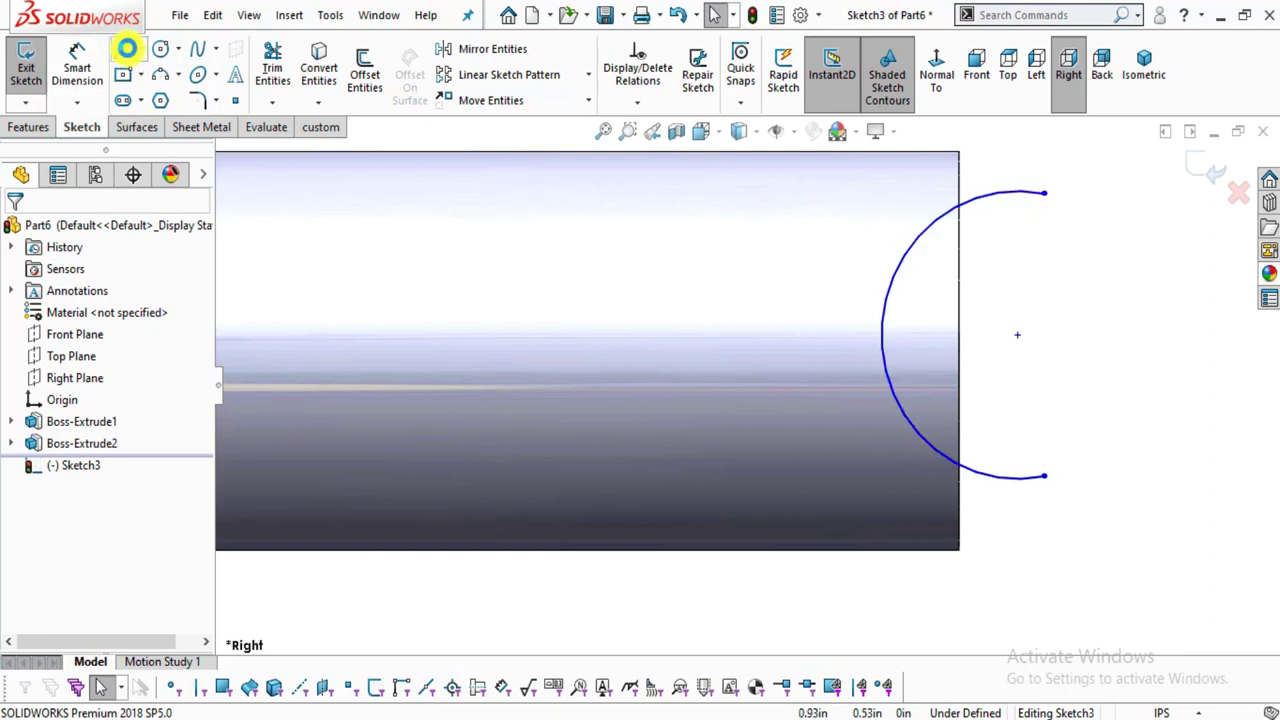
pyautogui.click(1045, 192)
pyautogui.click(1045, 476)
pyautogui.press('Escape')
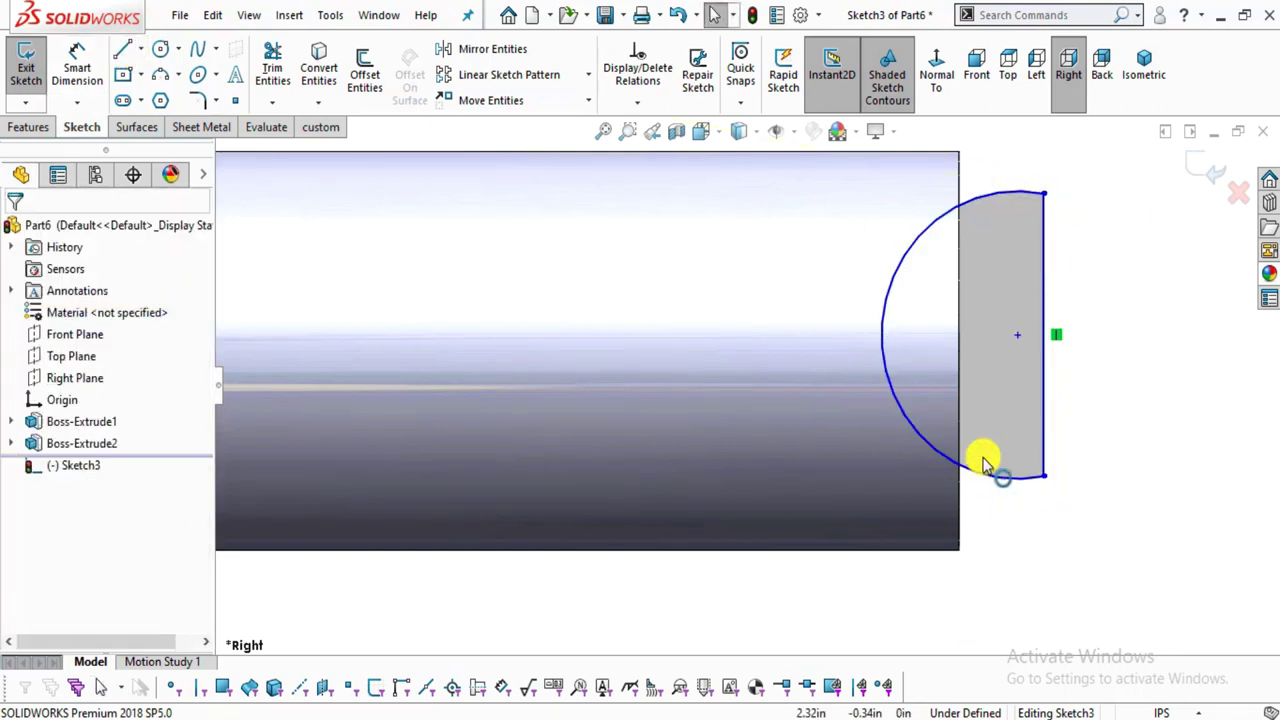
# Dimension the vertical distance from the arc's centre to the shaft's upper edge as 0.495 in.
pyautogui.press('f')
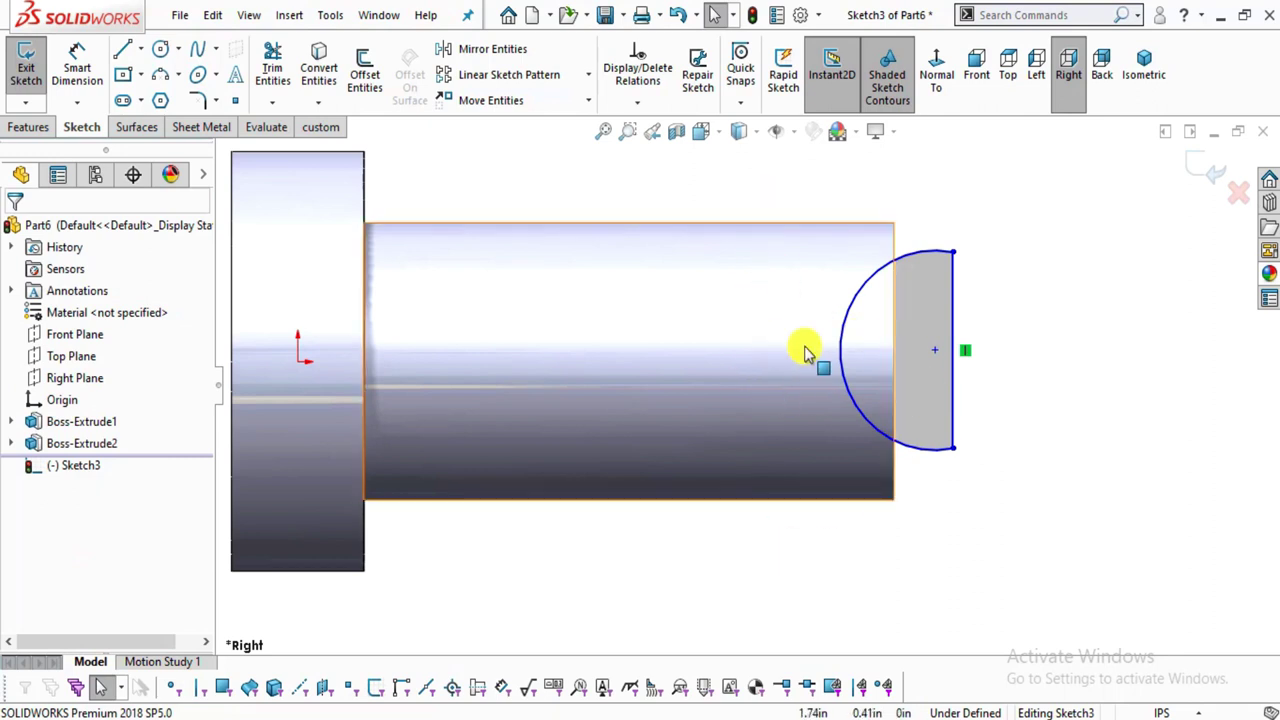
pyautogui.click(77, 66)
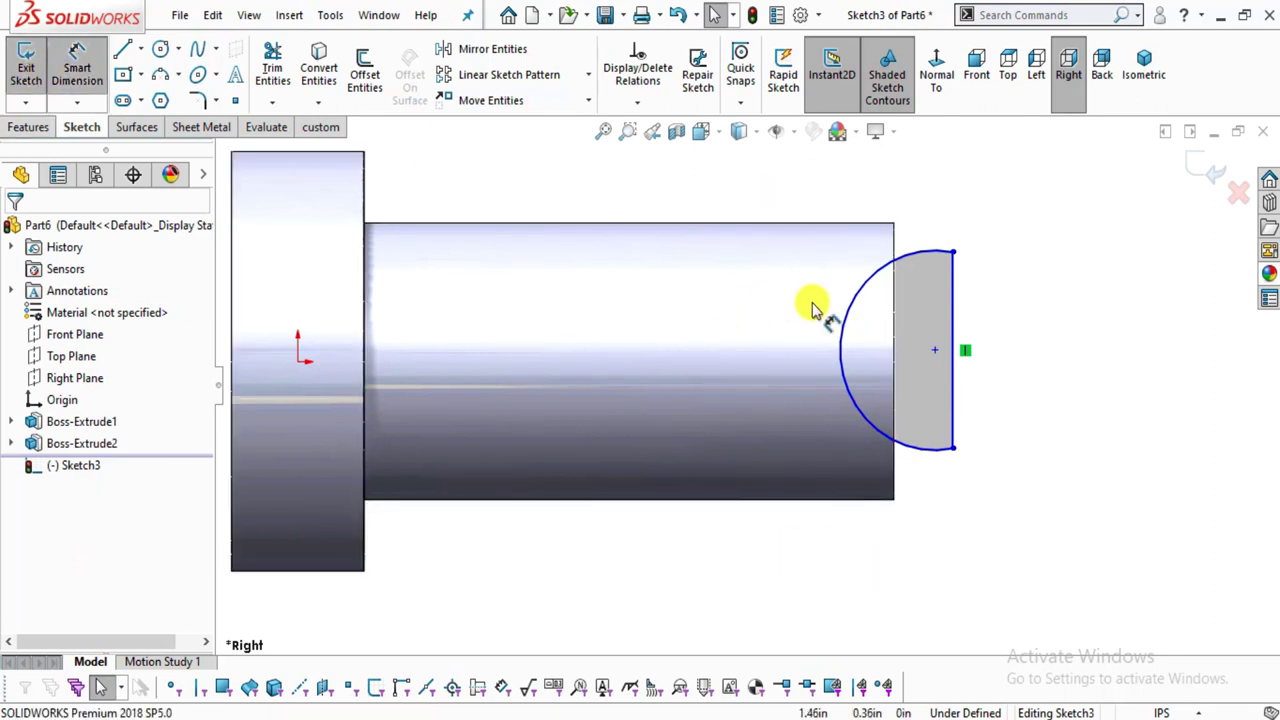
pyautogui.click(934, 350)
pyautogui.click(891, 223)
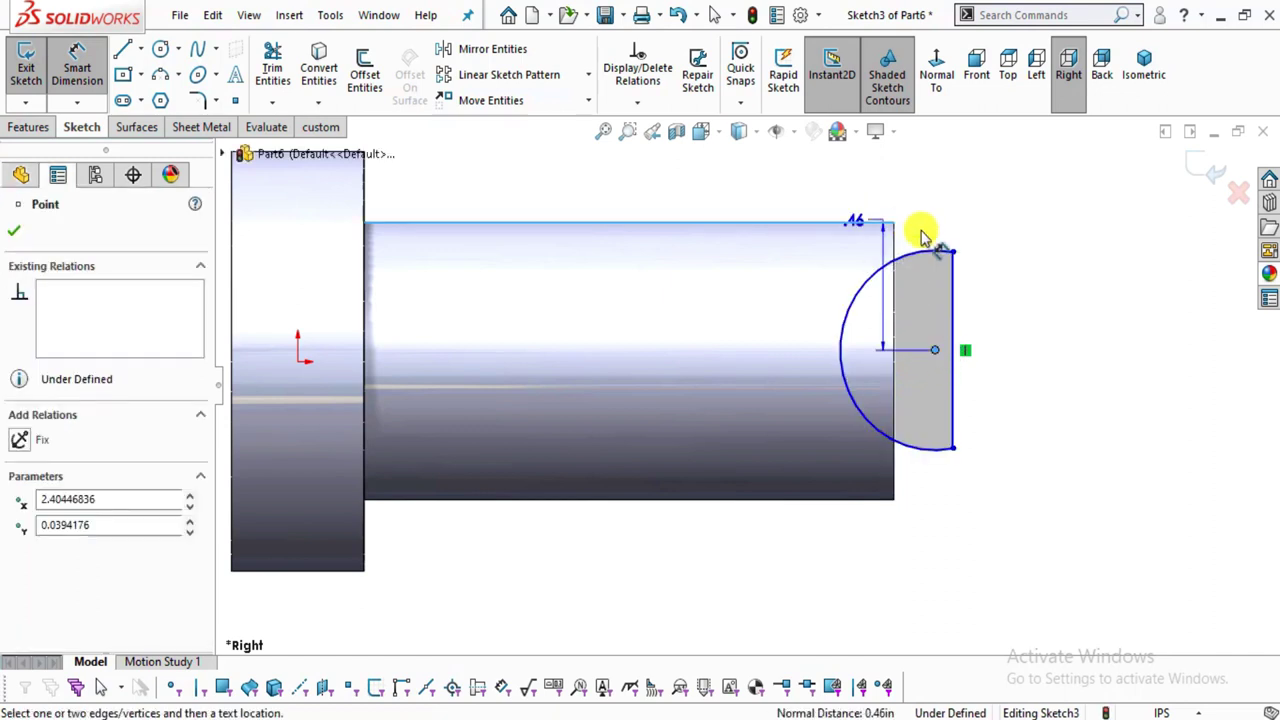
pyautogui.click(1027, 270)
pyautogui.write('0')
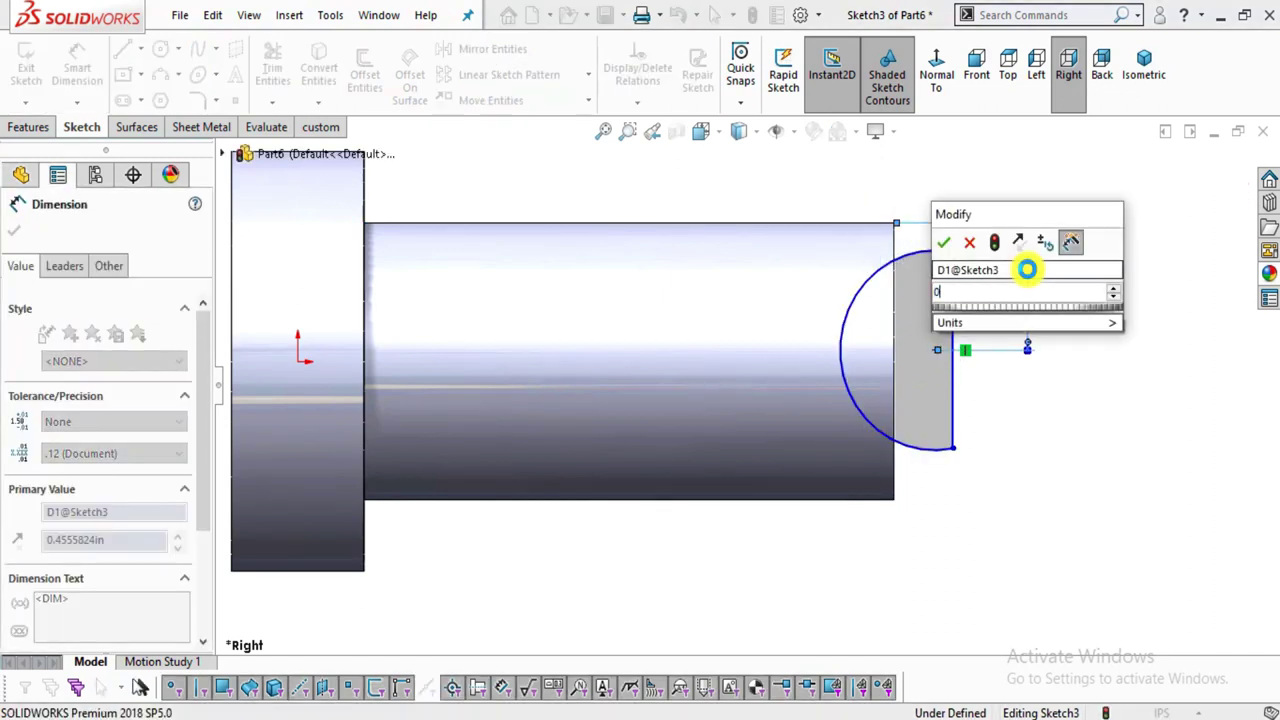
pyautogui.write('.995')
pyautogui.press('Return')
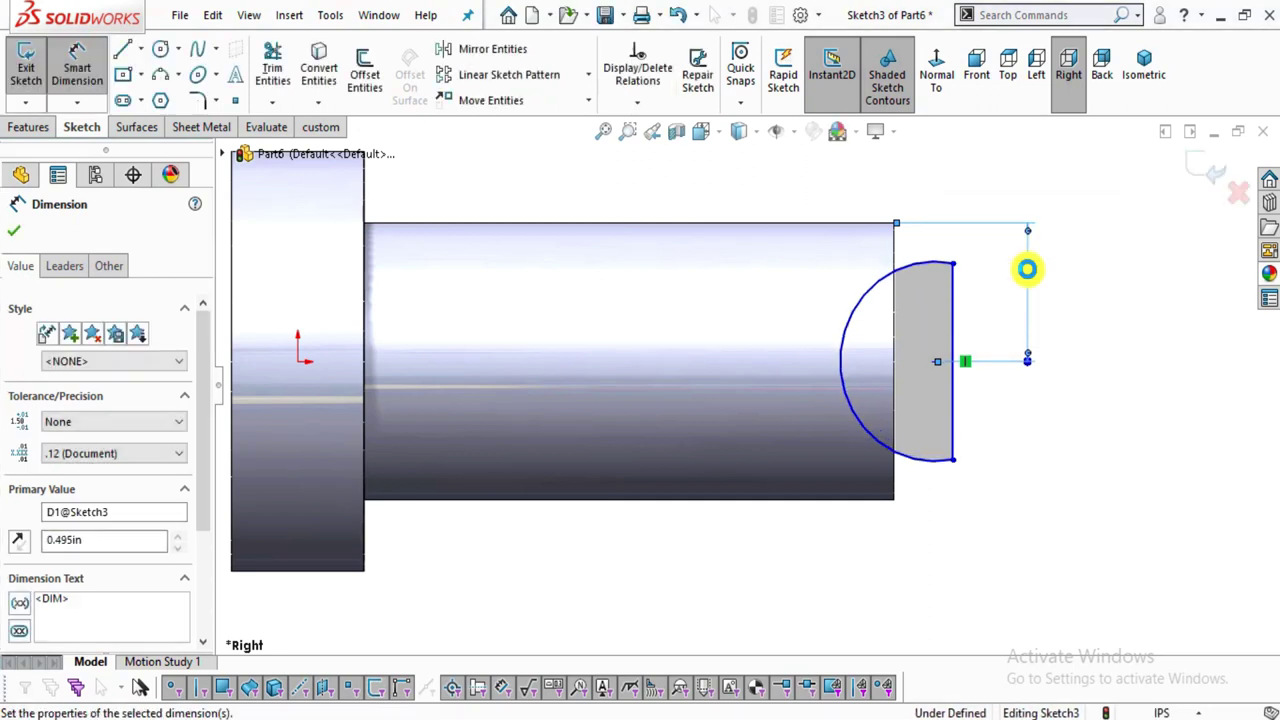
pyautogui.click(1150, 345)
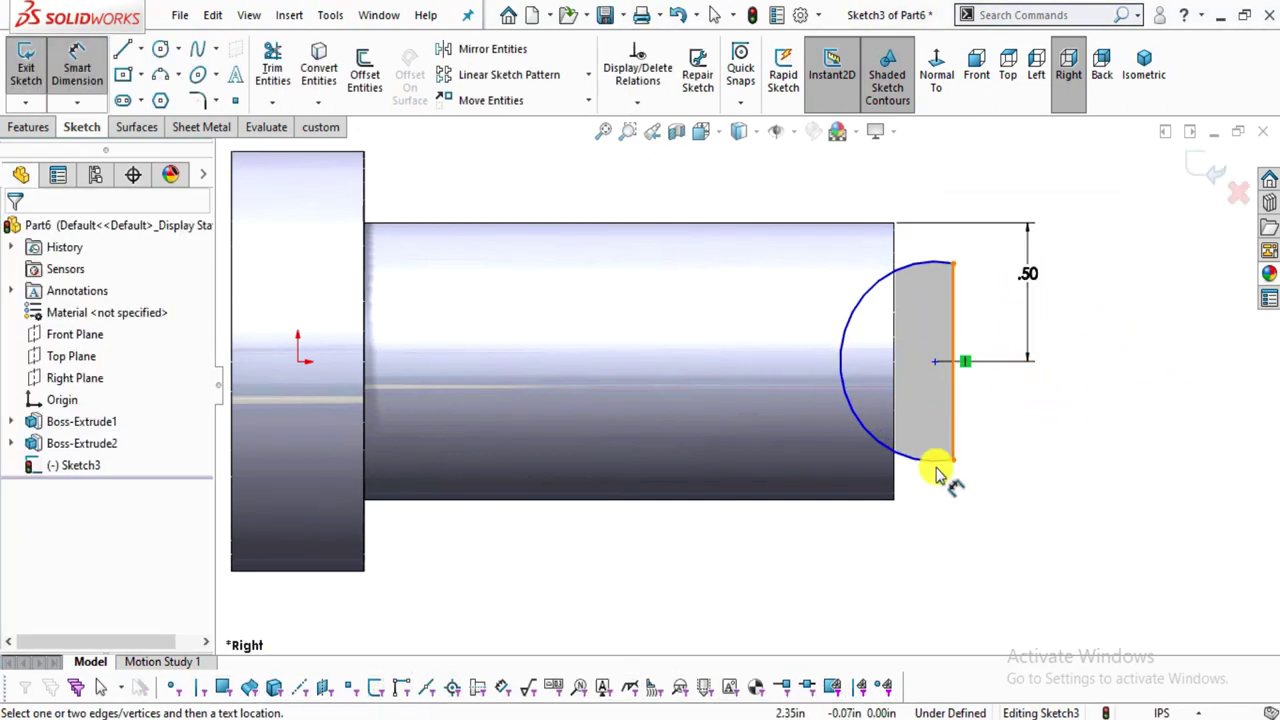
# Check the adjuster's arc in the PDF drawing and dimension the sketched arc's radius as 0.50 in.
pyautogui.click(601, 718)
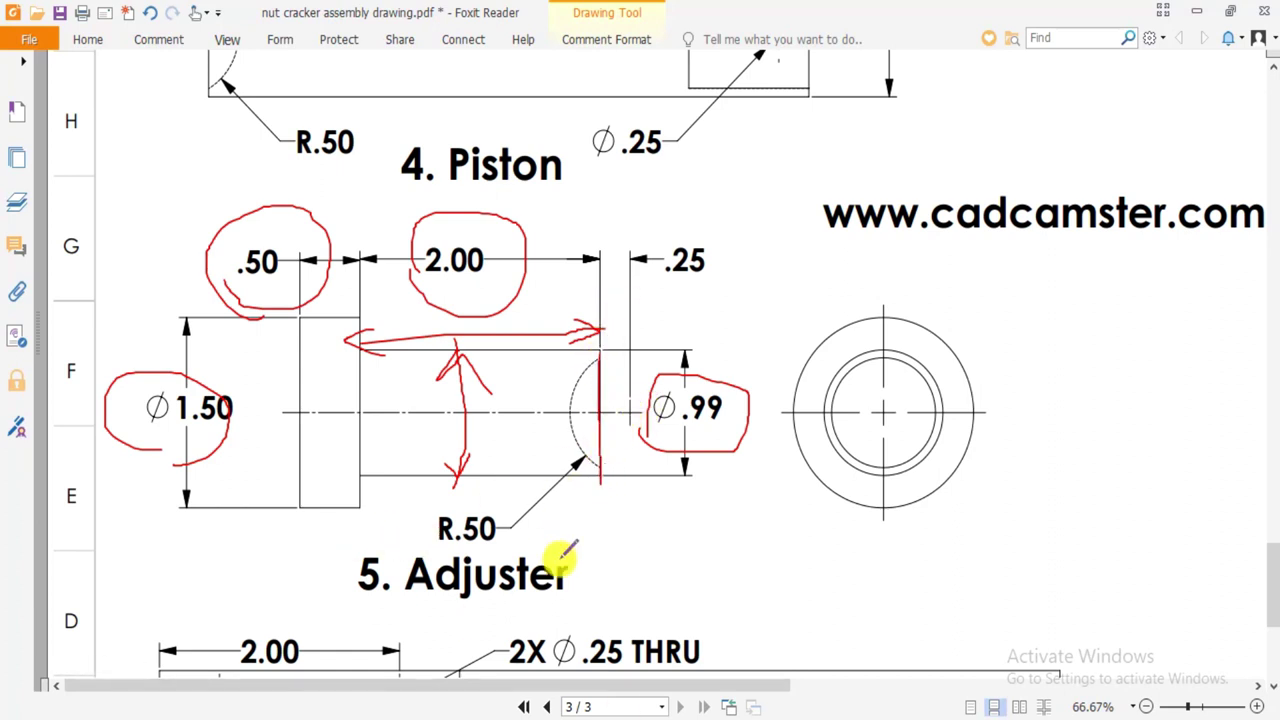
pyautogui.click(601, 716)
pyautogui.click(851, 394)
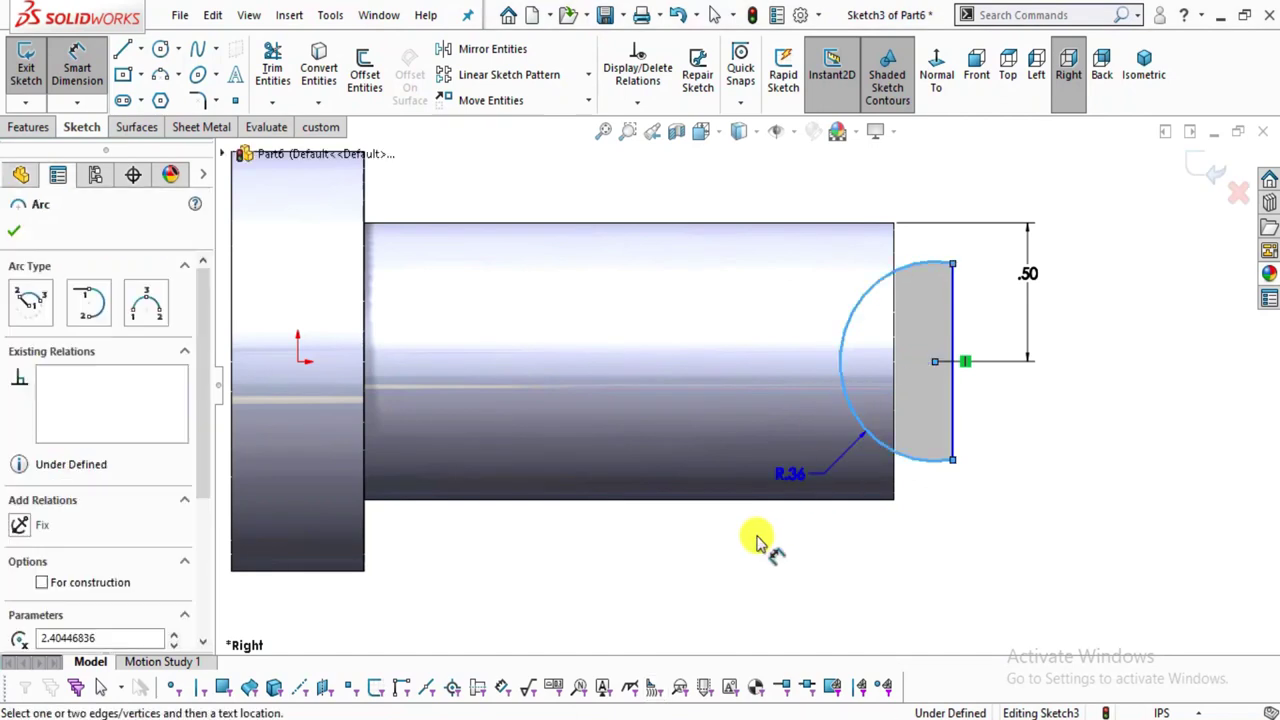
pyautogui.click(754, 543)
pyautogui.write('0.5')
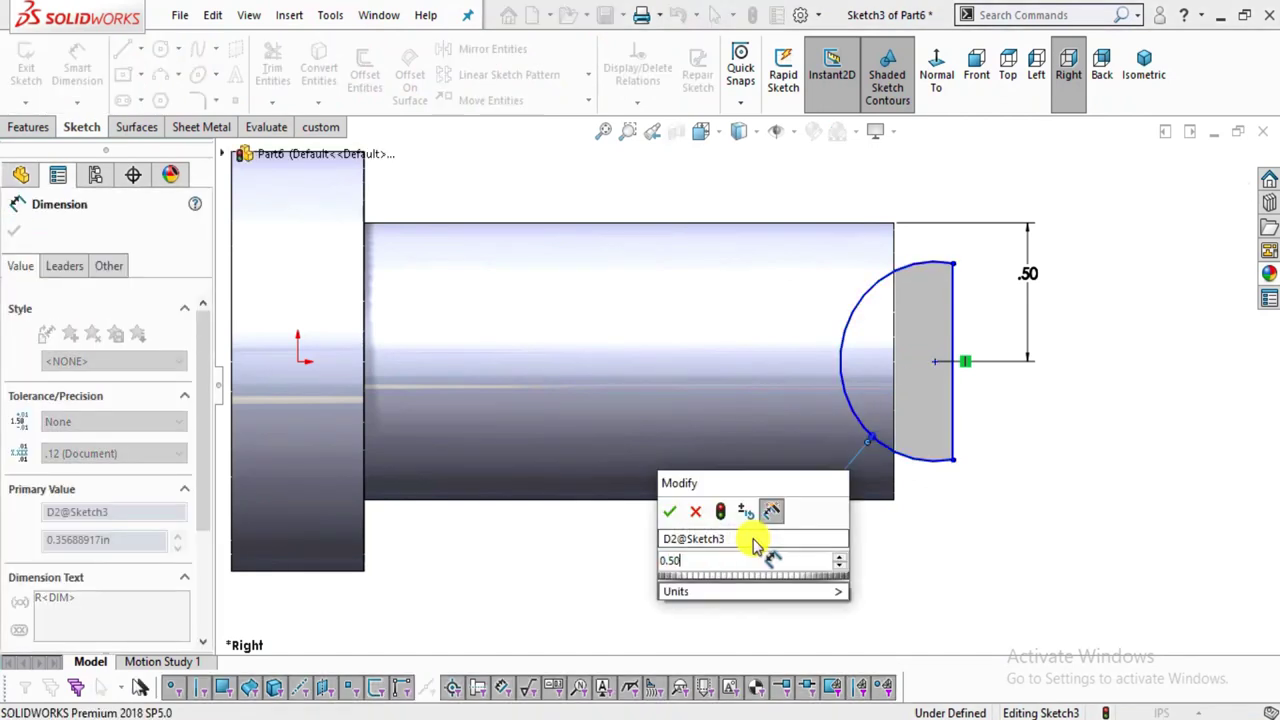
pyautogui.press('Return')
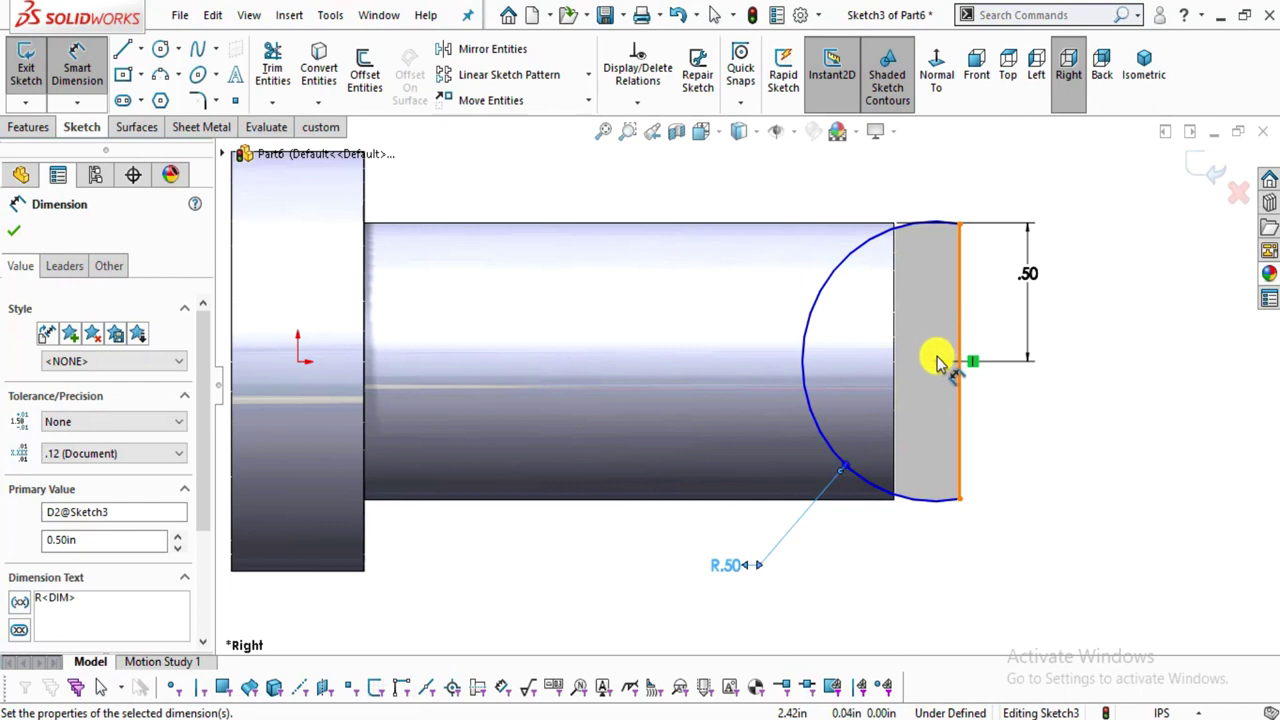
# Dimension the horizontal distance from the arc's centre to the shaft's end face as 0.25 in.
pyautogui.click(935, 362)
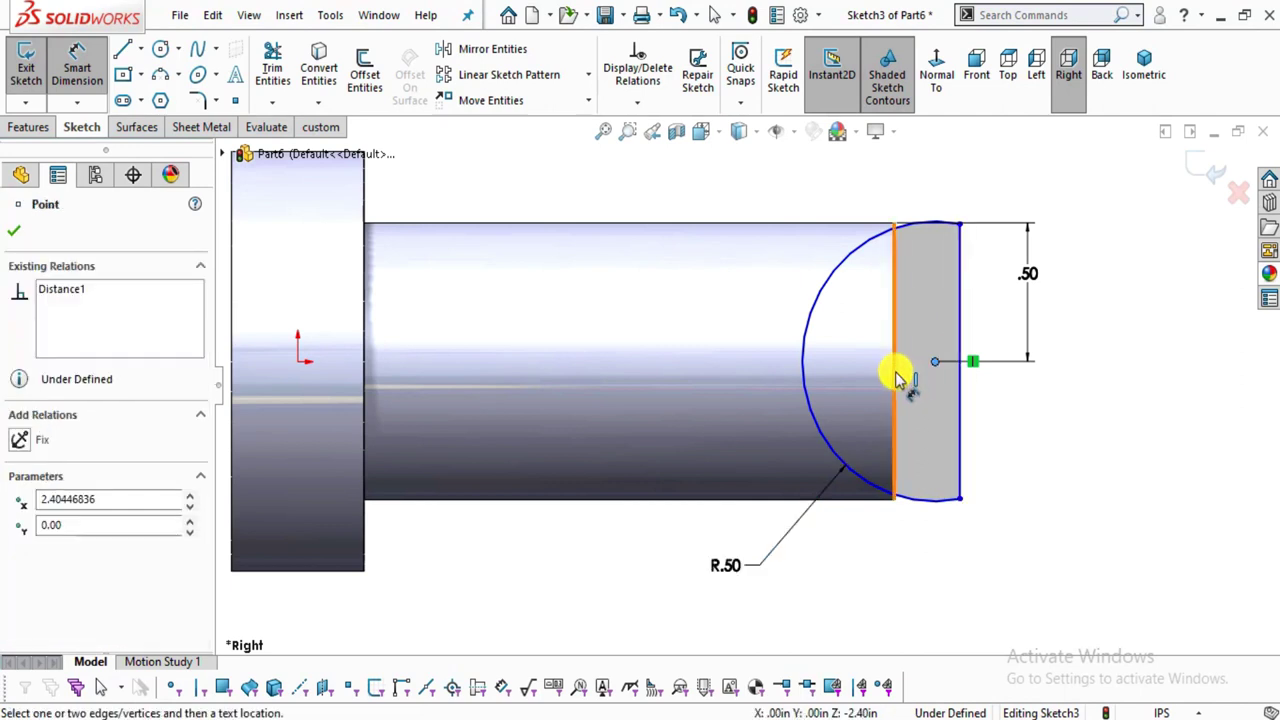
pyautogui.click(895, 380)
pyautogui.click(915, 385)
pyautogui.write('0.25')
pyautogui.press('Return')
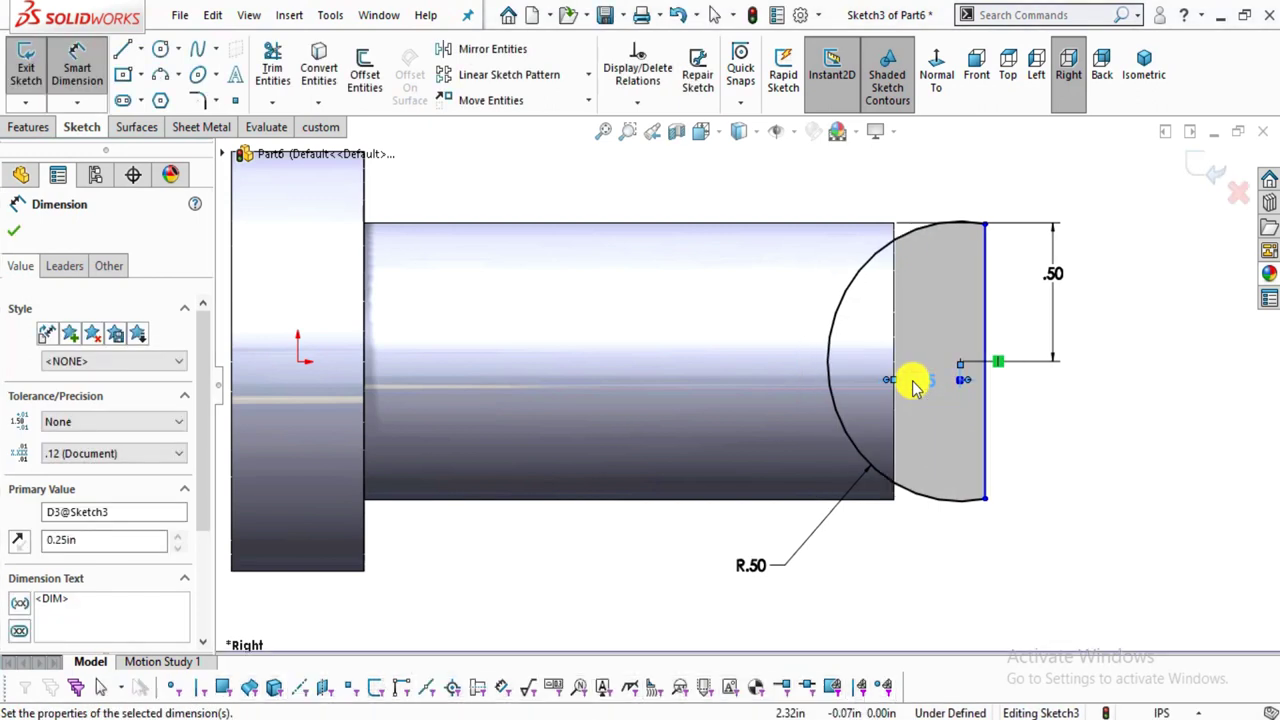
# Cut the concave end with a Revolved Cut of the arc profile, Blind 360 degrees about its vertical line.
pyautogui.click(40, 127)
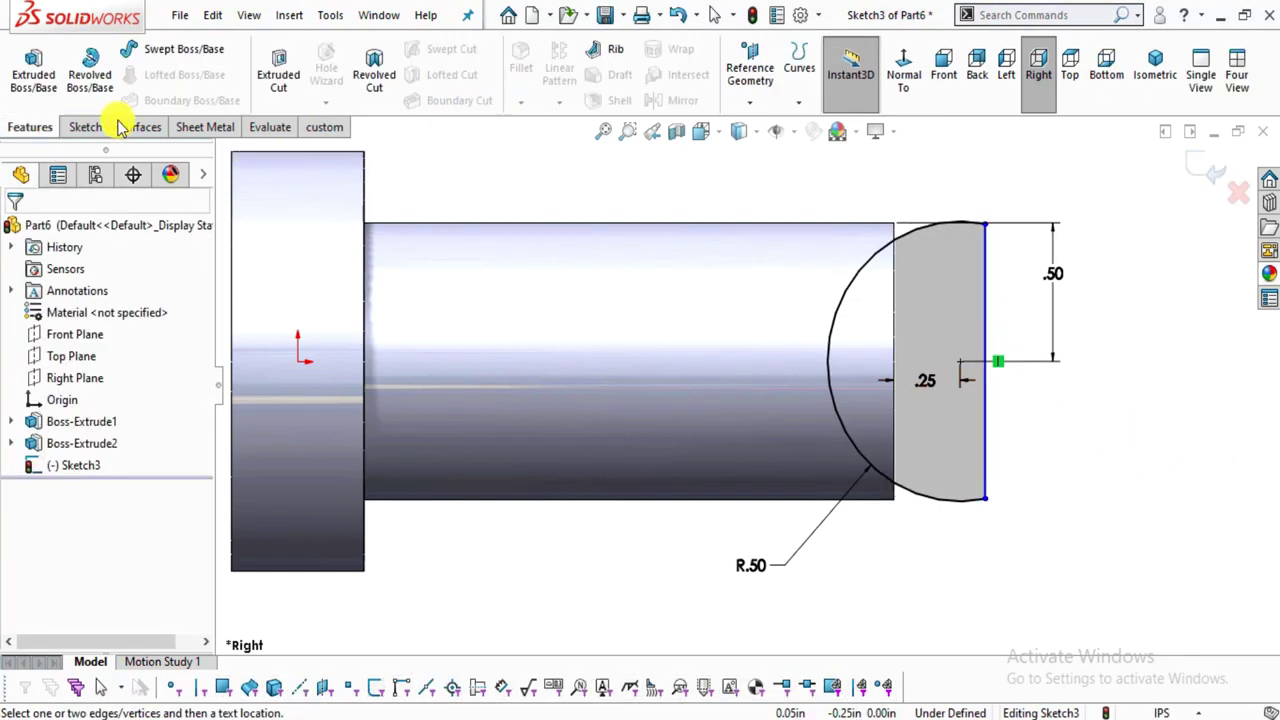
pyautogui.click(370, 80)
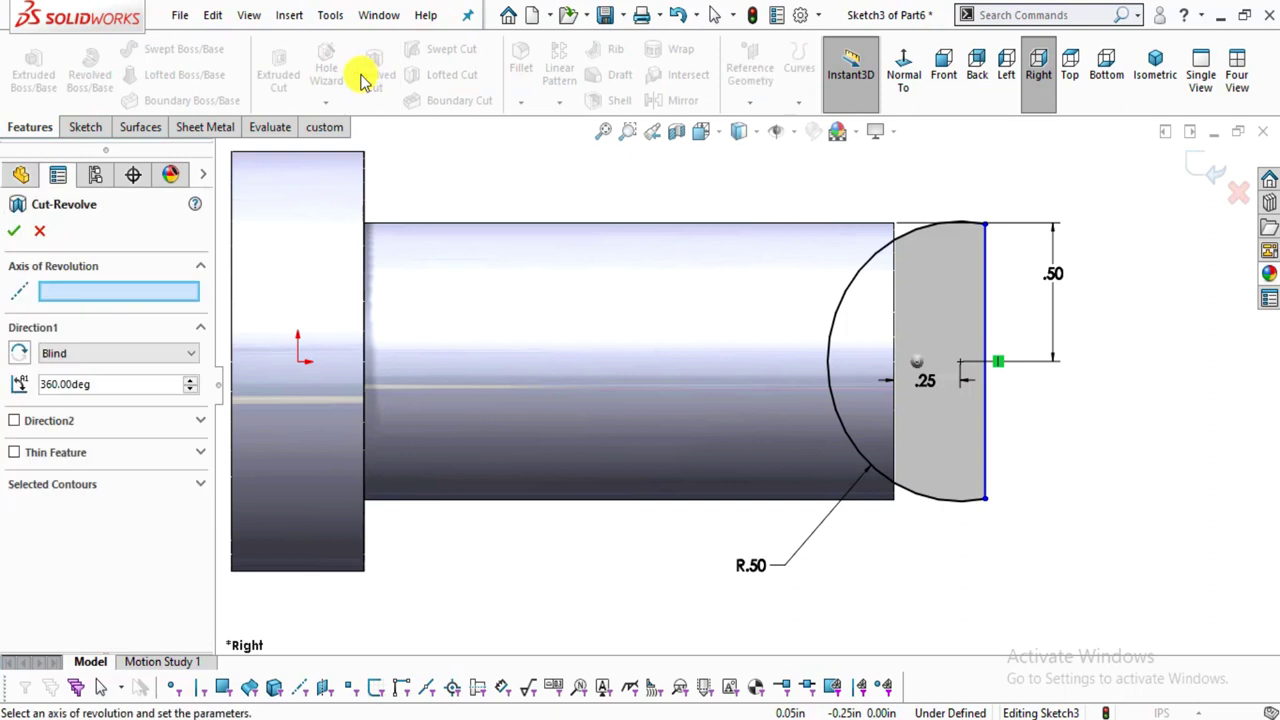
pyautogui.click(986, 316)
pyautogui.moveTo(1035, 530); pyautogui.dragTo(968, 520, button='middle')
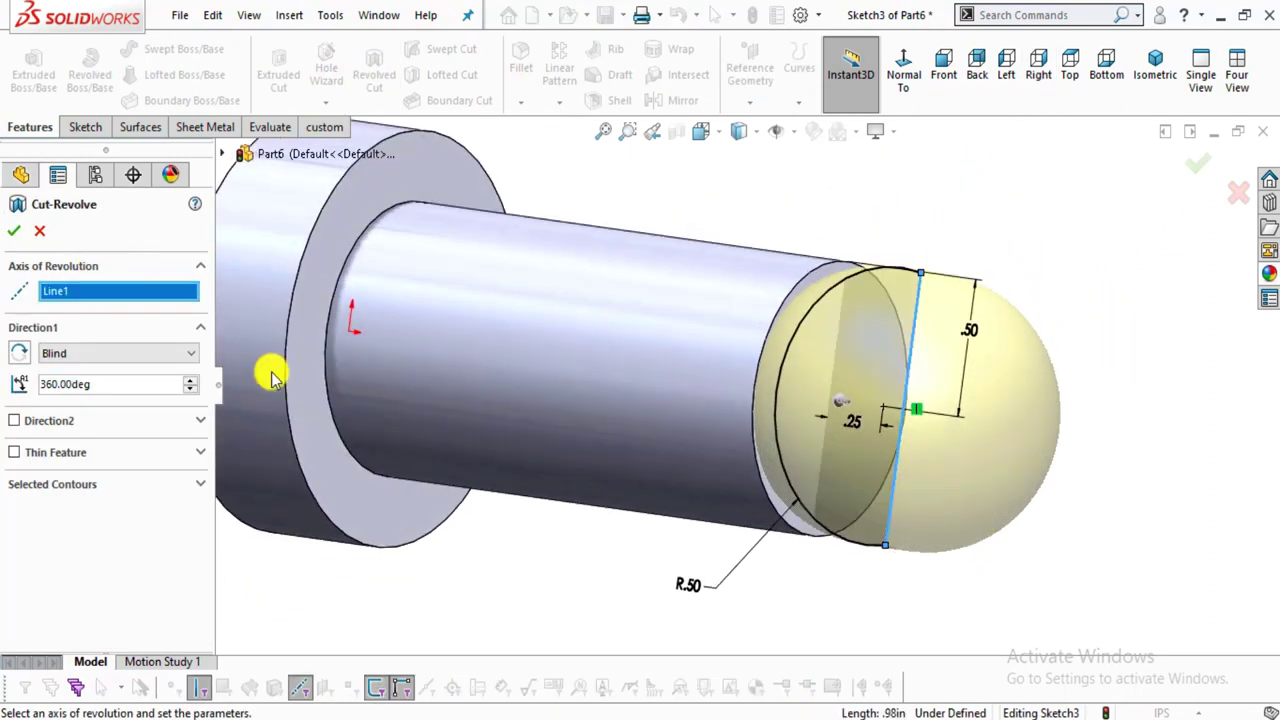
pyautogui.click(18, 233)
pyautogui.moveTo(913, 351); pyautogui.dragTo(843, 371, button='middle')
pyautogui.moveTo(669, 380); pyautogui.dragTo(634, 423, button='middle')
pyautogui.scroll(-2, 688, 465)
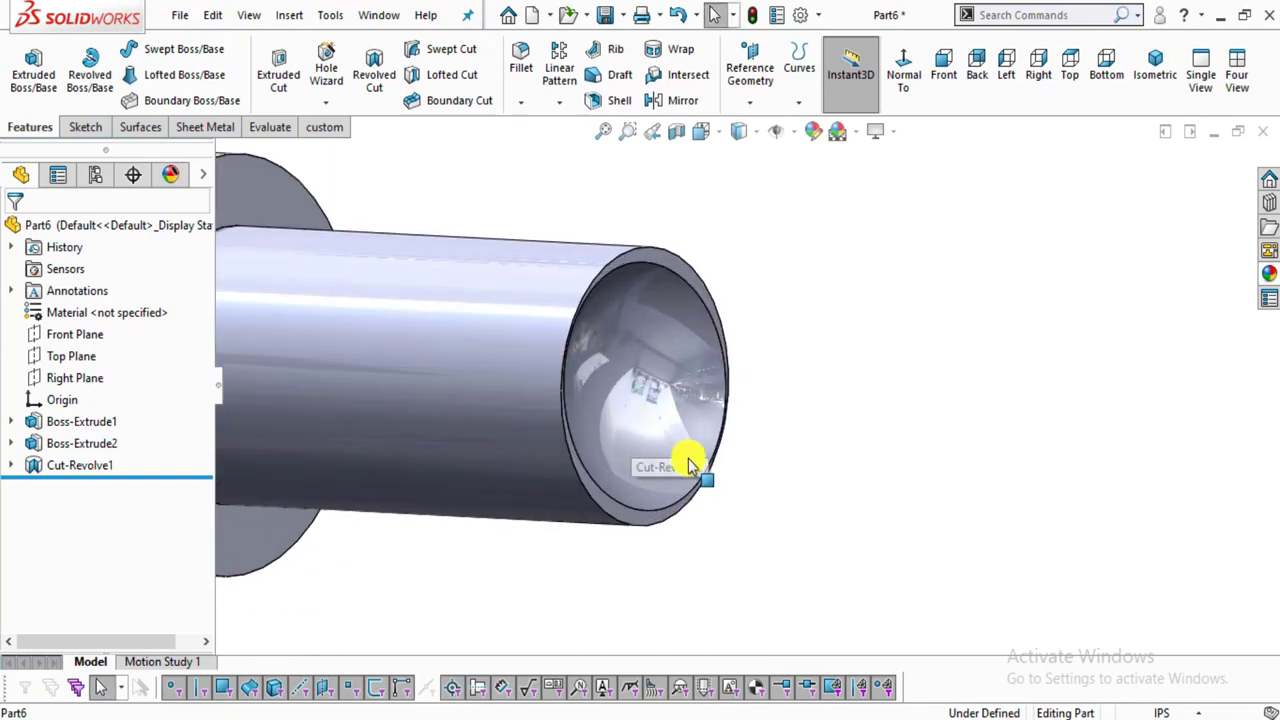
pyautogui.moveTo(674, 380); pyautogui.dragTo(686, 417, button='middle')
pyautogui.press('f')
# Open the revolved cut's sketch for editing, viewed normal to its plane.
pyautogui.click(12, 466)
pyautogui.click(80, 487)
pyautogui.click(82, 425)
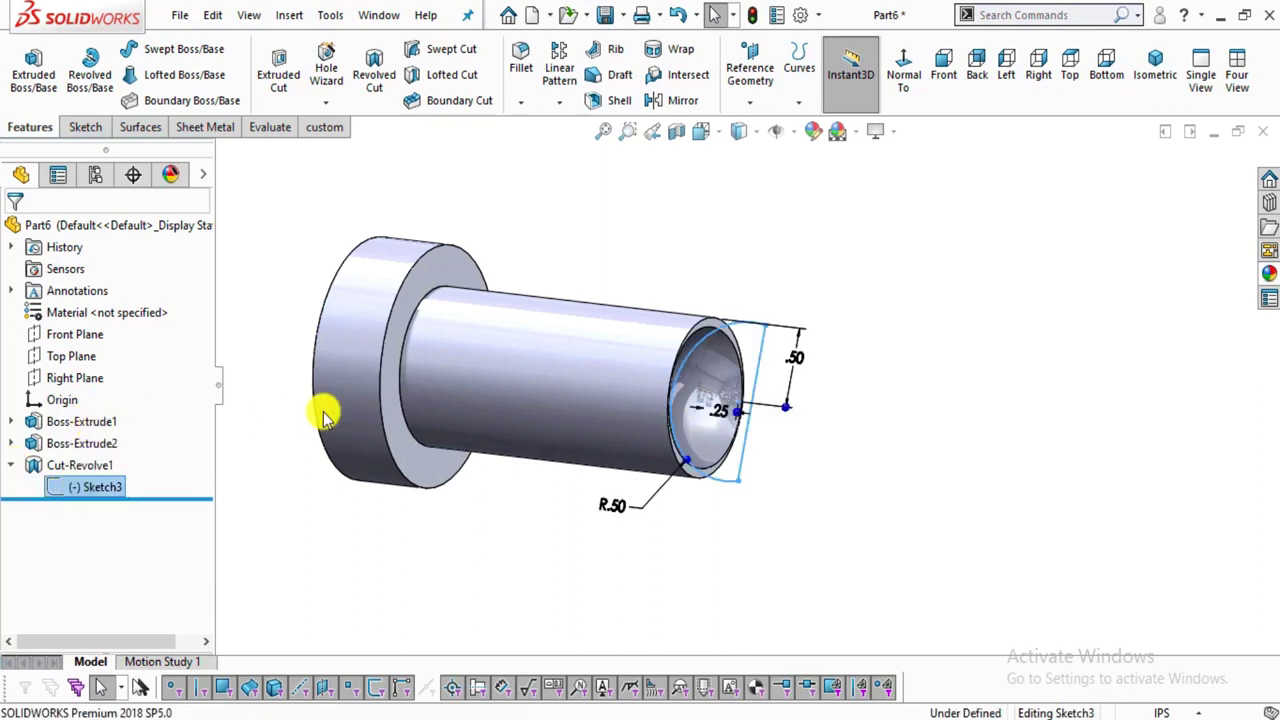
pyautogui.click(938, 76)
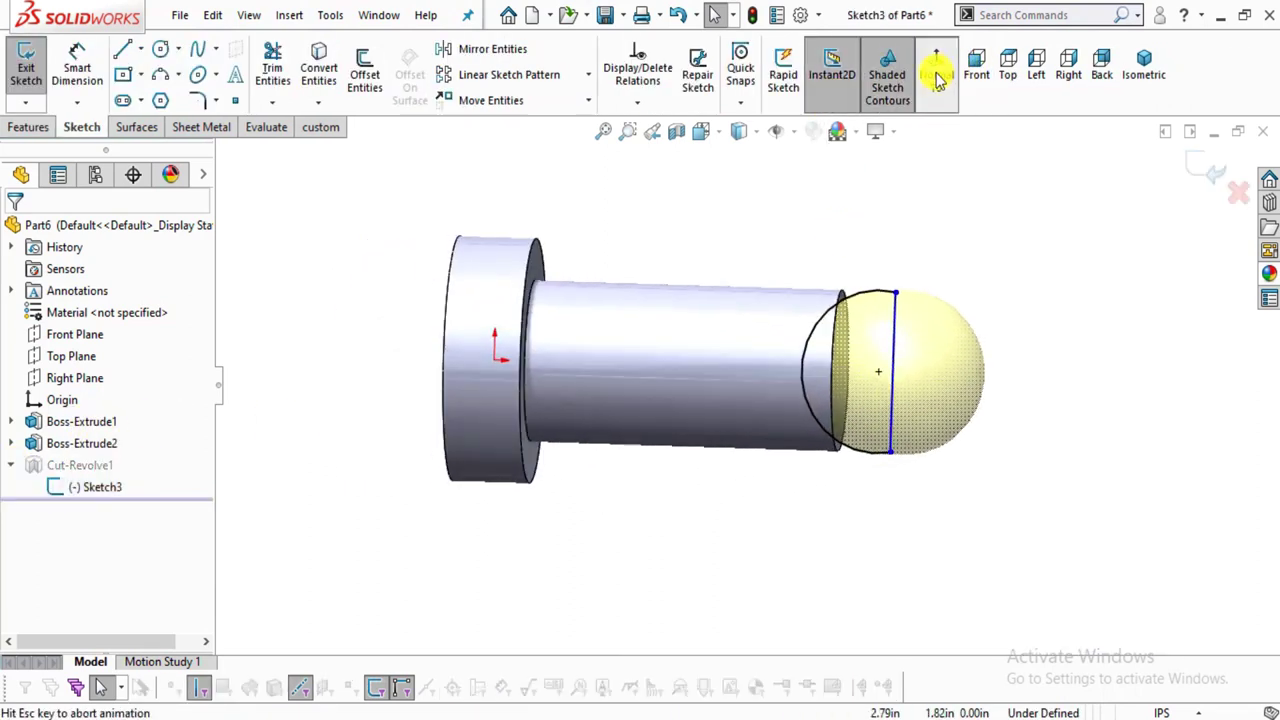
pyautogui.scroll(-5, 895, 470)
pyautogui.moveTo(858, 342)
pyautogui.mouseDown()
pyautogui.moveTo(928, 334)
pyautogui.moveTo(826, 336)
pyautogui.moveTo(839, 330)
pyautogui.mouseUp()
pyautogui.click(735, 387)
pyautogui.press('Escape')
pyautogui.moveTo(837, 463); pyautogui.dragTo(1055, 510, button='middle')
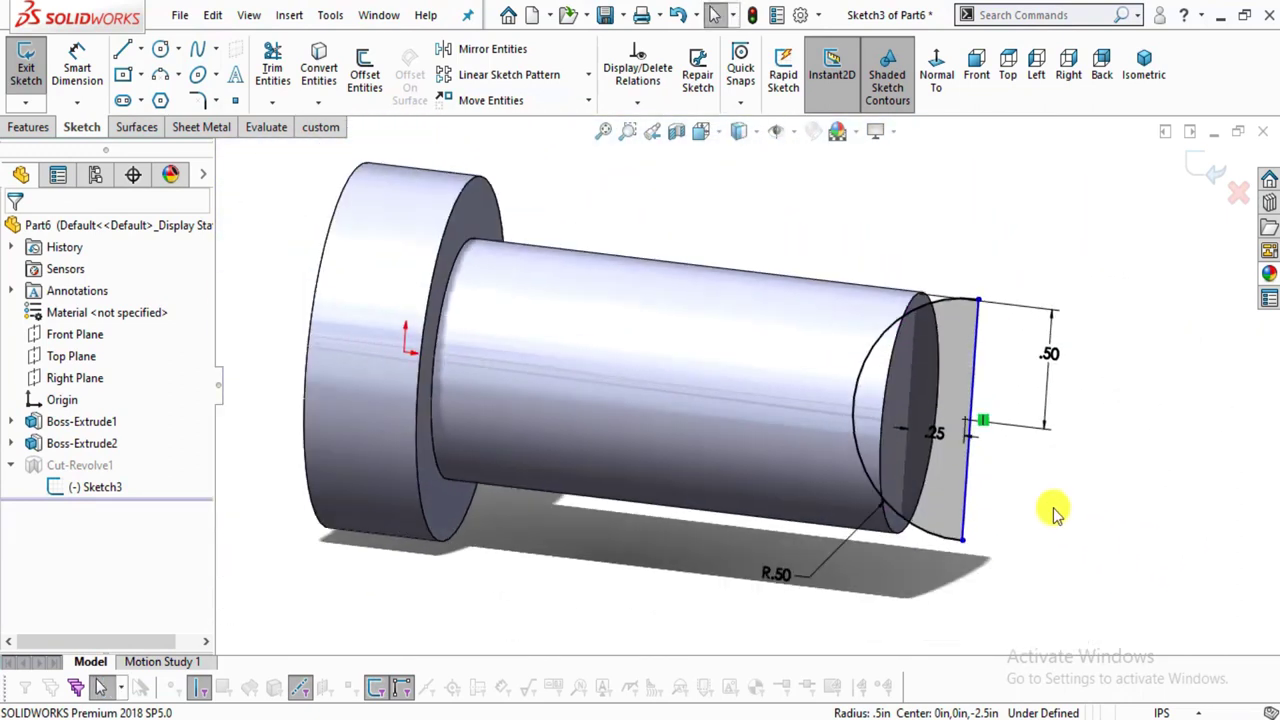
pyautogui.click(940, 92)
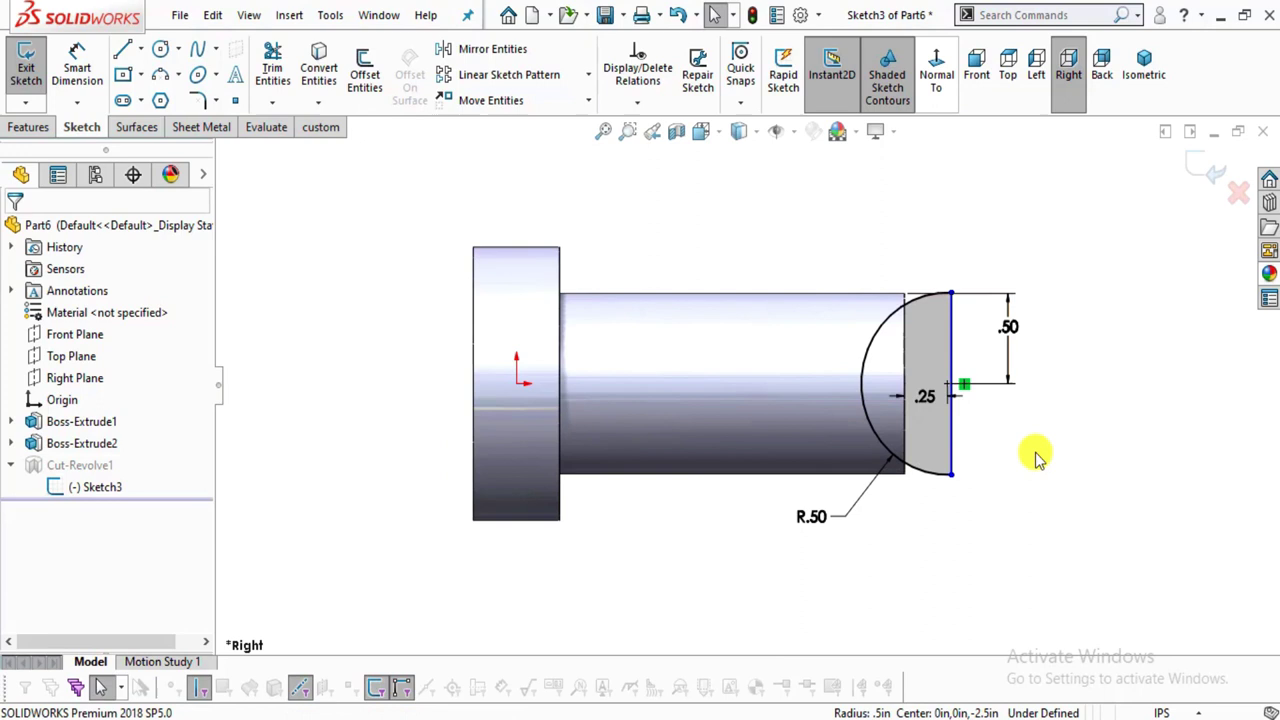
pyautogui.scroll(-5, 940, 380)
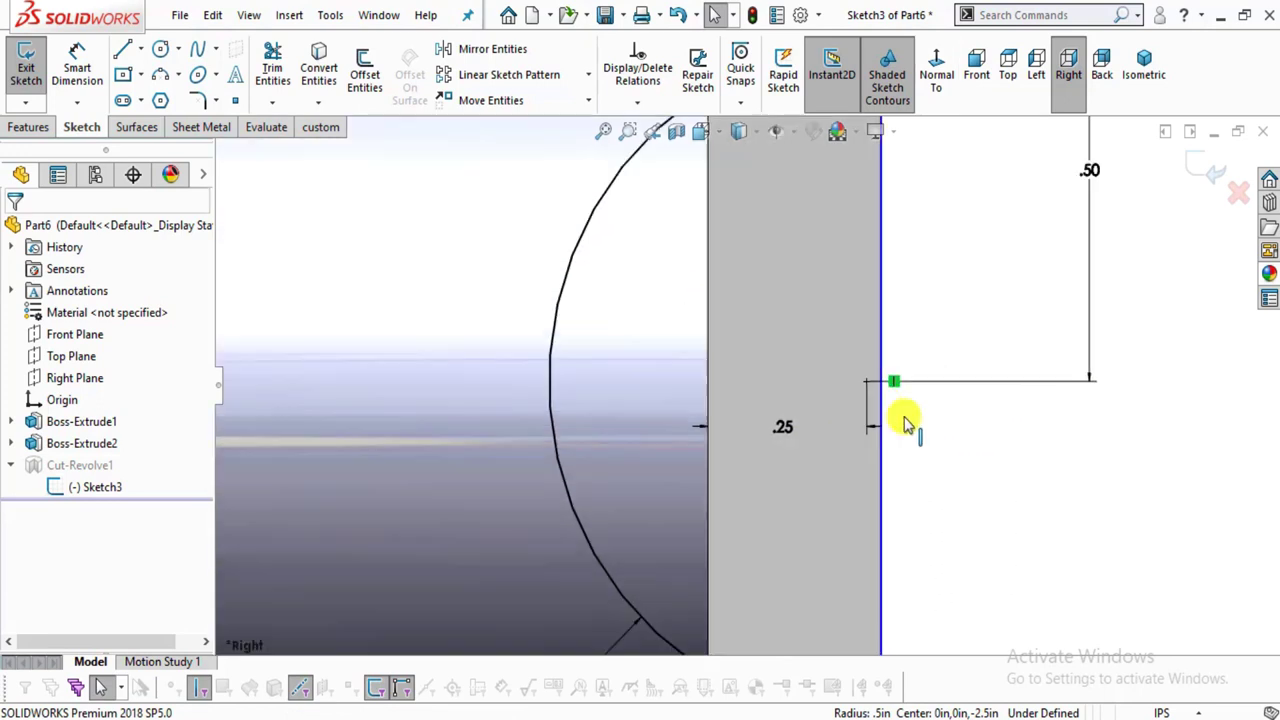
# Make the arc's centre point coincident with the profile's vertical line and exit the sketch.
pyautogui.click(852, 374)
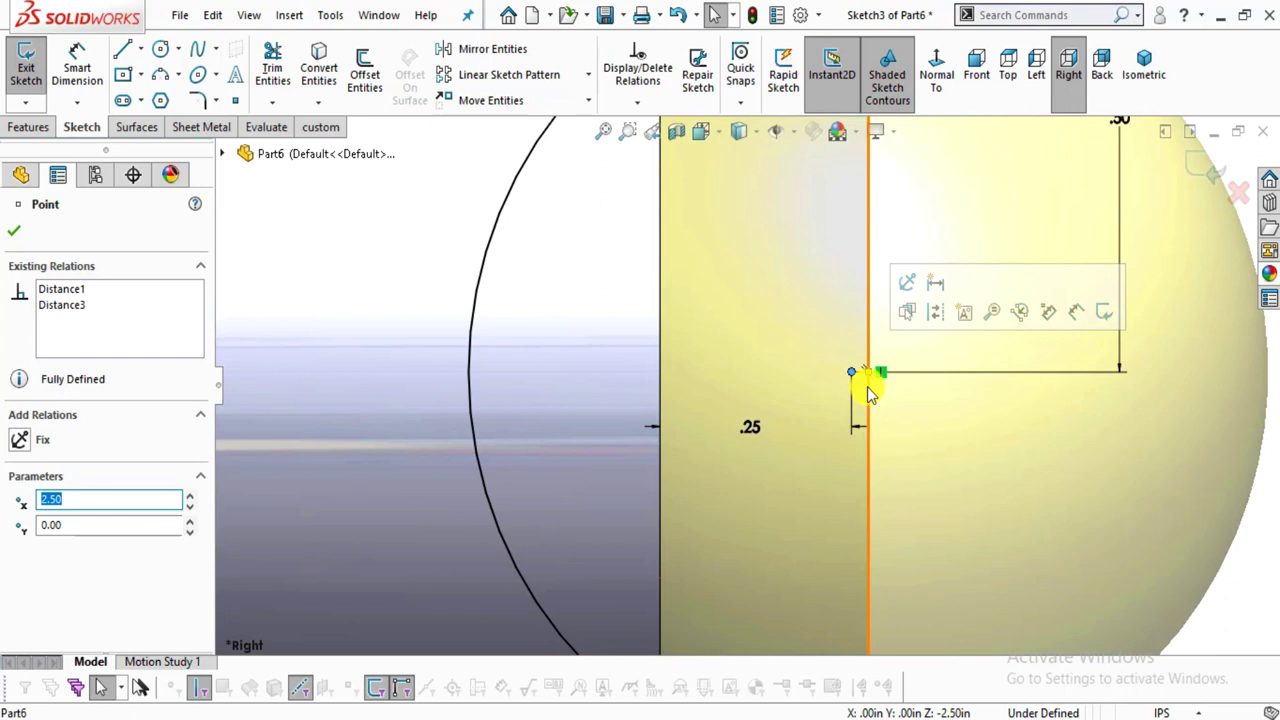
pyautogui.keyDown('ctrl'); pyautogui.click(866, 376); pyautogui.keyUp('ctrl')
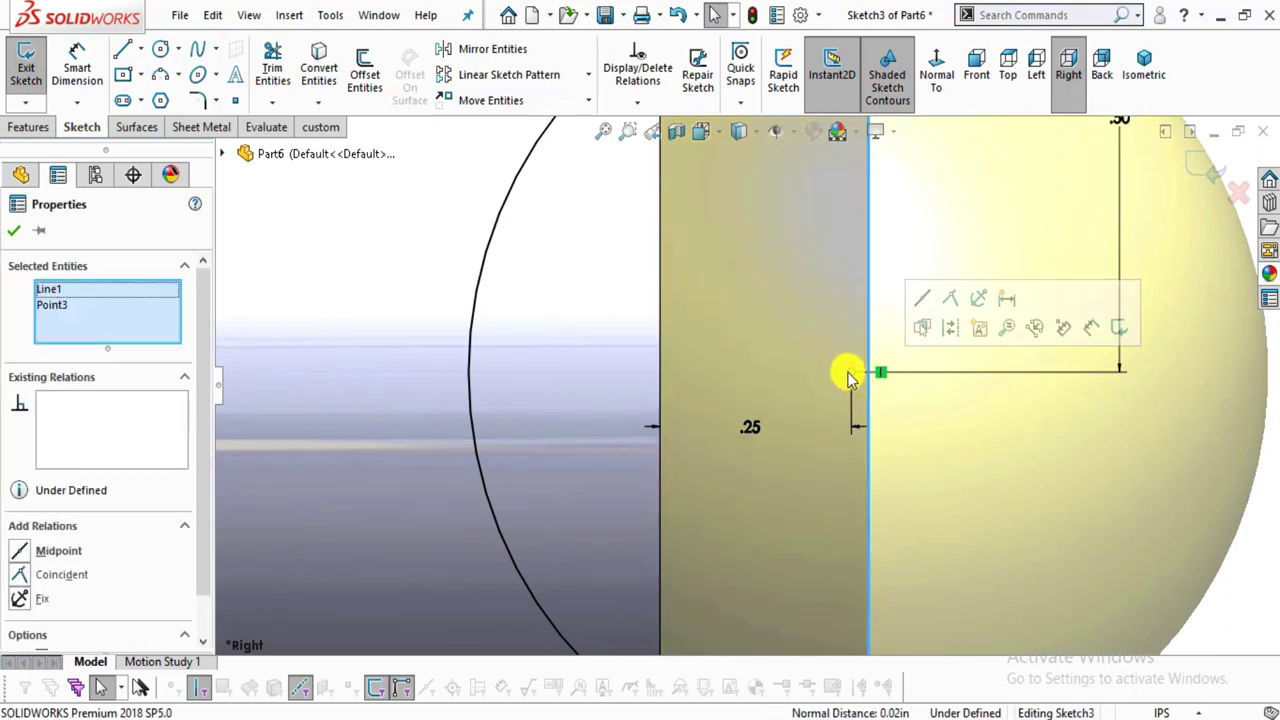
pyautogui.click(952, 303)
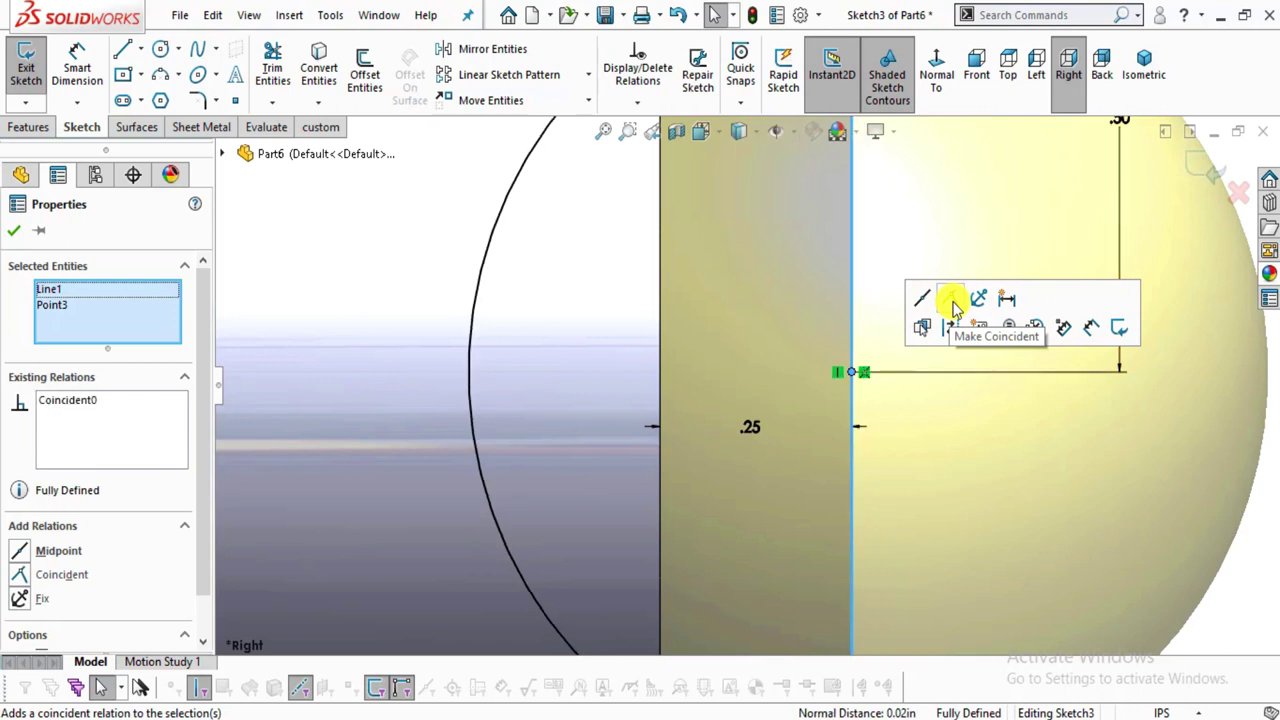
pyautogui.click(1032, 456)
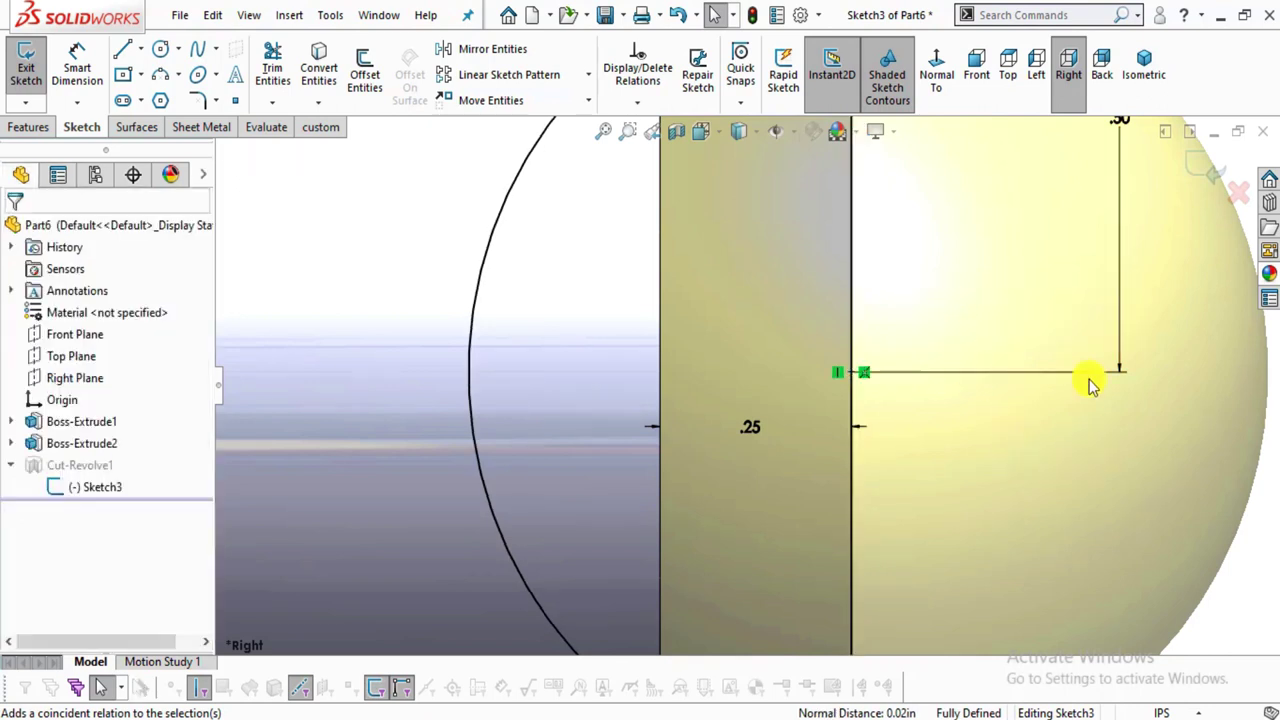
pyautogui.click(1200, 166)
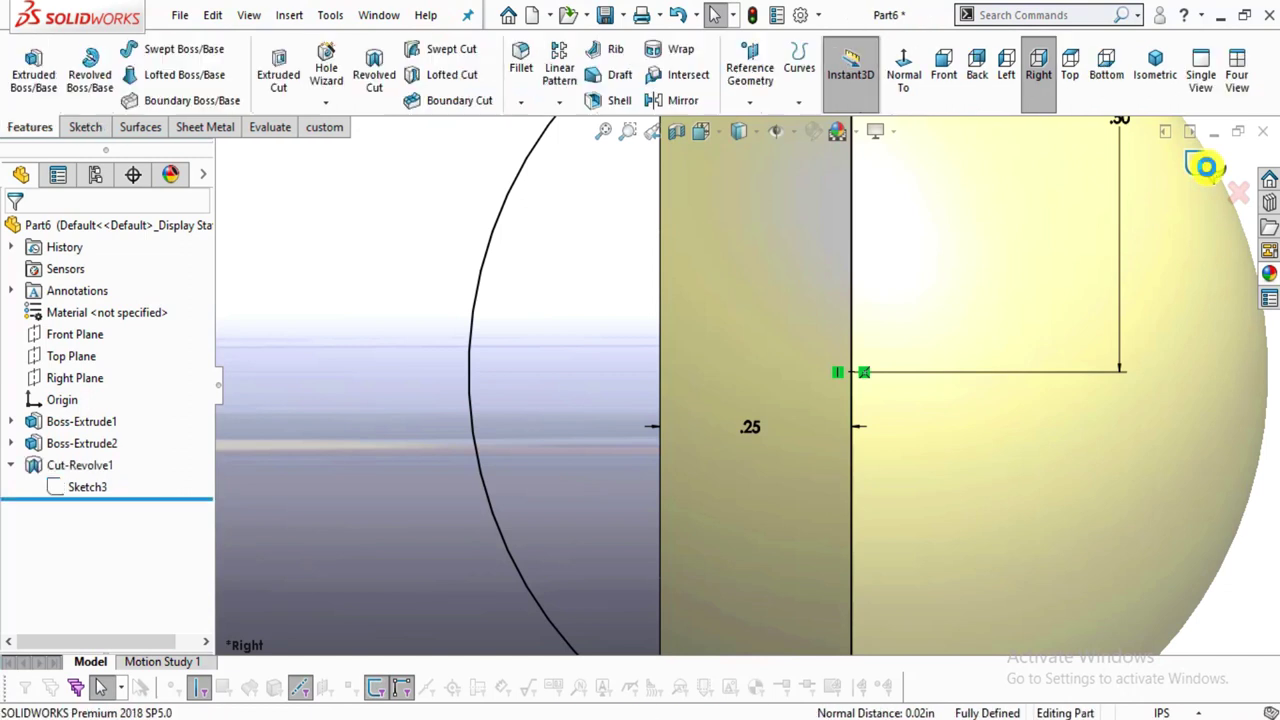
# Inspect the rim around the concave end and apply the brushed steel appearance to the part.
pyautogui.moveTo(860, 449); pyautogui.dragTo(670, 358, button='middle')
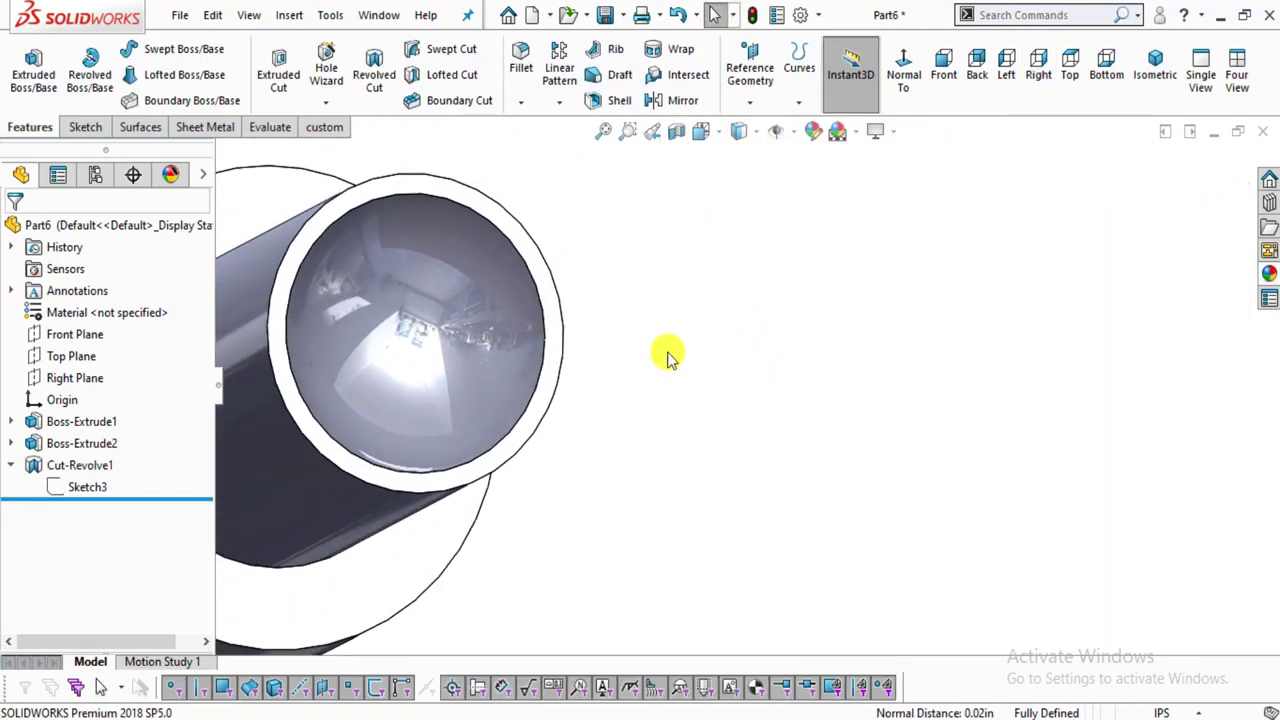
pyautogui.click(423, 189)
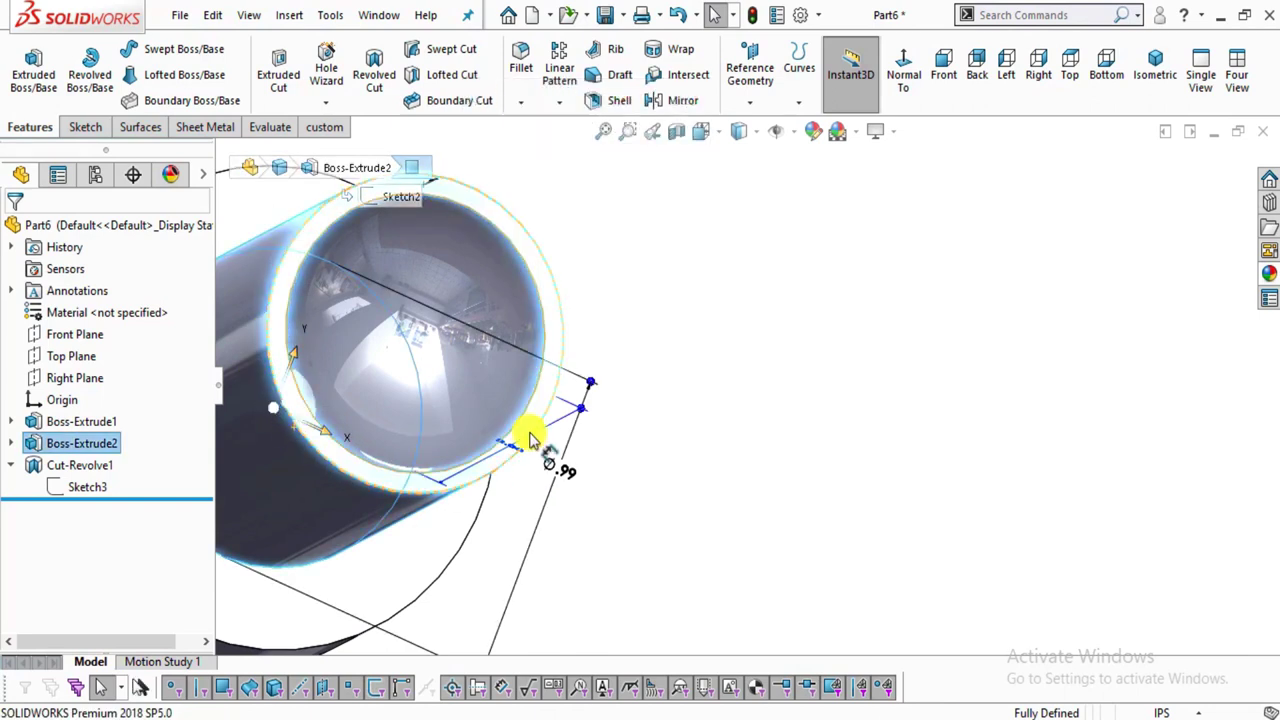
pyautogui.moveTo(566, 307); pyautogui.dragTo(523, 289, button='middle')
pyautogui.click(708, 268)
pyautogui.scroll(5, 640, 314)
pyautogui.moveTo(640, 314); pyautogui.dragTo(567, 440, button='middle')
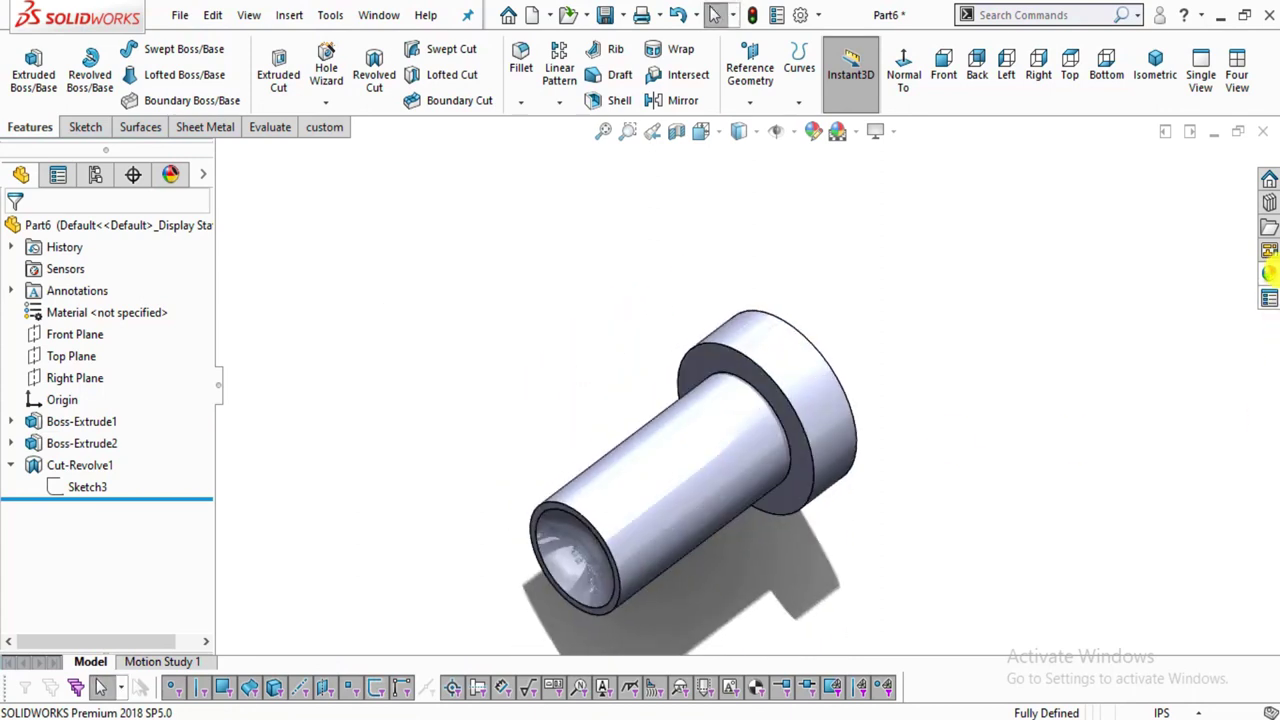
pyautogui.click(1269, 273)
pyautogui.click(1108, 588)
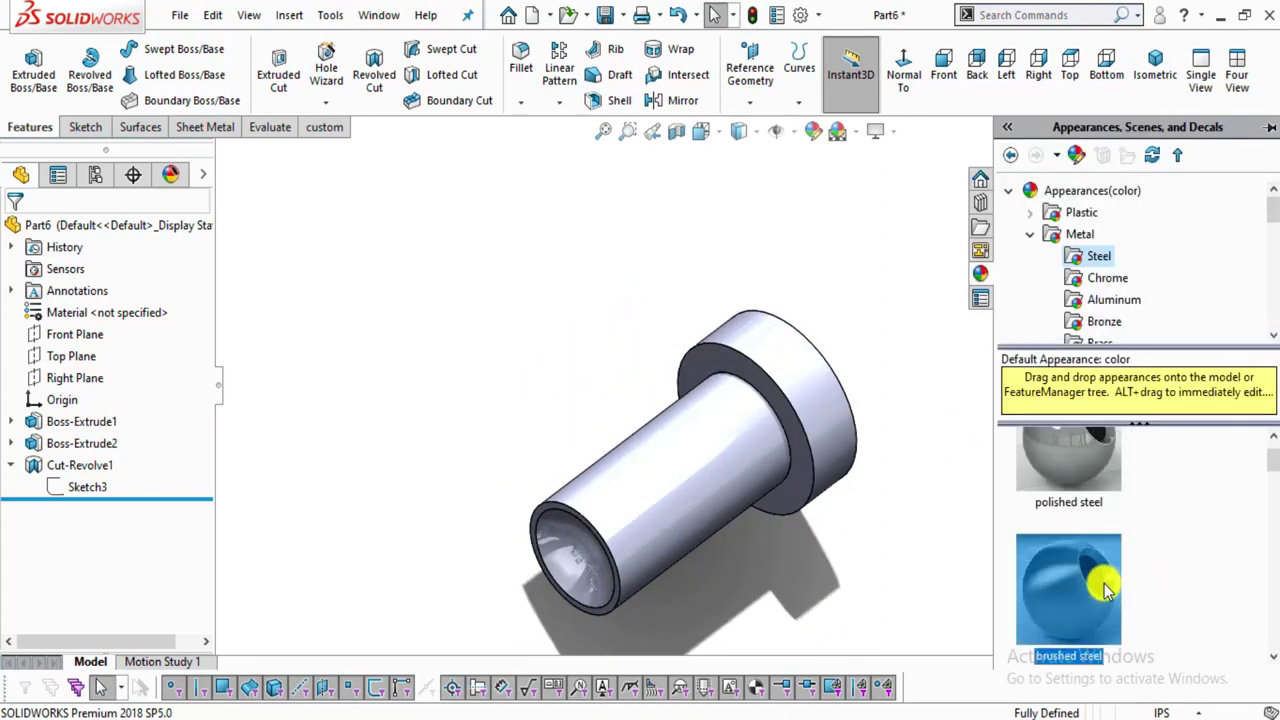
pyautogui.moveTo(820, 543)
pyautogui.mouseDown(button='middle')
pyautogui.moveTo(877, 365)
pyautogui.moveTo(766, 503)
pyautogui.moveTo(820, 460)
pyautogui.moveTo(811, 543)
pyautogui.moveTo(767, 590)
pyautogui.mouseUp(button='middle')
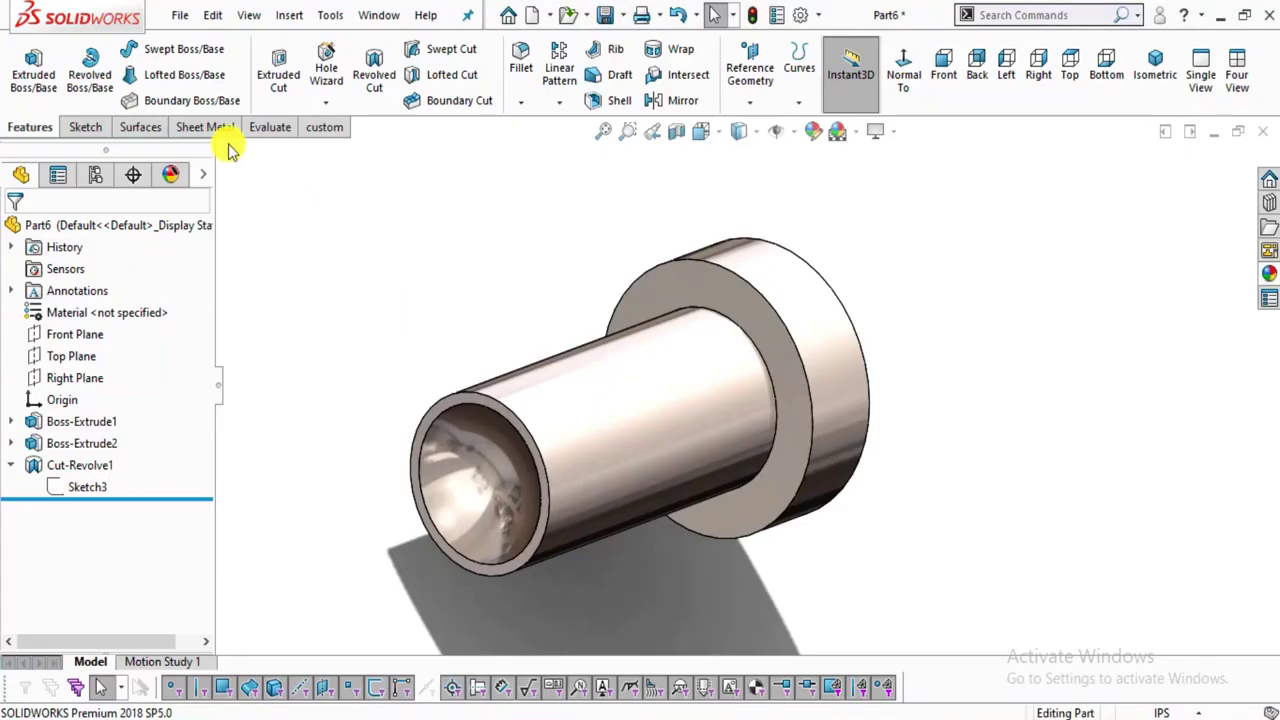
# Save the part as 5.adjuster in the nut cracker folder on the Desktop.
pyautogui.click(600, 18)
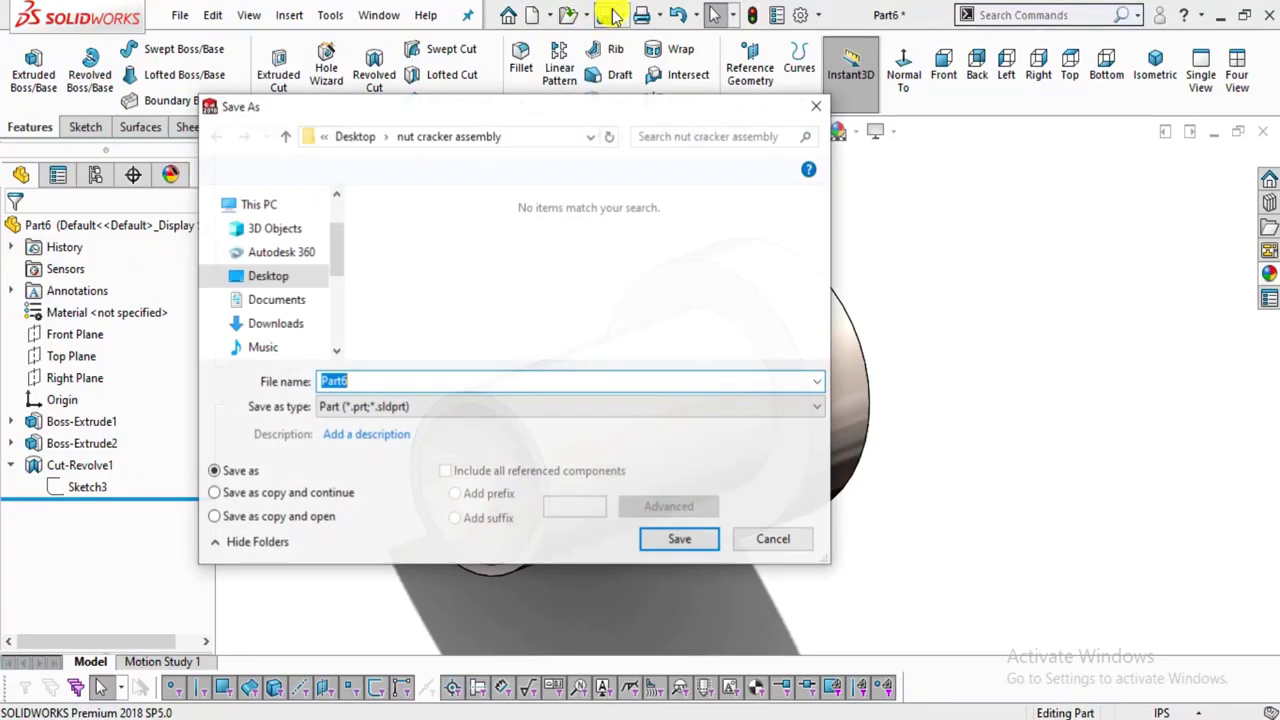
pyautogui.click(265, 355)
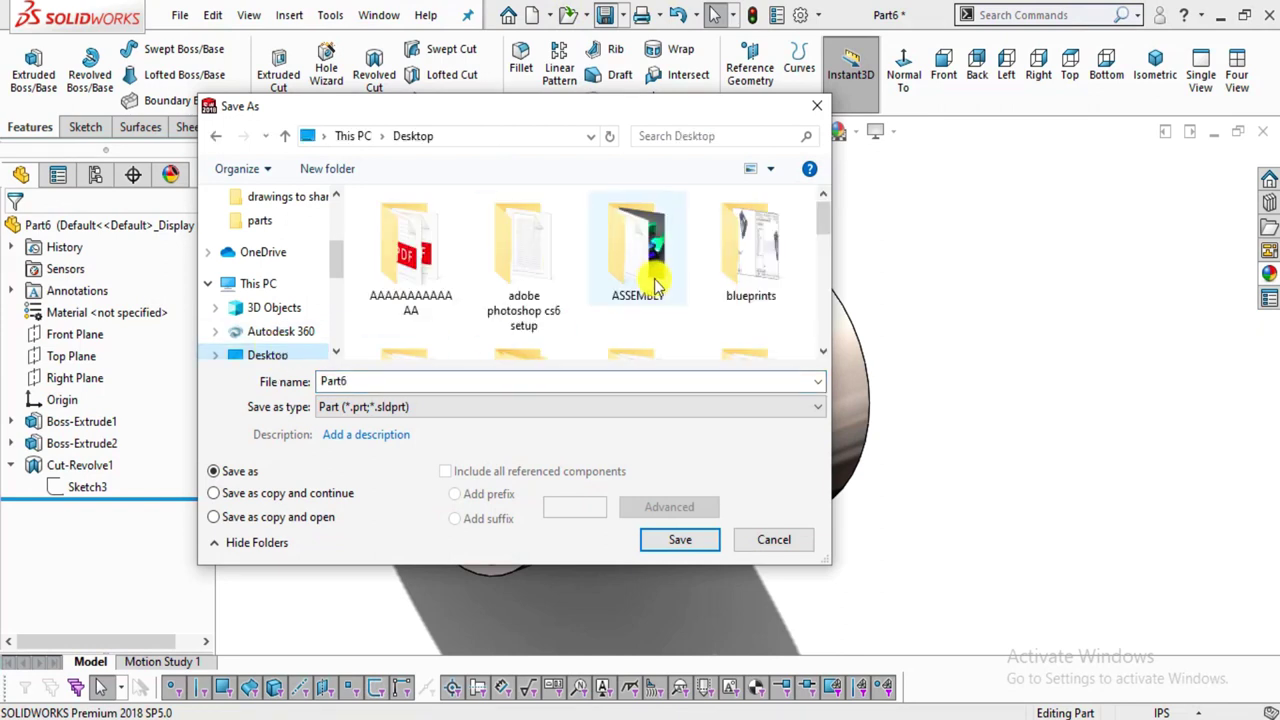
pyautogui.scroll(-3, 720, 270)
pyautogui.scroll(-5, 676, 310)
pyautogui.scroll(2, 666, 286)
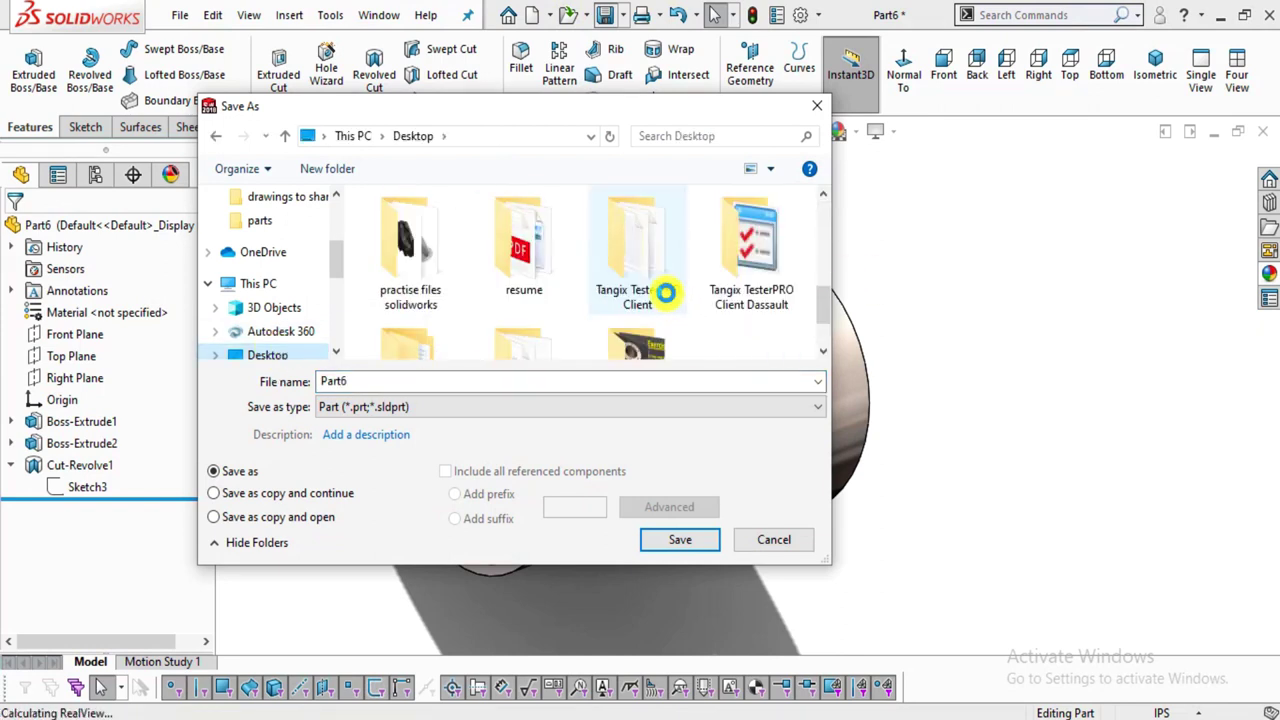
pyautogui.moveTo(823, 309); pyautogui.dragTo(818, 285)
pyautogui.doubleClick(637, 240)
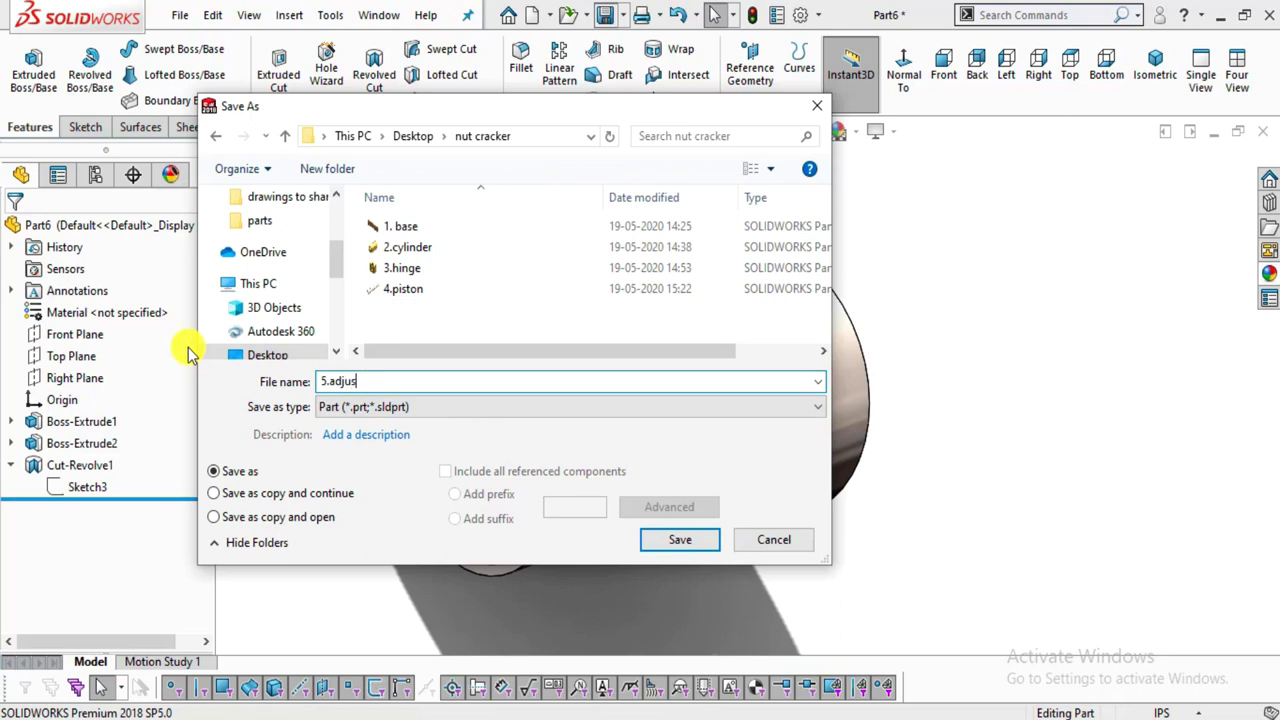
pyautogui.click(684, 541)
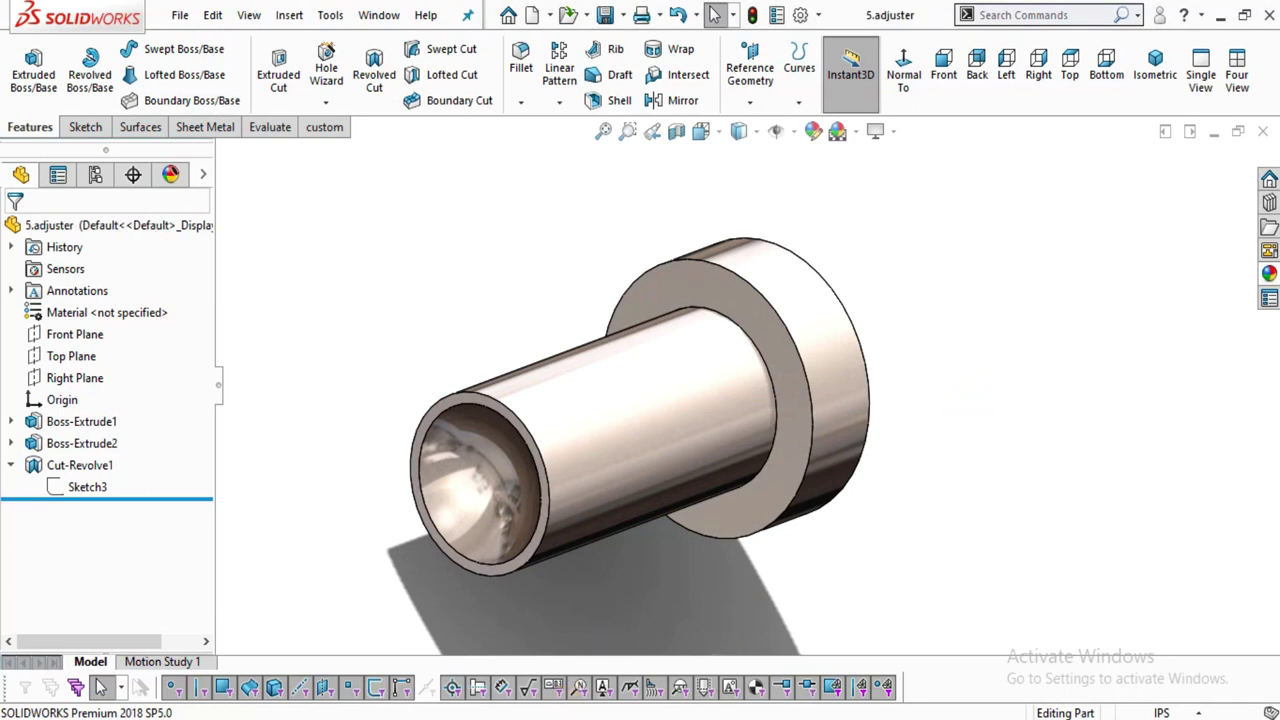
# Switch to the nut cracker assembly PDF in Foxit Reader and review the 6.Handle drawing and its title.
pyautogui.click(575, 716)
pyautogui.scroll(-5, 757, 370)
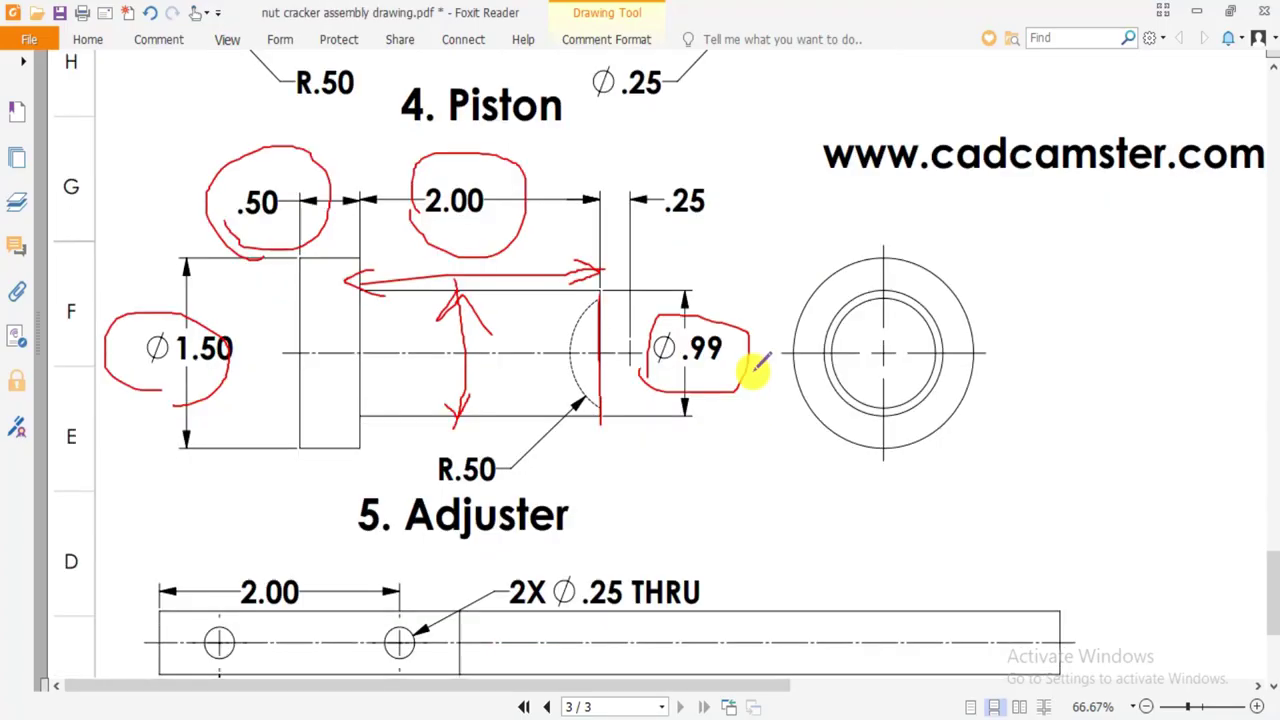
pyautogui.scroll(-1, 757, 370)
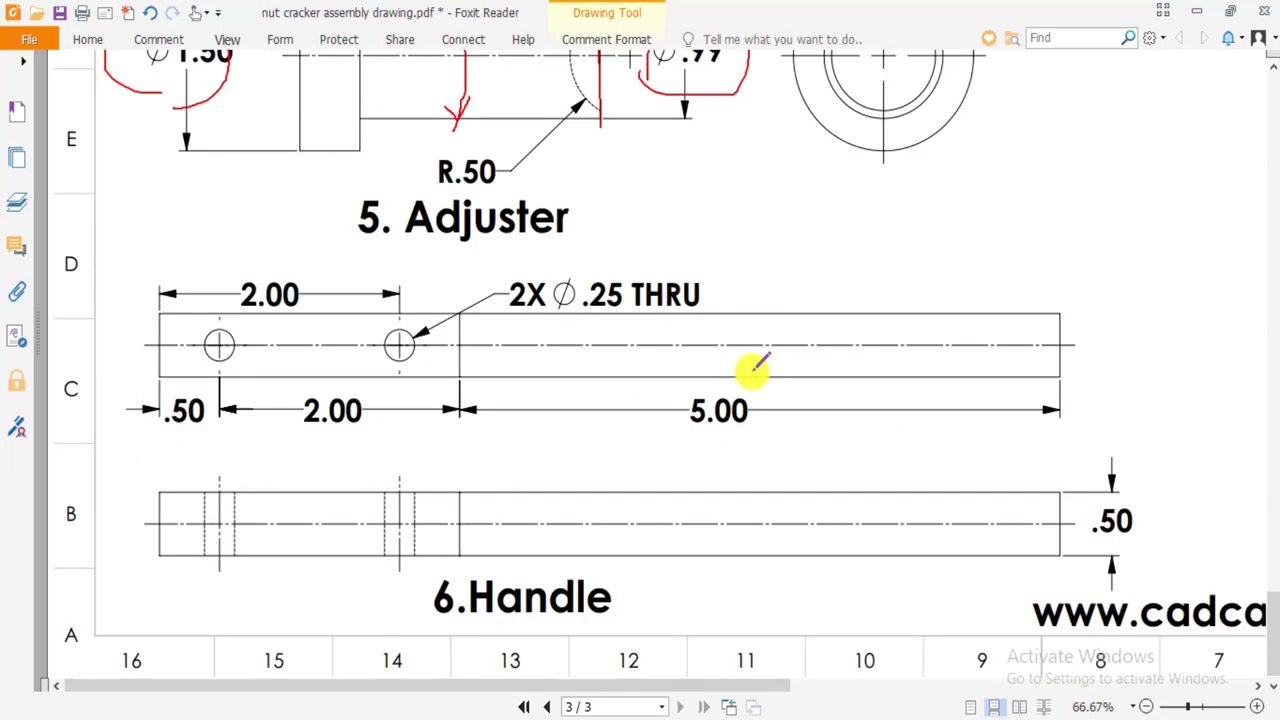
pyautogui.moveTo(600, 650)
pyautogui.mouseDown()
pyautogui.moveTo(640, 574)
pyautogui.moveTo(453, 562)
pyautogui.moveTo(421, 593)
pyautogui.moveTo(627, 655)
pyautogui.mouseUp()
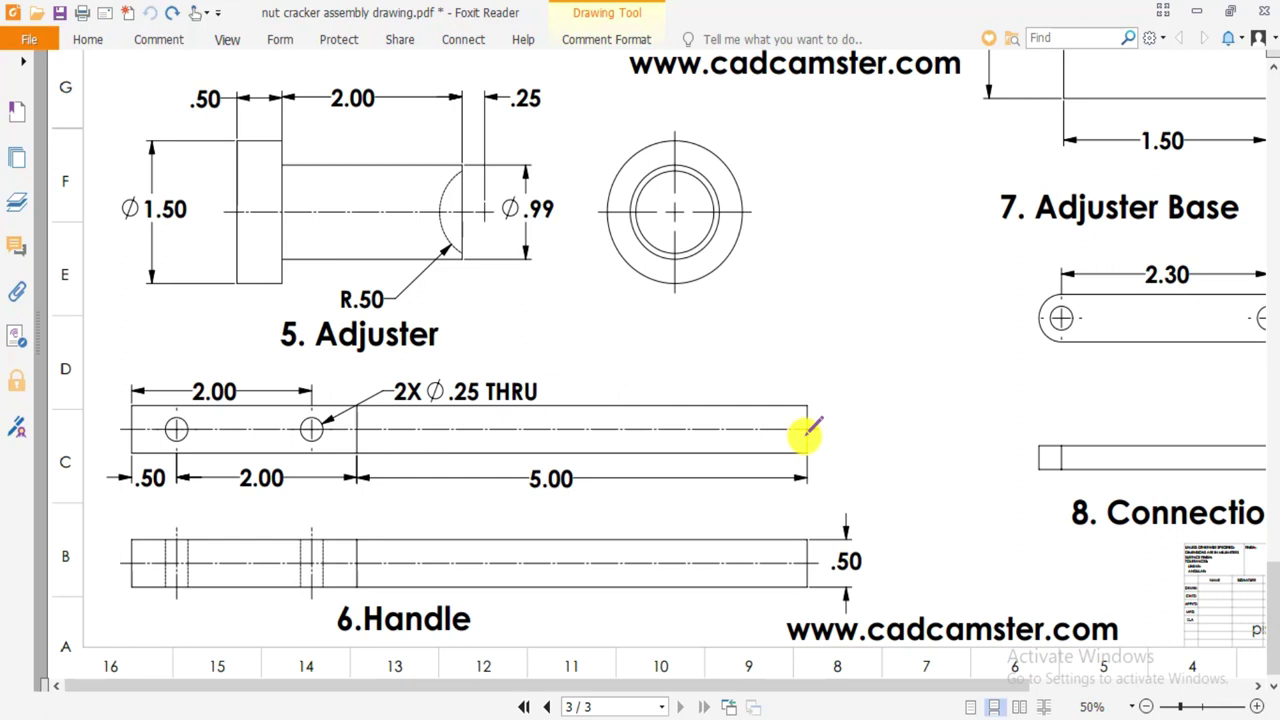
# Circle the handle's 5.00 section and the section with two holes, undo those markups, and mark the .50 dimension.
pyautogui.moveTo(787, 383)
pyautogui.mouseDown()
pyautogui.moveTo(483, 374)
pyautogui.moveTo(364, 396)
pyautogui.moveTo(353, 432)
pyautogui.moveTo(373, 476)
pyautogui.moveTo(424, 504)
pyautogui.moveTo(792, 513)
pyautogui.moveTo(843, 464)
pyautogui.moveTo(822, 395)
pyautogui.moveTo(775, 375)
pyautogui.mouseUp()
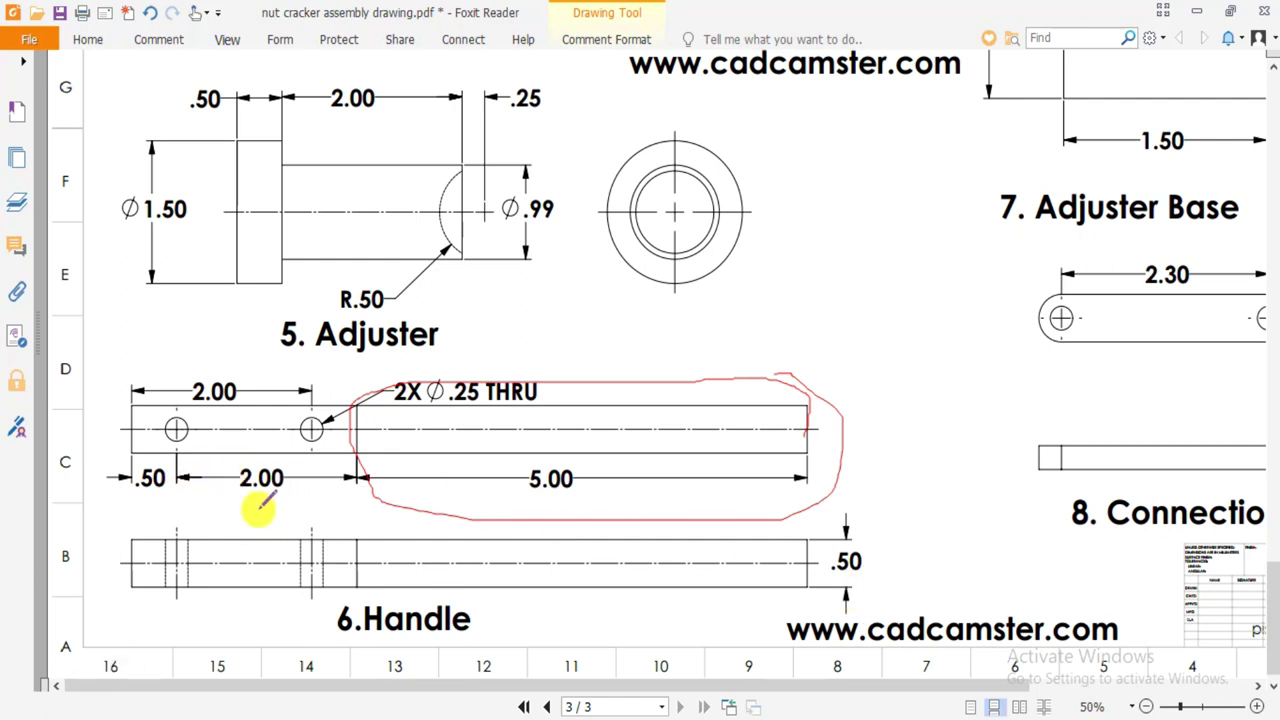
pyautogui.moveTo(253, 501); pyautogui.dragTo(350, 462)
pyautogui.moveTo(354, 408)
pyautogui.mouseDown()
pyautogui.moveTo(200, 365)
pyautogui.moveTo(130, 380)
pyautogui.mouseUp()
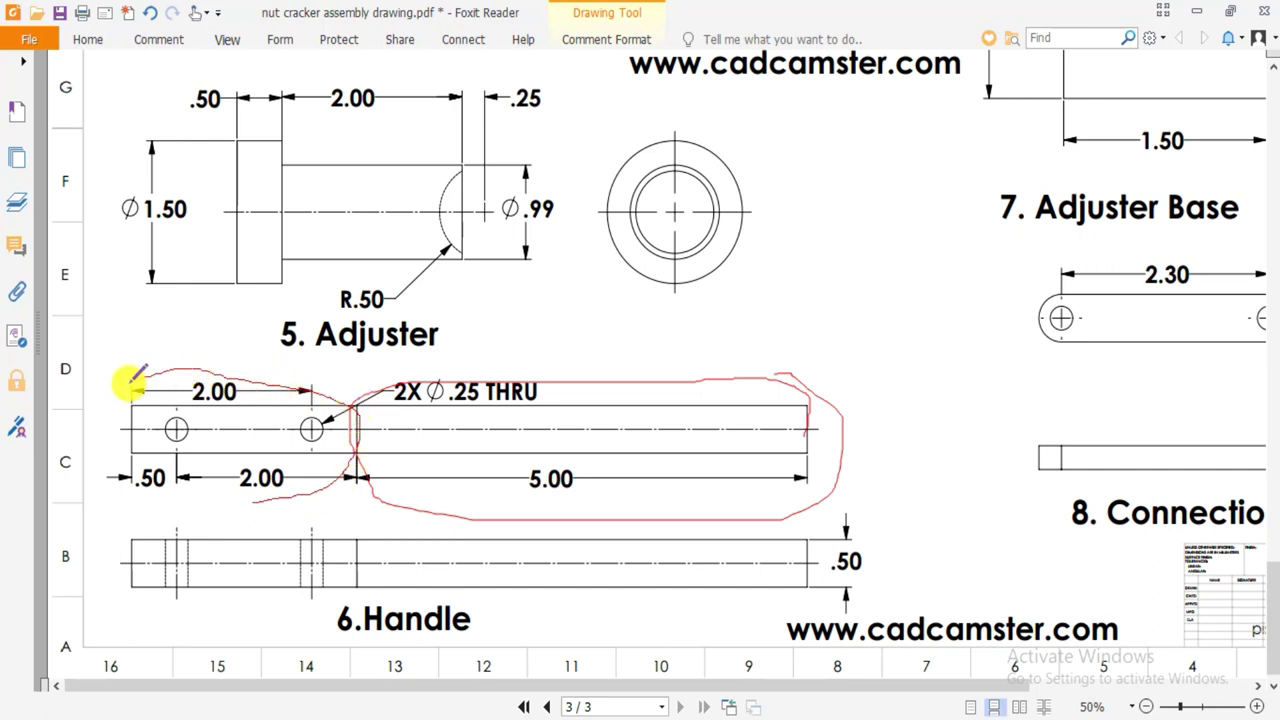
pyautogui.moveTo(92, 438)
pyautogui.mouseDown()
pyautogui.moveTo(122, 493)
pyautogui.moveTo(256, 503)
pyautogui.mouseUp()
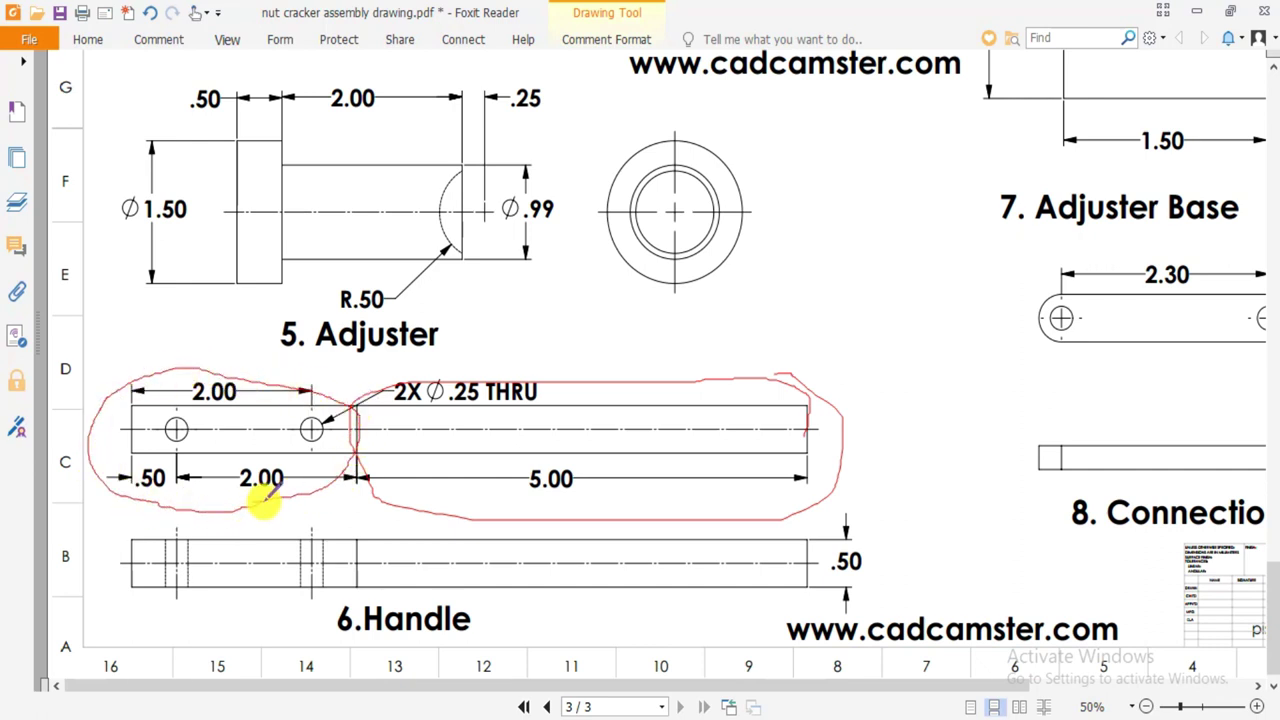
pyautogui.hotkey('ctrl', 'z')
pyautogui.hotkey('ctrl', 'z')
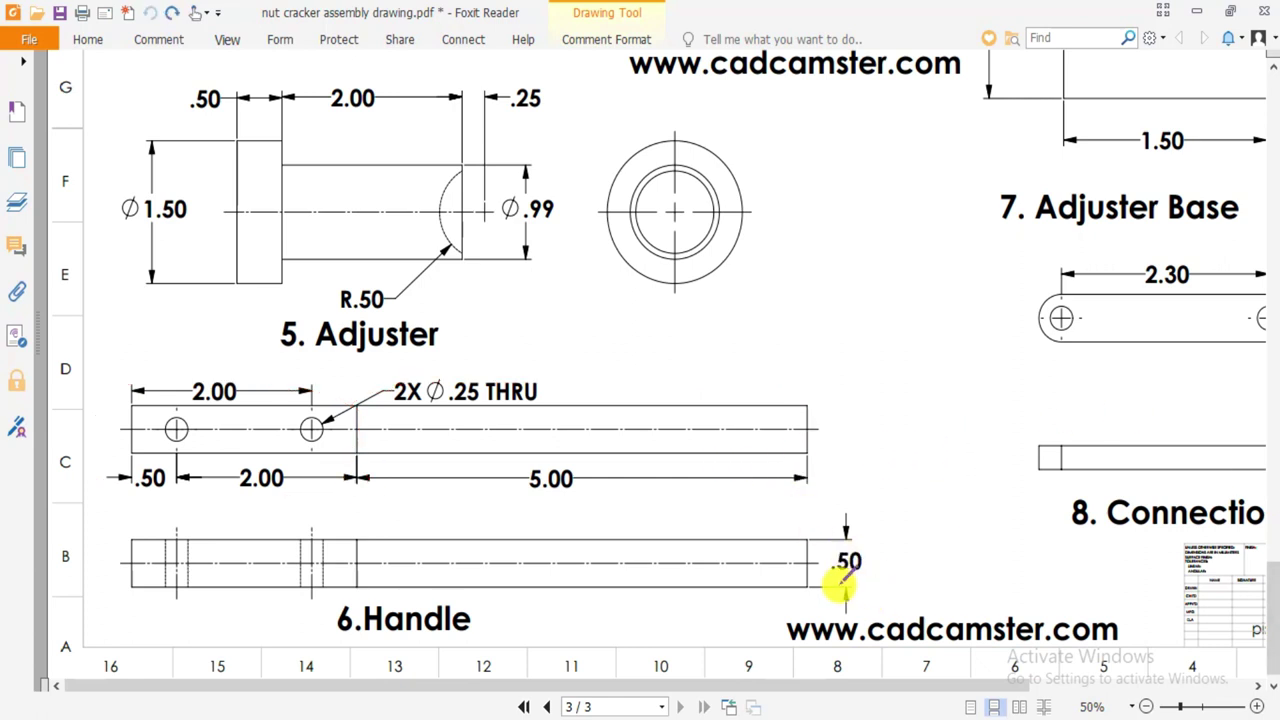
pyautogui.moveTo(828, 580)
pyautogui.mouseDown()
pyautogui.moveTo(877, 546)
pyautogui.moveTo(847, 529)
pyautogui.moveTo(830, 568)
pyautogui.mouseUp()
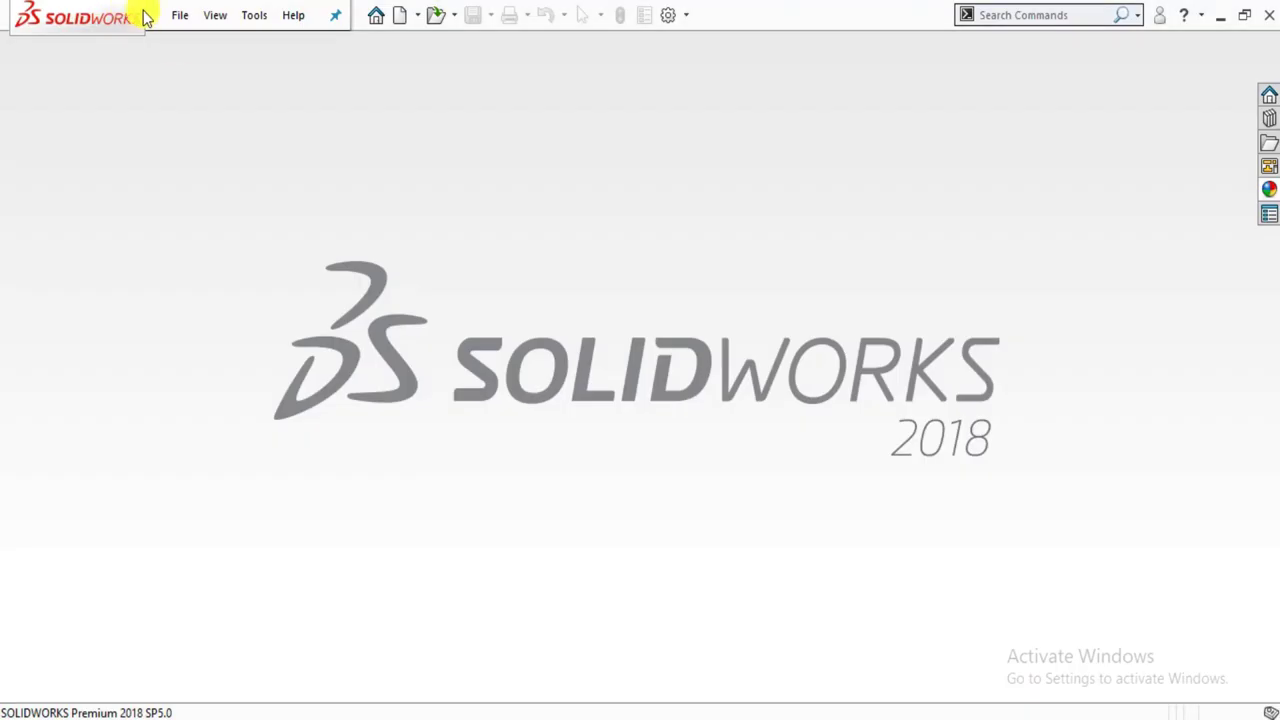
# Create a new part document in SOLIDWORKS.
pyautogui.click(180, 15)
pyautogui.click(200, 46)
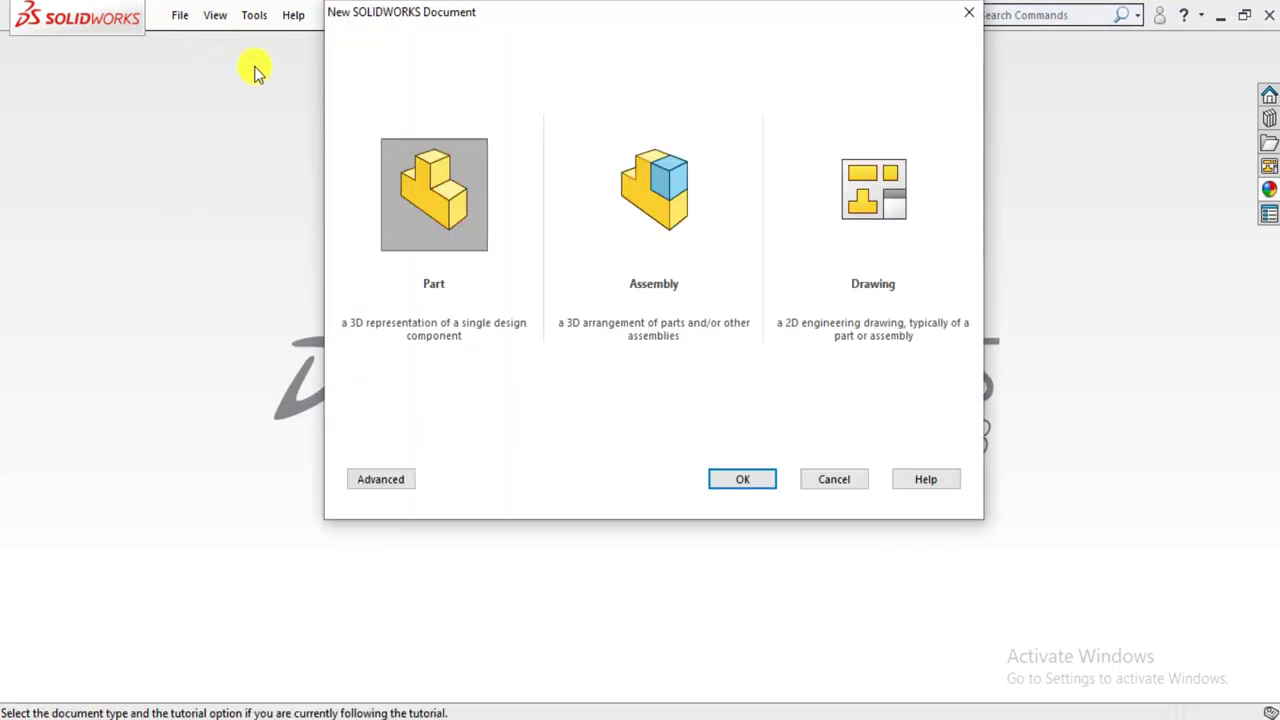
pyautogui.click(750, 477)
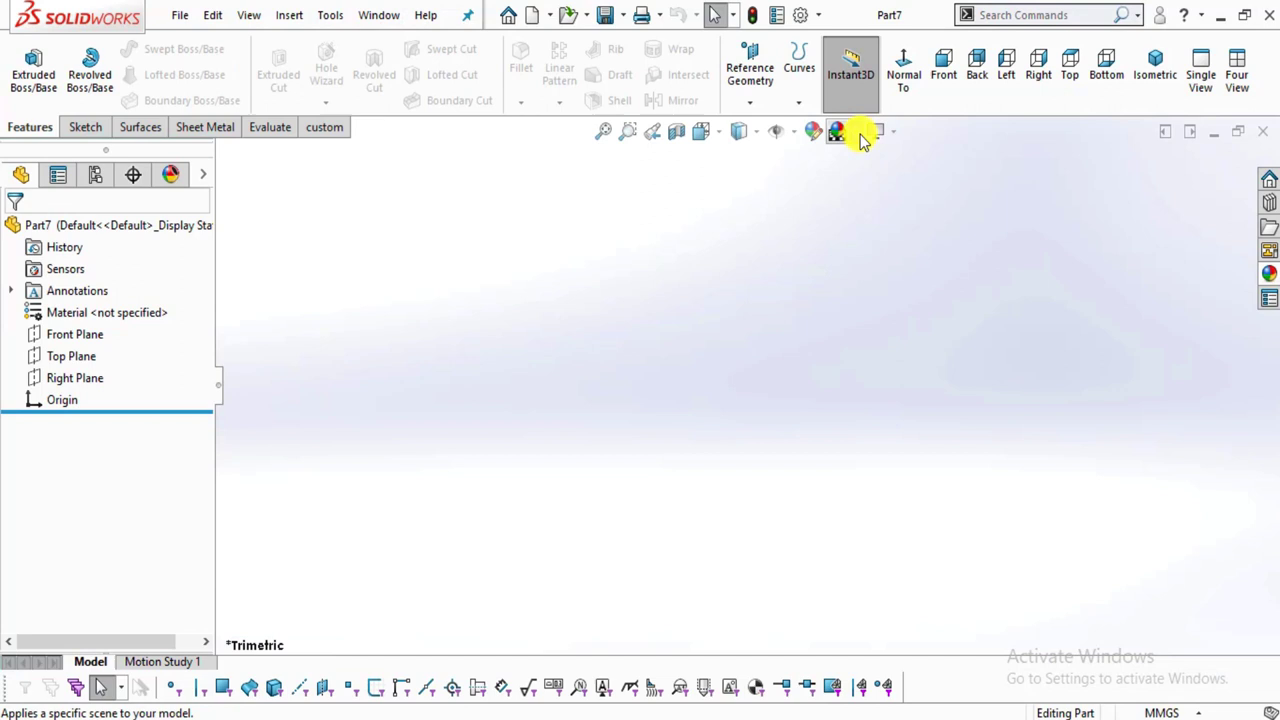
# Apply a plain white background scene and set the part's units to IPS (inch, pound, second).
pyautogui.click(856, 132)
pyautogui.click(895, 55)
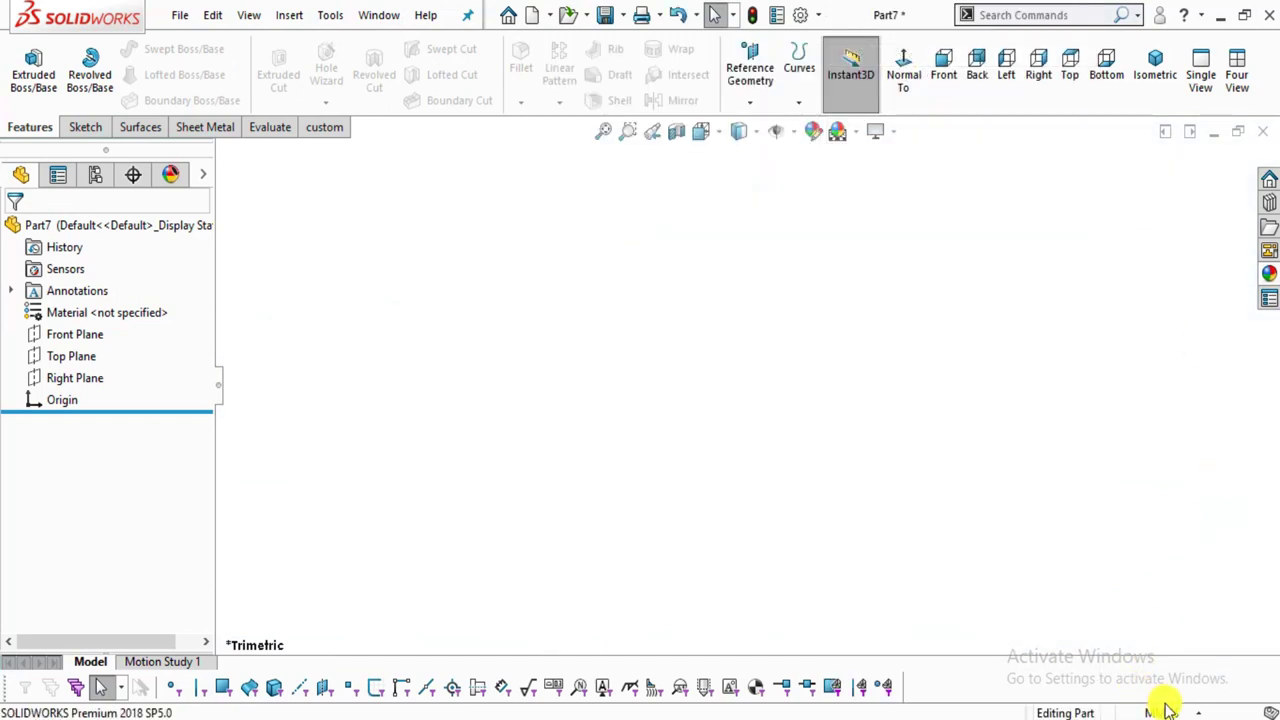
pyautogui.click(1168, 712)
pyautogui.click(1147, 657)
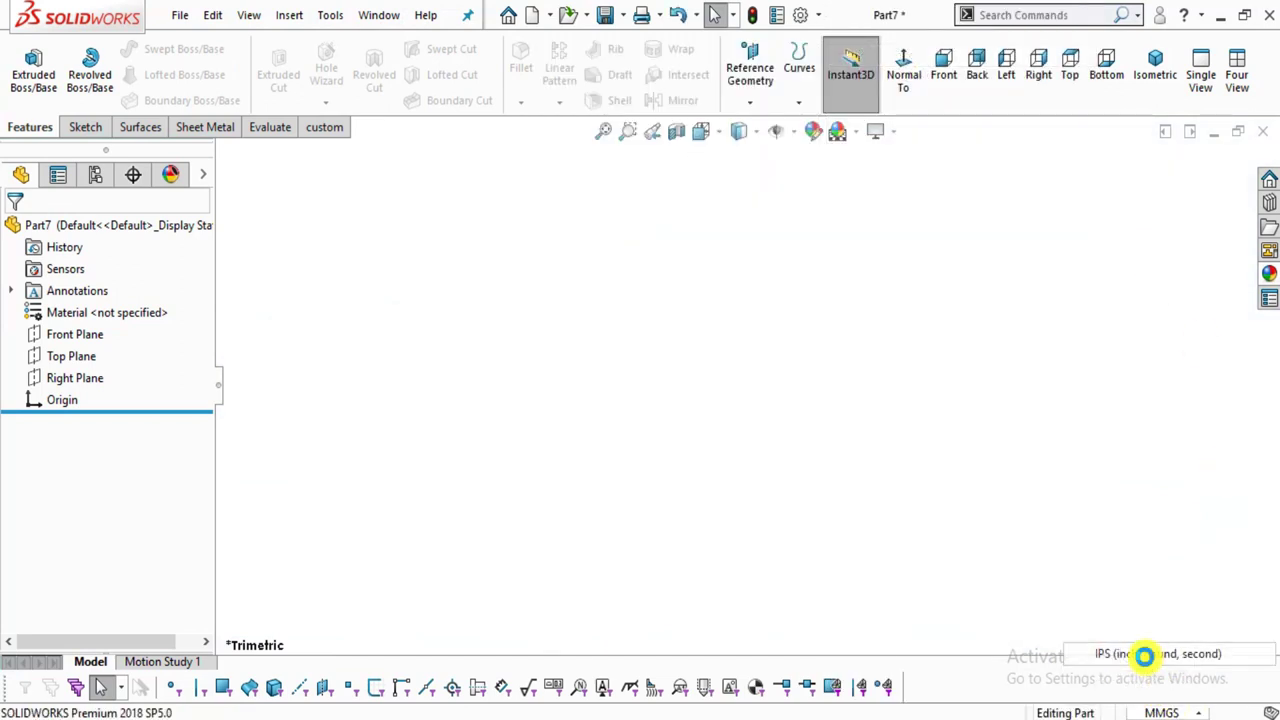
# Sketch a circle about 4.68 in in diameter on the Front Plane, centred on the origin.
pyautogui.click(84, 127)
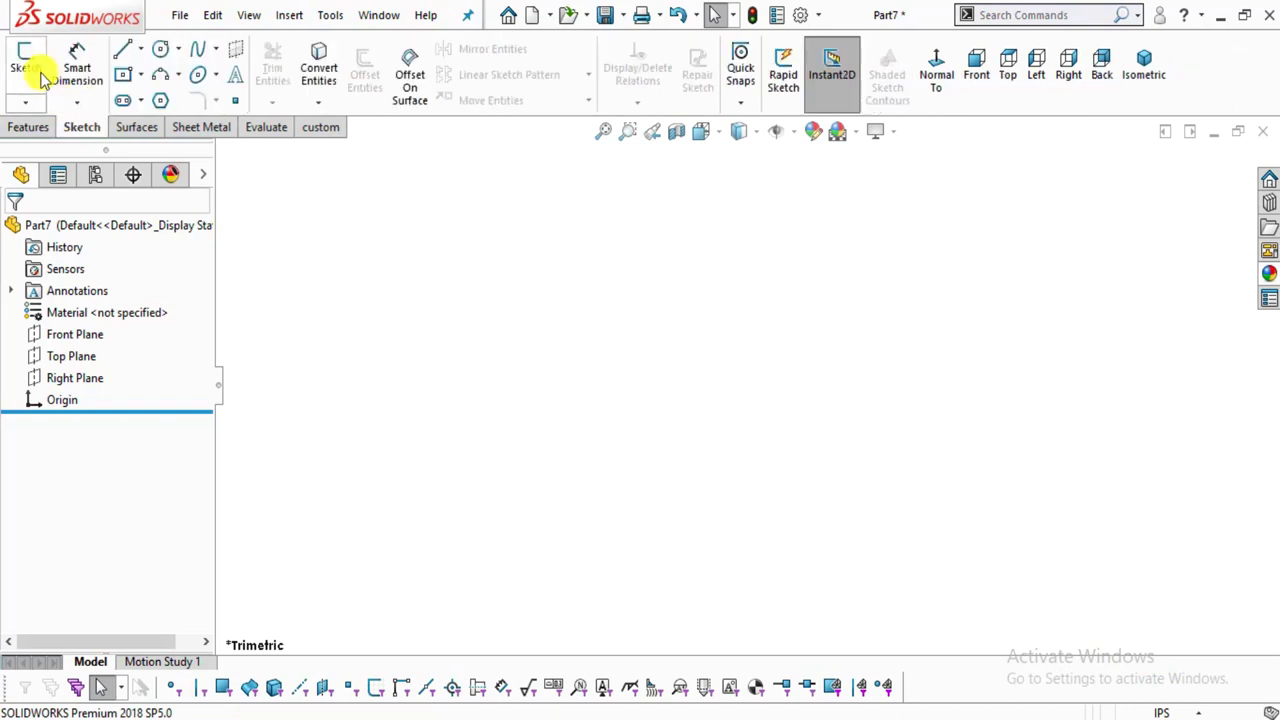
pyautogui.click(30, 68)
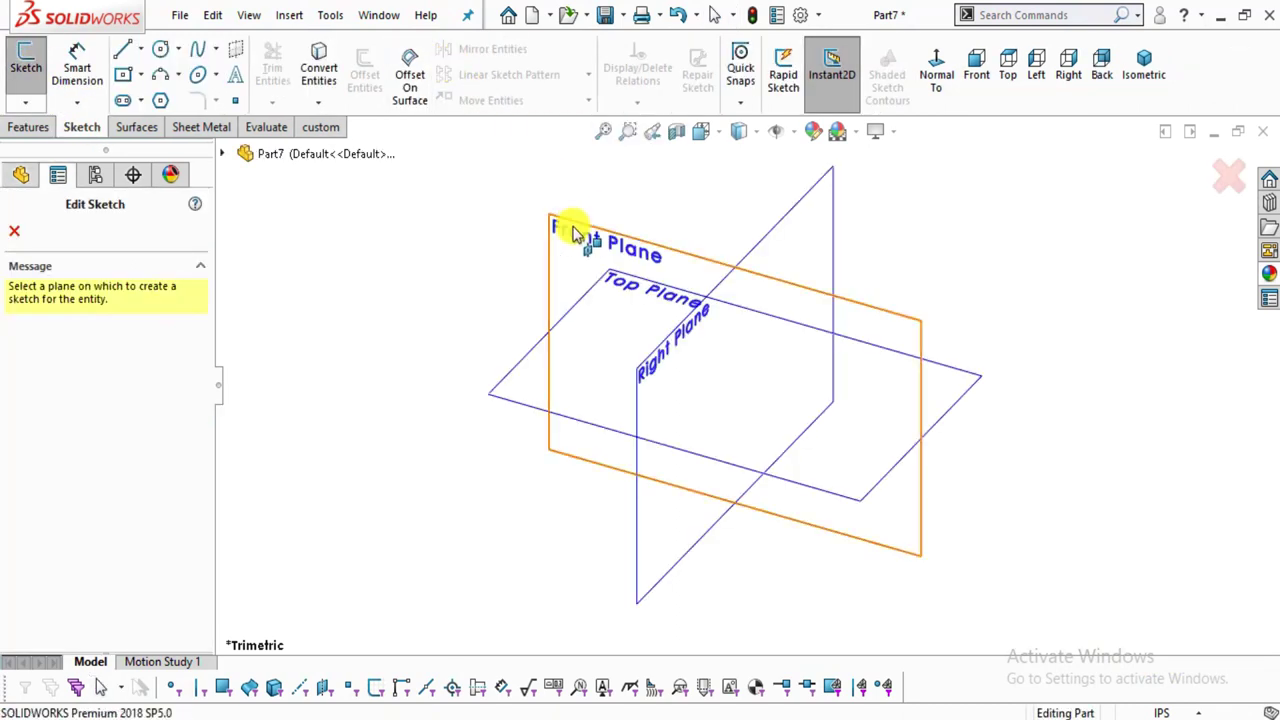
pyautogui.click(572, 226)
pyautogui.click(161, 48)
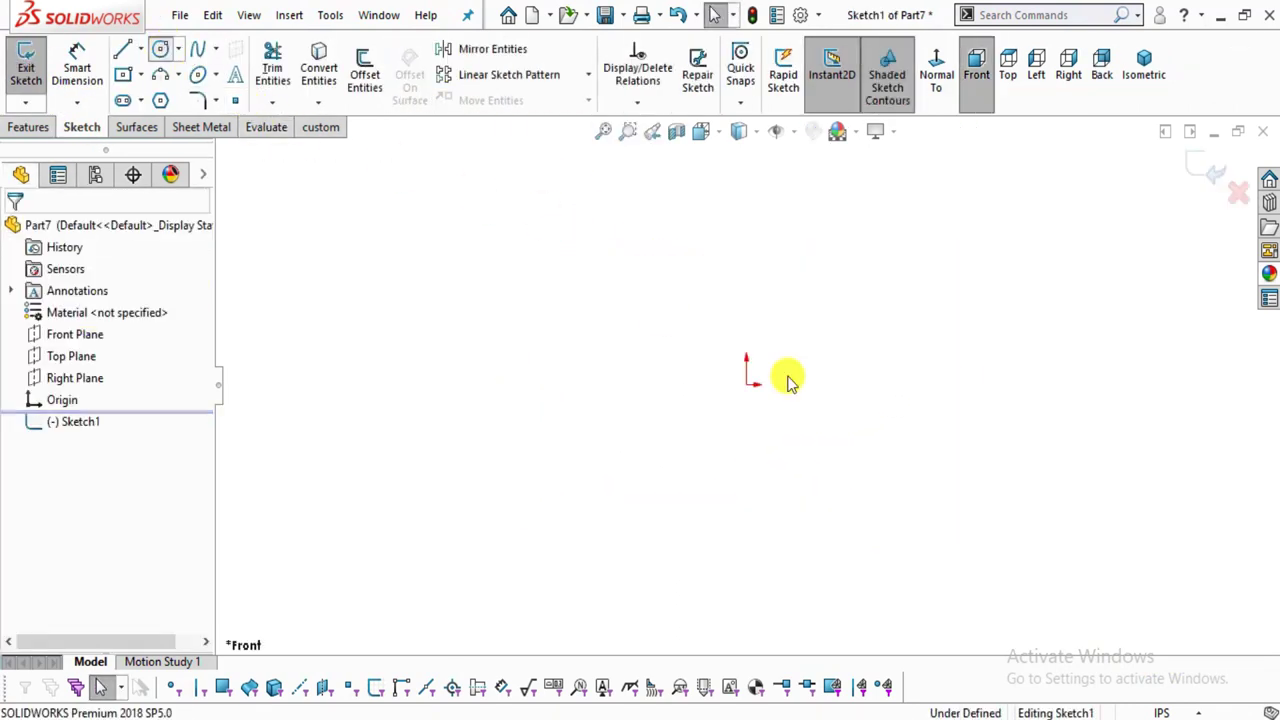
pyautogui.click(747, 385)
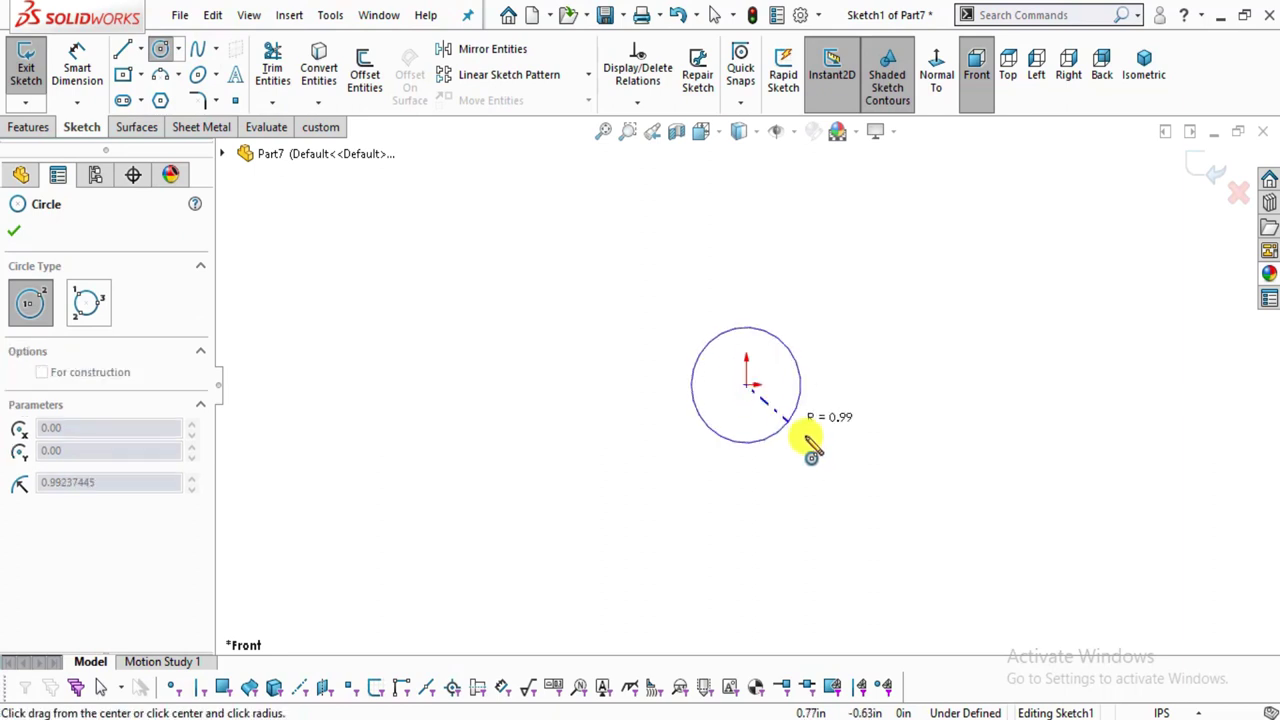
pyautogui.click(858, 463)
pyautogui.click(12, 232)
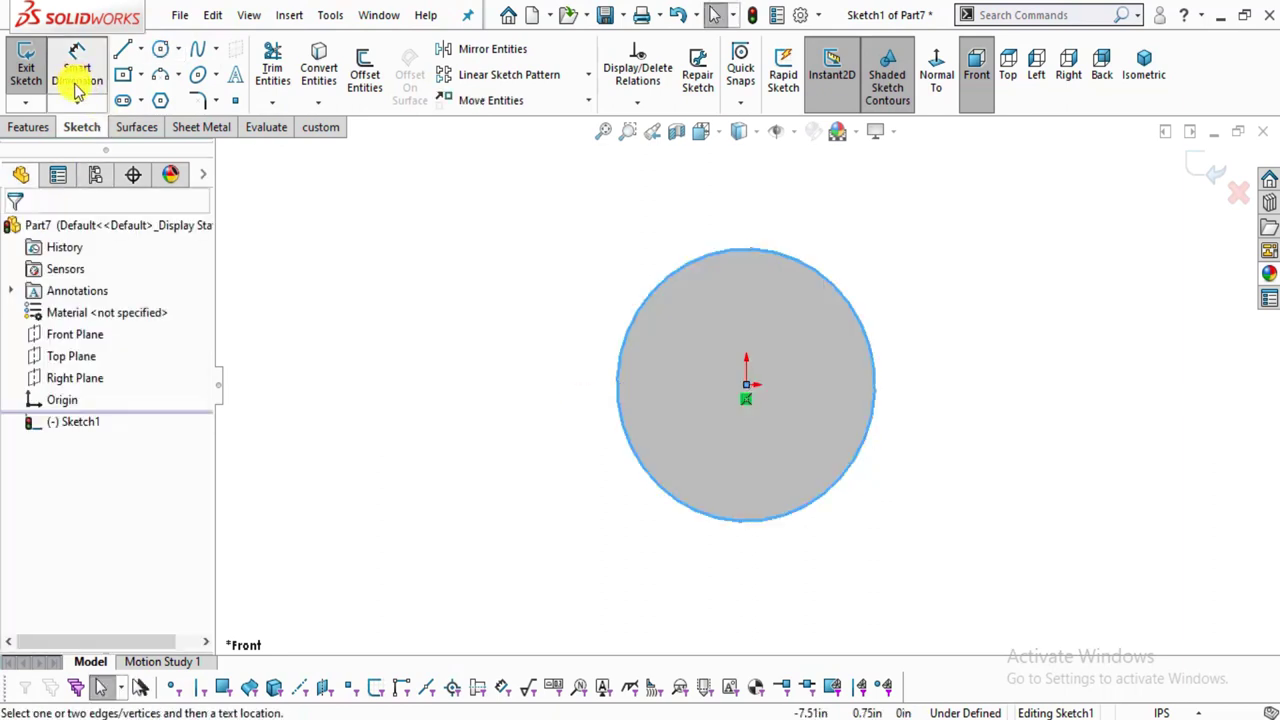
# Dimension the circle's diameter and set it to 0.50 in.
pyautogui.click(77, 65)
pyautogui.click(612, 466)
pyautogui.click(486, 494)
pyautogui.write('0.50')
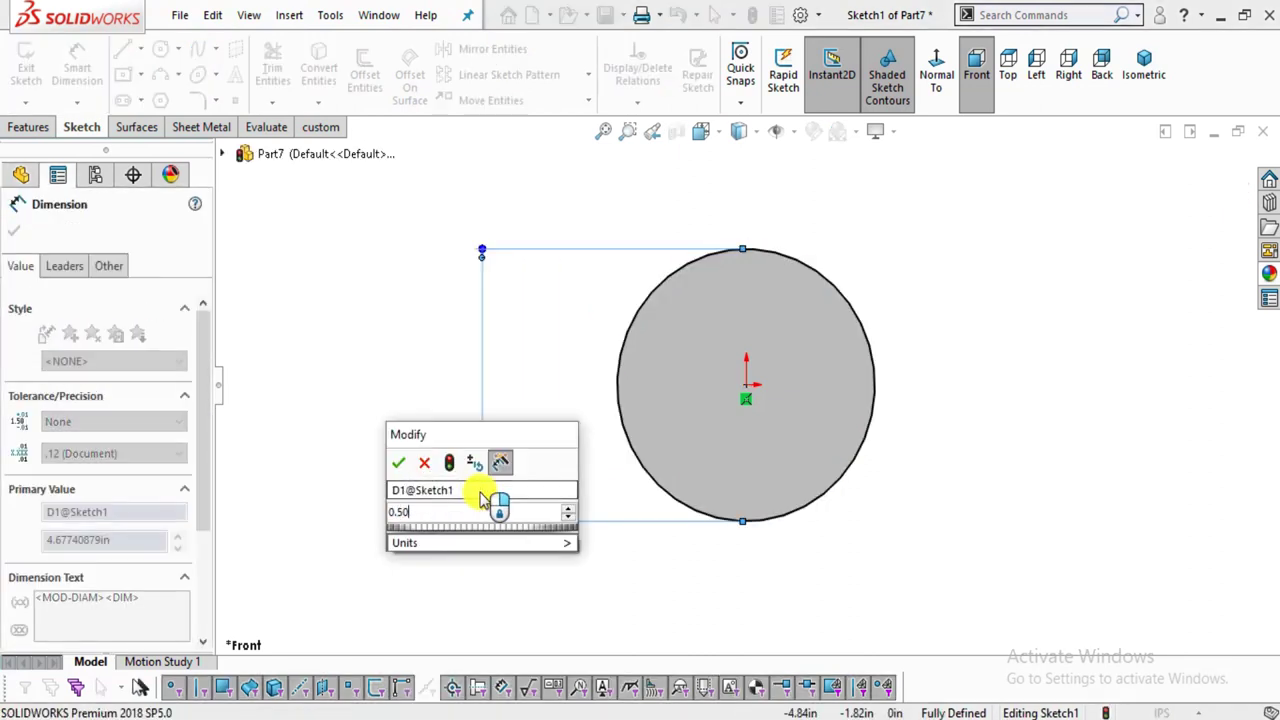
pyautogui.press('Return')
# Extrude the circle as a boss 5 in long with the Mid Plane end condition.
pyautogui.click(26, 126)
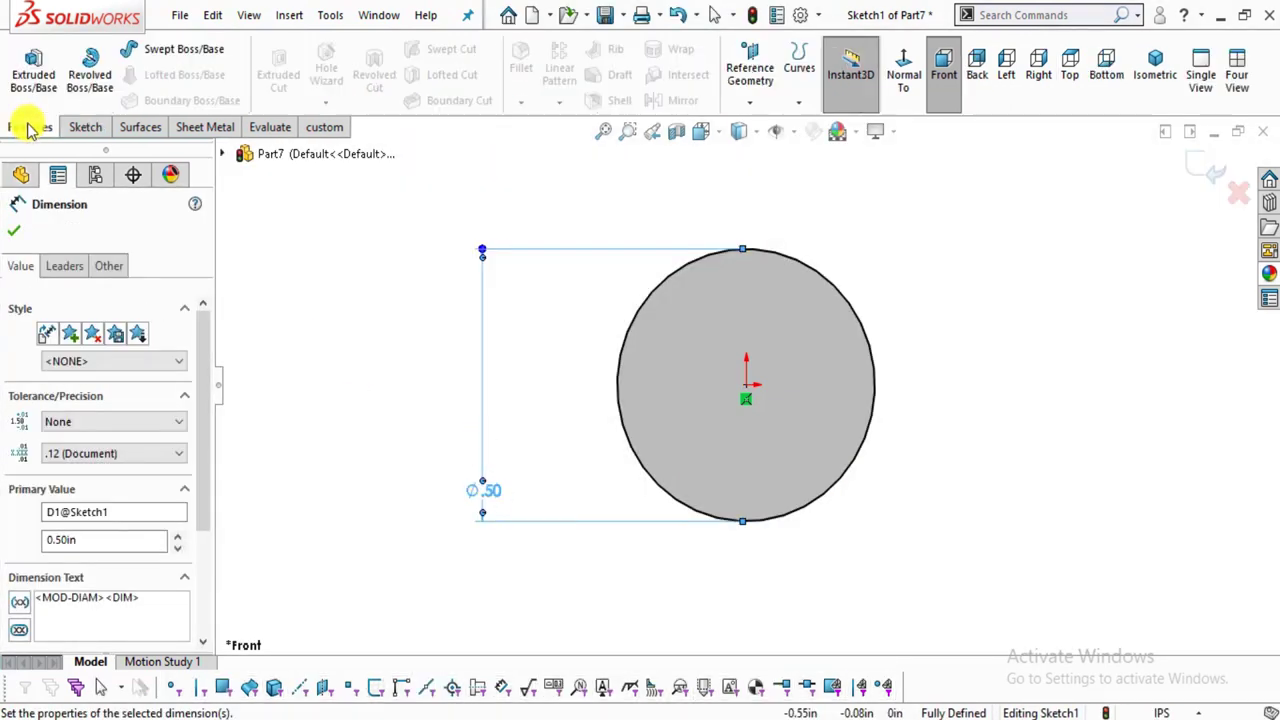
pyautogui.click(44, 80)
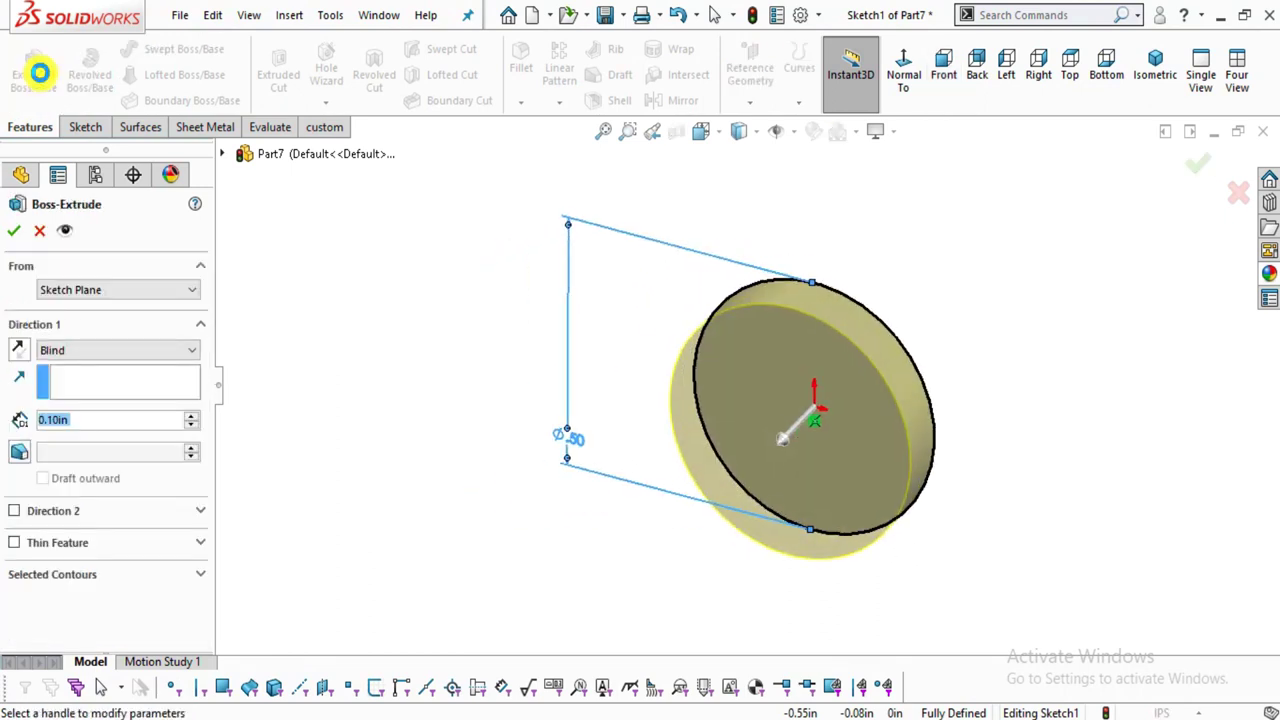
pyautogui.click(90, 352)
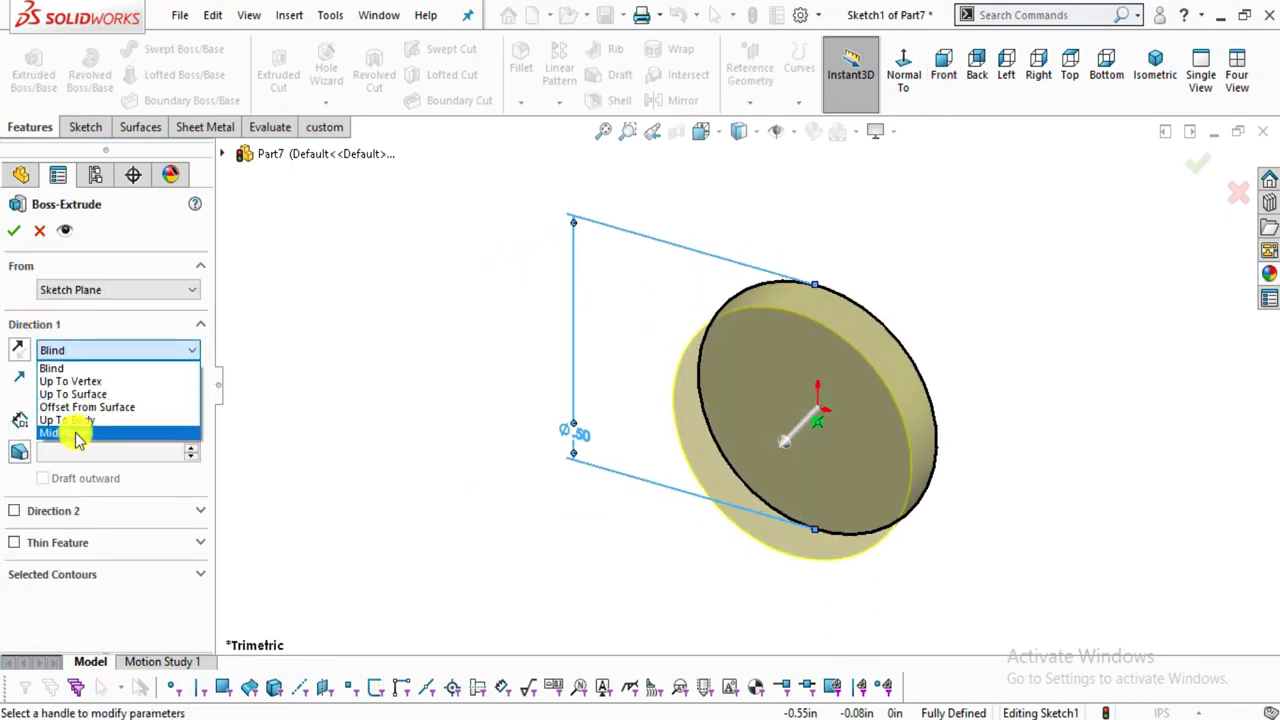
pyautogui.click(78, 420)
pyautogui.write('5')
pyautogui.press('Return')
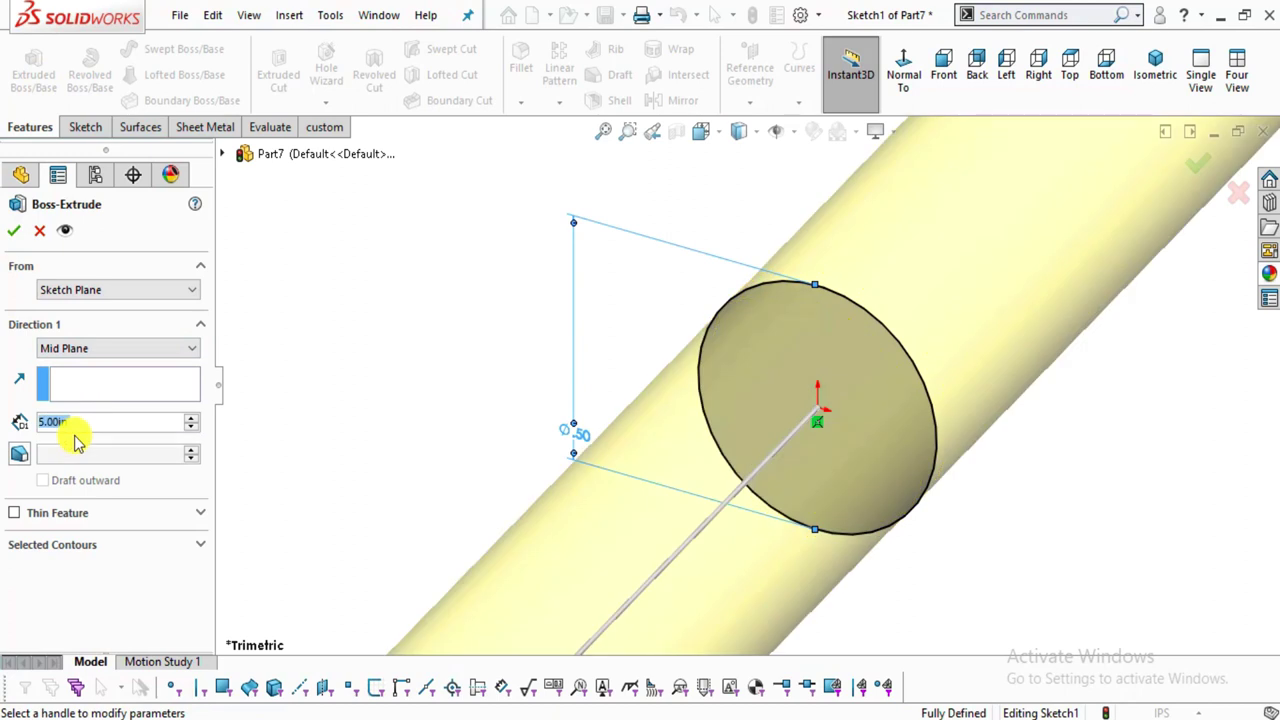
pyautogui.scroll(5, 657, 425)
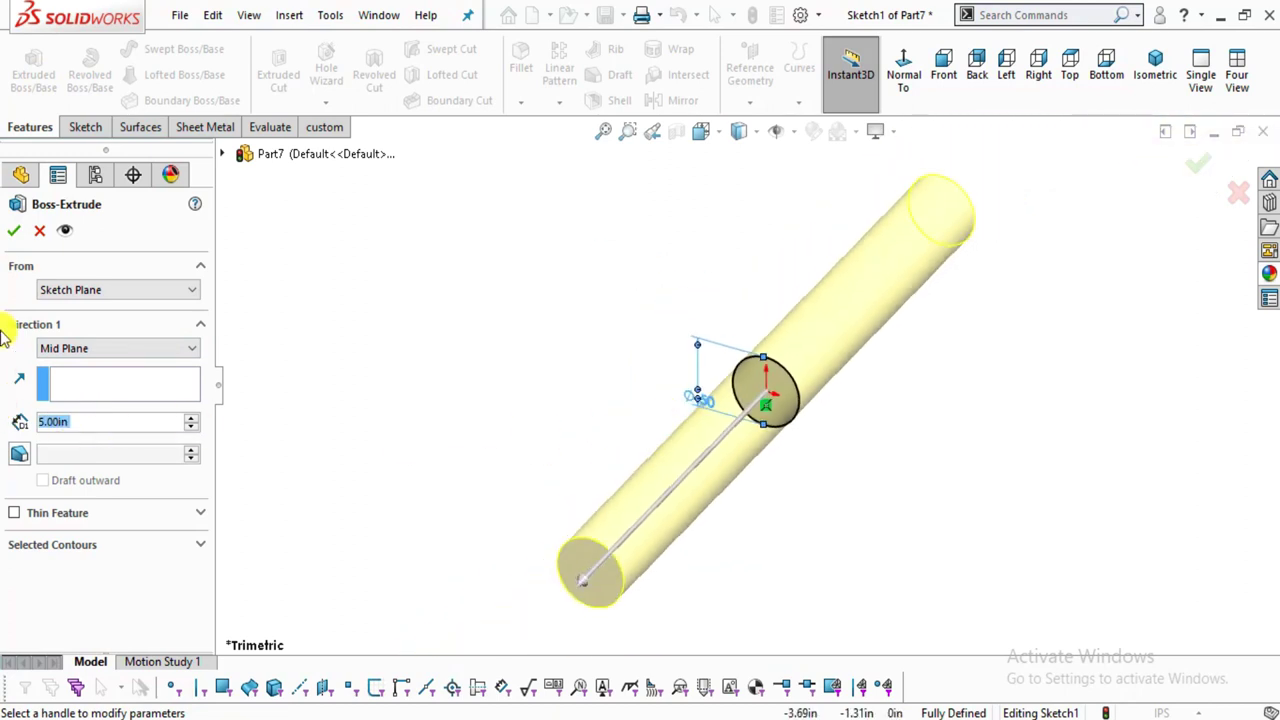
pyautogui.click(20, 232)
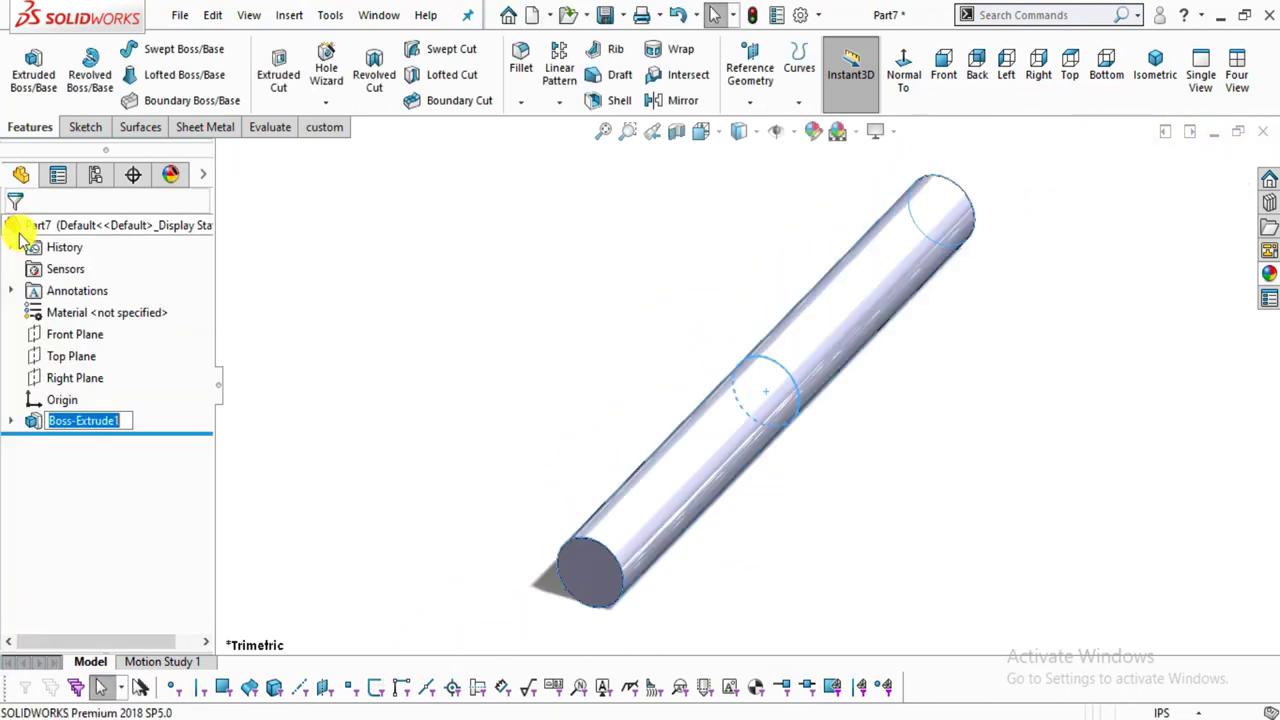
# Switch to the PDF drawing and check the handle's .50 thickness and 5.00 length dimensions by circling them.
pyautogui.click(666, 697)
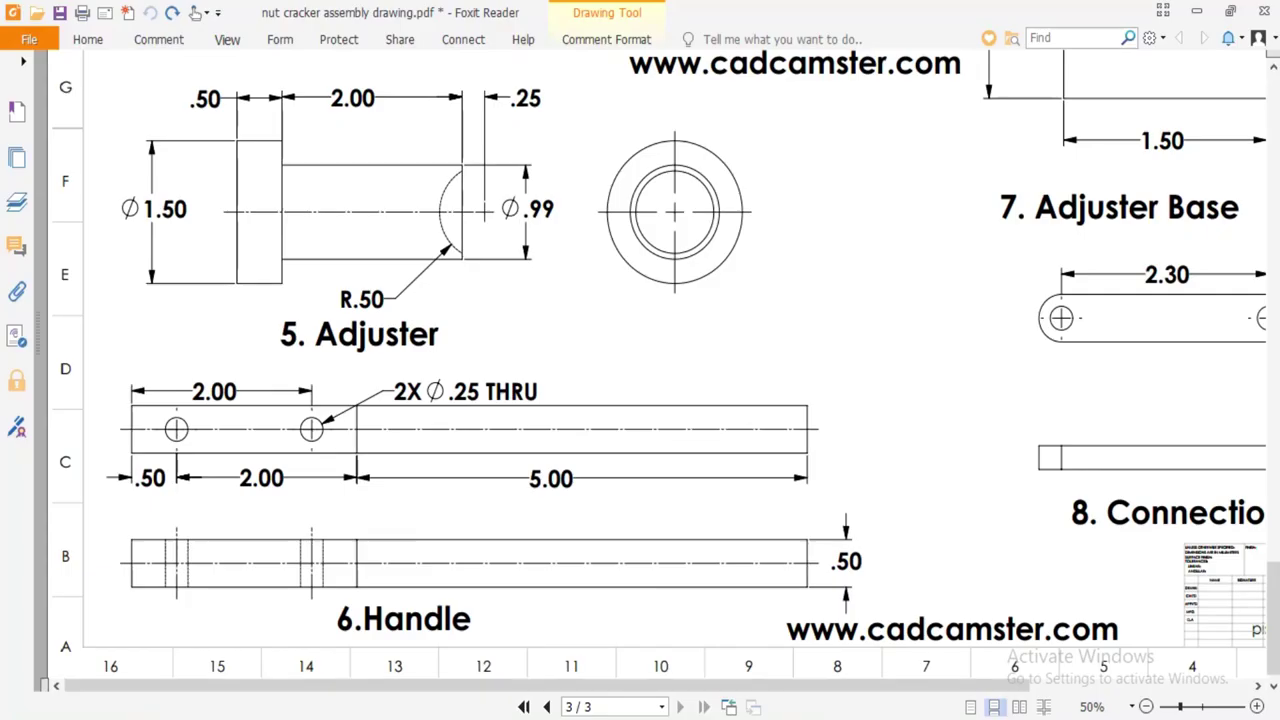
pyautogui.moveTo(872, 597)
pyautogui.mouseDown()
pyautogui.moveTo(861, 530)
pyautogui.moveTo(794, 523)
pyautogui.mouseUp()
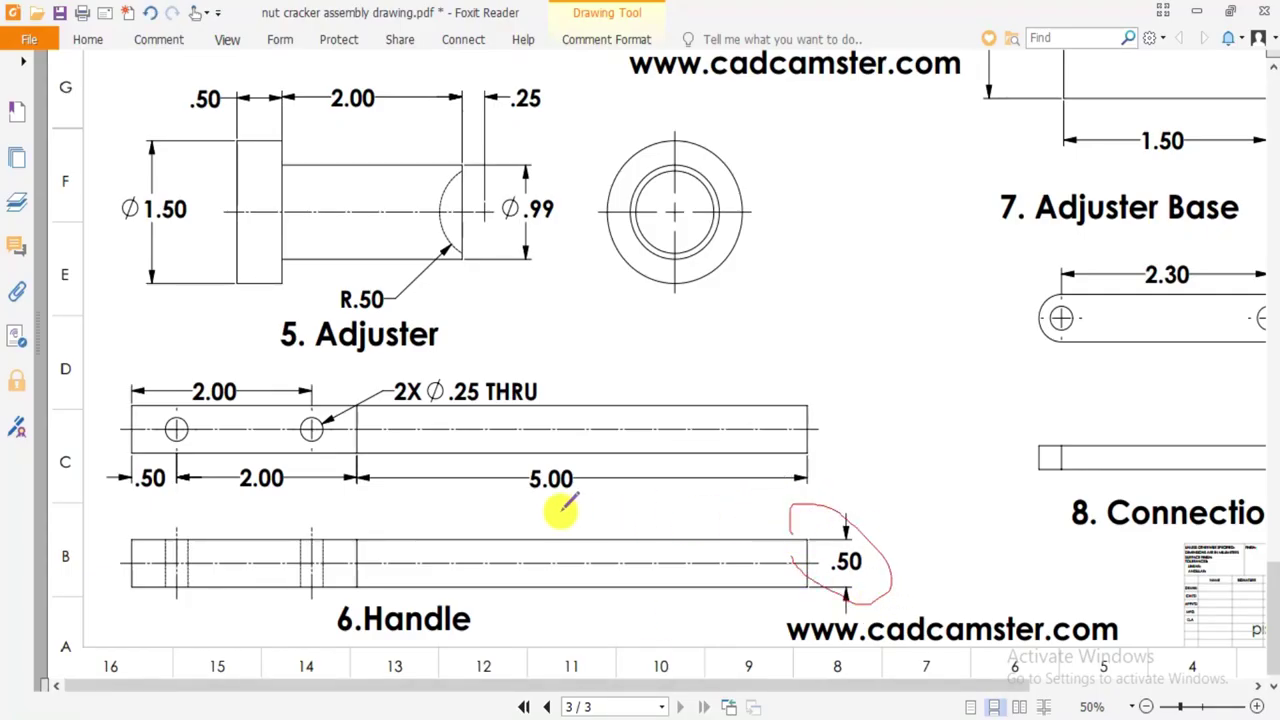
pyautogui.moveTo(590, 478)
pyautogui.mouseDown()
pyautogui.moveTo(471, 447)
pyautogui.moveTo(472, 516)
pyautogui.mouseUp()
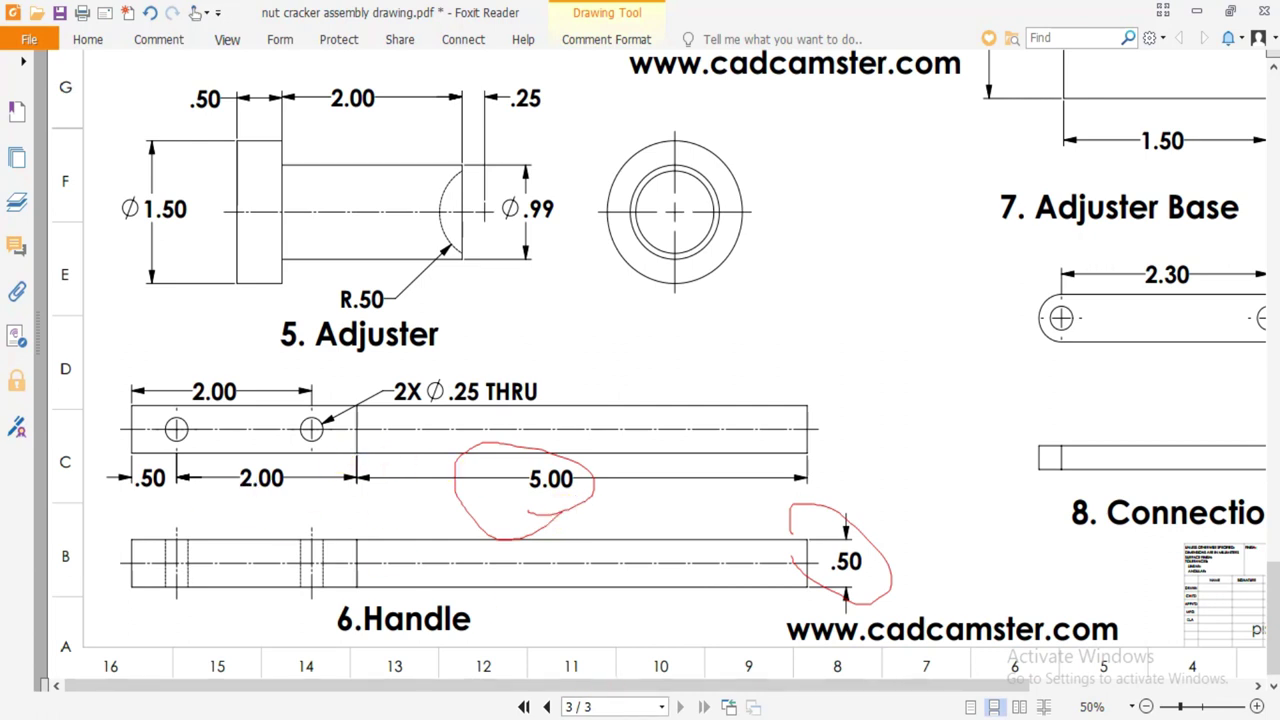
# Sketch a center rectangle about 0.61 by 0.54 in on the cylinder's end face, centred on the origin.
pyautogui.click(603, 562)
pyautogui.click(740, 506)
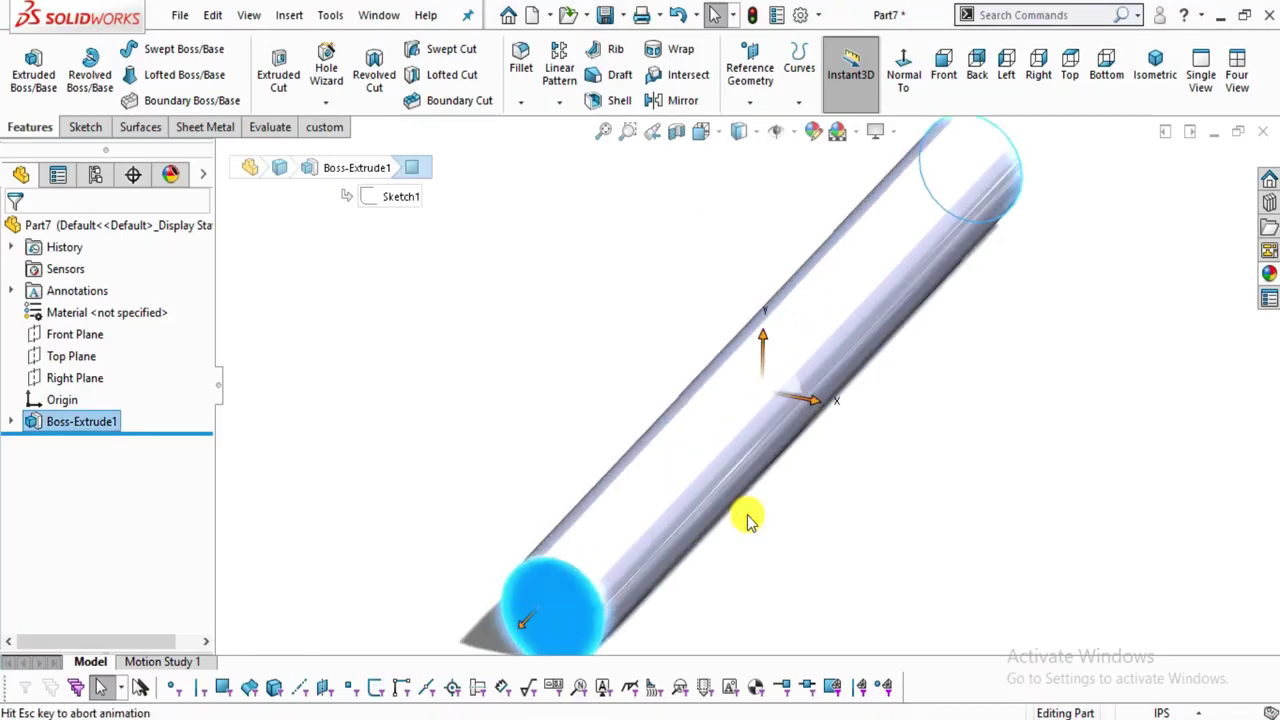
pyautogui.click(85, 127)
pyautogui.click(22, 62)
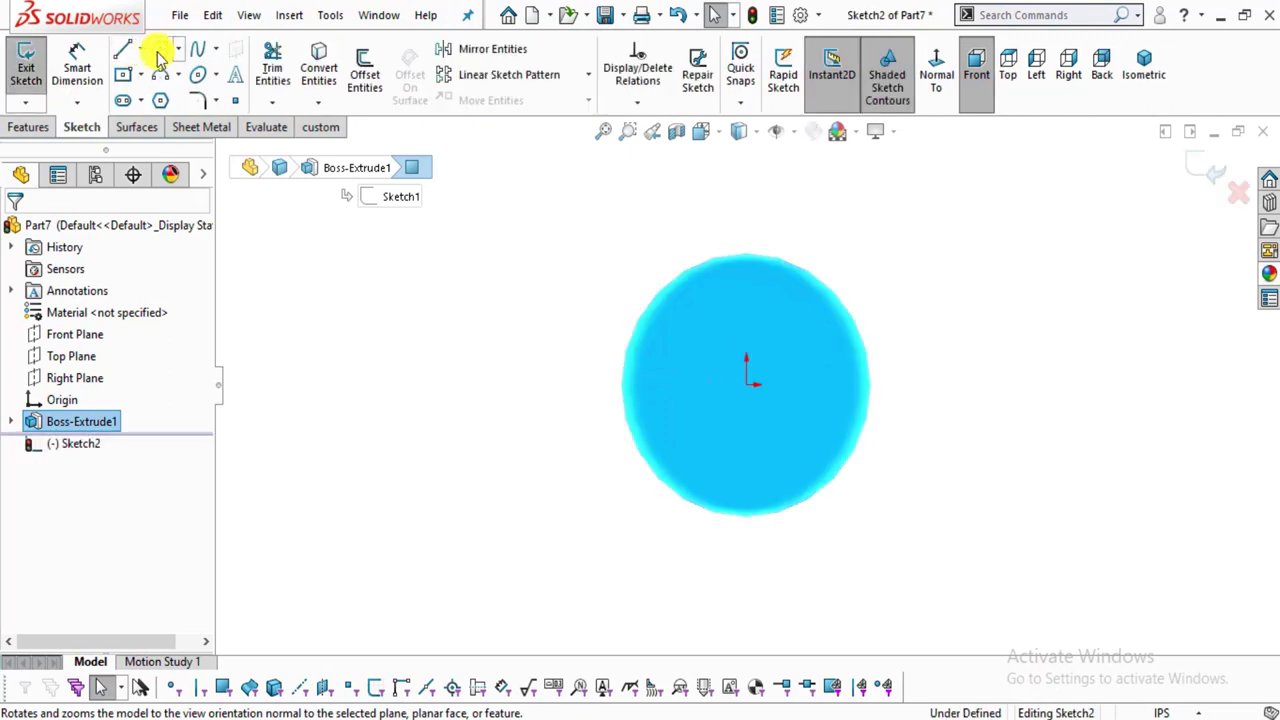
pyautogui.click(124, 76)
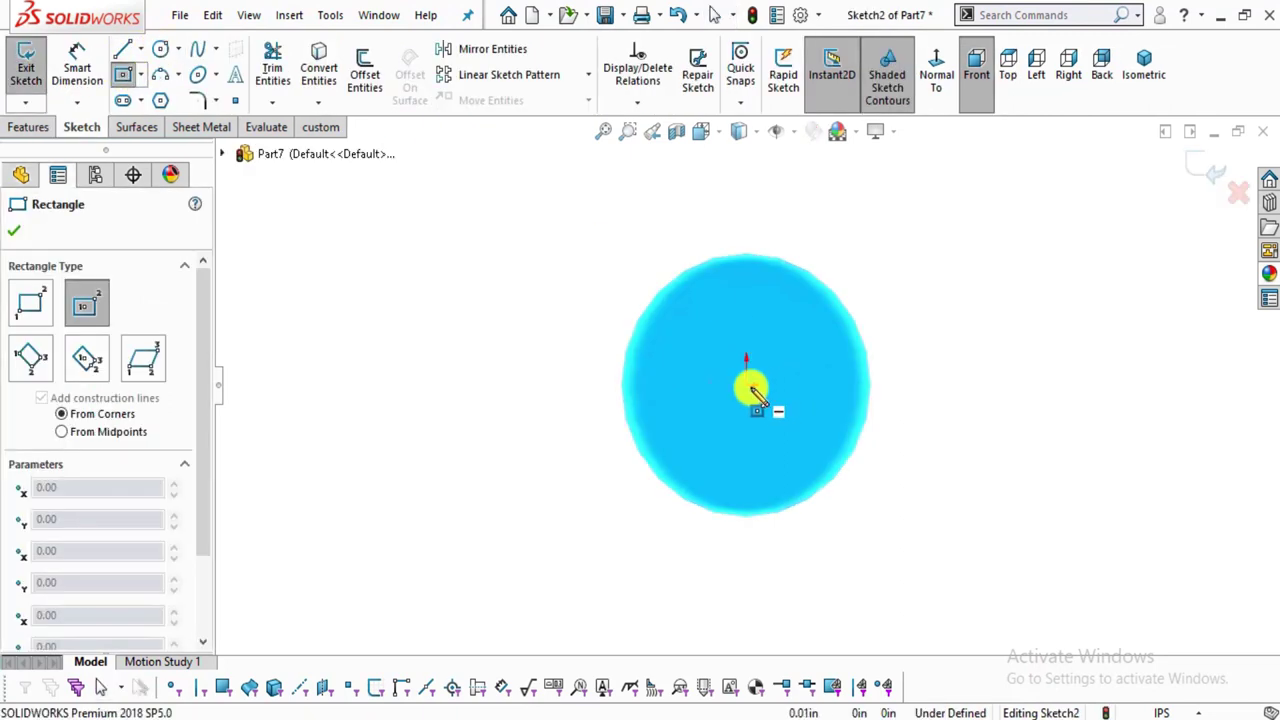
pyautogui.click(746, 384)
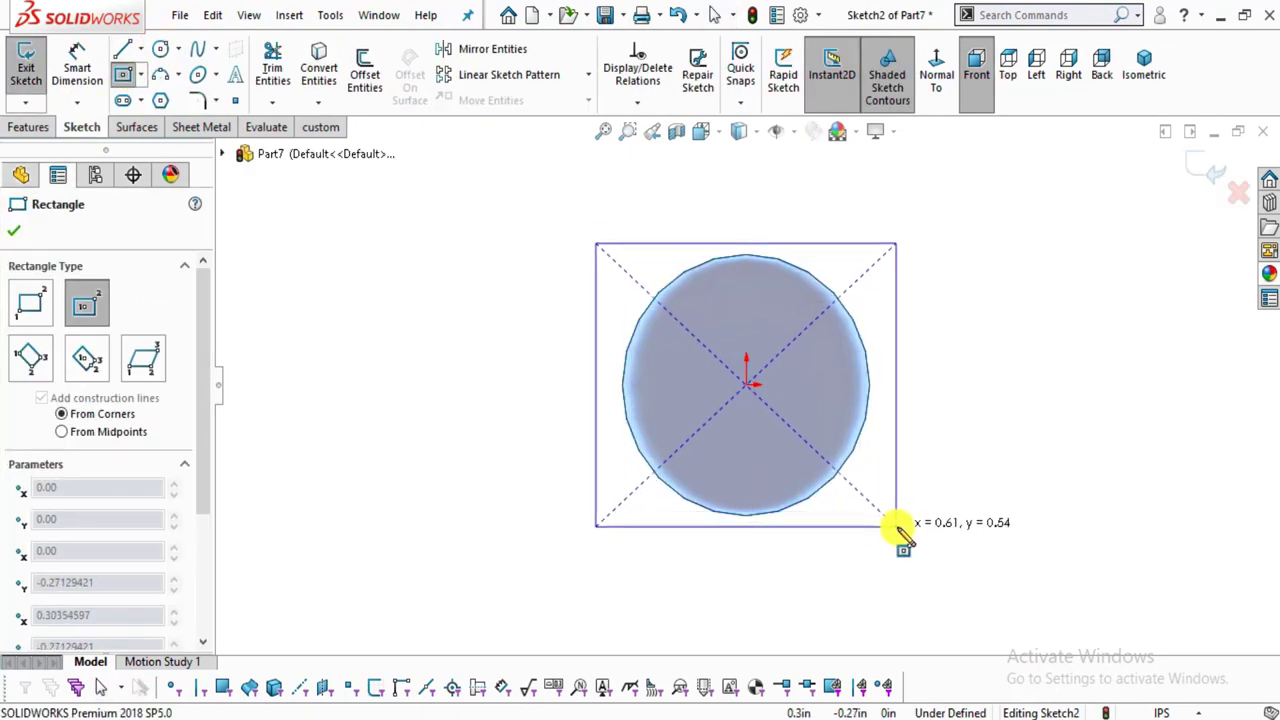
pyautogui.click(897, 527)
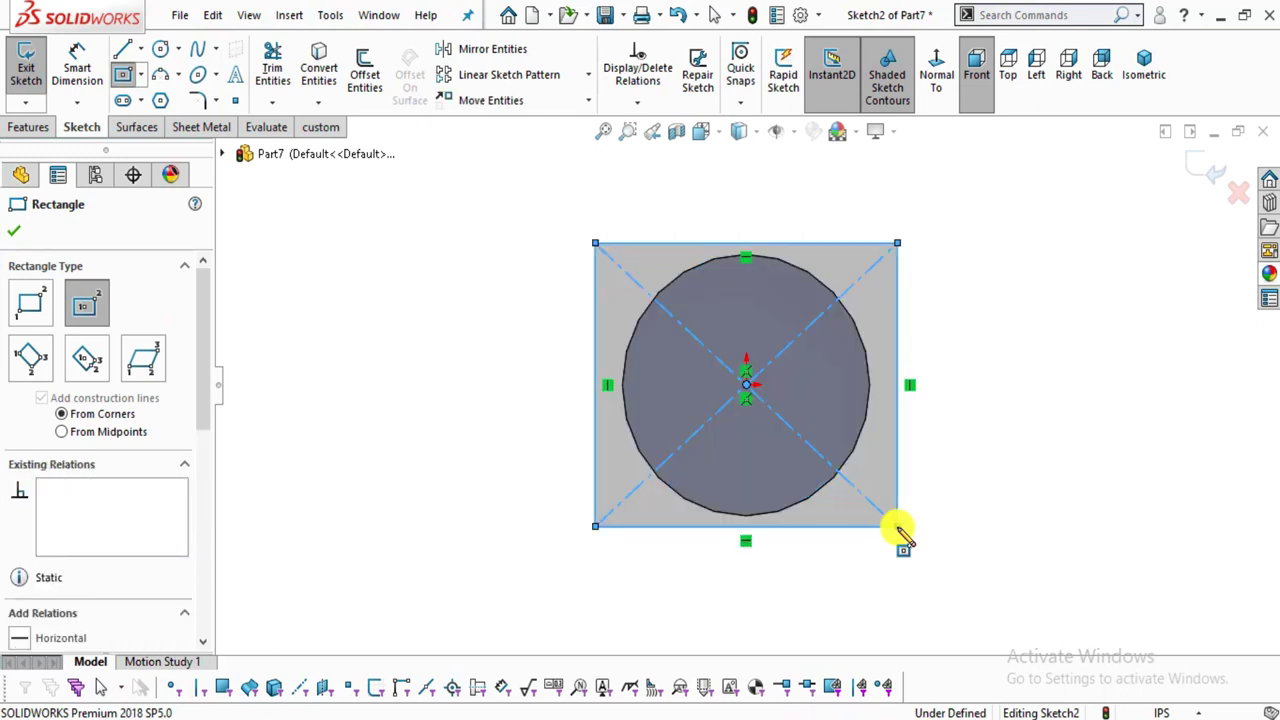
pyautogui.press('Escape')
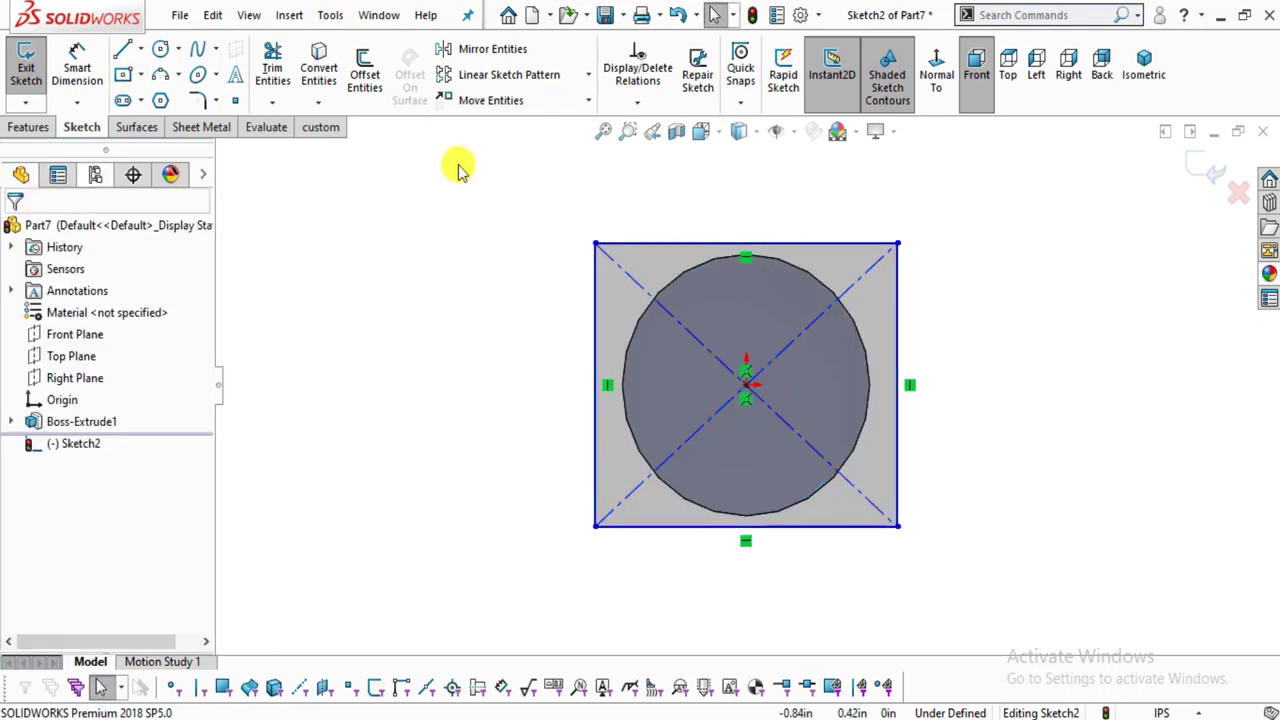
# Add an Equal relation between two adjacent sides of the rectangle to make it square.
pyautogui.click(595, 336)
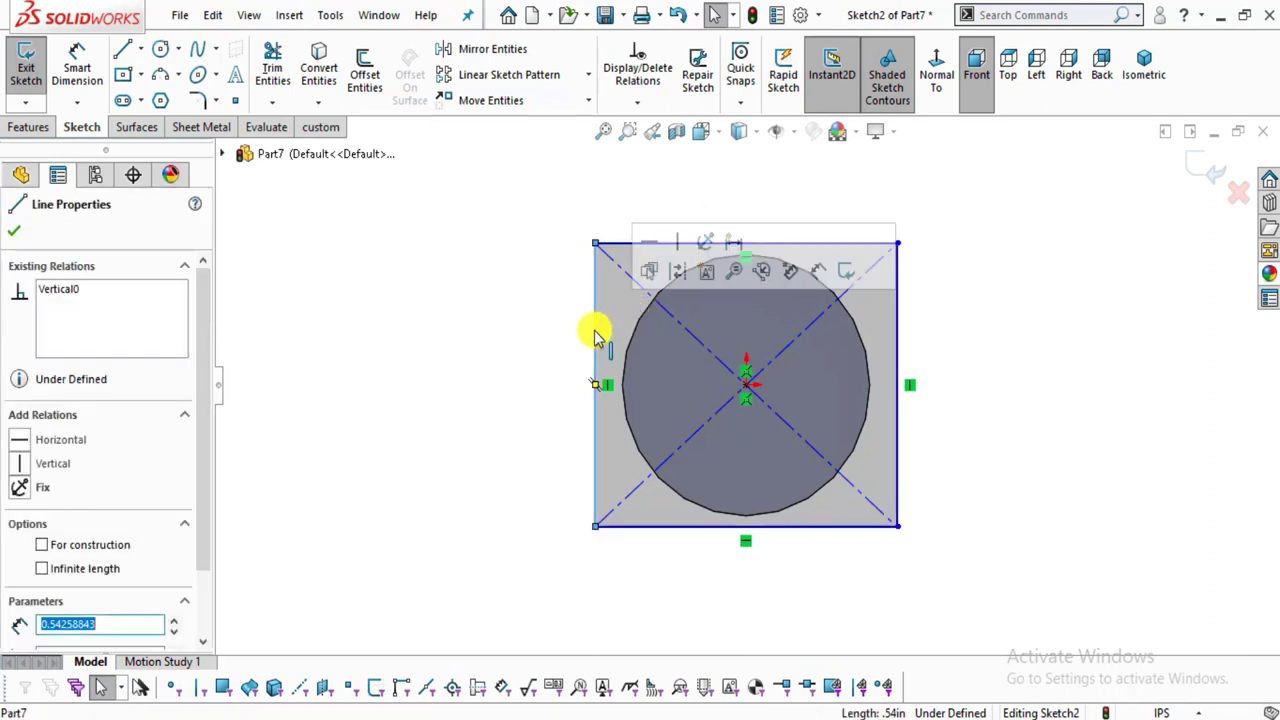
pyautogui.keyDown('ctrl'); pyautogui.click(662, 244); pyautogui.keyUp('ctrl')
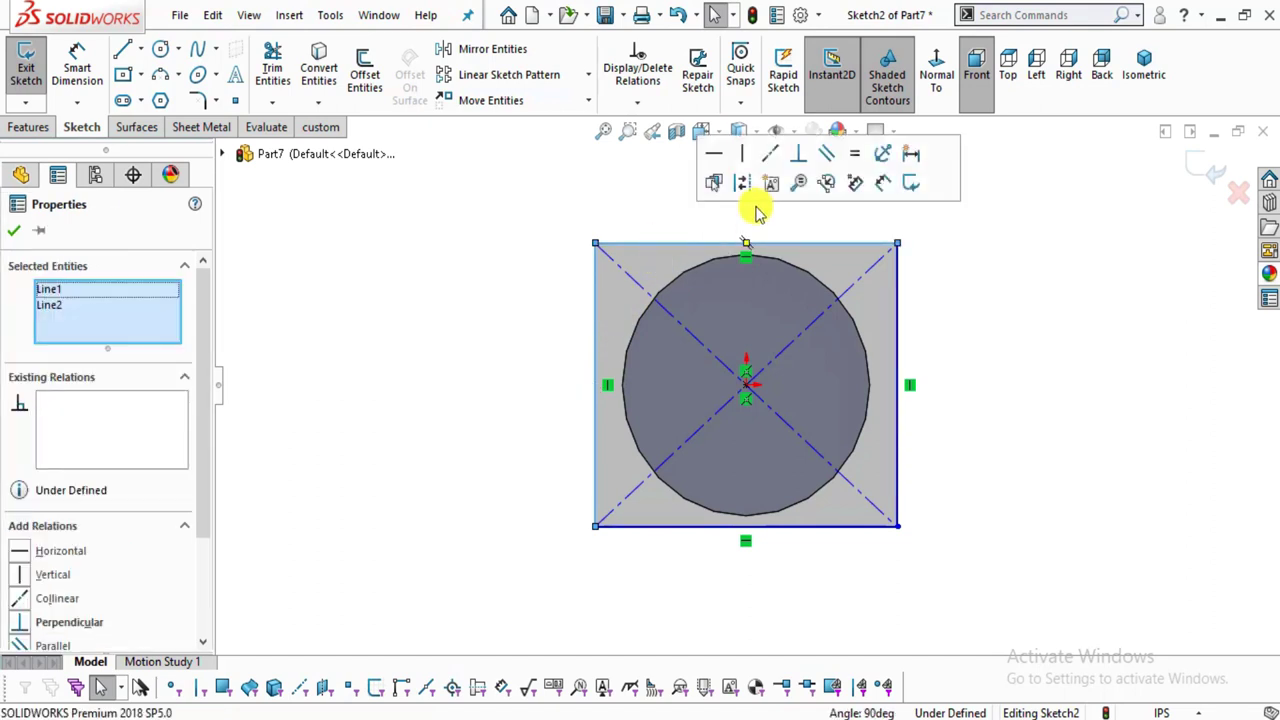
pyautogui.click(848, 158)
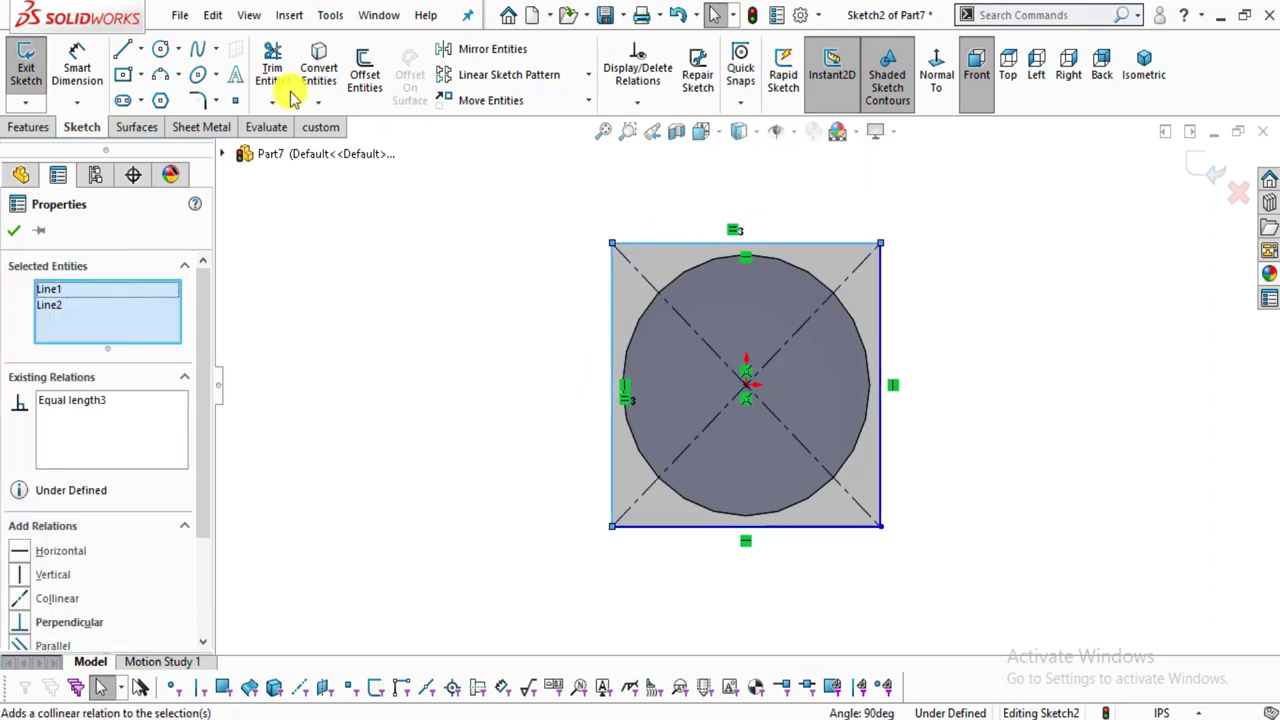
# Dimension the square's vertical side and set it to 0.50 in.
pyautogui.click(72, 60)
pyautogui.click(884, 307)
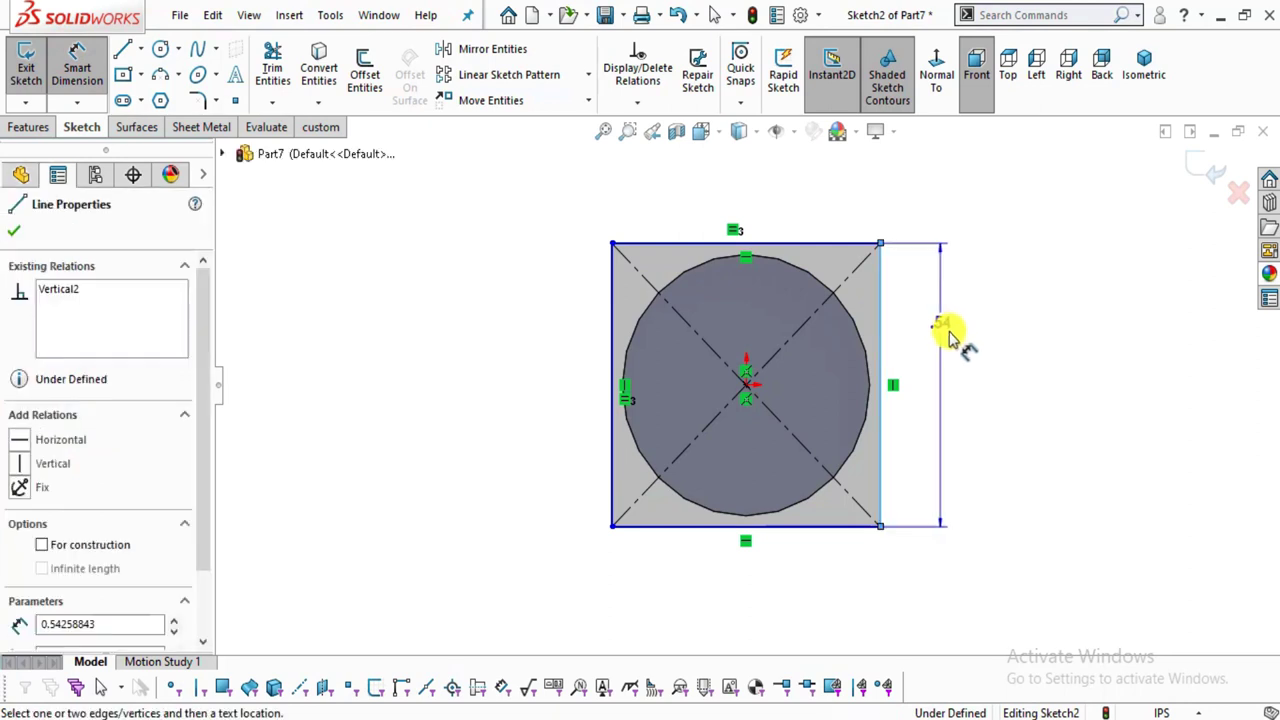
pyautogui.click(952, 402)
pyautogui.write('0.5')
pyautogui.press('Return')
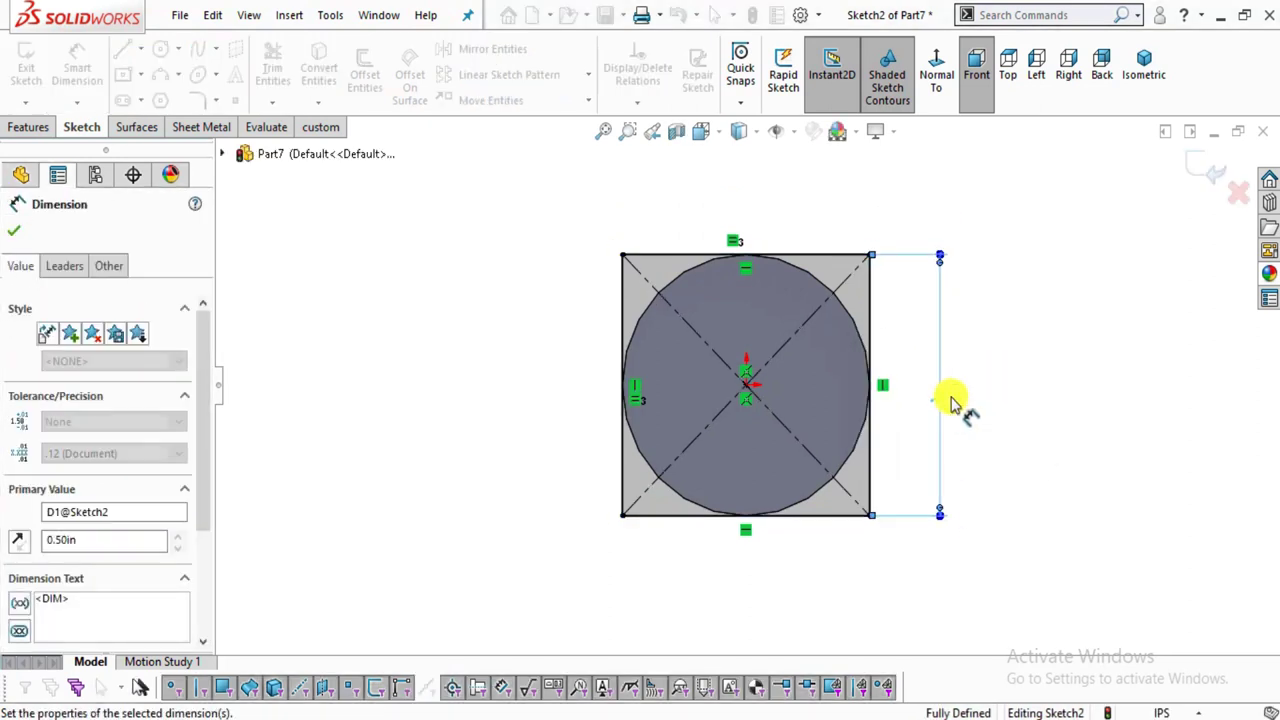
pyautogui.click(1110, 432)
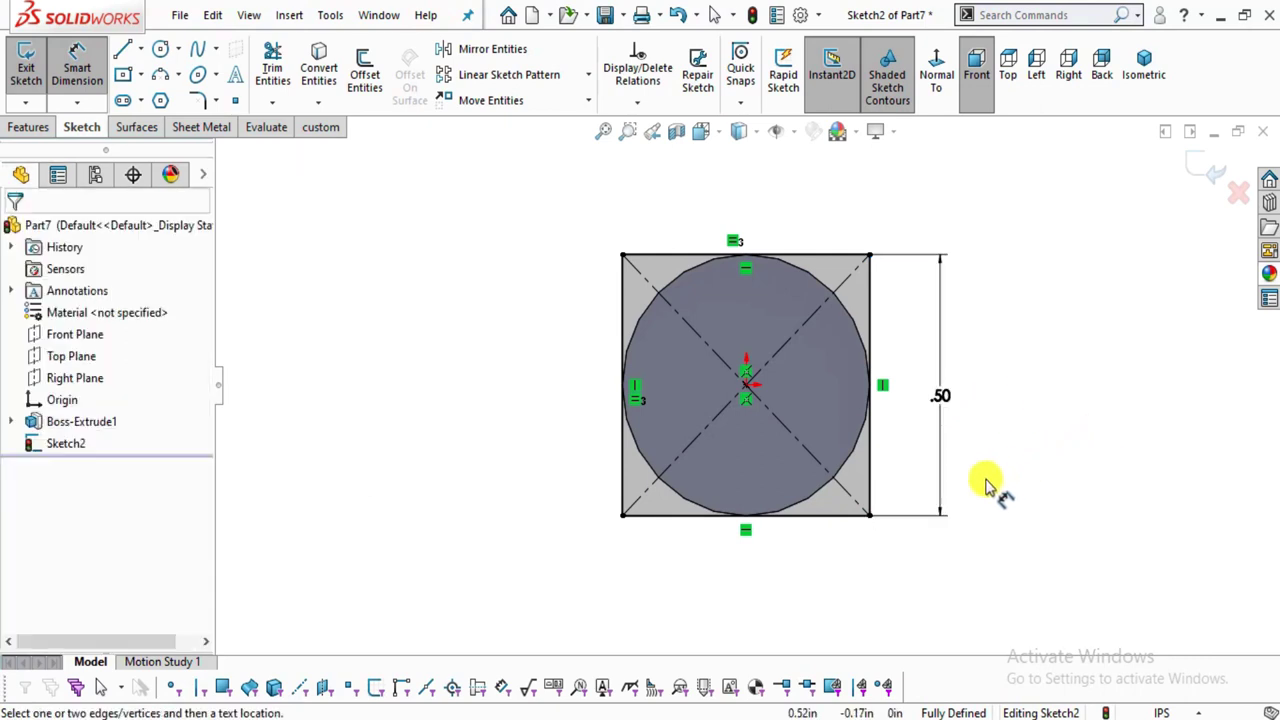
# Extrude the square as a blind boss 2.50 in long, checking the handle's .50 and 2.00 length dimensions in the PDF drawing.
pyautogui.hotkey('ctrl', '7')
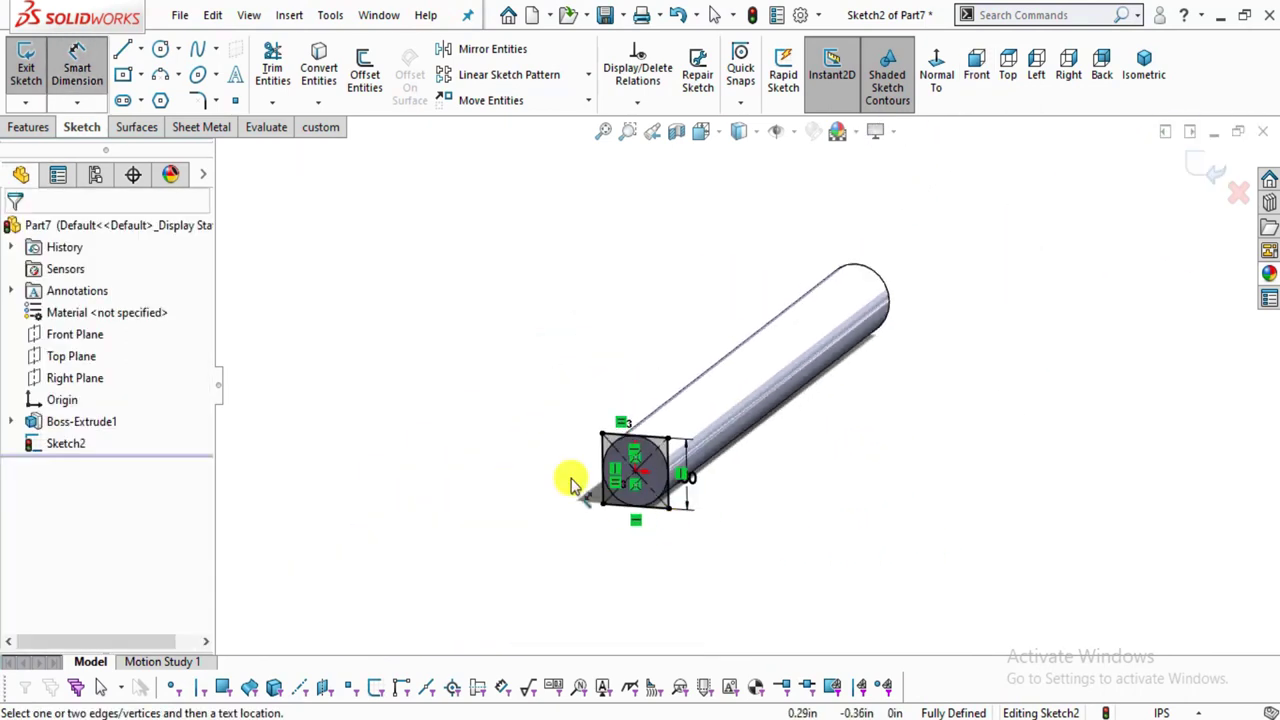
pyautogui.click(29, 127)
pyautogui.click(36, 72)
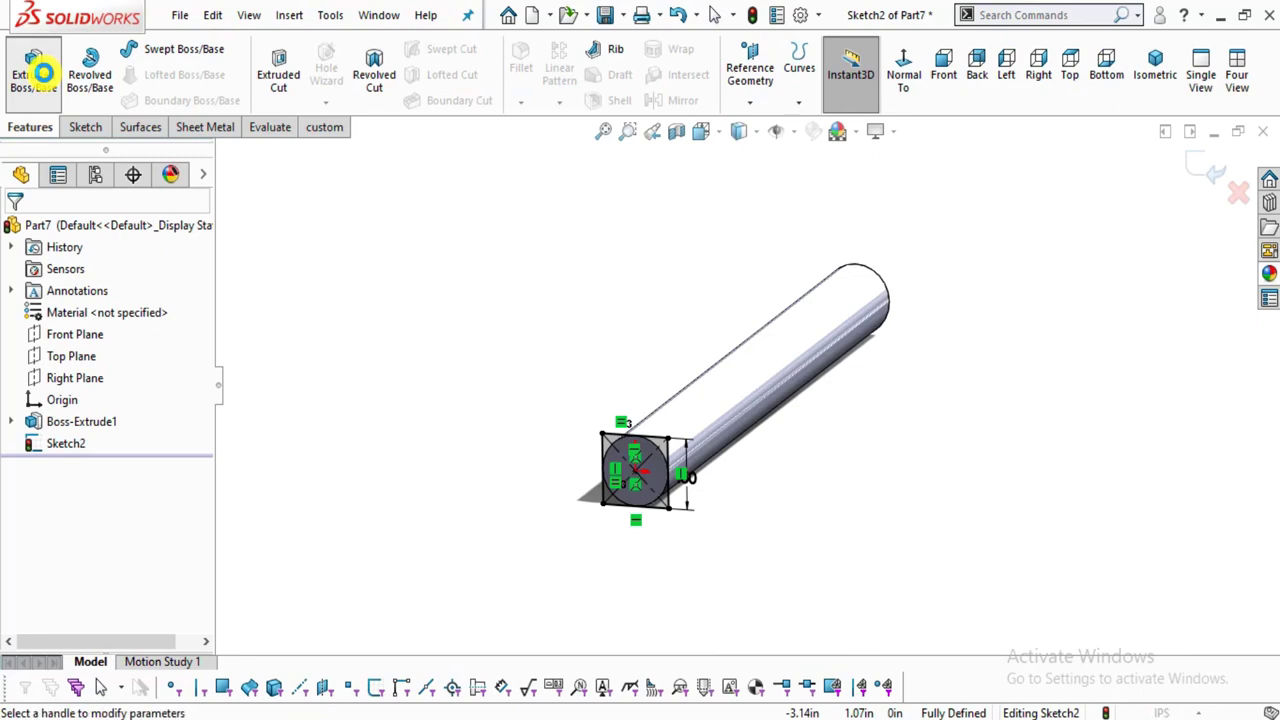
pyautogui.hotkey('alt', 'Tab')
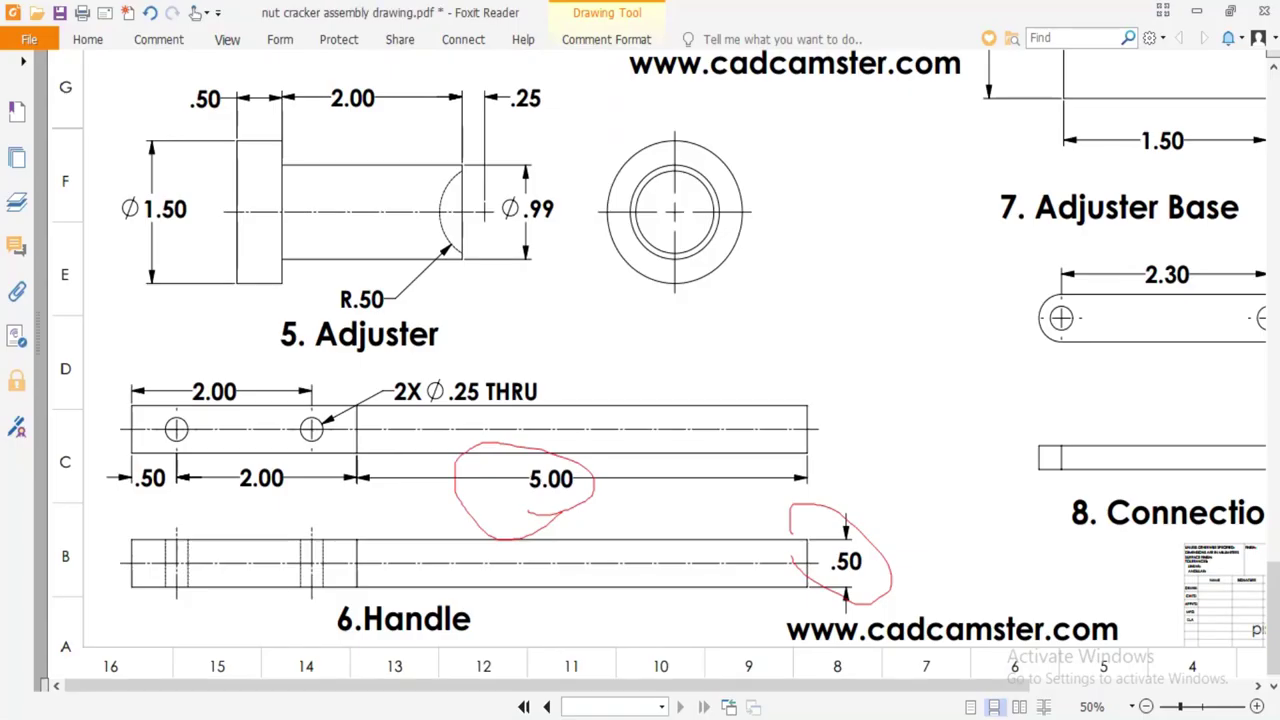
pyautogui.moveTo(292, 486)
pyautogui.mouseDown()
pyautogui.moveTo(250, 456)
pyautogui.moveTo(222, 495)
pyautogui.mouseUp()
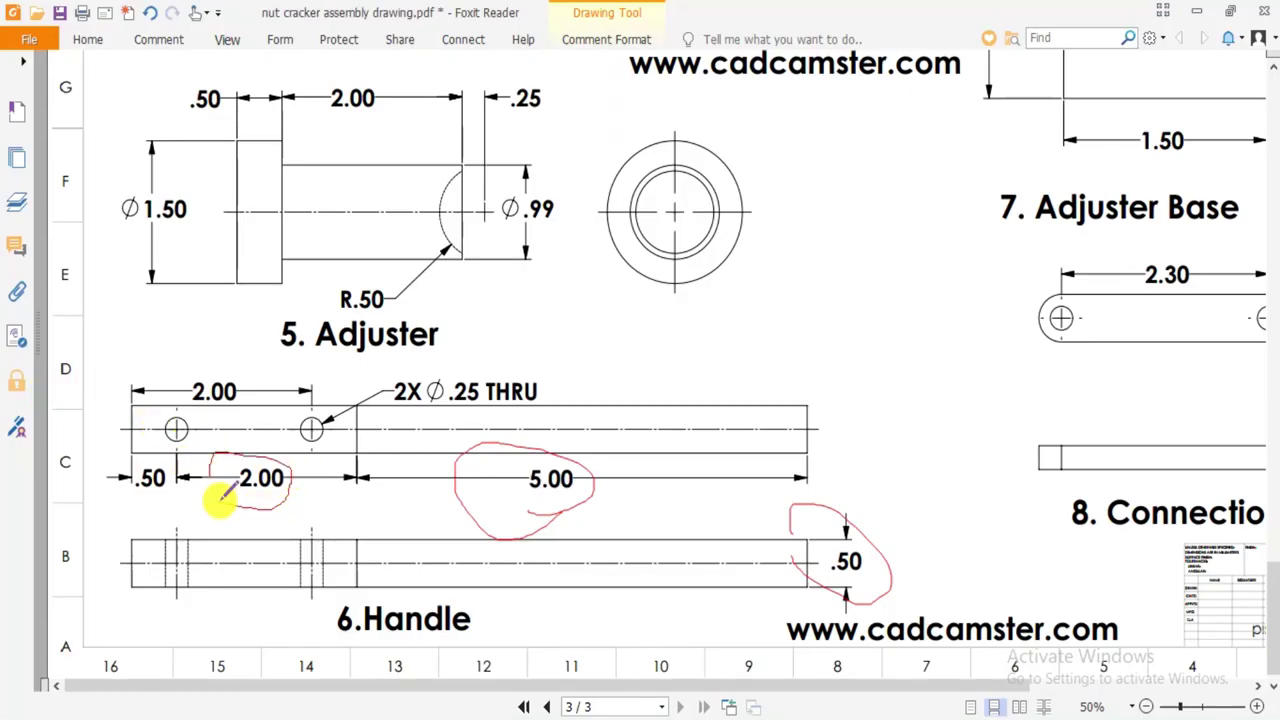
pyautogui.moveTo(88, 436); pyautogui.dragTo(168, 510)
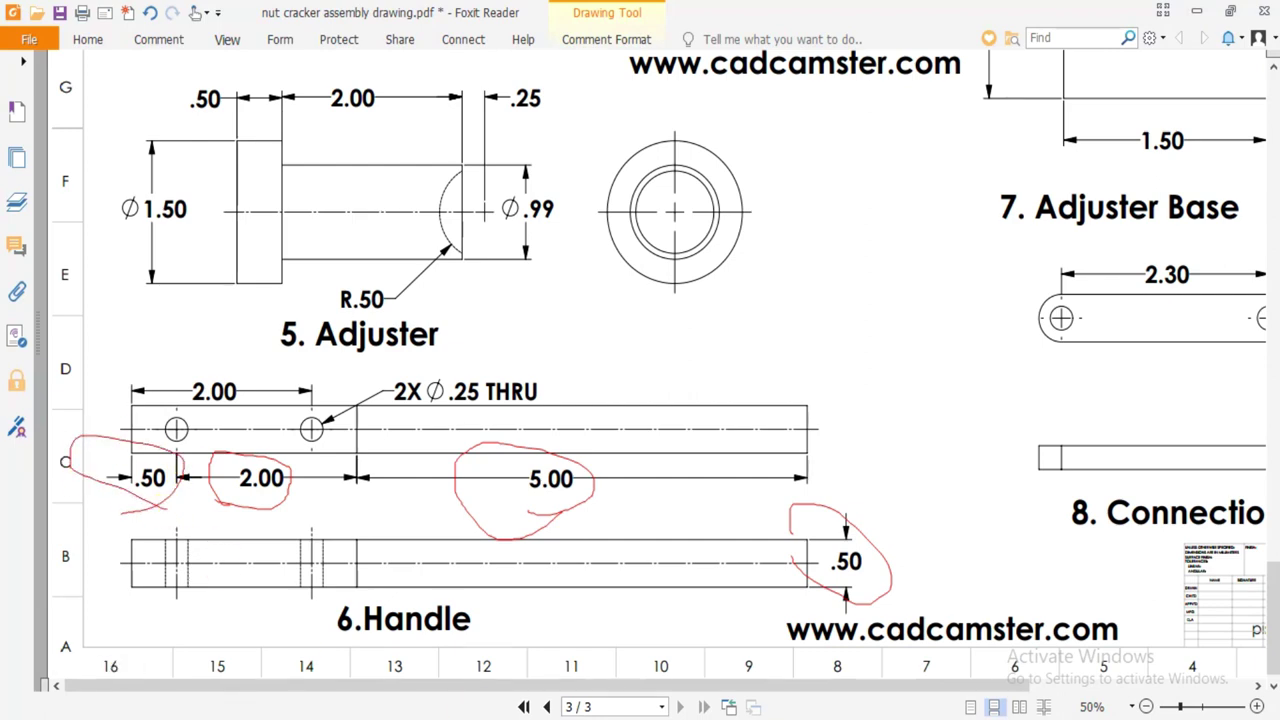
pyautogui.hotkey('alt', 'Tab')
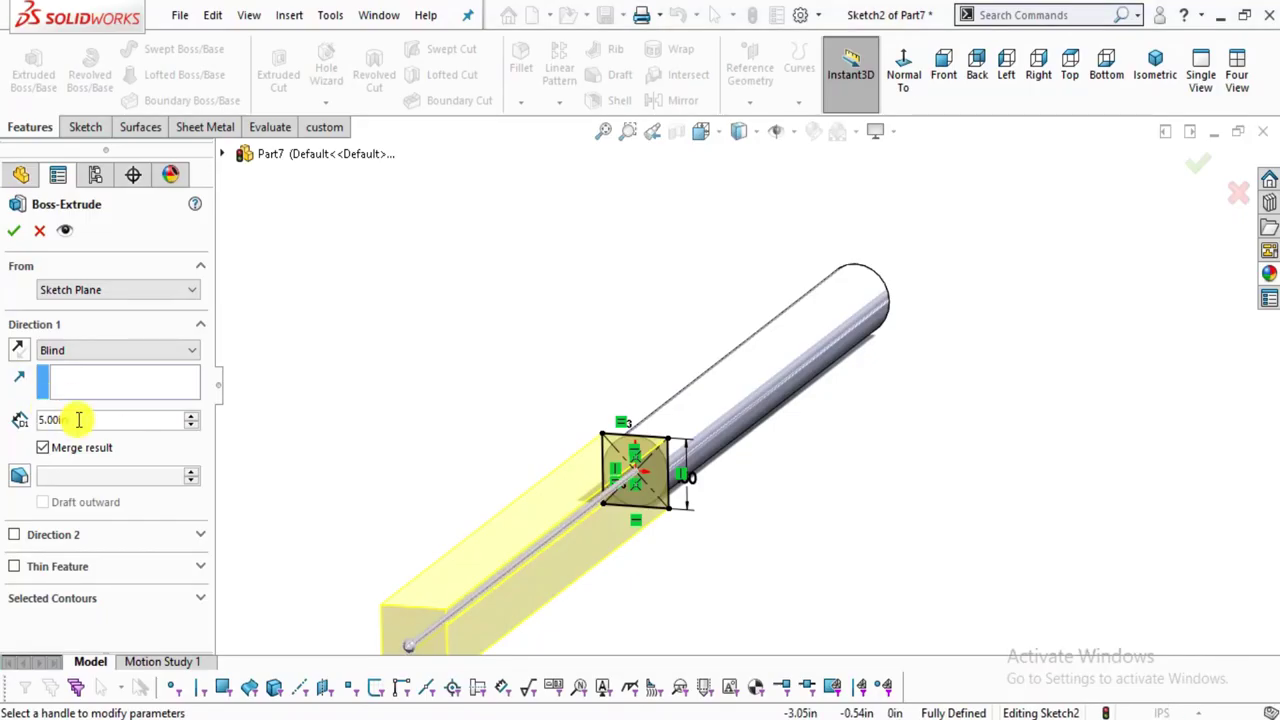
pyautogui.write('2.50')
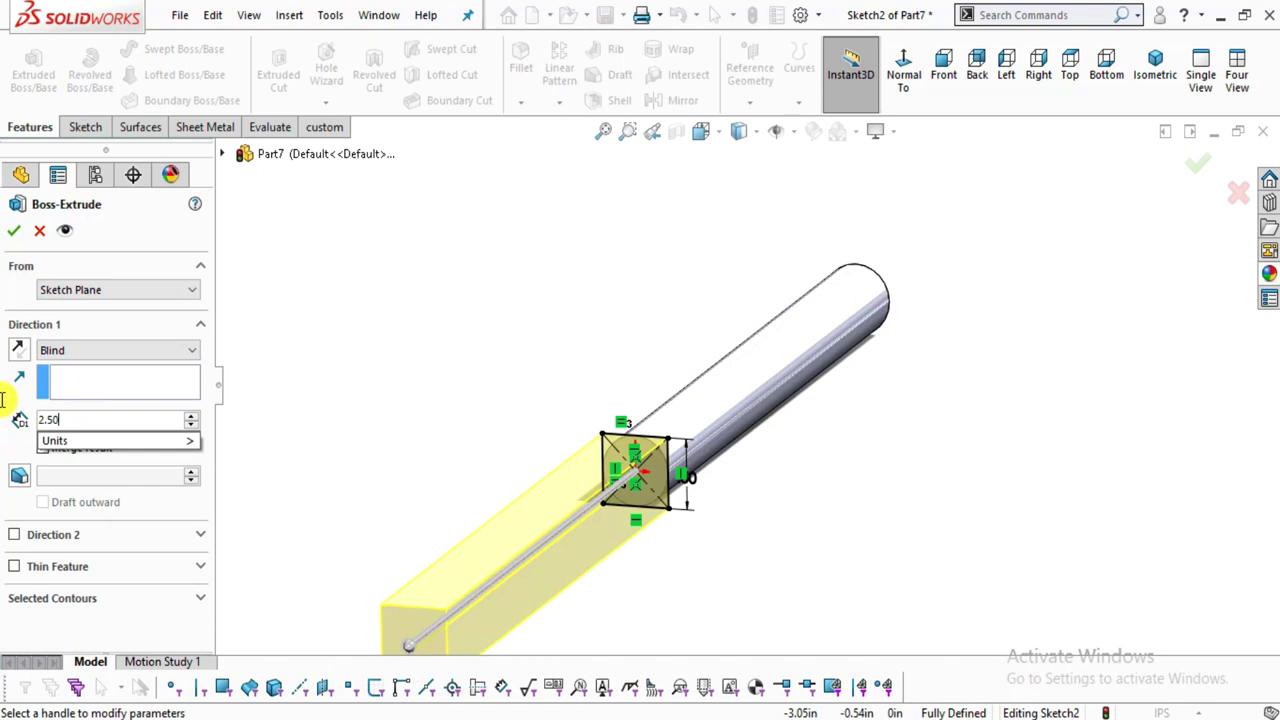
pyautogui.press('Return')
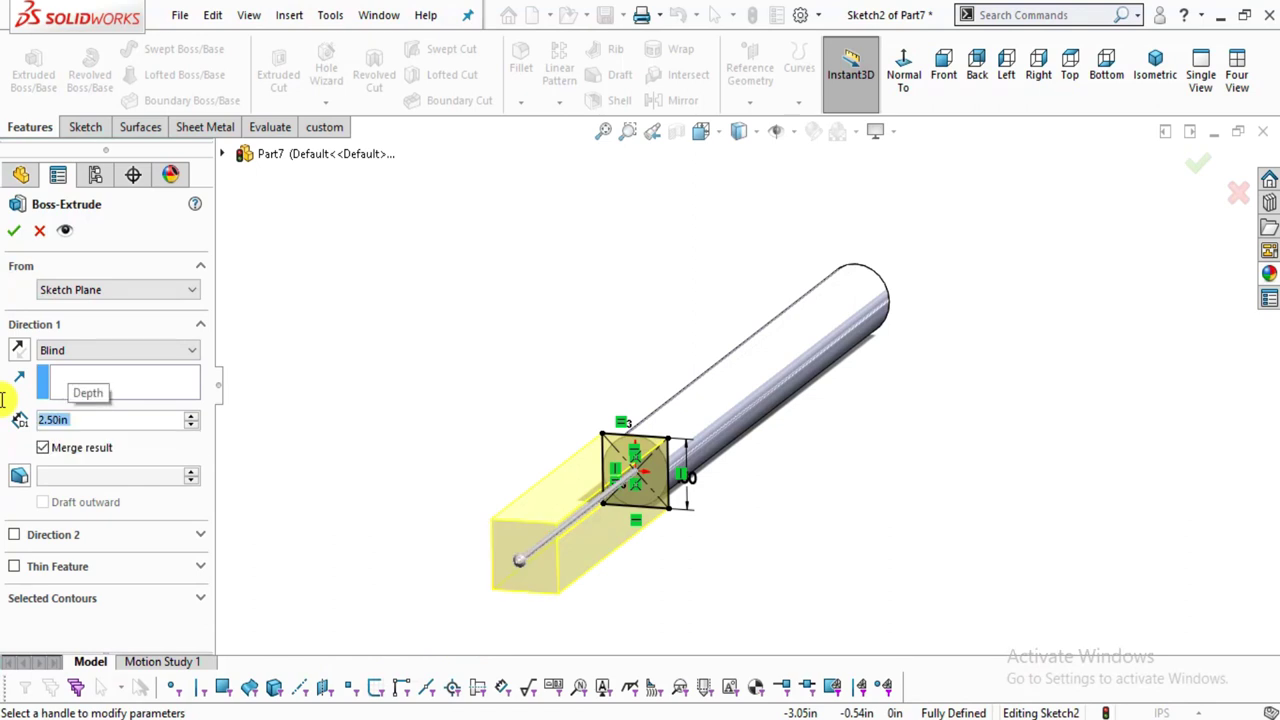
pyautogui.click(14, 232)
# Switch to the PDF drawing and mark the centre line of the holes on the handle's square portion.
pyautogui.moveTo(634, 489); pyautogui.dragTo(586, 466, button='middle')
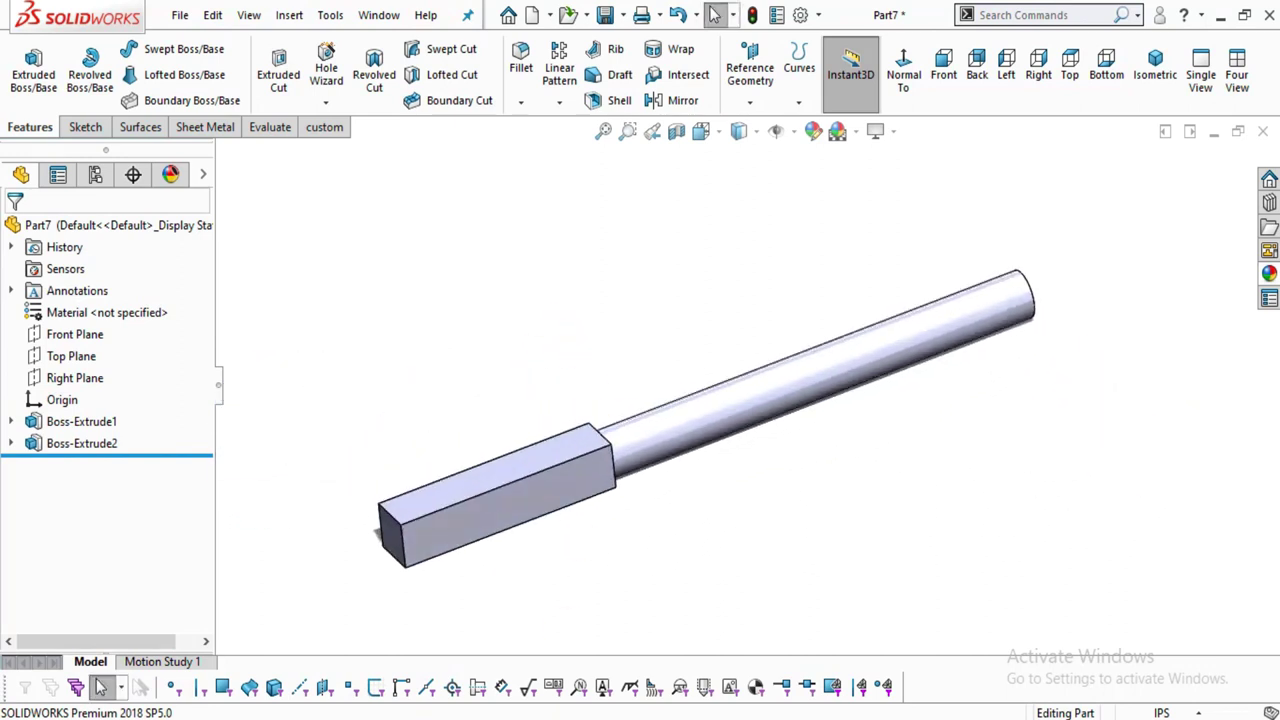
pyautogui.hotkey('alt', 'Tab')
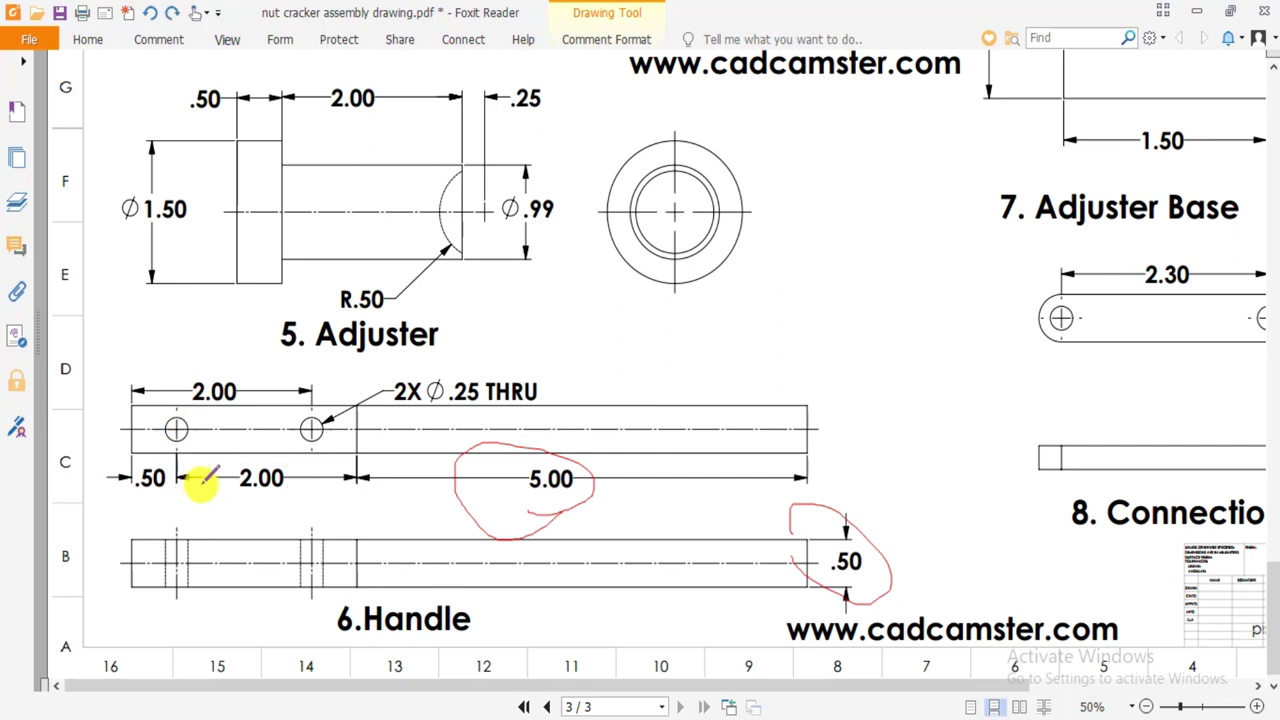
pyautogui.keyDown('ctrl'); pyautogui.scroll(1, 210, 485); pyautogui.keyUp('ctrl')
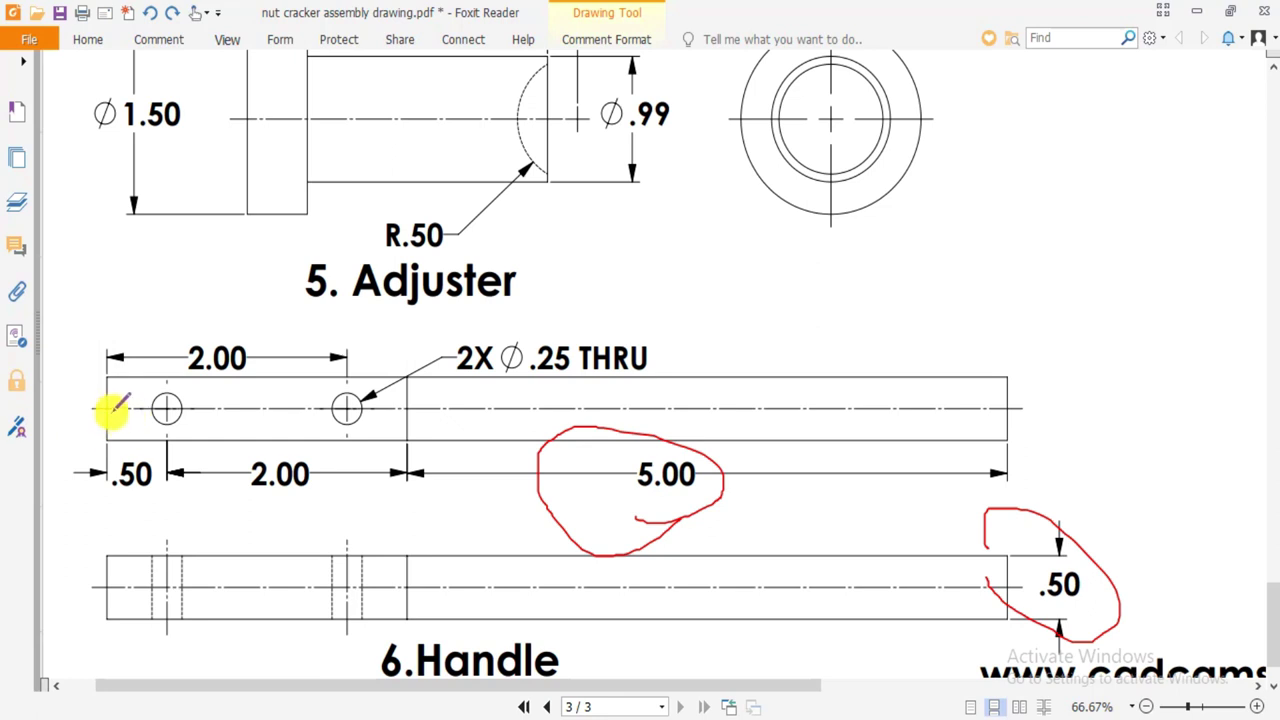
pyautogui.moveTo(249, 412); pyautogui.dragTo(250, 412)
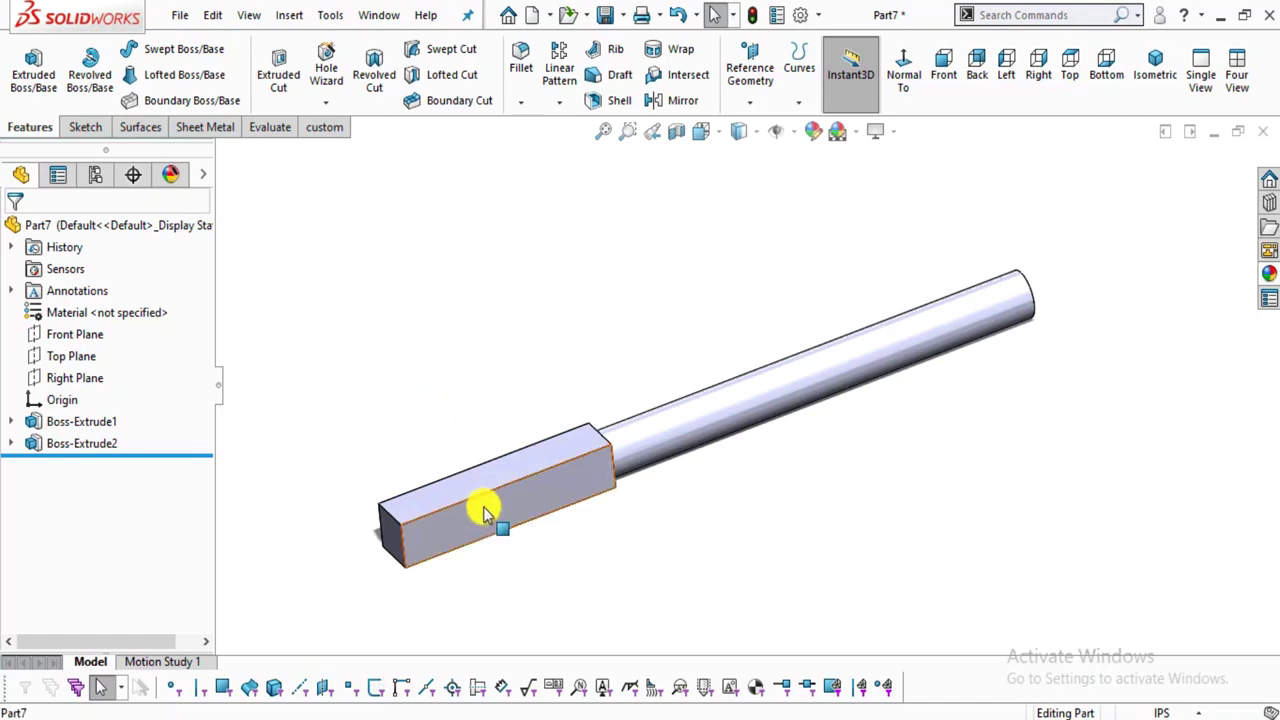
# Sketch two circles on the square block's long side face, one near each end, the outer one about 0.37 in in diameter.
pyautogui.click(545, 488)
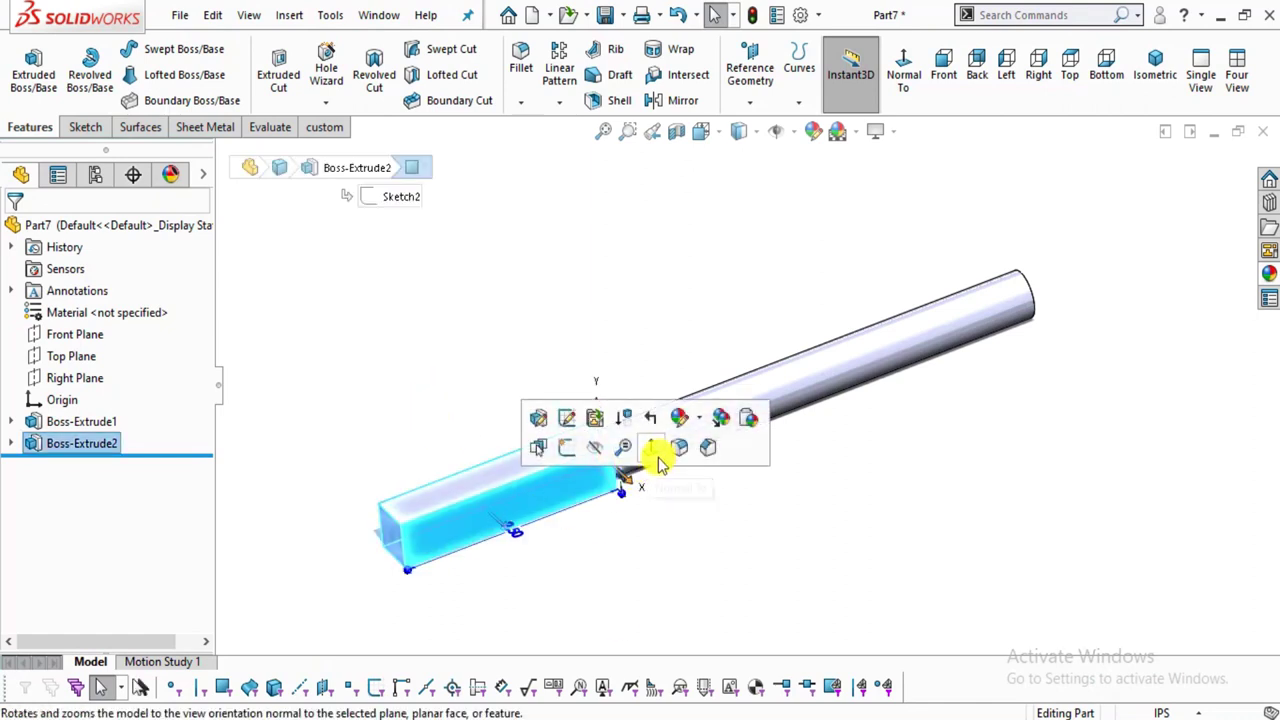
pyautogui.click(655, 456)
pyautogui.click(92, 128)
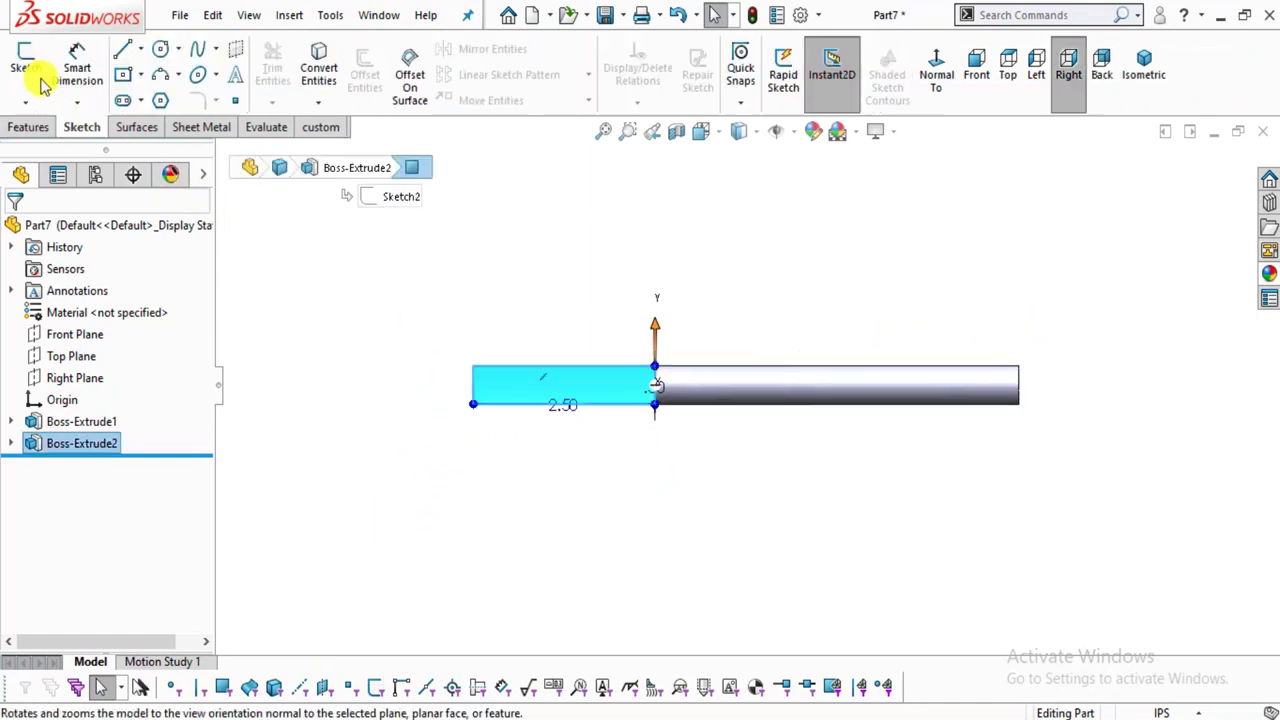
pyautogui.click(42, 85)
pyautogui.click(160, 48)
pyautogui.scroll(-5, 571, 386)
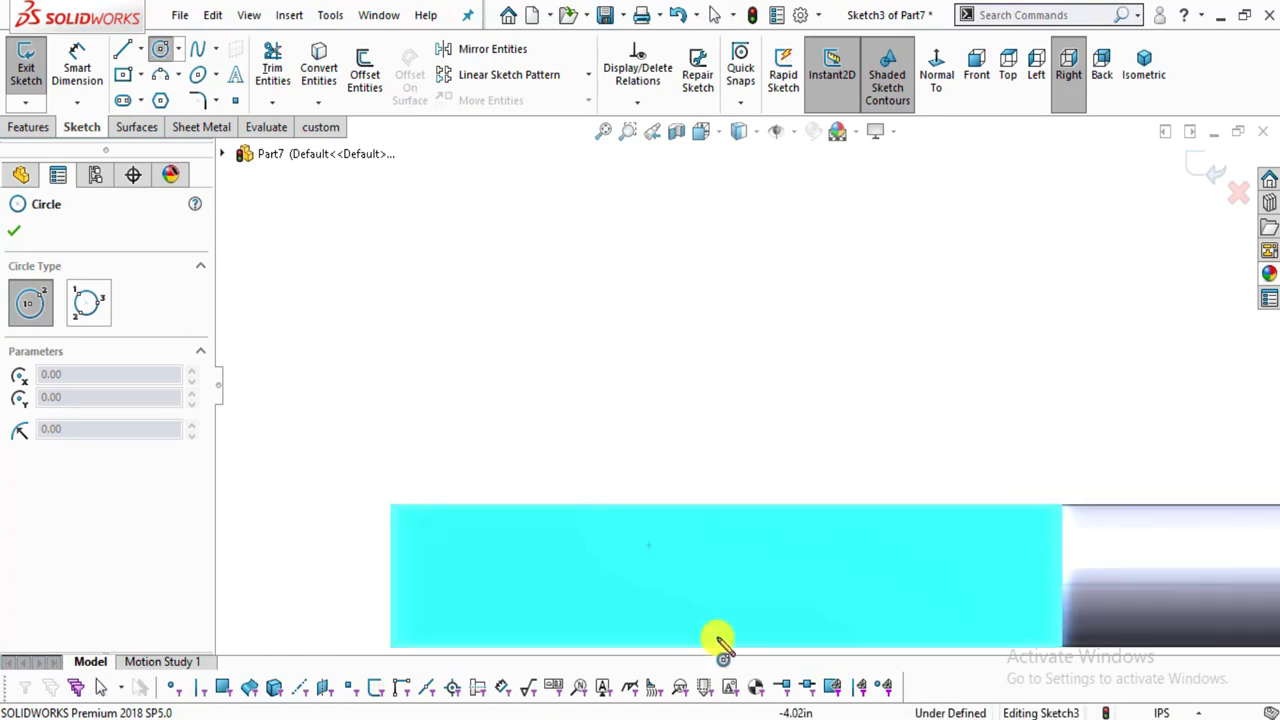
pyautogui.scroll(3, 846, 549)
pyautogui.scroll(-5, 846, 549)
pyautogui.click(310, 467)
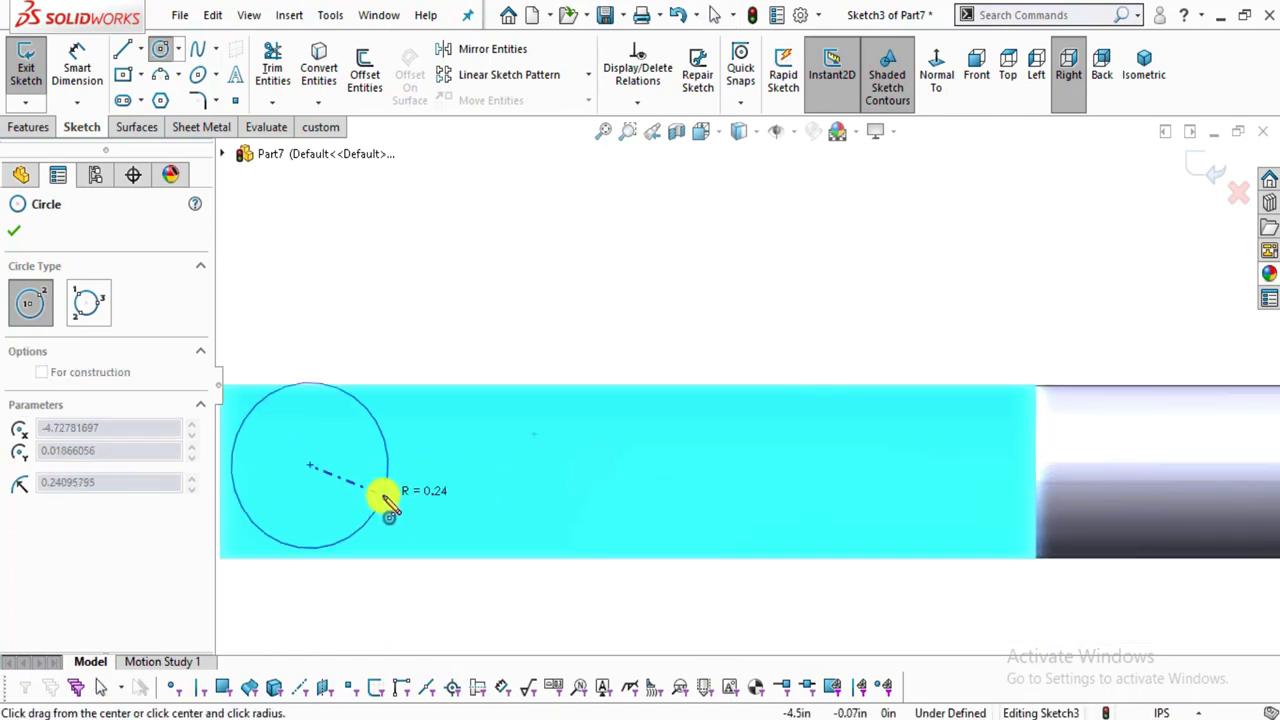
pyautogui.click(363, 491)
pyautogui.click(900, 465)
pyautogui.click(935, 498)
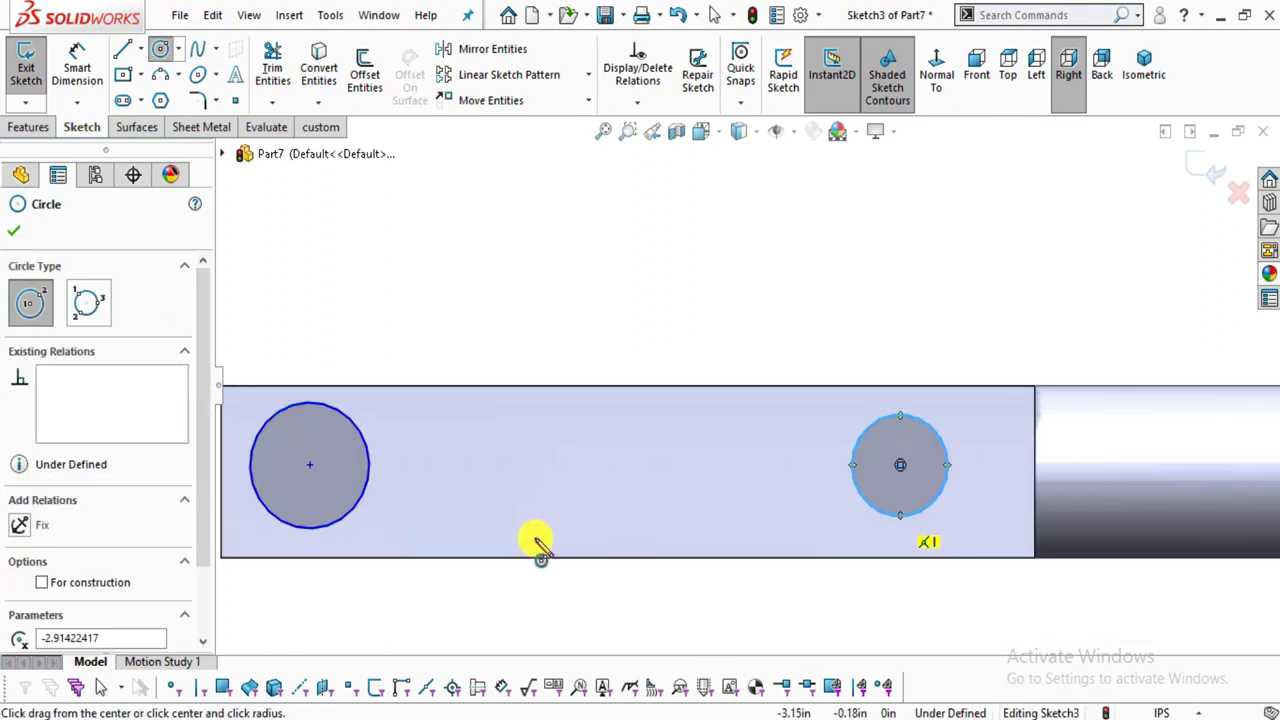
pyautogui.press('Escape')
# Make the two circles equal in radius and align their centers with a Horizontal relation.
pyautogui.click(357, 503)
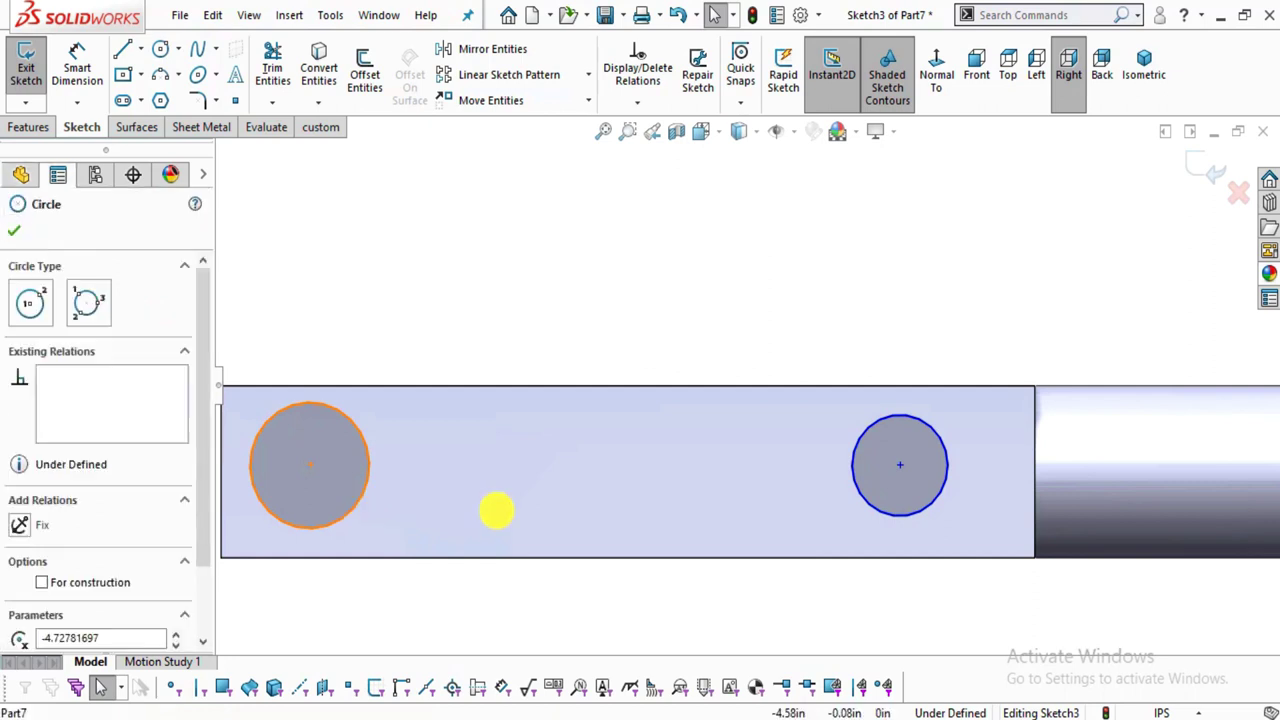
pyautogui.keyDown('ctrl'); pyautogui.click(870, 500); pyautogui.keyUp('ctrl')
pyautogui.click(1003, 401)
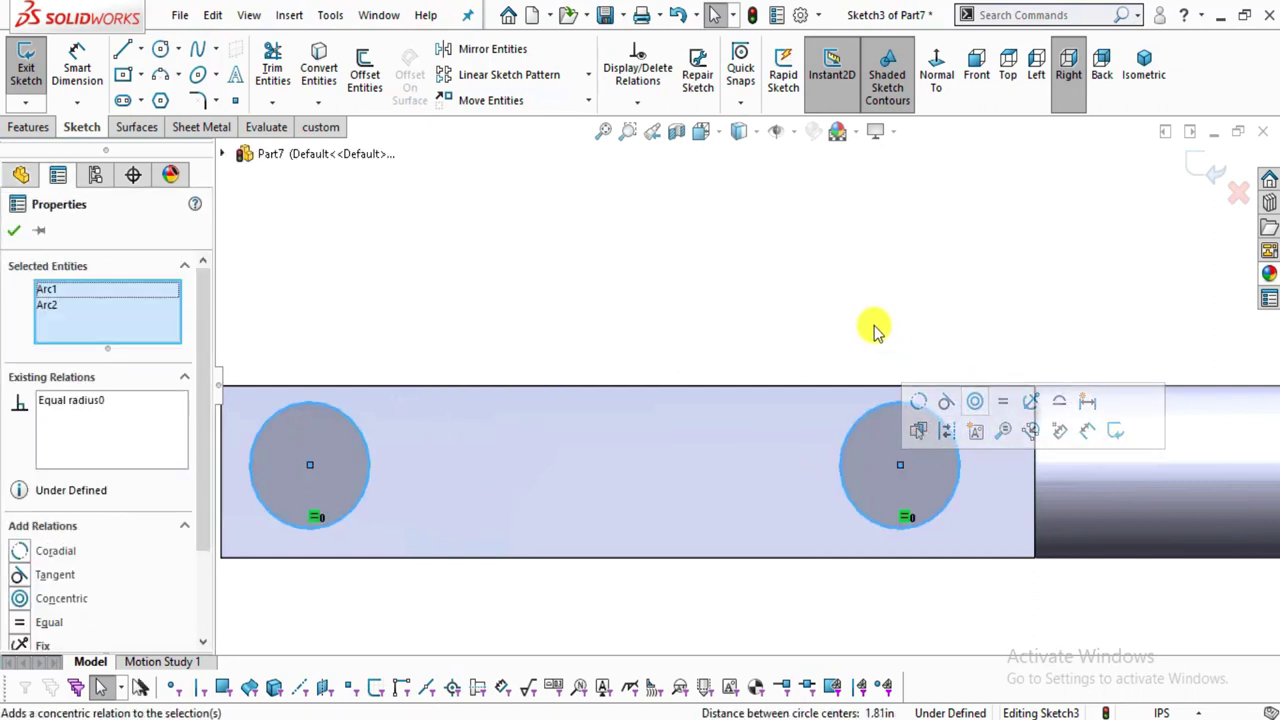
pyautogui.click(873, 331)
pyautogui.click(310, 468)
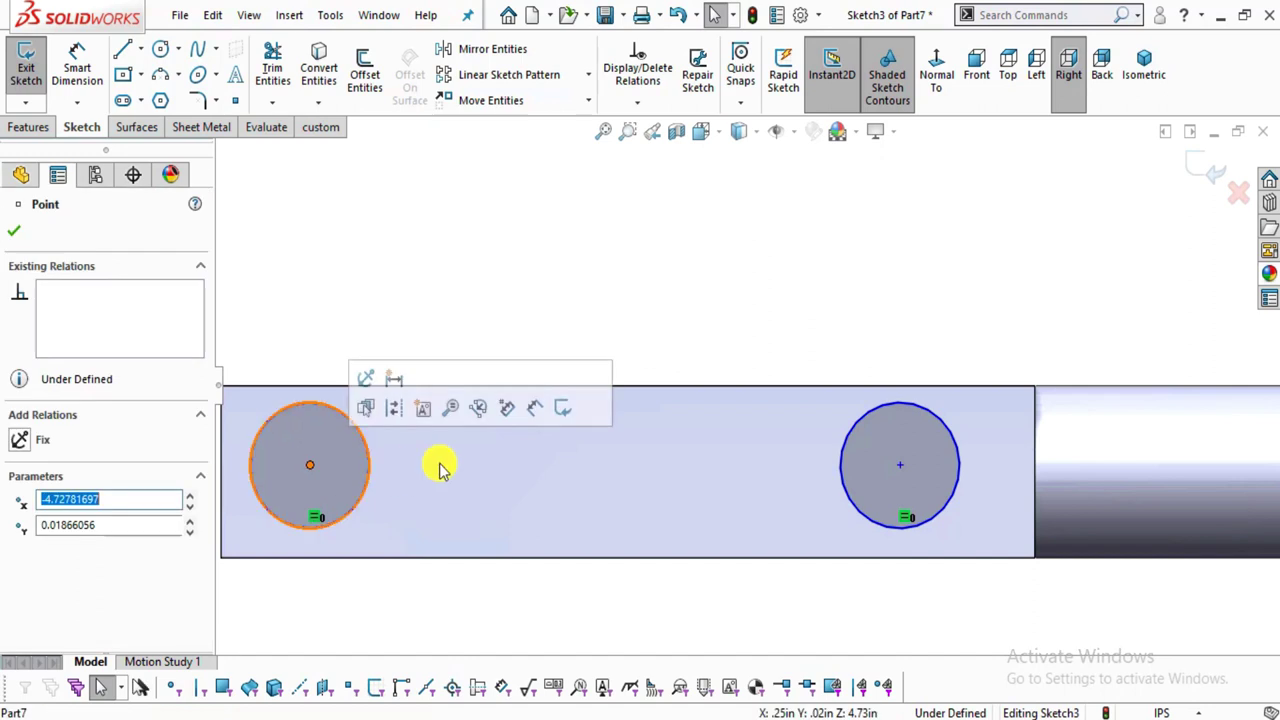
pyautogui.keyDown('ctrl'); pyautogui.click(900, 465); pyautogui.keyUp('ctrl')
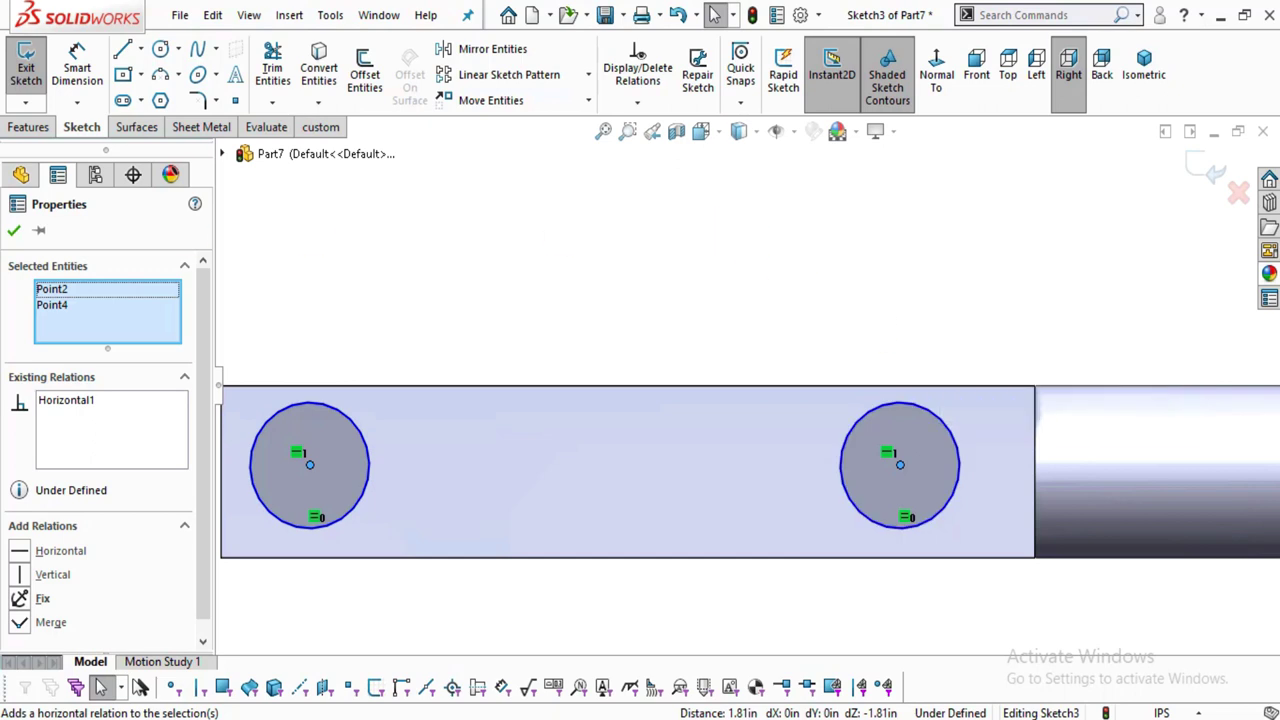
pyautogui.click(20, 236)
# Check the hole diameter in the PDF drawing and set the outer circle's diameter to 0.25 in.
pyautogui.scroll(1, 734, 354)
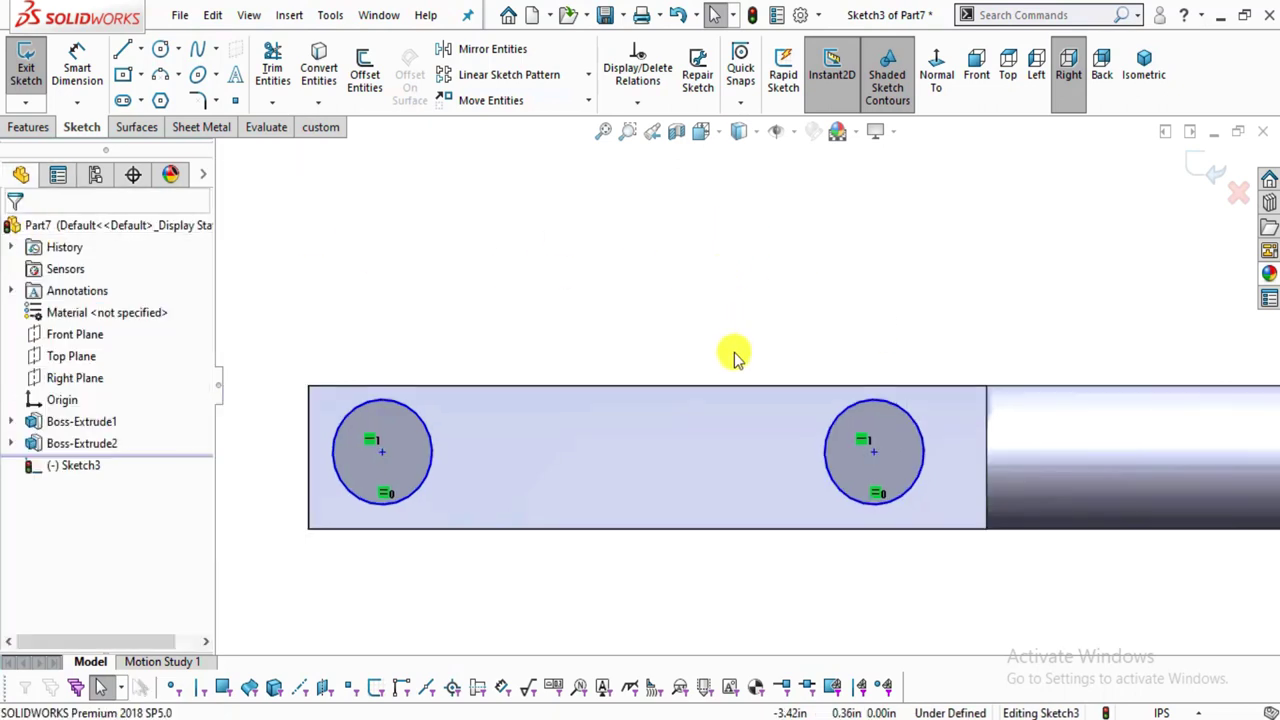
pyautogui.click(594, 710)
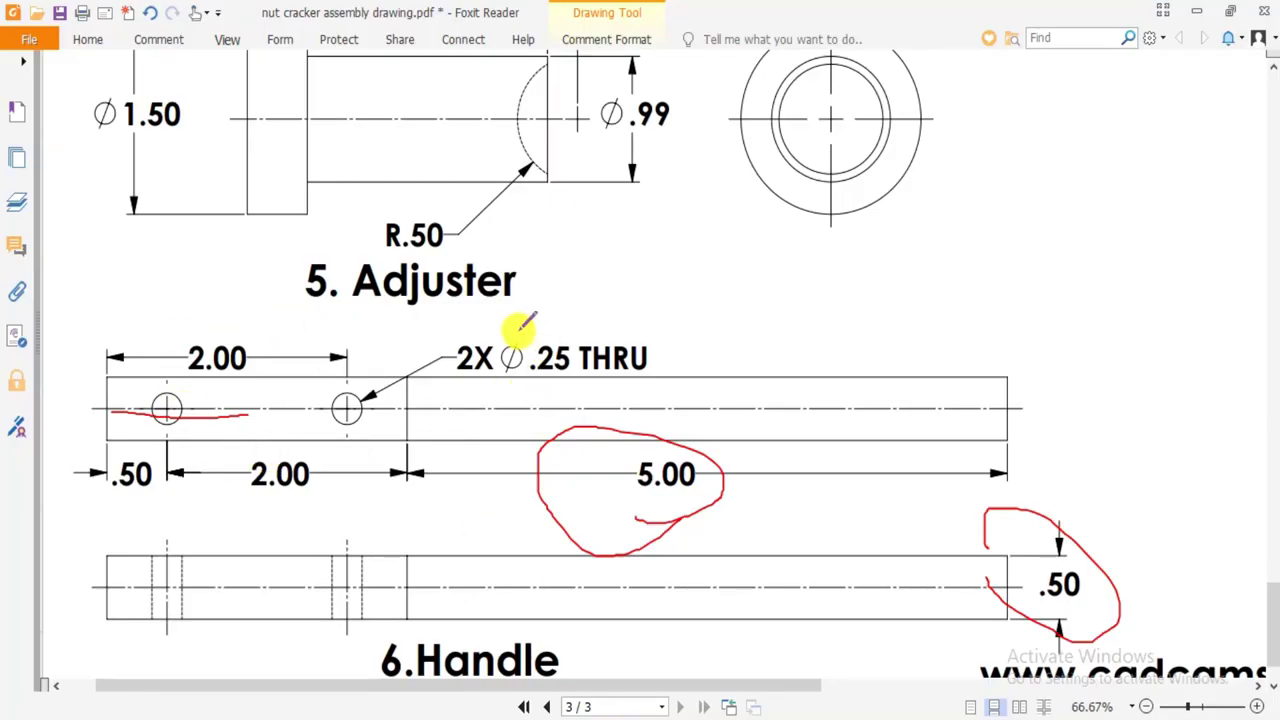
pyautogui.click(540, 710)
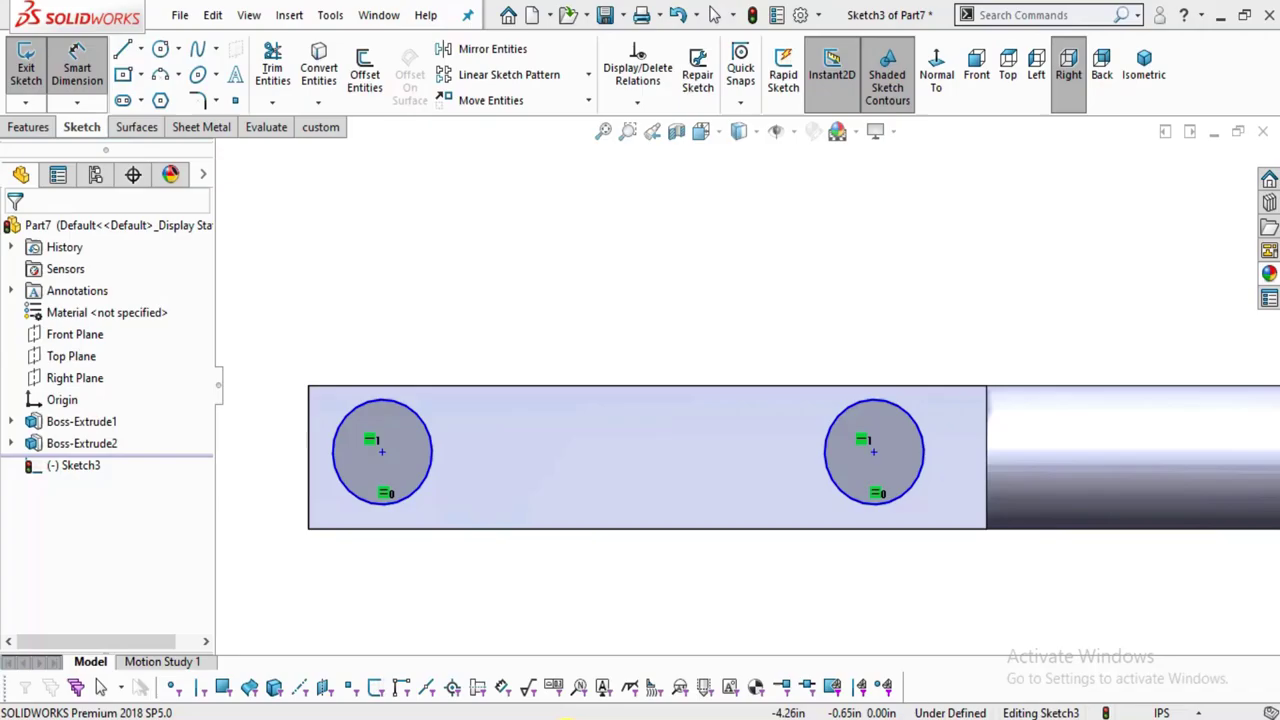
pyautogui.click(408, 412)
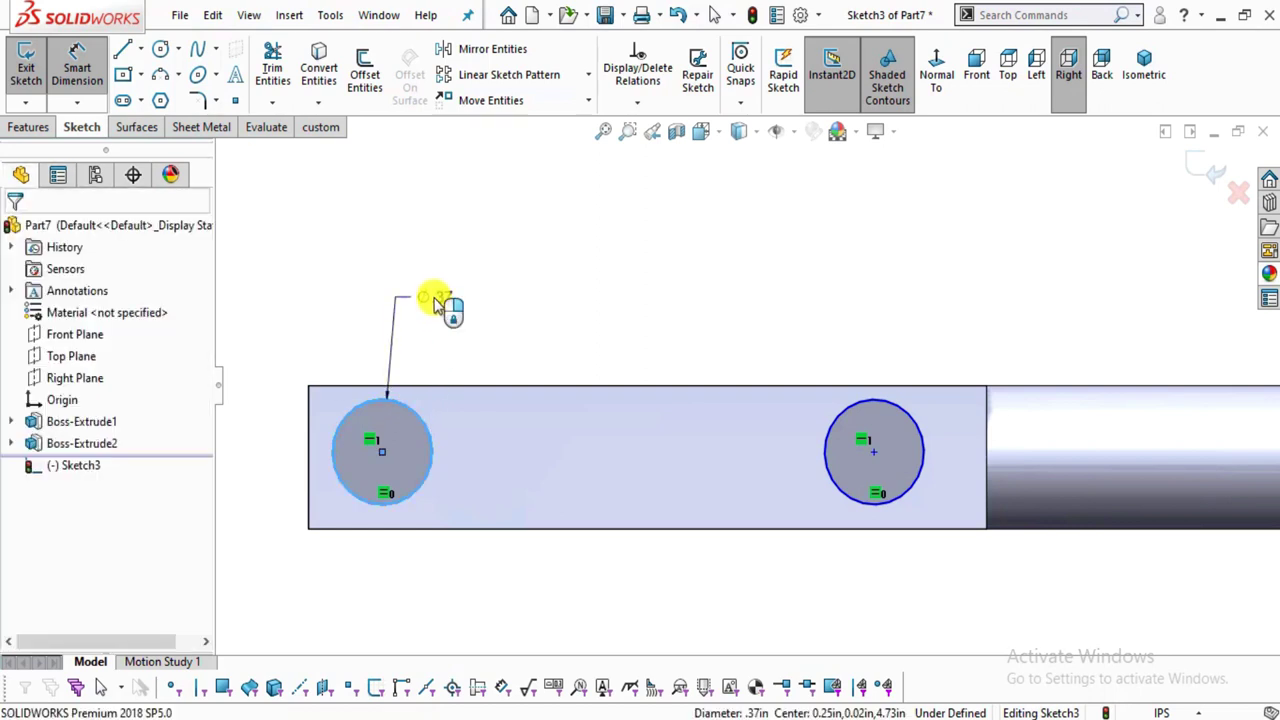
pyautogui.click(434, 298)
pyautogui.write('0.25')
pyautogui.press('Return')
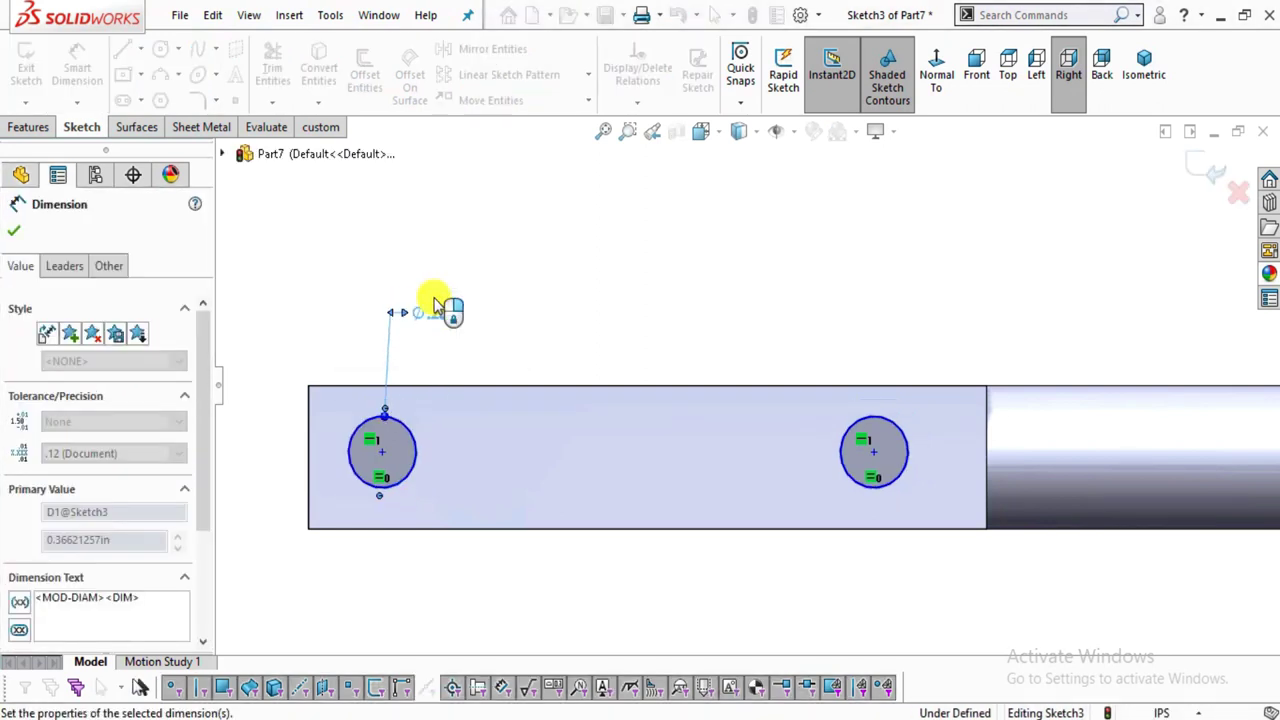
pyautogui.click(557, 286)
# Switch to the PDF drawing, mark the handle's square end edge and the hole 2.00 from it, and return to the part.
pyautogui.click(648, 710)
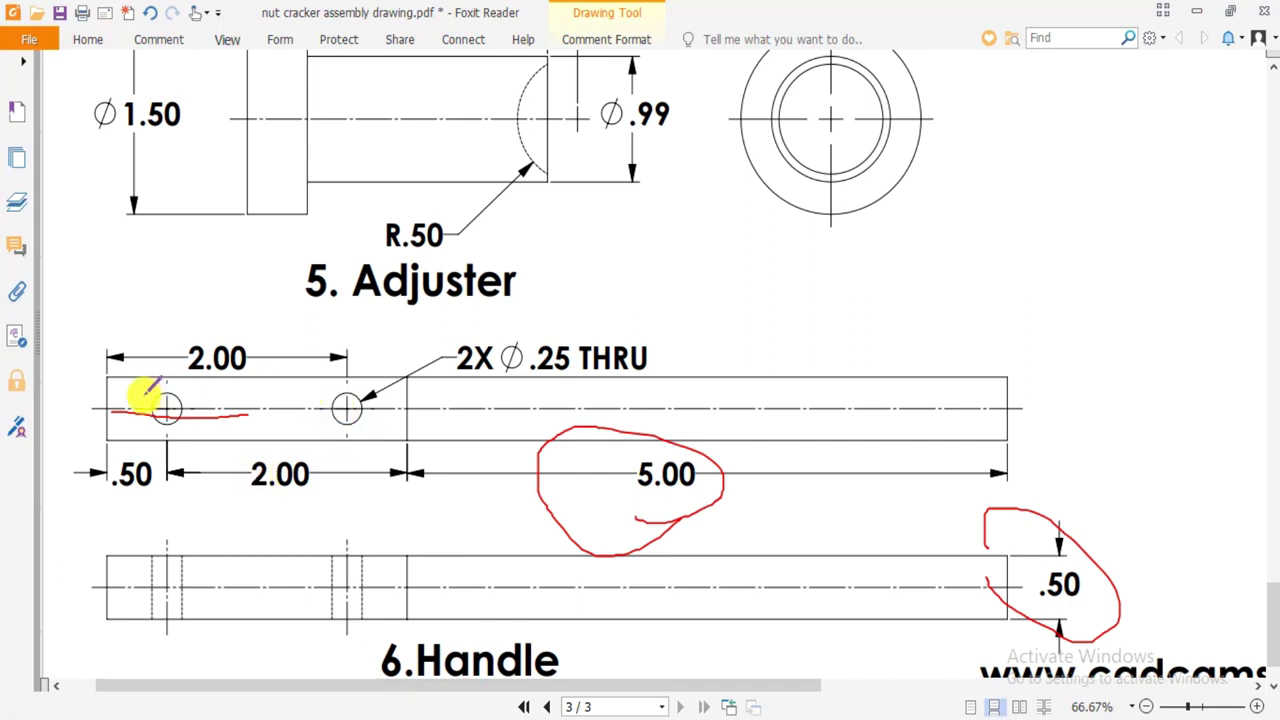
pyautogui.moveTo(113, 411); pyautogui.dragTo(110, 436)
pyautogui.moveTo(391, 332); pyautogui.dragTo(391, 333)
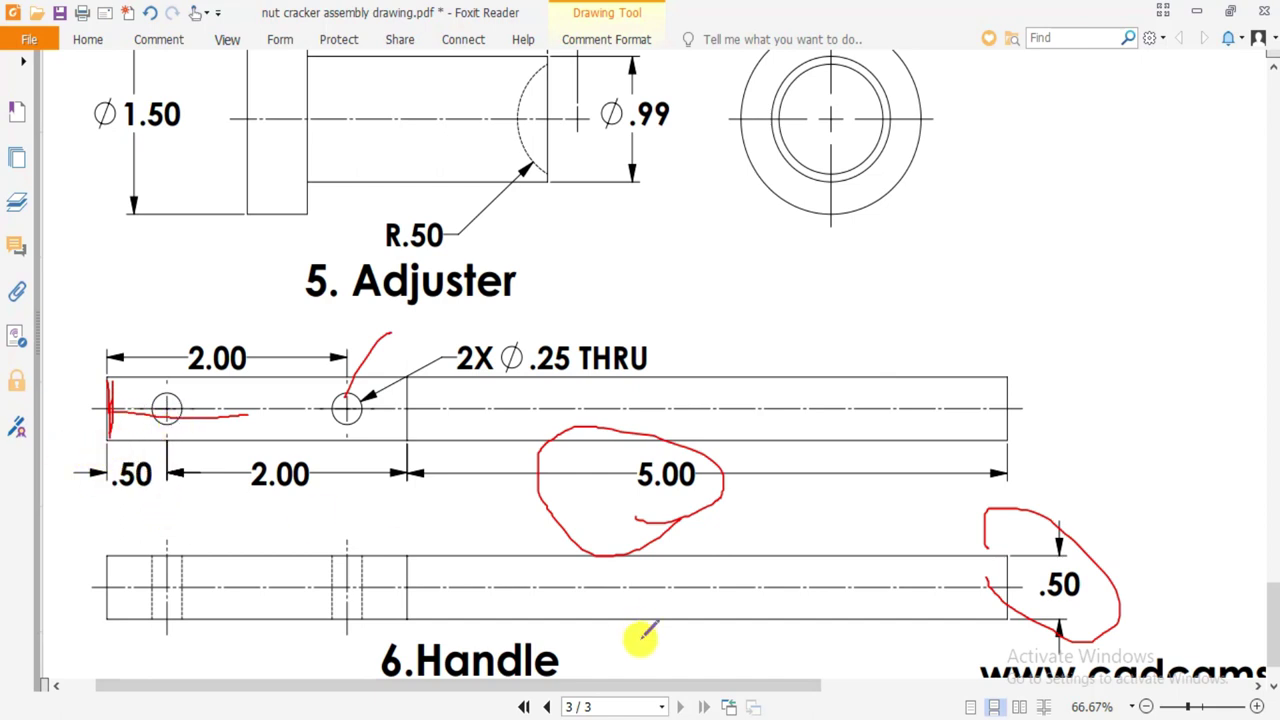
pyautogui.hotkey('alt', 'Tab')
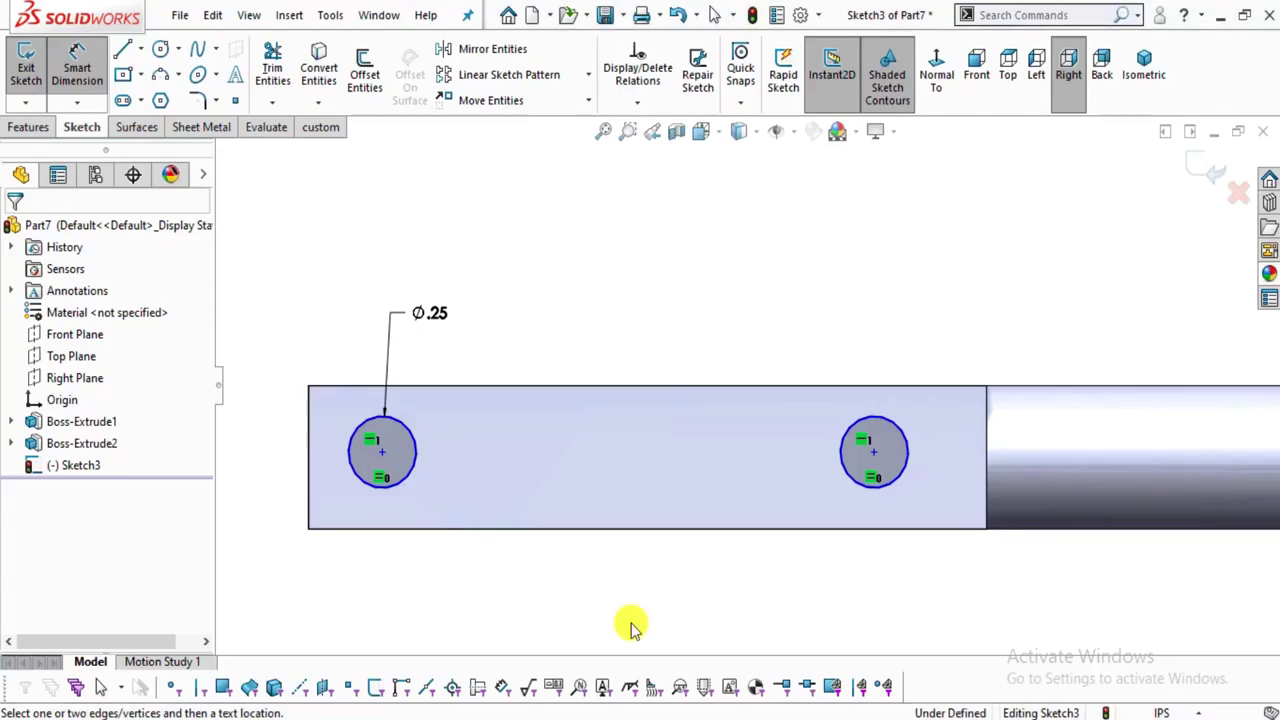
# Dimension the outer circle's center 0.50 in from the square block's end edge.
pyautogui.click(310, 472)
pyautogui.click(385, 455)
pyautogui.click(354, 586)
pyautogui.write('0.5')
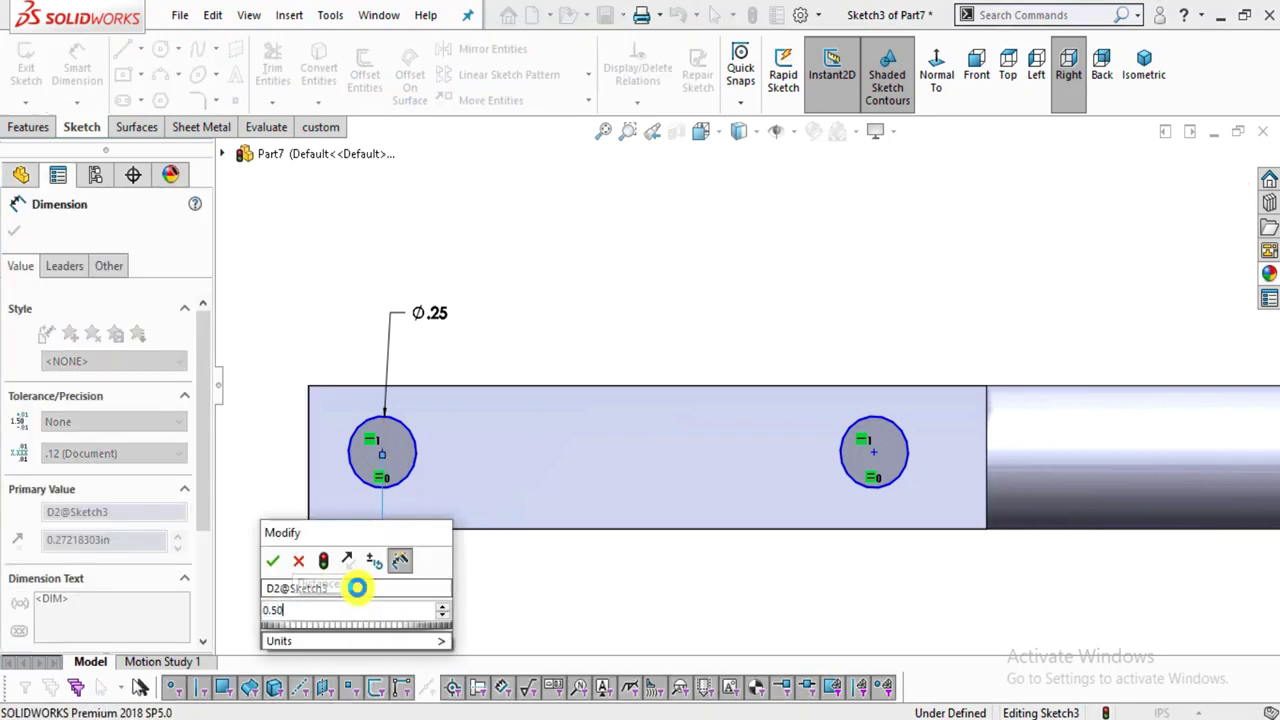
pyautogui.write('0')
pyautogui.press('Return')
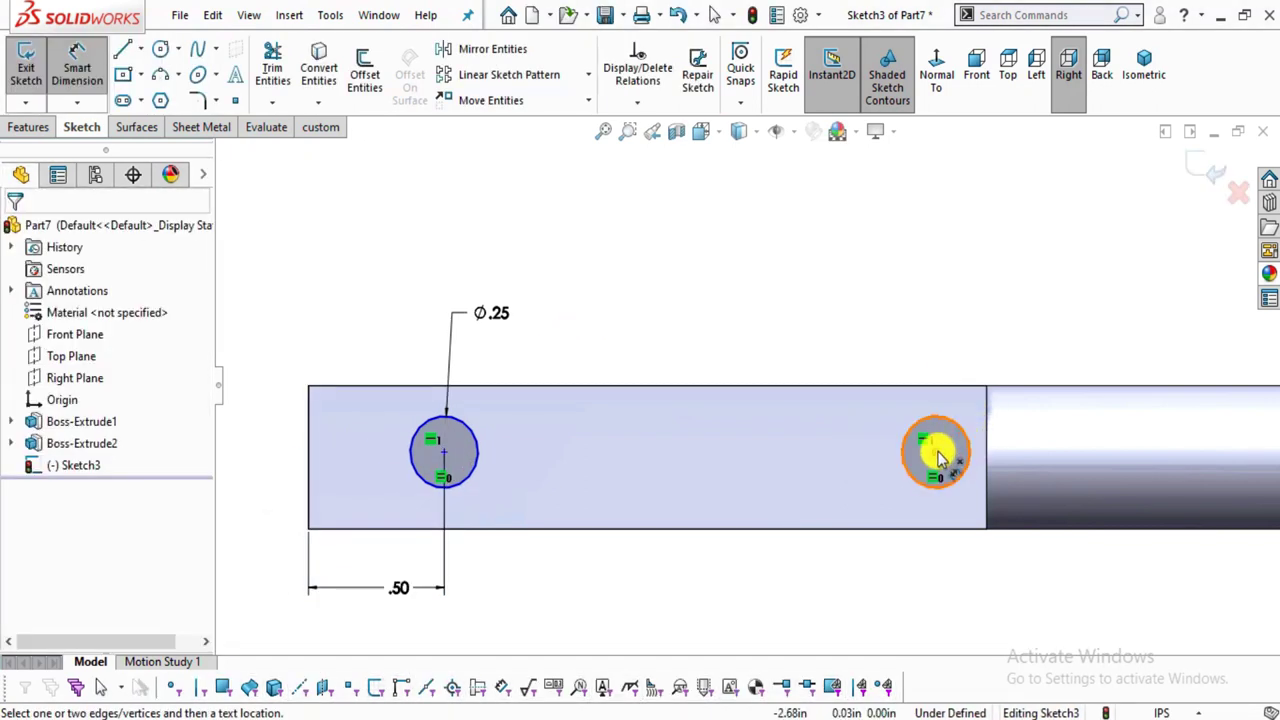
# Dimension the inner circle's center 2.00 in from the same end edge of the block.
pyautogui.click(937, 456)
pyautogui.click(313, 447)
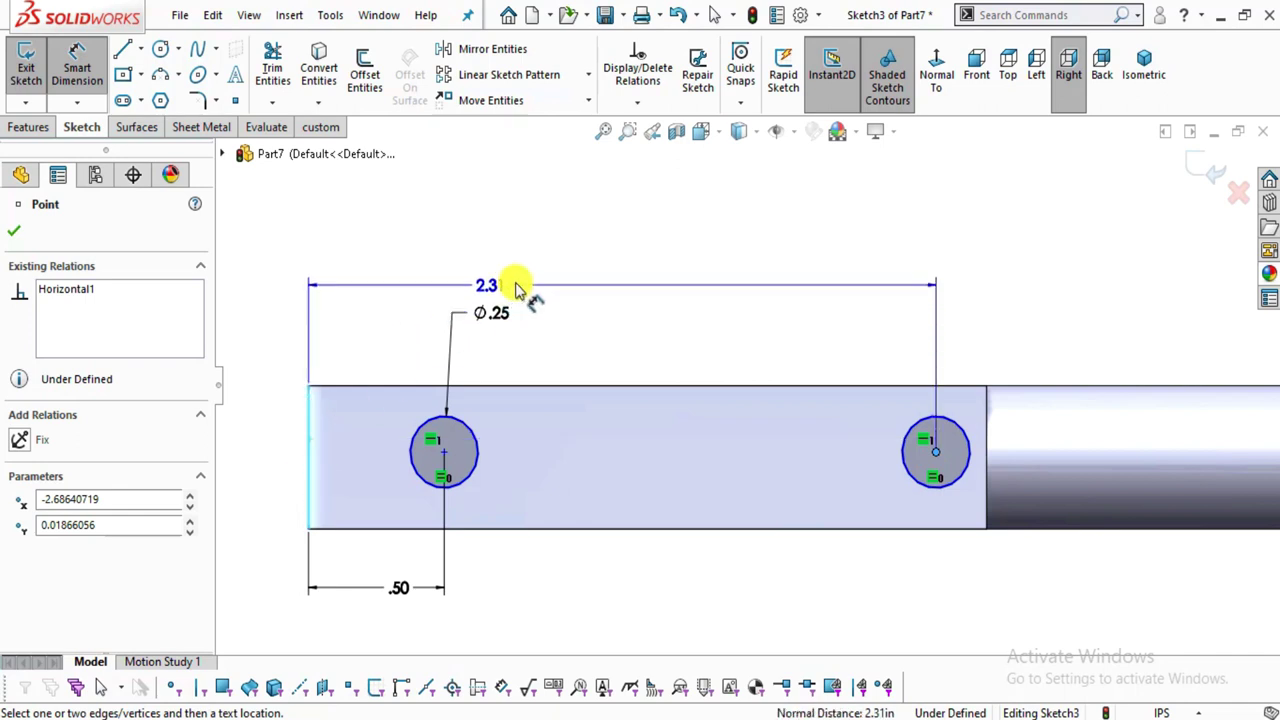
pyautogui.click(530, 277)
pyautogui.write('2')
pyautogui.press('Return')
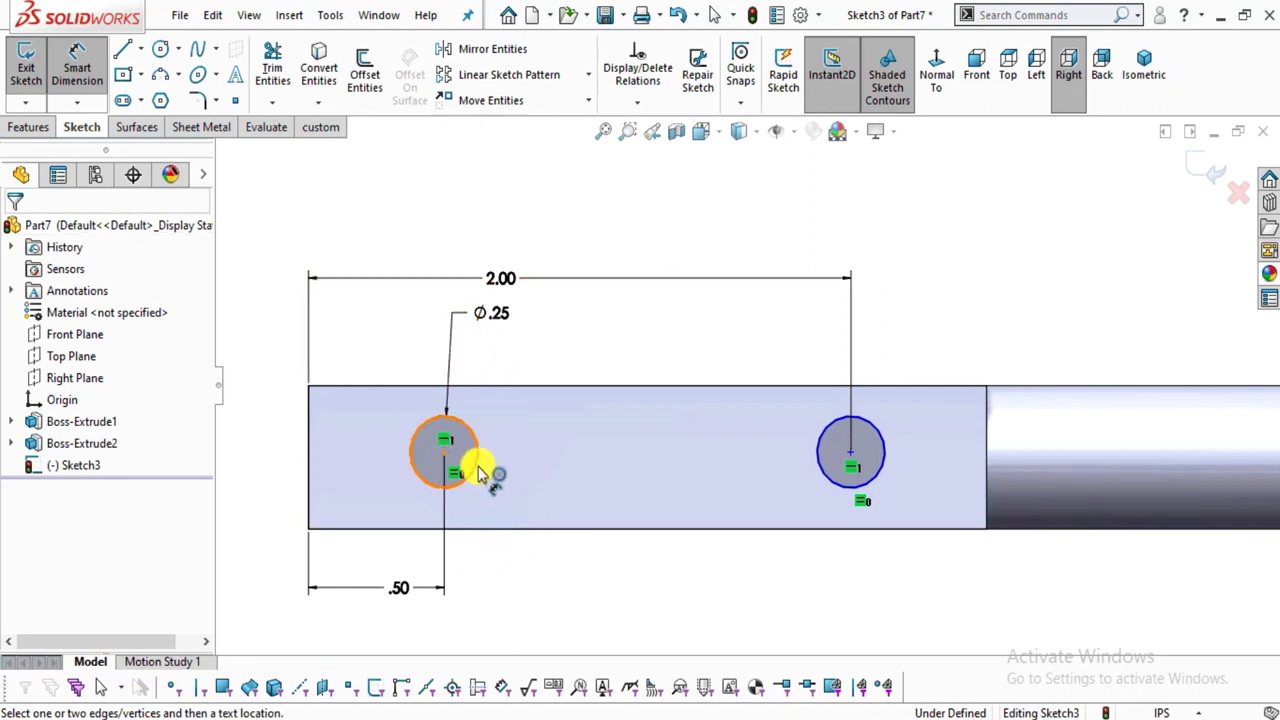
# Dimension the outer circle's center 0.25 in above the block's lower long edge.
pyautogui.click(309, 453)
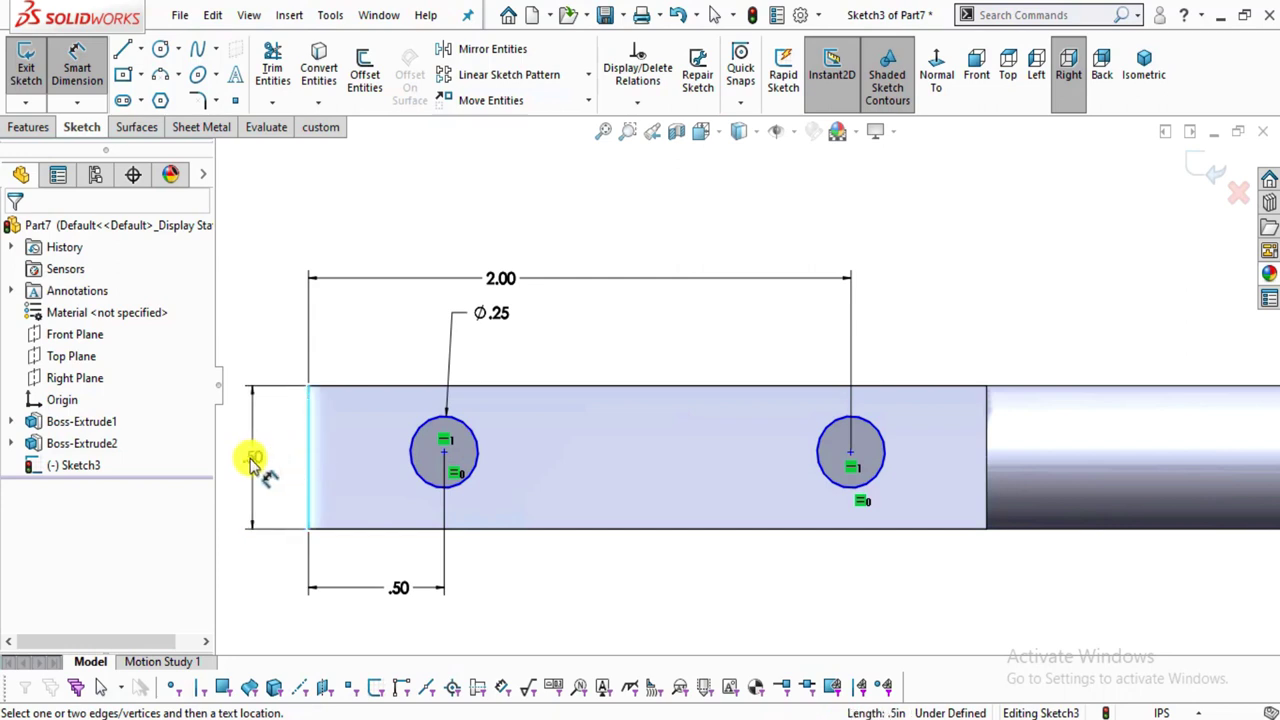
pyautogui.press('Escape')
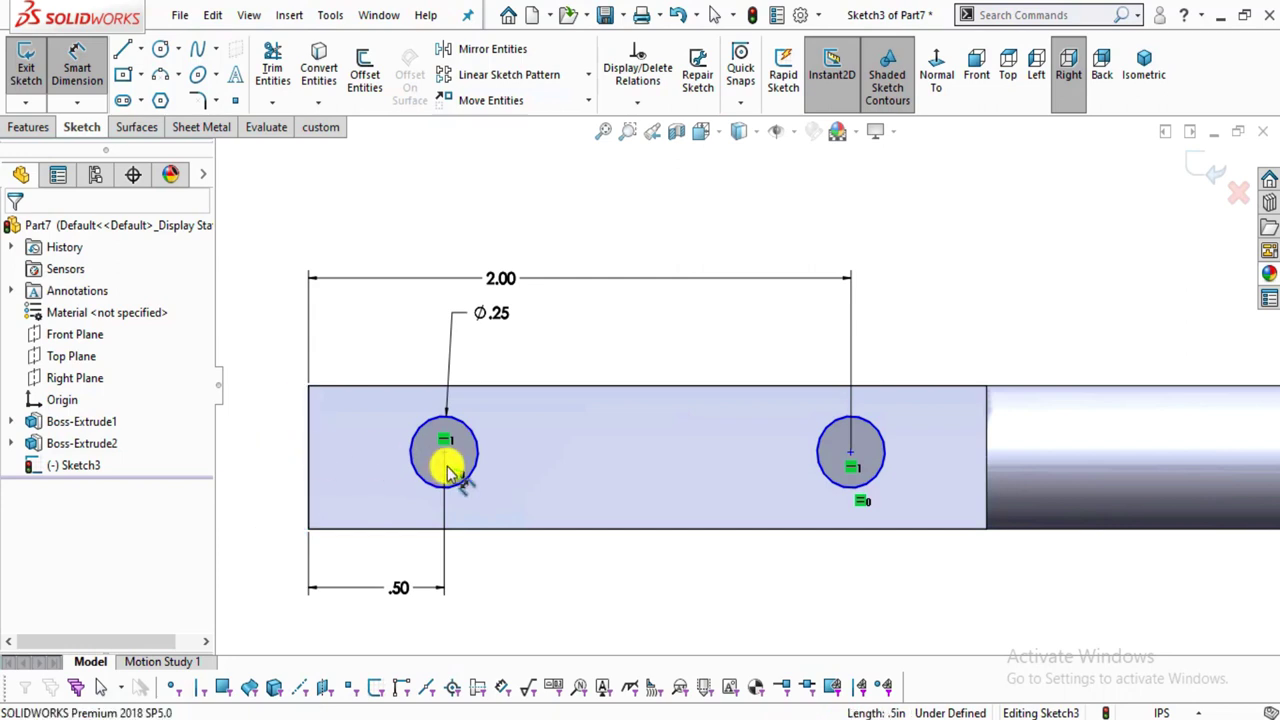
pyautogui.click(506, 528)
pyautogui.click(444, 453)
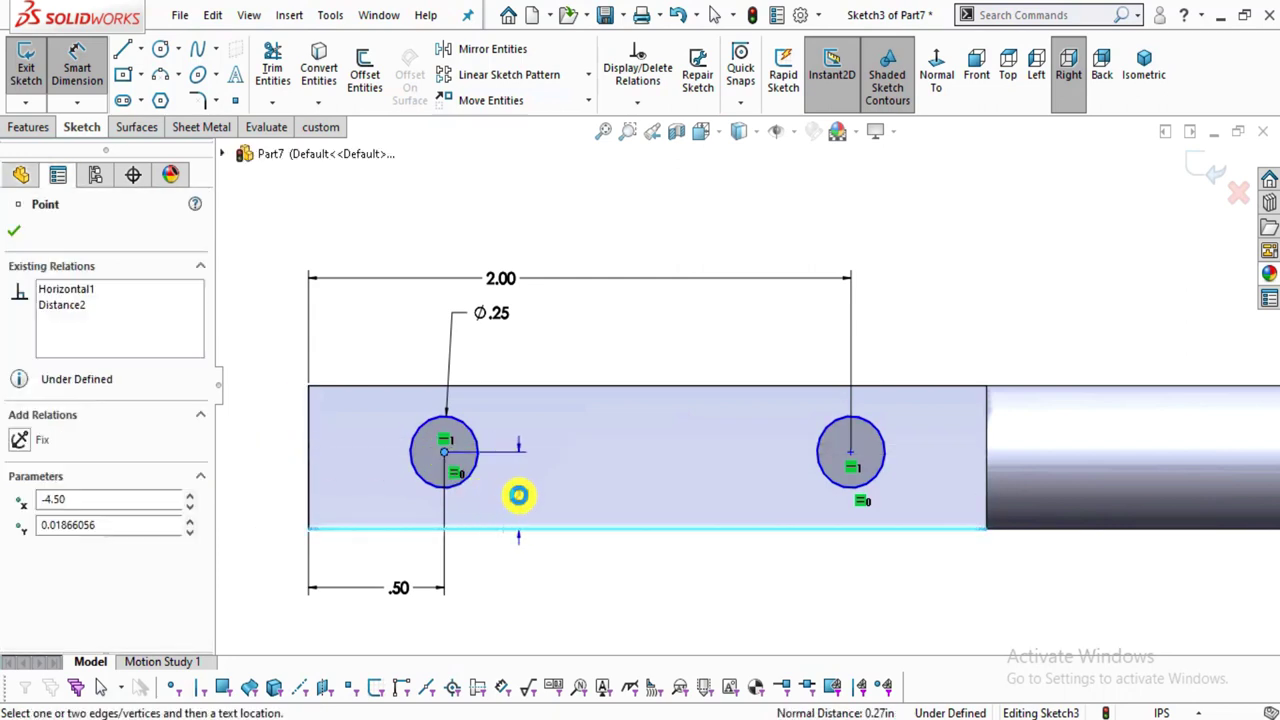
pyautogui.click(520, 494)
pyautogui.write('.25')
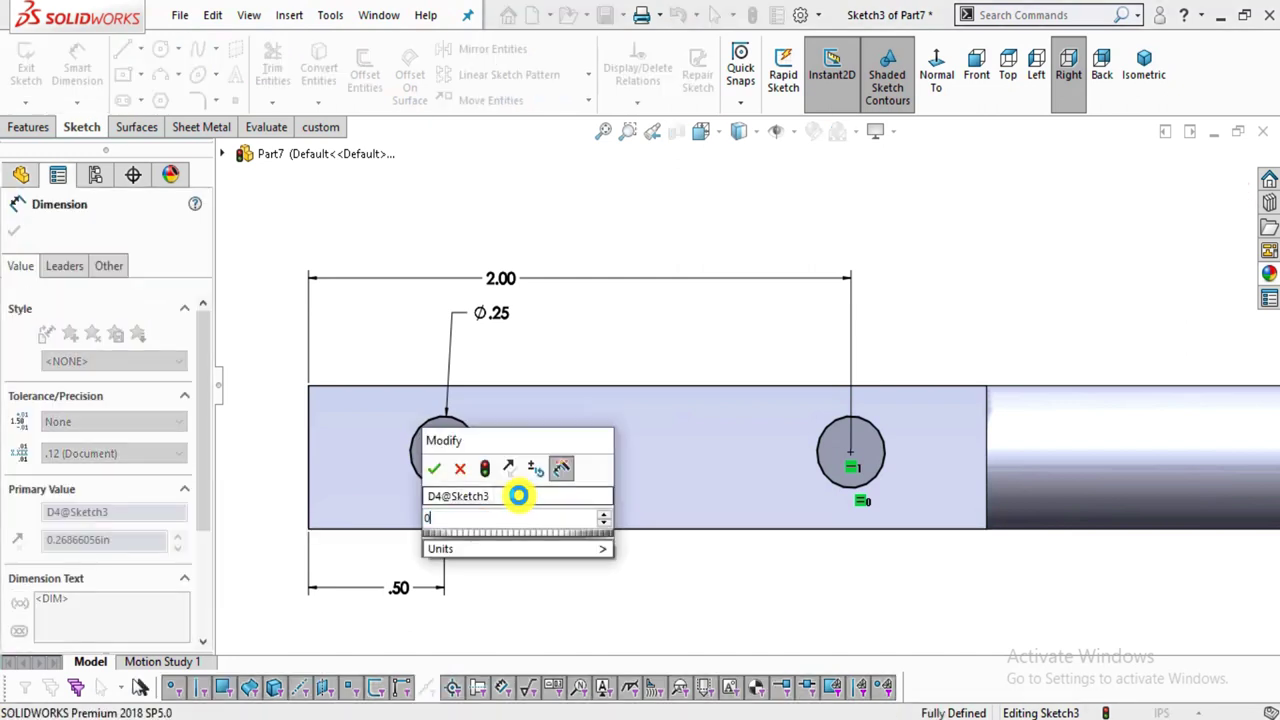
pyautogui.press('Return')
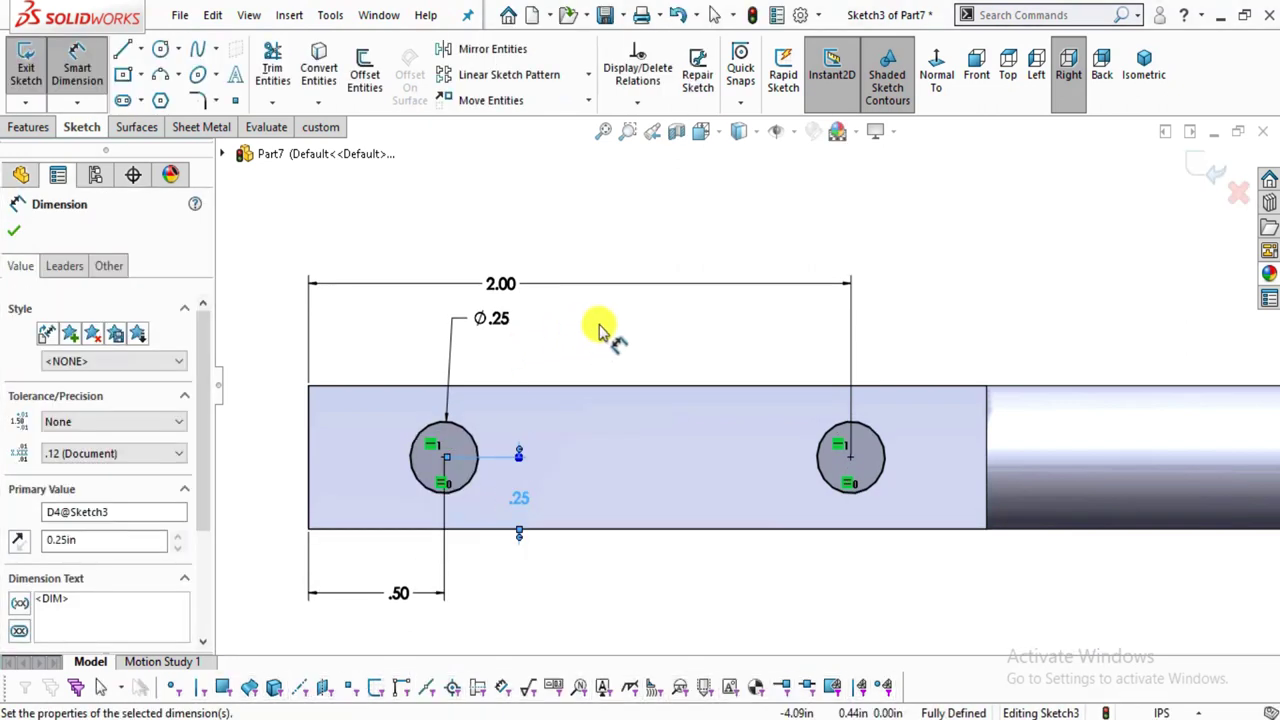
# Cut both circles through the square block with an Extruded Cut set to Through All.
pyautogui.click(28, 128)
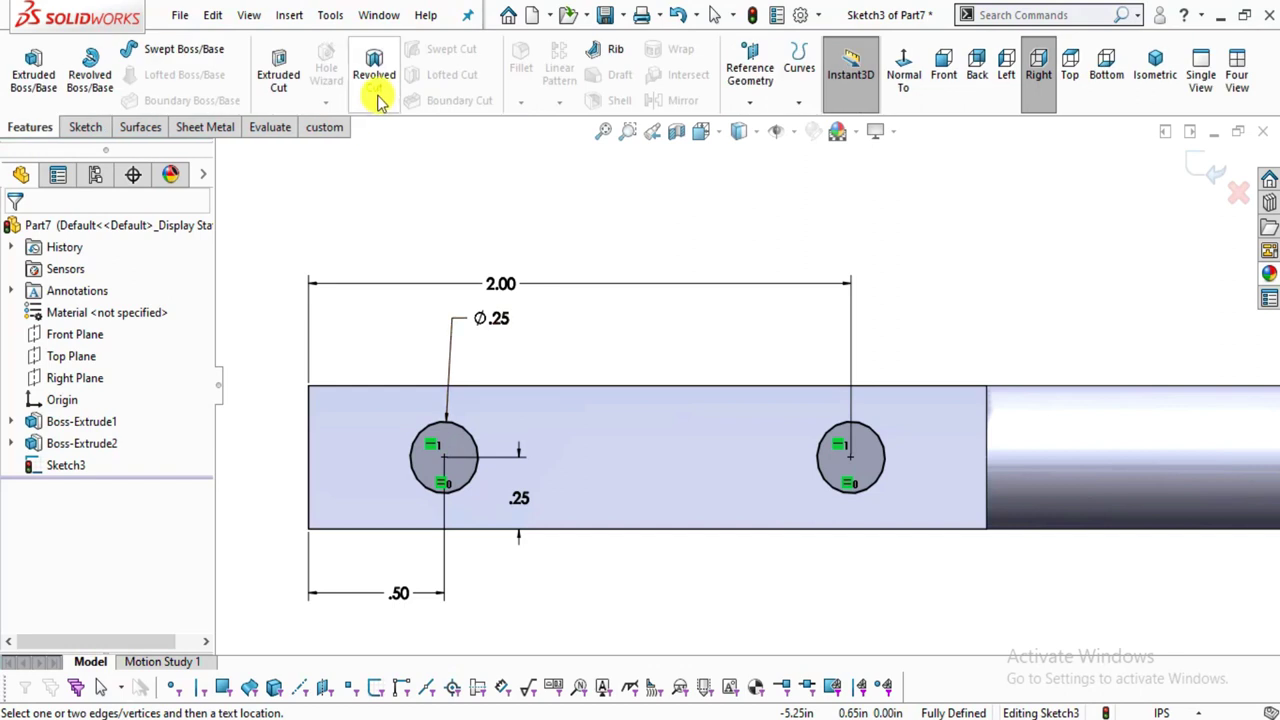
pyautogui.click(278, 78)
pyautogui.click(149, 352)
pyautogui.click(137, 378)
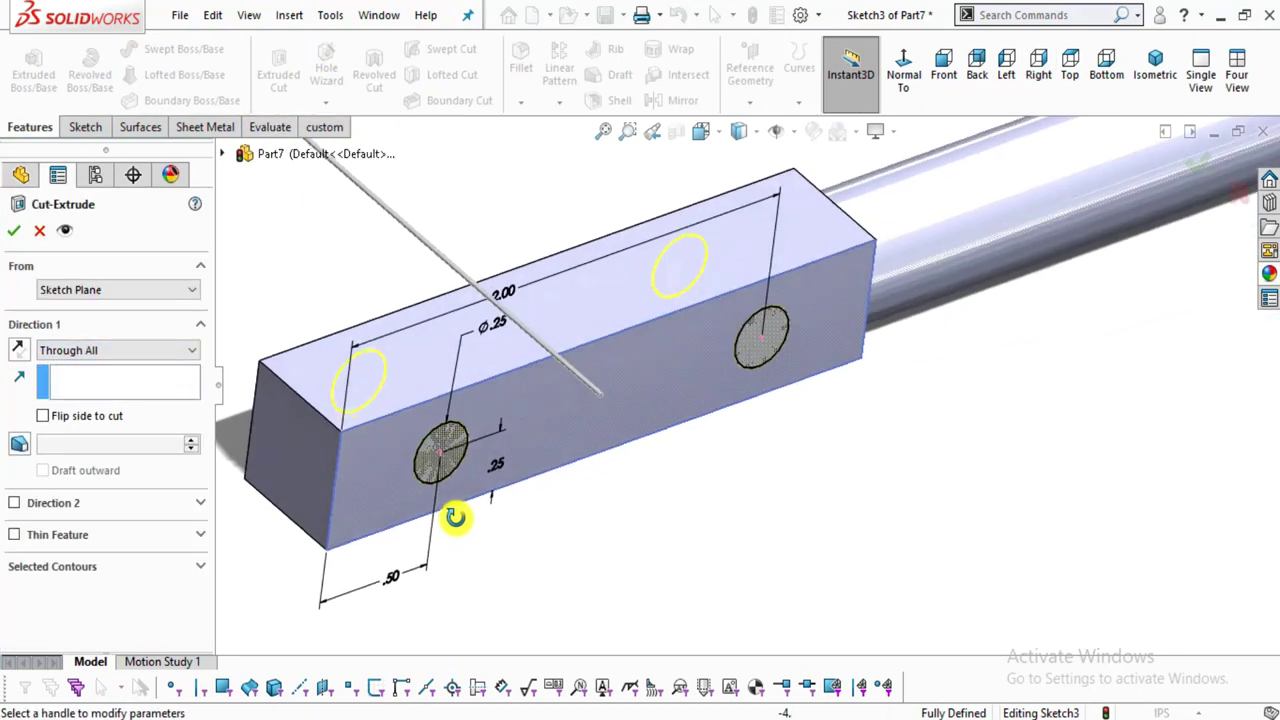
pyautogui.click(15, 231)
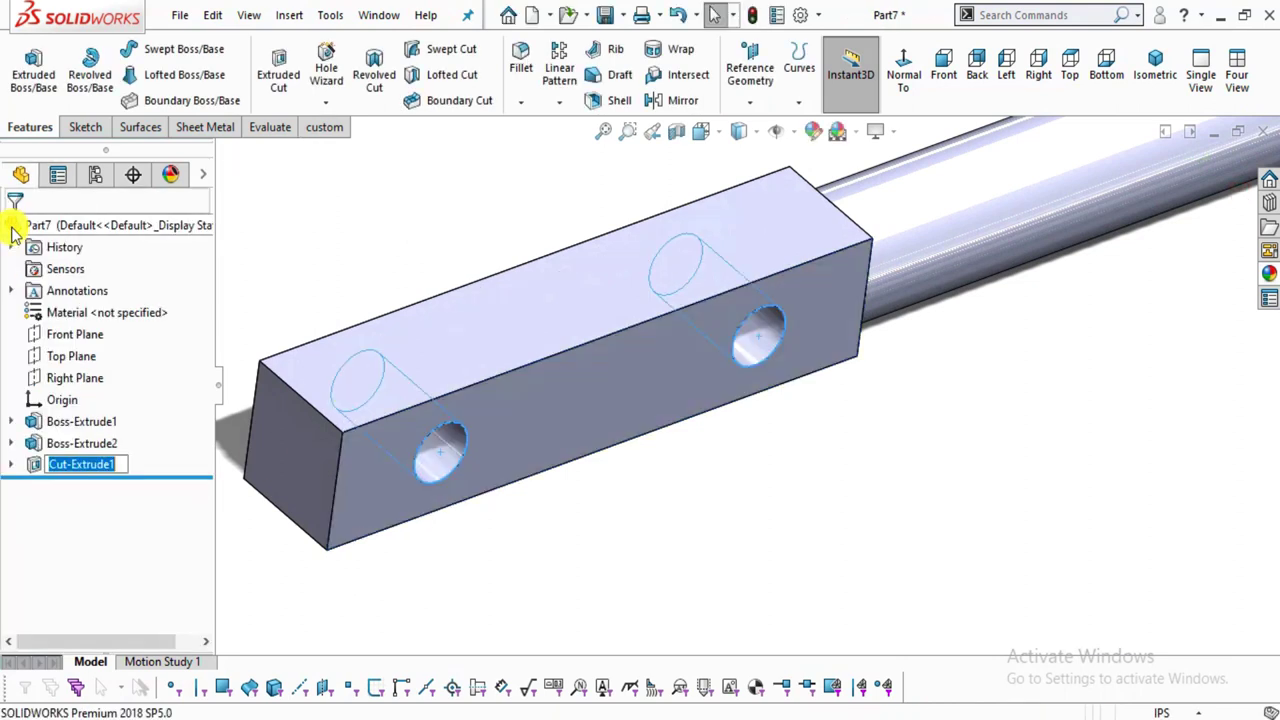
# Compare the whole handle with the PDF drawing and open the steel appearances for the part.
pyautogui.scroll(6, 740, 378)
pyautogui.moveTo(857, 480)
pyautogui.mouseDown(button='middle')
pyautogui.moveTo(857, 263)
pyautogui.moveTo(637, 295)
pyautogui.moveTo(643, 591)
pyautogui.mouseUp(button='middle')
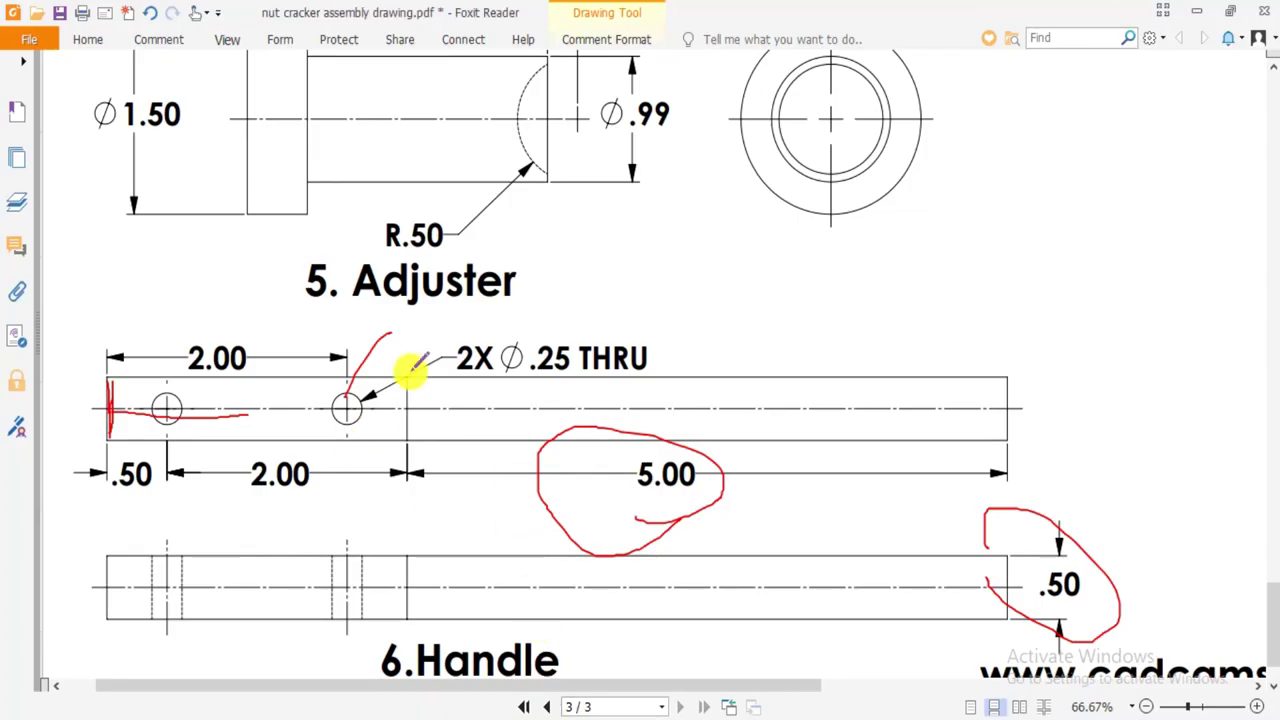
pyautogui.scroll(-1, 512, 350)
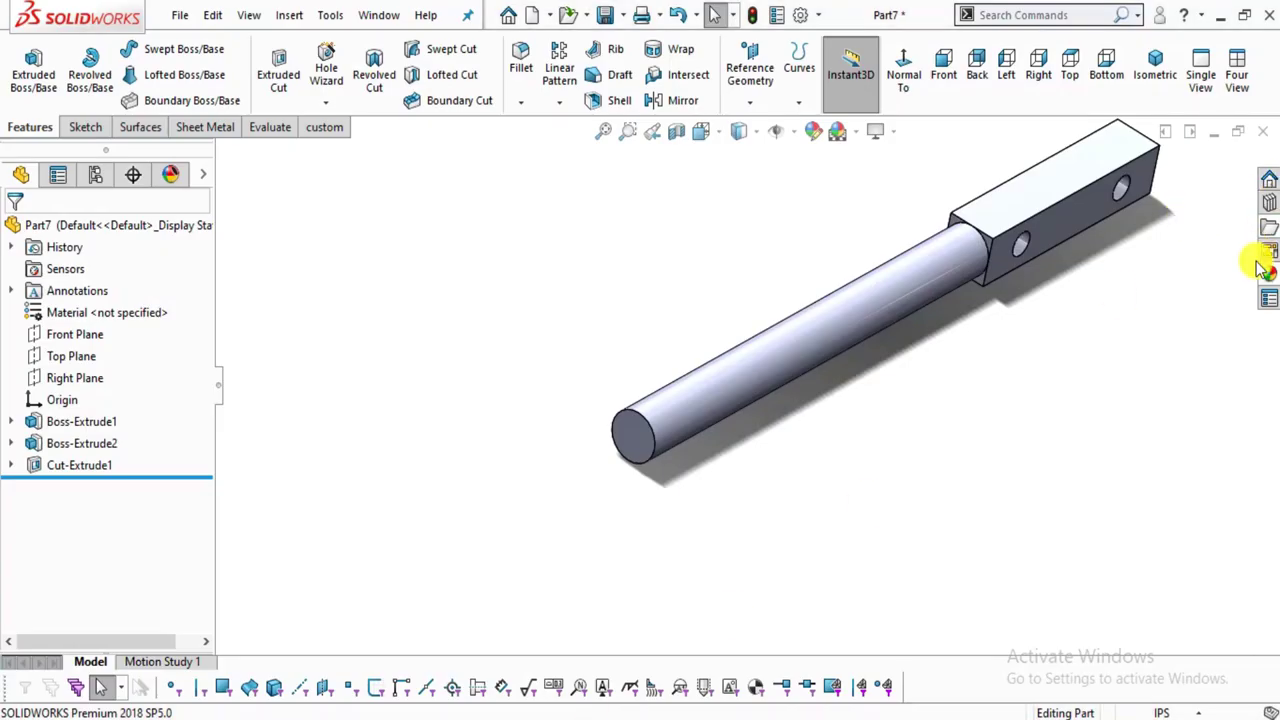
pyautogui.click(1270, 277)
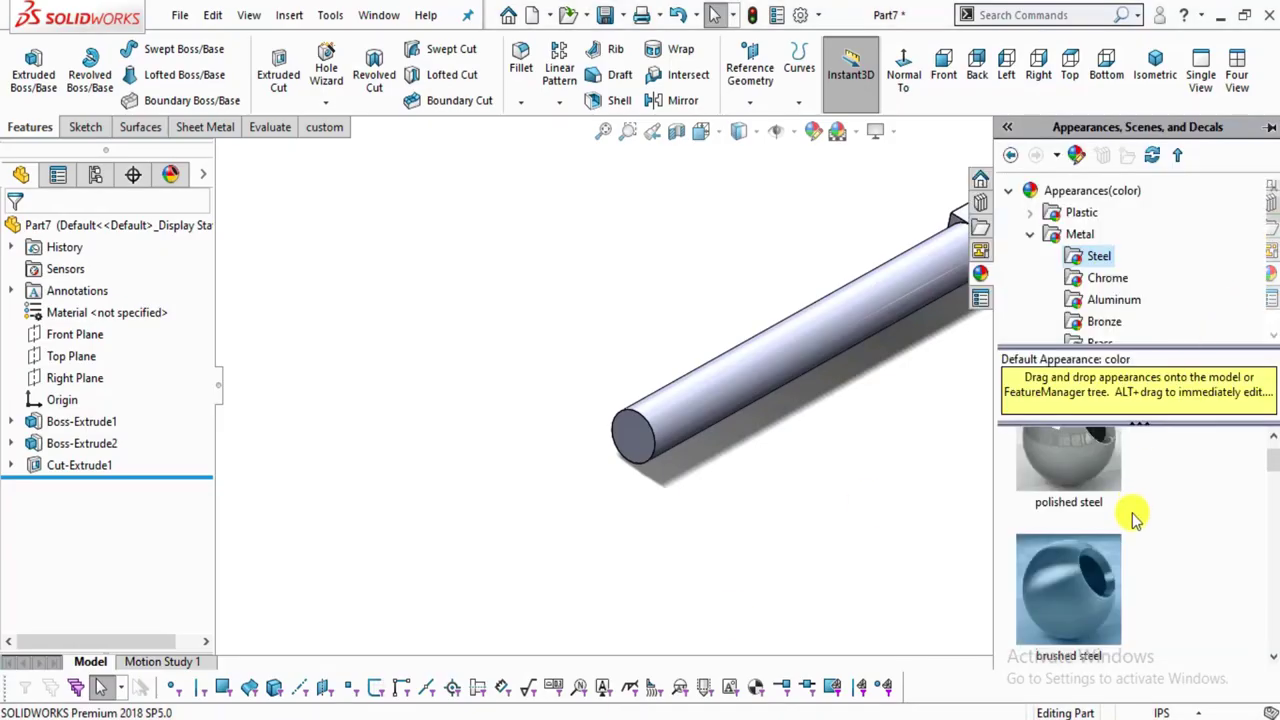
# Apply the brushed steel appearance to the handle part and save it as 6.handle in the nut cracker folder.
pyautogui.click(1092, 567)
pyautogui.moveTo(940, 530); pyautogui.dragTo(697, 101, button='middle')
pyautogui.click(604, 14)
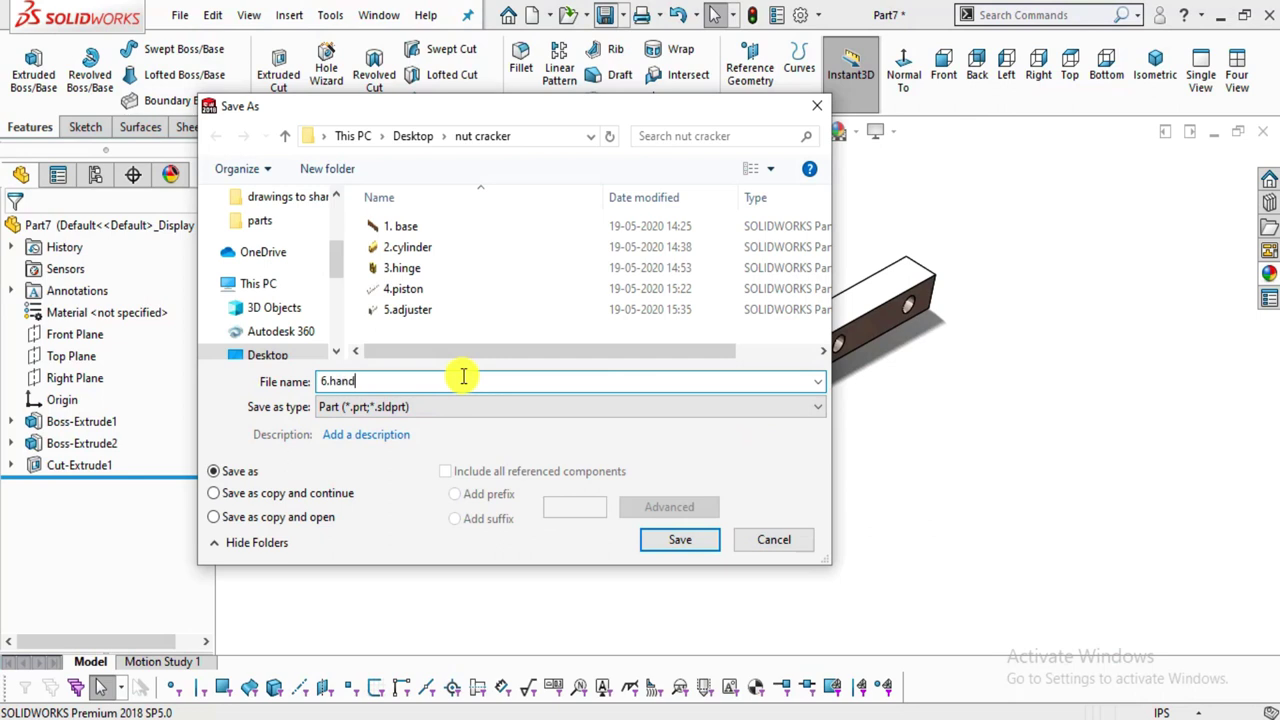
pyautogui.click(665, 540)
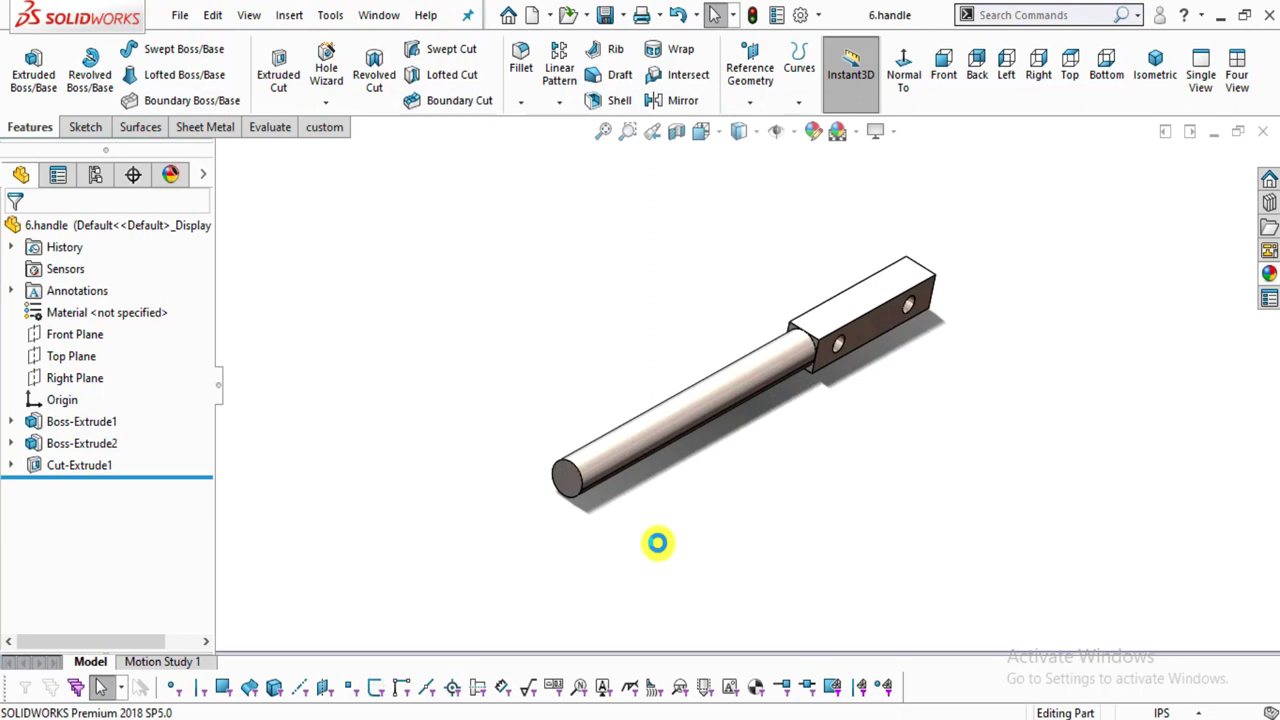
# Switch to the nut cracker assembly drawing in Foxit Reader and examine the views and dimensions of part 7, Adjuster Base.
pyautogui.hotkey('alt', 'Tab')
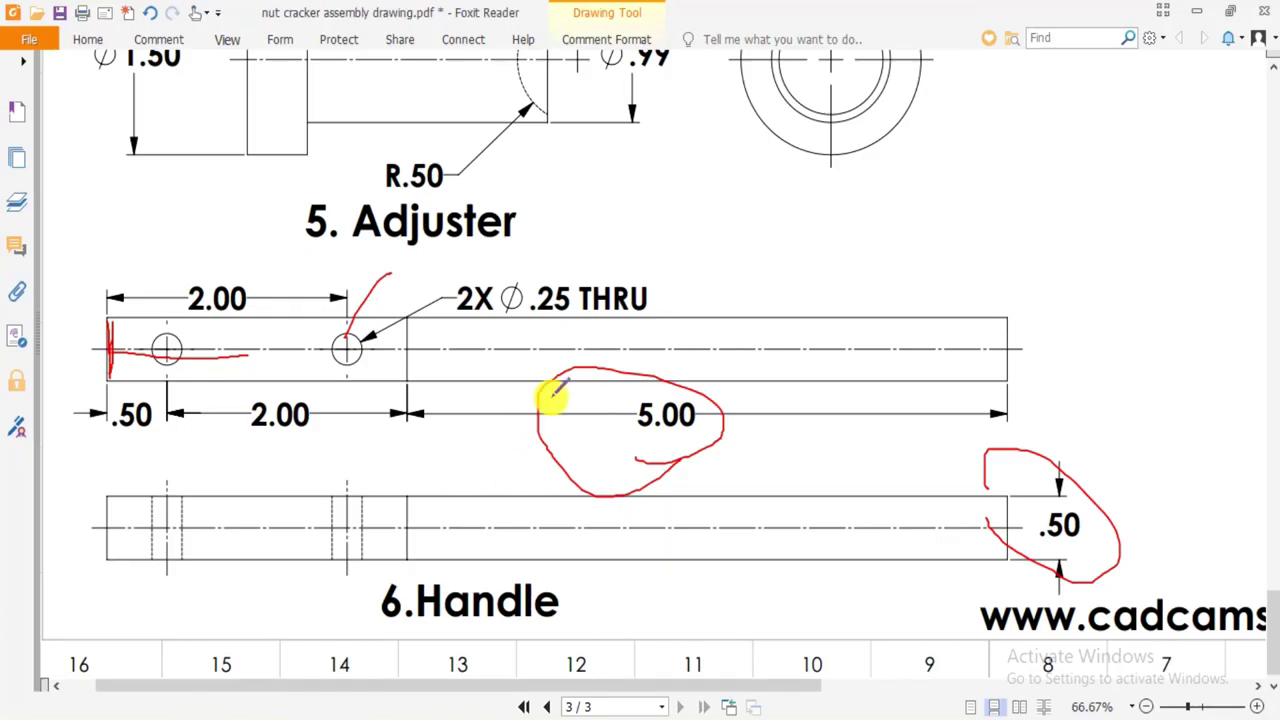
pyautogui.keyDown('ctrl'); pyautogui.scroll(-3, 572, 396); pyautogui.keyUp('ctrl')
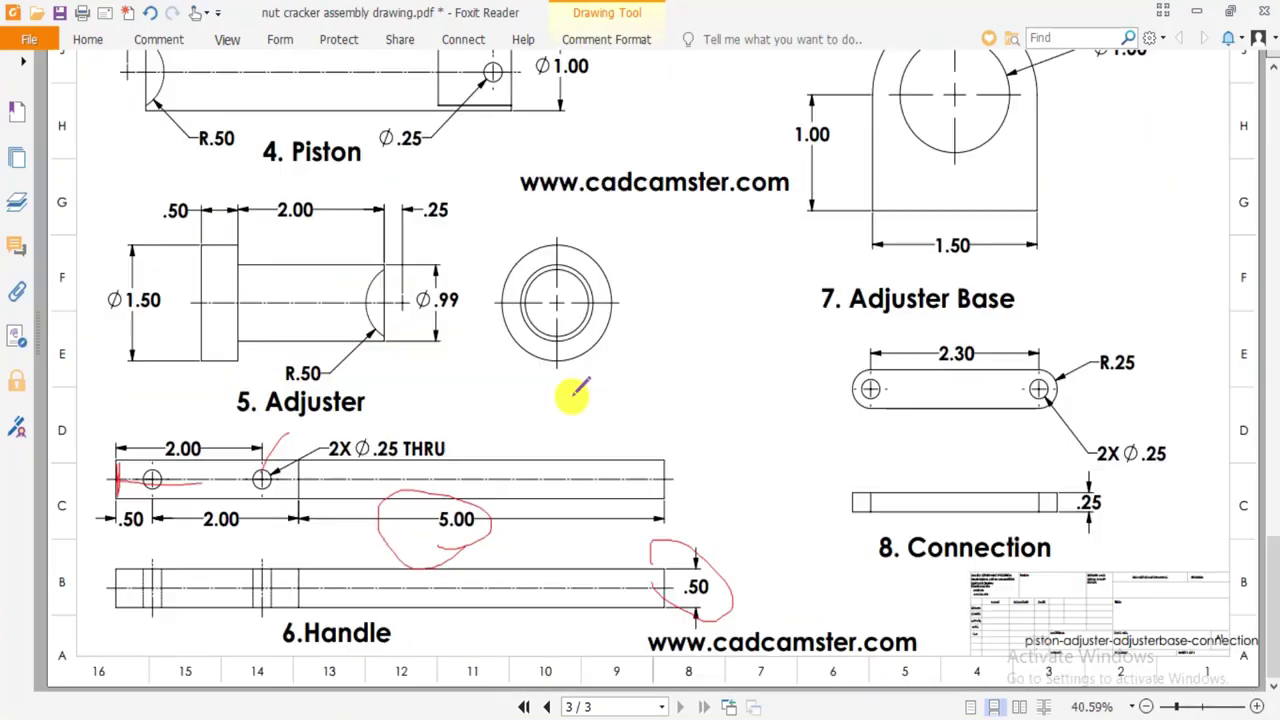
pyautogui.scroll(3, 1120, 278)
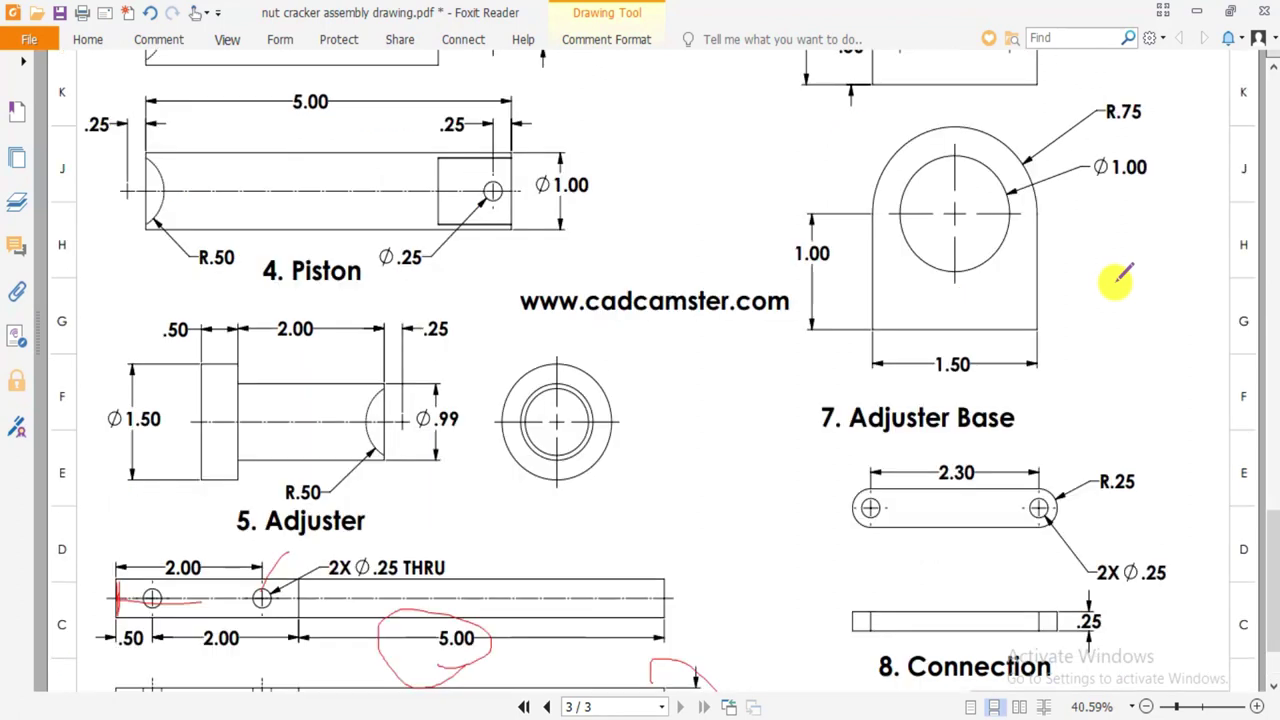
pyautogui.scroll(1, 1116, 281)
pyautogui.moveTo(1263, 529); pyautogui.dragTo(1263, 491)
pyautogui.moveTo(980, 543)
pyautogui.mouseDown()
pyautogui.moveTo(966, 657)
pyautogui.moveTo(1040, 605)
pyautogui.mouseUp()
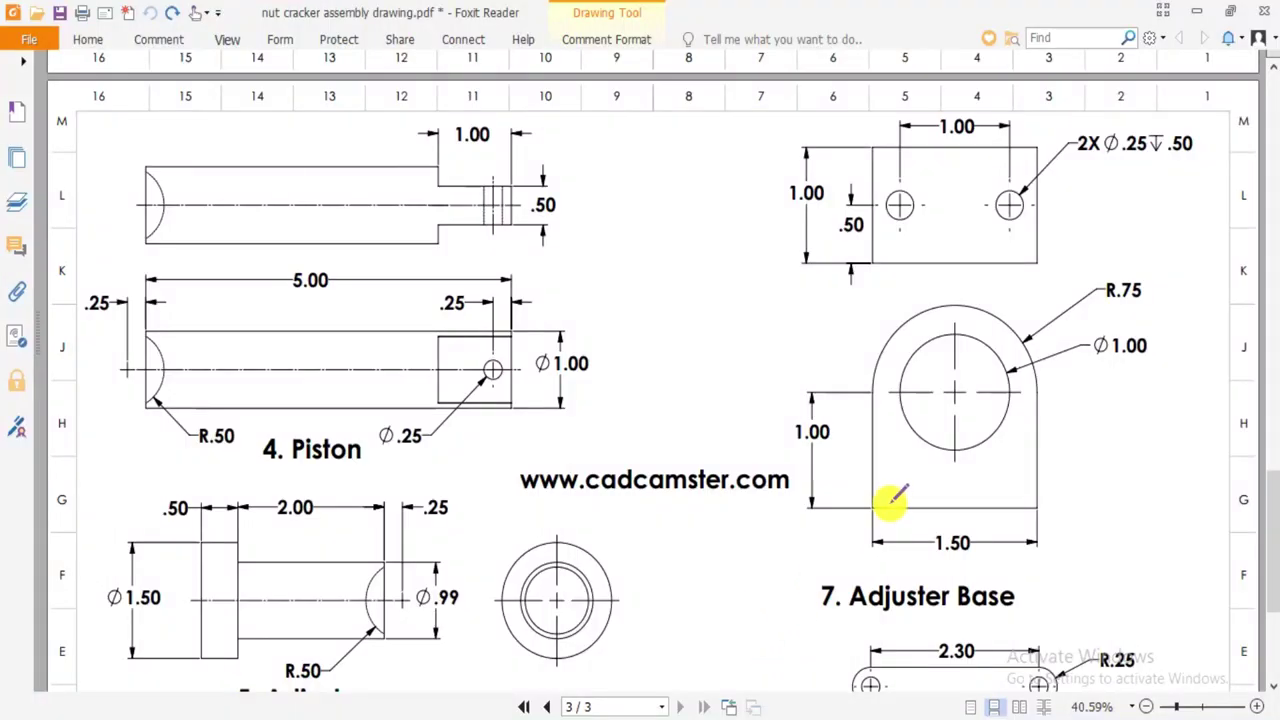
pyautogui.moveTo(842, 568)
pyautogui.mouseDown()
pyautogui.moveTo(807, 572)
pyautogui.moveTo(825, 617)
pyautogui.moveTo(967, 630)
pyautogui.moveTo(1030, 614)
pyautogui.moveTo(997, 567)
pyautogui.moveTo(836, 567)
pyautogui.mouseUp()
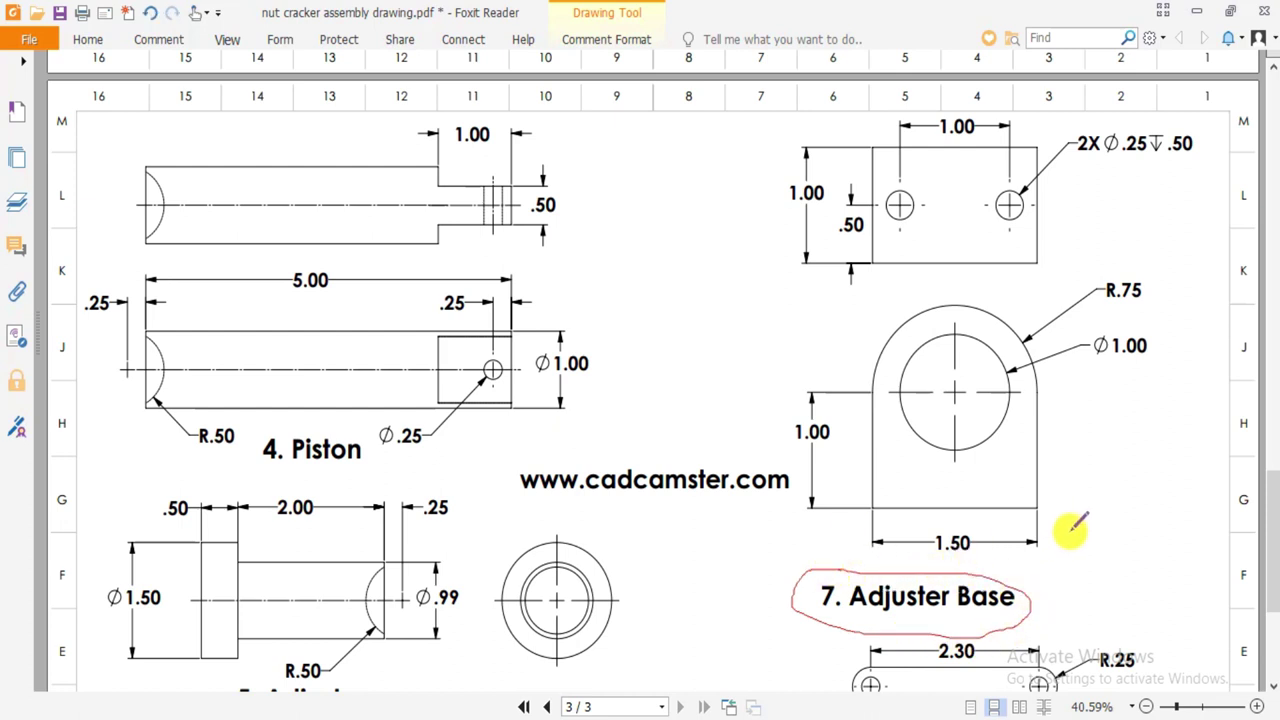
pyautogui.moveTo(1078, 484)
pyautogui.mouseDown()
pyautogui.moveTo(1046, 350)
pyautogui.moveTo(997, 316)
pyautogui.moveTo(893, 317)
pyautogui.moveTo(815, 374)
pyautogui.moveTo(812, 469)
pyautogui.moveTo(896, 529)
pyautogui.moveTo(1046, 514)
pyautogui.mouseUp()
pyautogui.moveTo(858, 262)
pyautogui.mouseDown()
pyautogui.moveTo(1094, 143)
pyautogui.moveTo(849, 149)
pyautogui.moveTo(980, 269)
pyautogui.moveTo(985, 290)
pyautogui.mouseUp()
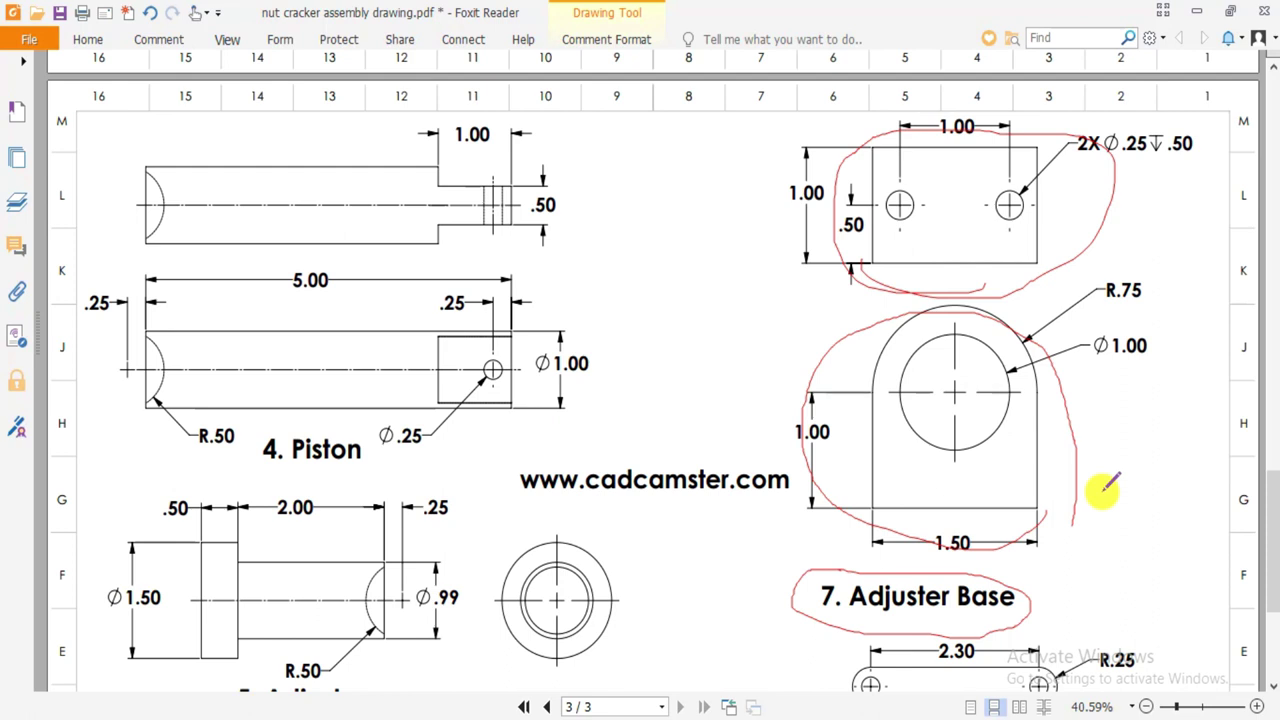
pyautogui.hotkey('ctrl', 'z')
pyautogui.hotkey('ctrl', 'z')
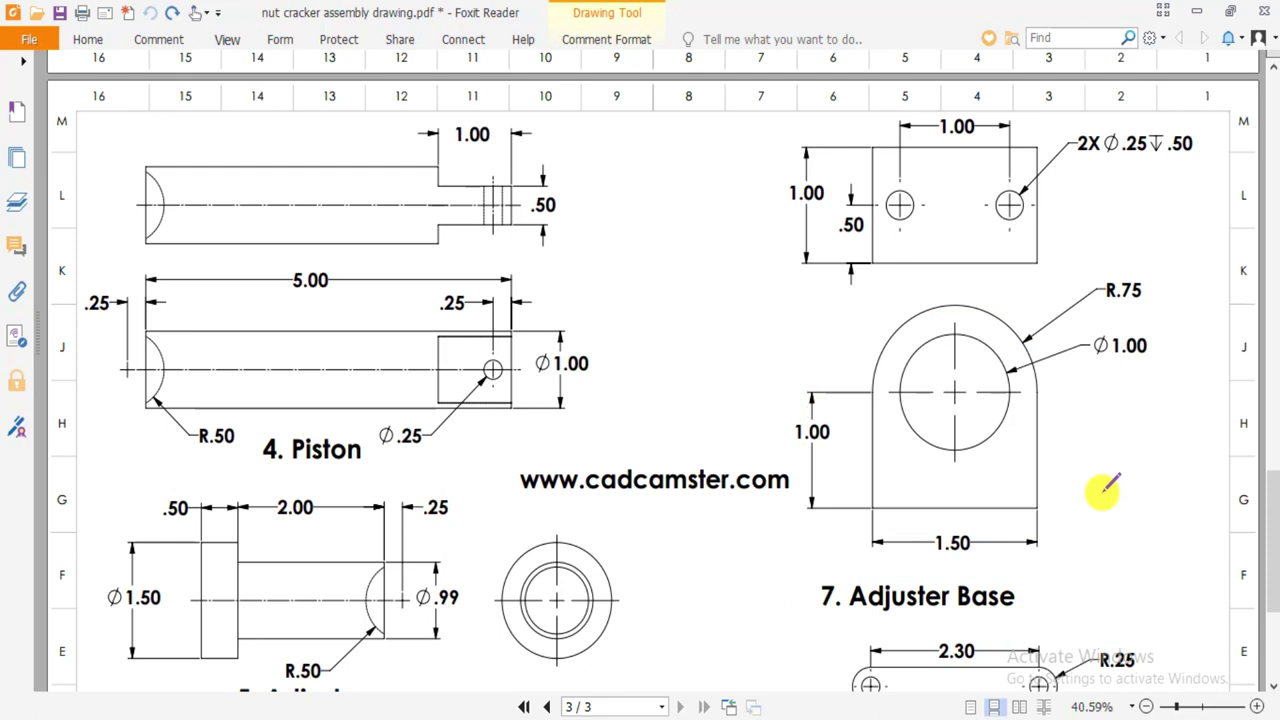
pyautogui.moveTo(895, 450); pyautogui.dragTo(1103, 493)
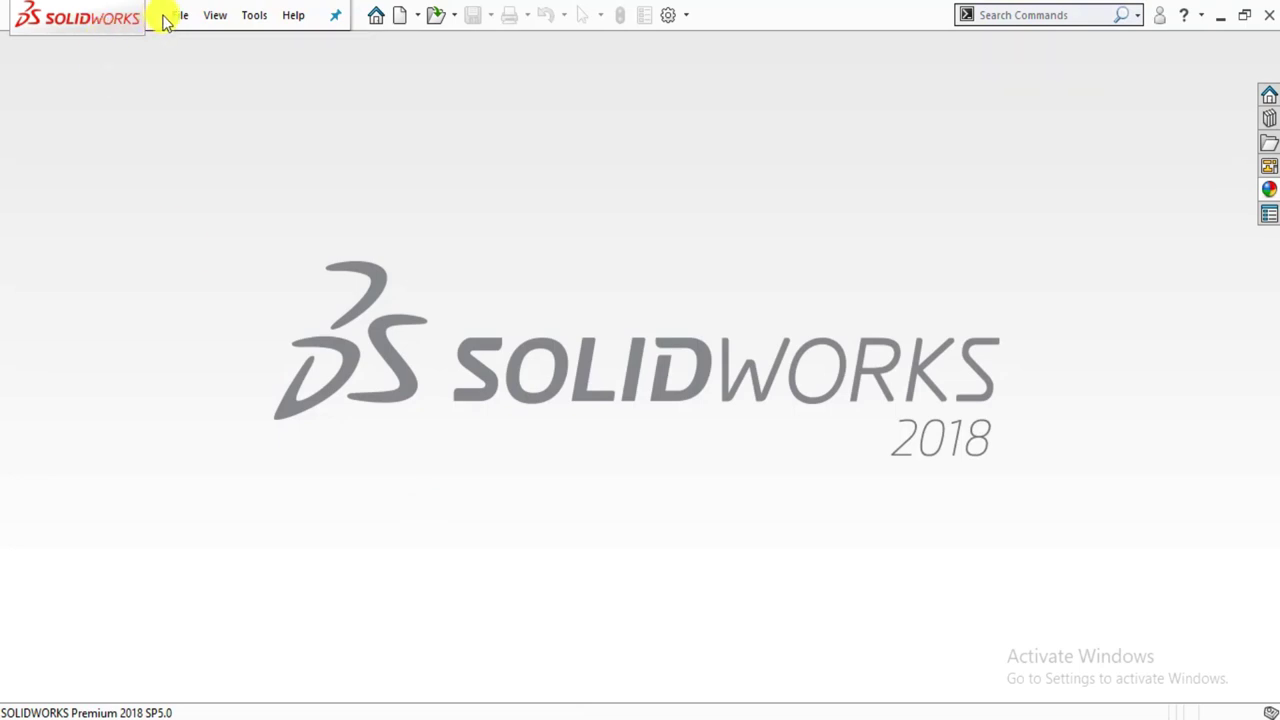
# Switch to SOLIDWORKS and create a new part document.
pyautogui.click(167, 22)
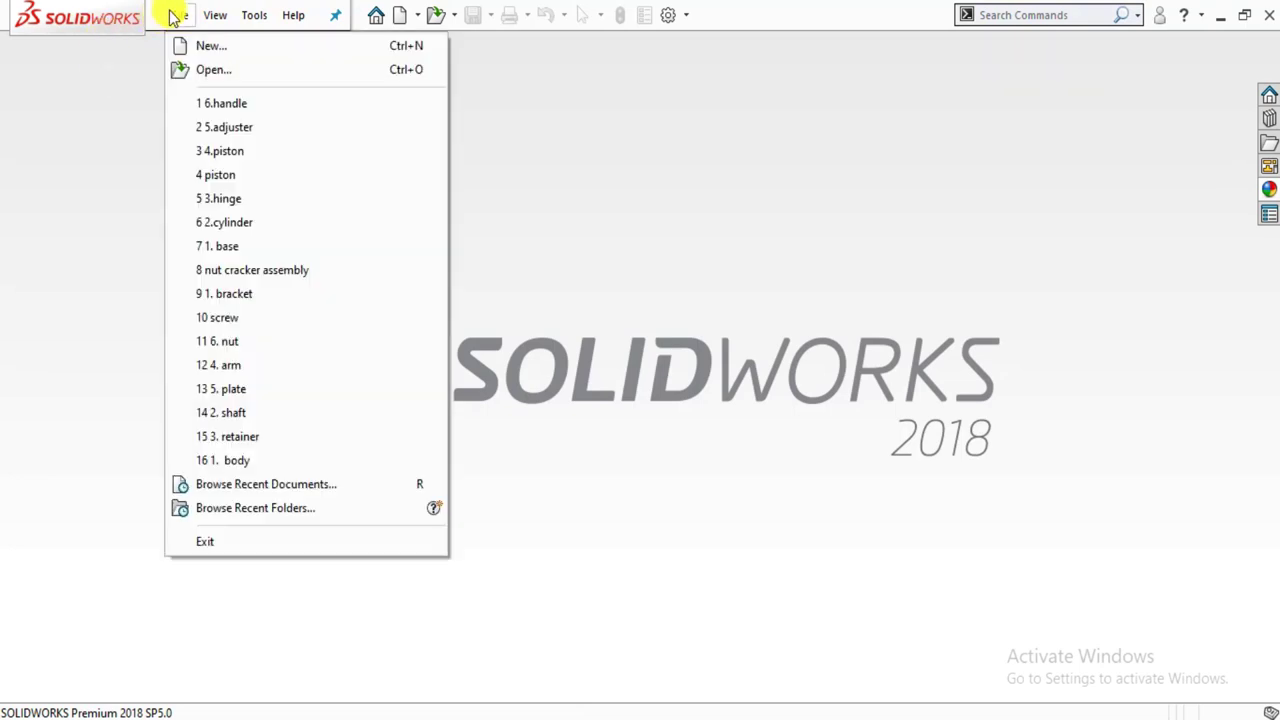
pyautogui.click(183, 44)
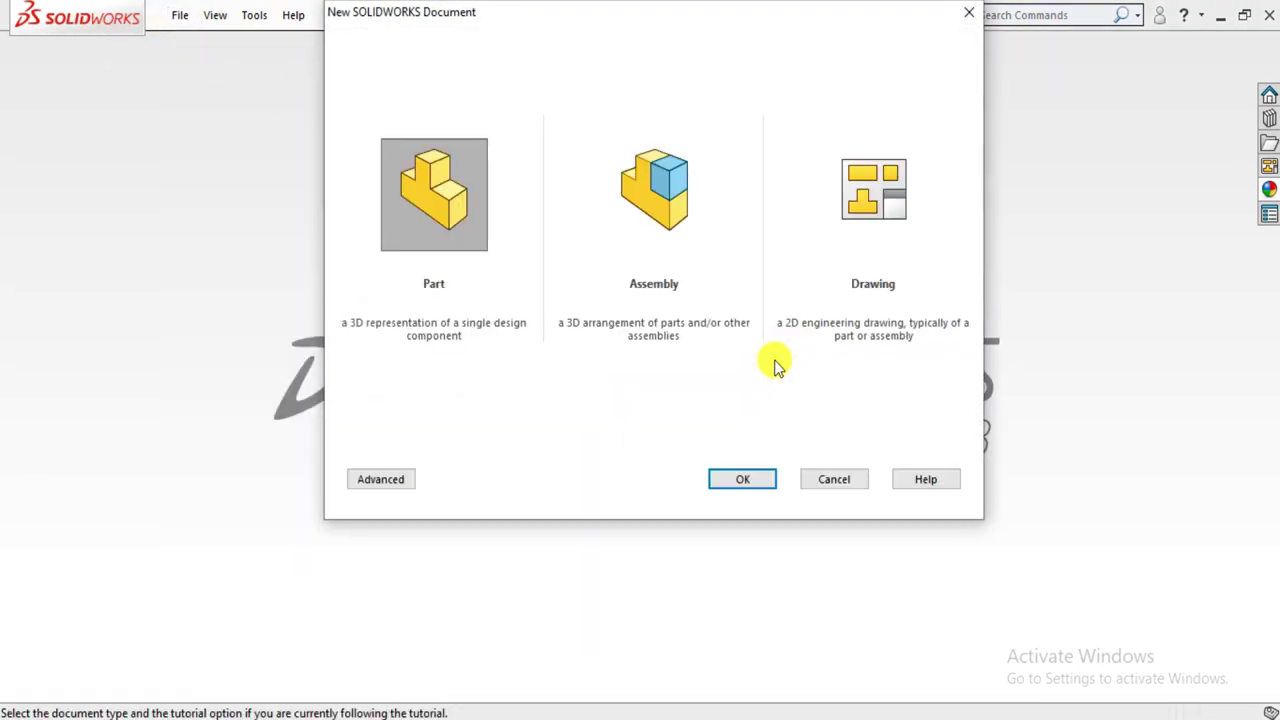
pyautogui.click(735, 480)
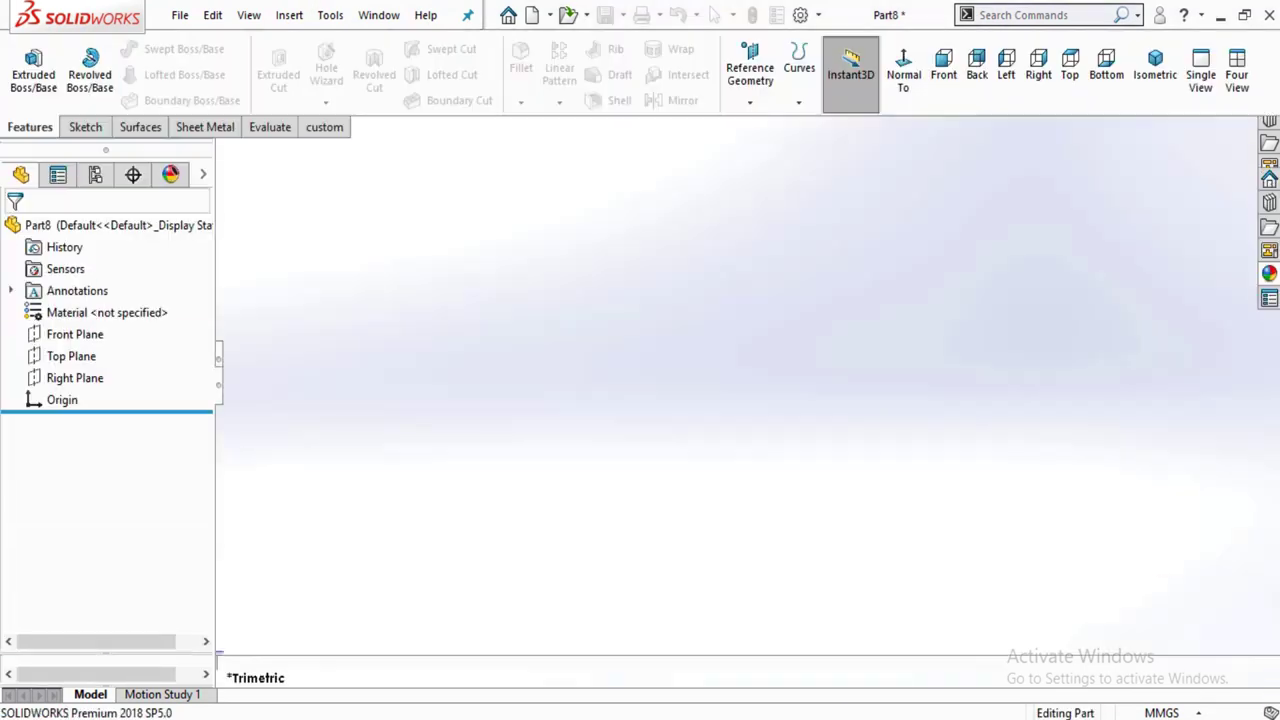
# Set the document units to IPS (inch, pound, second) and change the scene to a plain white background.
pyautogui.click(1172, 711)
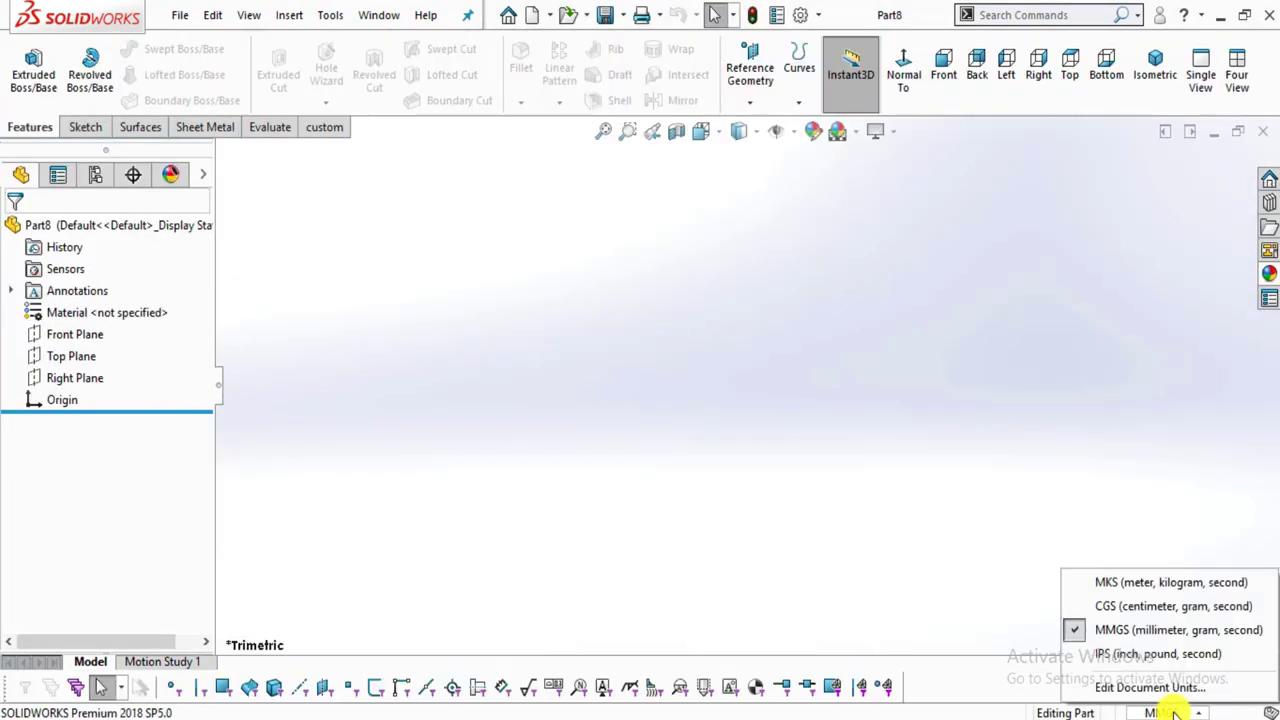
pyautogui.click(1146, 652)
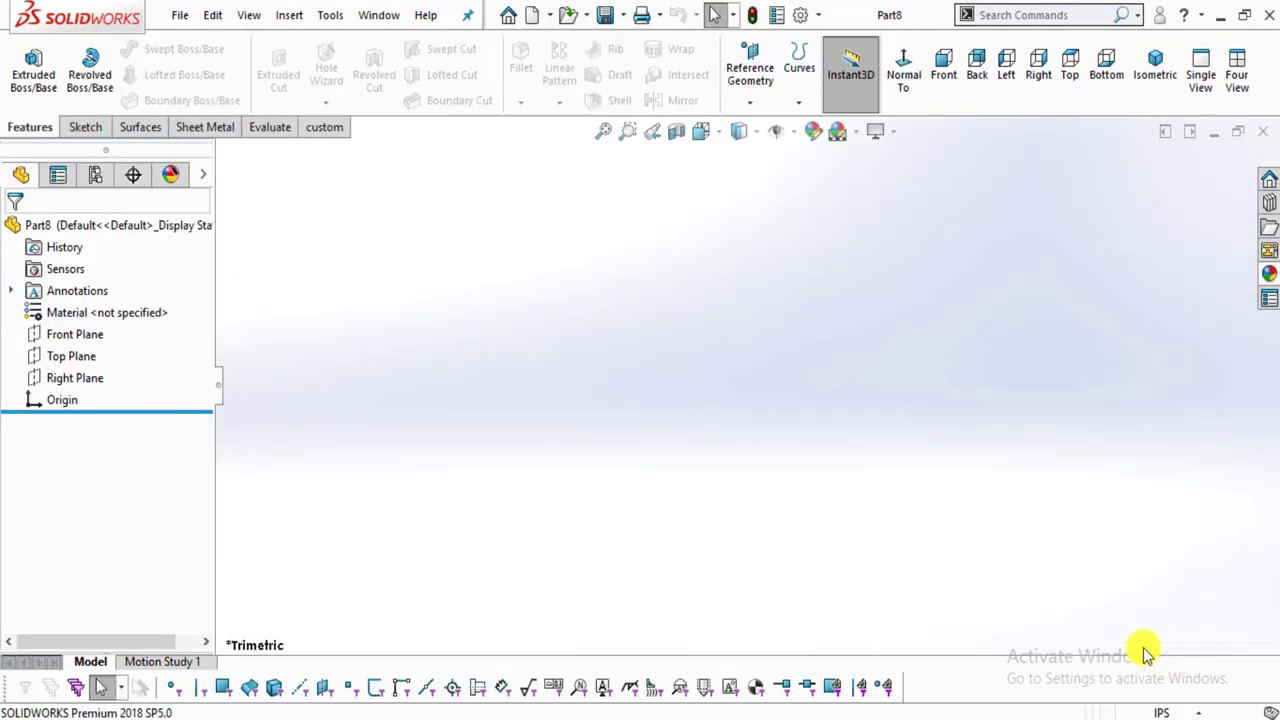
pyautogui.click(855, 128)
pyautogui.click(880, 52)
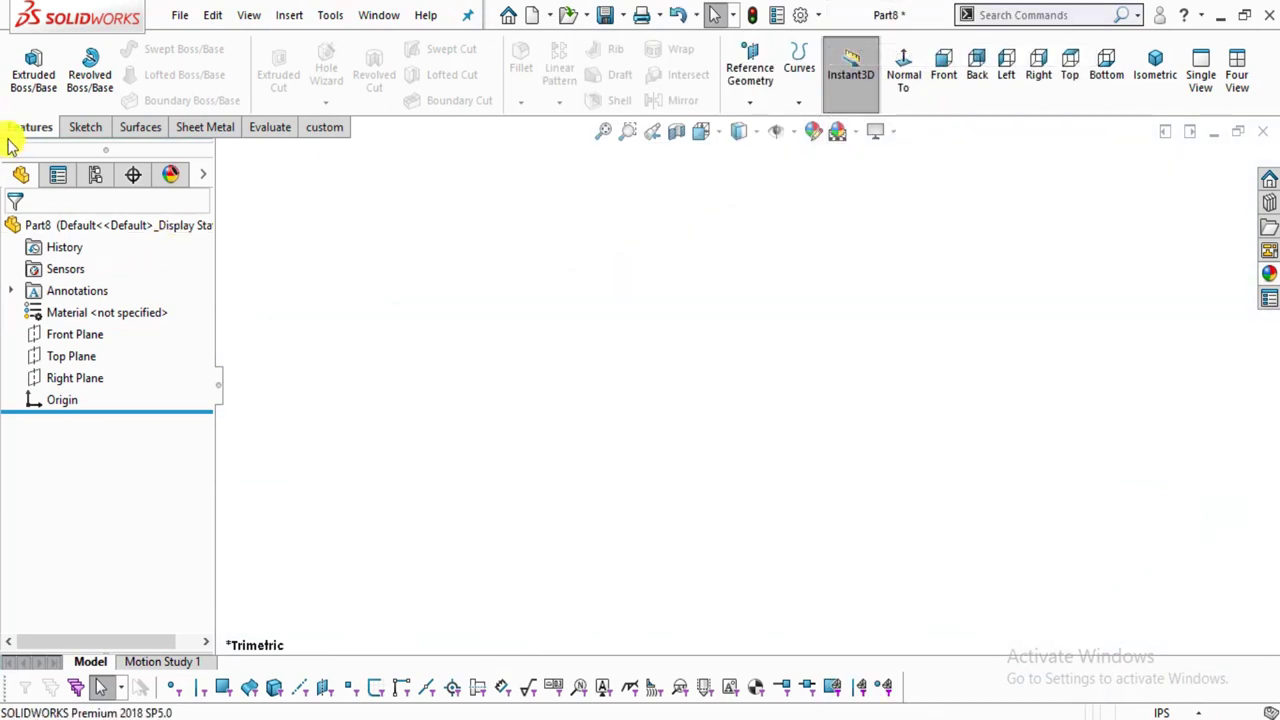
# Start a sketch on the Front Plane and draw two concentric circles centred on the origin.
pyautogui.click(68, 128)
pyautogui.click(26, 58)
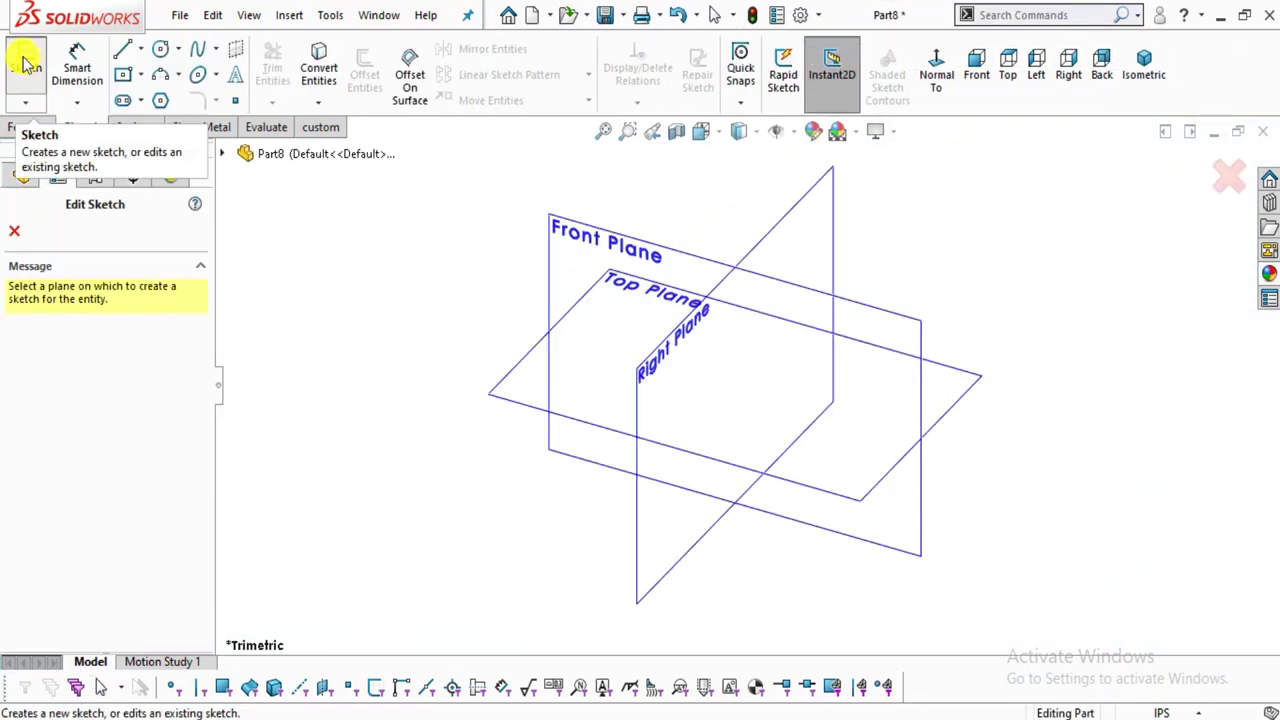
pyautogui.click(568, 243)
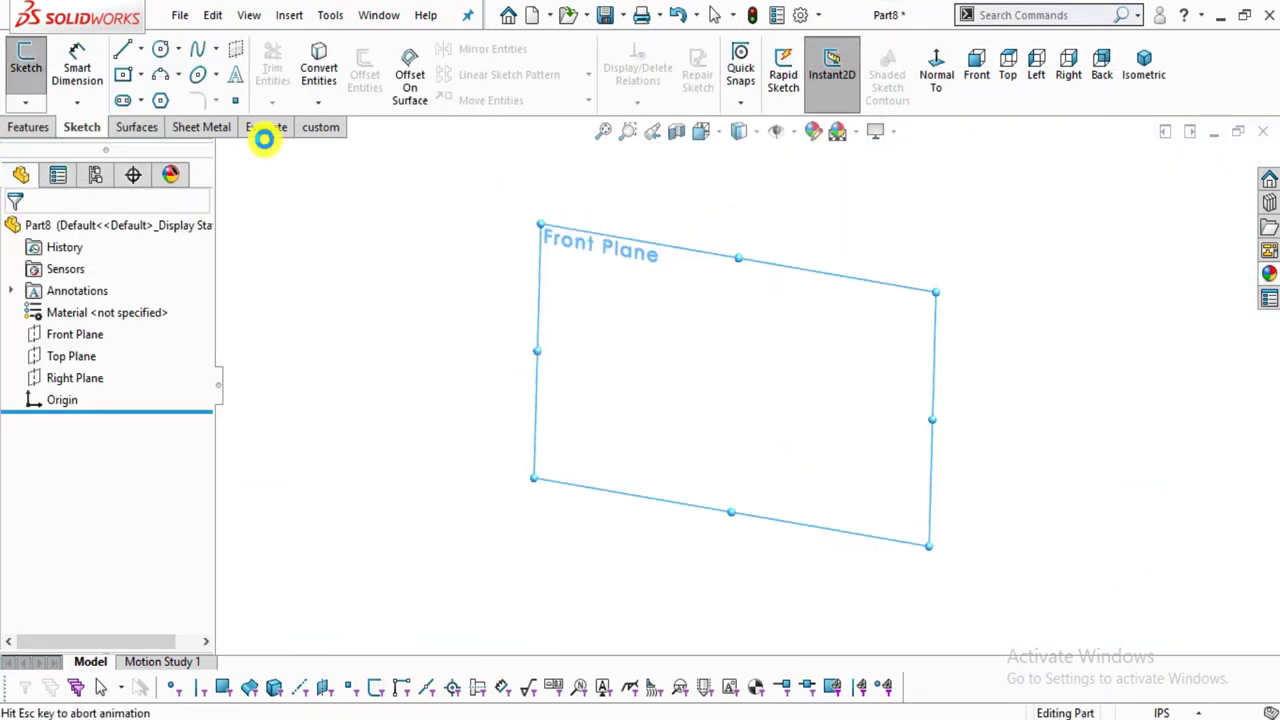
pyautogui.click(160, 49)
pyautogui.click(746, 384)
pyautogui.click(877, 477)
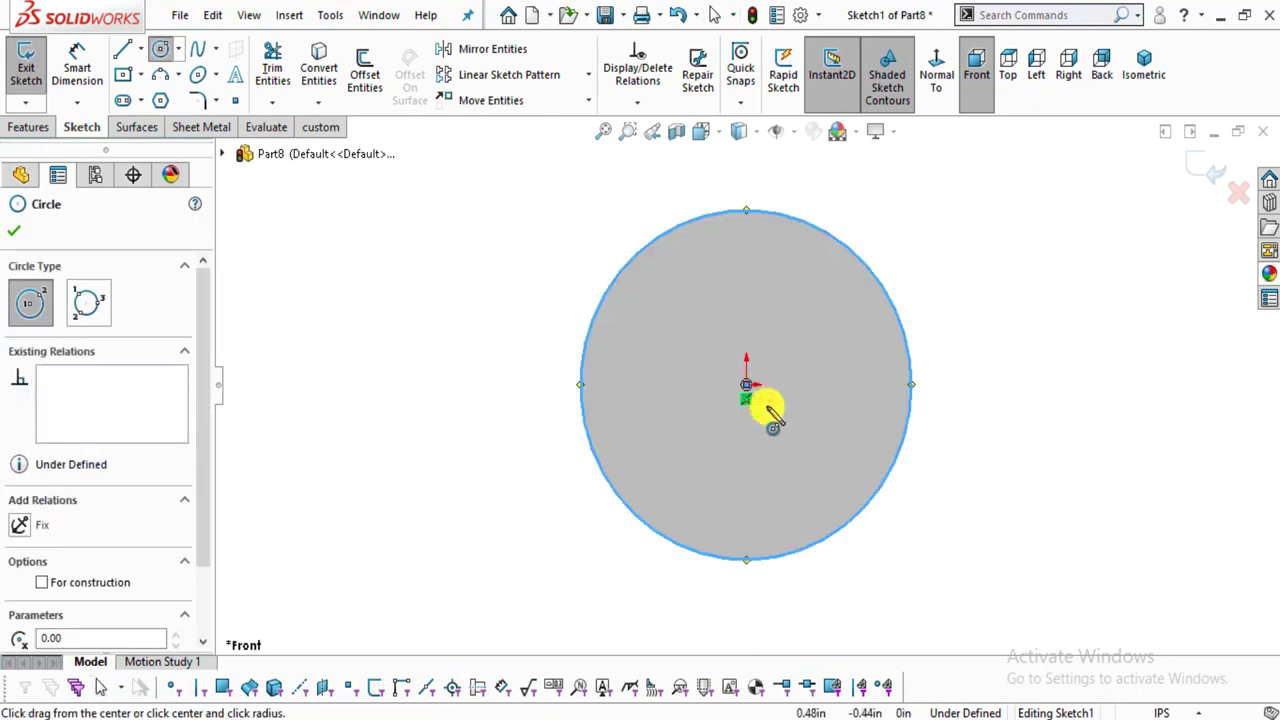
pyautogui.click(746, 384)
pyautogui.click(837, 434)
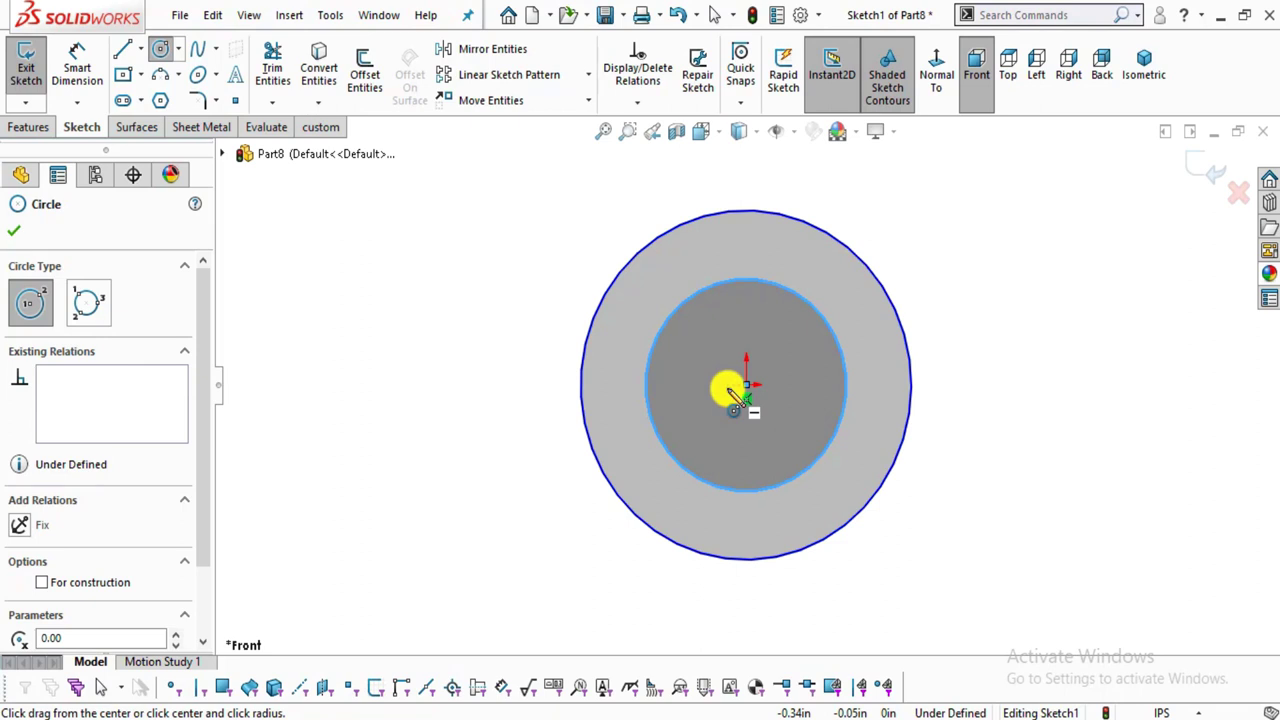
pyautogui.press('Escape')
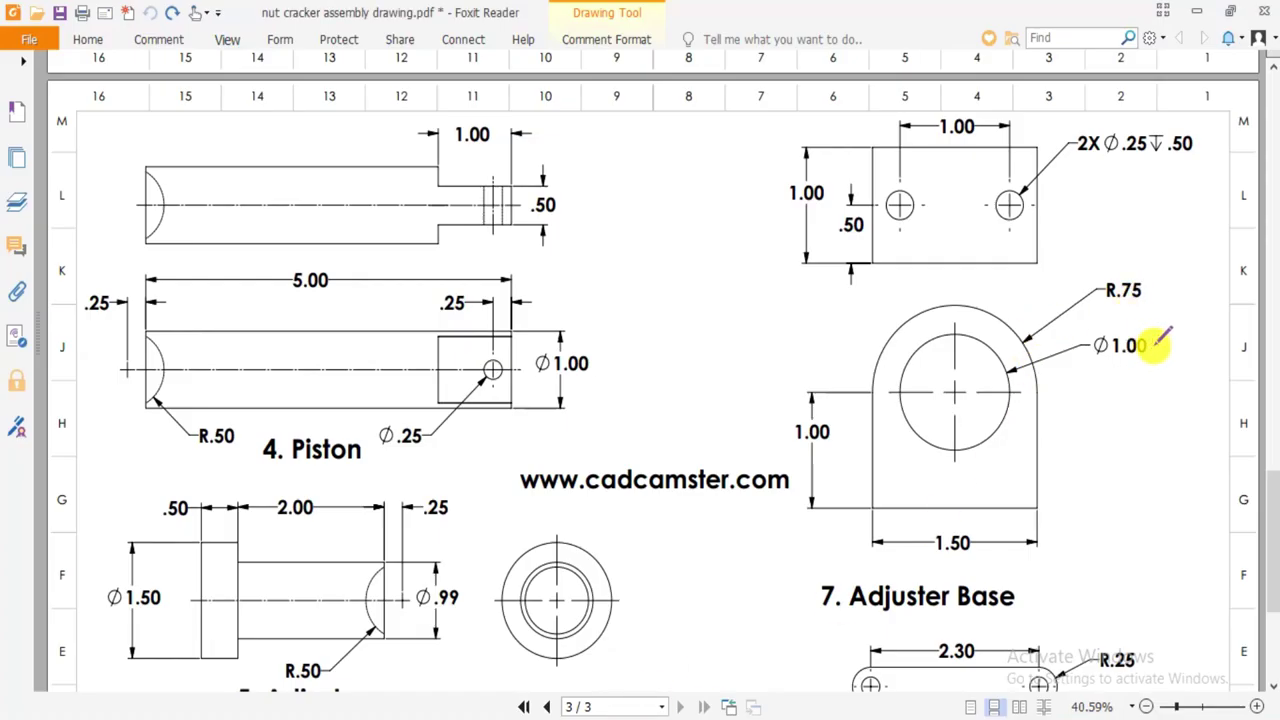
# Check the Adjuster Base radius on the drawing, and dimension the inner circle to 1.00 in and the outer circle to 1.50 in diameter.
pyautogui.moveTo(1148, 302)
pyautogui.mouseDown()
pyautogui.moveTo(1161, 271)
pyautogui.moveTo(1128, 244)
pyautogui.moveTo(1097, 259)
pyautogui.moveTo(1163, 298)
pyautogui.mouseUp()
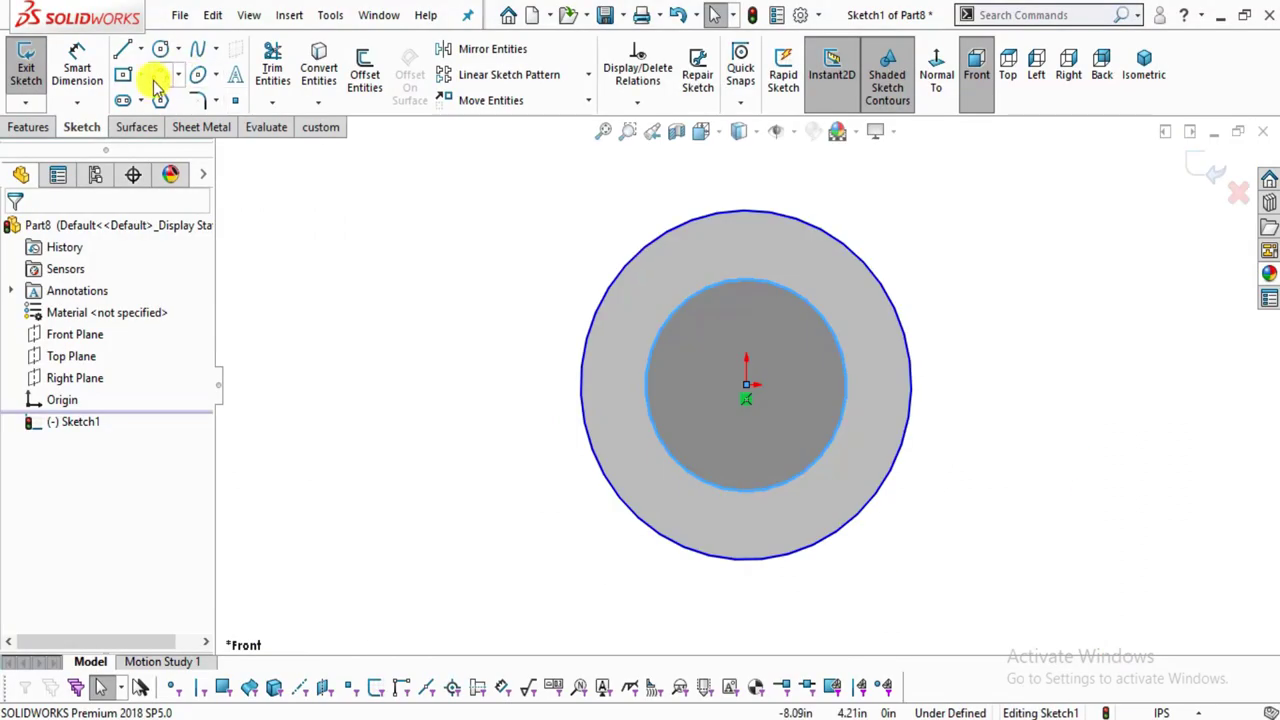
pyautogui.click(77, 67)
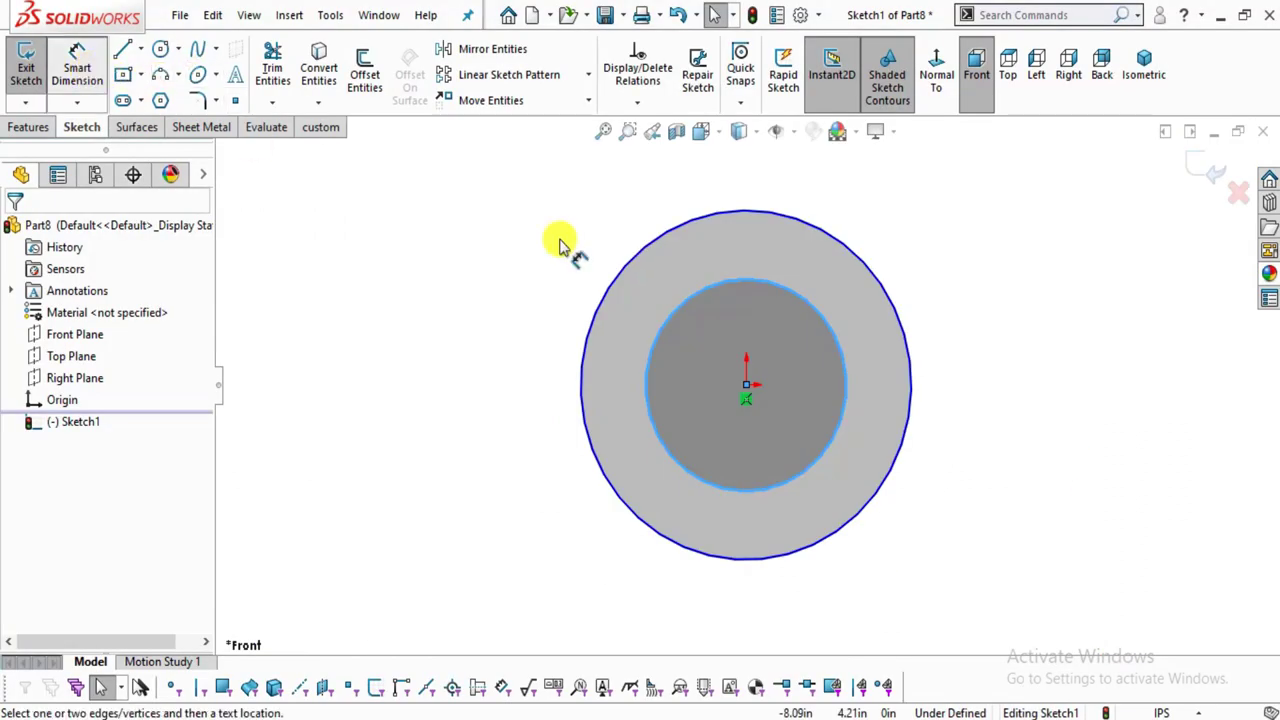
pyautogui.click(847, 362)
pyautogui.click(1052, 352)
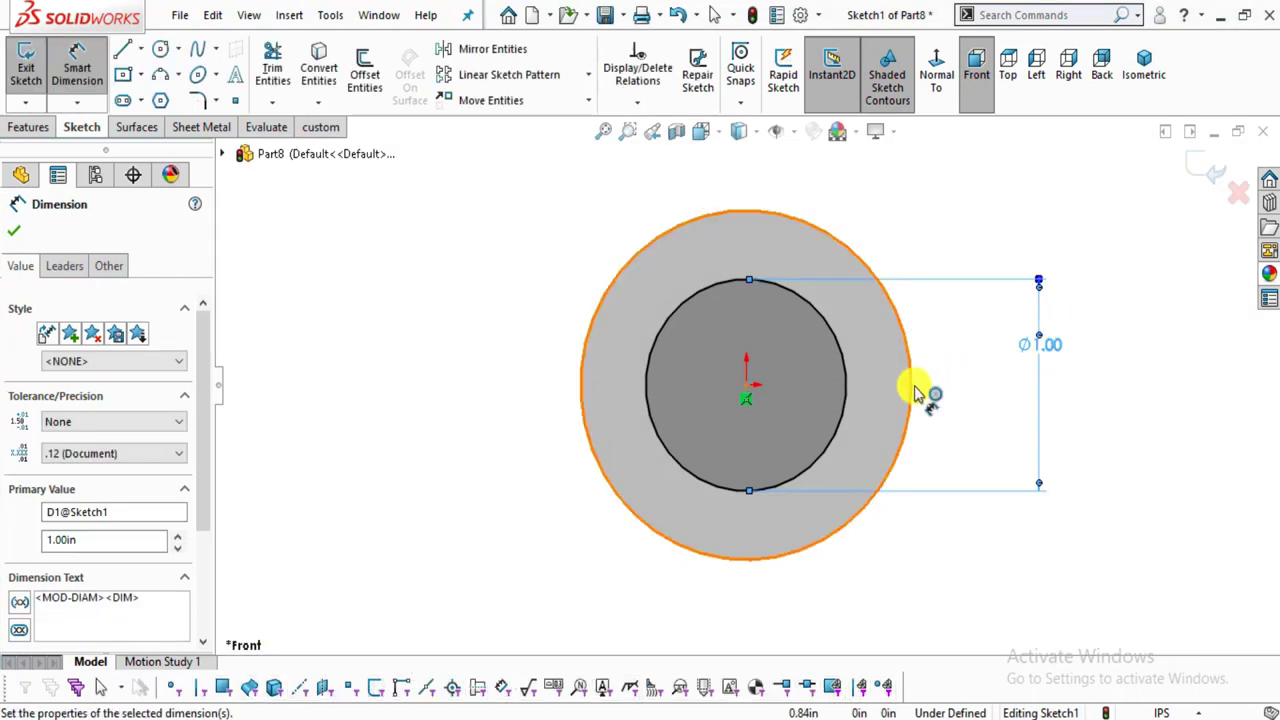
pyautogui.click(911, 390)
pyautogui.click(1127, 340)
pyautogui.write('1.50')
pyautogui.press('Return')
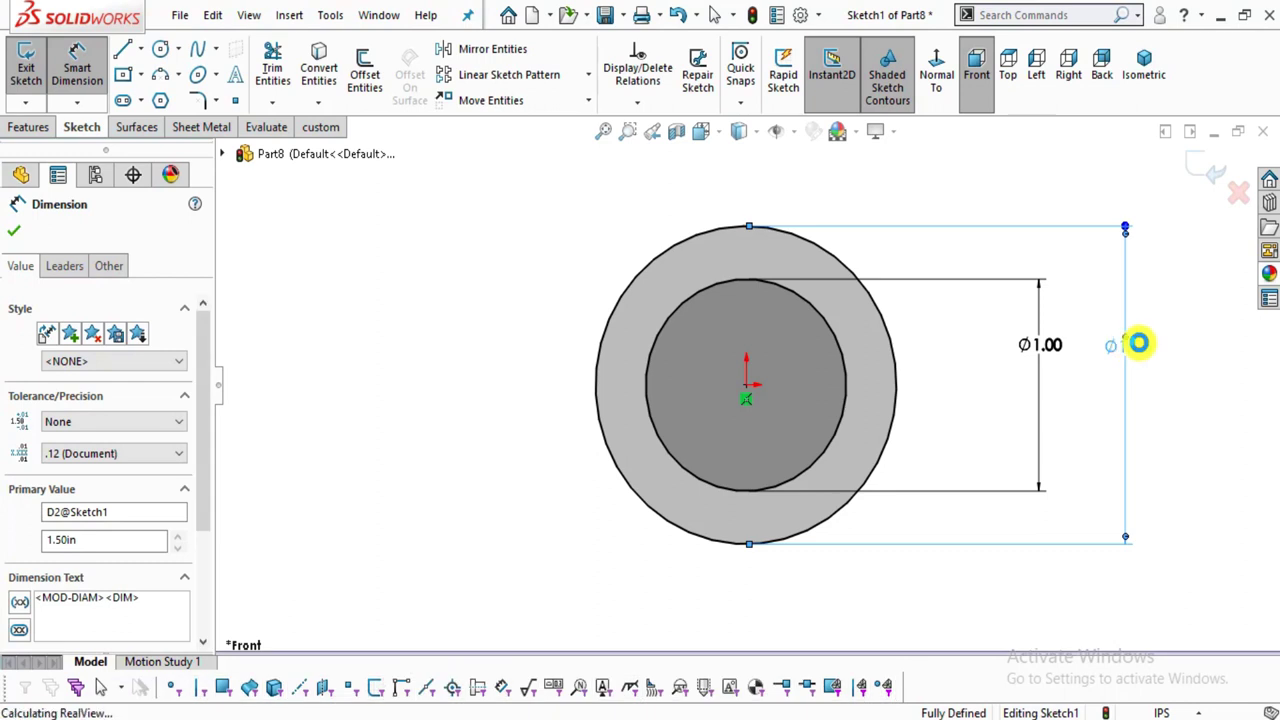
# Draw a three-line U below the outer circle, joining its side quadrants with verticals about 1.53 in long and a horizontal base line.
pyautogui.click(123, 49)
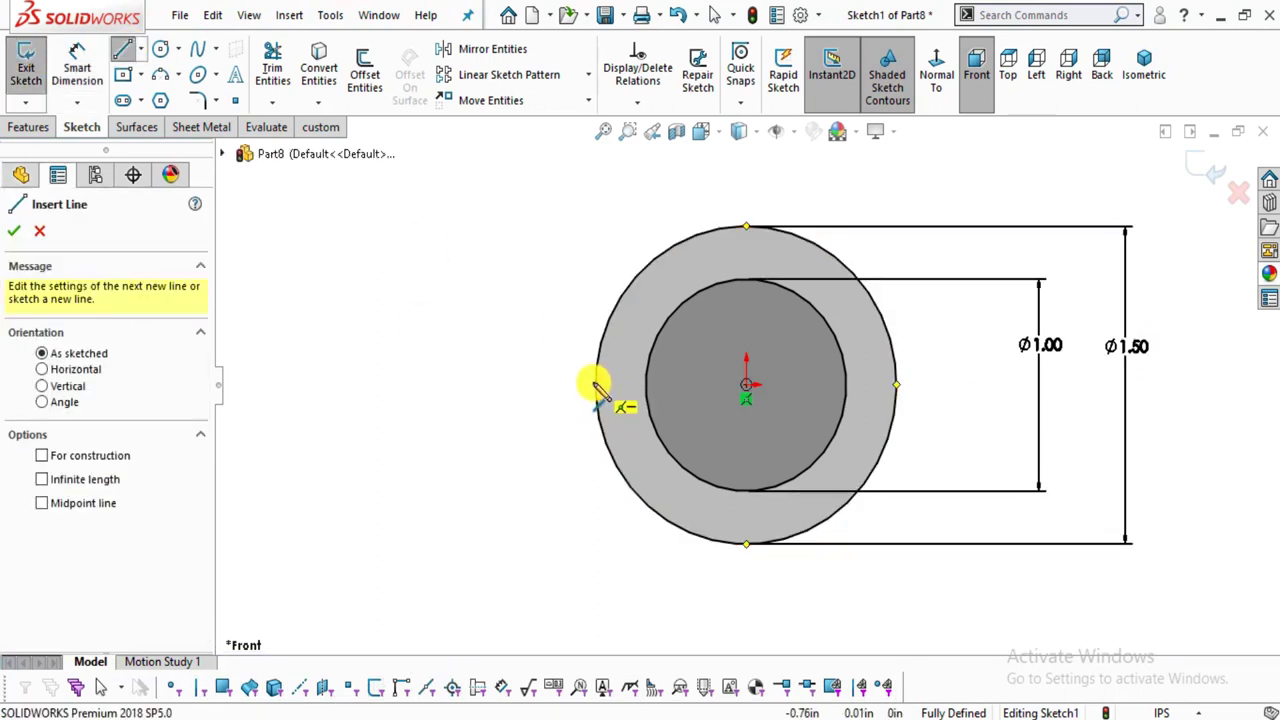
pyautogui.click(597, 386)
pyautogui.scroll(3, 606, 543)
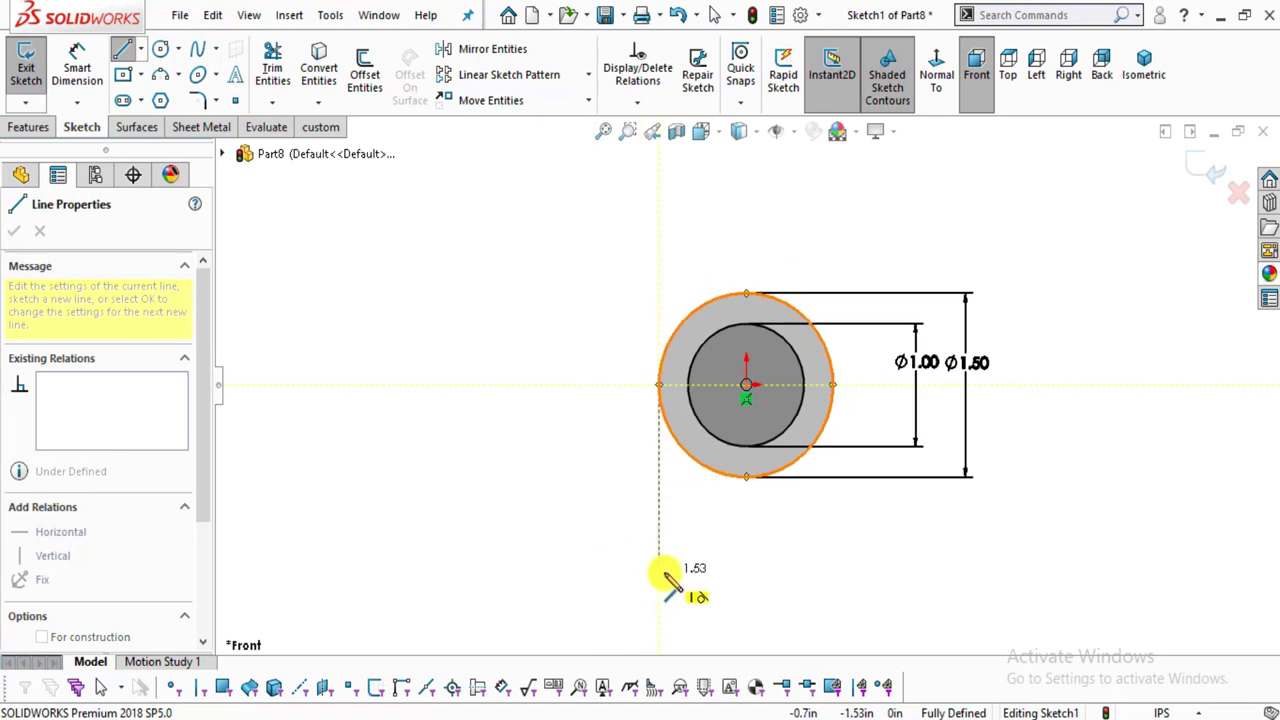
pyautogui.click(659, 573)
pyautogui.click(833, 572)
pyautogui.click(833, 386)
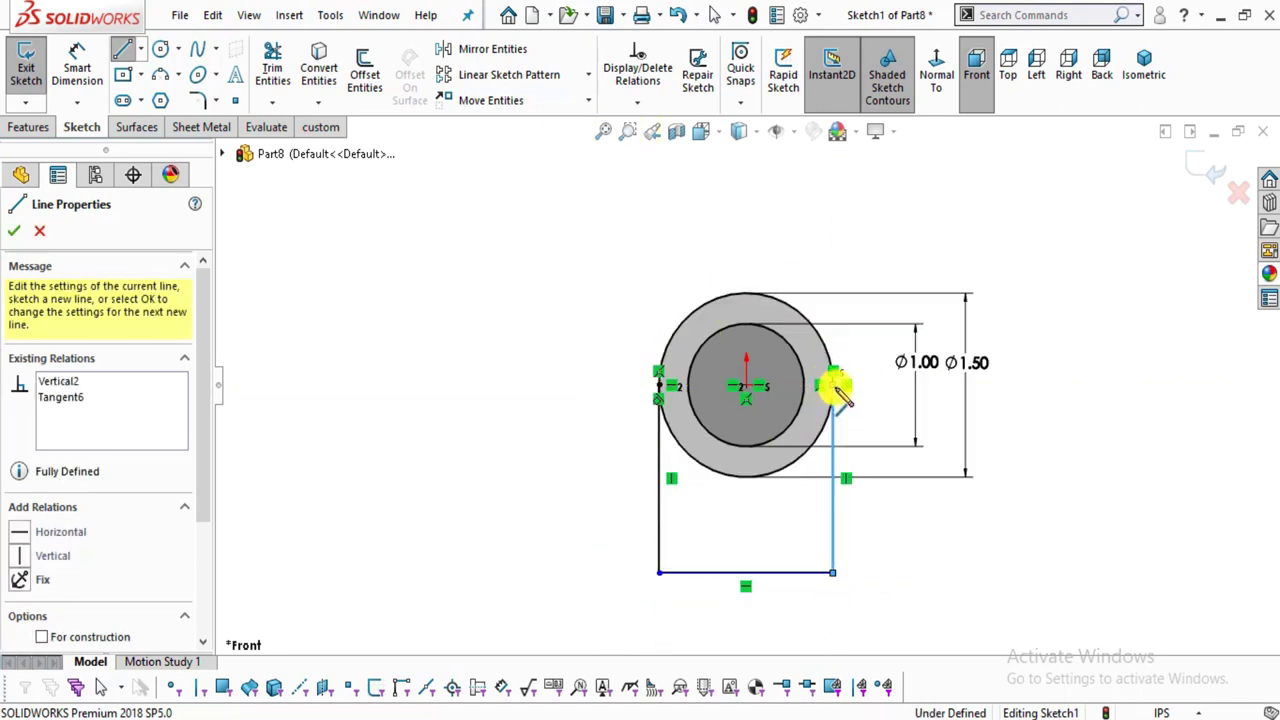
pyautogui.press('Escape')
# Check the base dimensions on the drawing and set the distance from the circle centre to the bottom line to 1 in.
pyautogui.click(623, 707)
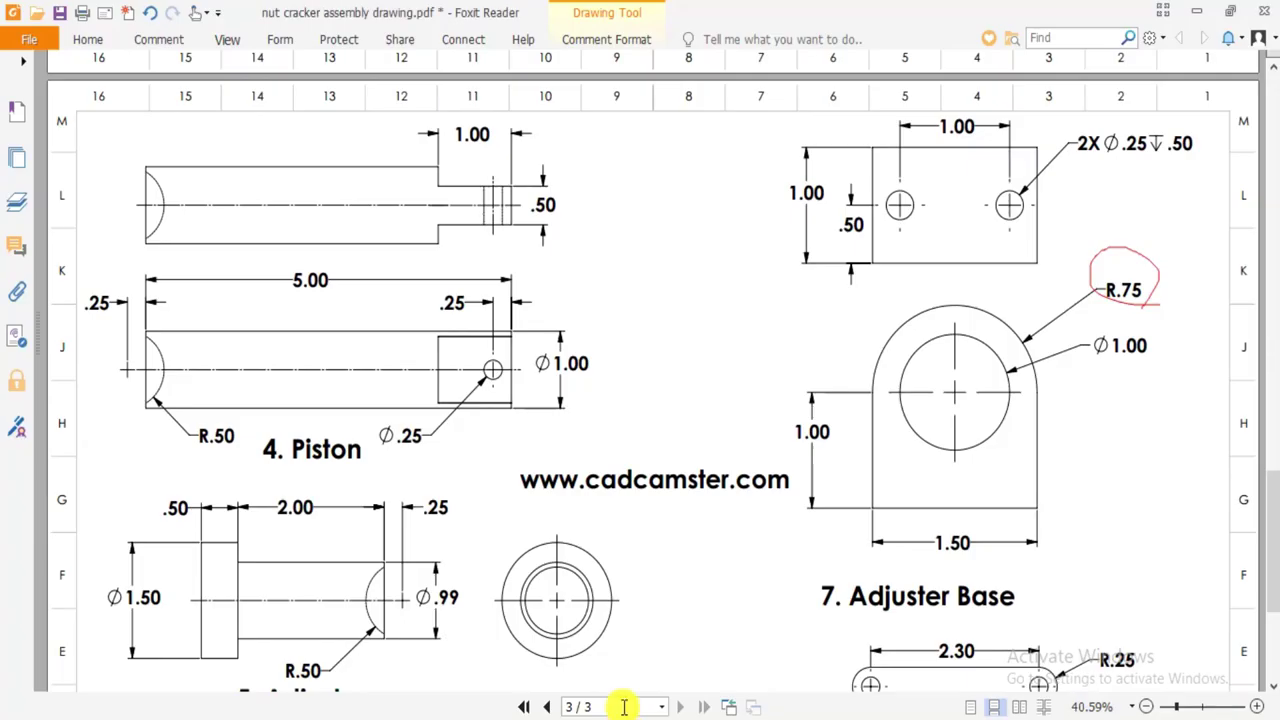
pyautogui.moveTo(1000, 383); pyautogui.dragTo(1067, 381)
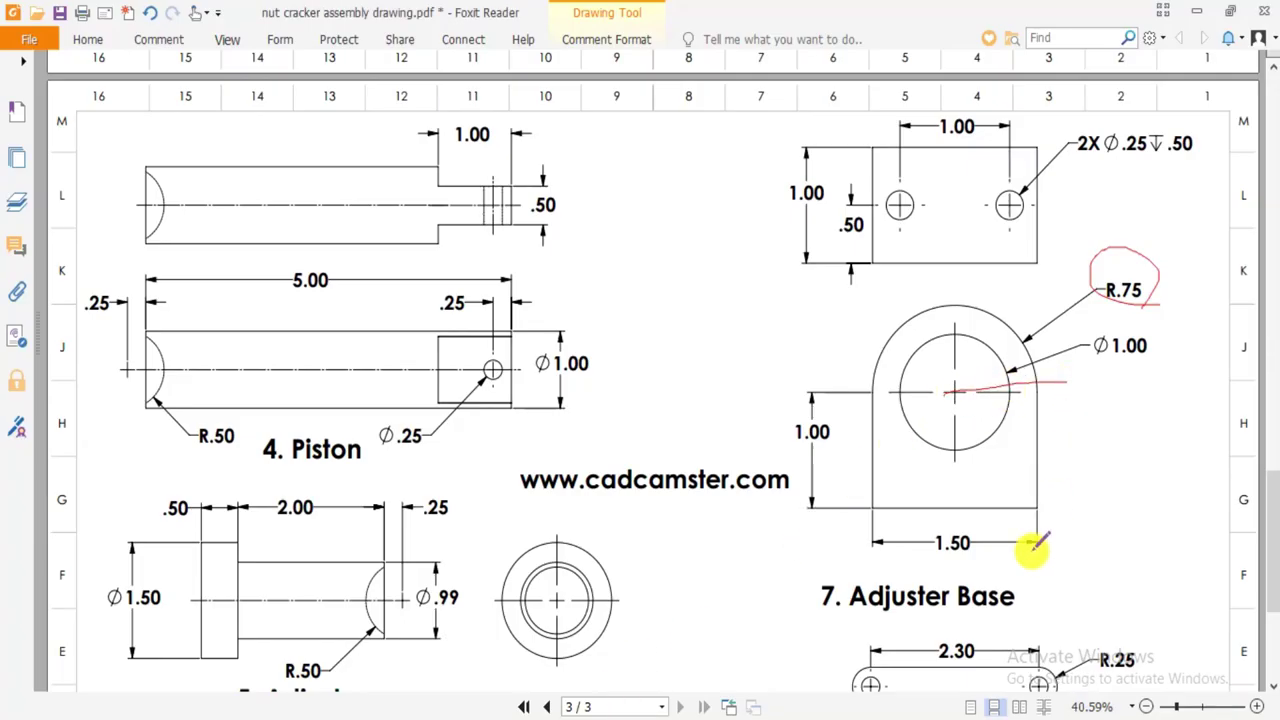
pyautogui.moveTo(1012, 516); pyautogui.dragTo(1160, 498)
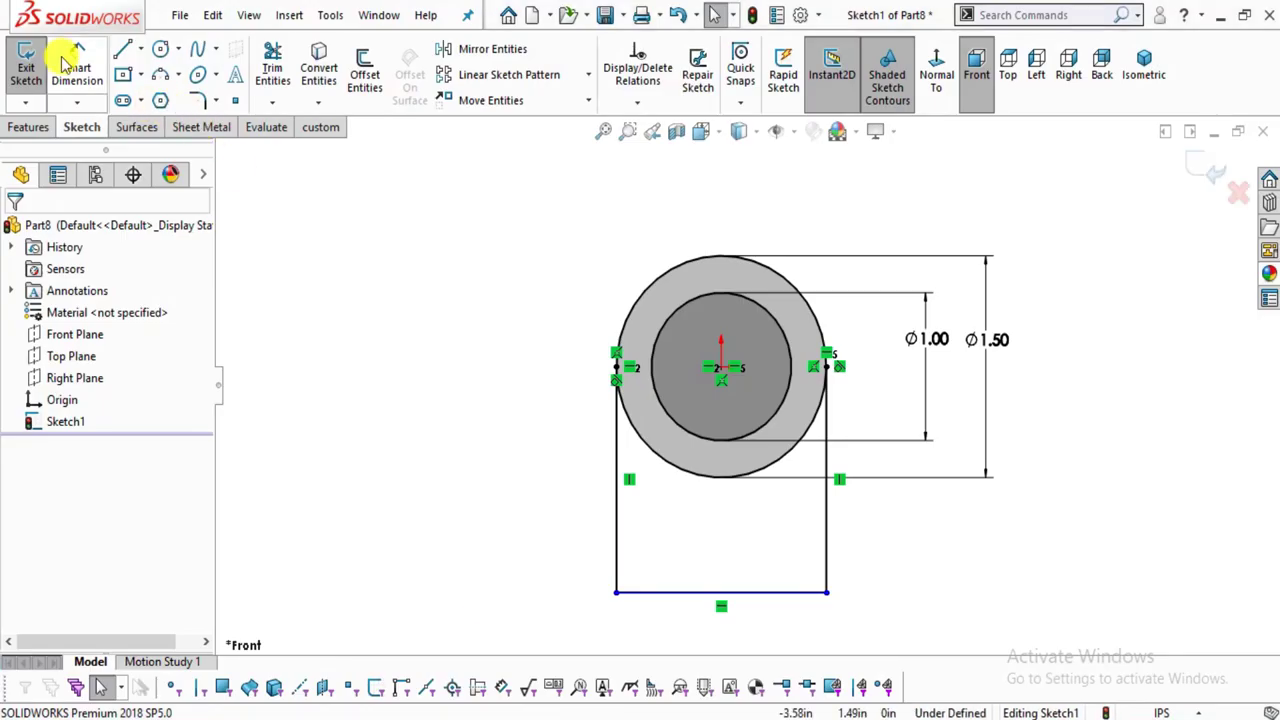
pyautogui.click(77, 66)
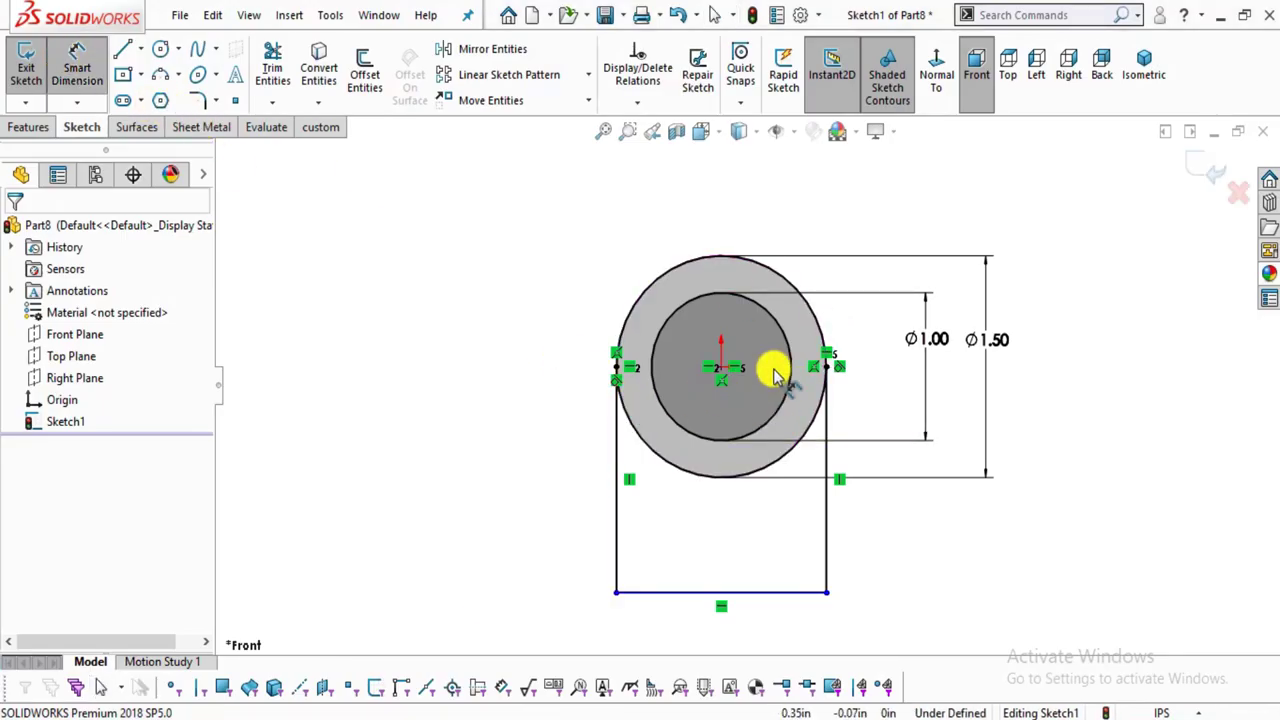
pyautogui.click(720, 367)
pyautogui.click(738, 594)
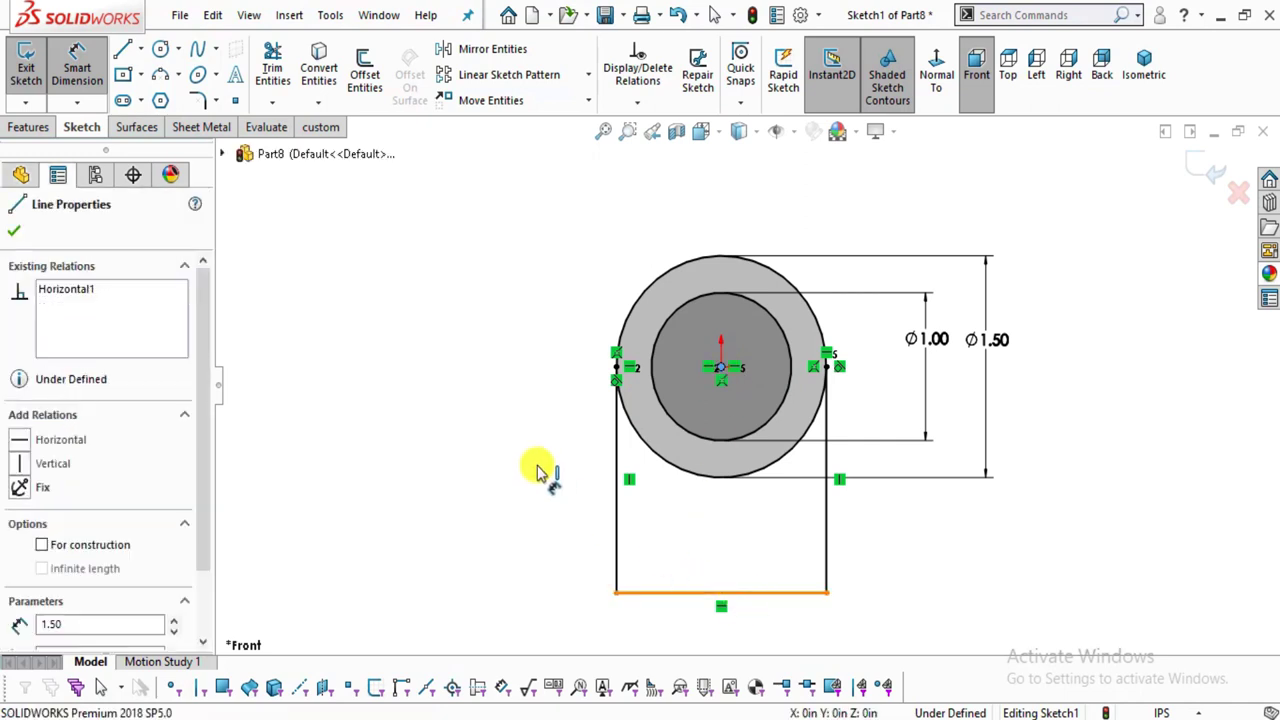
pyautogui.click(533, 469)
pyautogui.write('1')
pyautogui.press('Return')
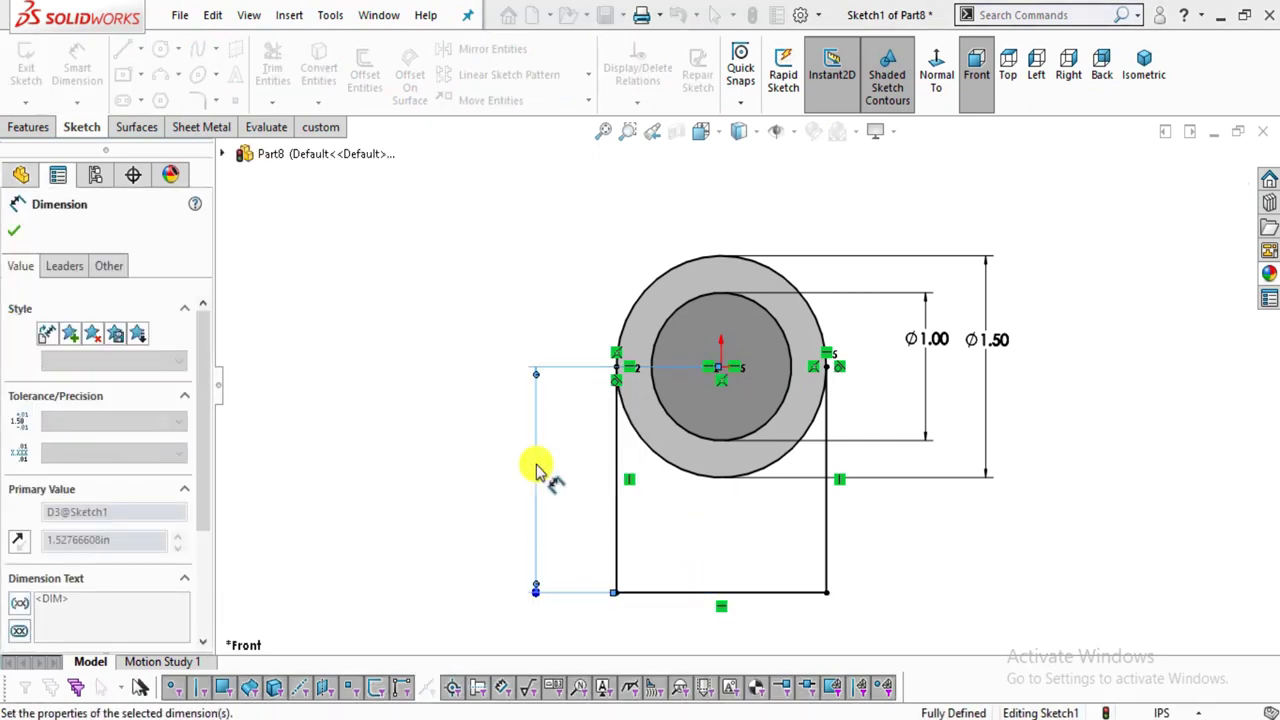
pyautogui.press('Escape')
# Trim away the lower half of the outer circle to leave an arch-topped profile around the inner circle.
pyautogui.click(288, 74)
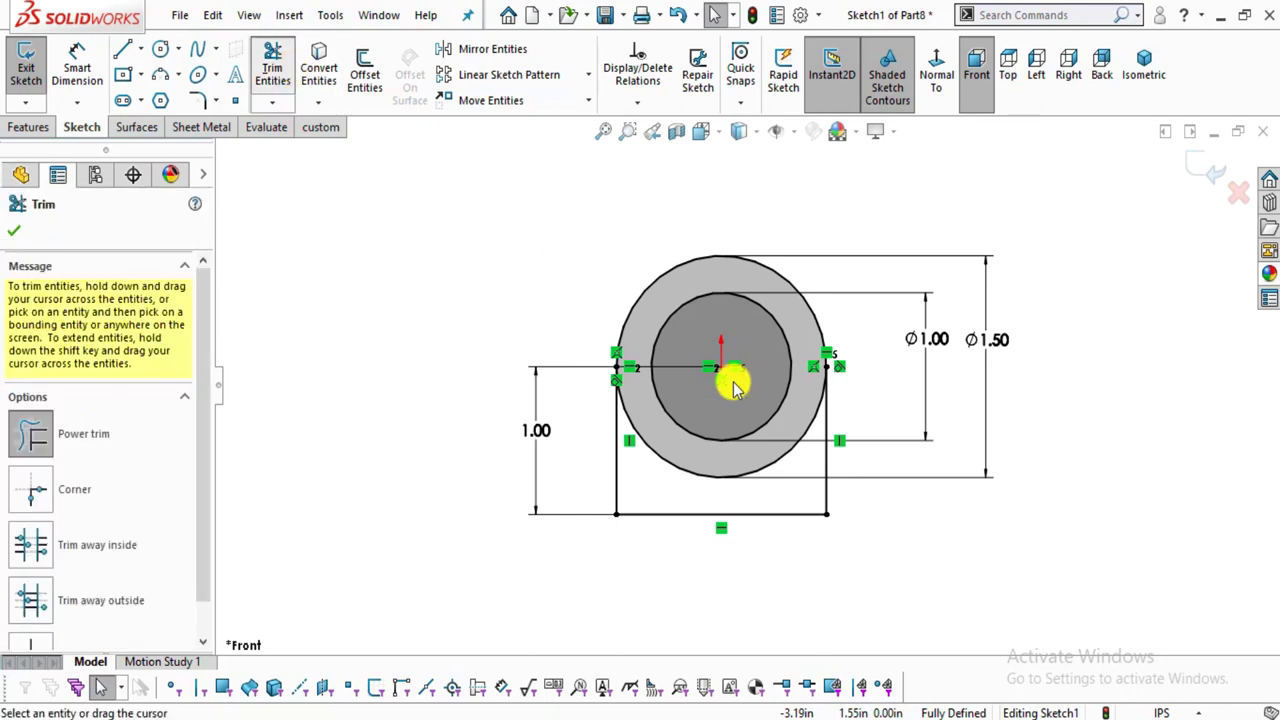
pyautogui.scroll(-3, 680, 500)
pyautogui.moveTo(657, 534); pyautogui.dragTo(620, 440)
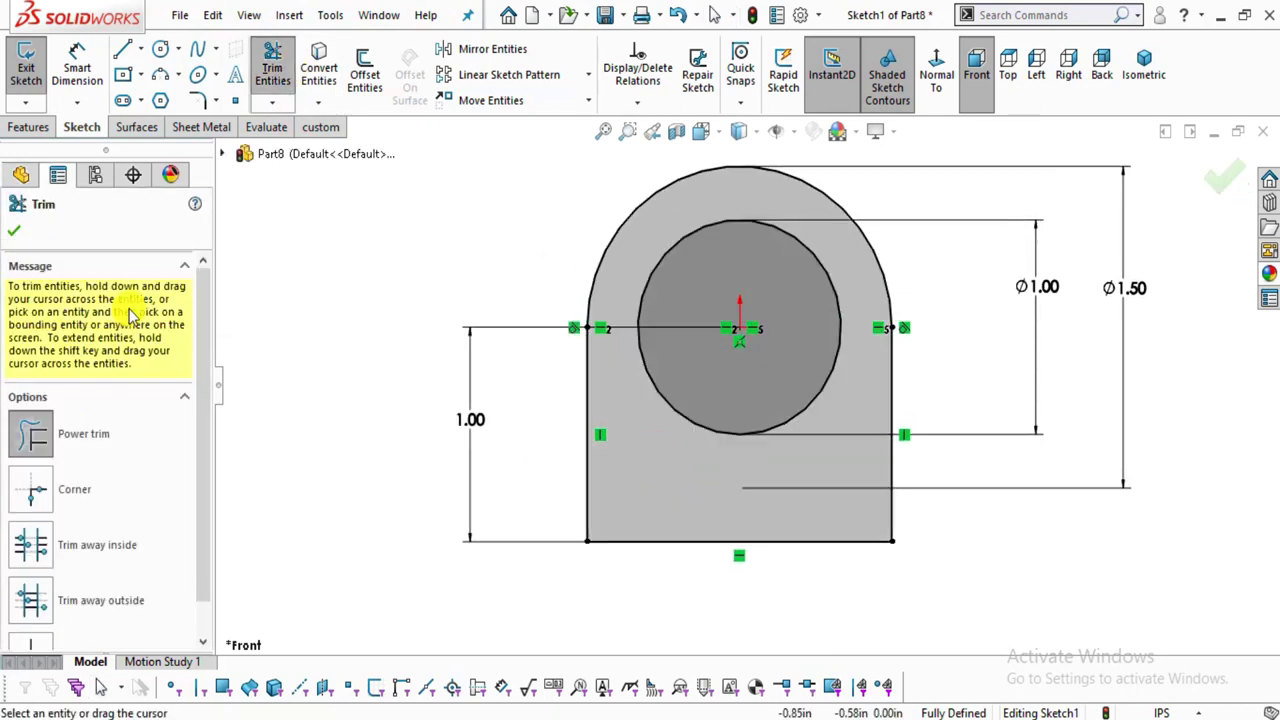
pyautogui.click(4, 226)
# Check the Adjuster Base thickness on the drawing and extrude the profile 1.00 in with the Mid Plane end condition.
pyautogui.click(28, 127)
pyautogui.click(43, 88)
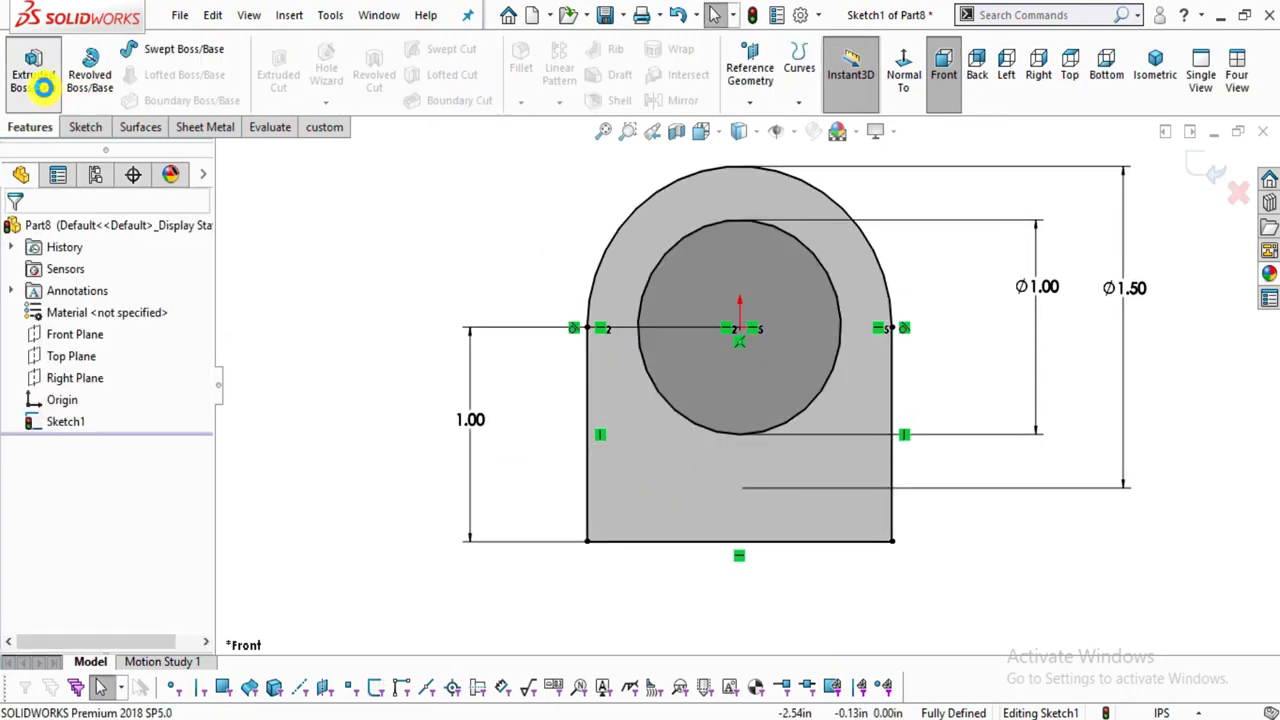
pyautogui.click(105, 351)
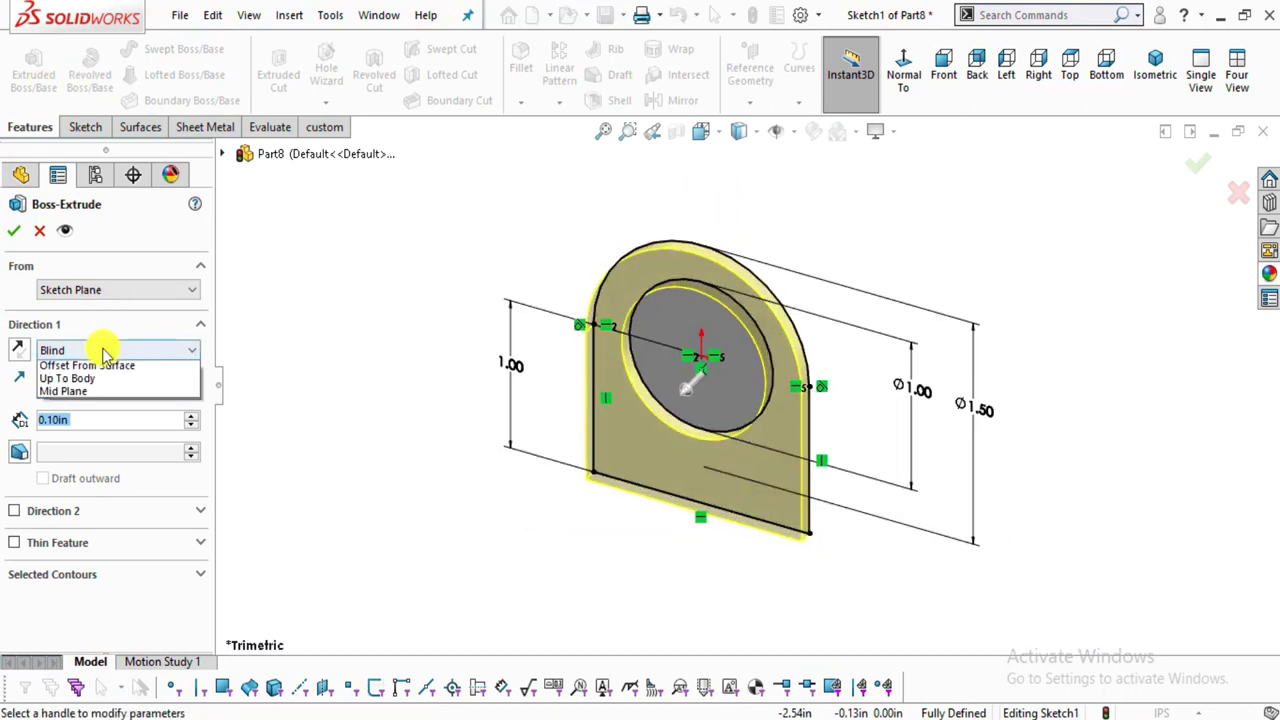
pyautogui.click(80, 432)
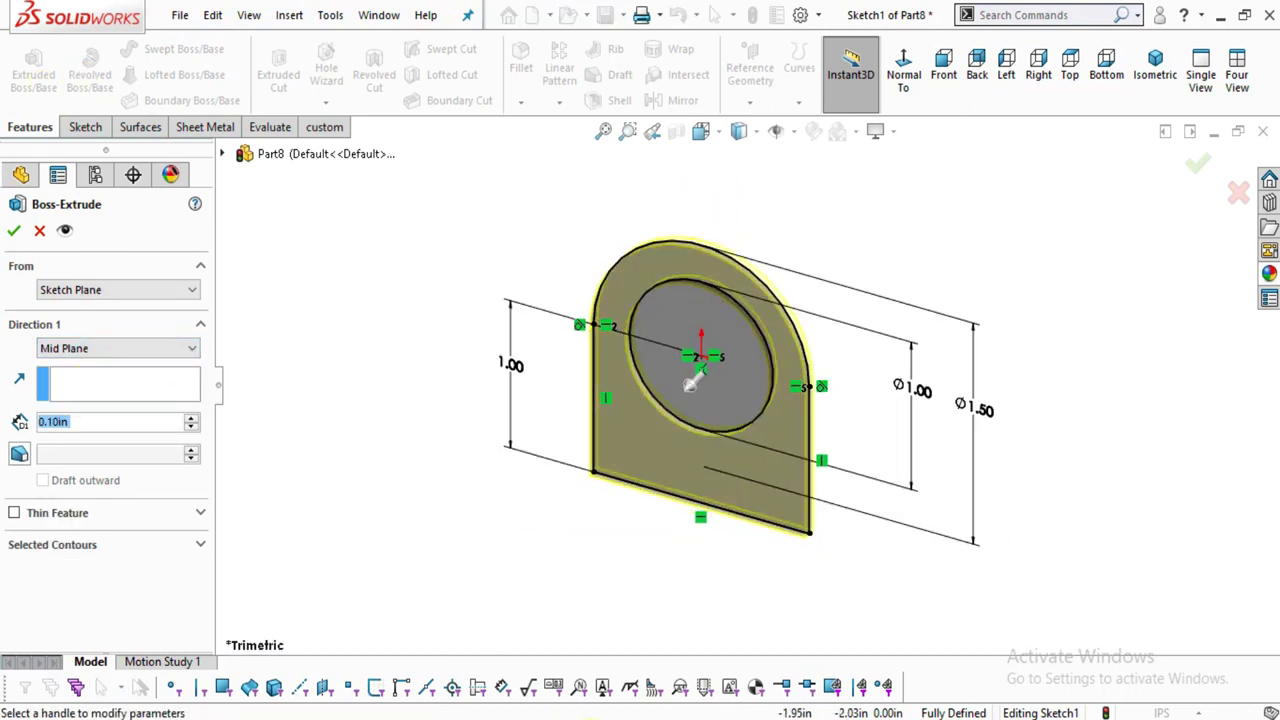
pyautogui.hotkey('alt', 'Tab')
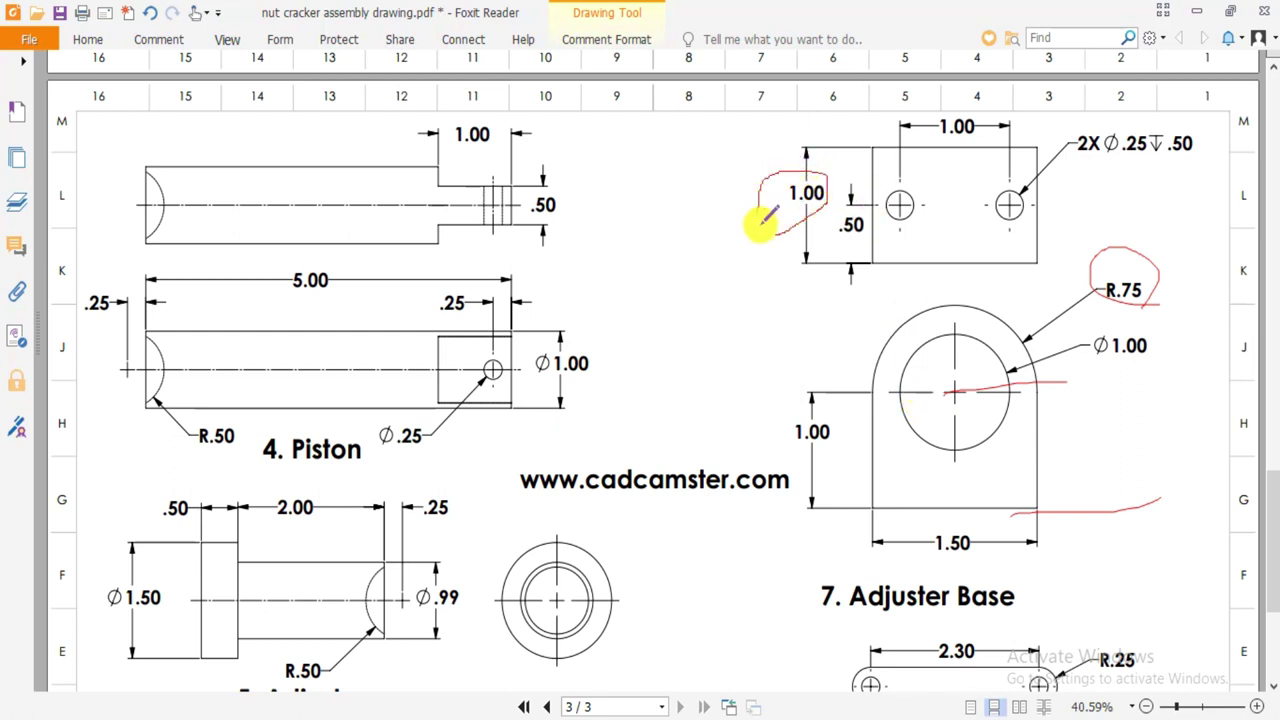
pyautogui.hotkey('alt', 'Tab')
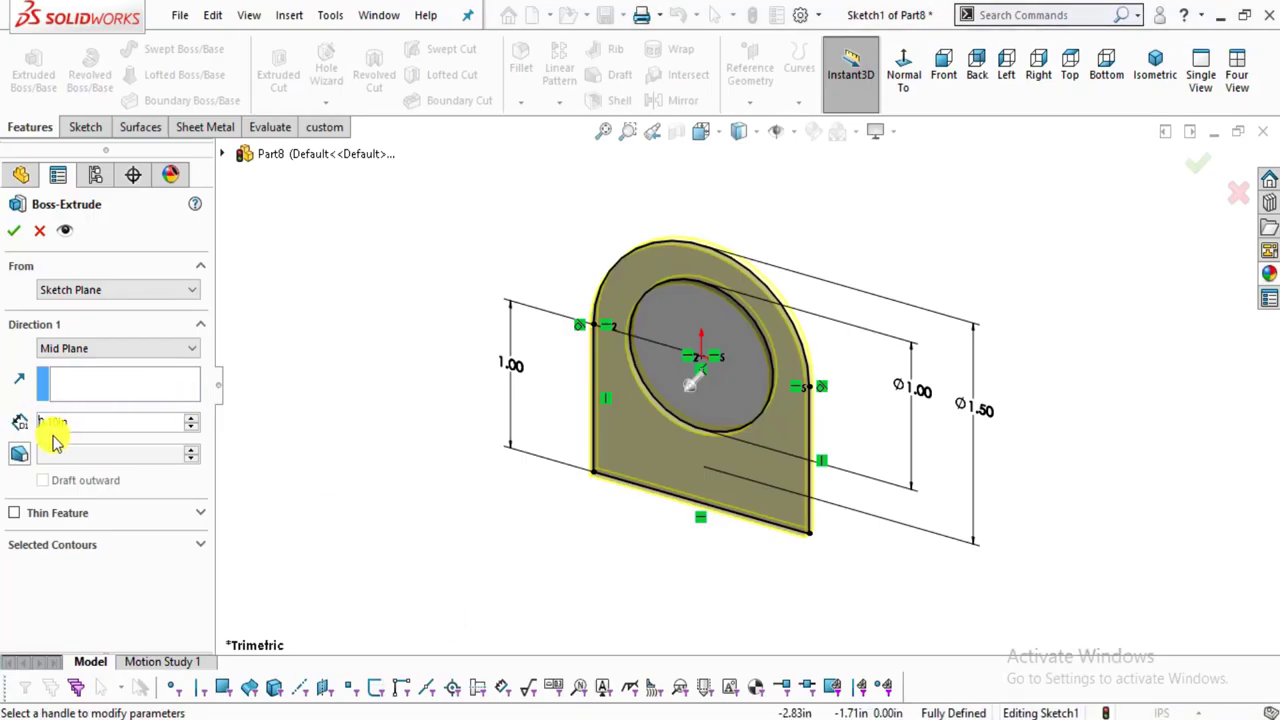
pyautogui.write('10in')
pyautogui.press('Return')
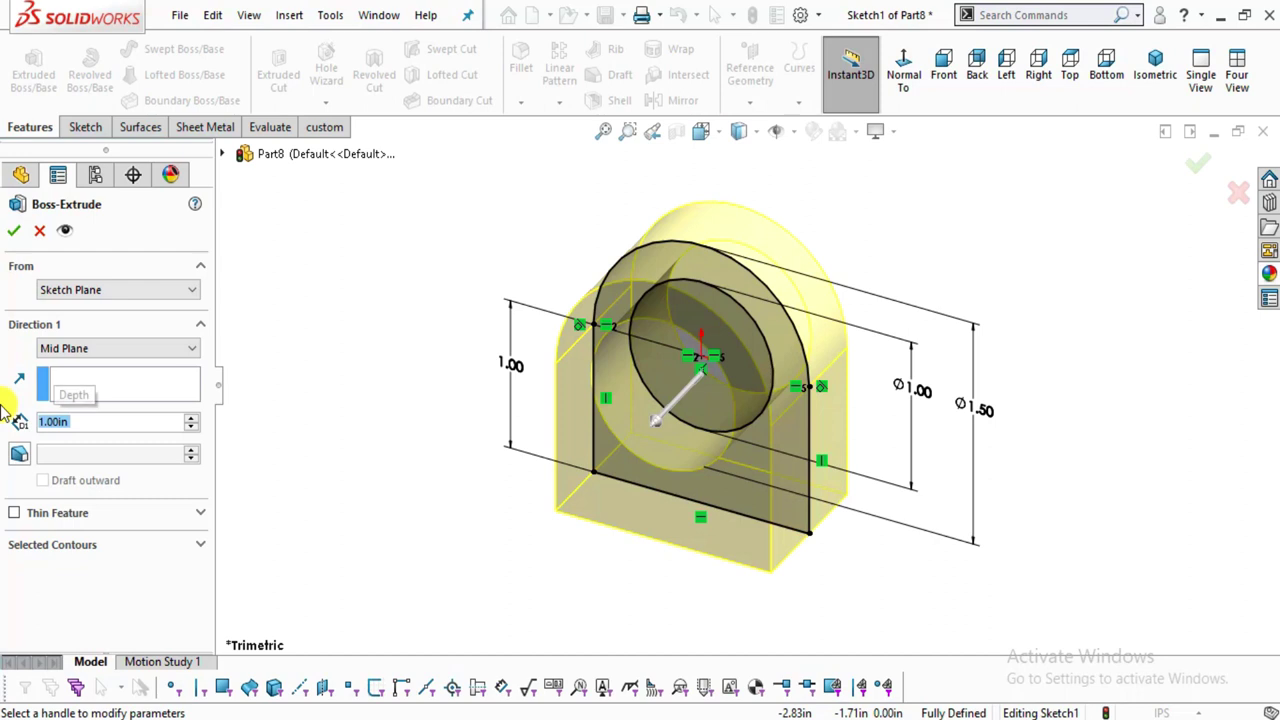
pyautogui.click(12, 234)
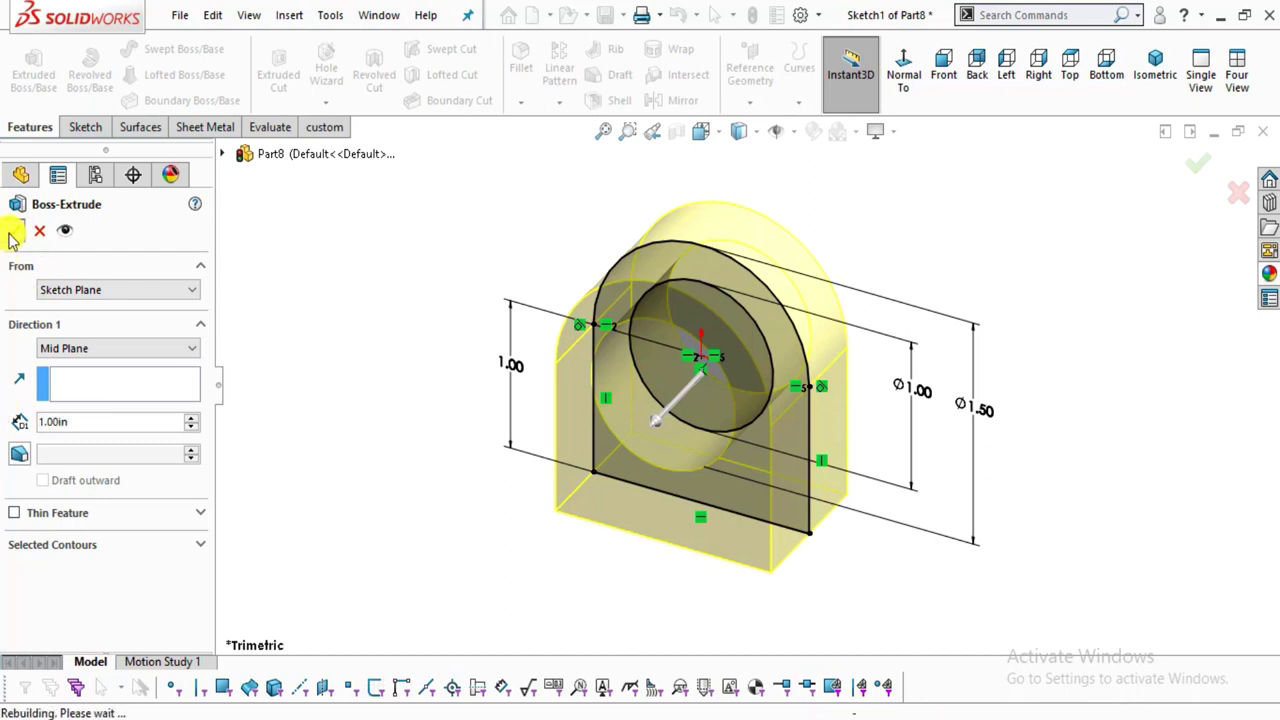
pyautogui.click(886, 351)
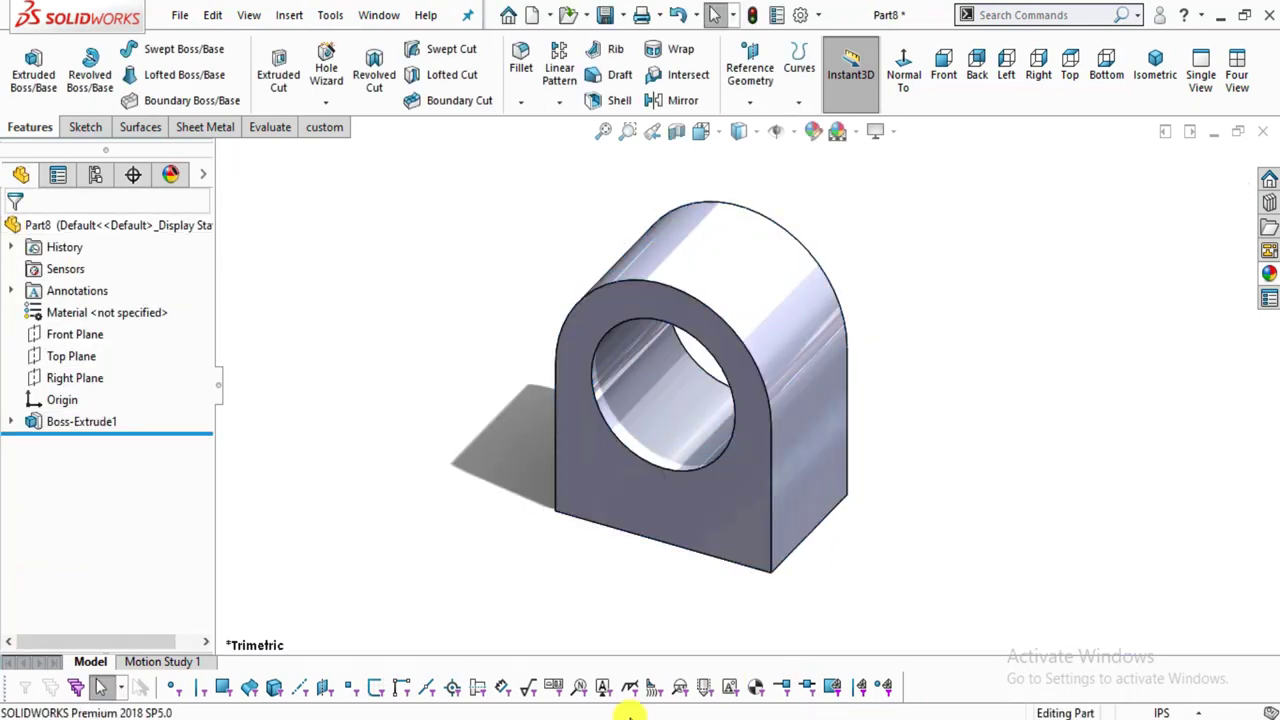
# Consult the Adjuster Base drawing and start a sketch on the part's flat bottom face, viewed normal to it.
pyautogui.hotkey('alt', 'Tab')
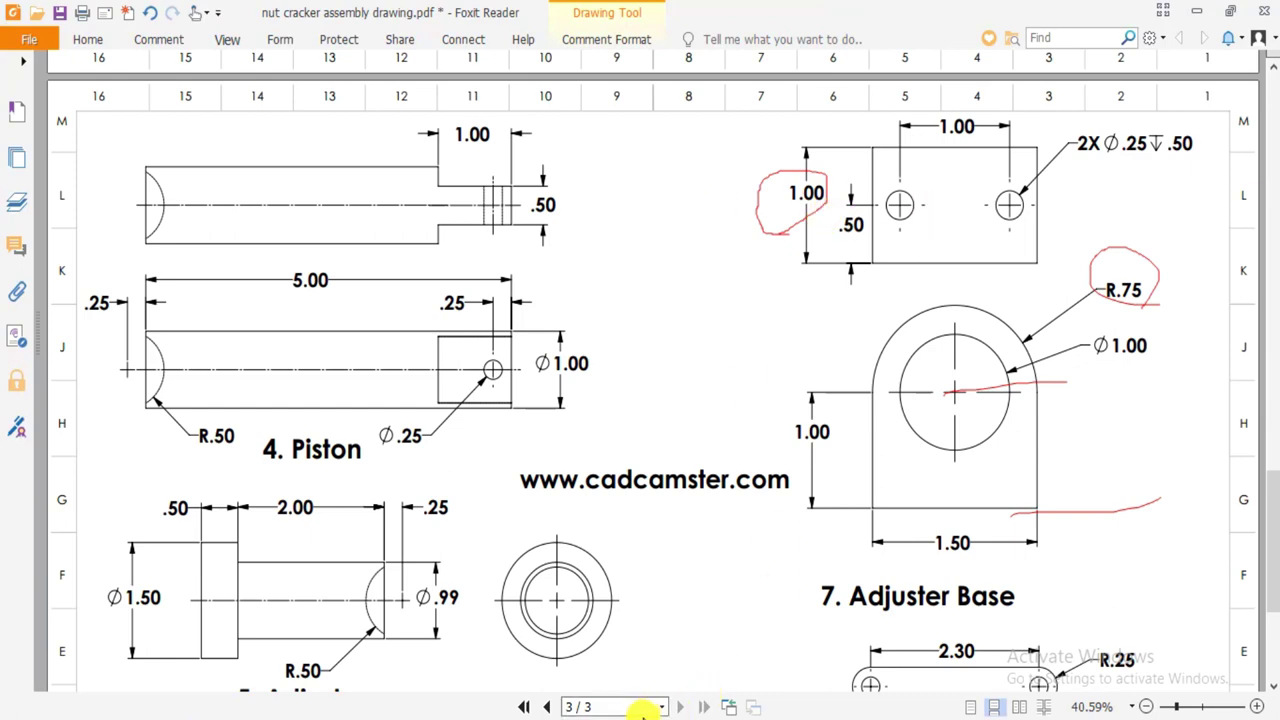
pyautogui.hotkey('alt', 'Tab')
pyautogui.moveTo(634, 543); pyautogui.dragTo(709, 477, button='middle')
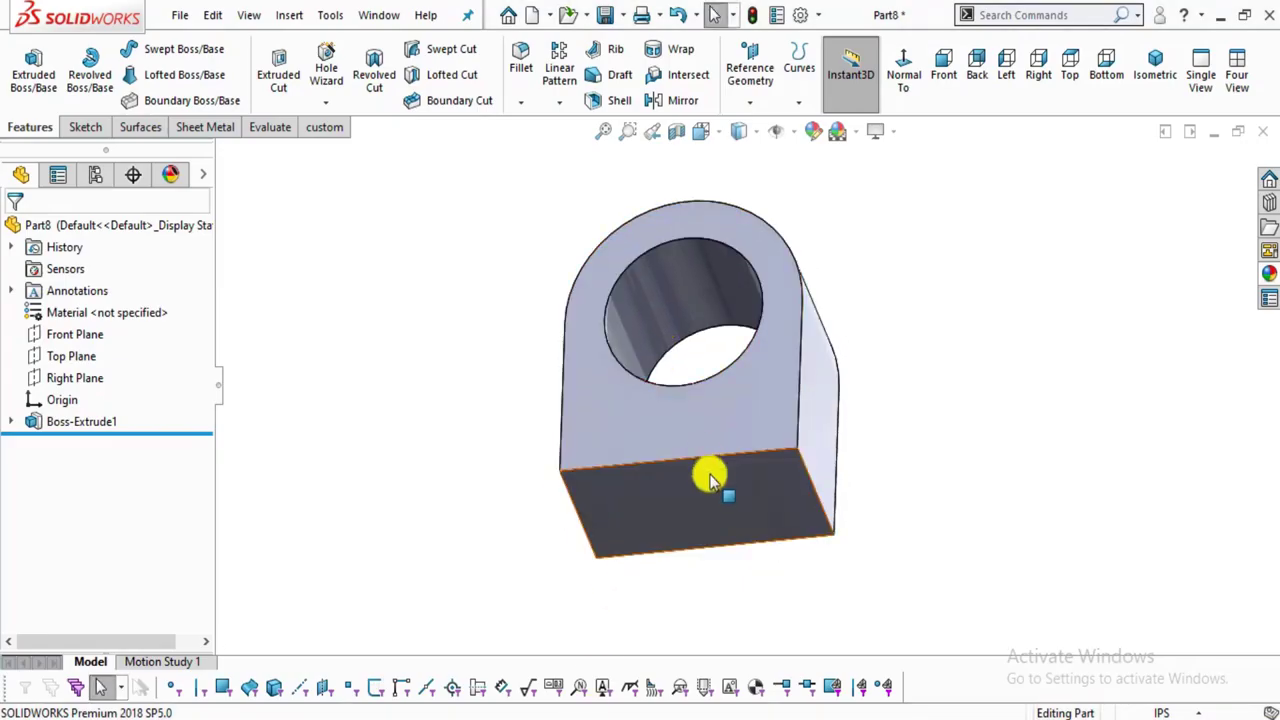
pyautogui.click(713, 487)
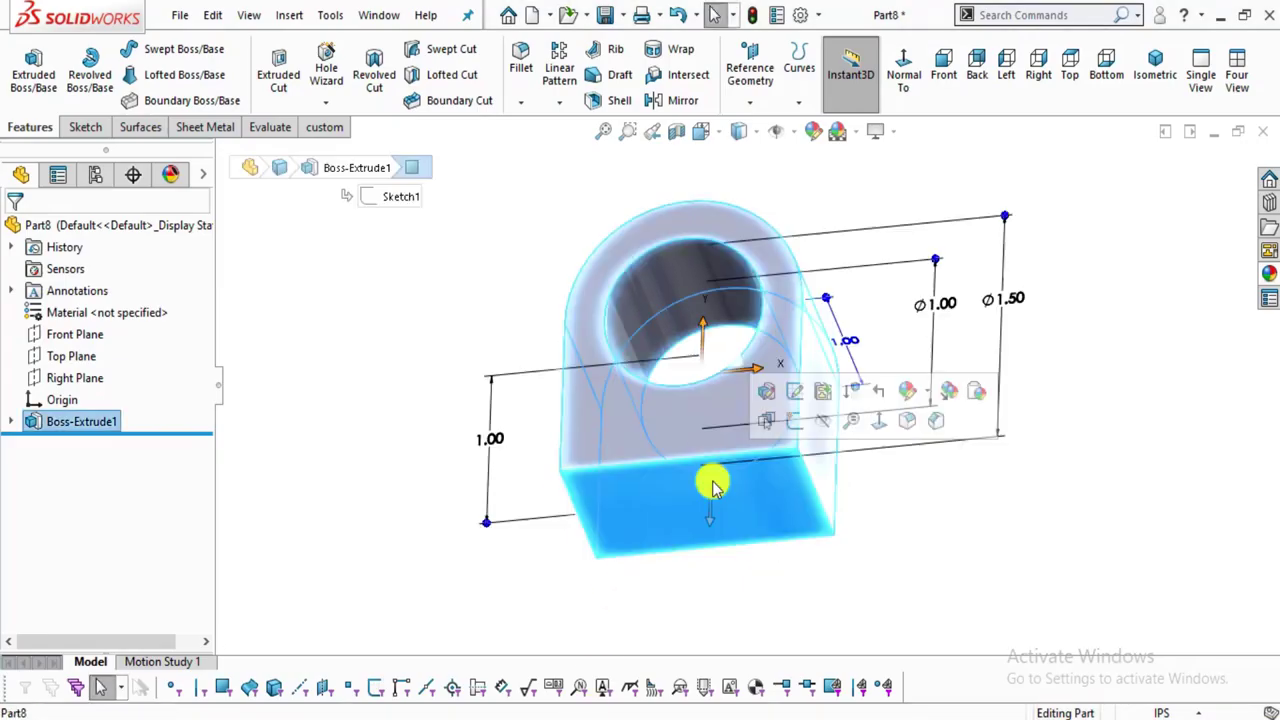
pyautogui.click(877, 422)
pyautogui.click(77, 127)
pyautogui.click(26, 70)
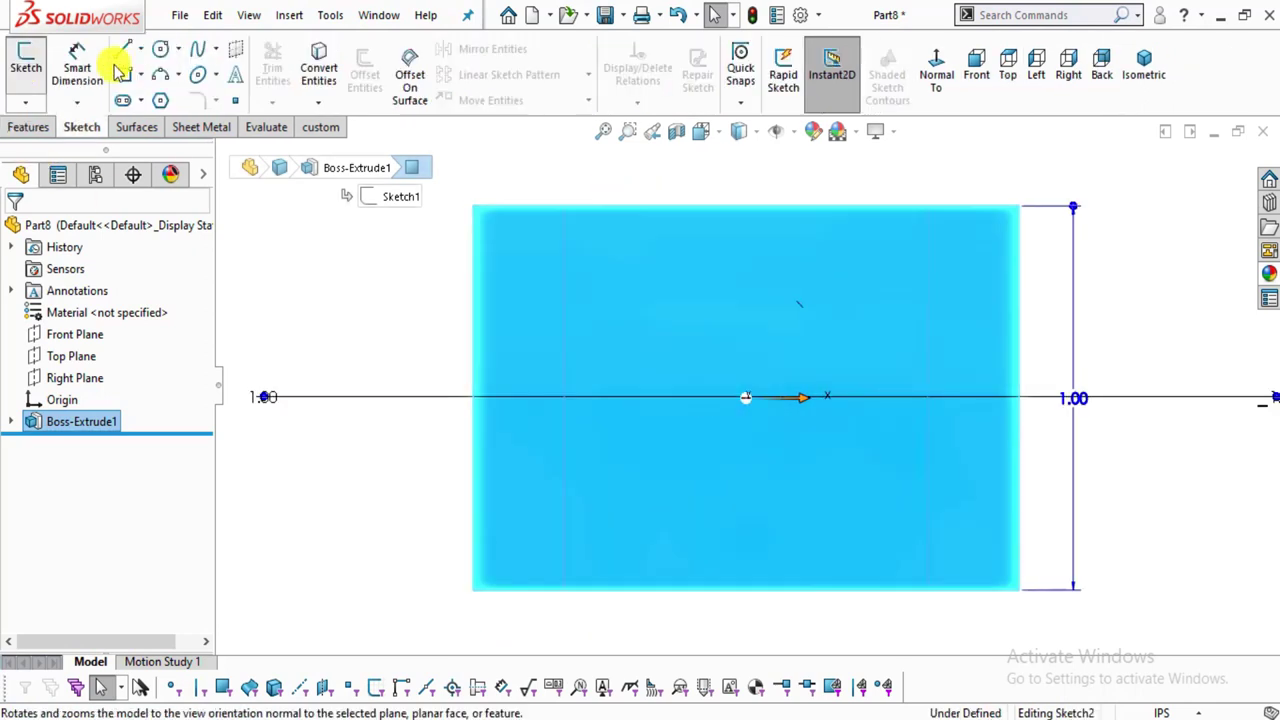
# Draw two circles side by side on the bottom face, one on each side of the origin, the left one about 0.45 in diameter.
pyautogui.click(160, 50)
pyautogui.click(580, 374)
pyautogui.click(634, 434)
pyautogui.click(883, 374)
pyautogui.click(930, 435)
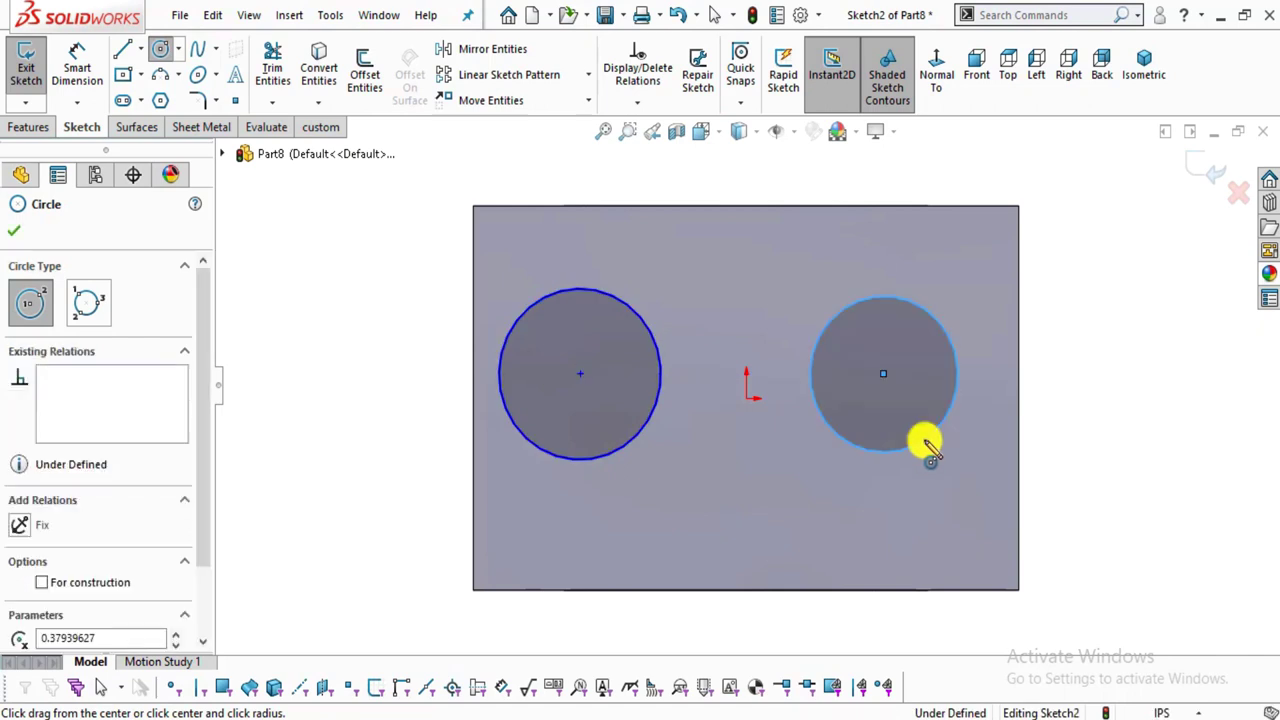
pyautogui.press('Escape')
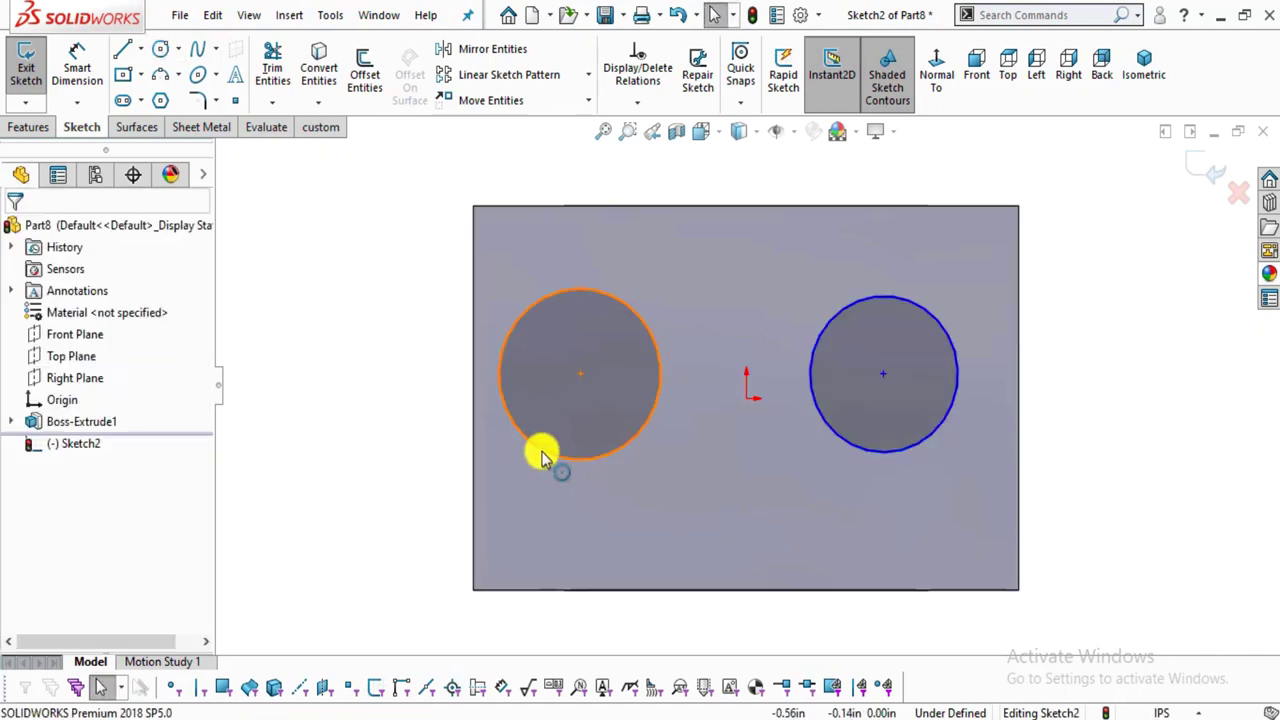
# Apply an Equal relation to the two hole circles.
pyautogui.click(537, 448)
pyautogui.keyDown('ctrl'); pyautogui.click(857, 448); pyautogui.keyUp('ctrl')
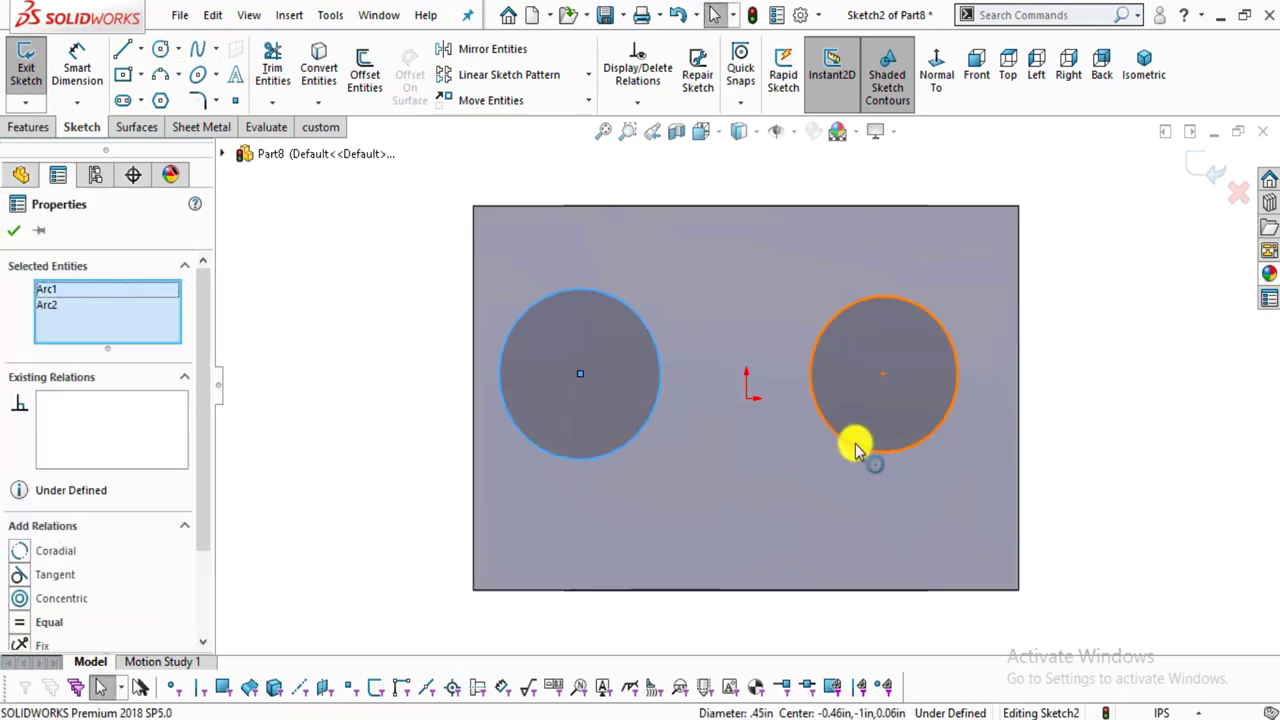
pyautogui.click(997, 355)
pyautogui.click(1183, 530)
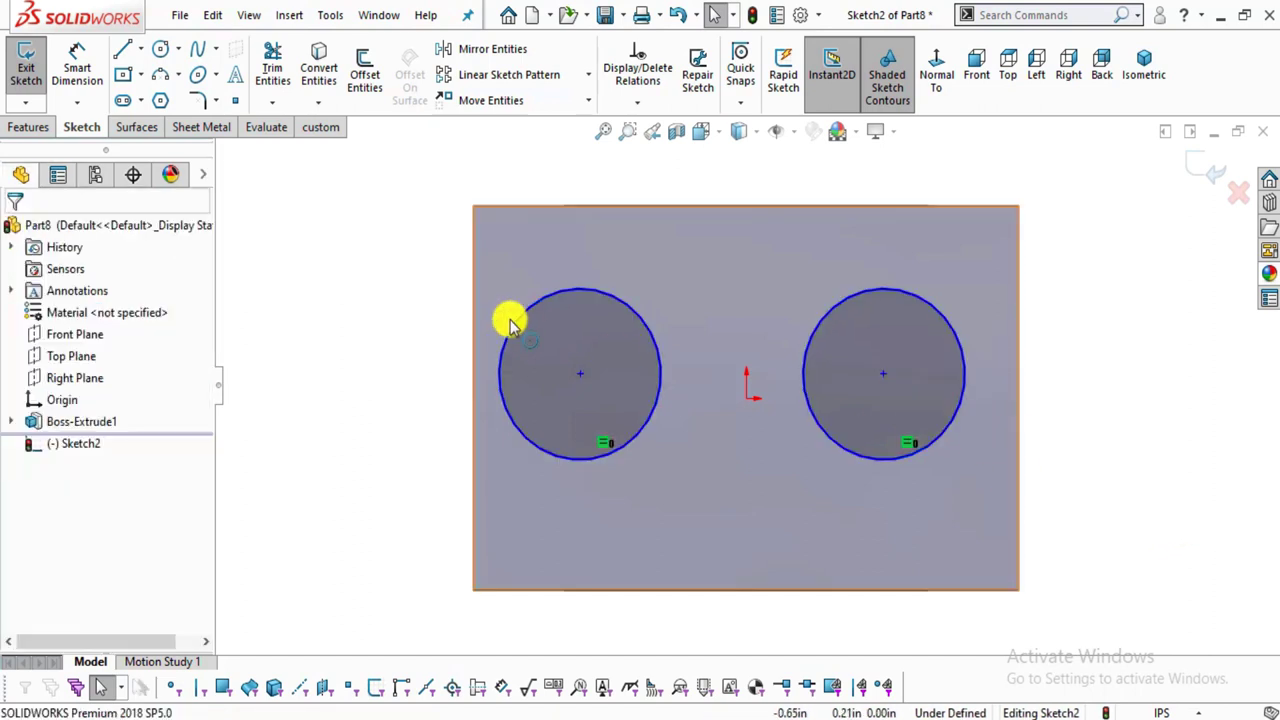
# Align the centres of the two hole circles with a Horizontal relation.
pyautogui.click(580, 378)
pyautogui.click(580, 374)
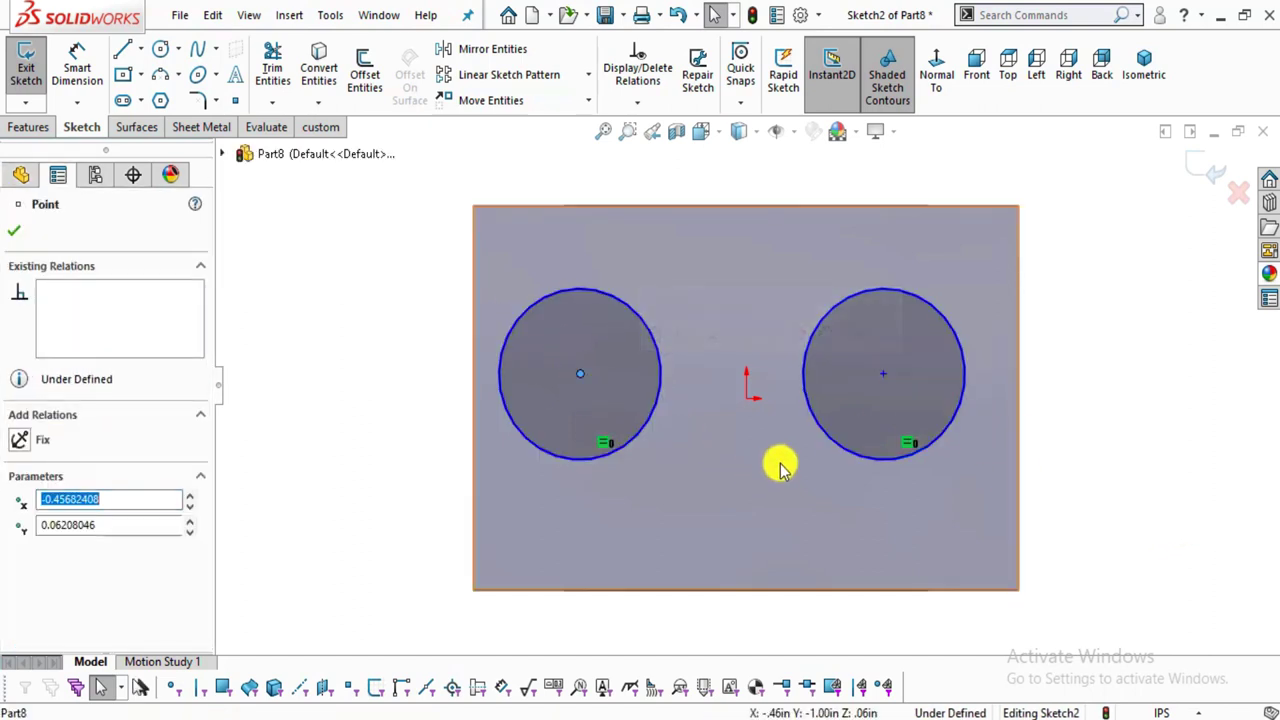
pyautogui.keyDown('ctrl'); pyautogui.click(883, 374); pyautogui.keyUp('ctrl')
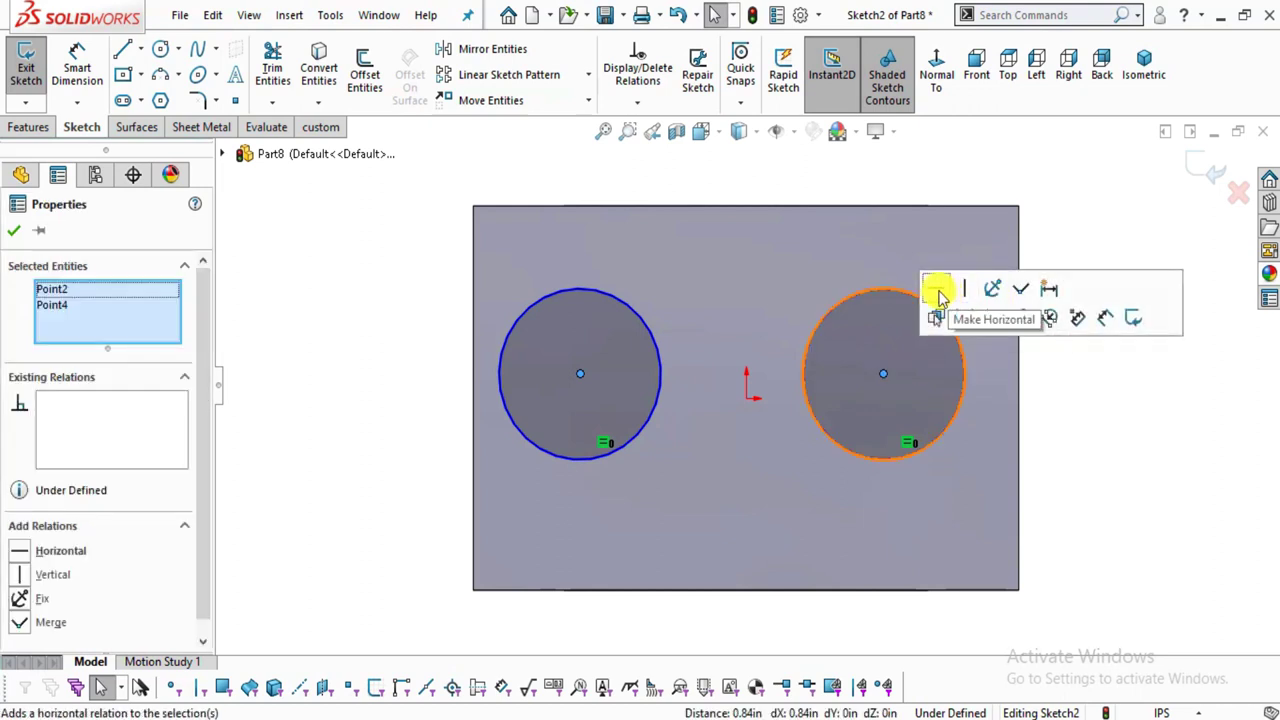
pyautogui.click(939, 290)
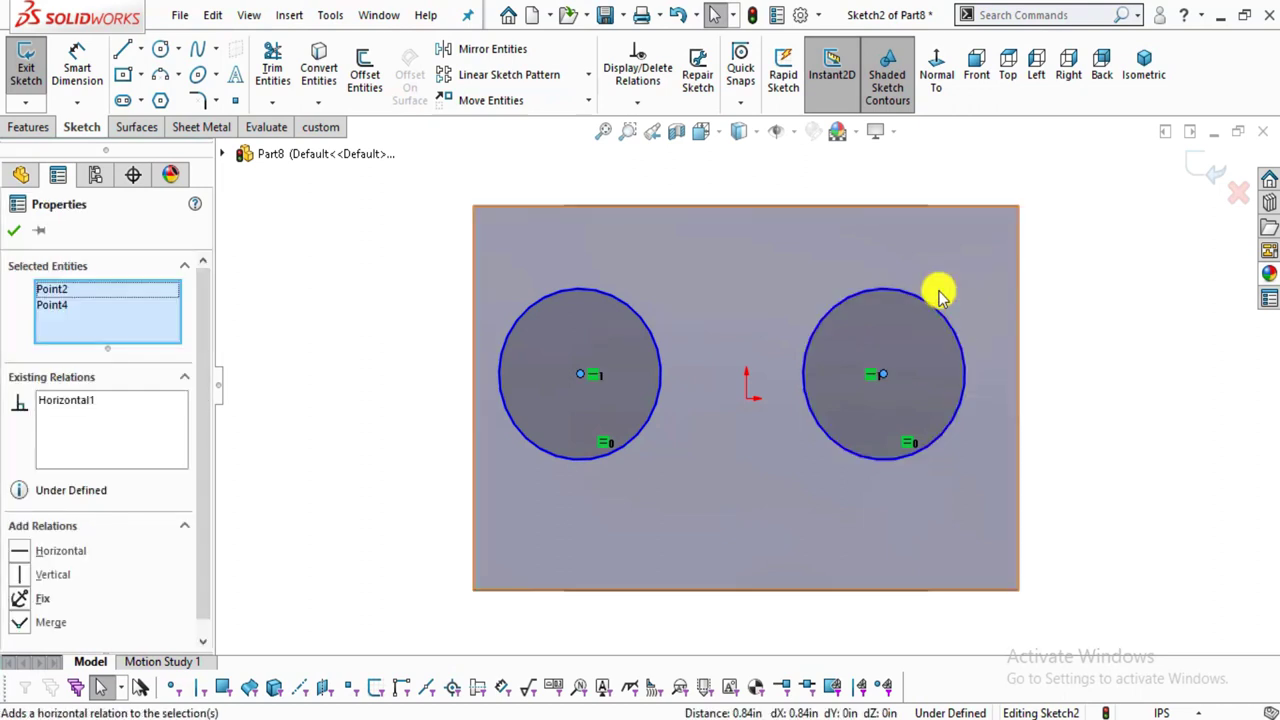
# Check the hole callout on the Adjuster Base drawing and dimension the left circle to 0.25 in diameter.
pyautogui.click(77, 67)
pyautogui.click(611, 700)
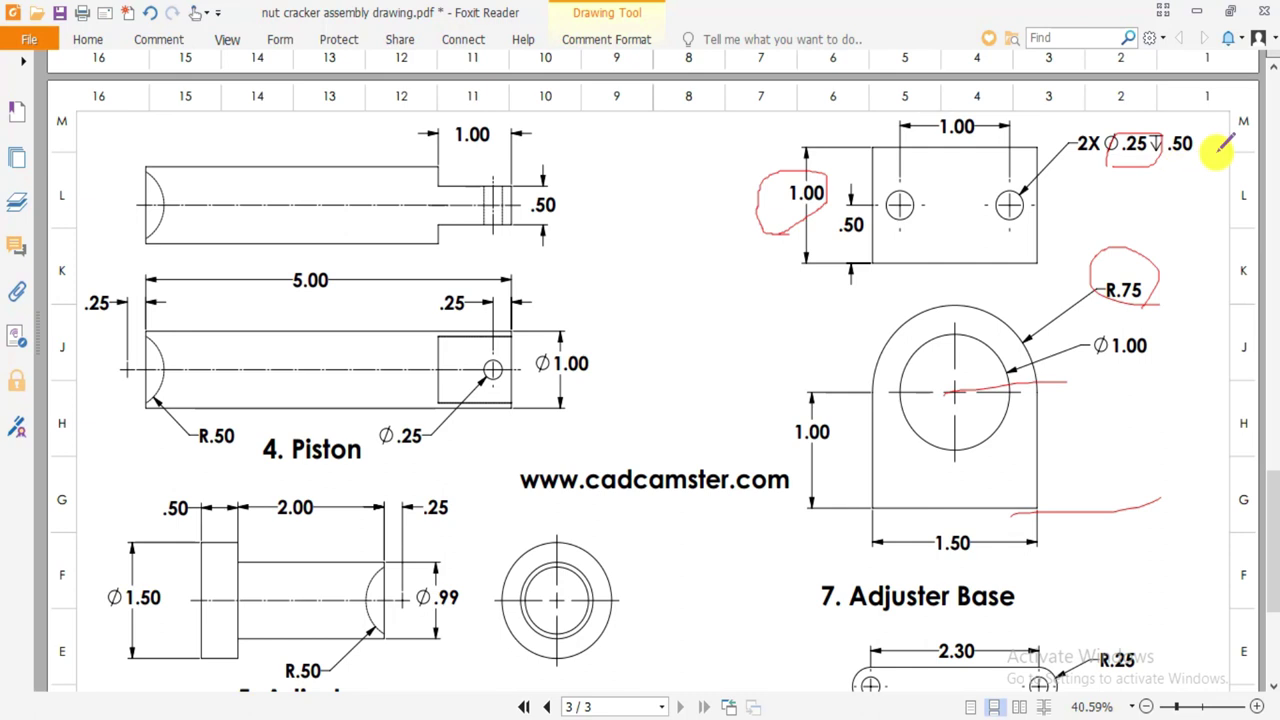
pyautogui.moveTo(1192, 128); pyautogui.dragTo(1170, 140)
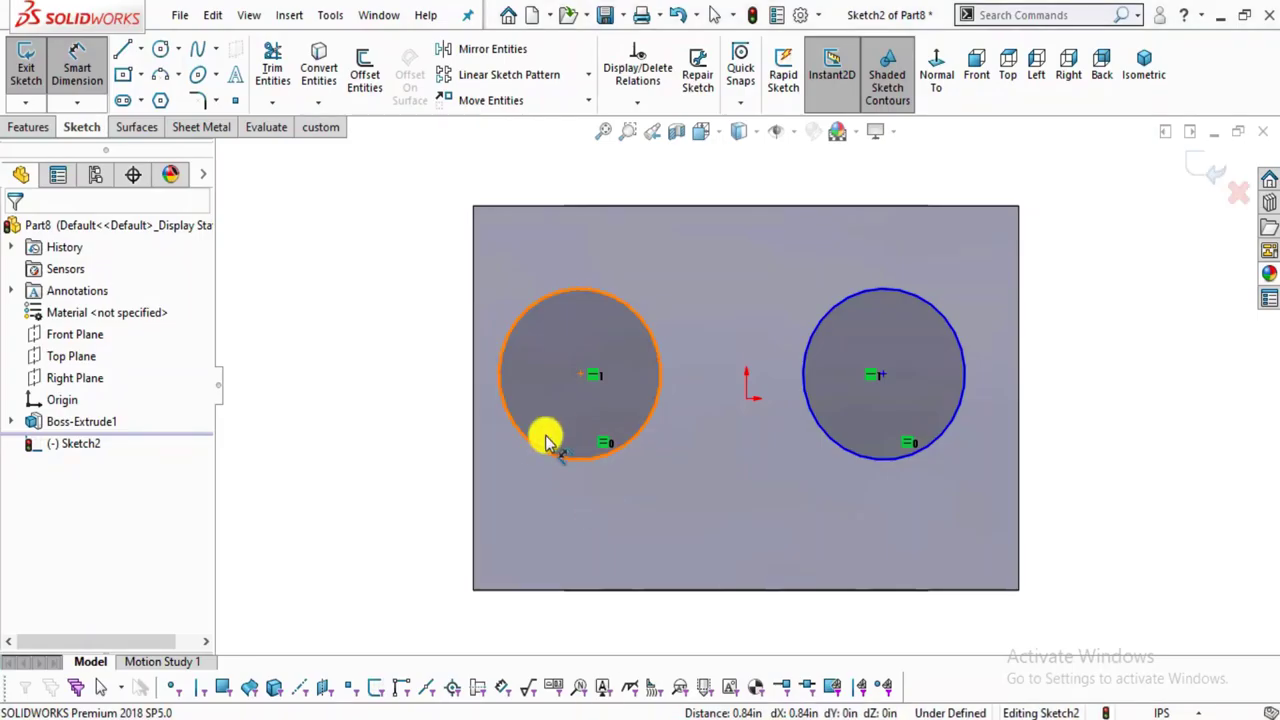
pyautogui.click(543, 434)
pyautogui.click(372, 378)
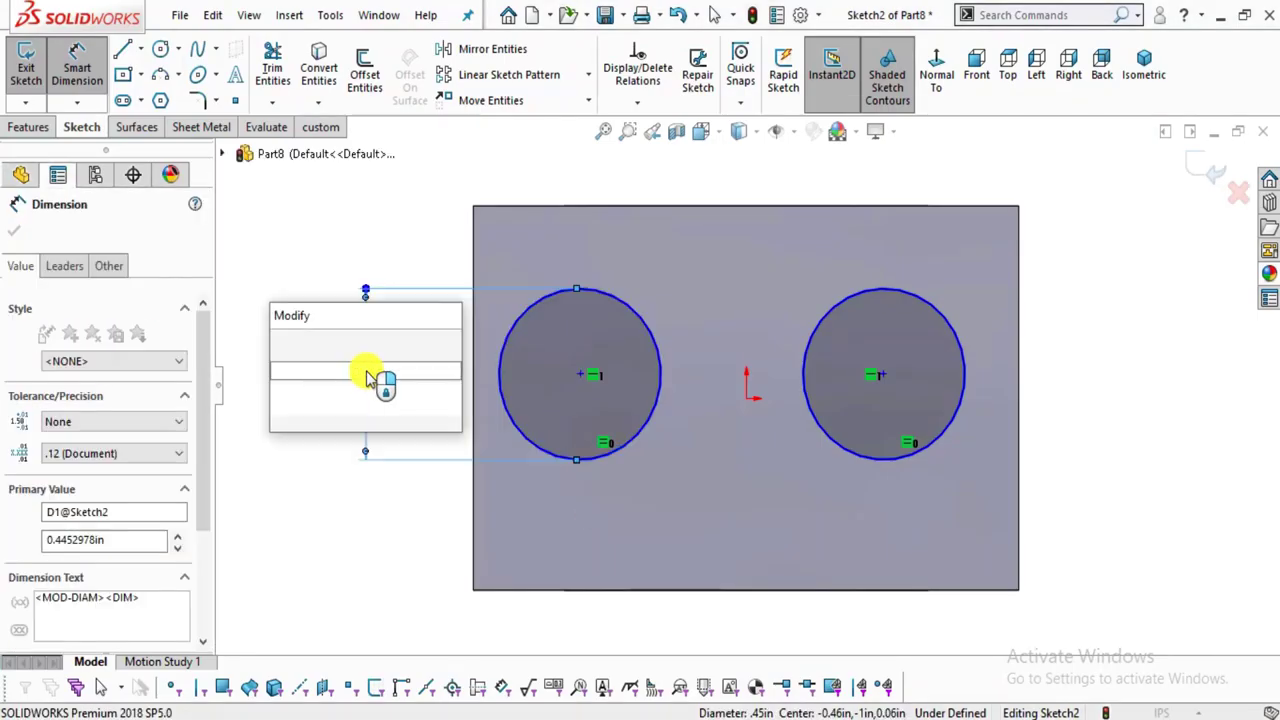
pyautogui.write('0.25')
pyautogui.press('Return')
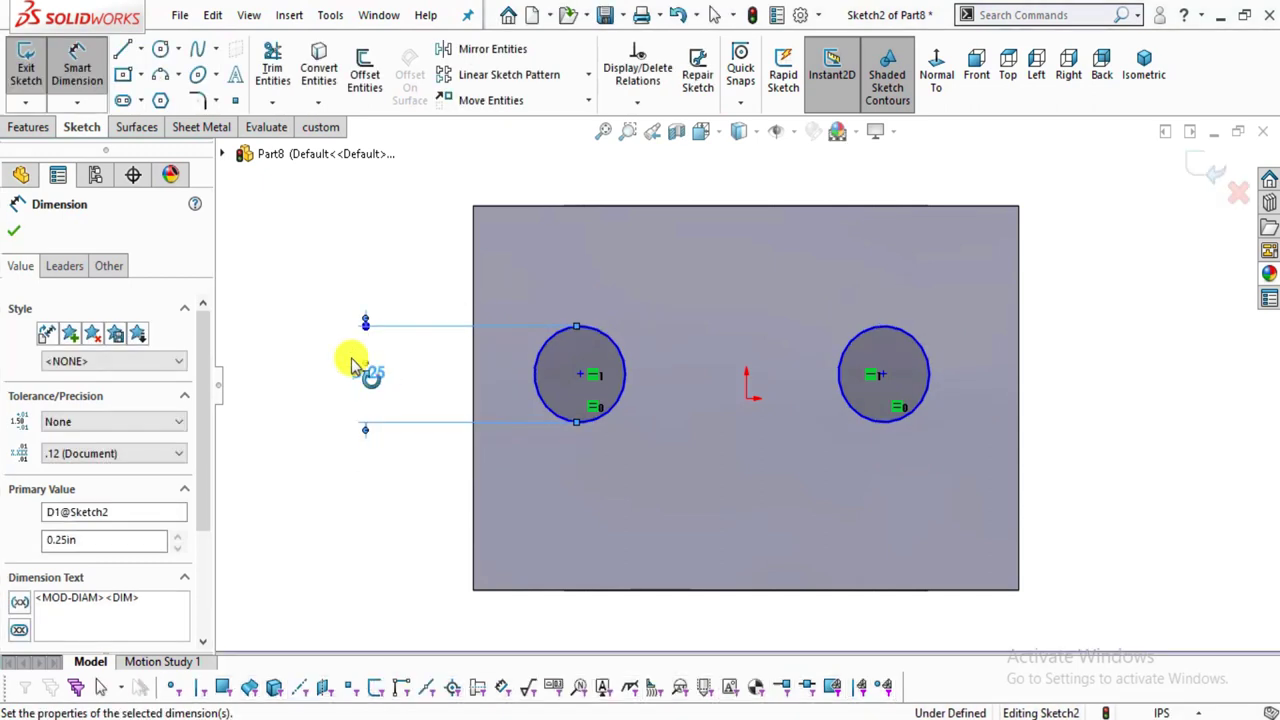
pyautogui.click(808, 586)
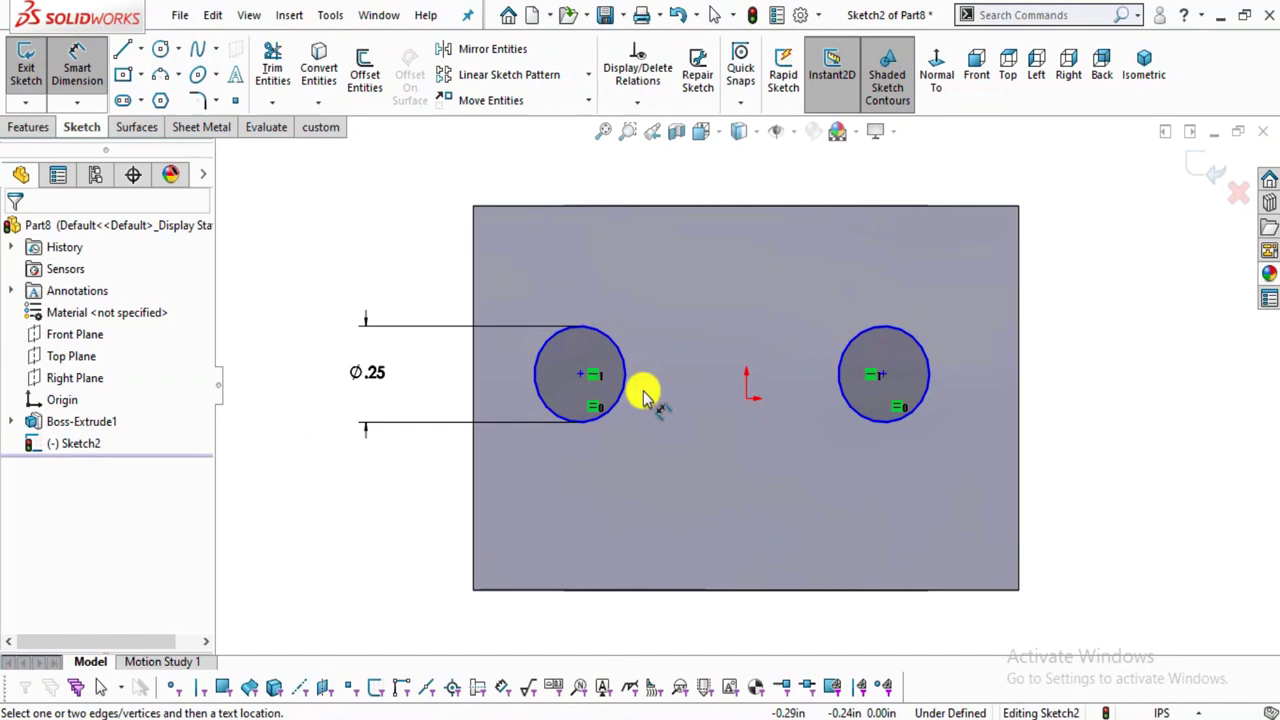
# Set the distance between the two circle centres to 1 in.
pyautogui.click(580, 374)
pyautogui.click(882, 374)
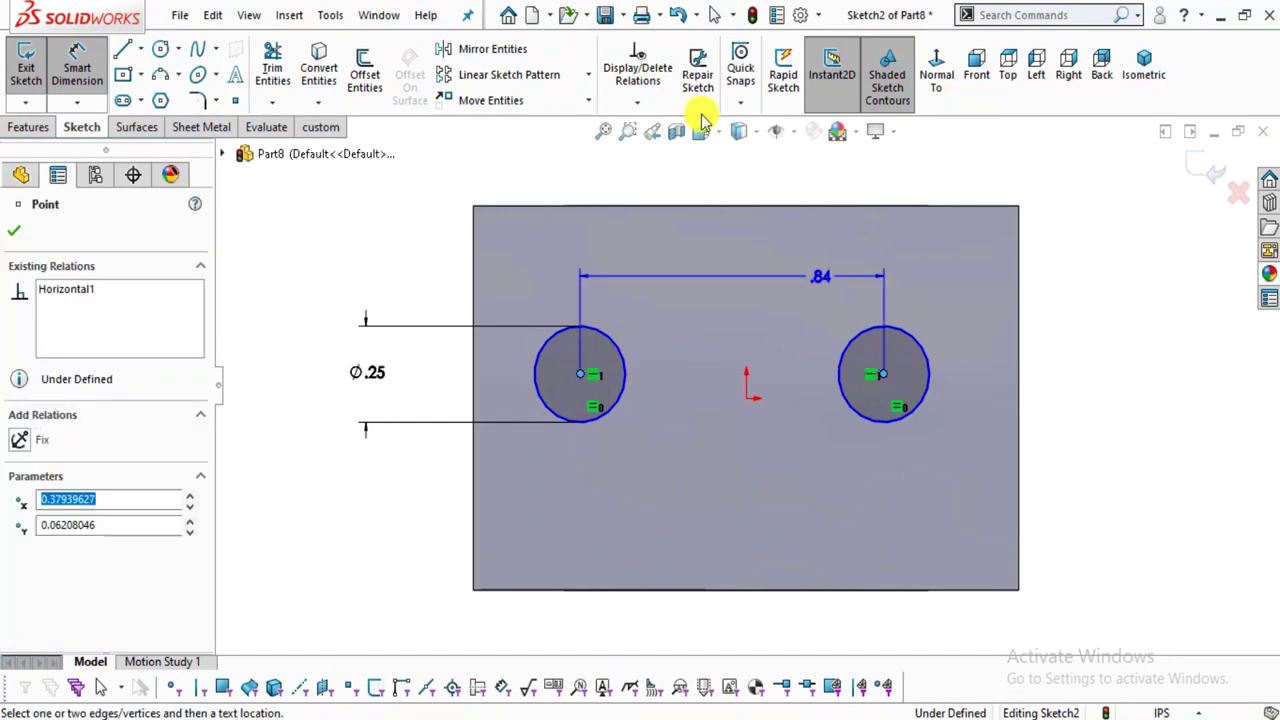
pyautogui.click(726, 178)
pyautogui.write('1')
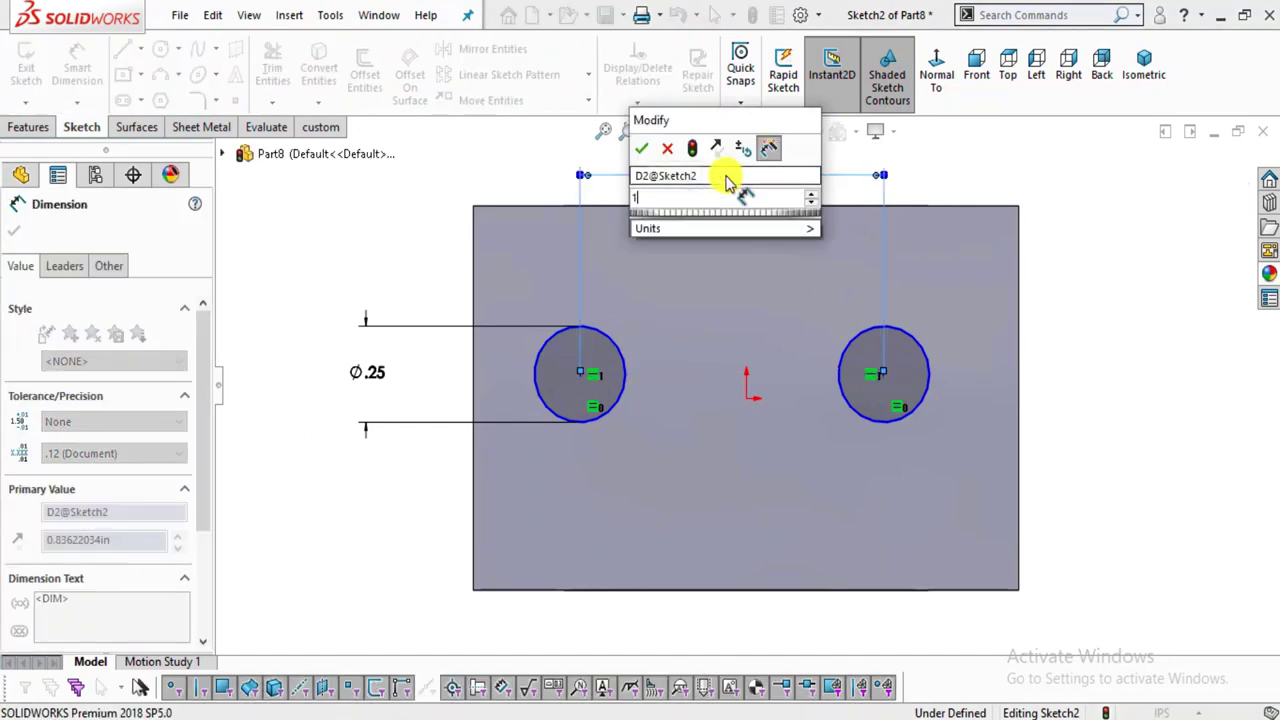
pyautogui.press('Return')
pyautogui.click(1194, 354)
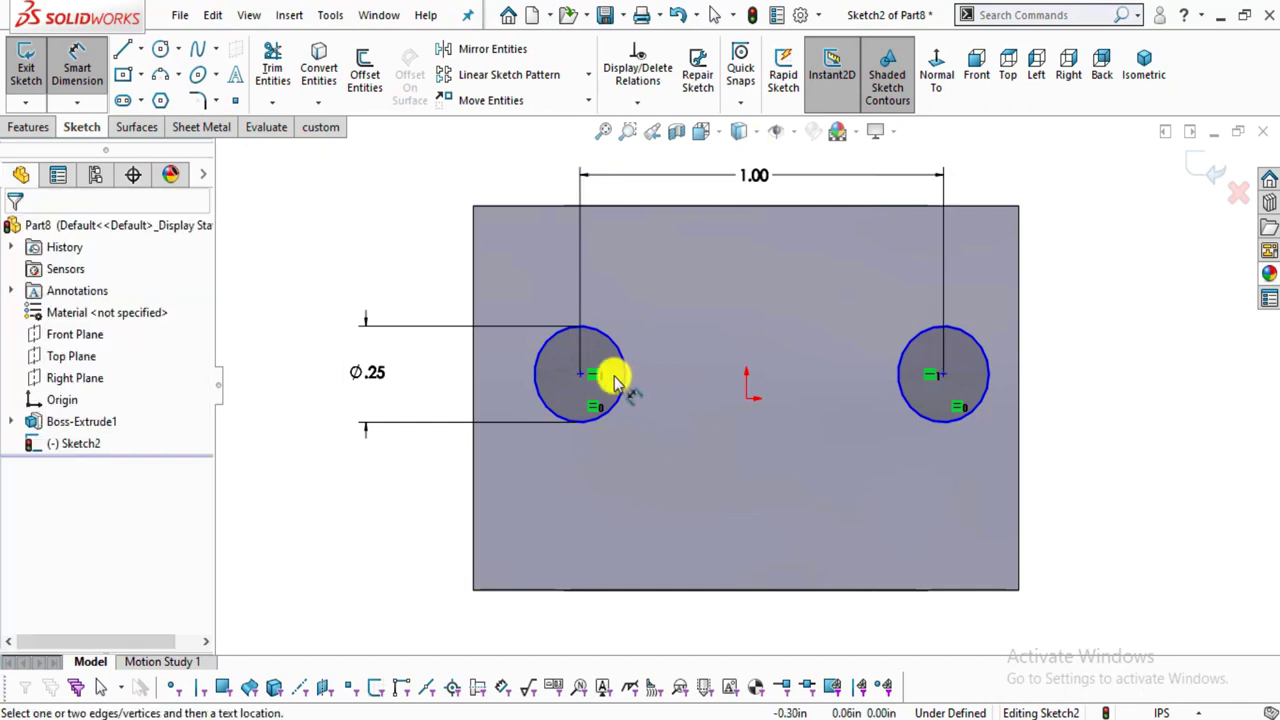
# Set the horizontal distance from the left circle's centre to the origin to 0.5 in.
pyautogui.click(580, 373)
pyautogui.click(745, 398)
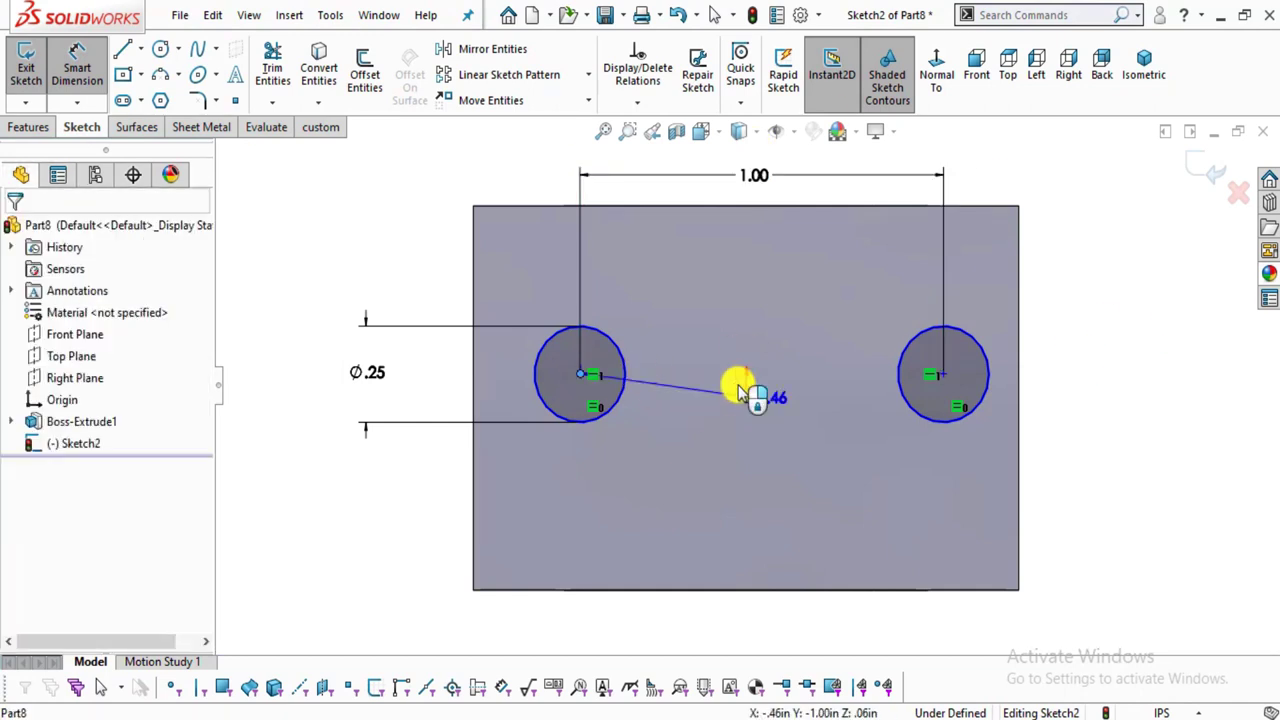
pyautogui.click(677, 201)
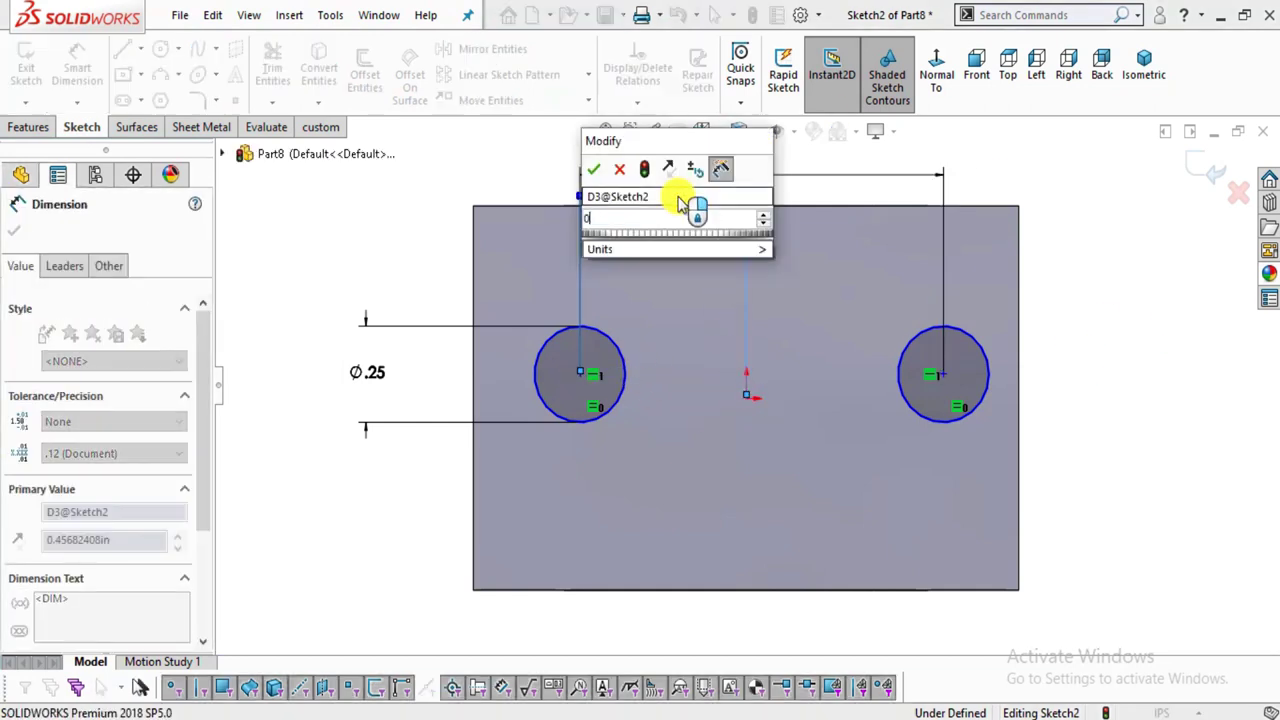
pyautogui.write('.5')
pyautogui.press('Return')
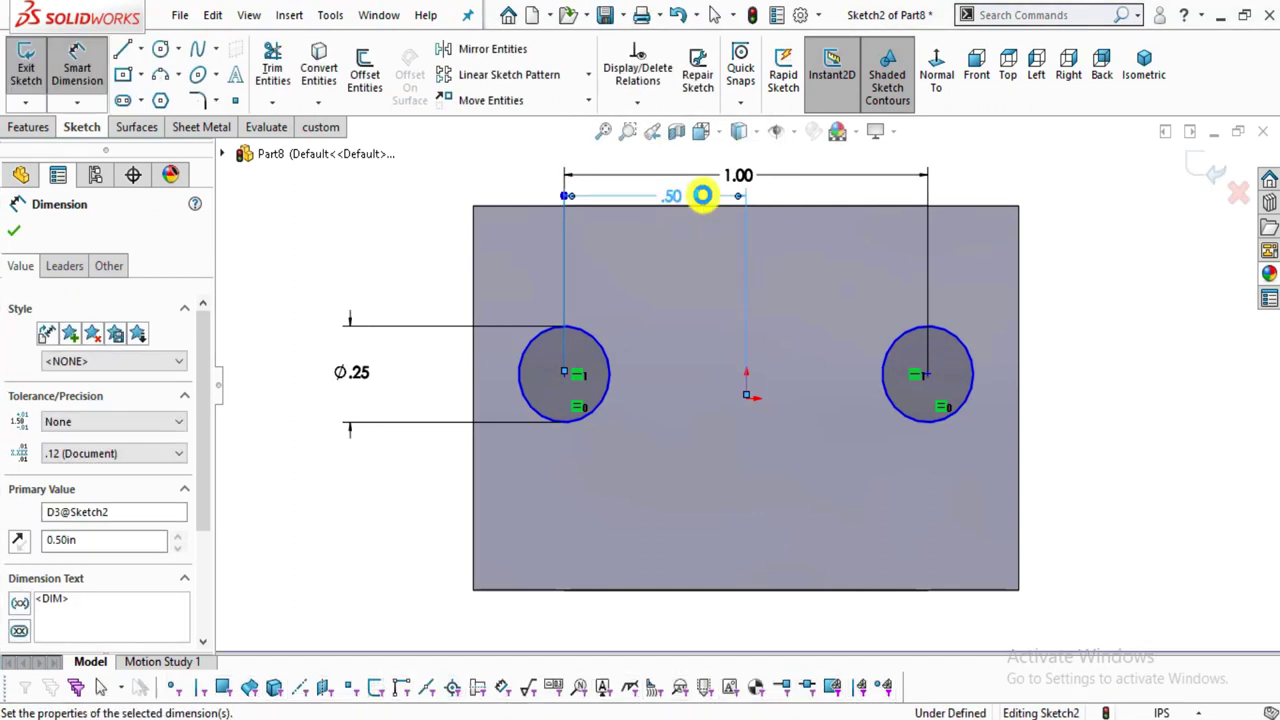
pyautogui.click(1140, 330)
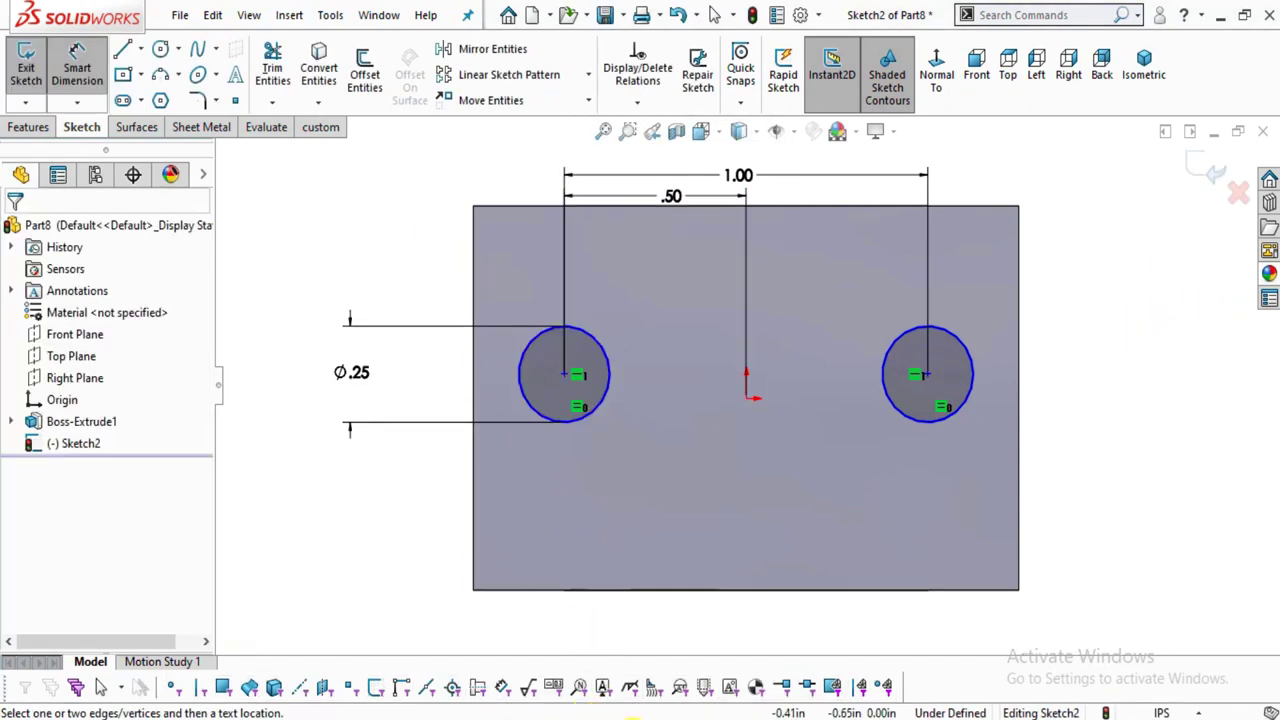
# Check the hole position on the drawing and dimension the left circle's centre from the face's upper edge with 50 in.
pyautogui.click(633, 716)
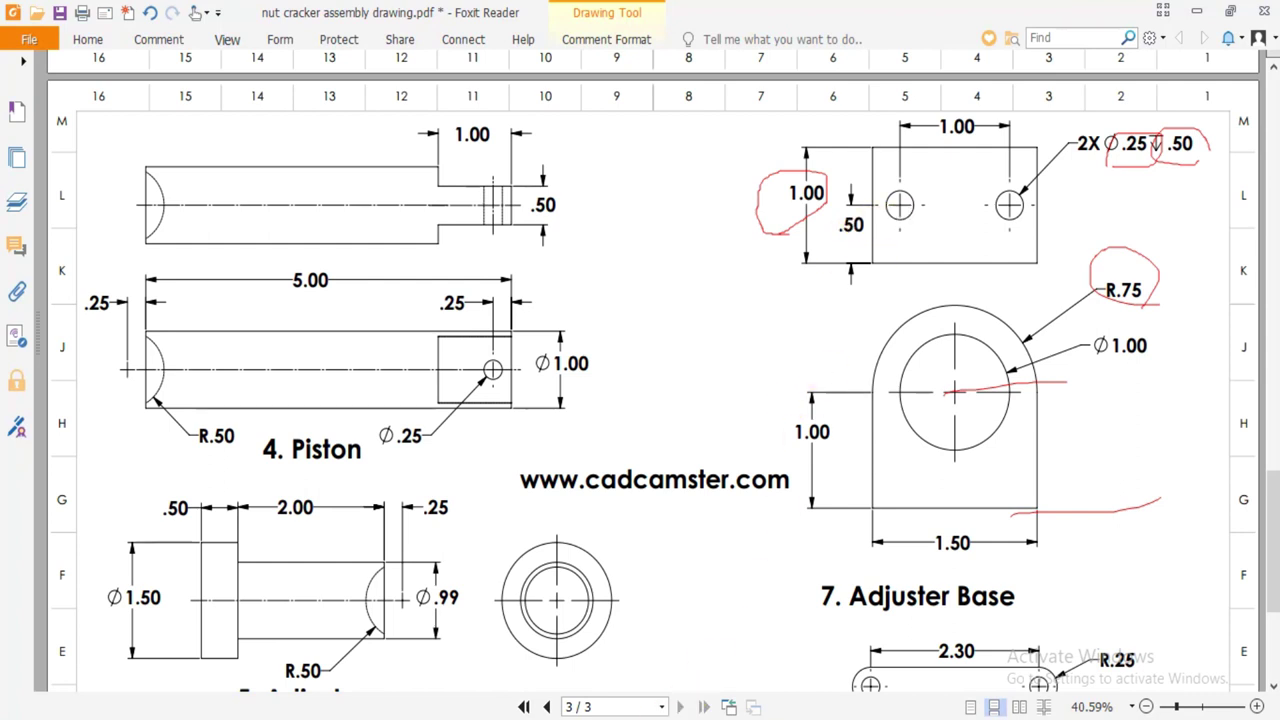
pyautogui.hotkey('alt', 'Tab')
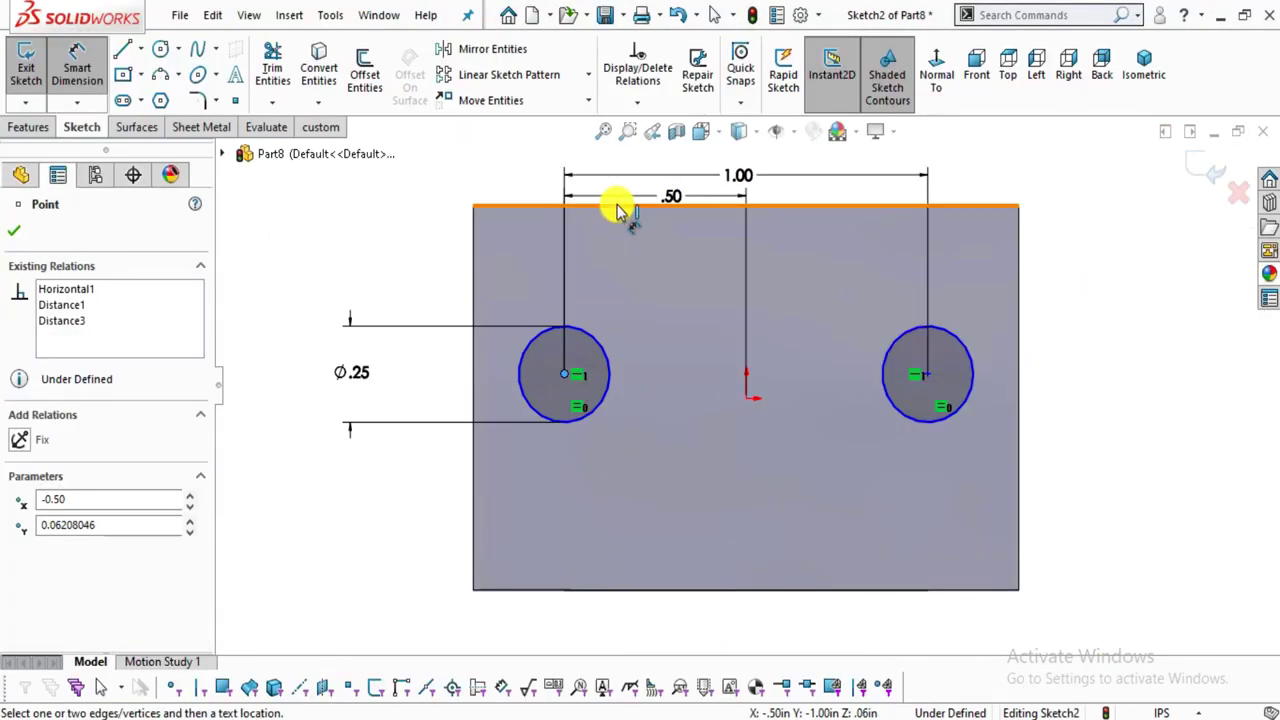
pyautogui.click(616, 207)
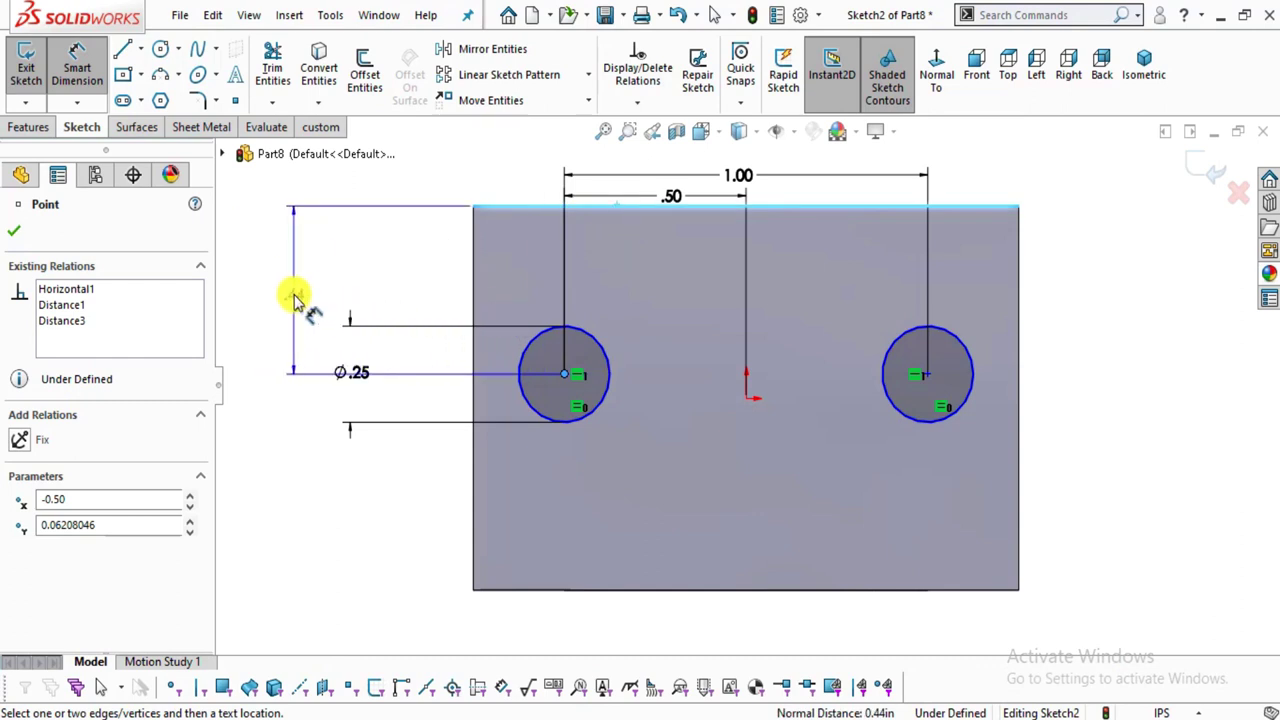
pyautogui.click(293, 293)
pyautogui.write('.5')
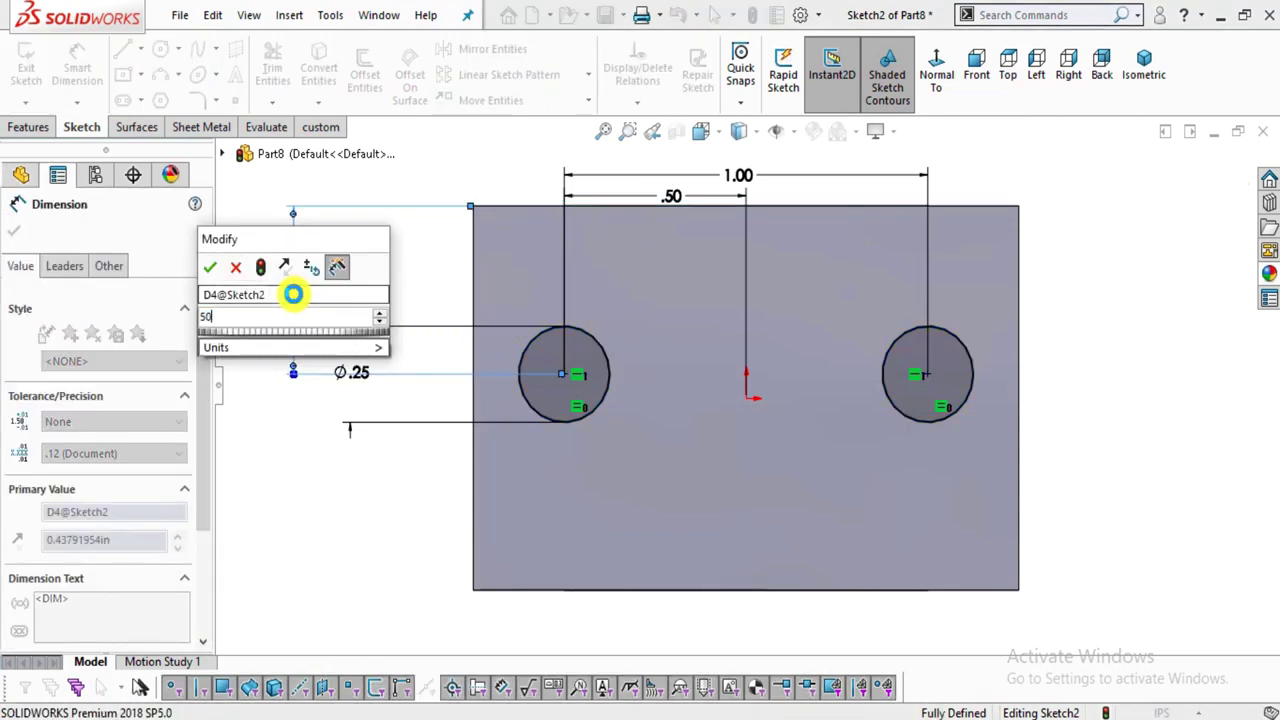
pyautogui.press('Return')
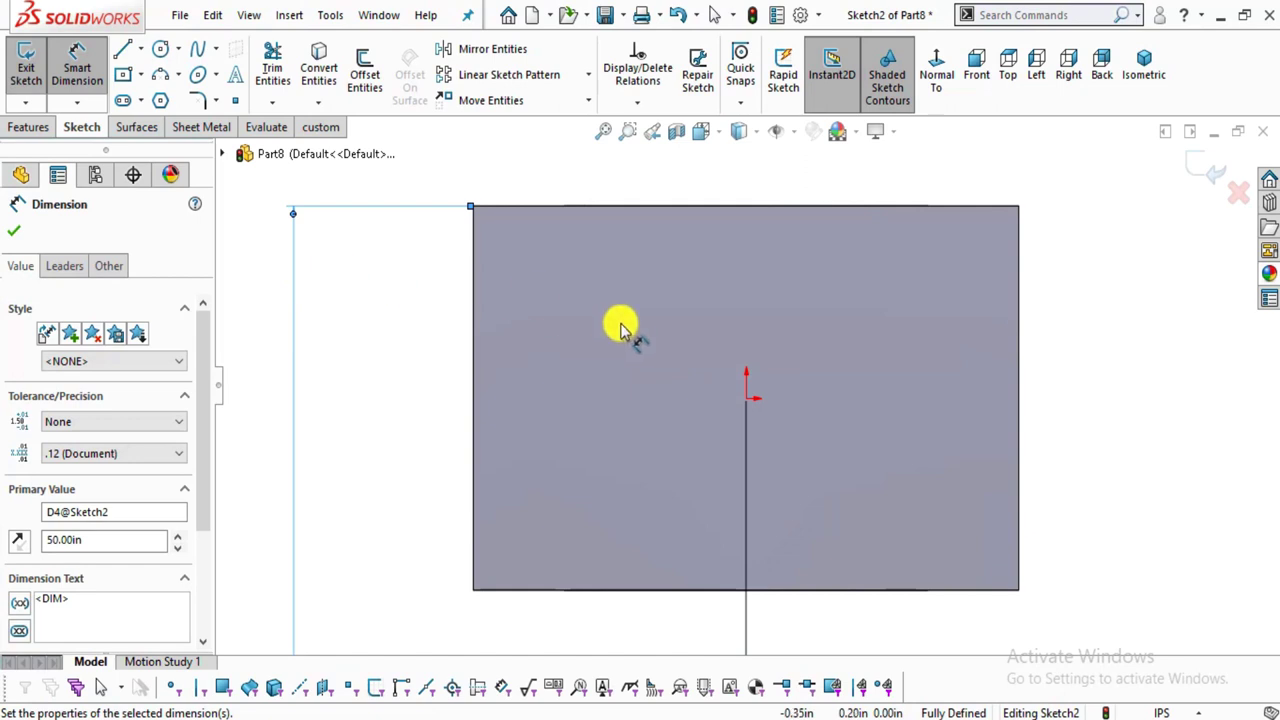
# Undo the 50 in entry and set the distance between the left circle's centre and the face's upper edge to 0.5 in.
pyautogui.press('z')
pyautogui.press('z')
pyautogui.press('z')
pyautogui.press('z')
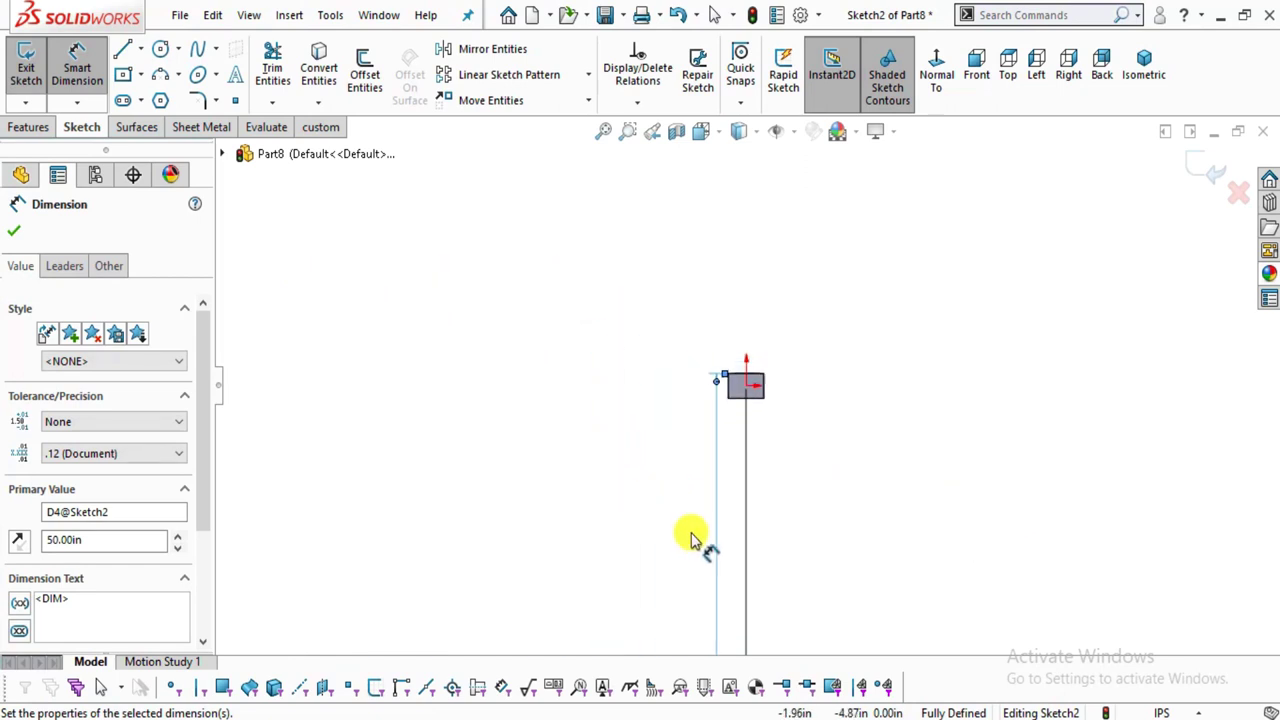
pyautogui.press('Escape')
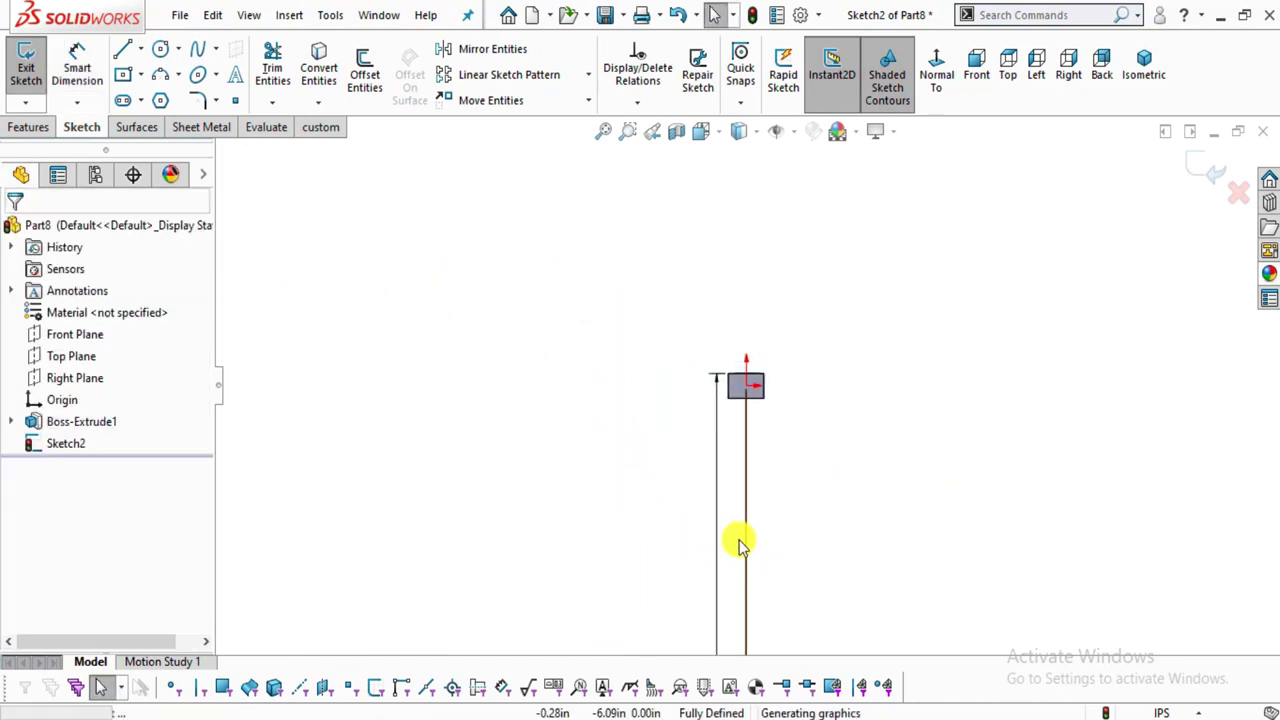
pyautogui.scroll(-6, 765, 385)
pyautogui.scroll(-2, 646, 372)
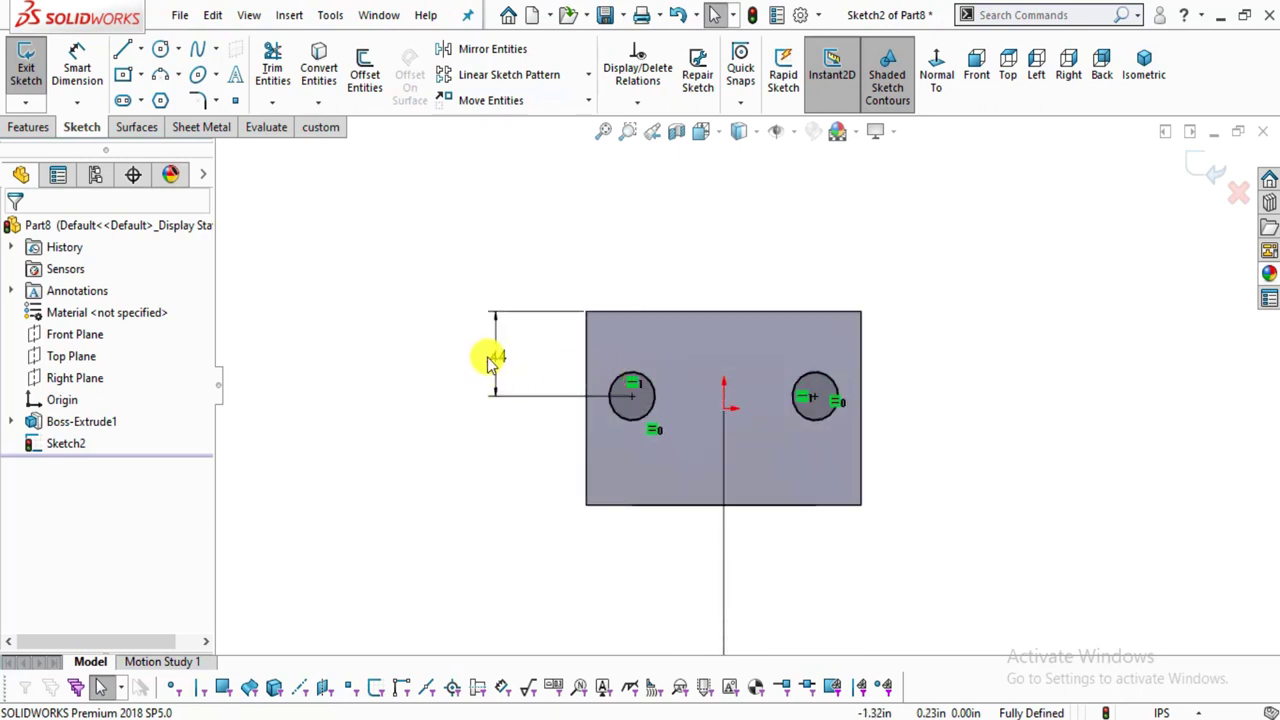
pyautogui.doubleClick(490, 360)
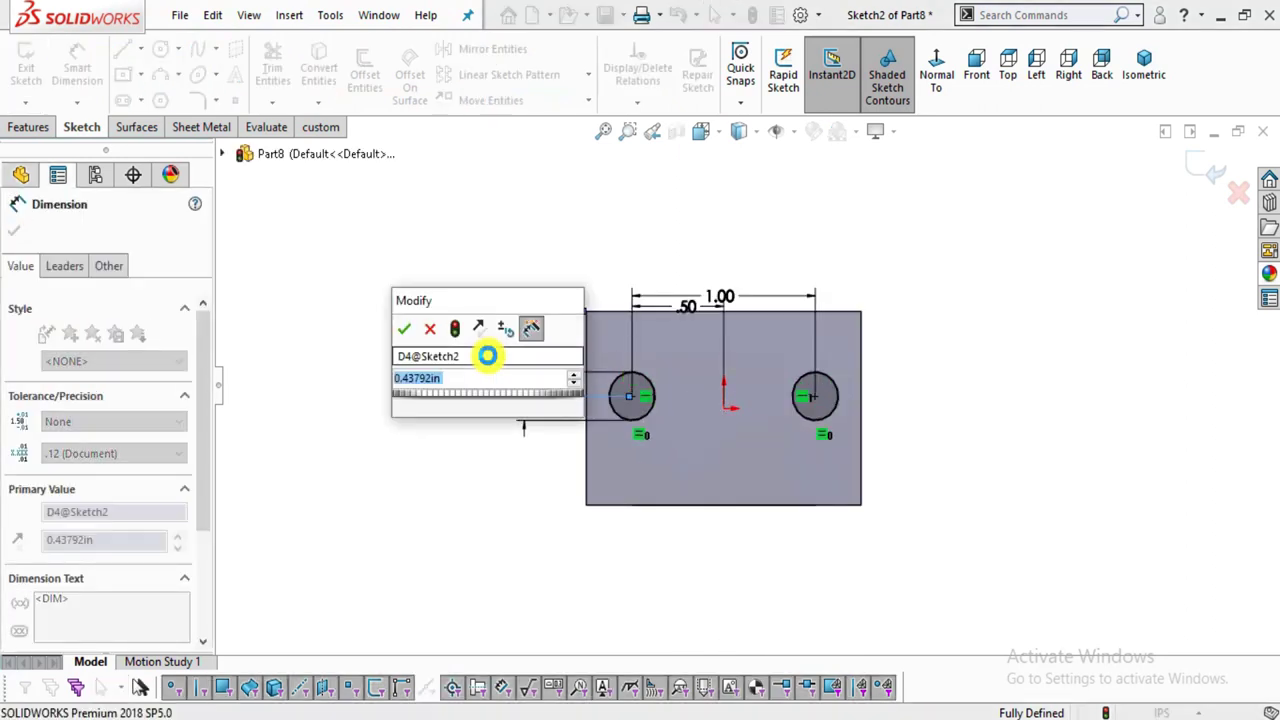
pyautogui.write('0')
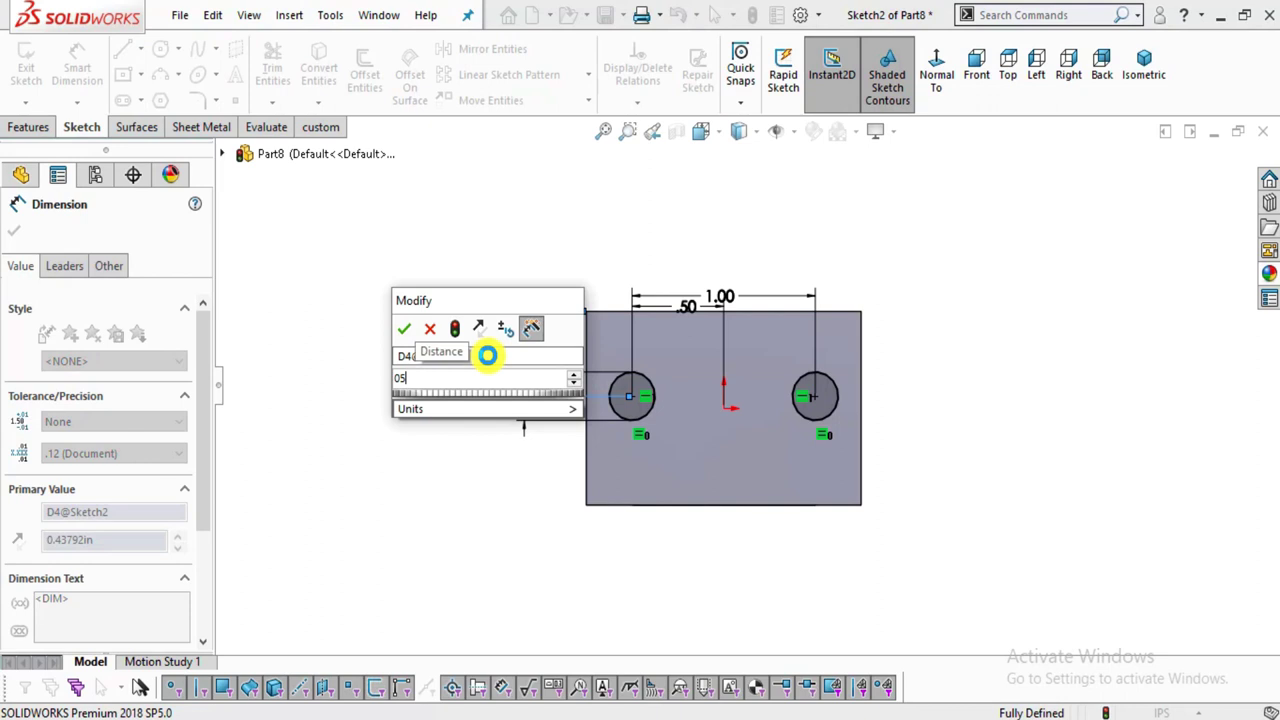
pyautogui.write('.5')
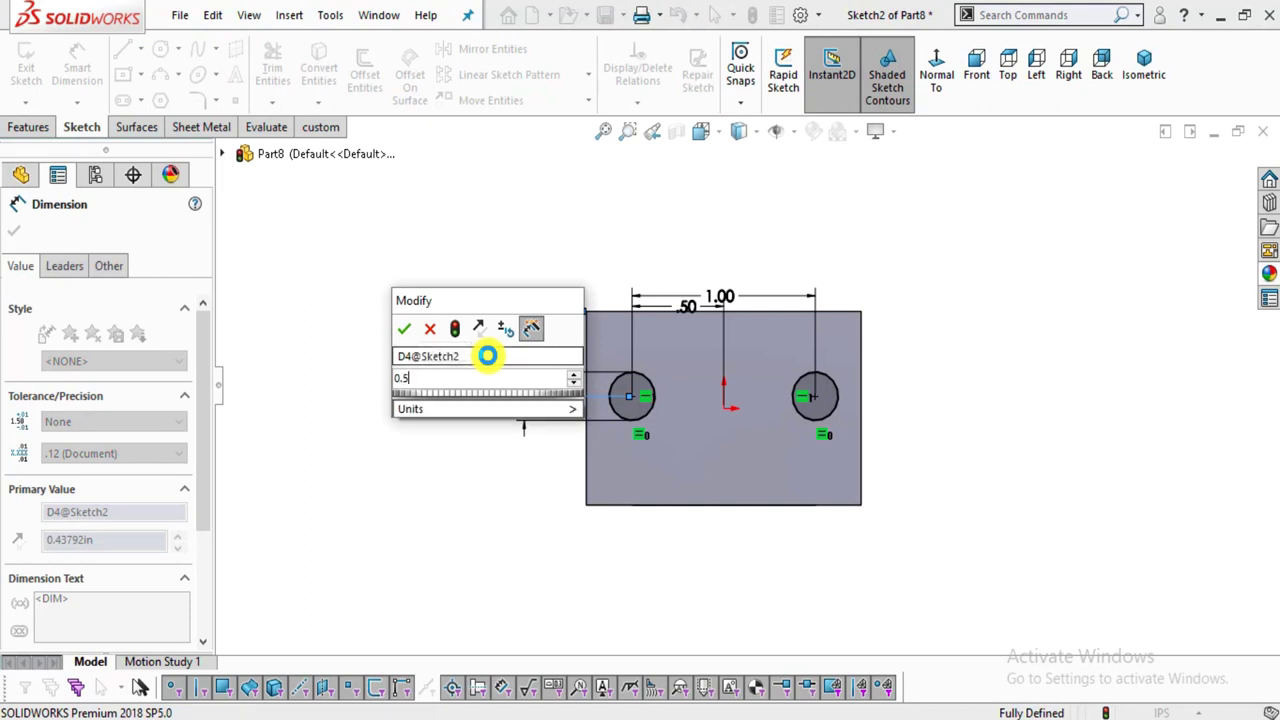
pyautogui.press('Return')
pyautogui.press('Escape')
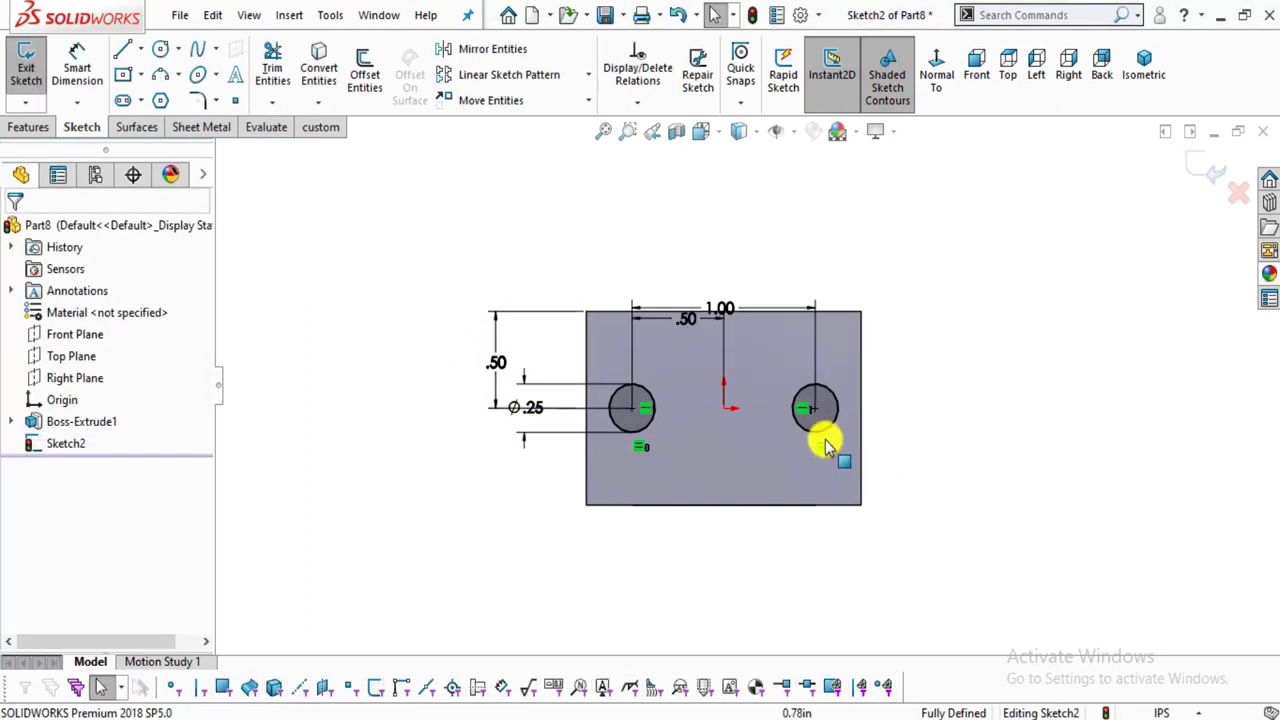
# Check the hole depth on the Adjuster Base drawing and cut both circles into the block with a 0.5 in blind Extruded Cut.
pyautogui.scroll(-2, 797, 412)
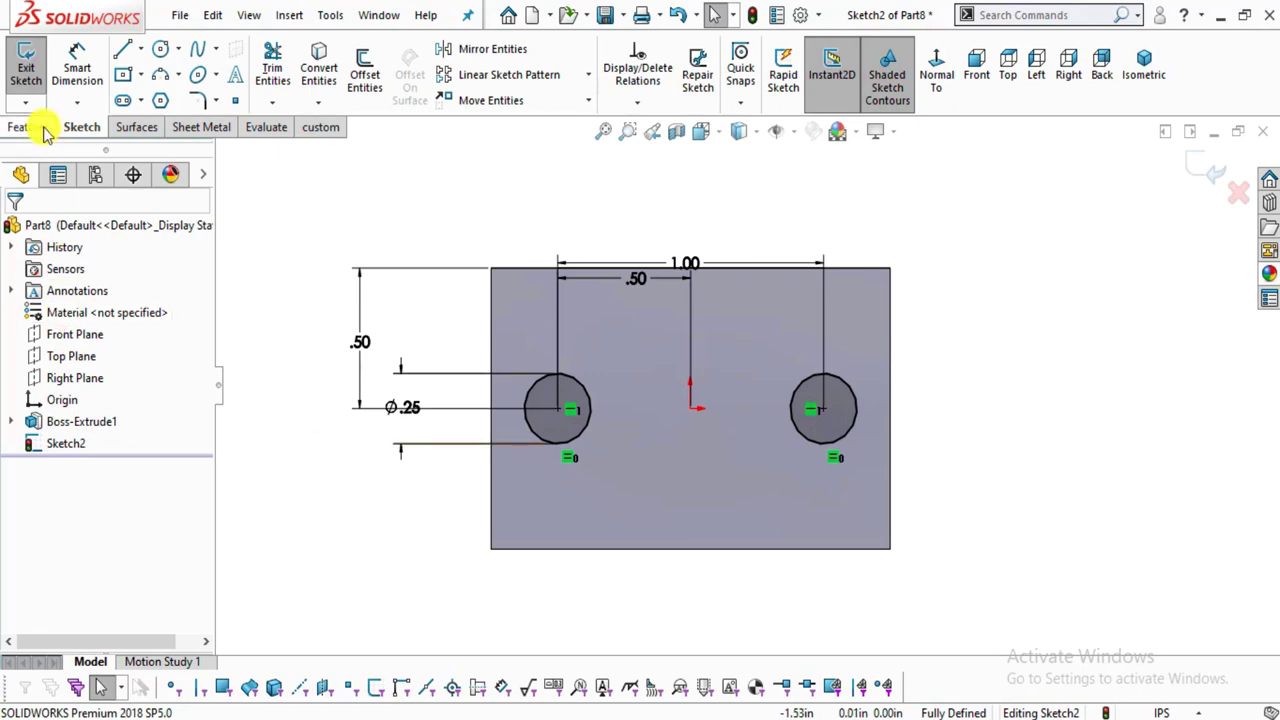
pyautogui.hotkey('alt', 'Tab')
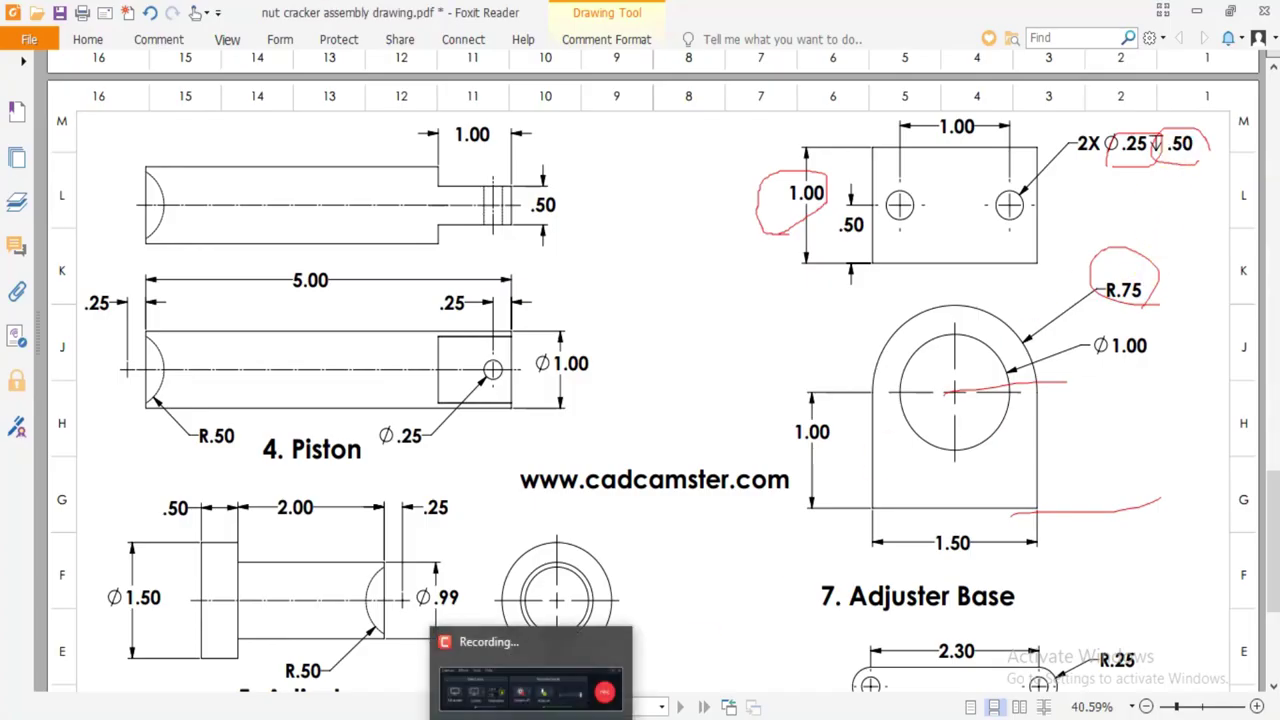
pyautogui.hotkey('alt', 'Tab')
pyautogui.click(30, 127)
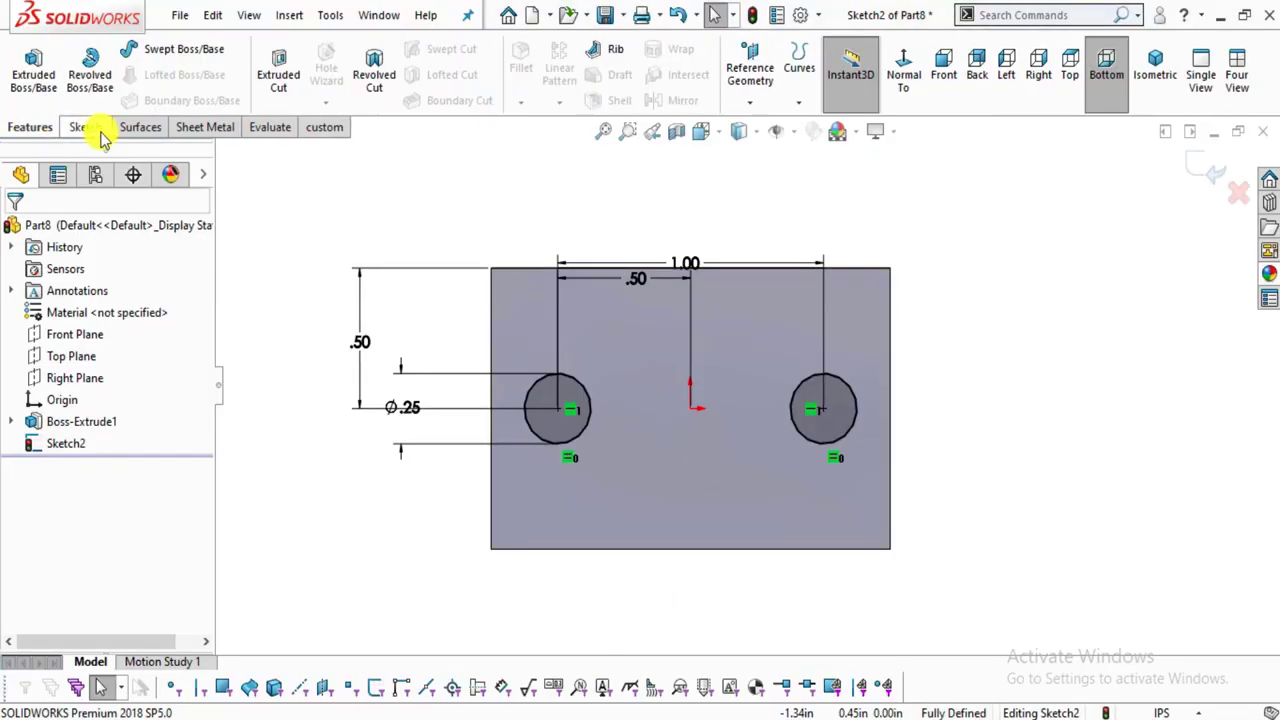
pyautogui.click(284, 76)
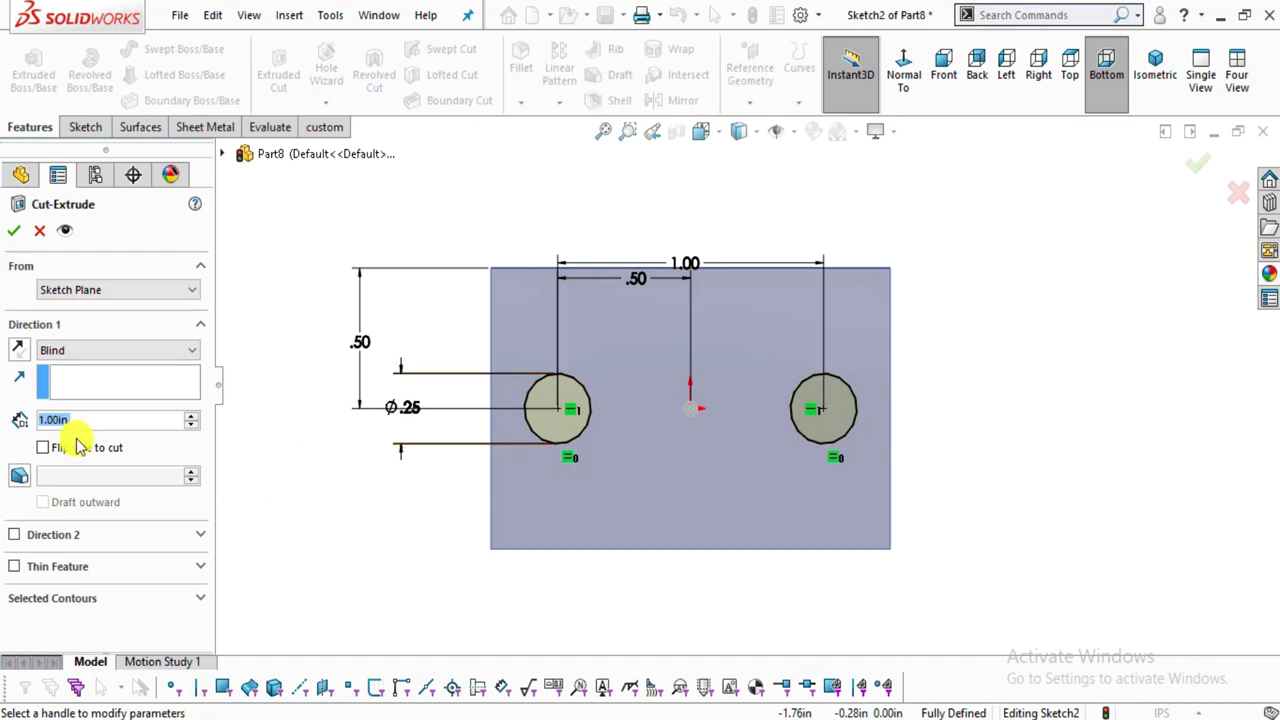
pyautogui.write('0.5')
pyautogui.press('Return')
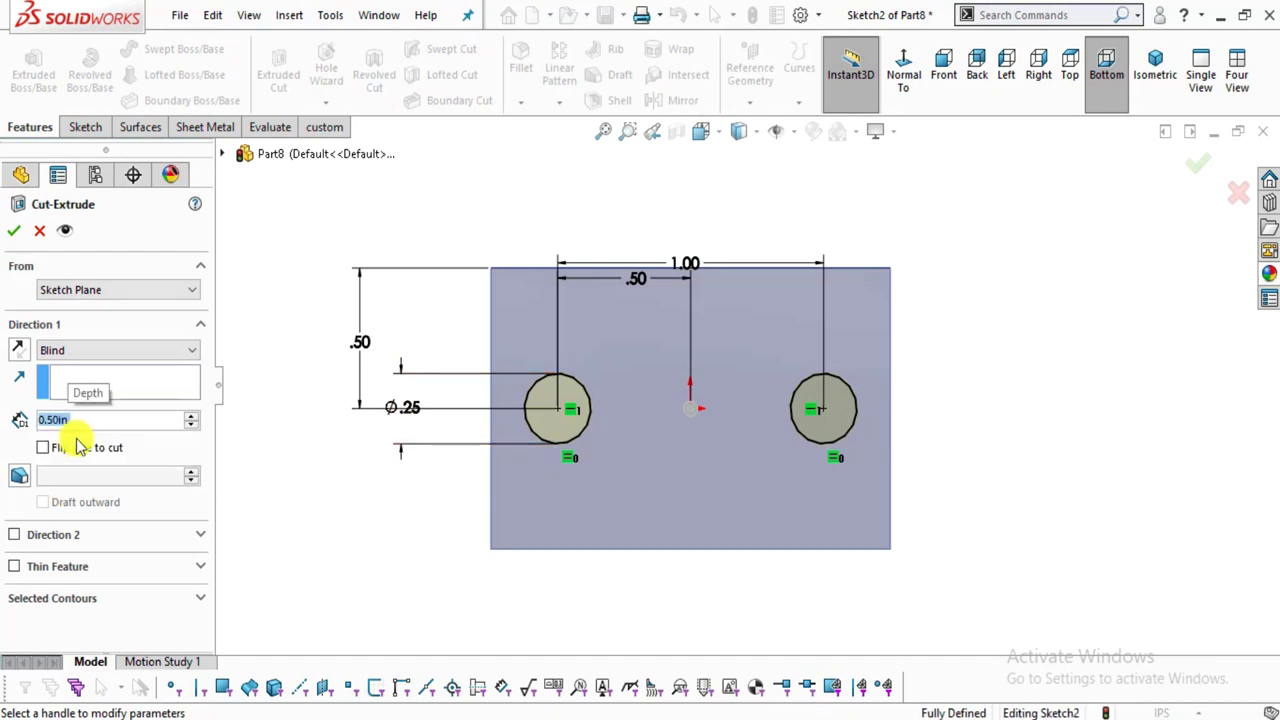
pyautogui.moveTo(423, 234); pyautogui.dragTo(472, 590, button='middle')
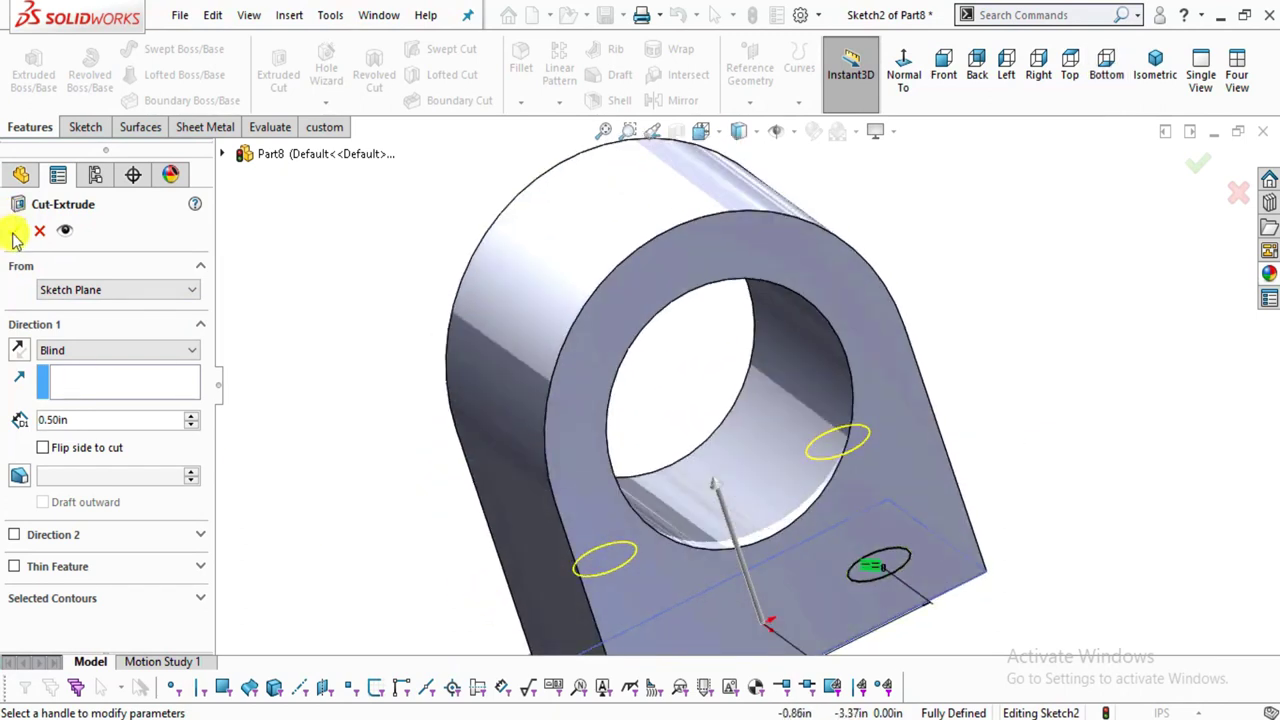
pyautogui.click(18, 233)
# Measure the diameter of the large through-hole and the radius of the rounded outer edge on the Adjuster Base.
pyautogui.moveTo(1006, 455); pyautogui.dragTo(778, 604, button='middle')
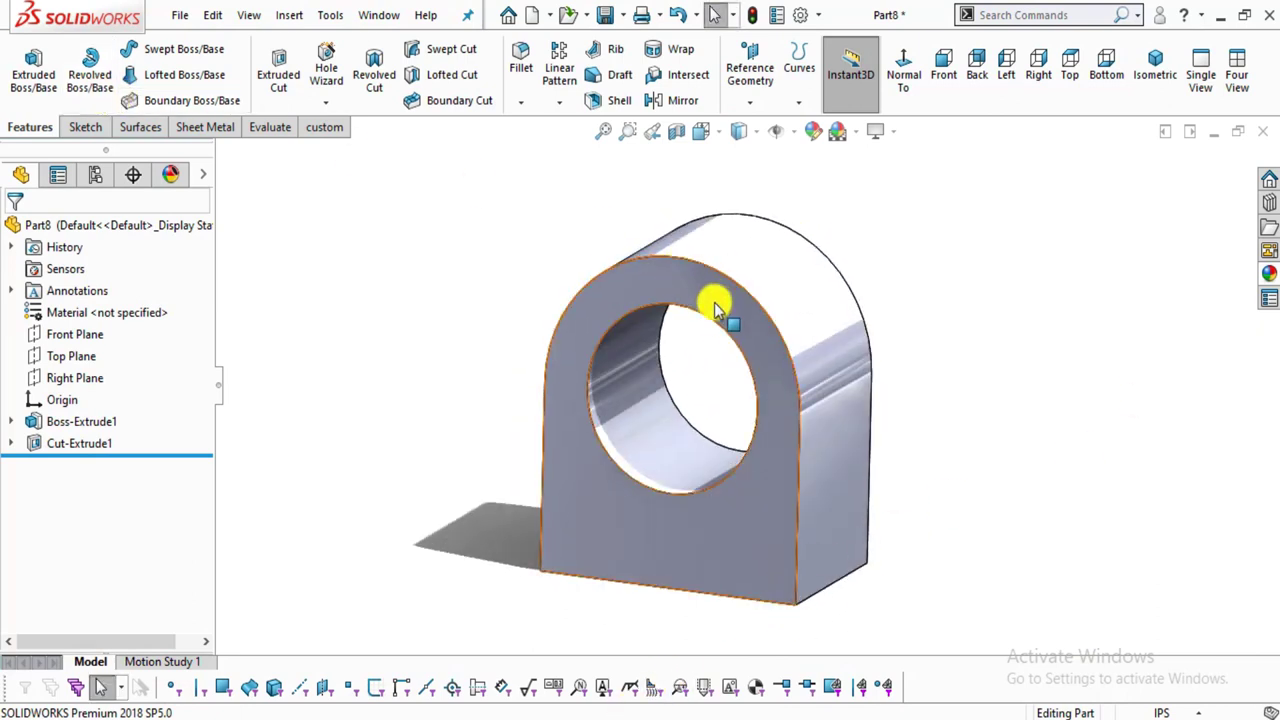
pyautogui.scroll(-4, 47, 74)
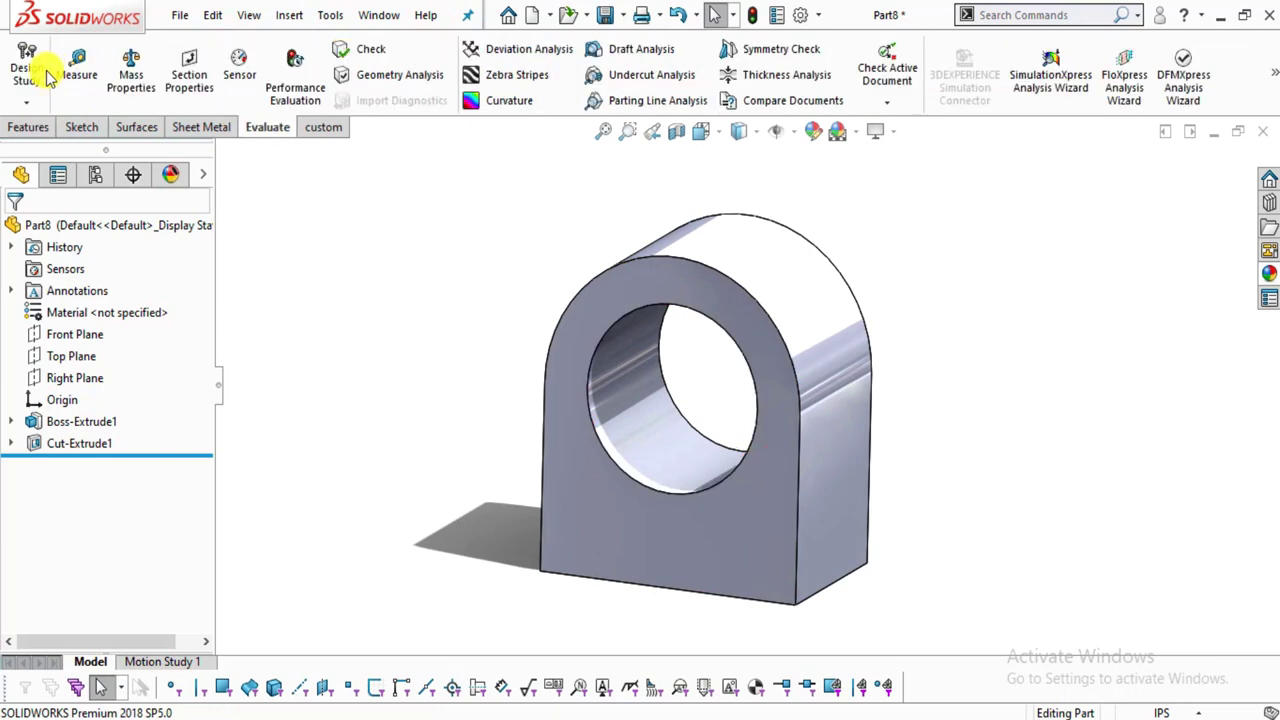
pyautogui.click(77, 65)
pyautogui.click(714, 322)
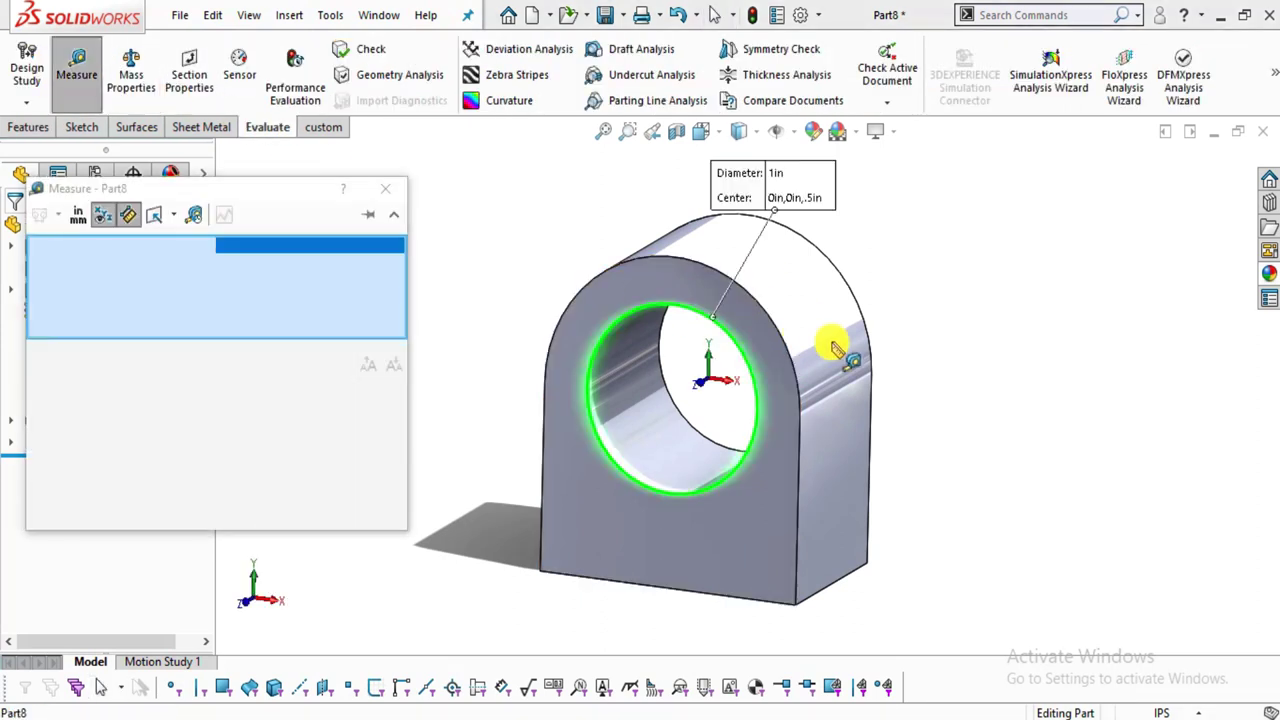
pyautogui.click(765, 308)
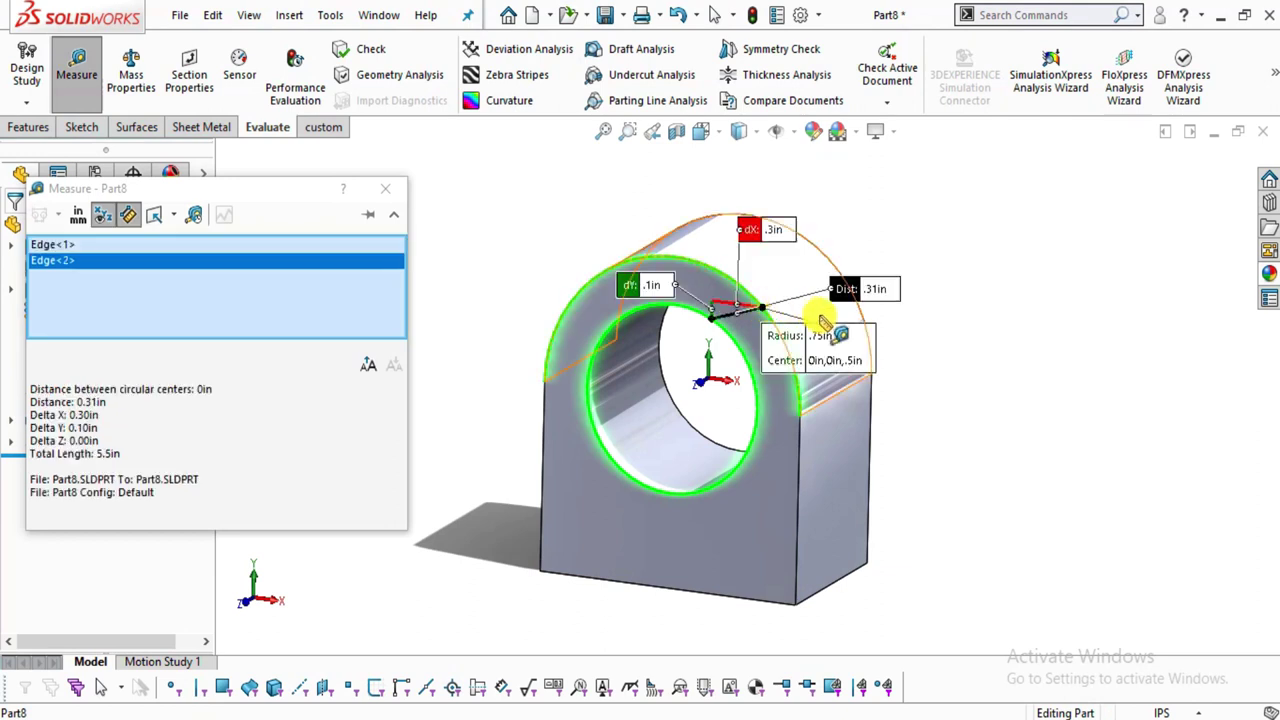
pyautogui.rightClick(180, 245)
pyautogui.click(263, 257)
pyautogui.click(745, 297)
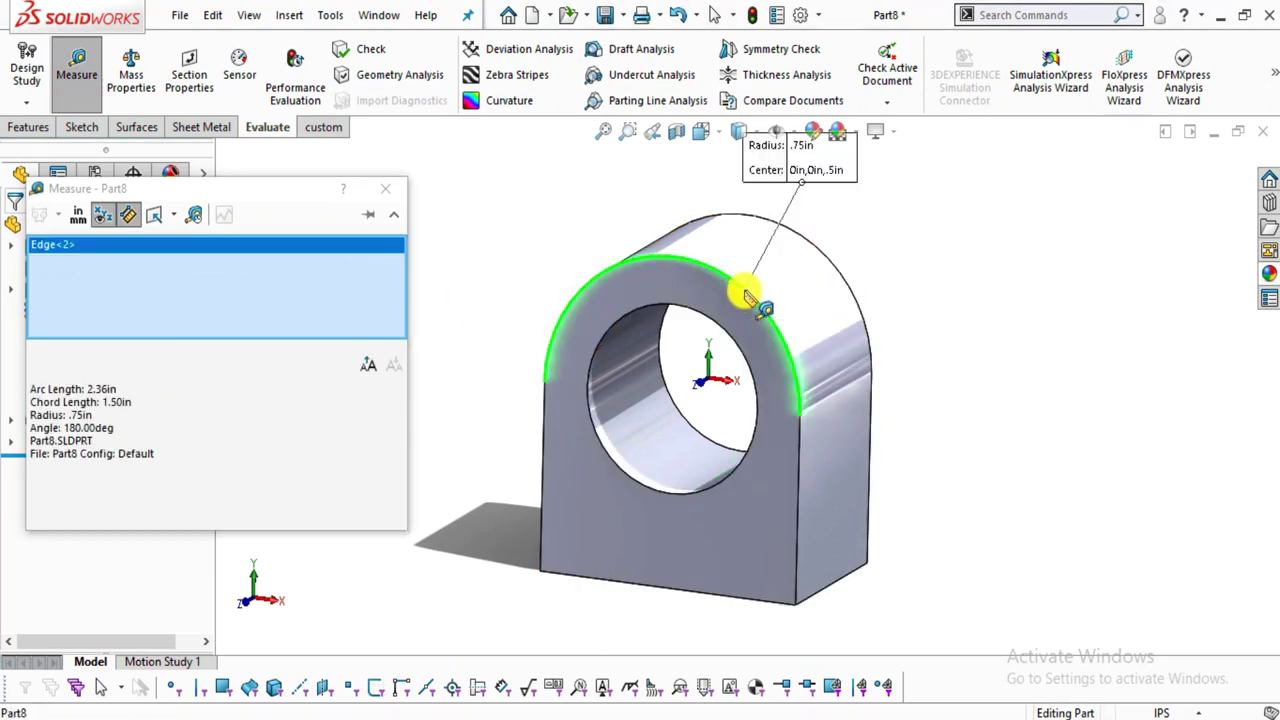
pyautogui.press('Escape')
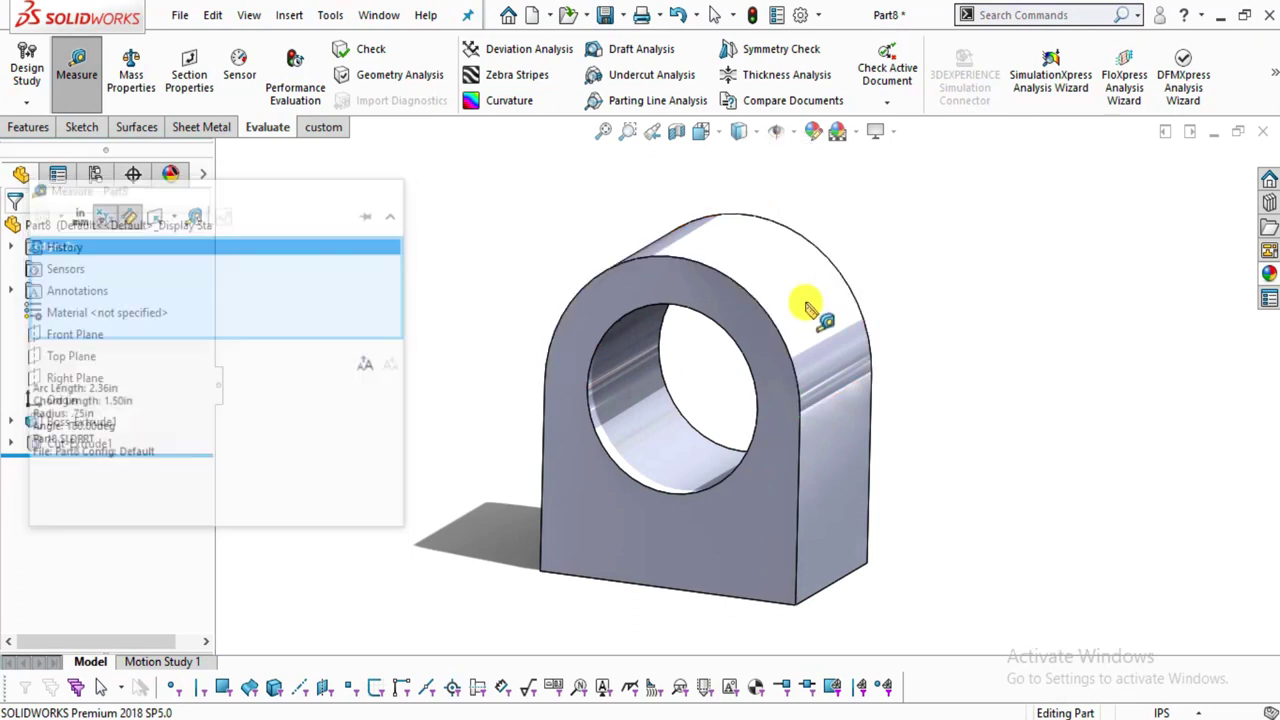
# Apply the brushed brass appearance to the whole Adjuster Base part.
pyautogui.click(1270, 276)
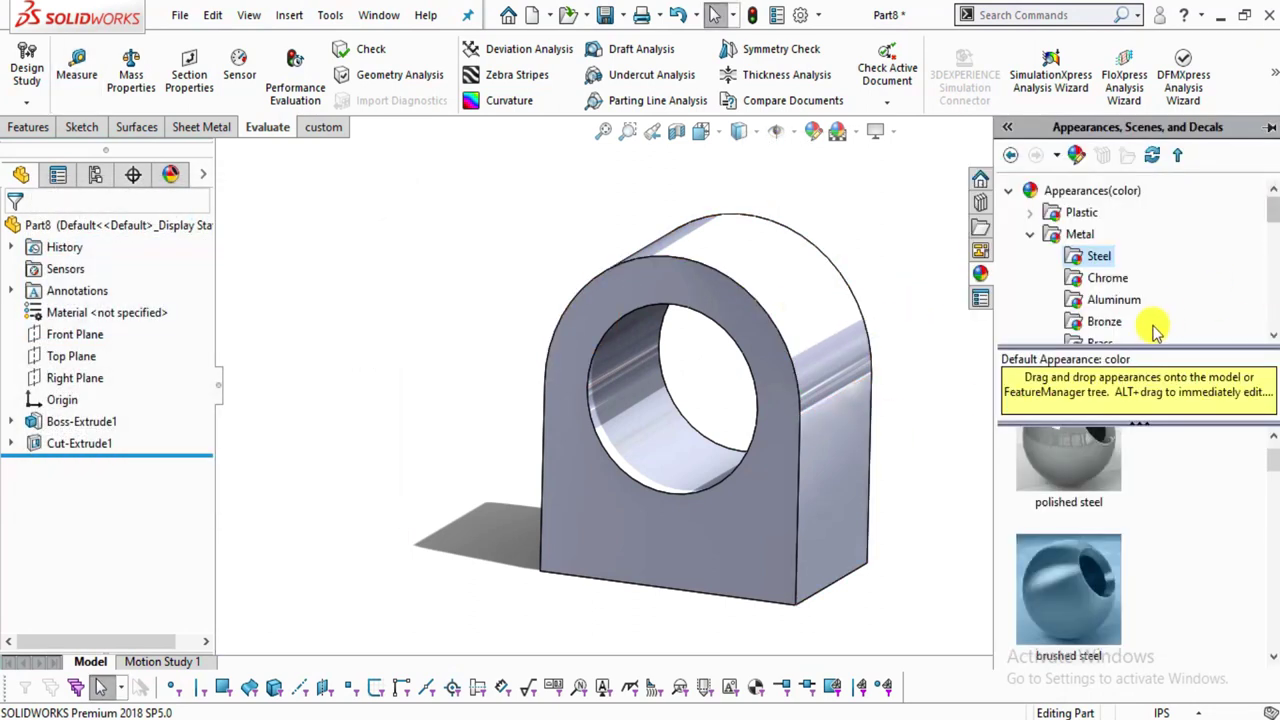
pyautogui.scroll(-1, 1105, 300)
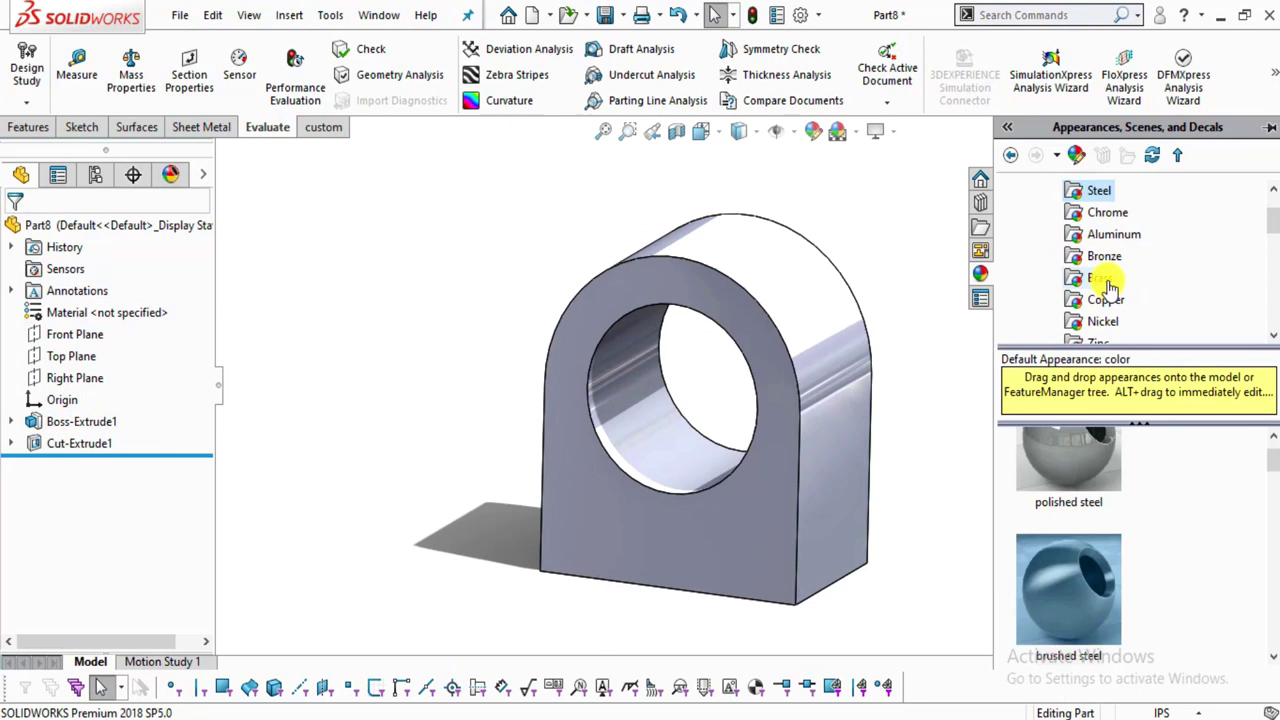
pyautogui.click(1100, 280)
pyautogui.scroll(-1, 1070, 570)
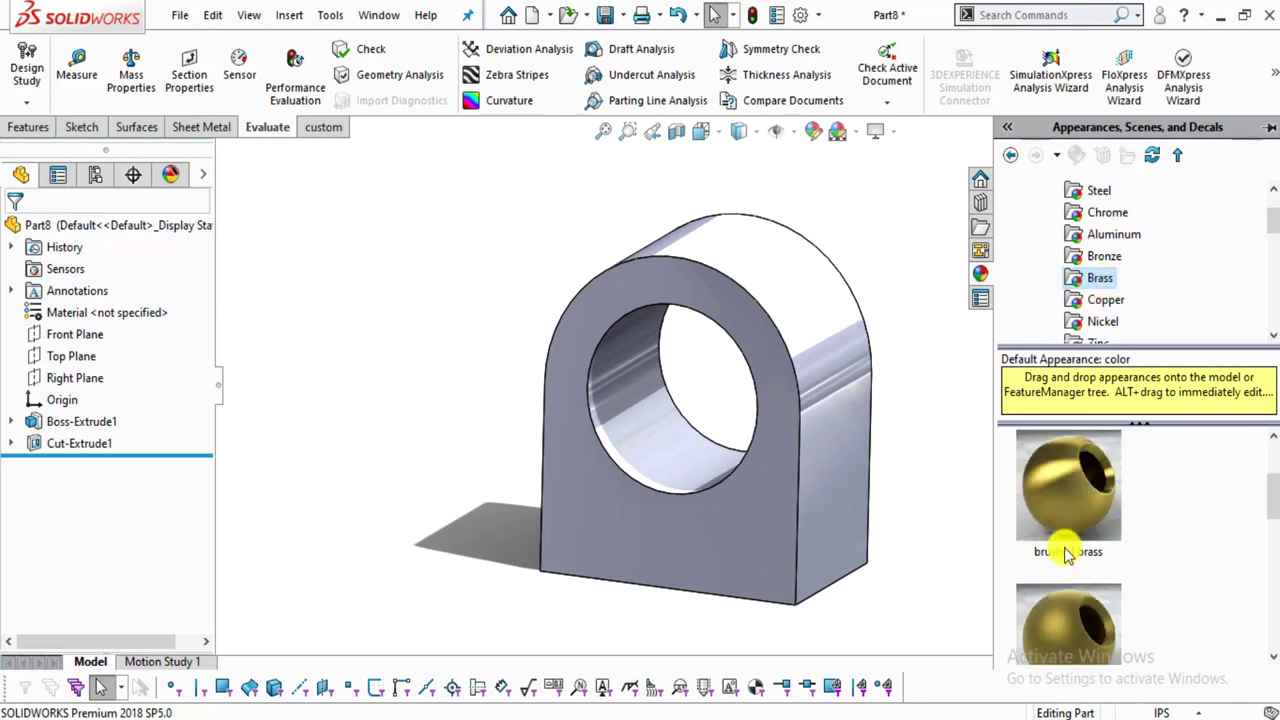
pyautogui.doubleClick(1066, 530)
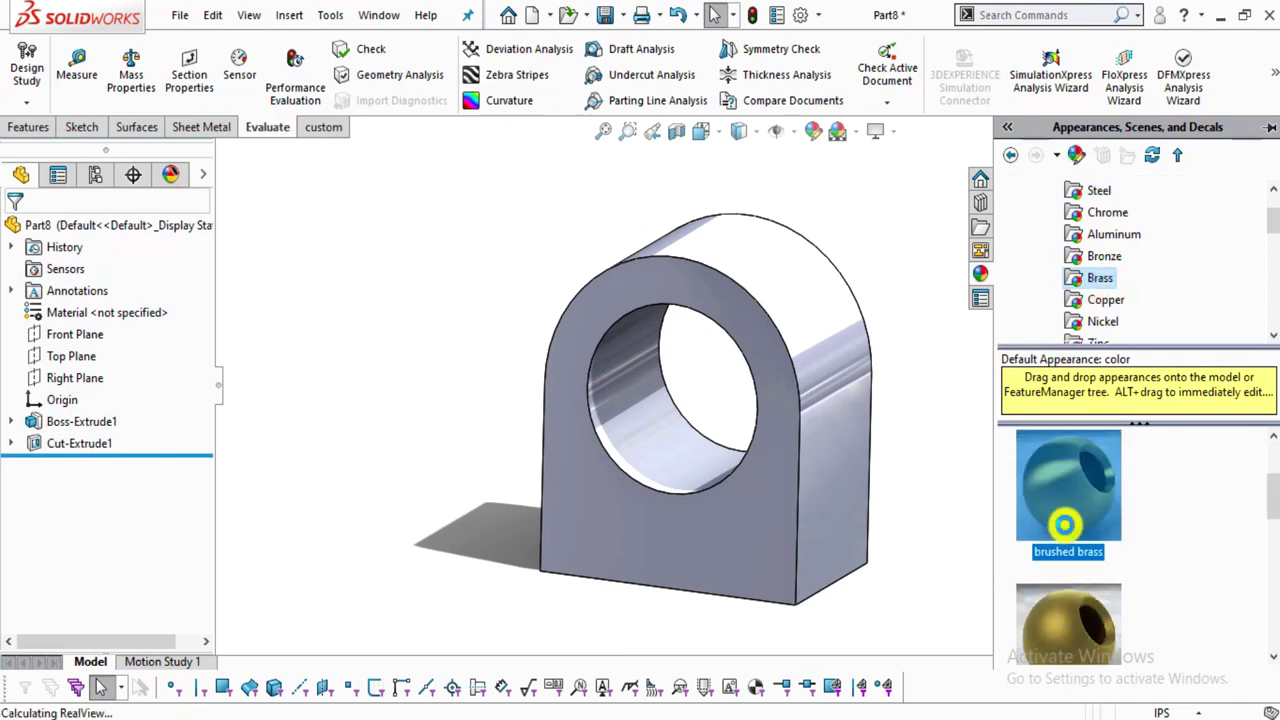
pyautogui.click(882, 258)
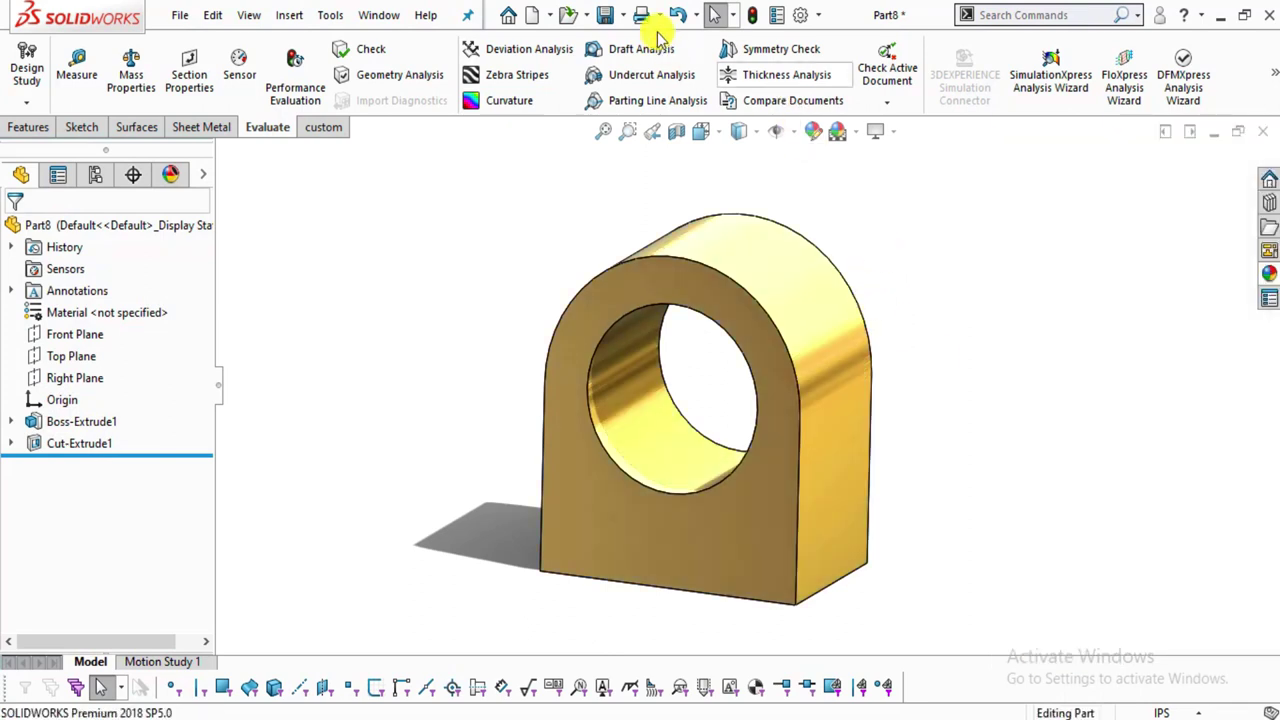
# Check the part name on the drawing and save the part as "7.adjsuter base" in the nut cracker folder.
pyautogui.click(604, 16)
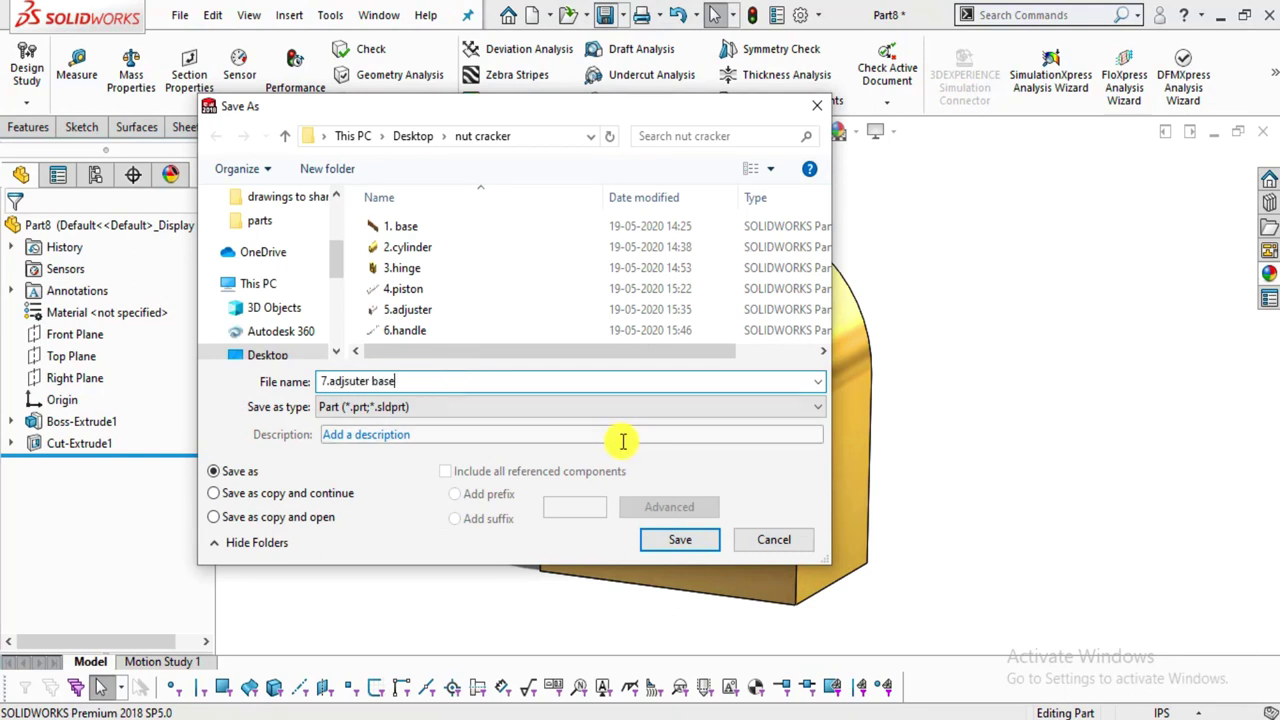
pyautogui.hotkey('alt', 'Tab')
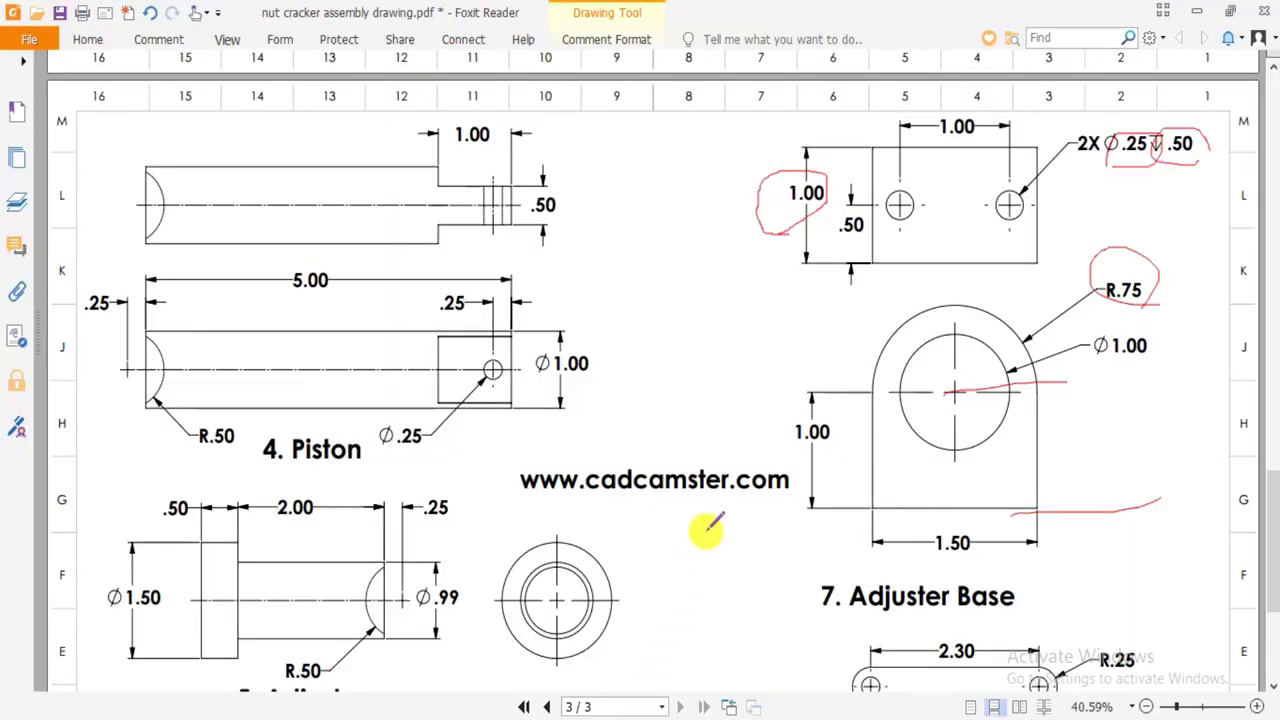
pyautogui.hotkey('alt', 'Tab')
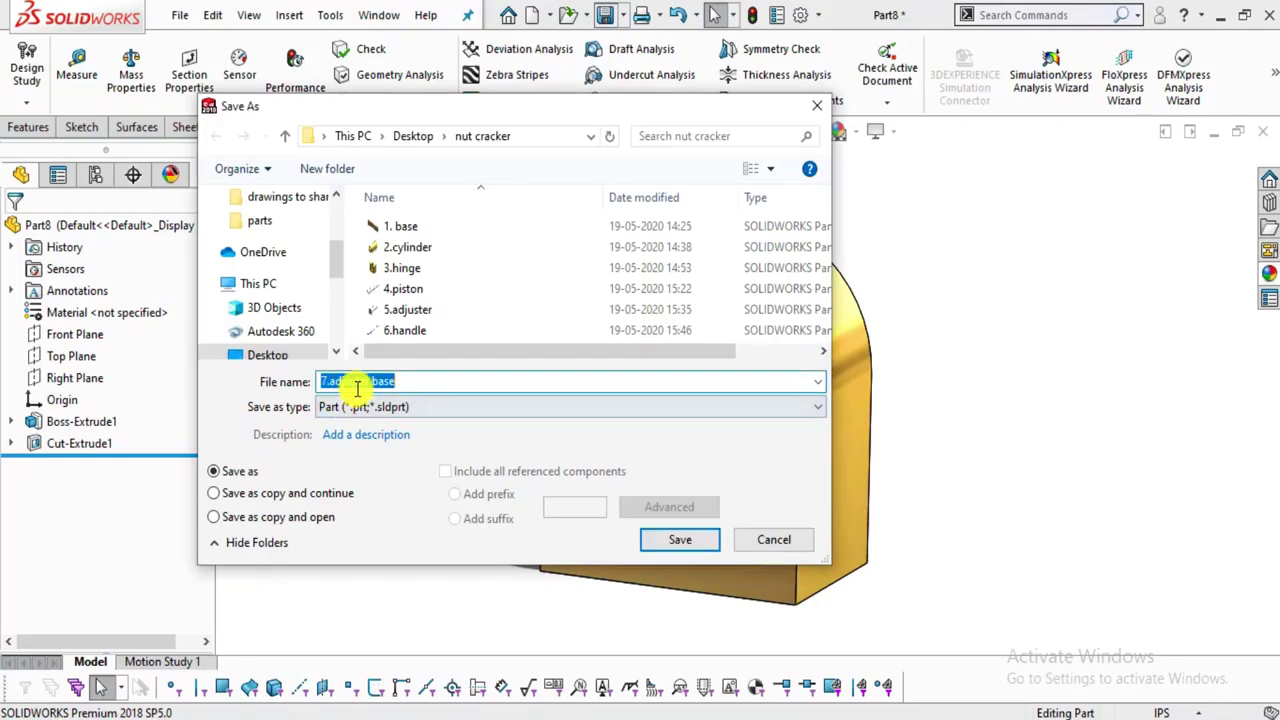
pyautogui.click(674, 540)
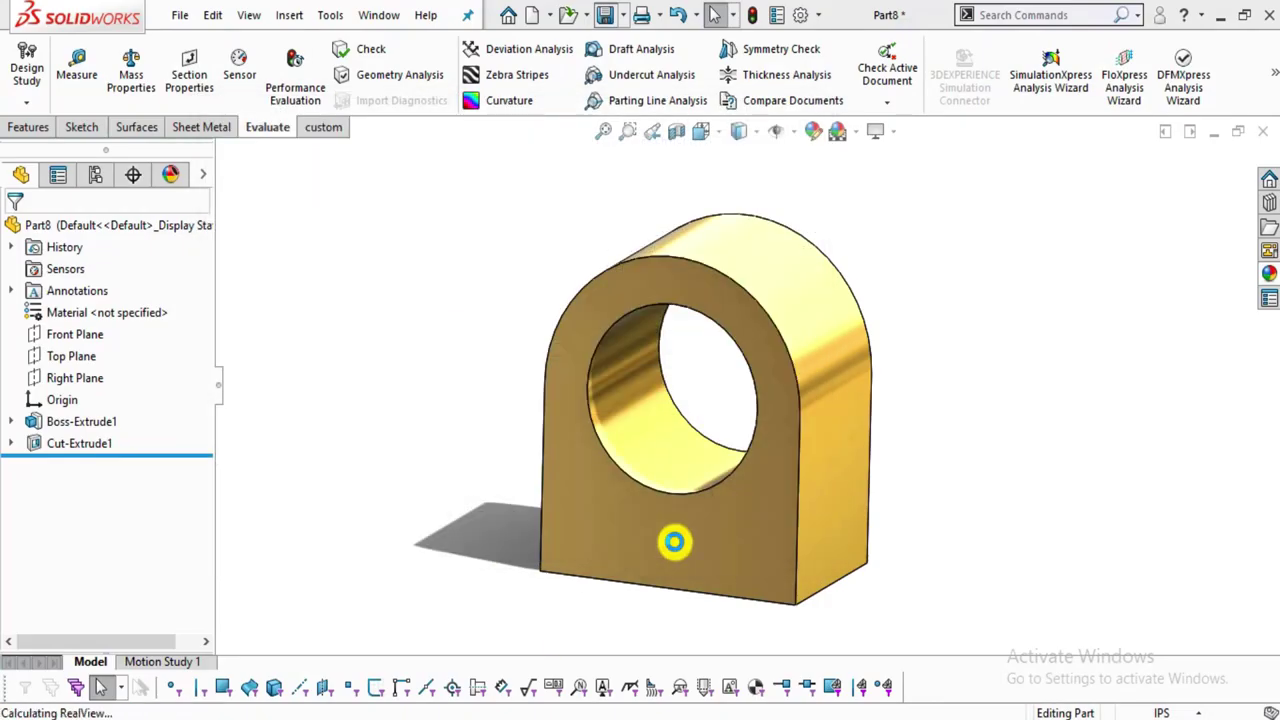
# Switch to the PDF drawing in Foxit Reader, circle the "8. Connection" label in red and enlarge that part's views.
pyautogui.hotkey('alt', 'Tab')
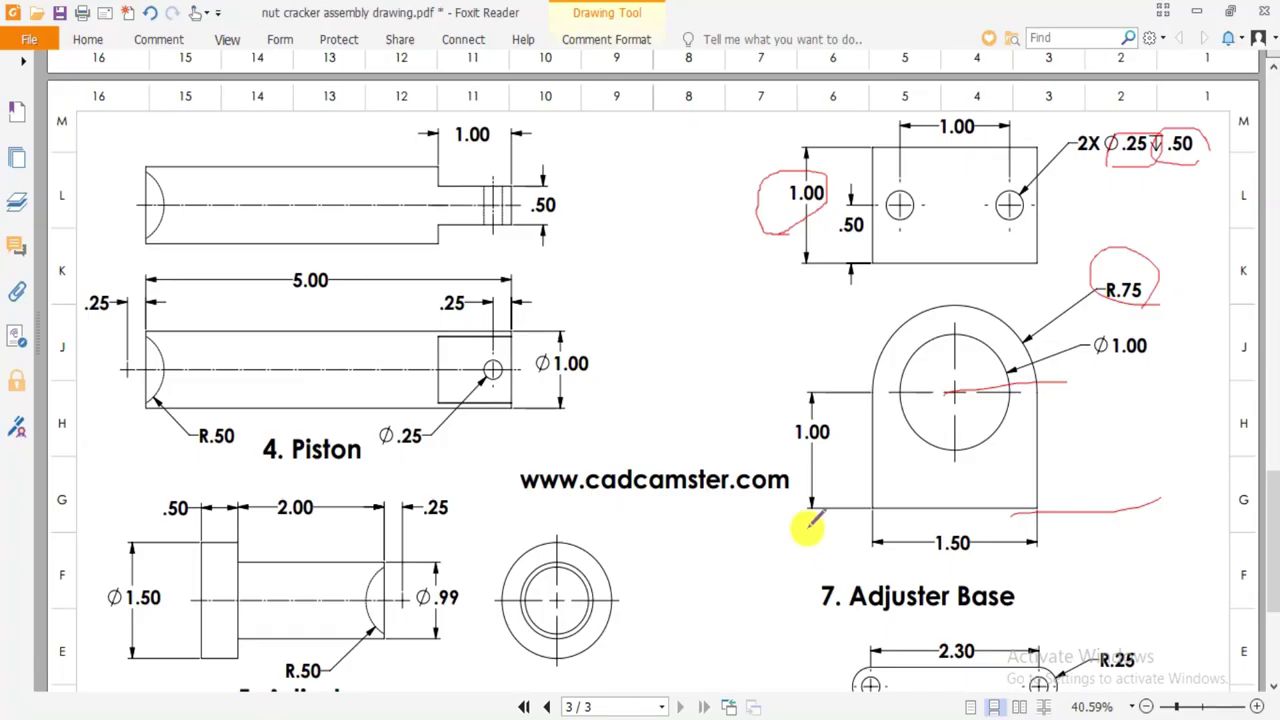
pyautogui.scroll(-5, 870, 458)
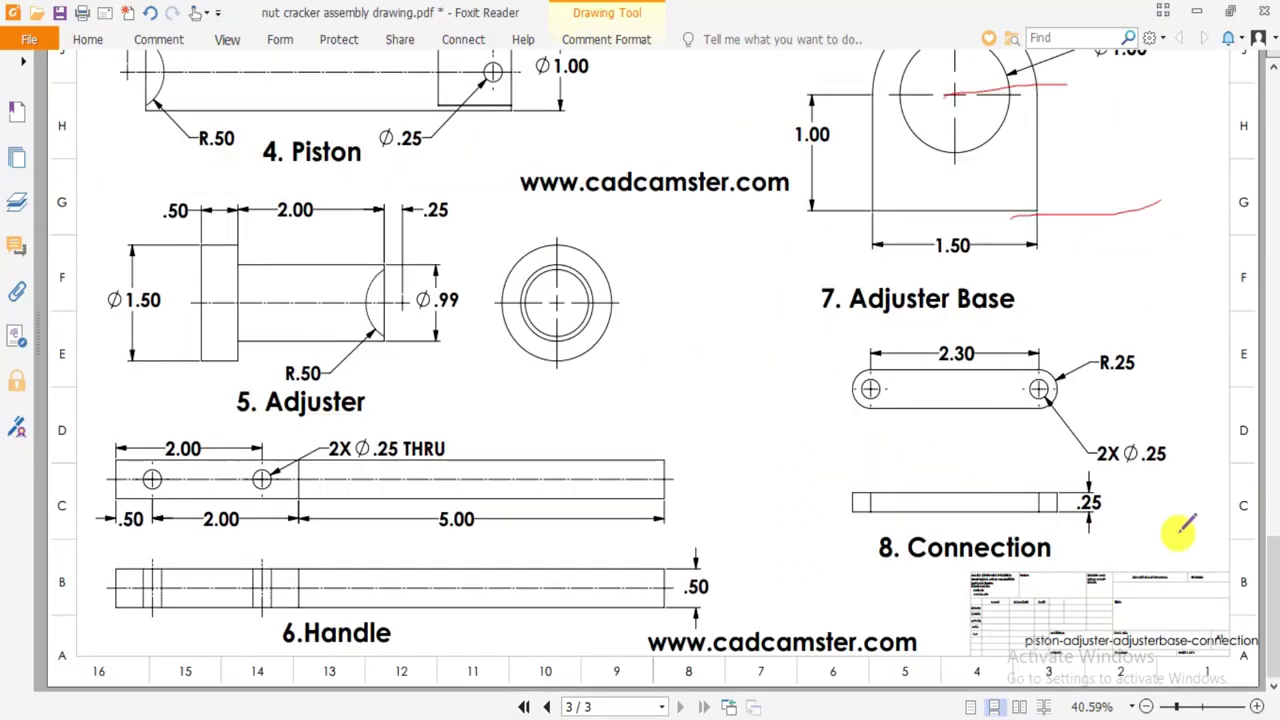
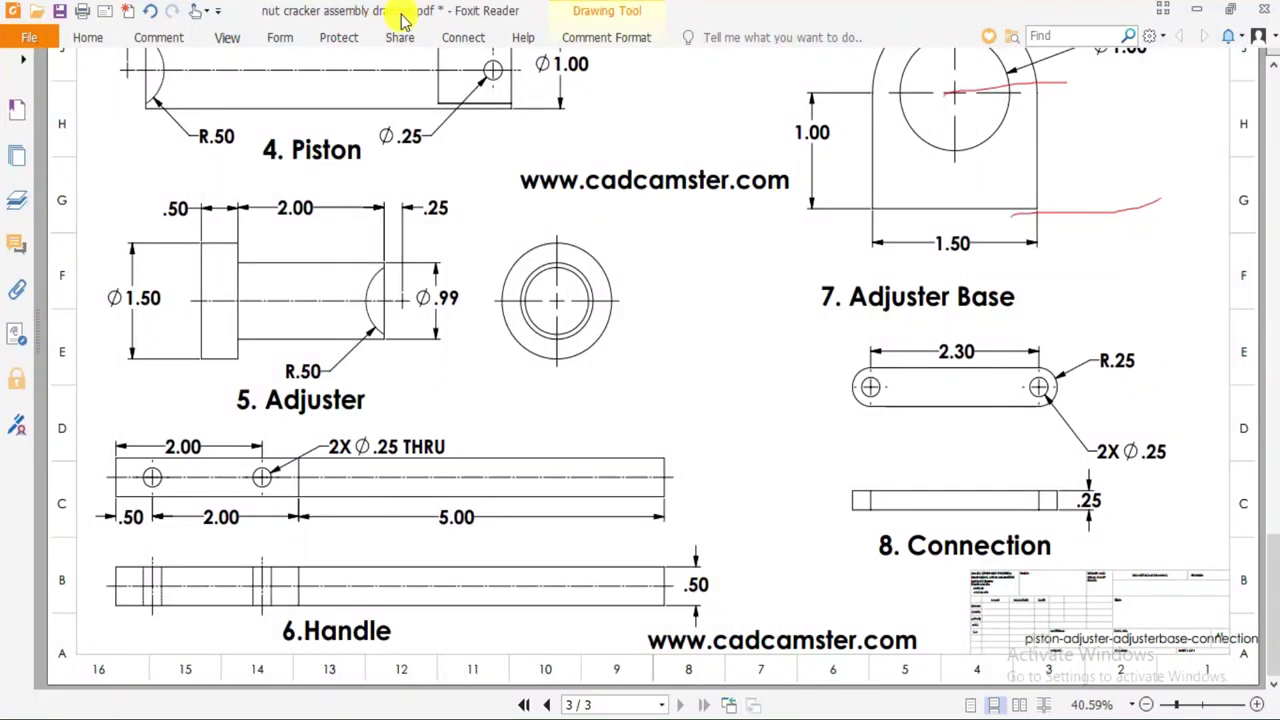
pyautogui.moveTo(1100, 578)
pyautogui.mouseDown()
pyautogui.moveTo(986, 526)
pyautogui.moveTo(847, 527)
pyautogui.moveTo(1085, 525)
pyautogui.mouseUp()
pyautogui.keyDown('ctrl'); pyautogui.scroll(3, 1093, 517); pyautogui.keyUp('ctrl')
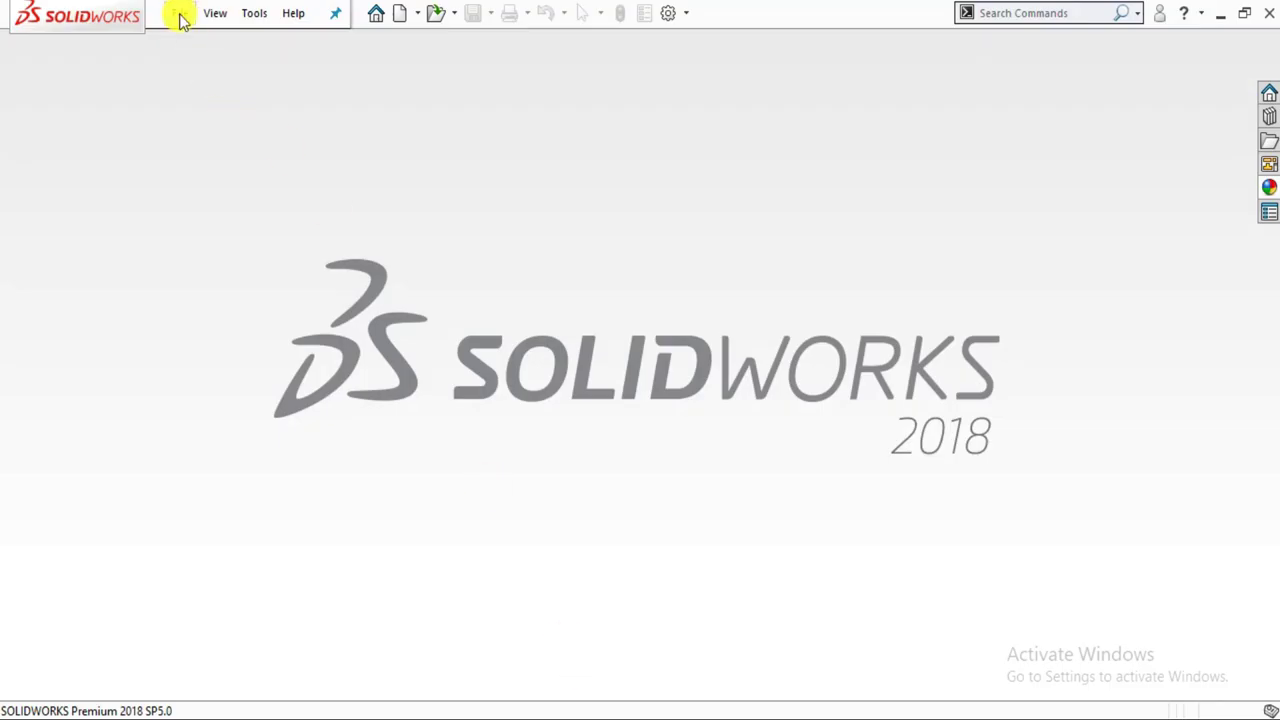
# Switch to SOLIDWORKS, create a new part and set its unit system to IPS (inch, pound, second).
pyautogui.click(181, 15)
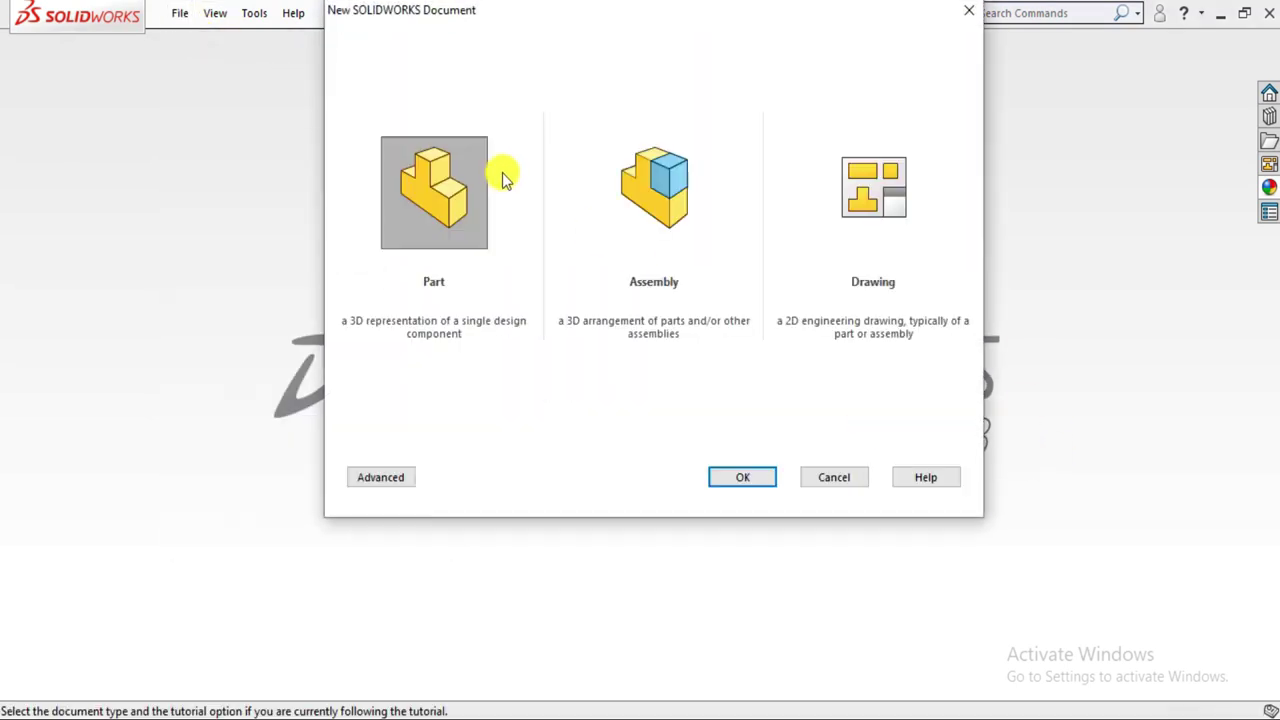
pyautogui.click(762, 476)
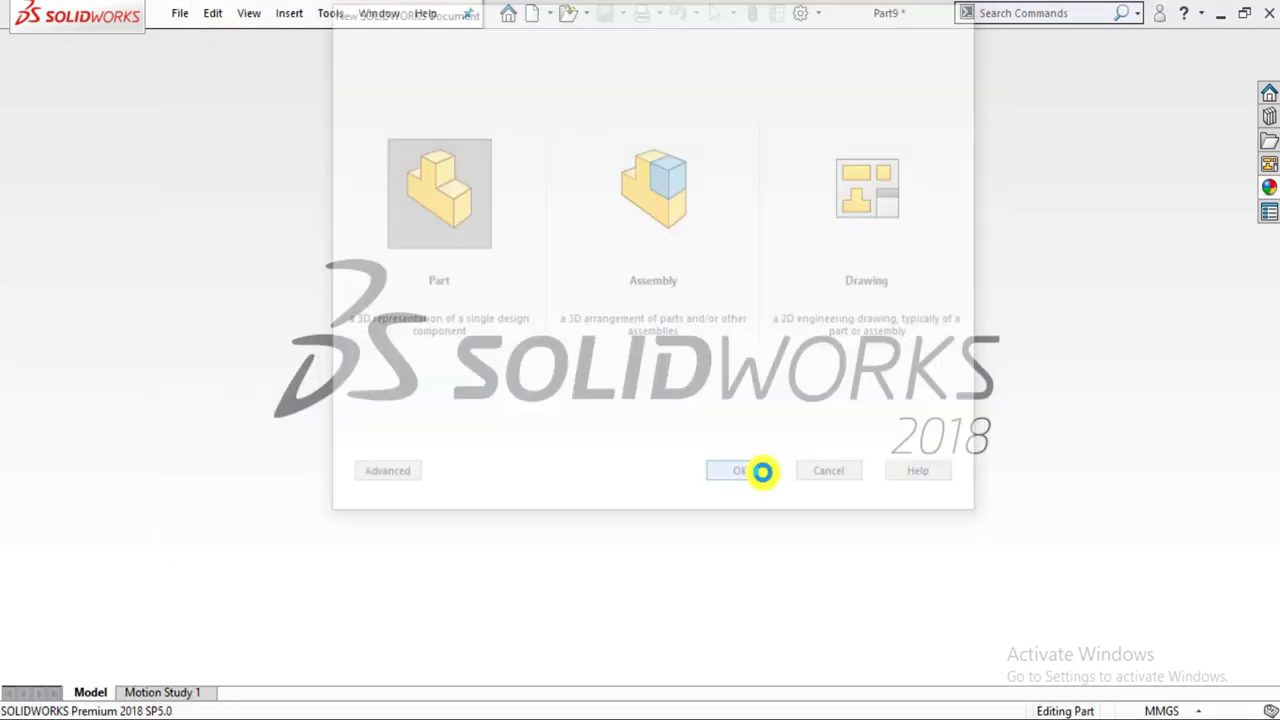
pyautogui.click(1155, 711)
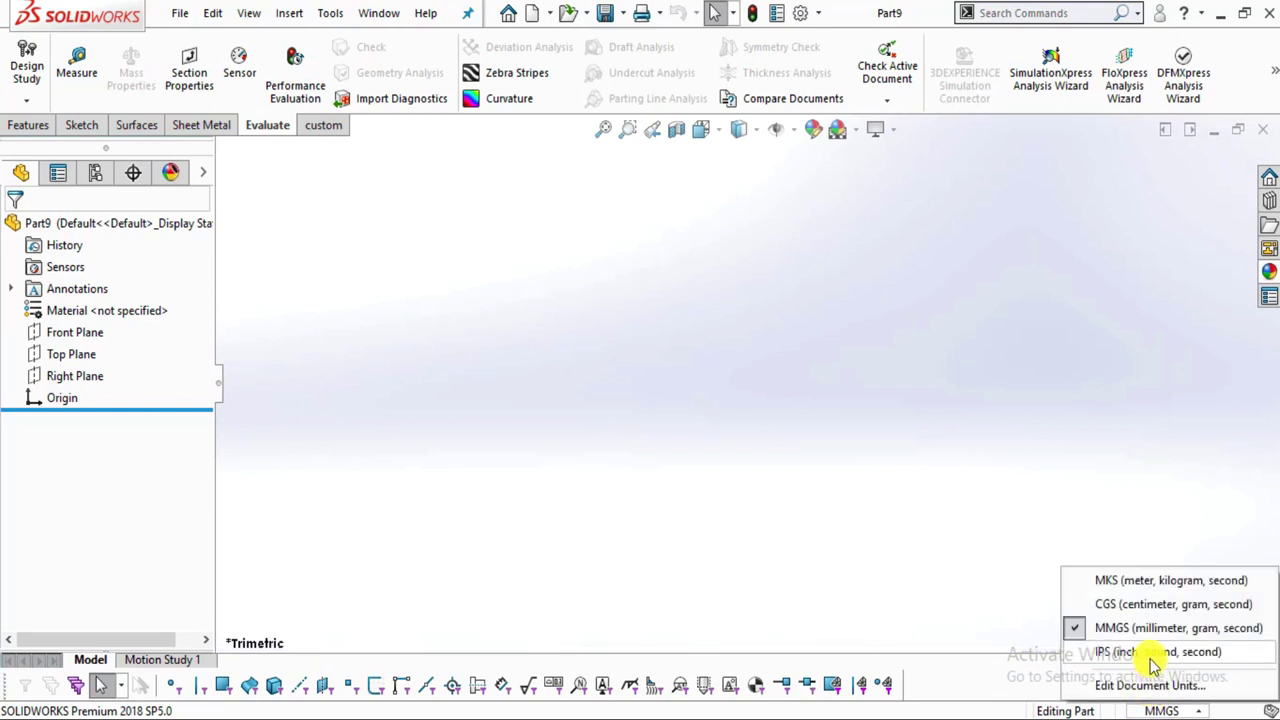
pyautogui.click(1155, 652)
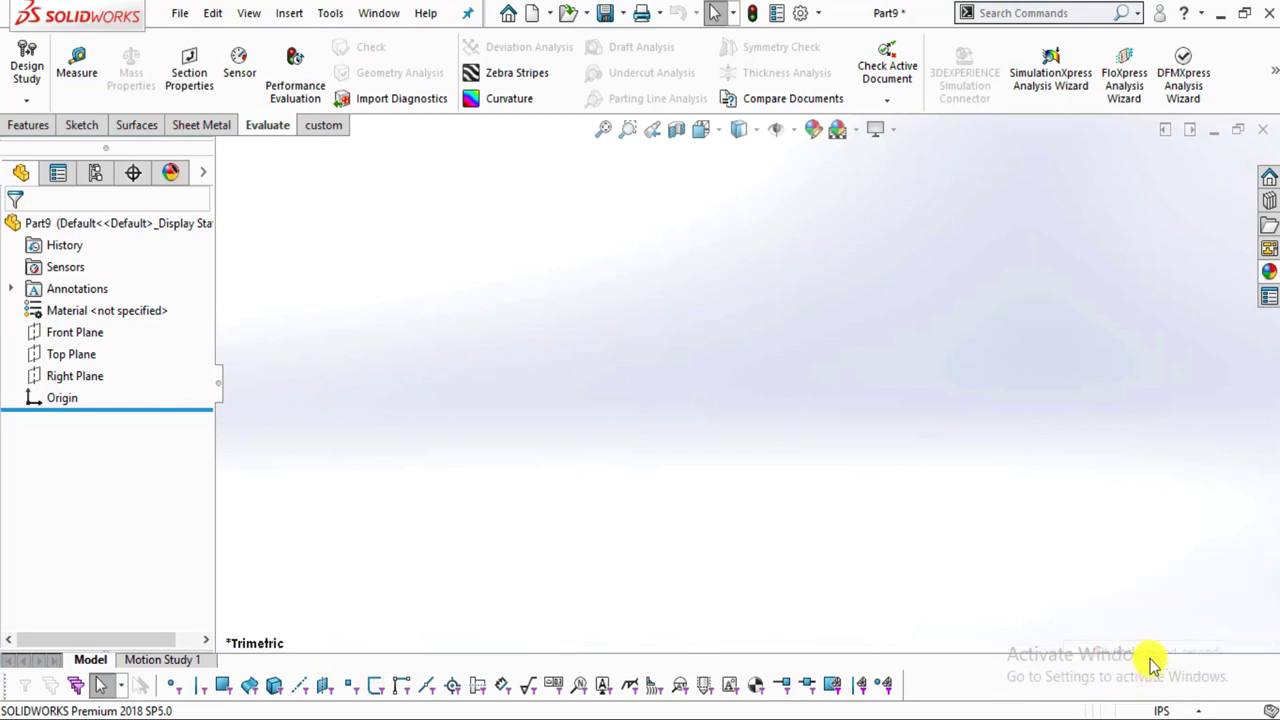
# Apply the Plain White scene to the new part's background.
pyautogui.click(880, 133)
pyautogui.click(855, 131)
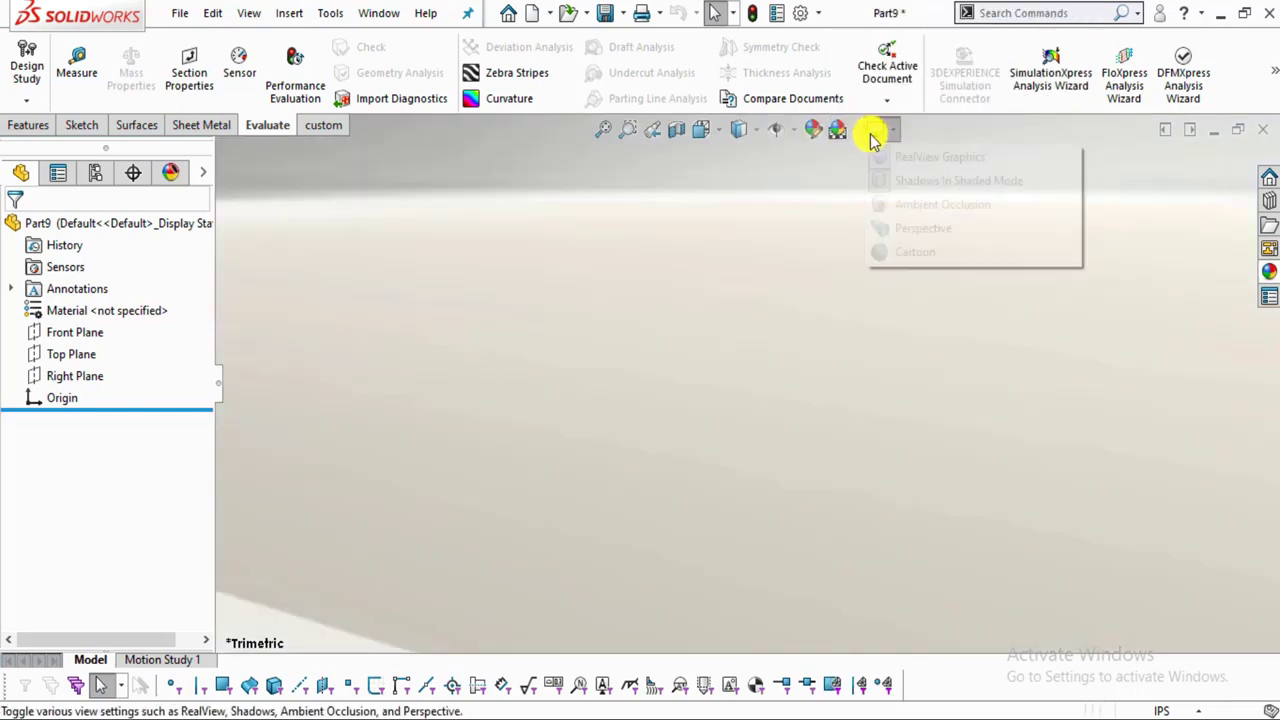
pyautogui.click(862, 126)
pyautogui.click(849, 131)
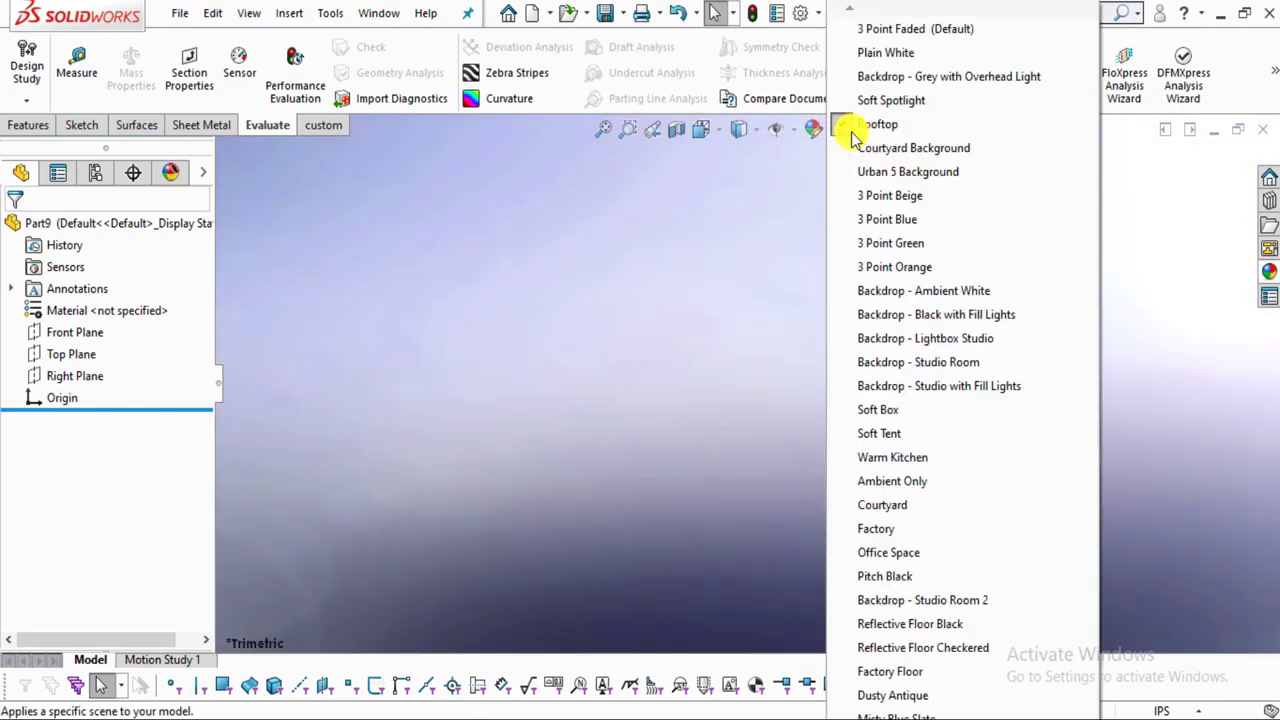
pyautogui.click(880, 55)
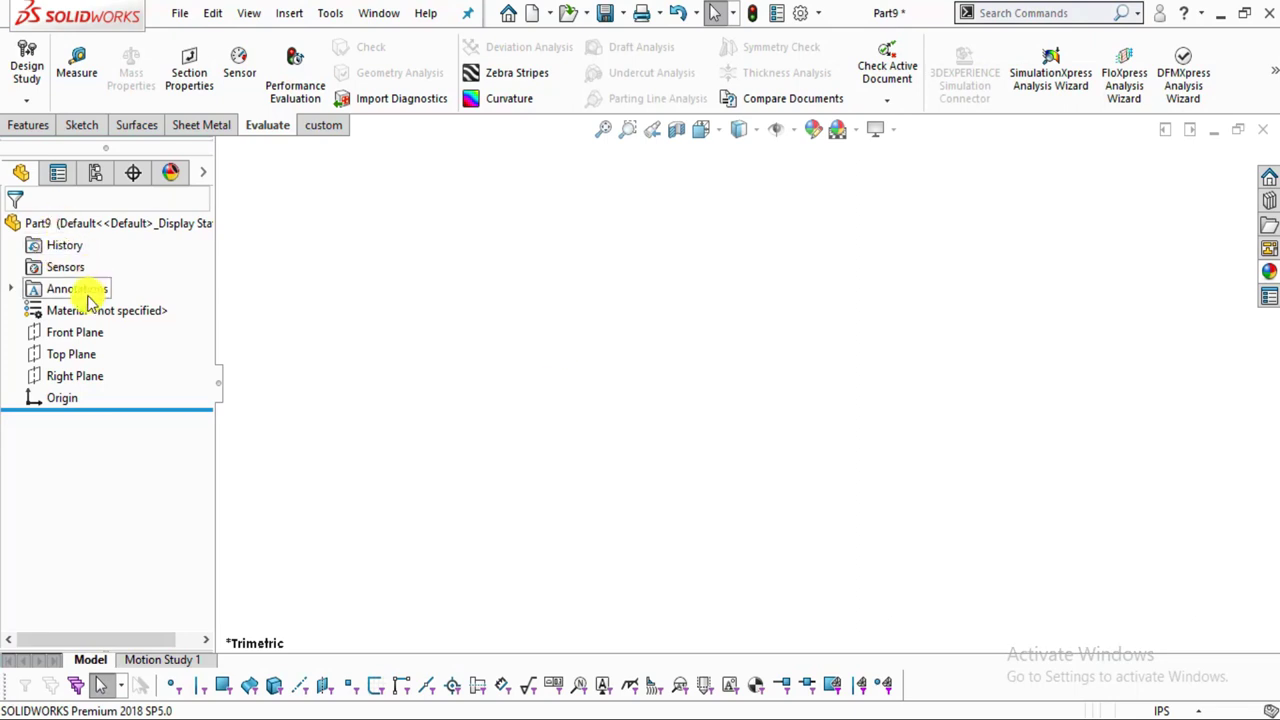
# Sketch a horizontal straight slot on the Front Plane starting at the origin, with its arc centers about 5.59 in apart.
pyautogui.click(75, 125)
pyautogui.click(26, 62)
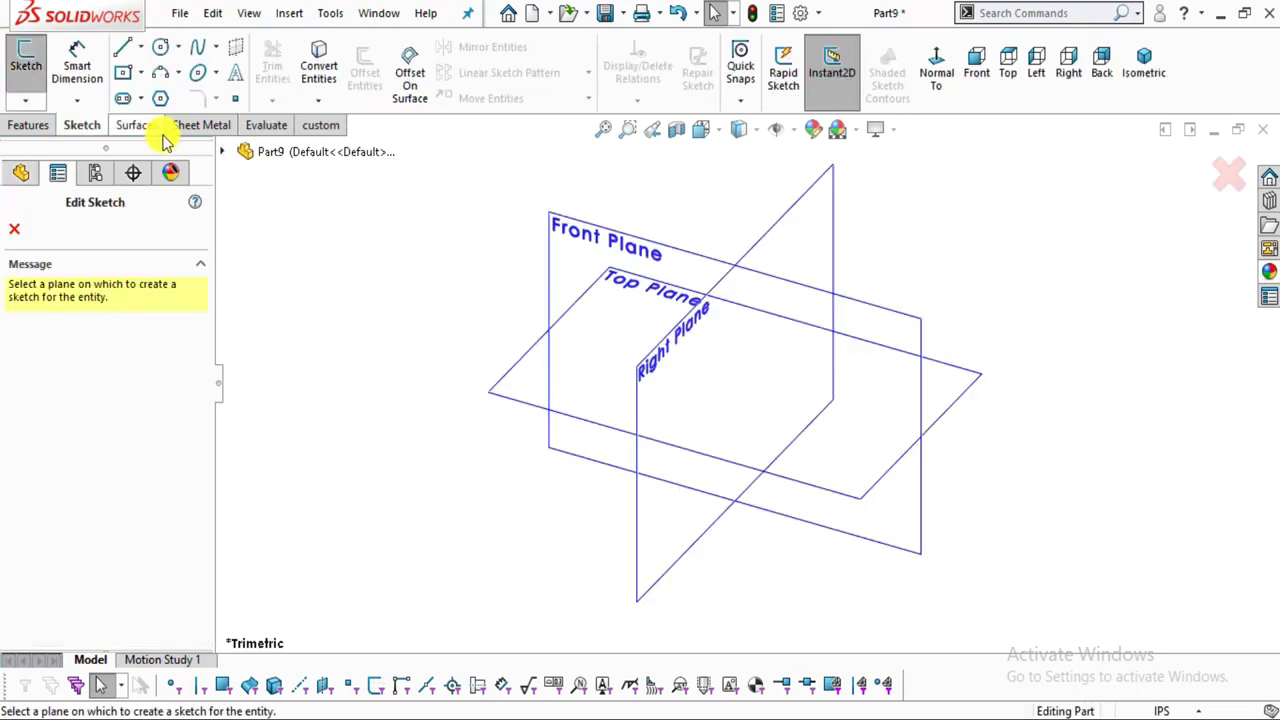
pyautogui.click(556, 228)
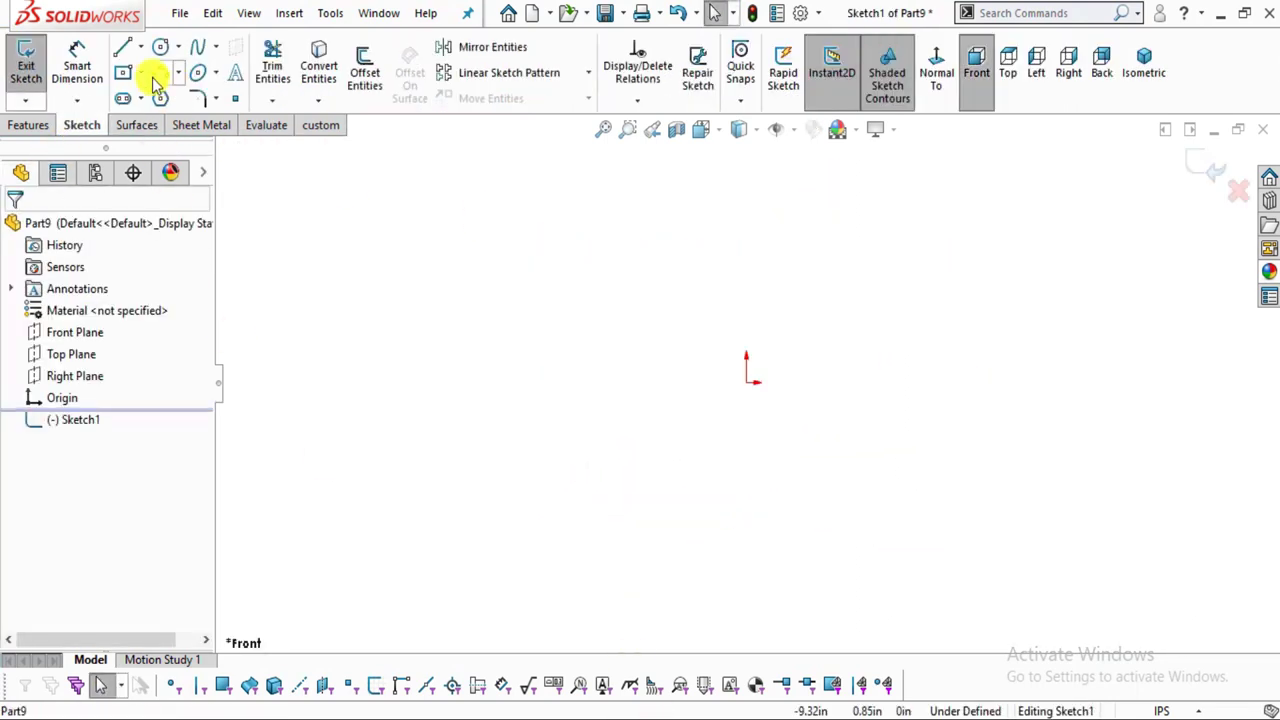
pyautogui.click(122, 98)
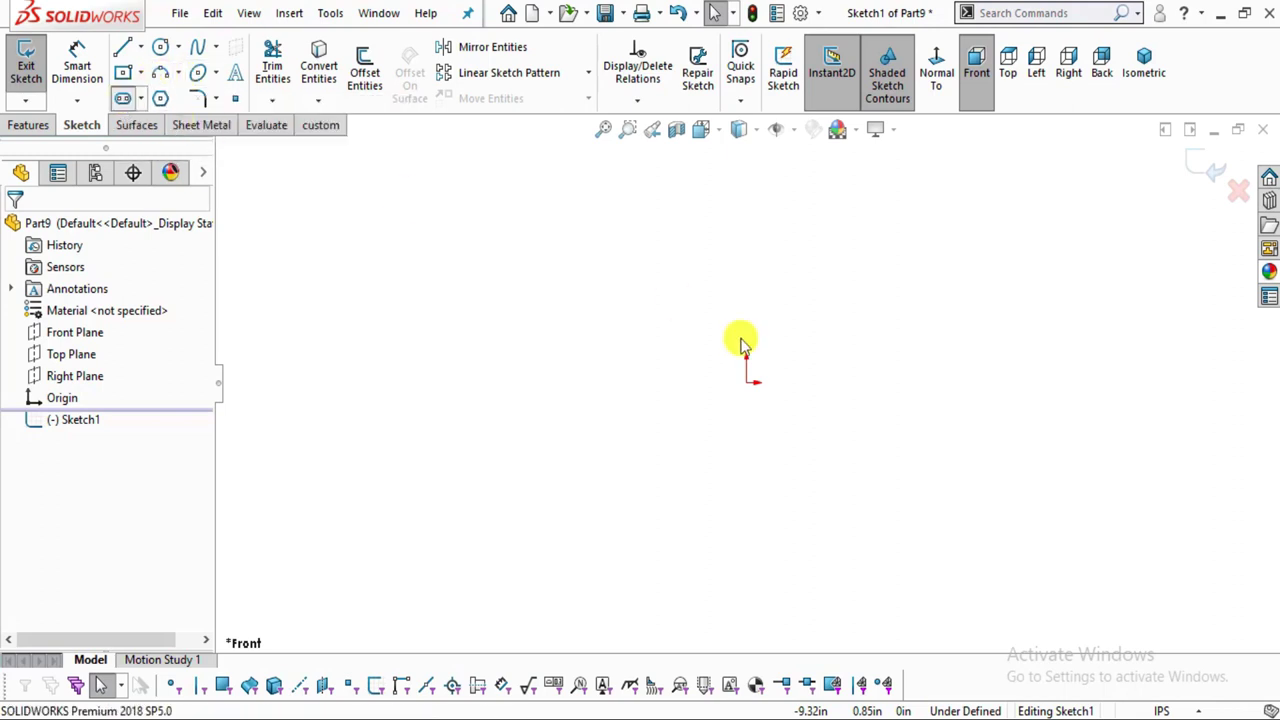
pyautogui.click(746, 382)
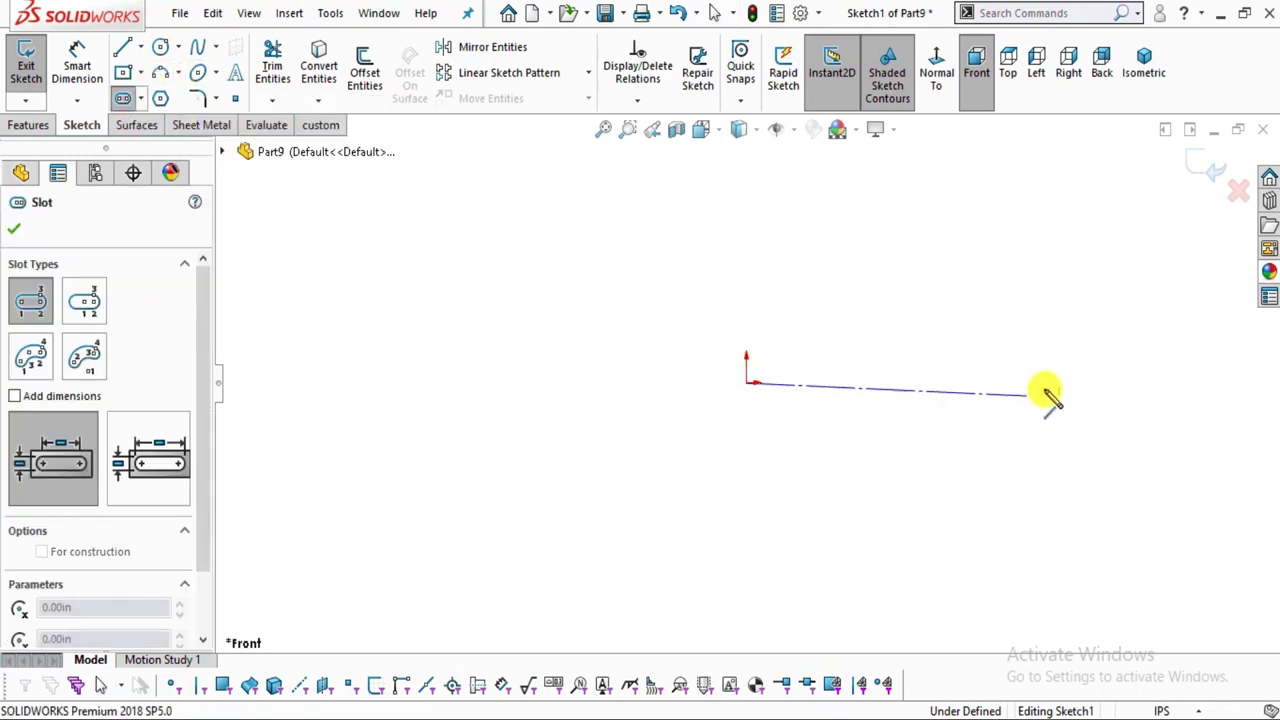
pyautogui.click(1054, 382)
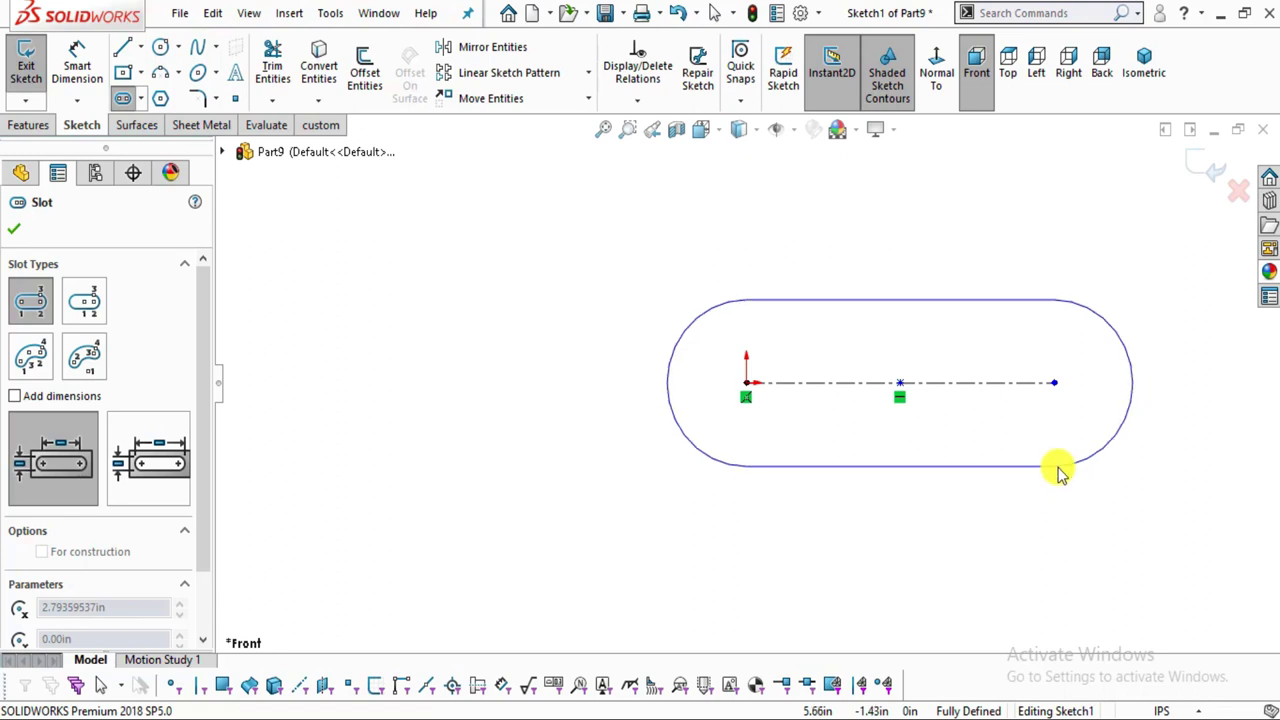
pyautogui.click(1057, 465)
pyautogui.press('Escape')
pyautogui.scroll(2, 1017, 277)
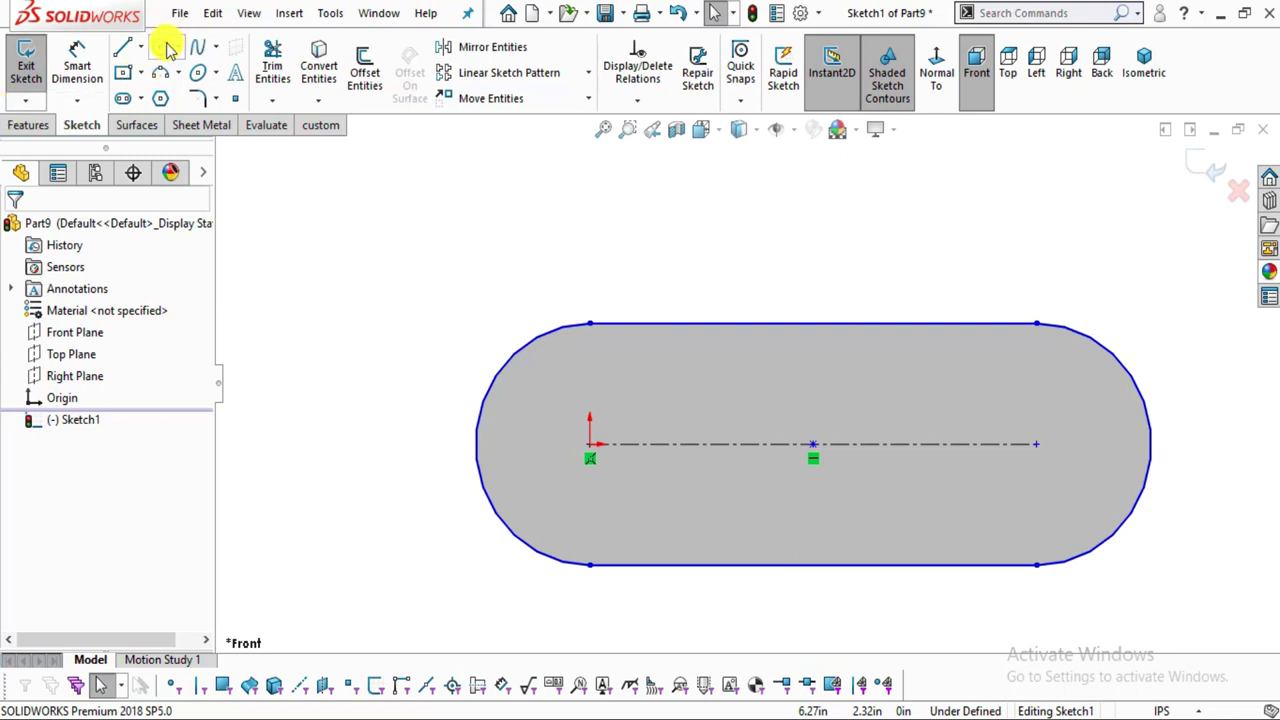
# Draw a circle of about 0.52 in radius at the origin and a similar one at the slot's other arc center.
pyautogui.click(166, 48)
pyautogui.click(590, 444)
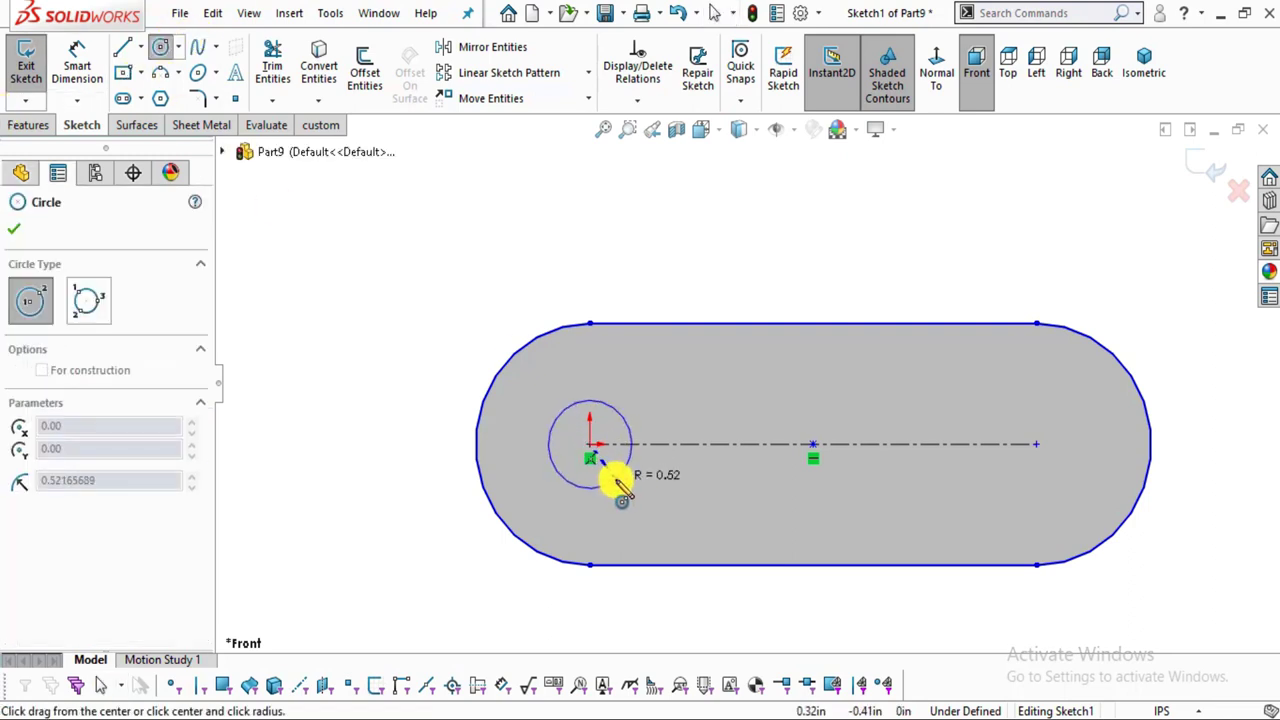
pyautogui.click(618, 474)
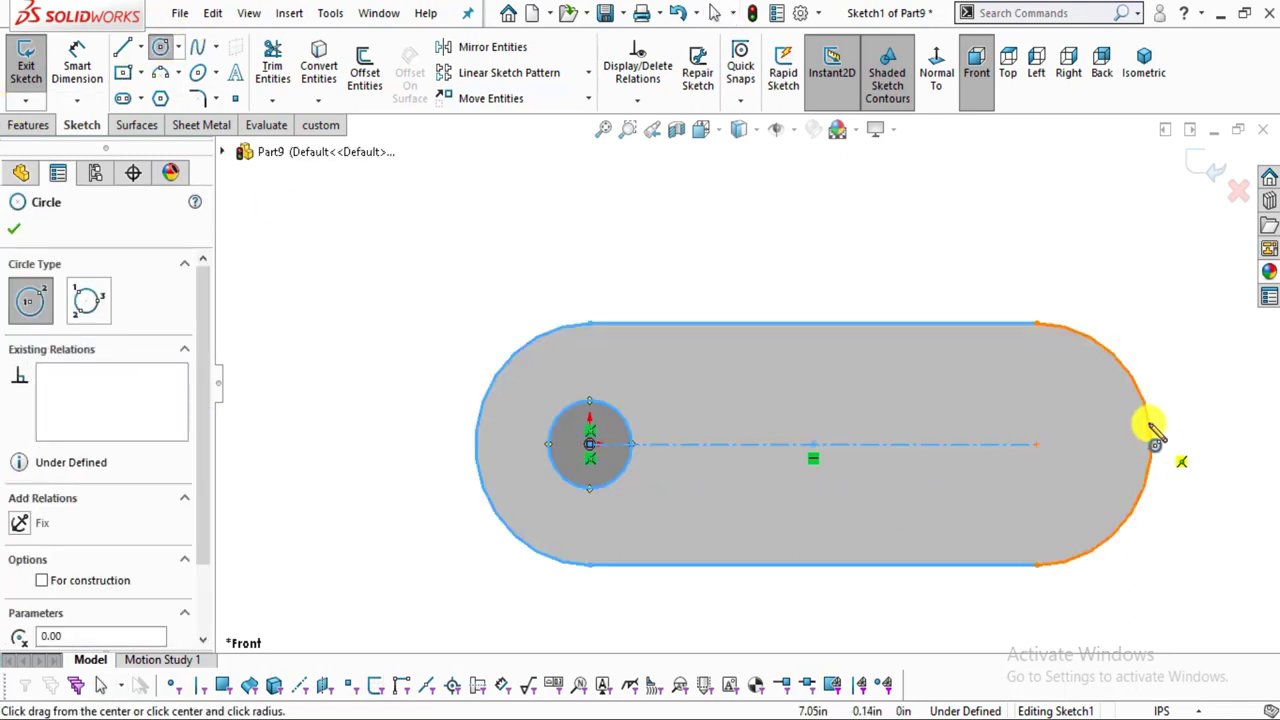
pyautogui.click(1036, 444)
pyautogui.click(1067, 480)
pyautogui.press('Escape')
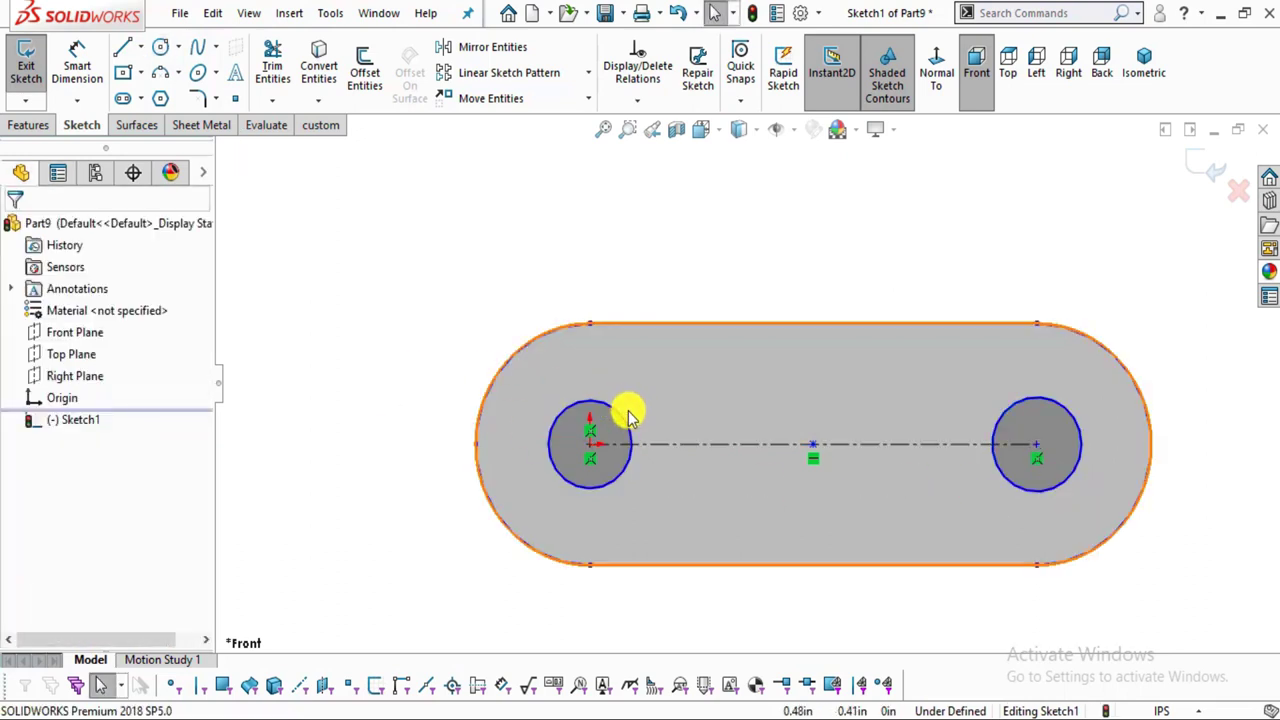
# Add an Equal relation between the two circles inside the slot.
pyautogui.click(622, 420)
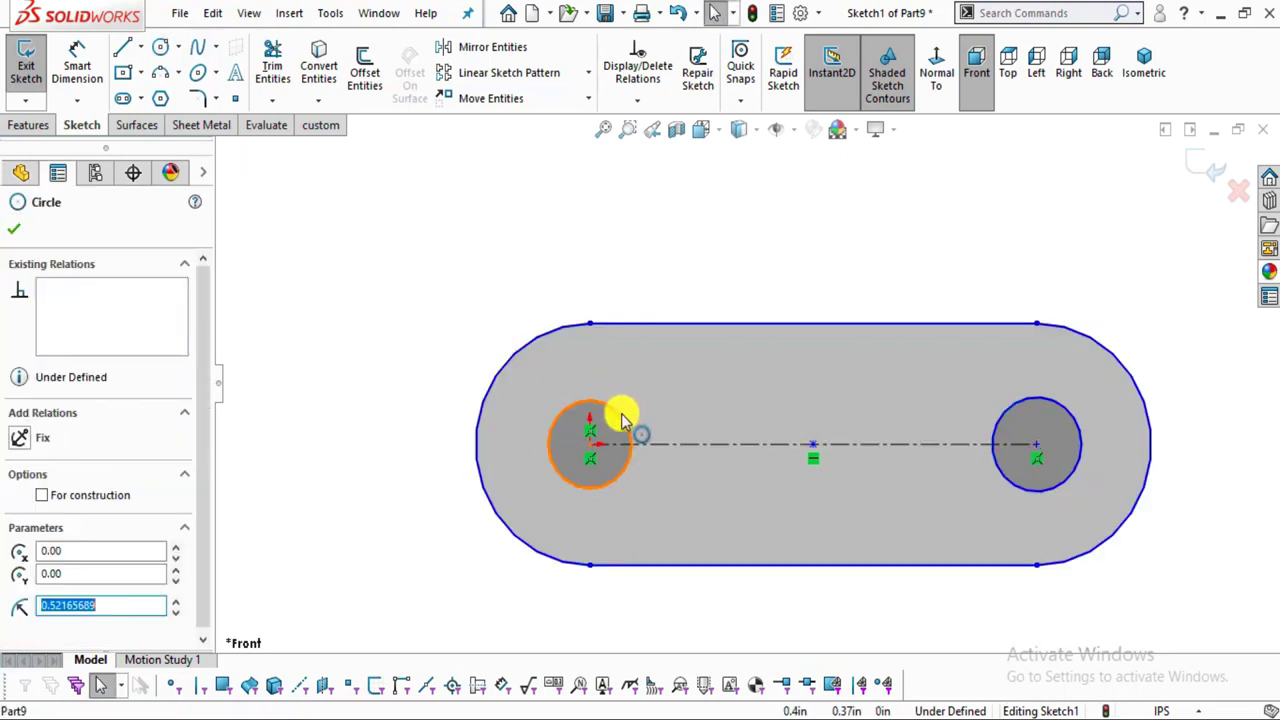
pyautogui.keyDown('ctrl'); pyautogui.click(1033, 497); pyautogui.keyUp('ctrl')
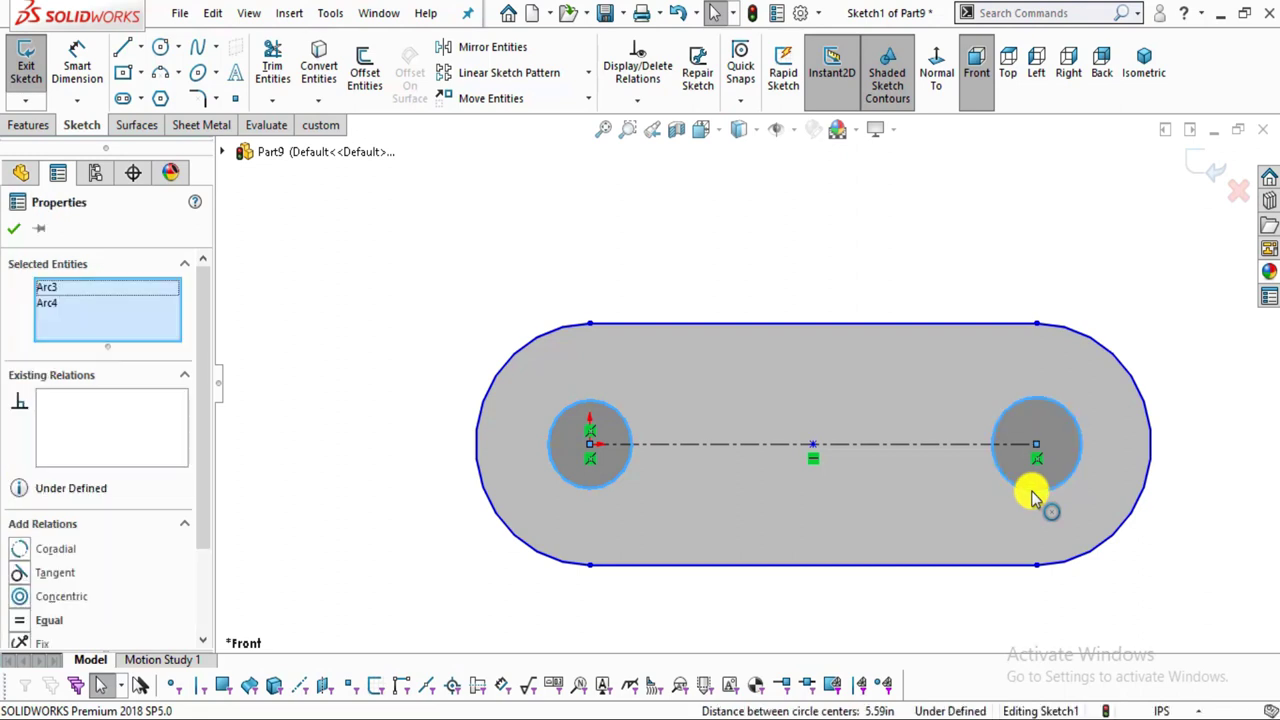
pyautogui.click(27, 622)
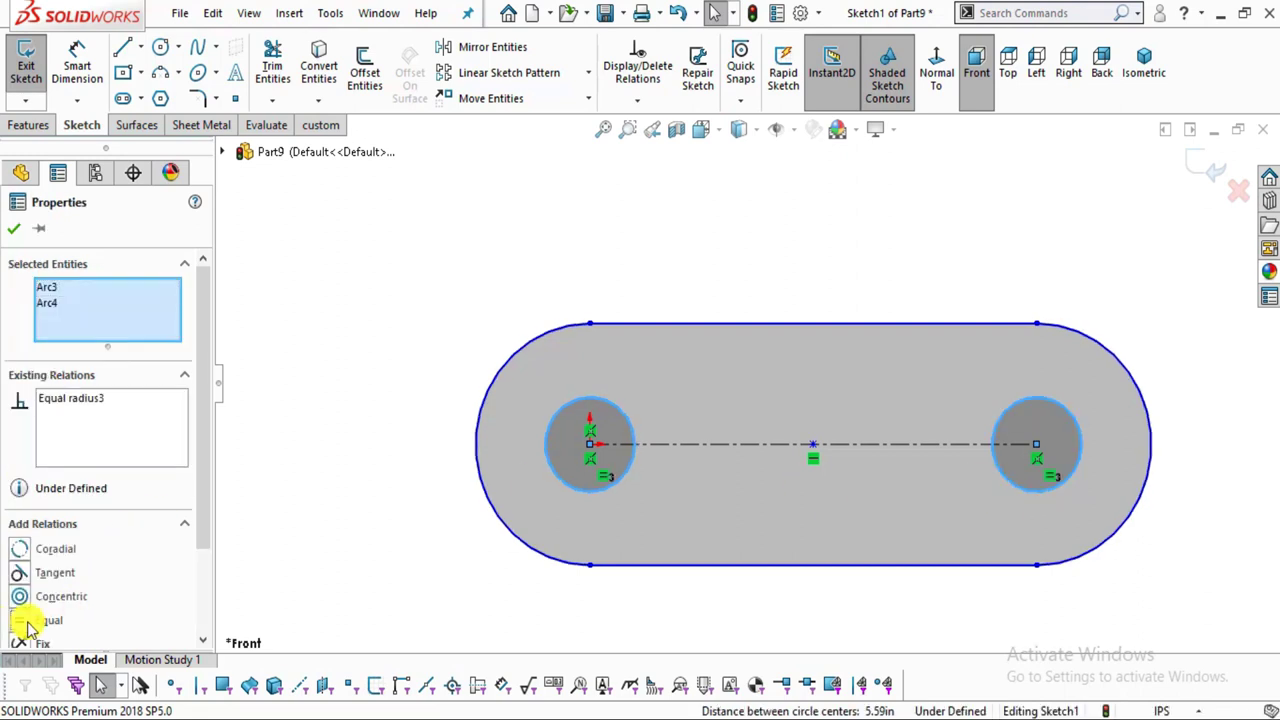
pyautogui.press('Escape')
# Check the hole spacing on the Connection drawing and dimension the distance between the slot's arc centers to 2.30 in.
pyautogui.hotkey('alt', 'Tab')
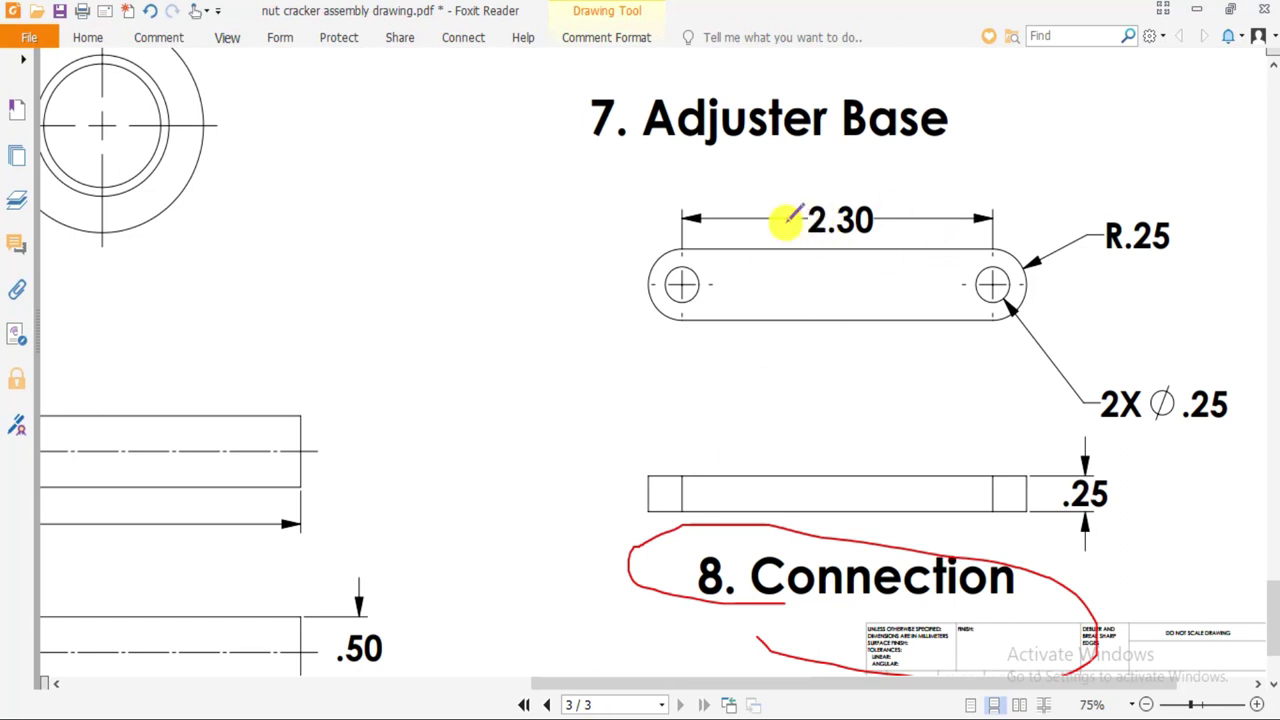
pyautogui.hotkey('alt', 'Tab')
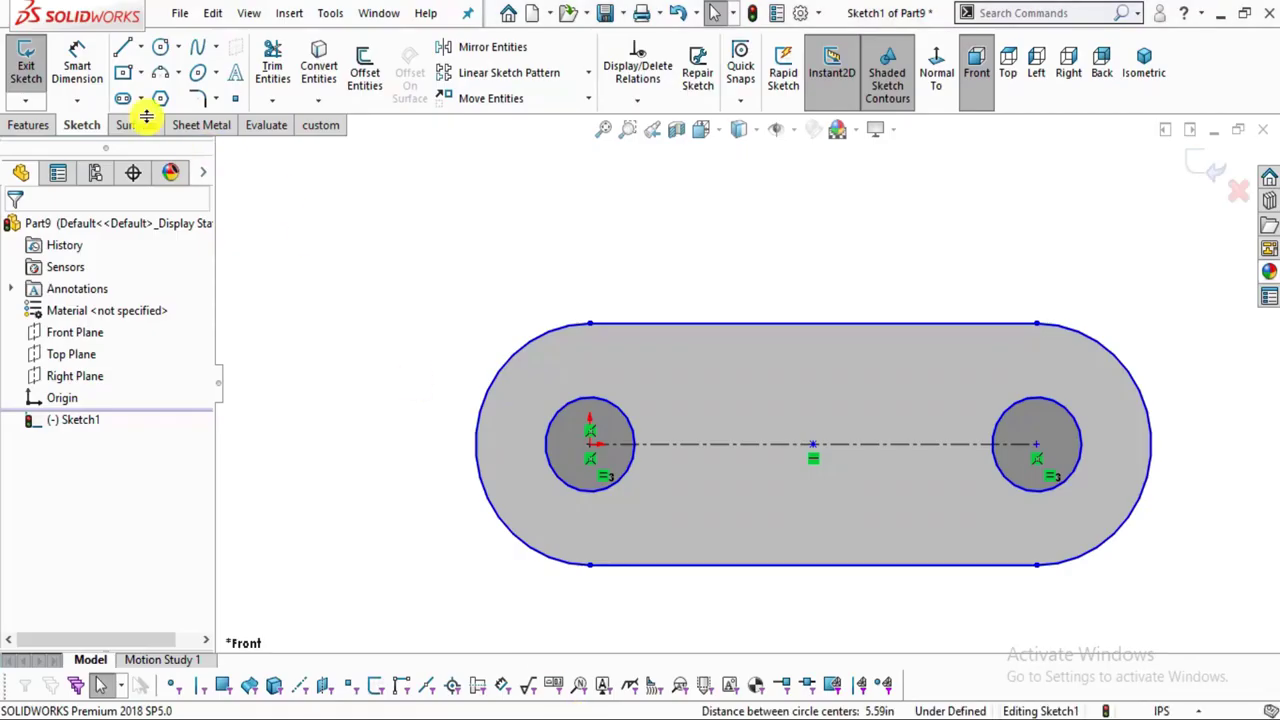
pyautogui.click(80, 70)
pyautogui.click(590, 445)
pyautogui.click(1037, 447)
pyautogui.click(869, 257)
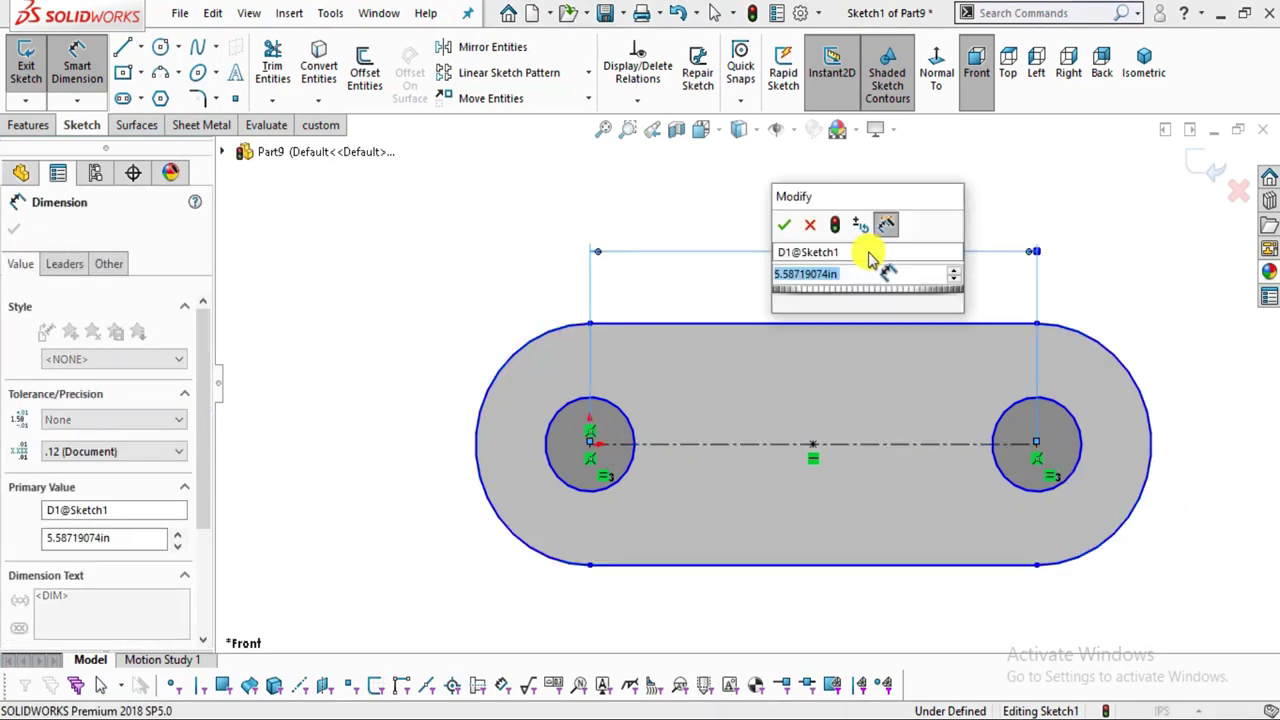
pyautogui.write('3.5')
pyautogui.press('Return')
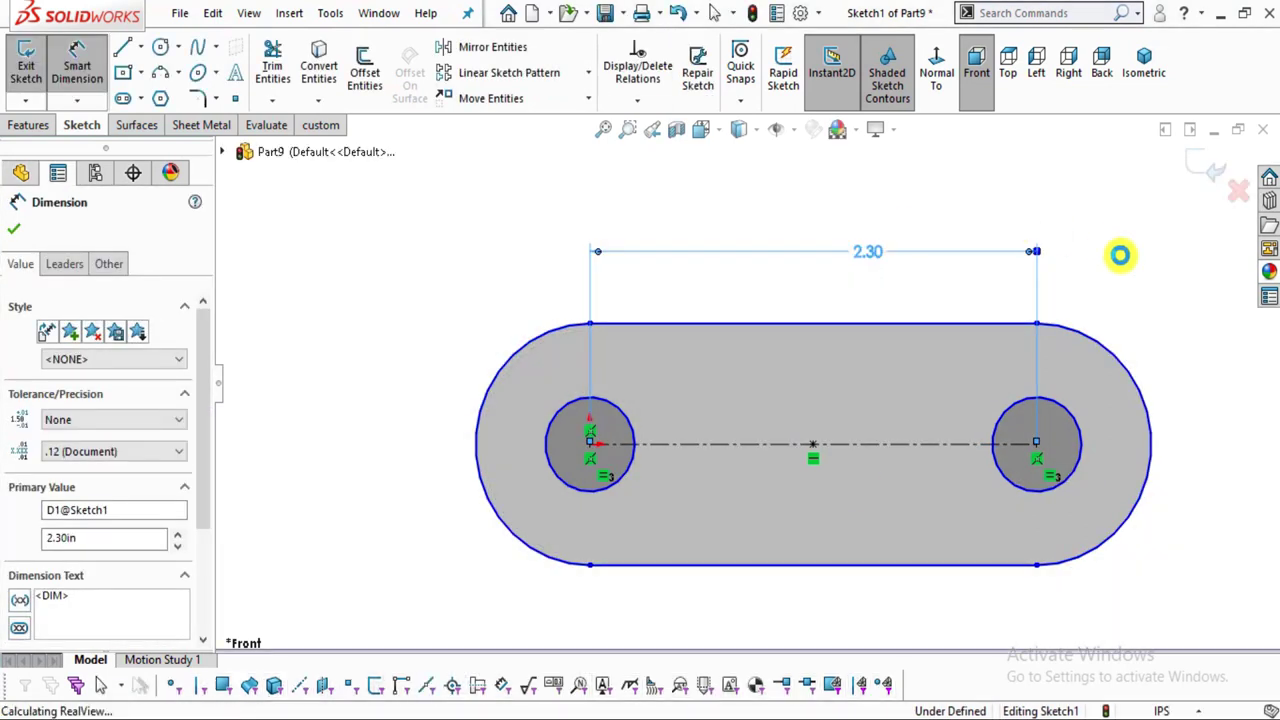
# Check the end radius on the Connection drawing, marking it in red, and dimension the slot's end arc to a 0.25 in radius.
pyautogui.hotkey('alt', 'Tab')
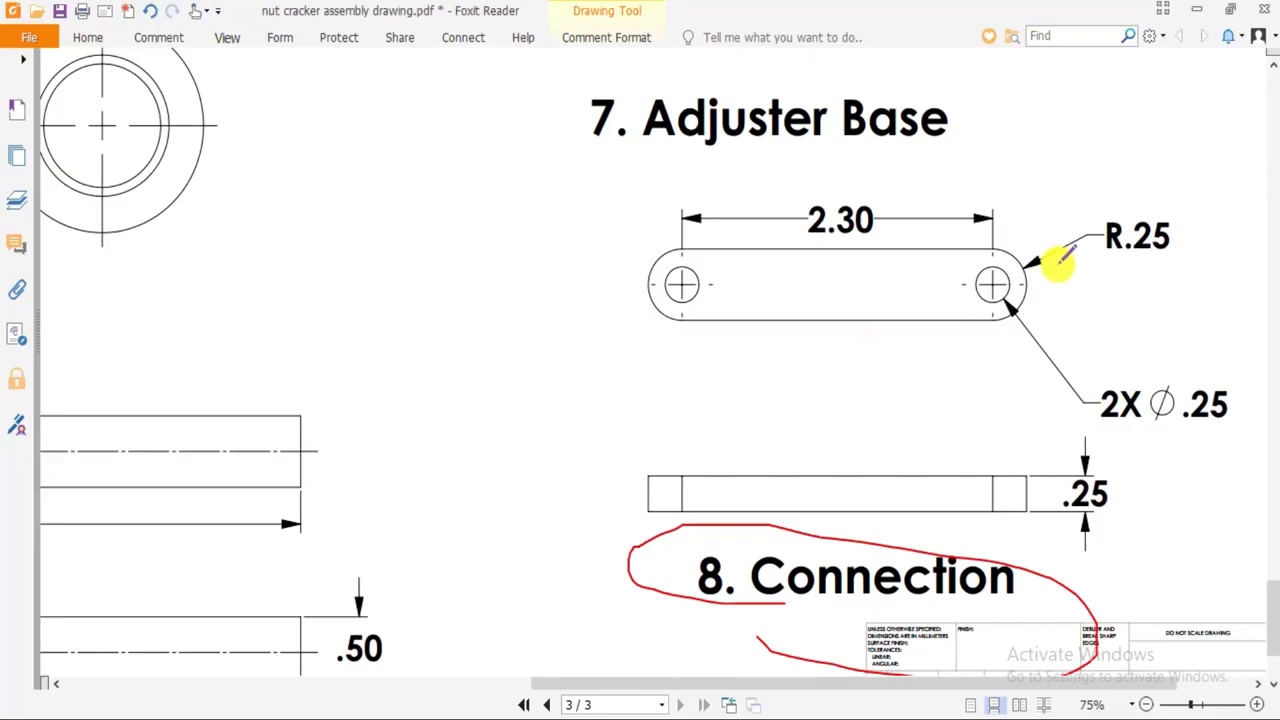
pyautogui.moveTo(1028, 276); pyautogui.dragTo(1040, 208)
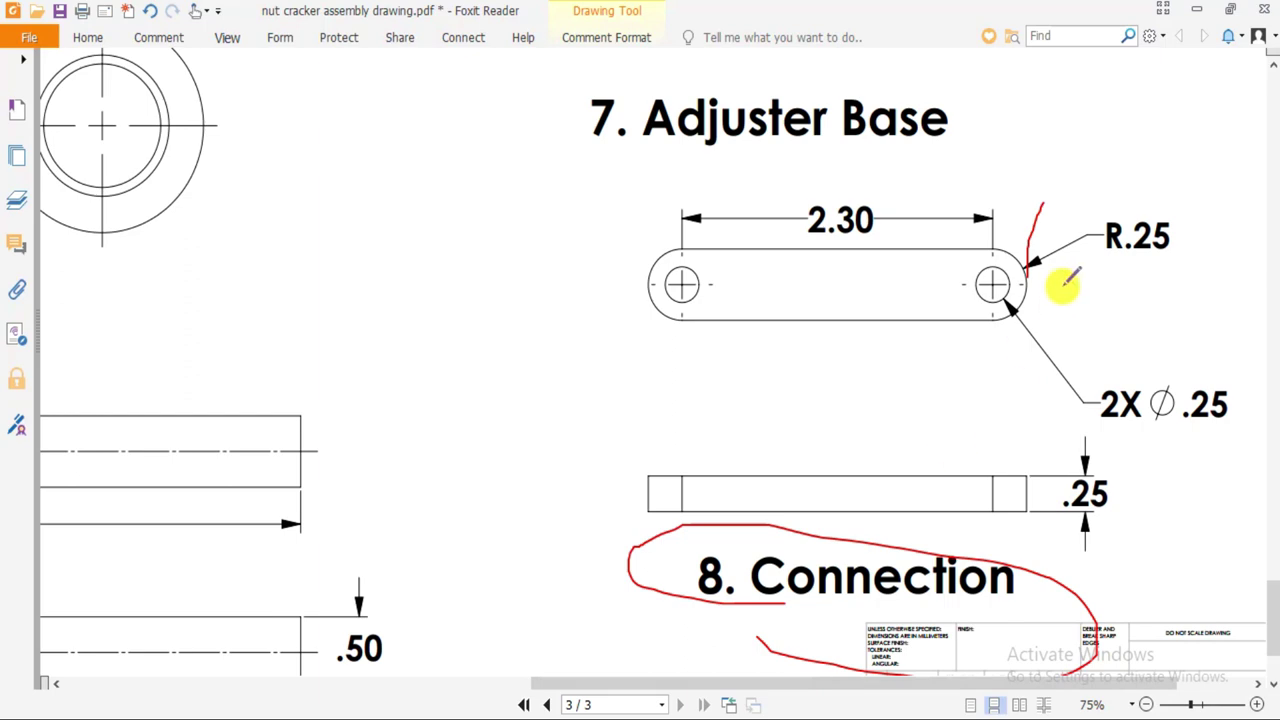
pyautogui.hotkey('alt', 'Tab')
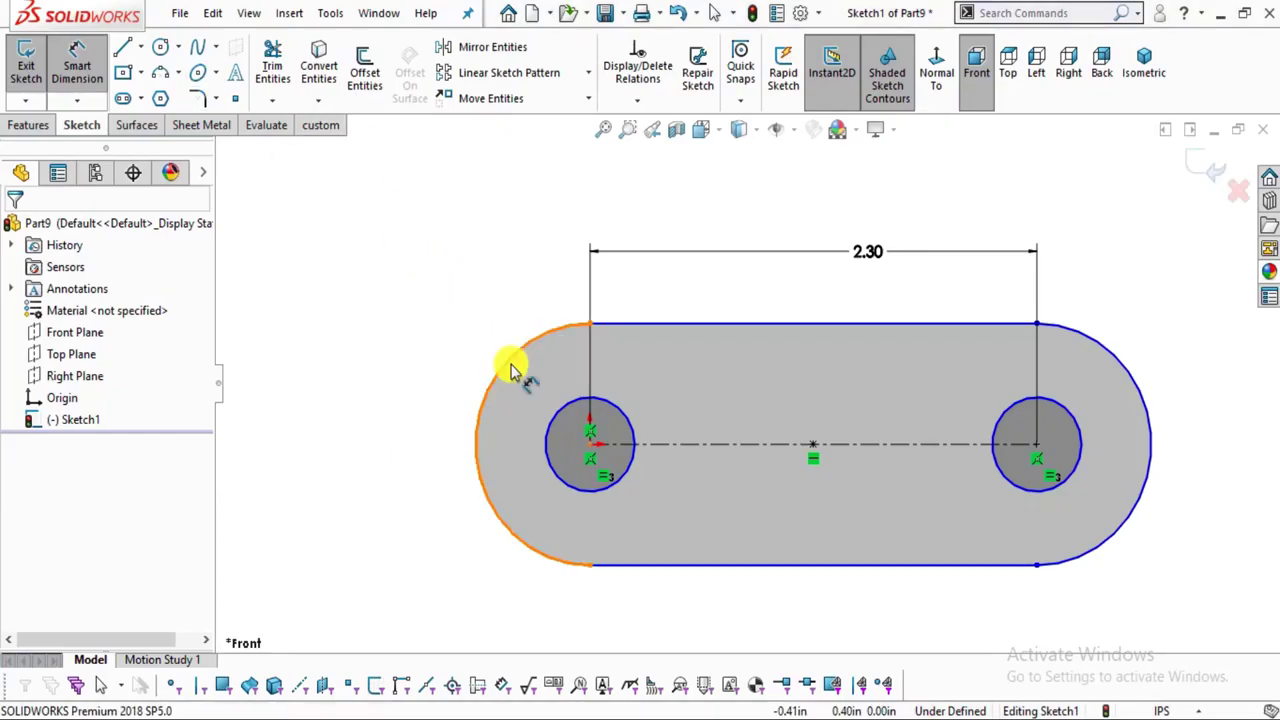
pyautogui.click(506, 360)
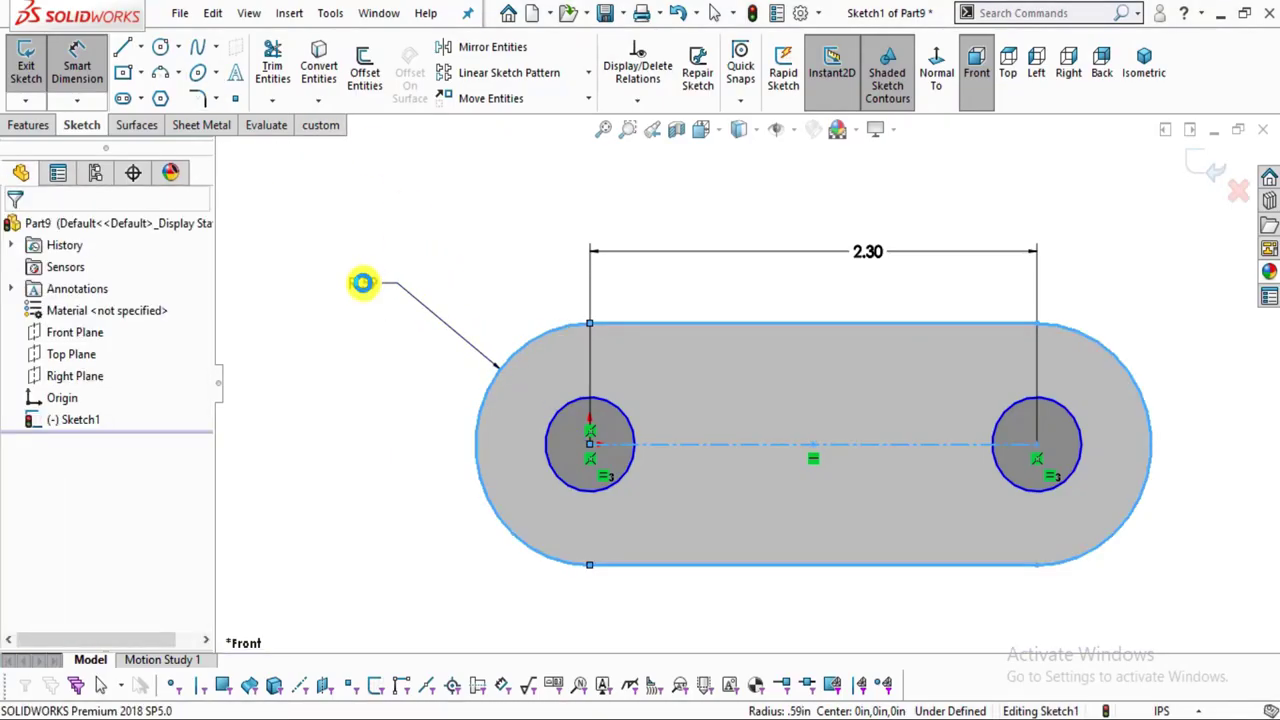
pyautogui.click(362, 283)
pyautogui.write('0.25')
pyautogui.press('Return')
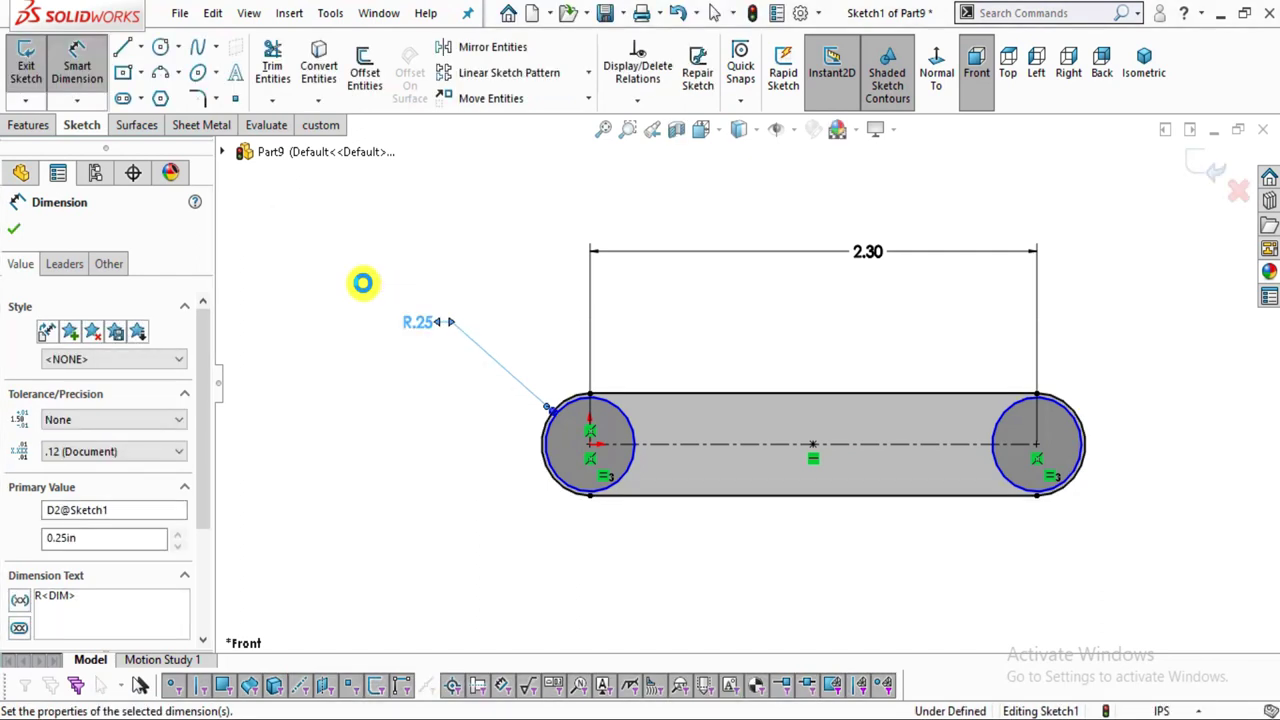
pyautogui.click(509, 256)
# Check the hole size on the Connection drawing and dimension the circle at the origin to a 0.25 in diameter.
pyautogui.scroll(-2, 826, 449)
pyautogui.hotkey('alt', 'Tab')
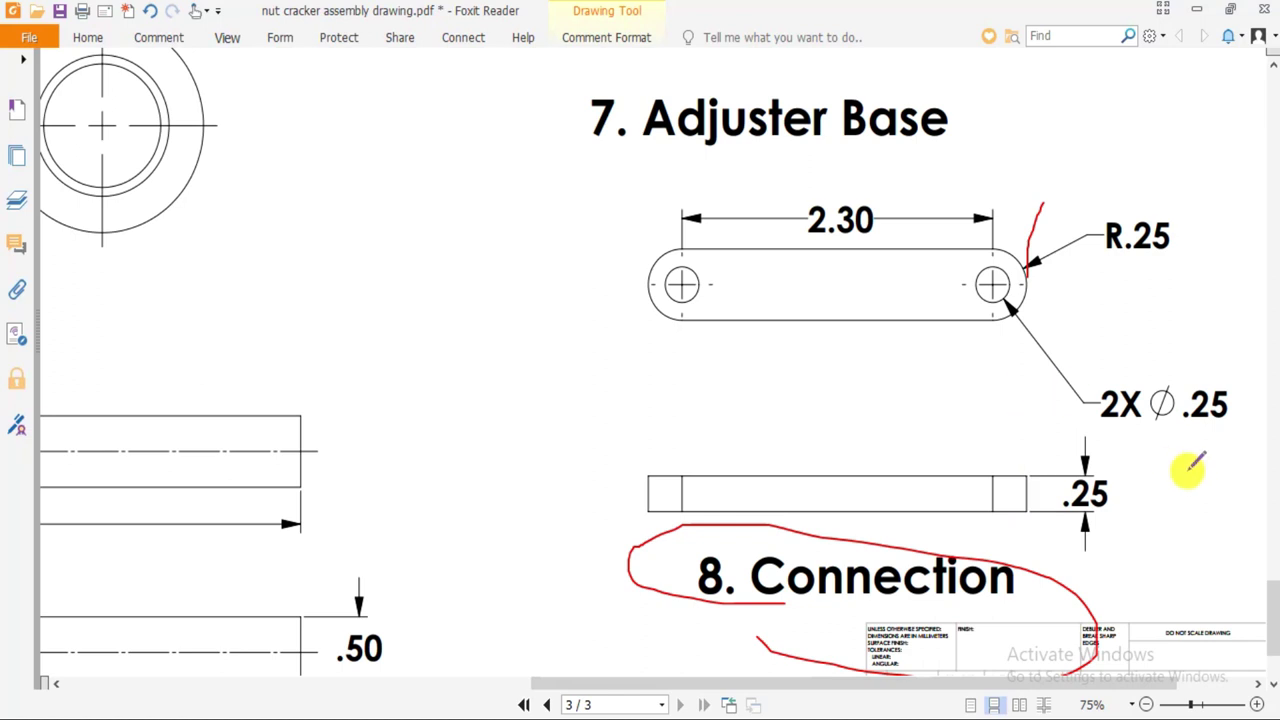
pyautogui.hotkey('alt', 'Tab')
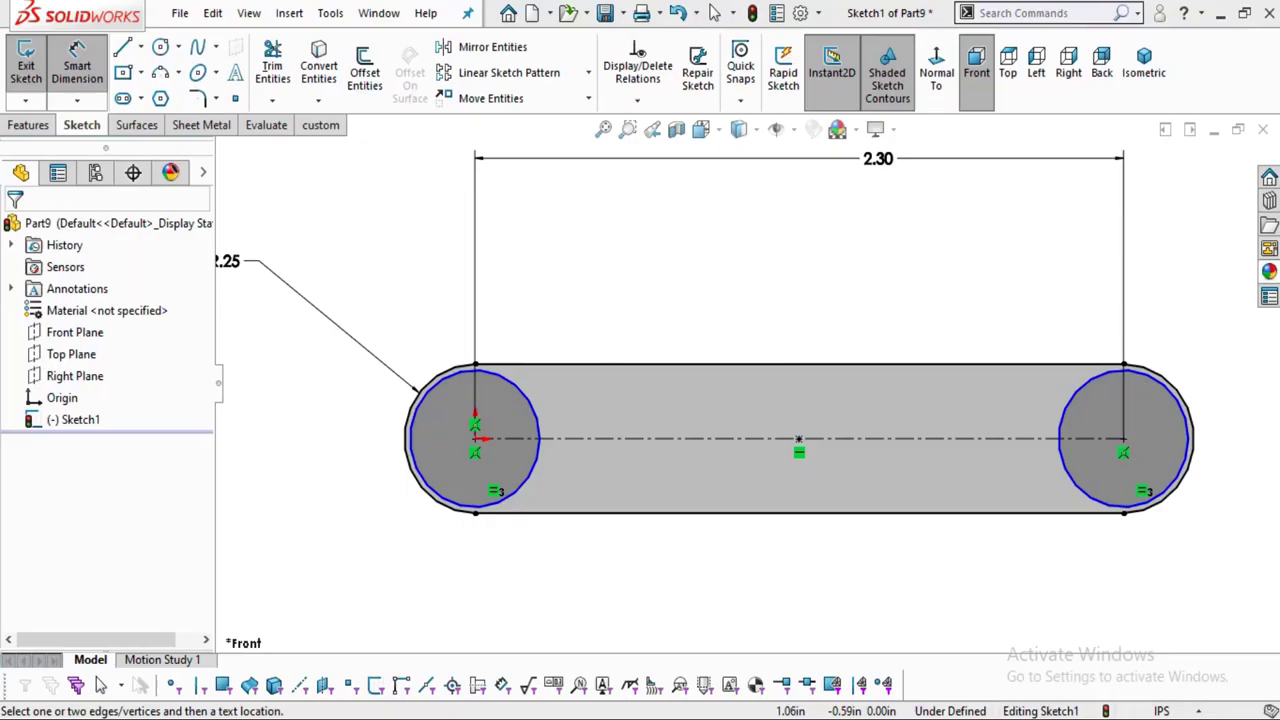
pyautogui.click(537, 421)
pyautogui.click(570, 290)
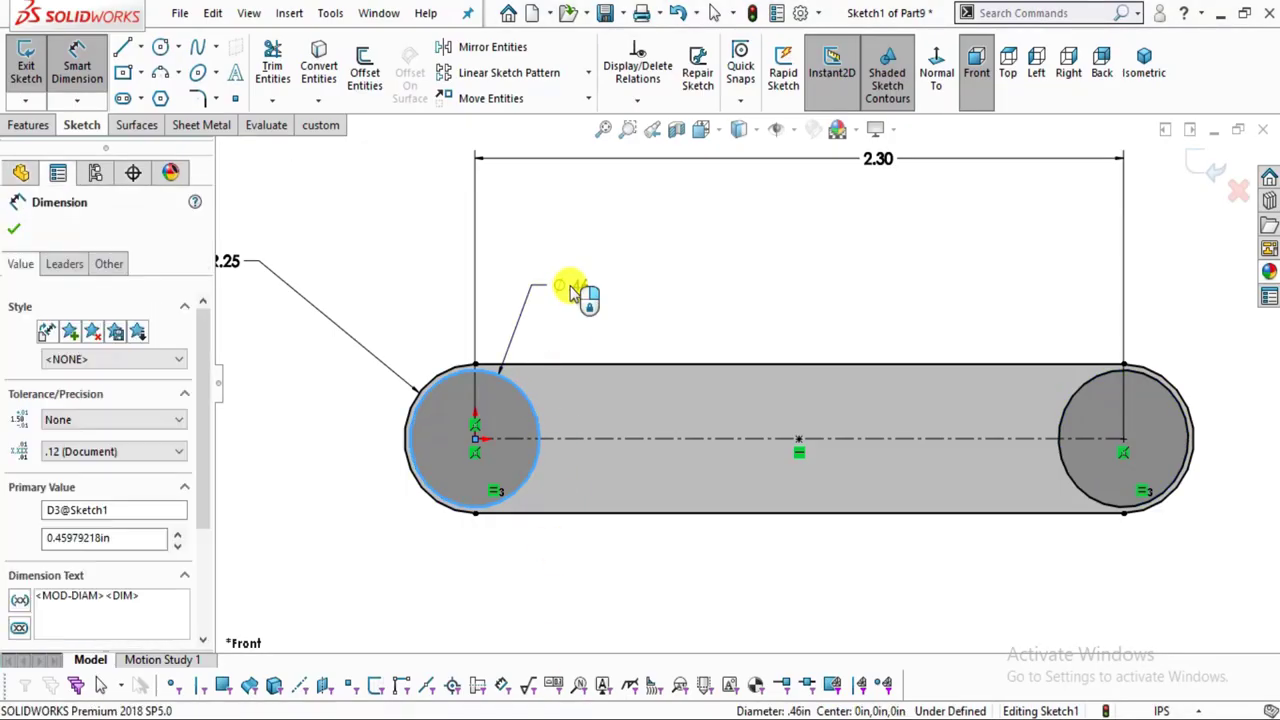
pyautogui.press('Return')
pyautogui.press('Escape')
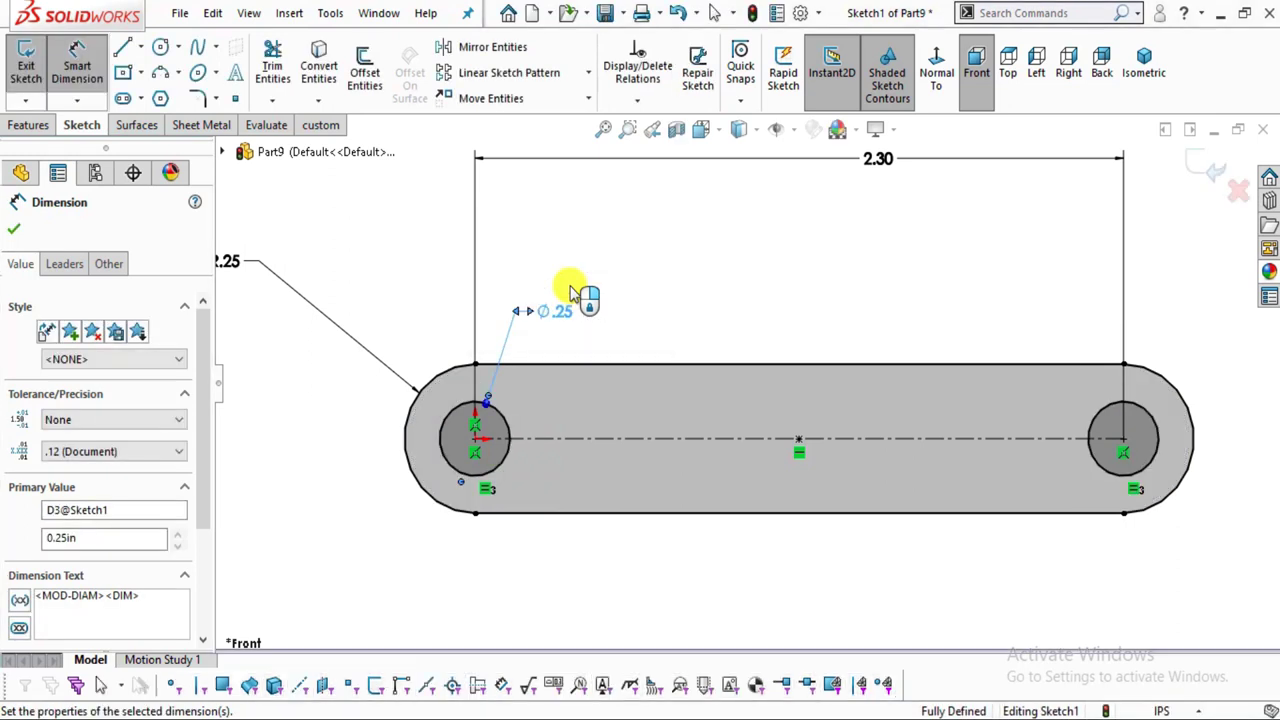
# Extrude the Connection profile 0.25 in with the Mid Plane end condition, marking the thickness in red on the drawing.
pyautogui.click(30, 125)
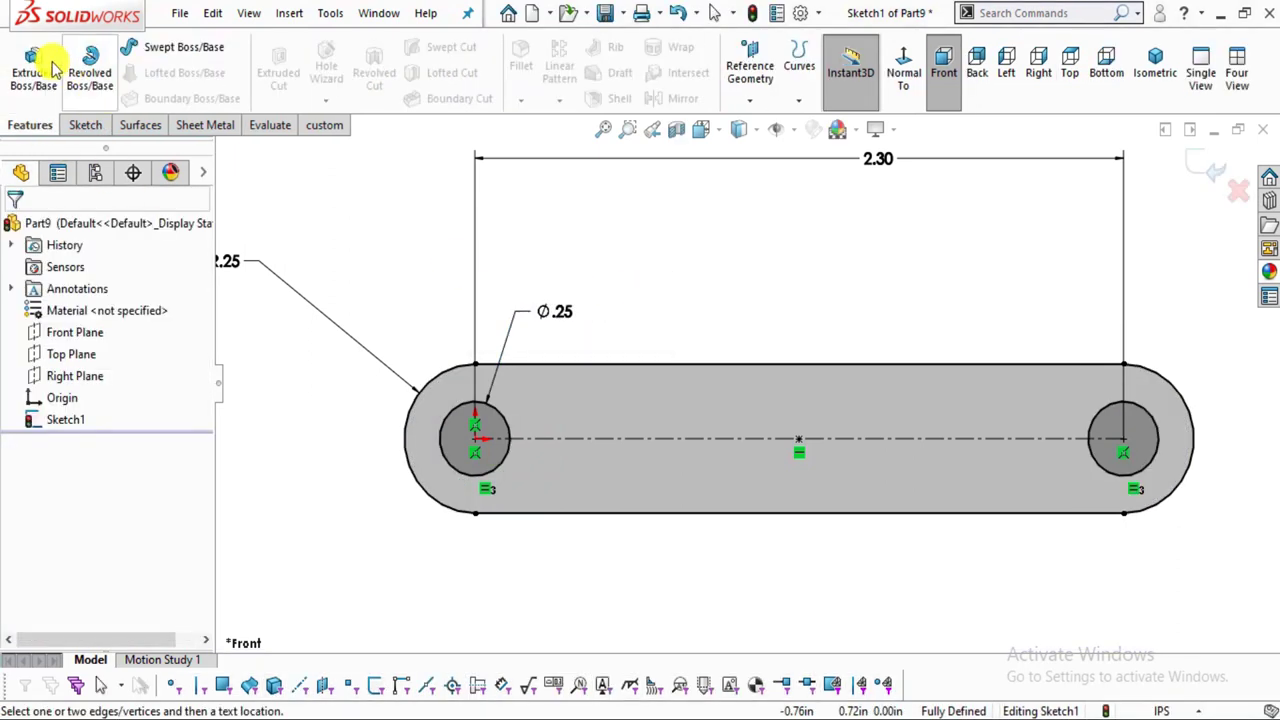
pyautogui.click(44, 63)
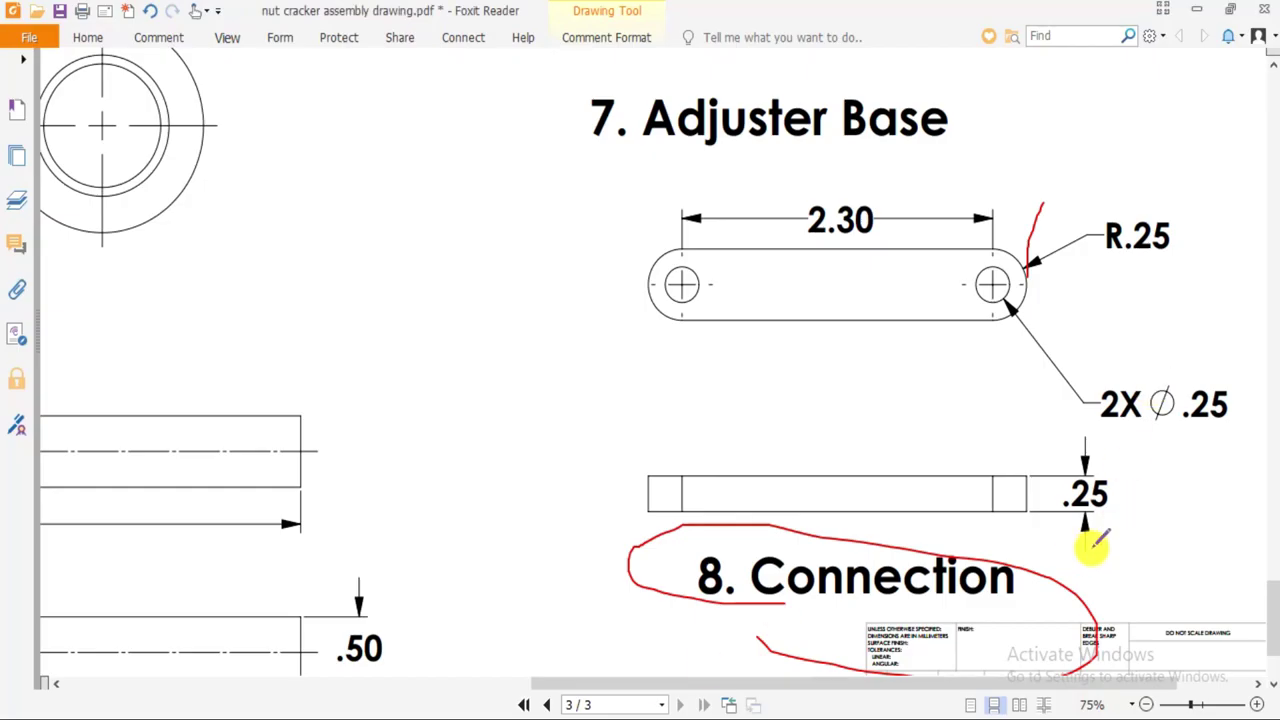
pyautogui.moveTo(1097, 540)
pyautogui.mouseDown()
pyautogui.moveTo(1135, 490)
pyautogui.moveTo(1109, 438)
pyautogui.moveTo(1049, 433)
pyautogui.moveTo(1045, 523)
pyautogui.moveTo(1120, 553)
pyautogui.mouseUp()
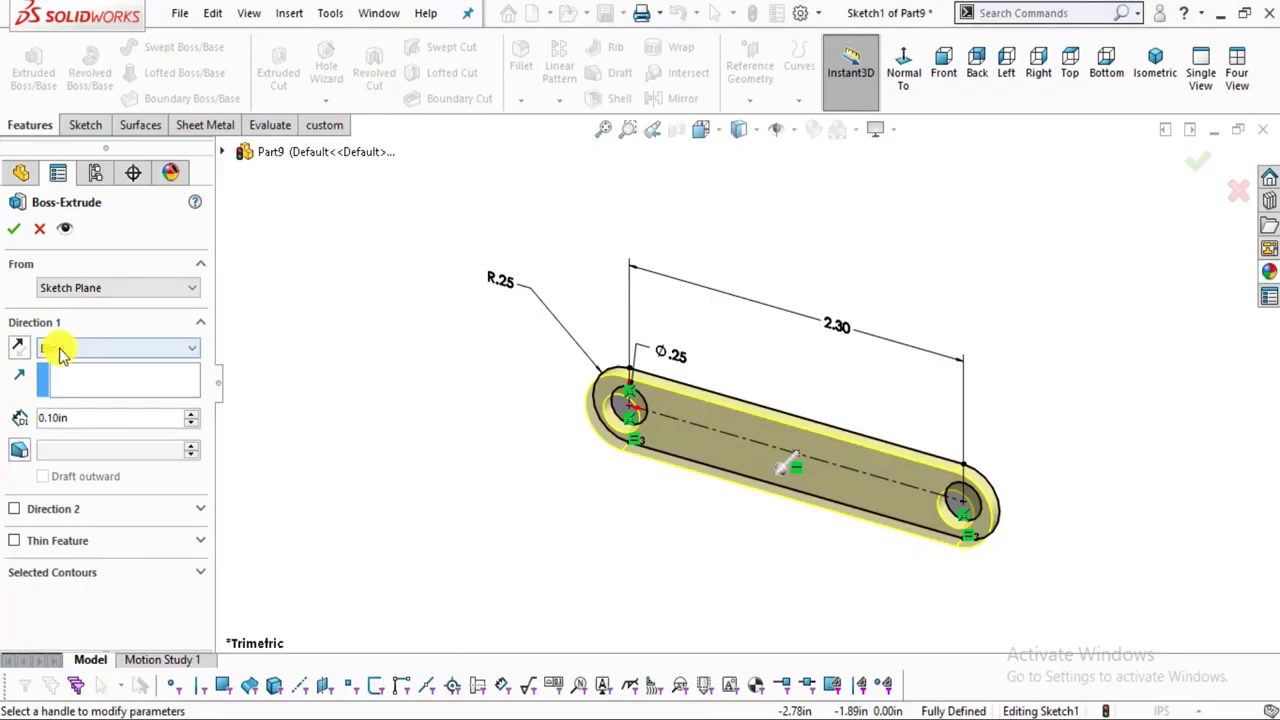
pyautogui.click(60, 352)
pyautogui.click(20, 415)
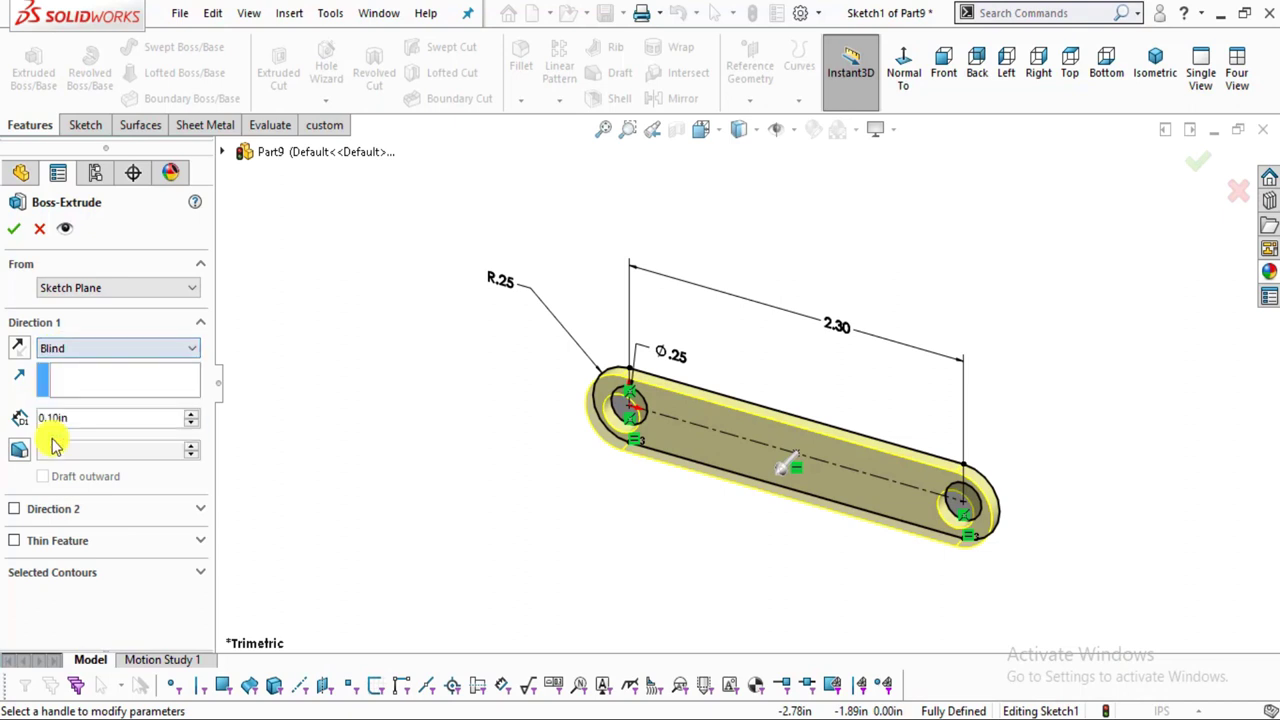
pyautogui.click(69, 354)
pyautogui.click(67, 423)
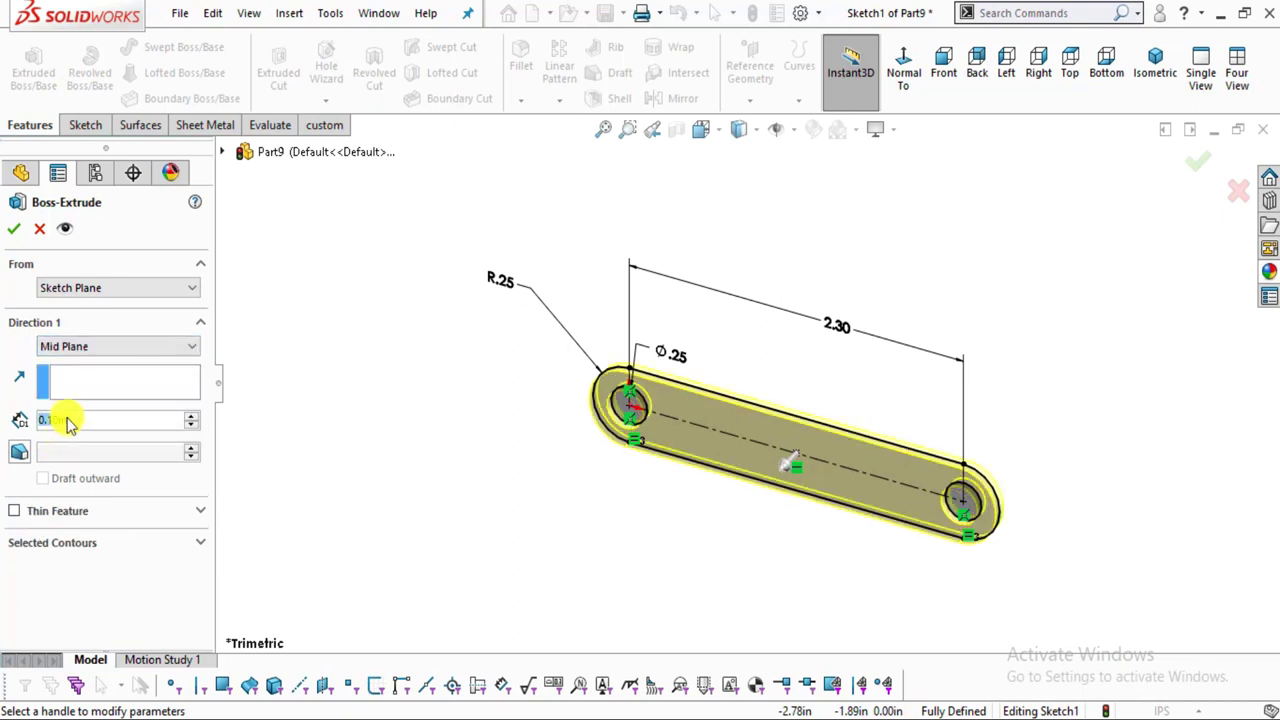
pyautogui.write('.25')
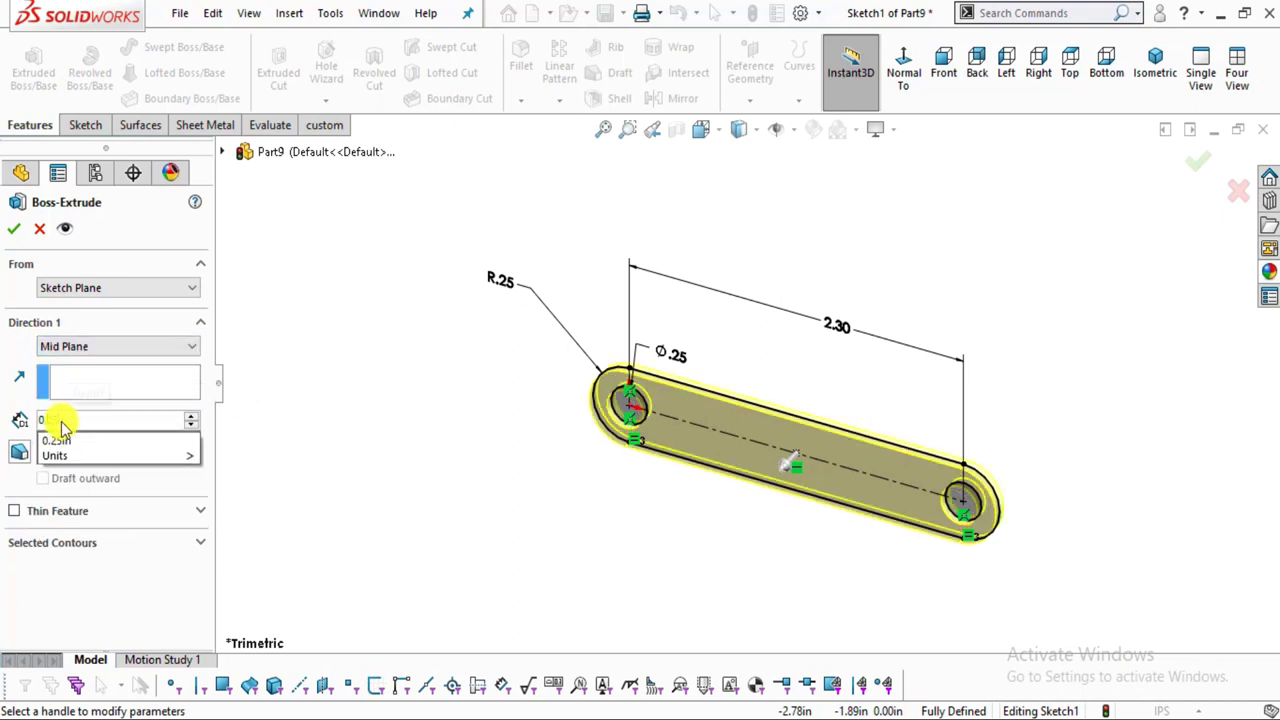
pyautogui.press('Return')
pyautogui.hotkey('alt', 'Tab')
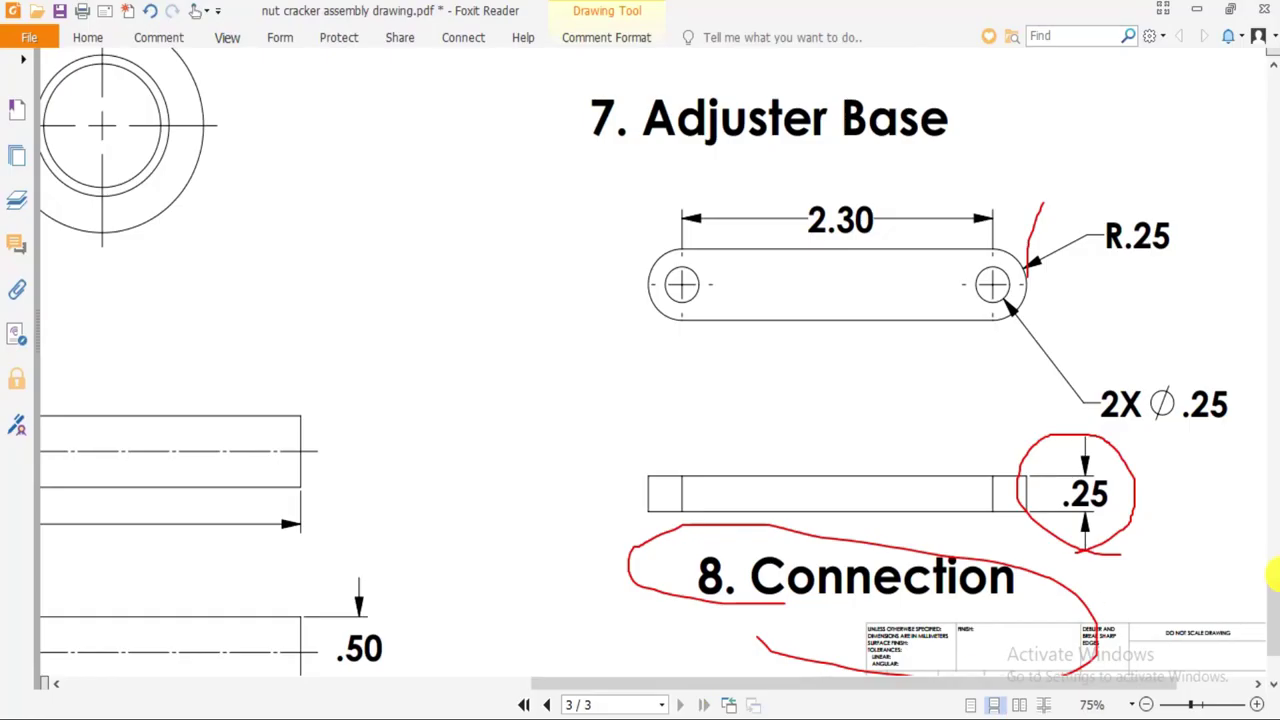
pyautogui.hotkey('alt', 'Tab')
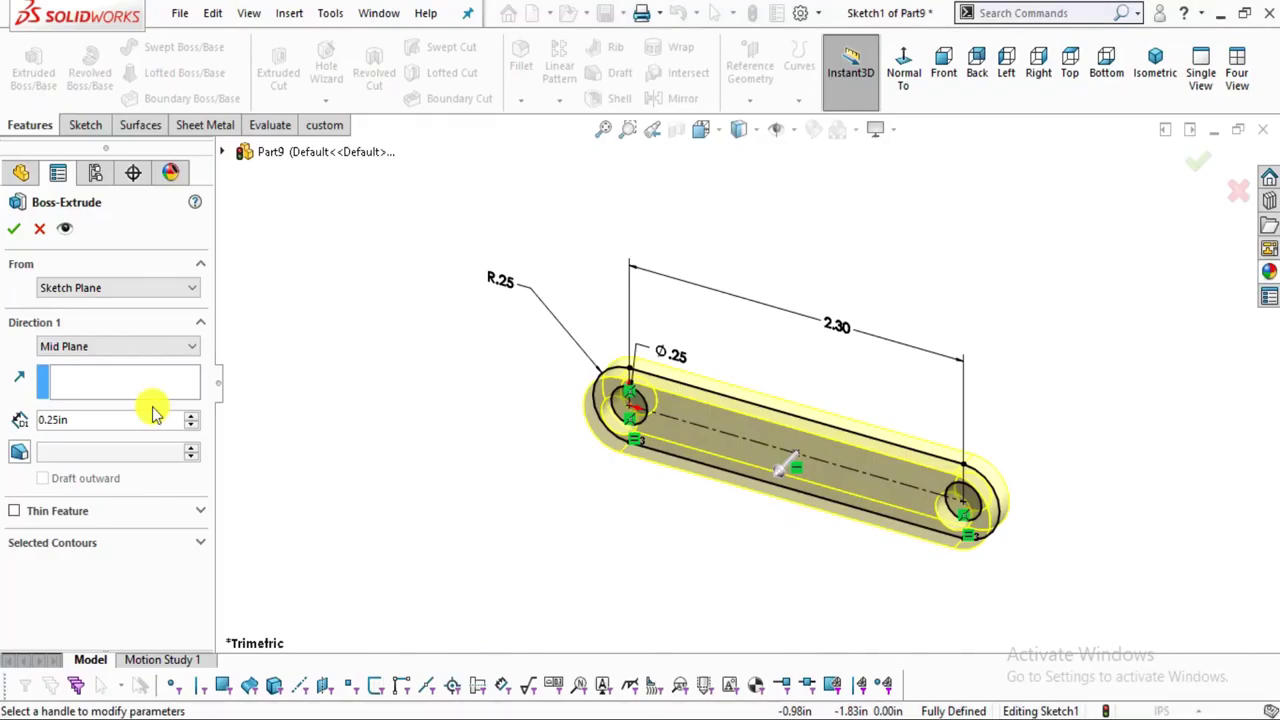
pyautogui.click(16, 233)
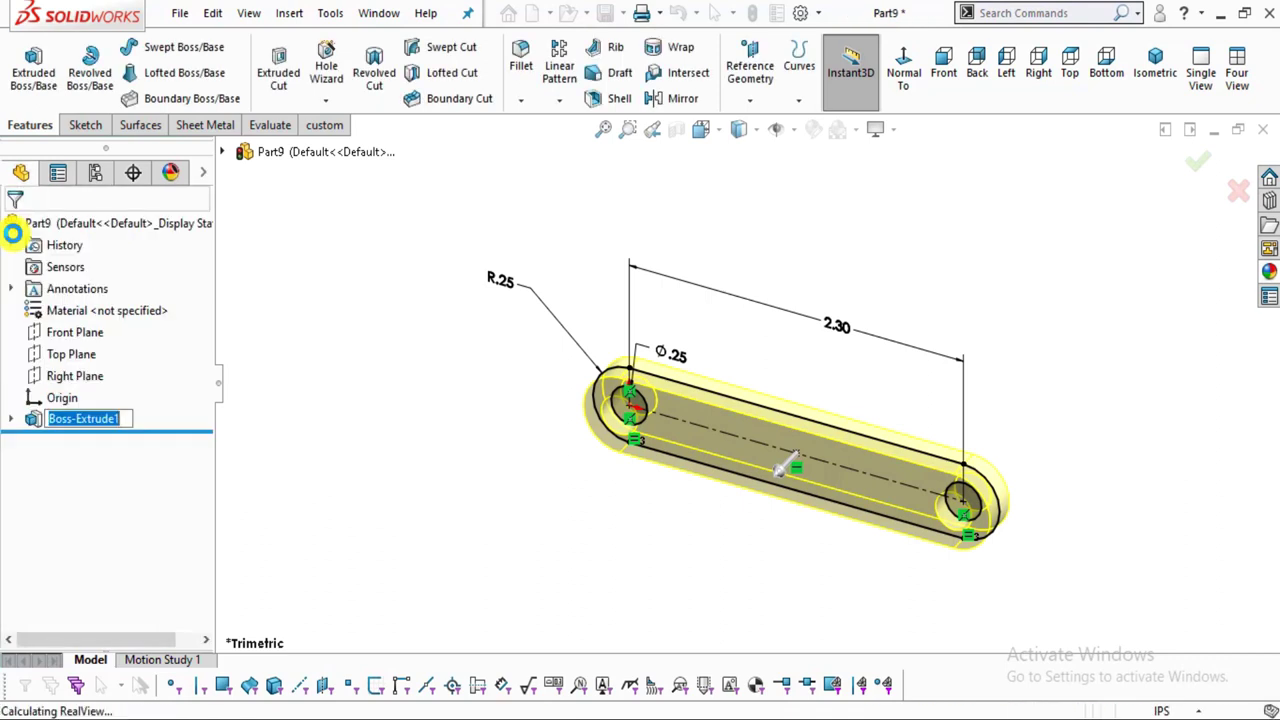
# Apply a steel appearance to the Connection part, using the one listed after polished steel.
pyautogui.click(1269, 271)
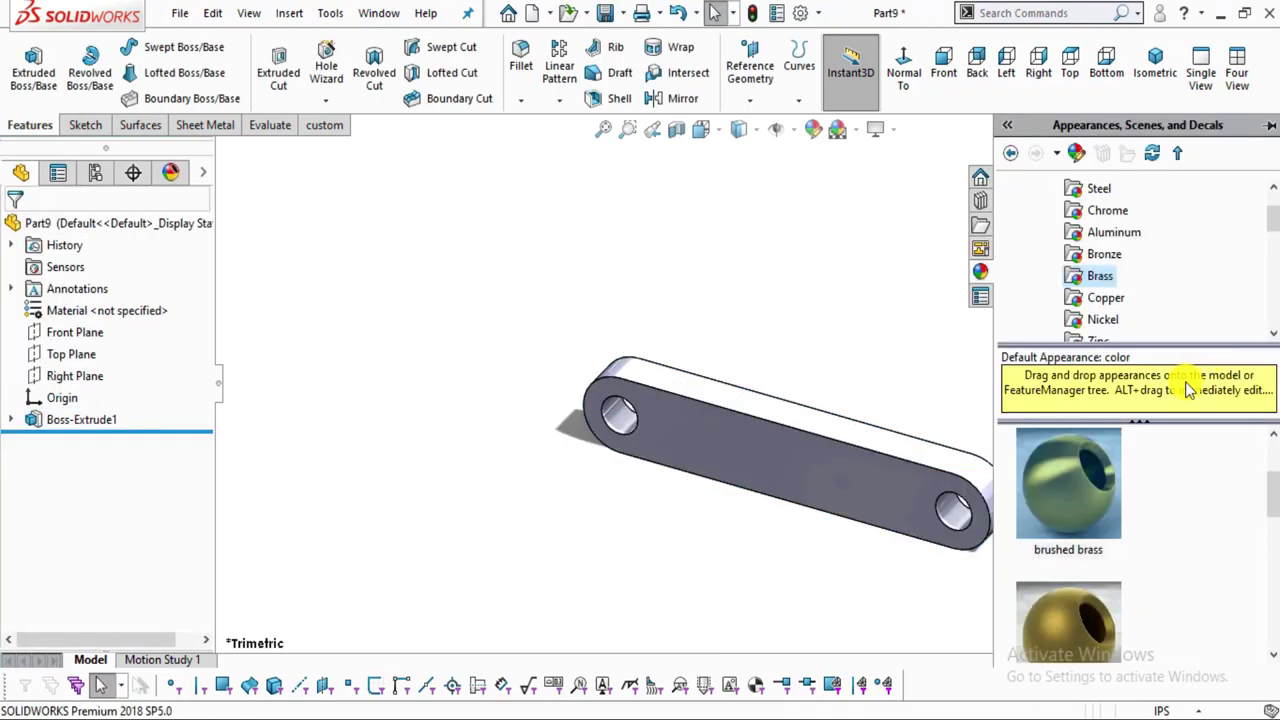
pyautogui.click(1092, 190)
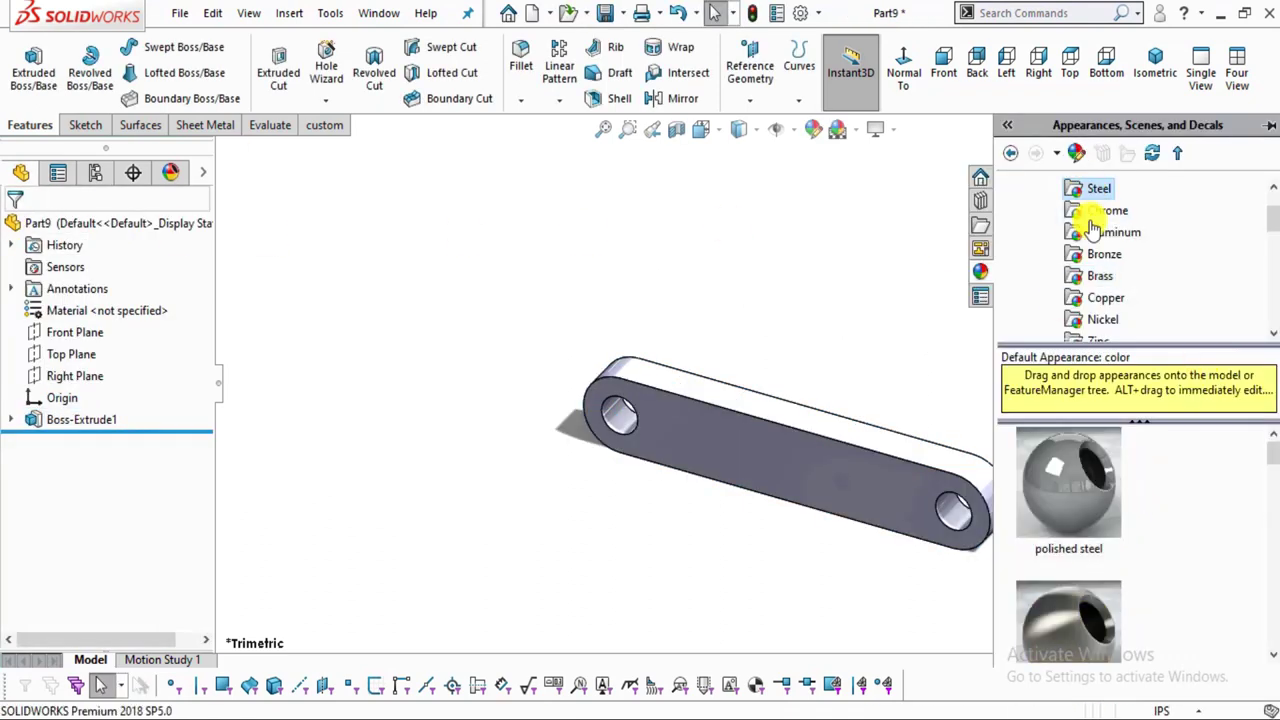
pyautogui.click(1082, 606)
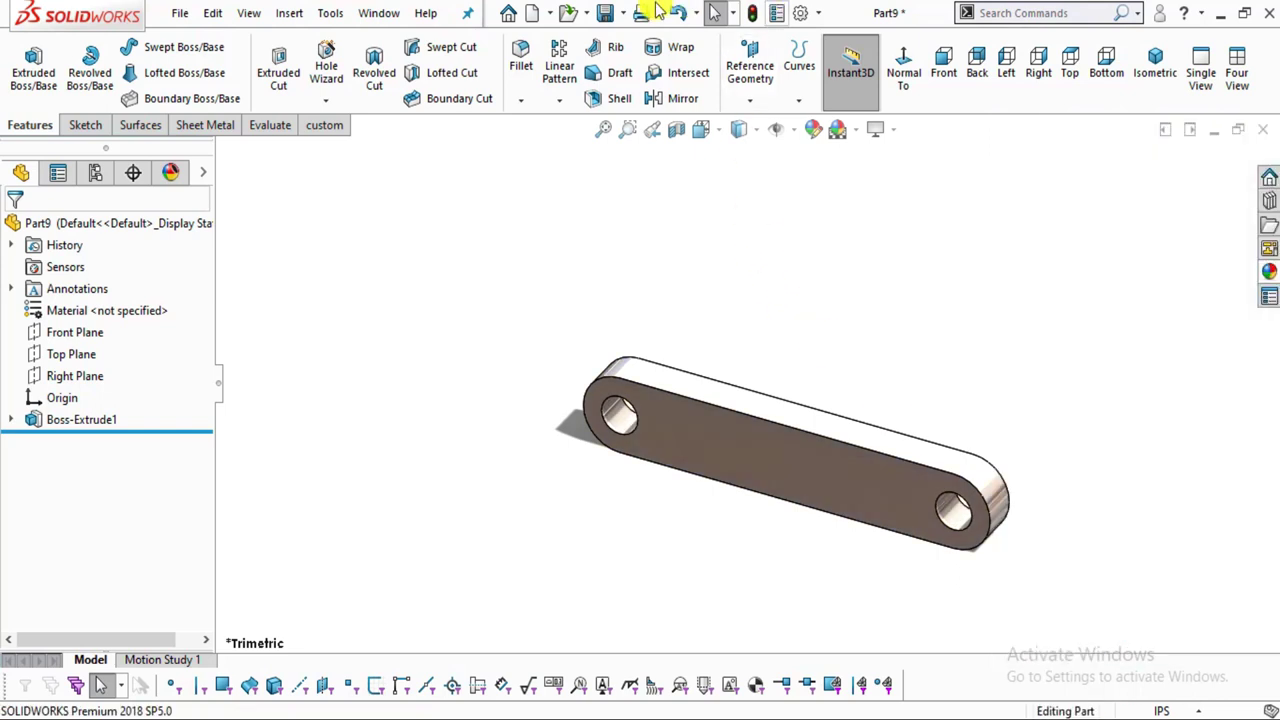
# Save the part as 8.connection in the nut cracker folder.
pyautogui.click(604, 13)
pyautogui.scroll(-1, 455, 315)
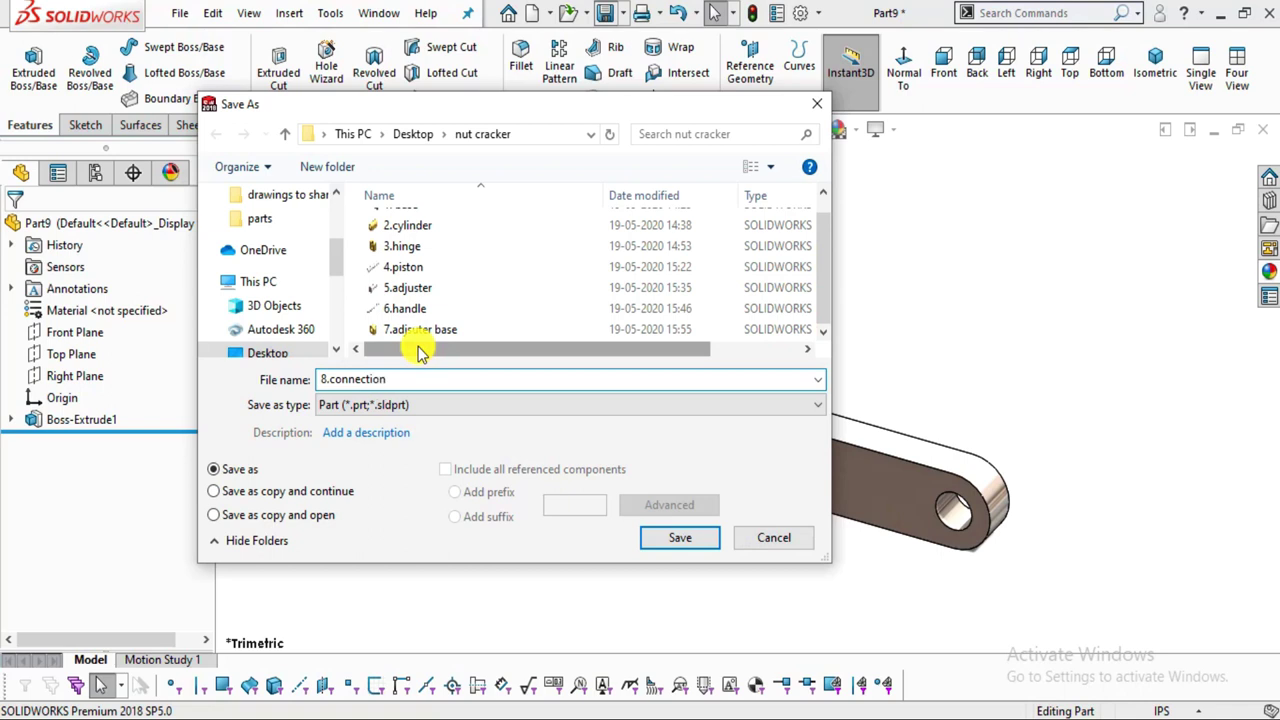
pyautogui.click(666, 540)
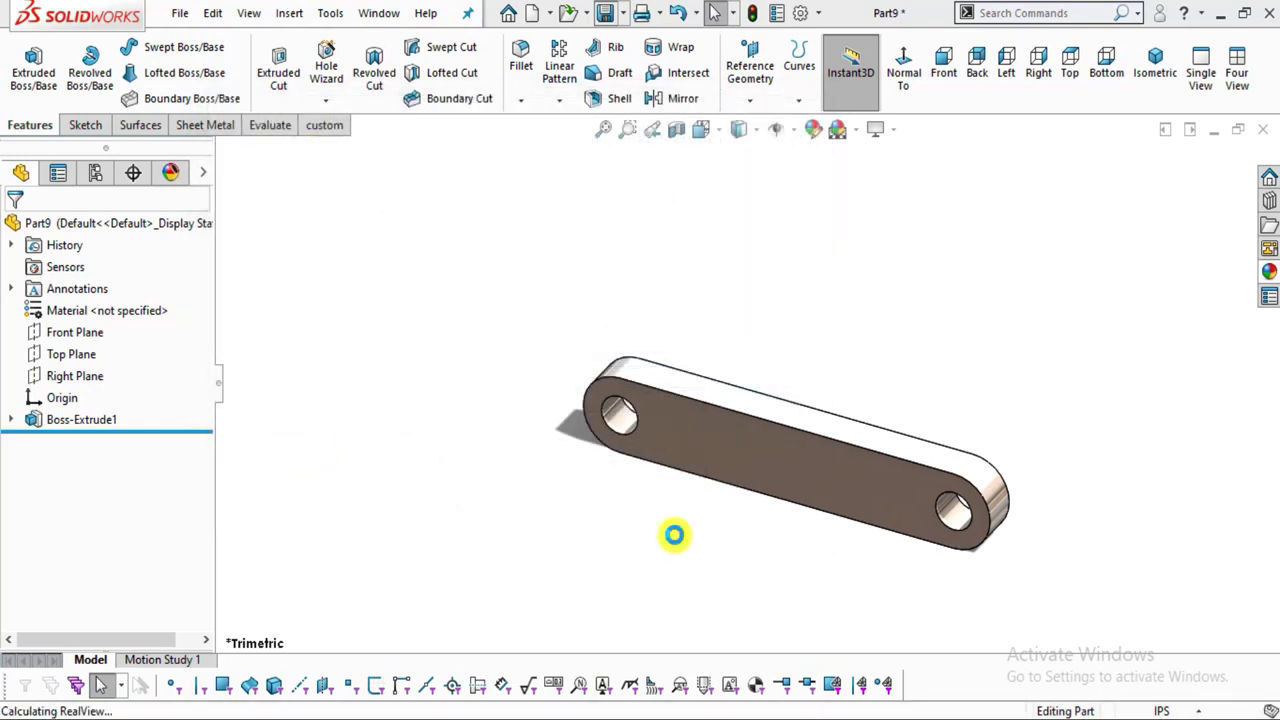
# Mark the adjuster base, cylinder, hinge, adjuster, piston, handle and connection in red on the PDF's assembly view.
pyautogui.scroll(-2, 997, 466)
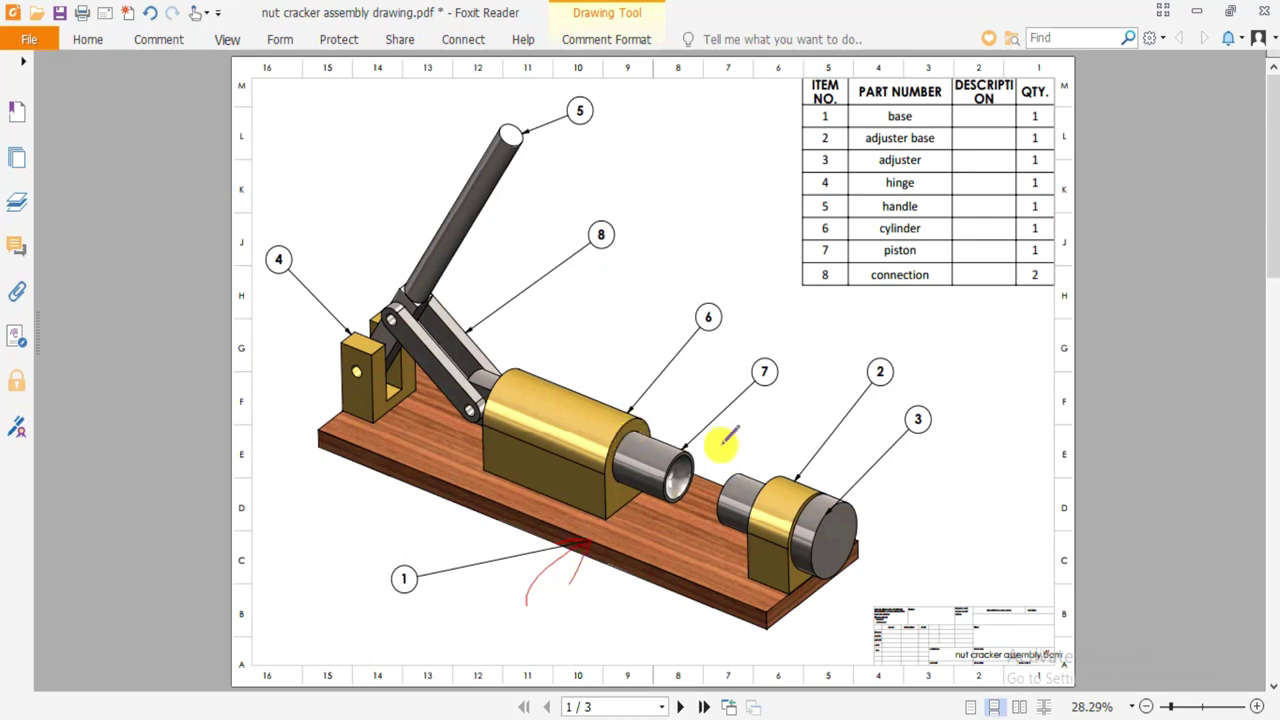
pyautogui.moveTo(791, 500); pyautogui.dragTo(836, 419)
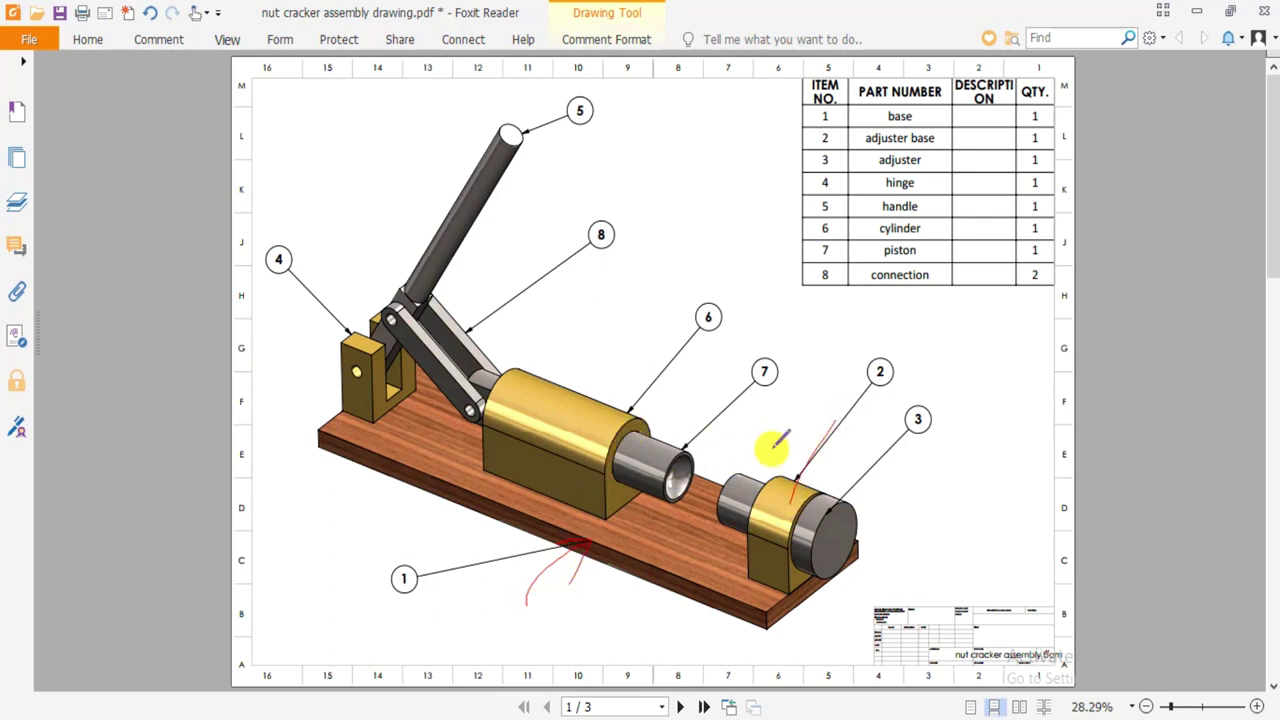
pyautogui.moveTo(584, 410); pyautogui.dragTo(621, 300)
pyautogui.moveTo(356, 376); pyautogui.dragTo(290, 298)
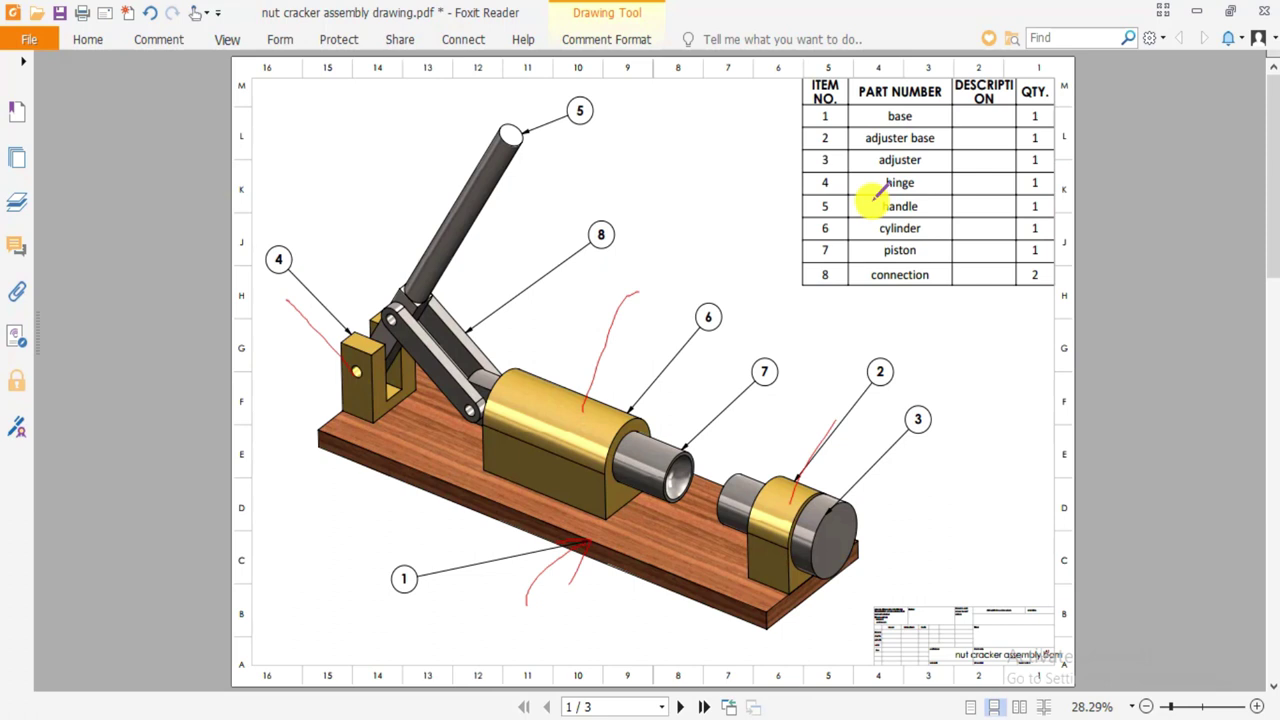
pyautogui.moveTo(832, 532); pyautogui.dragTo(990, 428)
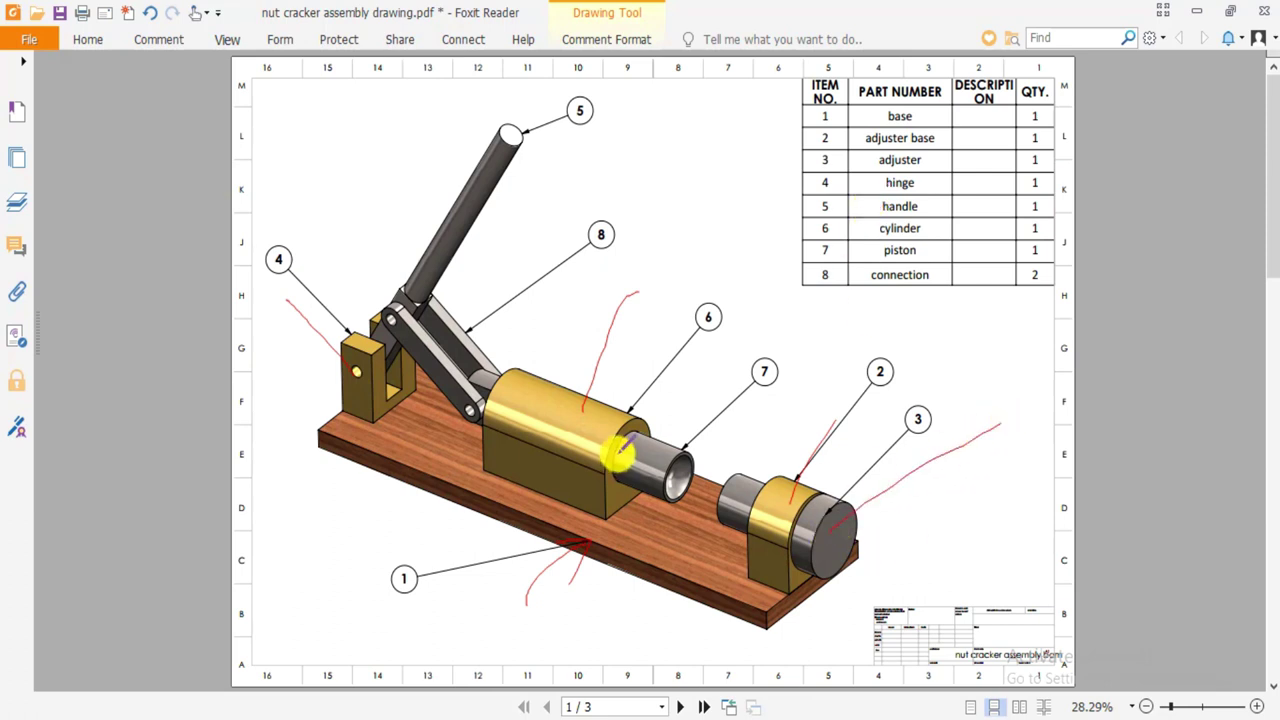
pyautogui.moveTo(658, 451); pyautogui.dragTo(805, 361)
pyautogui.moveTo(468, 328)
pyautogui.mouseDown()
pyautogui.moveTo(551, 210)
pyautogui.moveTo(478, 213)
pyautogui.moveTo(404, 148)
pyautogui.mouseUp()
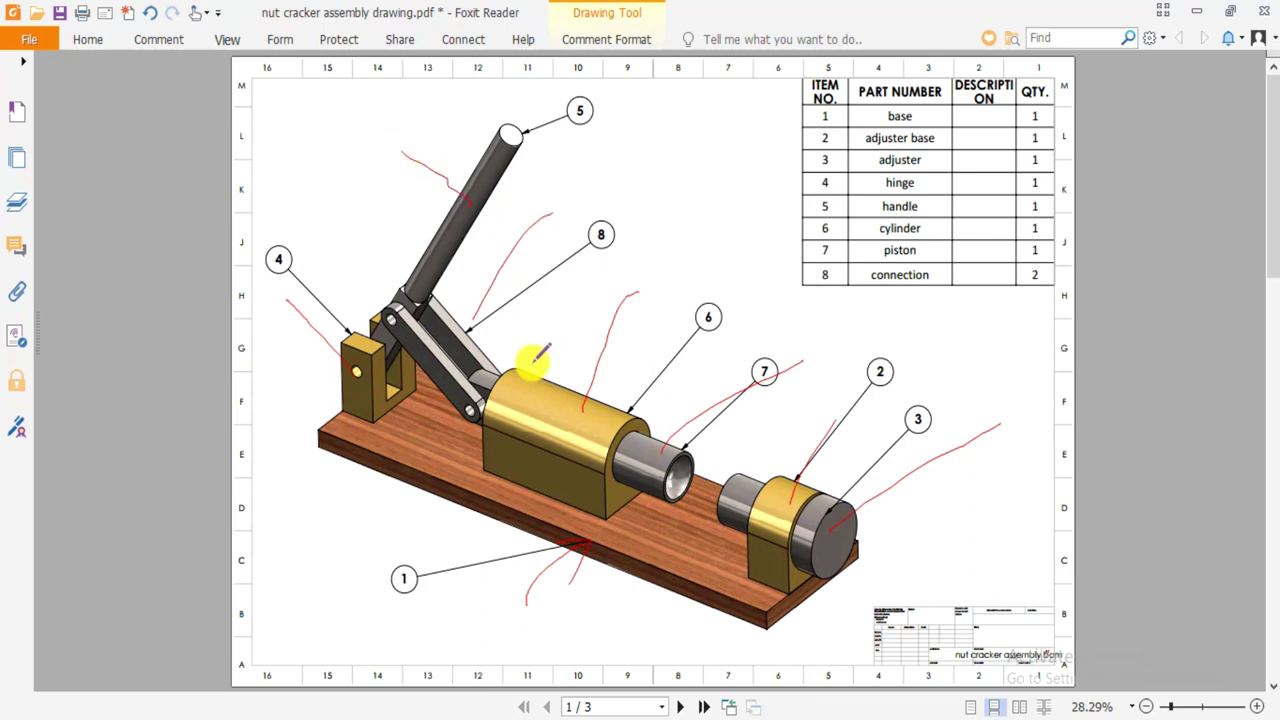
# Undo the red pencil marks on the assembly drawing.
pyautogui.hotkey('ctrl', 'z')
pyautogui.hotkey('ctrl', 'z')
pyautogui.hotkey('ctrl', 'z')
pyautogui.hotkey('ctrl', 'z')
pyautogui.hotkey('ctrl', 'z')
pyautogui.hotkey('ctrl', 'z')
pyautogui.hotkey('ctrl', 'z')
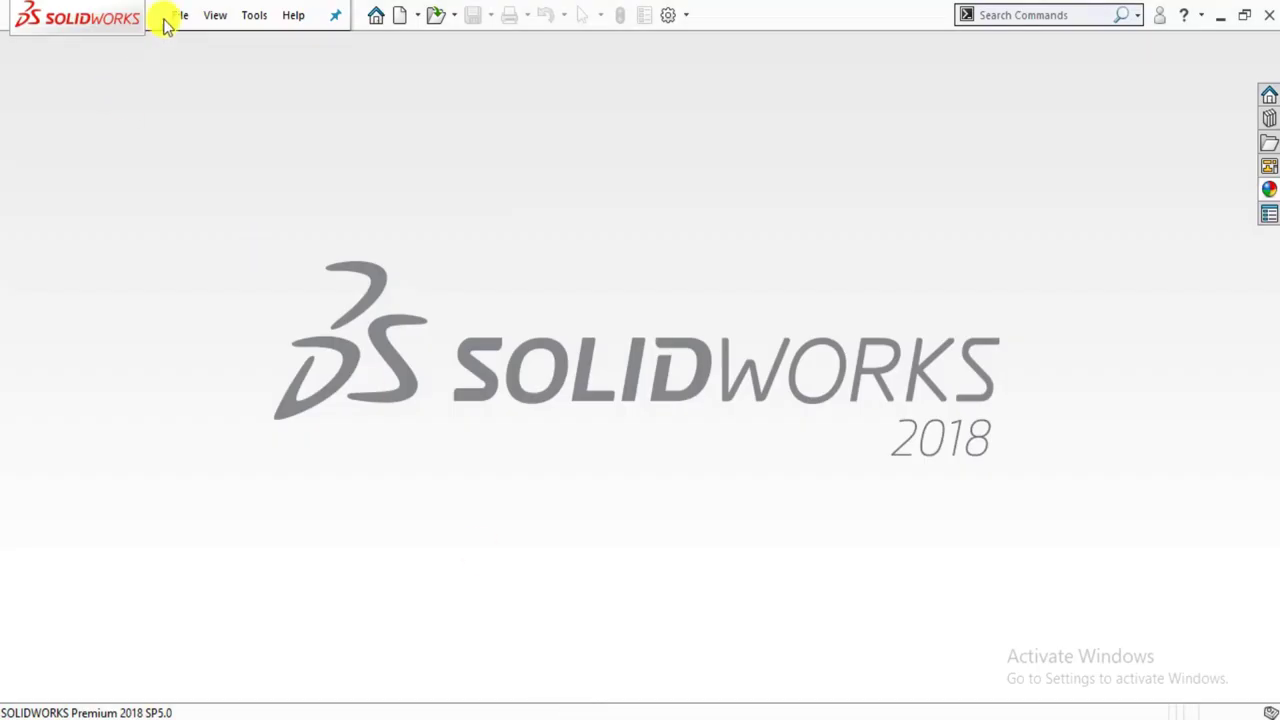
# Create a new assembly document in SOLIDWORKS and cancel the initial component insertion.
pyautogui.click(167, 20)
pyautogui.click(191, 47)
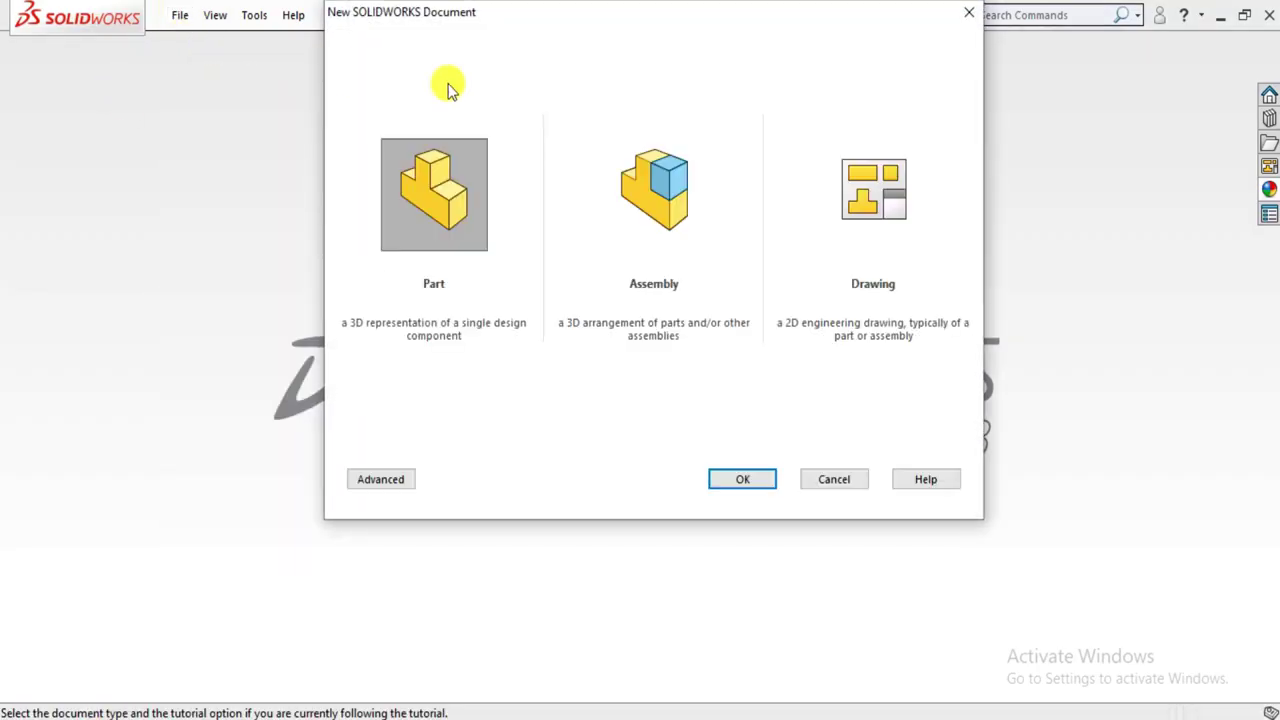
pyautogui.click(611, 162)
pyautogui.click(741, 480)
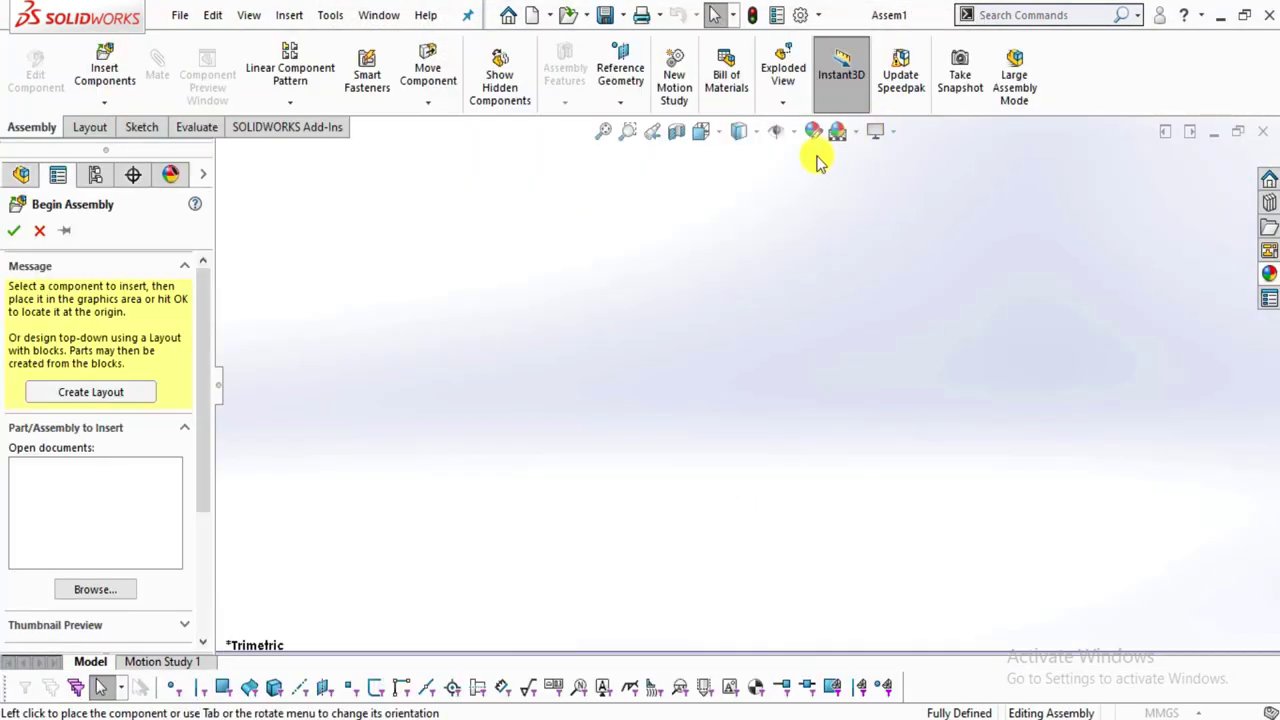
pyautogui.click(1043, 98)
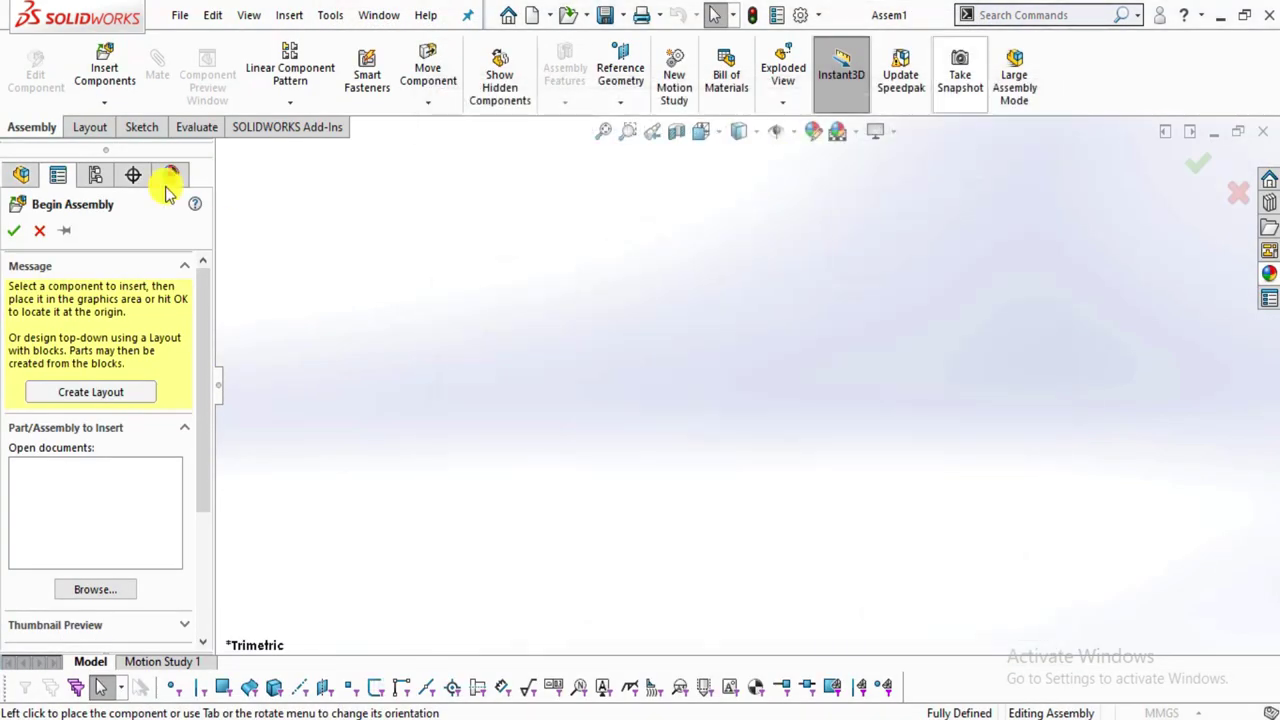
pyautogui.click(41, 231)
# Give the assembly a plain white background scene and set its units to IPS (inch, pound, second).
pyautogui.click(858, 133)
pyautogui.click(880, 51)
pyautogui.click(1165, 712)
pyautogui.click(1150, 655)
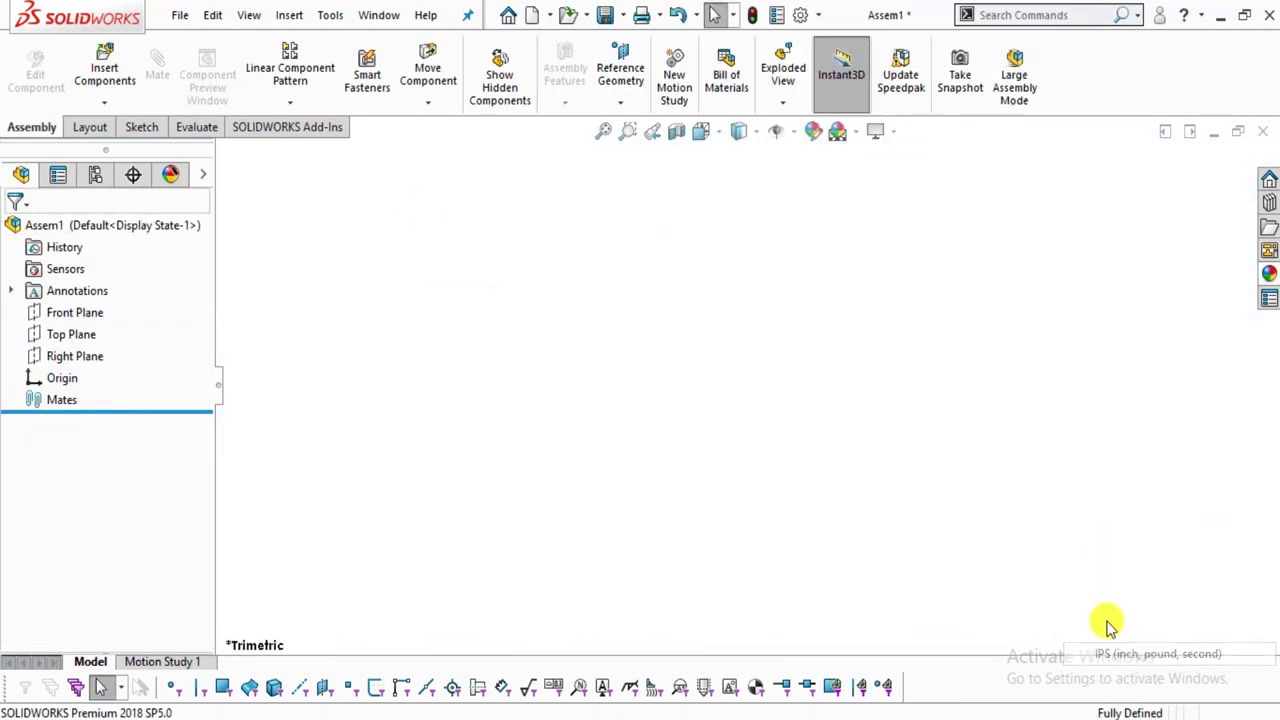
# Insert the 1. base part from the nut cracker folder into the assembly as the first, fixed component.
pyautogui.click(100, 75)
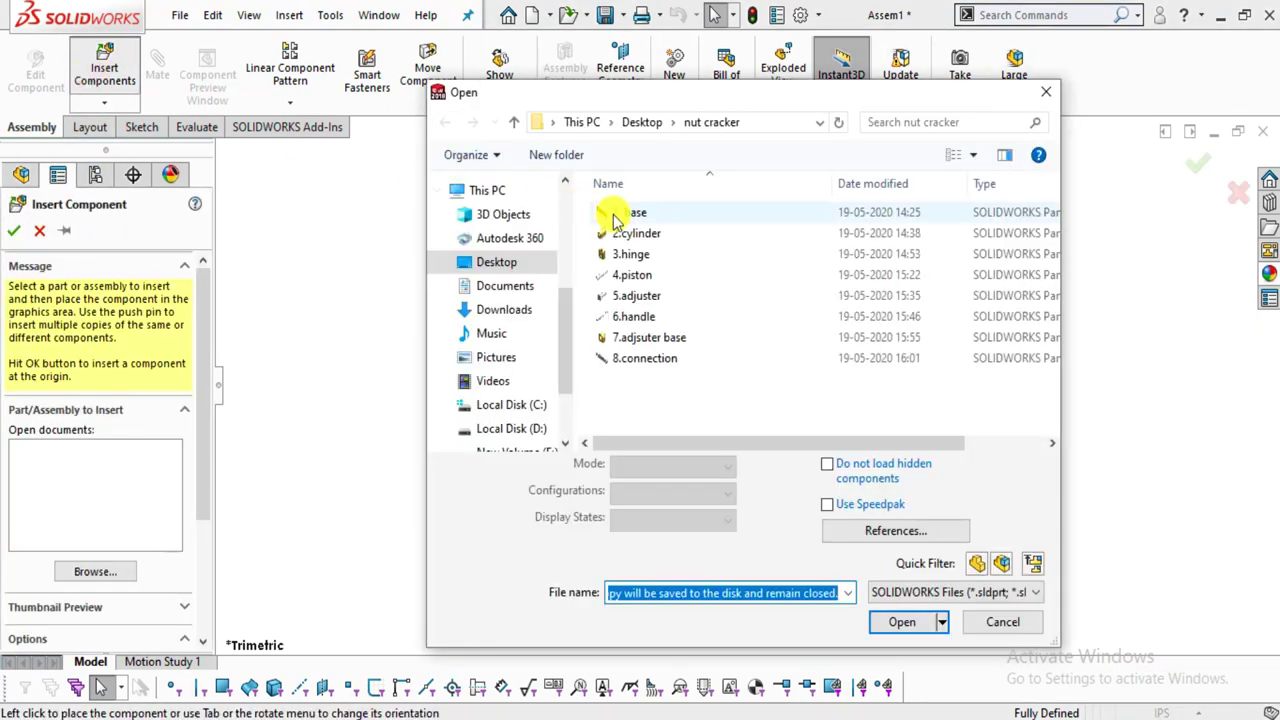
pyautogui.doubleClick(612, 212)
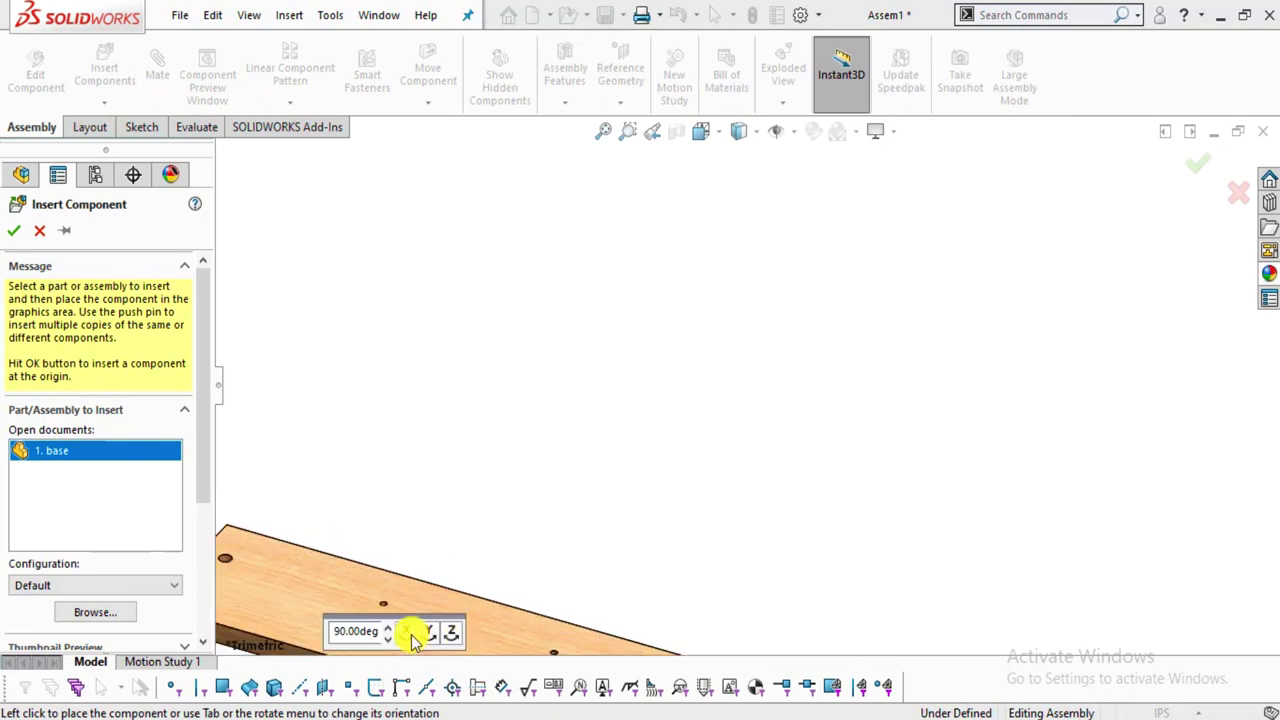
pyautogui.click(648, 424)
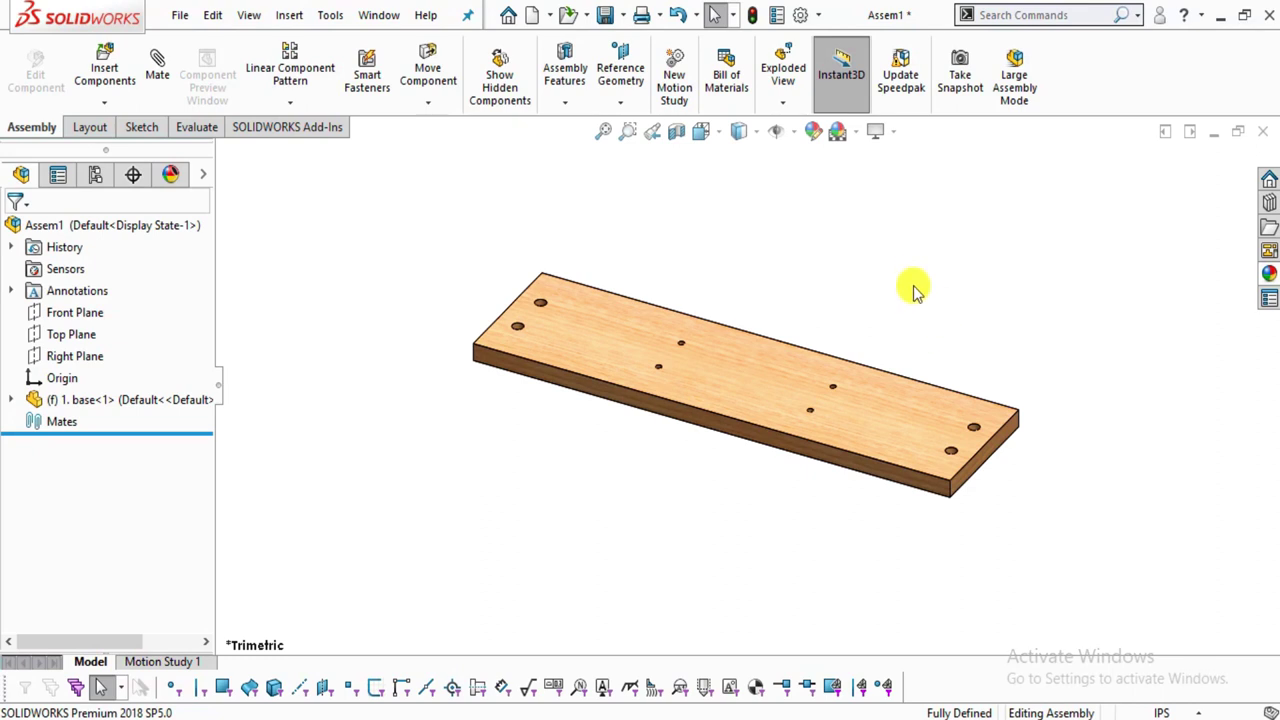
pyautogui.click(878, 131)
pyautogui.click(880, 131)
pyautogui.click(880, 131)
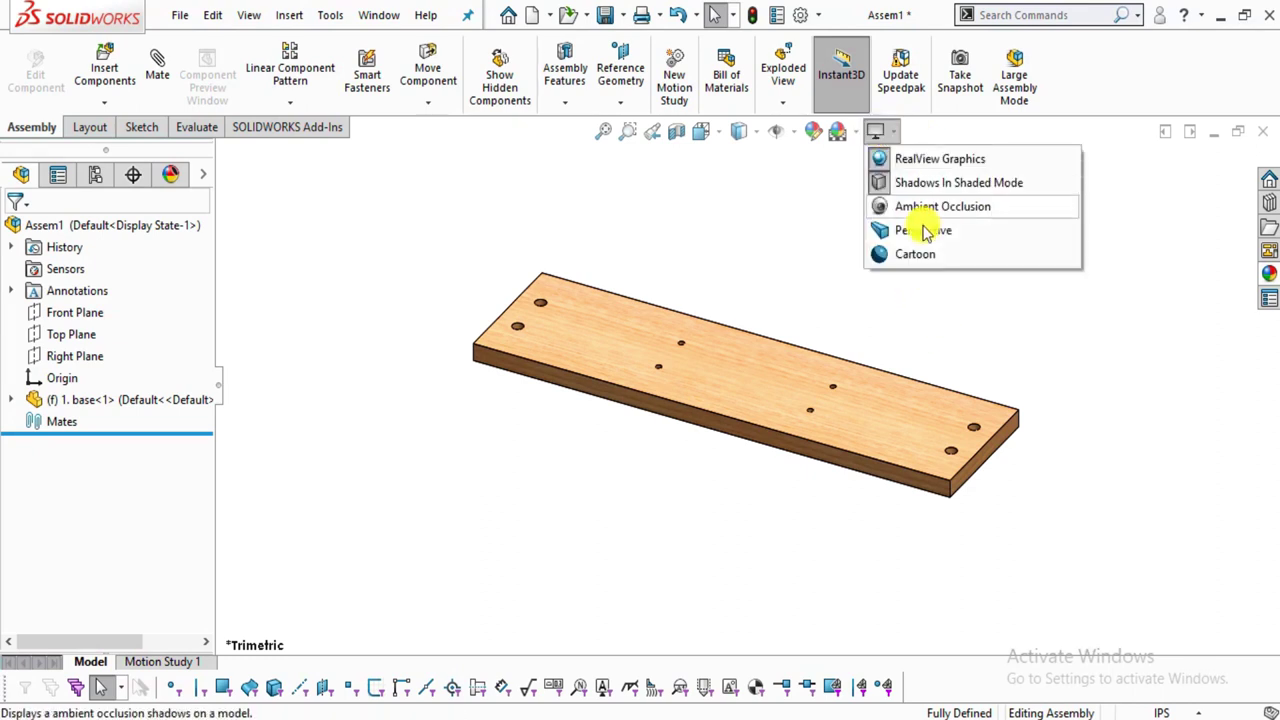
pyautogui.scroll(-2, 866, 257)
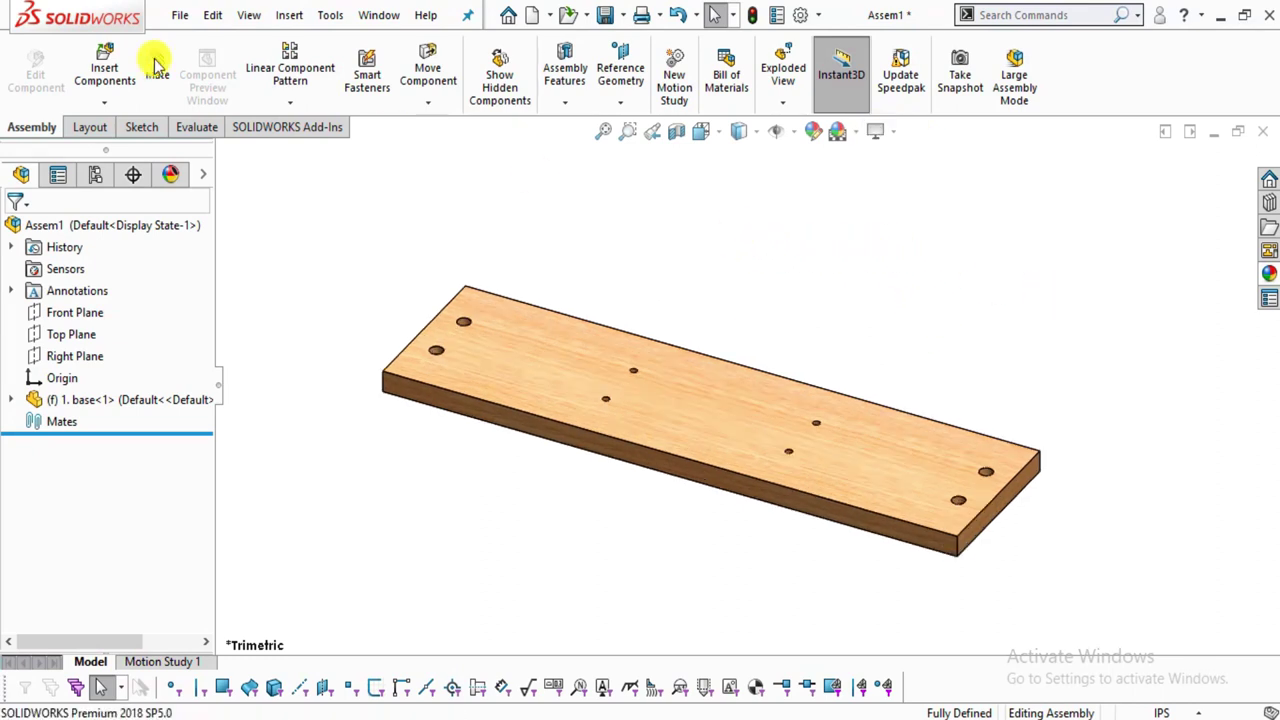
# Insert the 7.adjsuter base part, rotated 90° about Y so its bore runs along the base, and place it above the board.
pyautogui.click(121, 86)
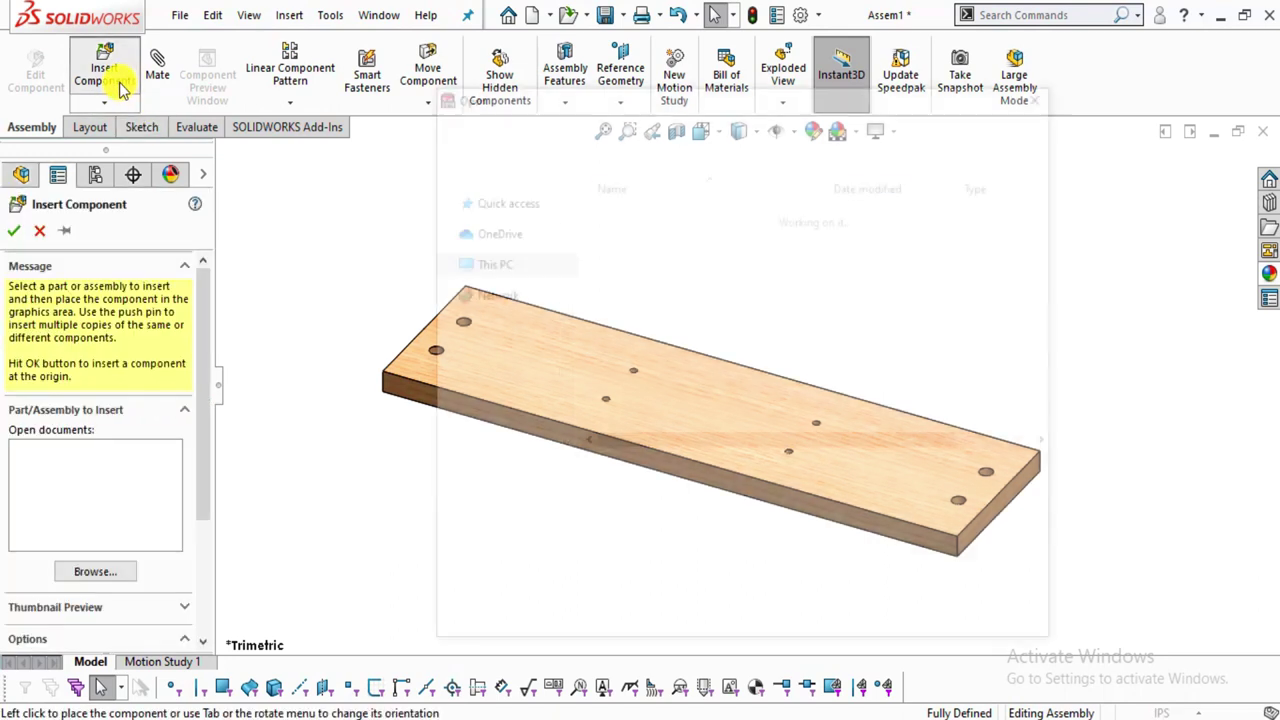
pyautogui.rightClick(587, 278)
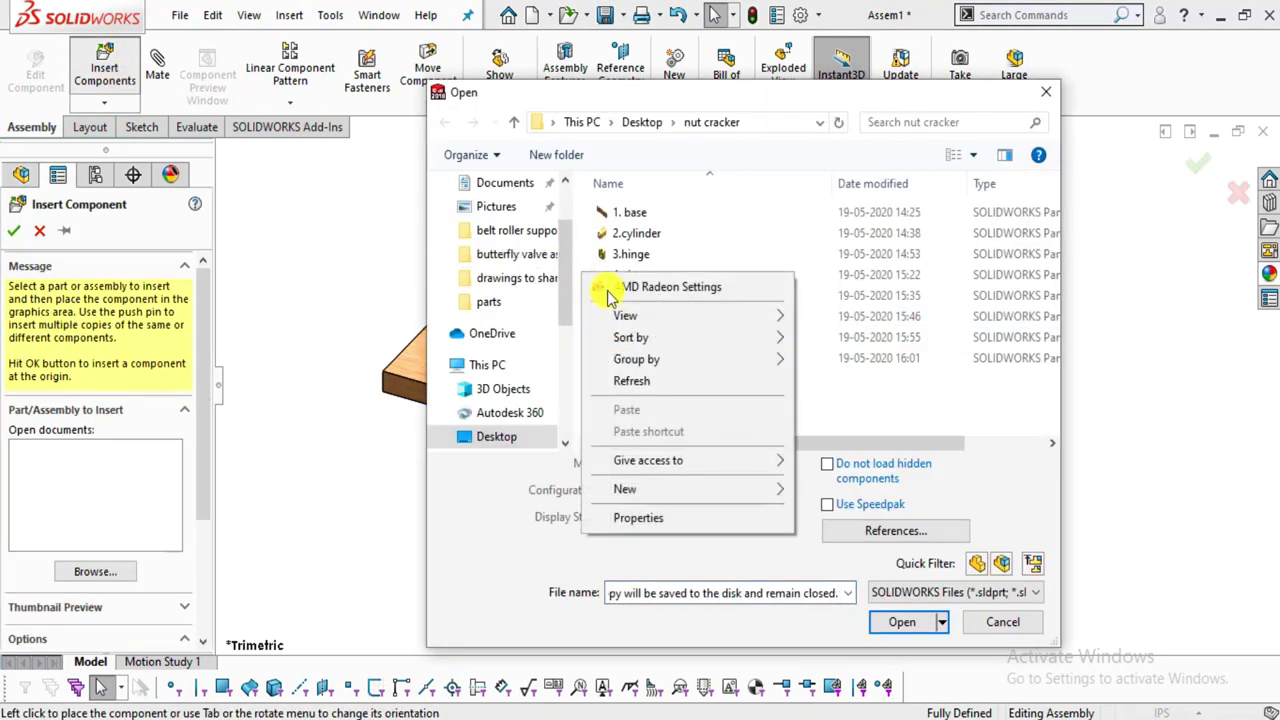
pyautogui.moveTo(616, 313)
pyautogui.click(820, 340)
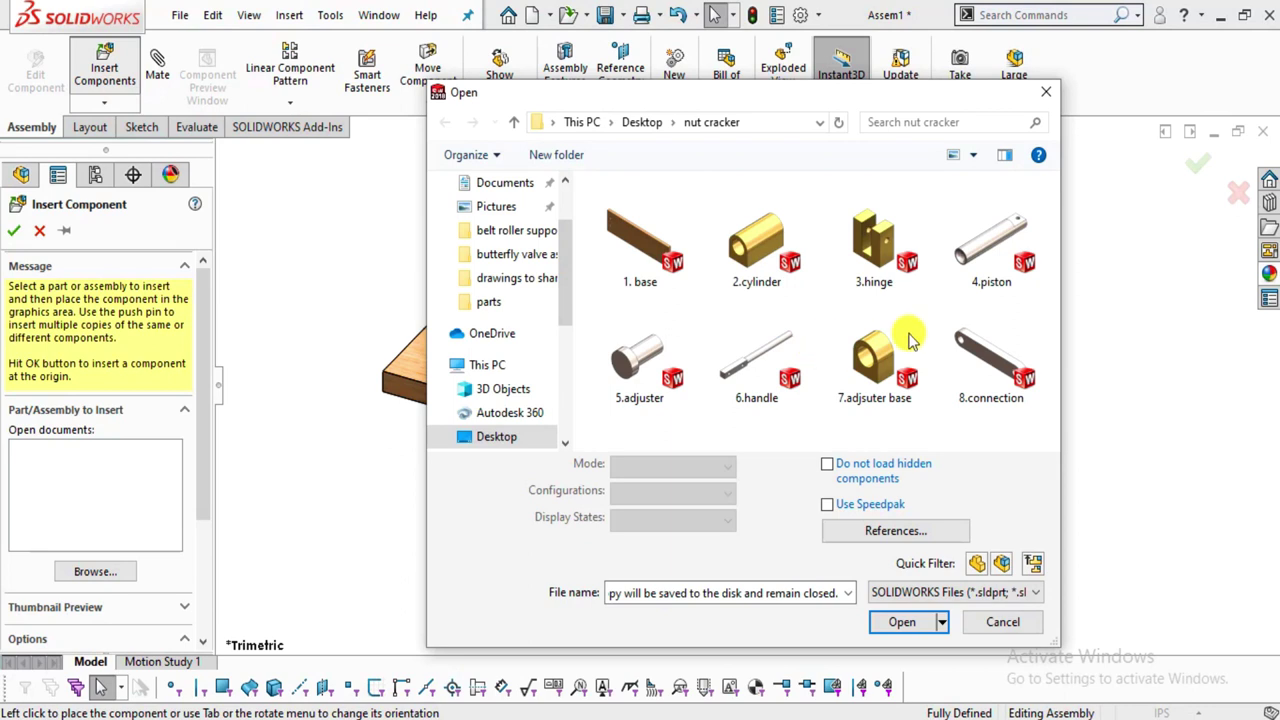
pyautogui.doubleClick(893, 390)
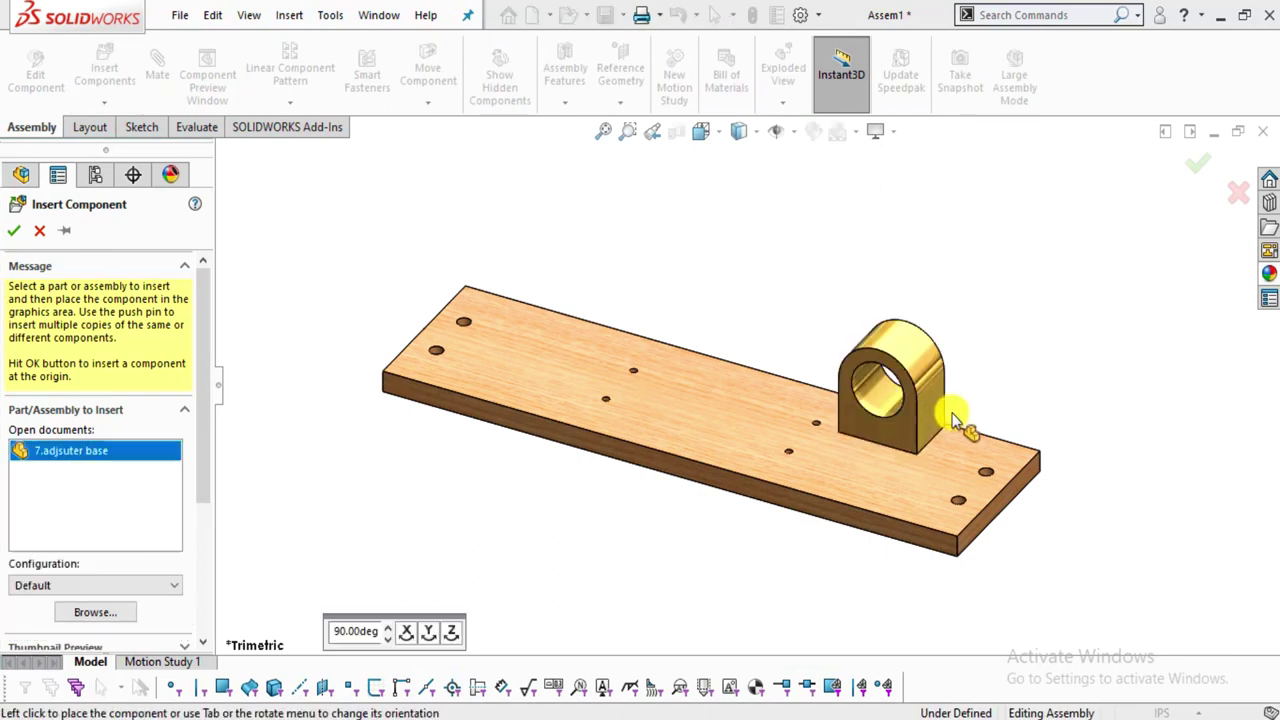
pyautogui.scroll(-3, 945, 405)
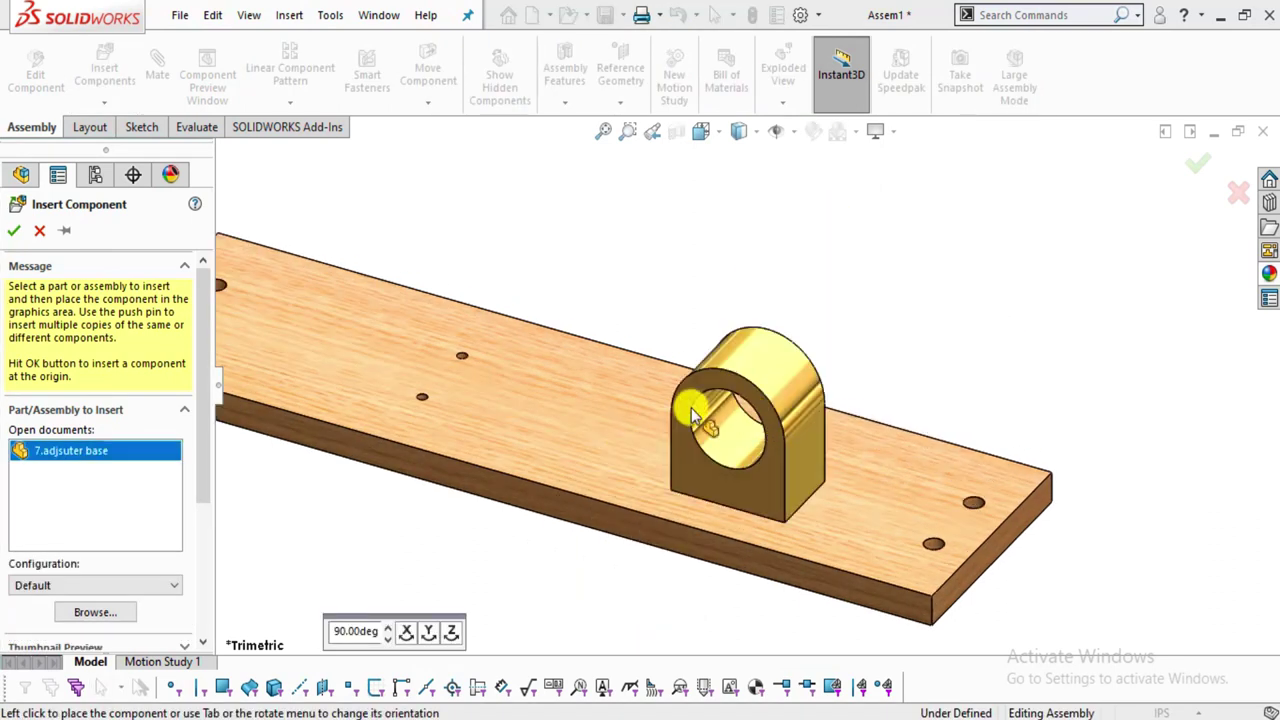
pyautogui.click(430, 632)
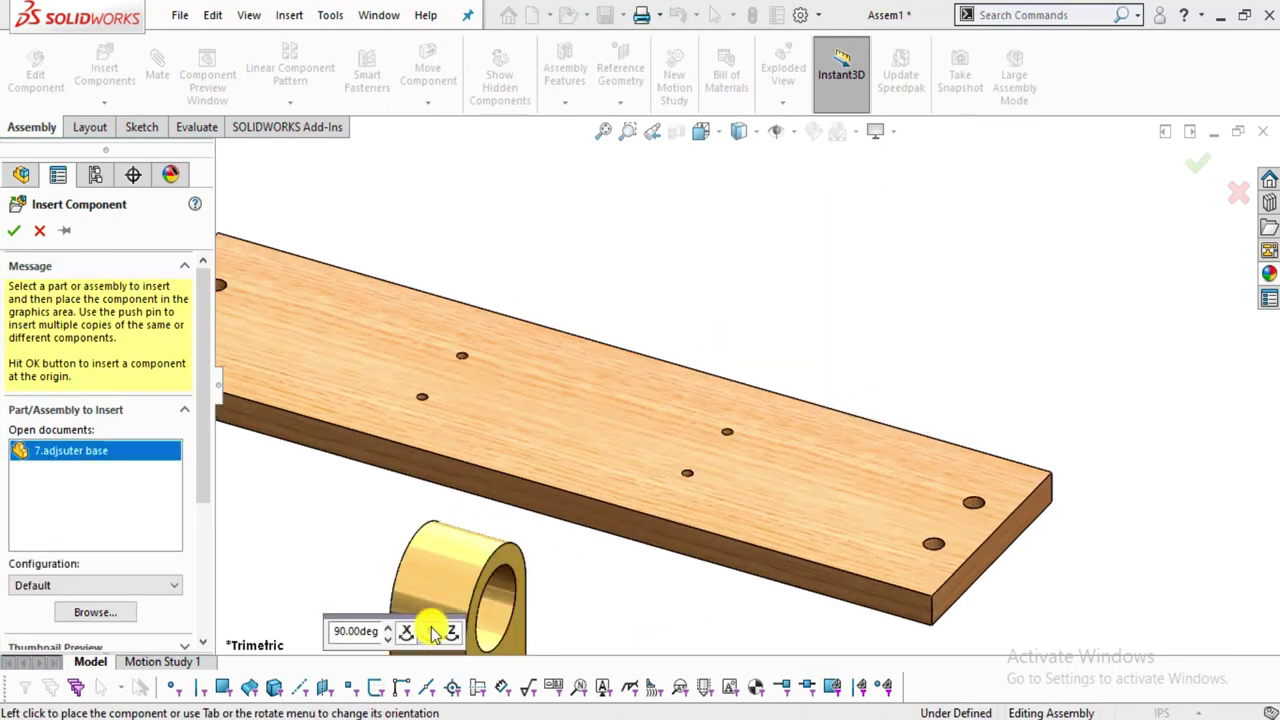
pyautogui.click(876, 283)
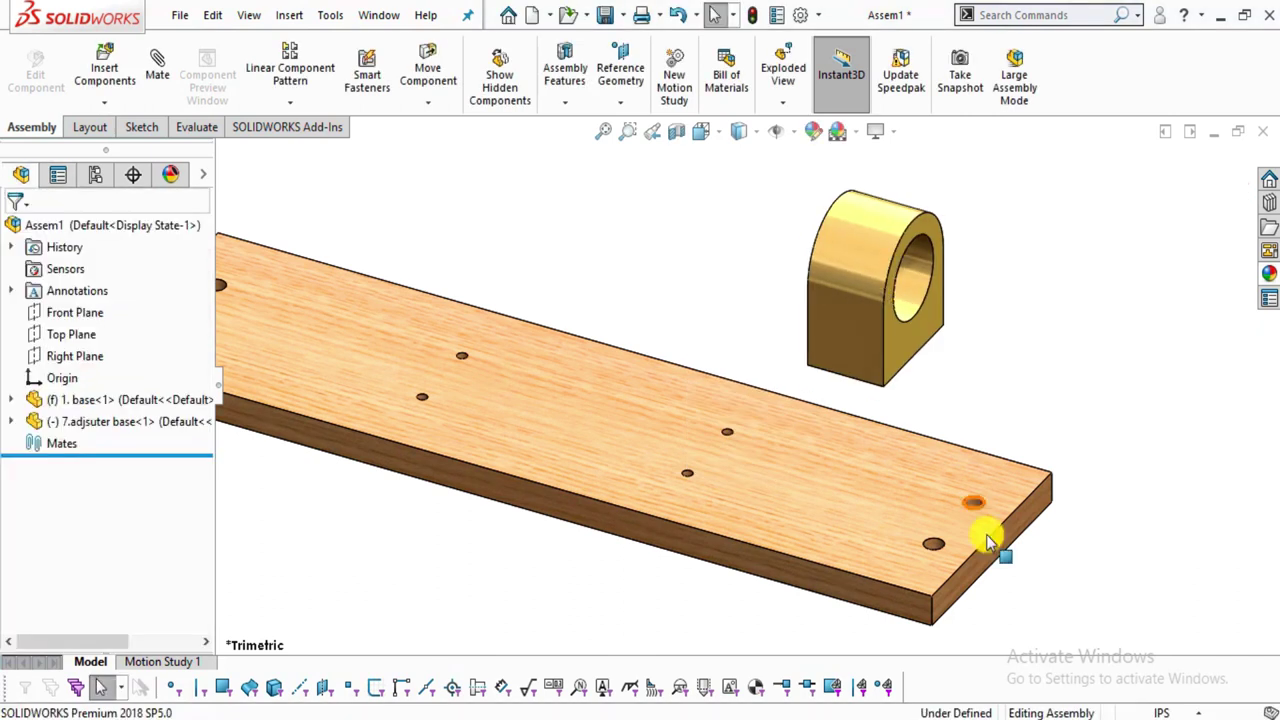
# Move the adjuster base clear of the board's end so its underside mounting holes are accessible.
pyautogui.hotkey('ctrl', '1')
pyautogui.hotkey('ctrl', '7')
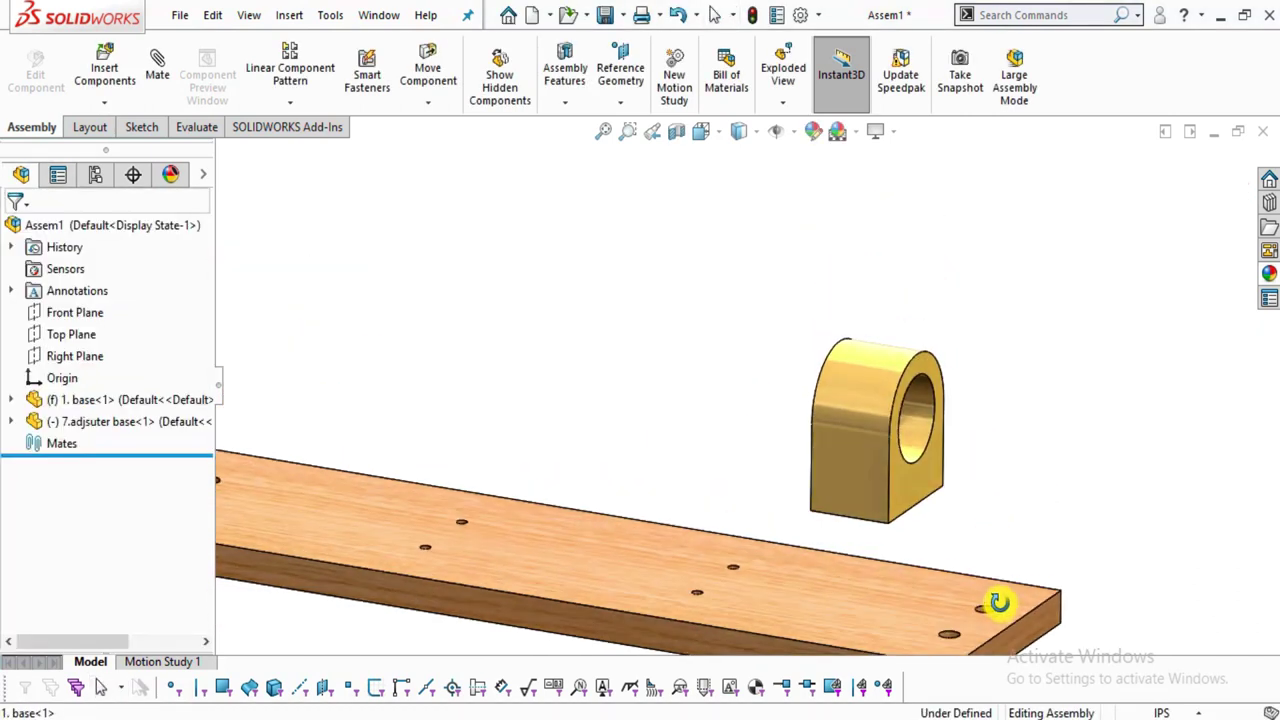
pyautogui.moveTo(903, 491); pyautogui.dragTo(1008, 314)
pyautogui.click(1018, 428)
pyautogui.moveTo(1006, 506); pyautogui.dragTo(974, 326, button='middle')
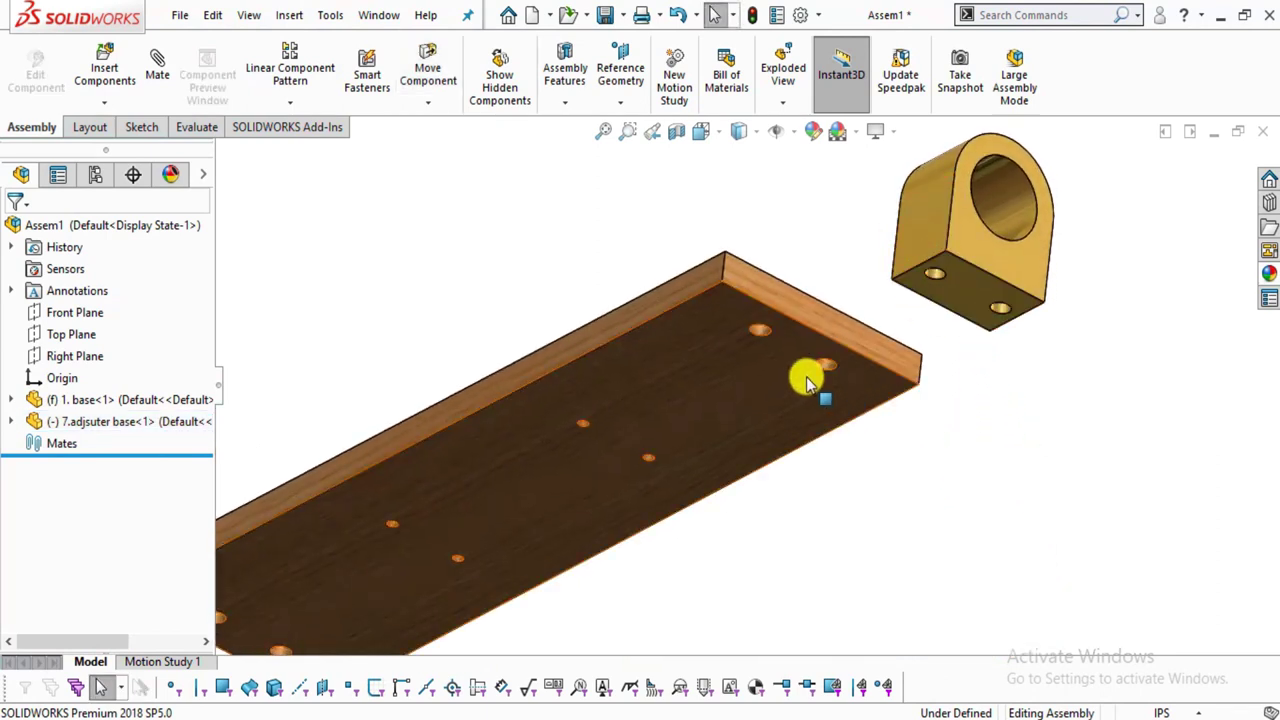
pyautogui.click(978, 290)
pyautogui.moveTo(871, 349); pyautogui.dragTo(607, 287, button='middle')
pyautogui.click(803, 447)
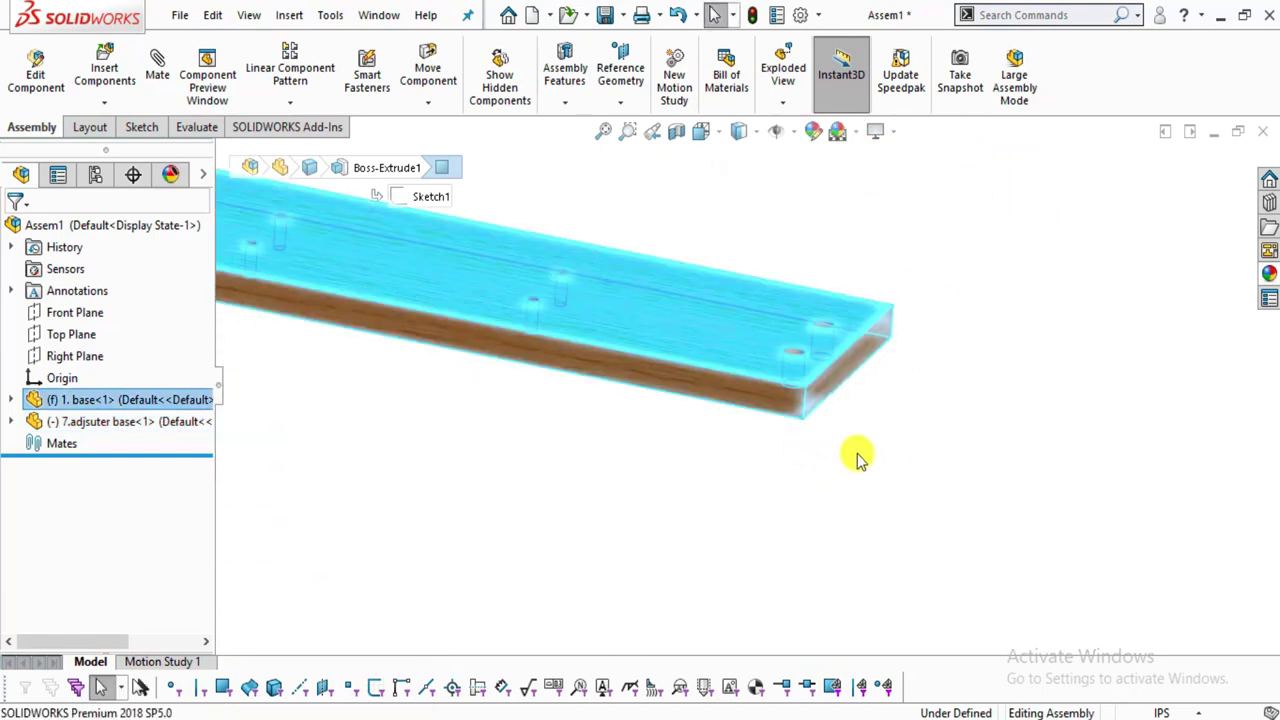
pyautogui.scroll(-5, 806, 308)
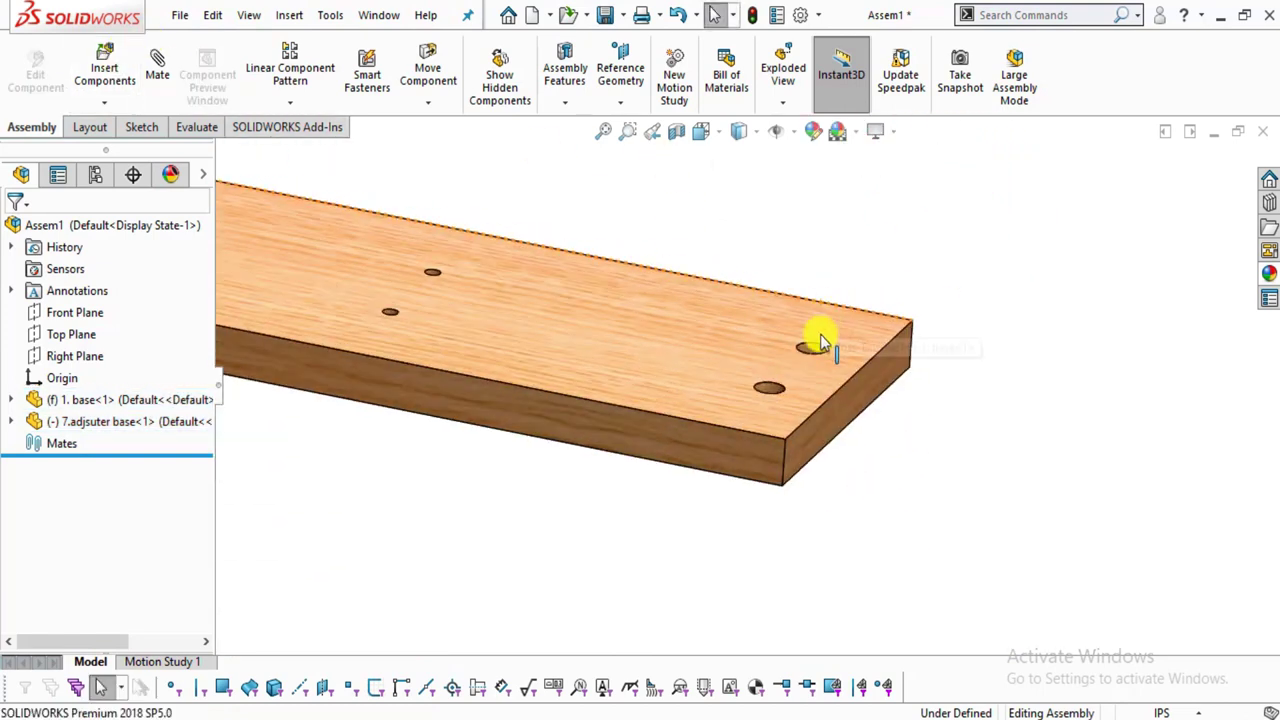
# Add a concentric mate between one large end hole of the base and the matching underside hole of the adjuster base.
pyautogui.click(794, 365)
pyautogui.scroll(3, 740, 378)
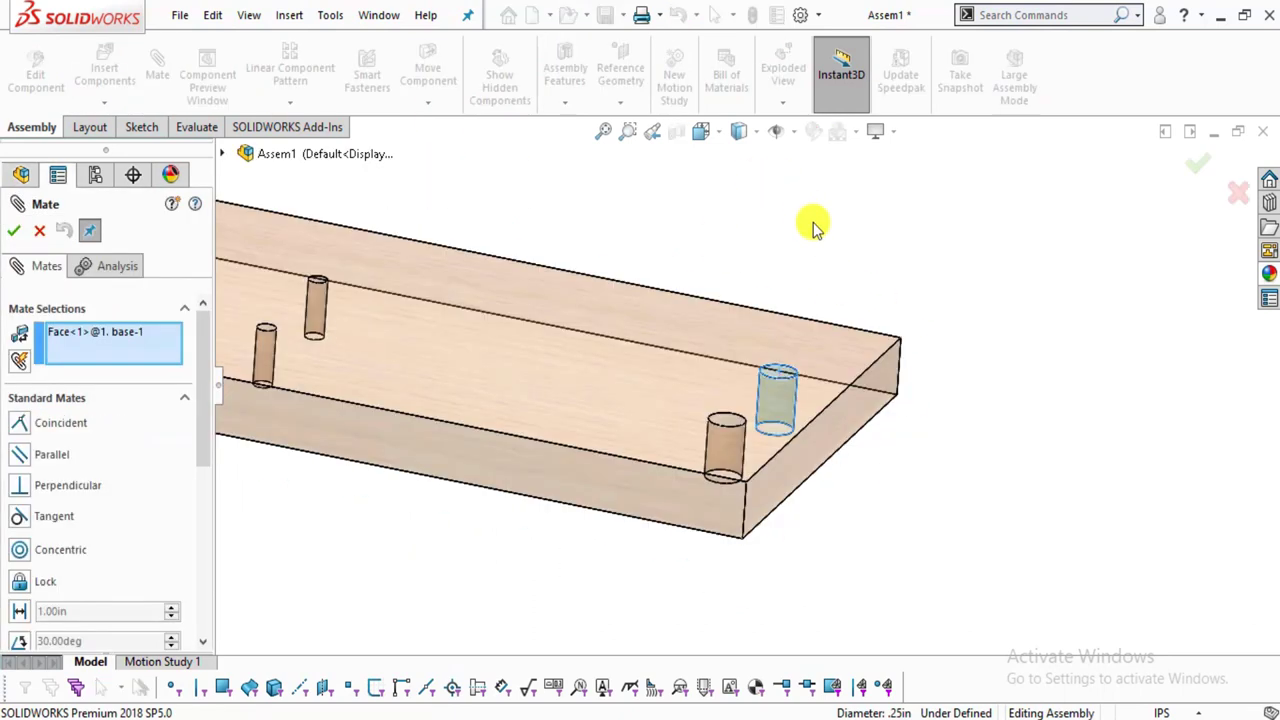
pyautogui.scroll(3, 908, 383)
pyautogui.scroll(2, 751, 220)
pyautogui.scroll(-4, 860, 334)
pyautogui.moveTo(860, 334)
pyautogui.mouseDown(button='middle')
pyautogui.moveTo(825, 222)
pyautogui.moveTo(857, 327)
pyautogui.mouseUp(button='middle')
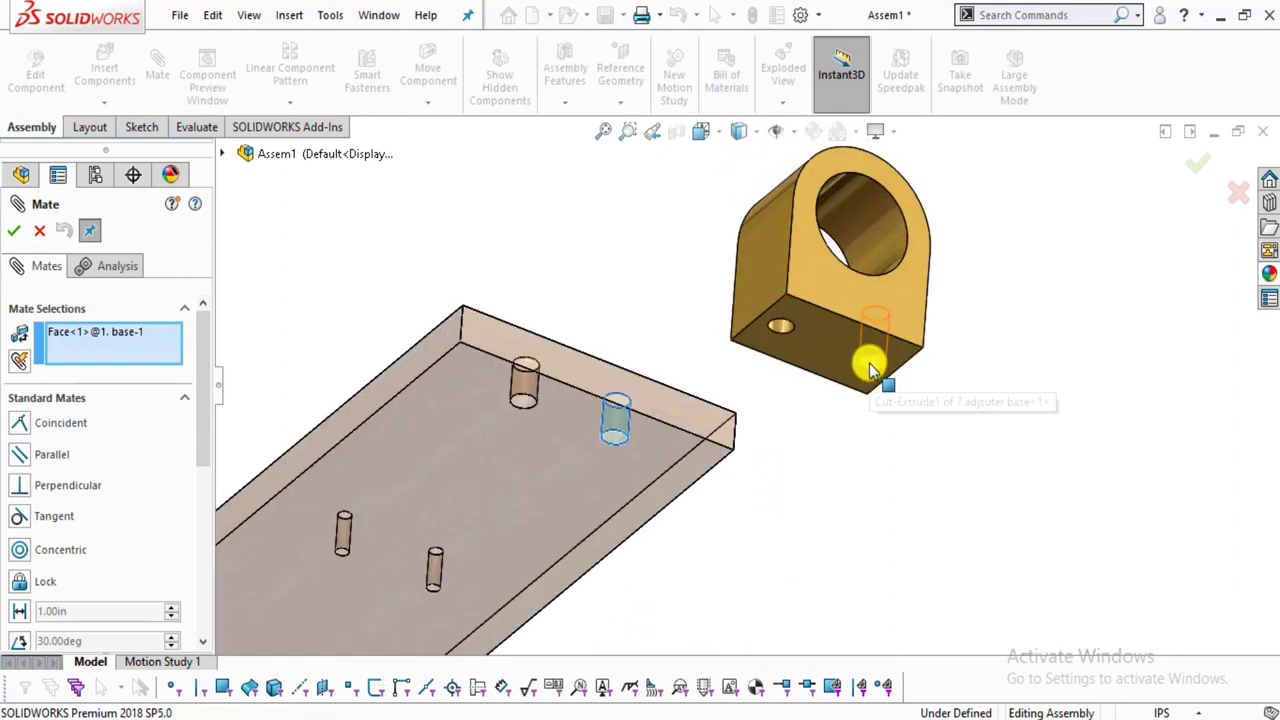
pyautogui.click(869, 379)
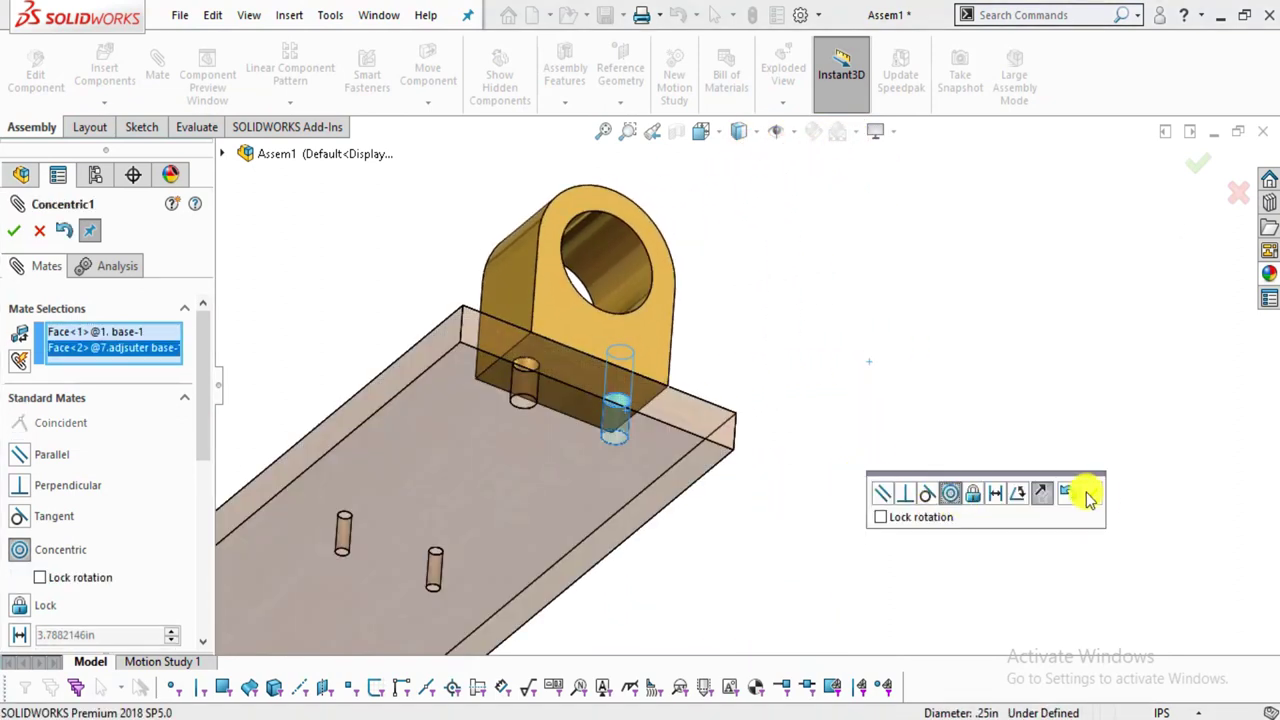
pyautogui.click(1097, 500)
# Swing the adjuster base aside and mate its second underside hole concentric with the other large hole at that end of the base.
pyautogui.moveTo(517, 363); pyautogui.dragTo(570, 500, button='middle')
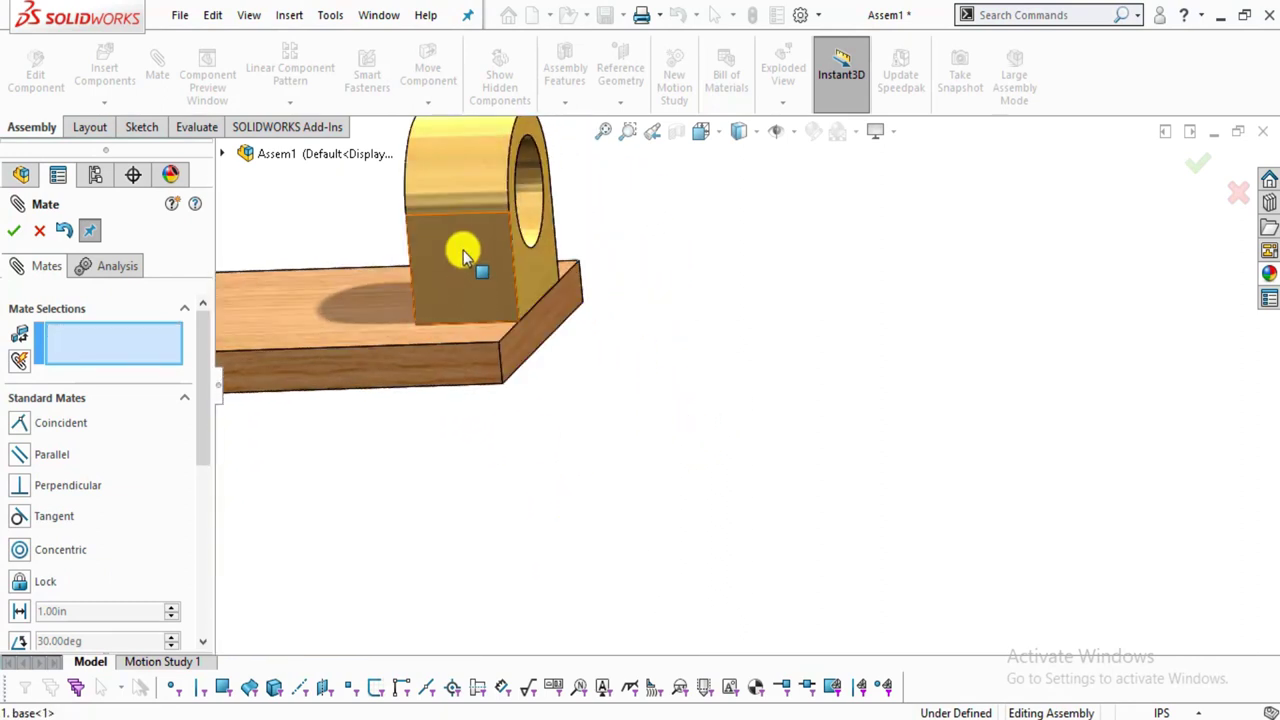
pyautogui.scroll(-3, 470, 260)
pyautogui.moveTo(490, 312); pyautogui.dragTo(712, 204)
pyautogui.moveTo(603, 466); pyautogui.dragTo(634, 566, button='middle')
pyautogui.click(634, 561)
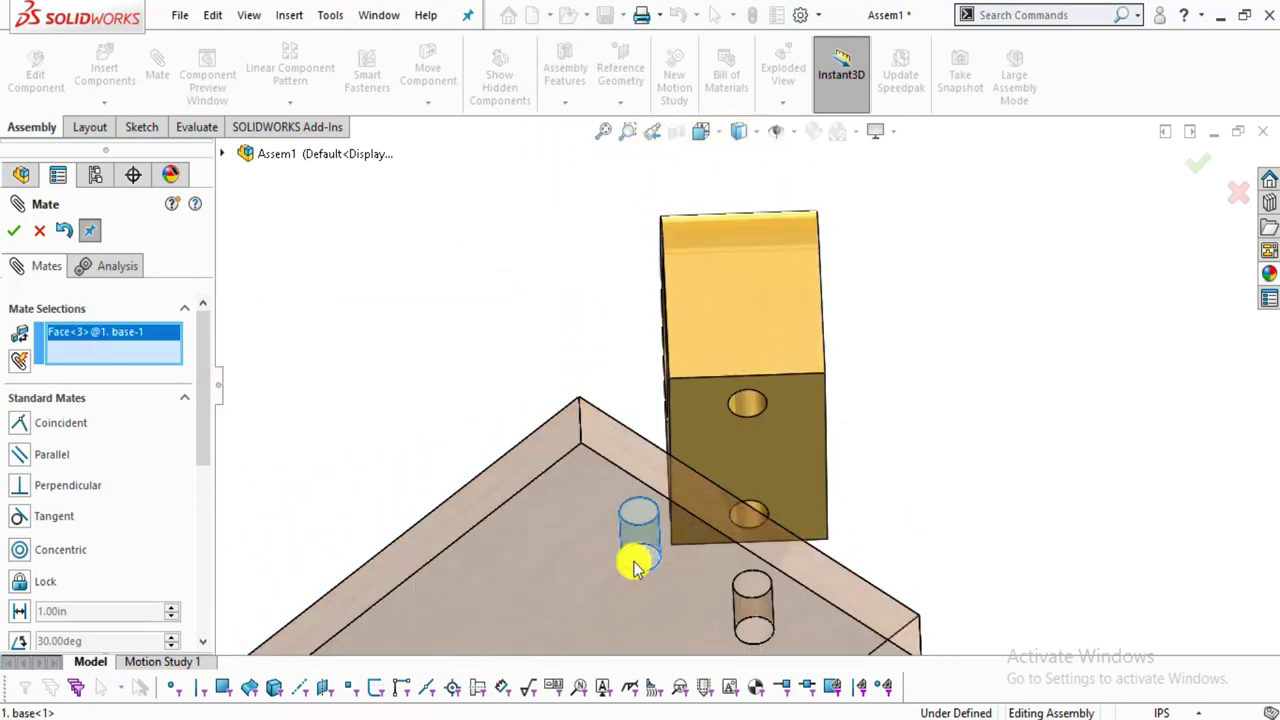
pyautogui.click(743, 405)
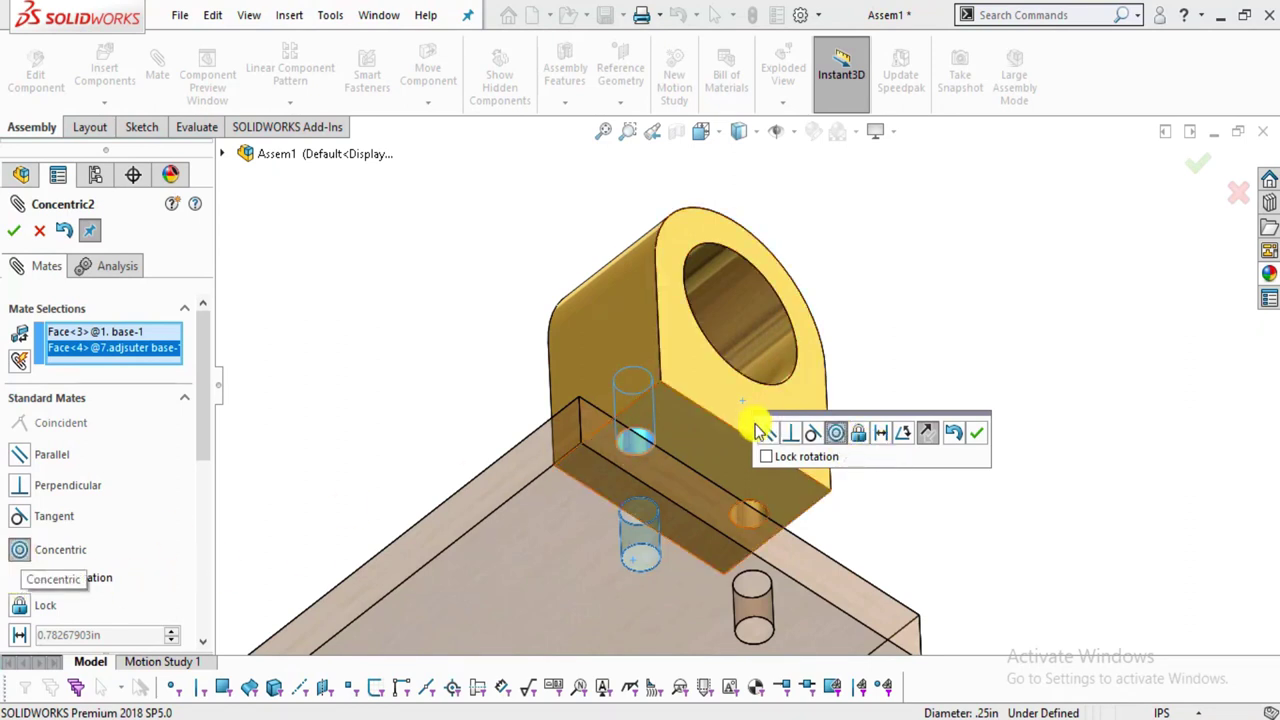
pyautogui.click(977, 435)
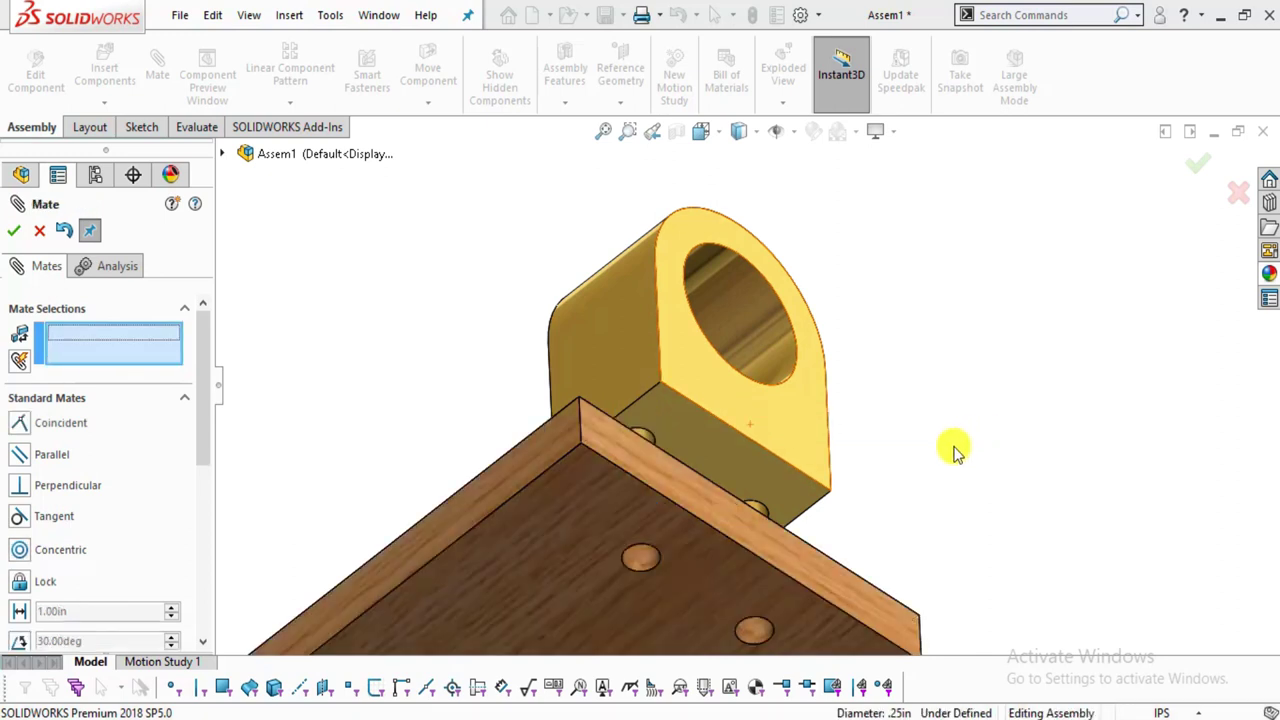
# Make the adjuster base's bottom face coincident with the top face of the base and finish mating.
pyautogui.click(713, 458)
pyautogui.moveTo(651, 451); pyautogui.dragTo(462, 445, button='middle')
pyautogui.click(462, 445)
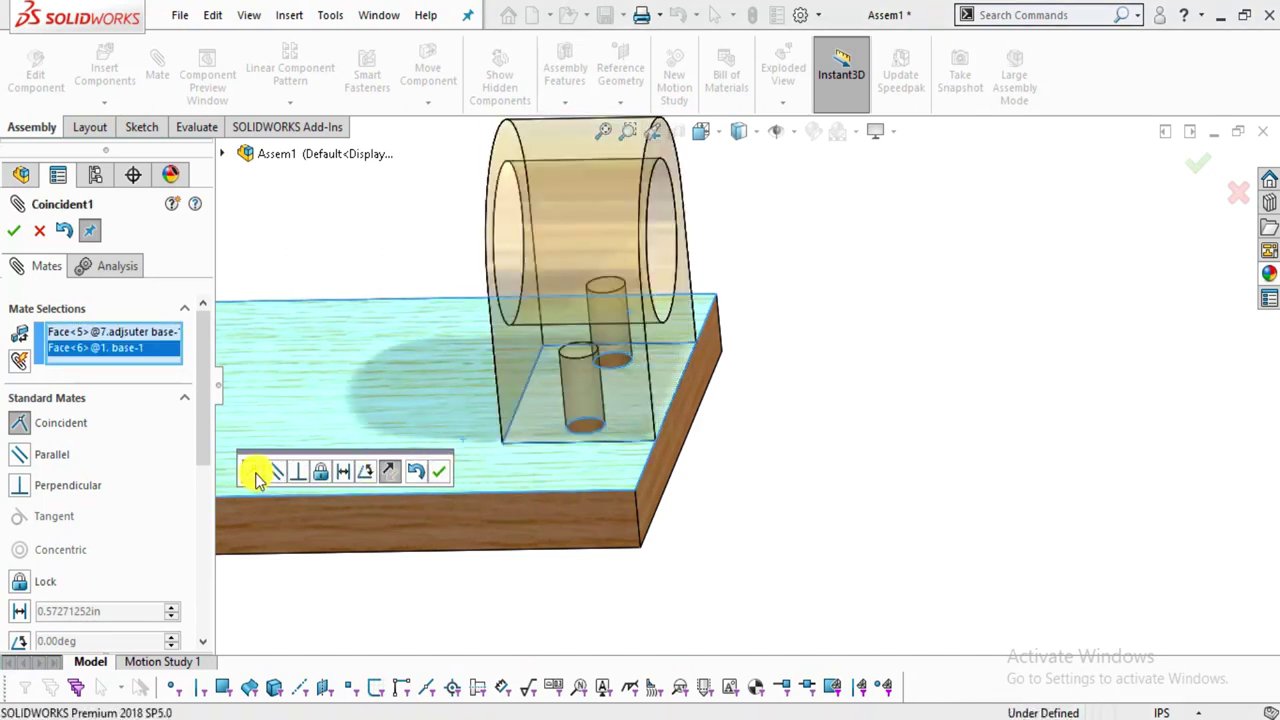
pyautogui.click(441, 472)
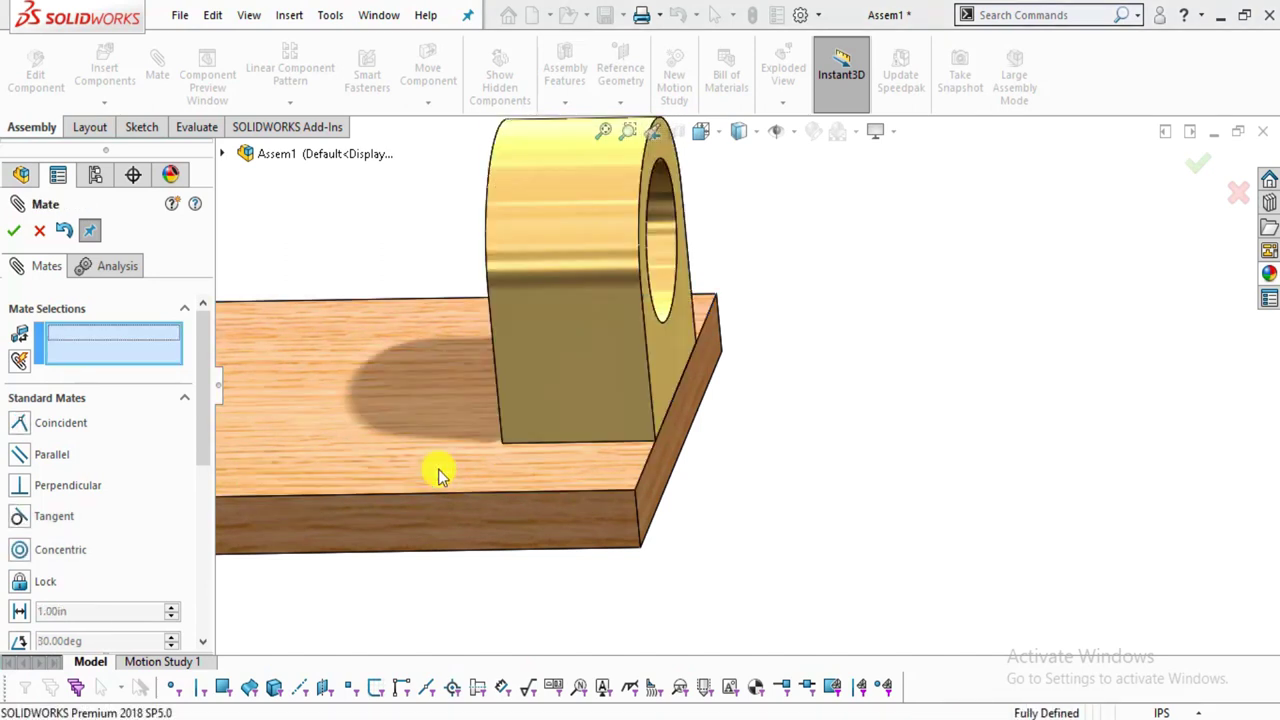
pyautogui.scroll(5, 966, 391)
pyautogui.hotkey('ctrl', '7')
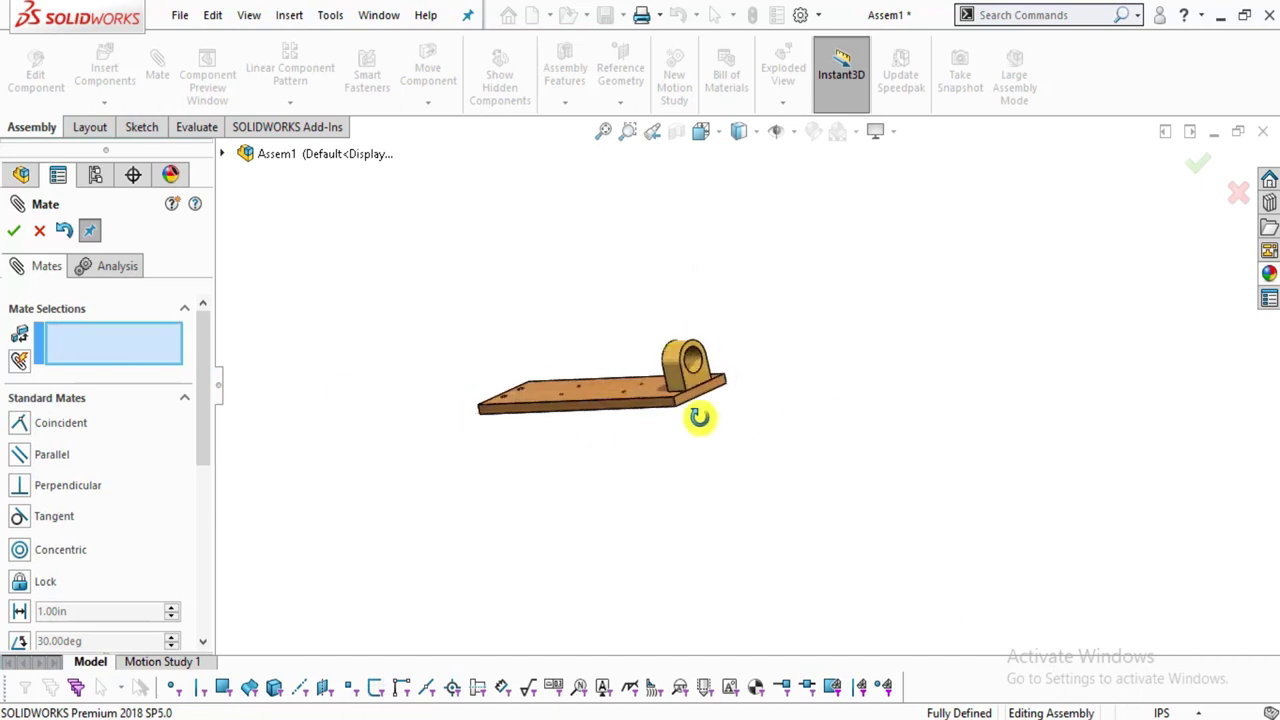
pyautogui.click(37, 231)
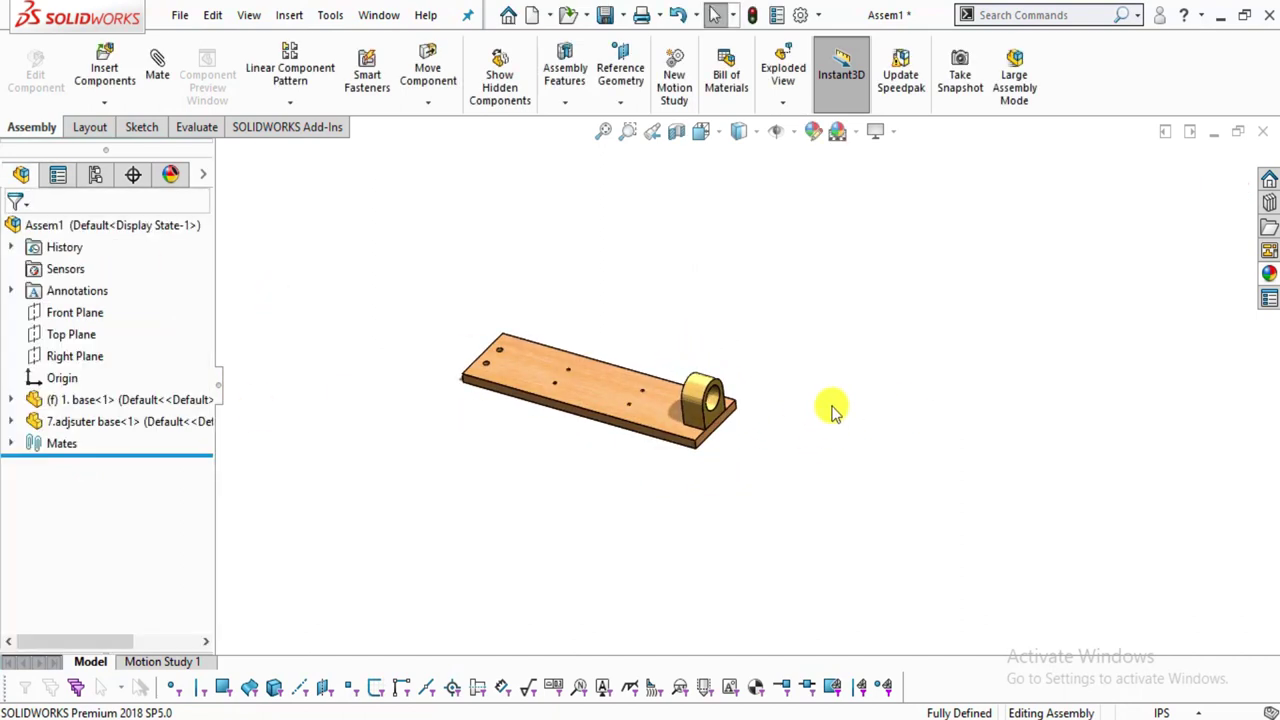
# Insert the 2.cylinder part, turned 90° so its bore runs along the base, and place it above the board.
pyautogui.scroll(-3, 531, 354)
pyautogui.click(106, 72)
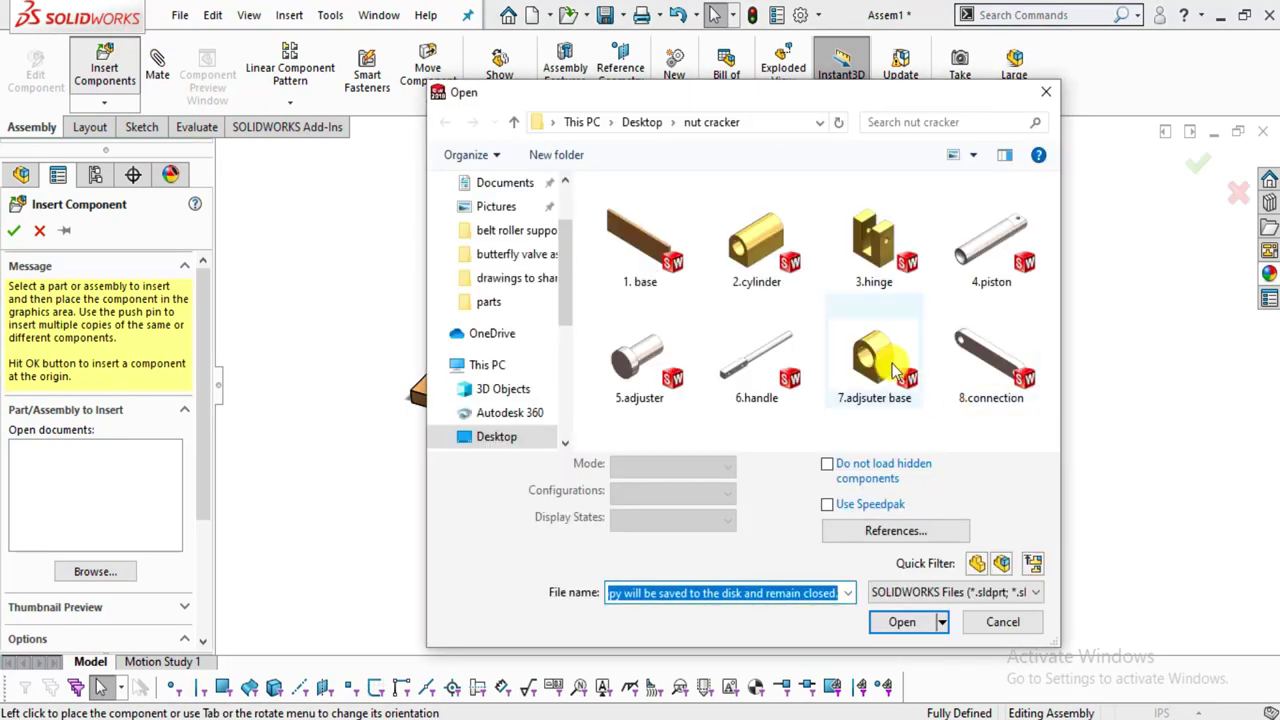
pyautogui.doubleClick(785, 262)
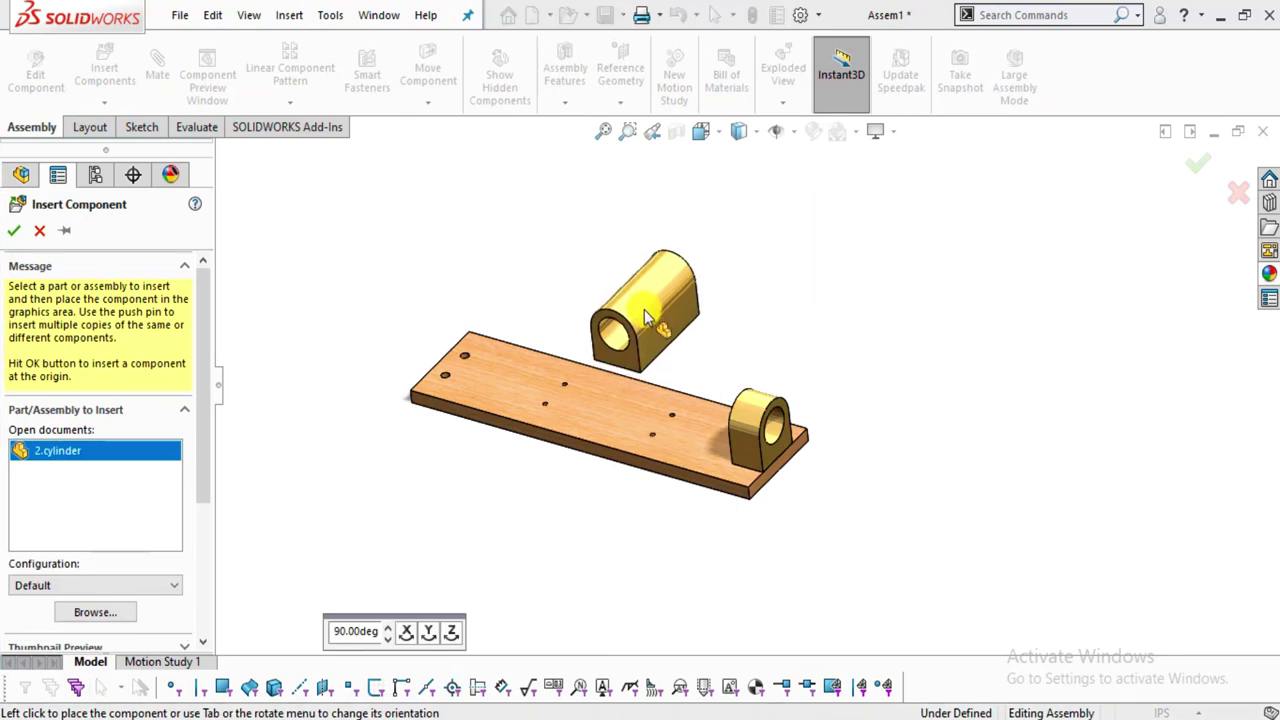
pyautogui.click(602, 275)
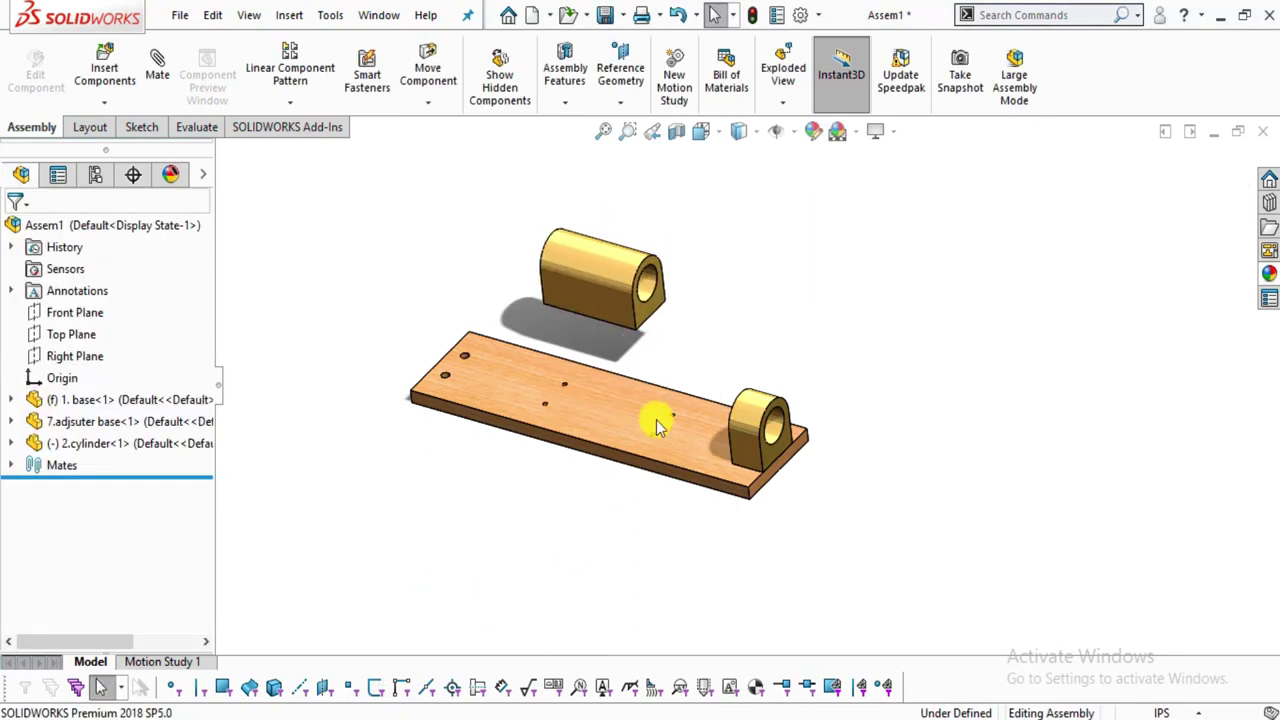
# Add a concentric mate between an underside hole of the cylinder and the small rear base hole nearer the adjuster base.
pyautogui.scroll(2, 645, 435)
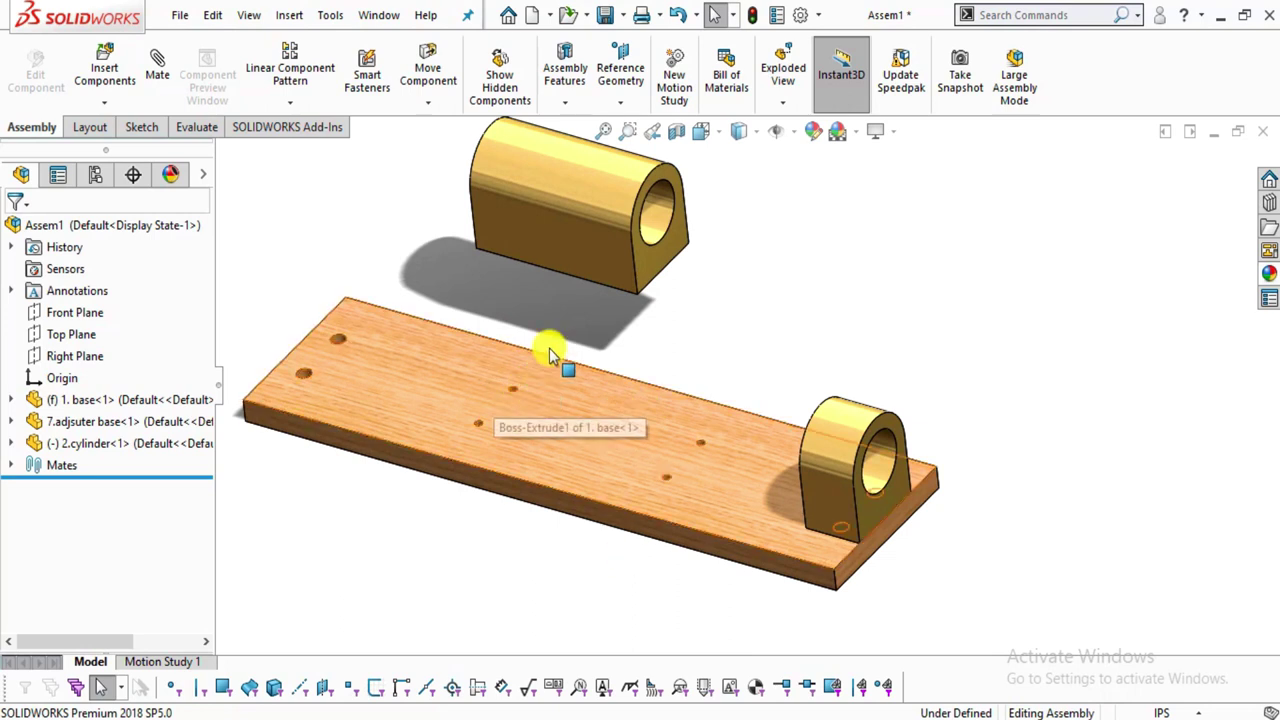
pyautogui.moveTo(624, 405); pyautogui.dragTo(831, 563, button='middle')
pyautogui.scroll(2, 648, 437)
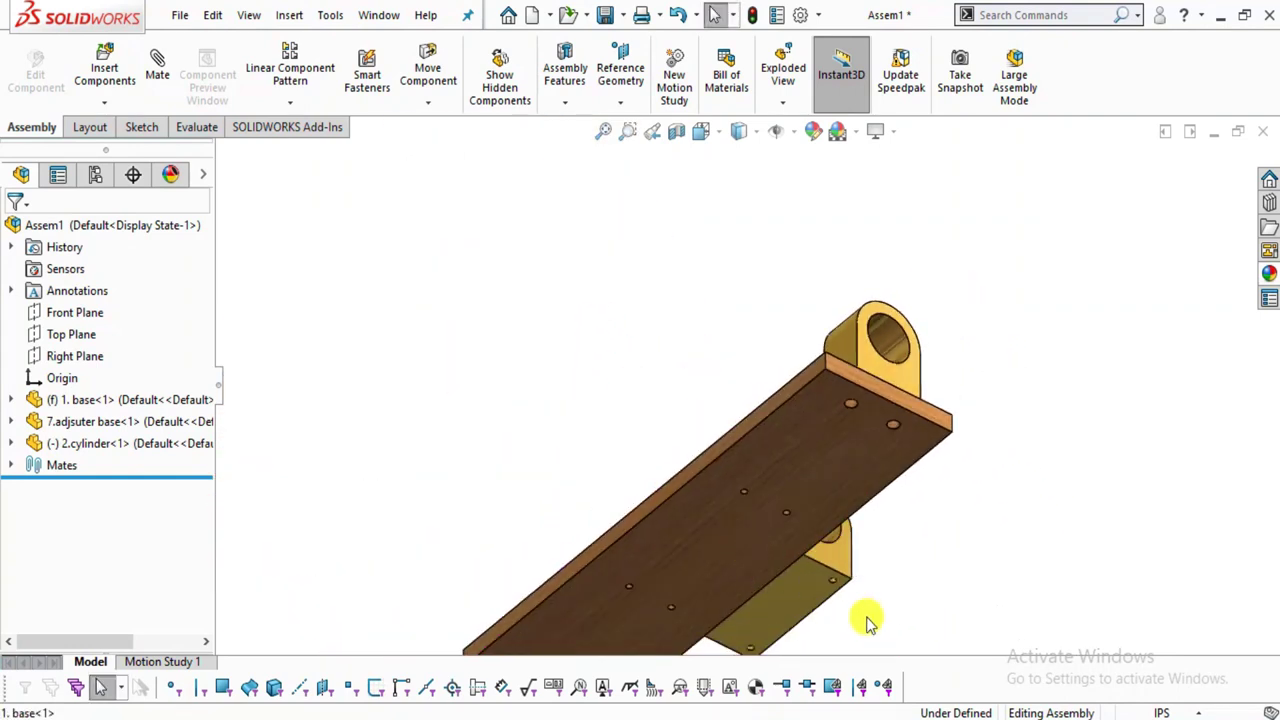
pyautogui.scroll(-5, 760, 494)
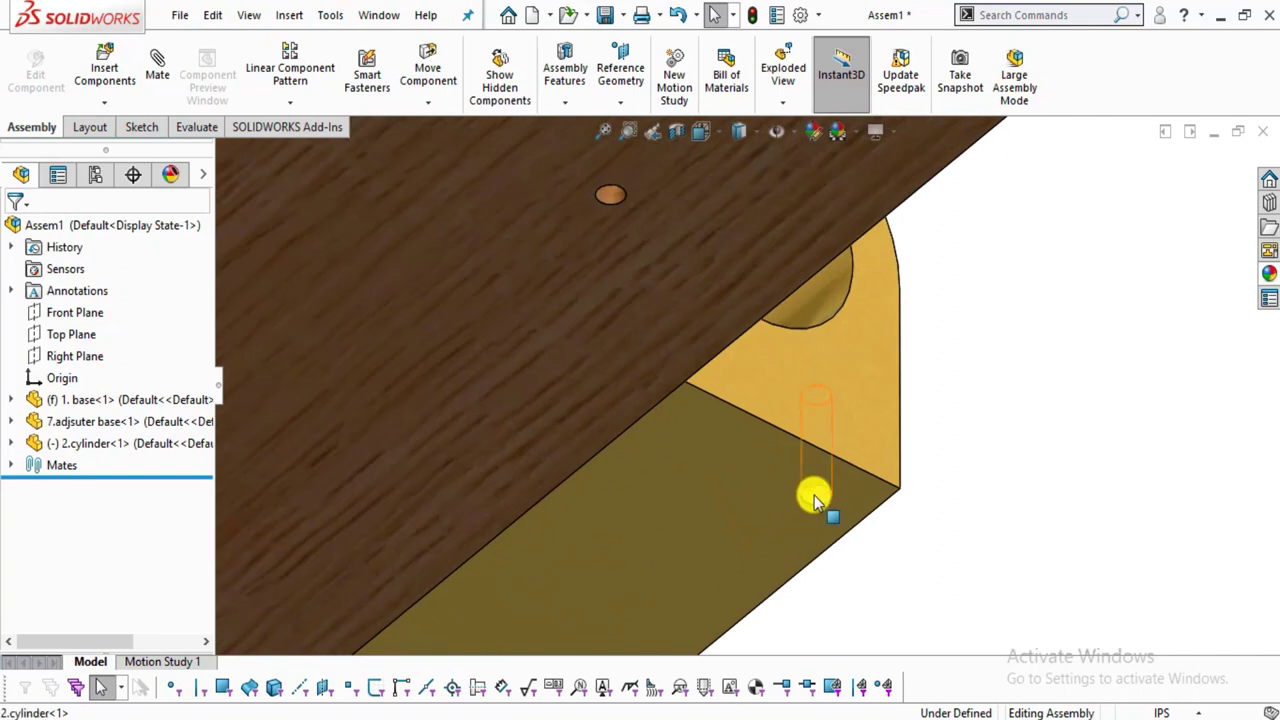
pyautogui.click(815, 500)
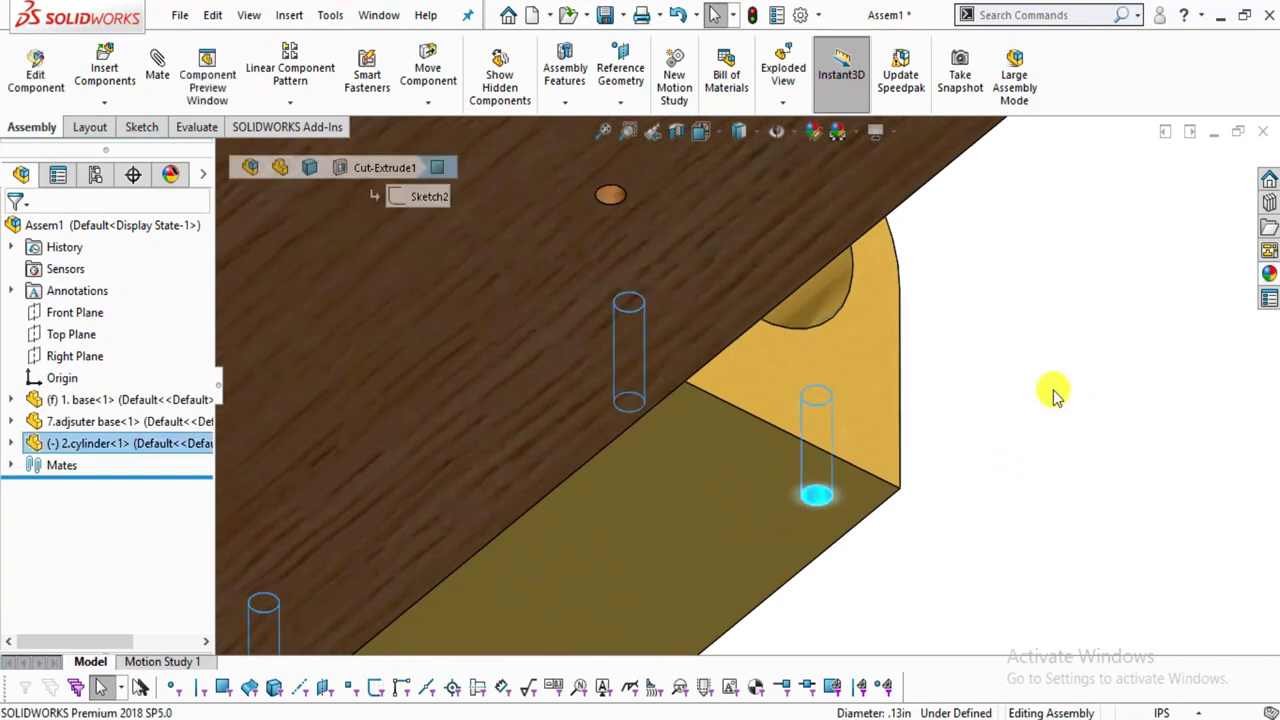
pyautogui.press('m')
pyautogui.moveTo(718, 428); pyautogui.dragTo(808, 591, button='middle')
pyautogui.scroll(-6, 986, 543)
pyautogui.moveTo(876, 527); pyautogui.dragTo(741, 381, button='middle')
pyautogui.click(748, 371)
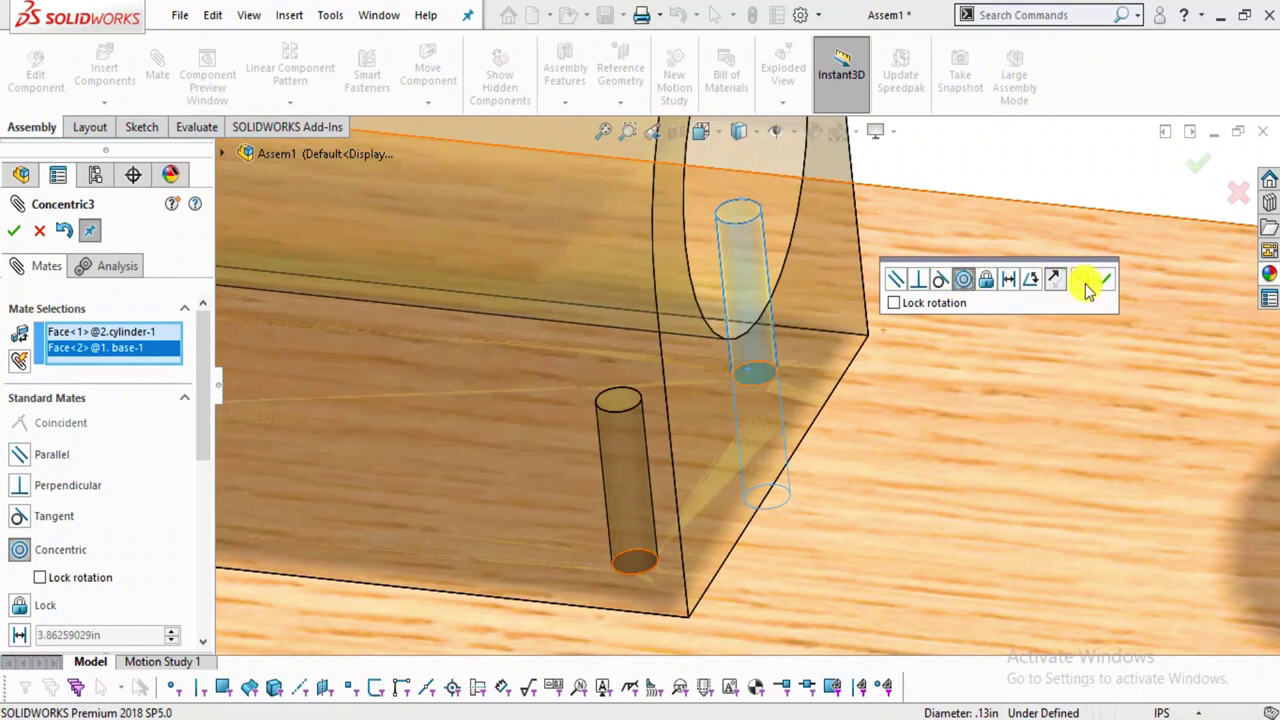
pyautogui.click(1107, 283)
# Try to mate the cylinder's underside hole farthest from the adjuster base concentric with the small front base hole at that end.
pyautogui.scroll(5, 860, 430)
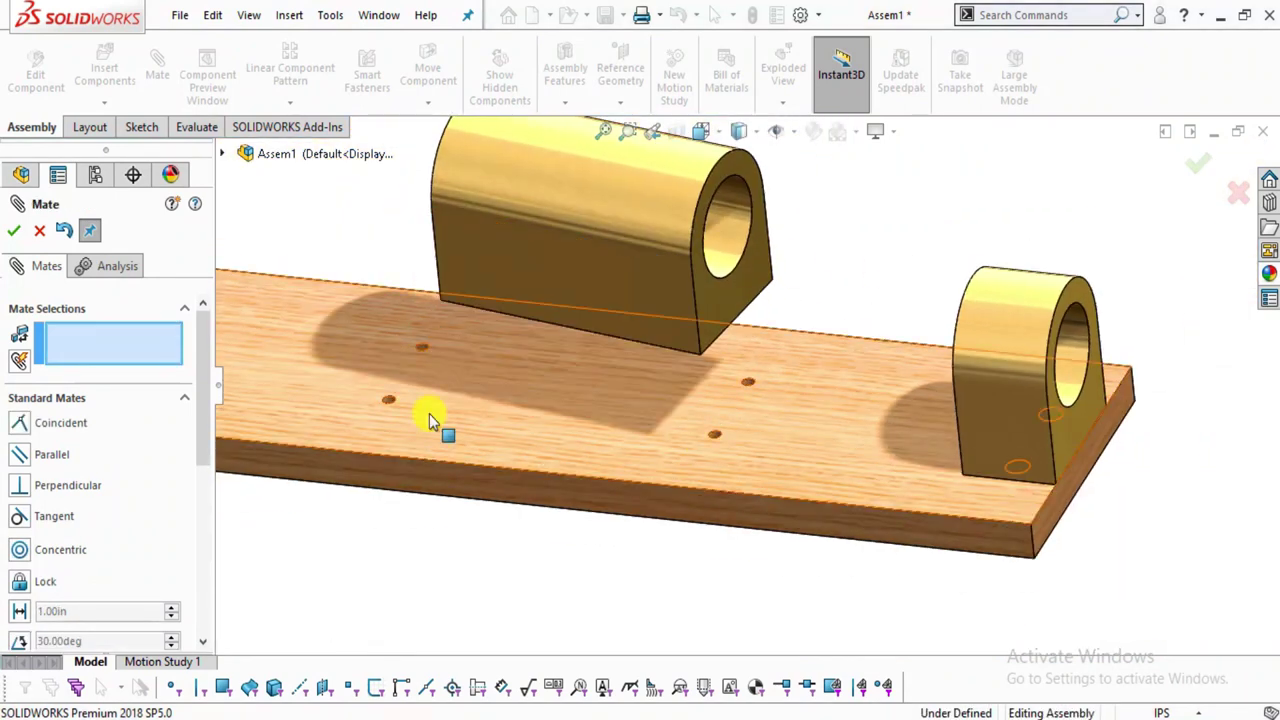
pyautogui.scroll(-6, 391, 388)
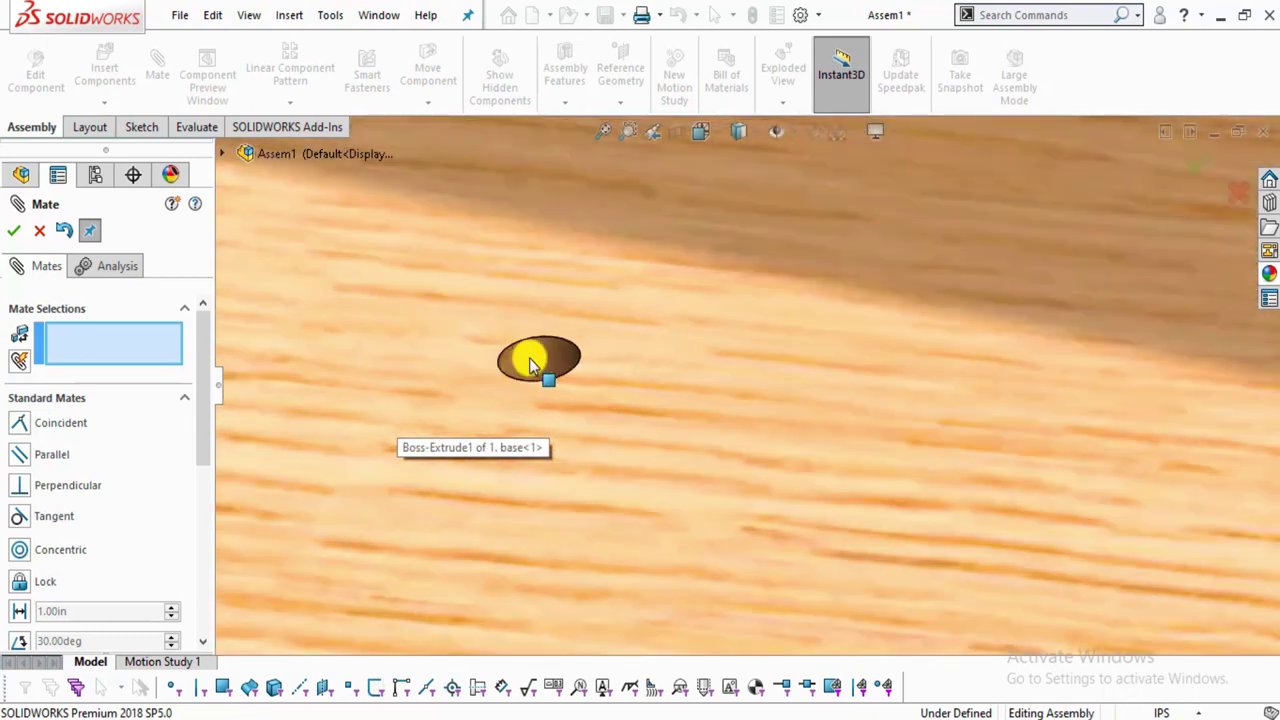
pyautogui.click(530, 365)
pyautogui.scroll(6, 669, 389)
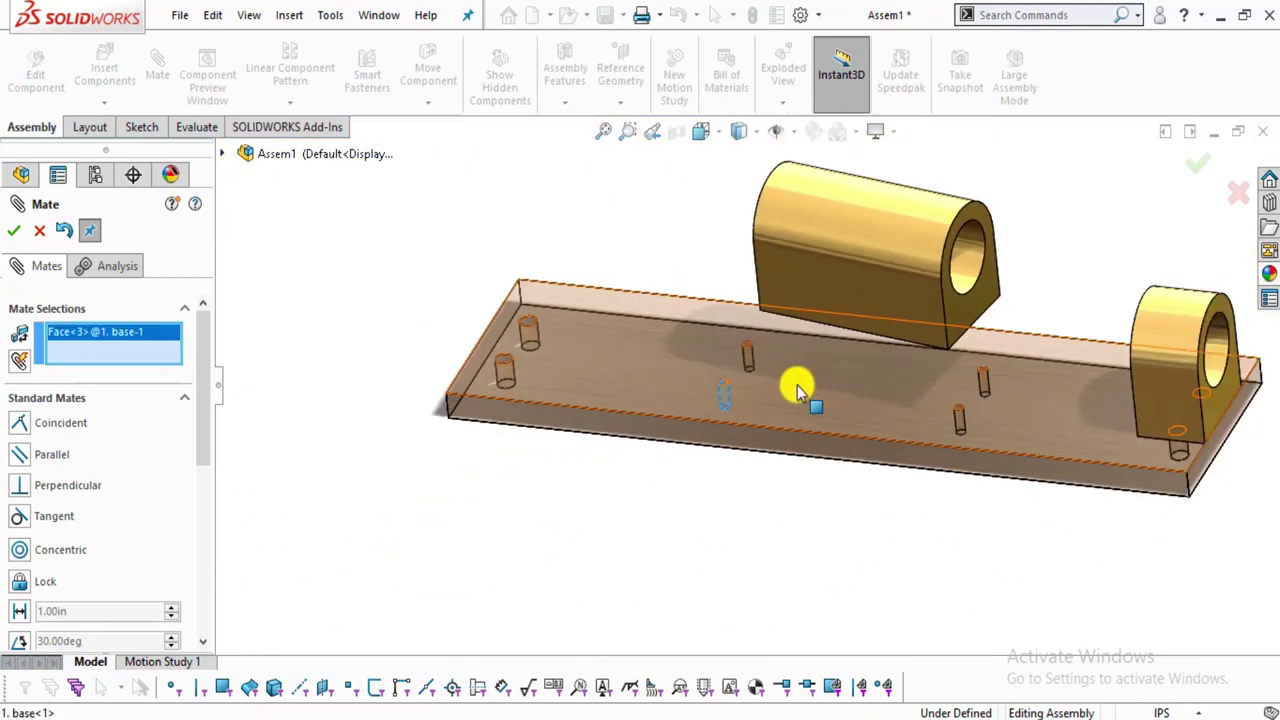
pyautogui.moveTo(797, 390); pyautogui.dragTo(777, 351, button='middle')
pyautogui.scroll(-6, 777, 340)
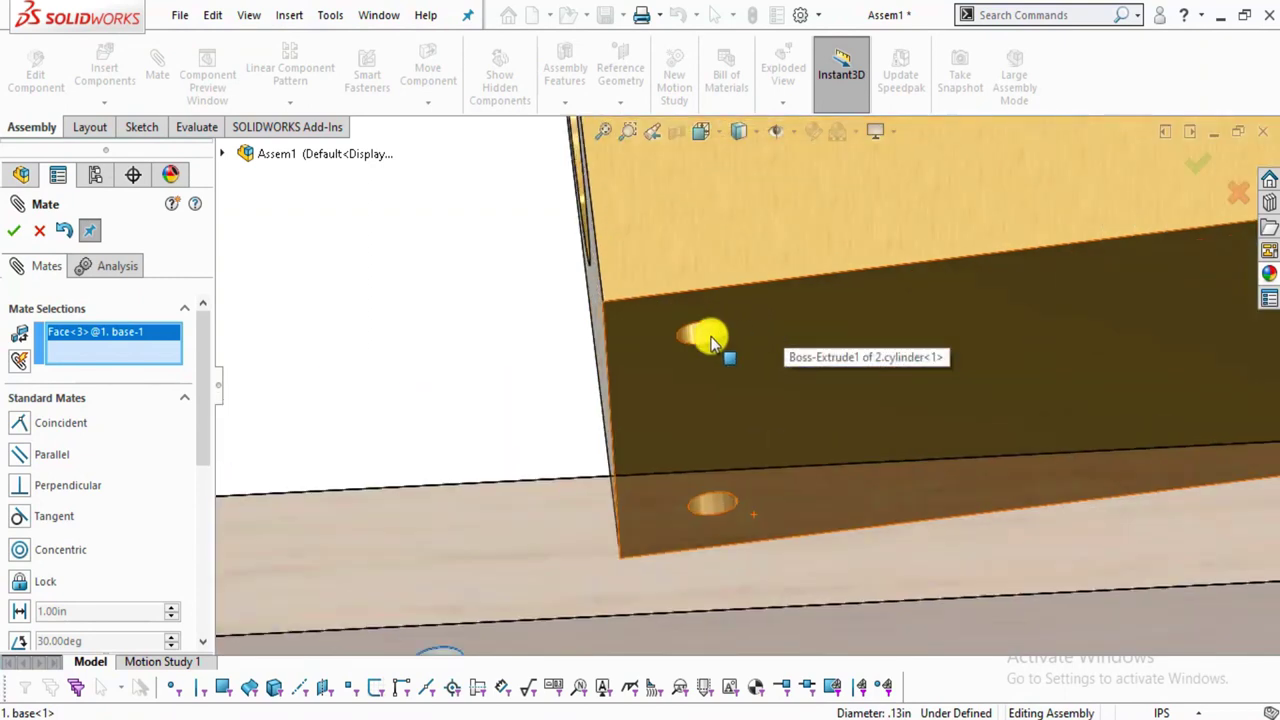
pyautogui.scroll(-2, 710, 343)
pyautogui.click(709, 347)
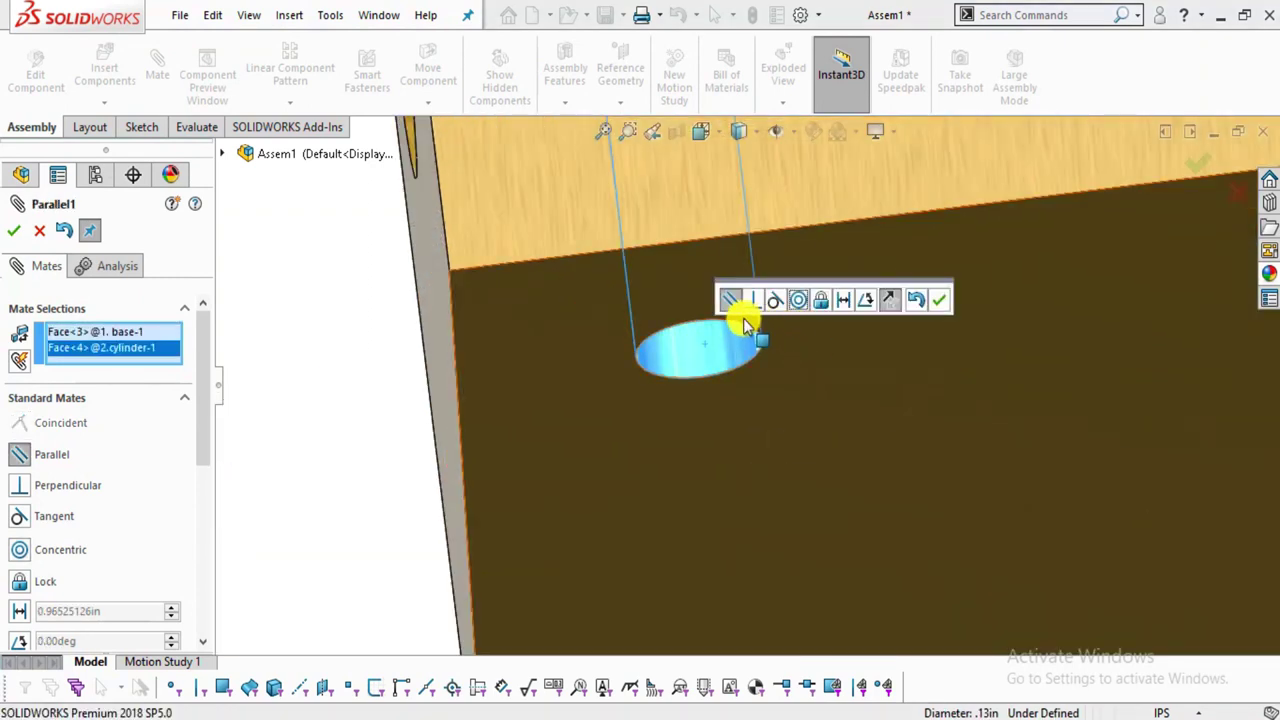
pyautogui.scroll(4, 800, 430)
pyautogui.moveTo(757, 466); pyautogui.dragTo(745, 658, button='middle')
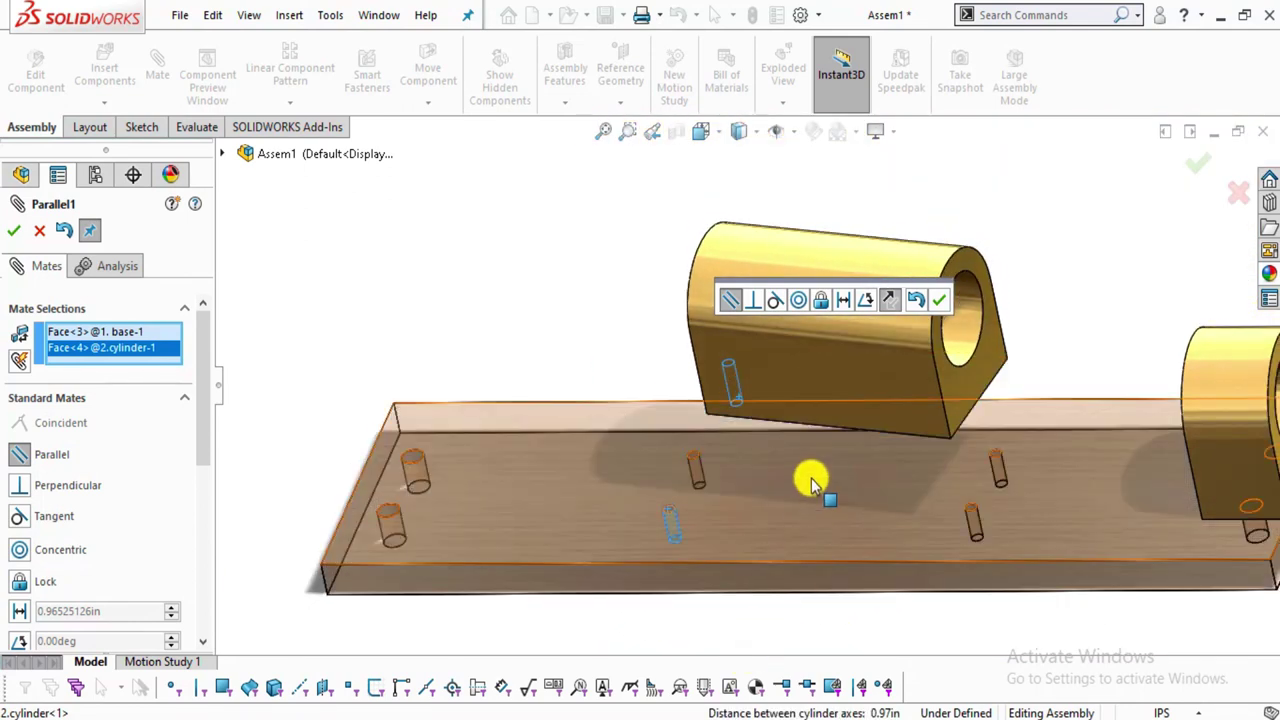
pyautogui.click(798, 302)
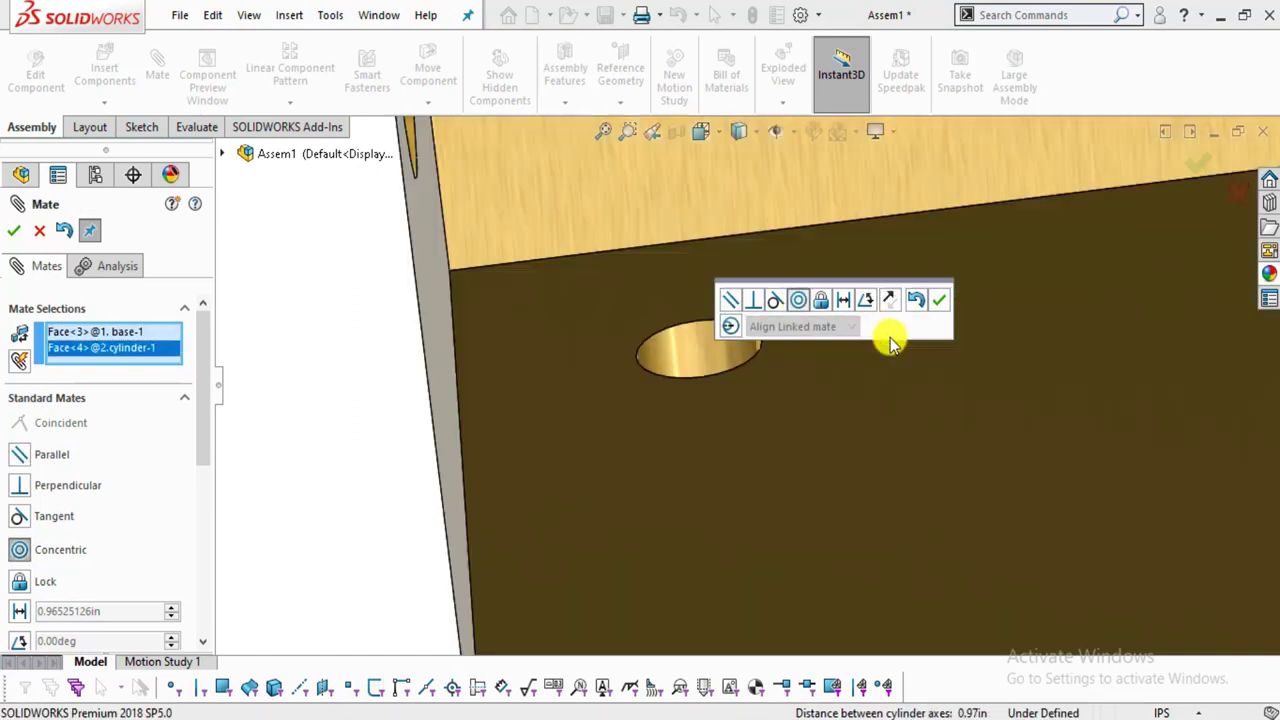
pyautogui.press('Return')
pyautogui.scroll(5, 714, 371)
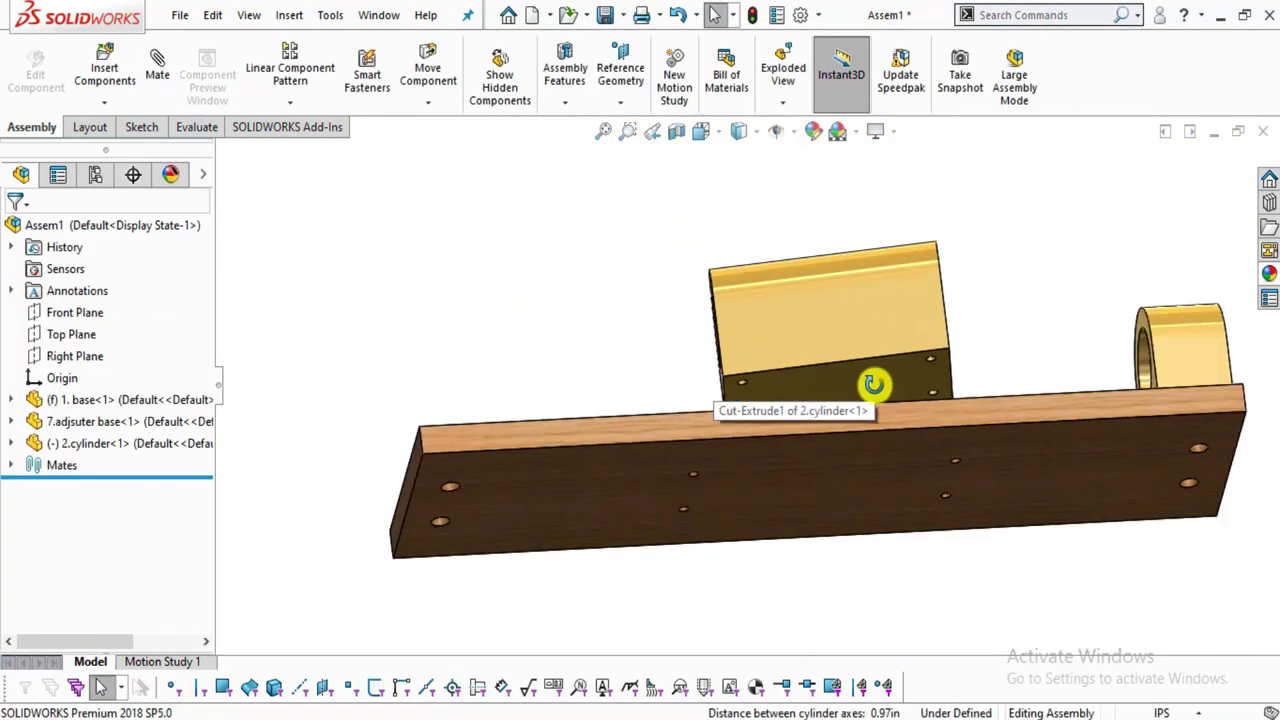
# Test the cylinder's freedom of movement and inspect which holes its existing concentric mate links.
pyautogui.moveTo(873, 384); pyautogui.dragTo(846, 523, button='middle')
pyautogui.moveTo(723, 380); pyautogui.dragTo(700, 366)
pyautogui.click(50, 475)
pyautogui.click(10, 467)
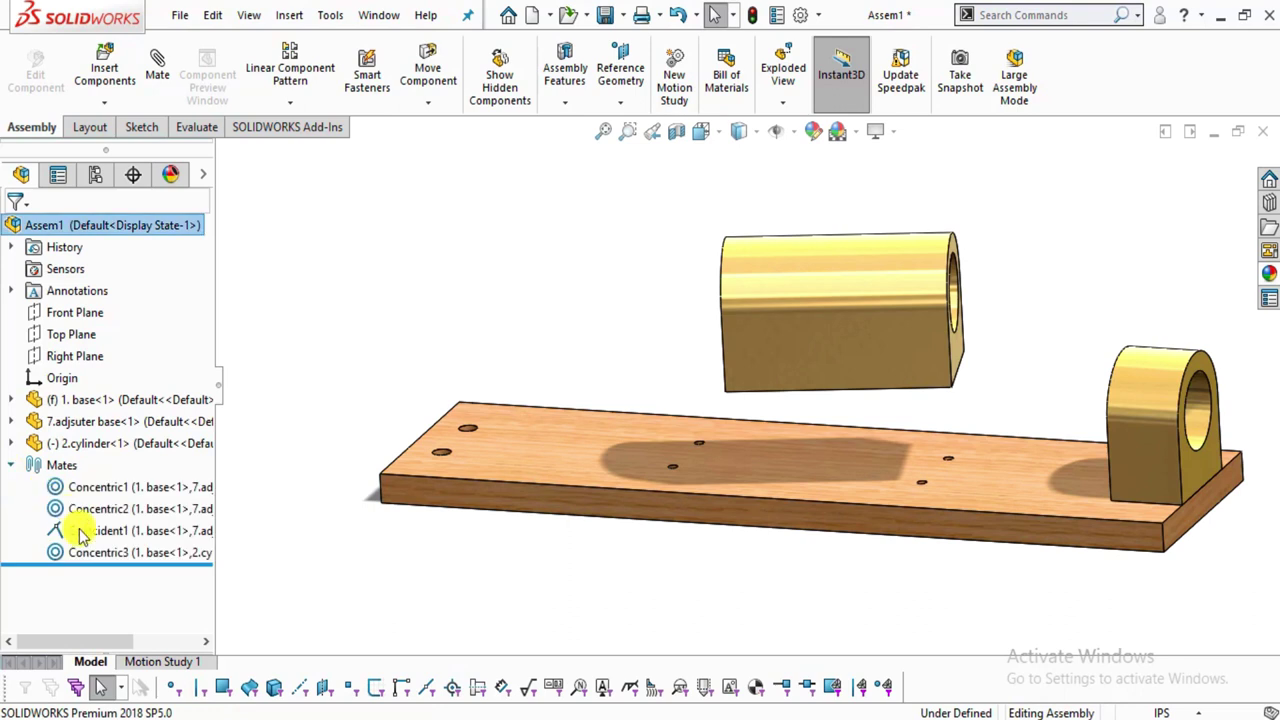
pyautogui.click(88, 556)
pyautogui.scroll(-3, 895, 455)
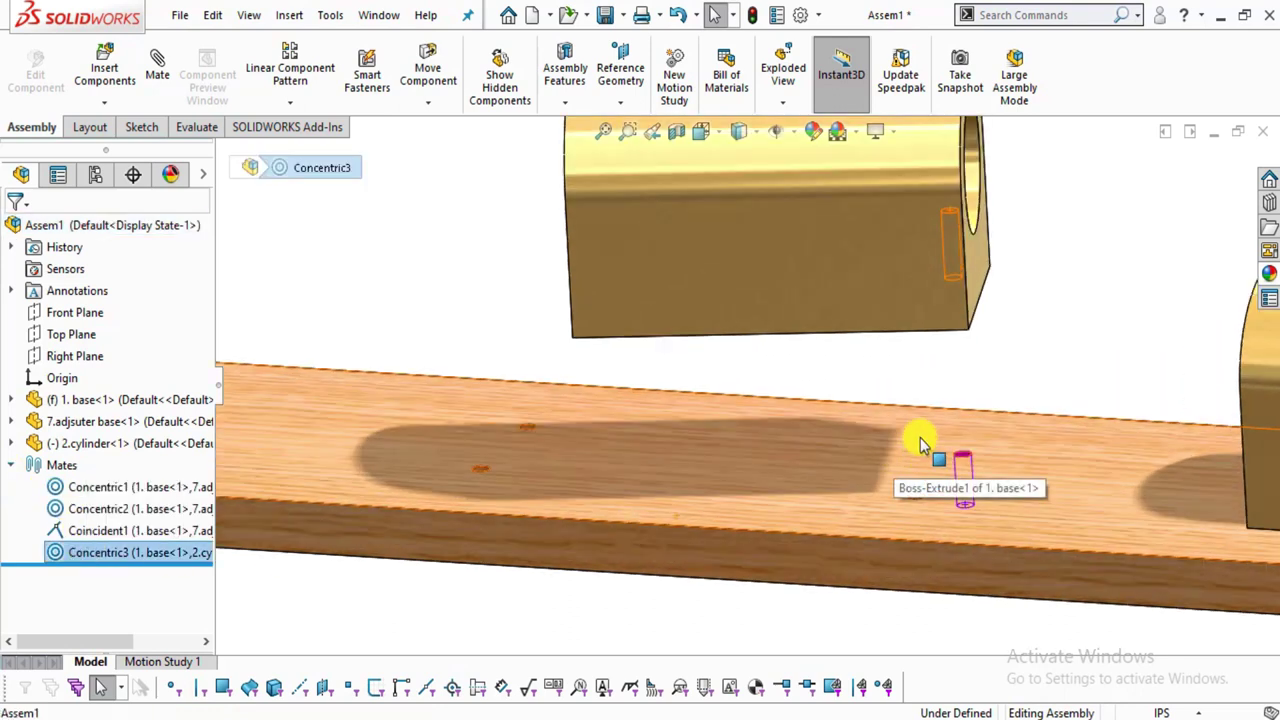
# Try again to mate the cylinder's far underside hole with the corresponding small front hole in the base.
pyautogui.moveTo(714, 457); pyautogui.dragTo(828, 437, button='middle')
pyautogui.moveTo(987, 450); pyautogui.dragTo(707, 283, button='middle')
pyautogui.scroll(-5, 640, 310)
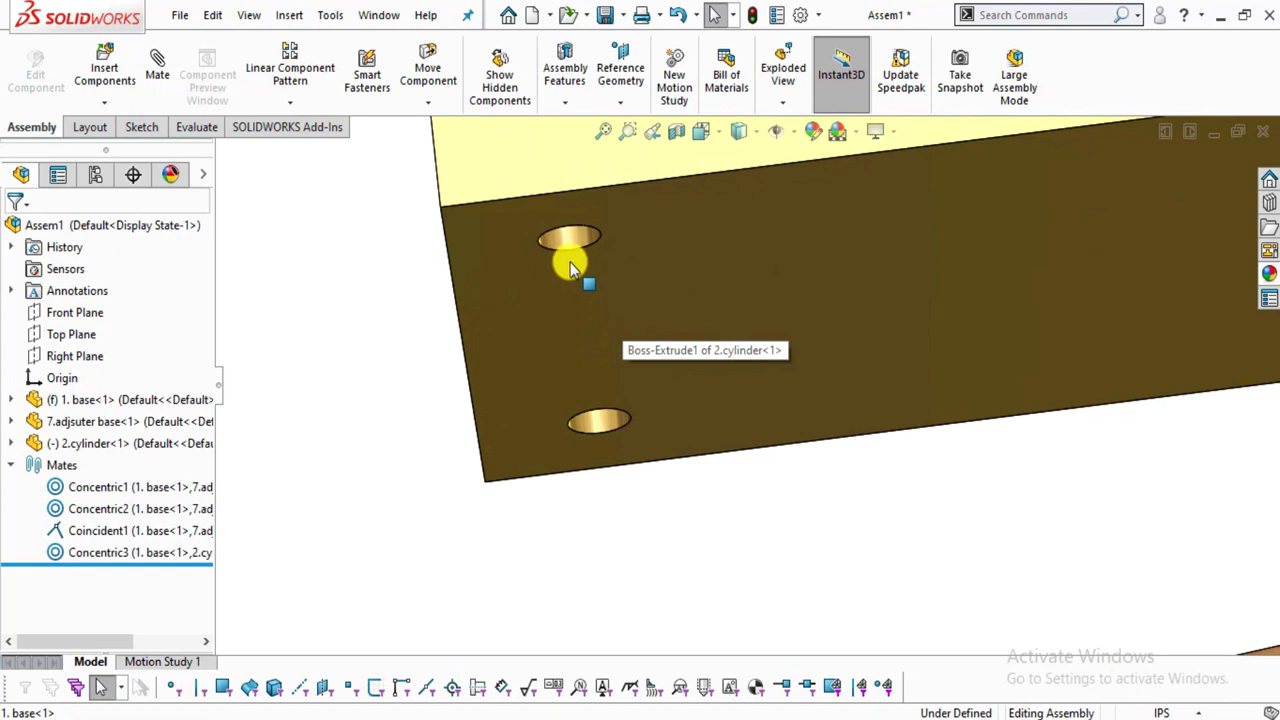
pyautogui.click(572, 232)
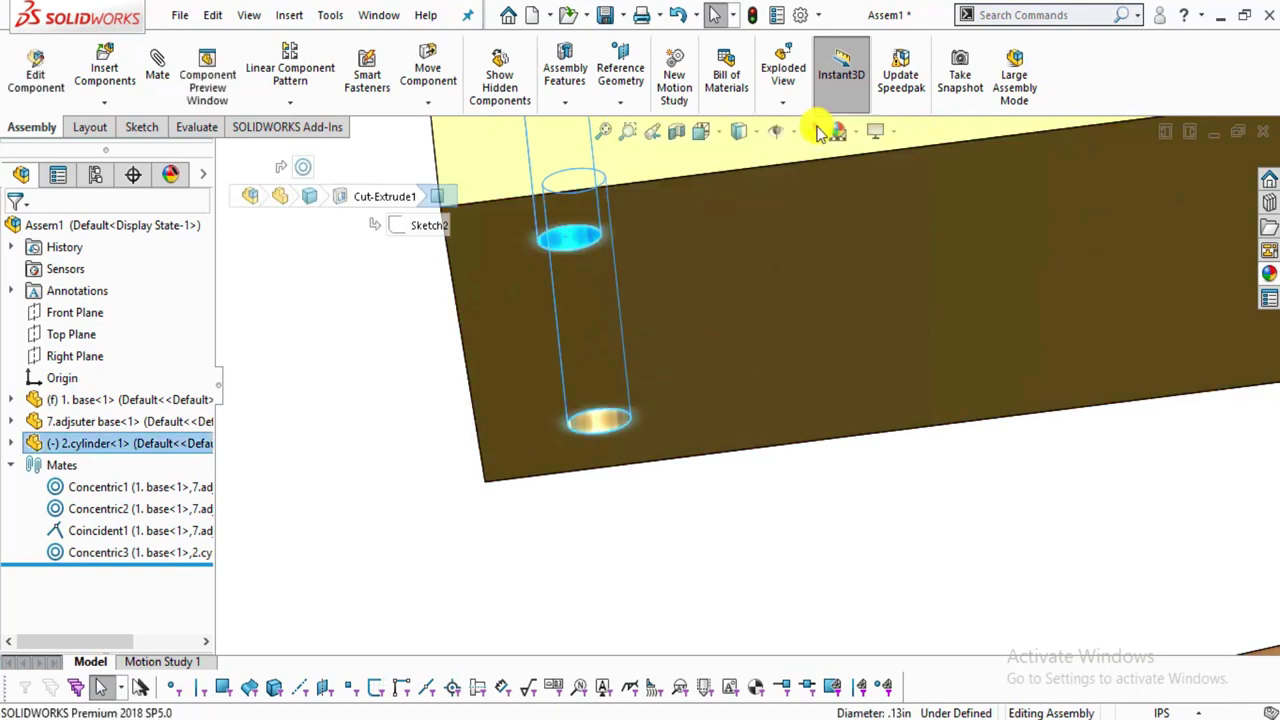
pyautogui.press('m')
pyautogui.scroll(6, 820, 403)
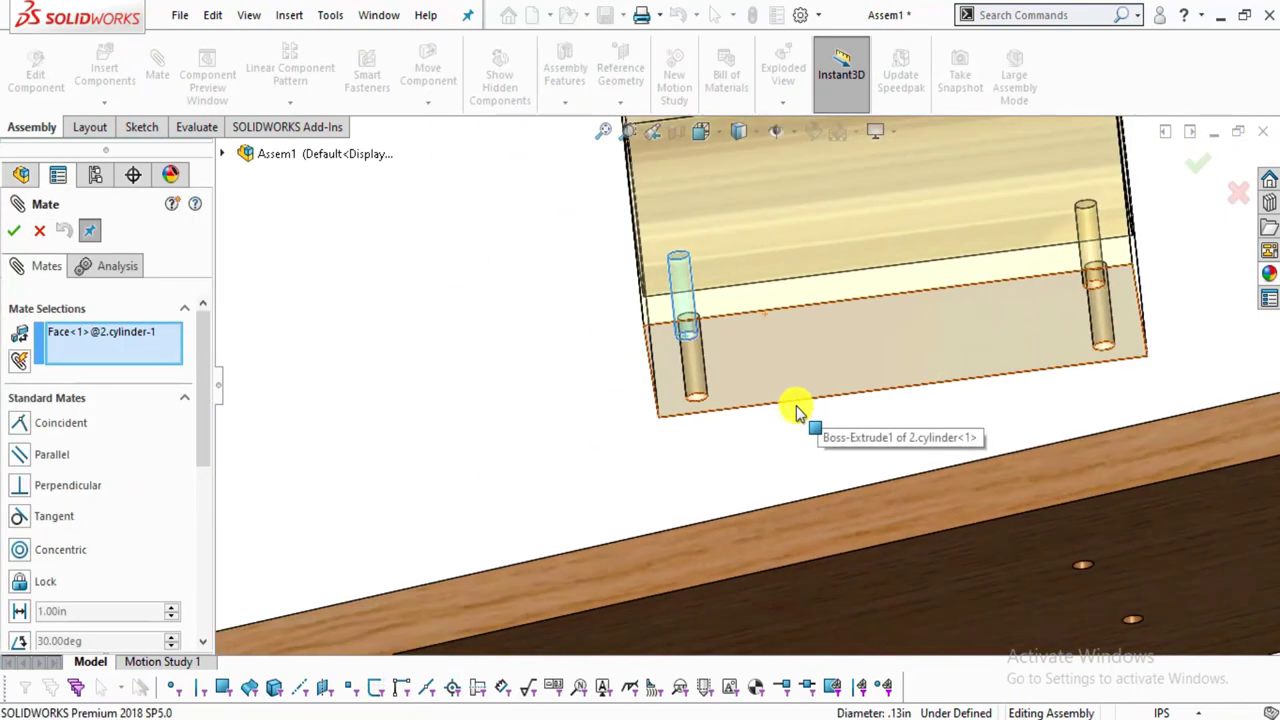
pyautogui.moveTo(797, 405); pyautogui.dragTo(686, 537, button='middle')
pyautogui.scroll(-6, 623, 343)
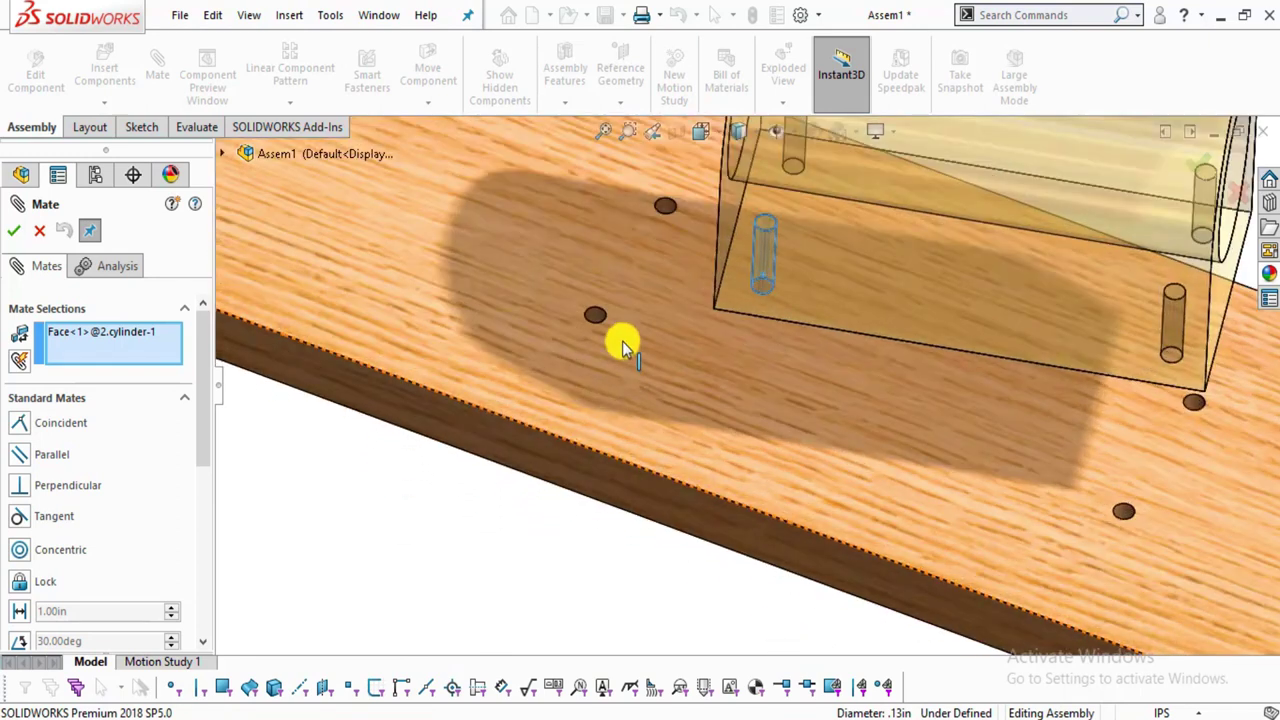
pyautogui.click(605, 300)
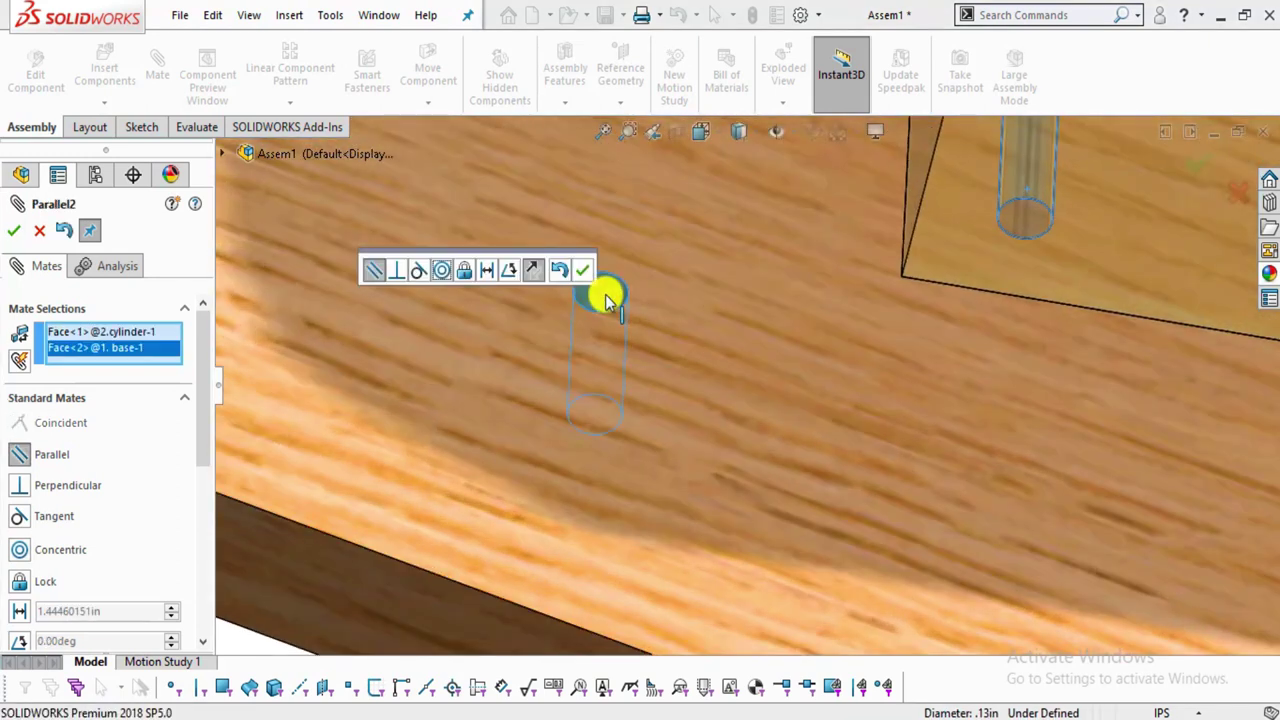
pyautogui.click(582, 270)
pyautogui.scroll(6, 906, 290)
# Lower the cylinder onto the board and compare its position with the small base holes.
pyautogui.moveTo(903, 466); pyautogui.dragTo(886, 383, button='middle')
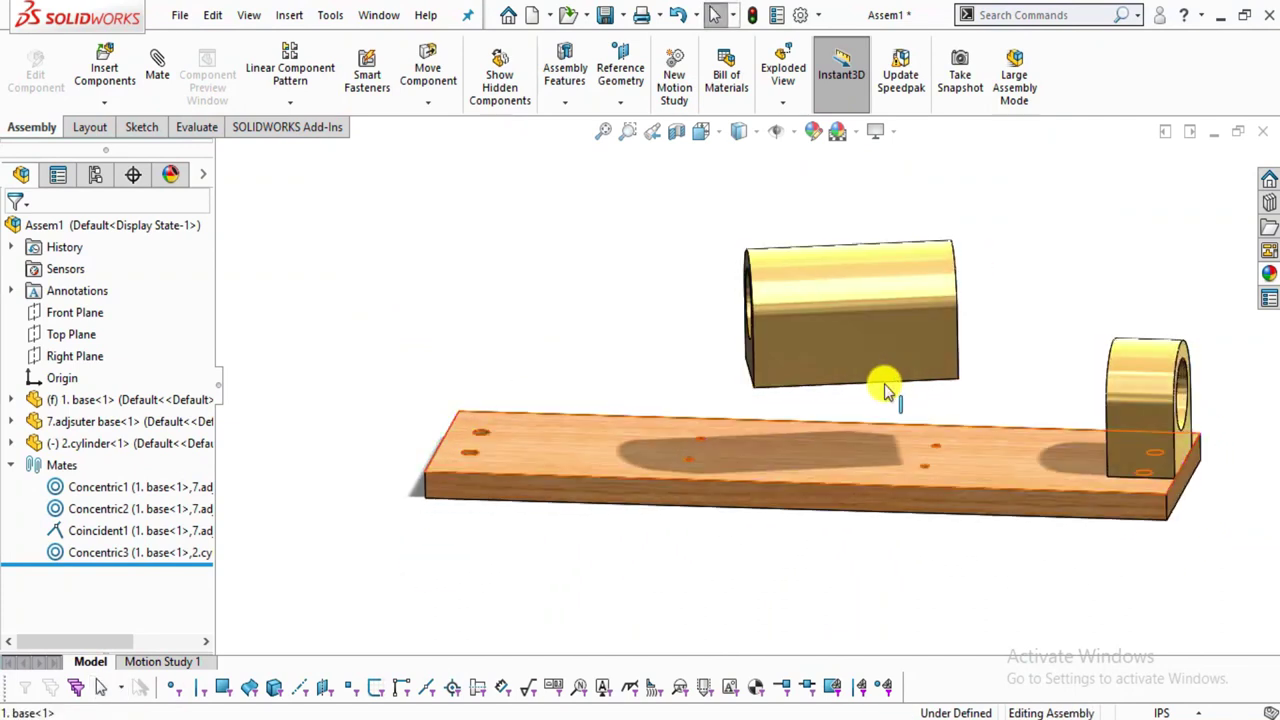
pyautogui.click(757, 366)
pyautogui.moveTo(757, 366); pyautogui.dragTo(749, 437)
pyautogui.moveTo(749, 437); pyautogui.dragTo(803, 528, button='middle')
pyautogui.scroll(-3, 830, 460)
pyautogui.moveTo(691, 403); pyautogui.dragTo(614, 255)
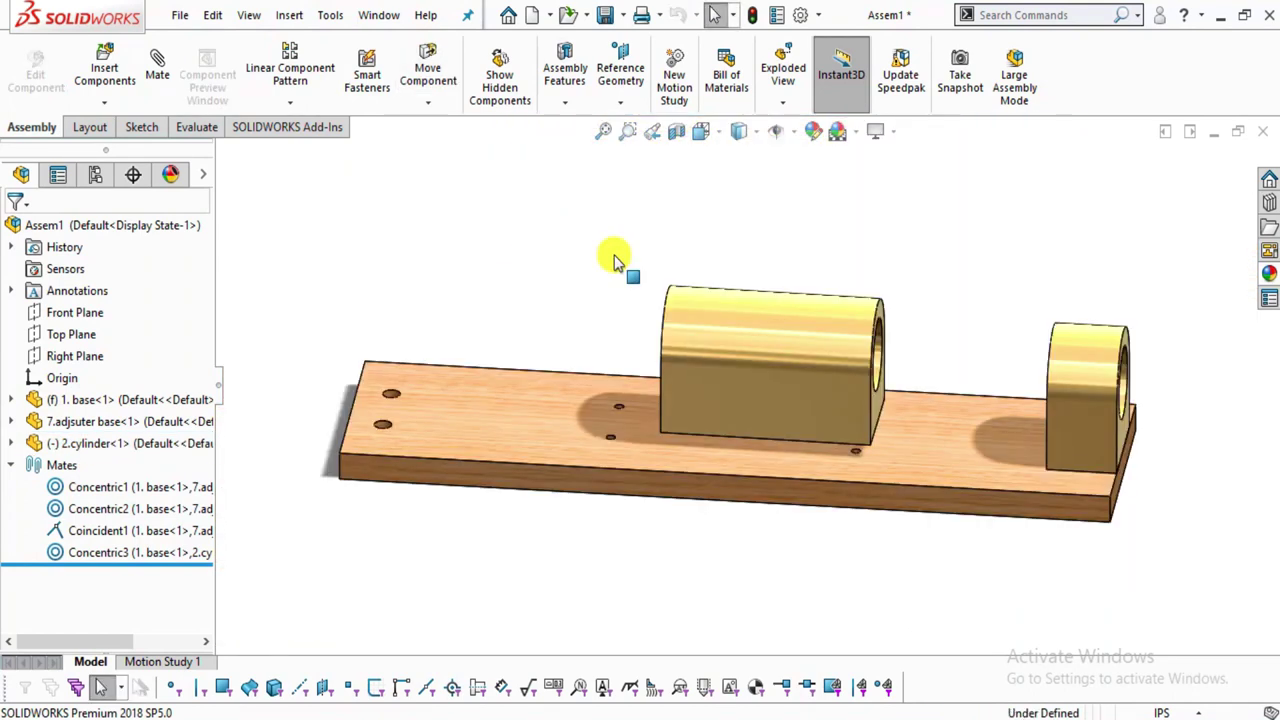
# Open the base part from the assembly and edit its extrusion sketch in a face-on view.
pyautogui.click(628, 466)
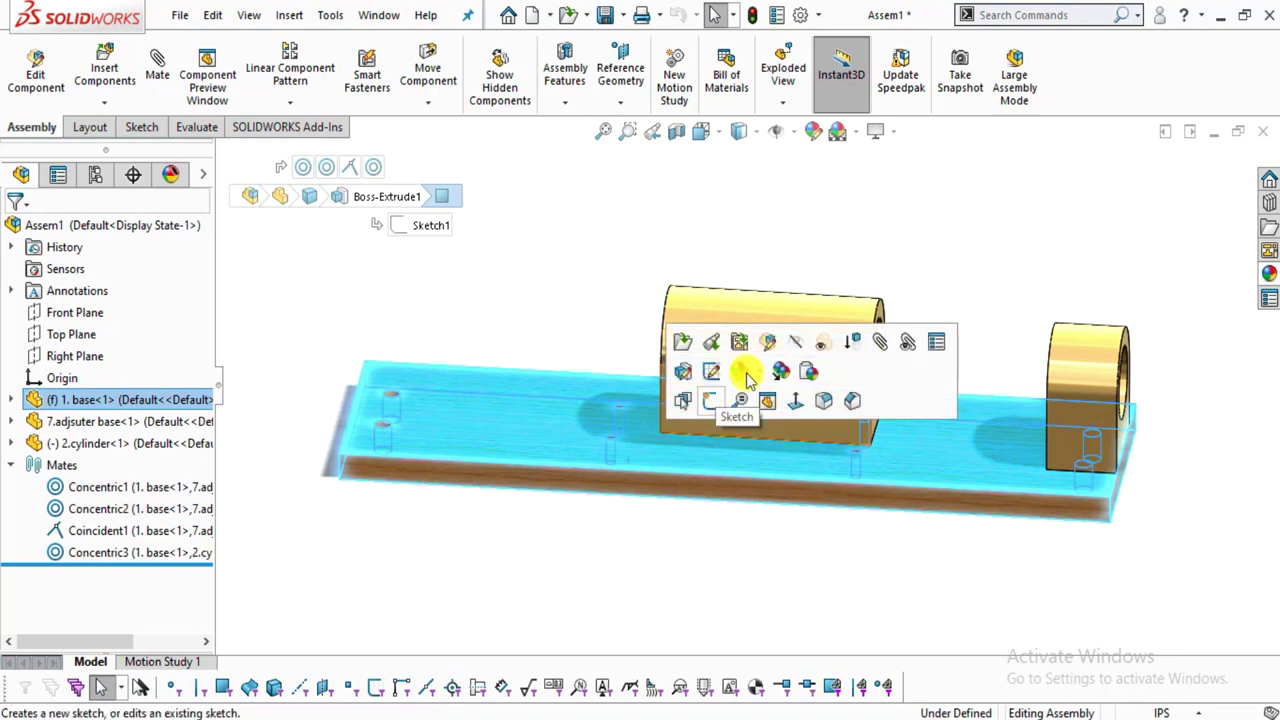
pyautogui.click(684, 347)
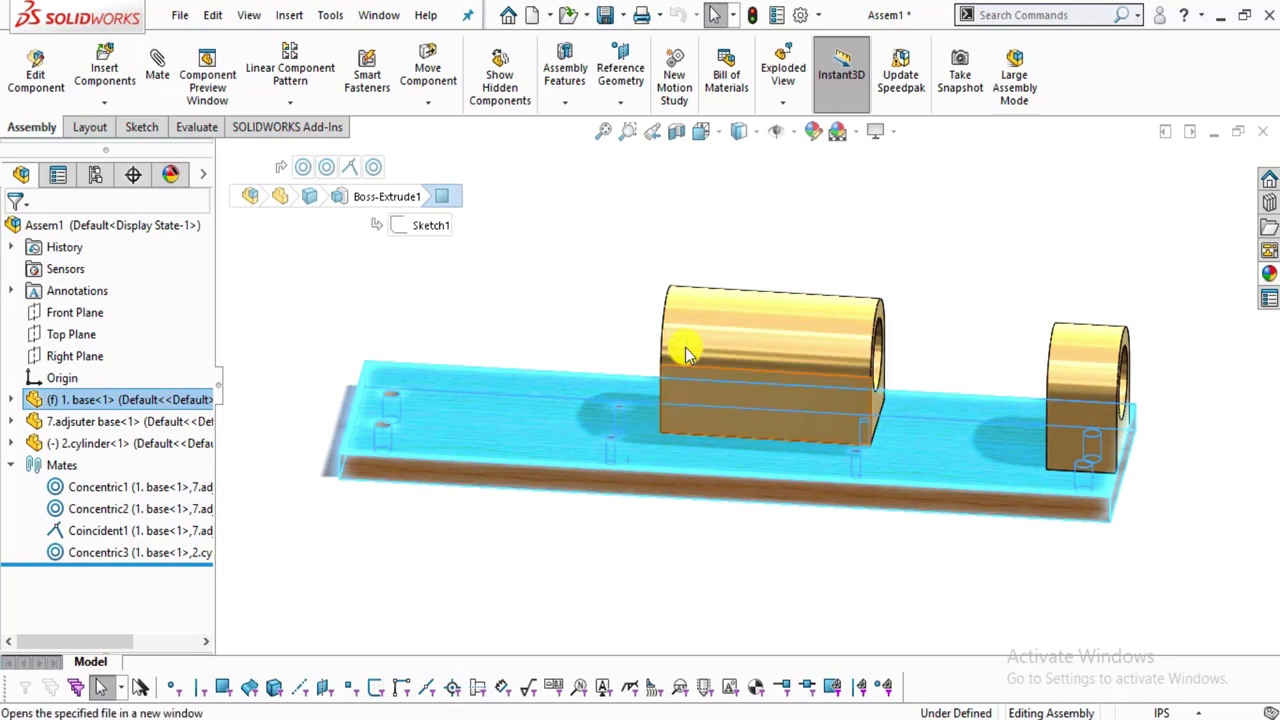
pyautogui.click(12, 421)
pyautogui.click(64, 442)
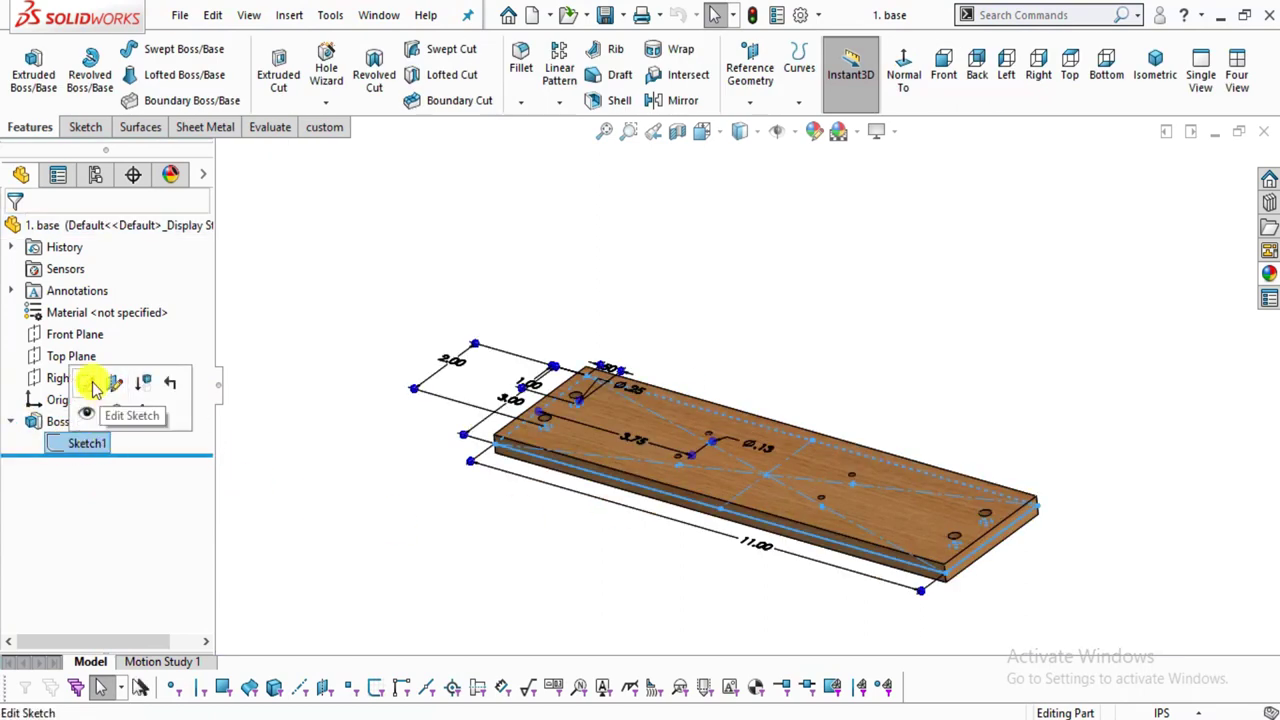
pyautogui.click(935, 75)
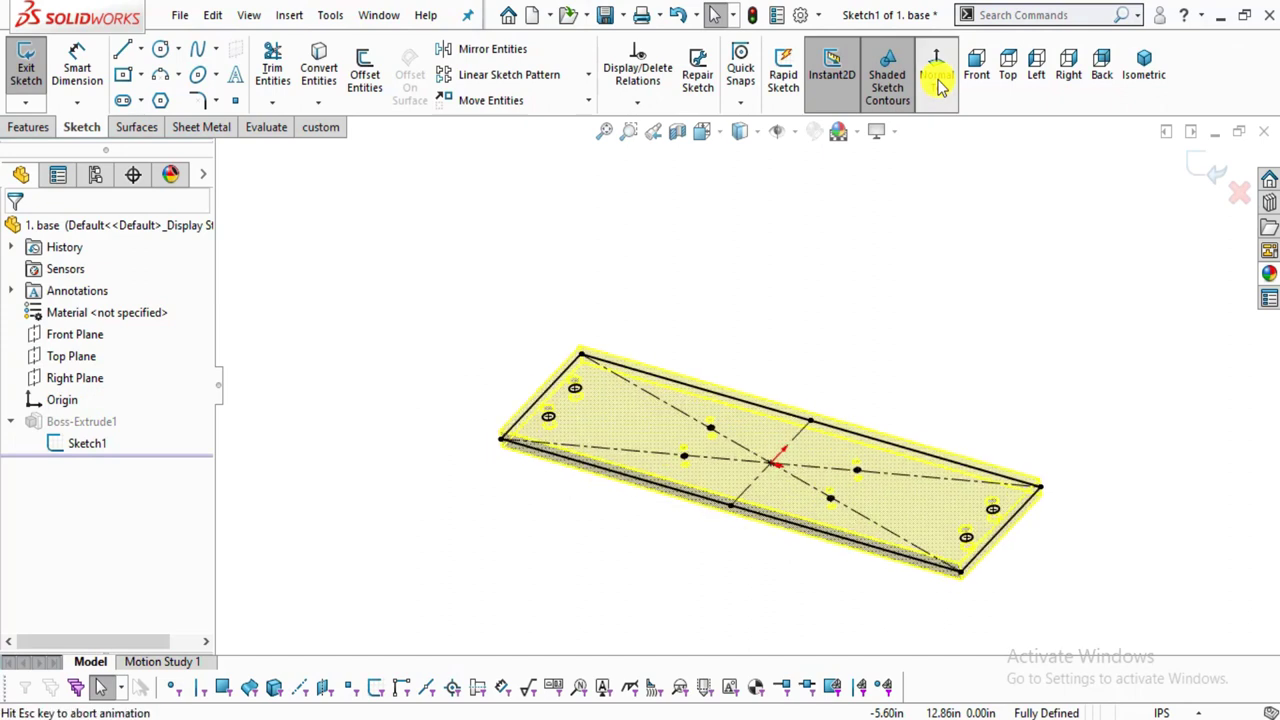
# Delete the 3.75 dimension between the board's short edge and the small upper hole.
pyautogui.scroll(-2, 757, 373)
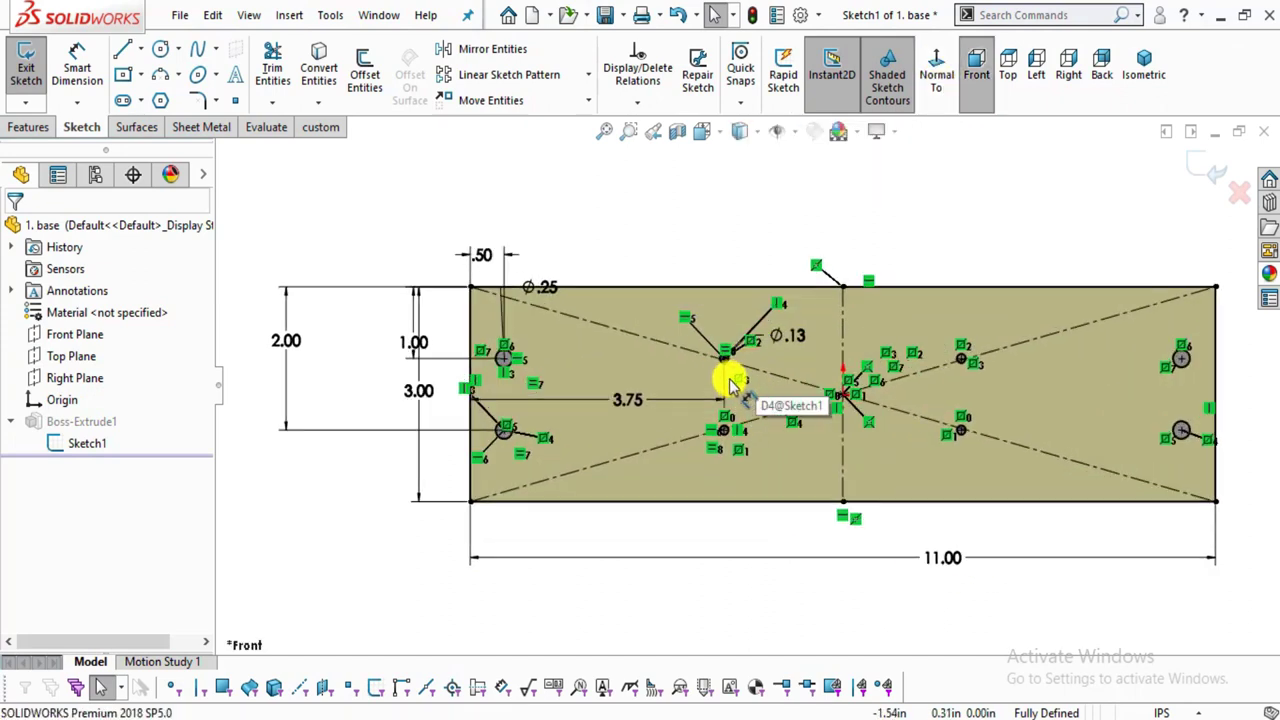
pyautogui.scroll(-2, 745, 368)
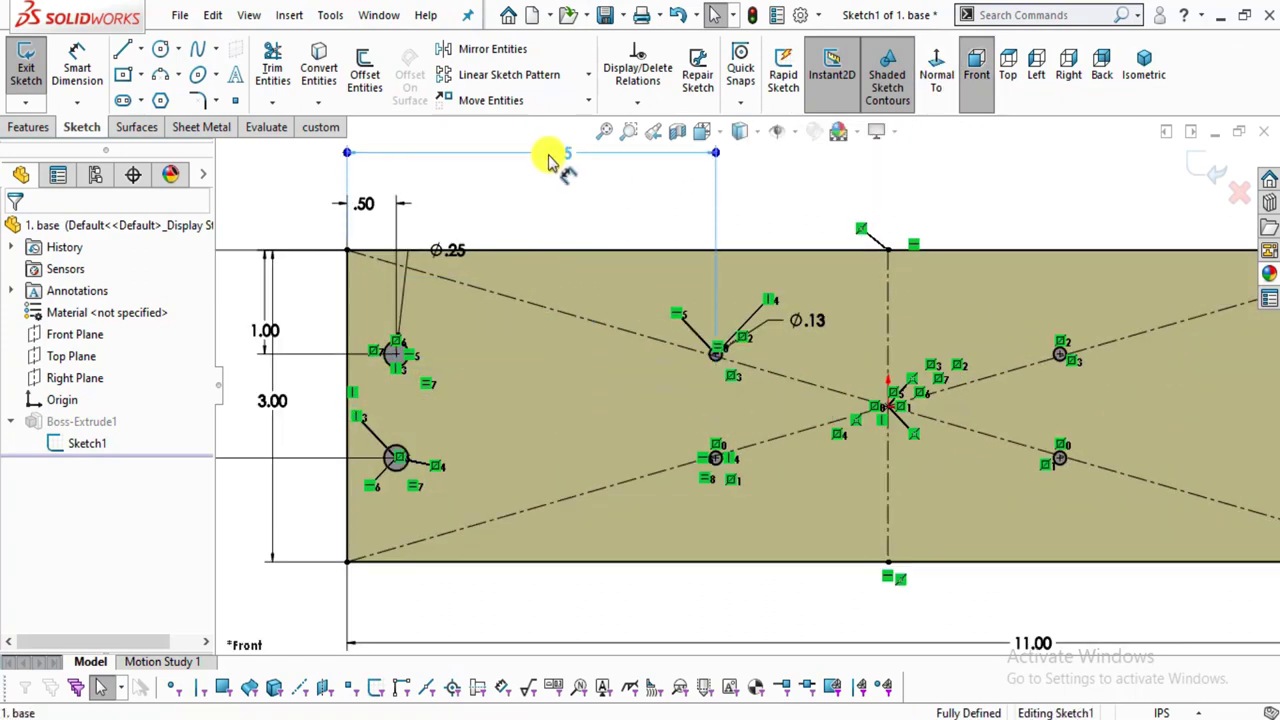
pyautogui.click(527, 168)
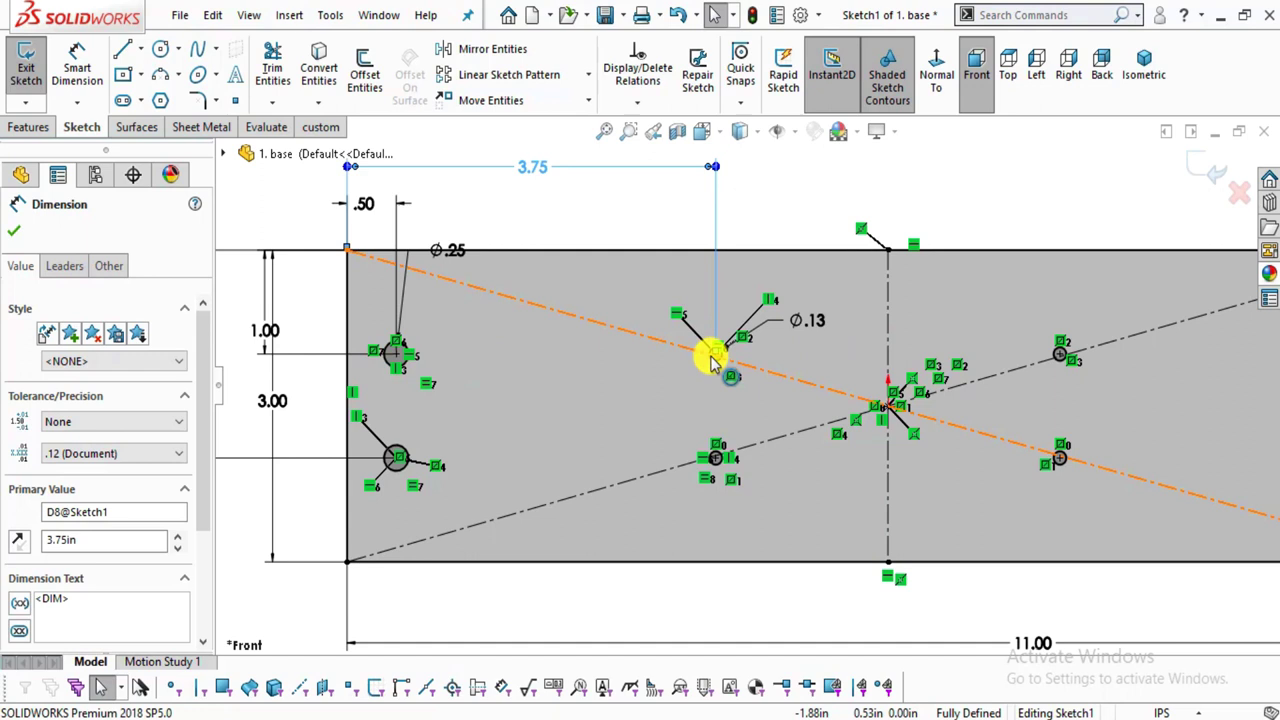
pyautogui.rightClick(530, 176)
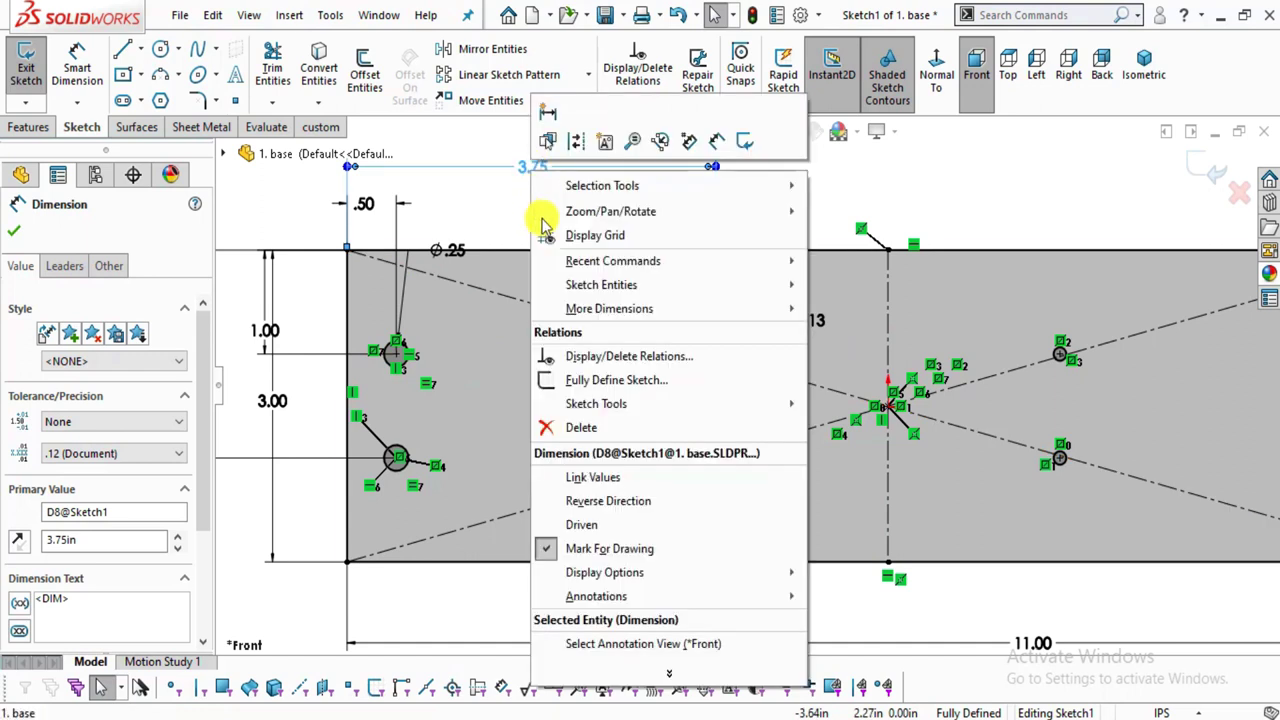
pyautogui.click(597, 427)
# Dimension the small upper hole 3.75 in from the centre of the large hole beside it and exit the sketch.
pyautogui.click(95, 68)
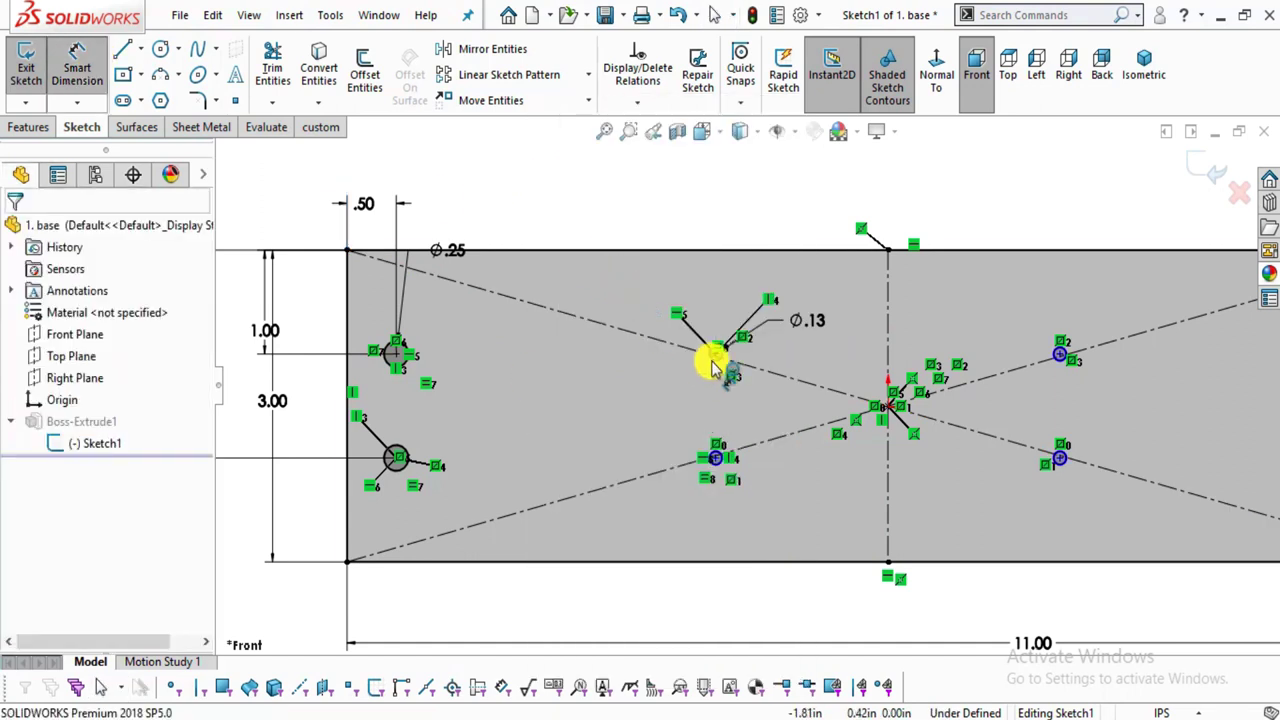
pyautogui.scroll(-3, 712, 368)
pyautogui.scroll(-4, 702, 364)
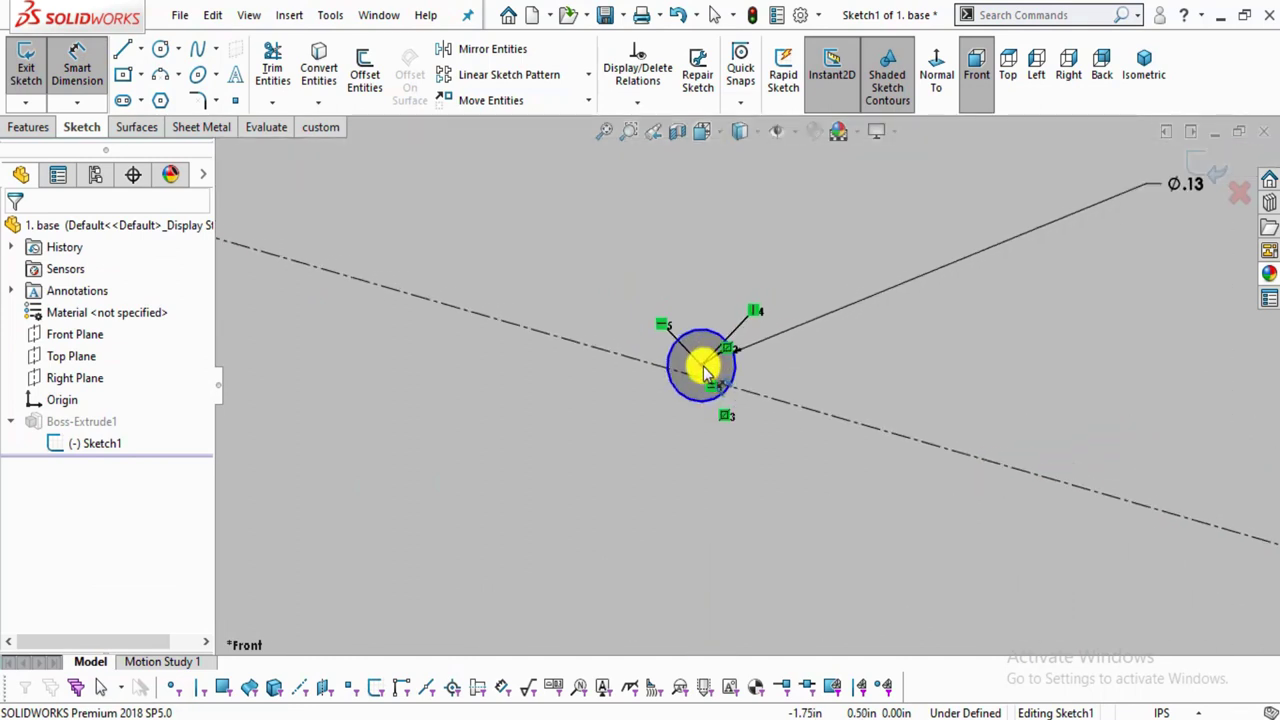
pyautogui.scroll(3, 703, 378)
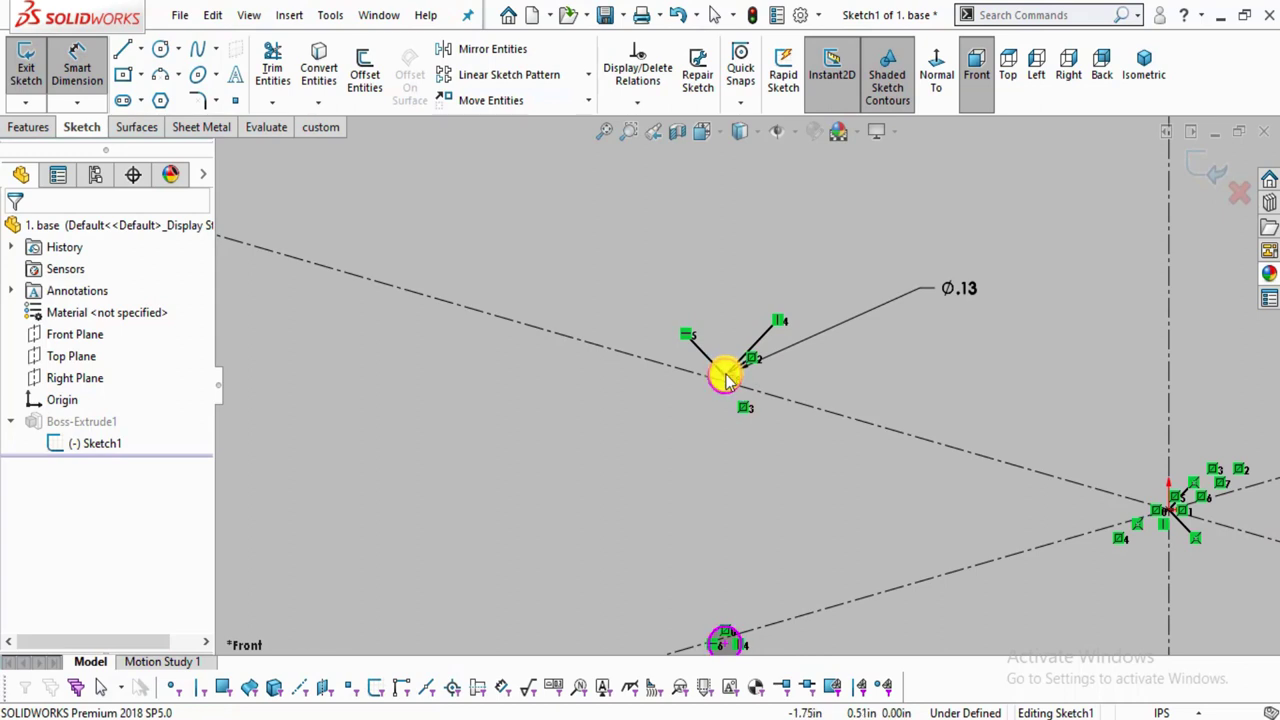
pyautogui.scroll(-3, 725, 378)
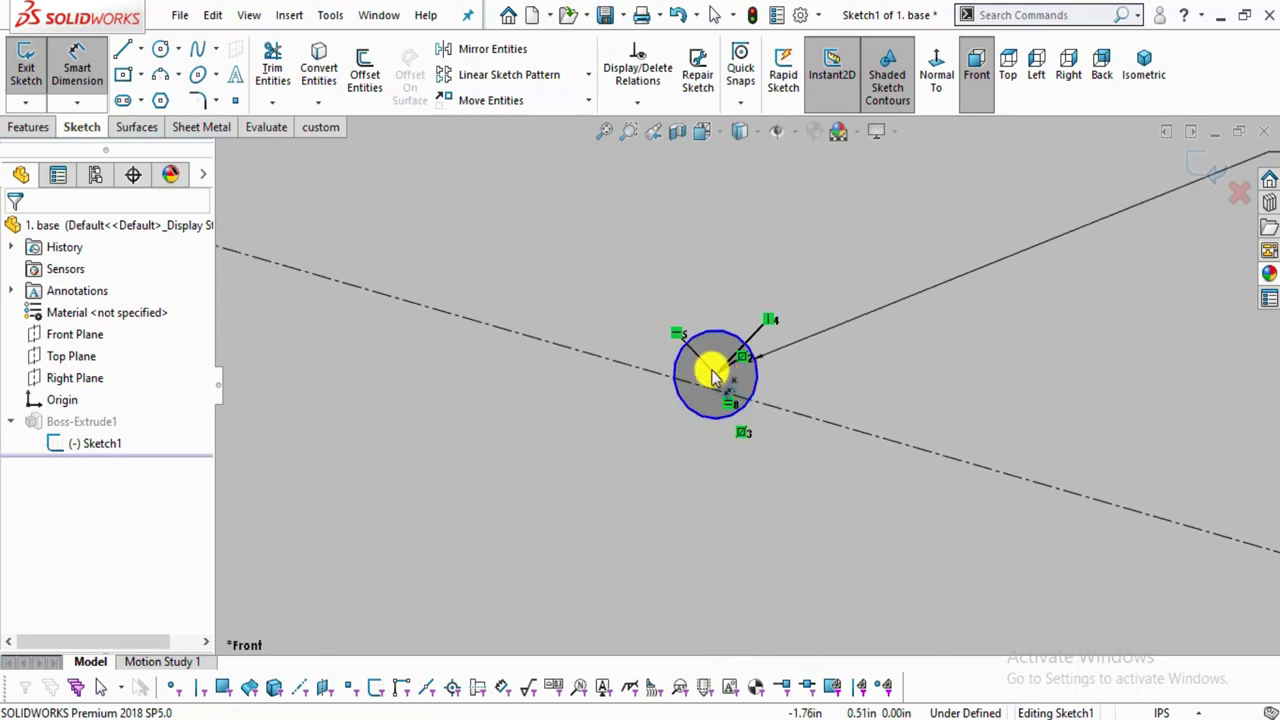
pyautogui.click(718, 378)
pyautogui.scroll(5, 871, 357)
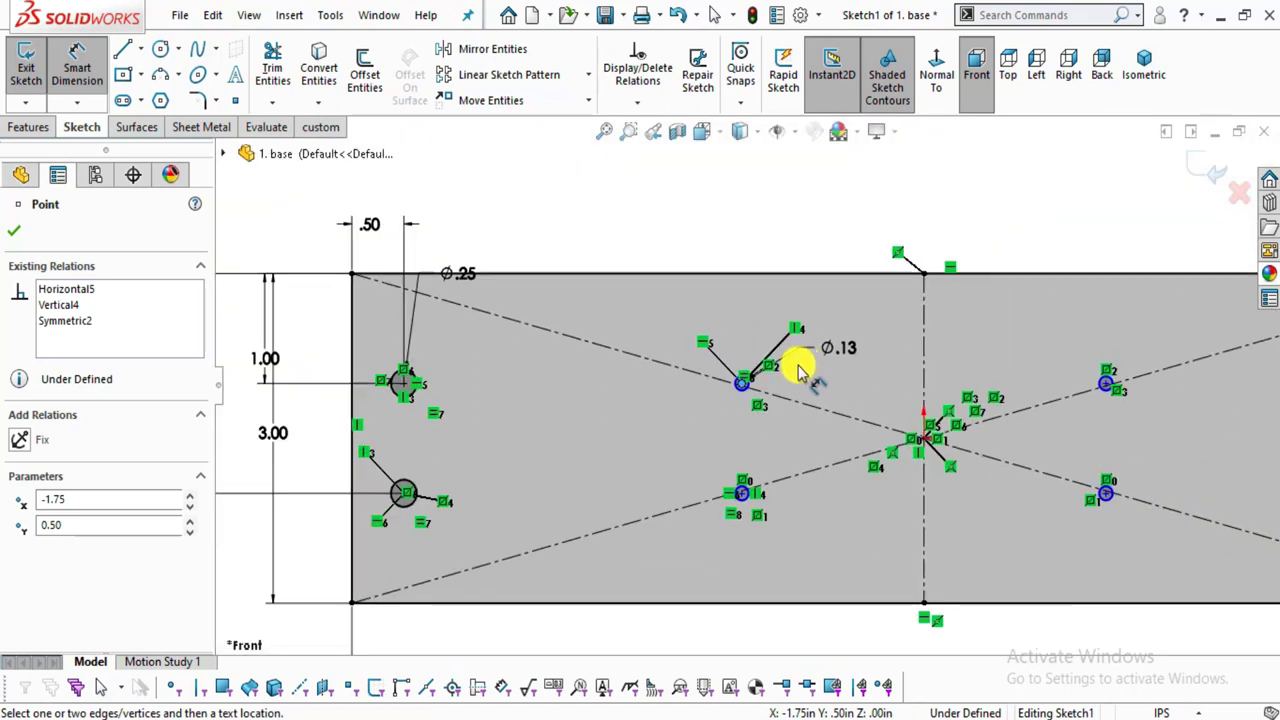
pyautogui.scroll(-3, 577, 380)
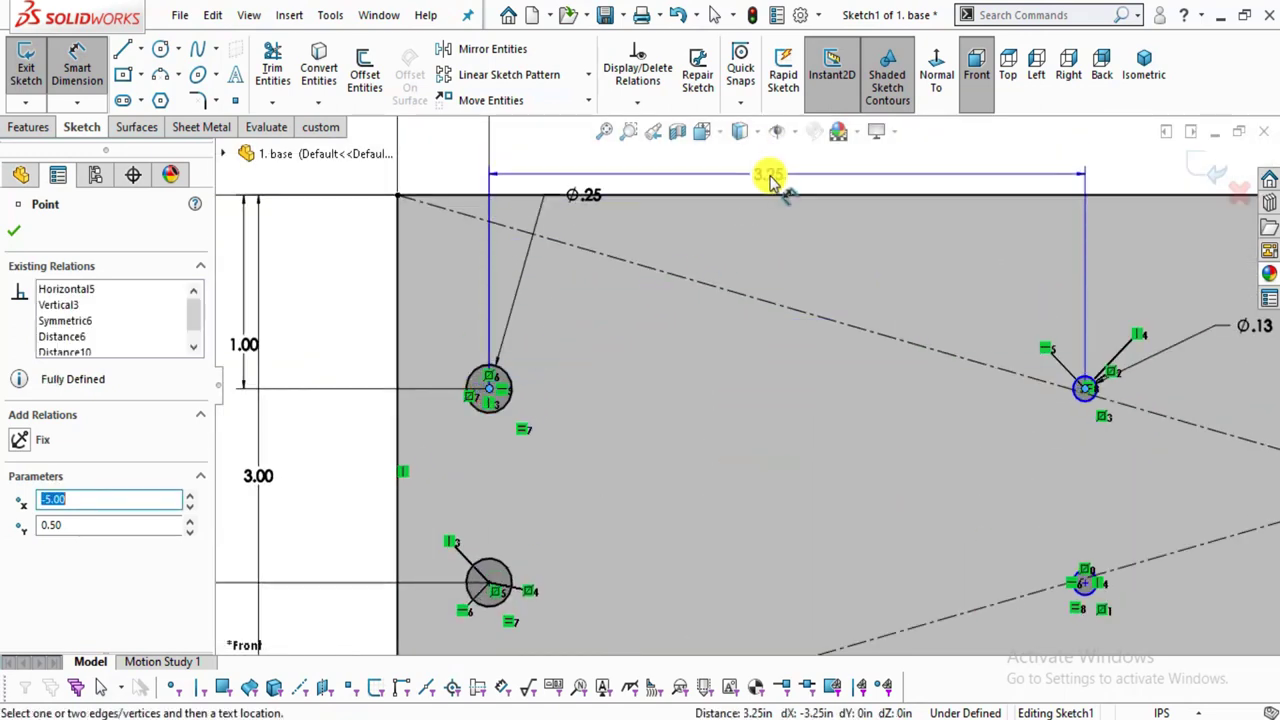
pyautogui.click(771, 191)
pyautogui.click(766, 200)
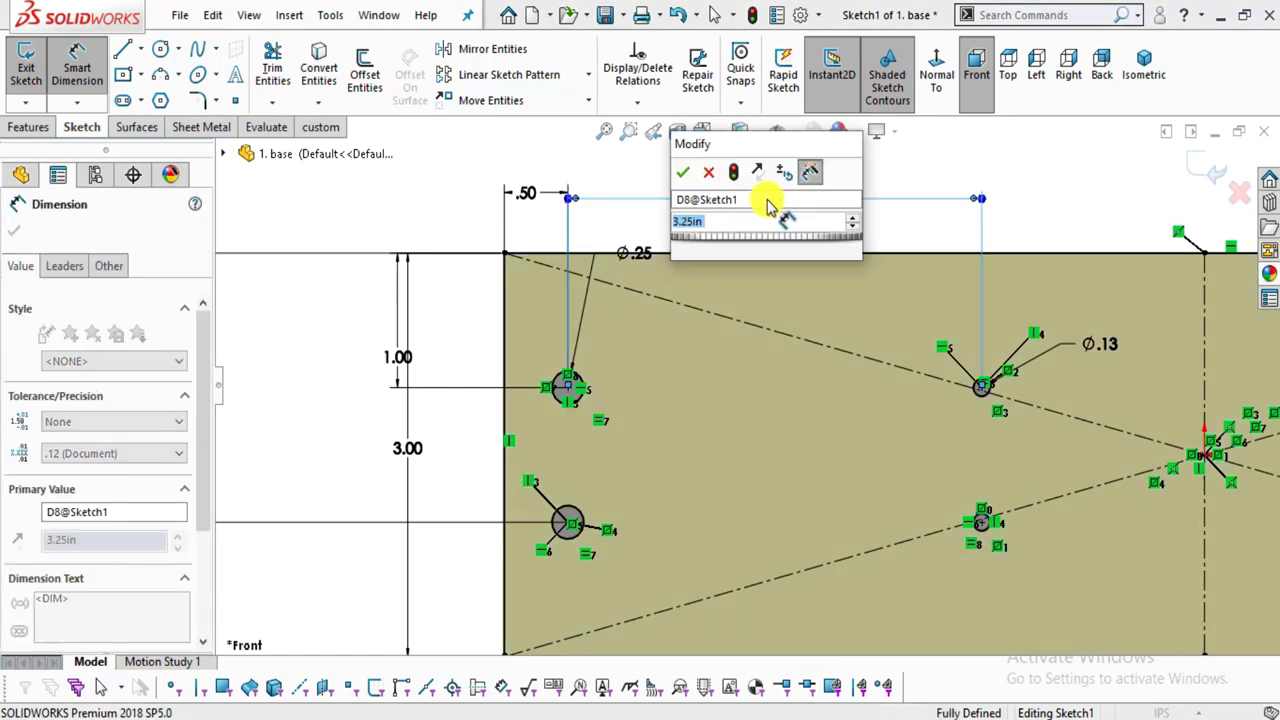
pyautogui.write('3.75')
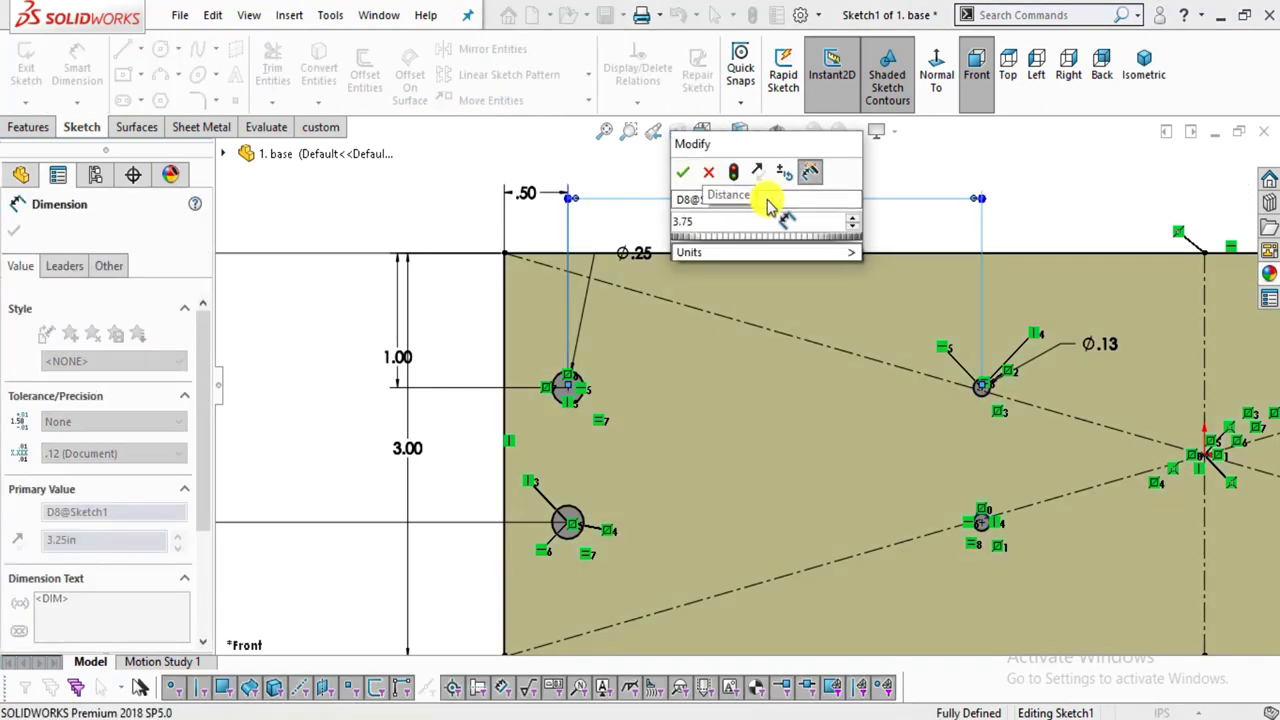
pyautogui.click(687, 176)
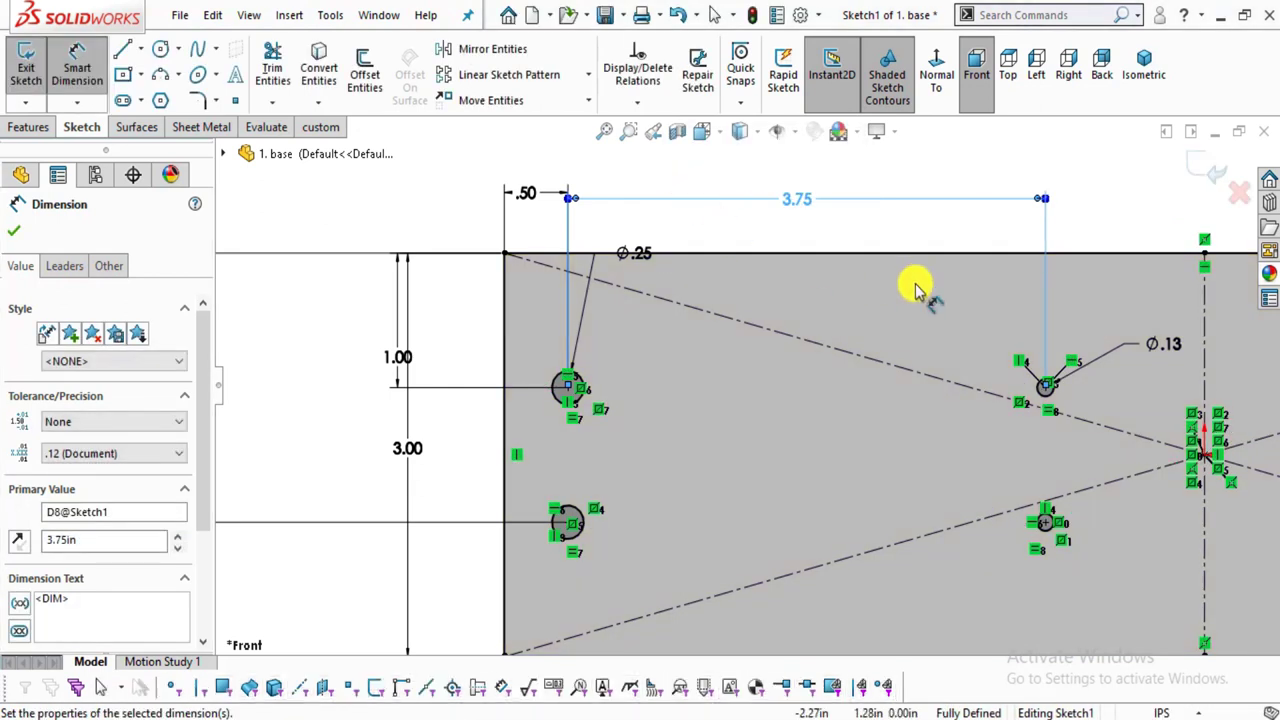
pyautogui.press('f')
pyautogui.click(1200, 178)
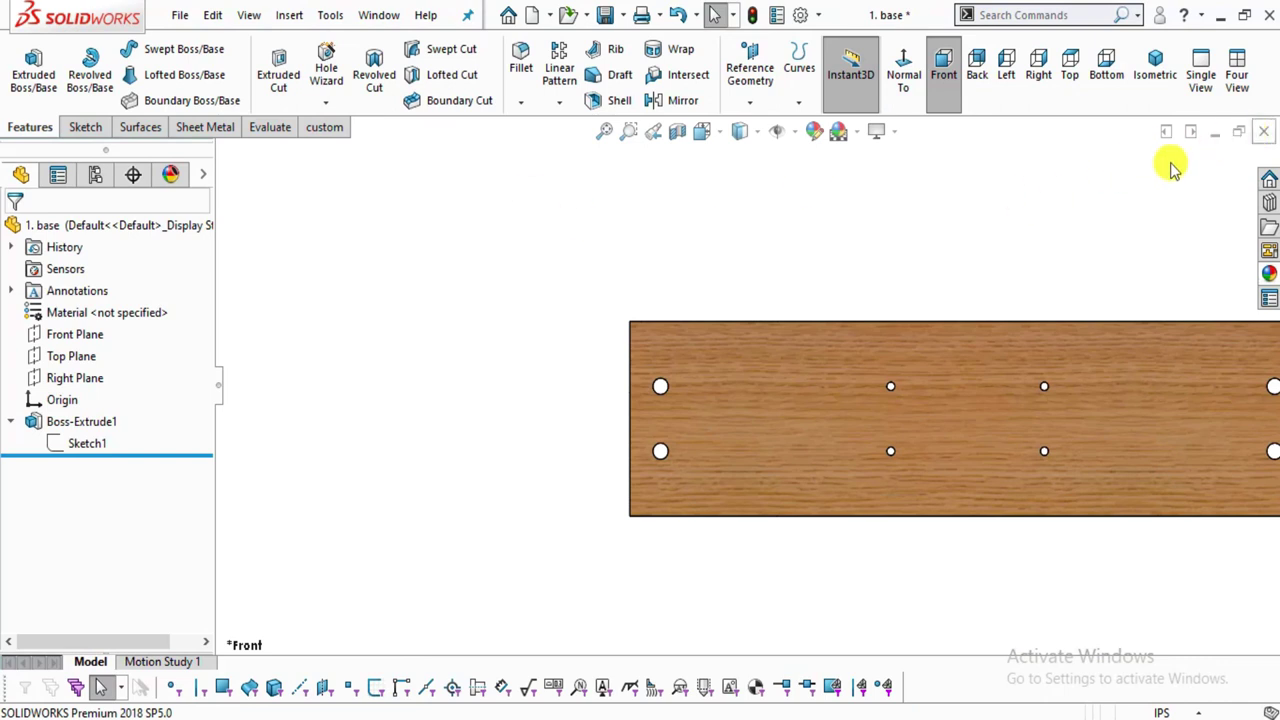
# Close the edited base part and rebuild the assembly with its changed hole spacing.
pyautogui.hotkey('ctrl', 'w')
pyautogui.click(612, 373)
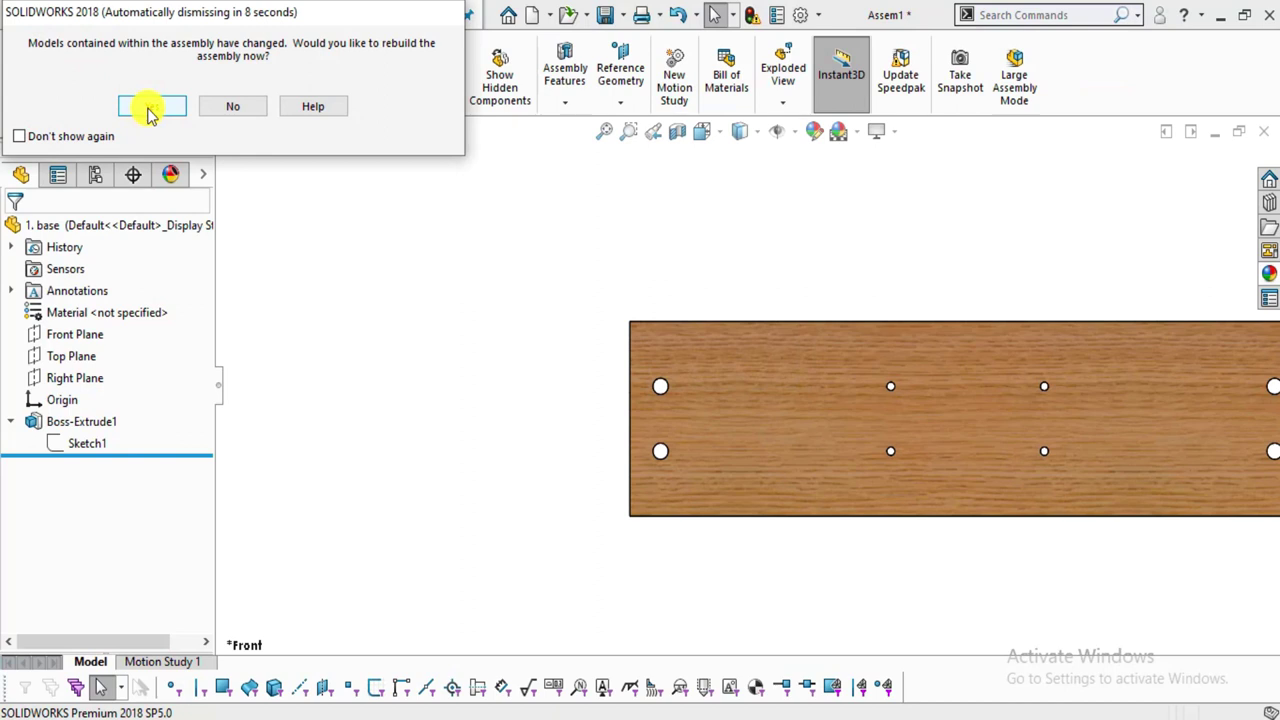
pyautogui.click(150, 108)
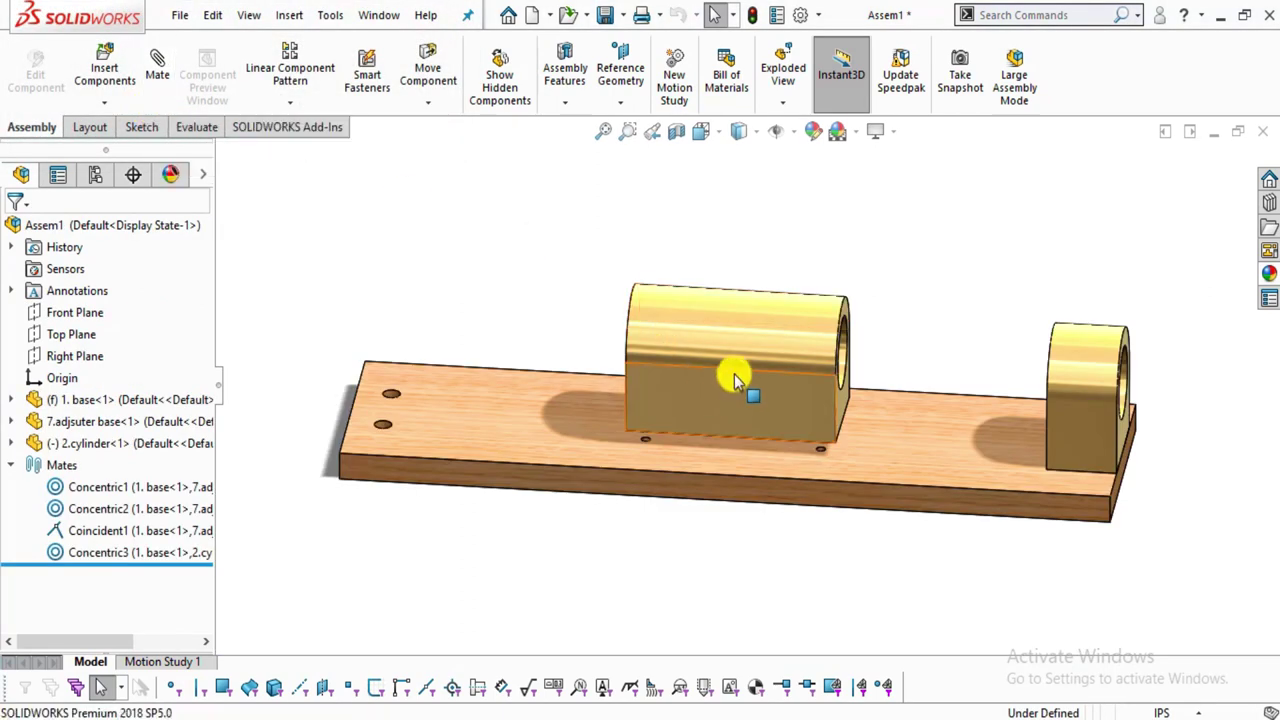
# Lift the cylinder clear of the board and mate one of its bottom holes concentric with the matching small base hole.
pyautogui.scroll(3, 735, 380)
pyautogui.click(829, 309)
pyautogui.moveTo(829, 309); pyautogui.dragTo(840, 205)
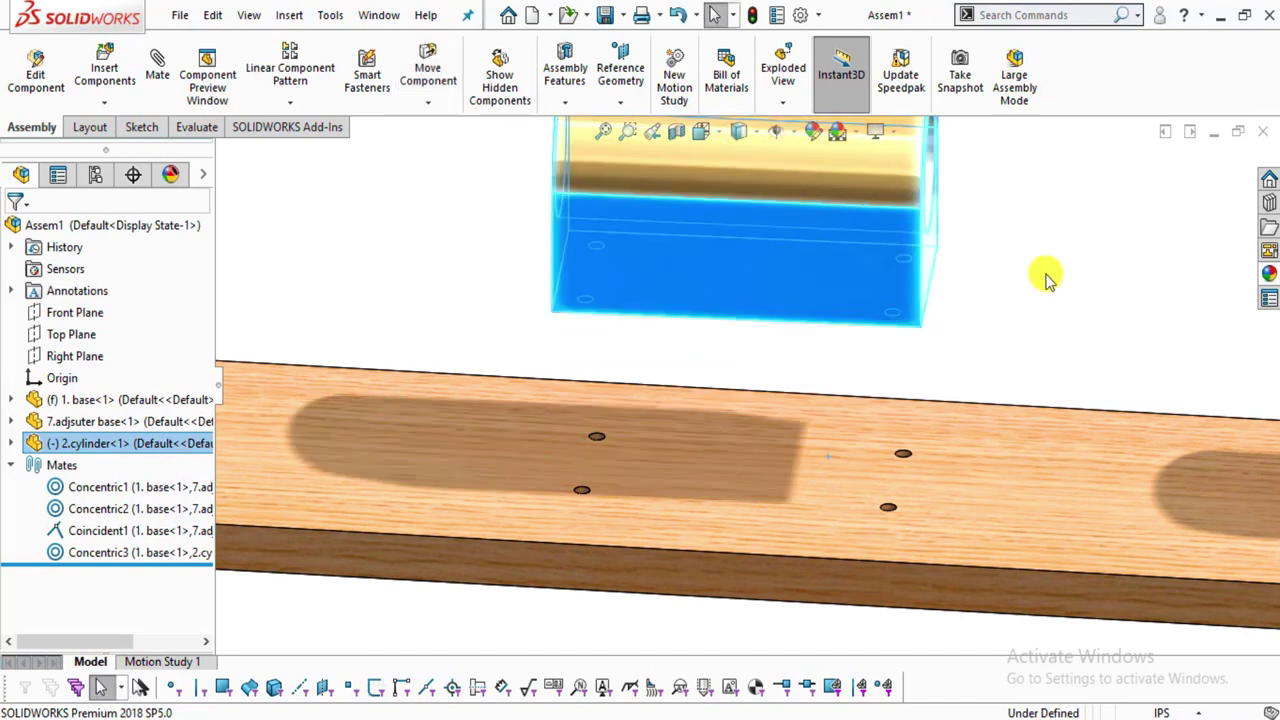
pyautogui.click(1045, 278)
pyautogui.moveTo(689, 423); pyautogui.dragTo(621, 197, button='middle')
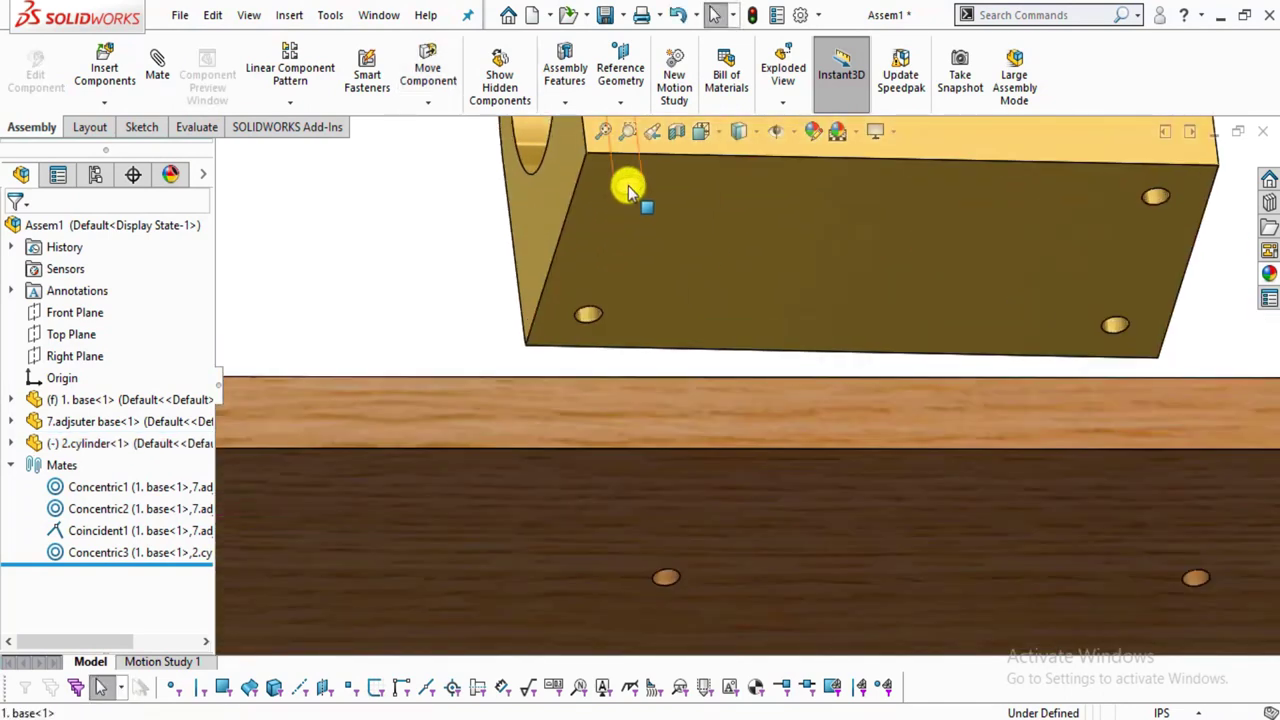
pyautogui.click(628, 192)
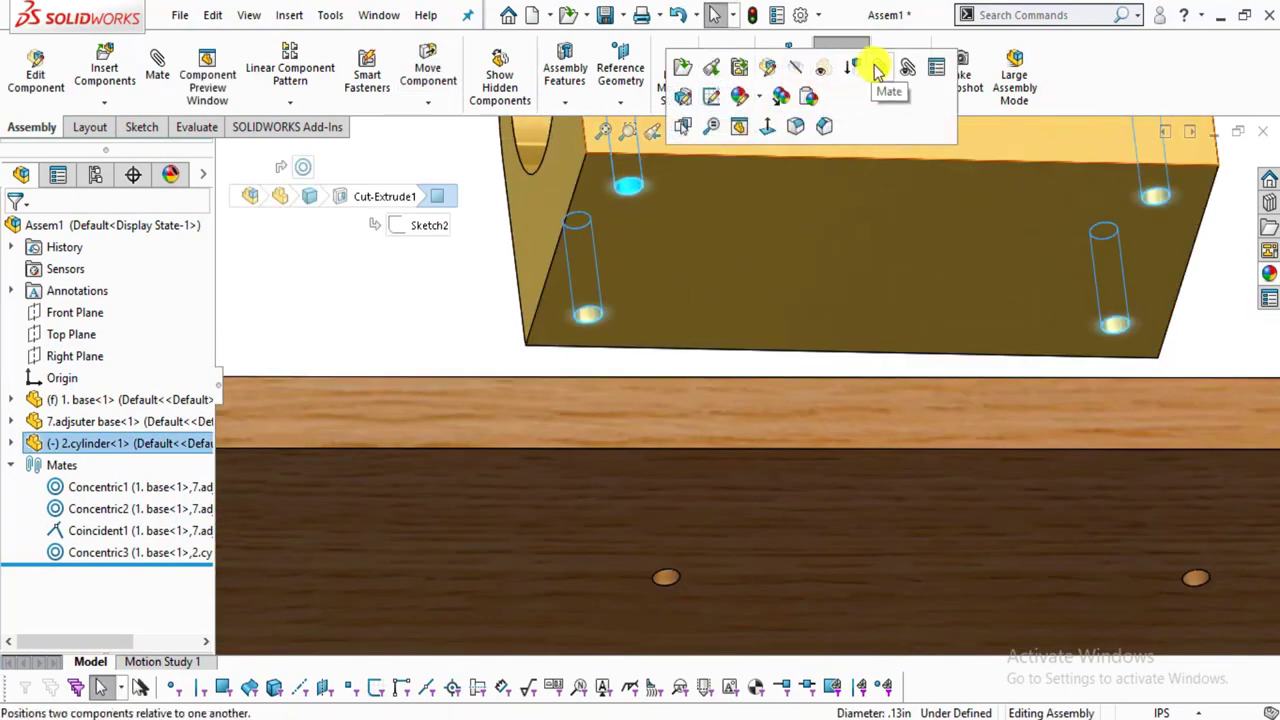
pyautogui.hotkey('ctrl', '7')
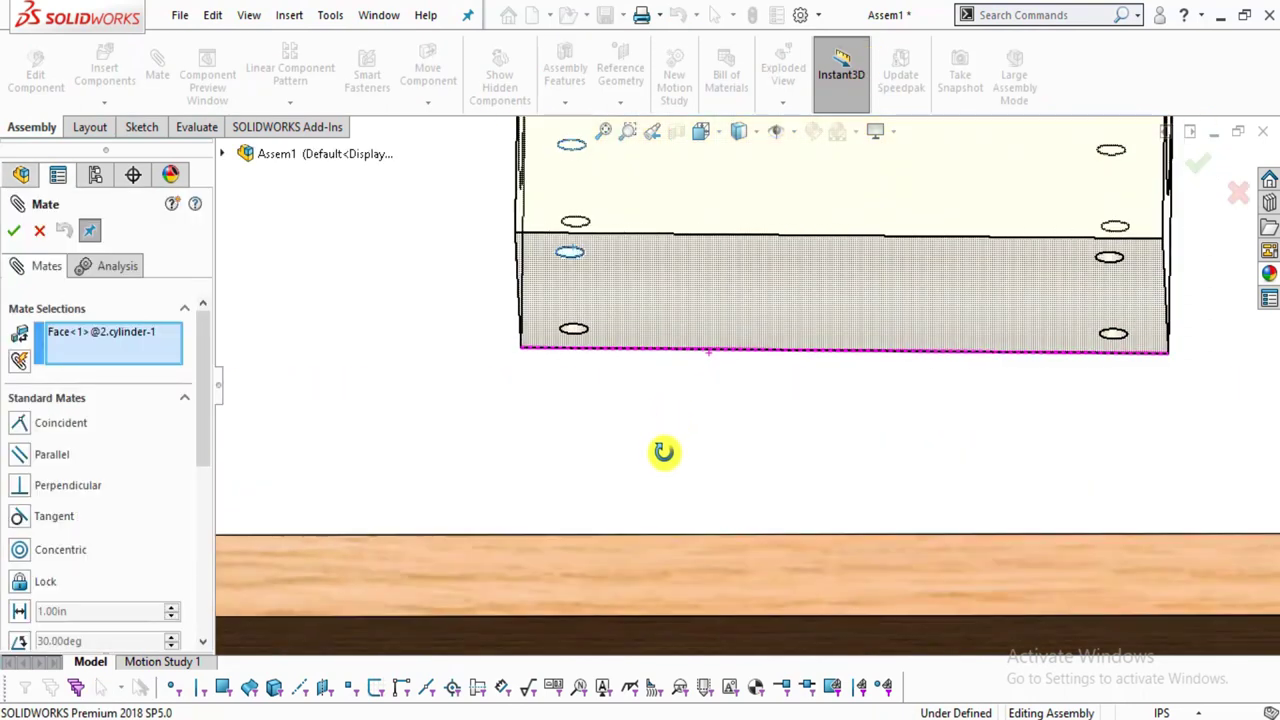
pyautogui.scroll(-10, 651, 526)
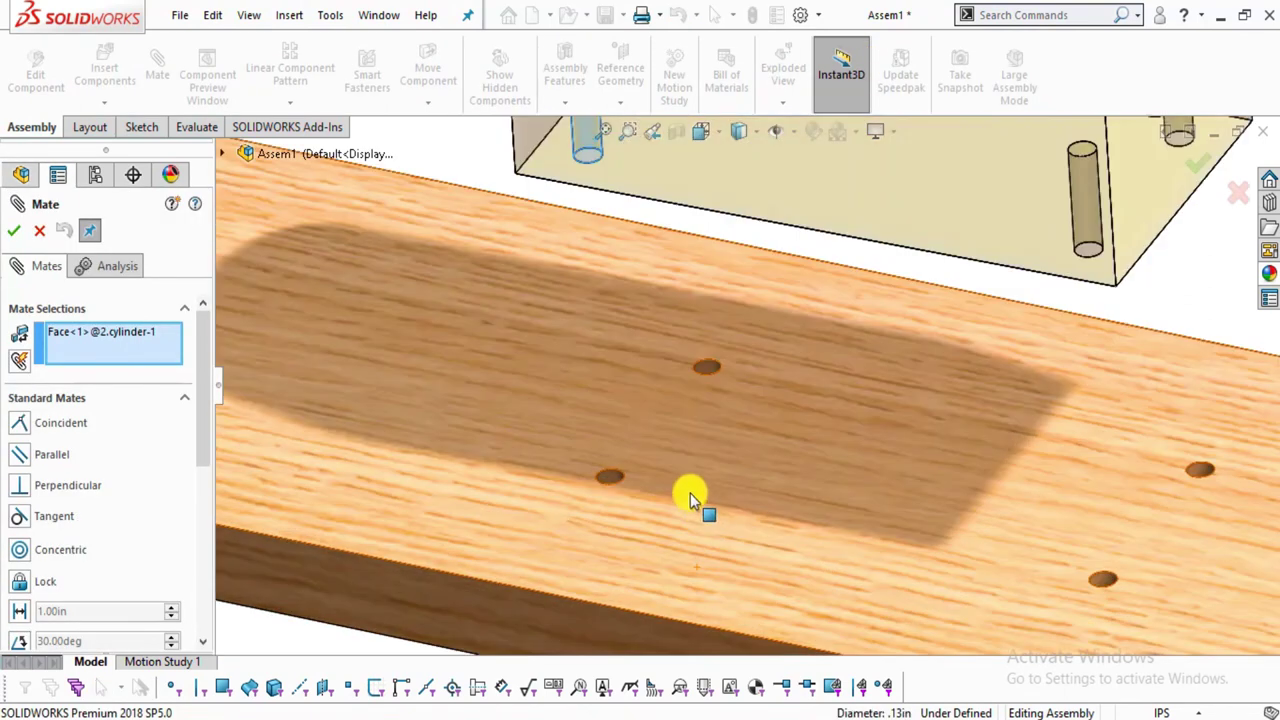
pyautogui.click(520, 411)
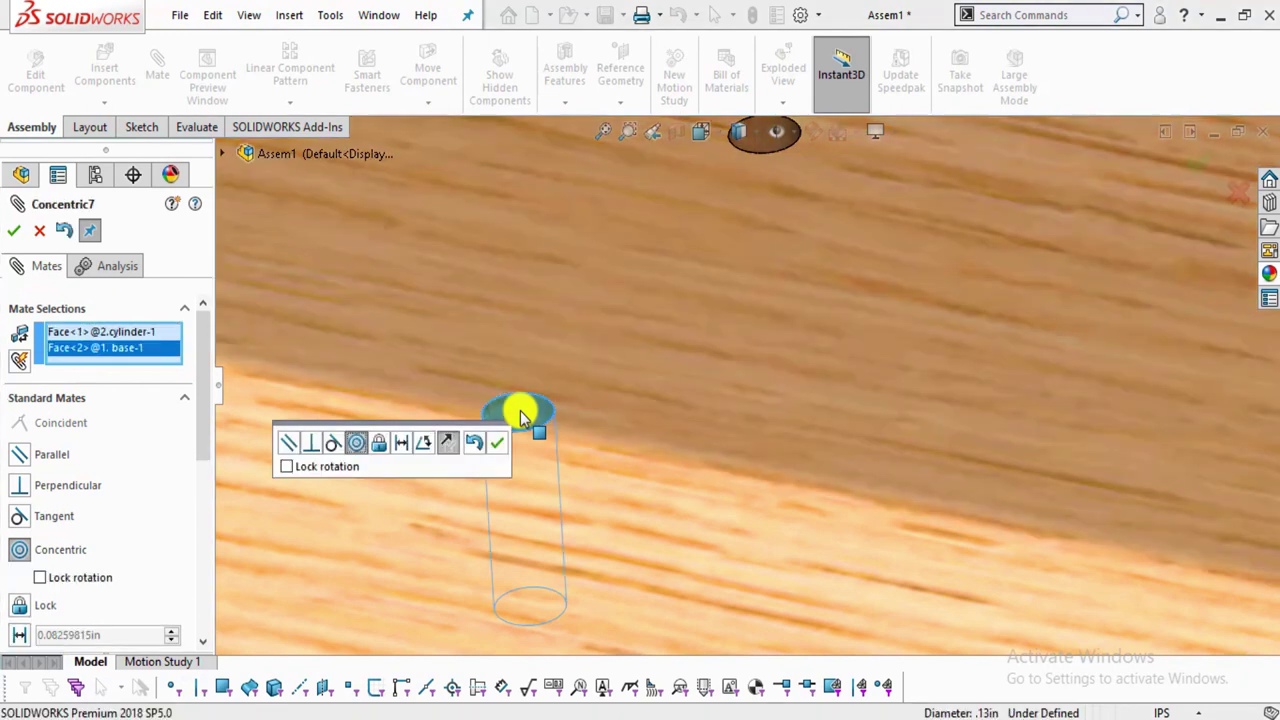
pyautogui.scroll(6, 731, 464)
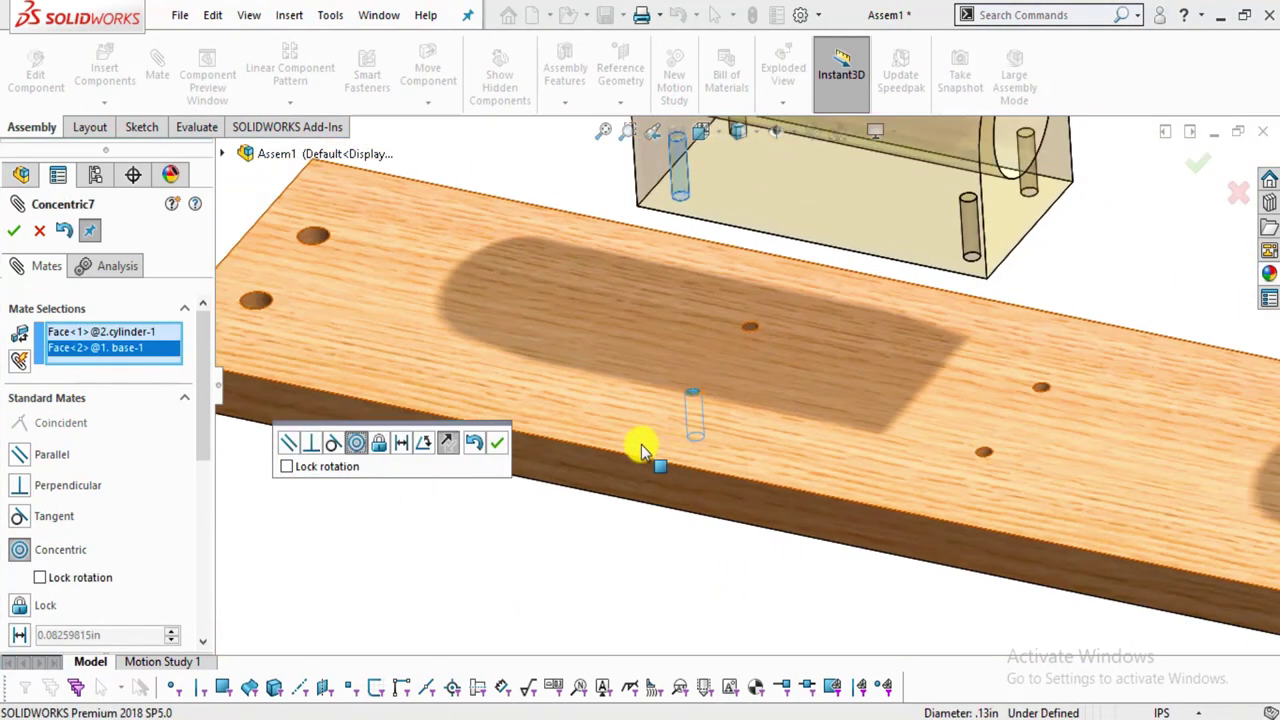
pyautogui.click(494, 448)
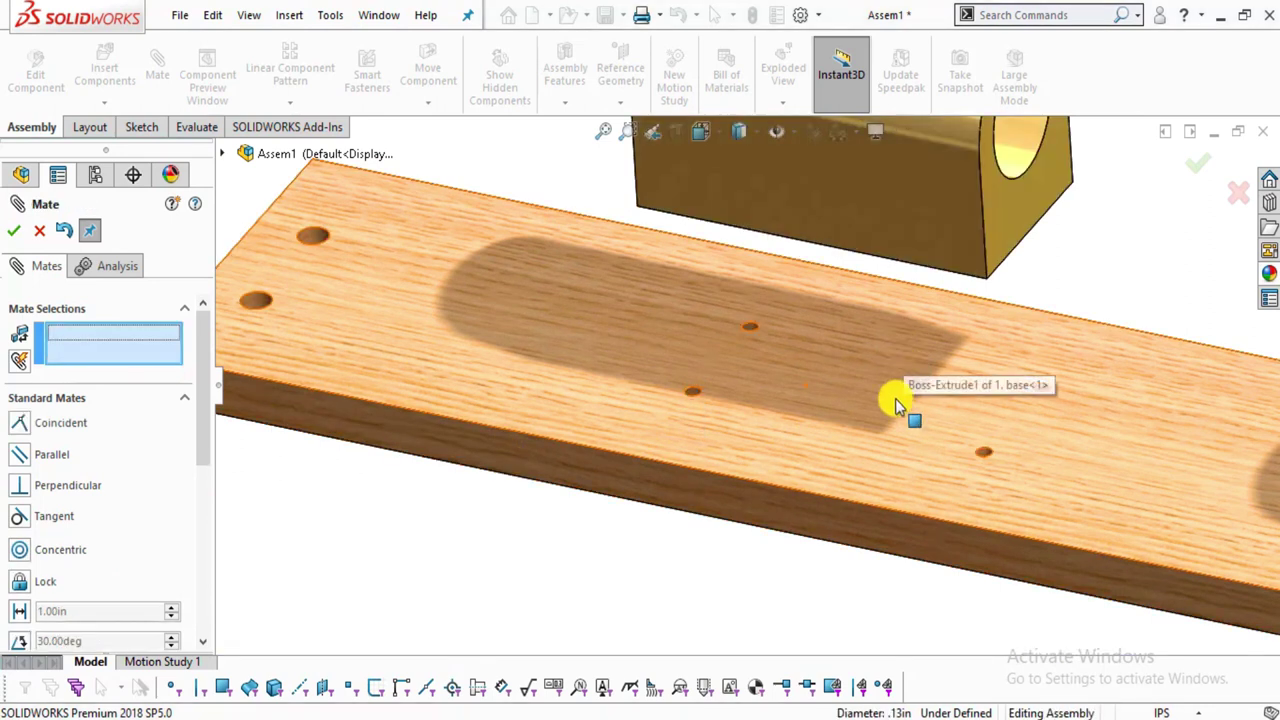
# Mate the cylinder's bottom face coincident with the board's top face and finish mating.
pyautogui.moveTo(950, 210); pyautogui.dragTo(1036, 400)
pyautogui.moveTo(839, 450); pyautogui.dragTo(850, 394, button='middle')
pyautogui.moveTo(850, 394); pyautogui.dragTo(1123, 466)
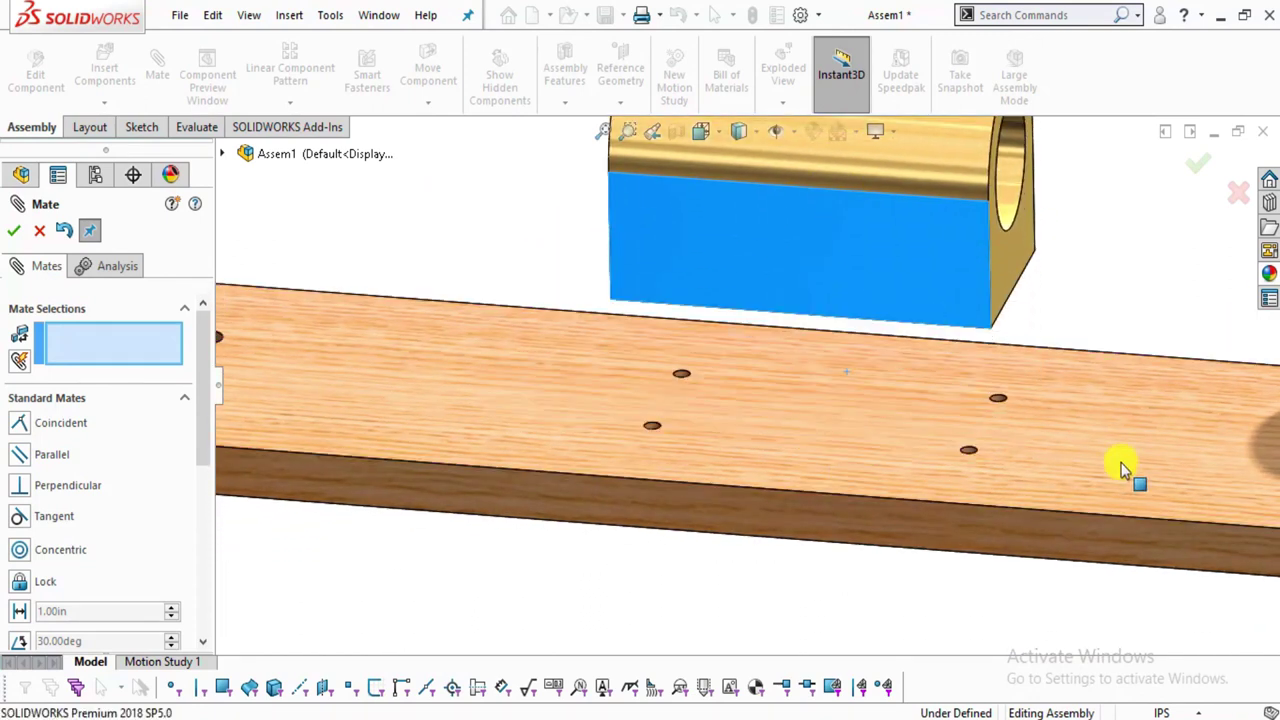
pyautogui.click(909, 494)
pyautogui.moveTo(909, 494); pyautogui.dragTo(903, 406, button='middle')
pyautogui.click(908, 409)
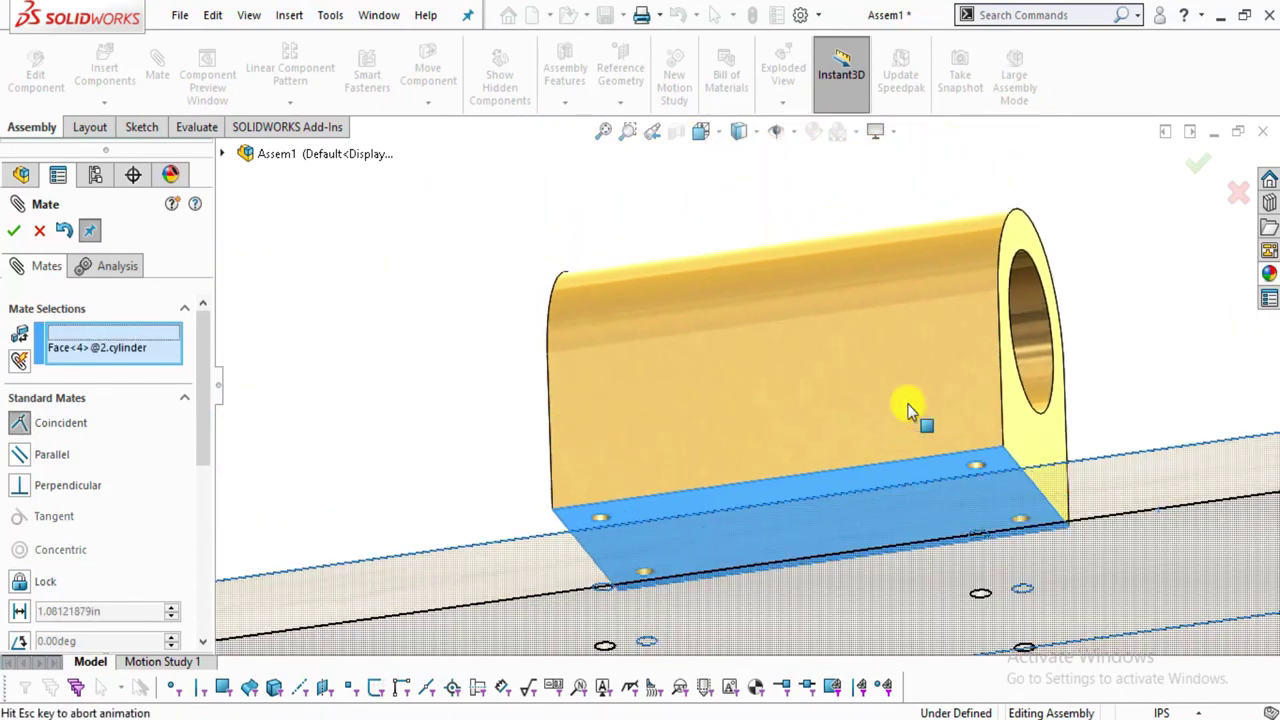
pyautogui.click(1120, 440)
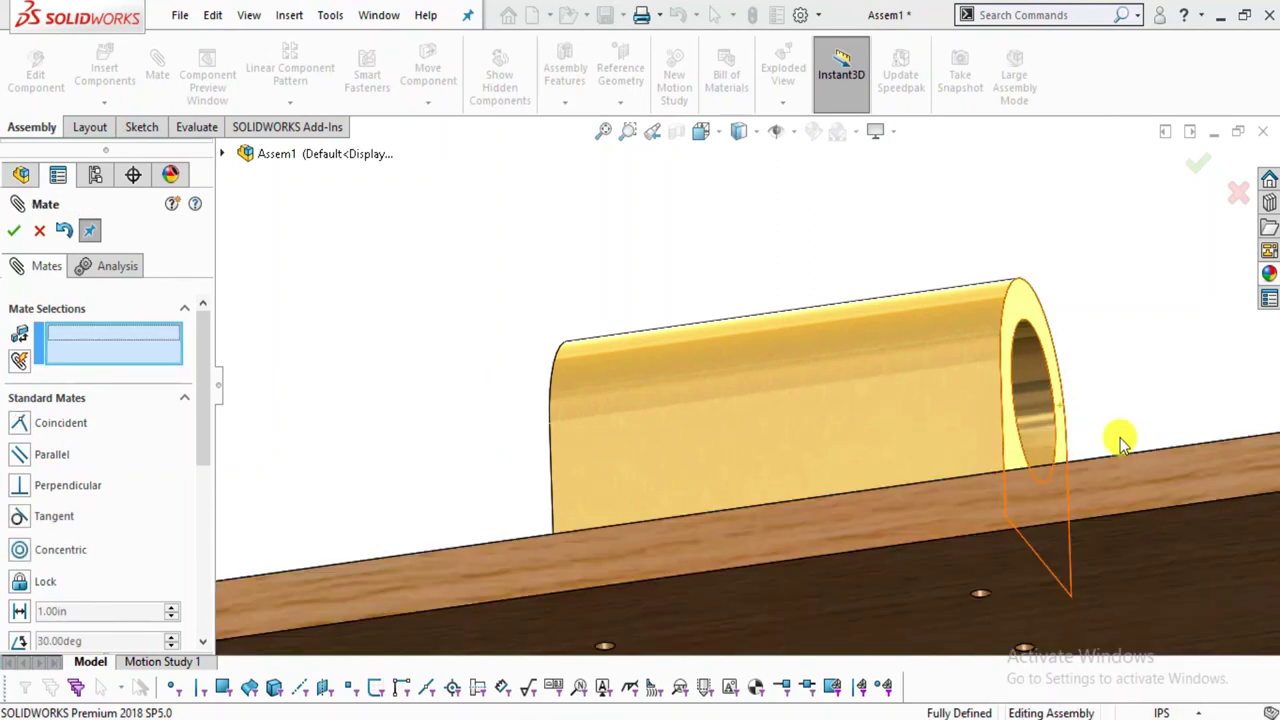
pyautogui.scroll(3, 909, 366)
pyautogui.moveTo(909, 366); pyautogui.dragTo(840, 485, button='middle')
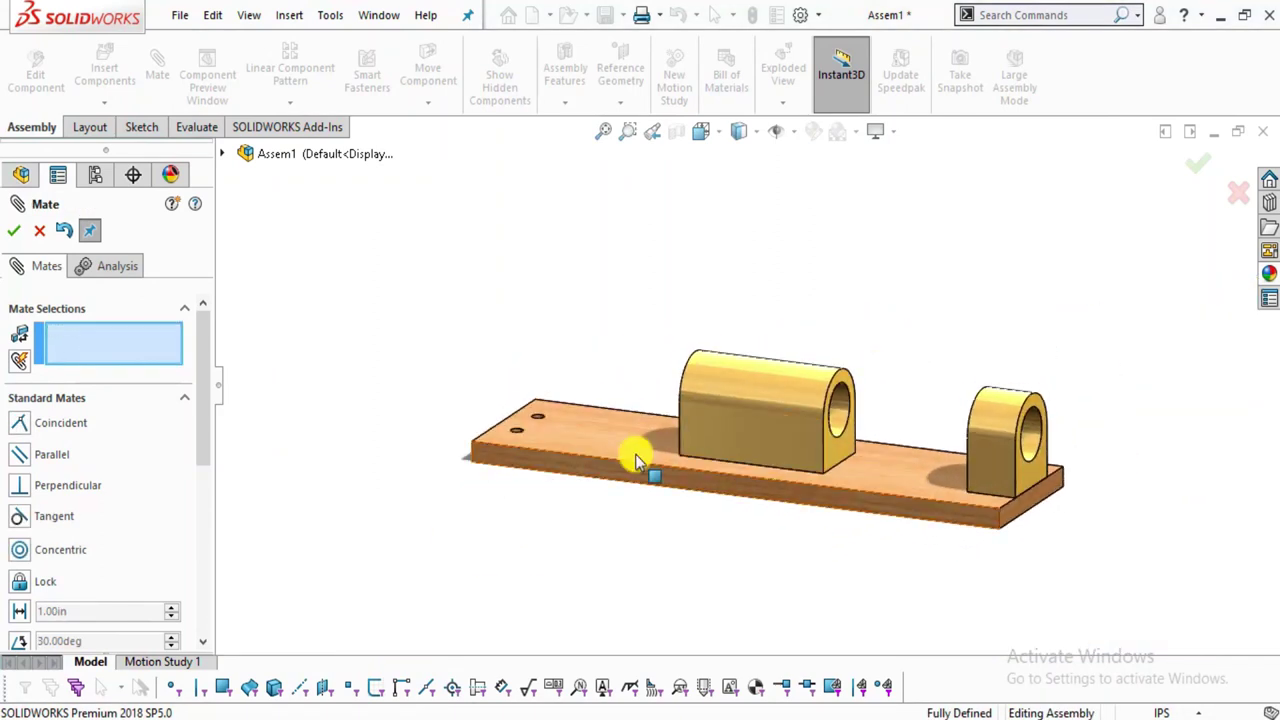
pyautogui.click(41, 234)
# Insert the 3.hinge part, rotate it 90° about Y and place it above the board's free end with the two large holes.
pyautogui.click(93, 83)
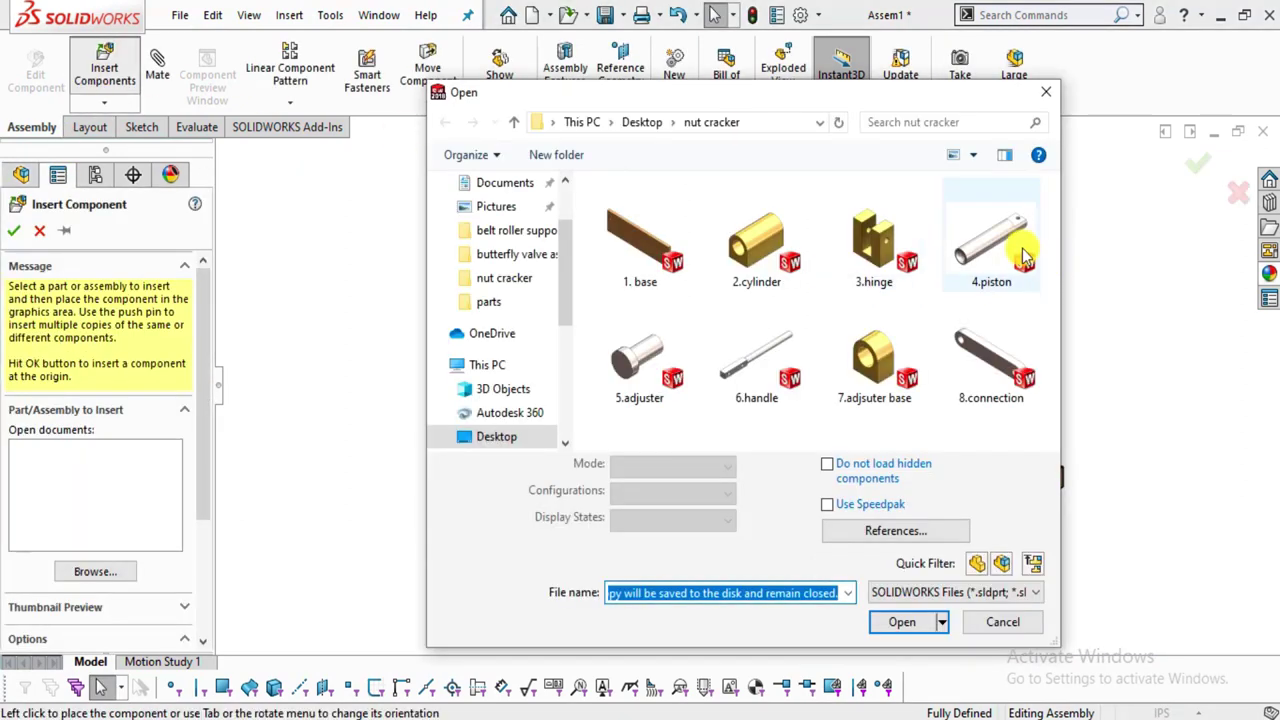
pyautogui.doubleClick(868, 258)
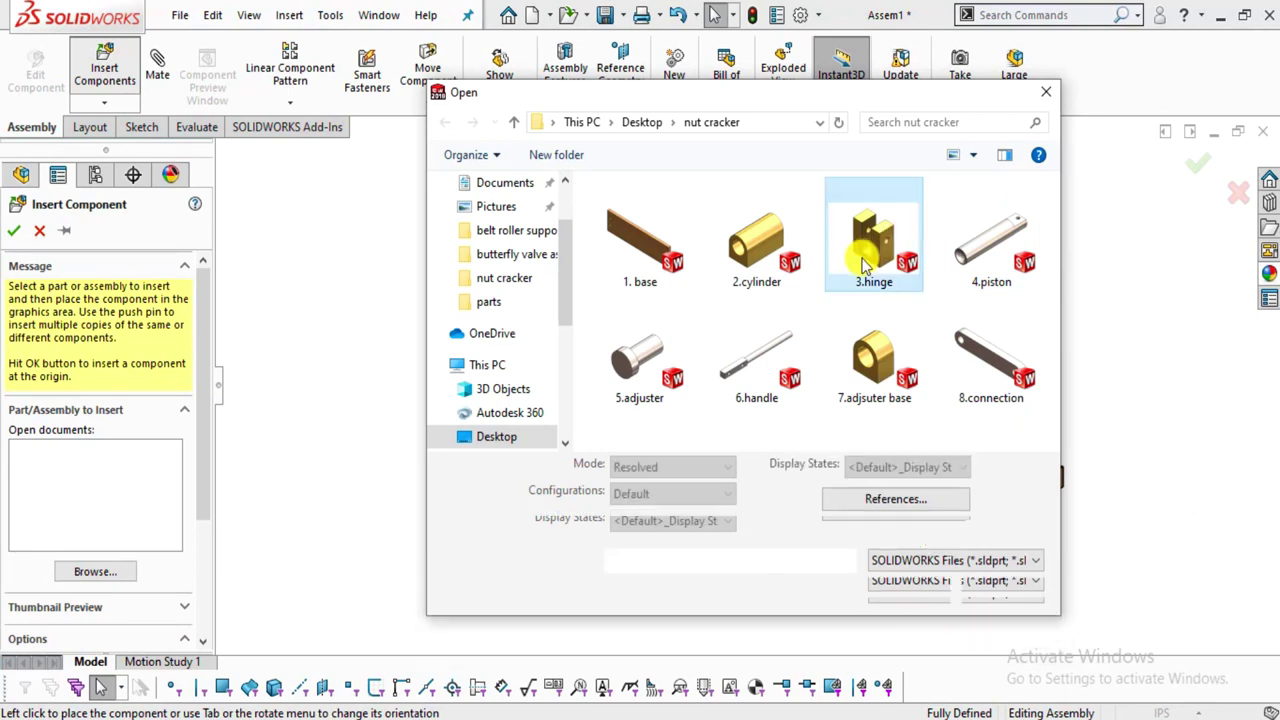
pyautogui.scroll(-3, 570, 345)
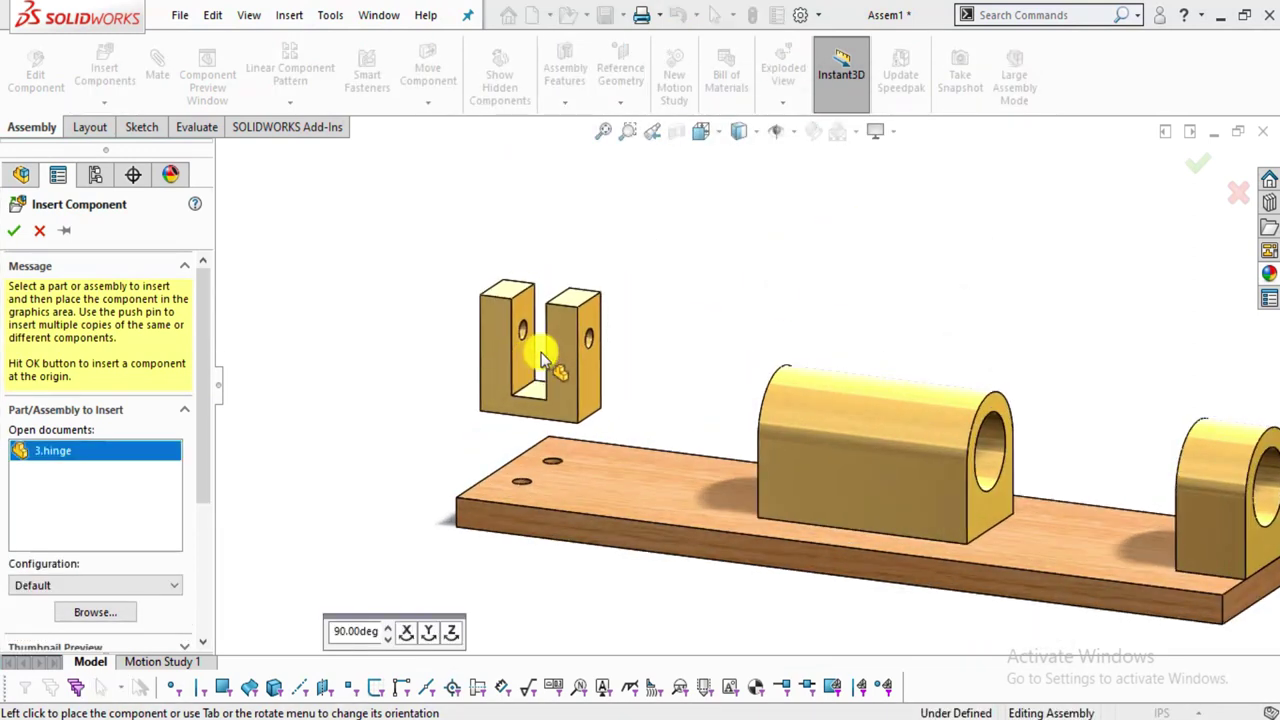
pyautogui.click(429, 634)
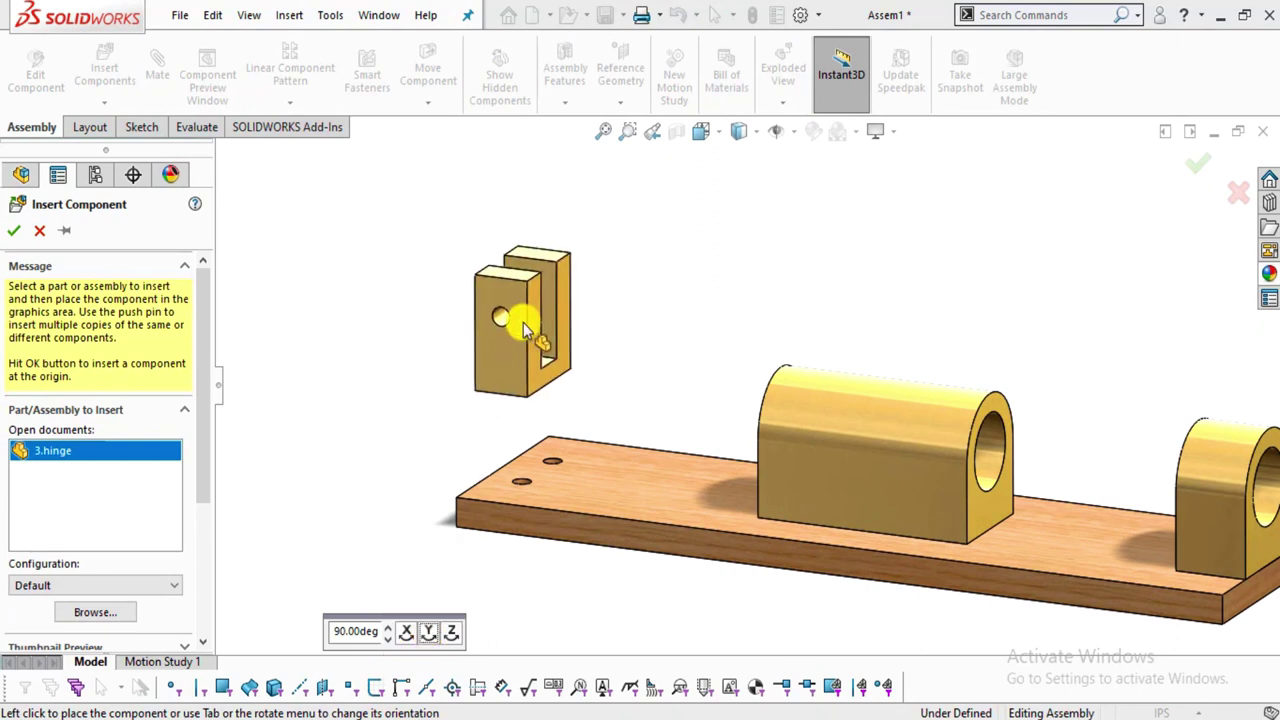
pyautogui.click(523, 322)
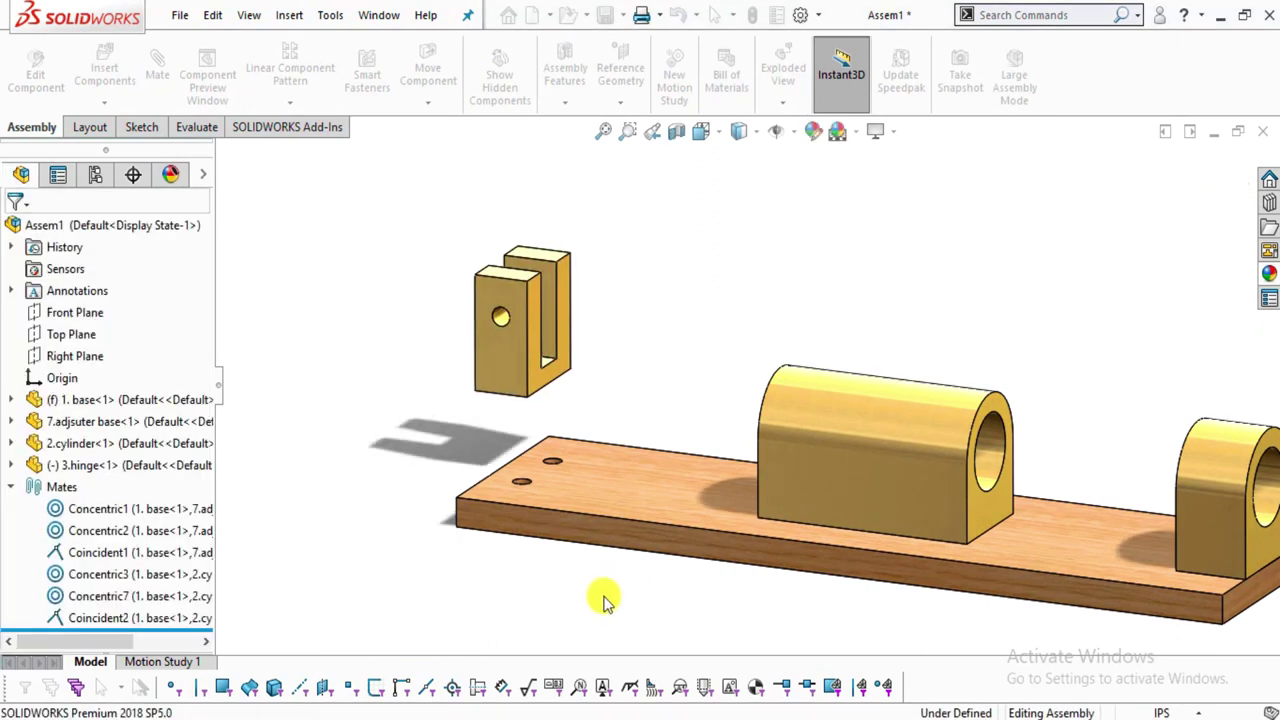
# Mate one bottom hole of the hinge concentric with a large hole at the board's free end.
pyautogui.moveTo(560, 540); pyautogui.dragTo(530, 430, button='middle')
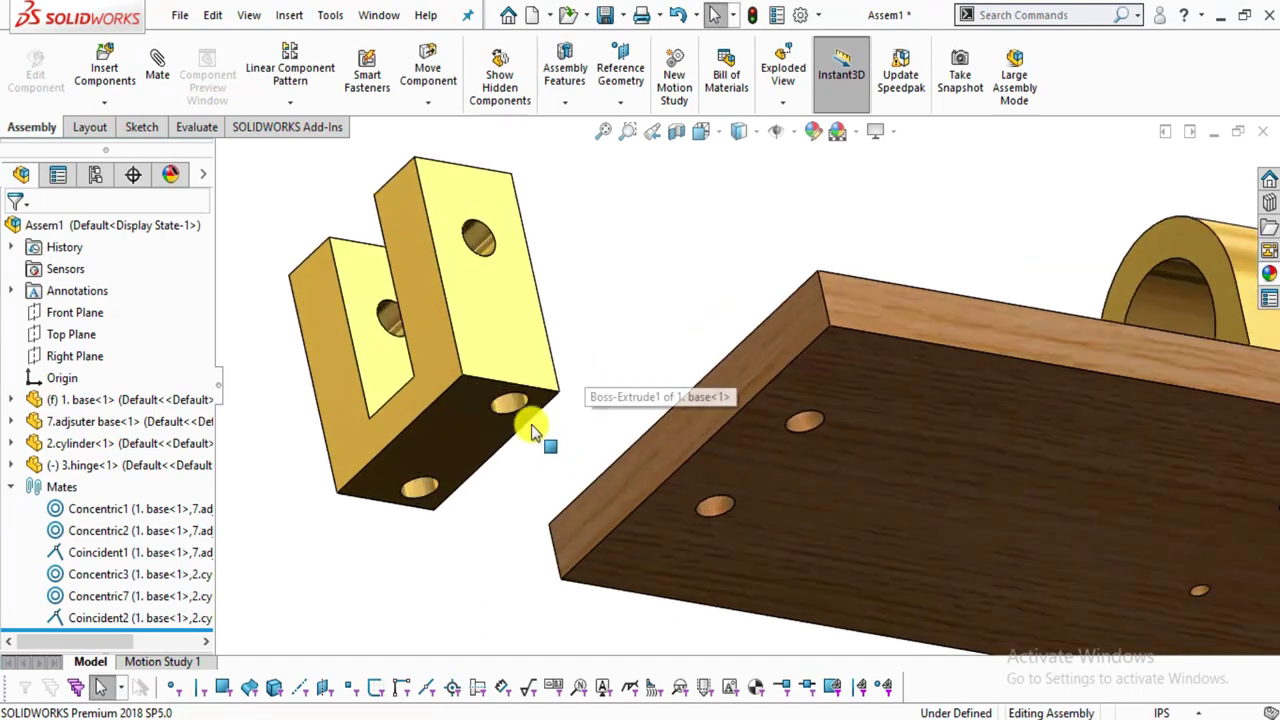
pyautogui.click(510, 405)
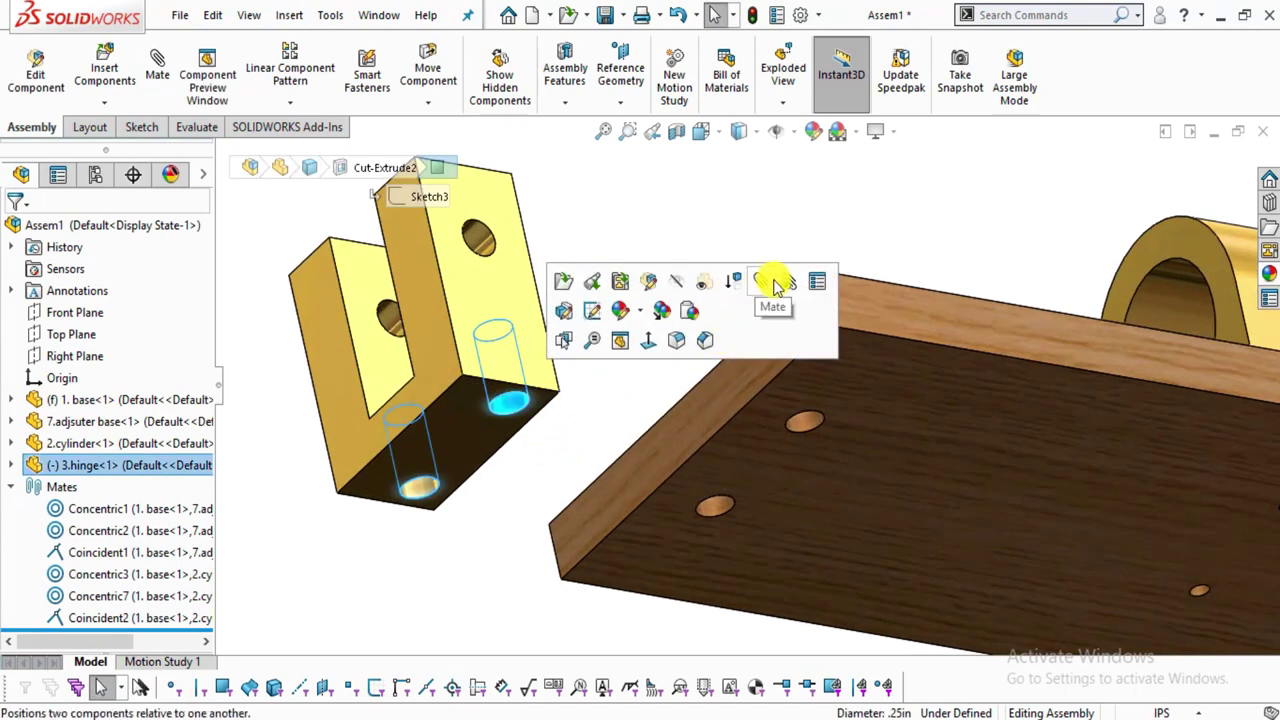
pyautogui.press('m')
pyautogui.click(810, 425)
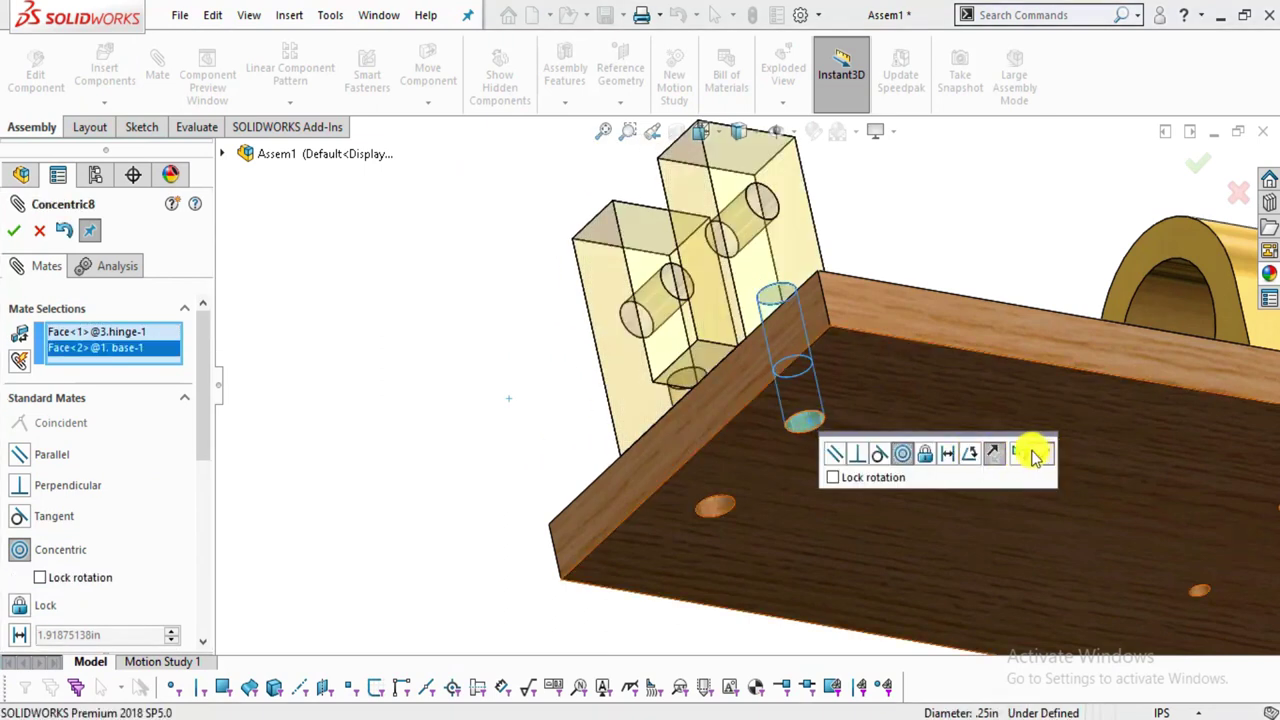
pyautogui.click(1035, 455)
# Mate the hinge's second bottom hole concentric with the other large hole at that end of the board.
pyautogui.moveTo(651, 437); pyautogui.dragTo(620, 413, button='middle')
pyautogui.moveTo(620, 413); pyautogui.dragTo(868, 530)
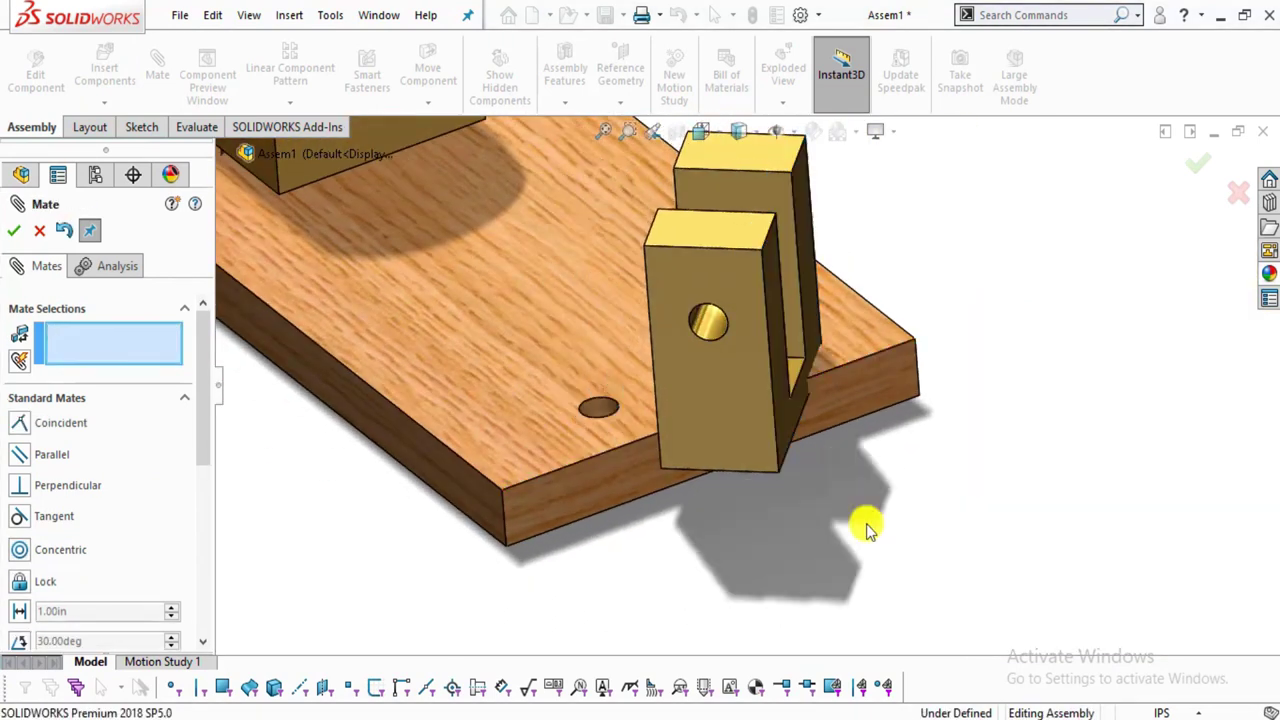
pyautogui.click(601, 407)
pyautogui.moveTo(723, 529); pyautogui.dragTo(722, 456, button='middle')
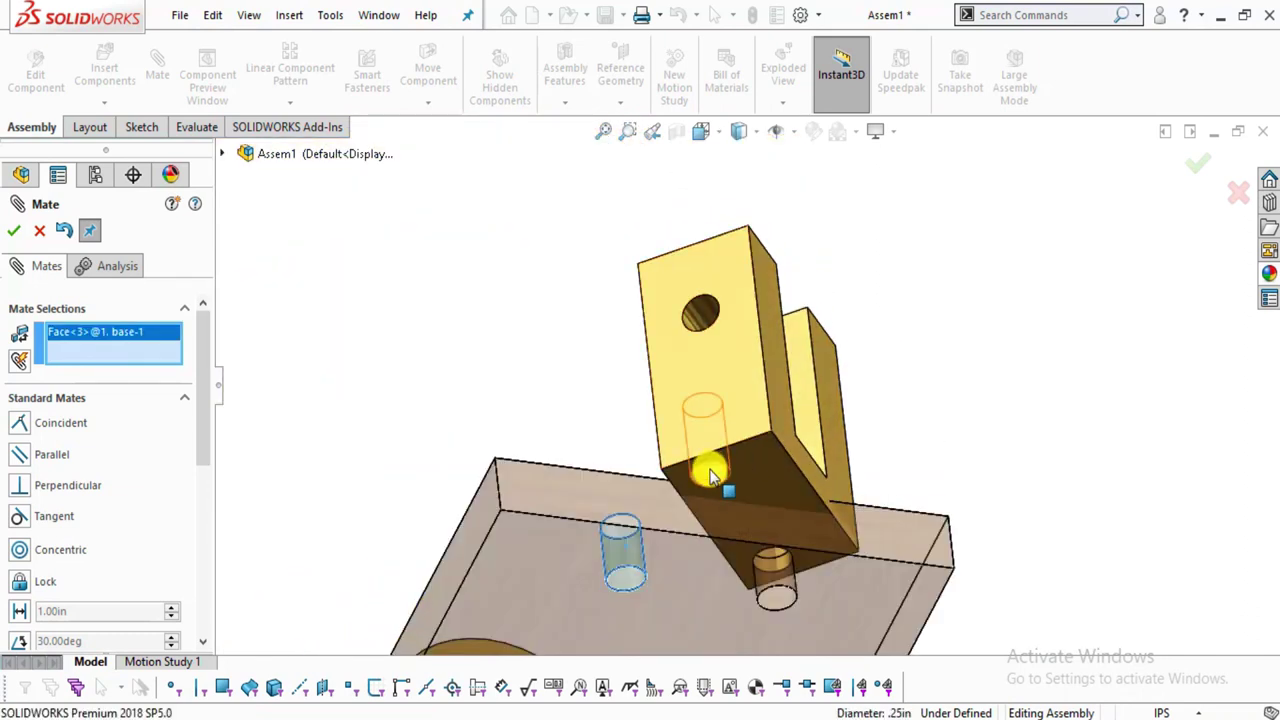
pyautogui.click(709, 476)
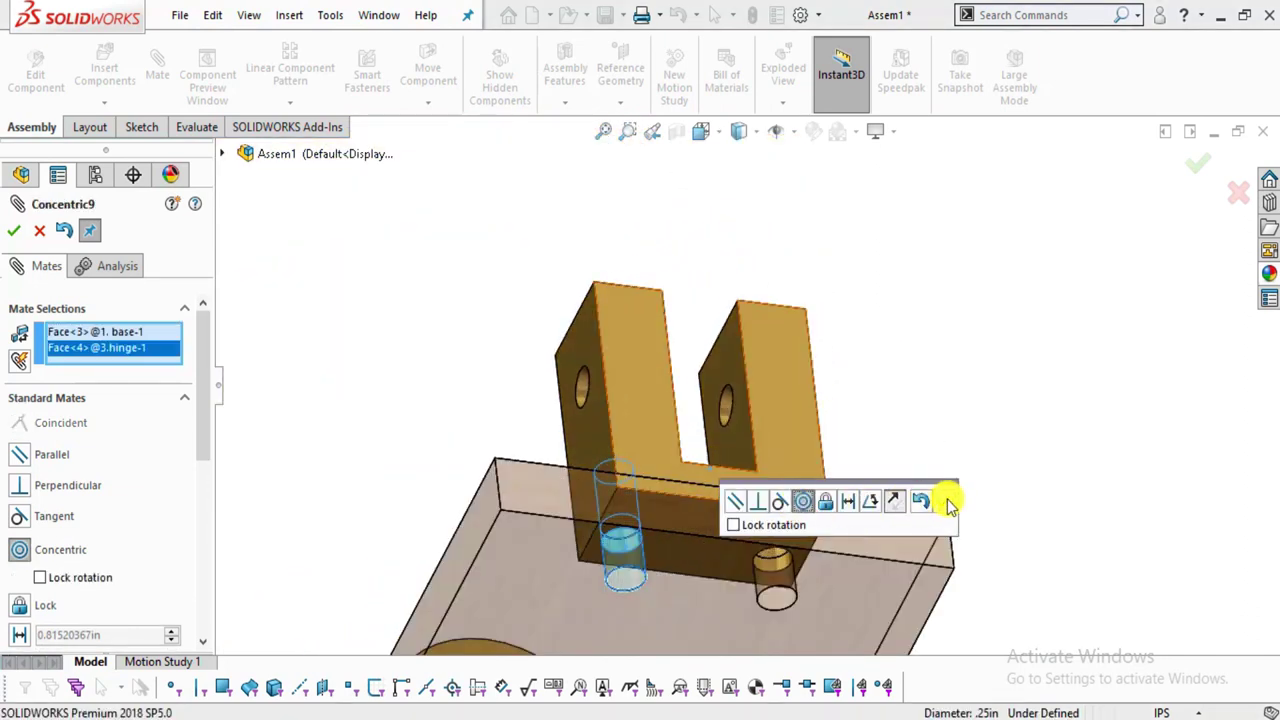
pyautogui.click(948, 503)
# Mate the hinge's bottom face coincident with the board's top face and finish mating.
pyautogui.moveTo(646, 337); pyautogui.dragTo(668, 370)
pyautogui.click(678, 386)
pyautogui.moveTo(557, 525); pyautogui.dragTo(425, 377, button='middle')
pyautogui.click(425, 377)
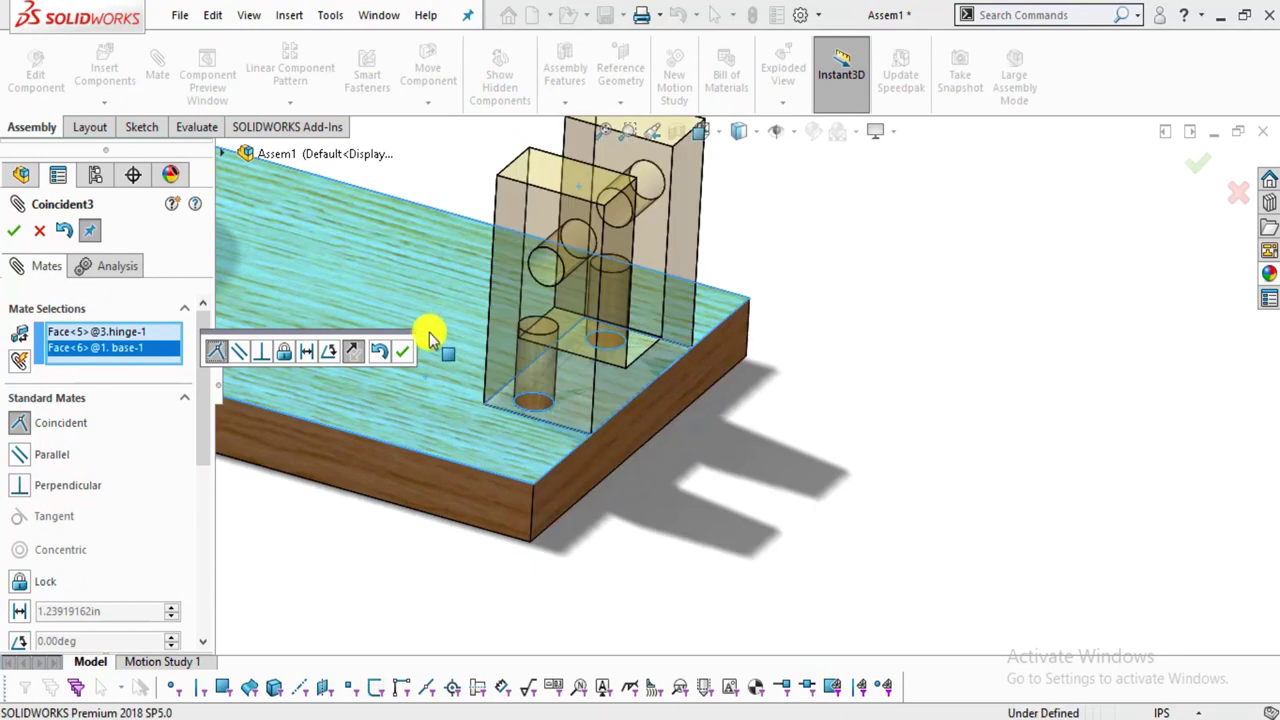
pyautogui.click(405, 353)
pyautogui.scroll(2, 951, 463)
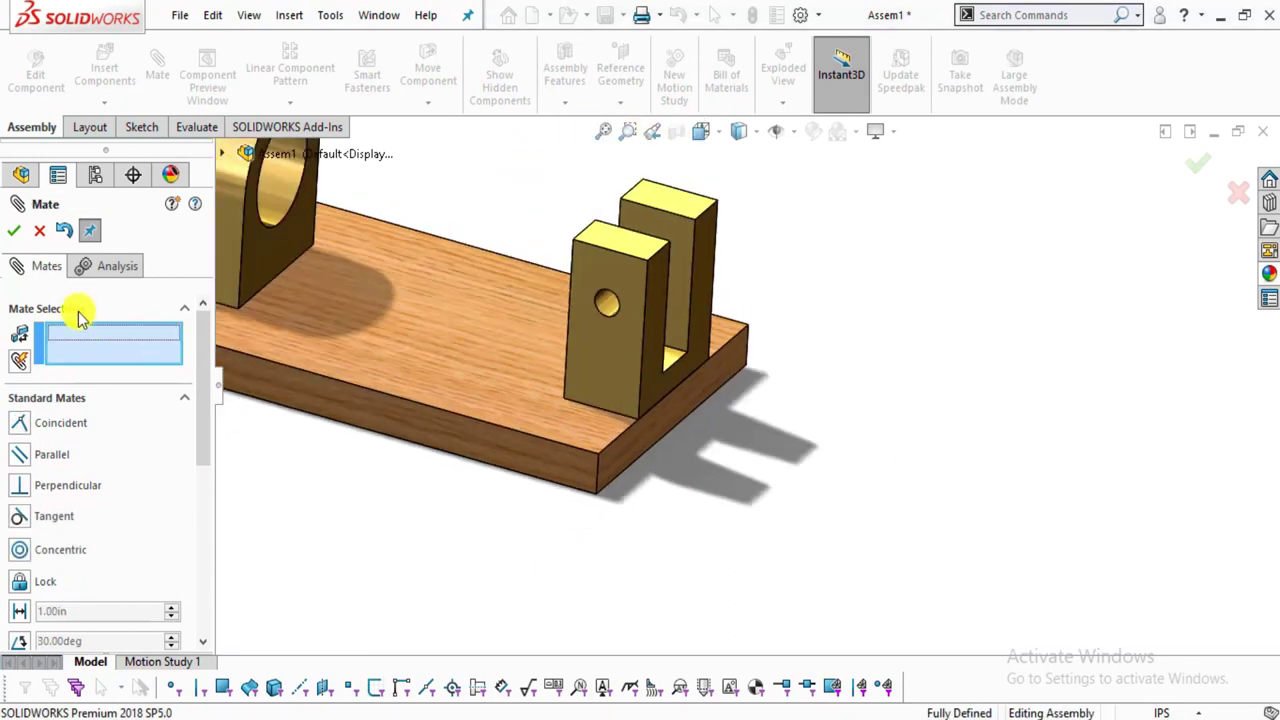
pyautogui.click(37, 232)
# Insert the 5.adjuster part, rotate it 90° about Y and place it beyond the adjuster base with its shaft facing the bore.
pyautogui.scroll(4, 843, 429)
pyautogui.moveTo(571, 414); pyautogui.dragTo(581, 258, button='middle')
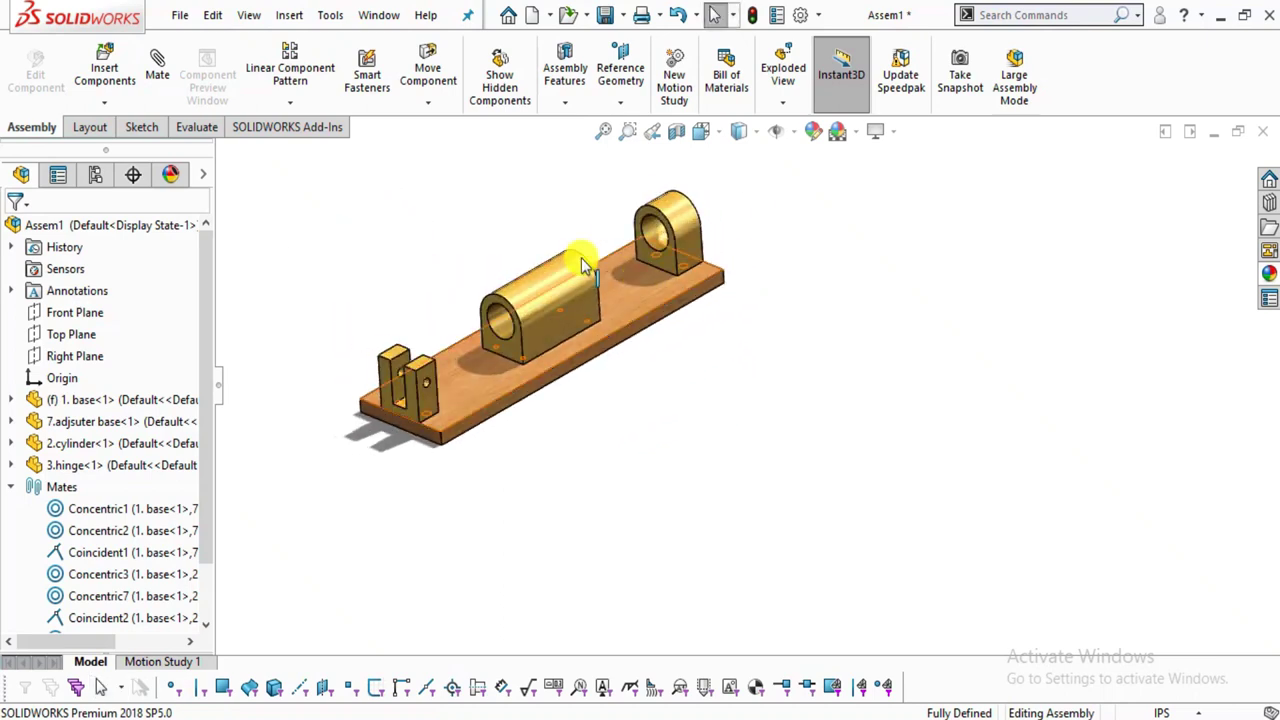
pyautogui.scroll(-3, 615, 376)
pyautogui.moveTo(615, 374); pyautogui.dragTo(284, 155, button='middle')
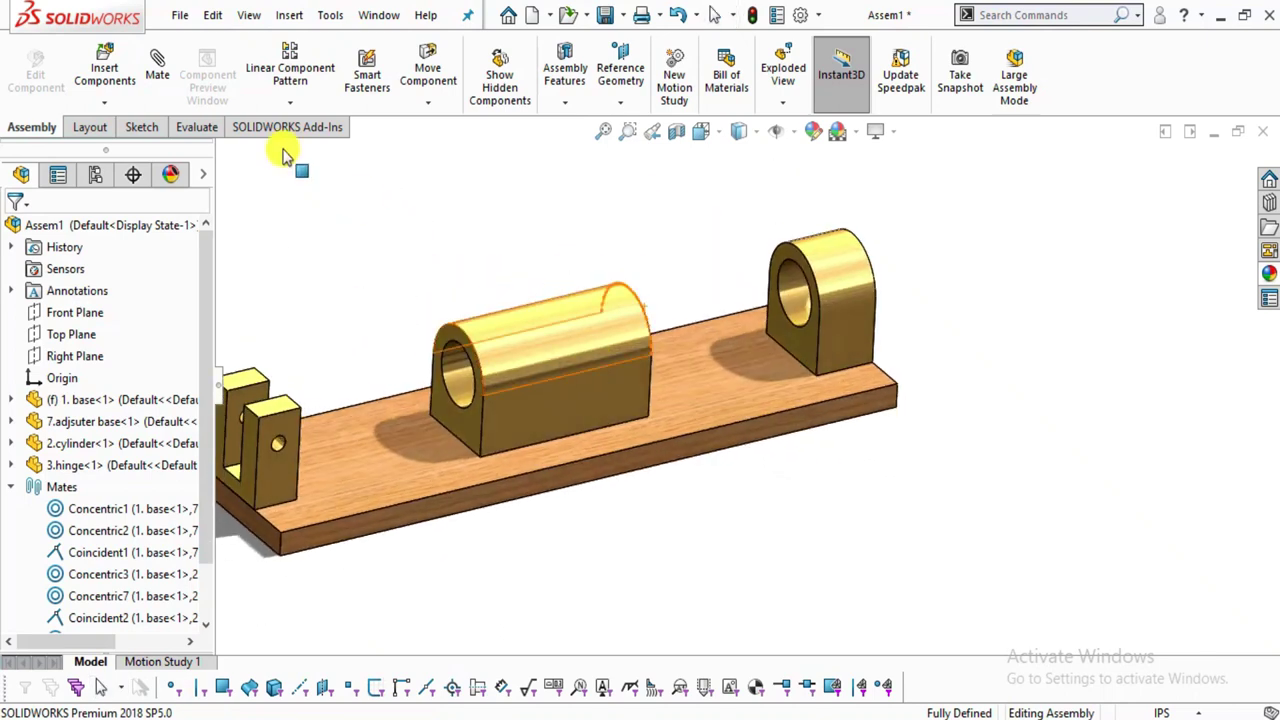
pyautogui.click(120, 75)
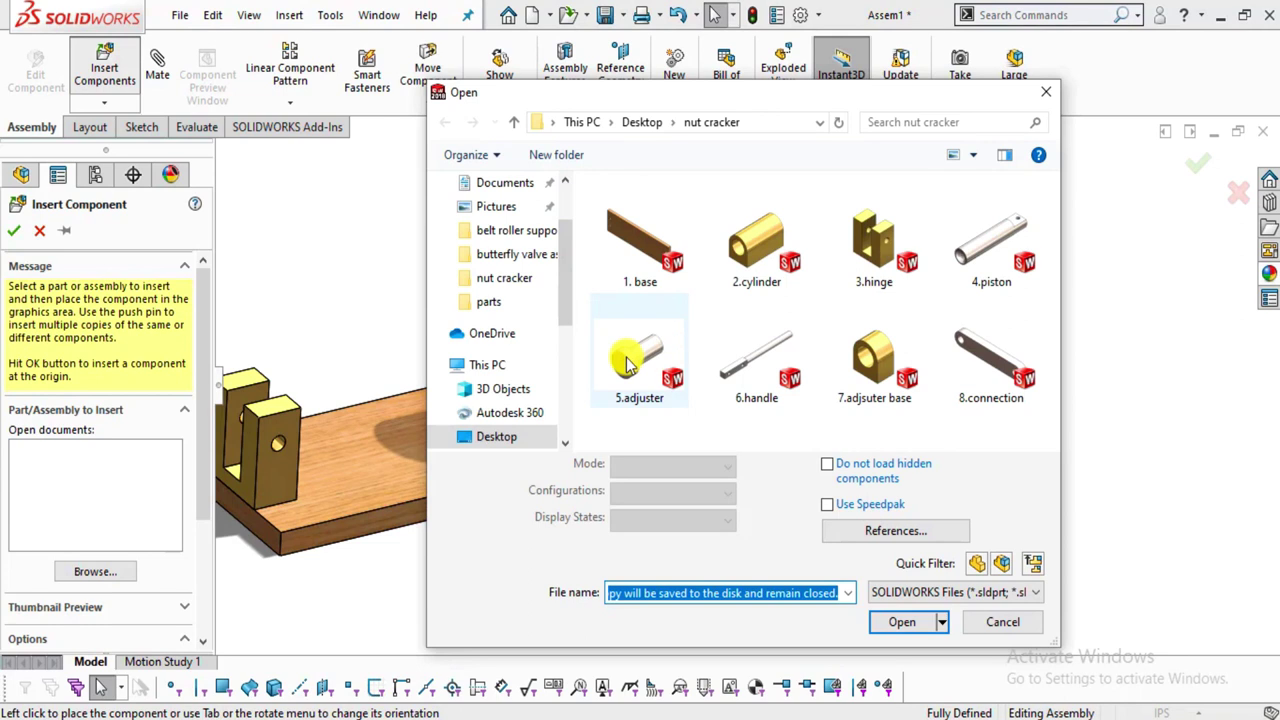
pyautogui.doubleClick(628, 365)
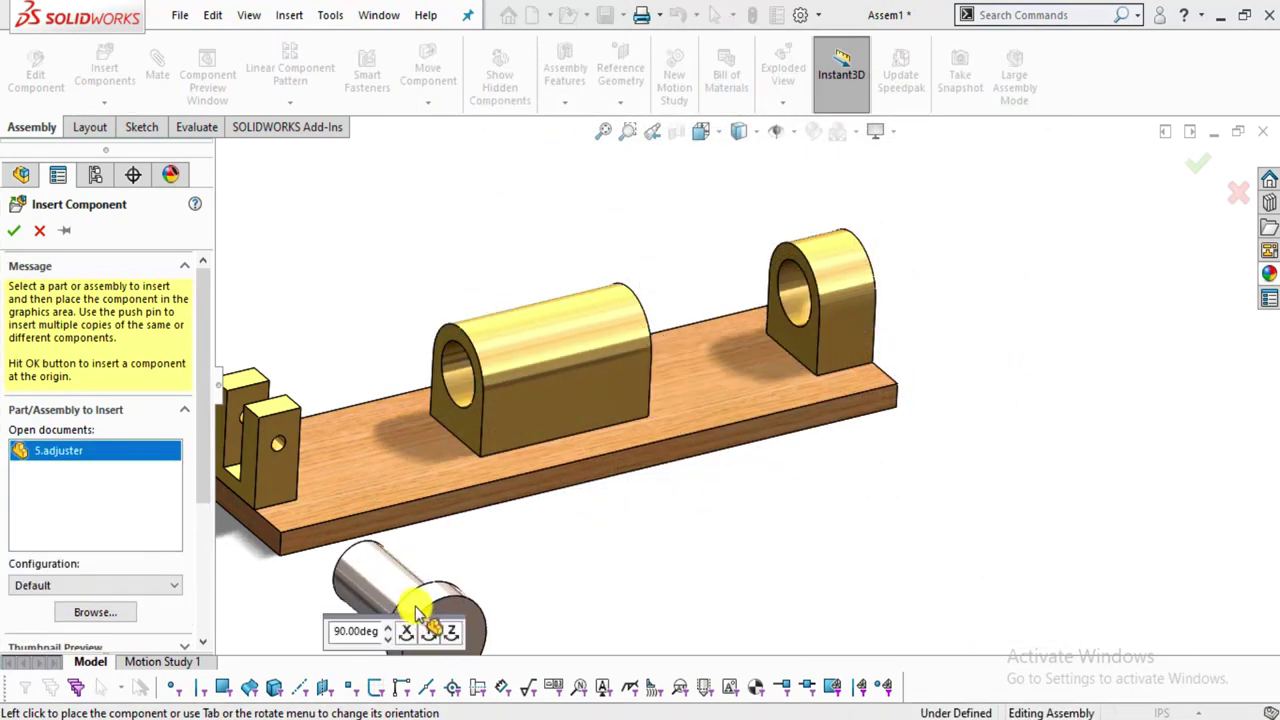
pyautogui.click(970, 232)
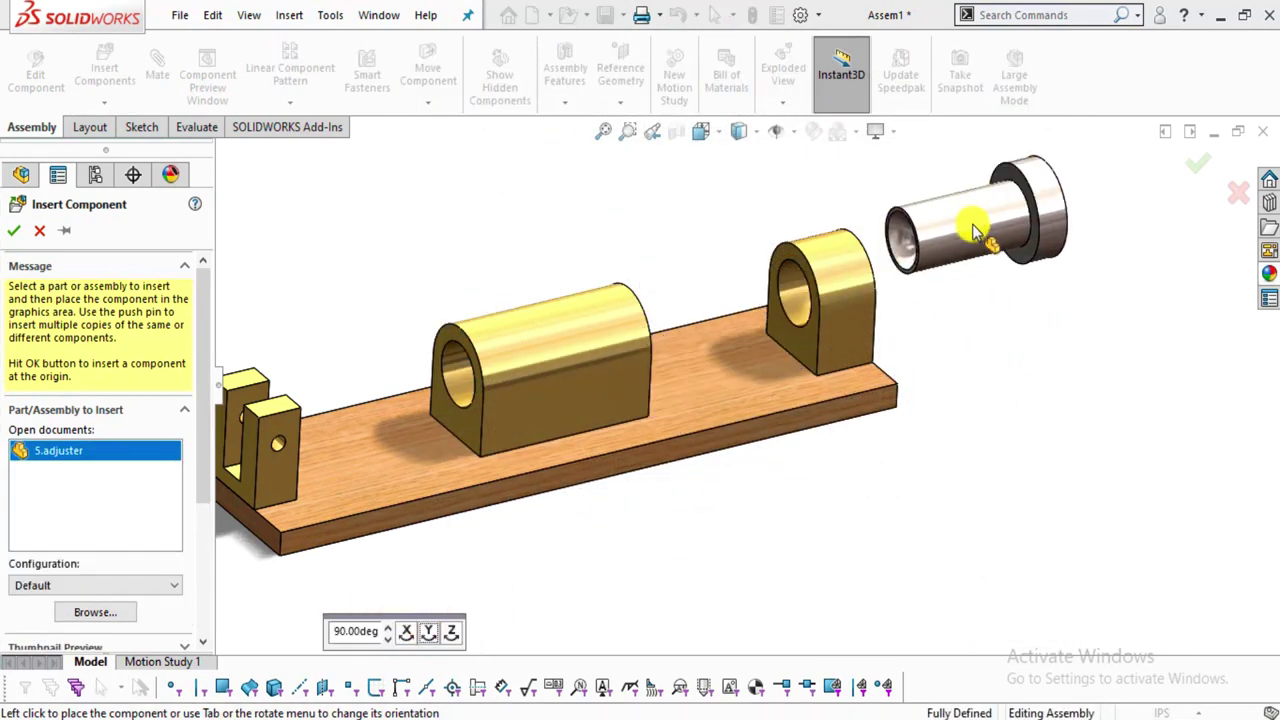
# Mate the adjuster's shaft concentric with the bore of the adjuster base.
pyautogui.moveTo(943, 391); pyautogui.dragTo(930, 297, button='middle')
pyautogui.click(930, 297)
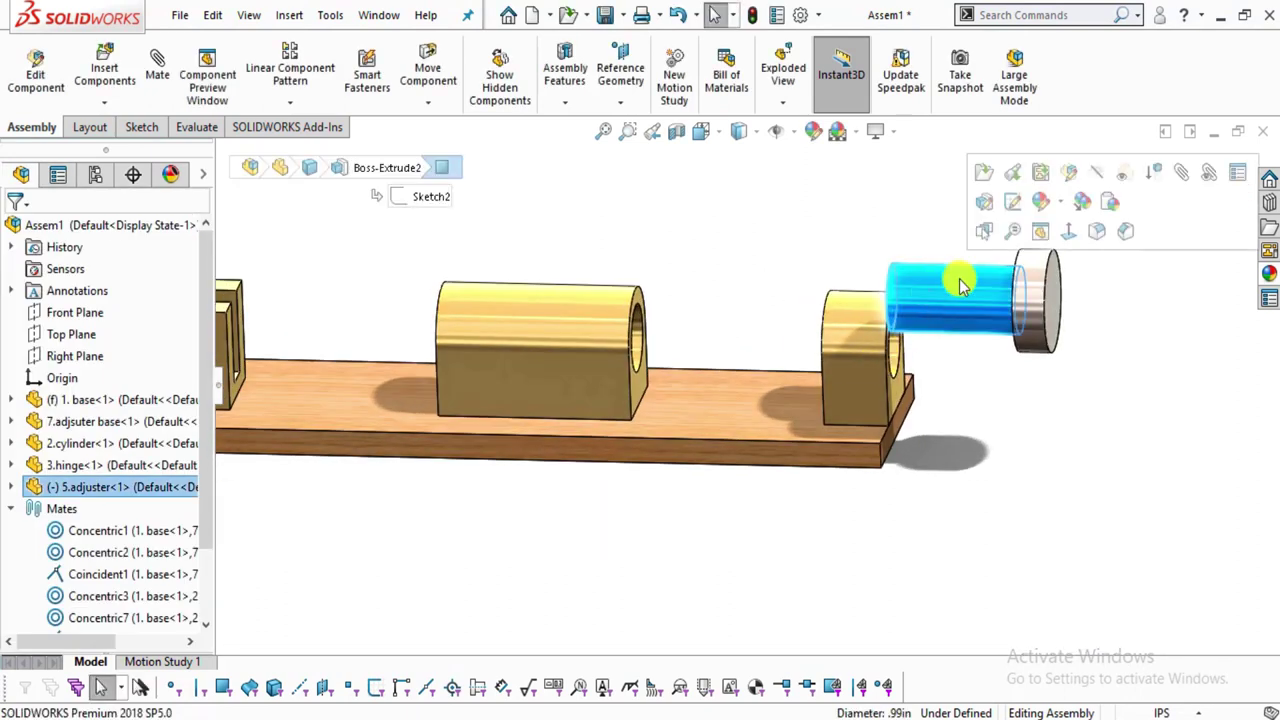
pyautogui.click(1183, 175)
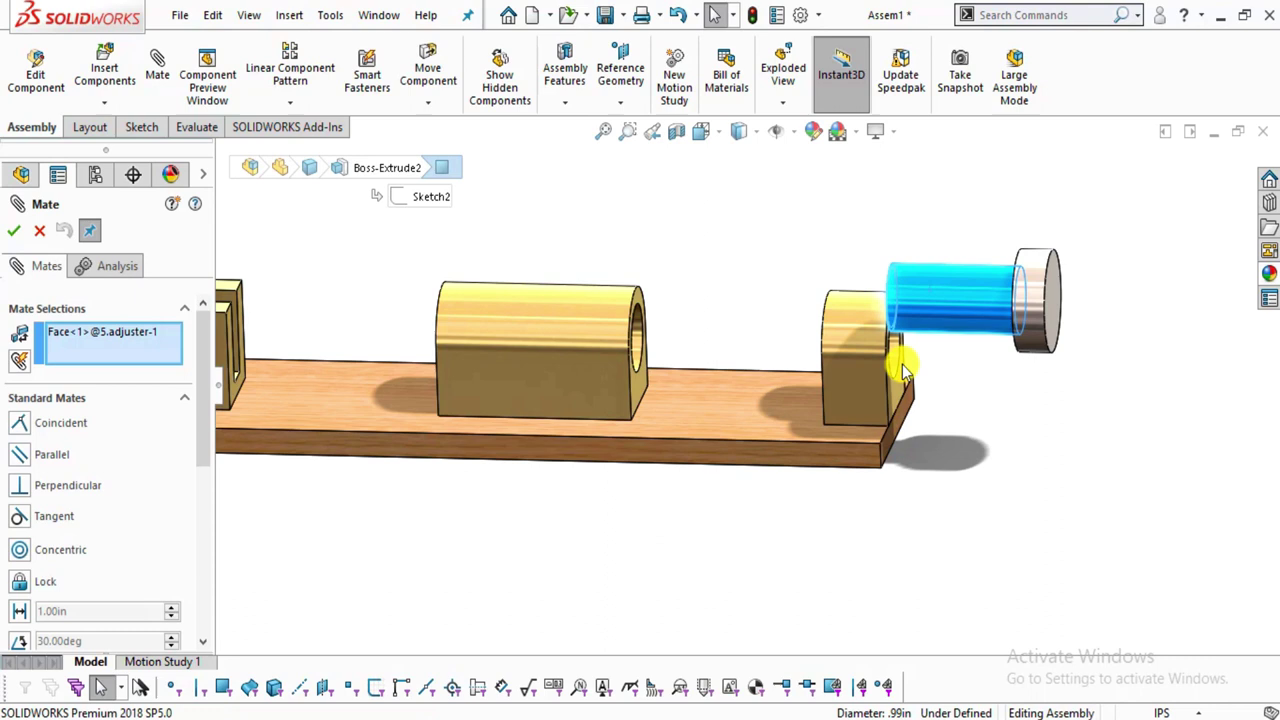
pyautogui.moveTo(923, 349); pyautogui.dragTo(790, 365, button='middle')
pyautogui.click(786, 363)
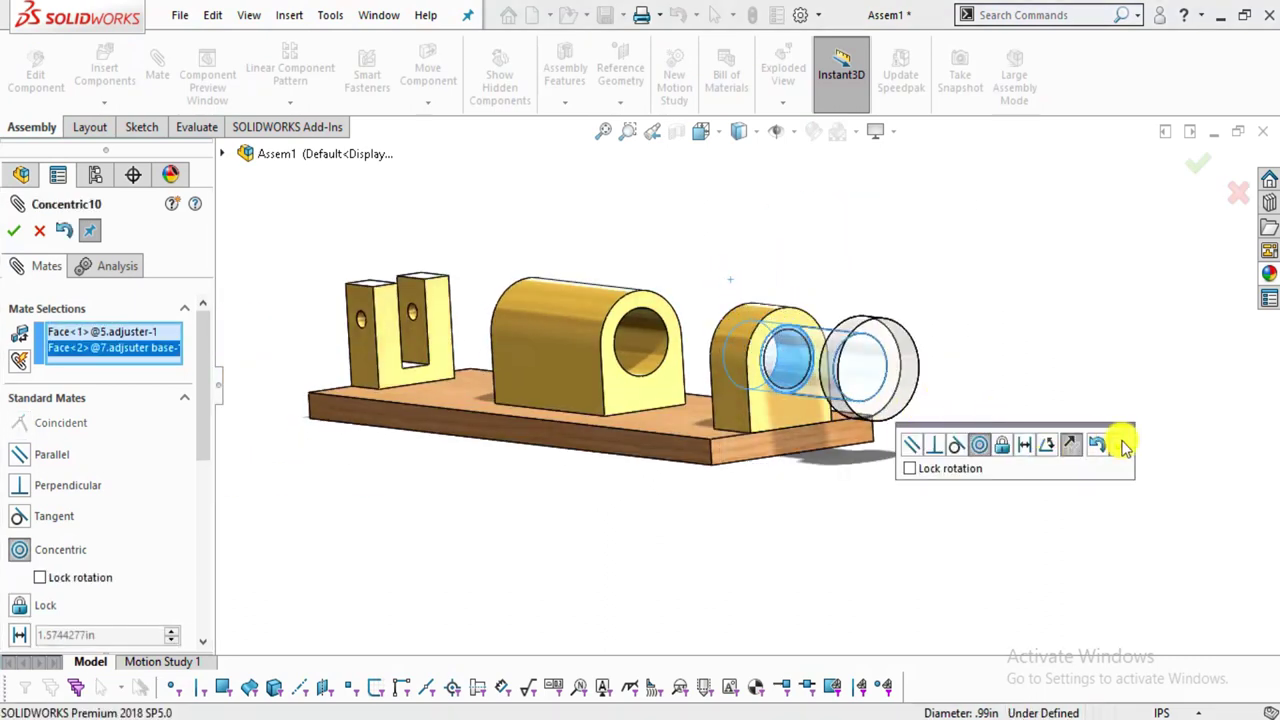
pyautogui.click(1122, 445)
# Mate the inner face of the adjuster's head coincident with the adjuster base's outer face and finish mating.
pyautogui.moveTo(714, 409); pyautogui.dragTo(843, 431, button='middle')
pyautogui.scroll(-3, 843, 431)
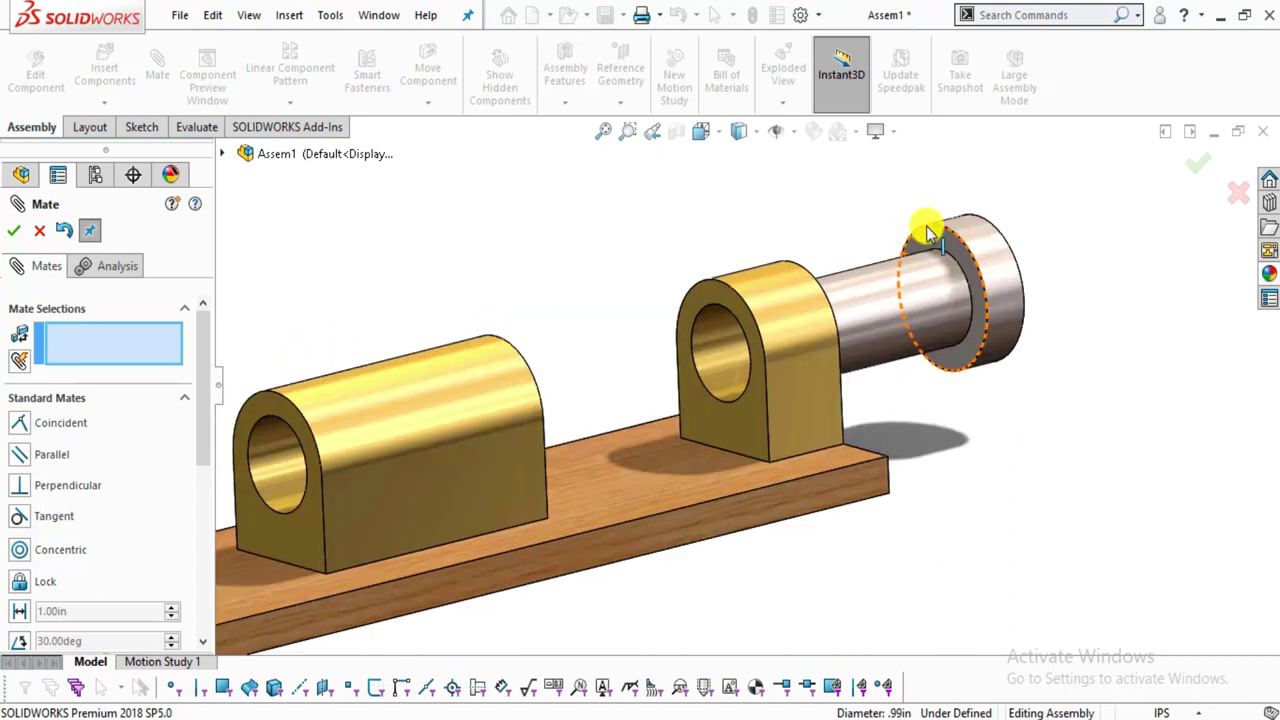
pyautogui.scroll(-2, 930, 240)
pyautogui.click(925, 278)
pyautogui.moveTo(774, 408); pyautogui.dragTo(822, 312, button='middle')
pyautogui.click(833, 312)
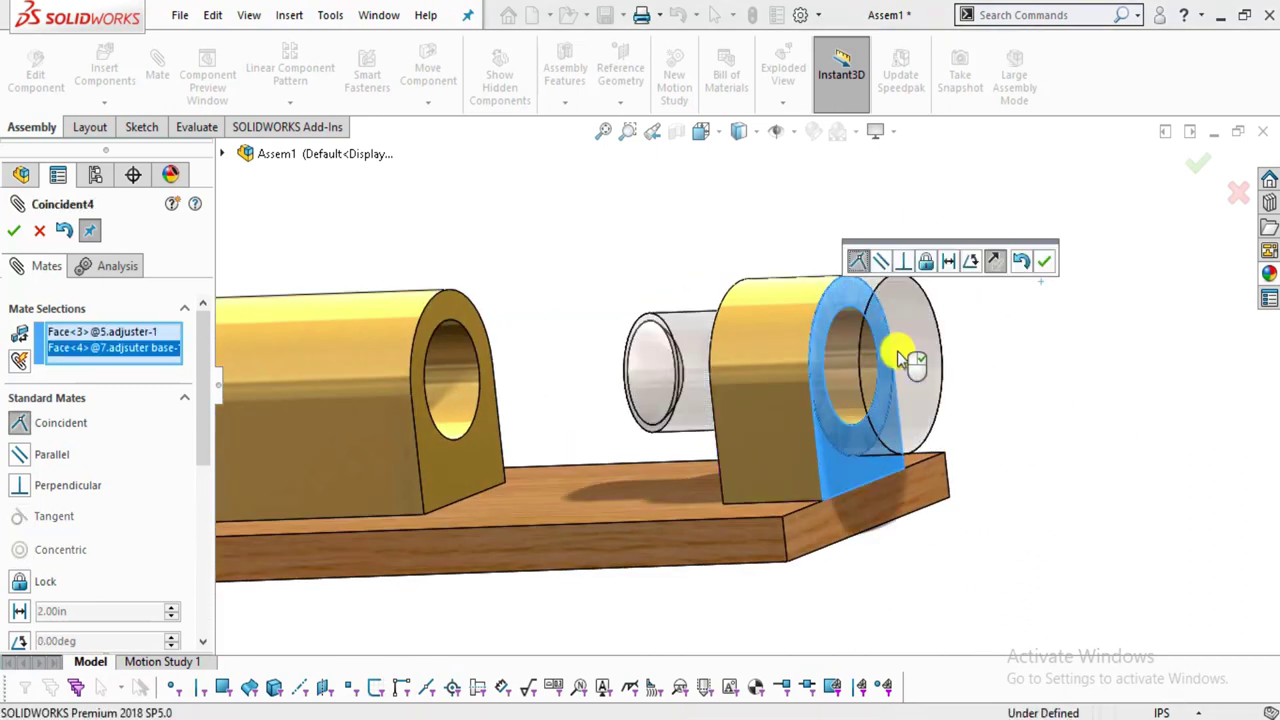
pyautogui.click(1050, 262)
pyautogui.moveTo(1006, 423); pyautogui.dragTo(995, 492, button='middle')
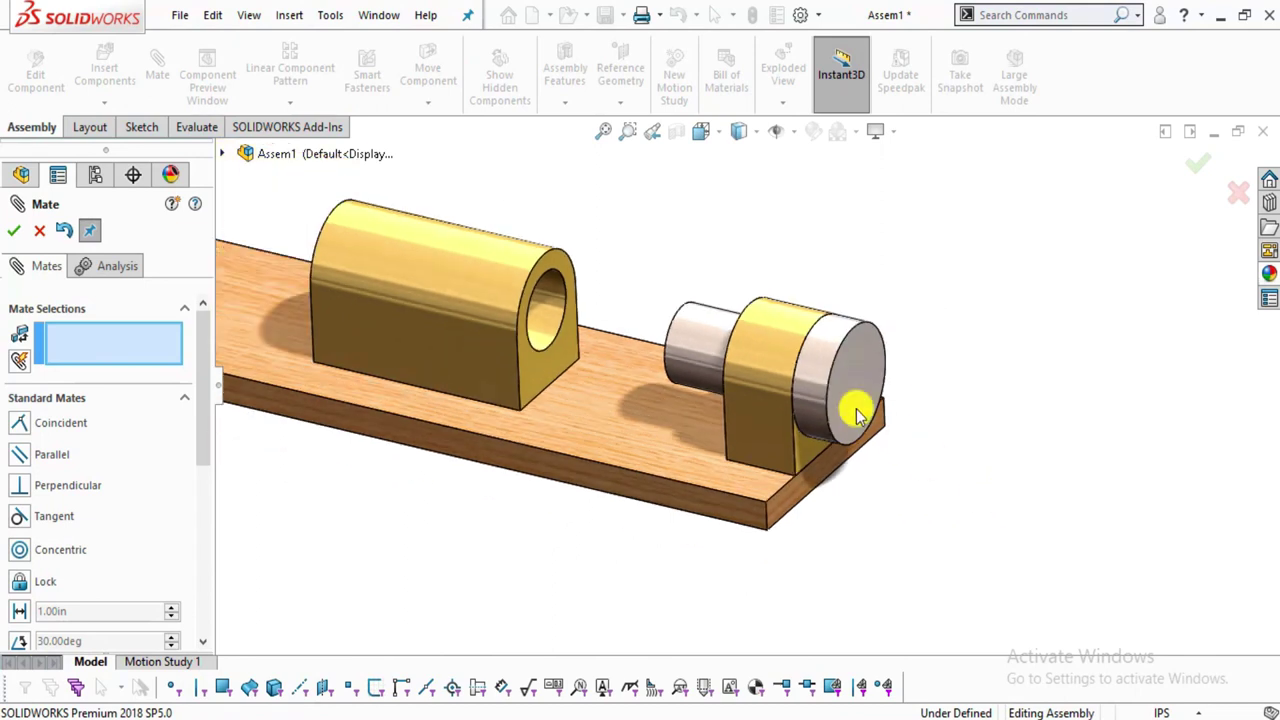
pyautogui.scroll(3, 840, 390)
pyautogui.scroll(-4, 726, 311)
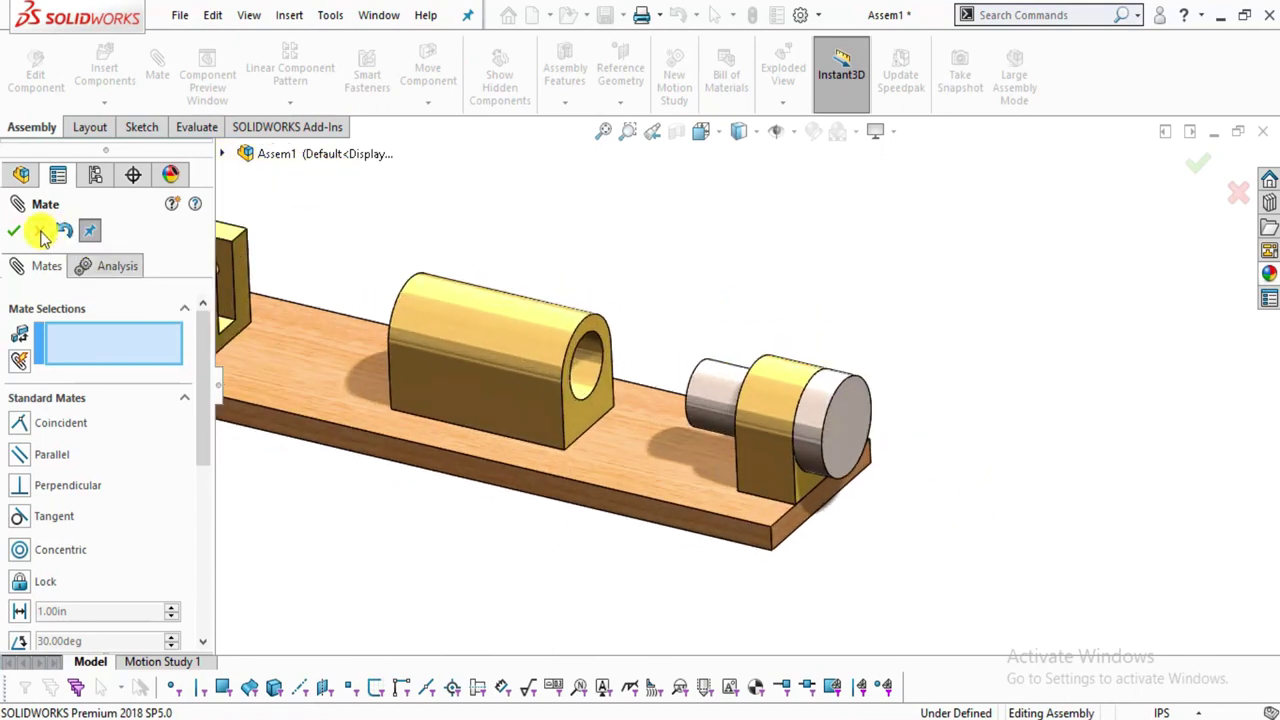
pyautogui.click(40, 231)
# Insert the 4.piston part, rotate it 90° about Y and place it above the cylinder with its flattened end toward the hinge.
pyautogui.click(100, 65)
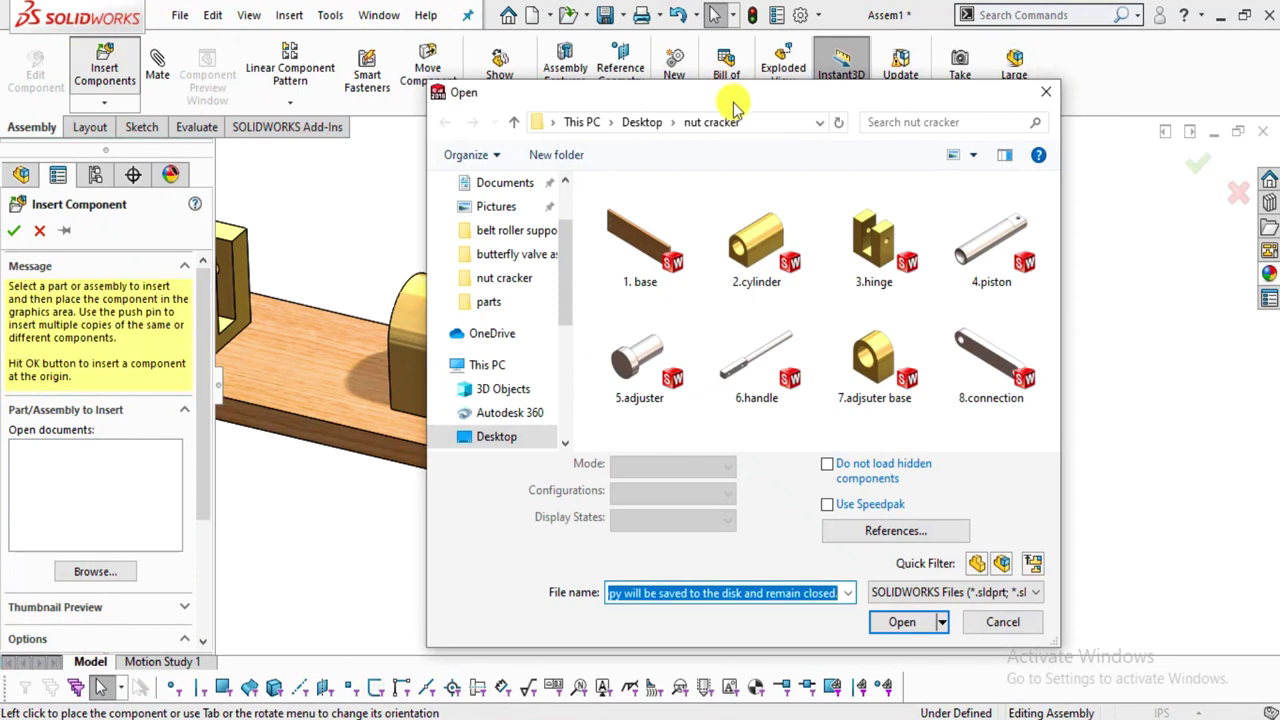
pyautogui.doubleClick(1000, 275)
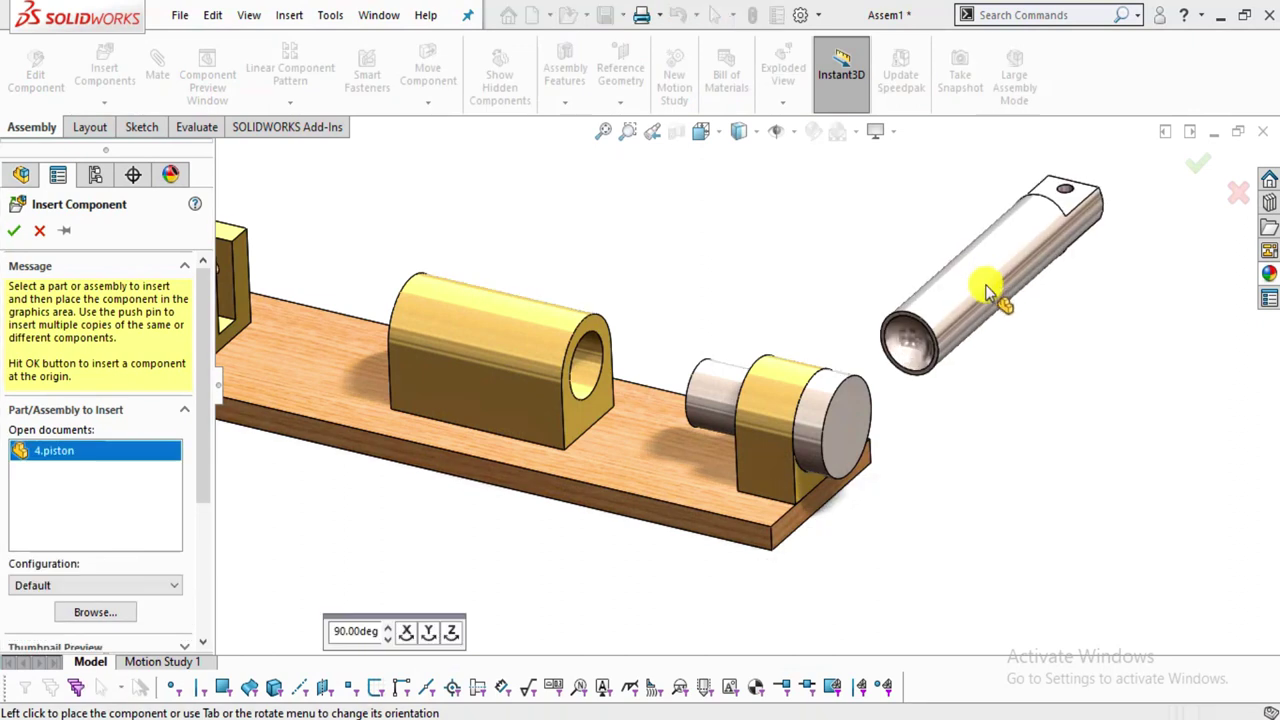
pyautogui.click(421, 637)
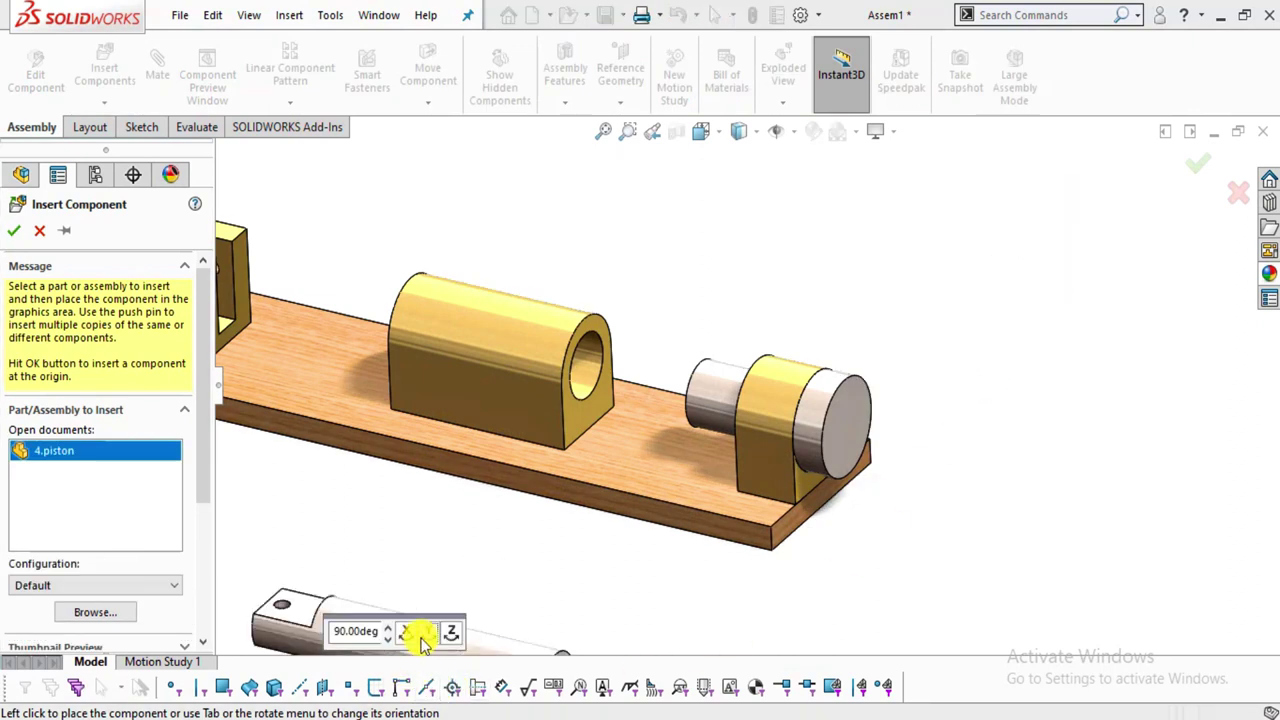
pyautogui.click(621, 208)
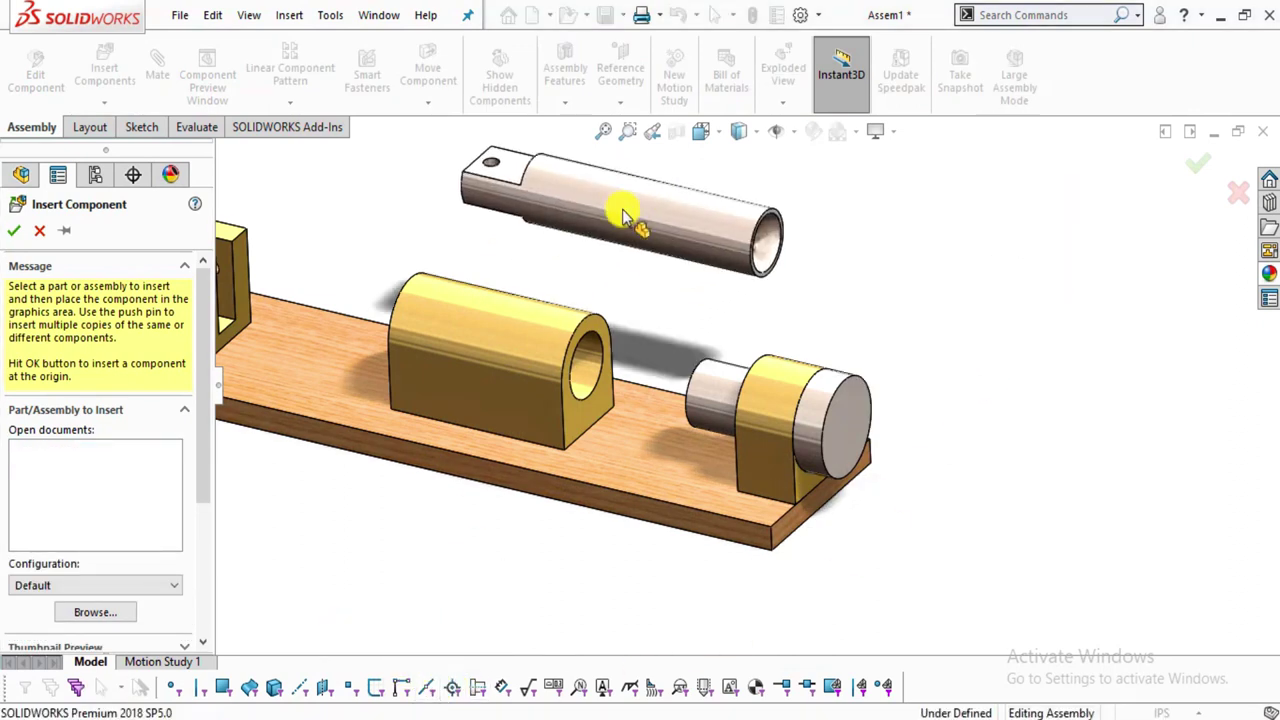
# Mate the piston's outer cylindrical face concentric with the cylinder's bore.
pyautogui.click(621, 208)
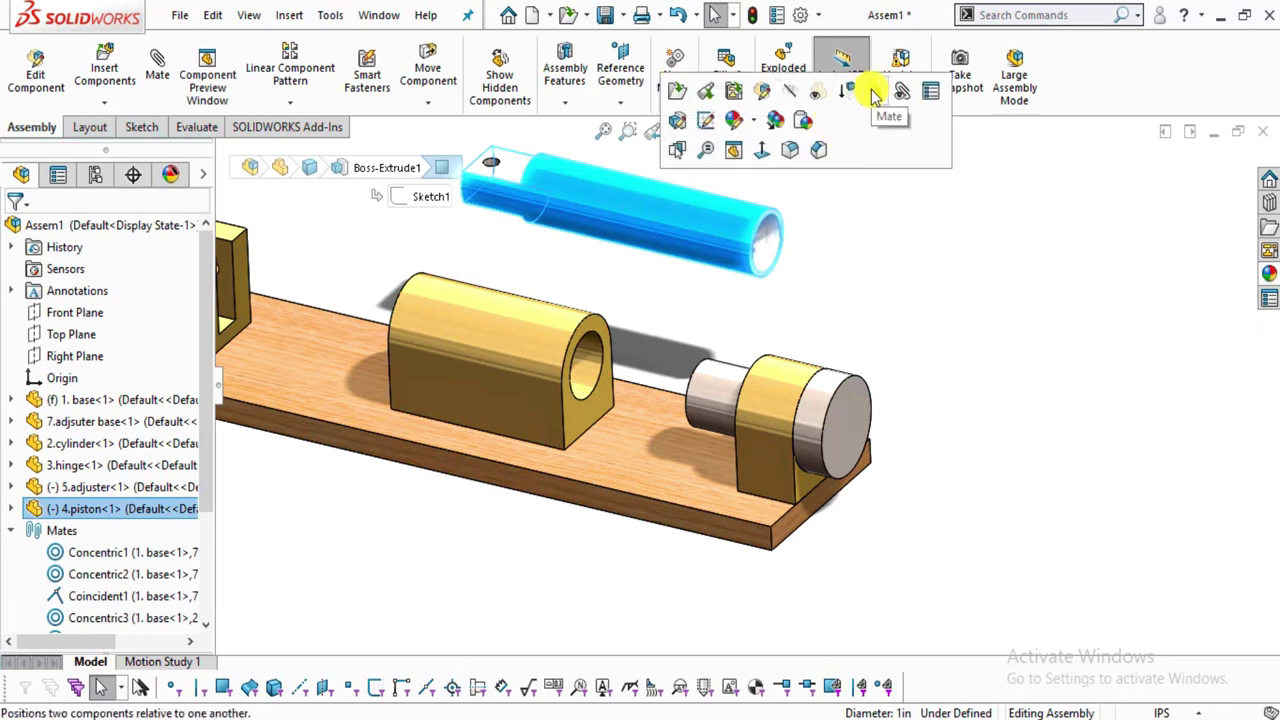
pyautogui.click(596, 389)
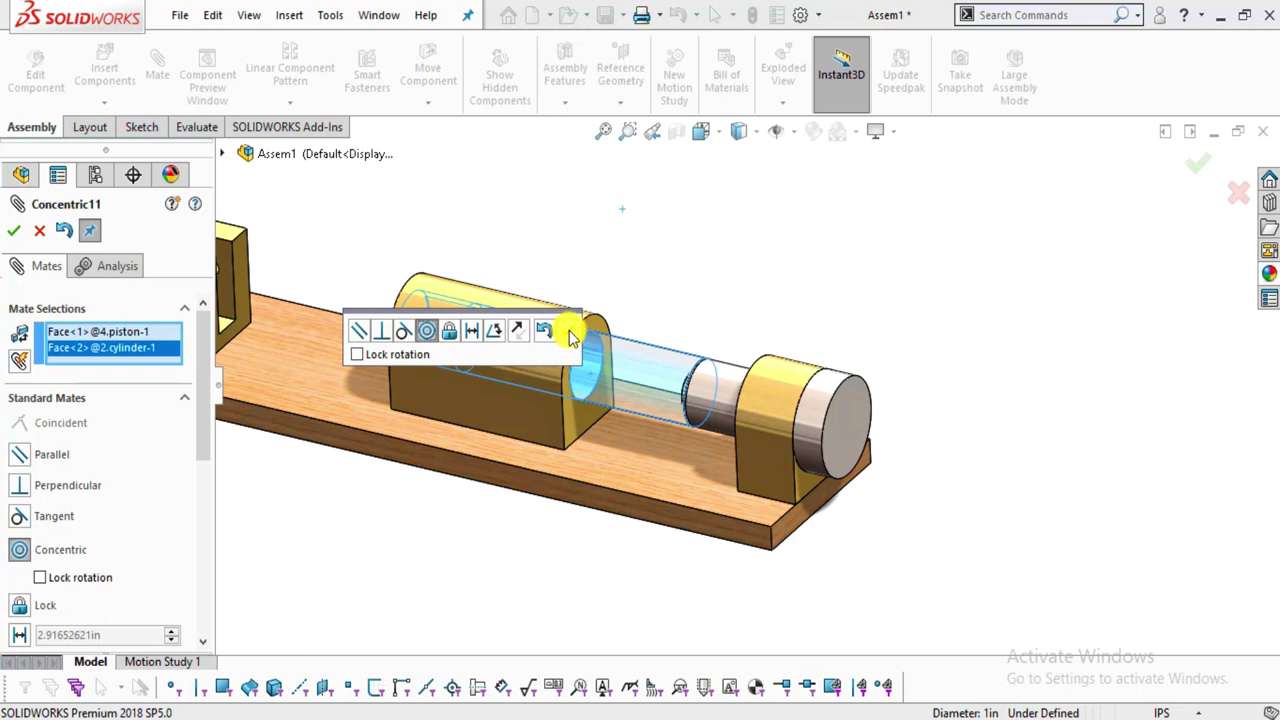
pyautogui.click(568, 333)
# Turn the piston in the cylinder so the hole in its flattened end runs sideways across the board, and finish mating.
pyautogui.moveTo(537, 343); pyautogui.dragTo(617, 325, button='middle')
pyautogui.moveTo(620, 328); pyautogui.dragTo(552, 385)
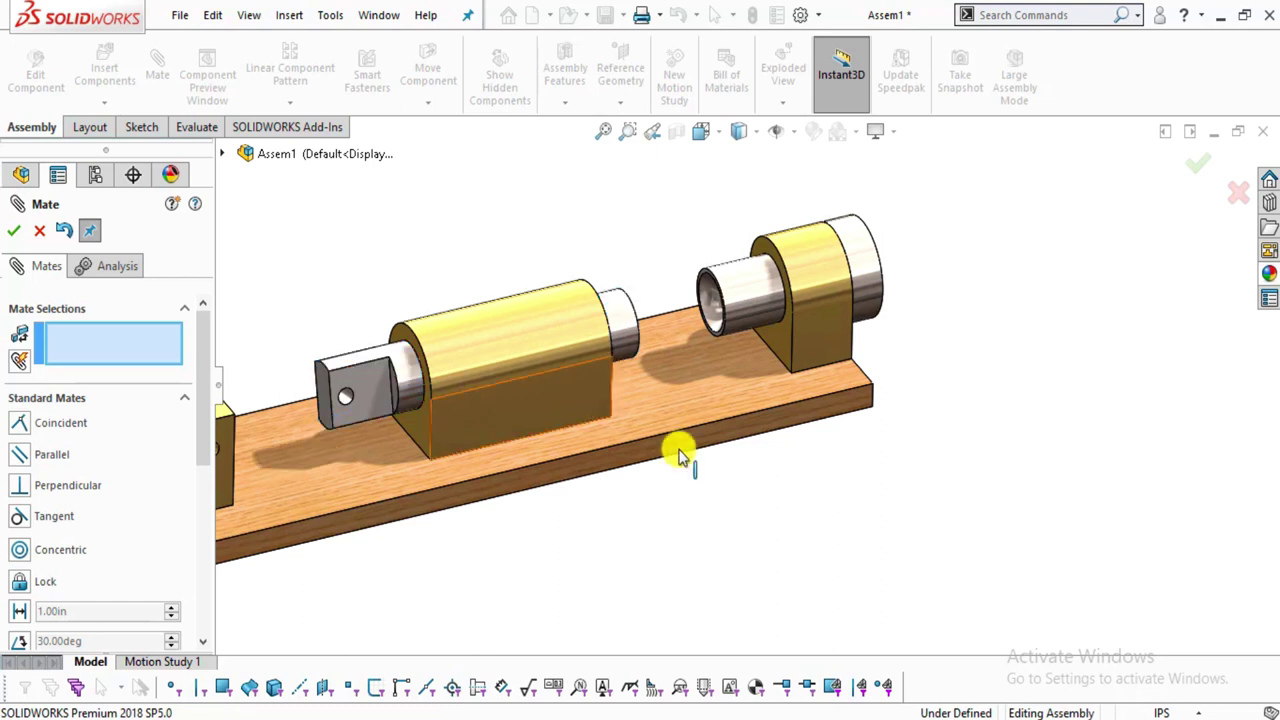
pyautogui.scroll(2, 513, 470)
pyautogui.click(35, 232)
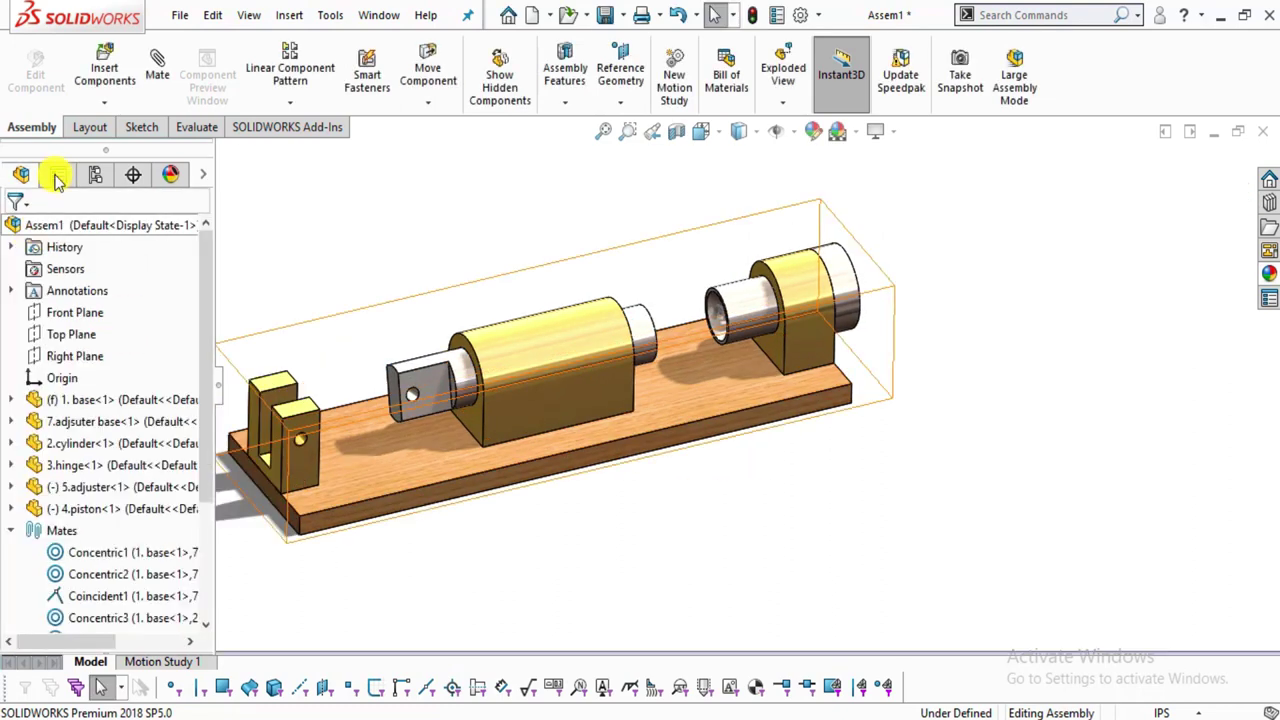
# Insert the 6.handle part and place it above the board between the hinge and the piston, with its rectangular end toward the hinge.
pyautogui.click(104, 45)
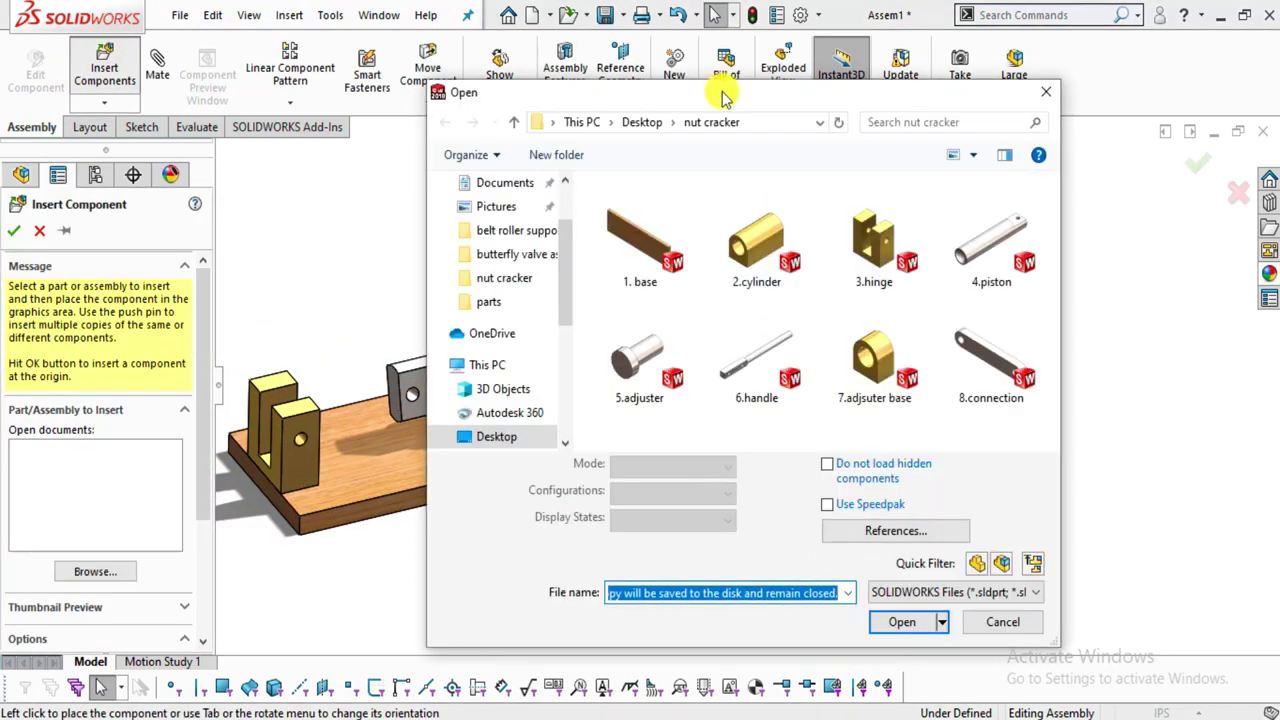
pyautogui.doubleClick(767, 370)
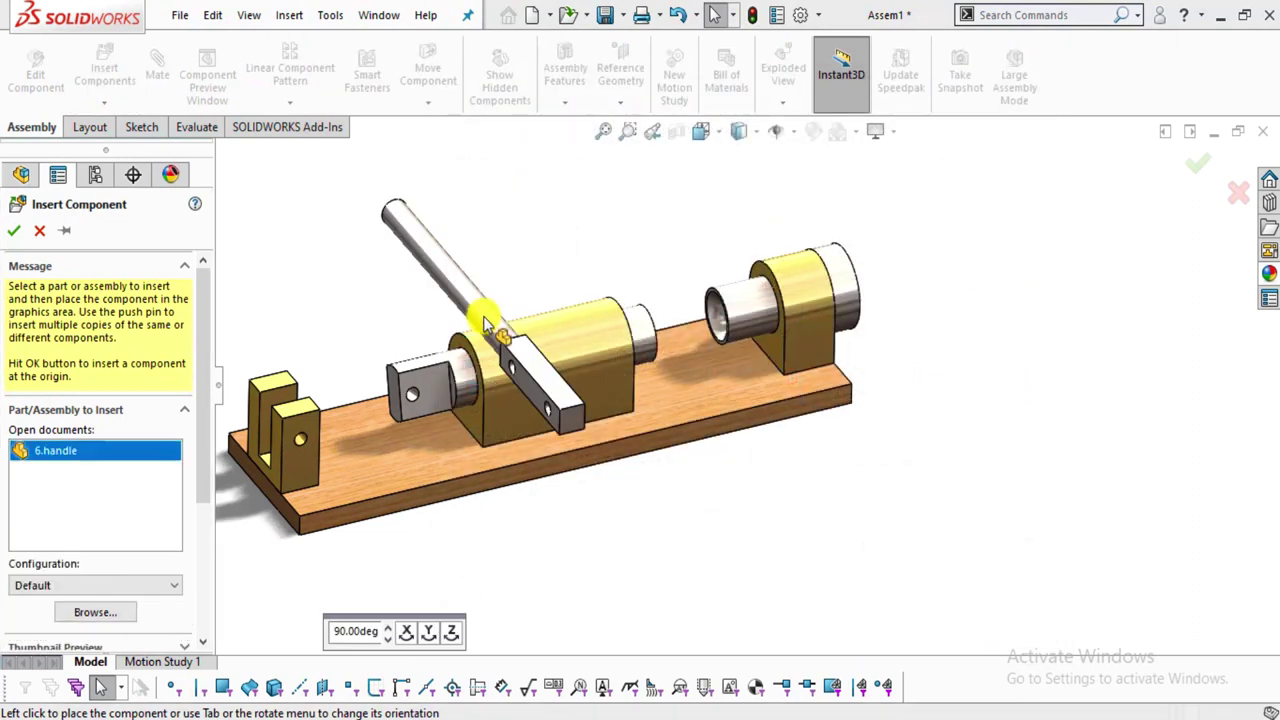
pyautogui.scroll(-4, 440, 300)
pyautogui.hotkey('ctrl', '1')
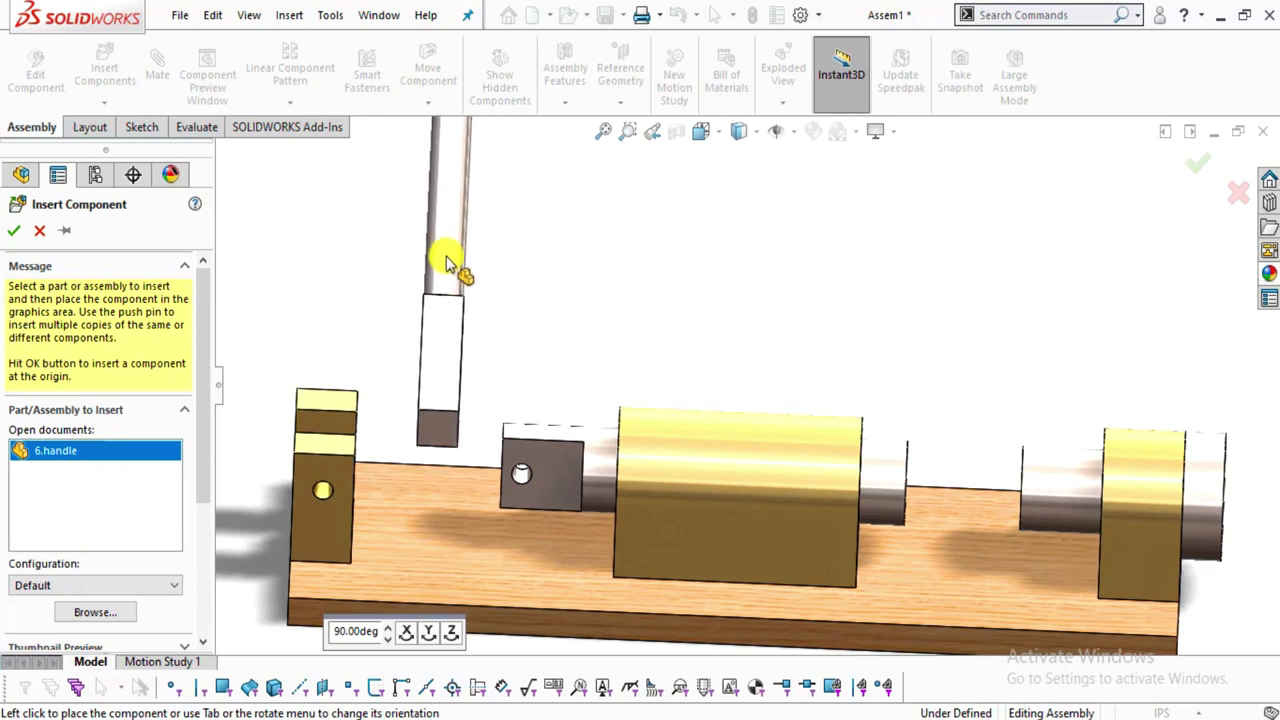
pyautogui.click(447, 262)
pyautogui.scroll(4, 549, 394)
pyautogui.moveTo(549, 394); pyautogui.dragTo(569, 362, button='middle')
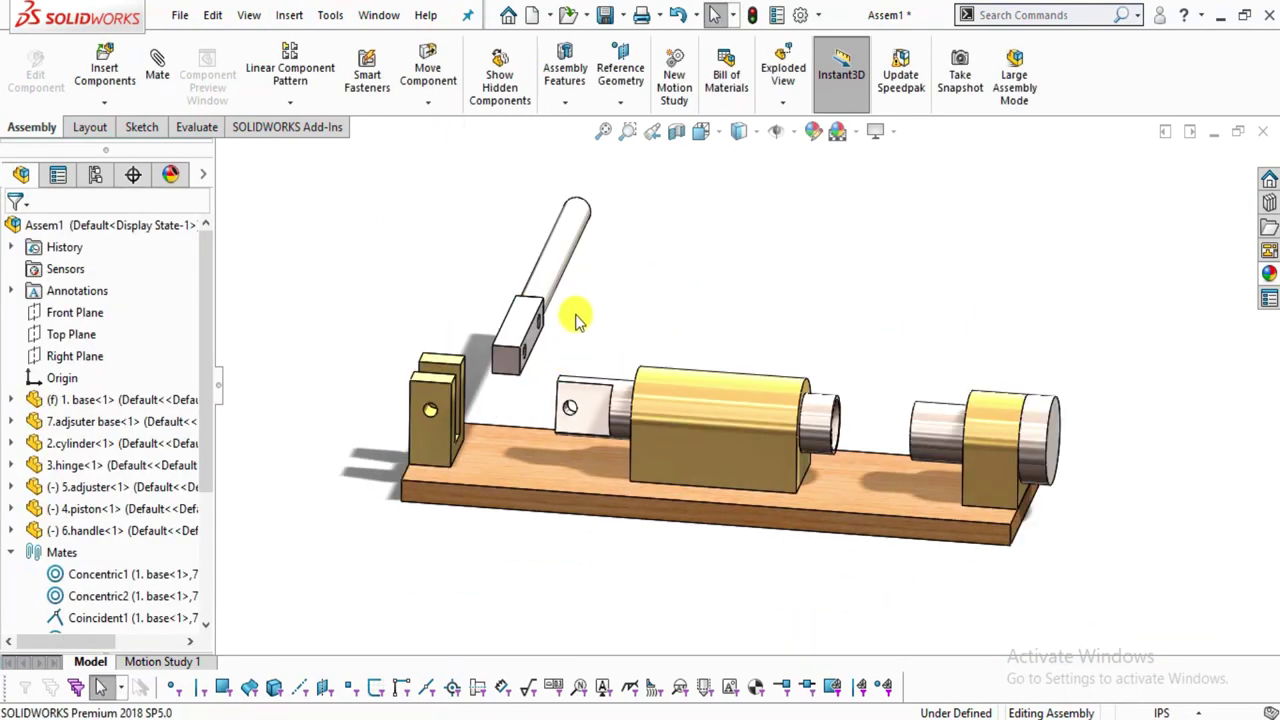
# Start a Width mate with the Centered constraint and choose the two inner faces of the hinge's slot as width references.
pyautogui.scroll(-2, 575, 318)
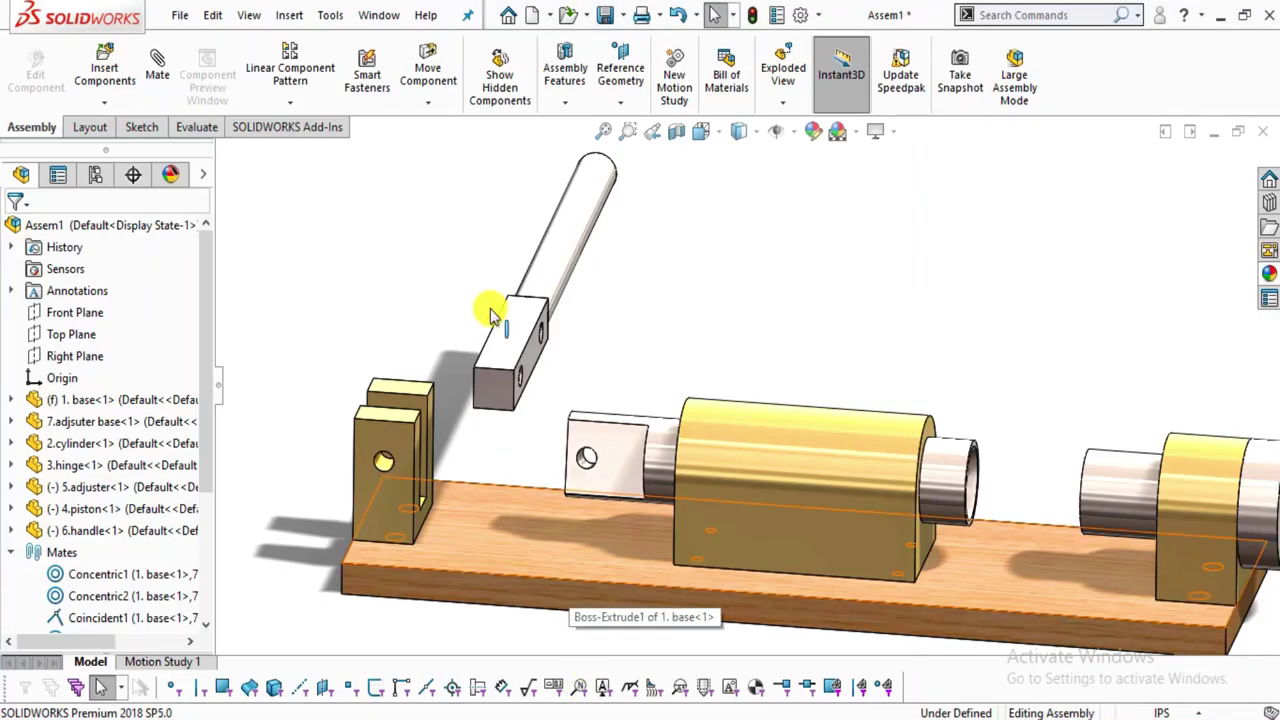
pyautogui.click(168, 92)
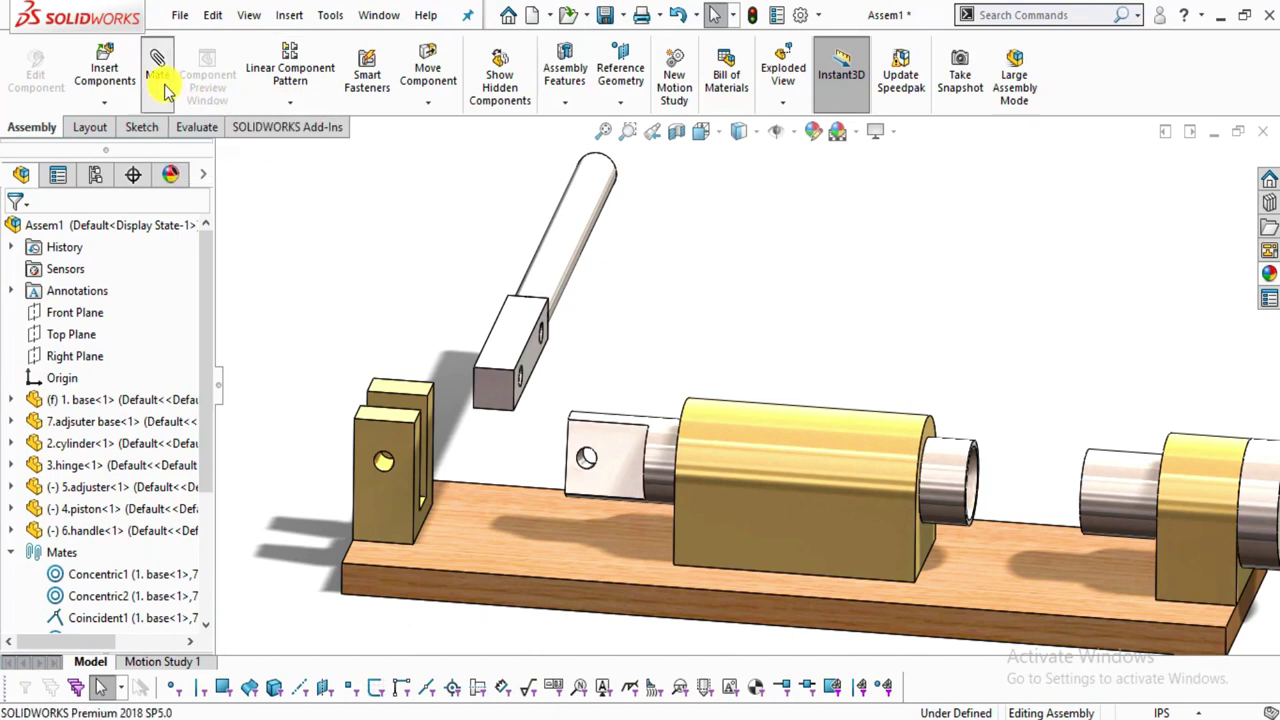
pyautogui.moveTo(207, 338); pyautogui.dragTo(203, 418)
pyautogui.click(19, 340)
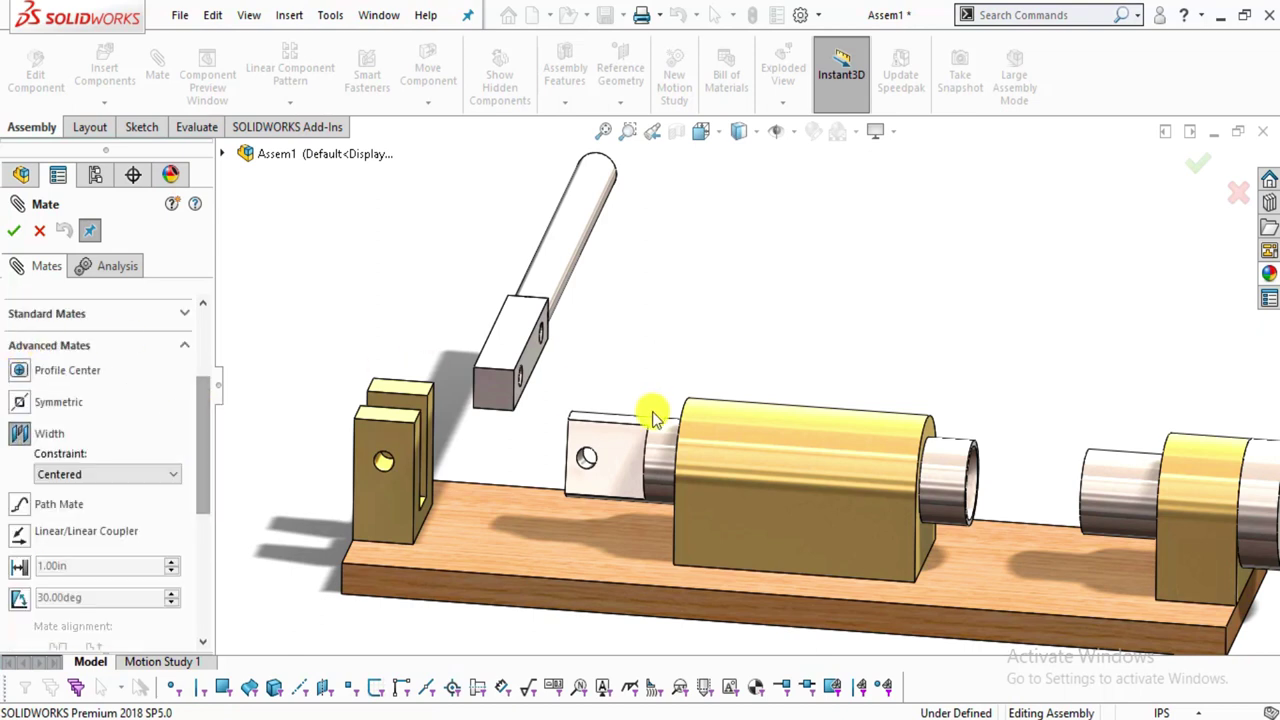
pyautogui.scroll(-3, 520, 430)
pyautogui.moveTo(282, 458); pyautogui.dragTo(543, 408, button='middle')
pyautogui.scroll(-3, 393, 419)
pyautogui.click(393, 383)
pyautogui.moveTo(698, 449); pyautogui.dragTo(546, 400, button='middle')
pyautogui.scroll(5, 686, 329)
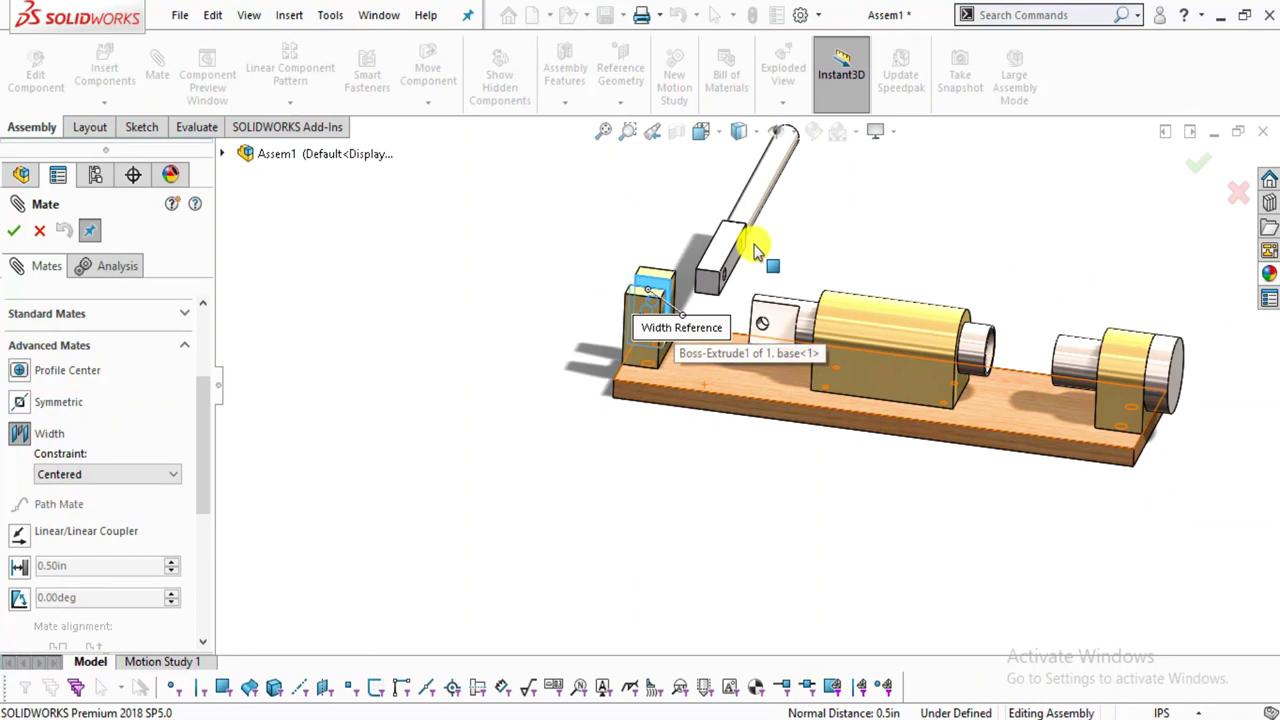
# Choose the two opposite side faces of the handle's rectangular end as tab references, apply the Width mate and finish mating.
pyautogui.scroll(-4, 697, 335)
pyautogui.click(730, 345)
pyautogui.moveTo(608, 380); pyautogui.dragTo(527, 322, button='middle')
pyautogui.click(527, 322)
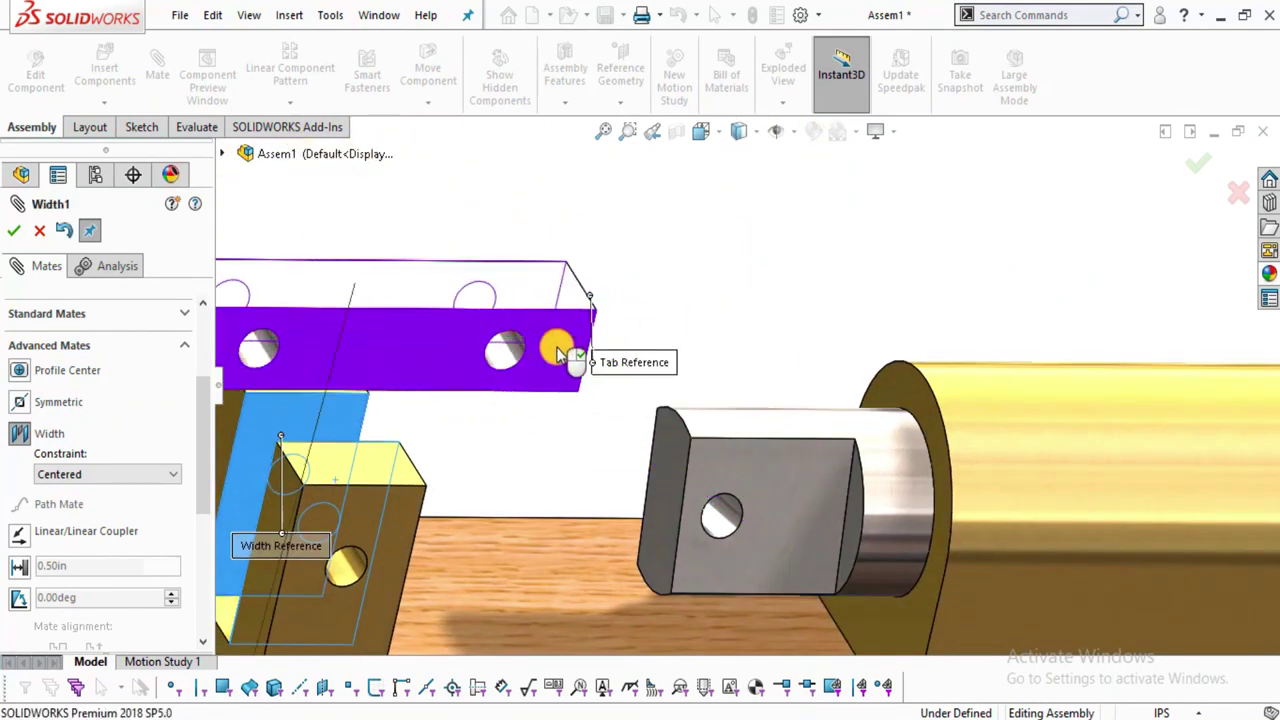
pyautogui.scroll(2, 519, 440)
pyautogui.moveTo(519, 440); pyautogui.dragTo(382, 494, button='middle')
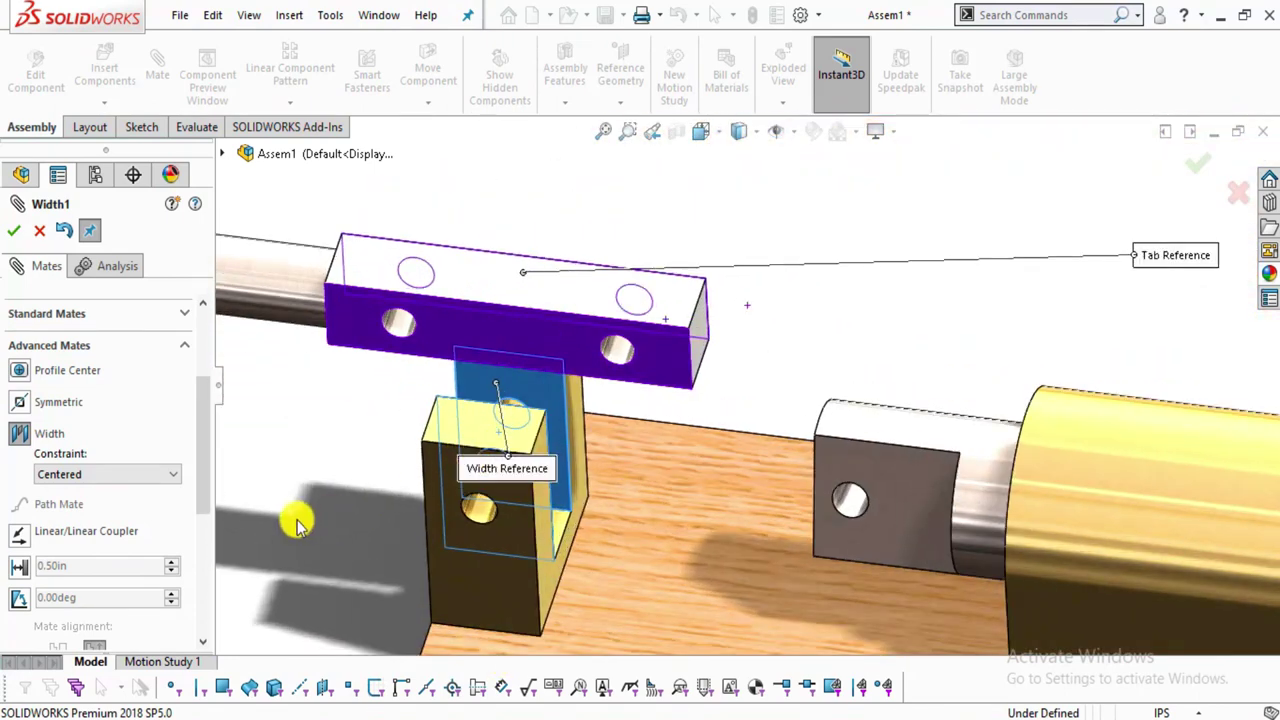
pyautogui.scroll(1, 520, 432)
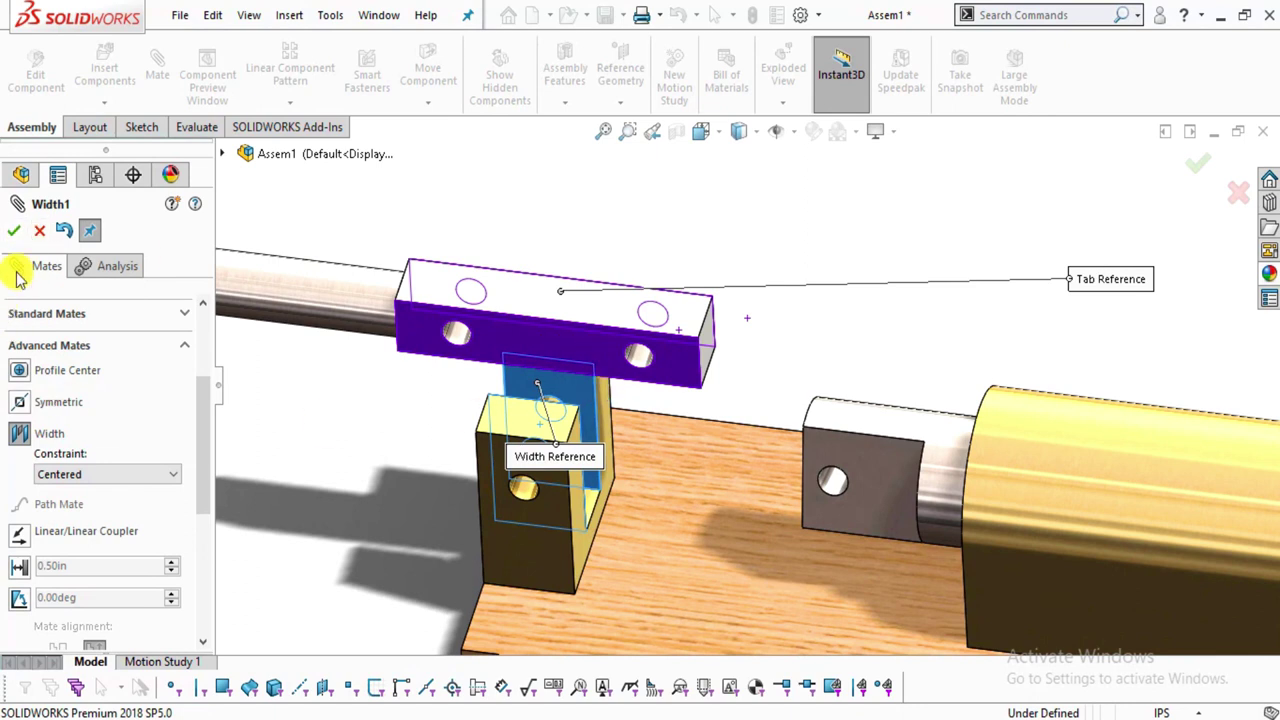
pyautogui.click(16, 238)
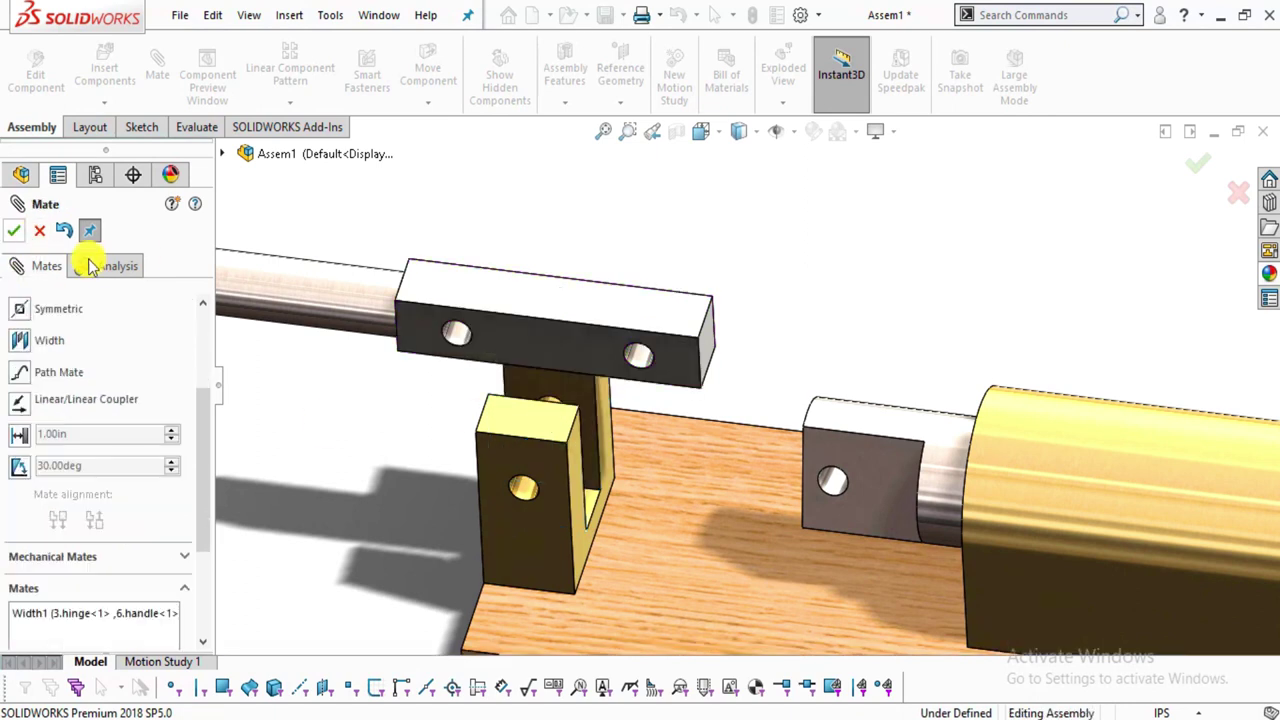
pyautogui.click(40, 234)
# Move the handle so its end hole sits above the hinge, then mate that hole concentric with the hinge's side hole.
pyautogui.scroll(3, 677, 466)
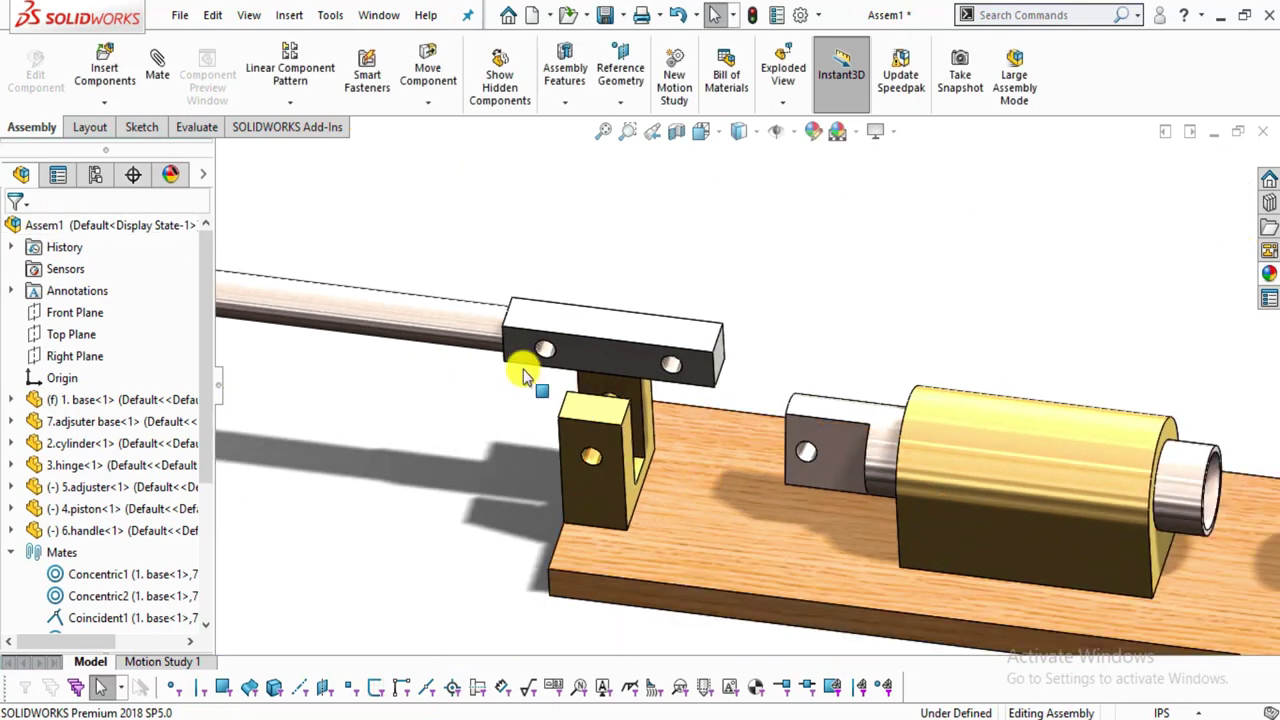
pyautogui.moveTo(333, 312); pyautogui.dragTo(271, 234)
pyautogui.click(271, 234)
pyautogui.scroll(-5, 541, 272)
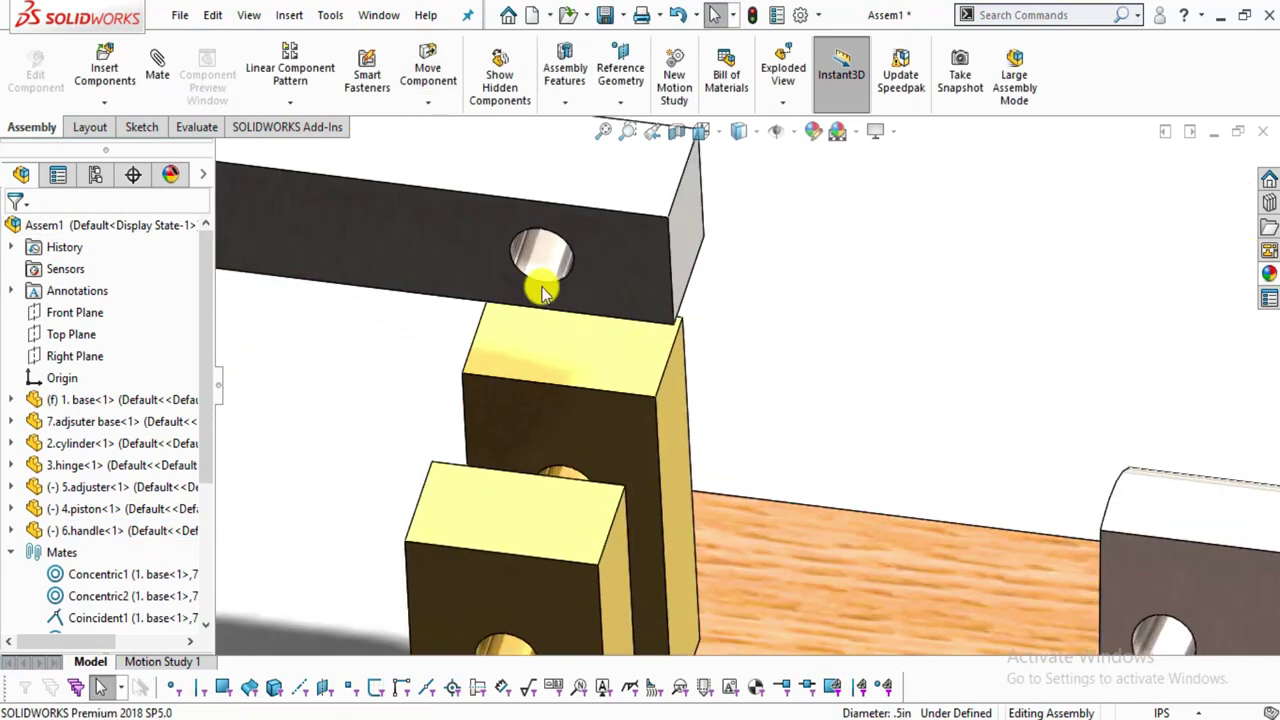
pyautogui.click(540, 268)
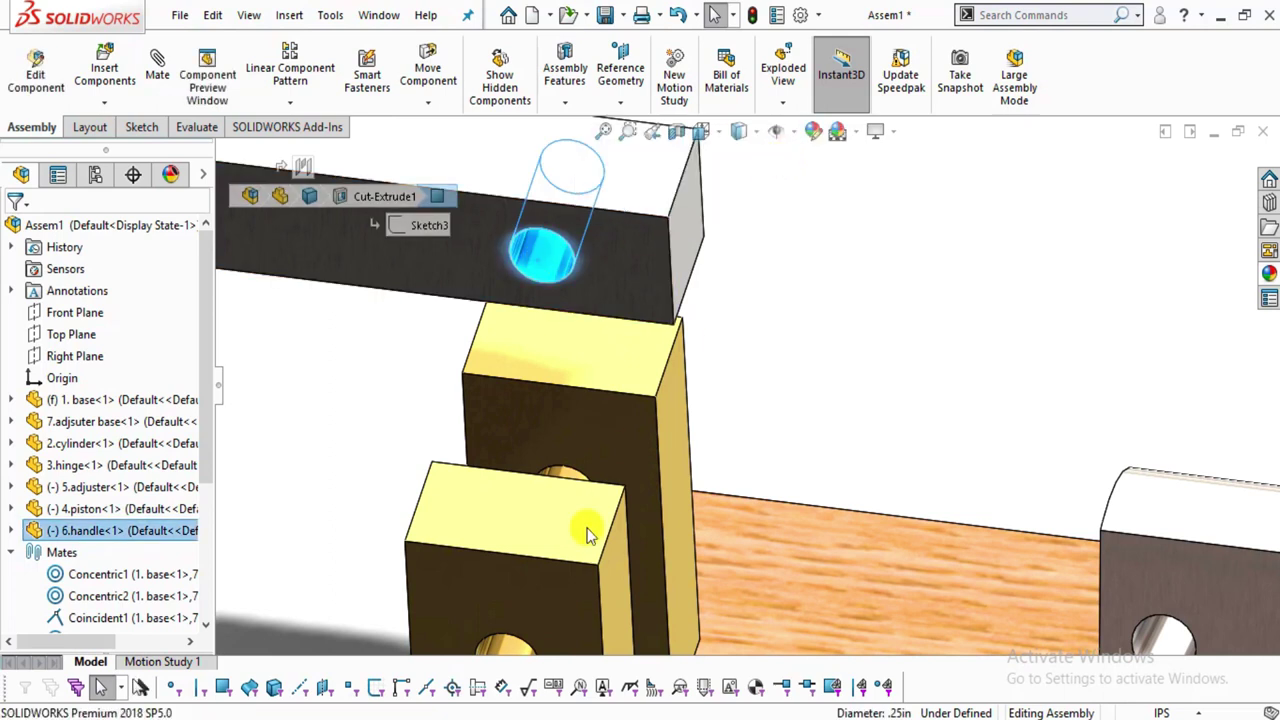
pyautogui.scroll(3, 620, 540)
pyautogui.scroll(-4, 606, 531)
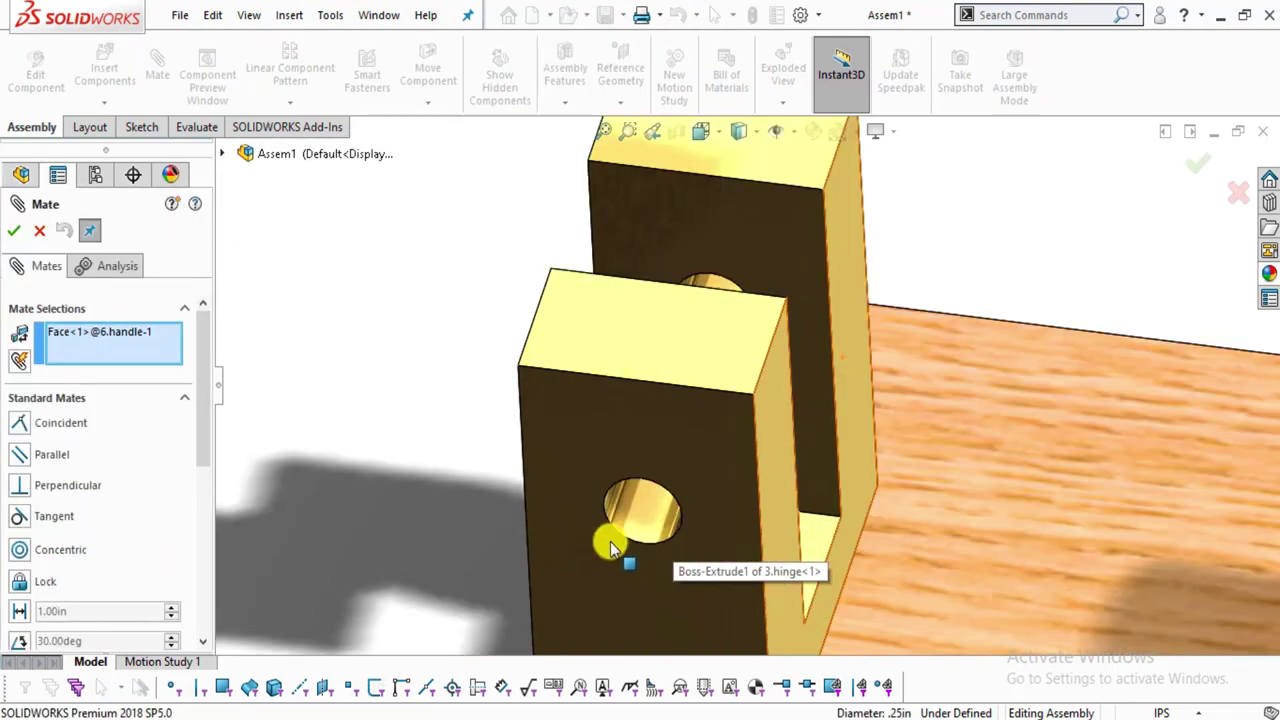
pyautogui.click(635, 522)
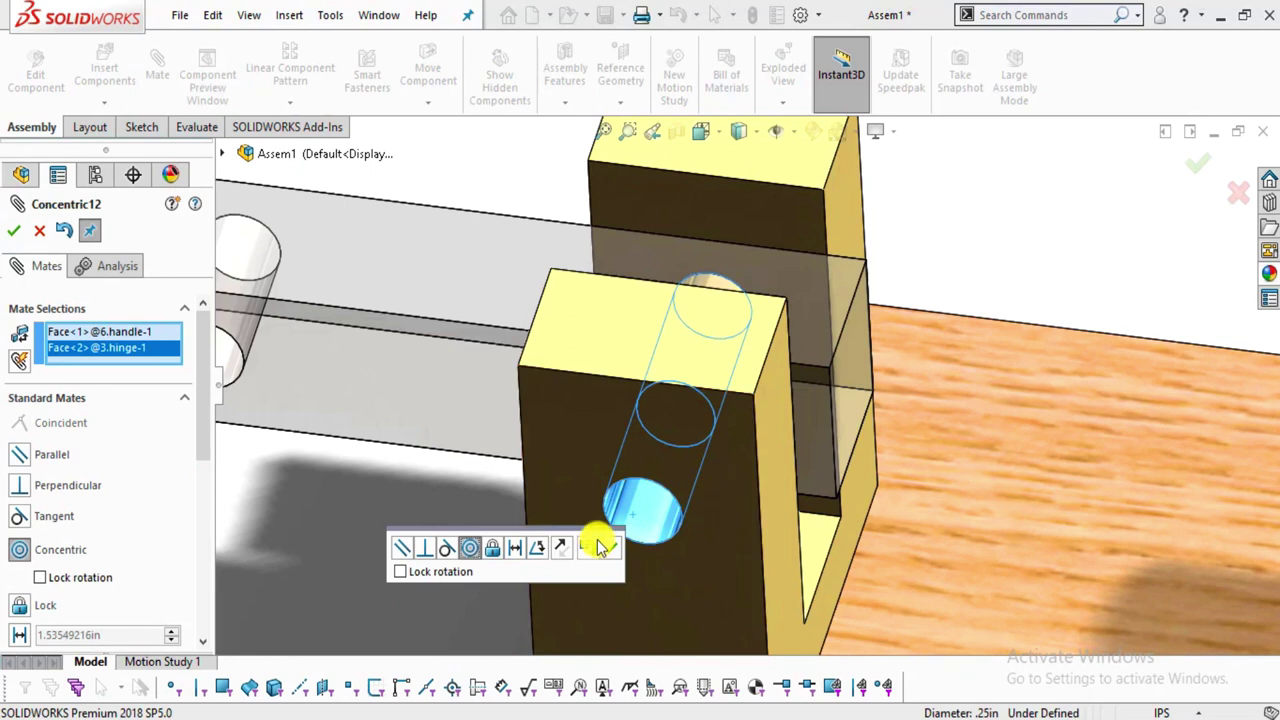
pyautogui.click(620, 548)
pyautogui.scroll(5, 690, 520)
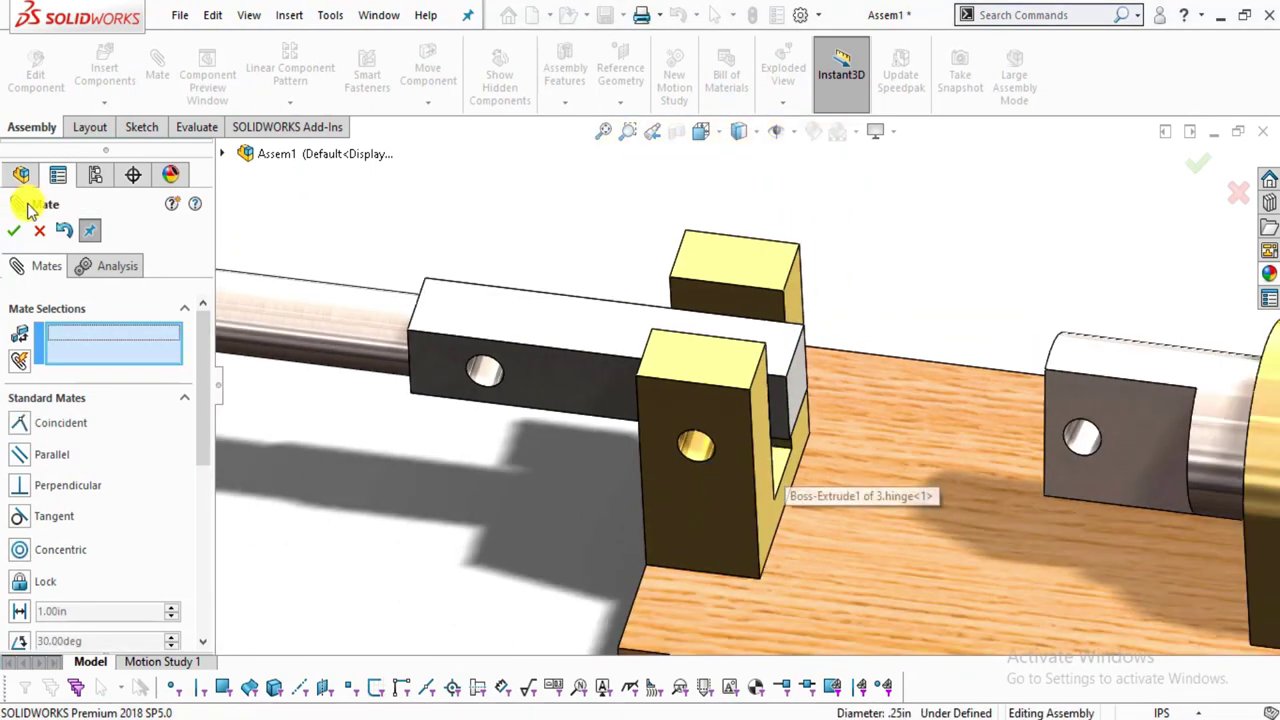
pyautogui.press('Escape')
# Swing the handle about the hinge until it points up and leans over toward the cylinder.
pyautogui.scroll(5, 400, 300)
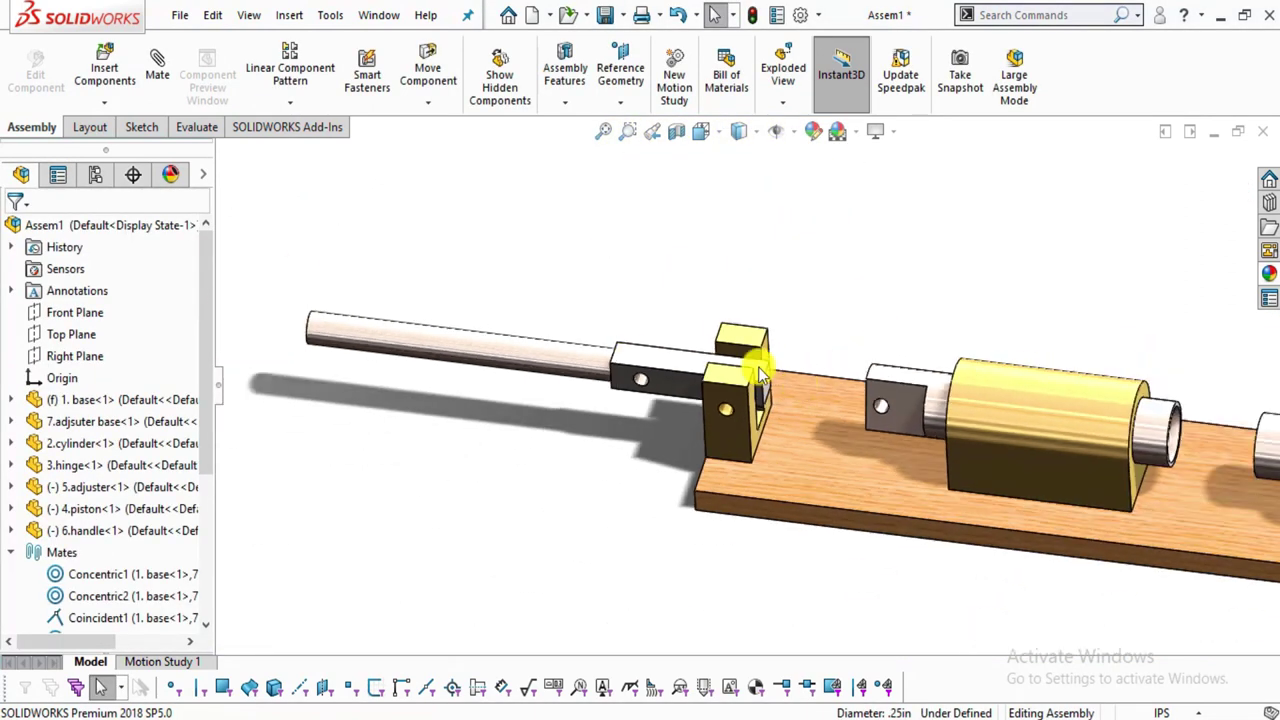
pyautogui.click(518, 349)
pyautogui.moveTo(540, 352); pyautogui.dragTo(850, 200)
pyautogui.moveTo(800, 300); pyautogui.dragTo(882, 360)
pyautogui.scroll(-2, 882, 360)
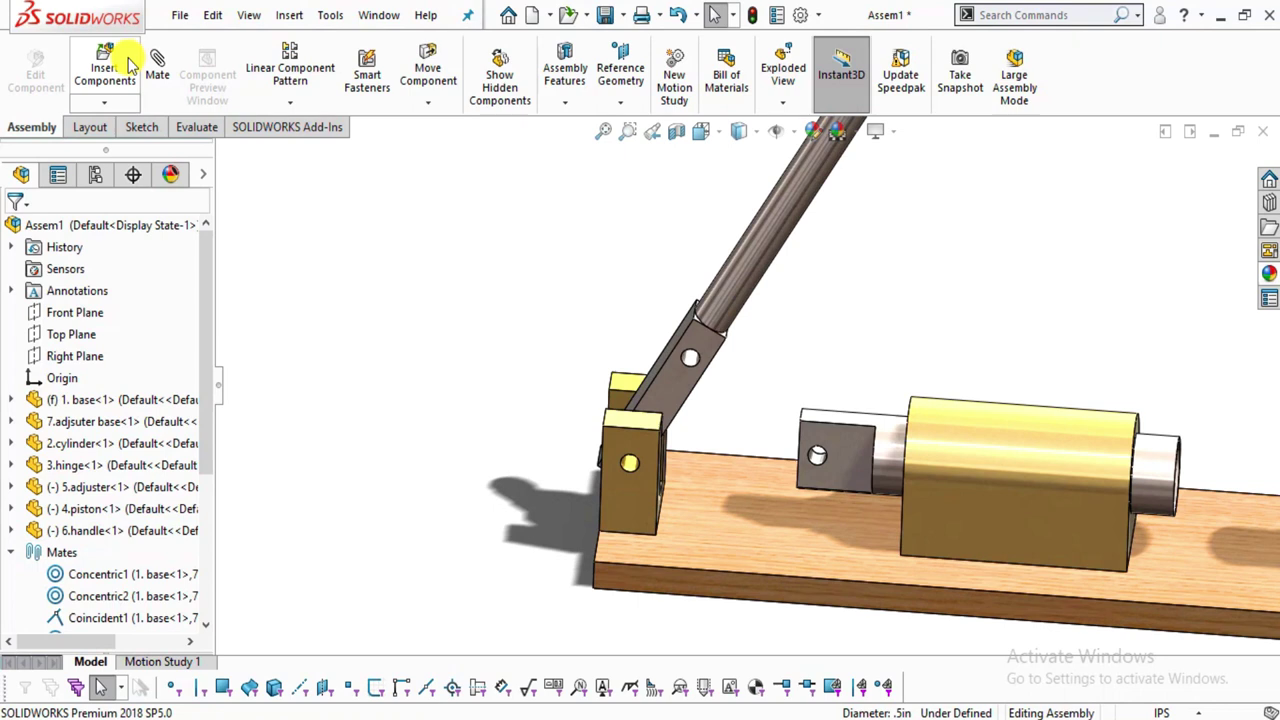
# Insert the 8.connection part into the assembly and place it above the cylinder.
pyautogui.click(128, 66)
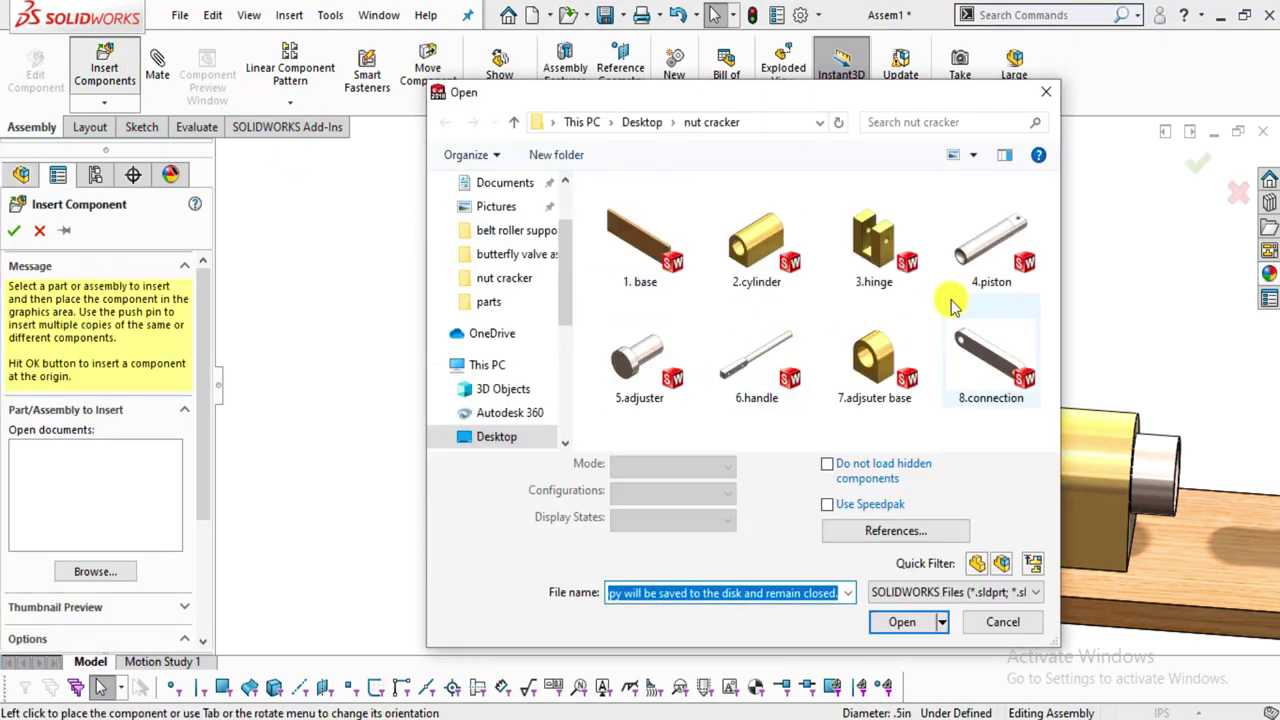
pyautogui.doubleClick(970, 340)
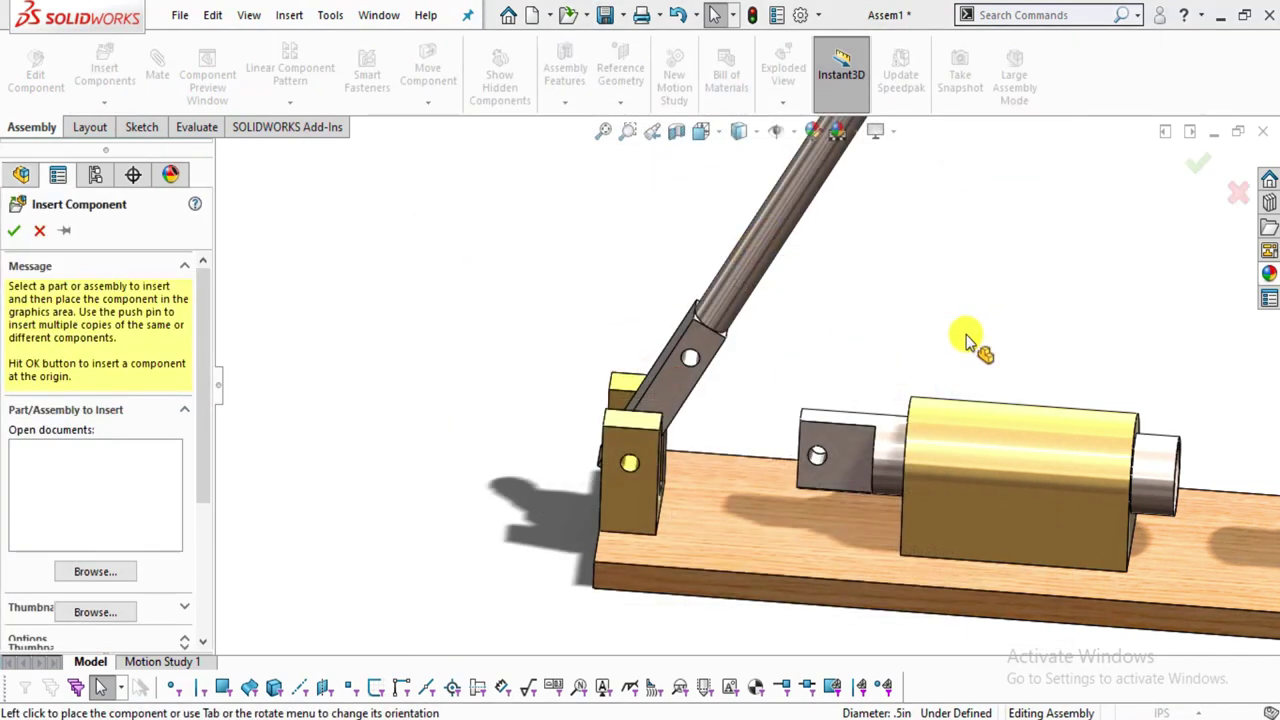
pyautogui.click(893, 323)
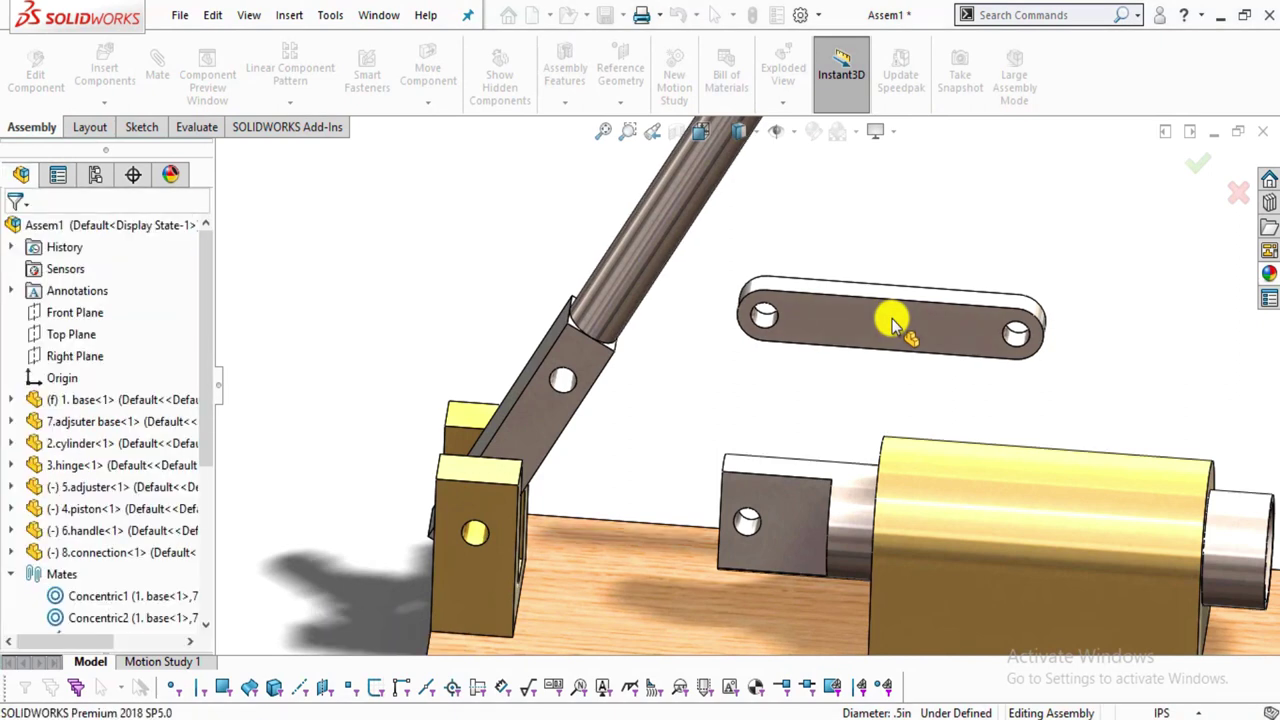
# Mate one end hole of the connection link concentric with the handle's upper side hole and move the link clear of the handle.
pyautogui.click(762, 323)
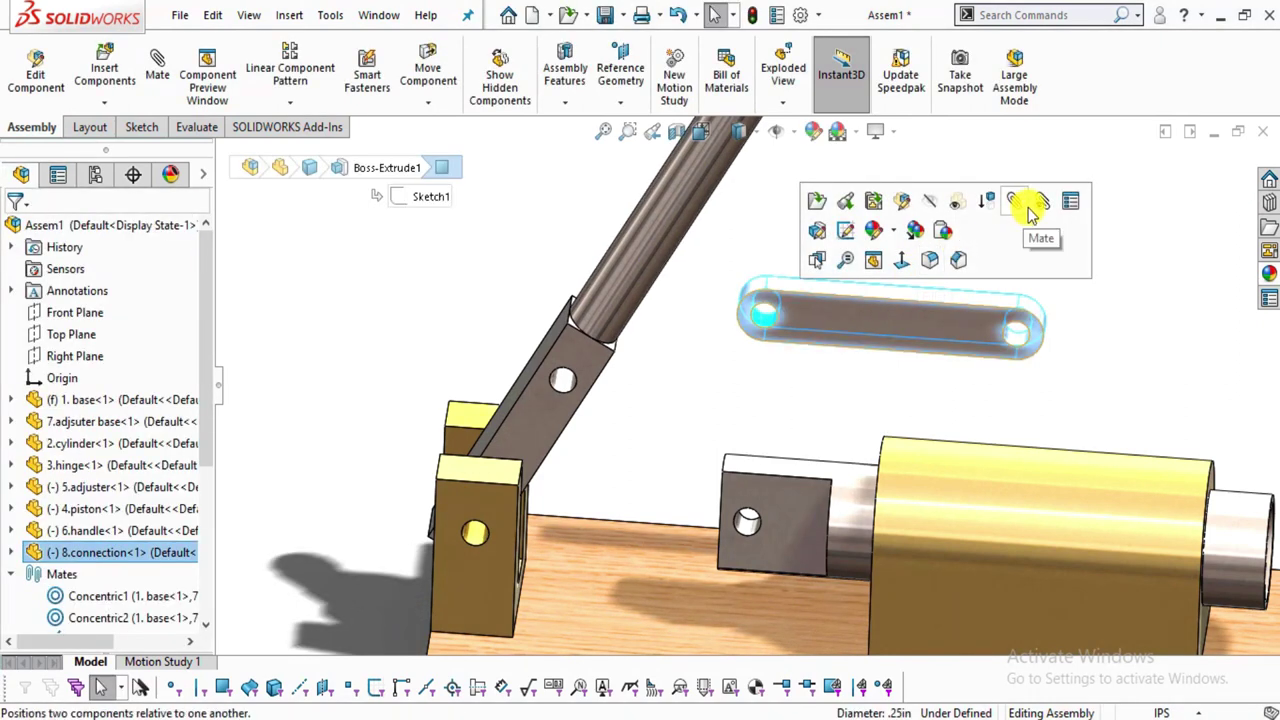
pyautogui.press('m')
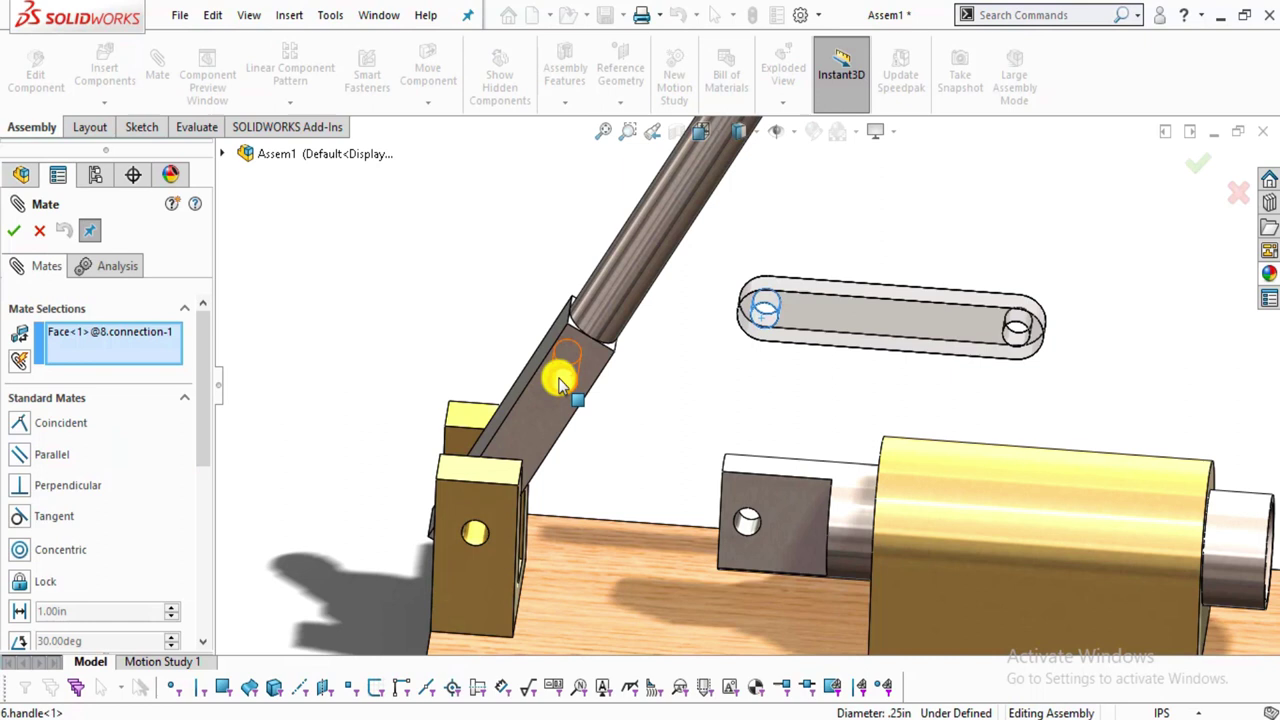
pyautogui.click(558, 376)
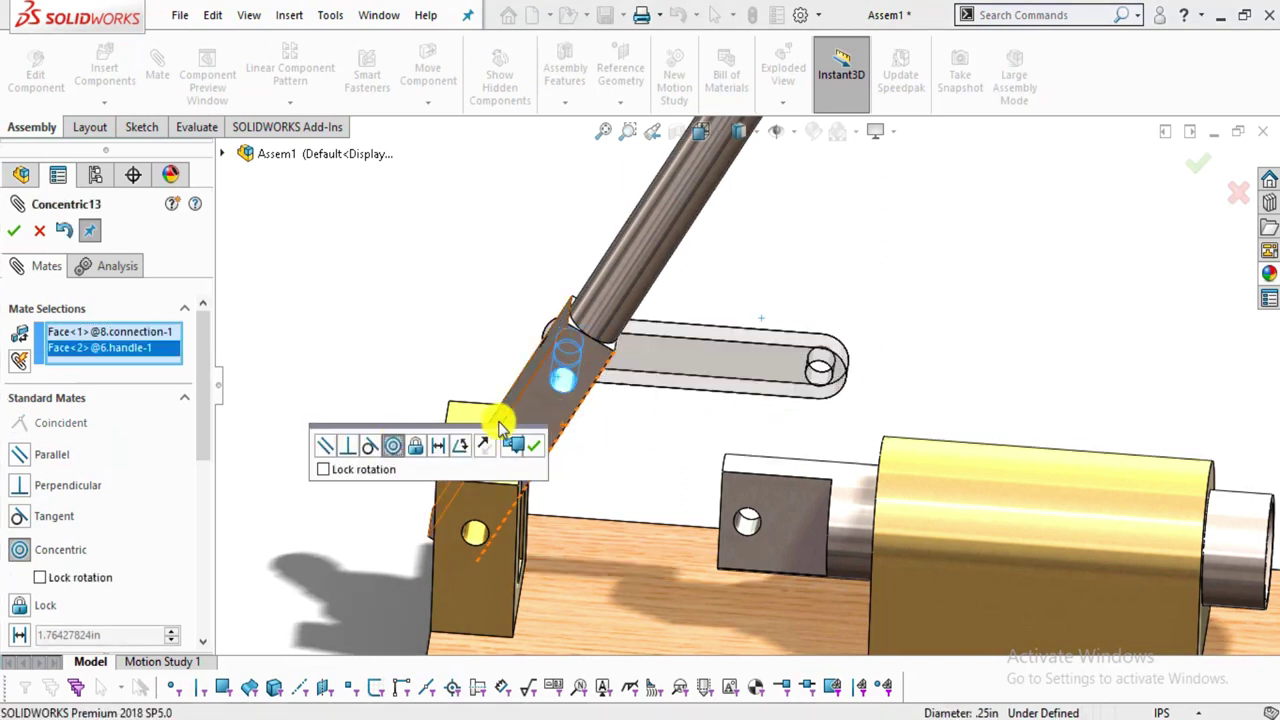
pyautogui.click(532, 449)
pyautogui.moveTo(683, 403)
pyautogui.mouseDown()
pyautogui.moveTo(651, 463)
pyautogui.moveTo(660, 429)
pyautogui.moveTo(697, 412)
pyautogui.mouseUp()
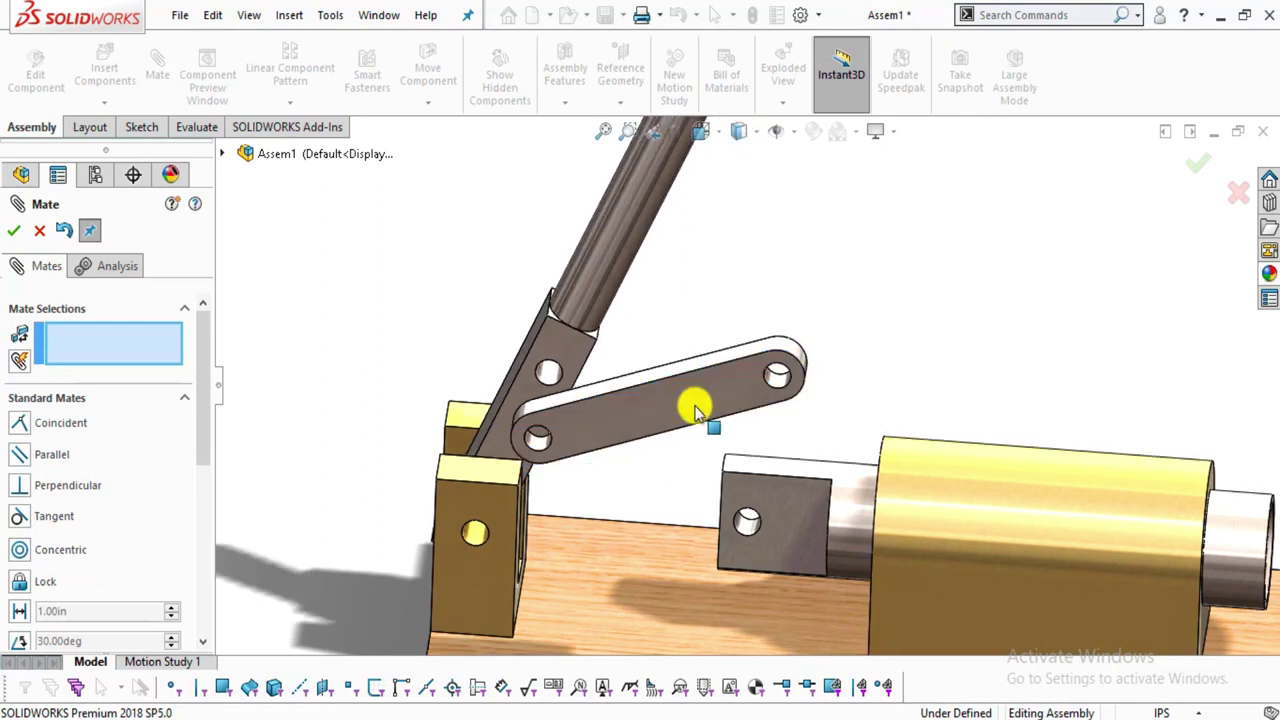
# Mate the connection link's free end hole concentric with the cross hole in the piston's flattened end.
pyautogui.scroll(-3, 745, 392)
pyautogui.click(735, 625)
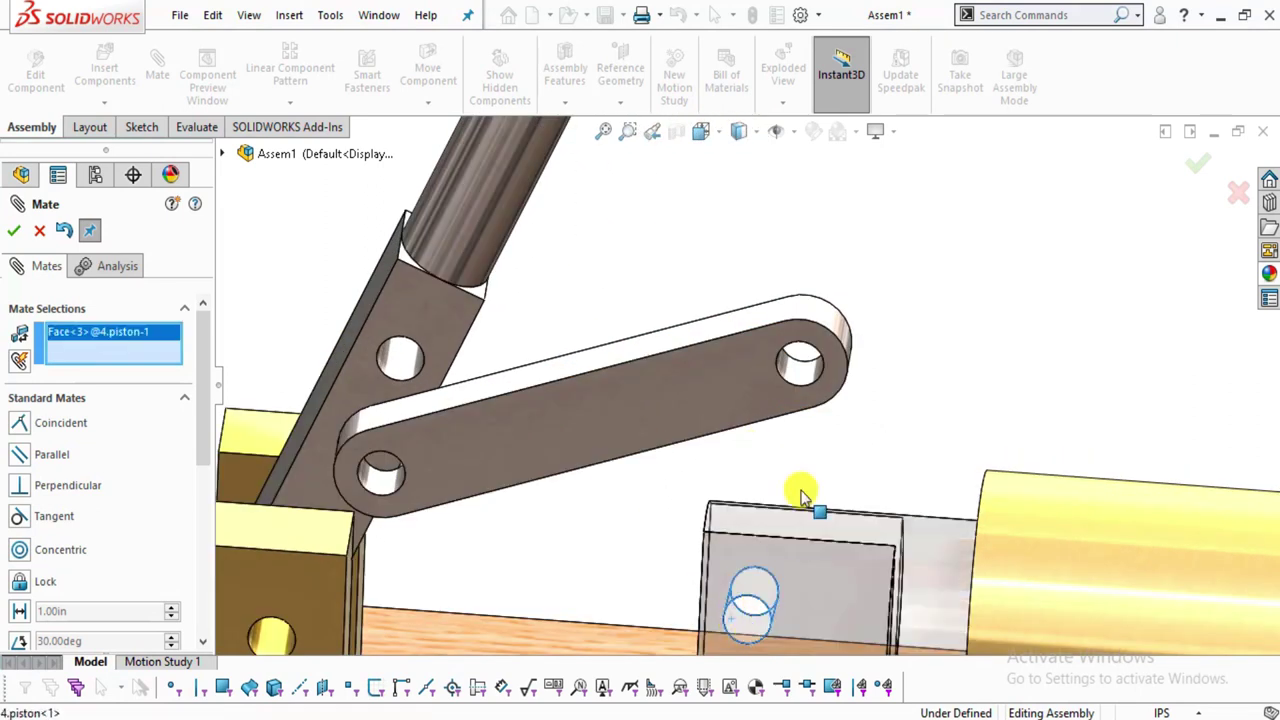
pyautogui.click(798, 378)
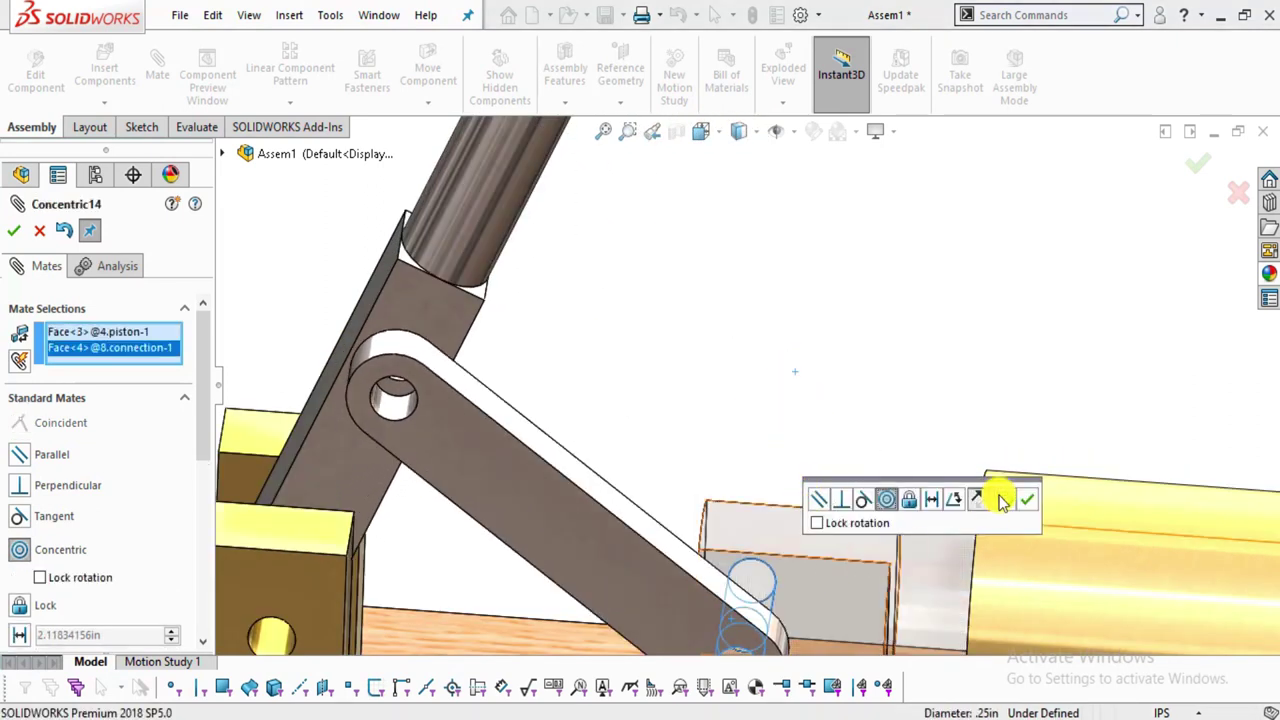
pyautogui.click(1025, 497)
# Make the connection link's inner face coincident with the piston's adjacent flat side face and finish mating.
pyautogui.moveTo(743, 480); pyautogui.dragTo(689, 491, button='middle')
pyautogui.scroll(-5, 923, 443)
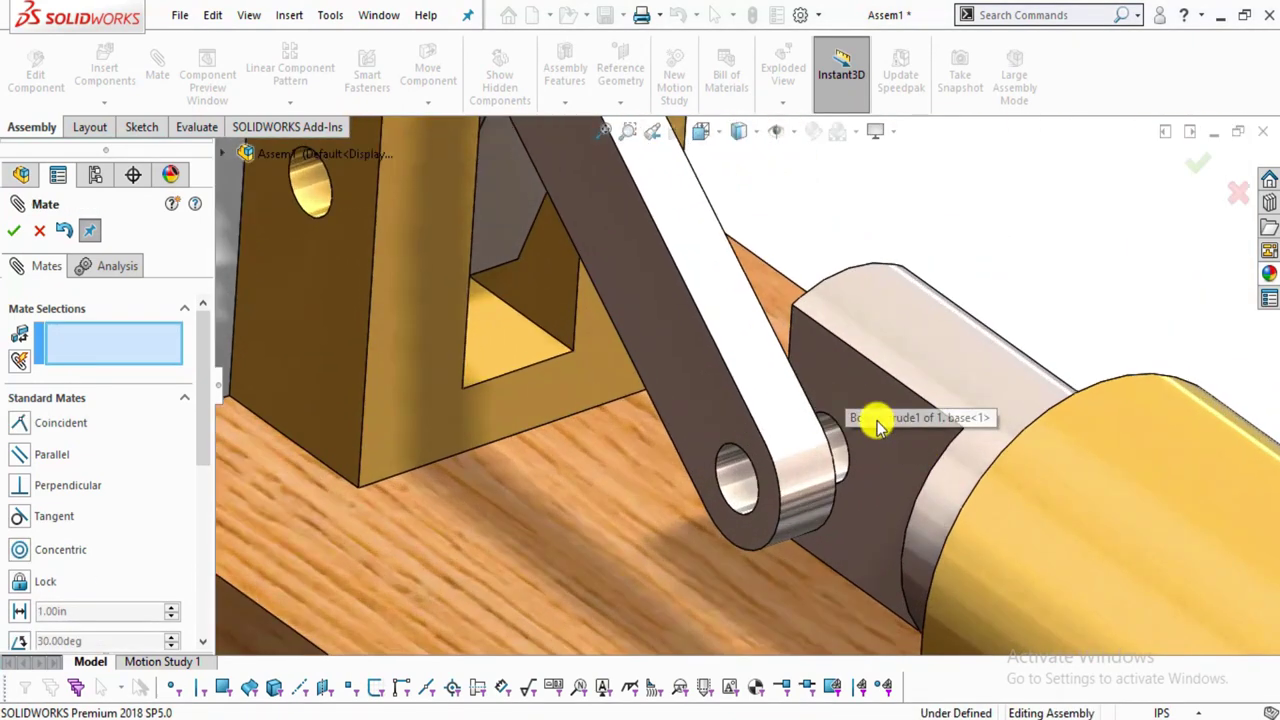
pyautogui.scroll(5, 876, 436)
pyautogui.click(818, 405)
pyautogui.moveTo(820, 403); pyautogui.dragTo(811, 510, button='middle')
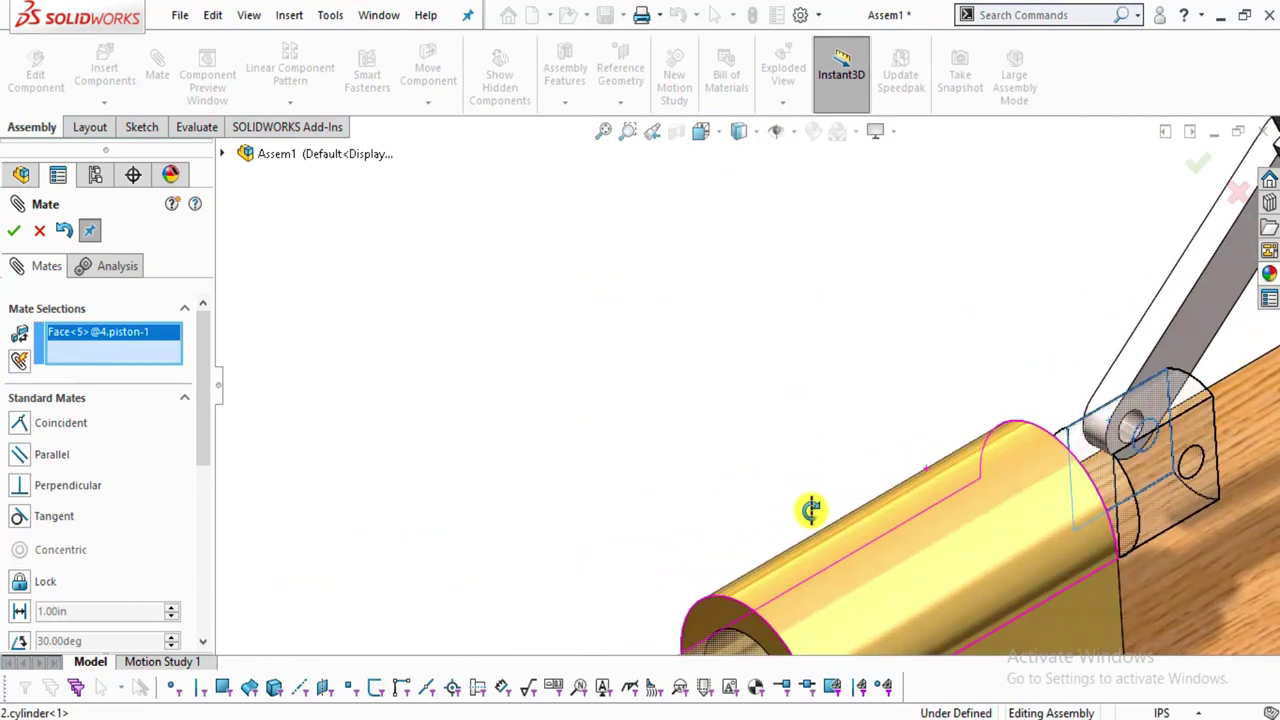
pyautogui.click(1192, 340)
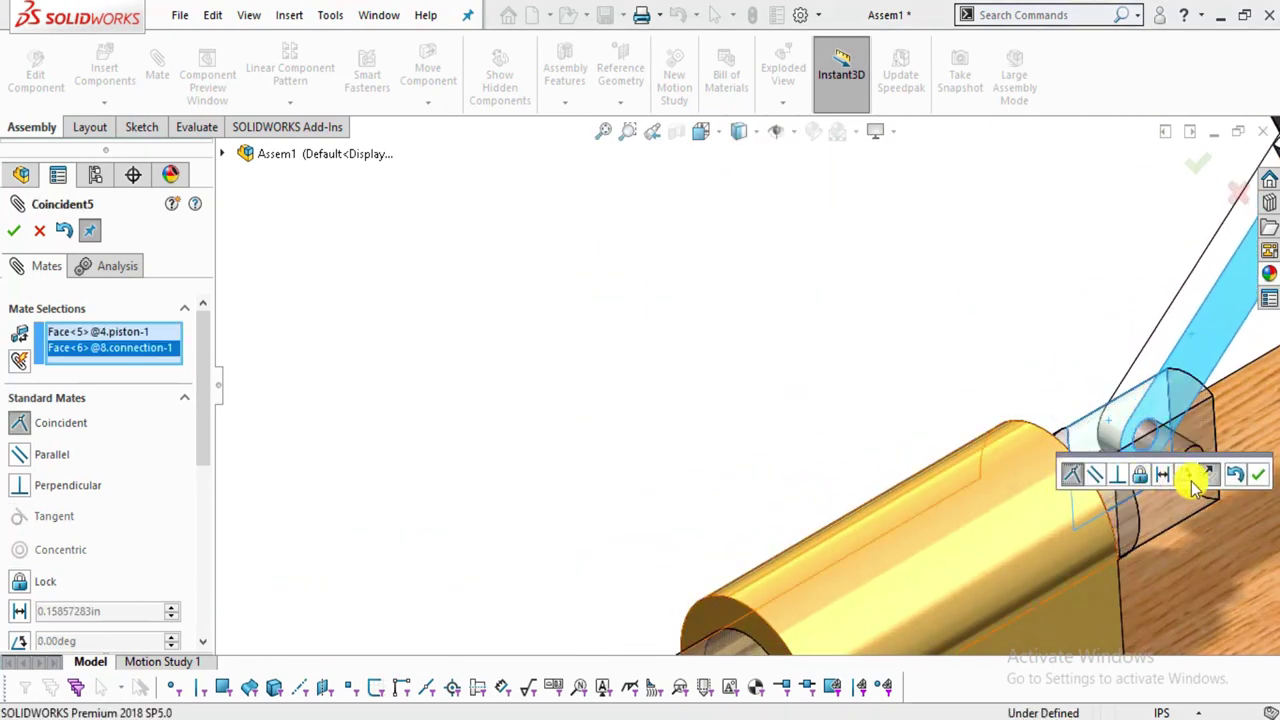
pyautogui.click(1258, 477)
pyautogui.moveTo(903, 414); pyautogui.dragTo(674, 297, button='middle')
pyautogui.scroll(-5, 655, 378)
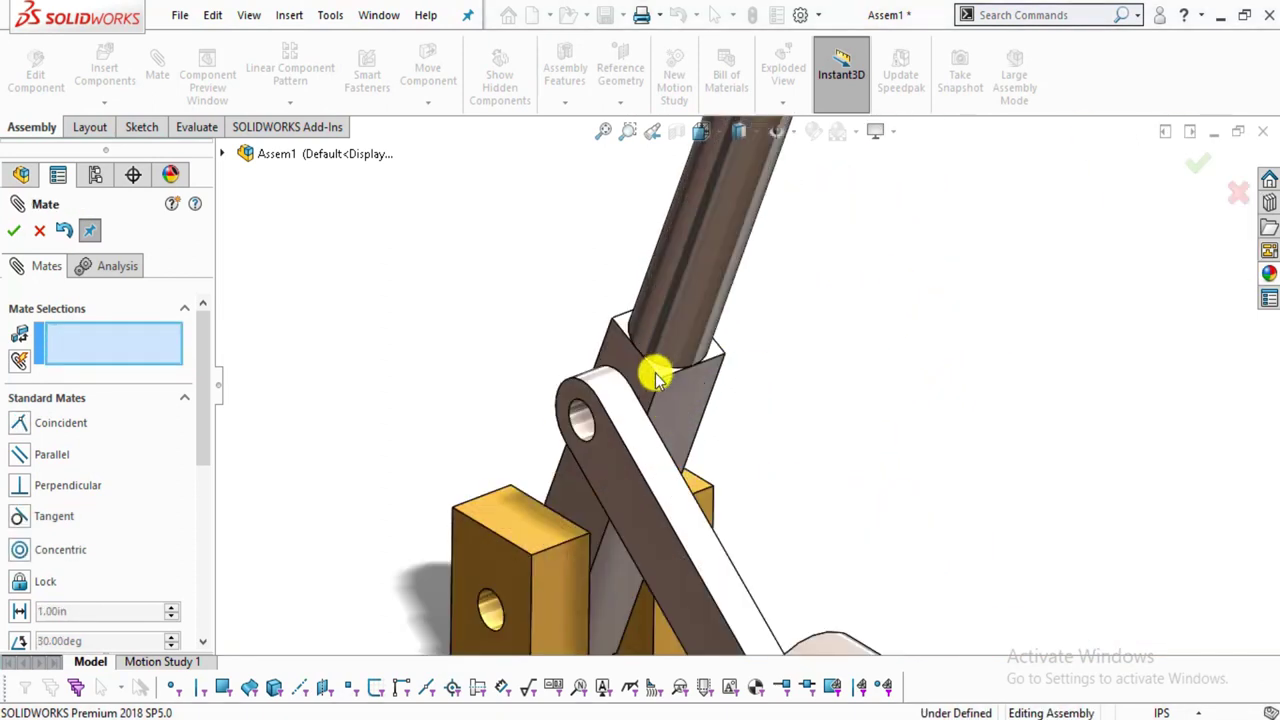
pyautogui.click(585, 399)
pyautogui.moveTo(585, 399); pyautogui.dragTo(27, 250, button='middle')
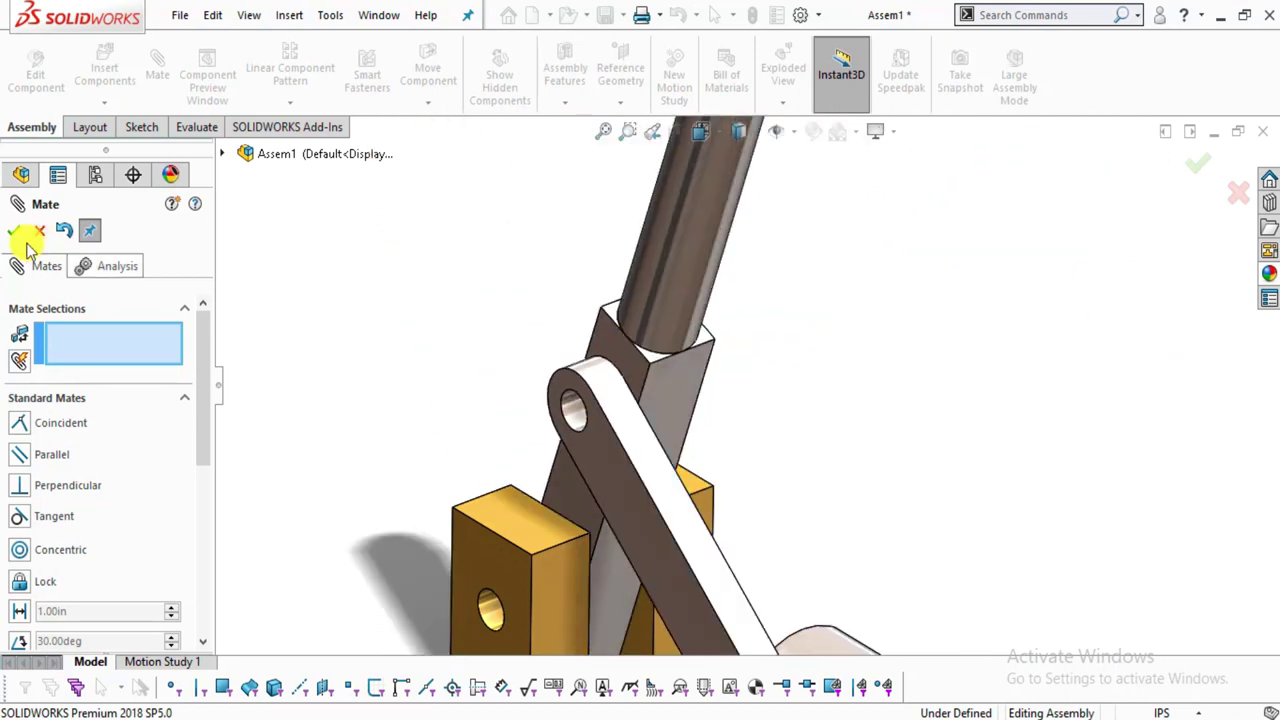
pyautogui.click(38, 238)
# Swing the handle about the hinge so it leans farther over toward the cylinder.
pyautogui.scroll(5, 714, 402)
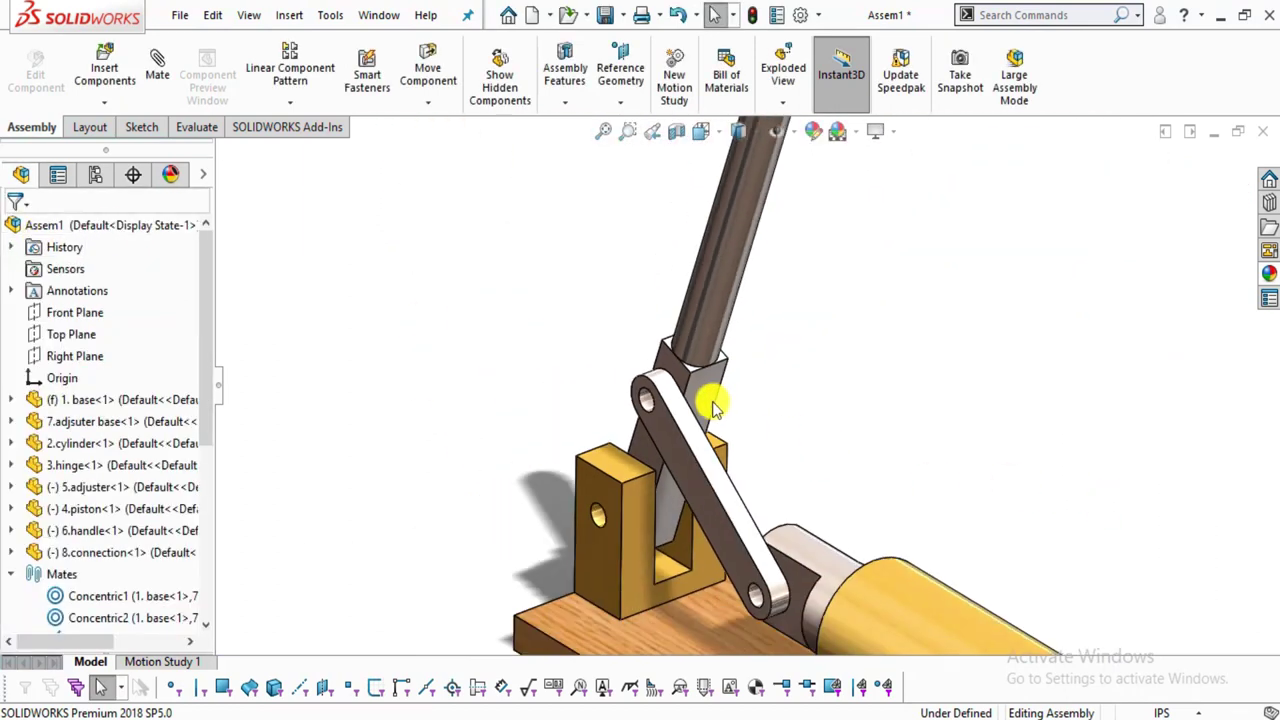
pyautogui.moveTo(787, 487)
pyautogui.mouseDown(button='middle')
pyautogui.moveTo(868, 397)
pyautogui.moveTo(790, 495)
pyautogui.mouseUp(button='middle')
pyautogui.moveTo(726, 294); pyautogui.dragTo(806, 371)
# Start Copy with Mates on the connection link, repeating the concentric references on the handle and the piston.
pyautogui.rightClick(727, 485)
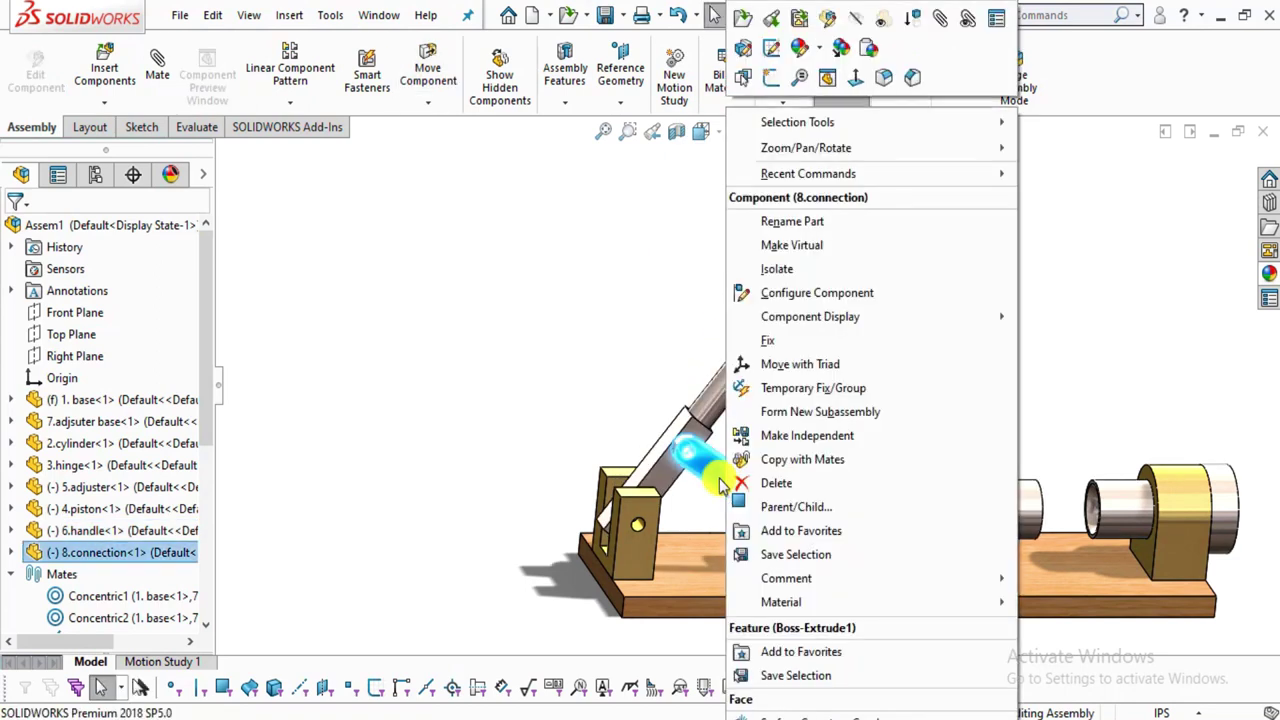
pyautogui.click(806, 459)
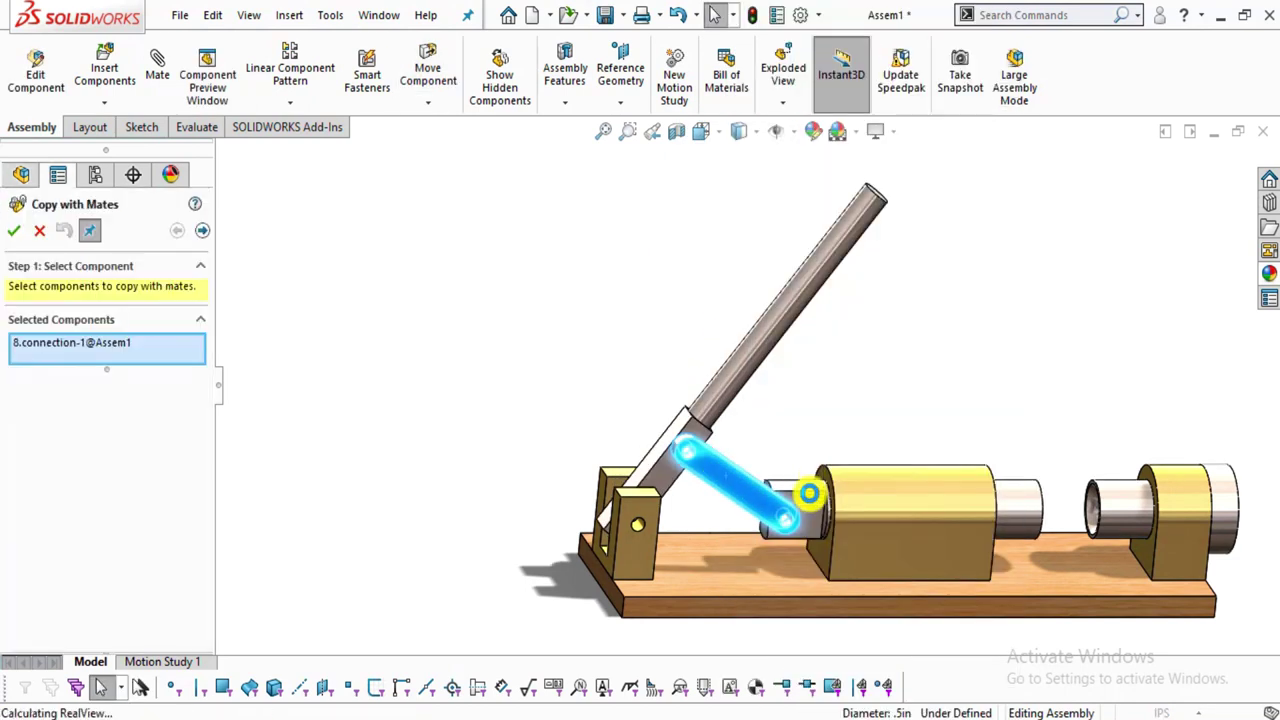
pyautogui.click(203, 232)
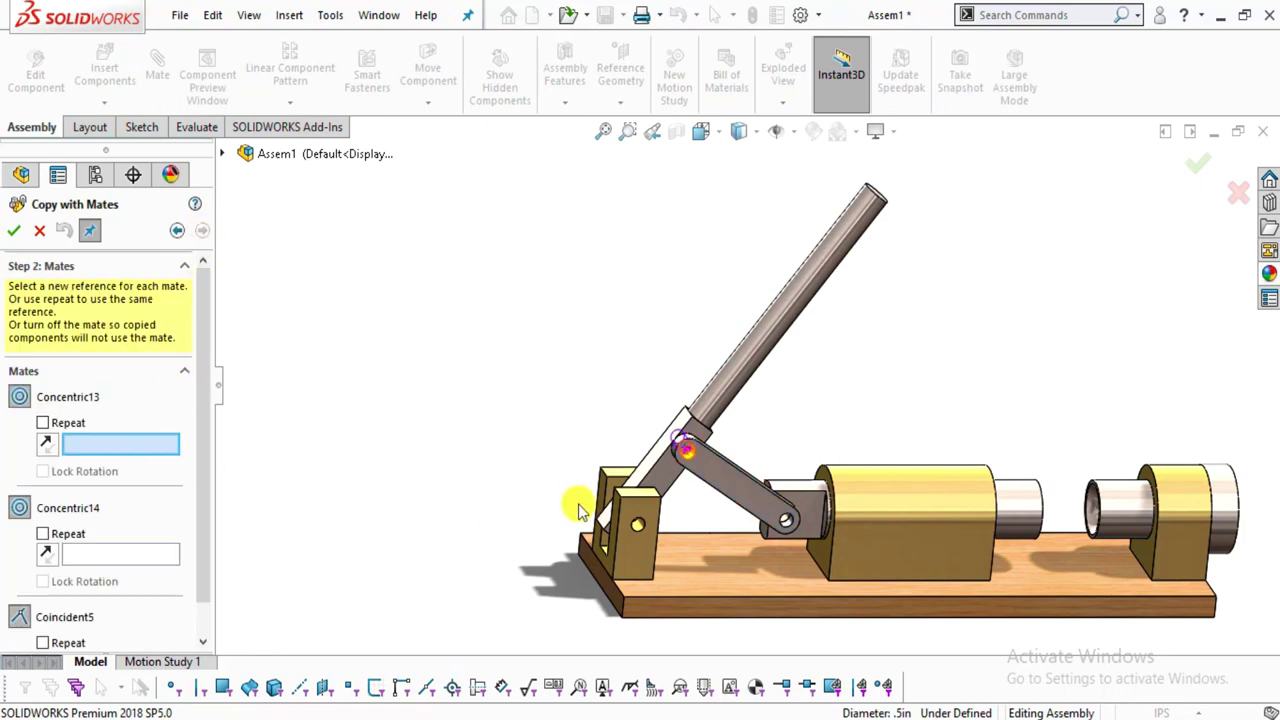
pyautogui.moveTo(808, 535); pyautogui.dragTo(586, 452, button='middle')
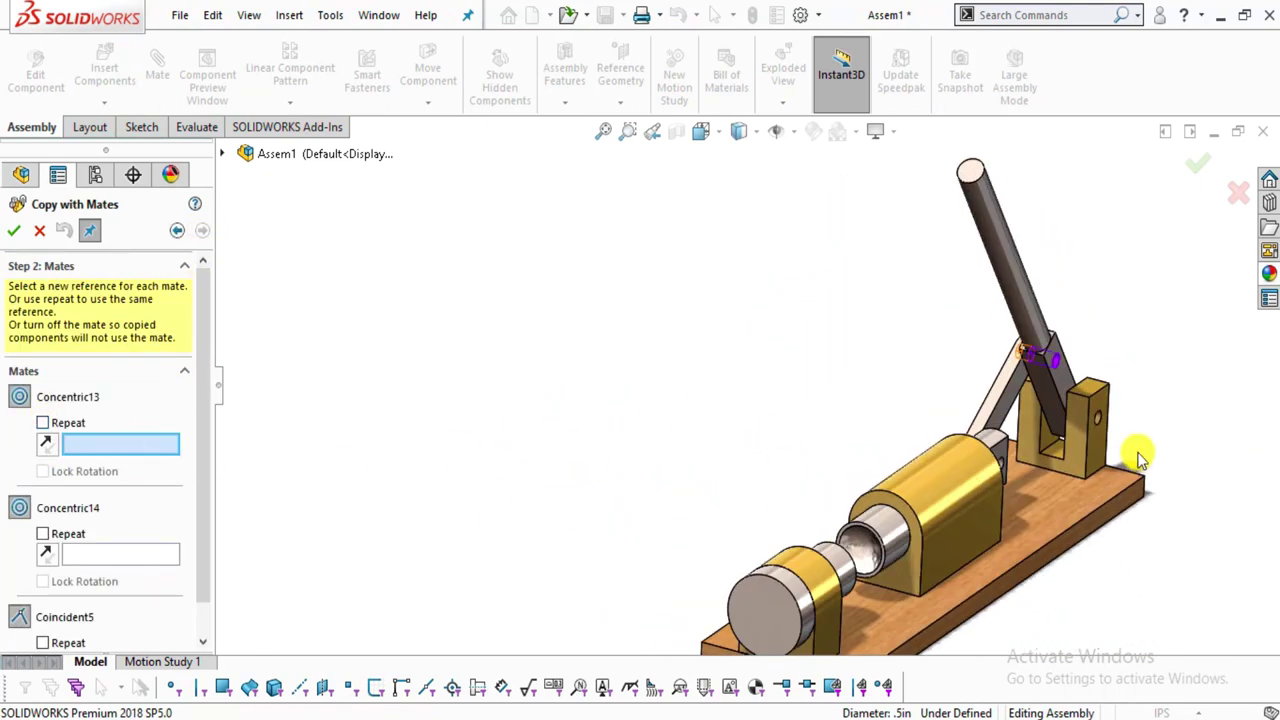
pyautogui.scroll(-4, 1138, 458)
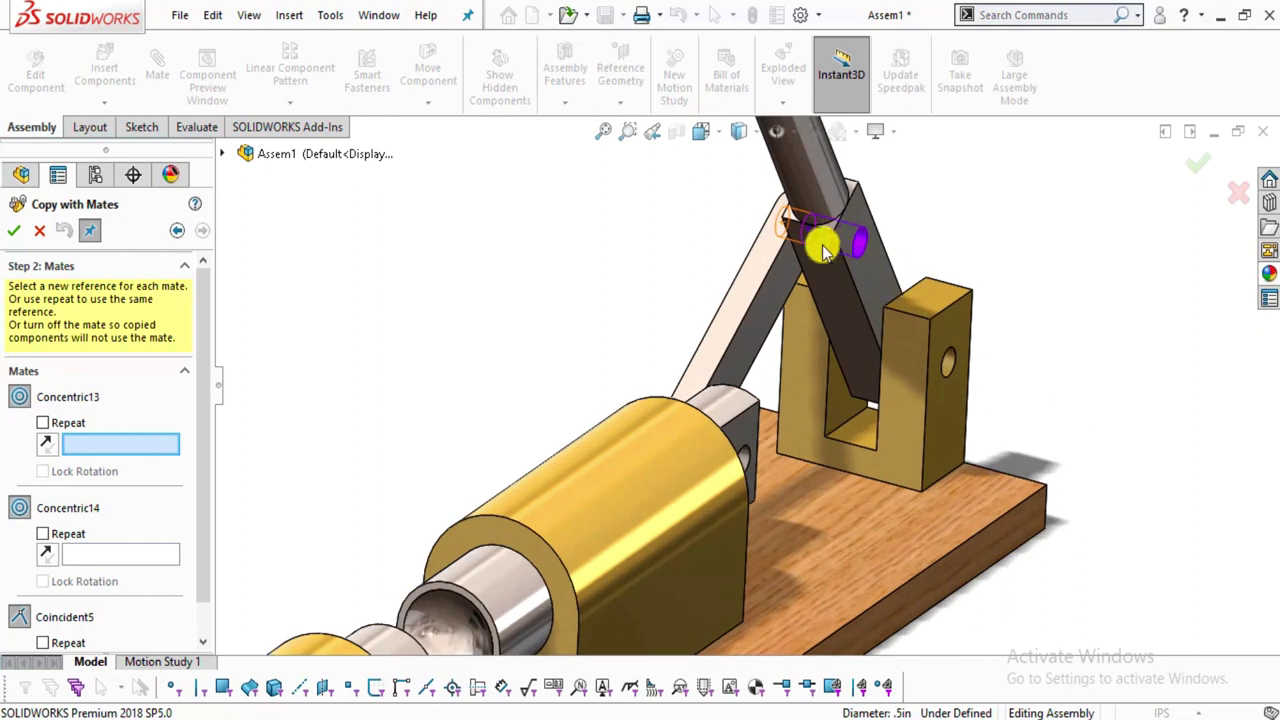
pyautogui.click(44, 425)
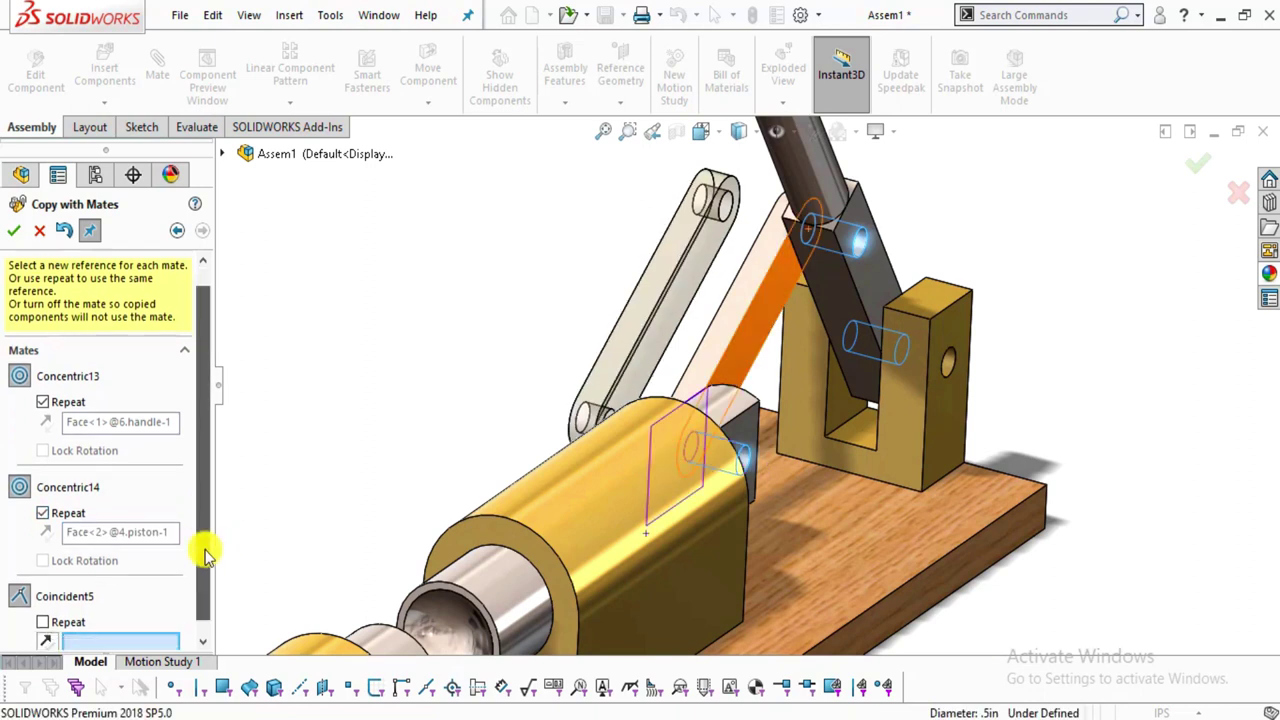
# Use the piston's opposite flat face as the new coincident reference, create the second connection link and finish copying.
pyautogui.scroll(-2, 862, 292)
pyautogui.scroll(-1, 862, 292)
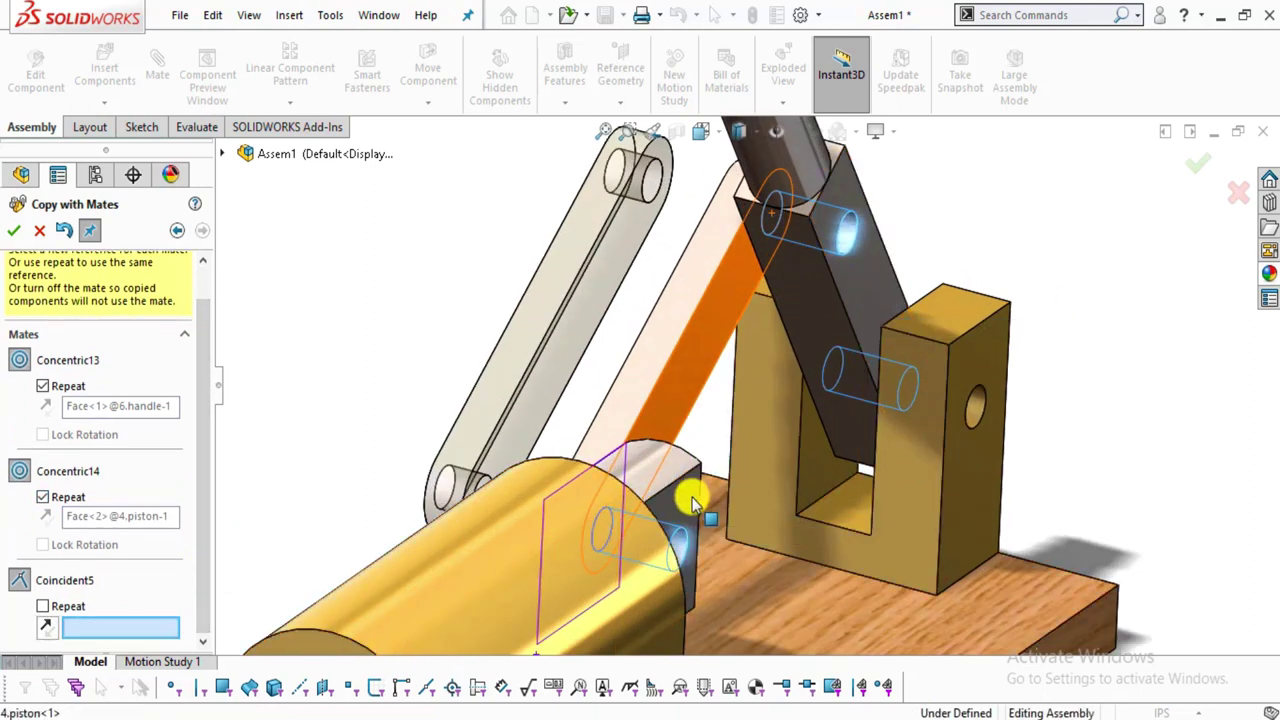
pyautogui.click(12, 230)
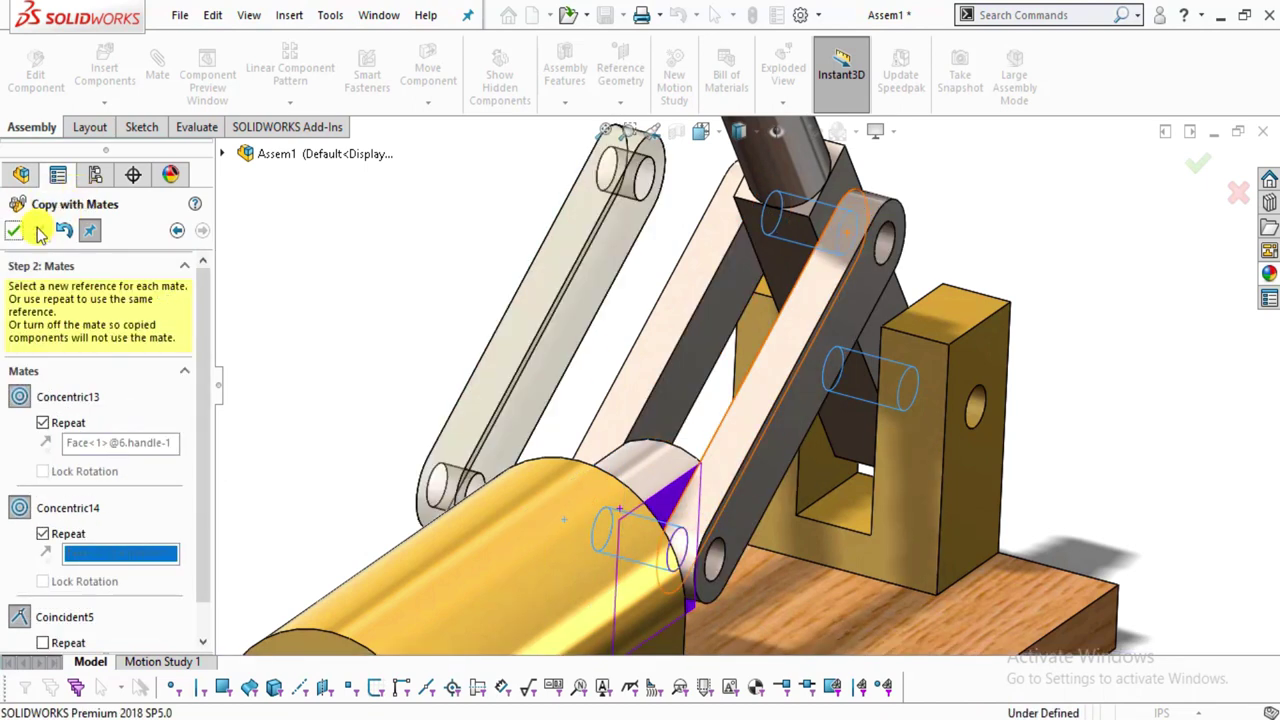
pyautogui.click(38, 231)
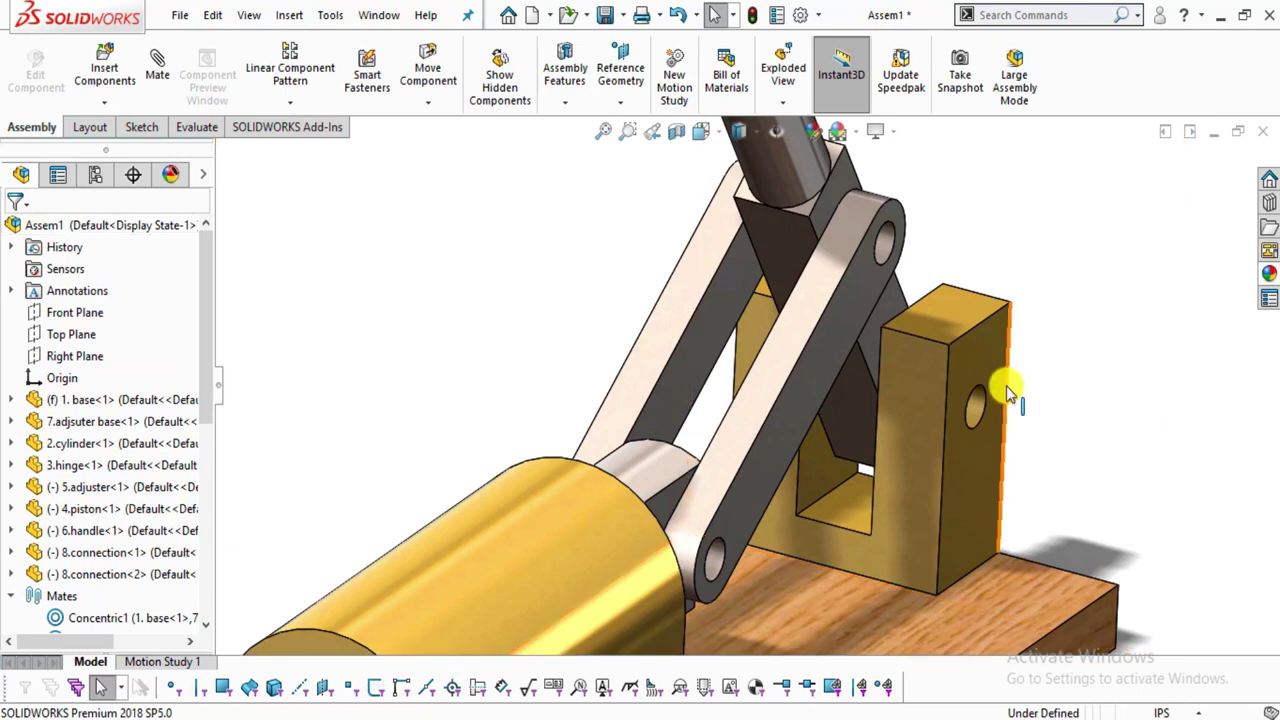
# Swing the handle back and forth and examine how both links drive the piston through the cylinder.
pyautogui.press('f')
pyautogui.moveTo(960, 410); pyautogui.dragTo(650, 410, button='middle')
pyautogui.scroll(-3, 615, 372)
pyautogui.scroll(1, 600, 360)
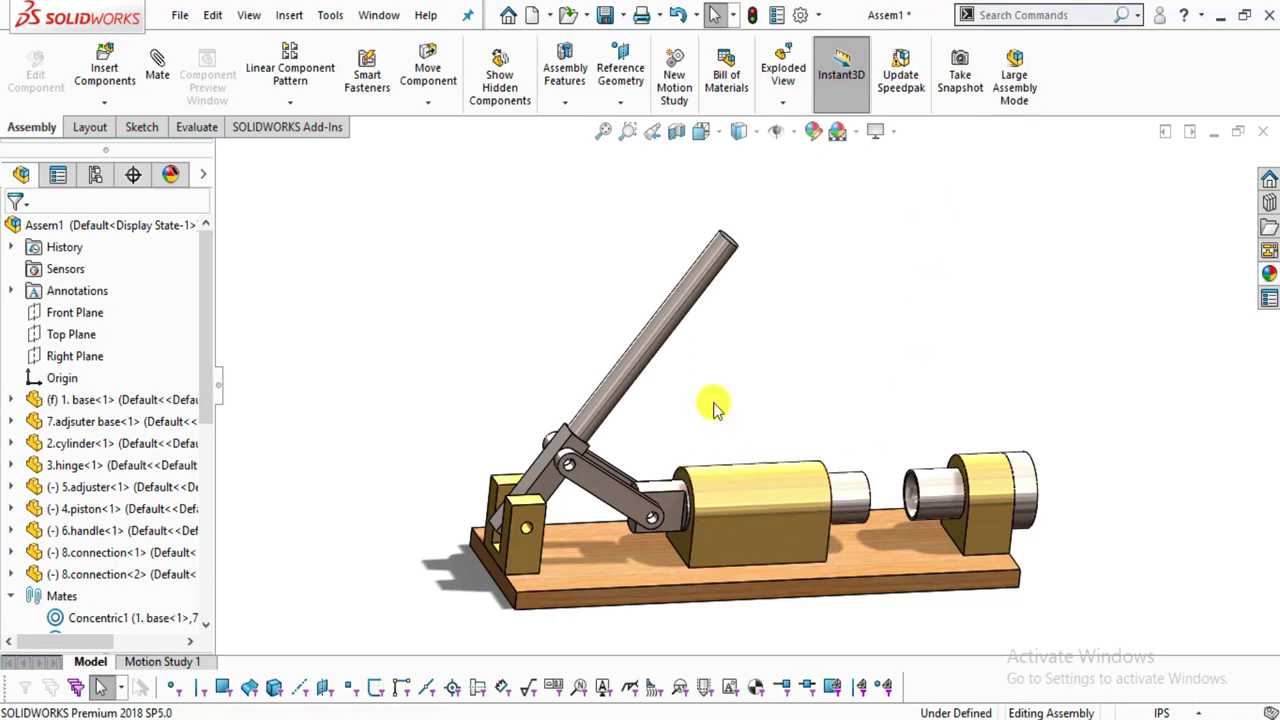
pyautogui.moveTo(670, 308); pyautogui.dragTo(706, 320)
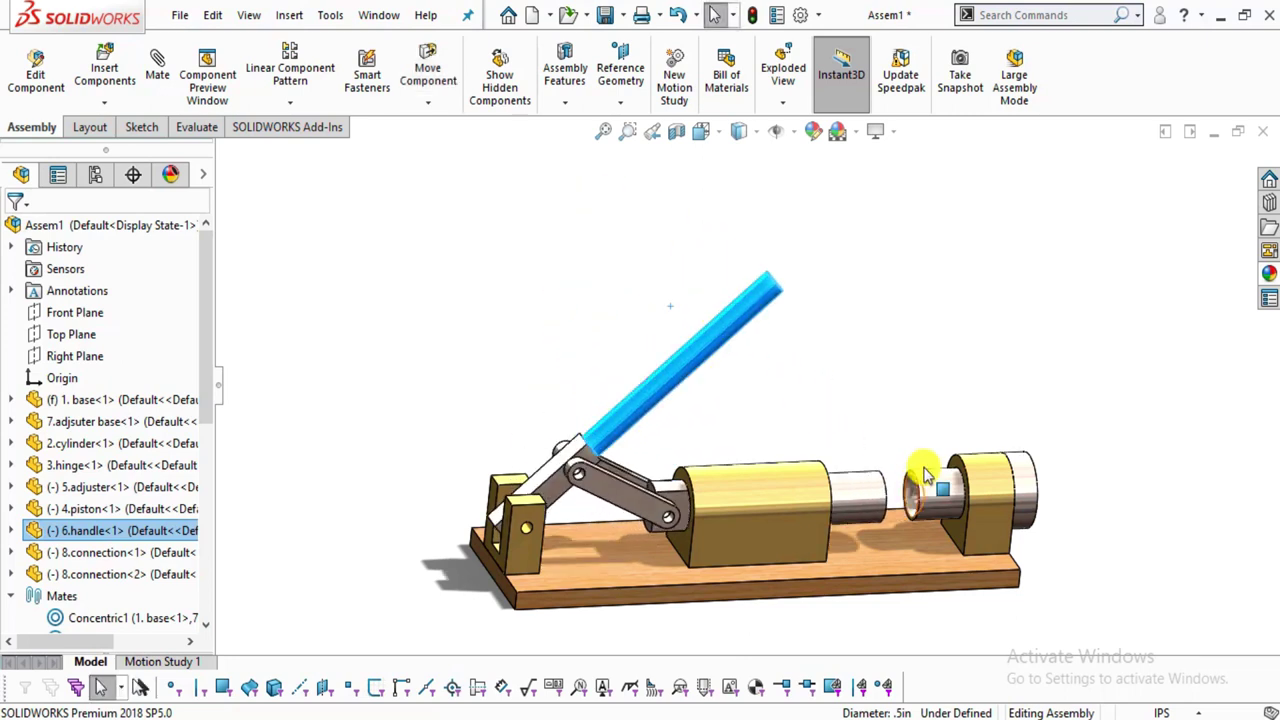
pyautogui.moveTo(862, 583); pyautogui.dragTo(770, 390, button='middle')
pyautogui.moveTo(630, 268); pyautogui.dragTo(720, 286)
pyautogui.scroll(-2, 766, 356)
pyautogui.scroll(5, 776, 406)
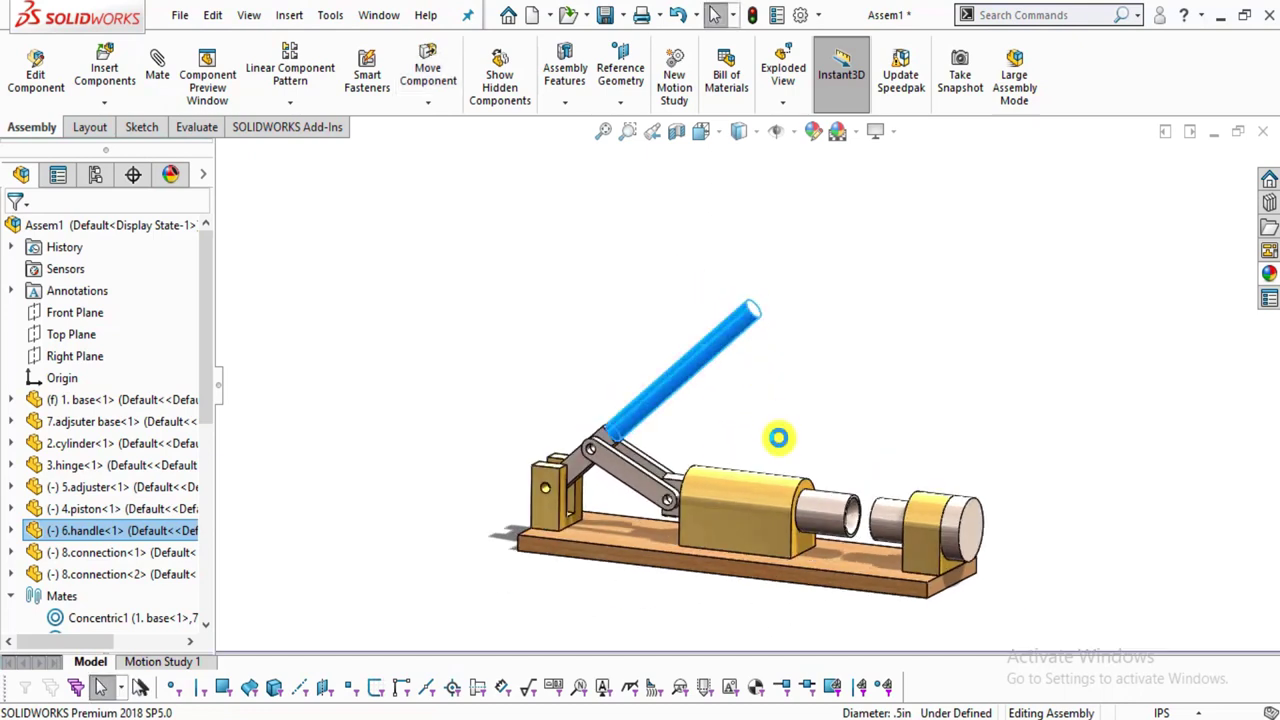
pyautogui.scroll(-3, 873, 410)
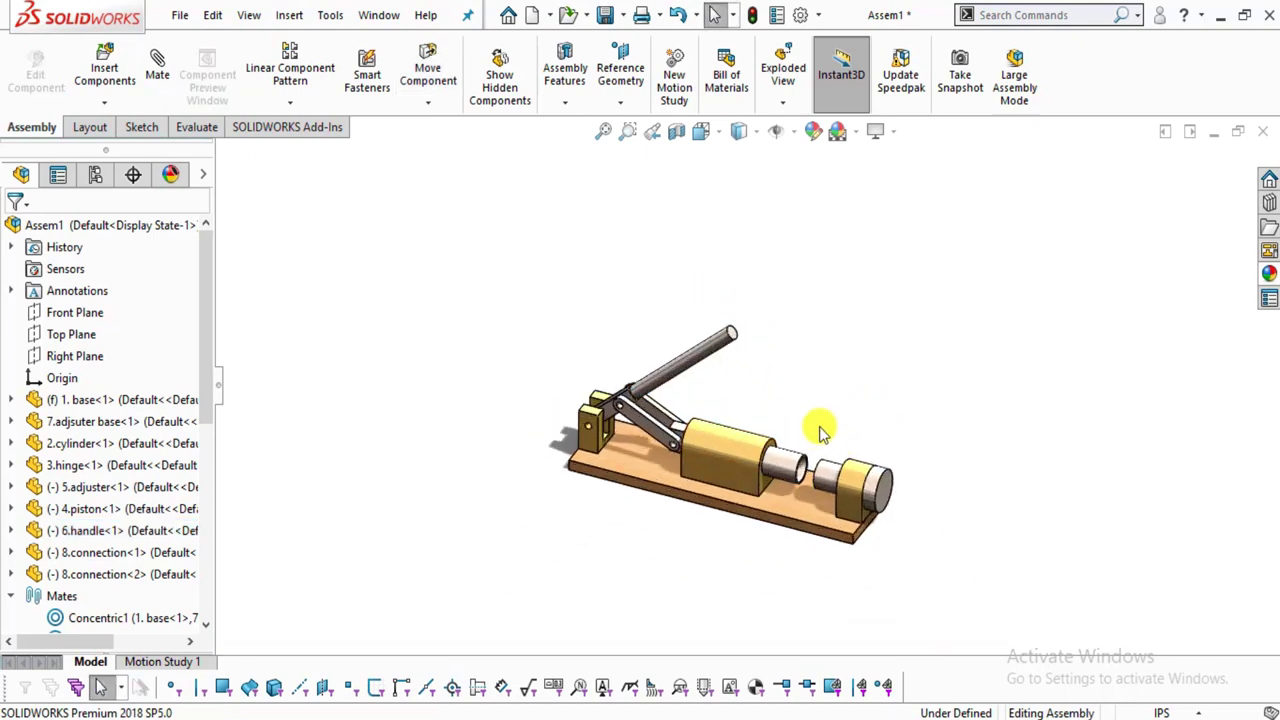
pyautogui.moveTo(663, 337)
pyautogui.mouseDown()
pyautogui.moveTo(599, 251)
pyautogui.moveTo(680, 277)
pyautogui.moveTo(651, 243)
pyautogui.moveTo(669, 238)
pyautogui.moveTo(705, 266)
pyautogui.moveTo(679, 342)
pyautogui.mouseUp()
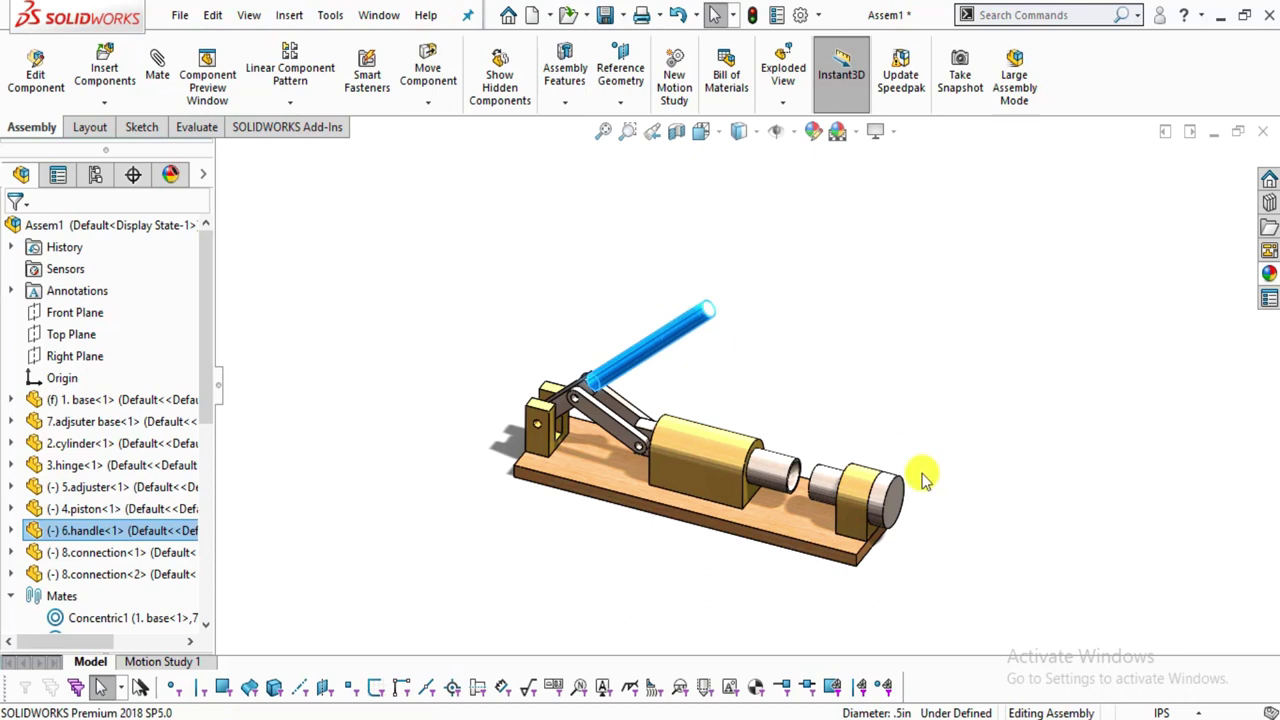
# Clear the selection, open Motion Study 1 and expand its full animation timeline.
pyautogui.click(371, 586)
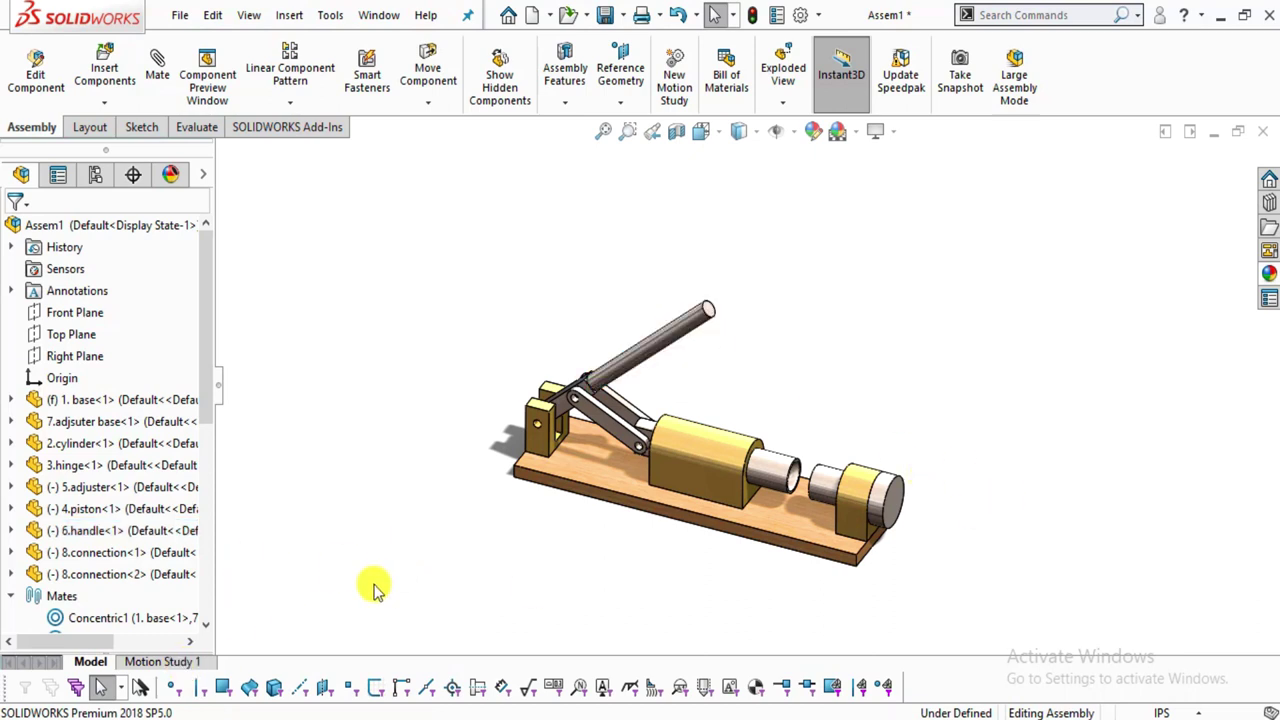
pyautogui.click(205, 661)
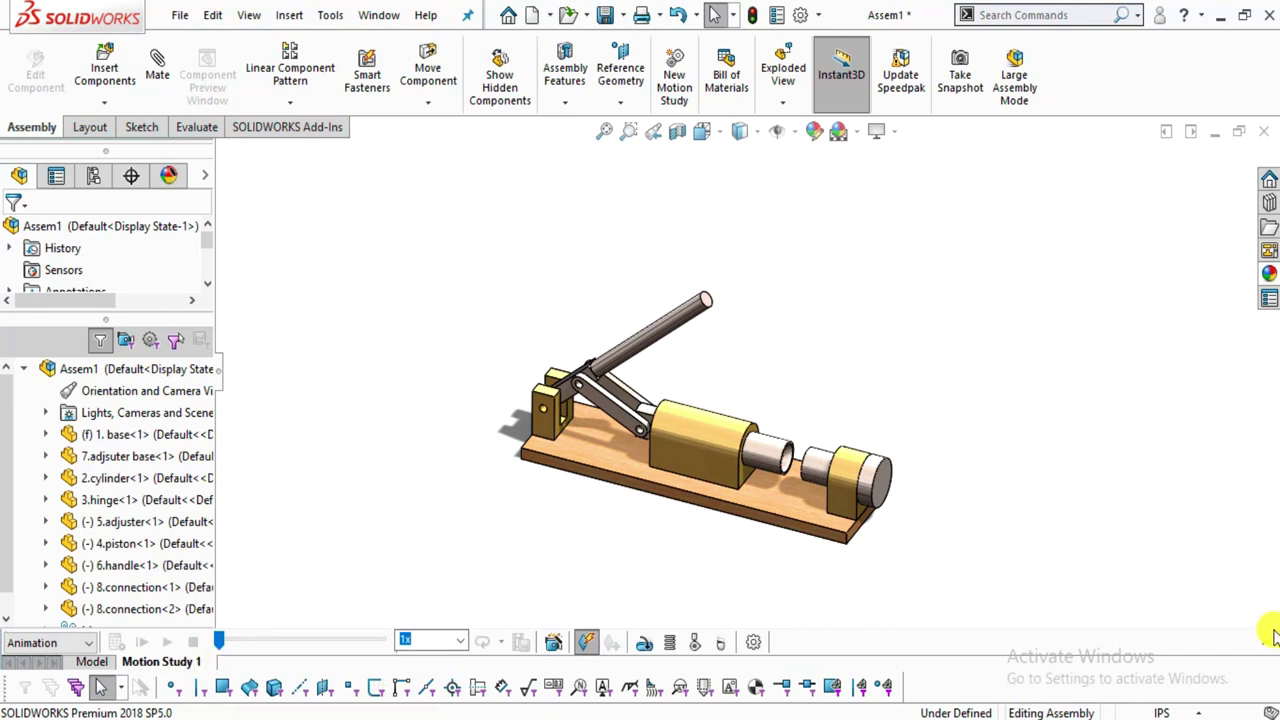
pyautogui.click(1266, 645)
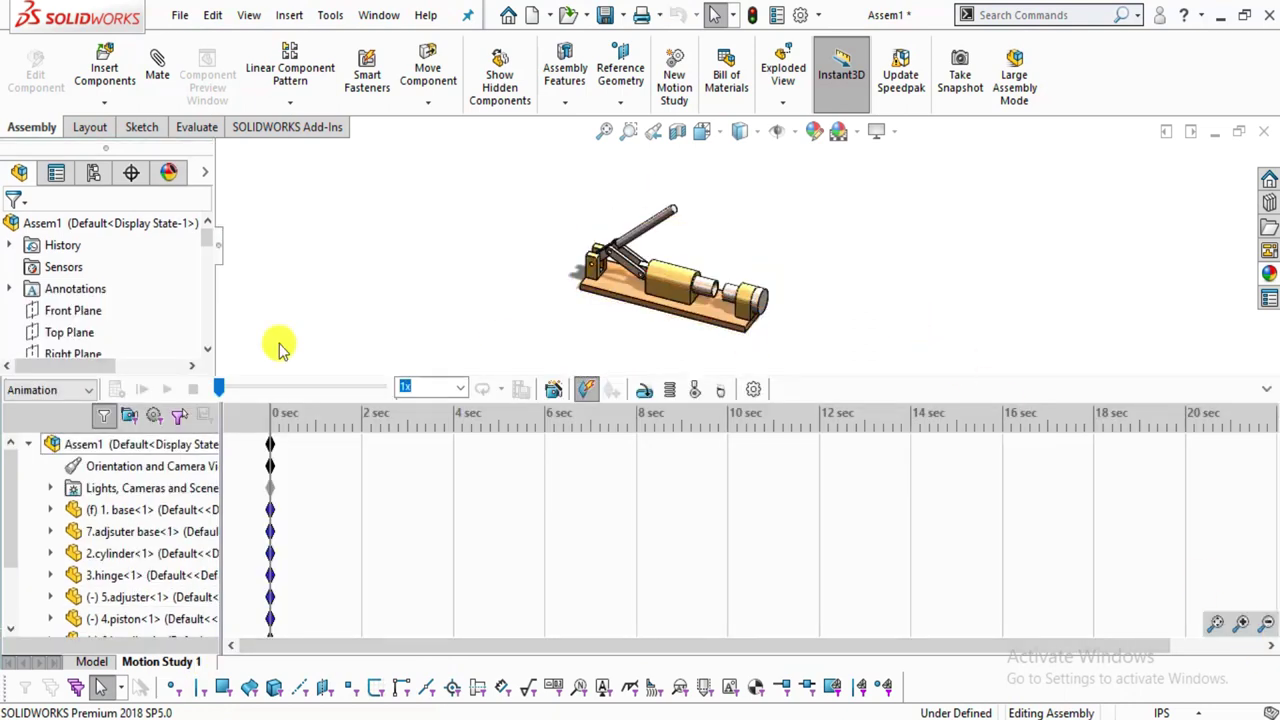
# With the animation time at 0 seconds, swing the handle until it stands nearly upright.
pyautogui.moveTo(271, 414); pyautogui.dragTo(440, 443)
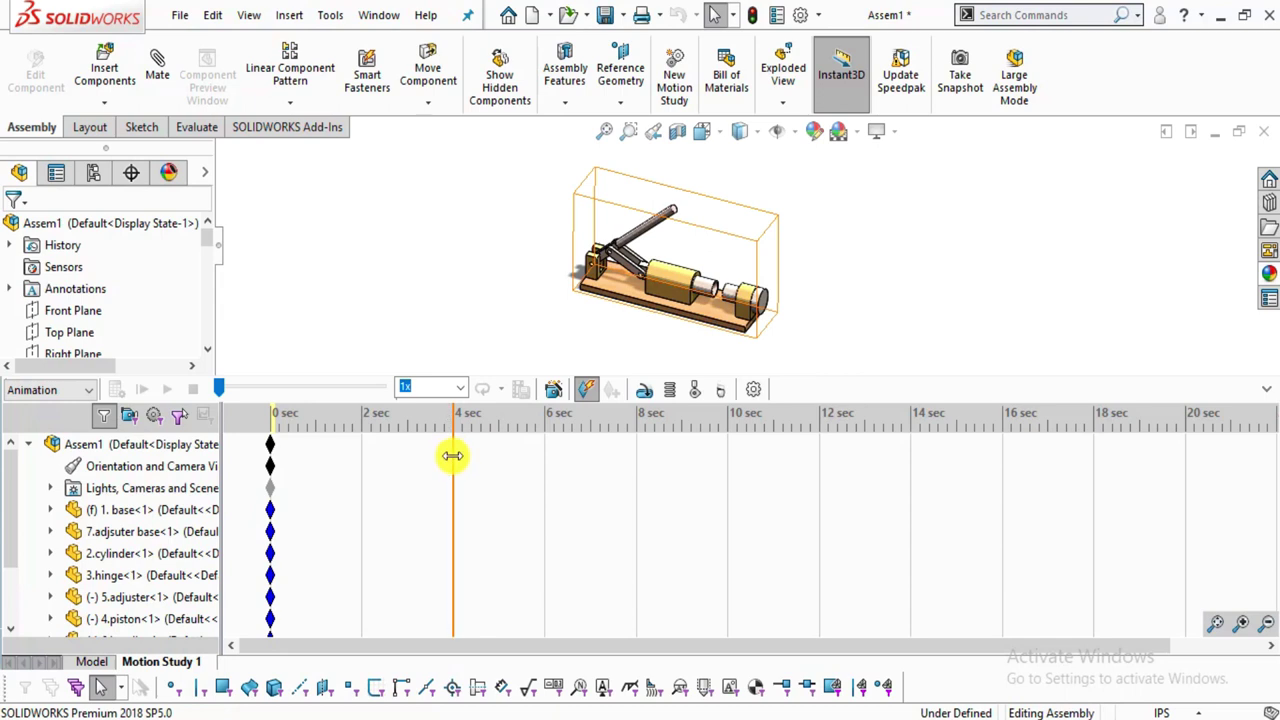
pyautogui.moveTo(453, 456); pyautogui.dragTo(272, 425)
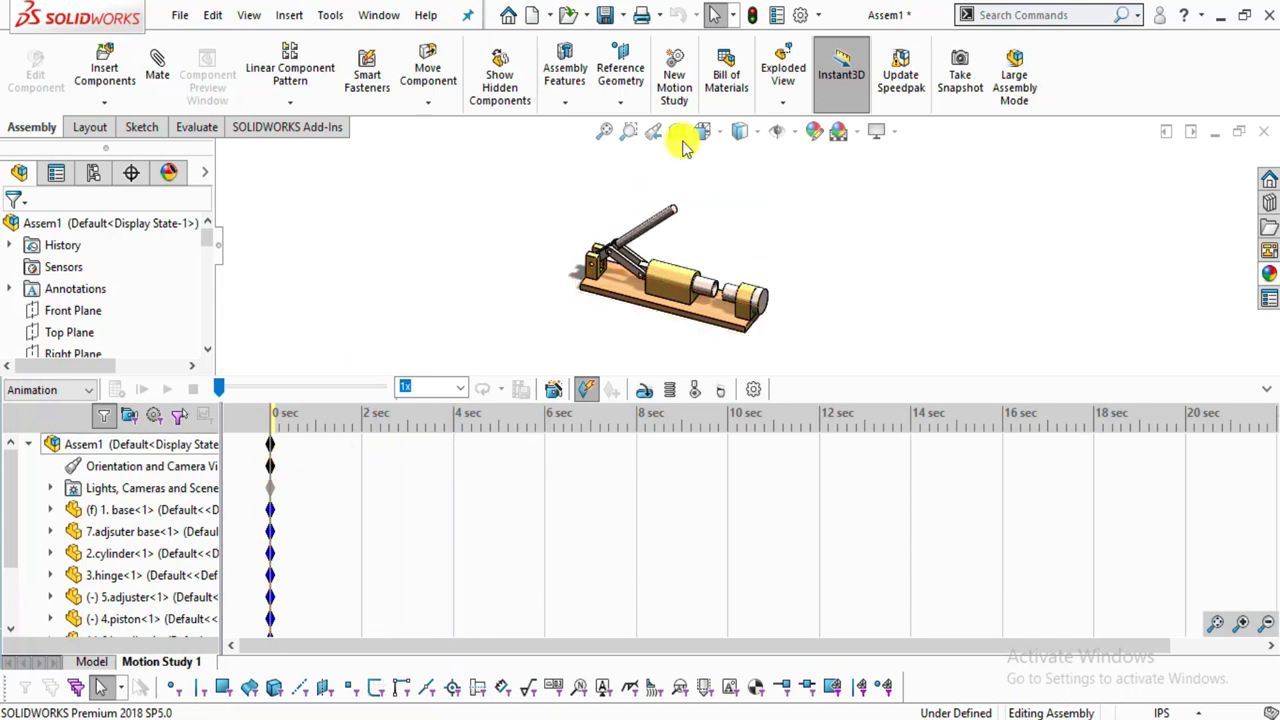
pyautogui.moveTo(655, 225); pyautogui.dragTo(618, 172)
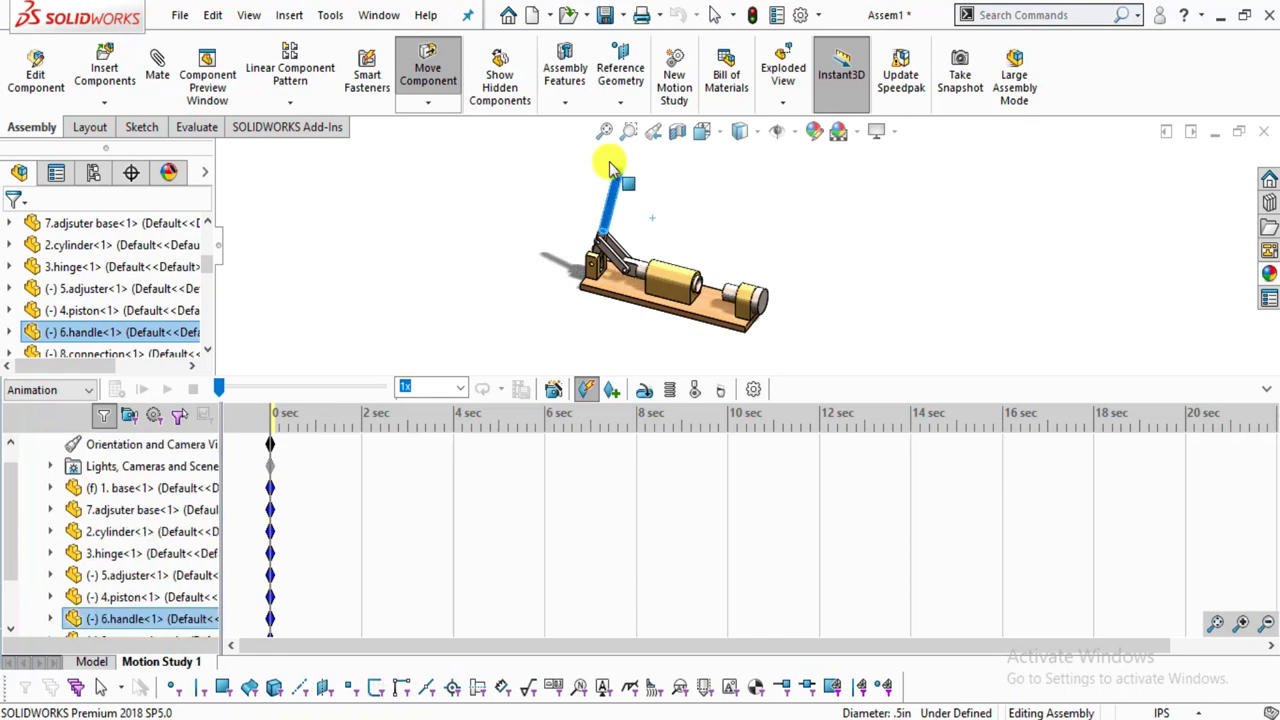
# Move the animation time to 4 seconds and swing the handle down so the piston advances toward the adjuster.
pyautogui.press('Escape')
pyautogui.scroll(-3, 722, 283)
pyautogui.scroll(3, 712, 260)
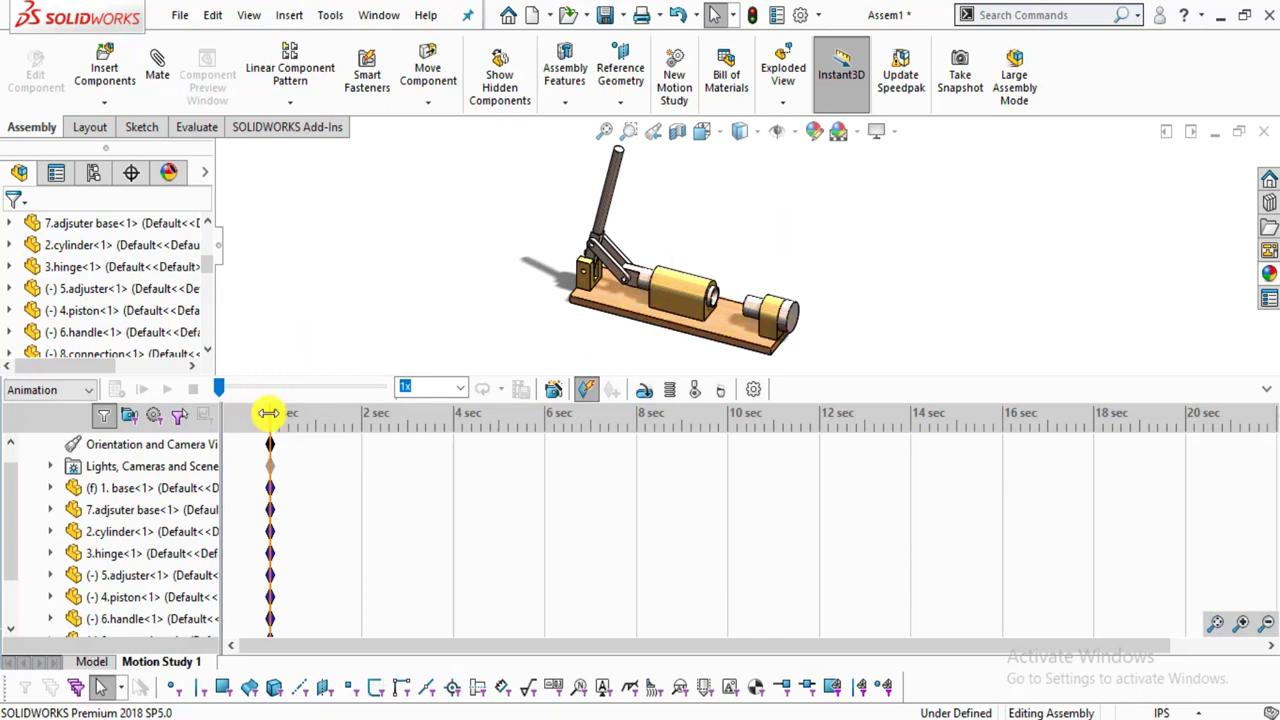
pyautogui.moveTo(271, 413); pyautogui.dragTo(452, 447)
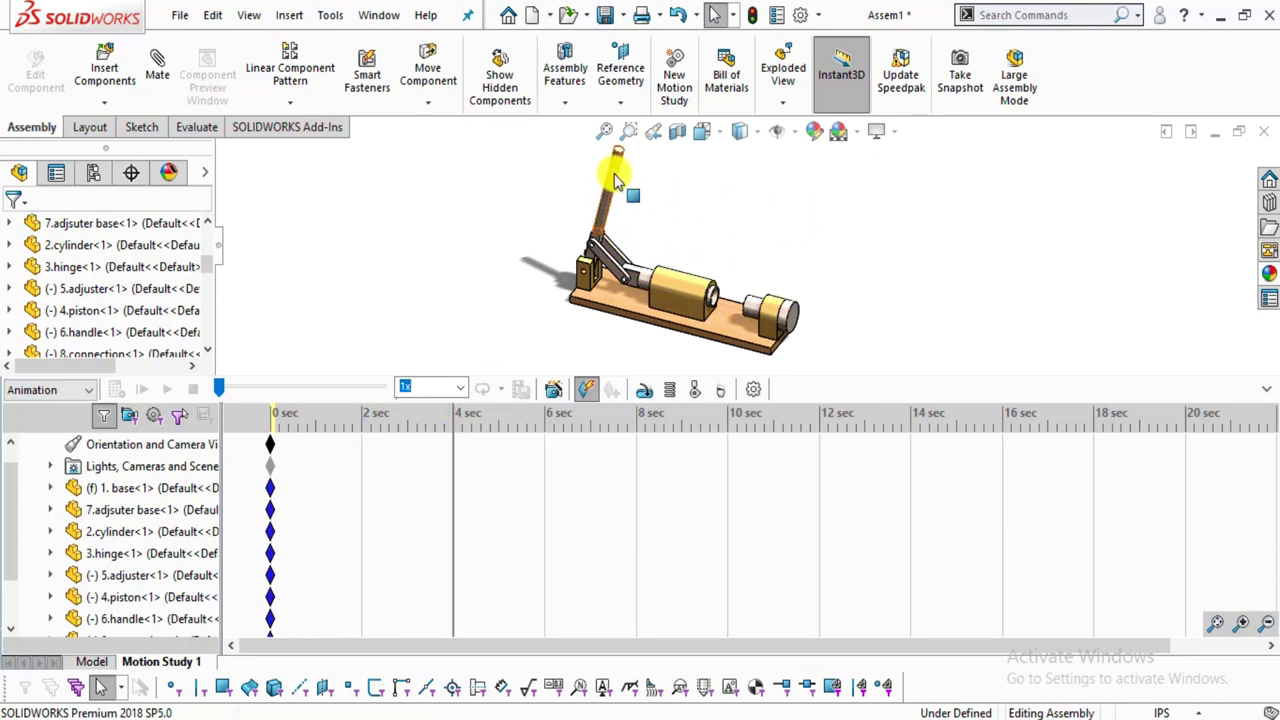
pyautogui.click(617, 181)
pyautogui.moveTo(617, 181); pyautogui.dragTo(722, 242)
pyautogui.click(882, 215)
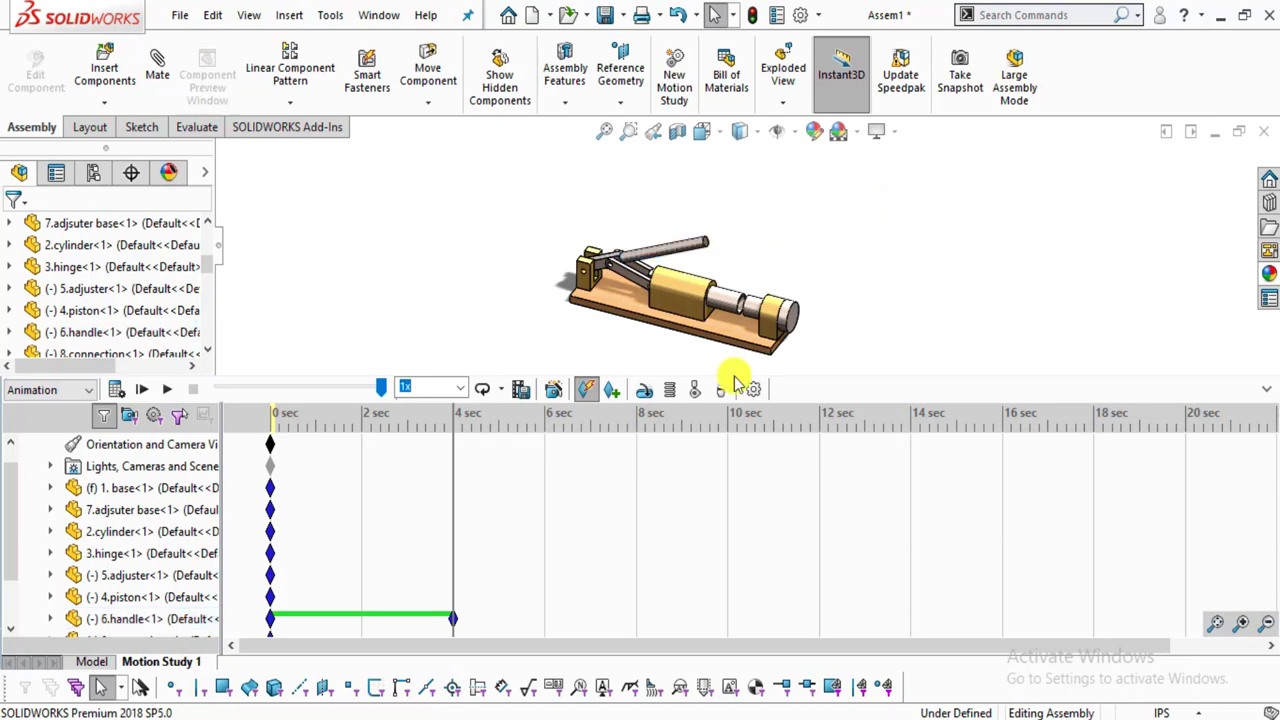
# Move the animation time to 8 seconds and swing the handle back up to nearly upright.
pyautogui.moveTo(451, 622); pyautogui.dragTo(453, 619)
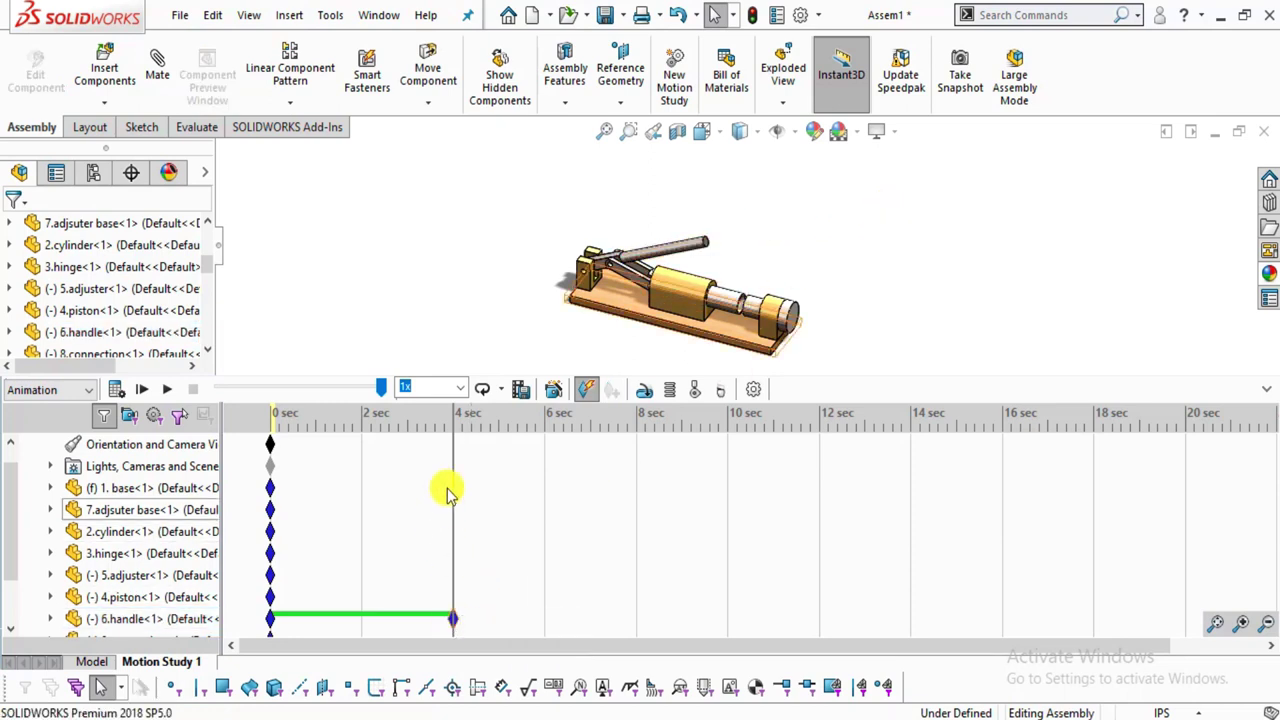
pyautogui.moveTo(455, 476); pyautogui.dragTo(458, 476)
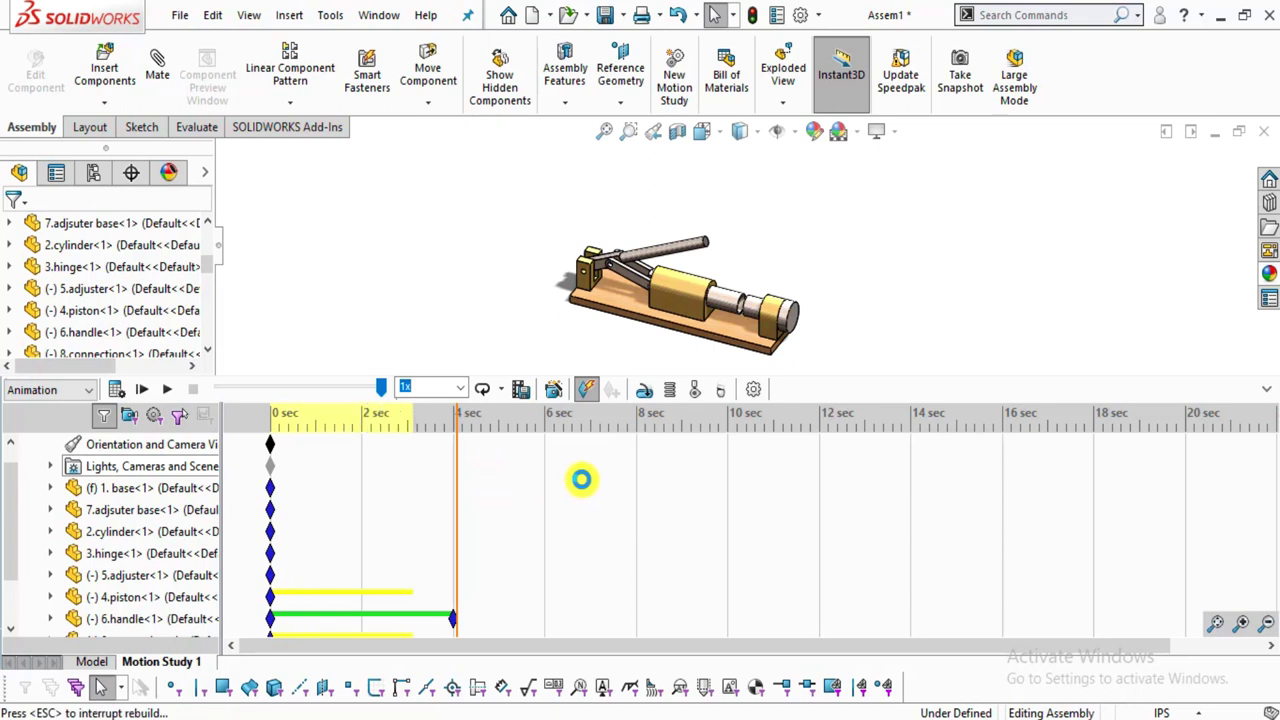
pyautogui.moveTo(581, 479); pyautogui.dragTo(634, 474)
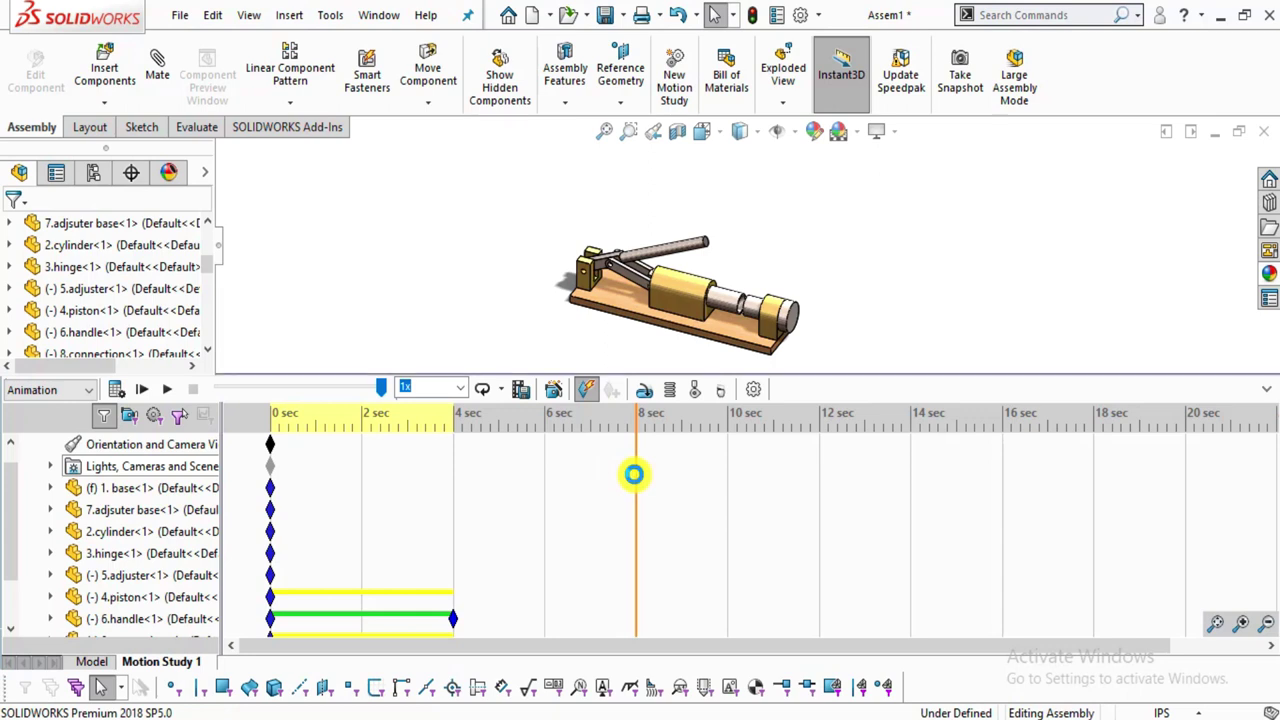
pyautogui.click(697, 255)
pyautogui.moveTo(686, 243); pyautogui.dragTo(599, 200)
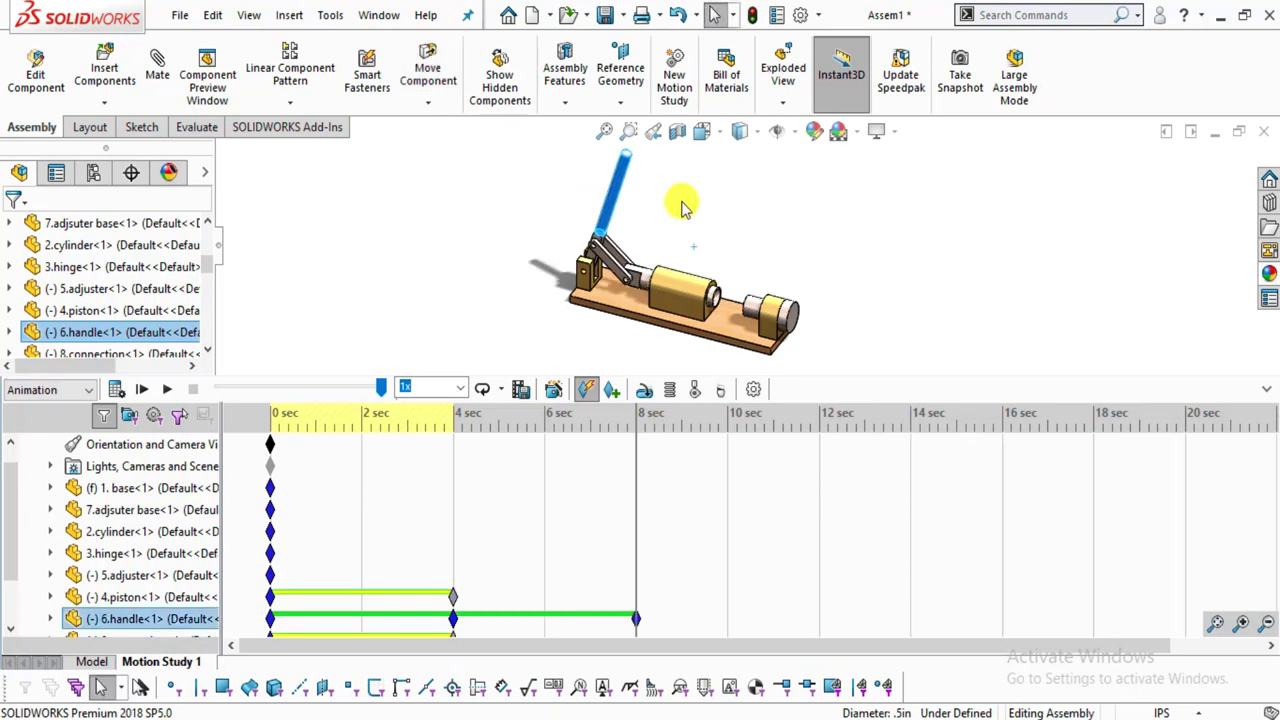
pyautogui.click(822, 218)
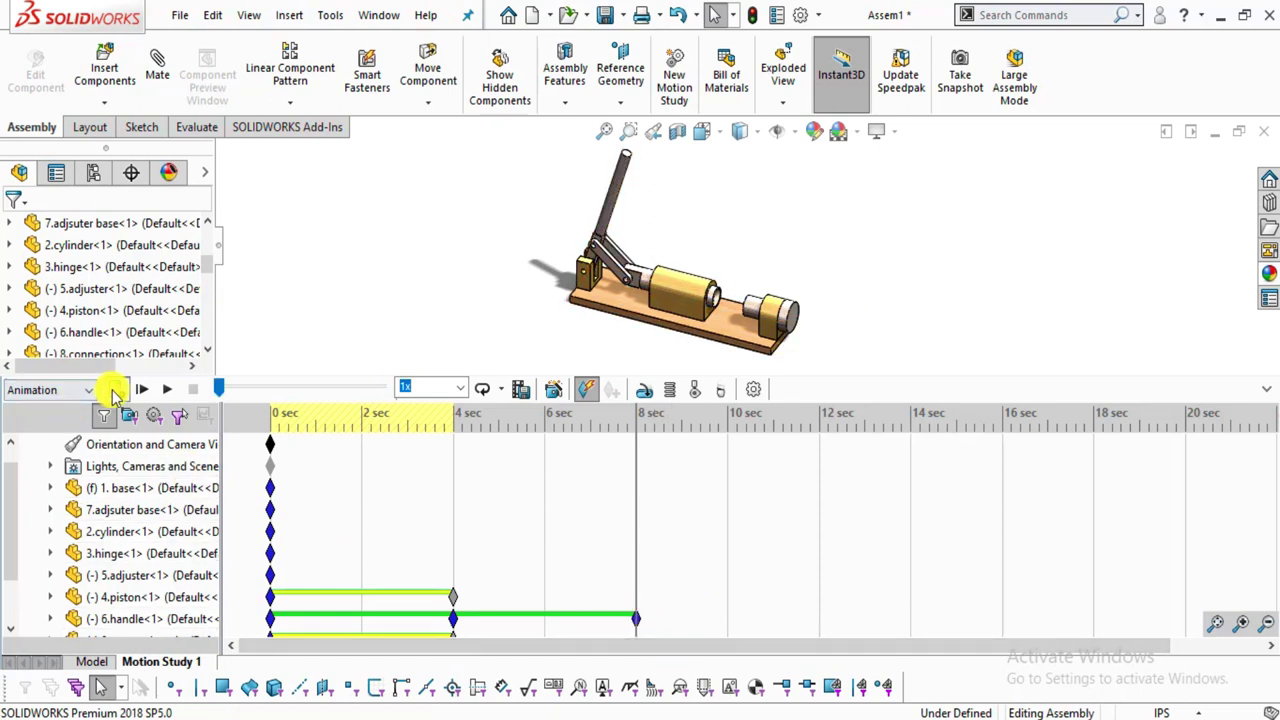
# Calculate the motion study, stop its playback and return the animation time to 0 seconds.
pyautogui.click(115, 391)
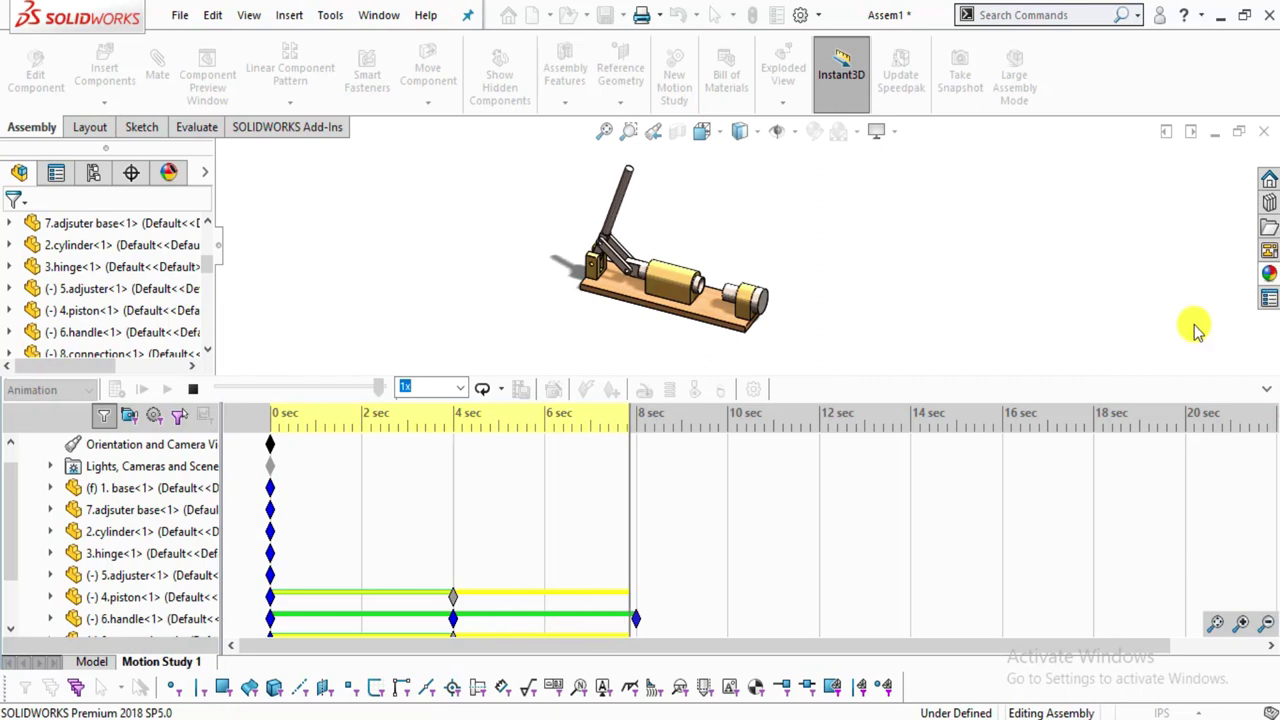
pyautogui.click(193, 389)
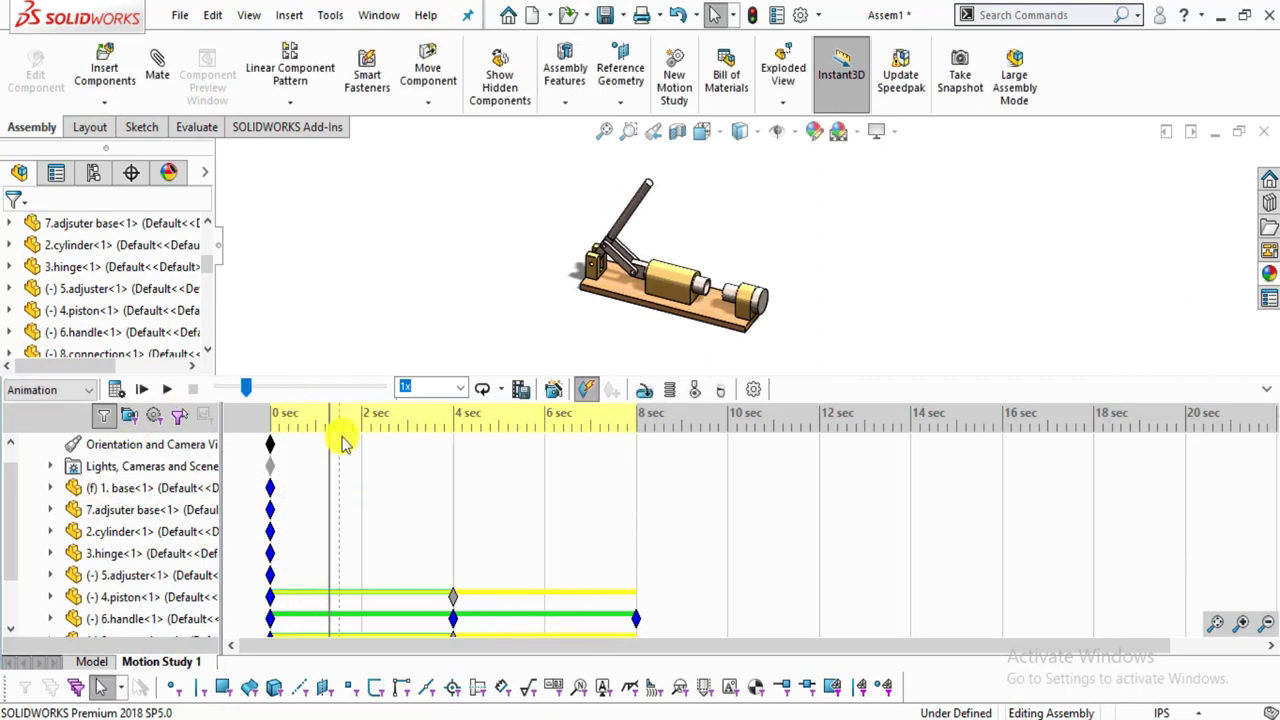
pyautogui.moveTo(300, 444); pyautogui.dragTo(226, 444)
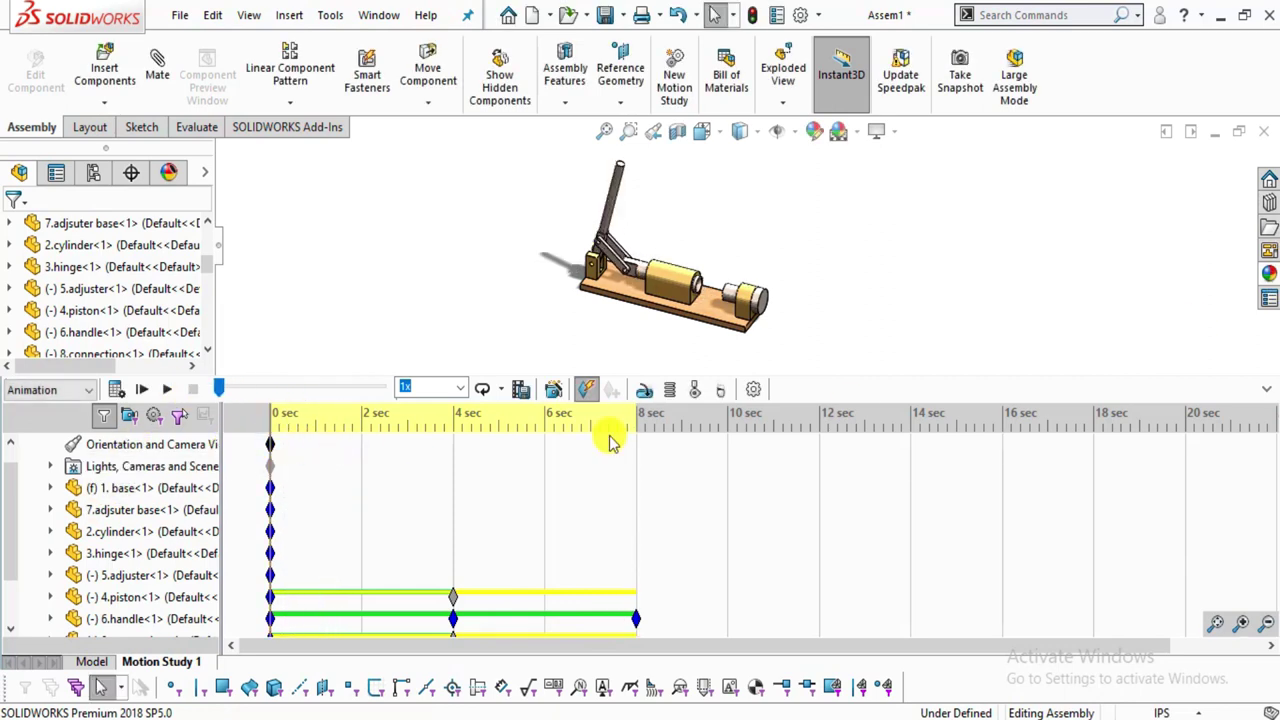
# Collapse the timeline, play the animation to examine the handle and piston movement, and stop it.
pyautogui.click(1270, 393)
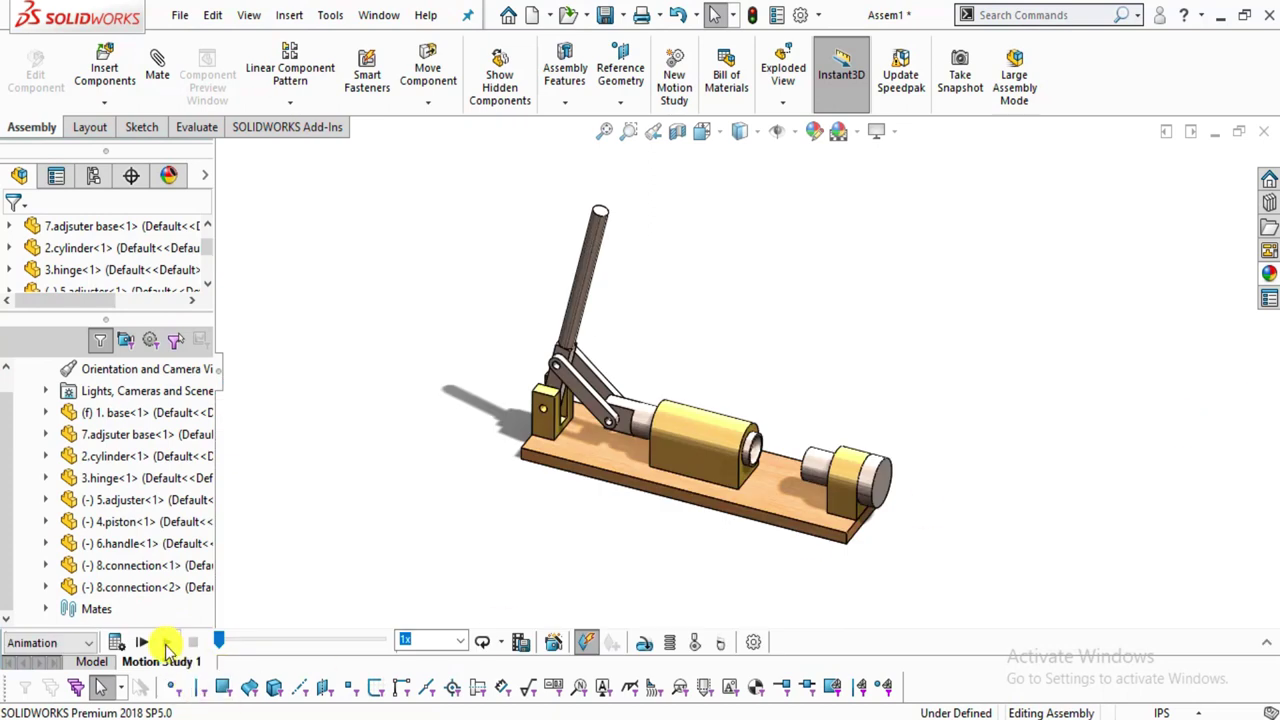
pyautogui.click(166, 643)
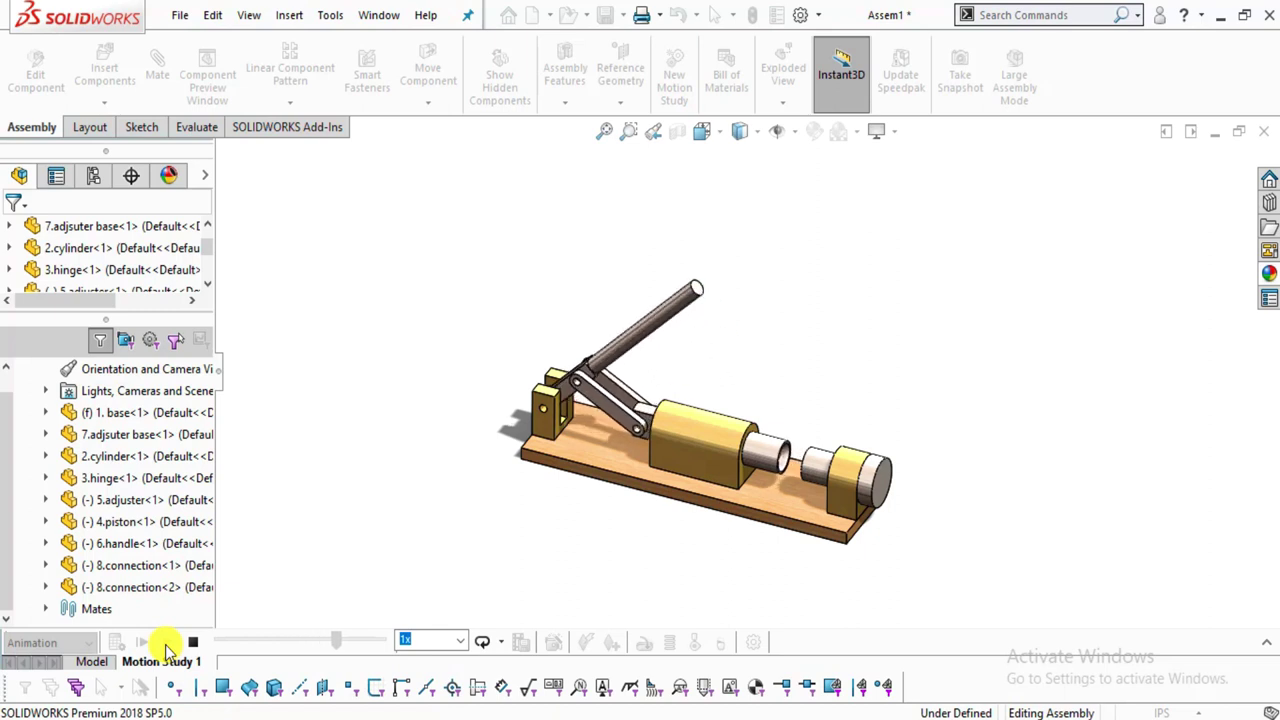
pyautogui.click(191, 642)
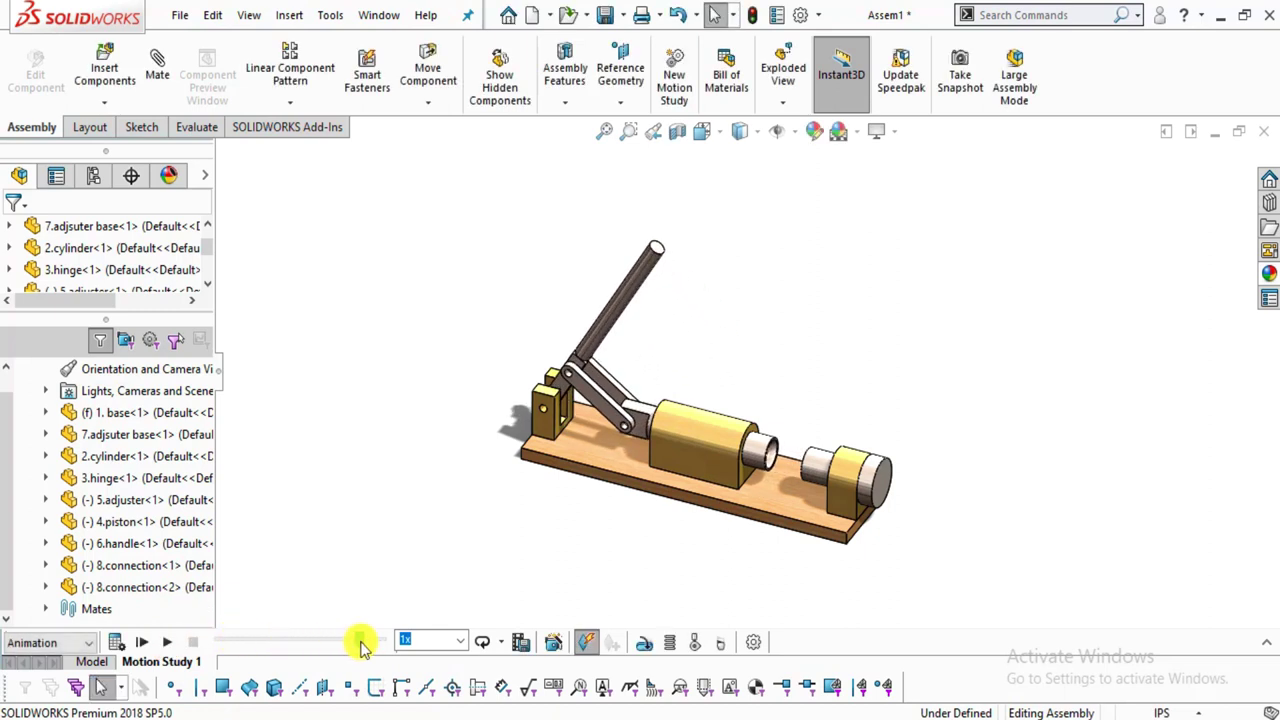
pyautogui.click(186, 640)
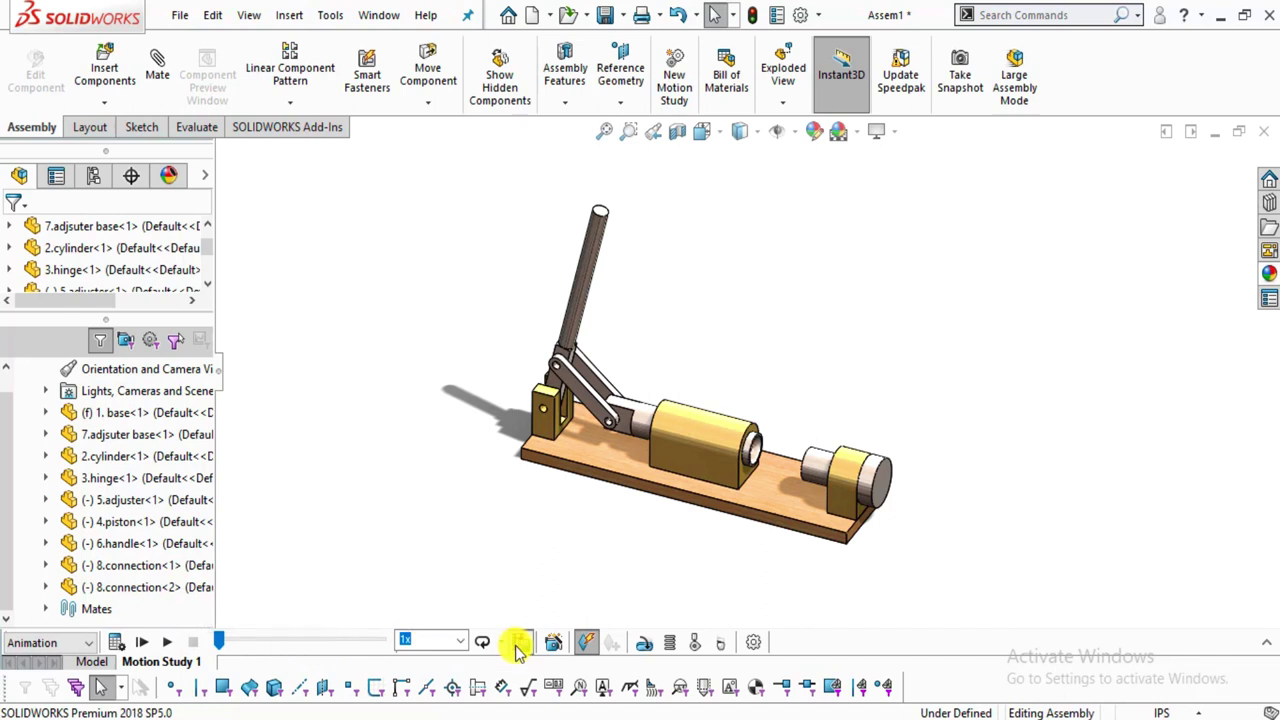
# Start saving the animation as a Microsoft AVI file and set its custom aspect ratio to 16 : 9.
pyautogui.click(519, 644)
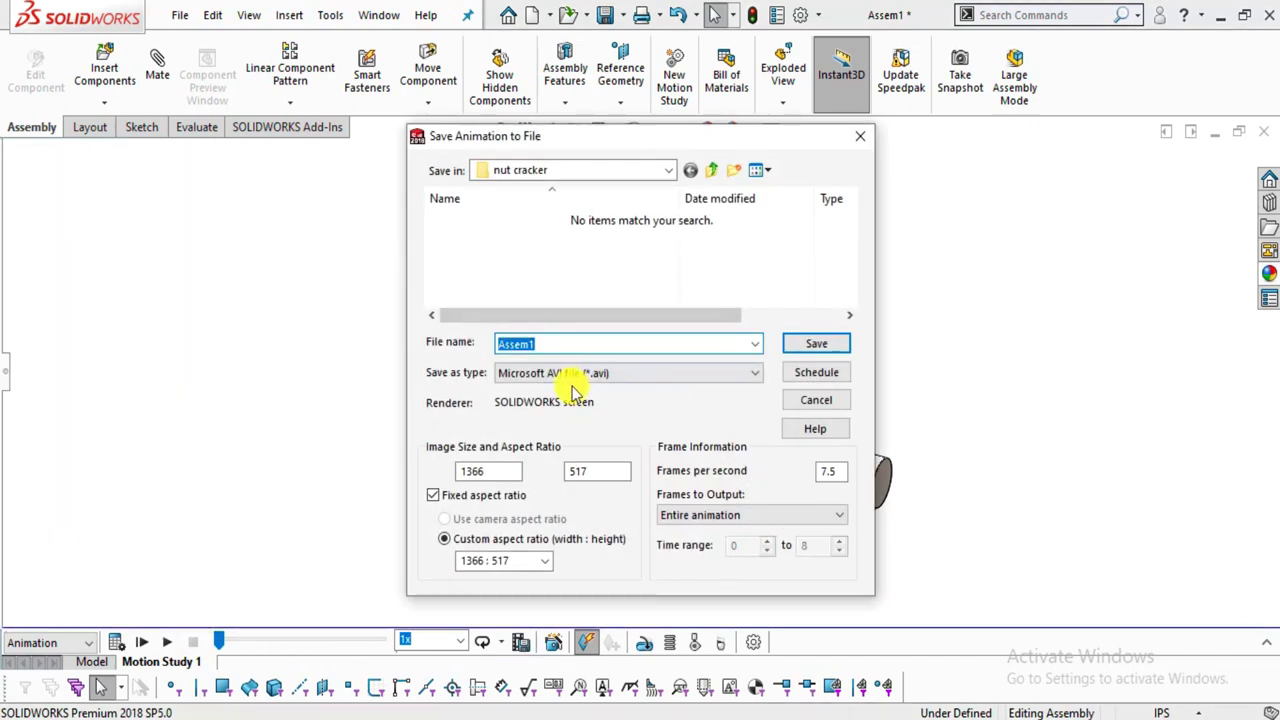
pyautogui.click(571, 376)
pyautogui.click(571, 375)
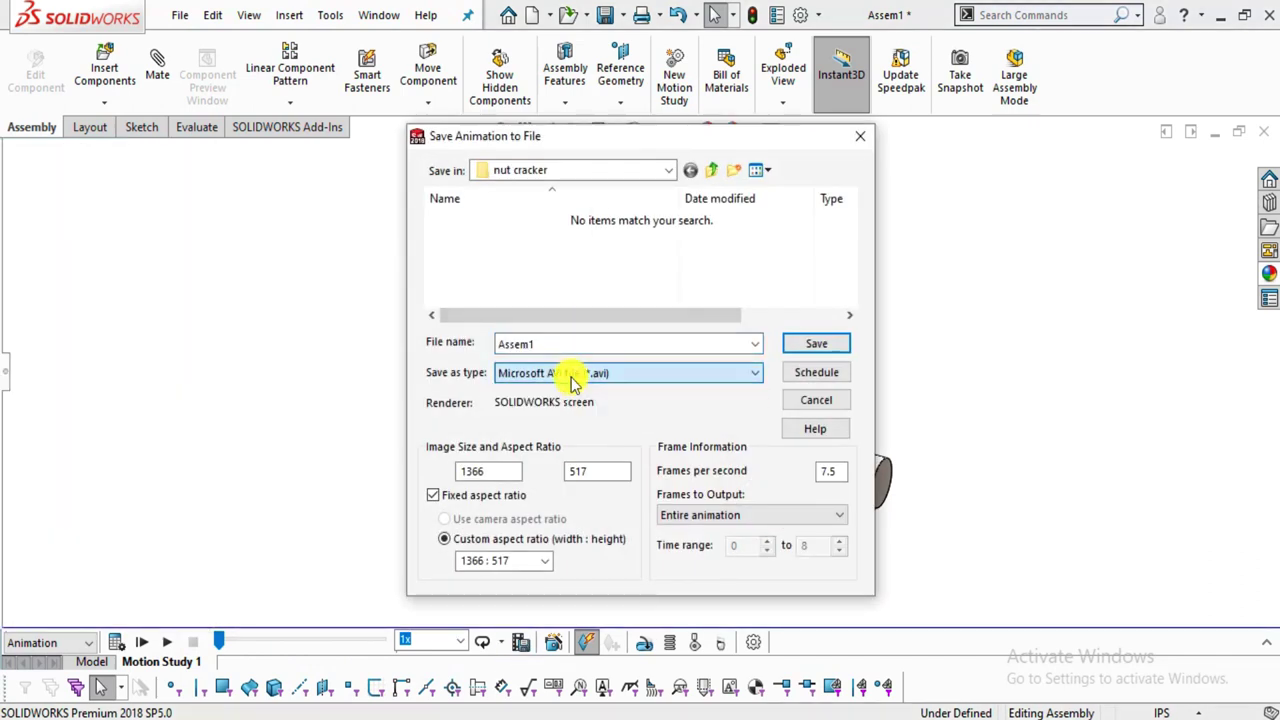
pyautogui.click(555, 558)
pyautogui.click(495, 388)
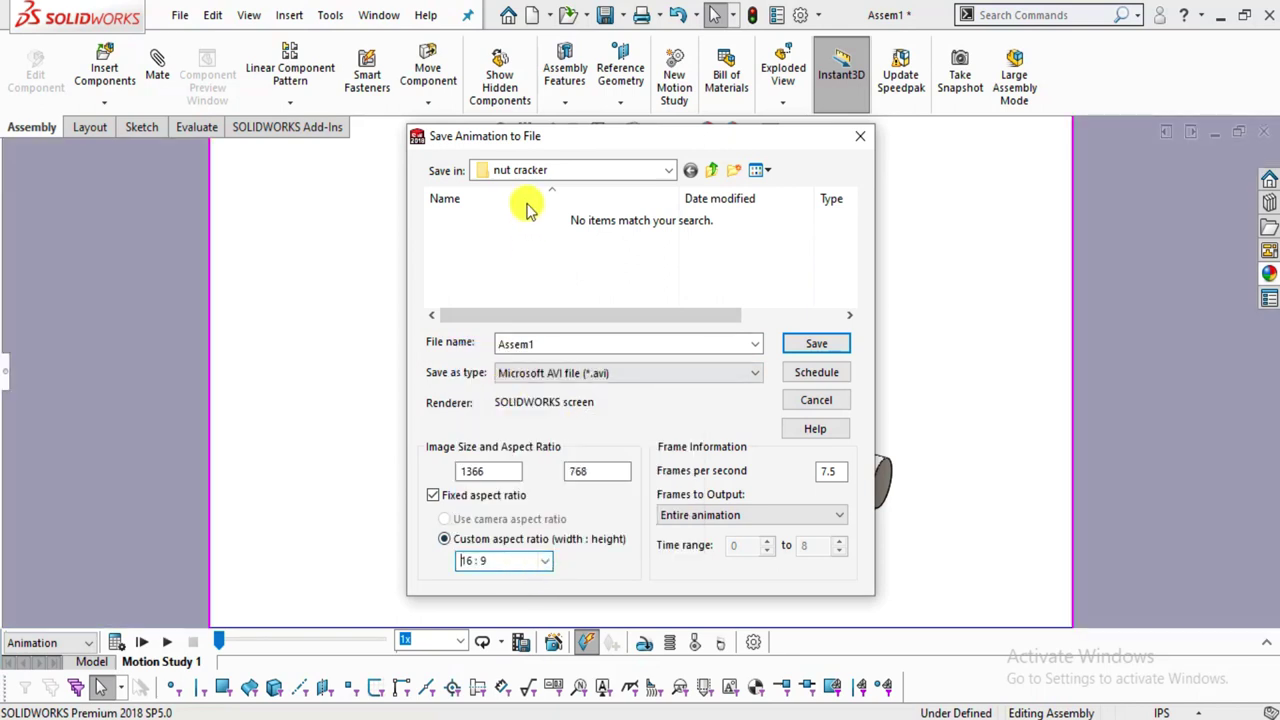
pyautogui.moveTo(540, 143); pyautogui.dragTo(295, 112)
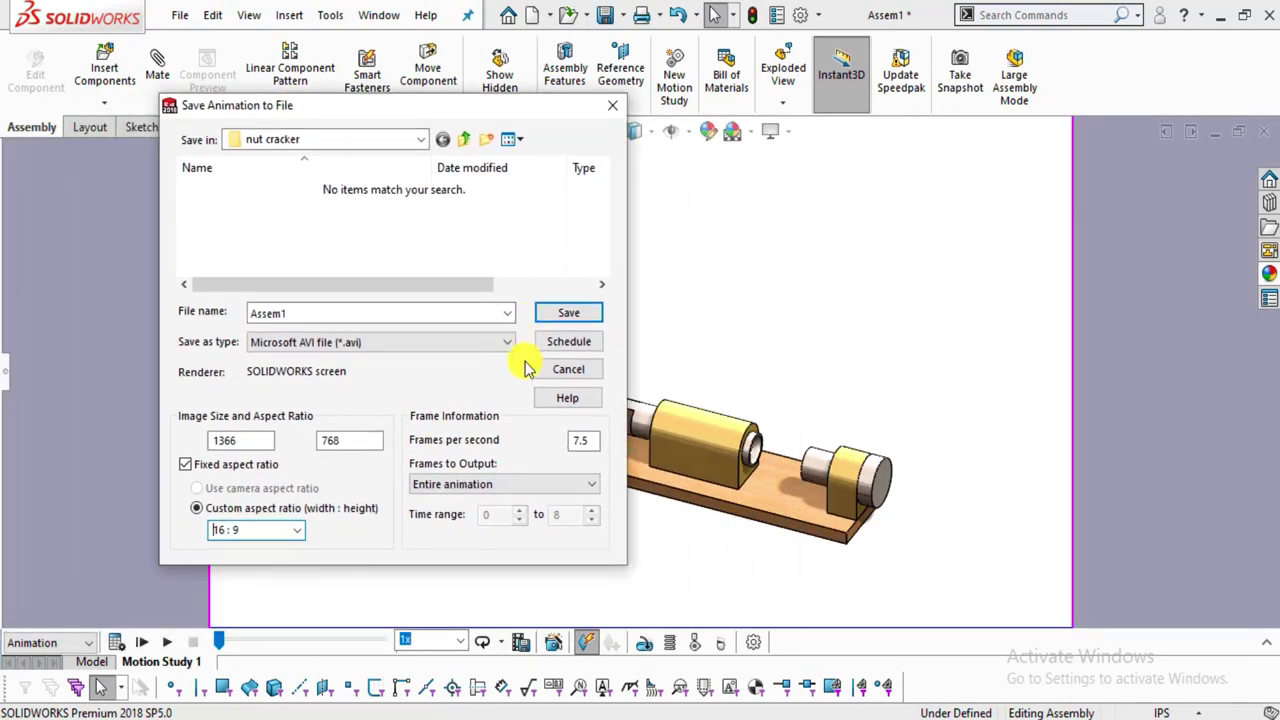
# Save the video Assem1 in the nut cracker folder with Full Frames (Uncompressed) compression, recalculating the motion study results first.
pyautogui.click(562, 312)
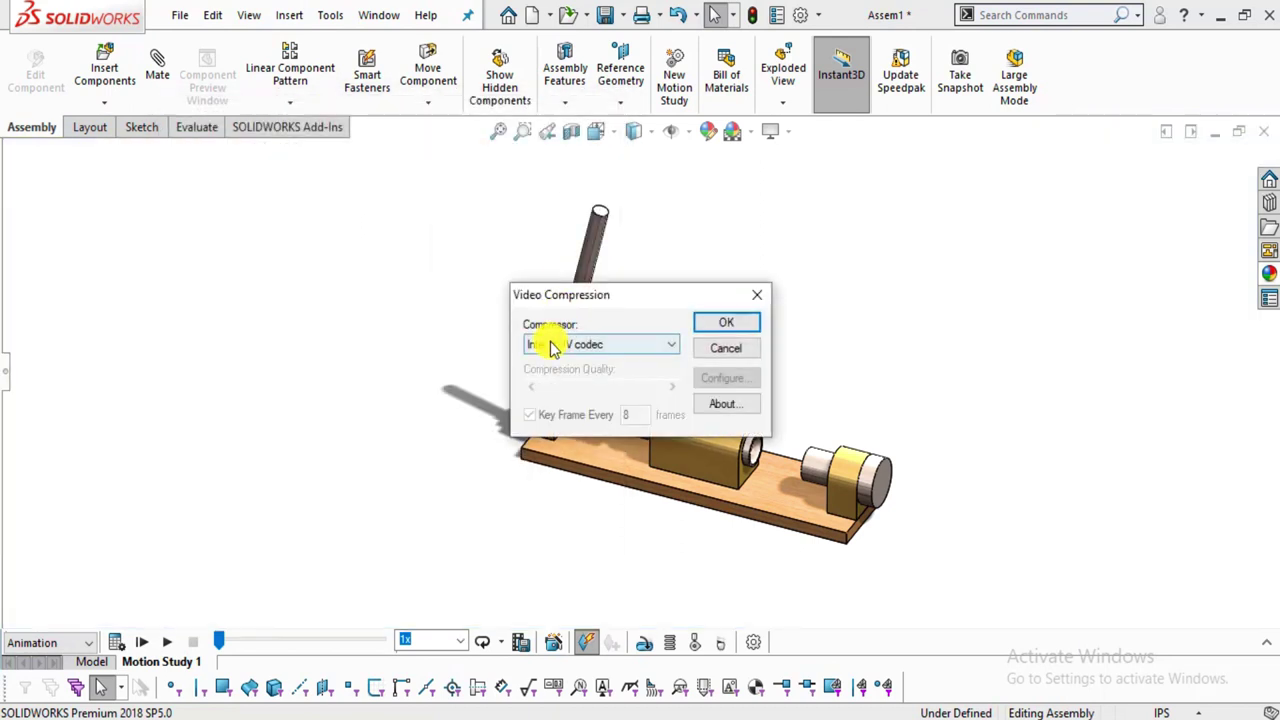
pyautogui.click(552, 345)
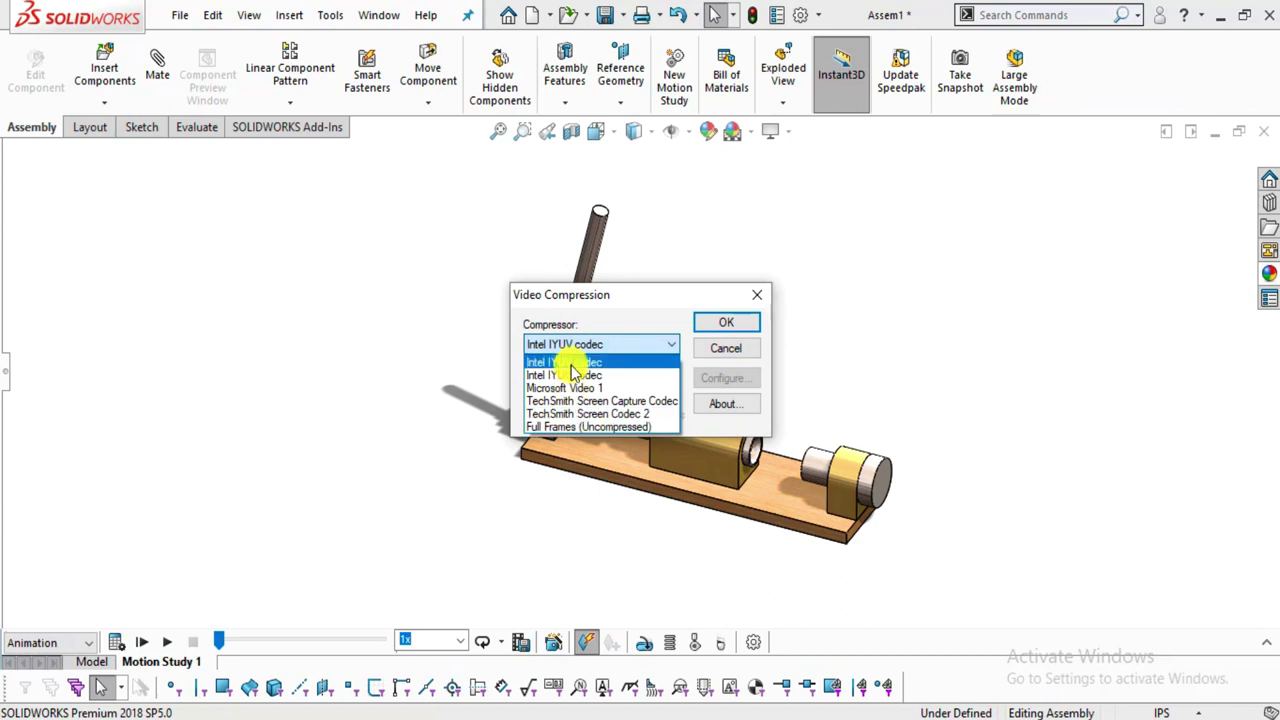
pyautogui.click(569, 426)
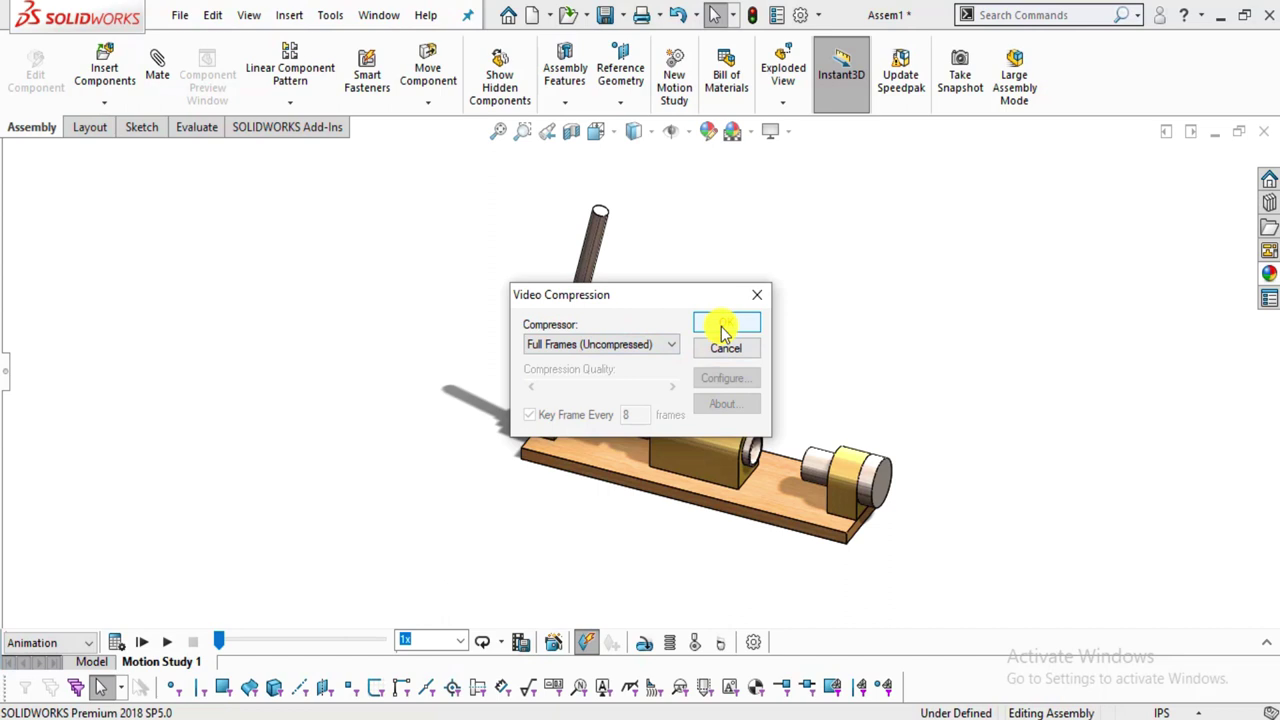
pyautogui.click(720, 325)
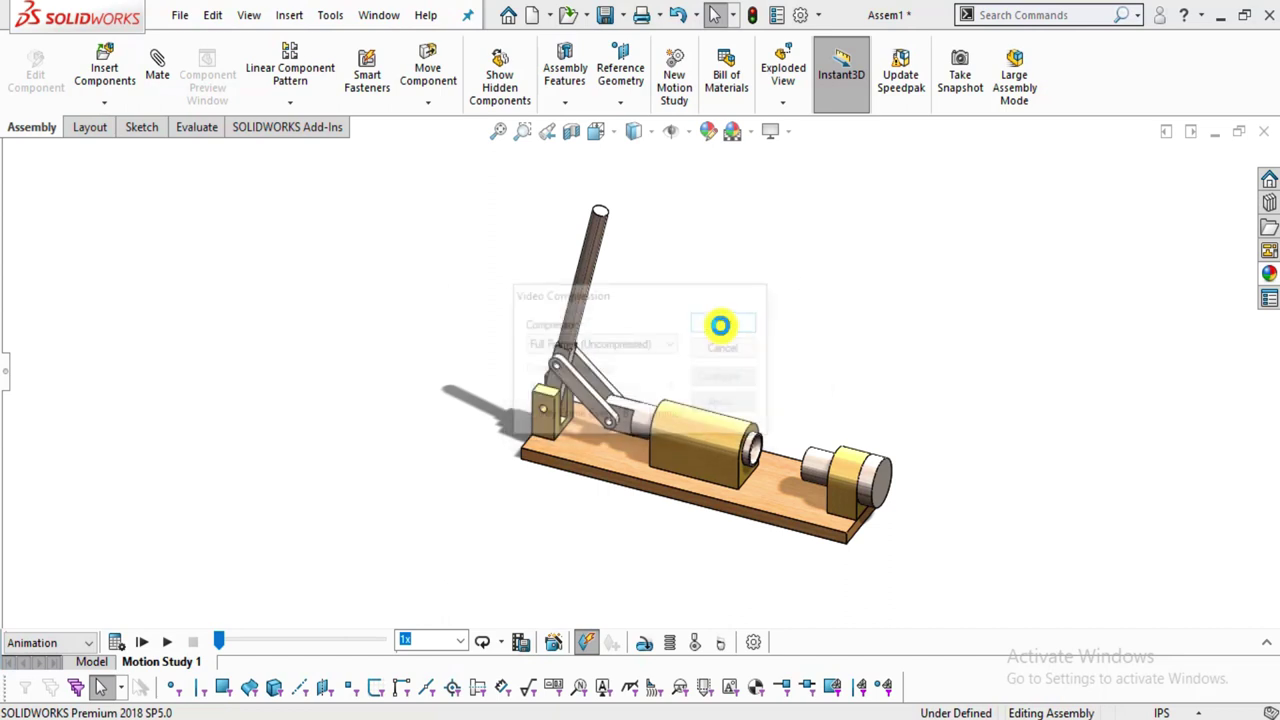
pyautogui.click(630, 376)
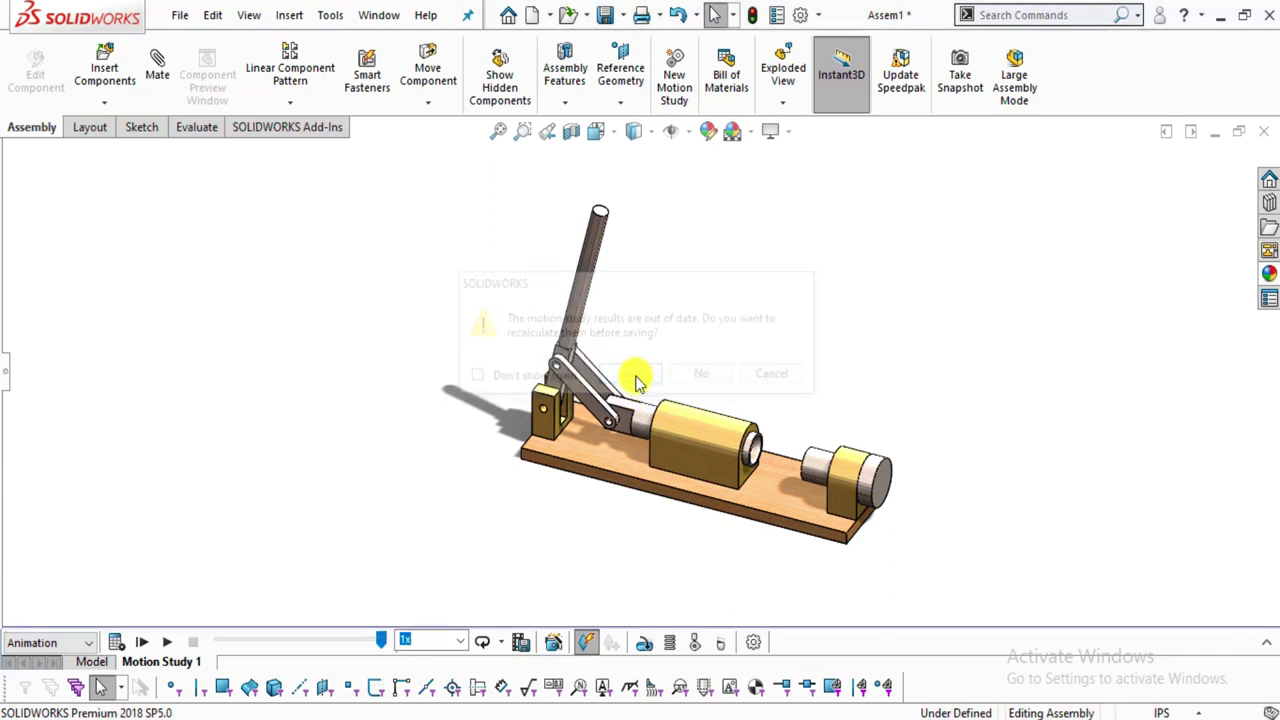